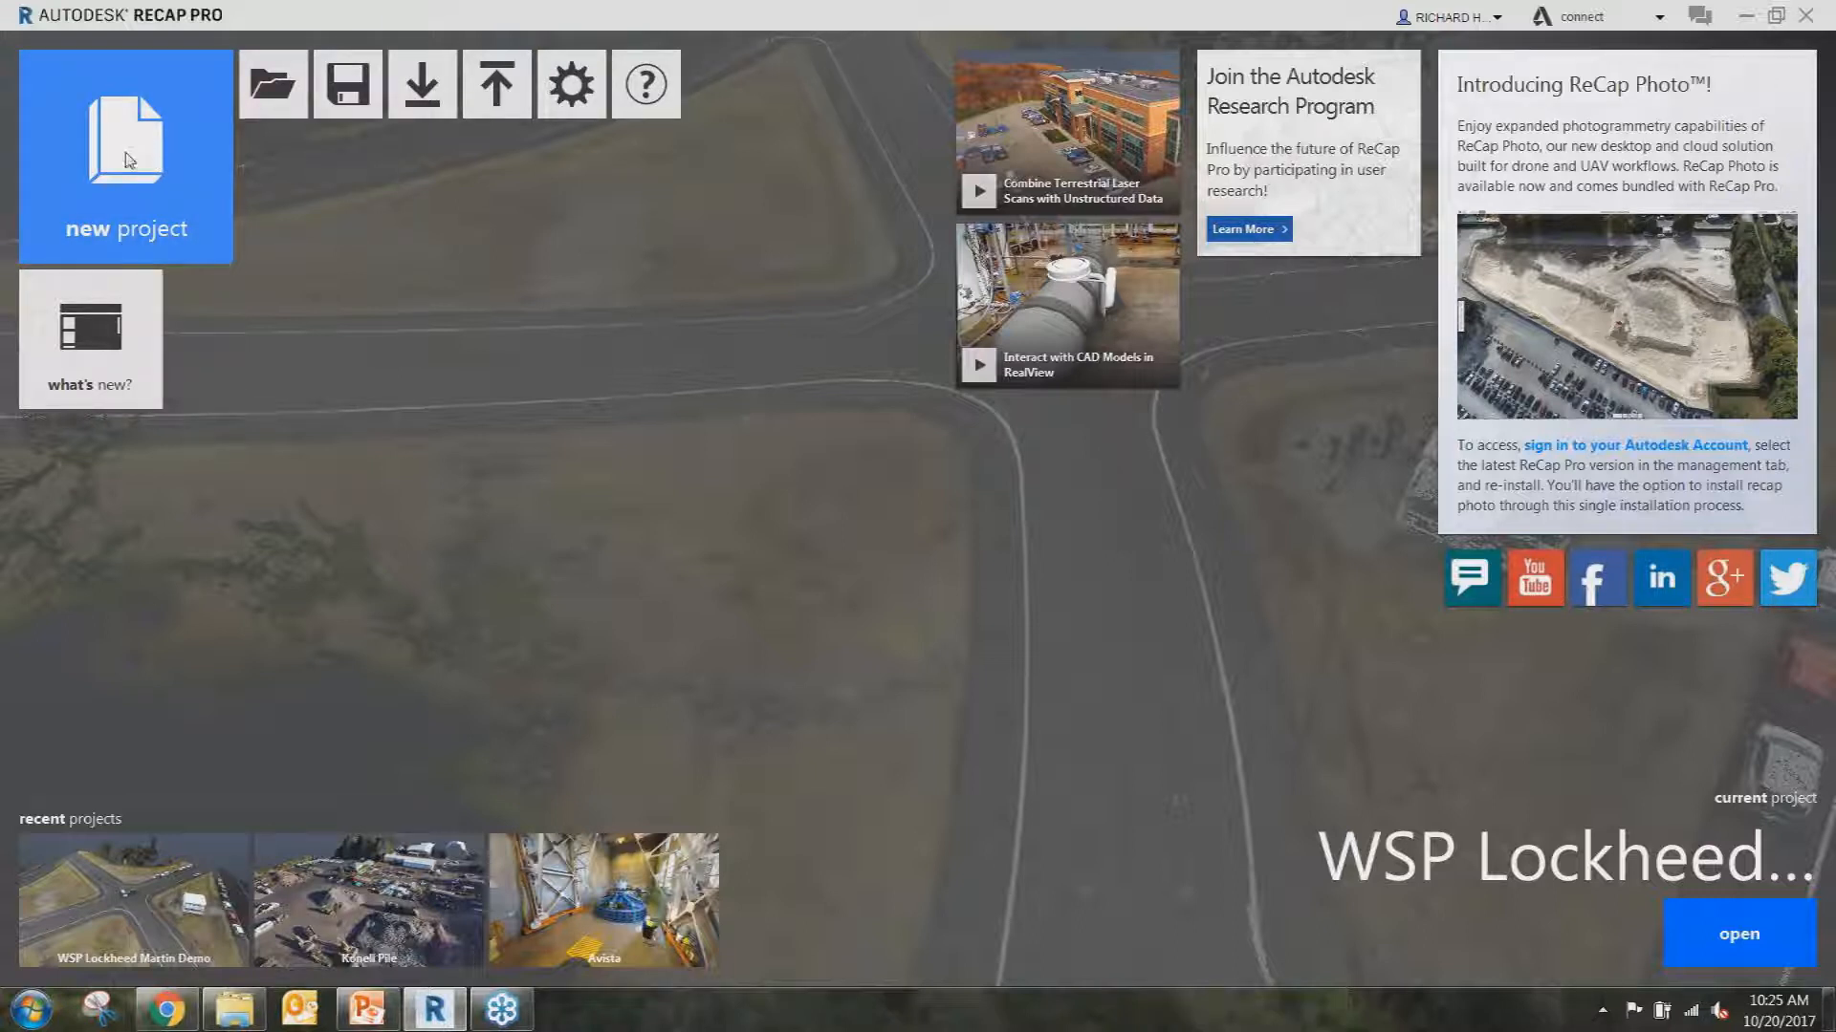
Start a new project using the Import Point Cloud option.
{"action": "left_click", "coordinate": [148, 172]}
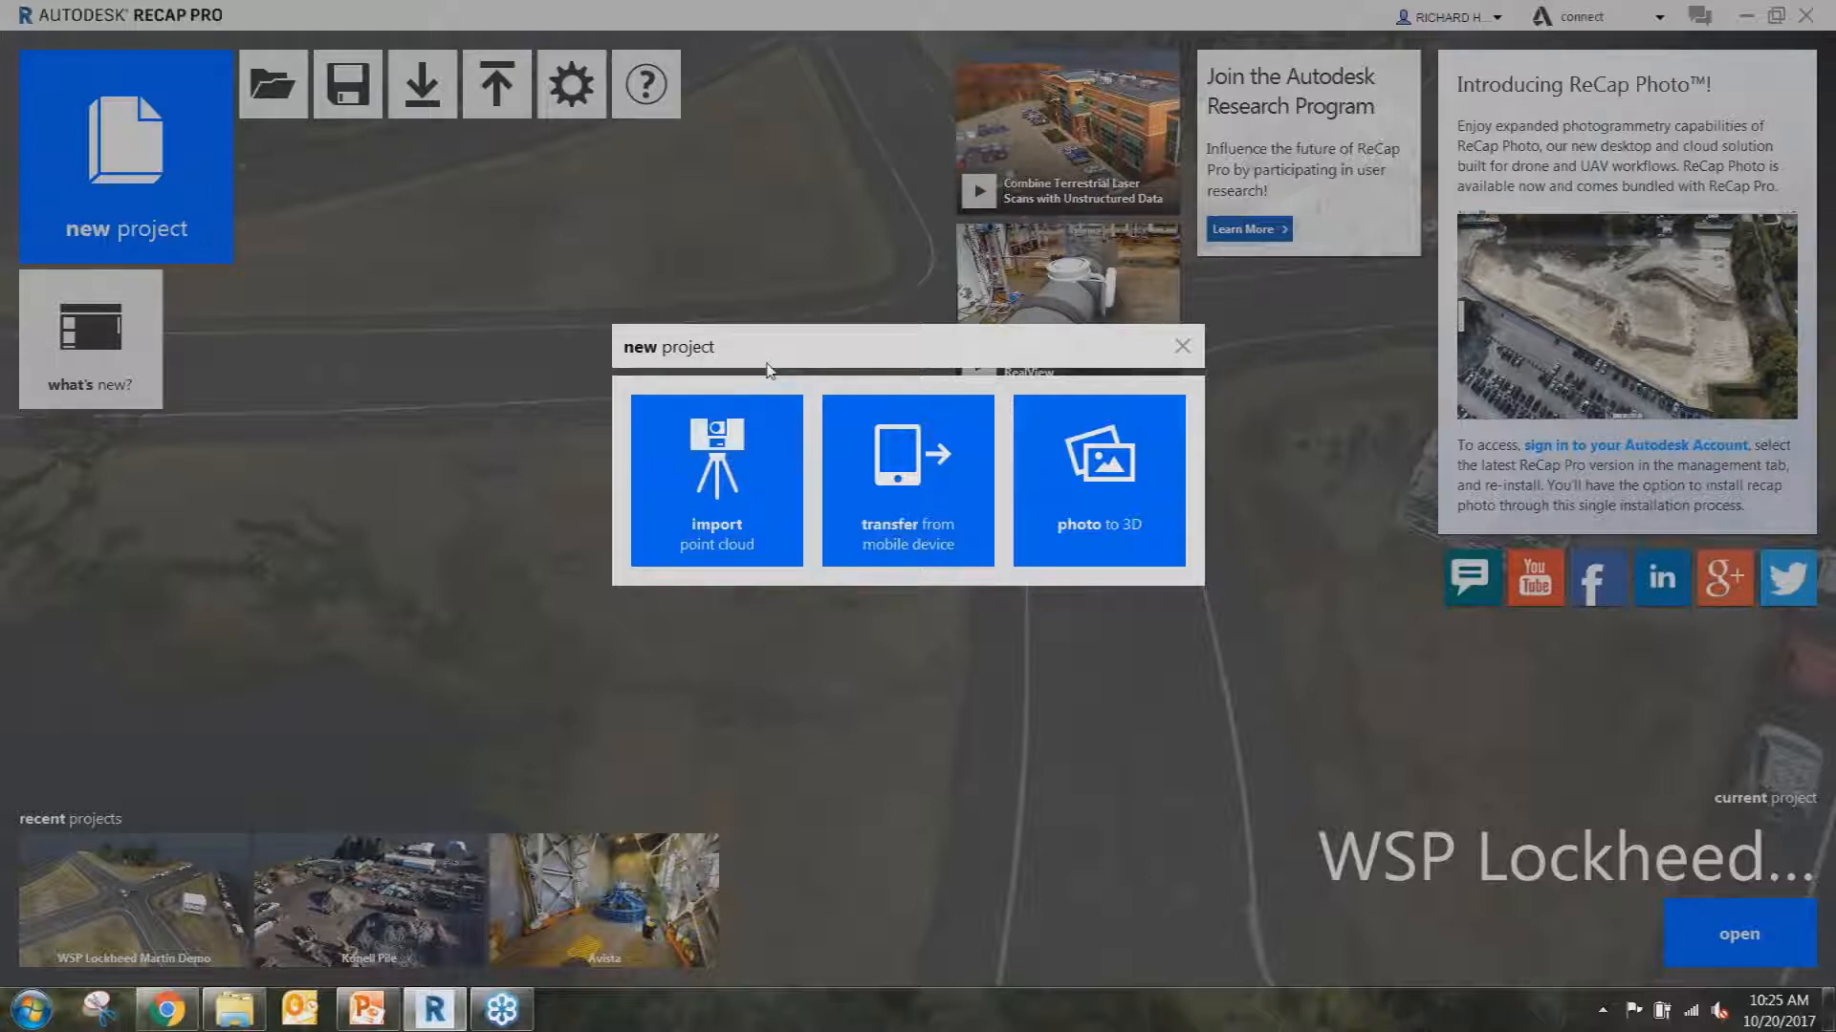
{"action": "left_click", "coordinate": [1182, 347]}
{"action": "left_click", "coordinate": [106, 158]}
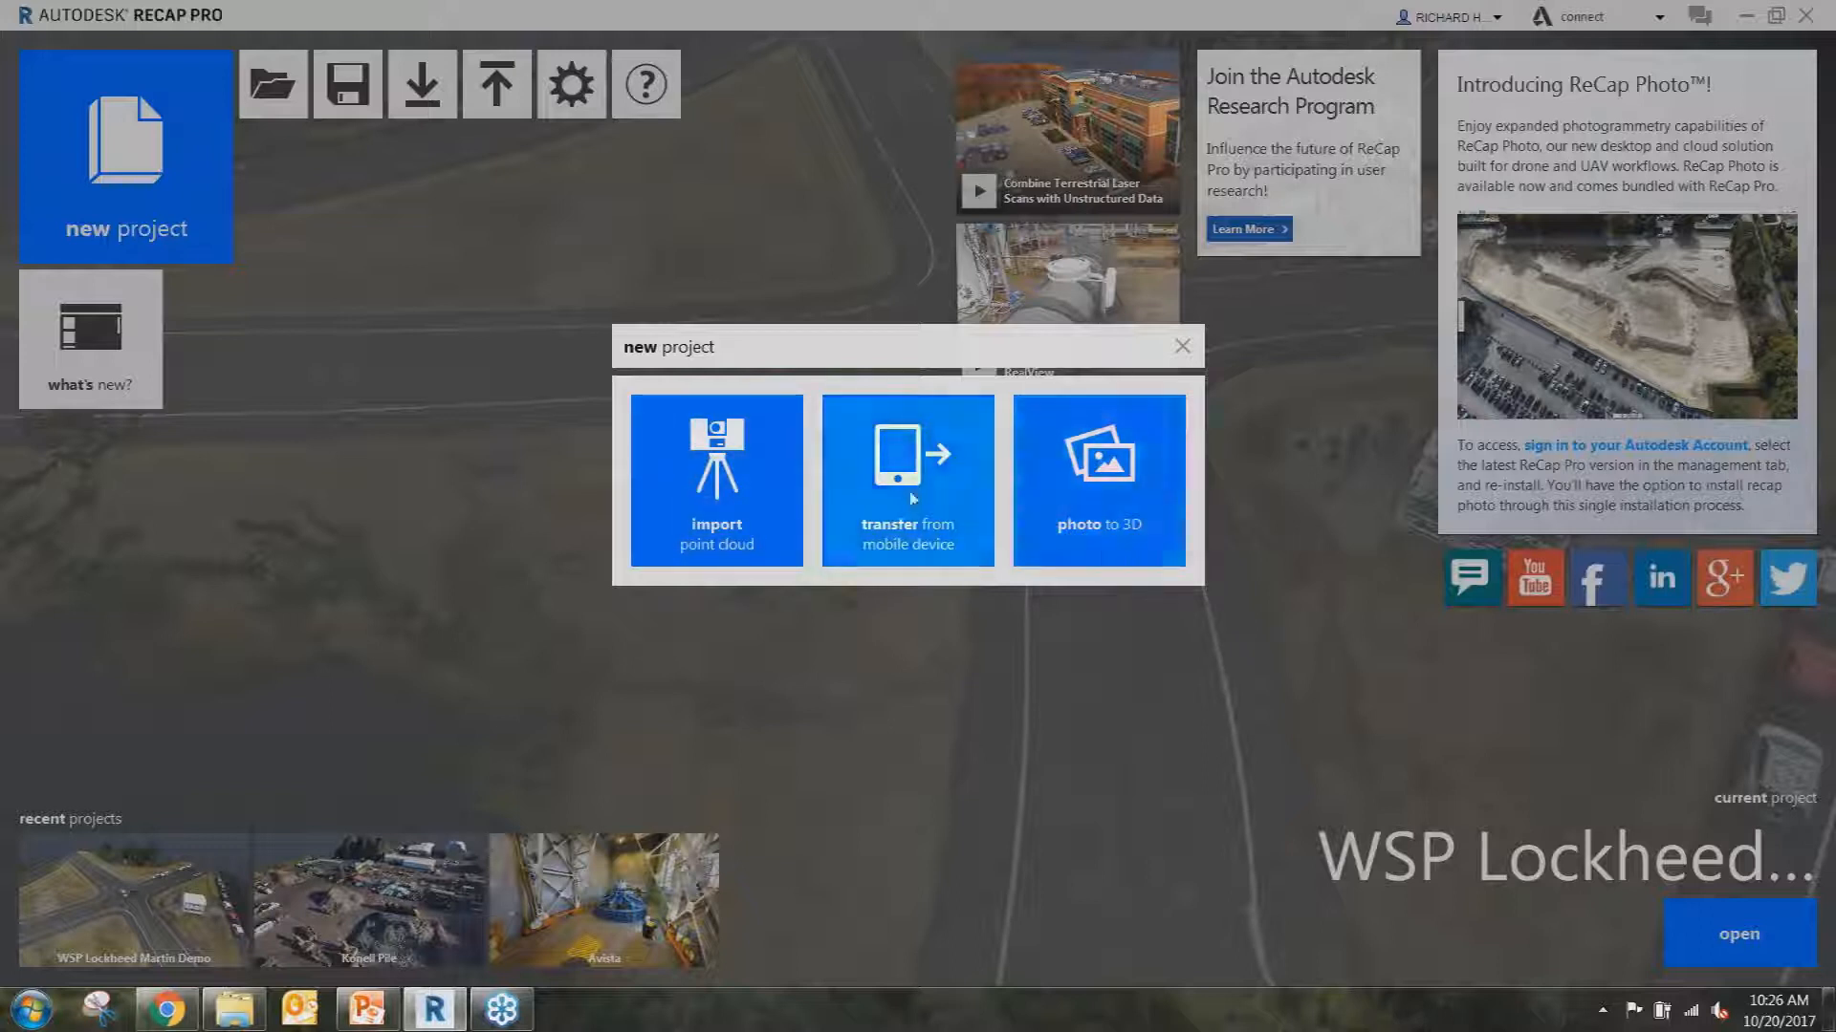
{"action": "left_click", "coordinate": [760, 470]}
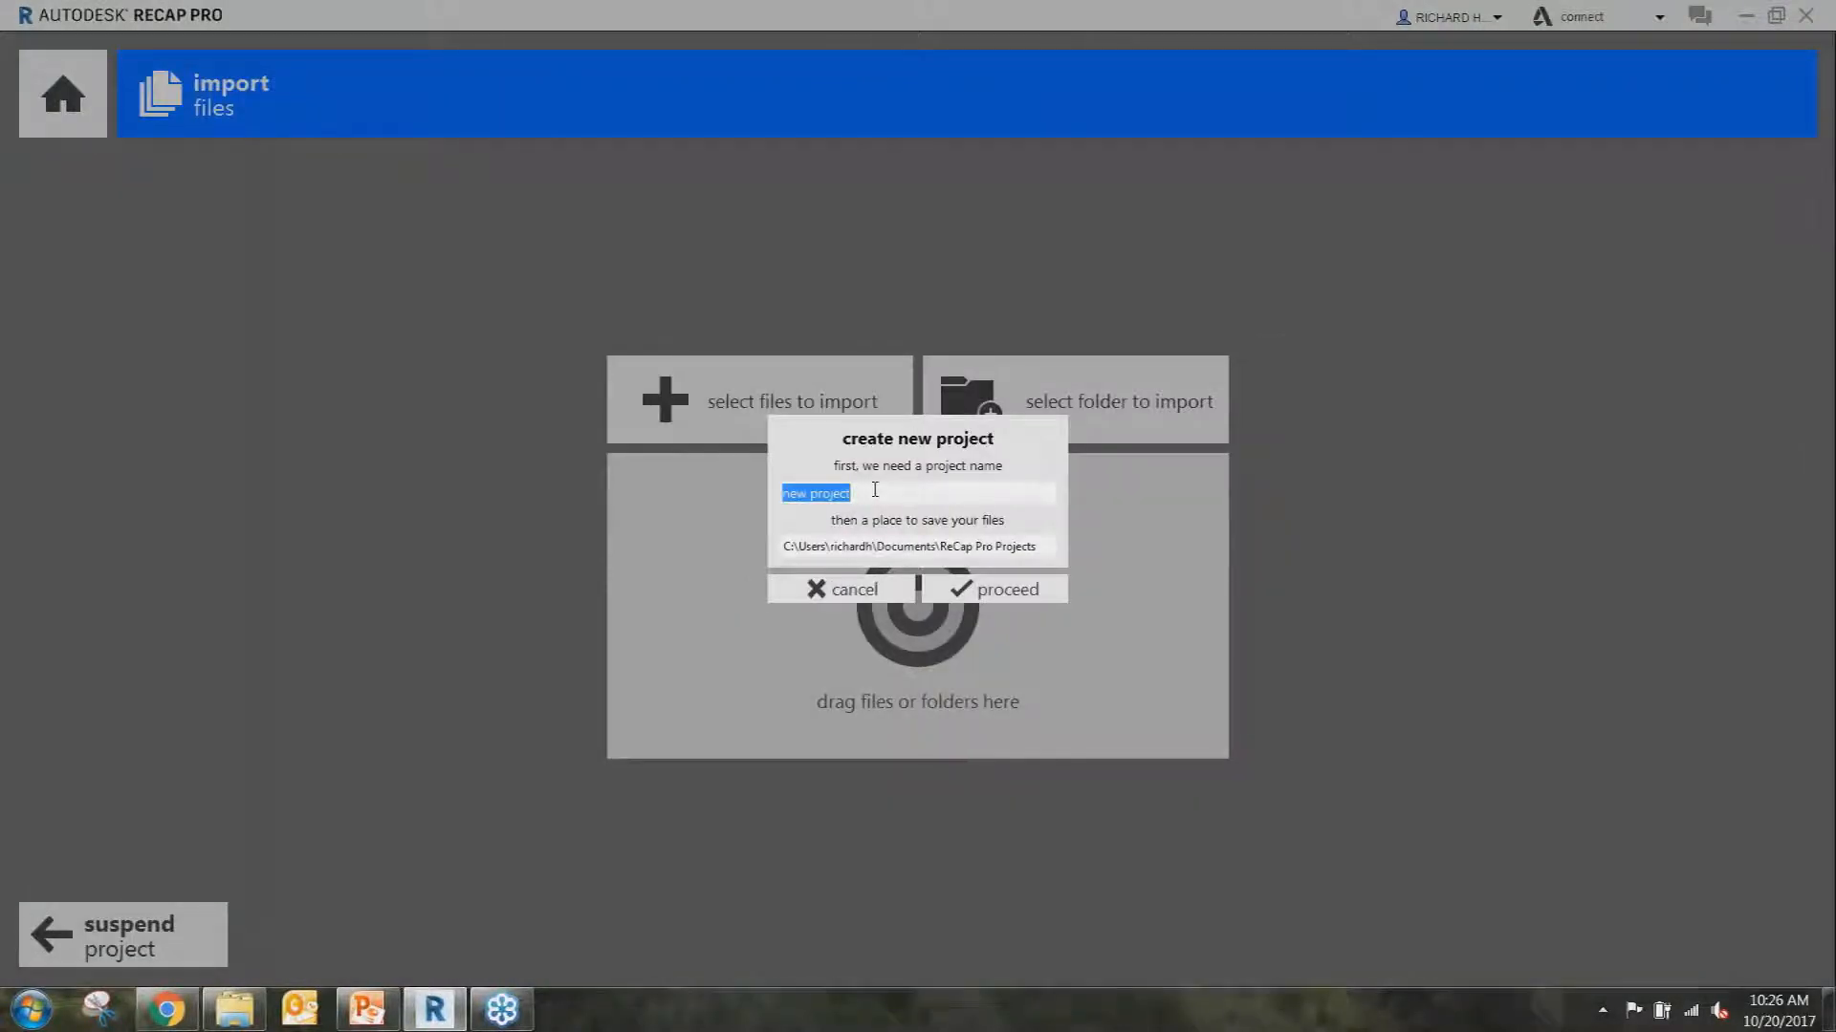
Name the new project 'PPI Group' and confirm its save location.
{"action": "type", "text": "PPI GRou"}
{"action": "key", "text": "BackSpace"}
{"action": "key", "text": "BackSpace"}
{"action": "type", "text": "up"}
{"action": "left_click", "coordinate": [995, 589]}
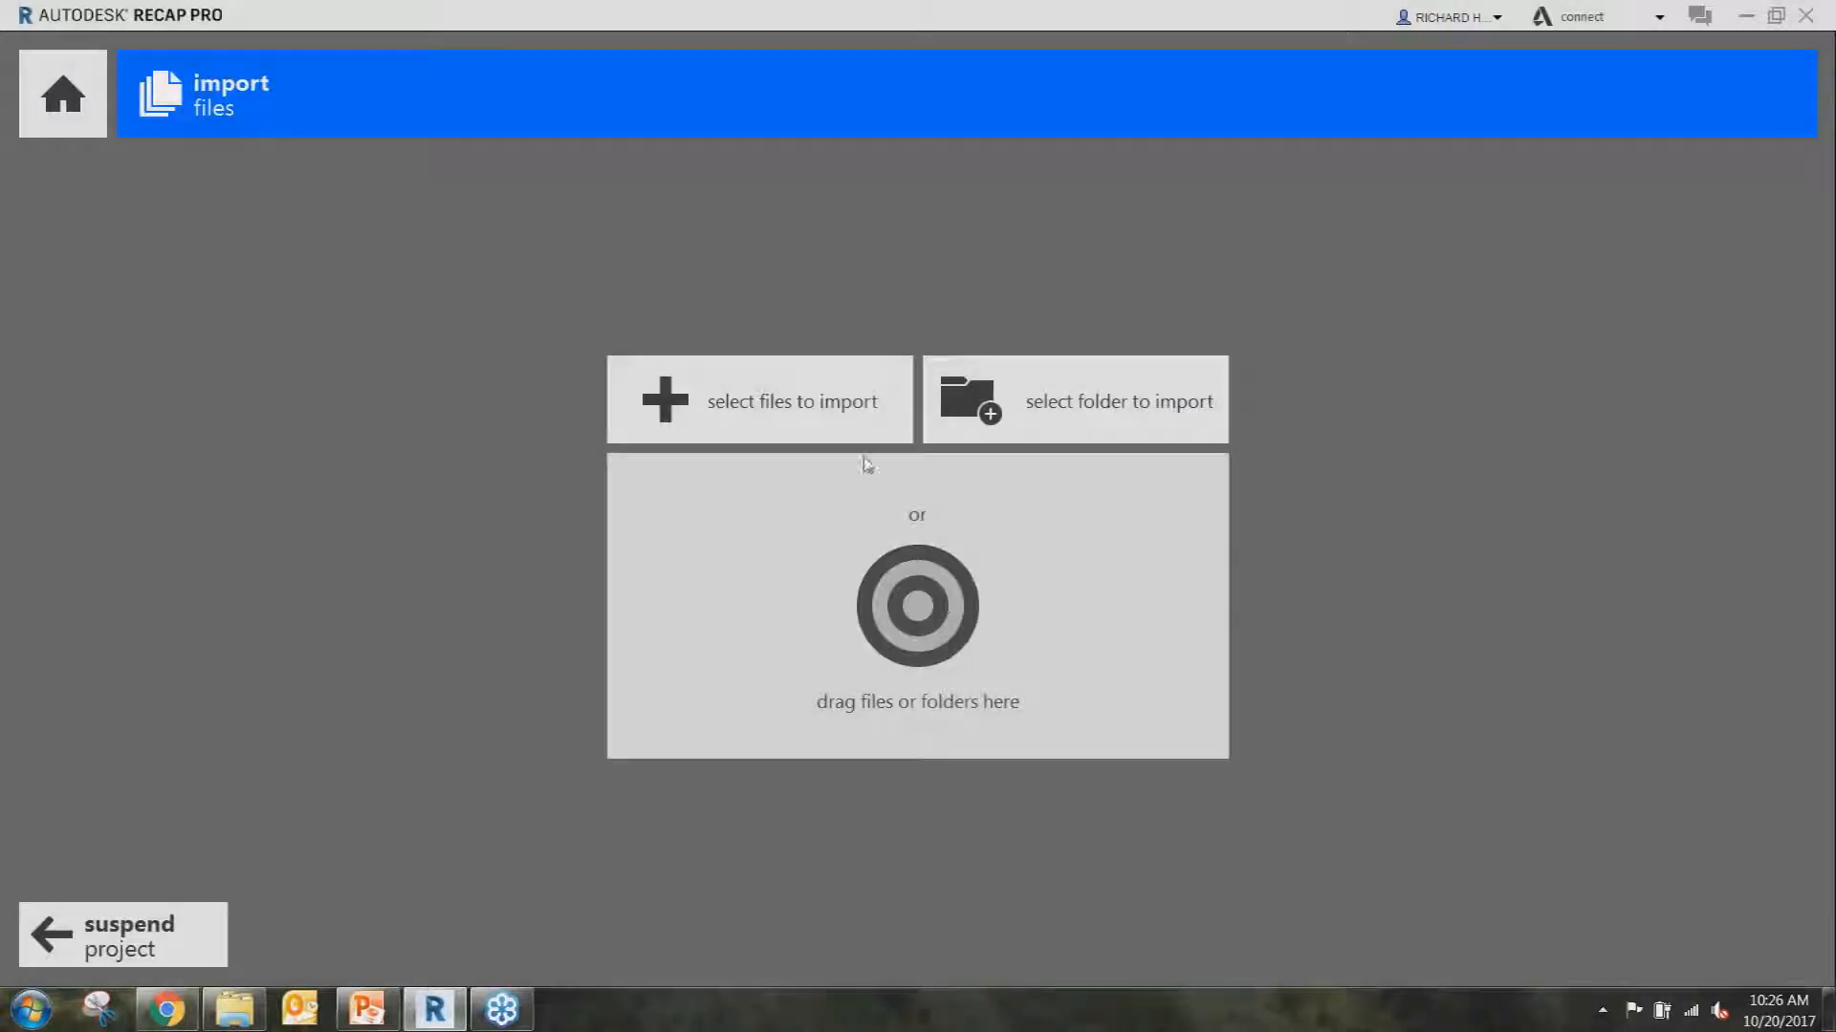
Queue the scans PPI_PDX_001.fls and PPI_PDX_002.fls for import.
{"action": "left_click", "coordinate": [234, 1009]}
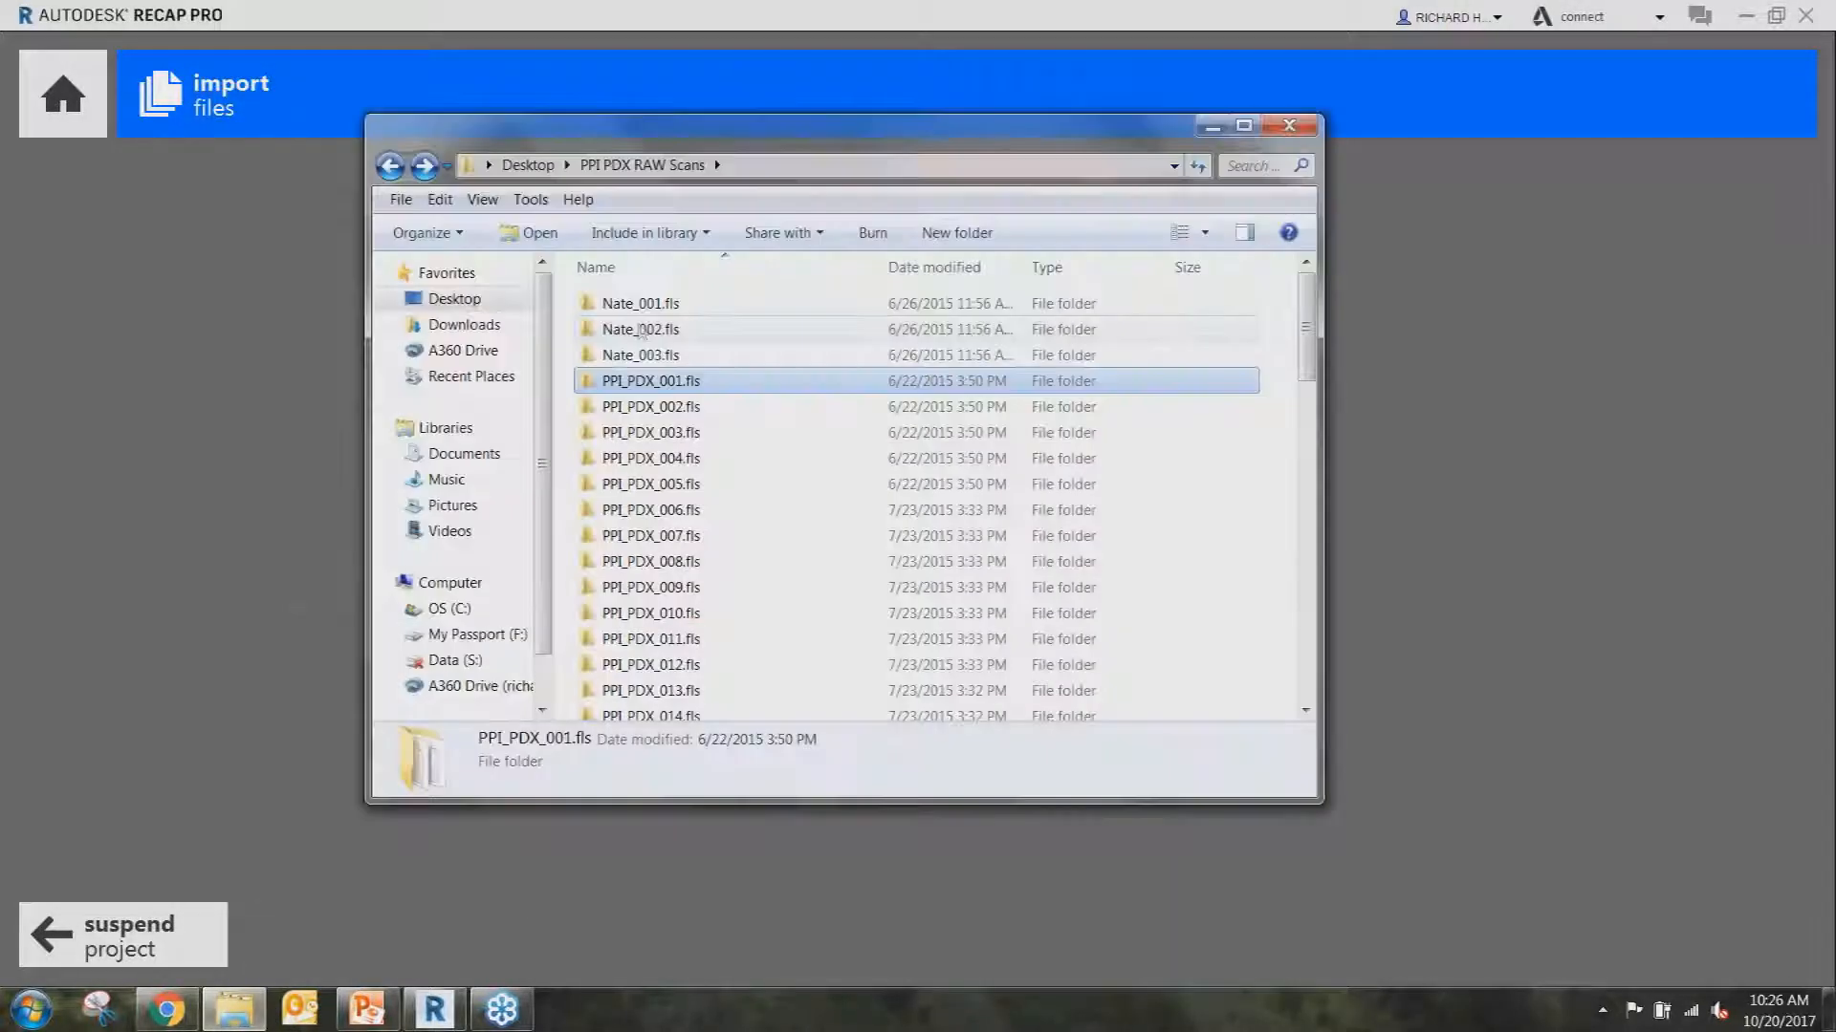
{"action": "left_click", "coordinate": [674, 413], "text": "shift"}
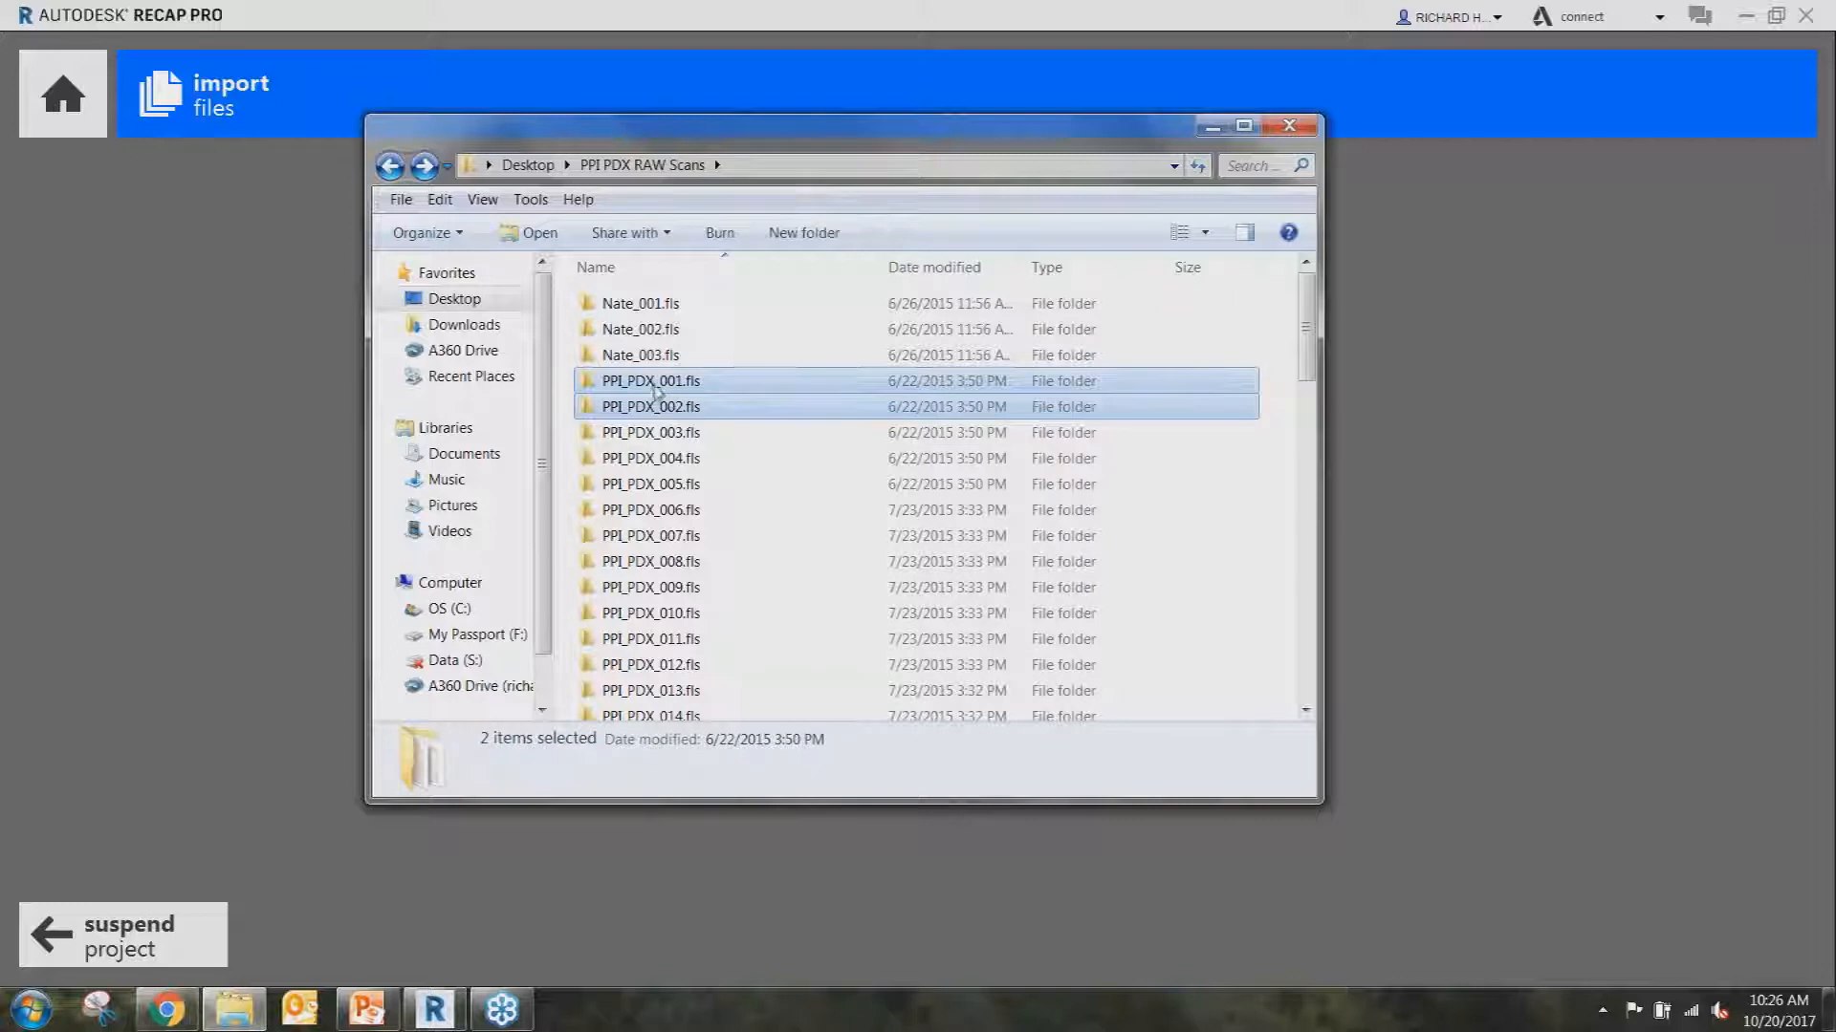
{"action": "left_click_drag", "start_coordinate": [656, 392], "coordinate": [1271, 635]}
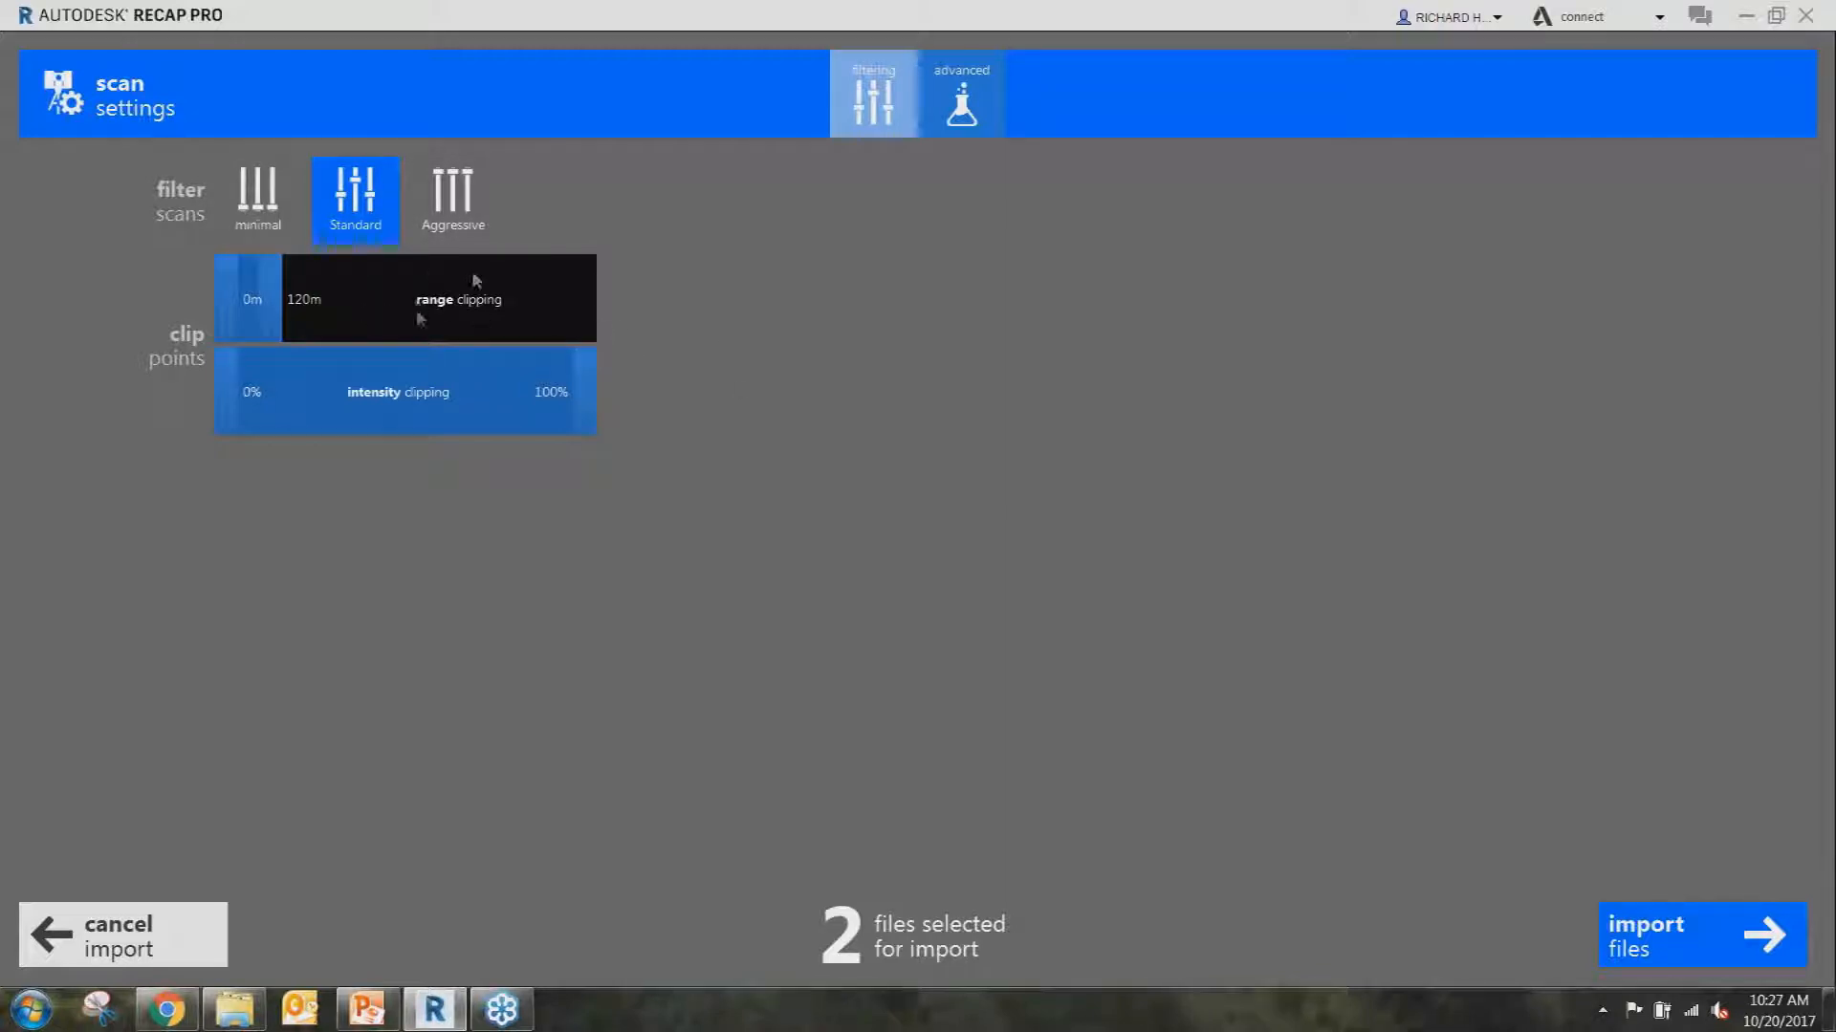
Raise the advanced decimation grid to 50 mm, then cancel the import of both scans.
{"action": "left_click", "coordinate": [959, 105]}
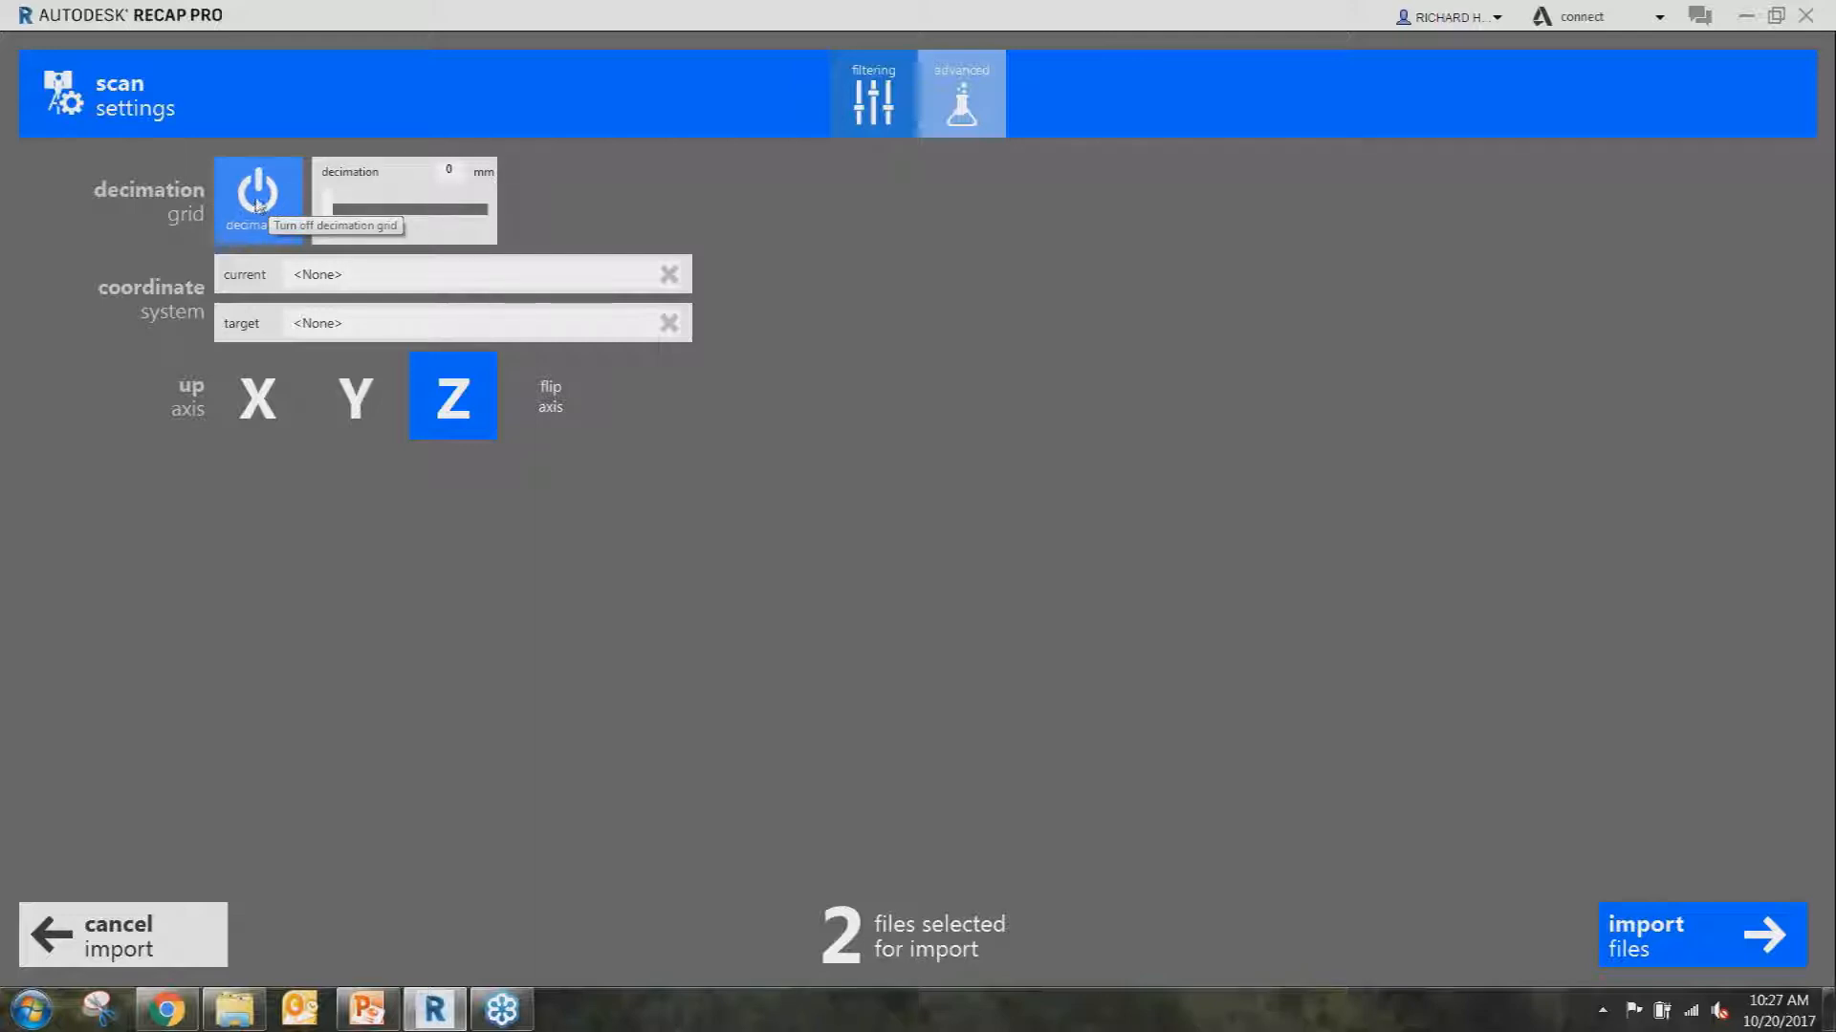
{"action": "left_click_drag", "start_coordinate": [327, 210], "coordinate": [405, 215]}
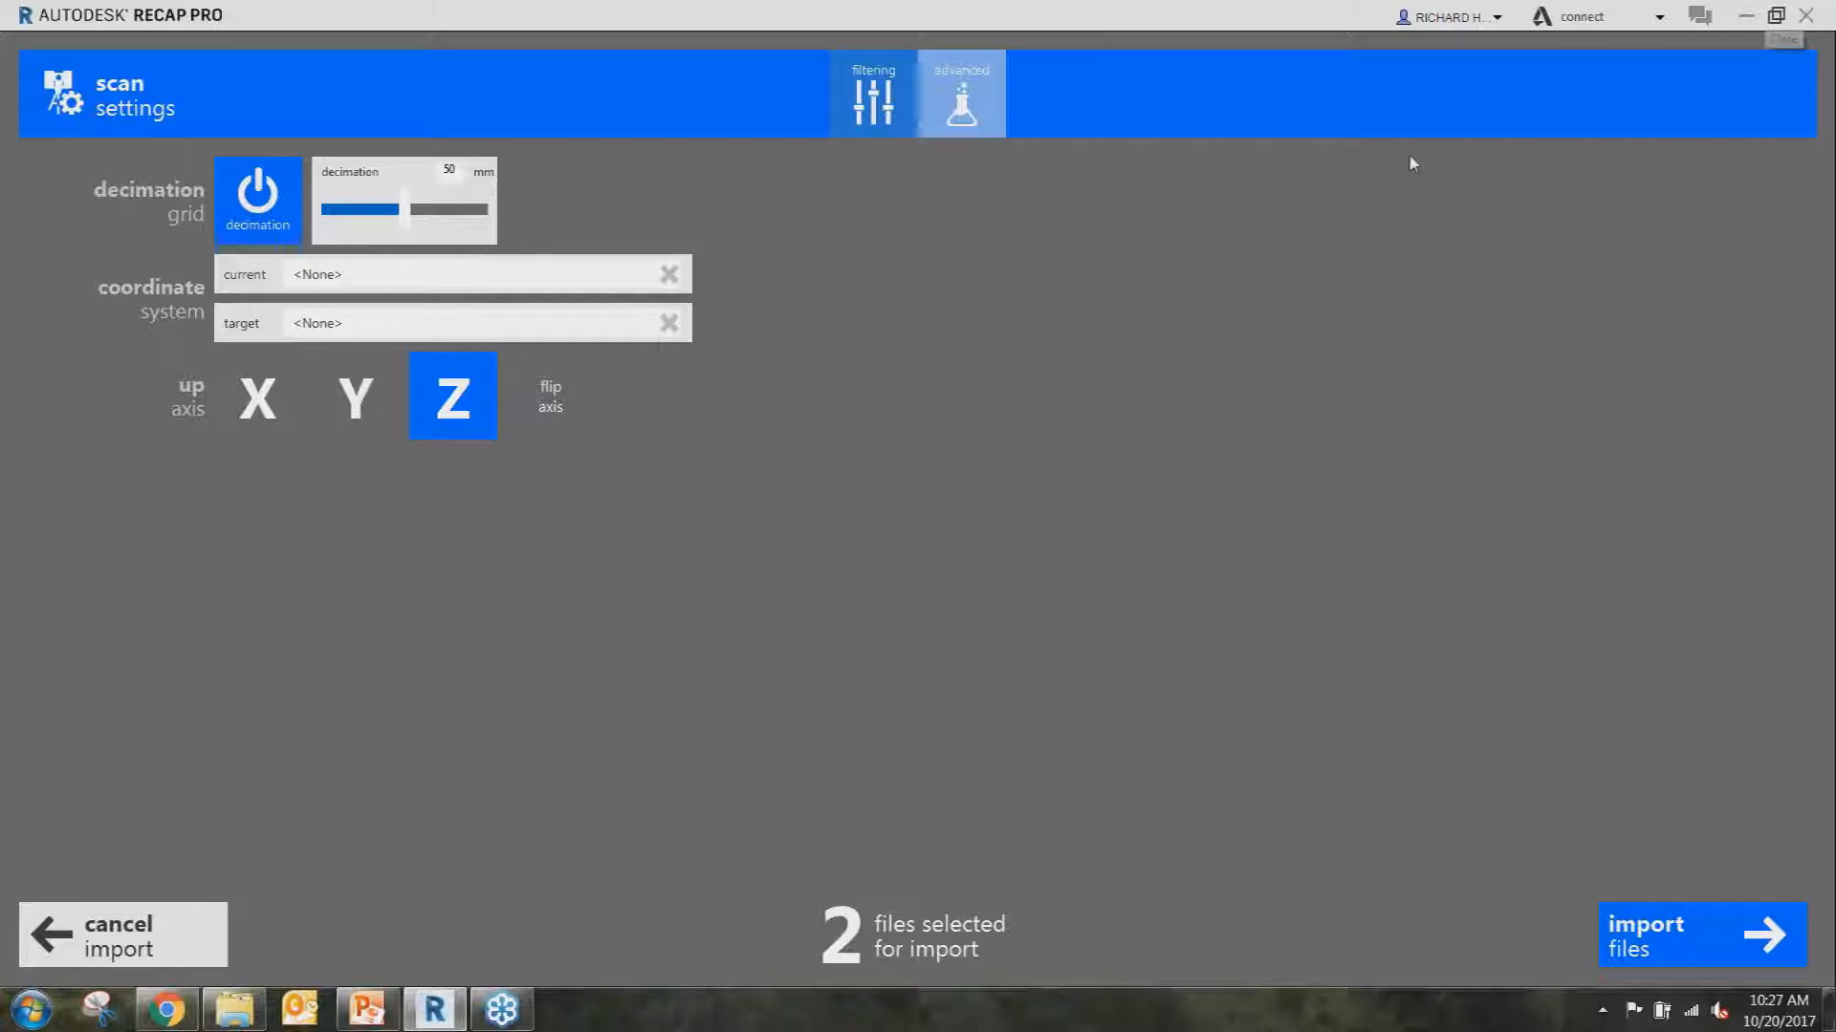
{"action": "left_click", "coordinate": [195, 935]}
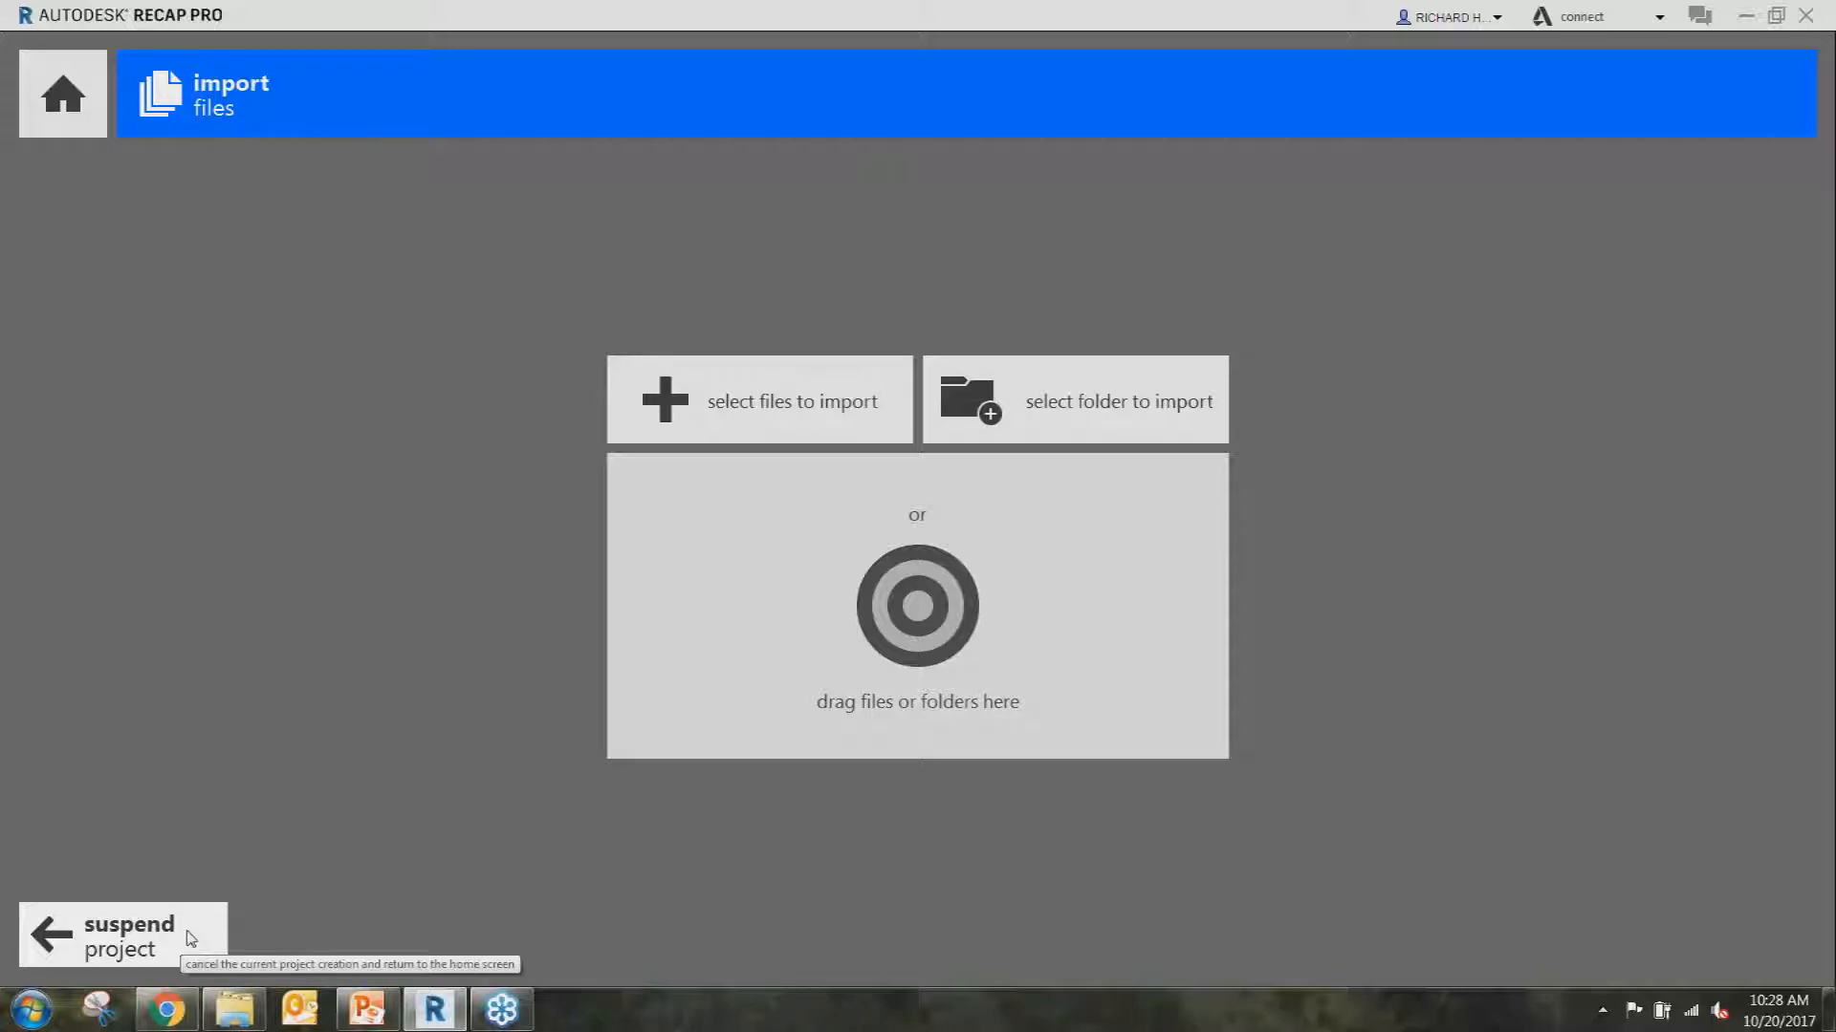
Suspend the unfinished PPI Group project and confirm the suspension.
{"action": "left_click", "coordinate": [190, 935]}
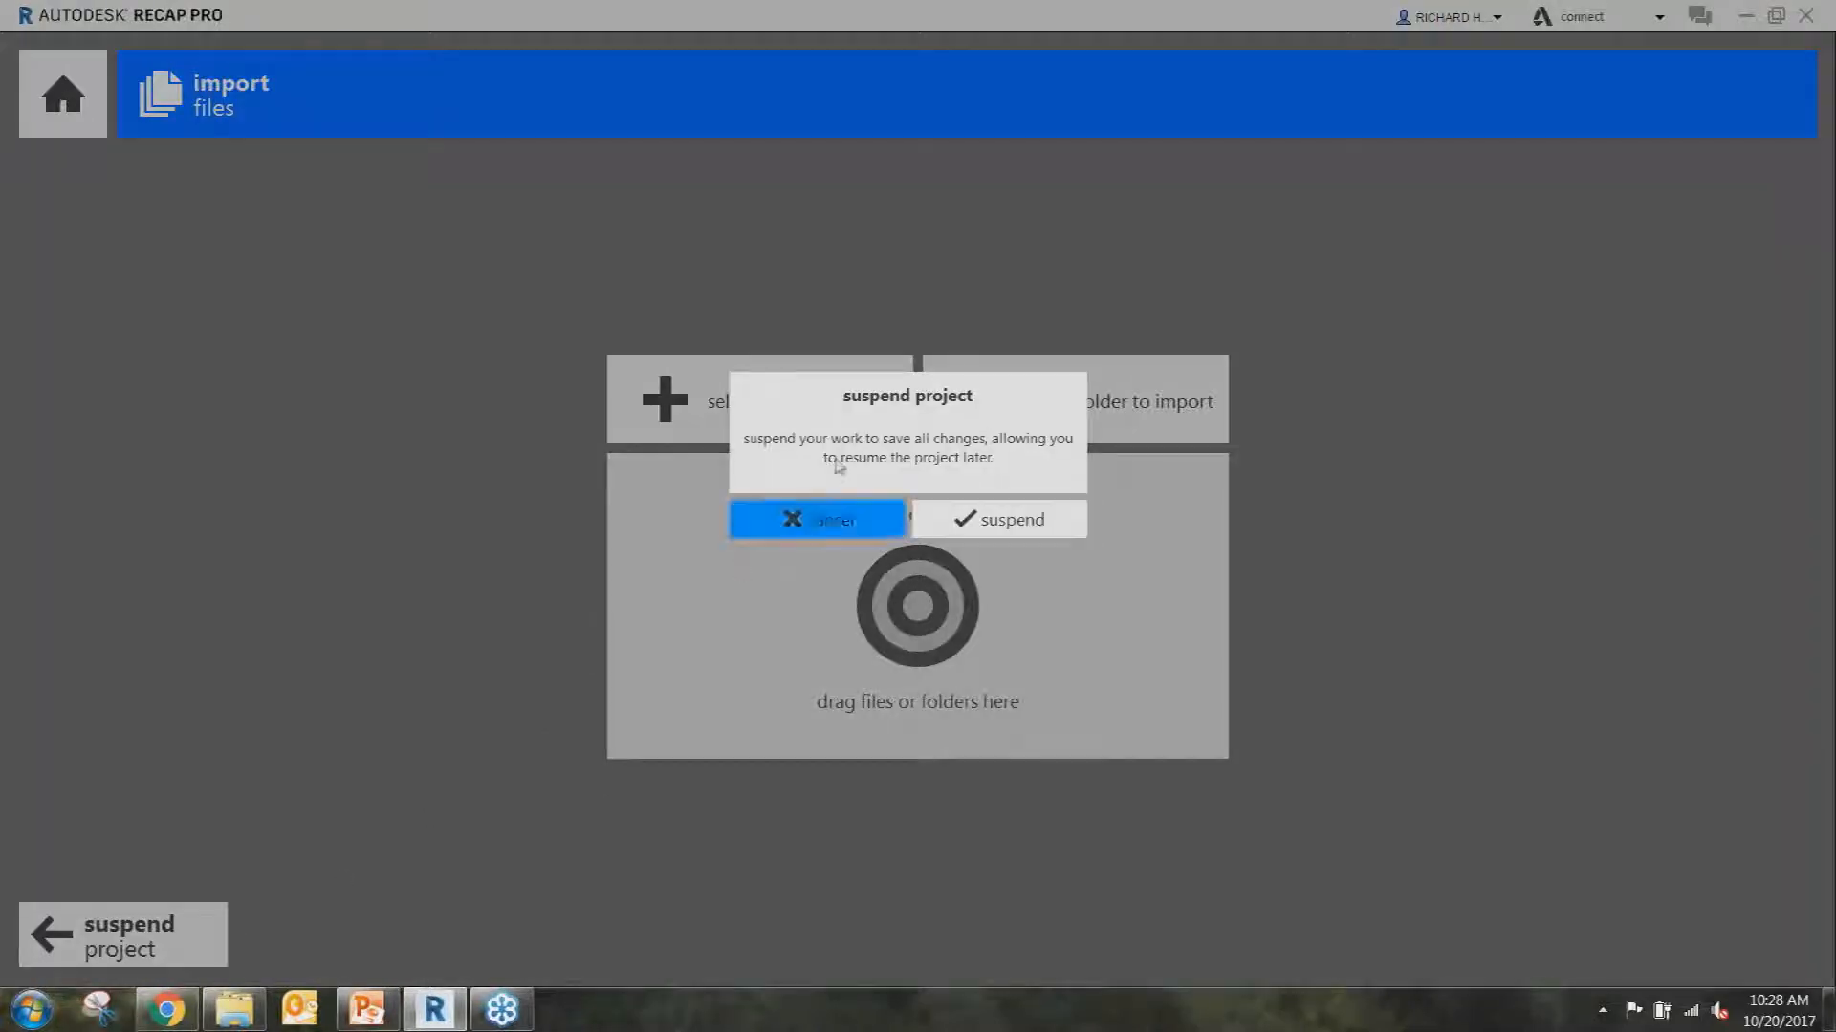
{"action": "left_click", "coordinate": [940, 514]}
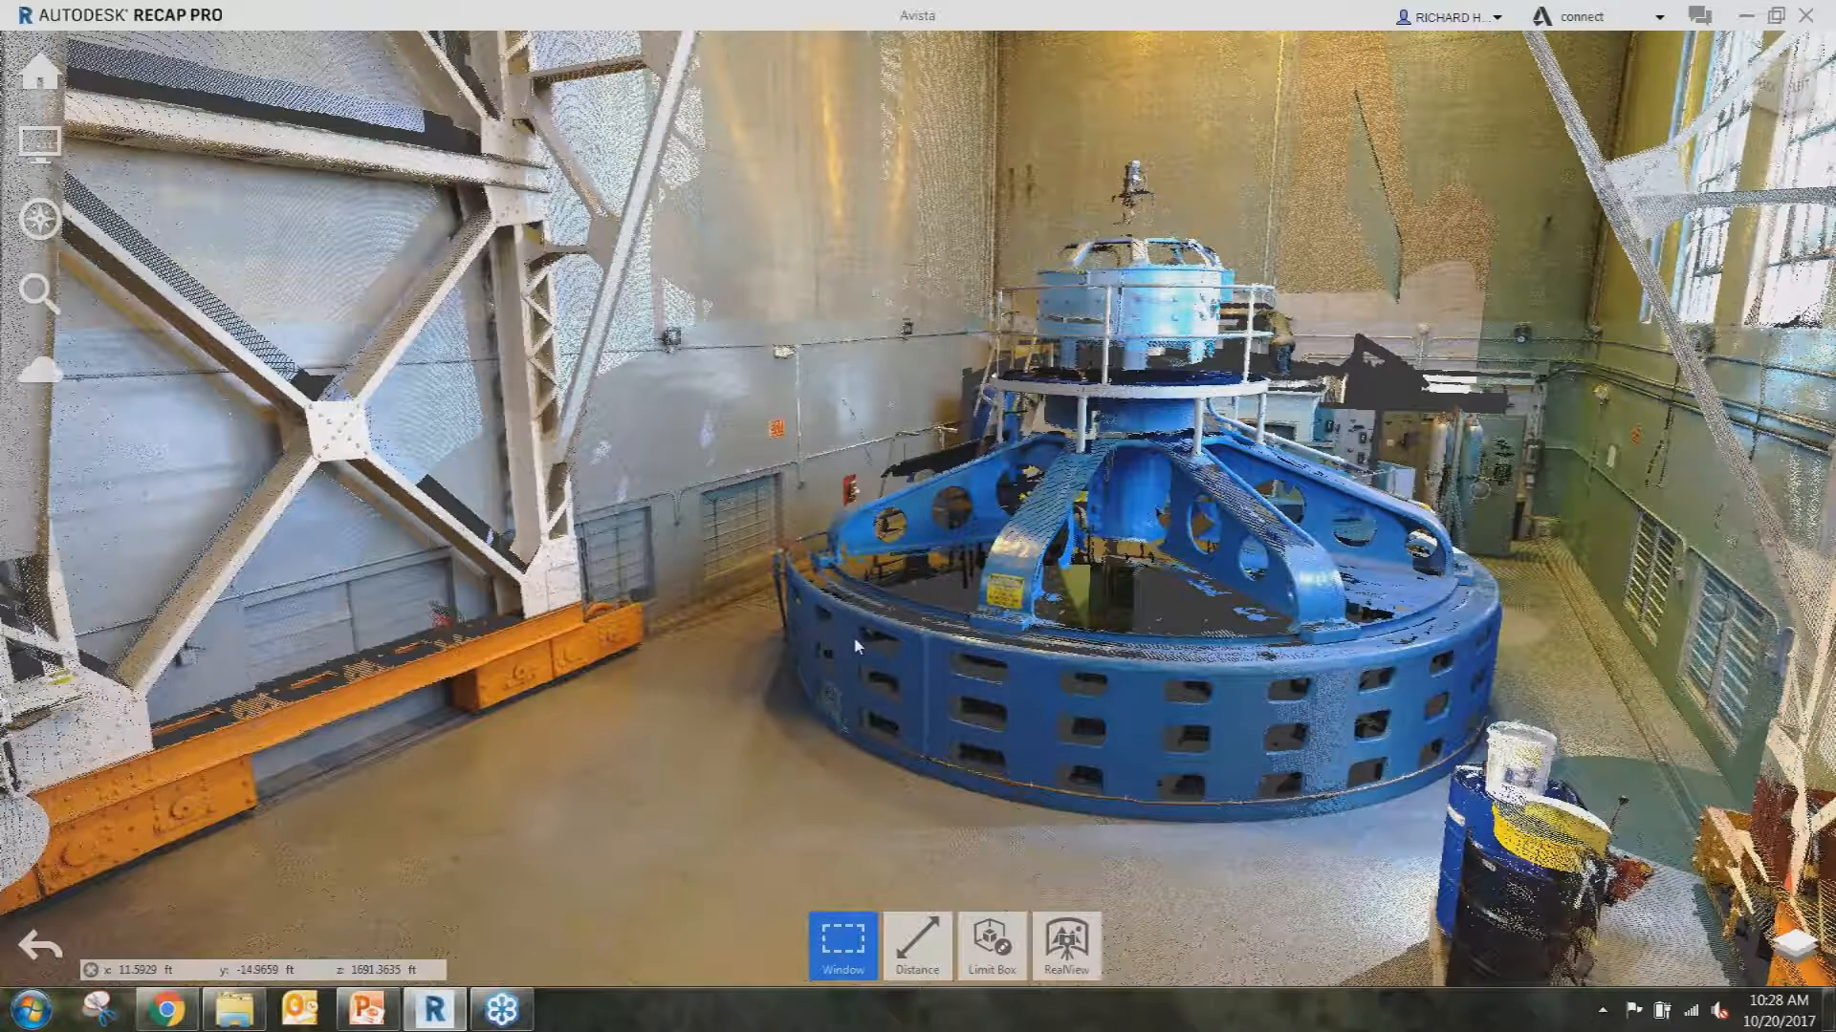
Orbit around the blue generator and orange beam wall, then enter a nearby scan position.
{"action": "left_click_drag", "start_coordinate": [853, 634], "coordinate": [851, 642]}
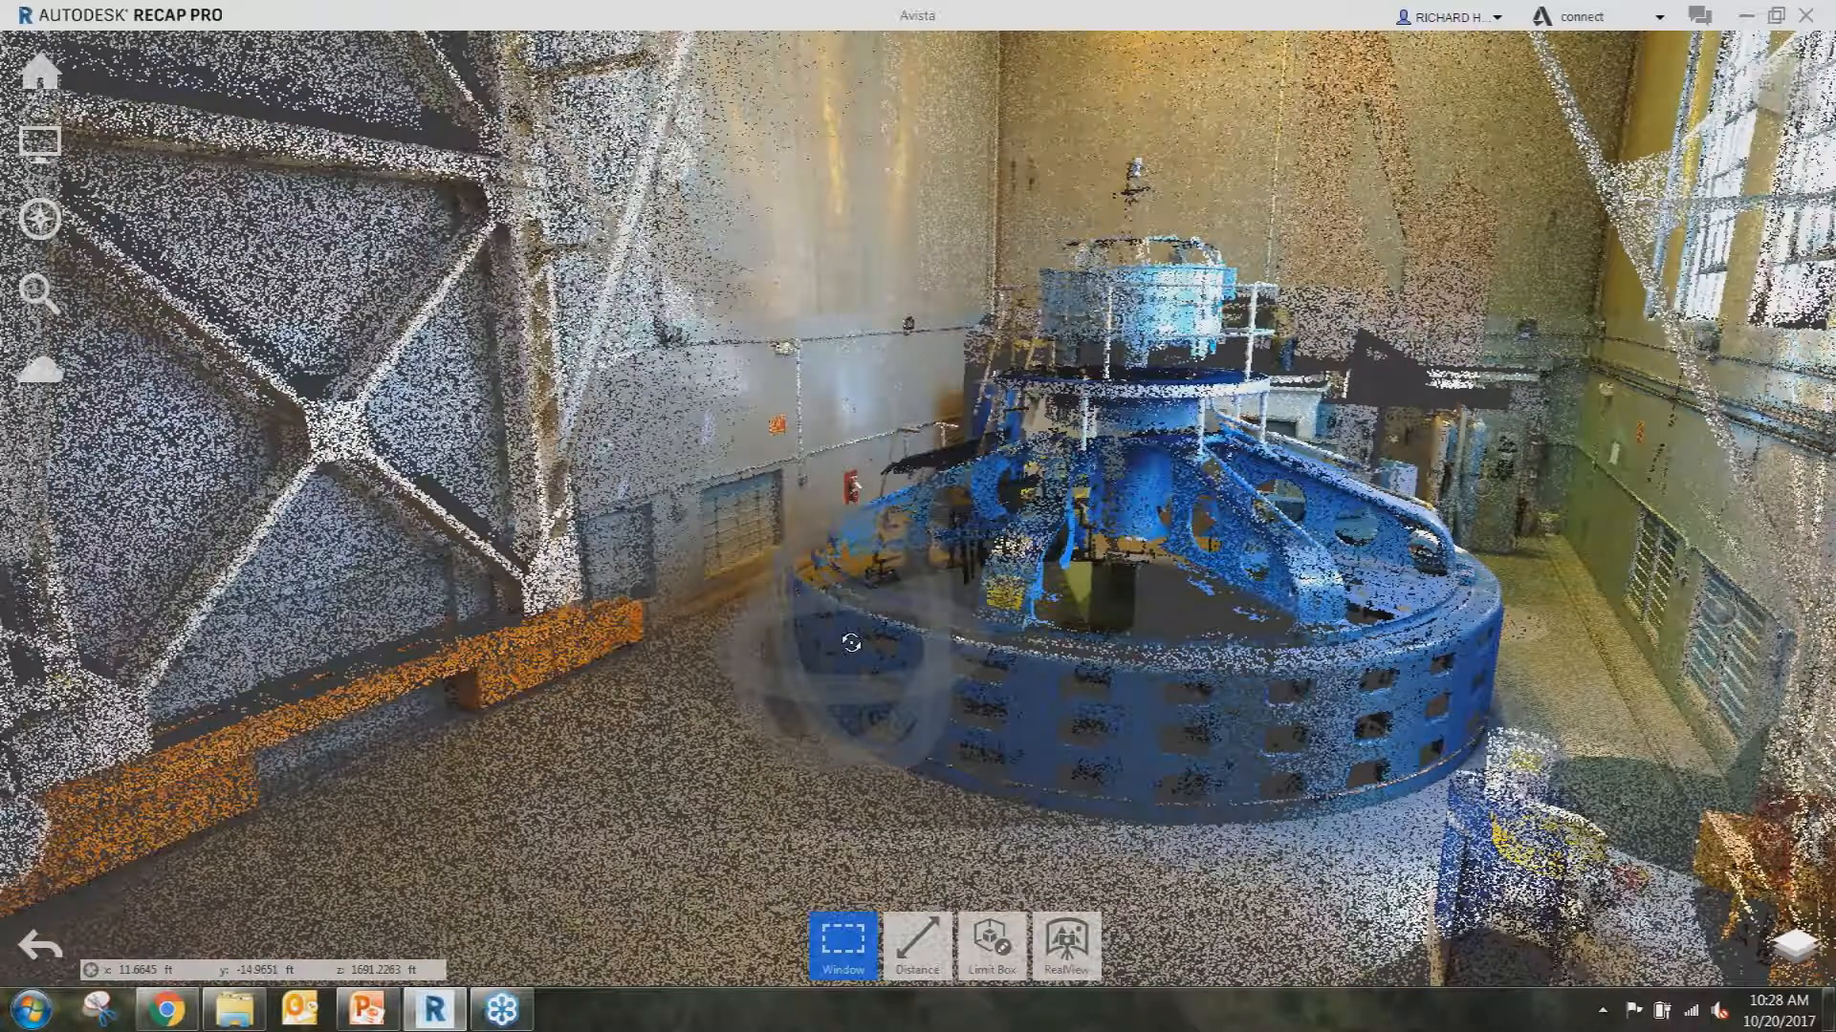
{"action": "left_click_drag", "start_coordinate": [851, 643], "coordinate": [905, 680]}
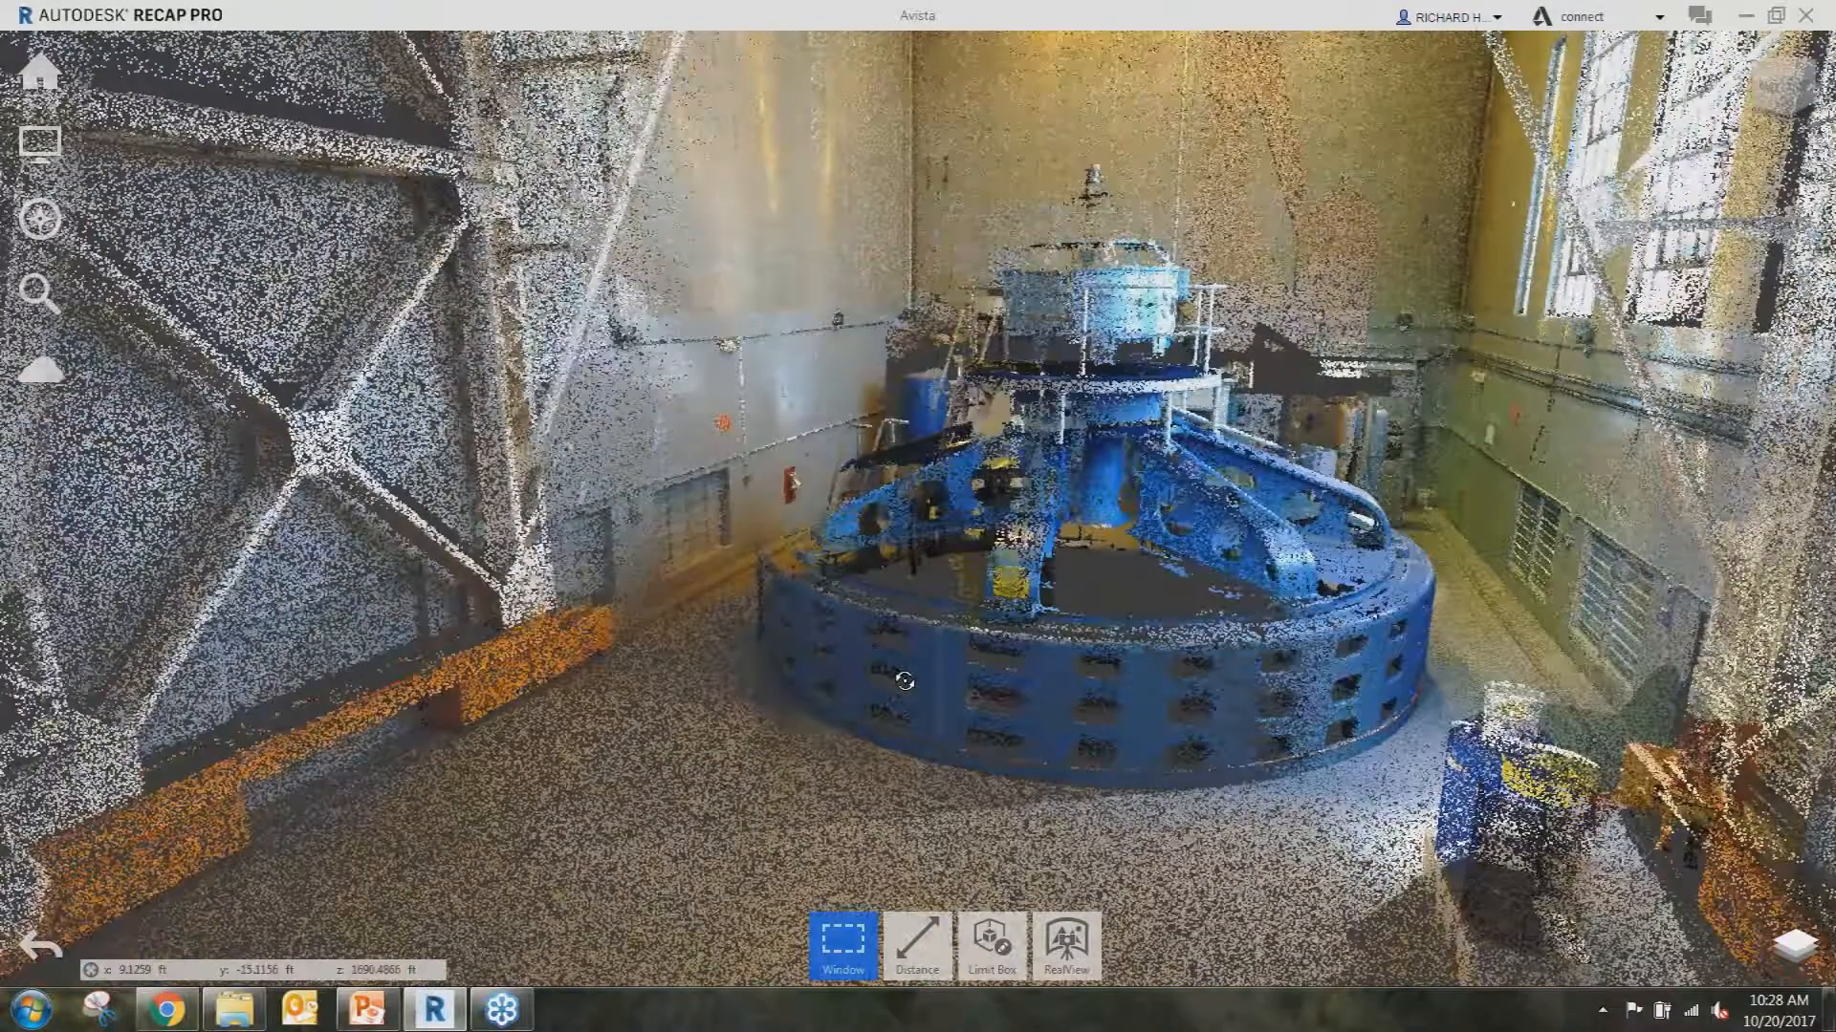
{"action": "middle_click_drag", "start_coordinate": [904, 680], "coordinate": [841, 684], "text": "shift"}
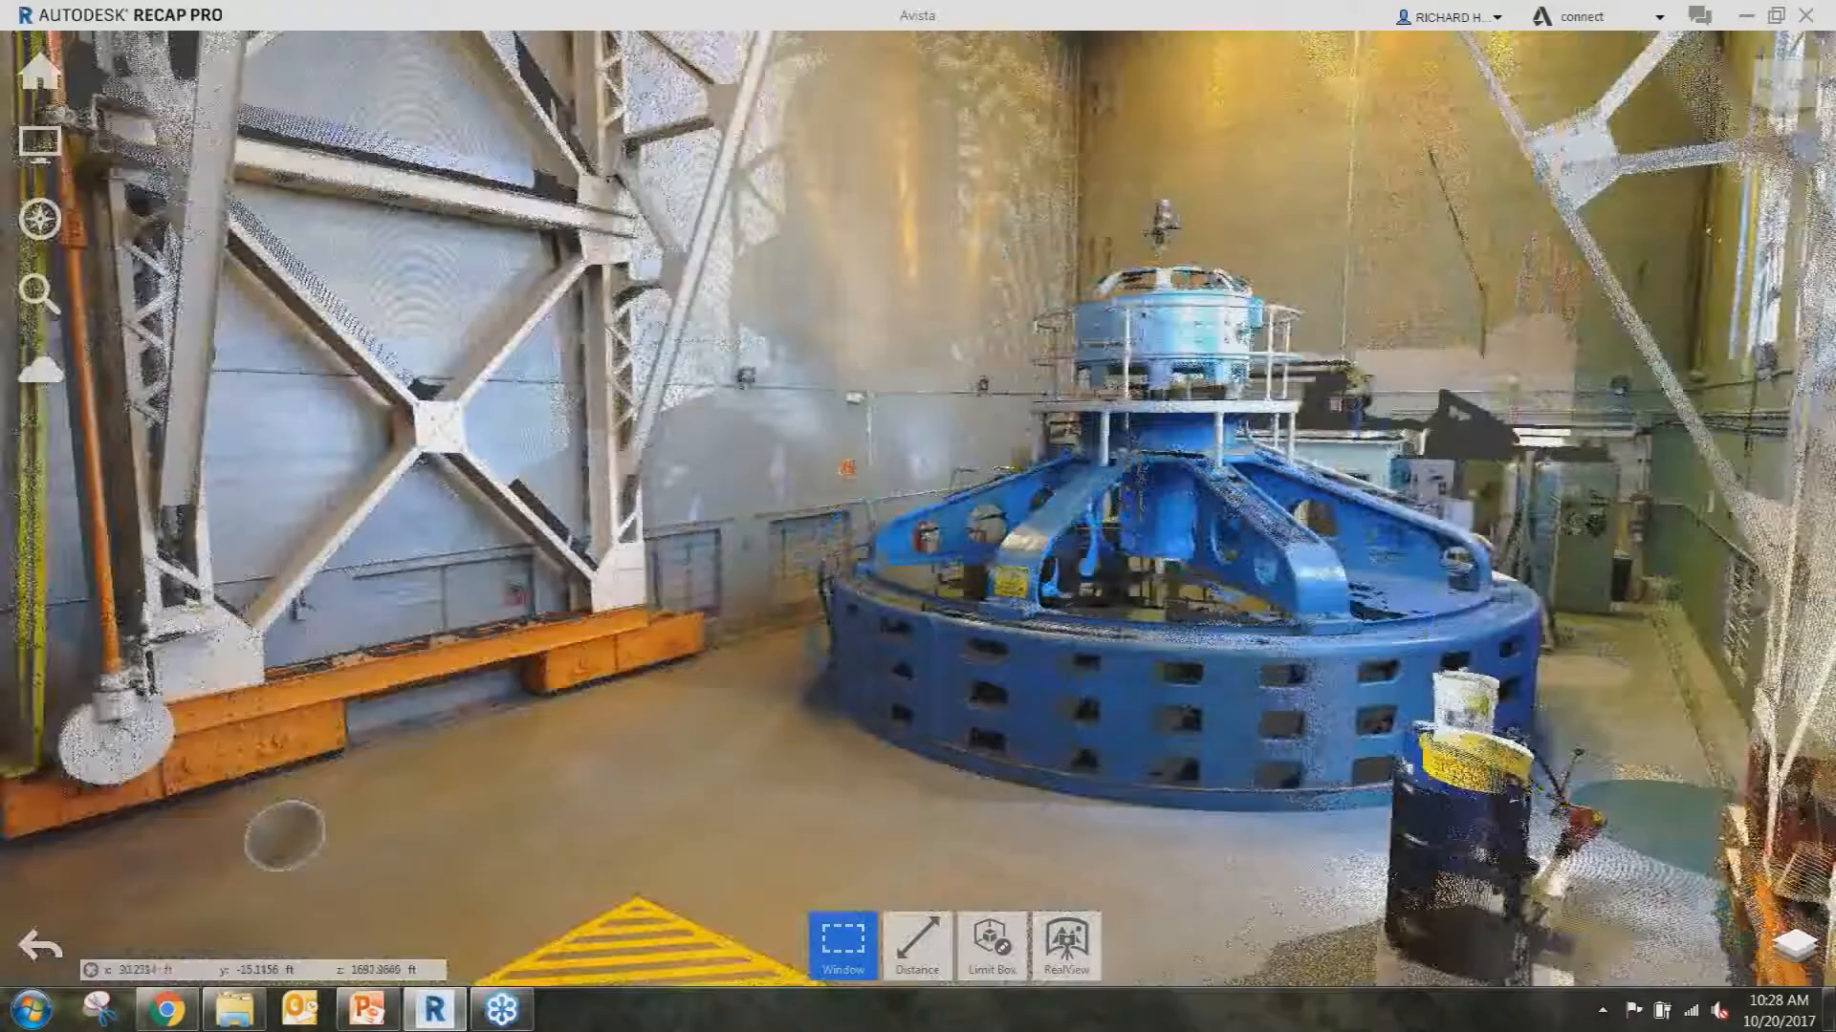
{"action": "left_click_drag", "start_coordinate": [284, 836], "coordinate": [380, 848]}
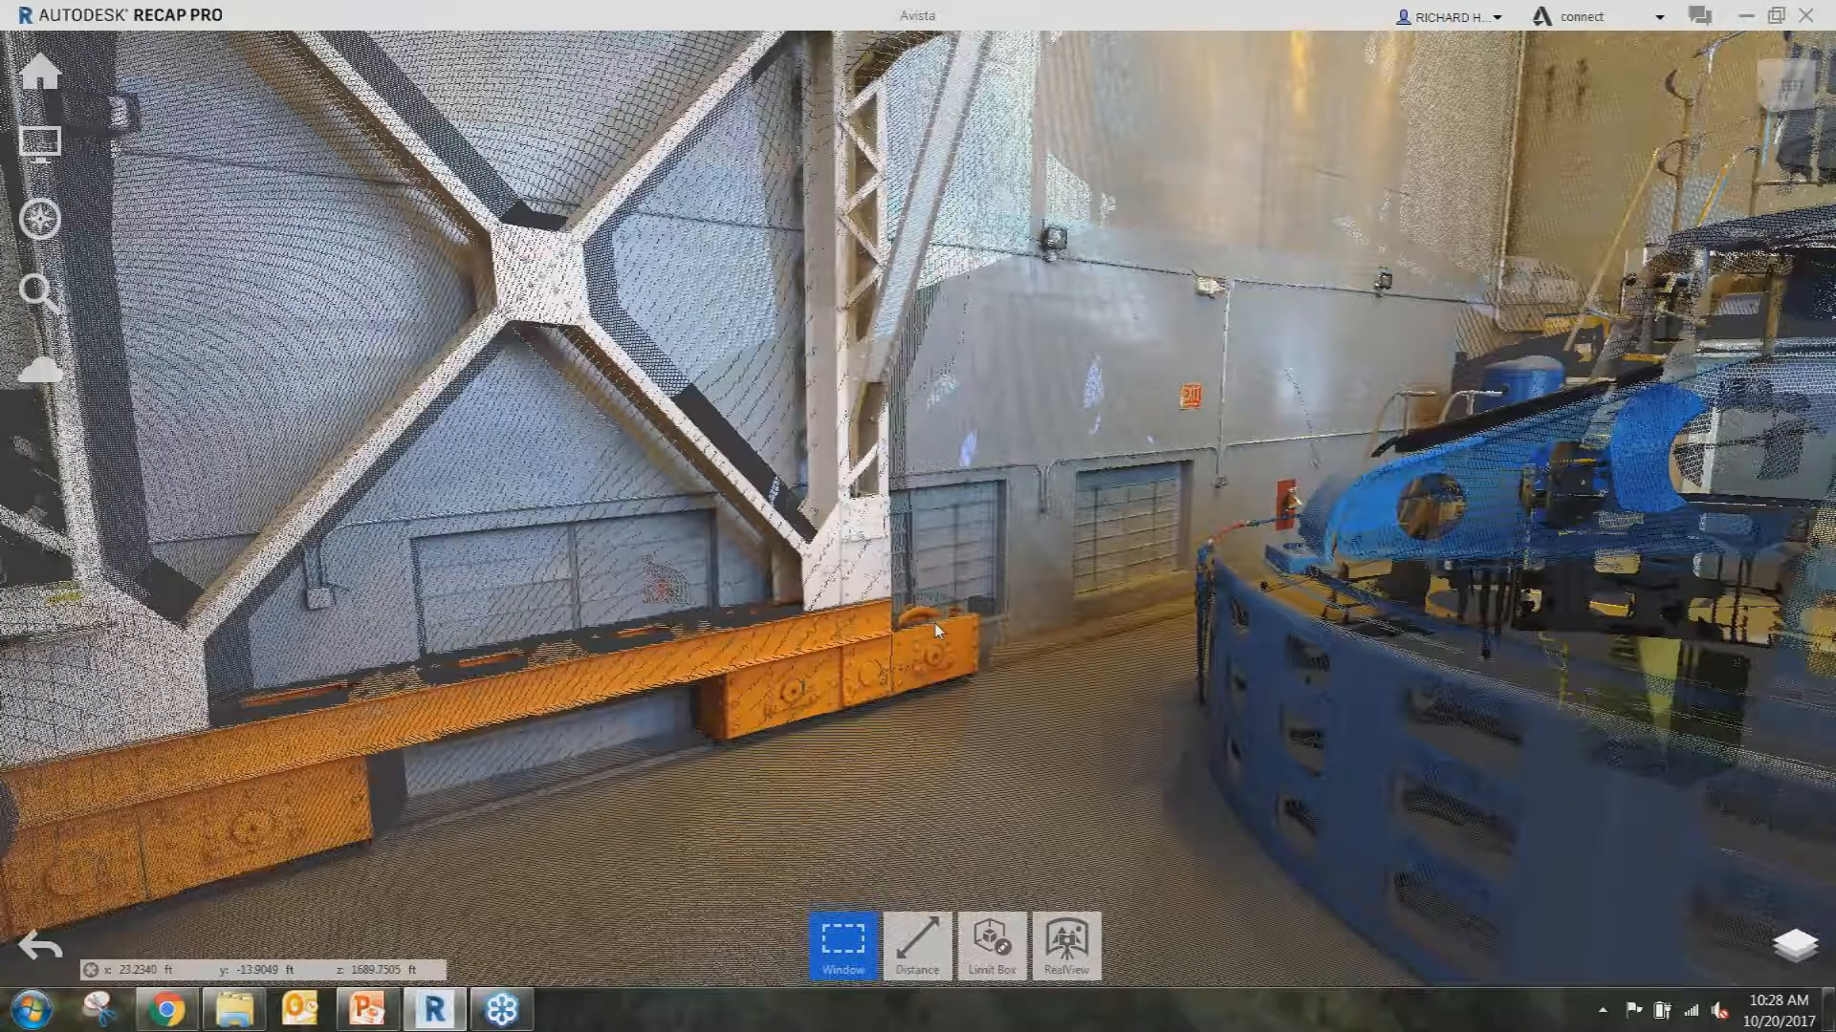
{"action": "scroll", "coordinate": [1126, 606], "scroll_direction": "up", "scroll_amount": 2}
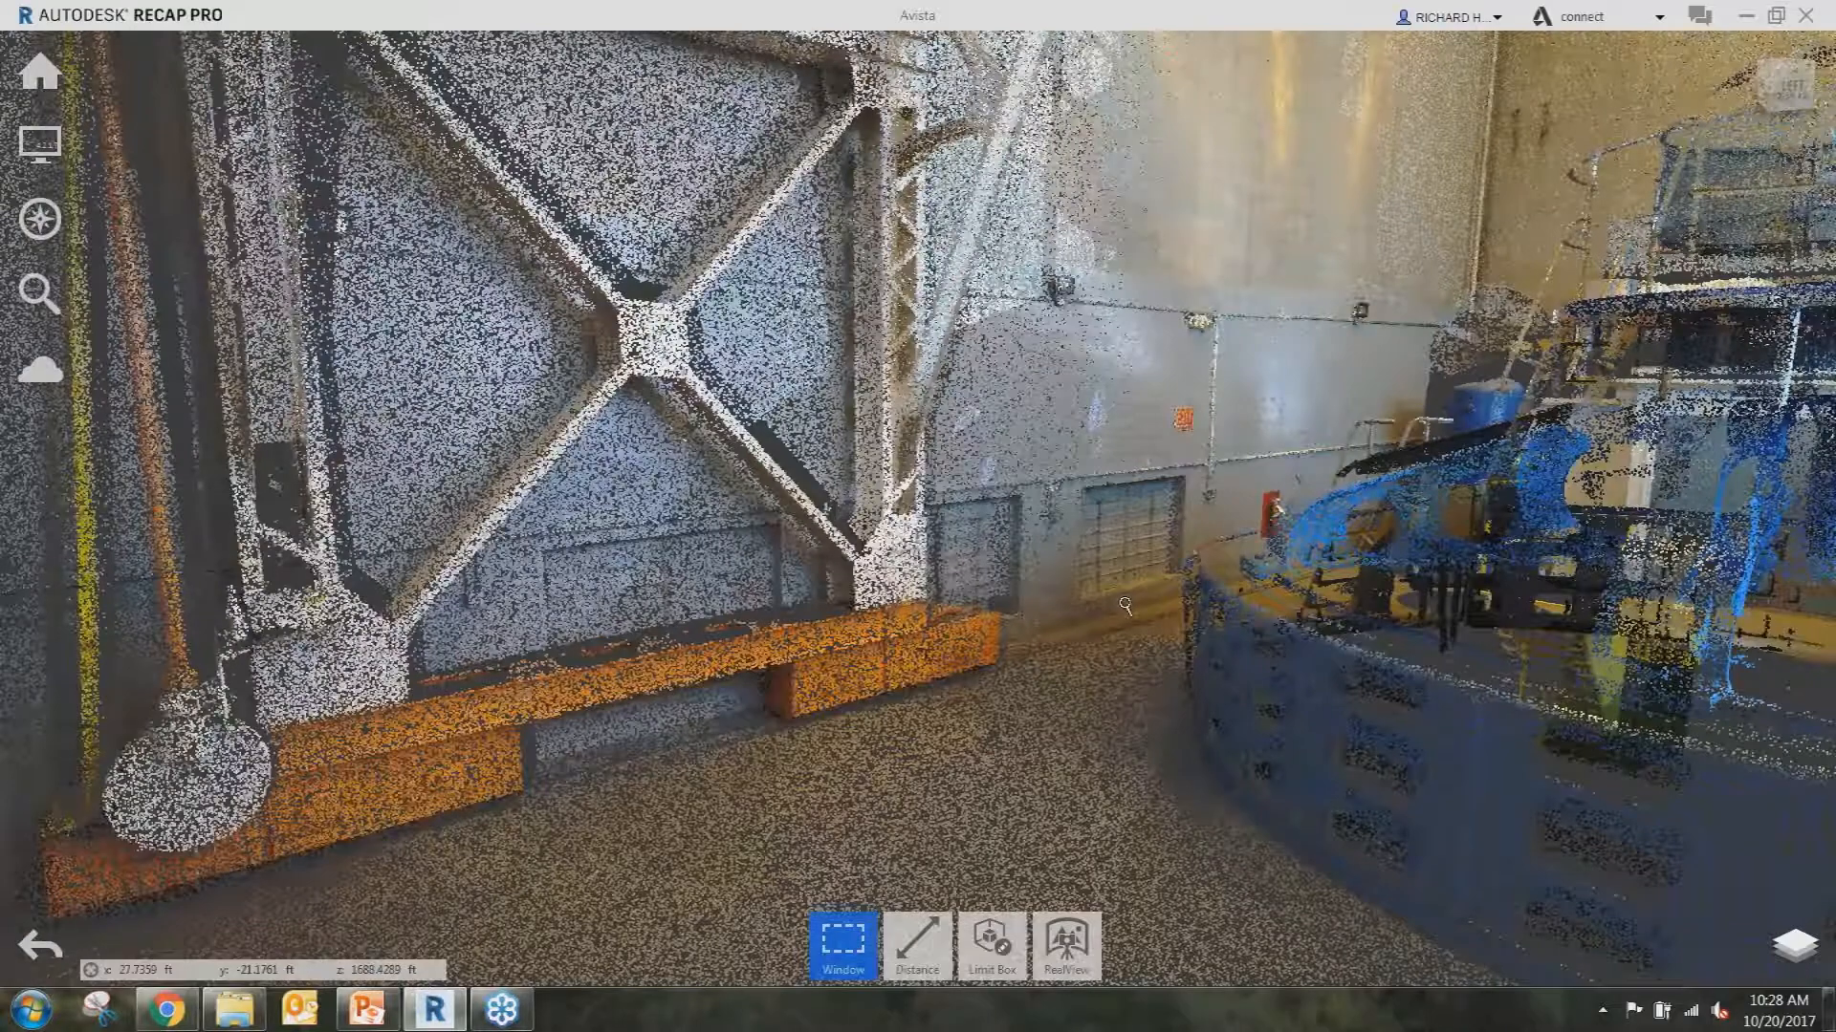
{"action": "scroll", "coordinate": [1125, 607], "scroll_direction": "down", "scroll_amount": 2}
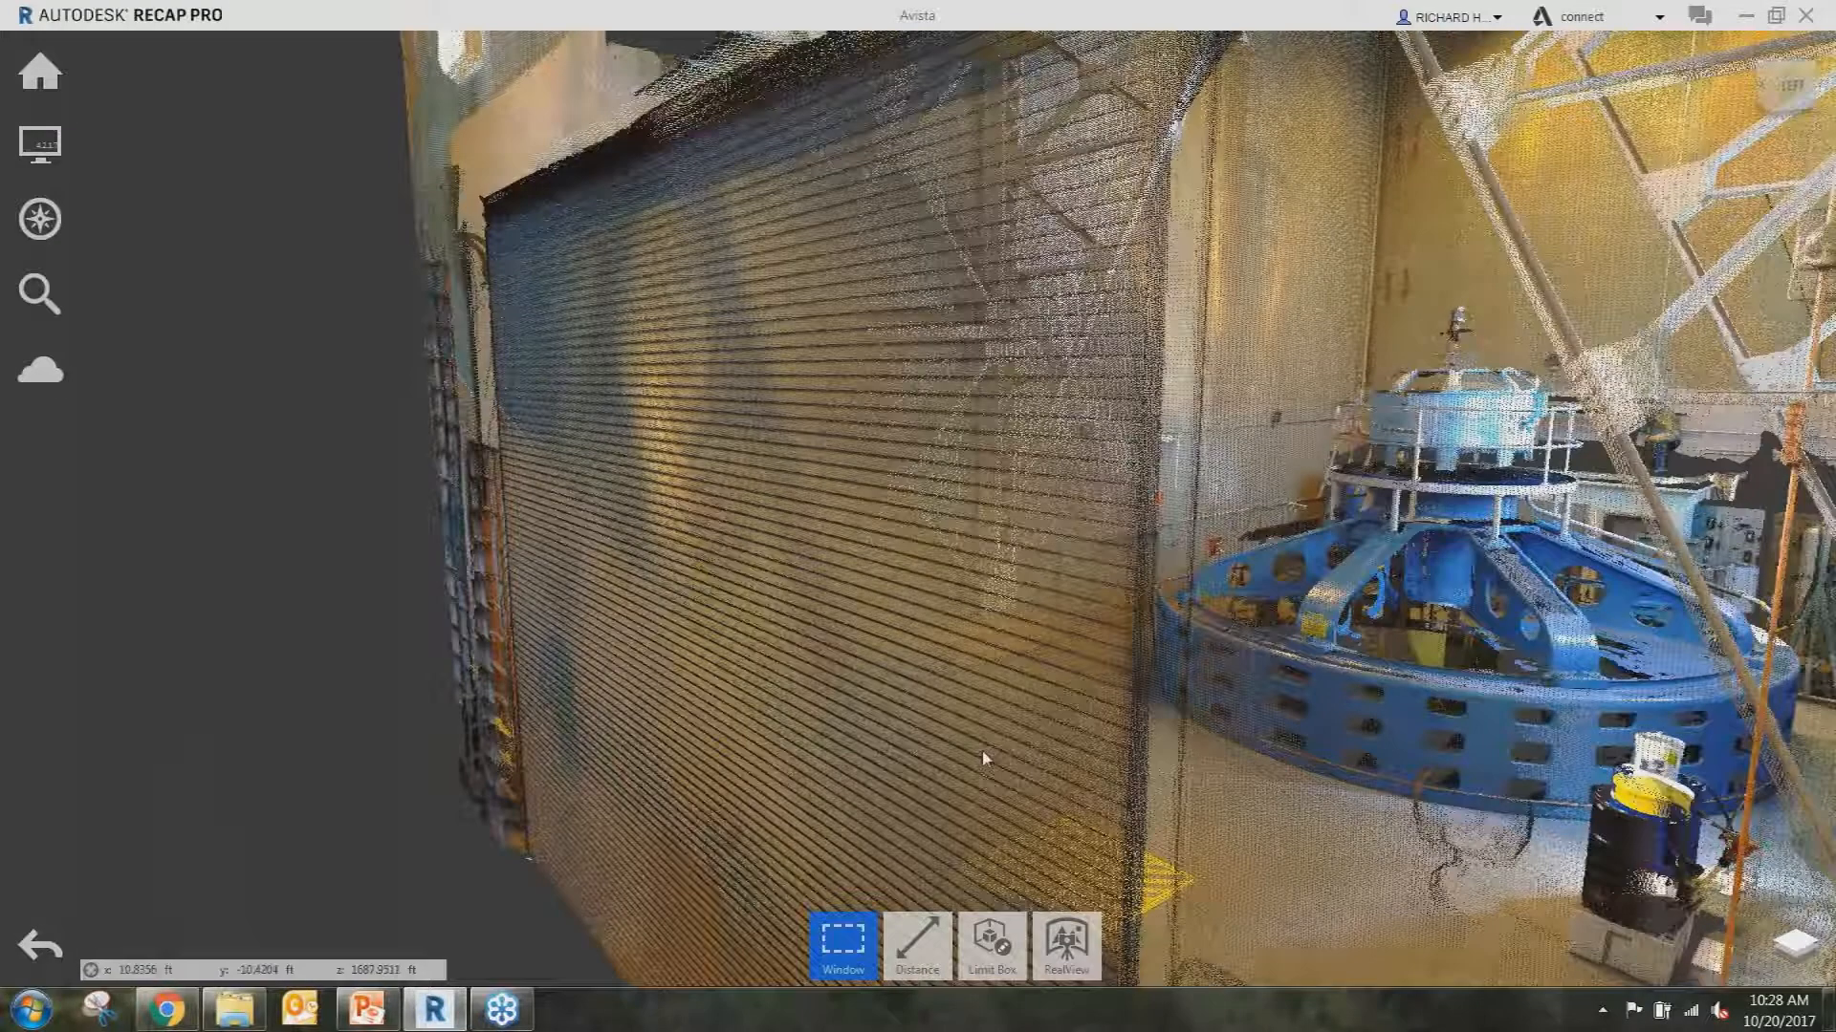
{"action": "middle_click_drag", "start_coordinate": [1186, 801], "coordinate": [1172, 776], "text": "shift"}
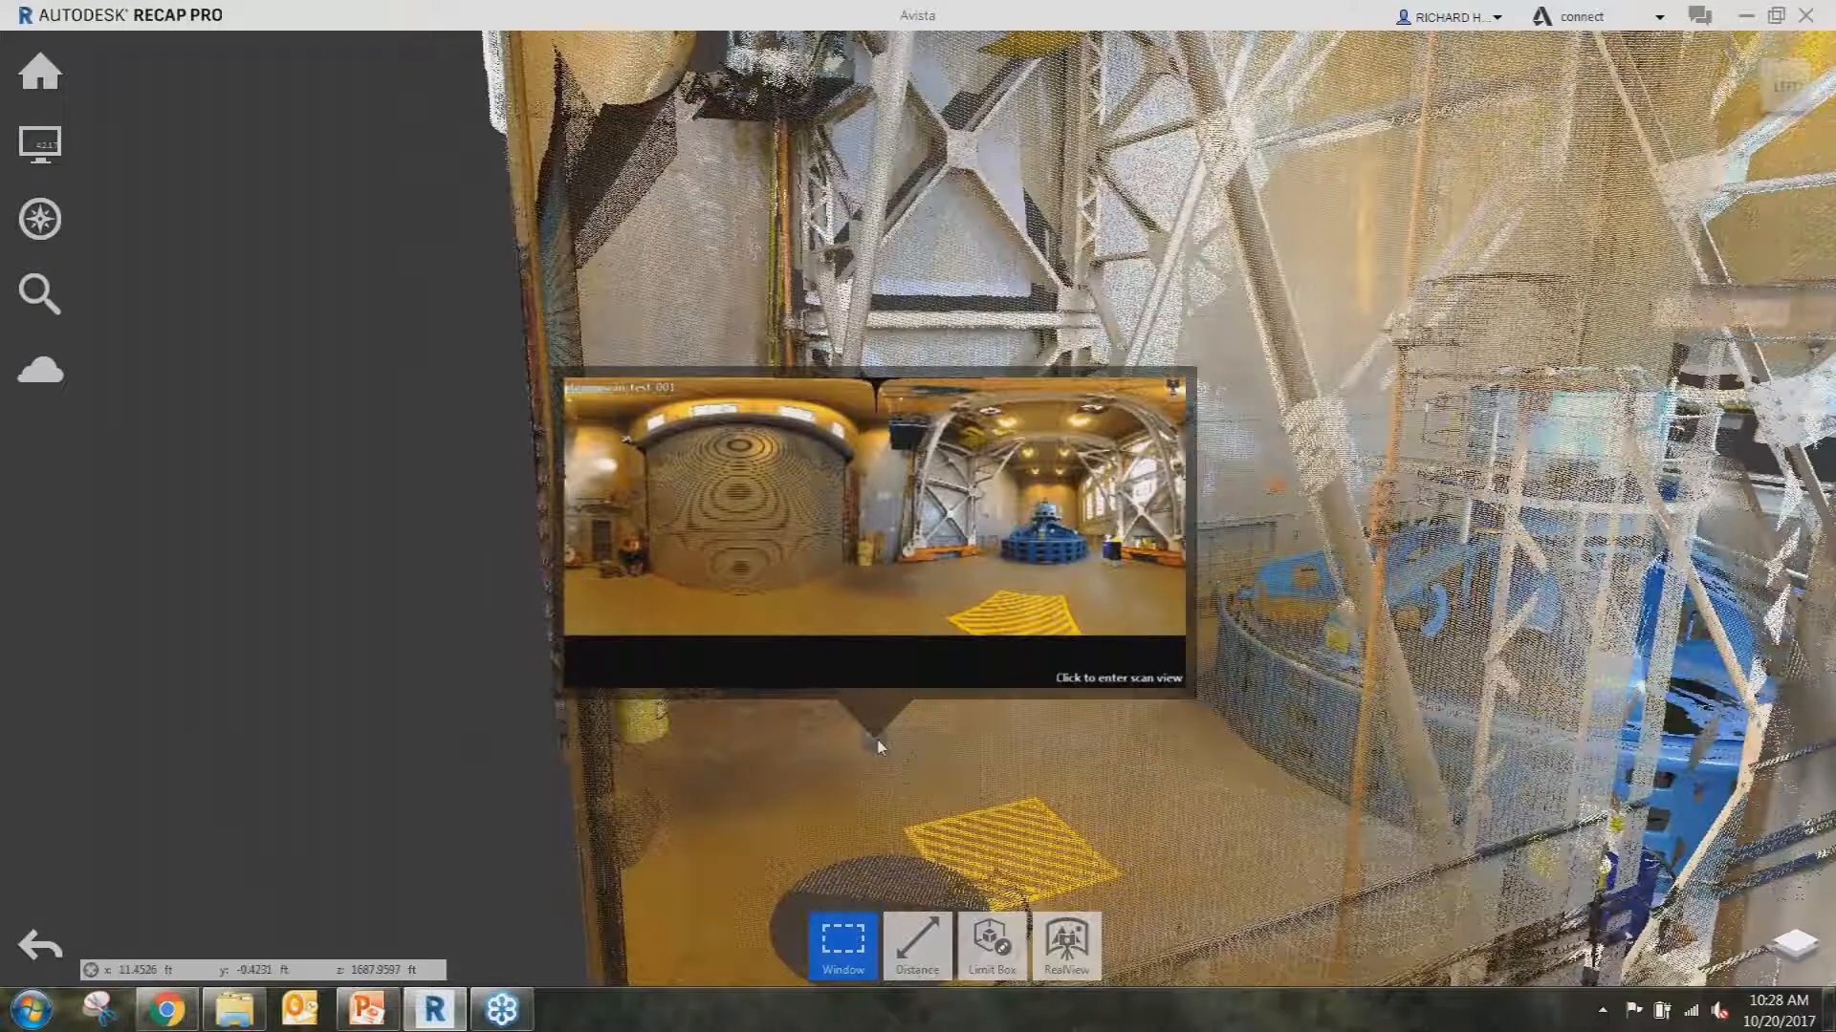
{"action": "left_click", "coordinate": [879, 742]}
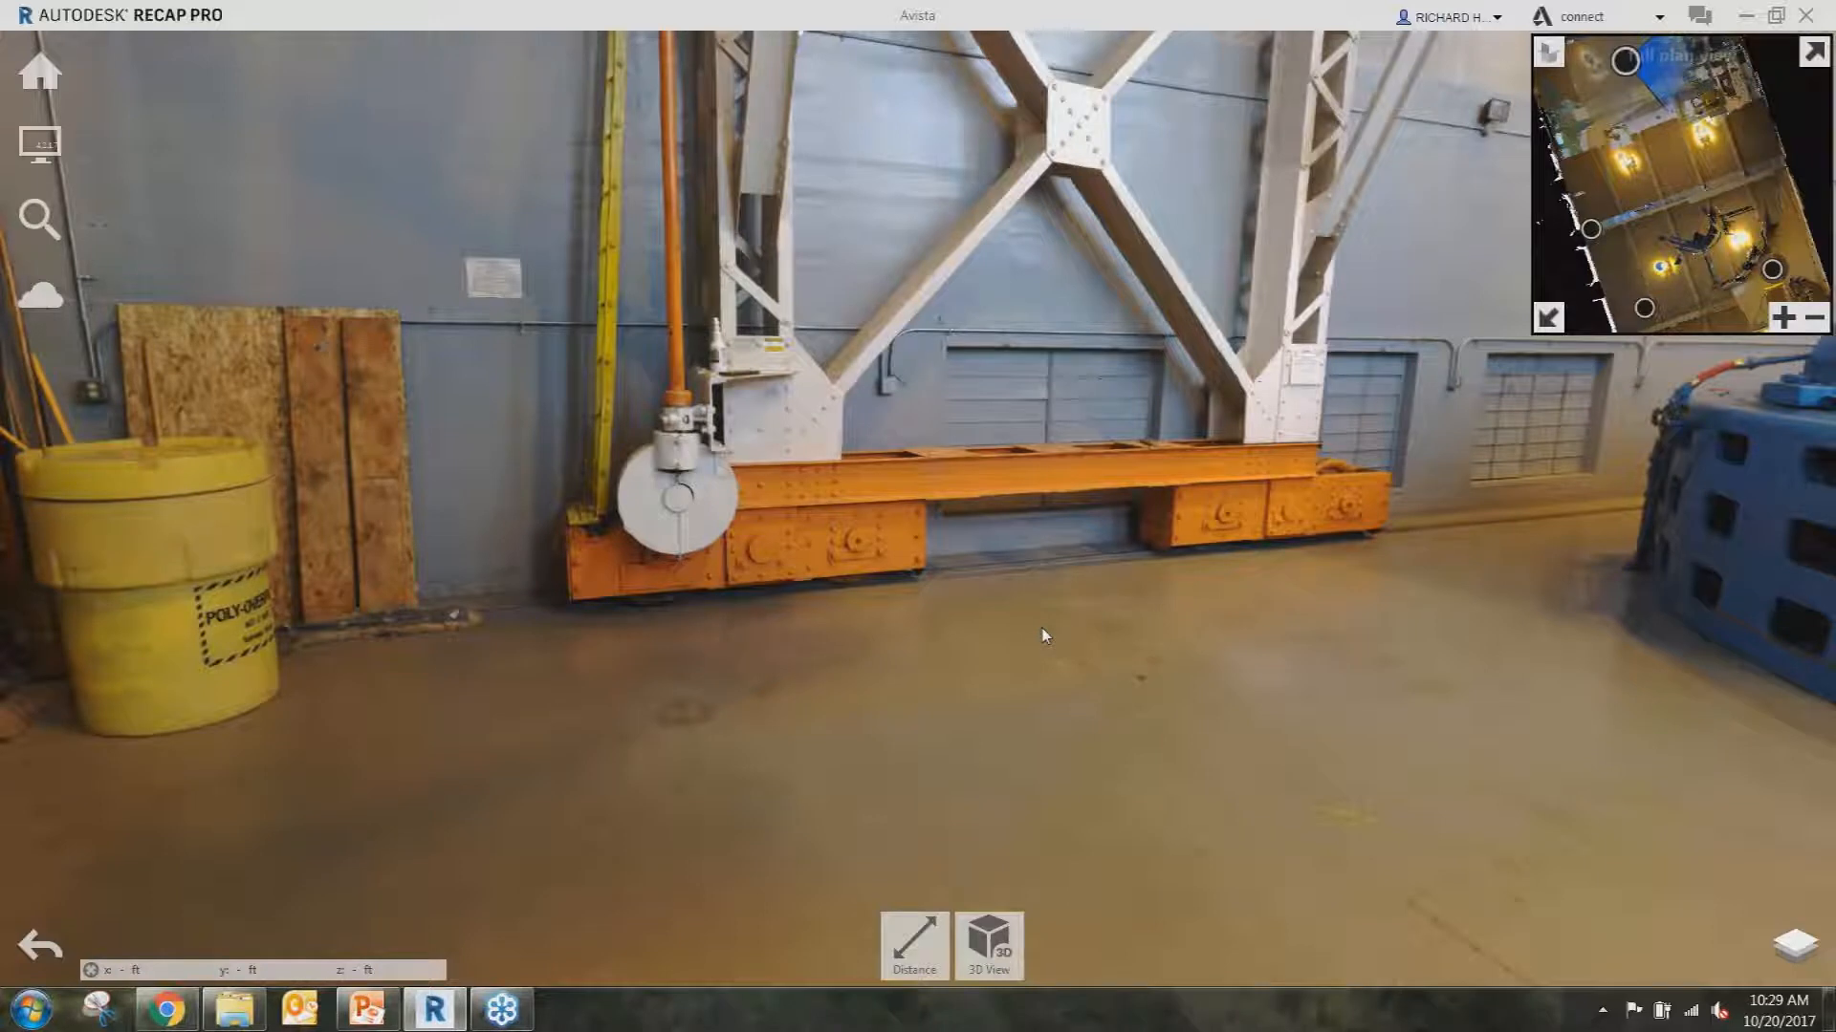
Turn the panorama toward the generator and jump to the scan position beside it.
{"action": "left_click_drag", "start_coordinate": [1373, 594], "coordinate": [427, 629]}
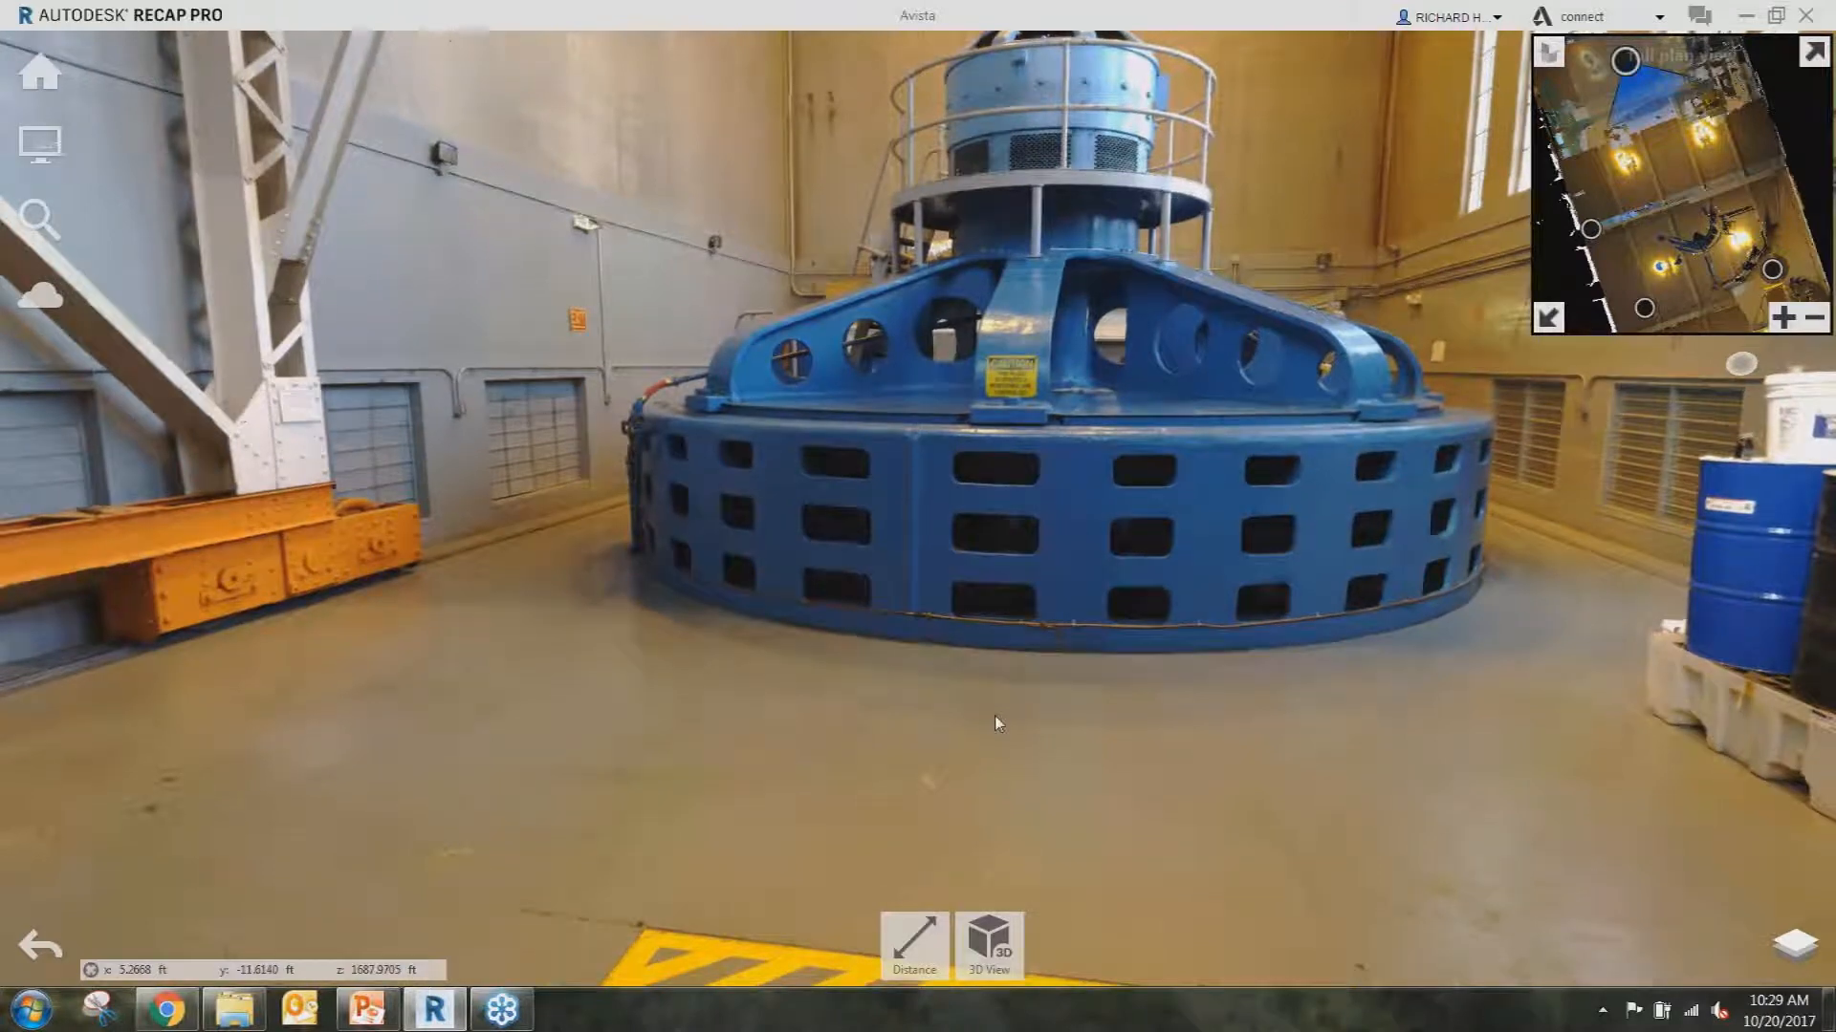
{"action": "left_click", "coordinate": [995, 717]}
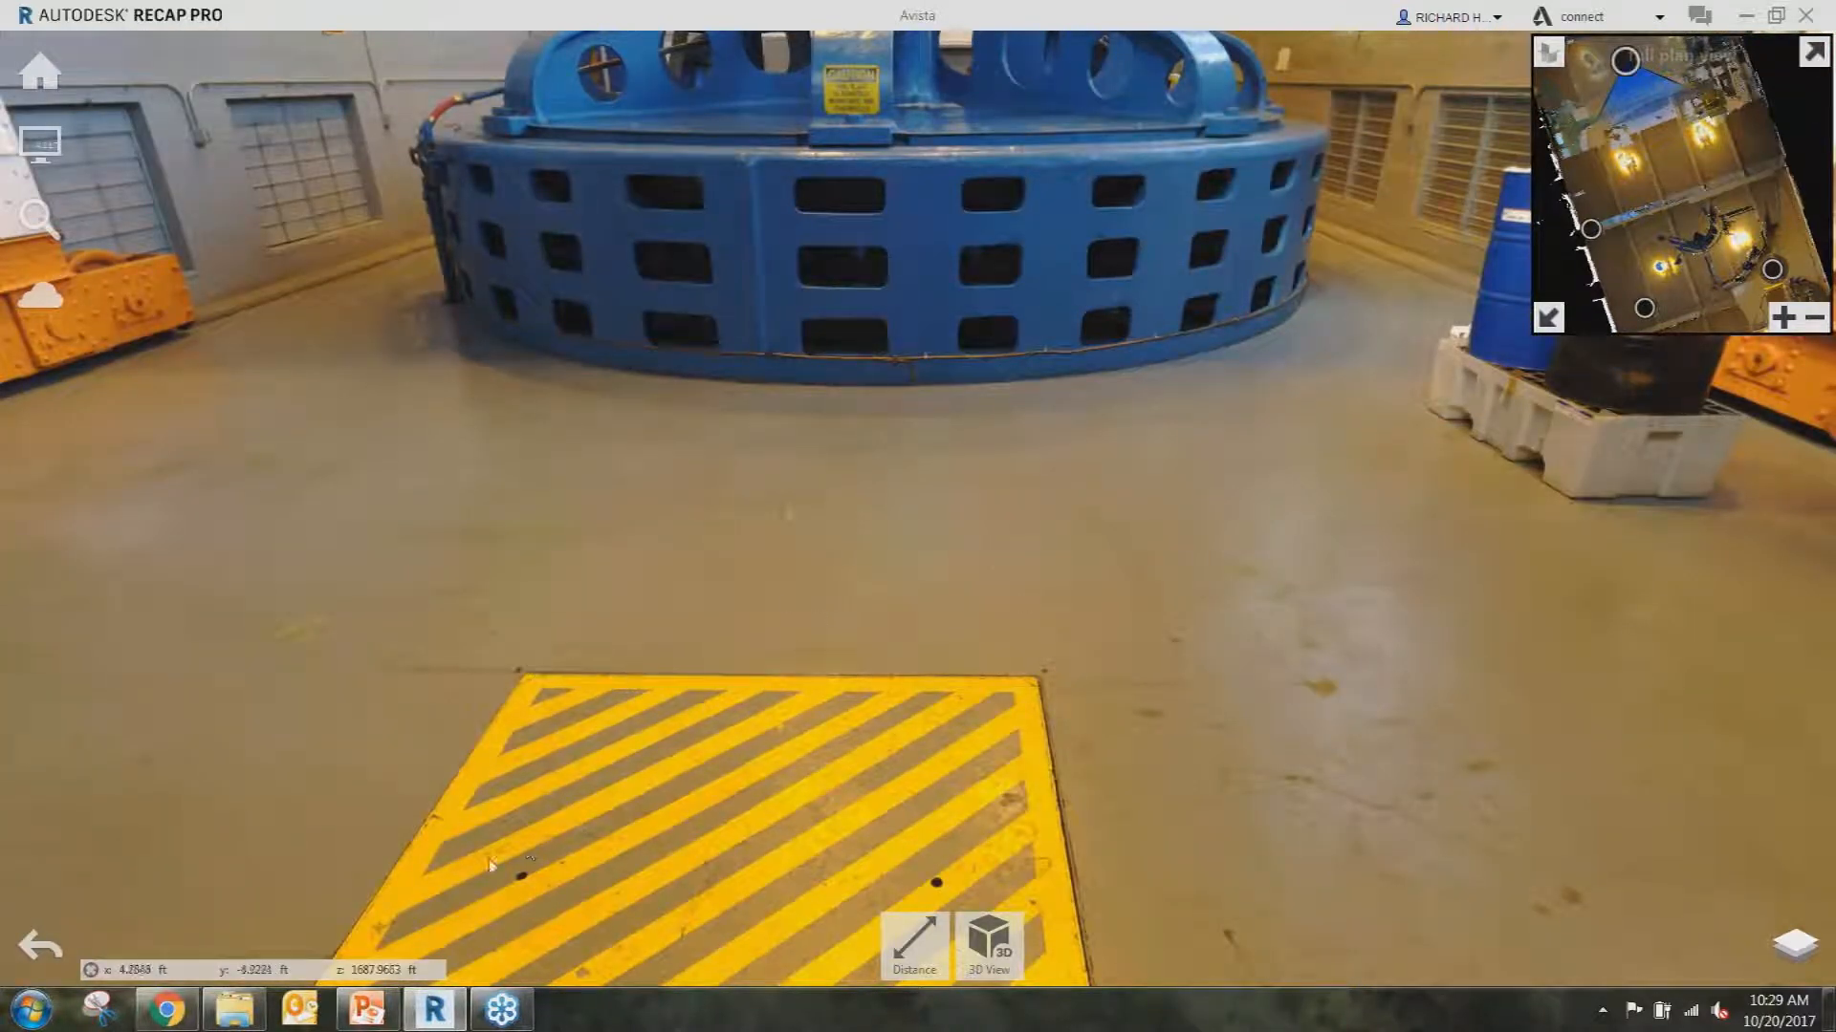
Measure the yellow hatched plate's top edge between its two corners: 5.1202 ft.
{"action": "left_click", "coordinate": [914, 941]}
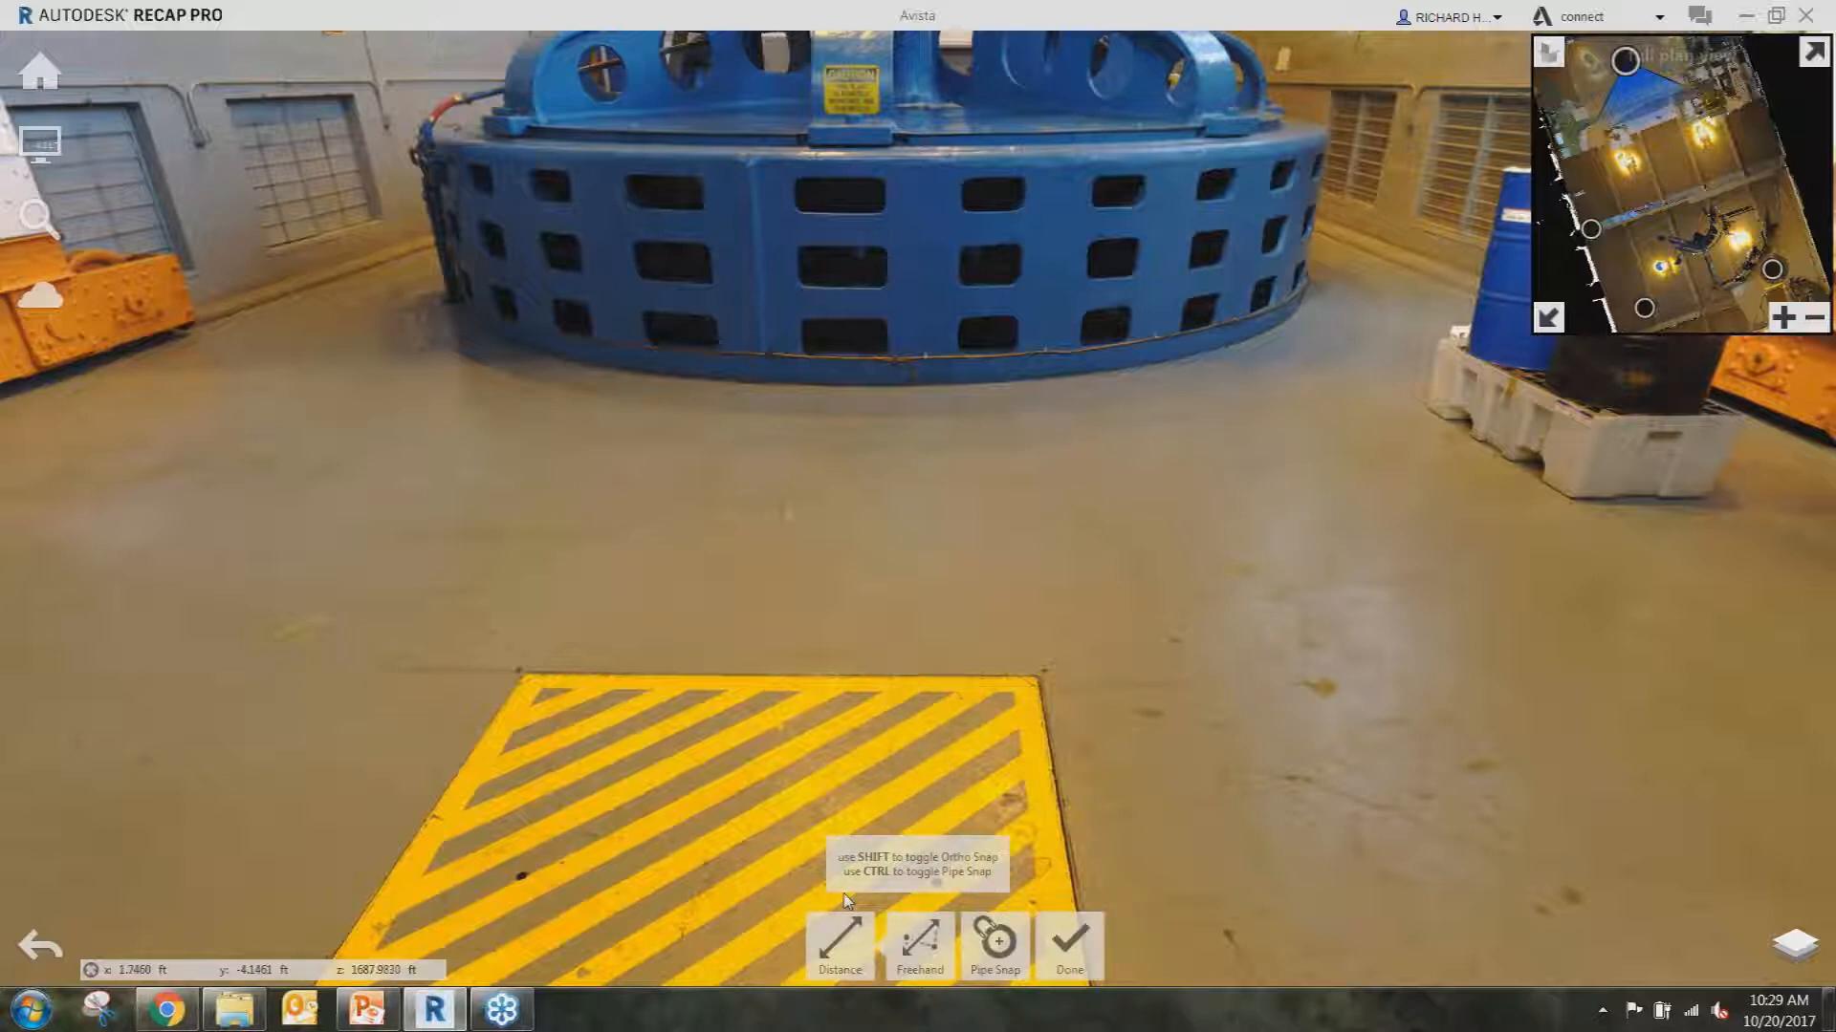
{"action": "left_click", "coordinate": [527, 674]}
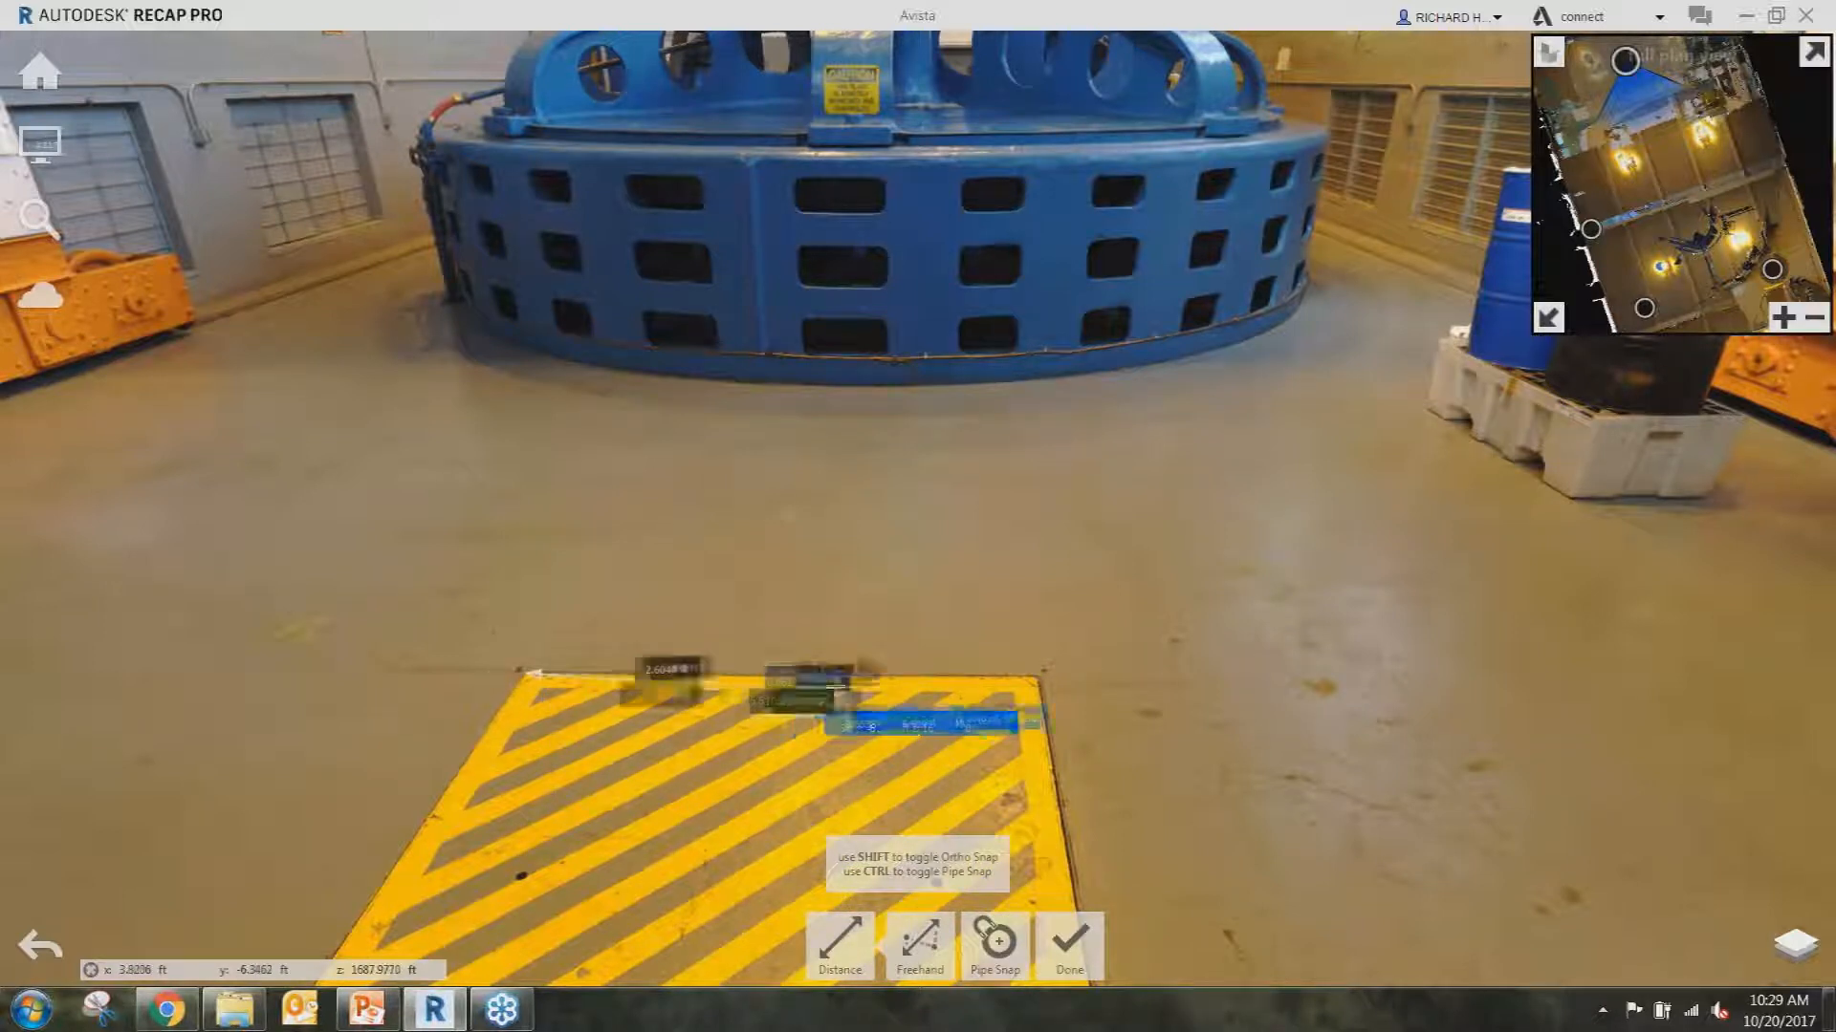
{"action": "left_click", "coordinate": [1035, 677]}
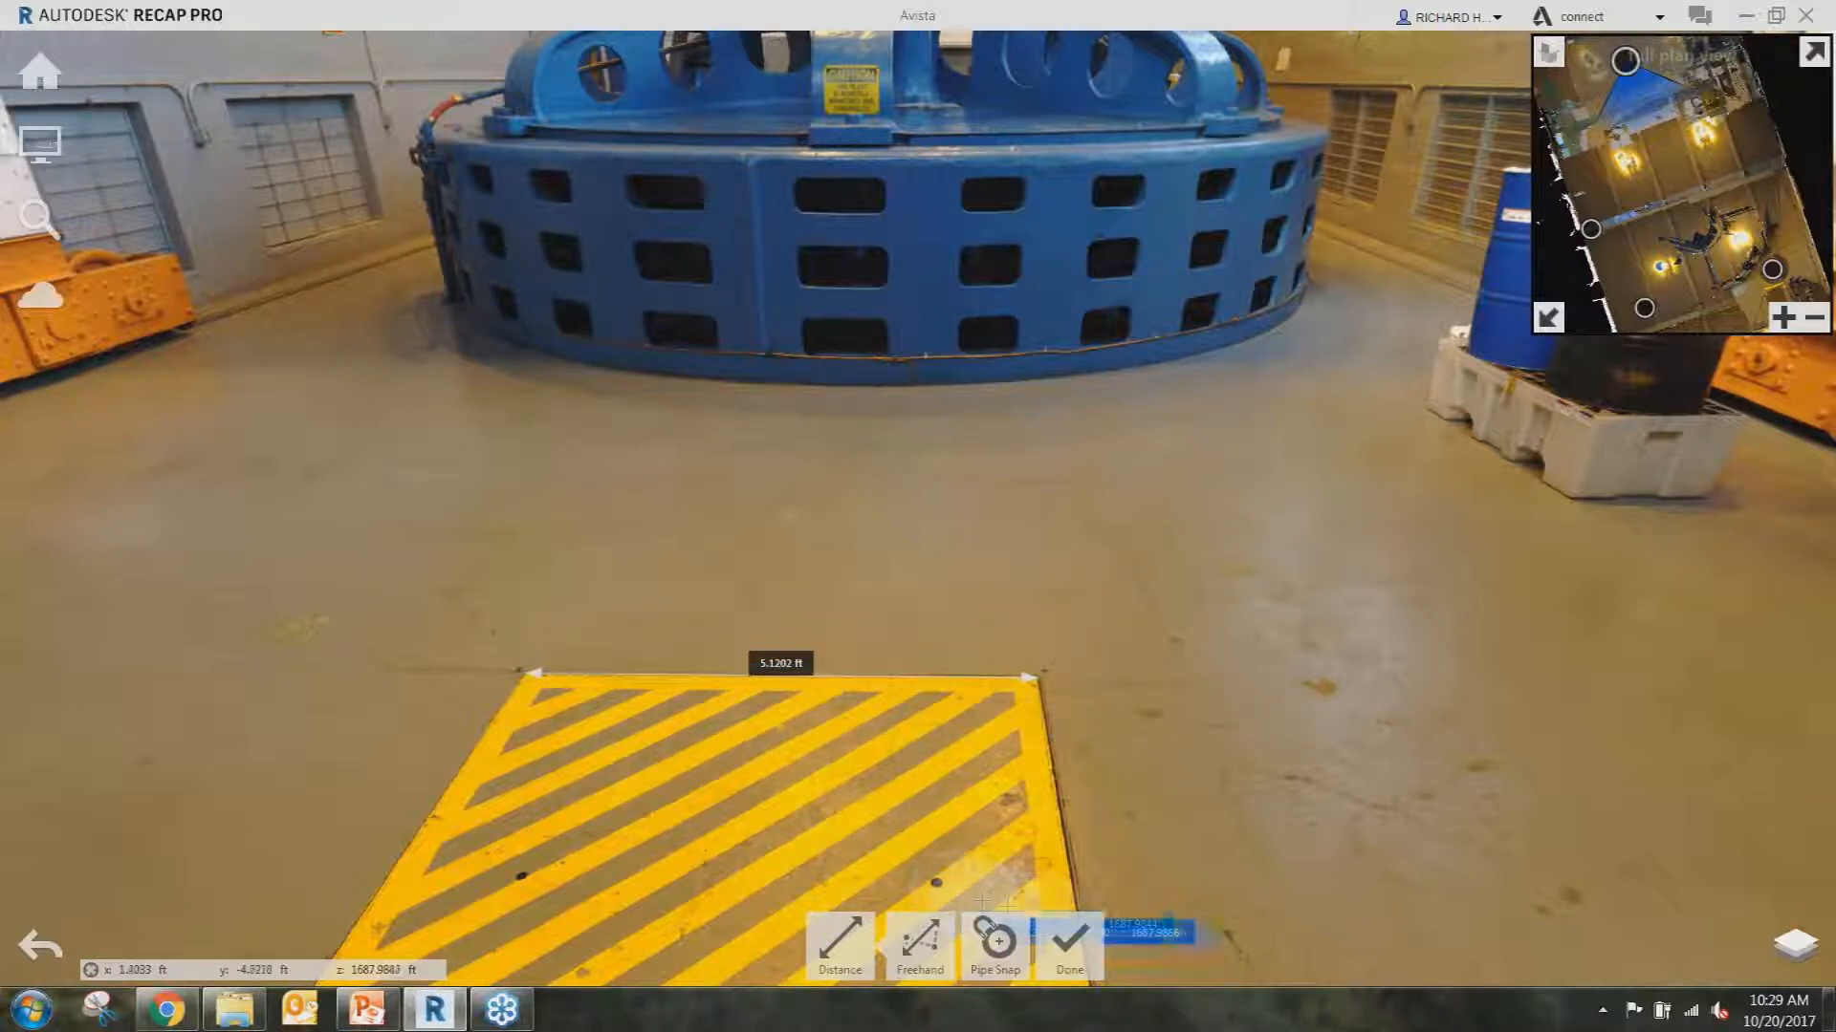
{"action": "left_click", "coordinate": [1070, 942]}
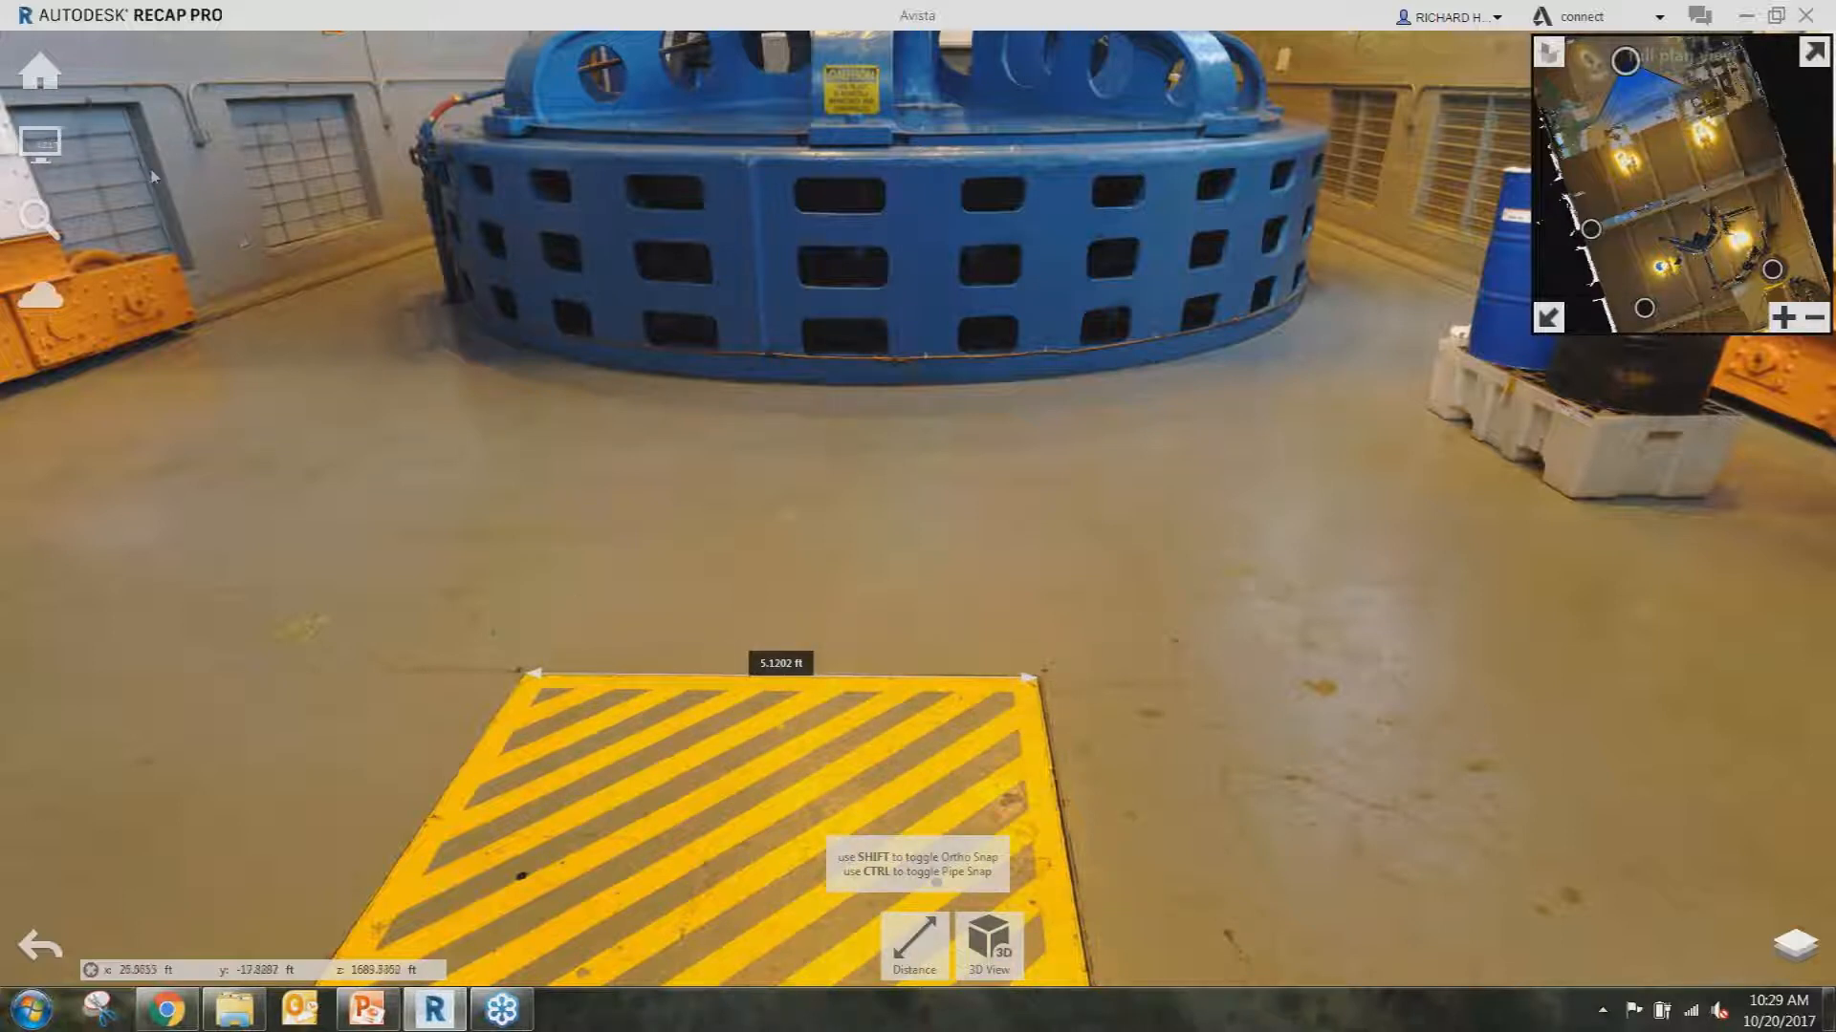
{"action": "mouse_move", "coordinate": [40, 72]}
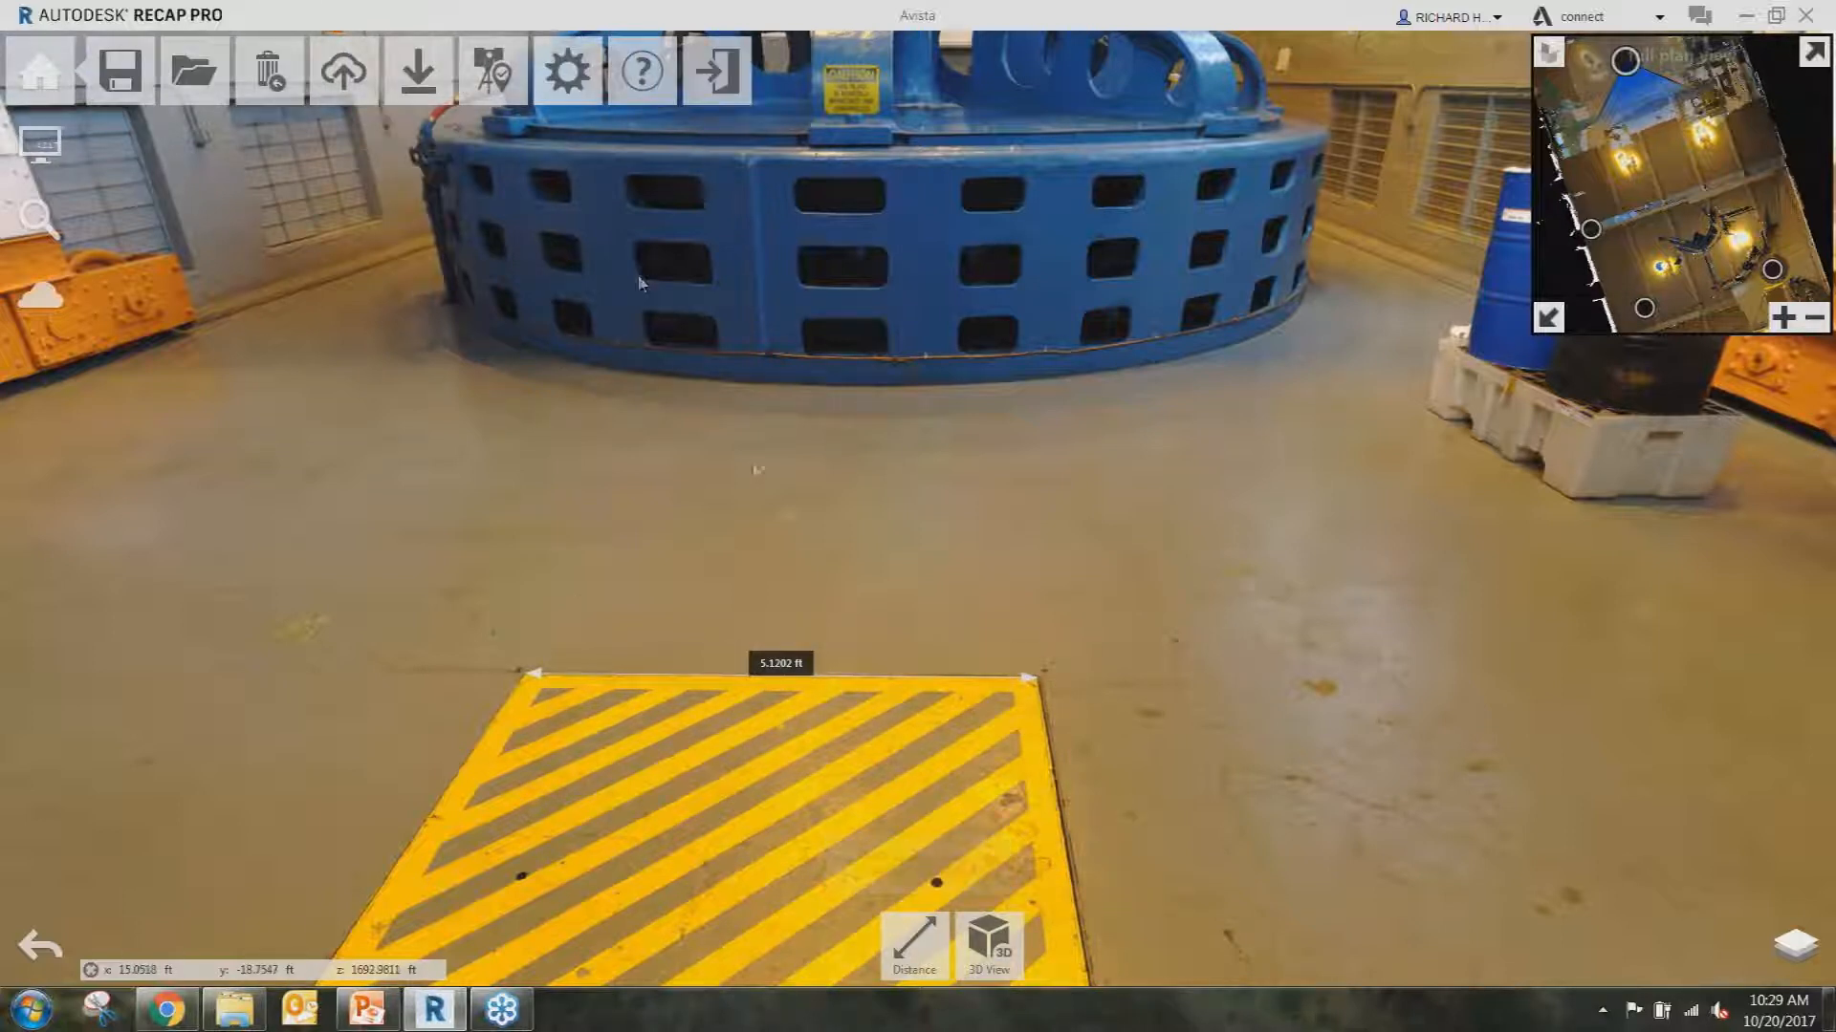
Draw a red rectangle markup on the floor just beyond the yellow stripes.
{"action": "left_click_drag", "start_coordinate": [835, 629], "coordinate": [893, 628]}
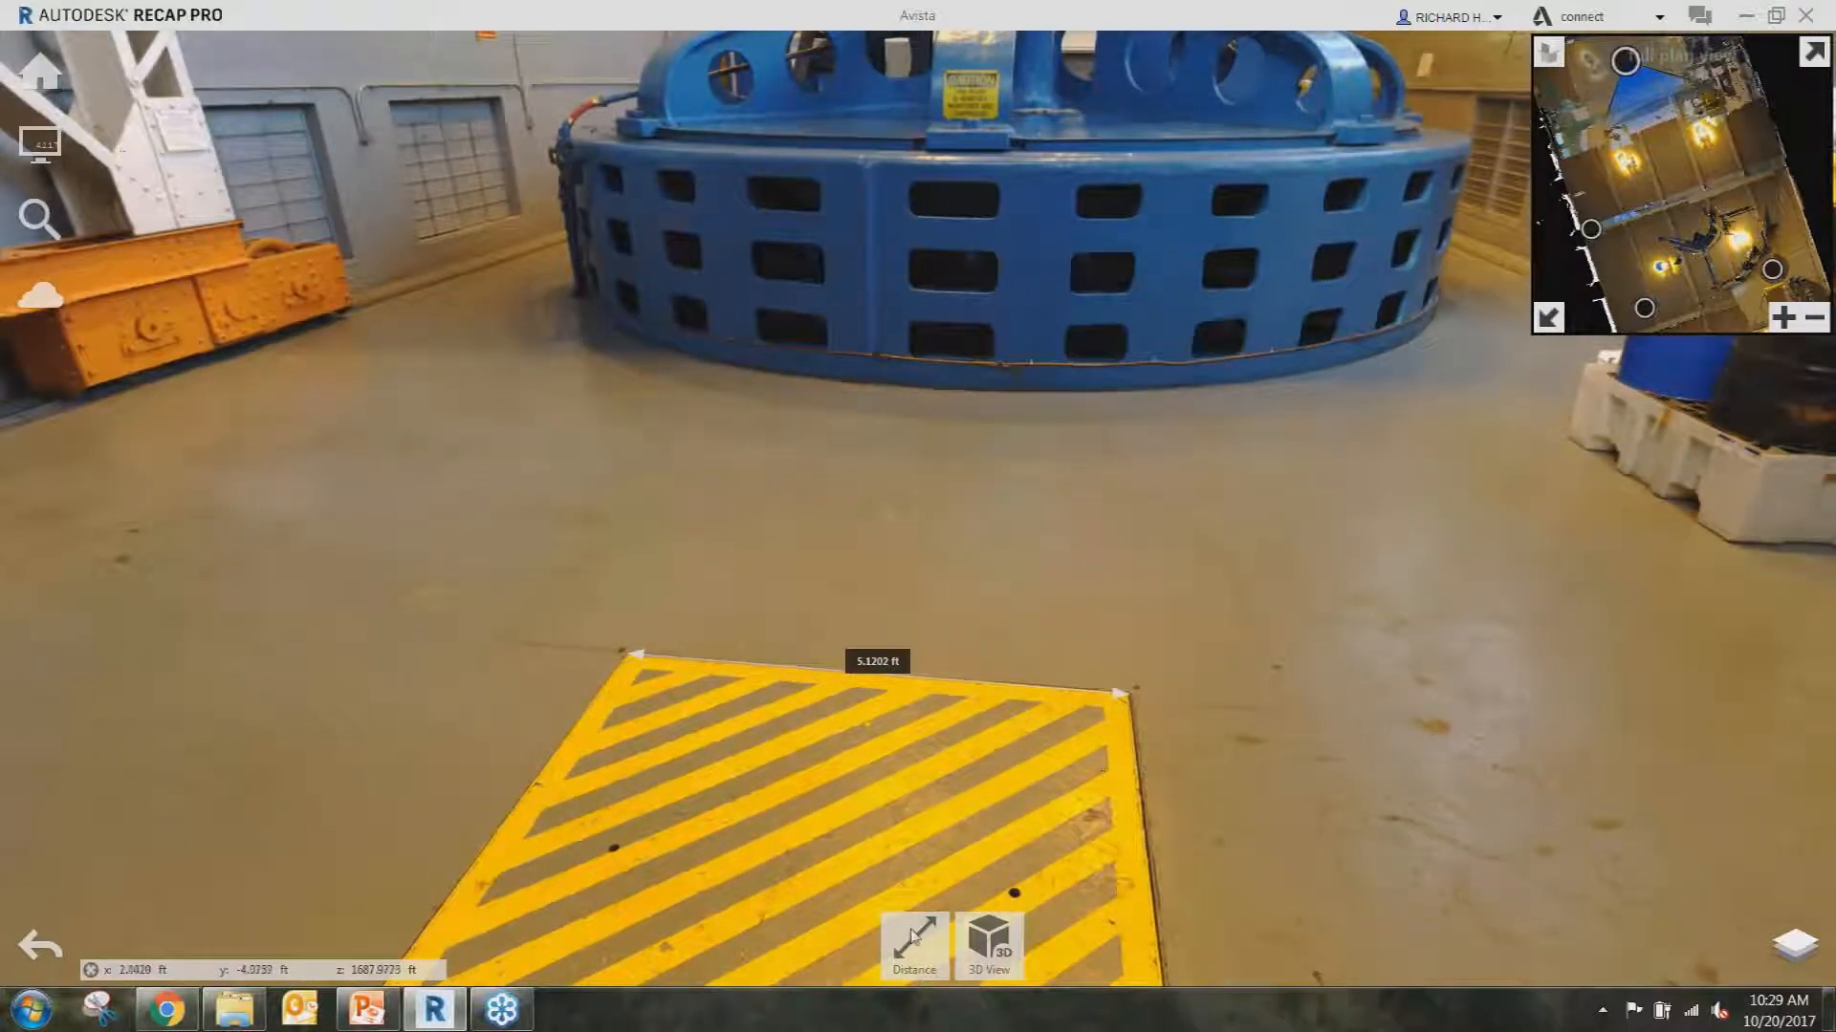
{"action": "mouse_move", "coordinate": [912, 937]}
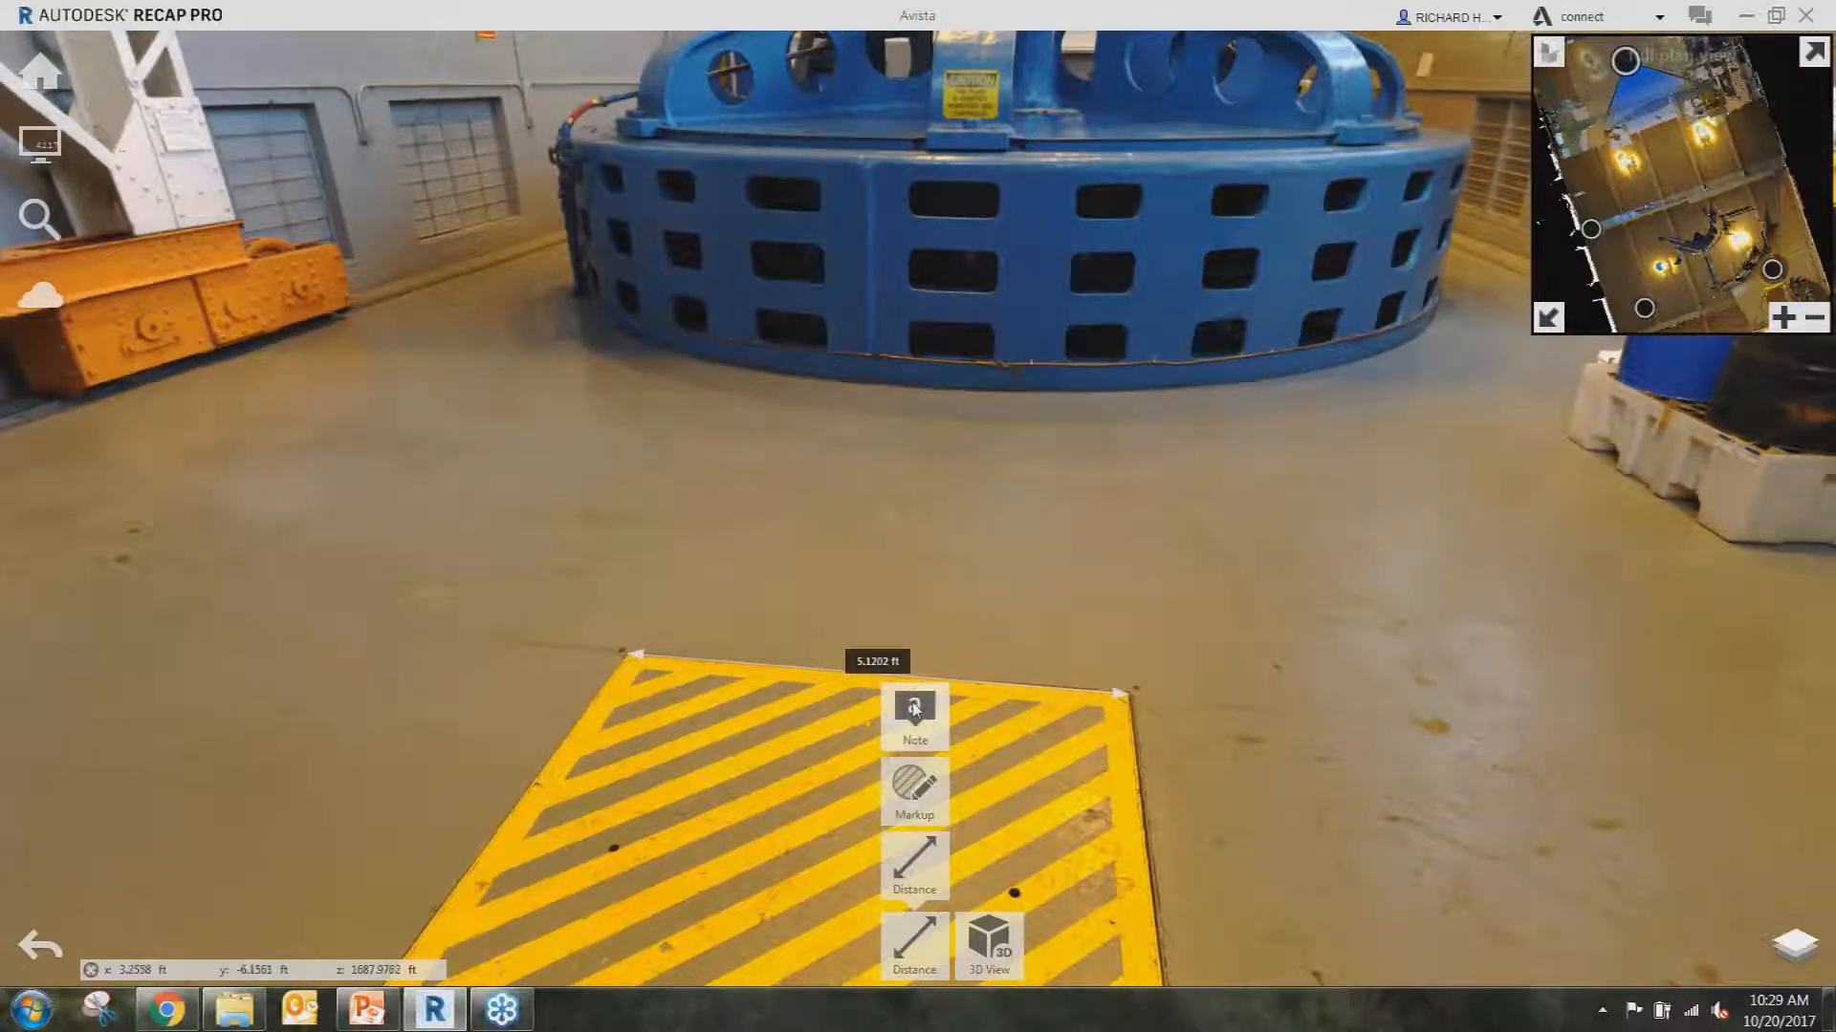
{"action": "left_click", "coordinate": [913, 785]}
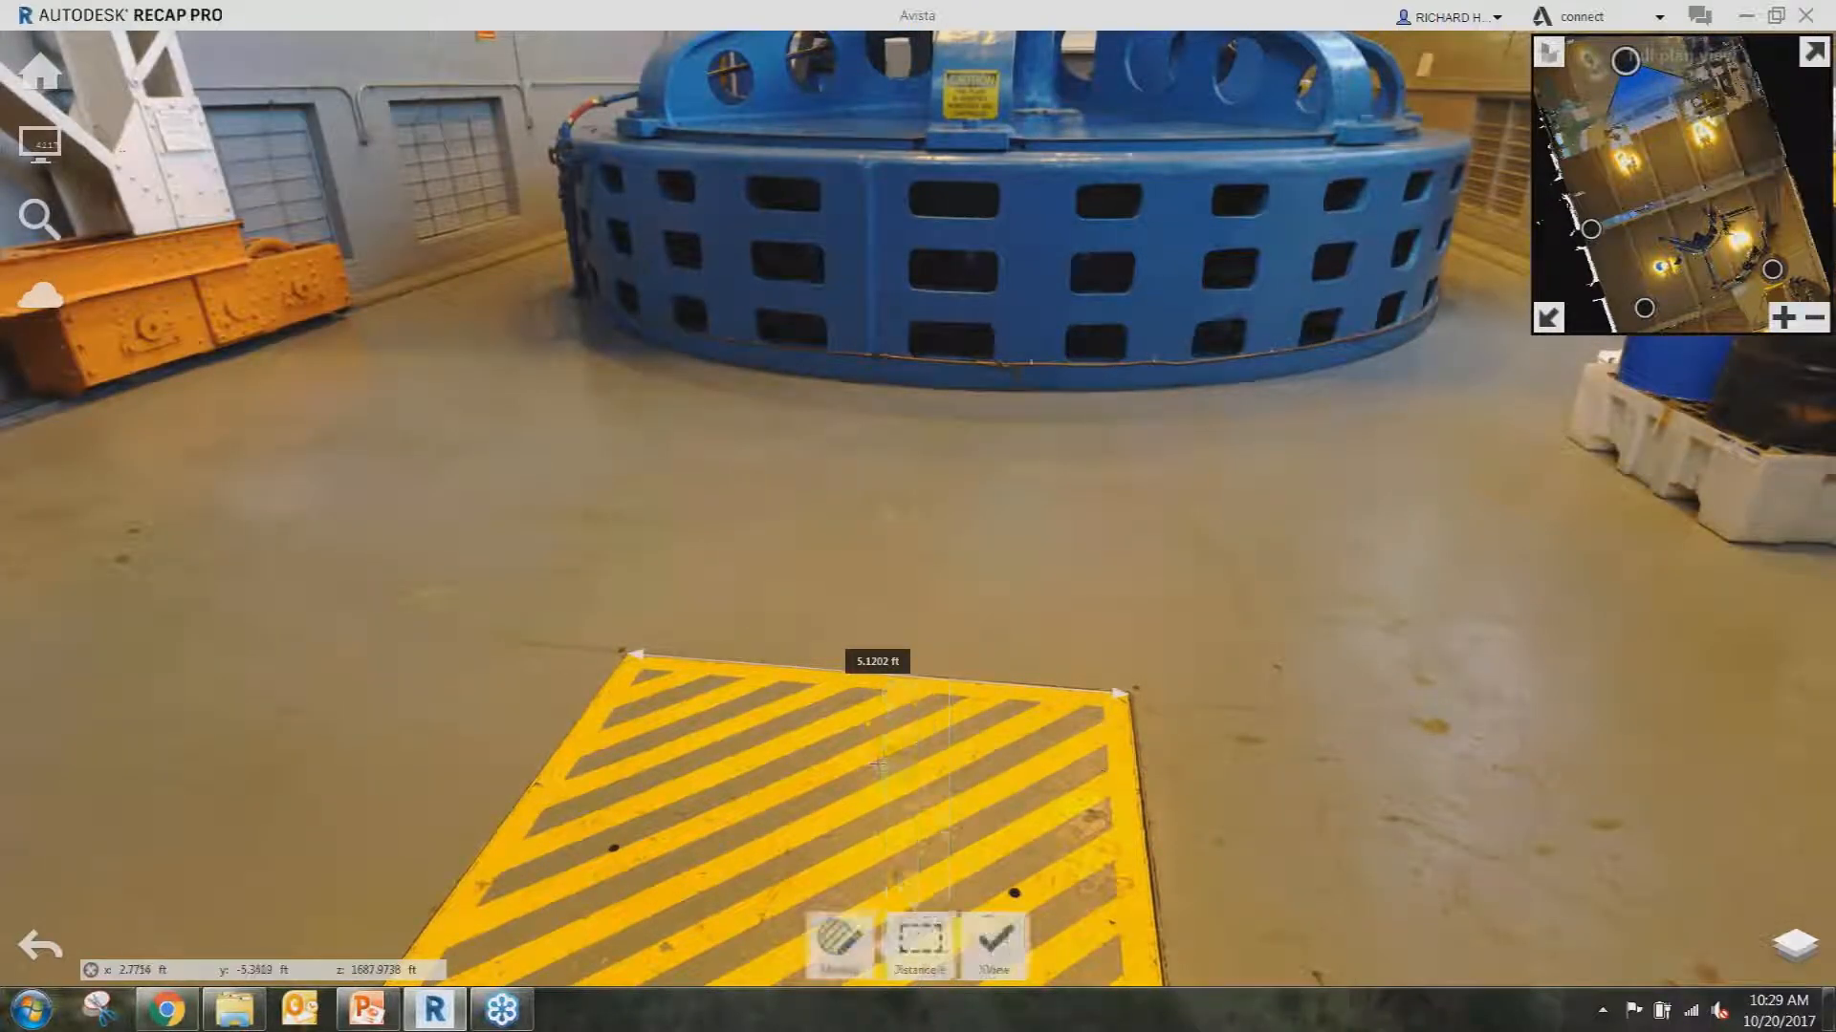
{"action": "left_click_drag", "start_coordinate": [565, 562], "coordinate": [765, 657]}
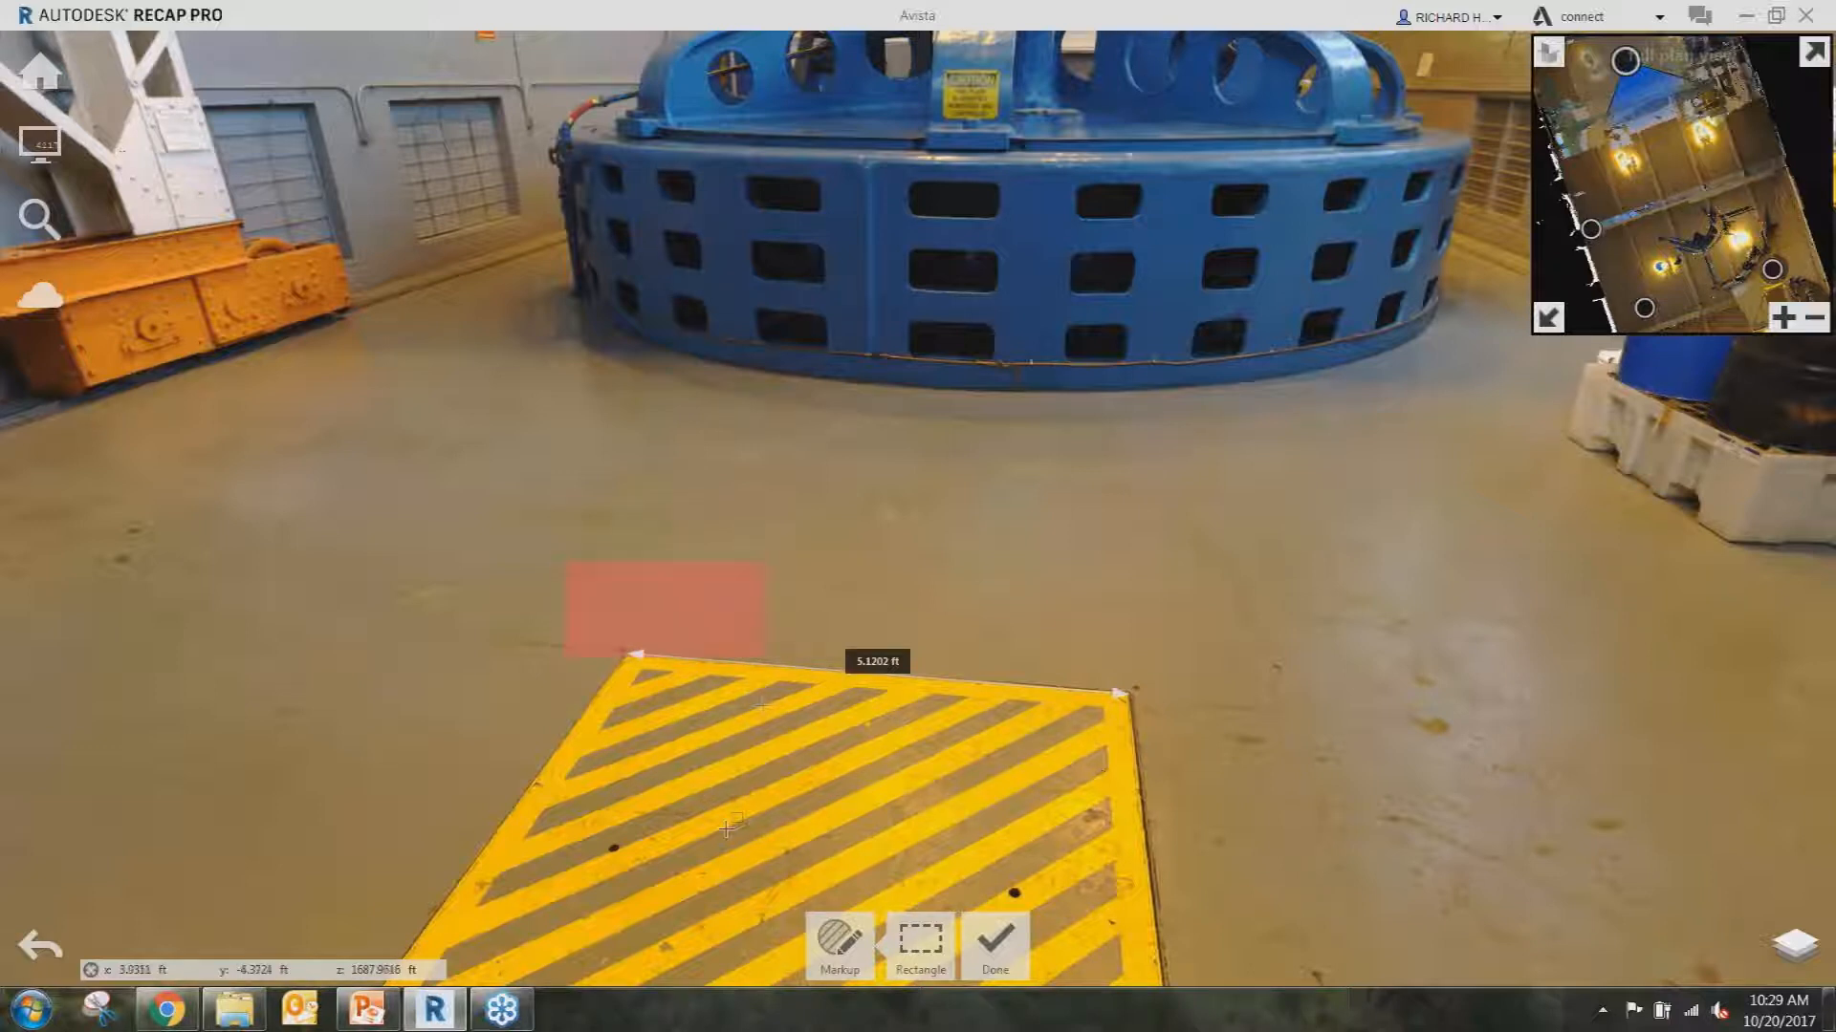
{"action": "left_click", "coordinate": [667, 586]}
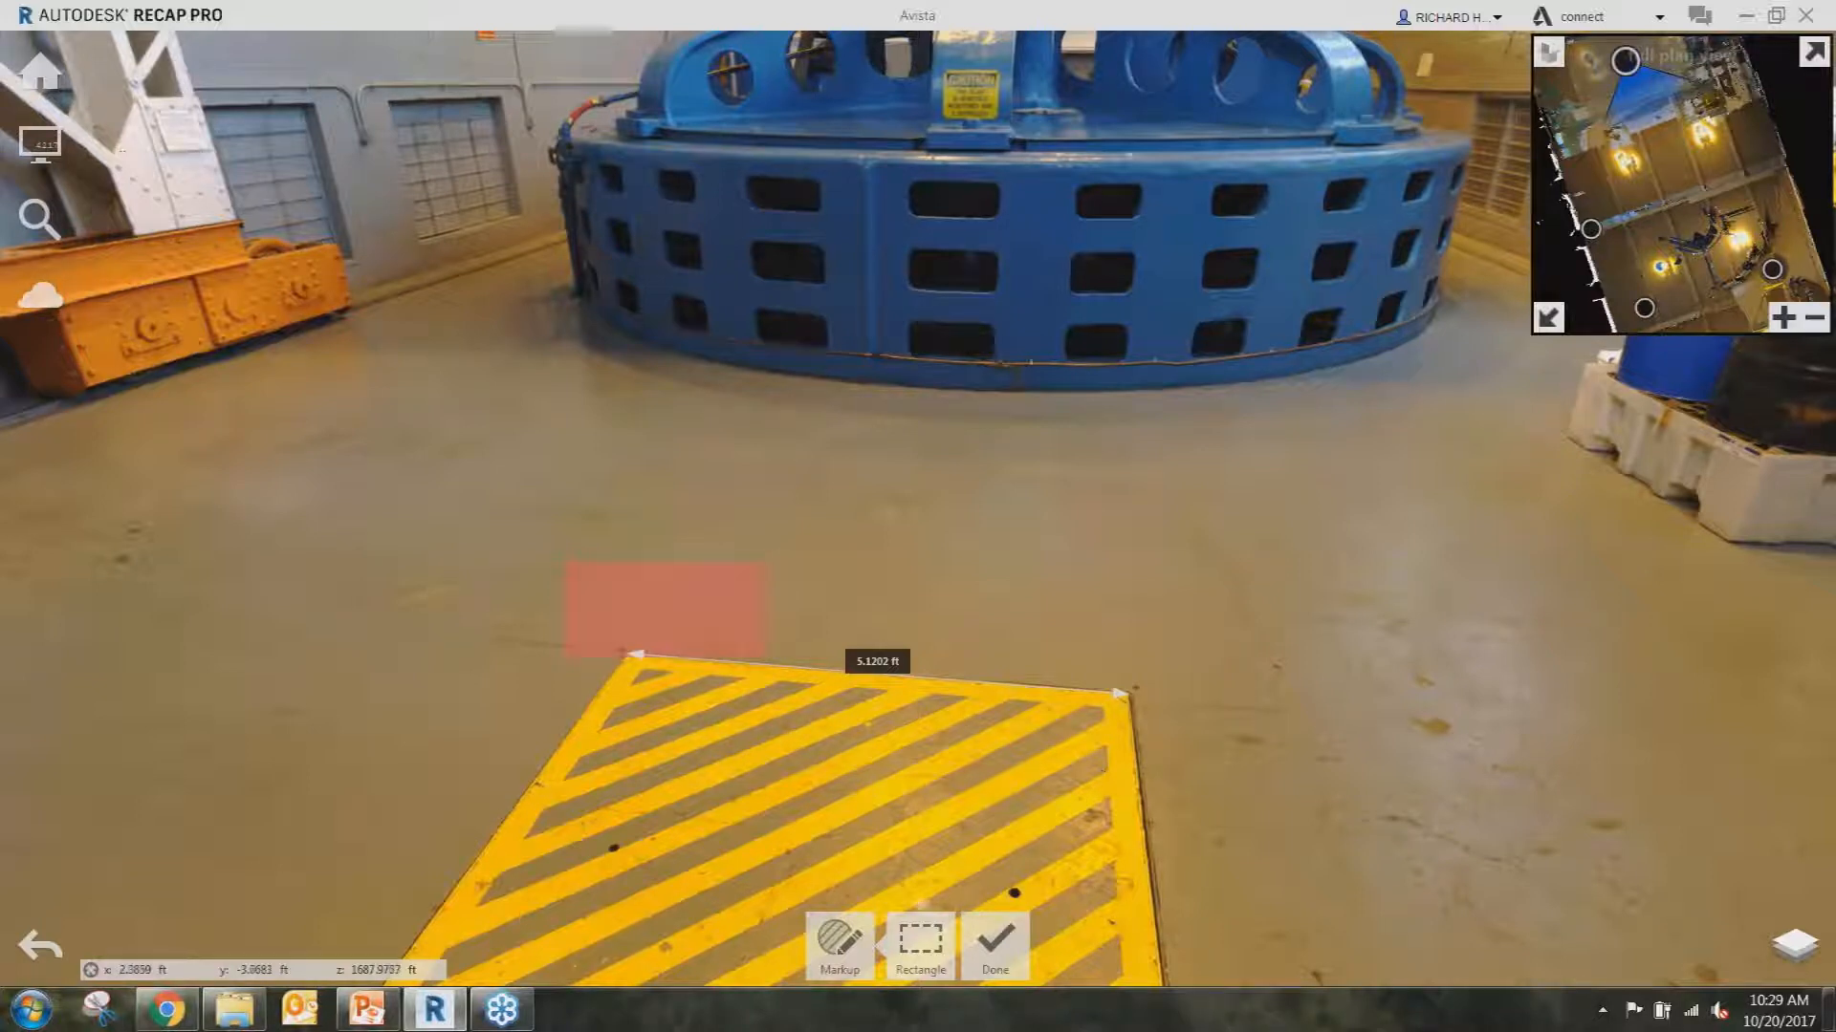
{"action": "left_click", "coordinate": [919, 941]}
{"action": "left_click", "coordinate": [995, 942]}
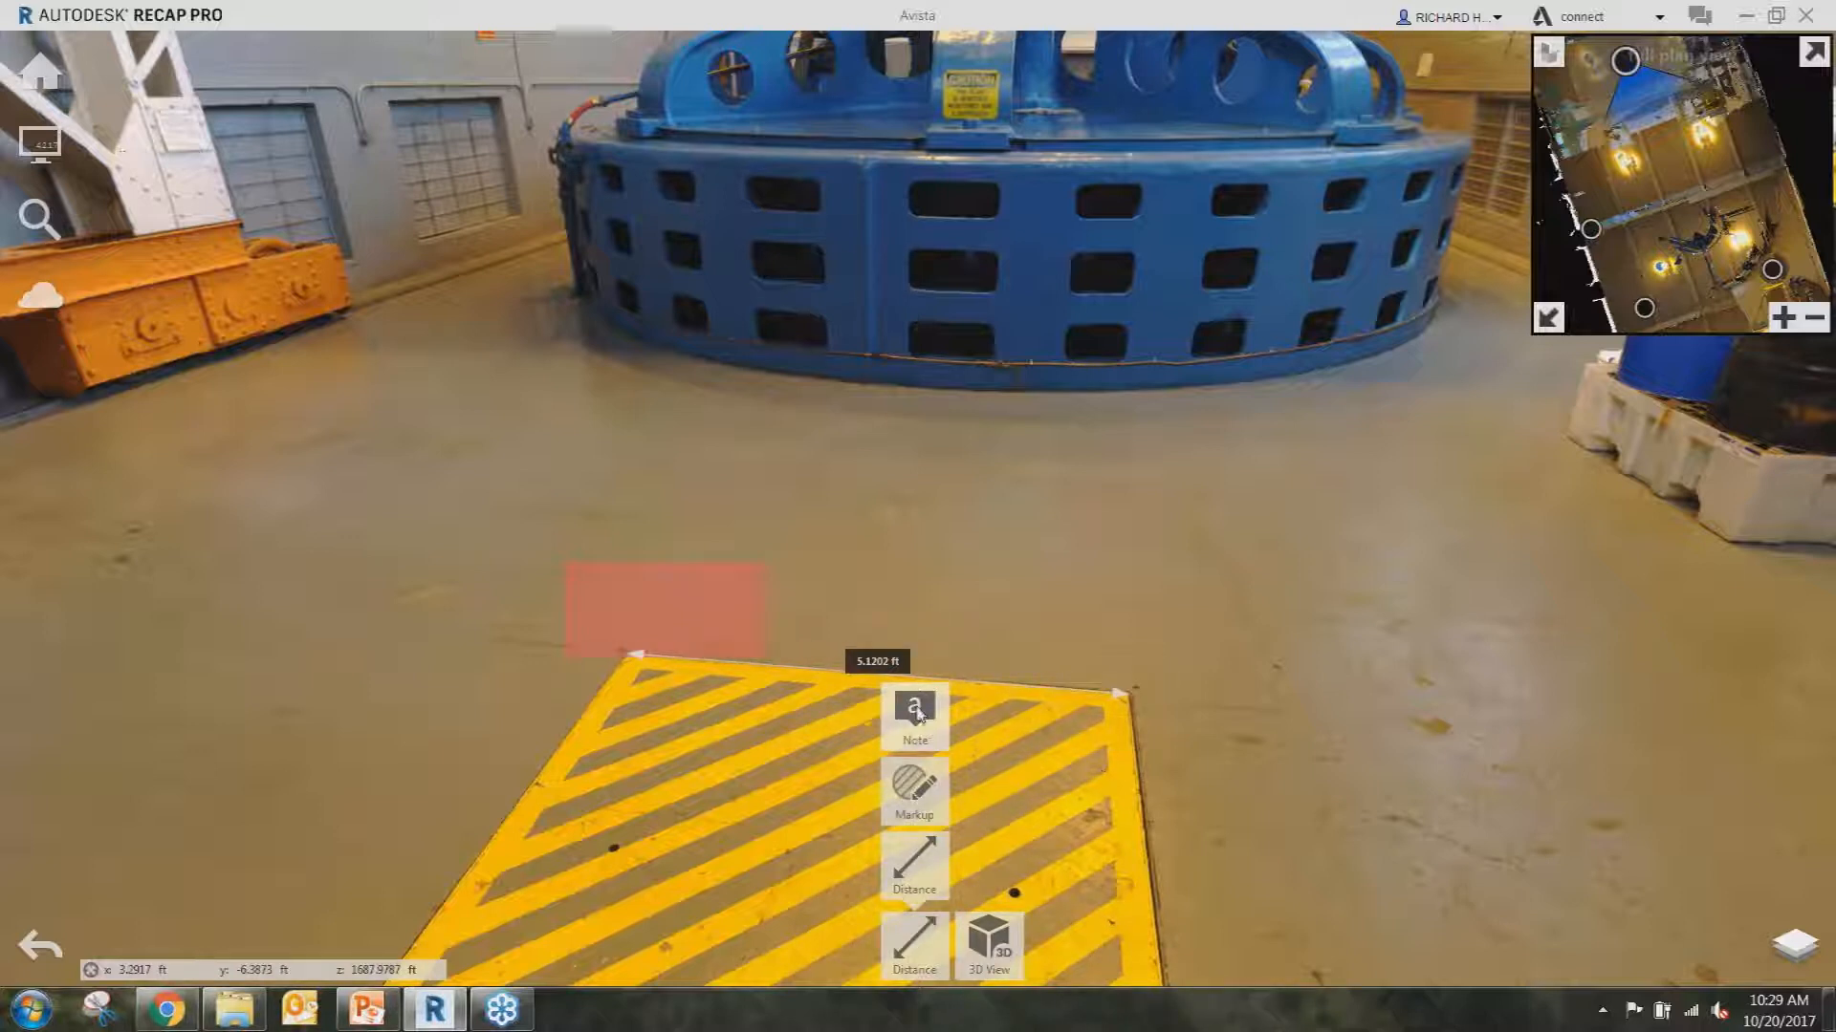
{"action": "left_click_drag", "start_coordinate": [618, 430], "coordinate": [891, 887]}
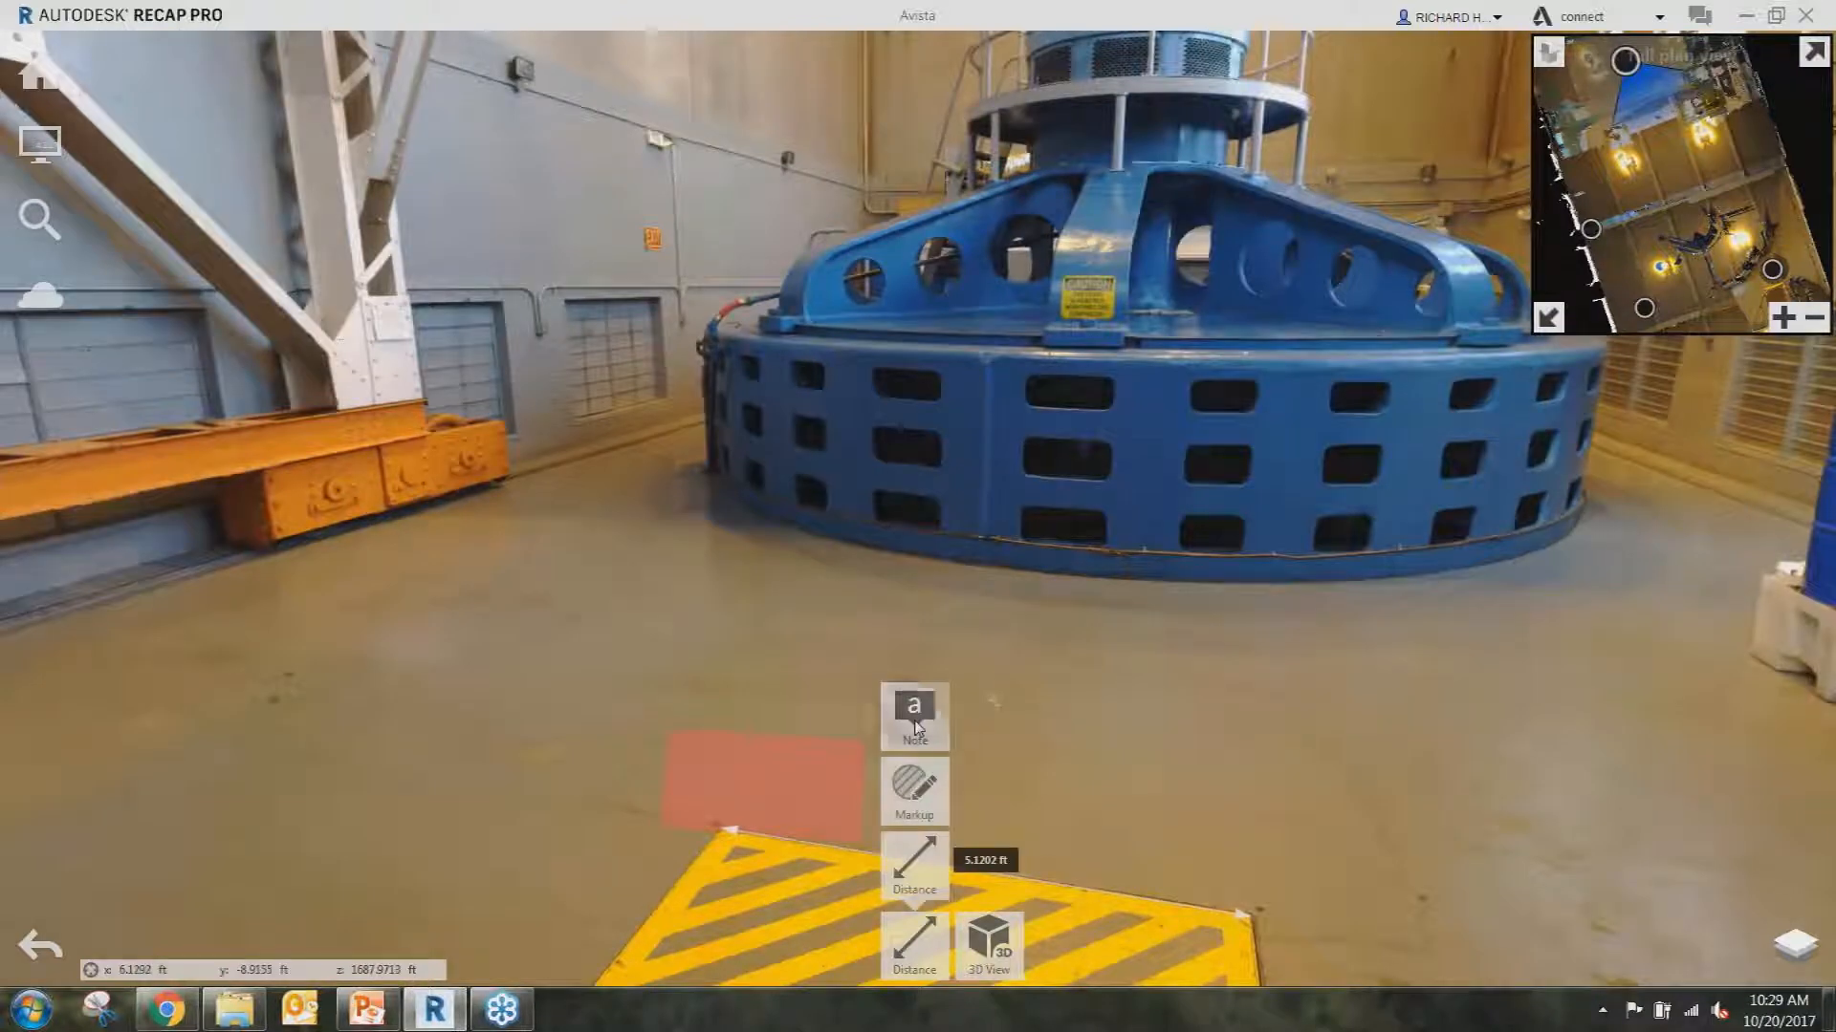
Pin a 'replace' note on the white steel column by the orange beam, then return to 3D view.
{"action": "left_click", "coordinate": [914, 715]}
{"action": "left_click", "coordinate": [409, 330]}
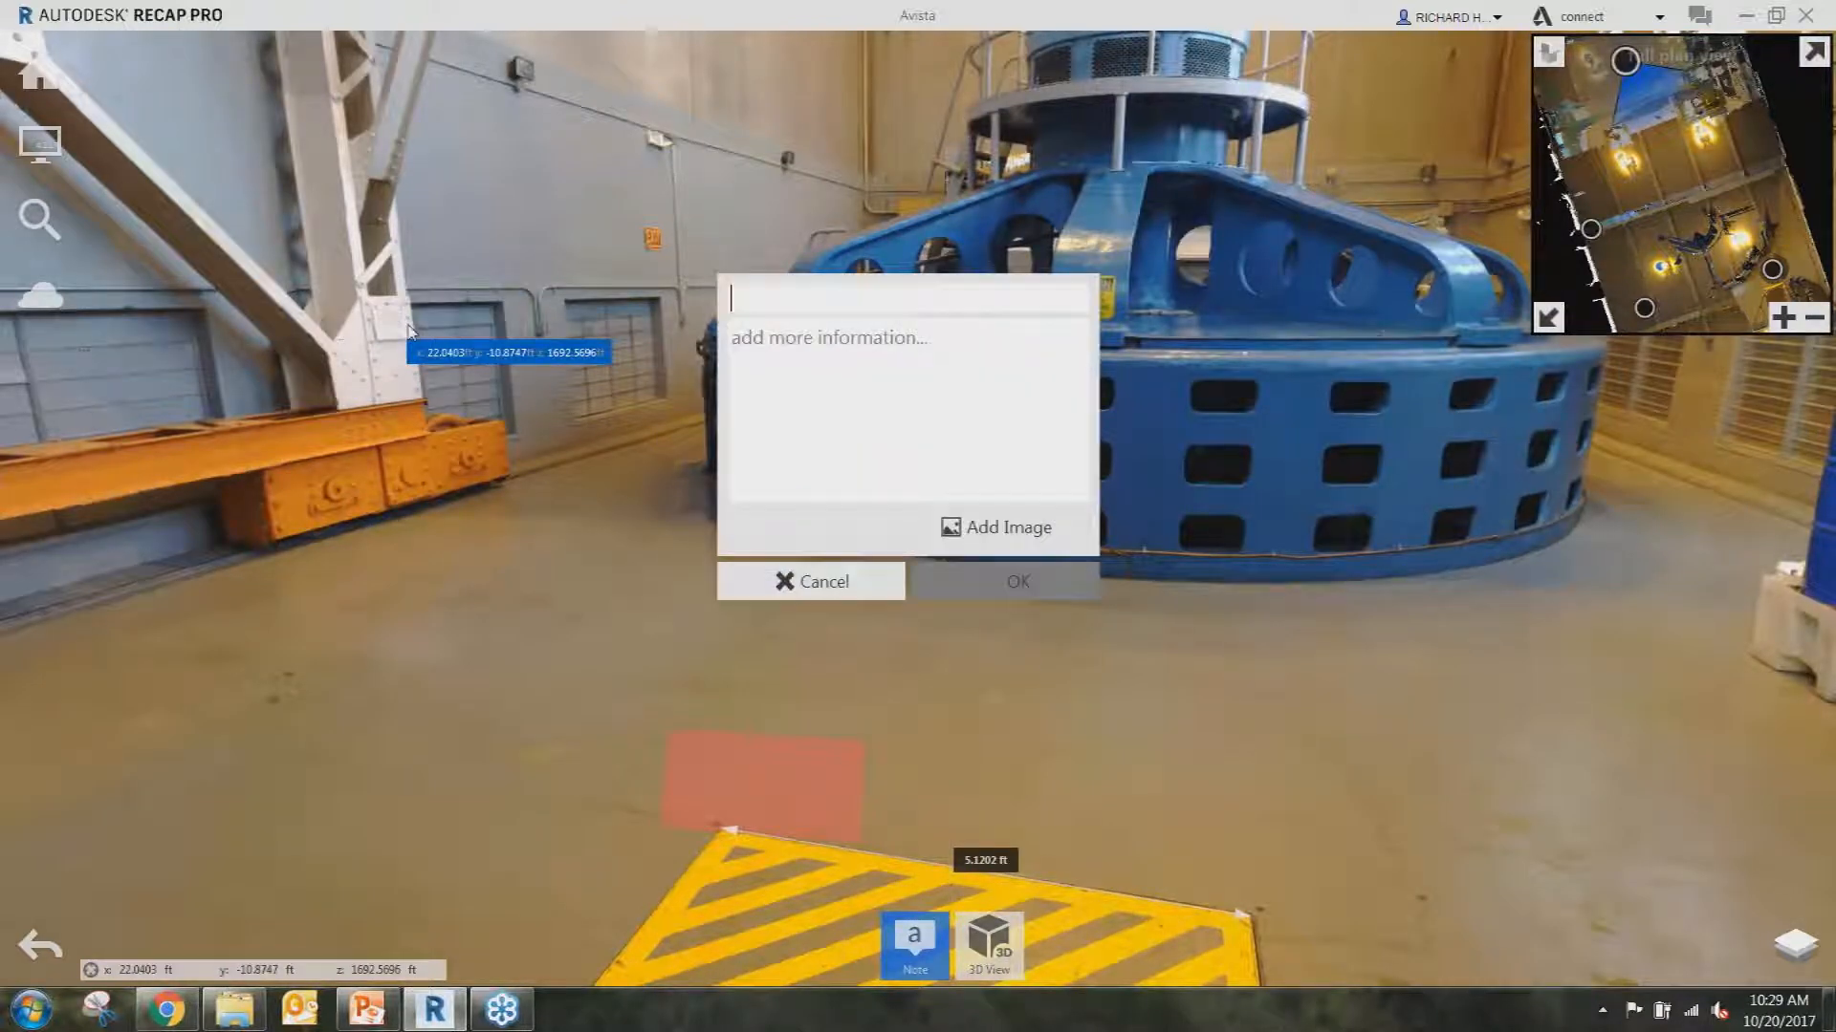
{"action": "type", "text": "r"}
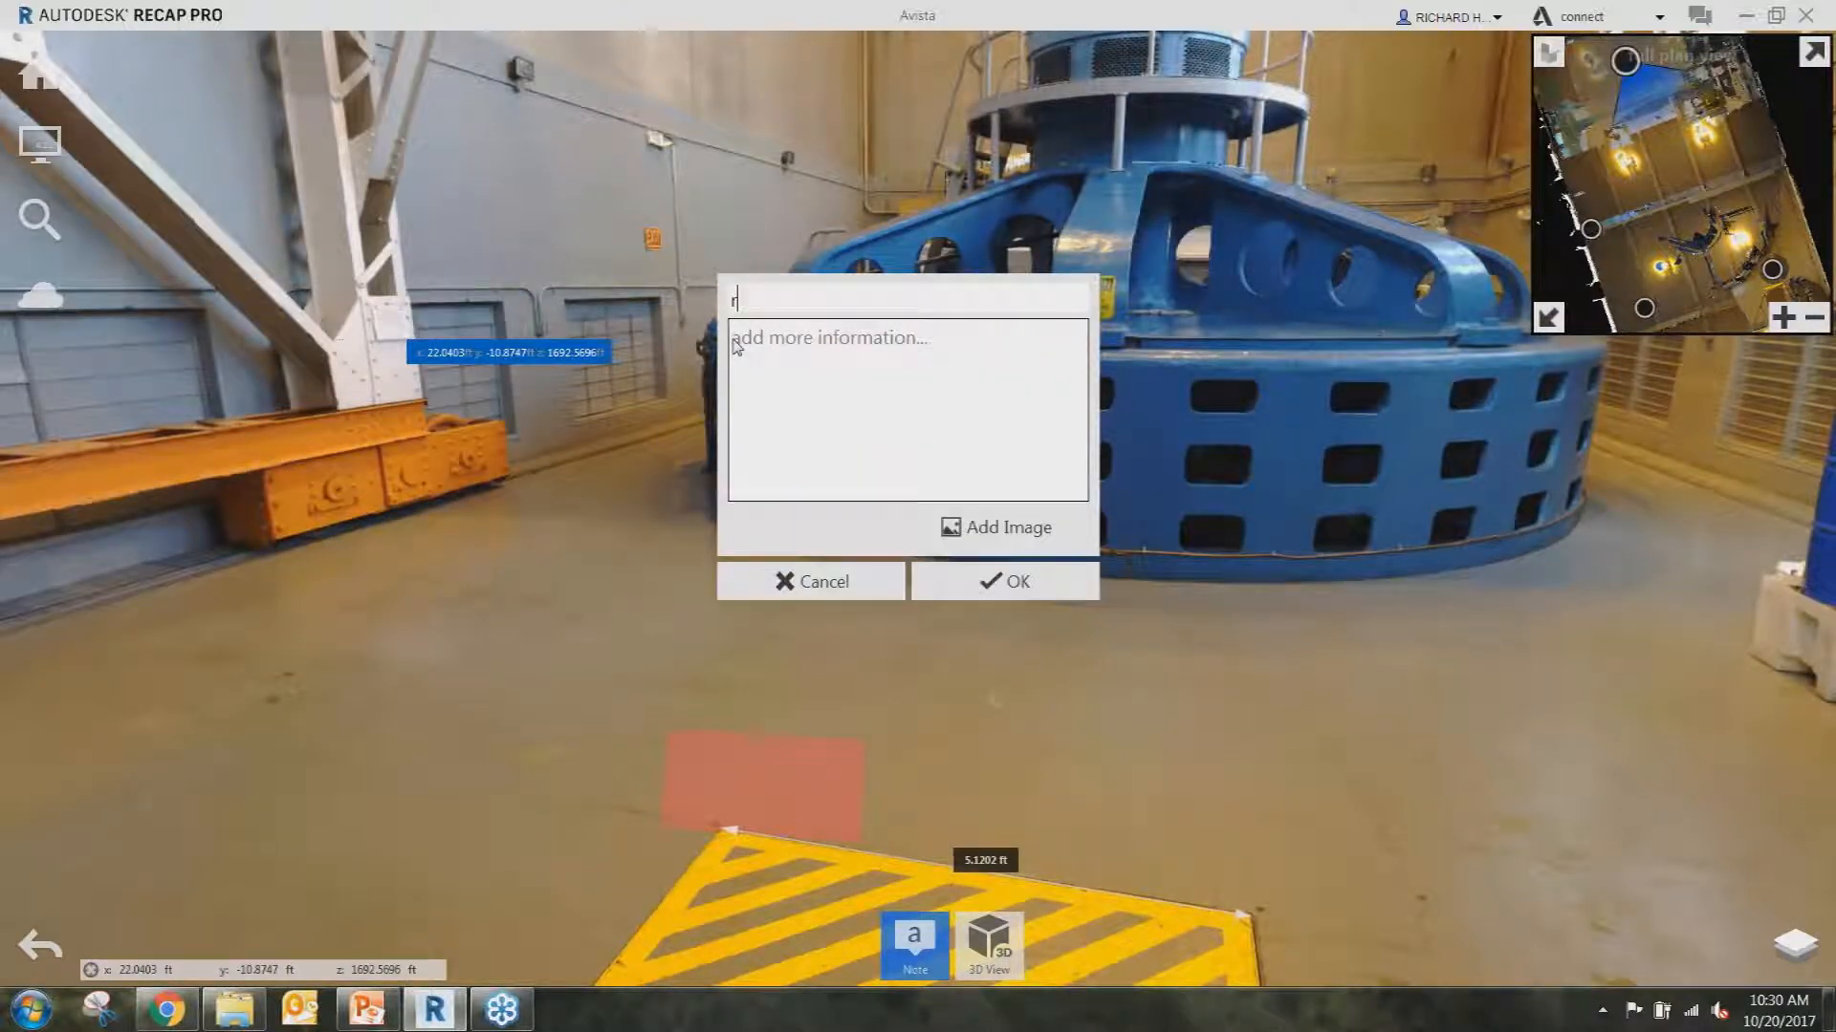
{"action": "type", "text": "eplacveplace"}
{"action": "left_click", "coordinate": [956, 573]}
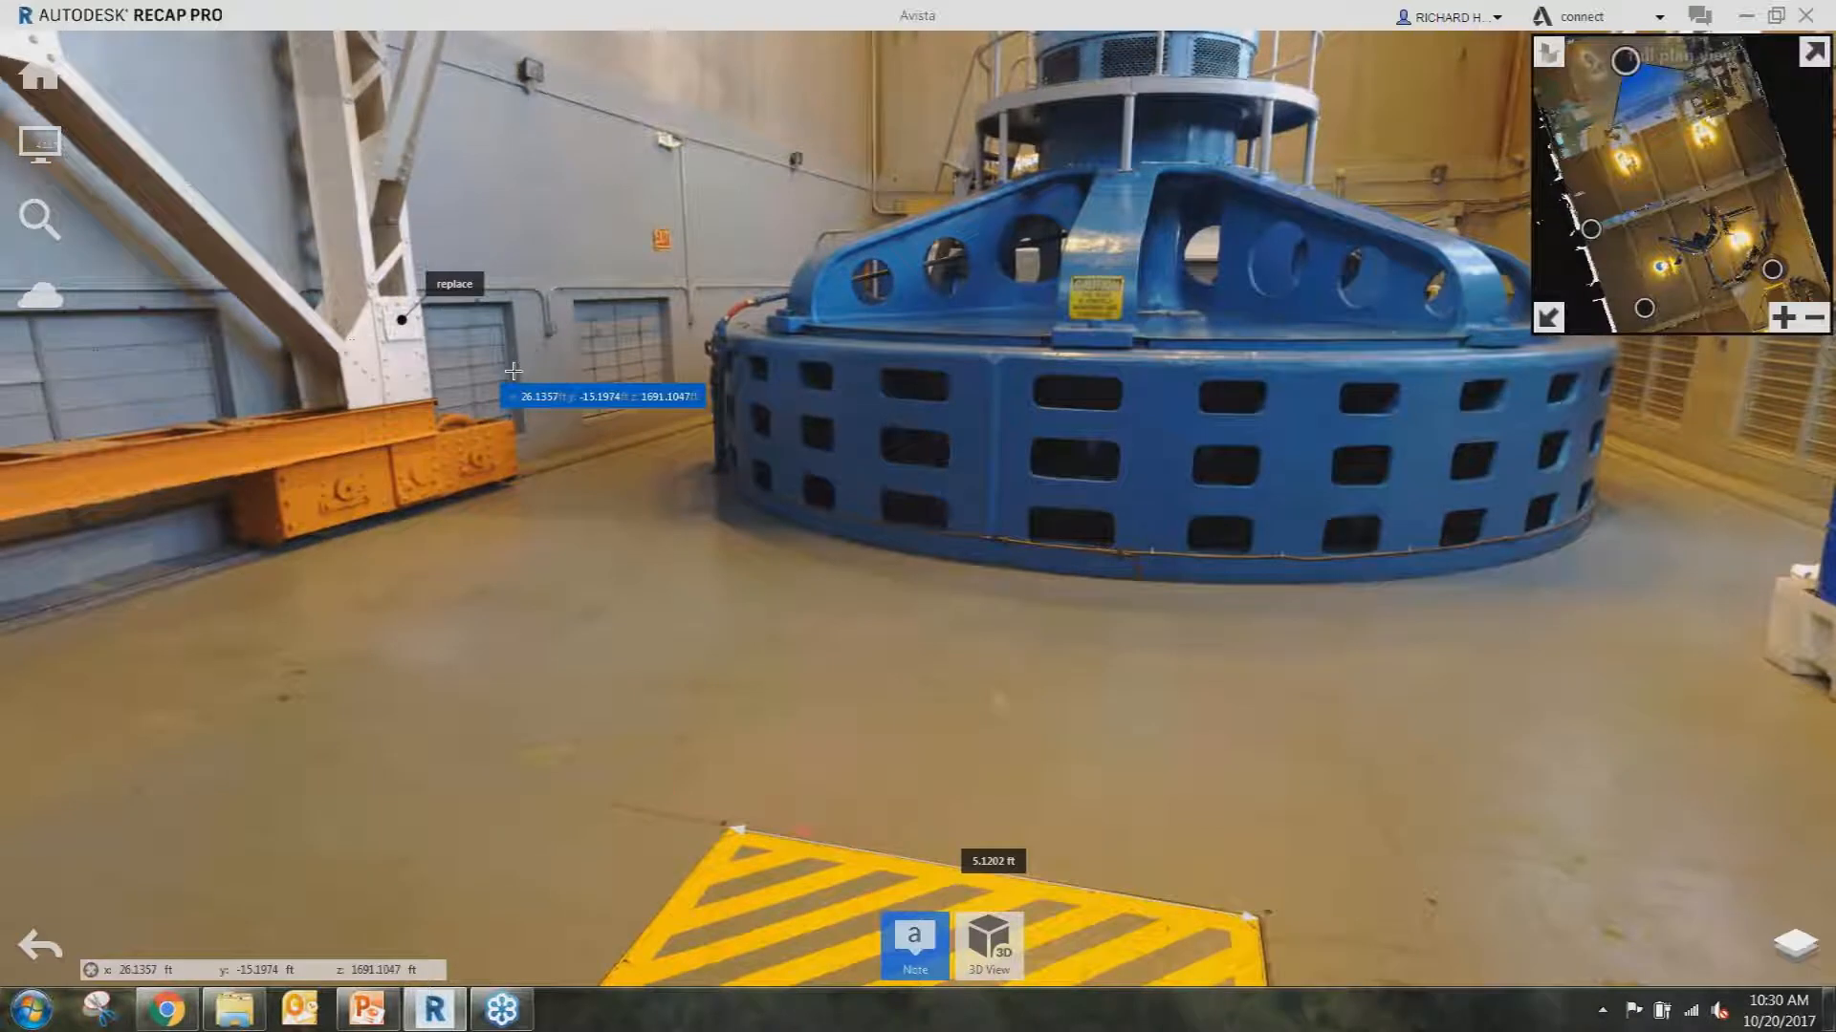
{"action": "left_click_drag", "start_coordinate": [513, 370], "coordinate": [770, 377]}
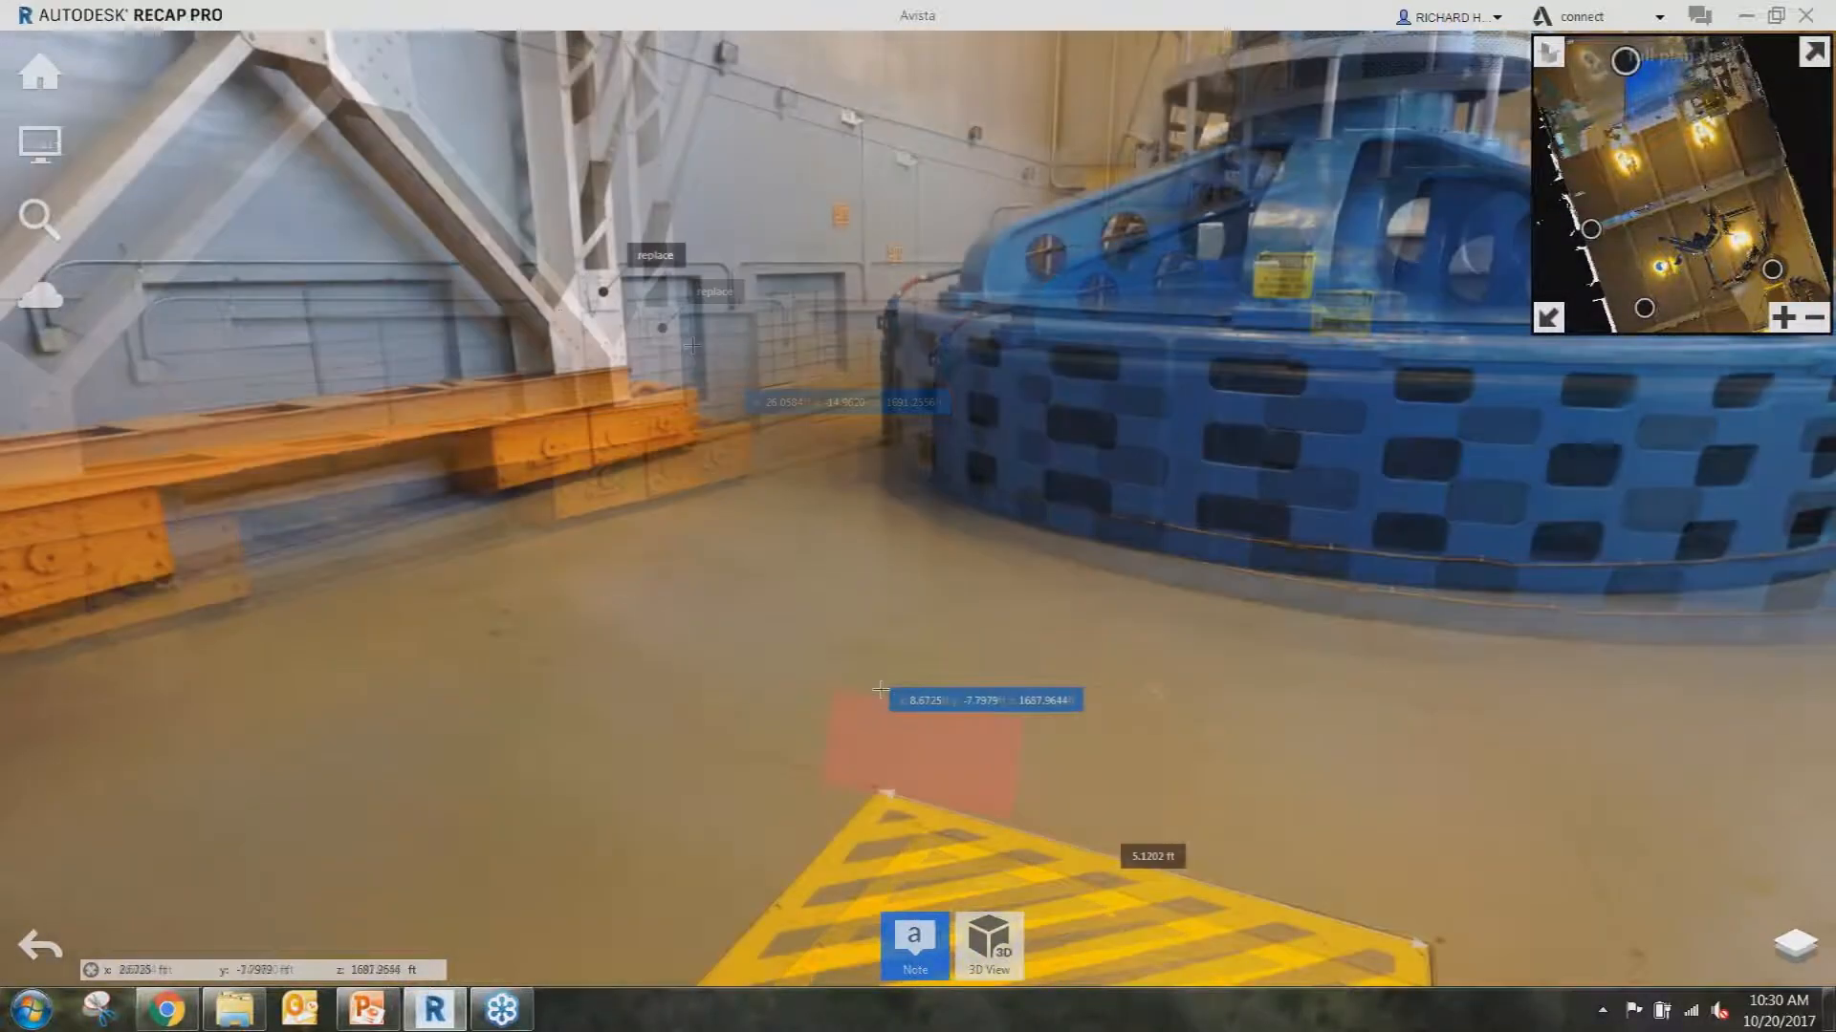
{"action": "left_click", "coordinate": [988, 942]}
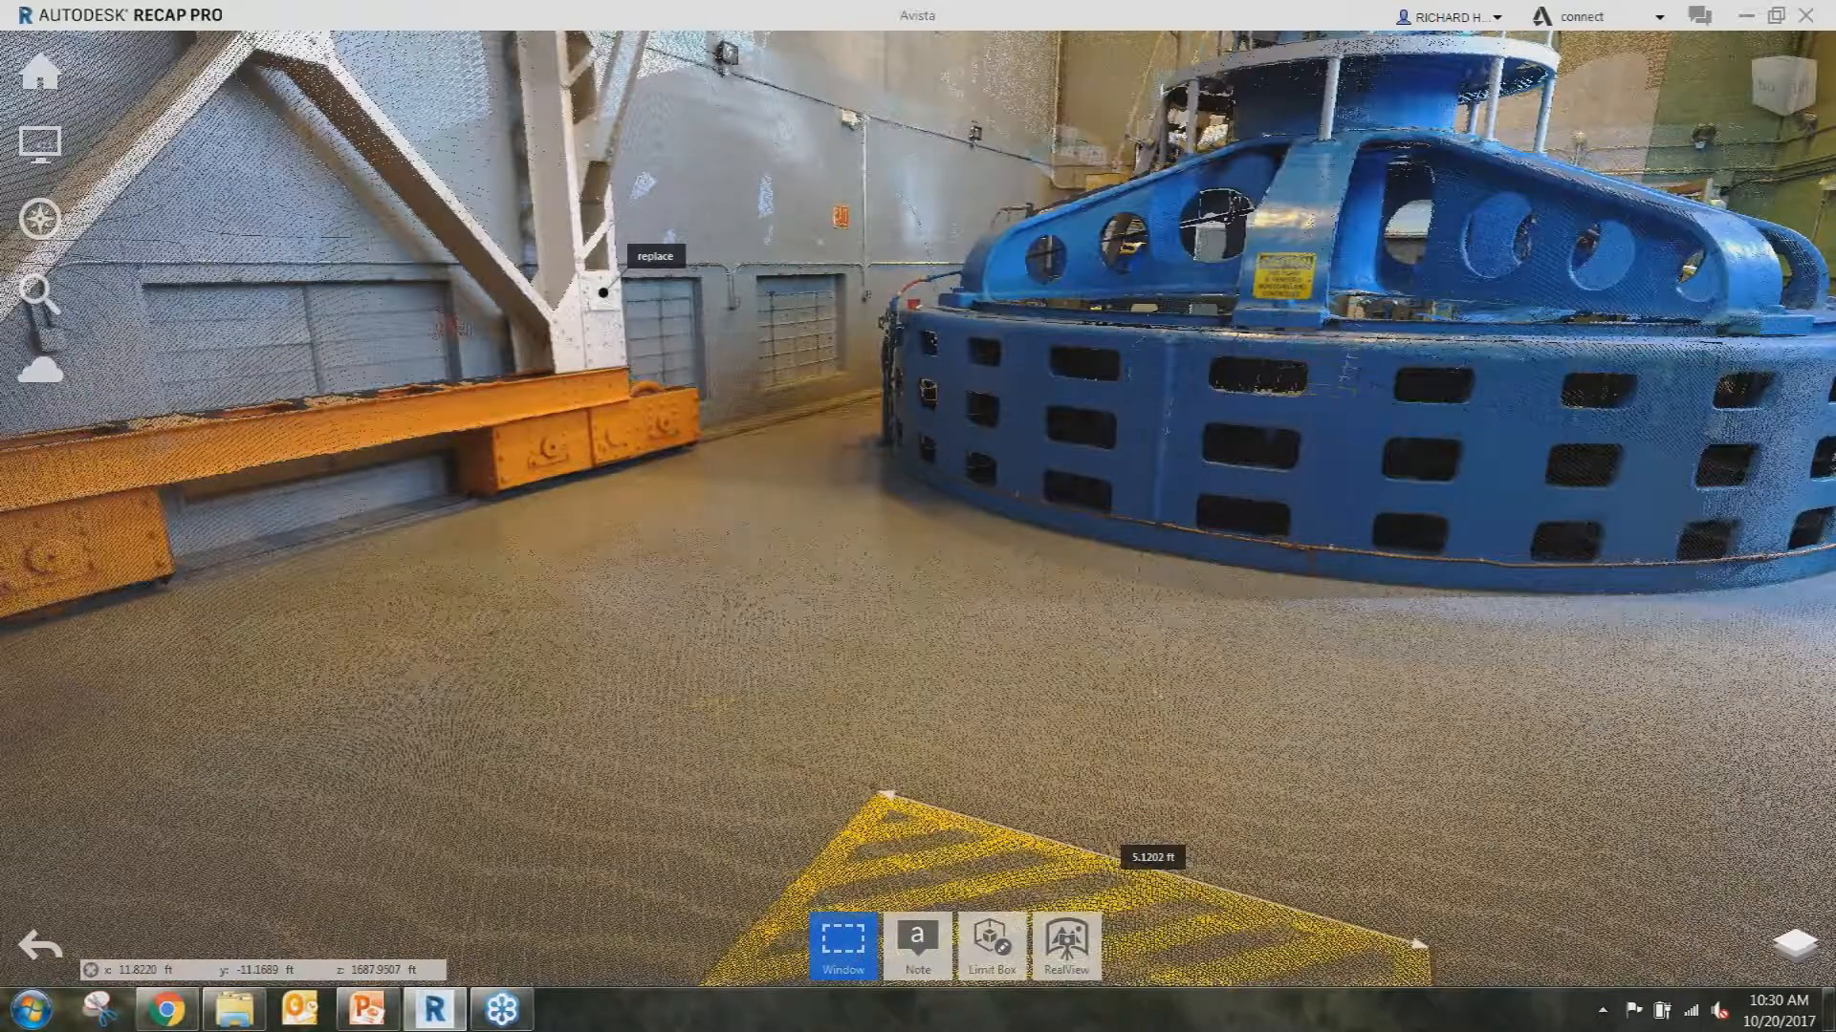
{"action": "scroll", "coordinate": [976, 570], "scroll_direction": "down", "scroll_amount": 3}
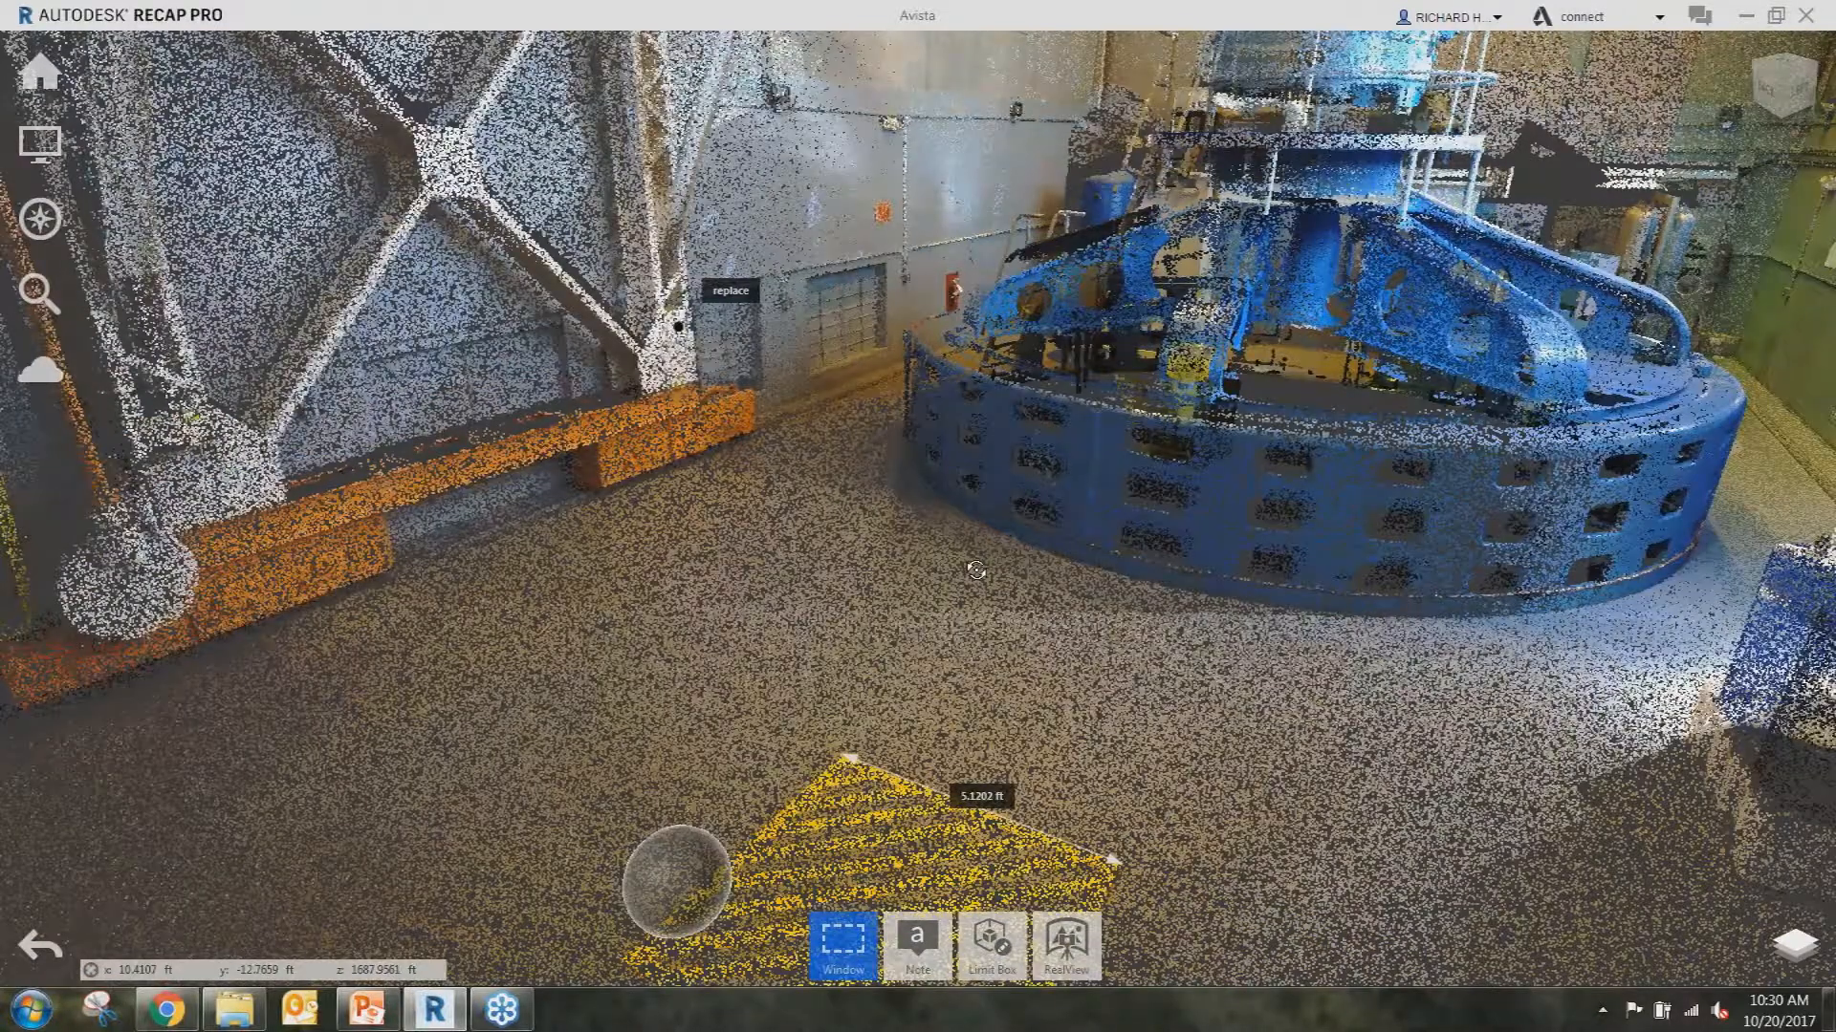
{"action": "middle_click_drag", "start_coordinate": [976, 569], "coordinate": [962, 589], "text": "shift"}
{"action": "mouse_move", "coordinate": [746, 287]}
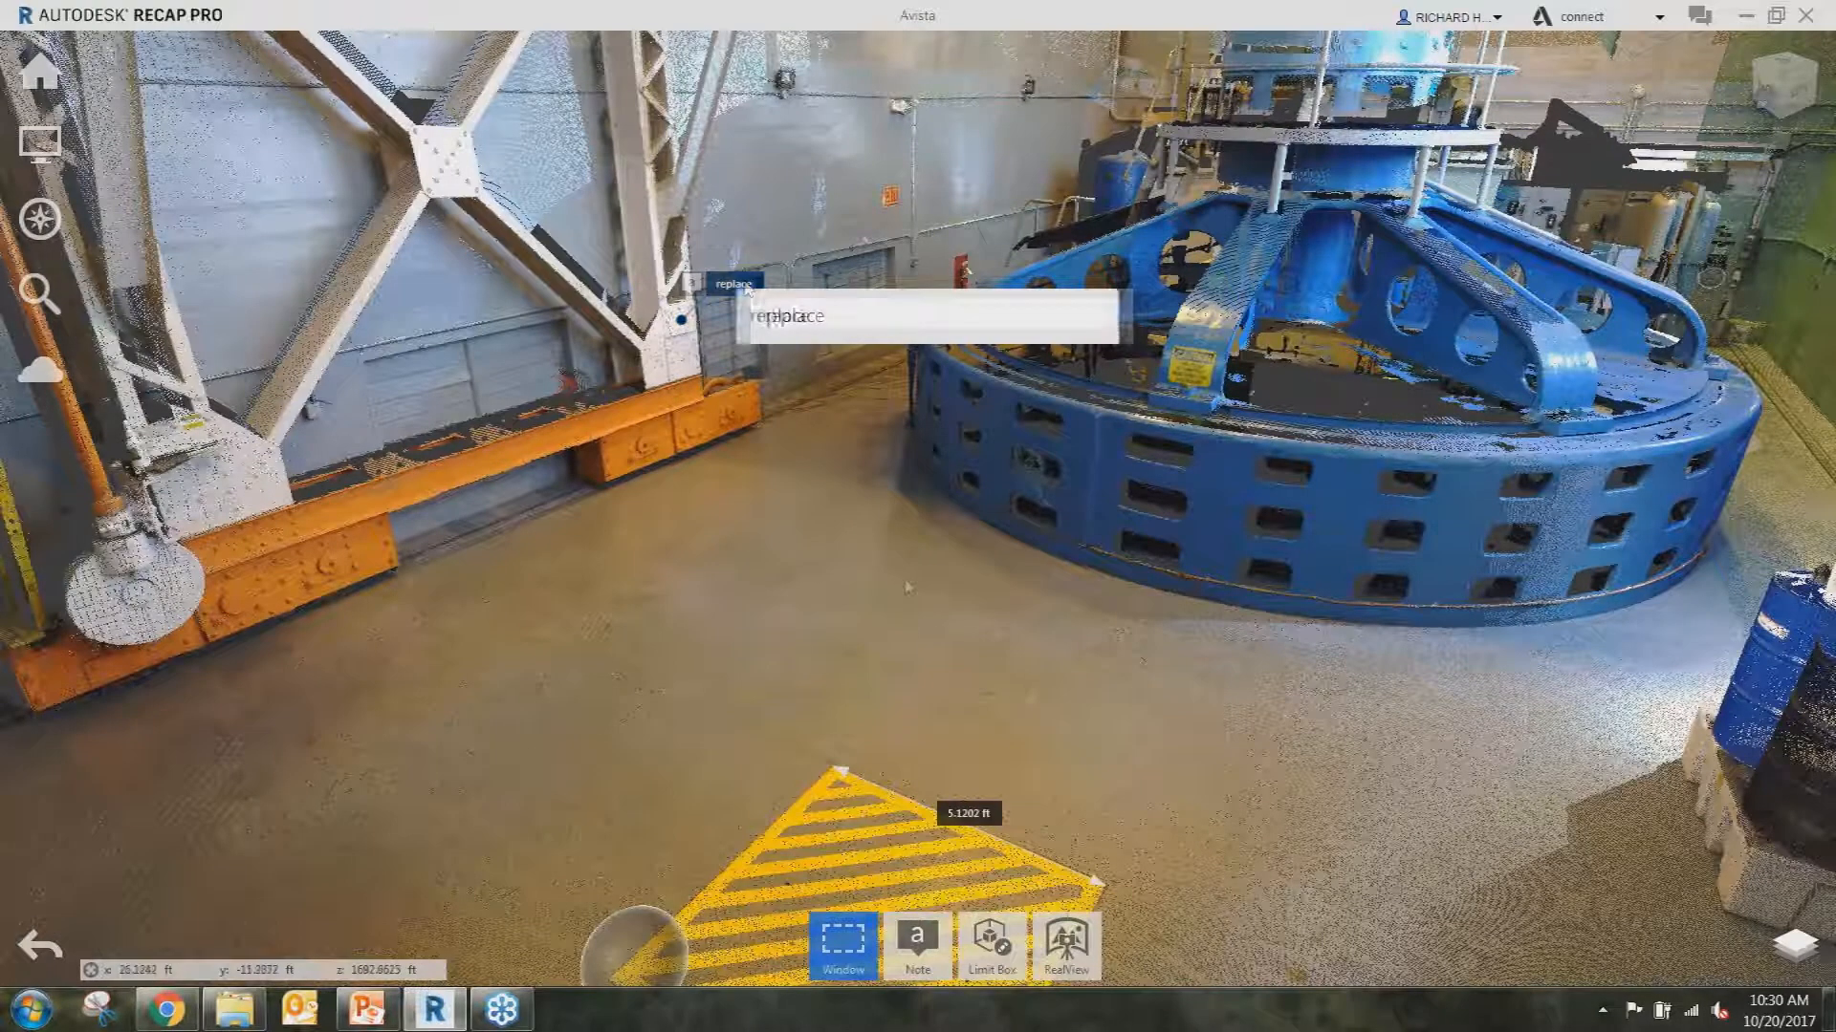
{"action": "middle_click_drag", "start_coordinate": [933, 588], "coordinate": [956, 590], "text": "shift"}
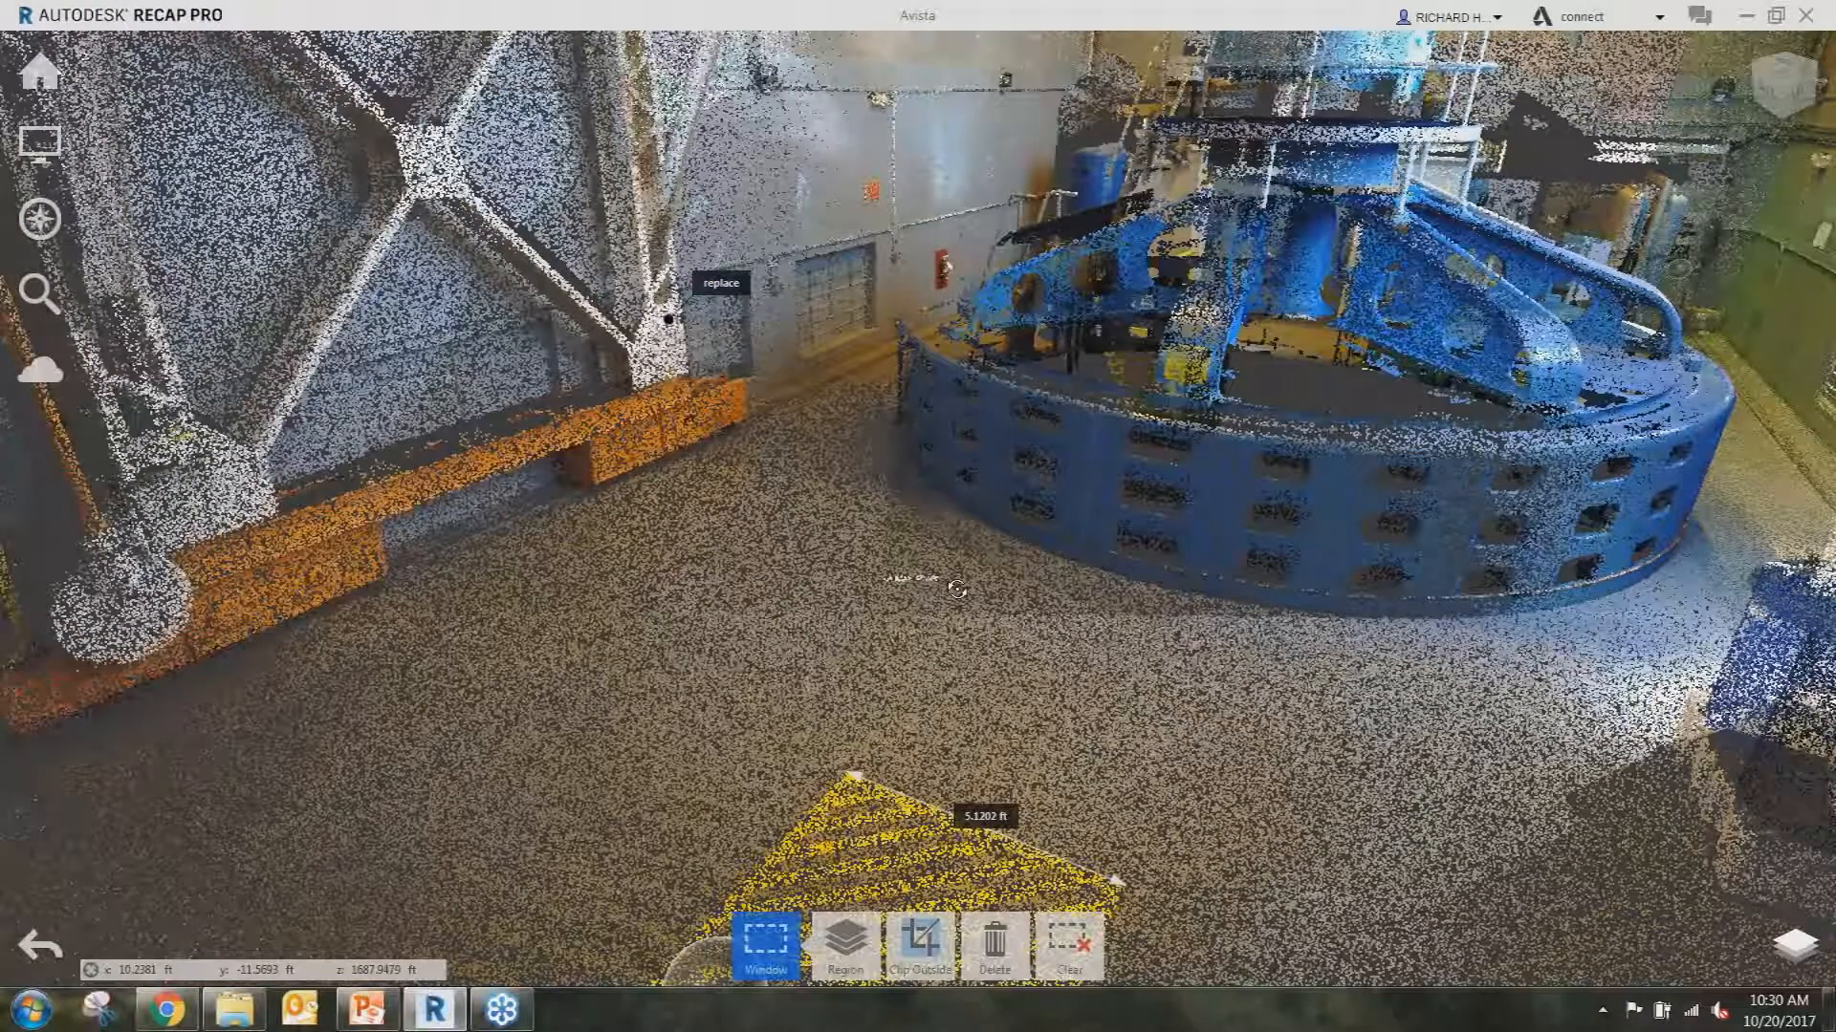
{"action": "middle_click_drag", "start_coordinate": [957, 589], "coordinate": [994, 589], "text": "shift"}
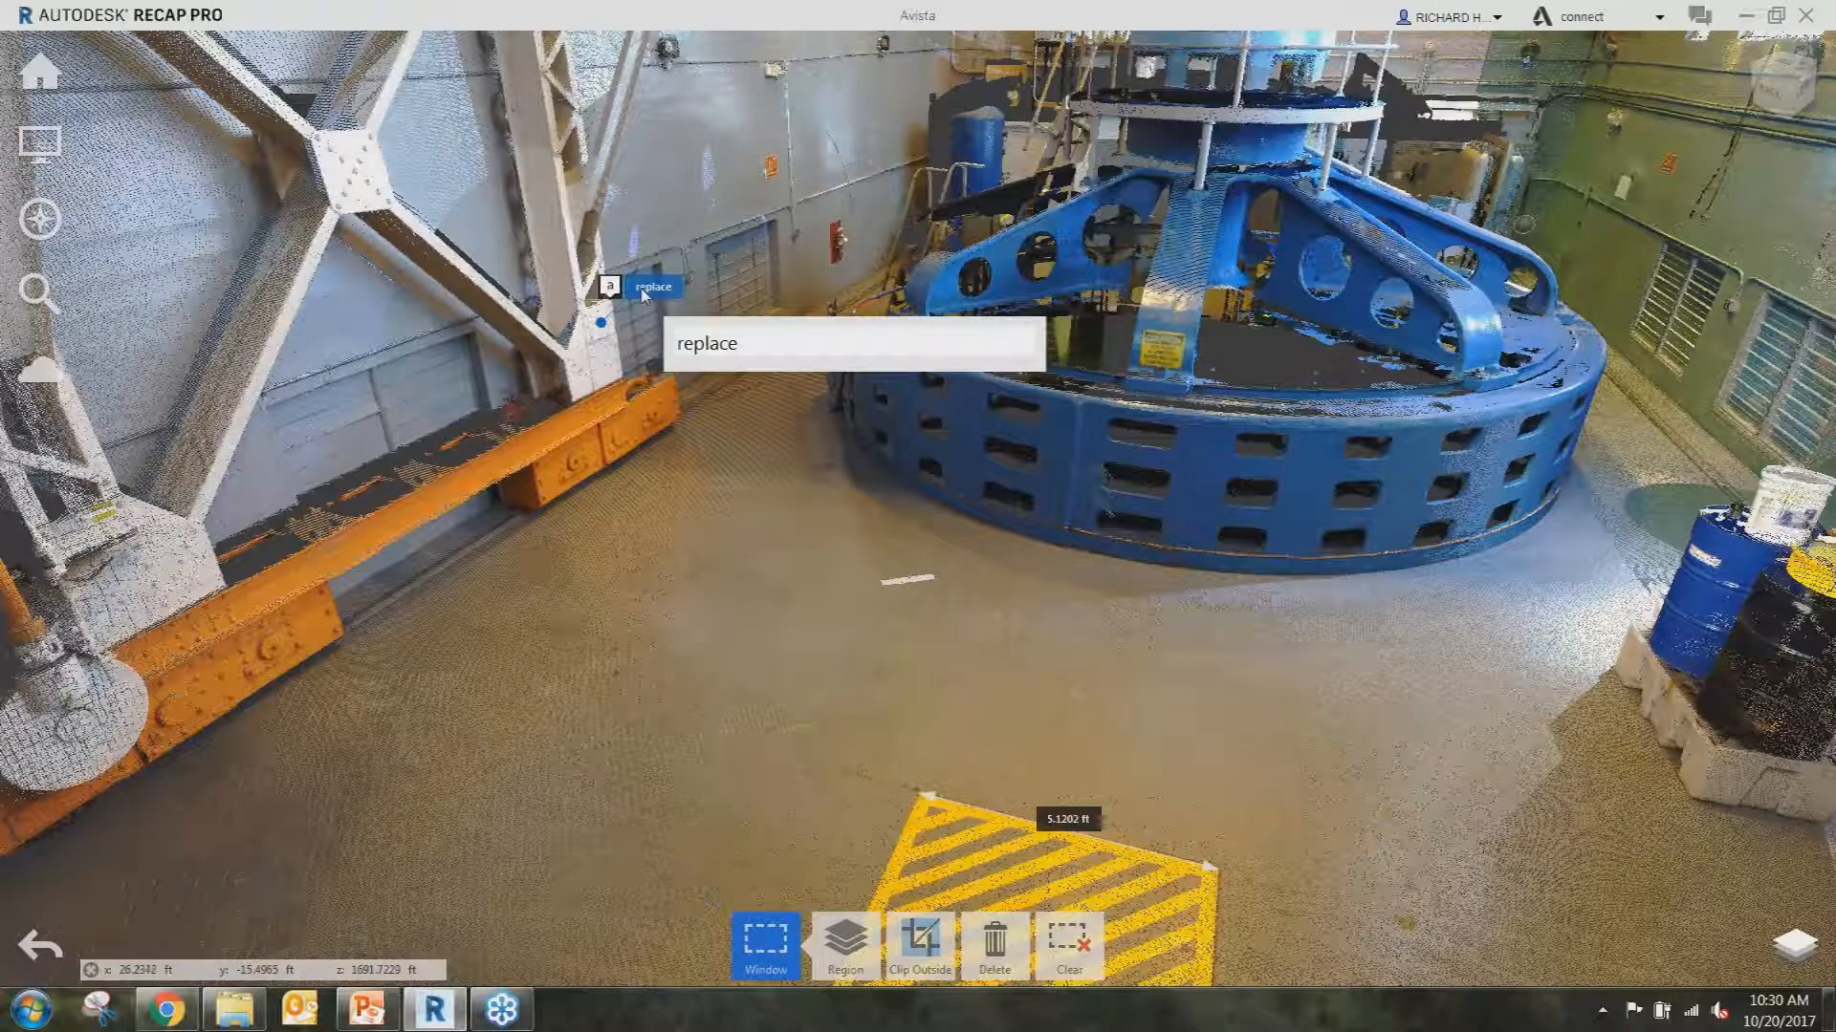
{"action": "middle_click_drag", "start_coordinate": [924, 556], "coordinate": [880, 557], "text": "shift"}
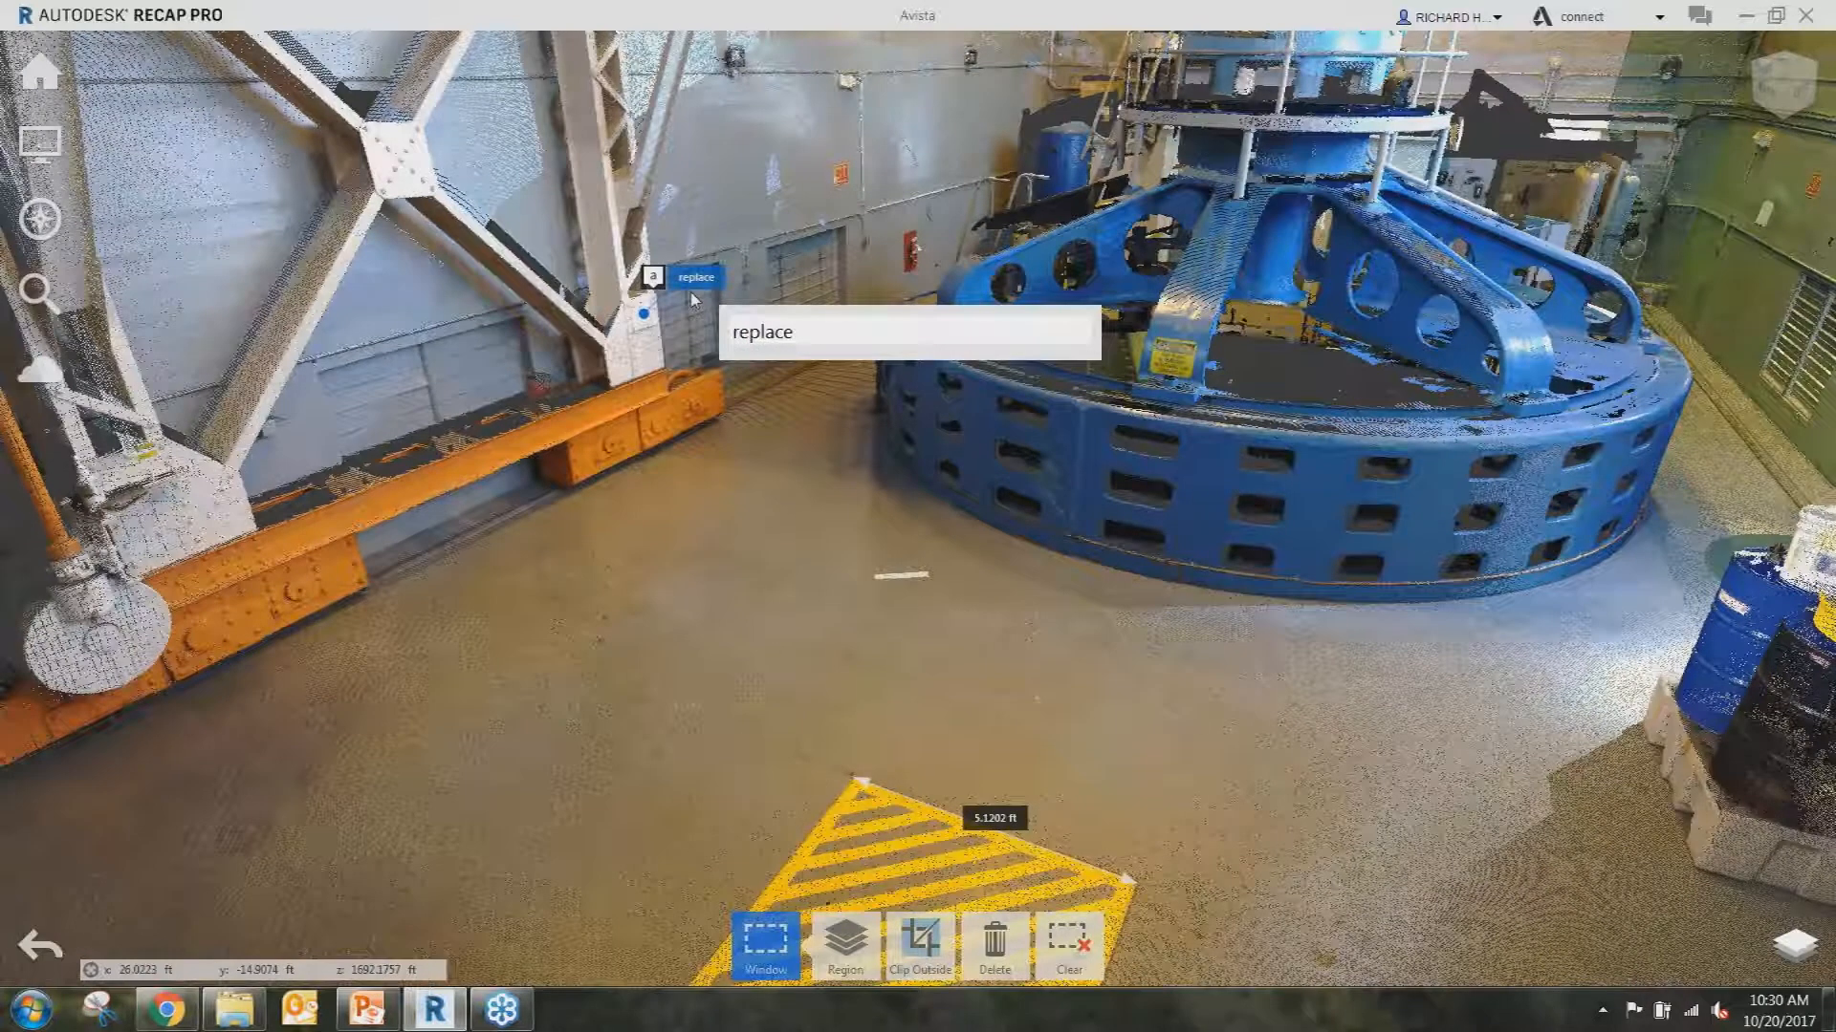
{"action": "left_click", "coordinate": [756, 436]}
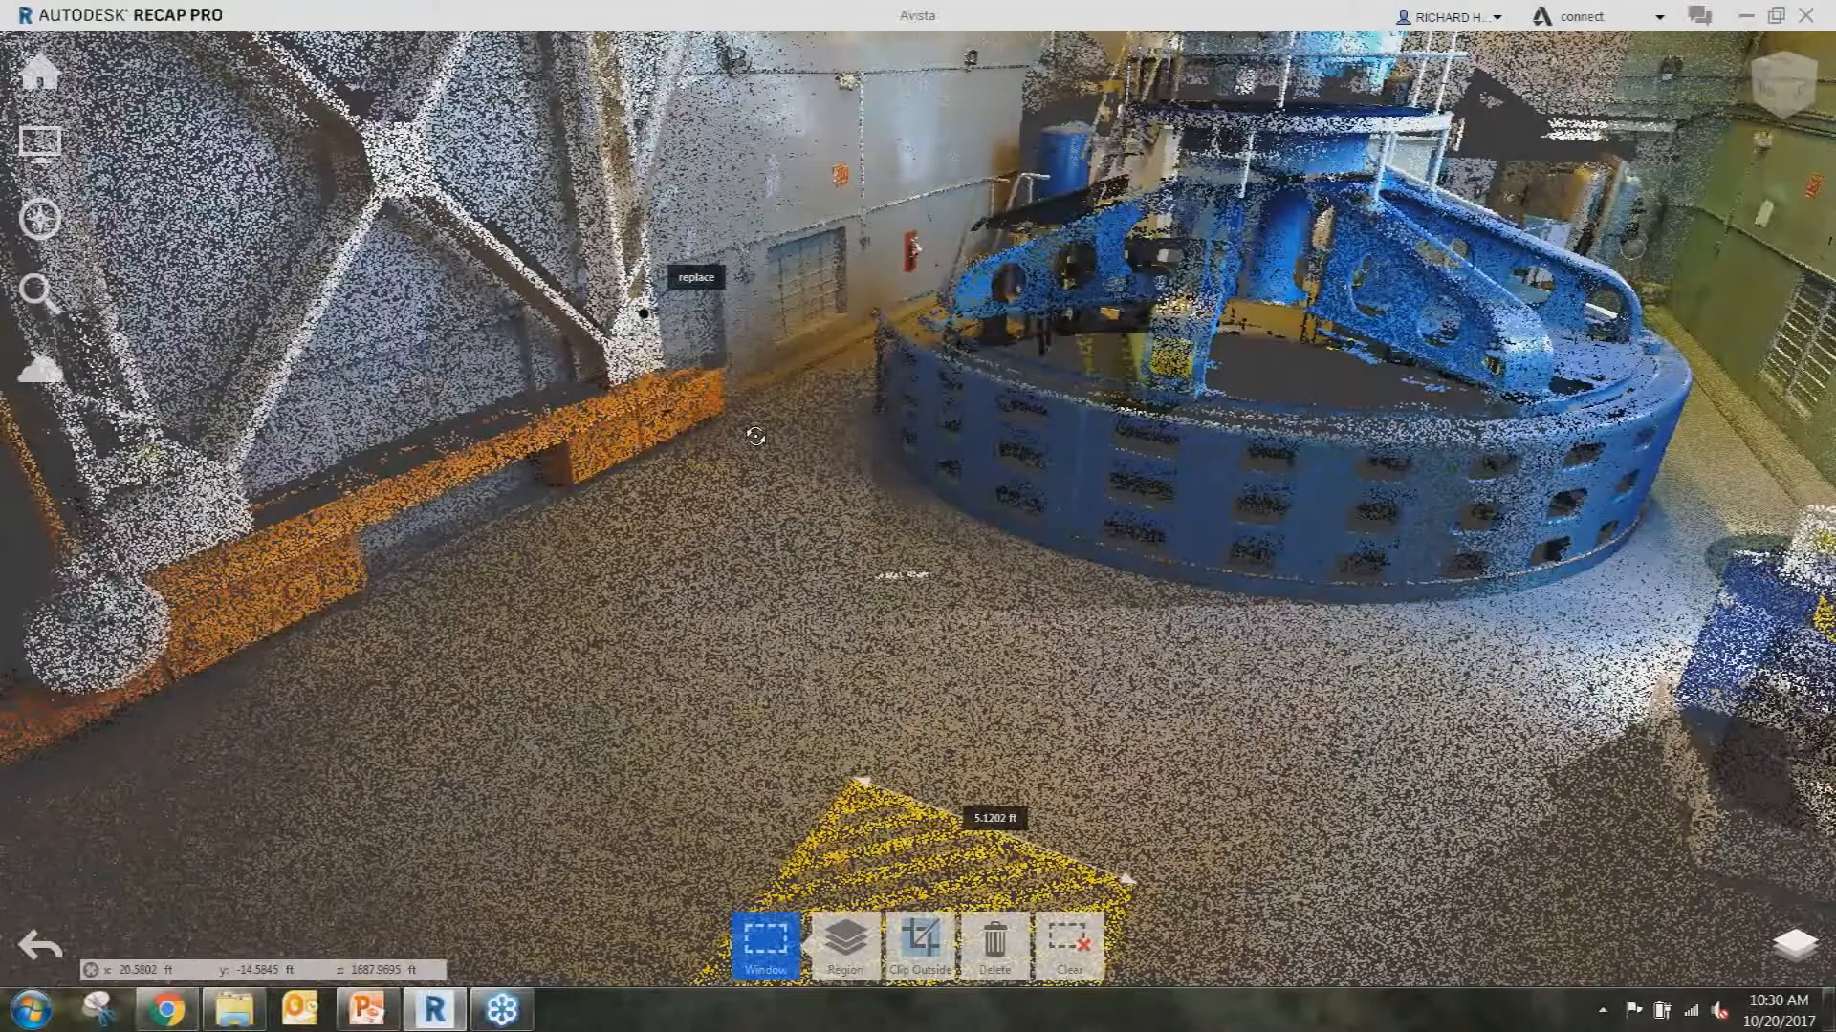
{"action": "middle_click_drag", "start_coordinate": [755, 436], "coordinate": [839, 568], "text": "shift"}
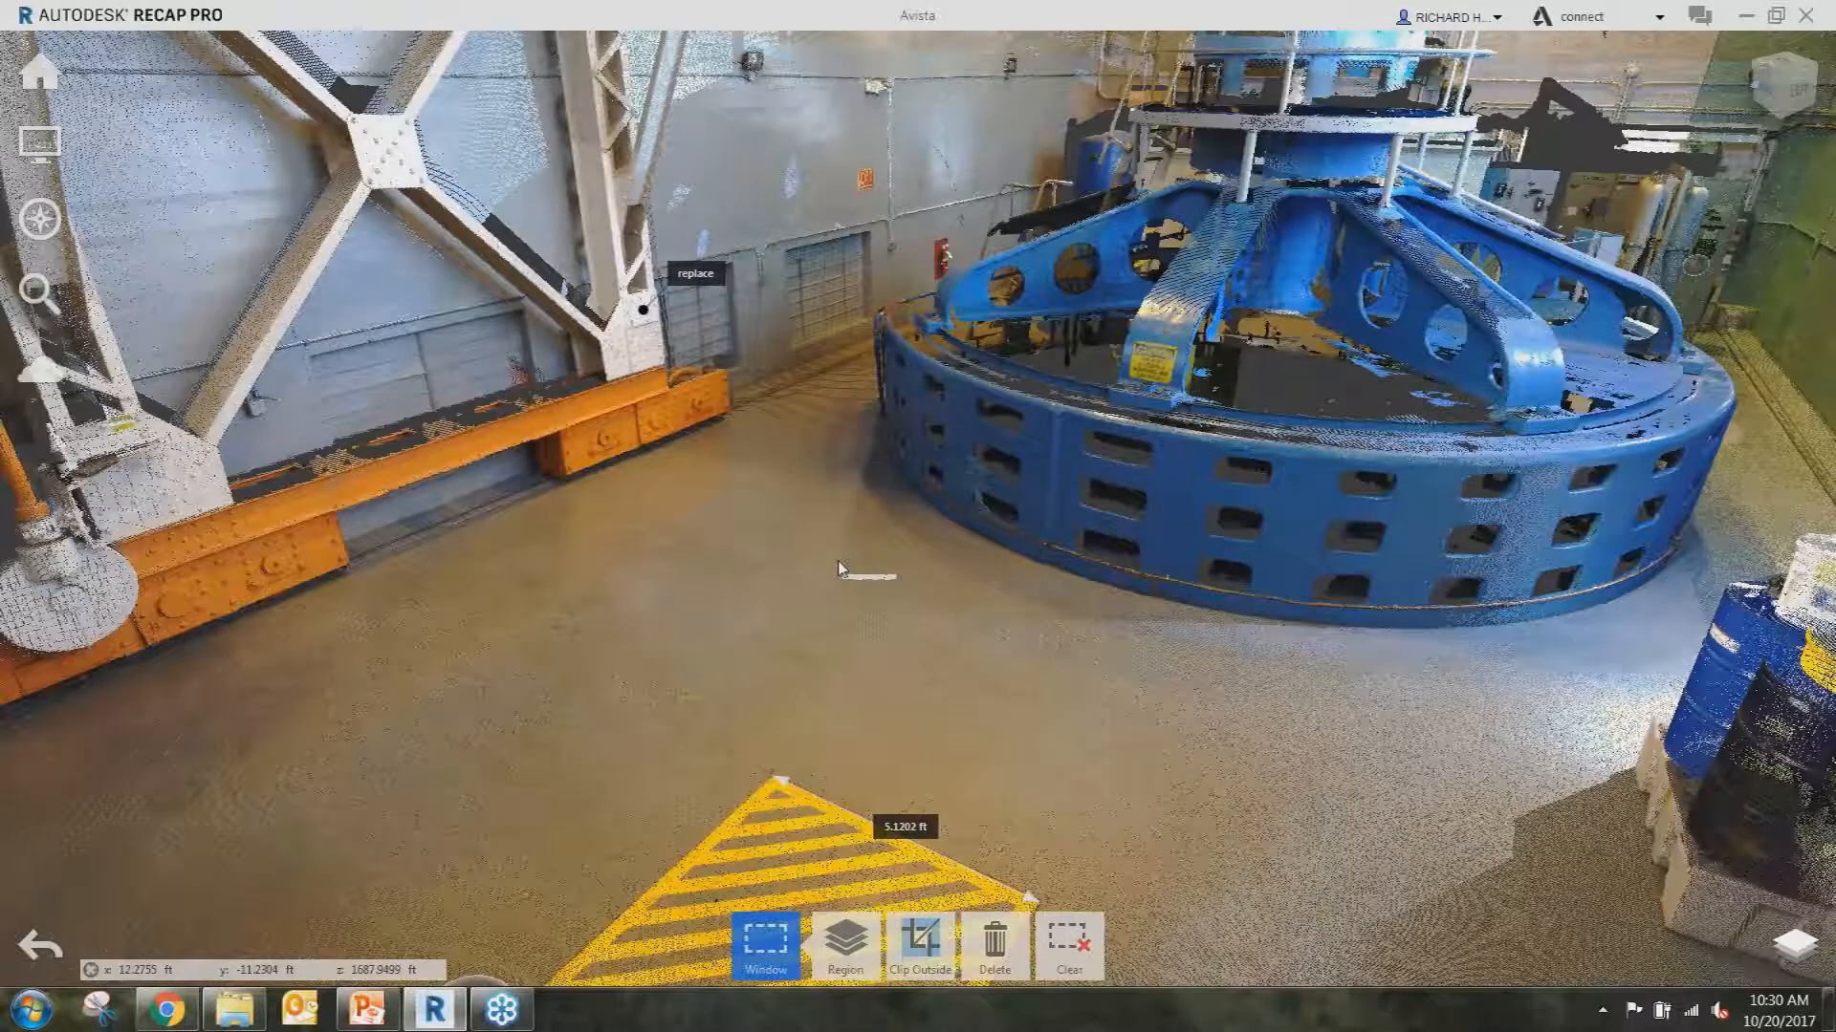
{"action": "mouse_move", "coordinate": [40, 71]}
{"action": "mouse_move", "coordinate": [342, 76]}
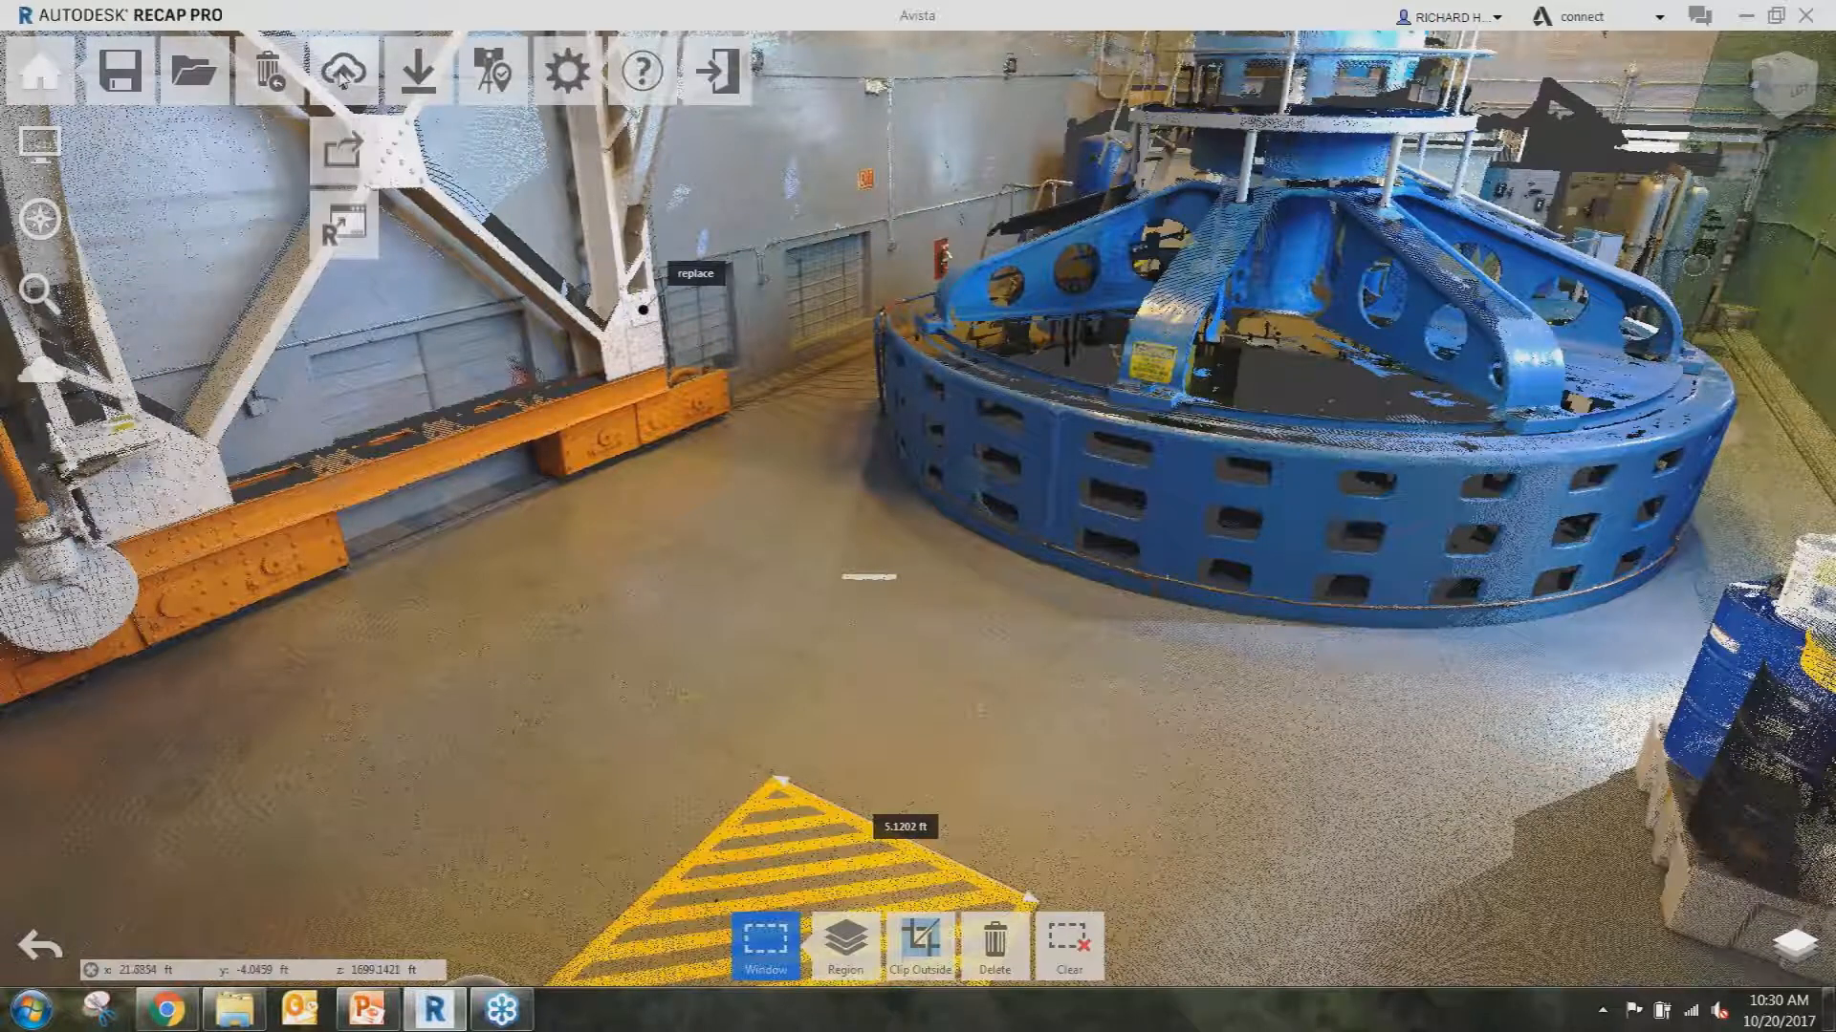
{"action": "mouse_move", "coordinate": [398, 76]}
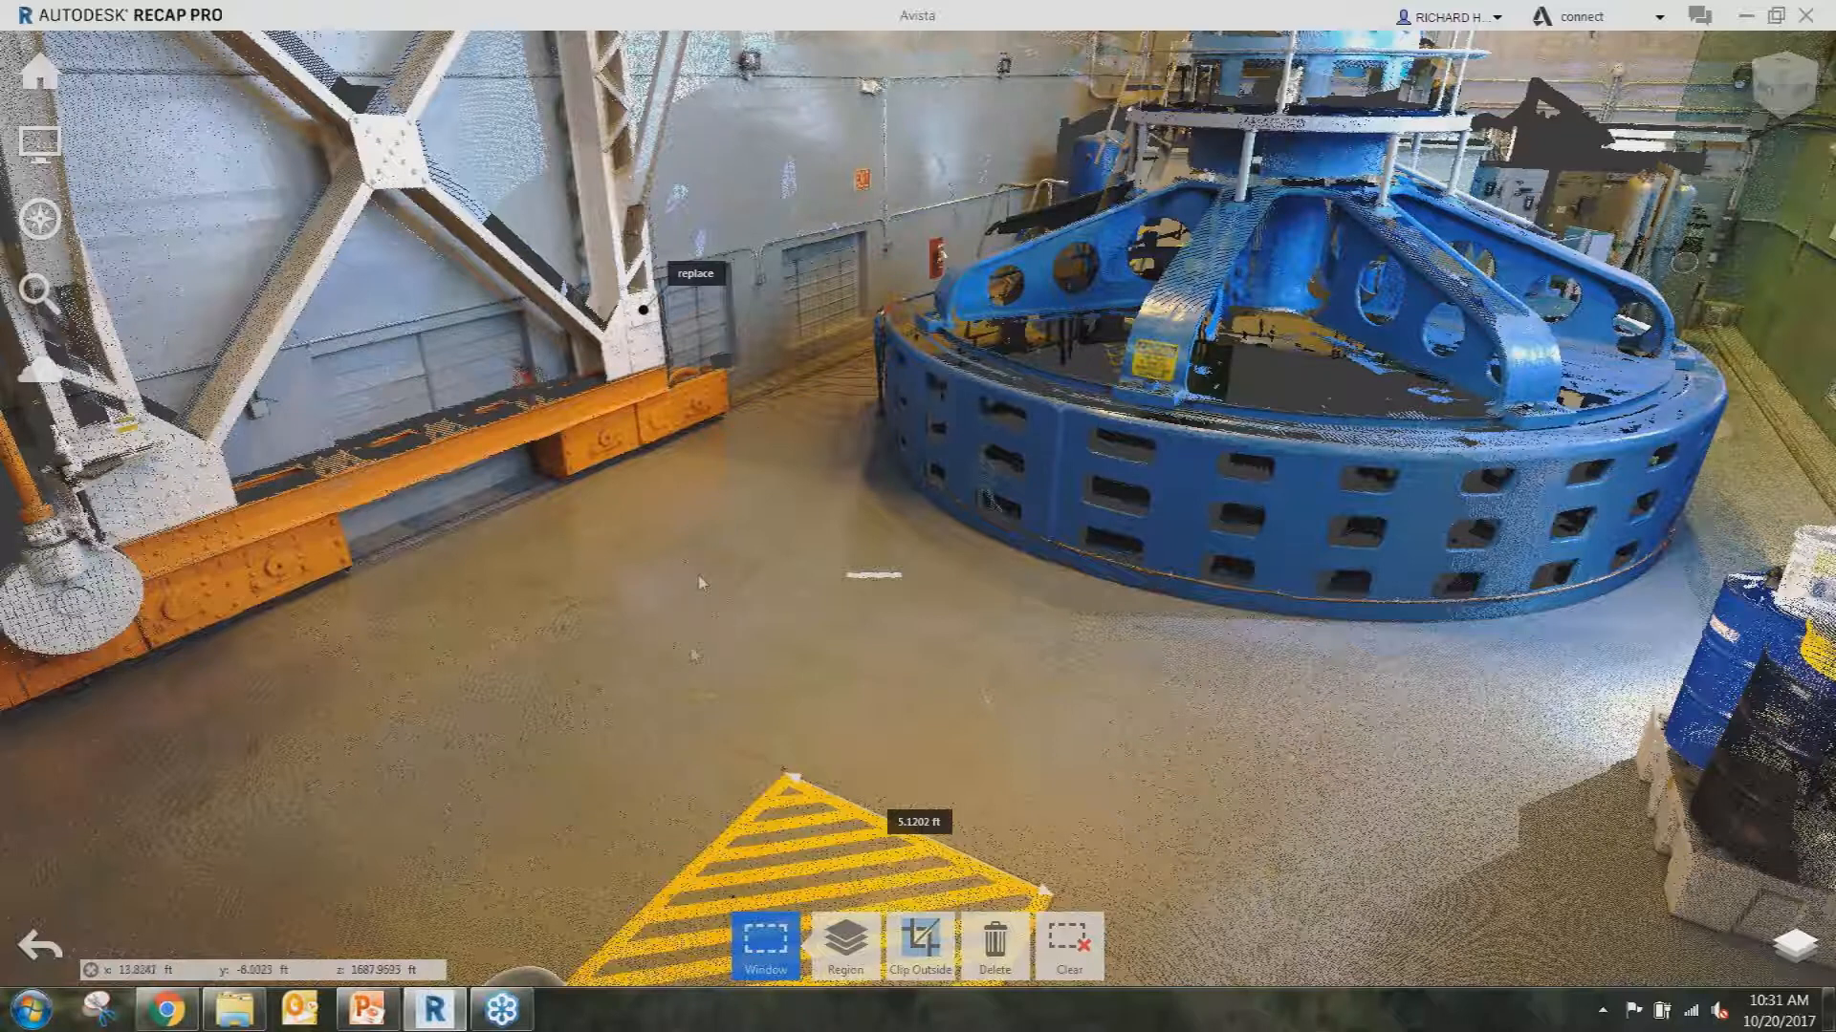
{"action": "mouse_move", "coordinate": [40, 144]}
{"action": "mouse_move", "coordinate": [119, 145]}
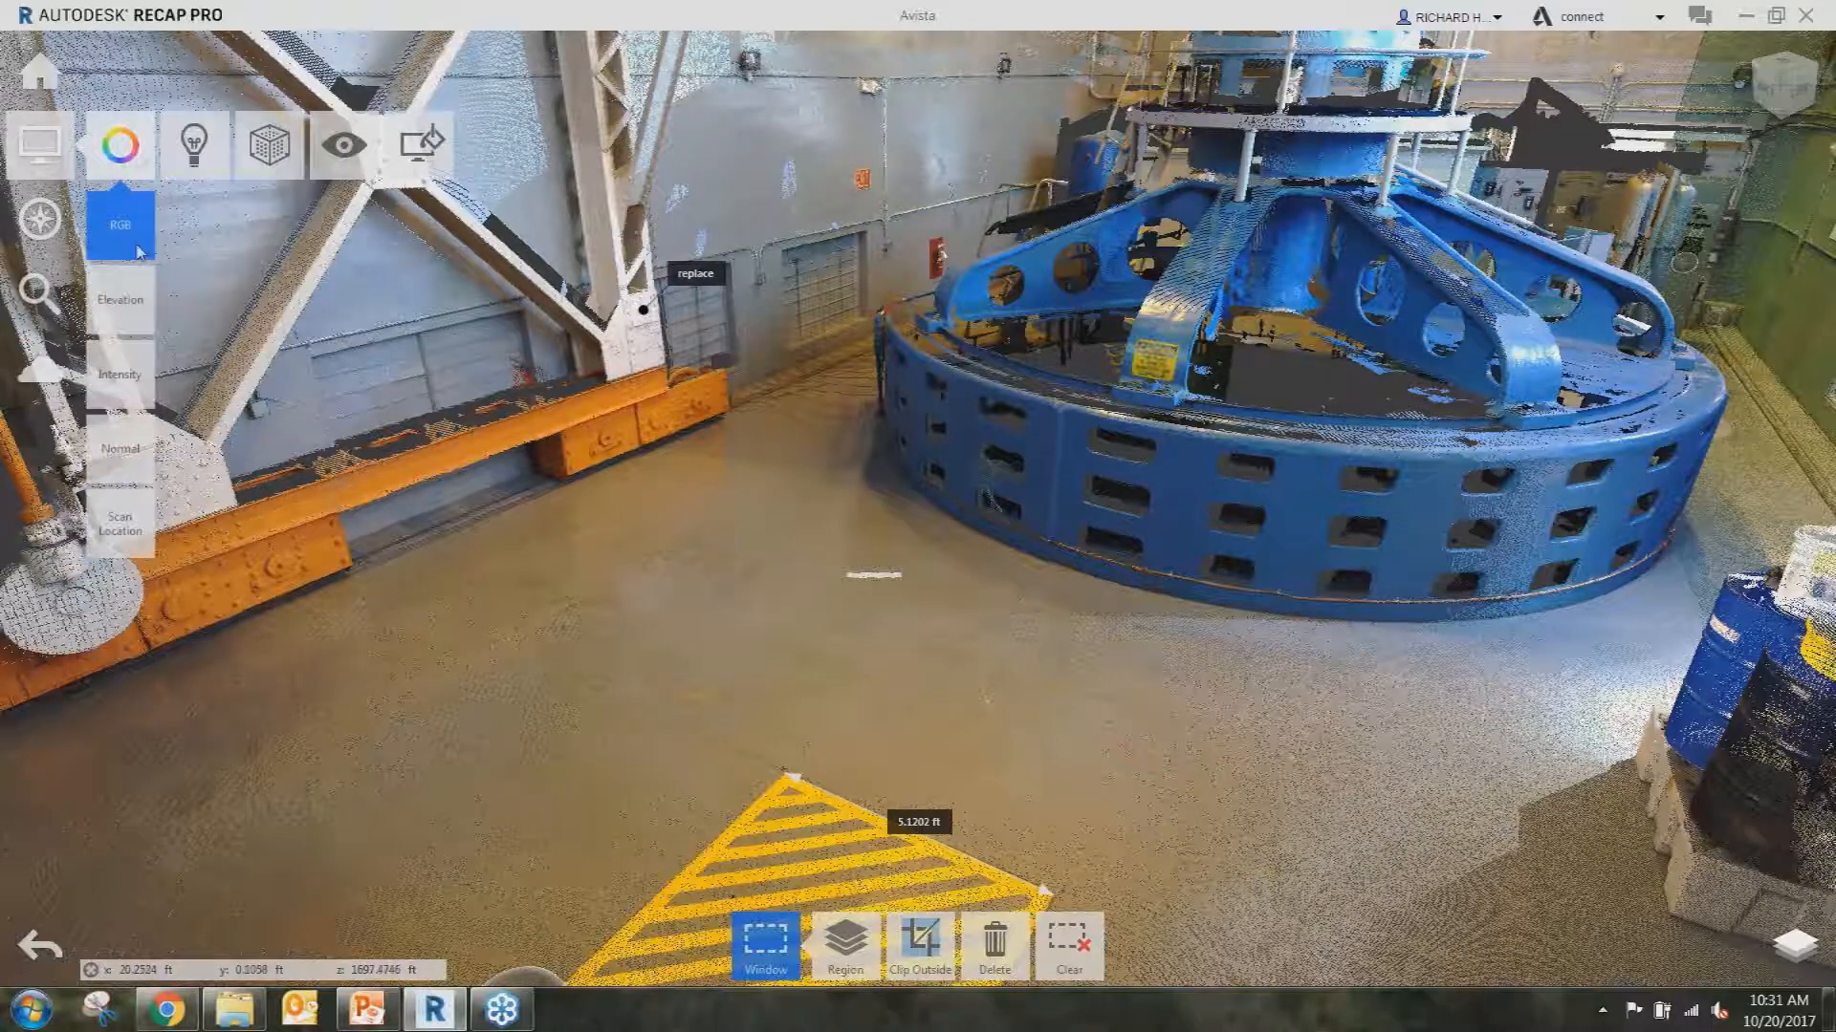
Colour the cloud by elevation, trying Grayscale and Blues gradients before returning to Spectrum.
{"action": "left_click", "coordinate": [121, 301]}
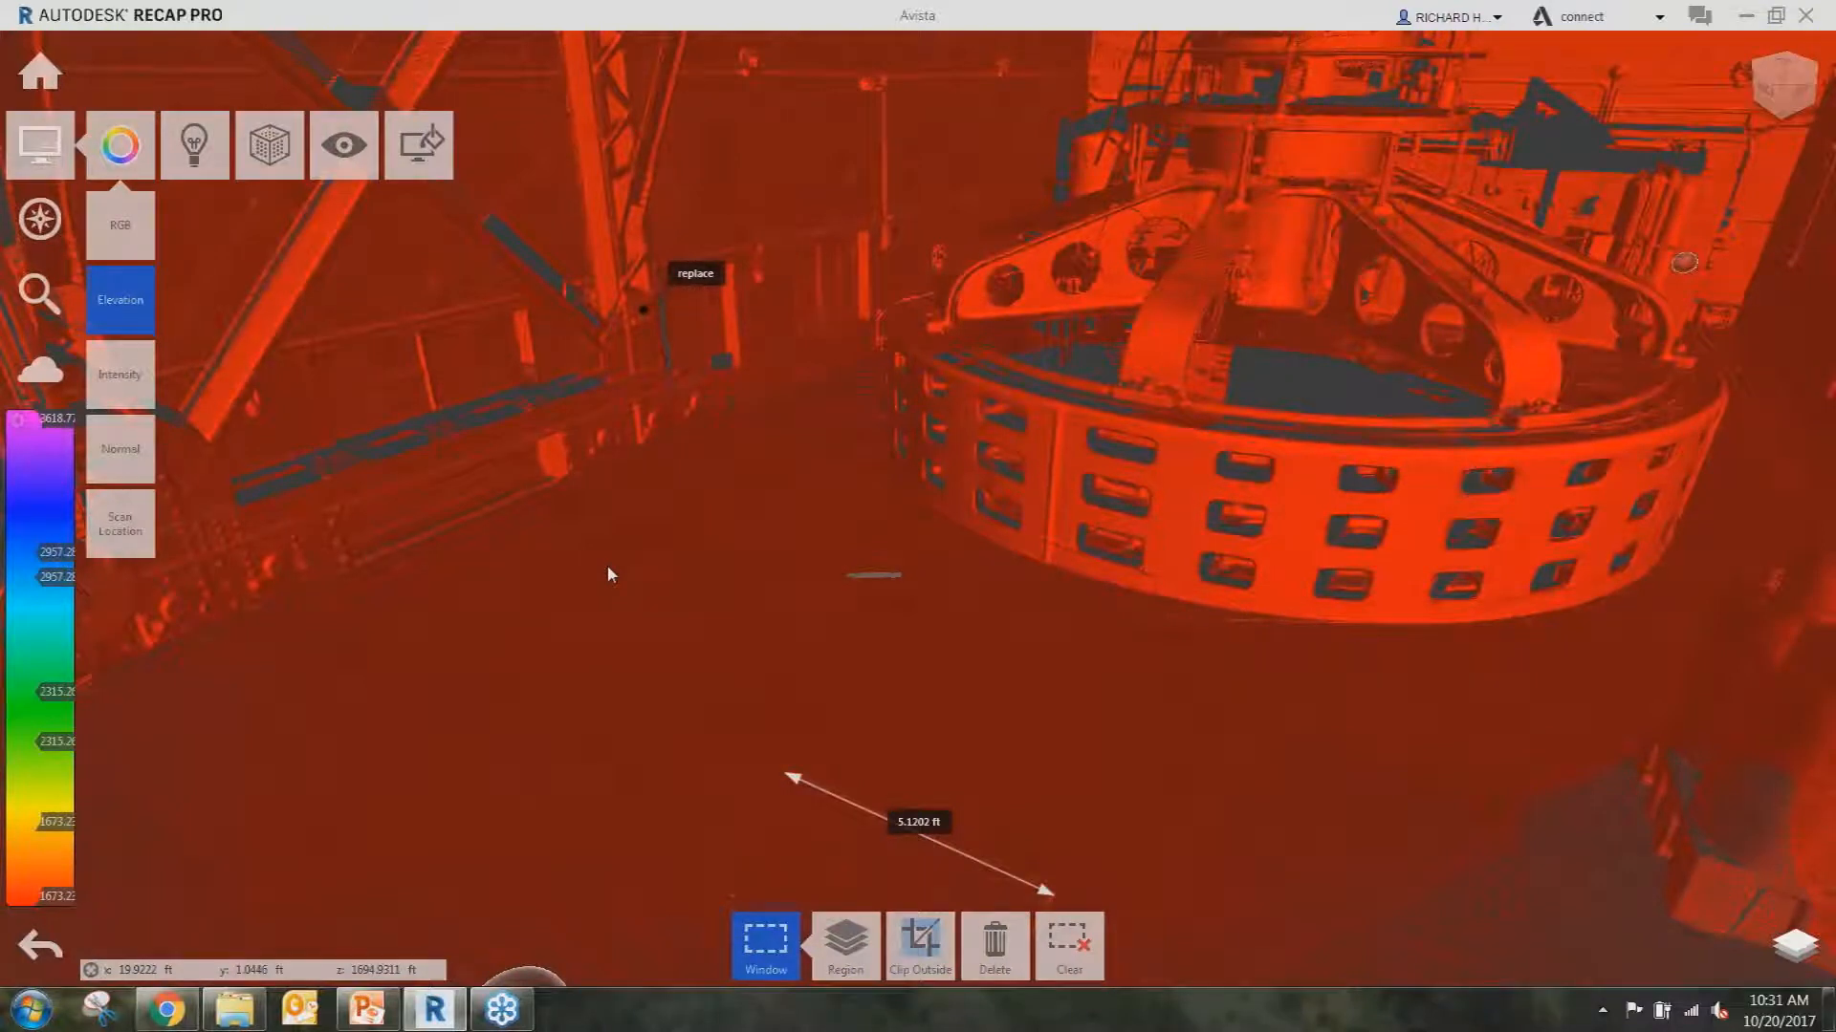
{"action": "scroll", "coordinate": [744, 584], "scroll_direction": "down", "scroll_amount": 2}
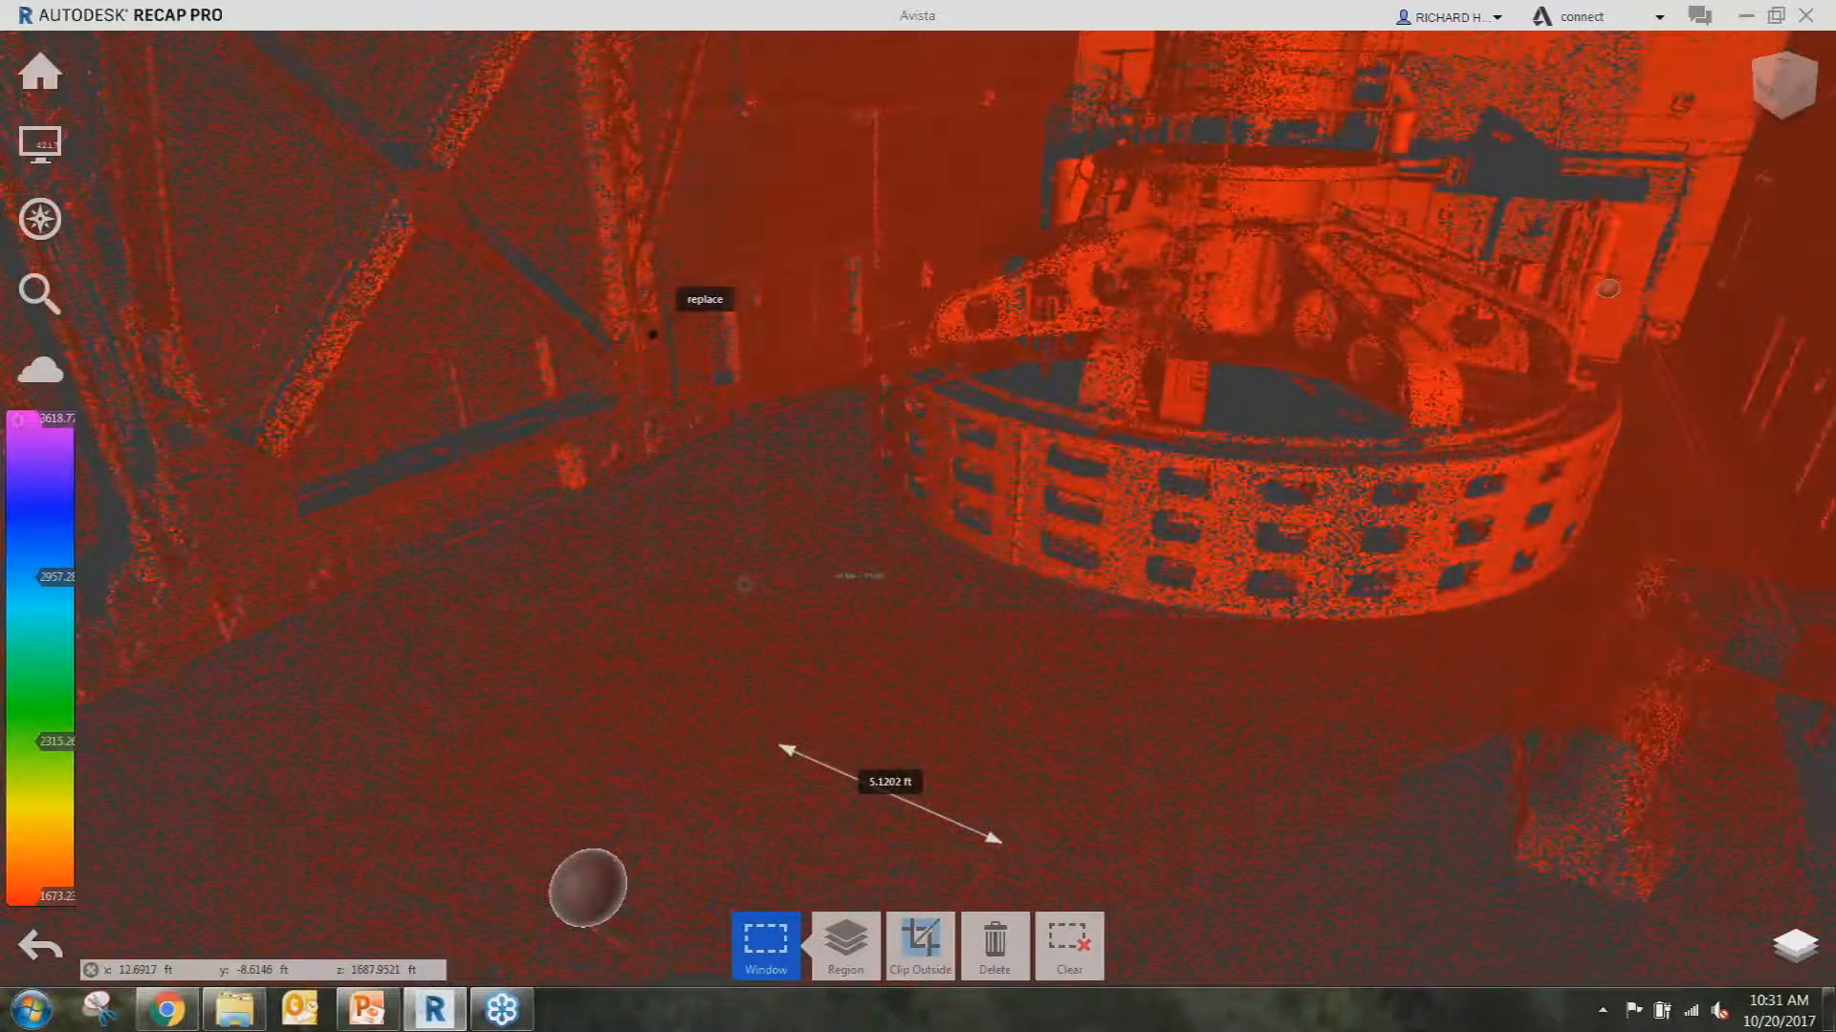
{"action": "scroll", "coordinate": [744, 584], "scroll_direction": "down", "scroll_amount": 2}
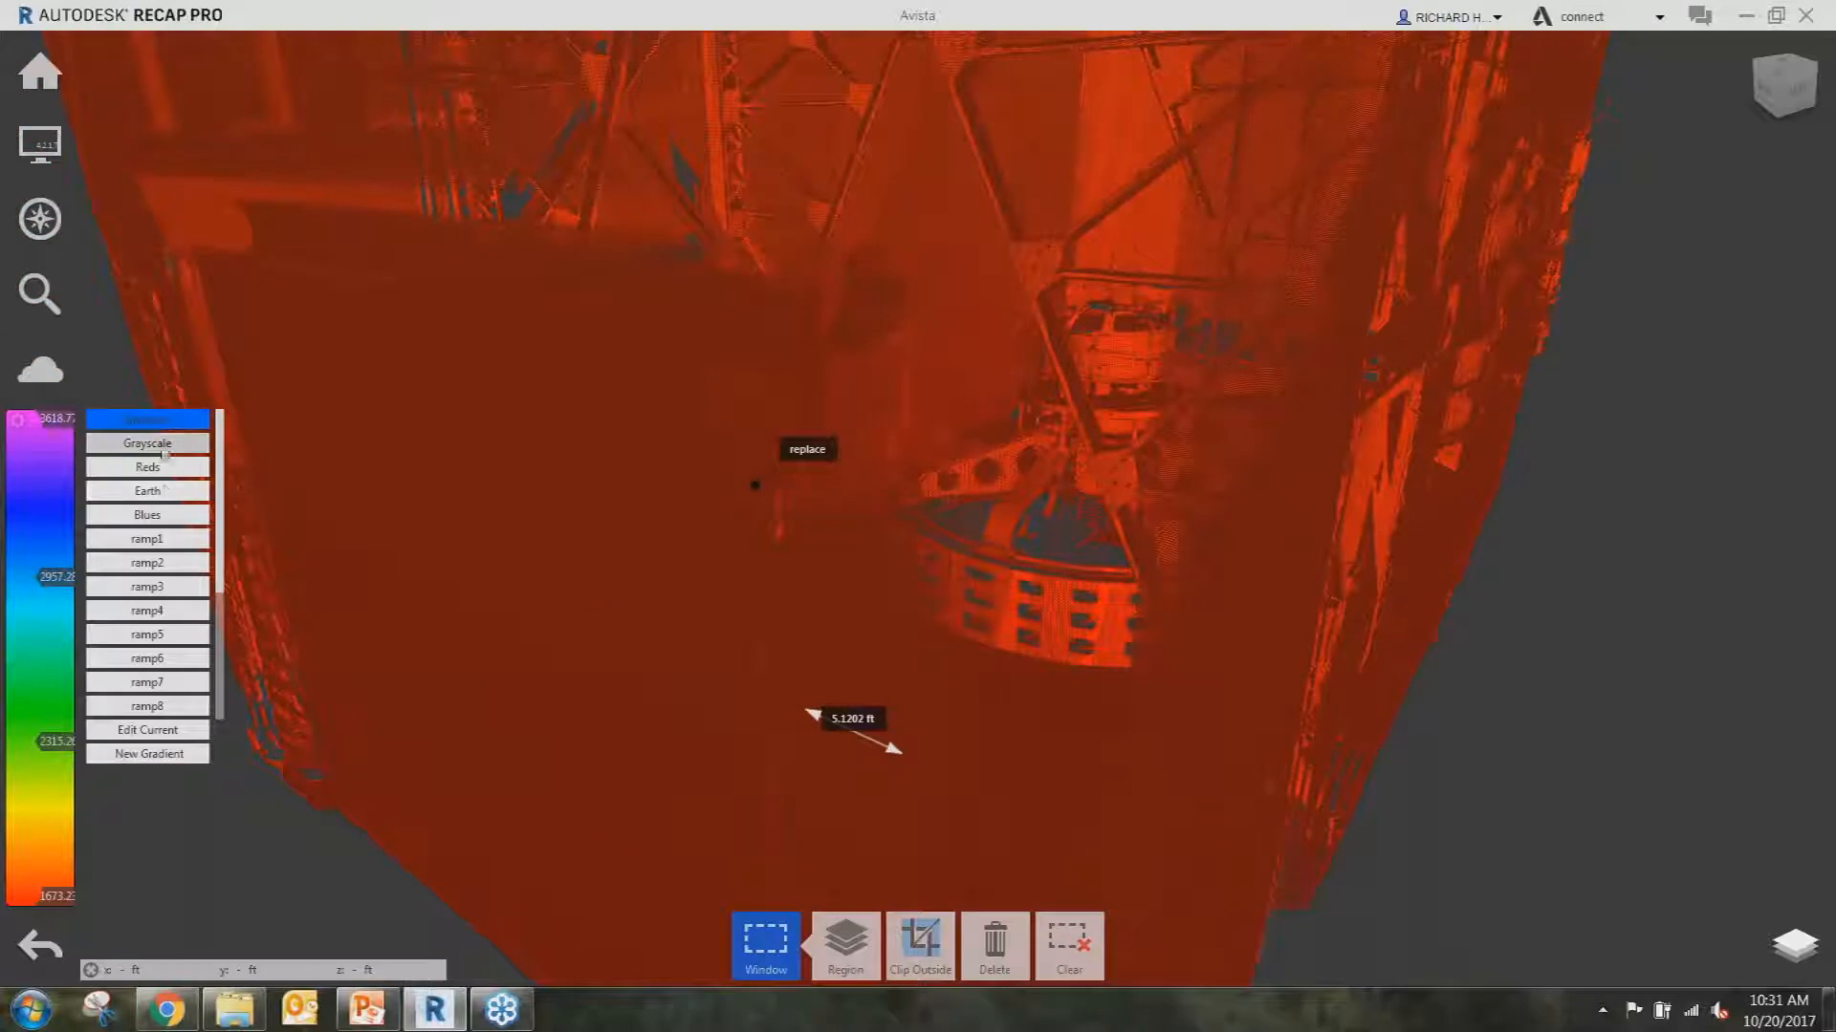
{"action": "left_click", "coordinate": [159, 449]}
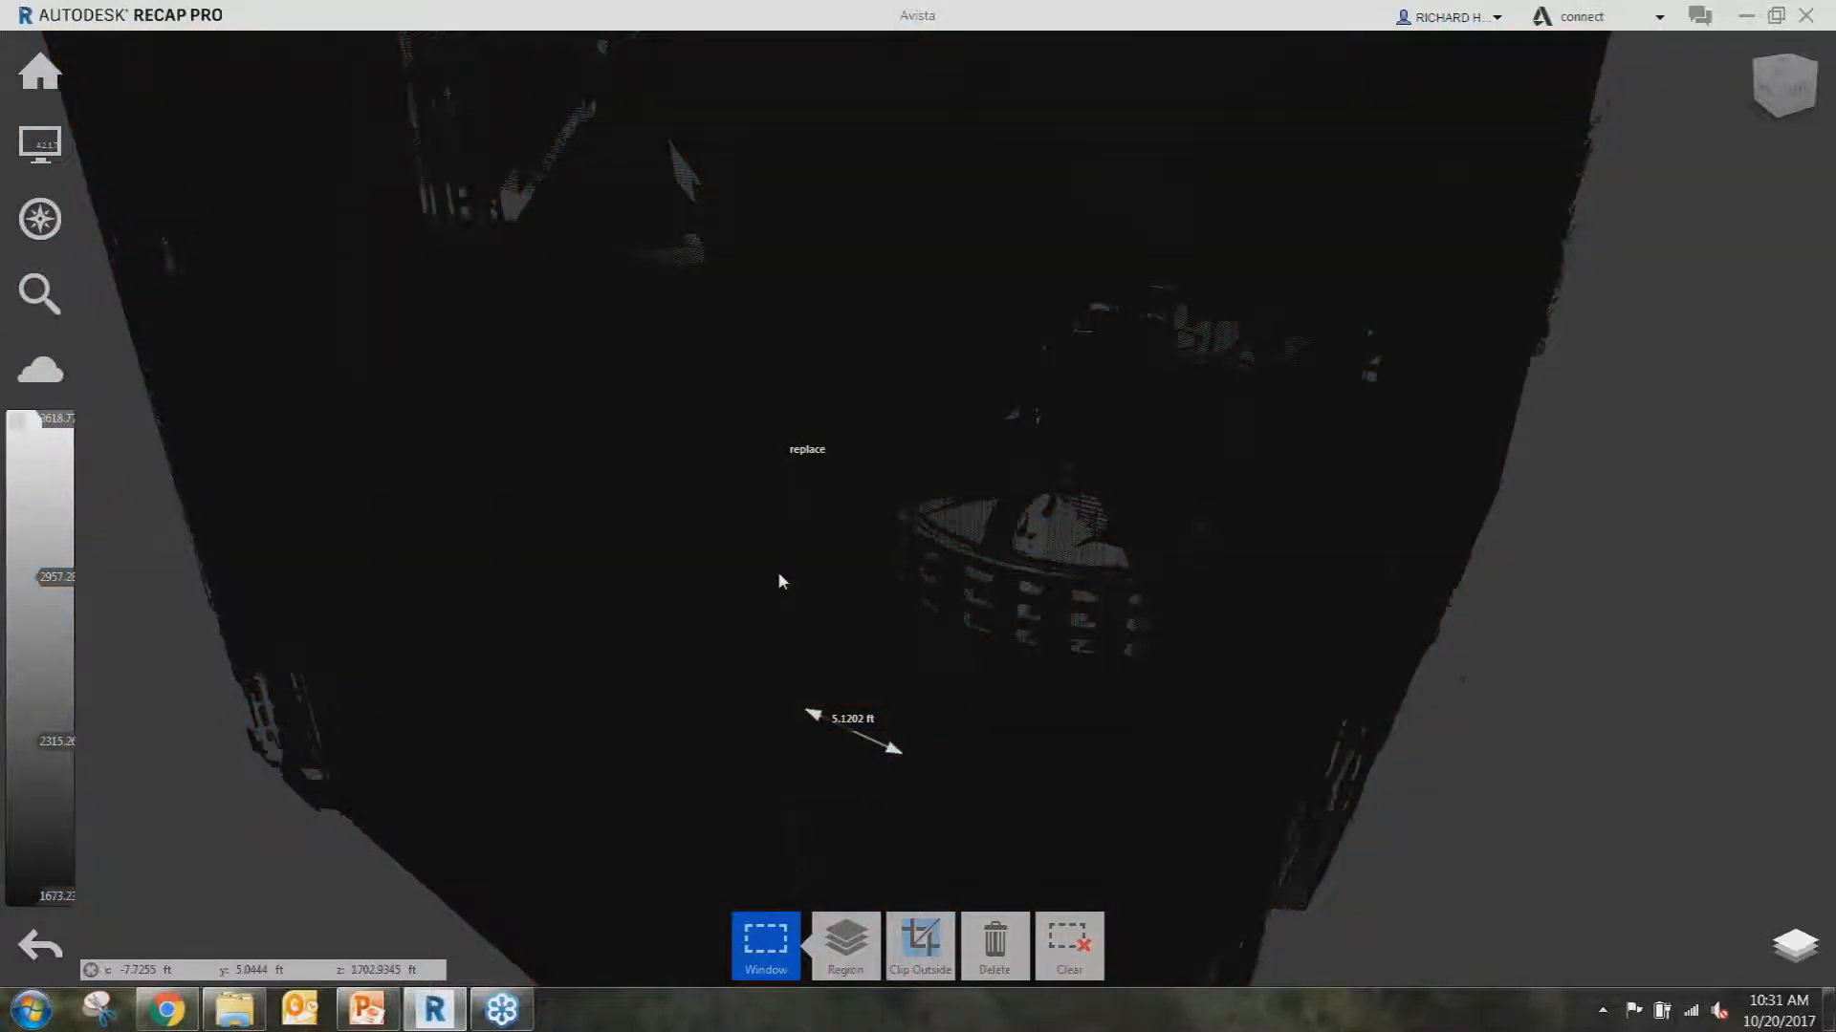
{"action": "left_click", "coordinate": [21, 420]}
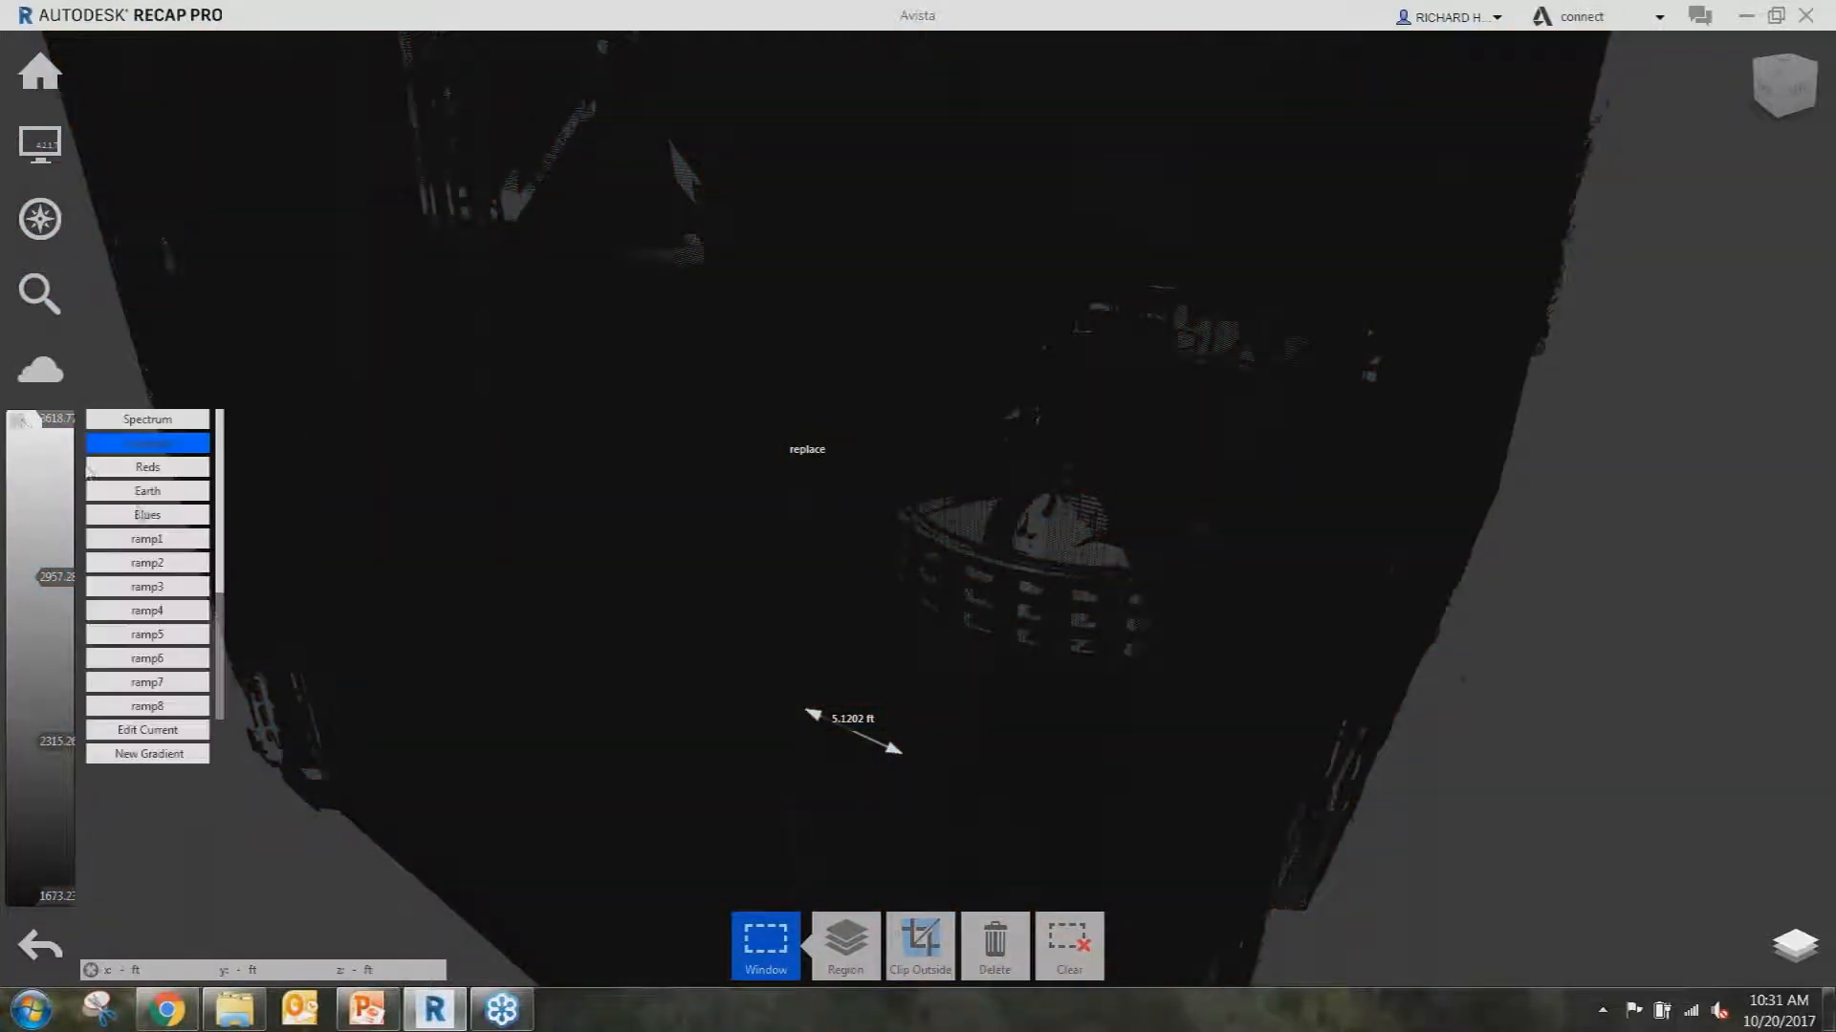
{"action": "left_click", "coordinate": [161, 516]}
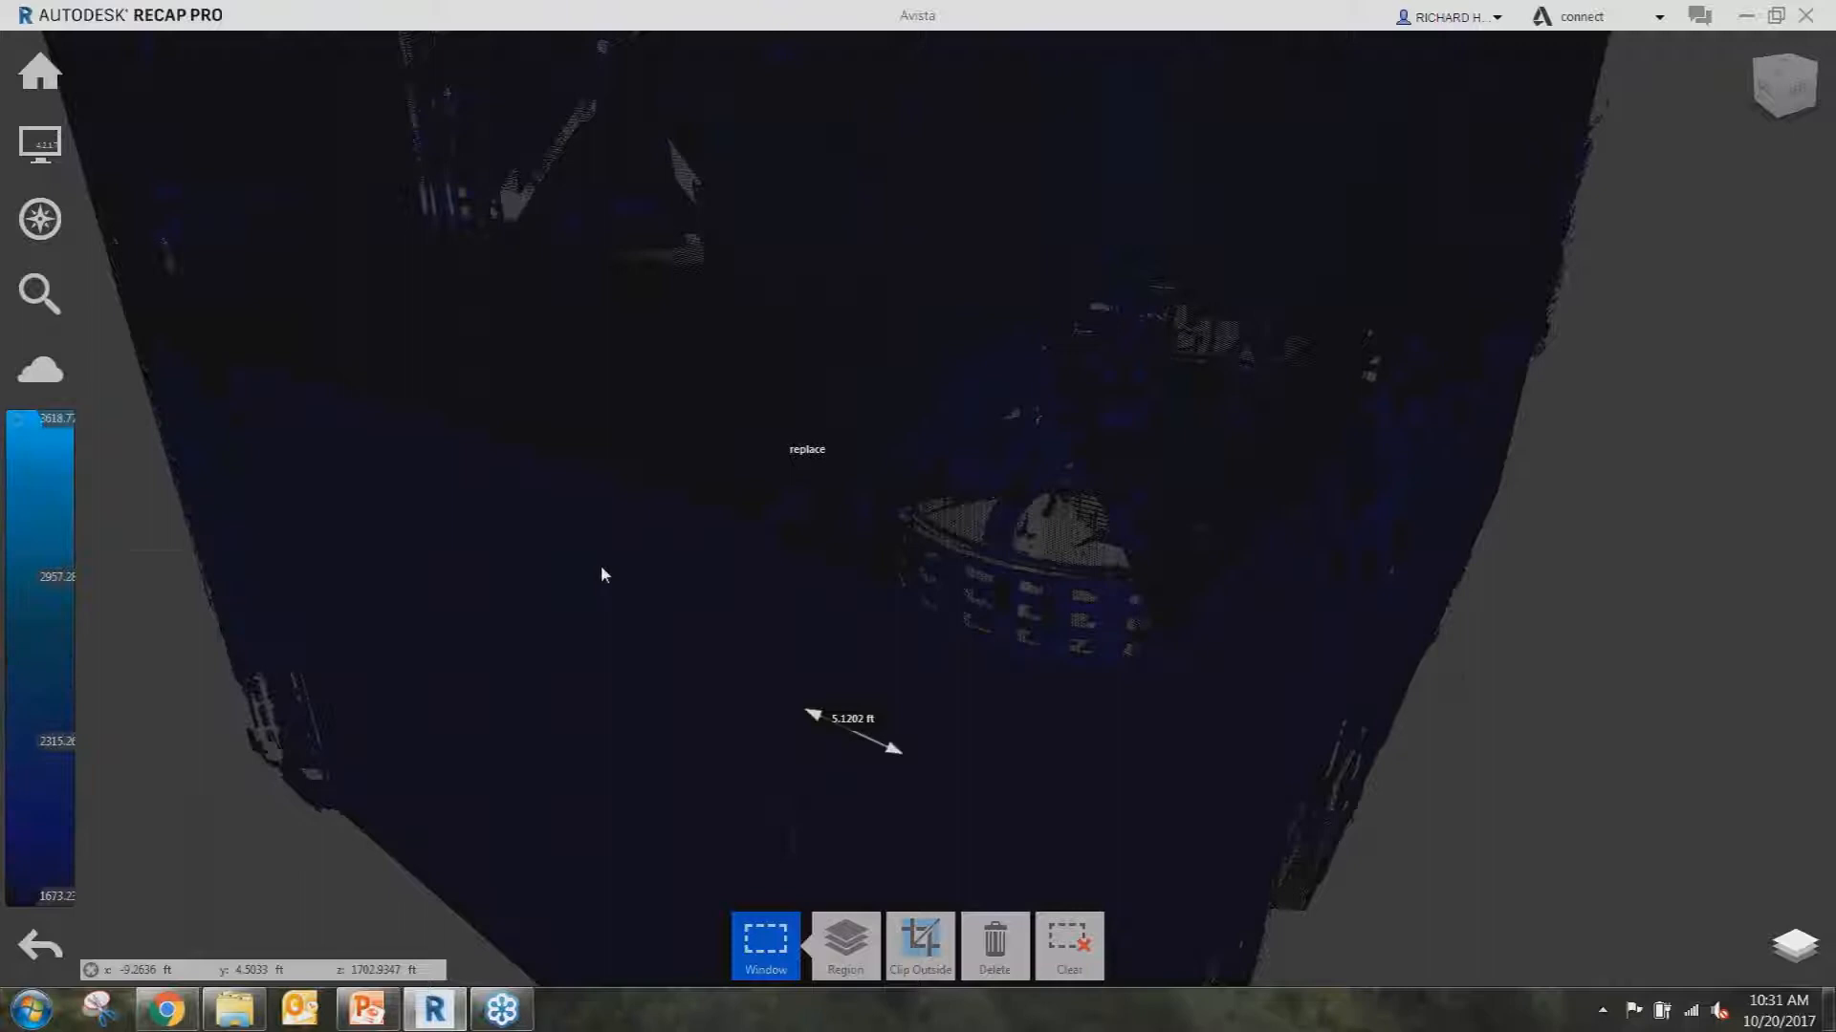
{"action": "left_click", "coordinate": [21, 420]}
{"action": "left_click", "coordinate": [107, 424]}
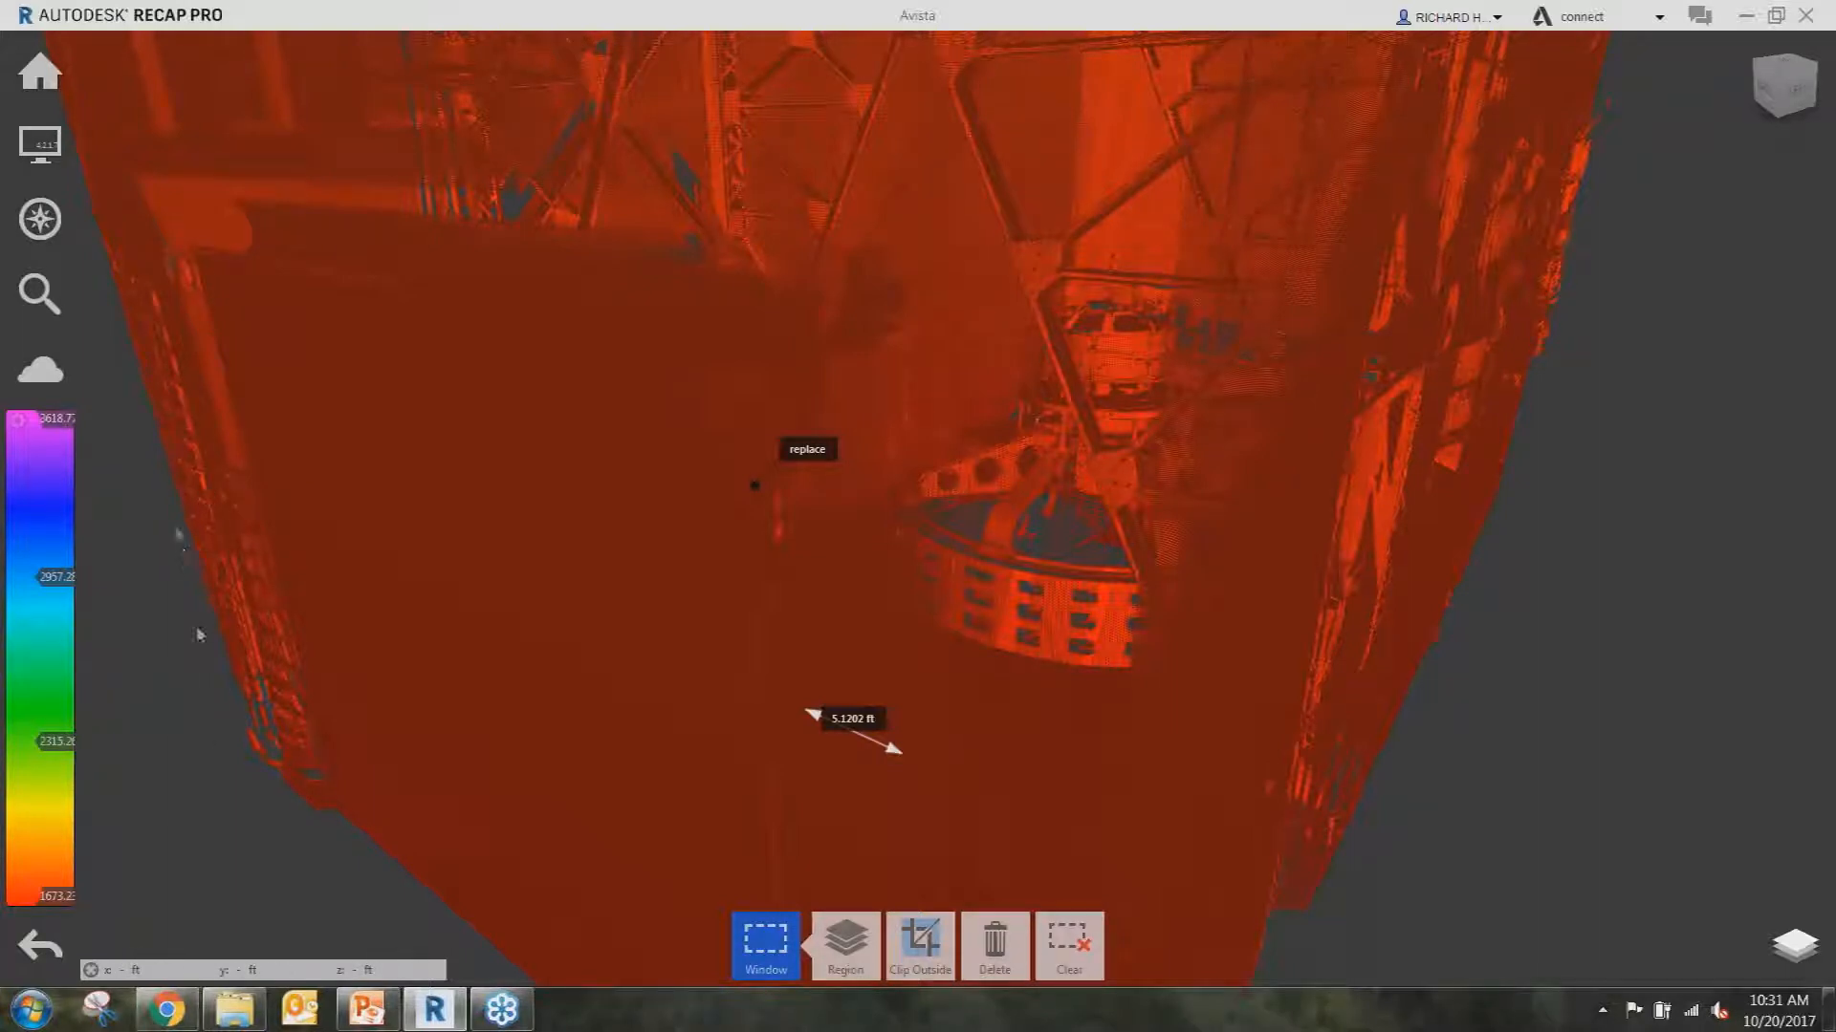
Switch from RGB to intensity colouring with the Grayscale gradient and zoom in.
{"action": "mouse_move", "coordinate": [55, 137]}
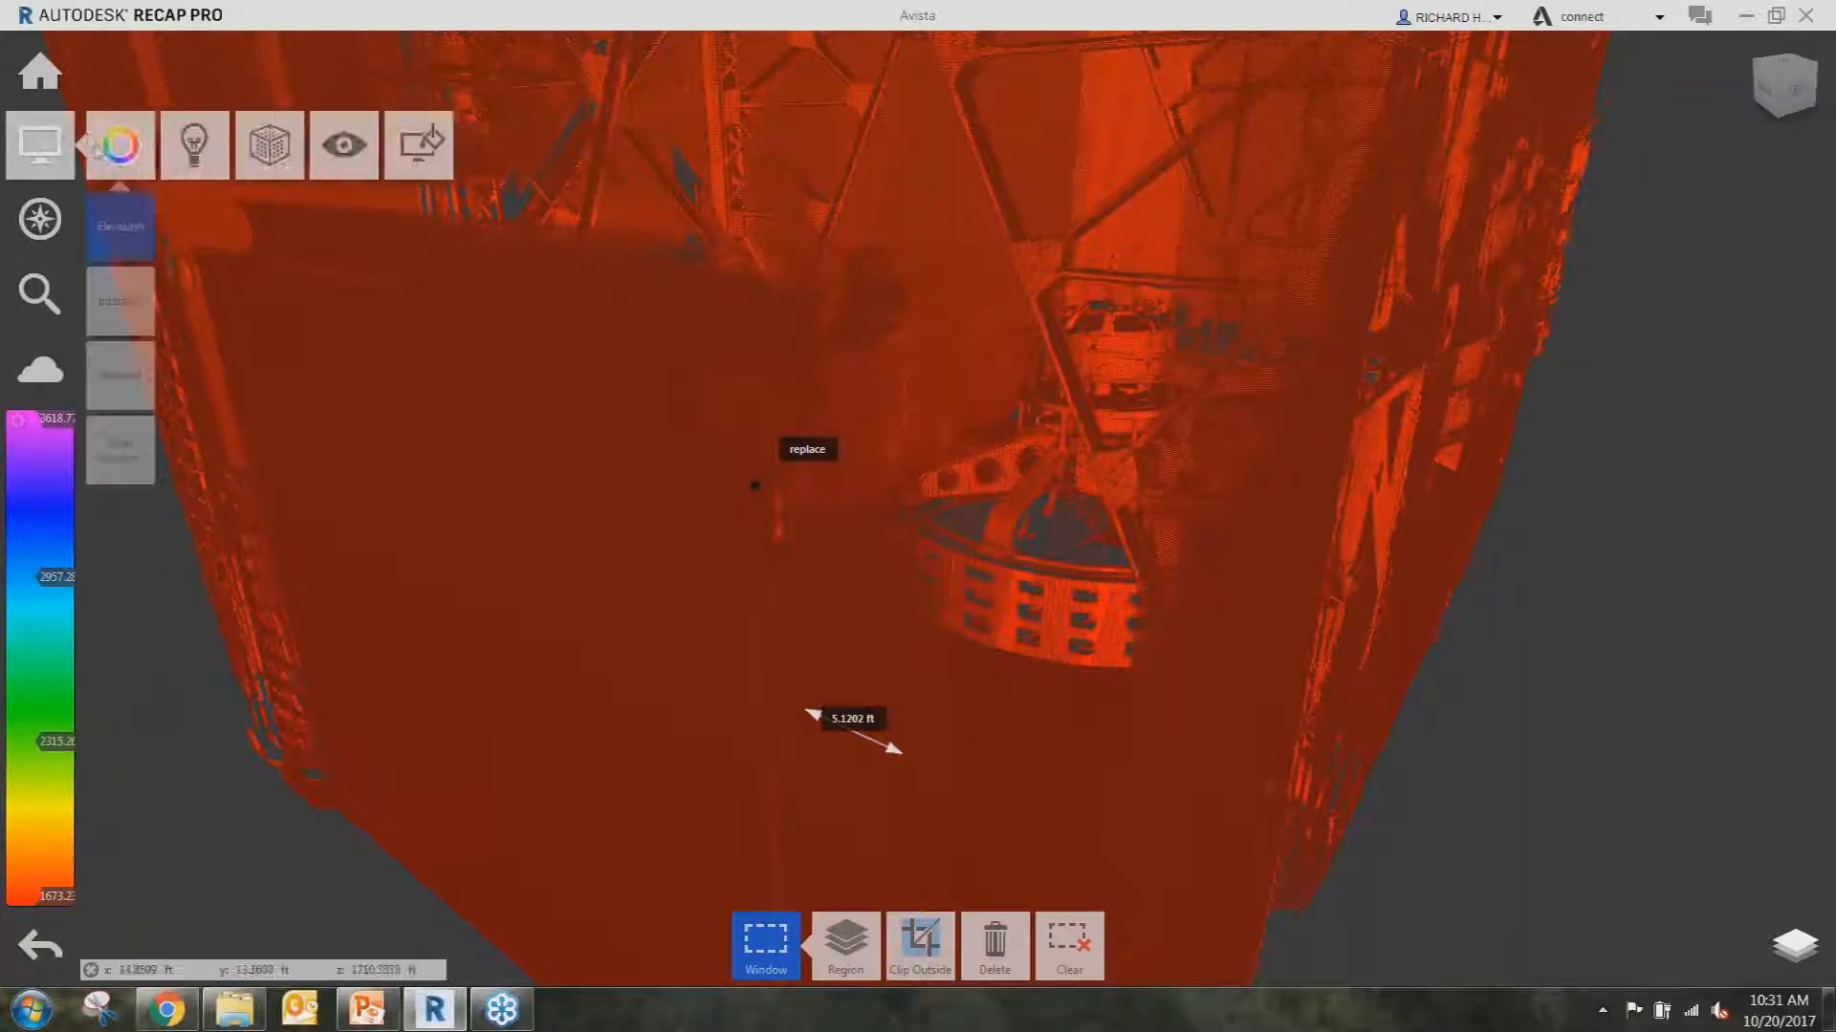
{"action": "left_click", "coordinate": [121, 225]}
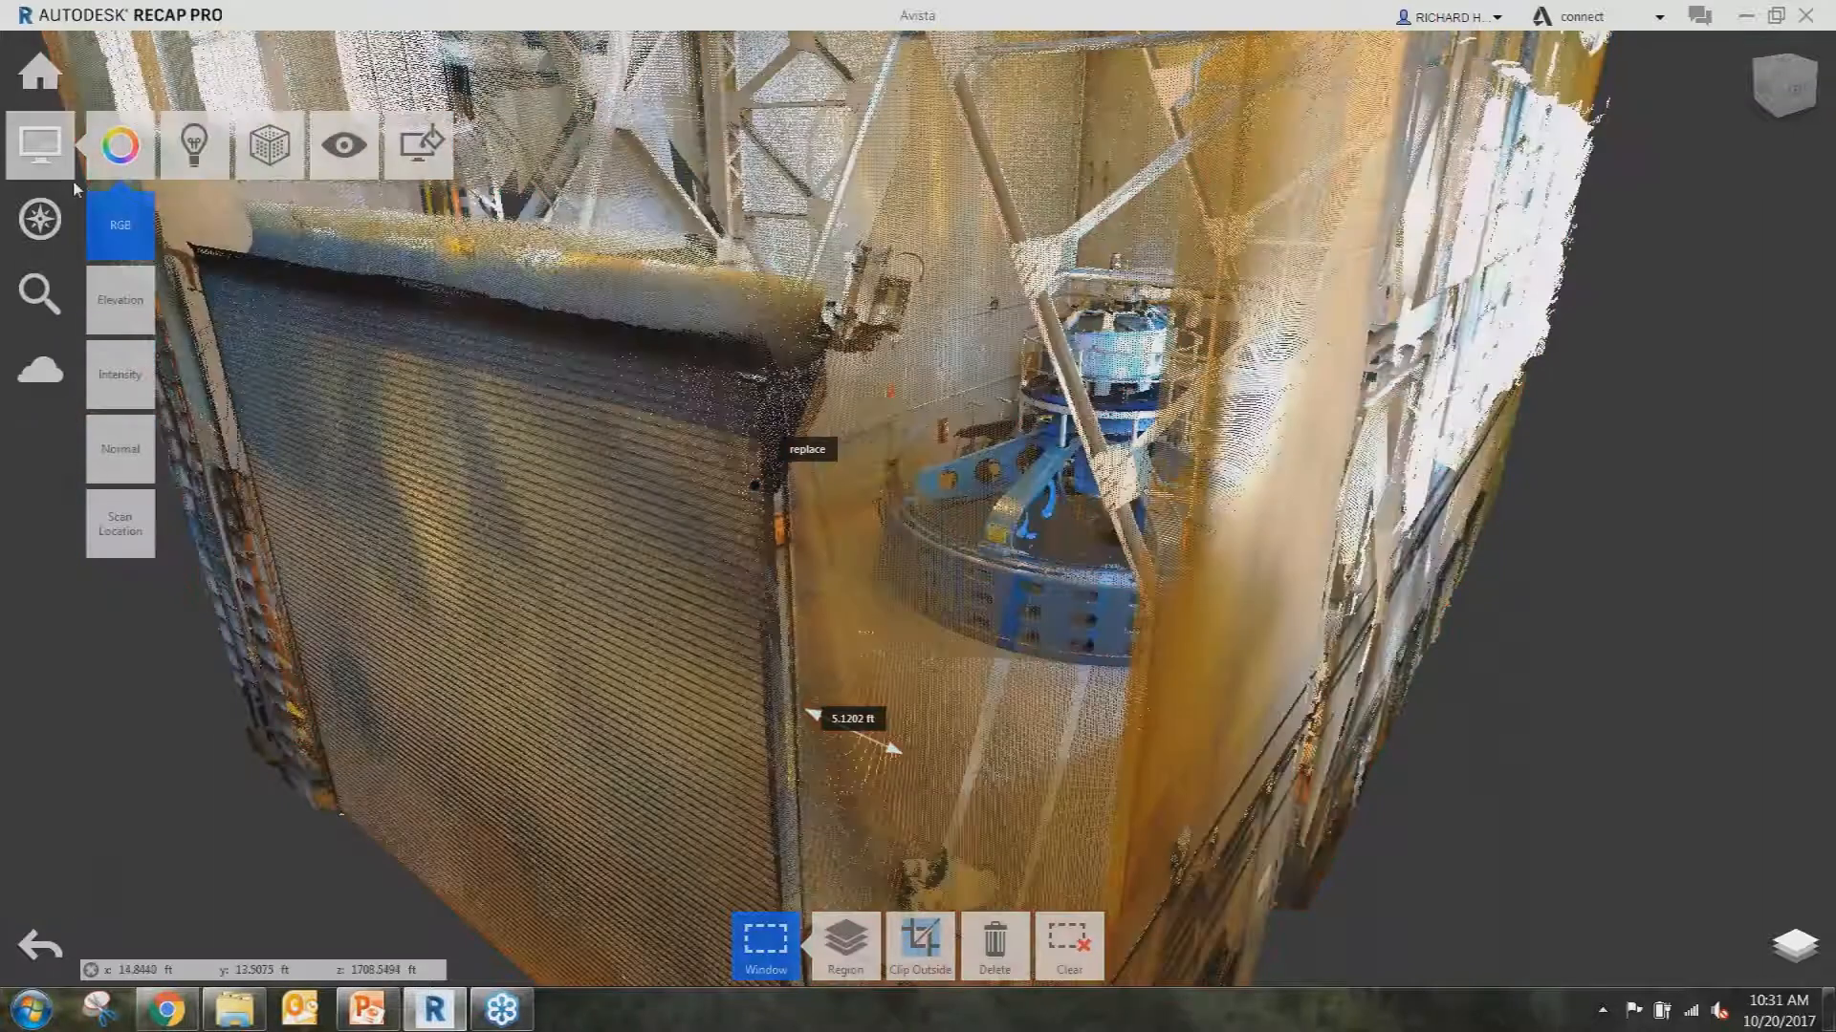
{"action": "left_click", "coordinate": [127, 382]}
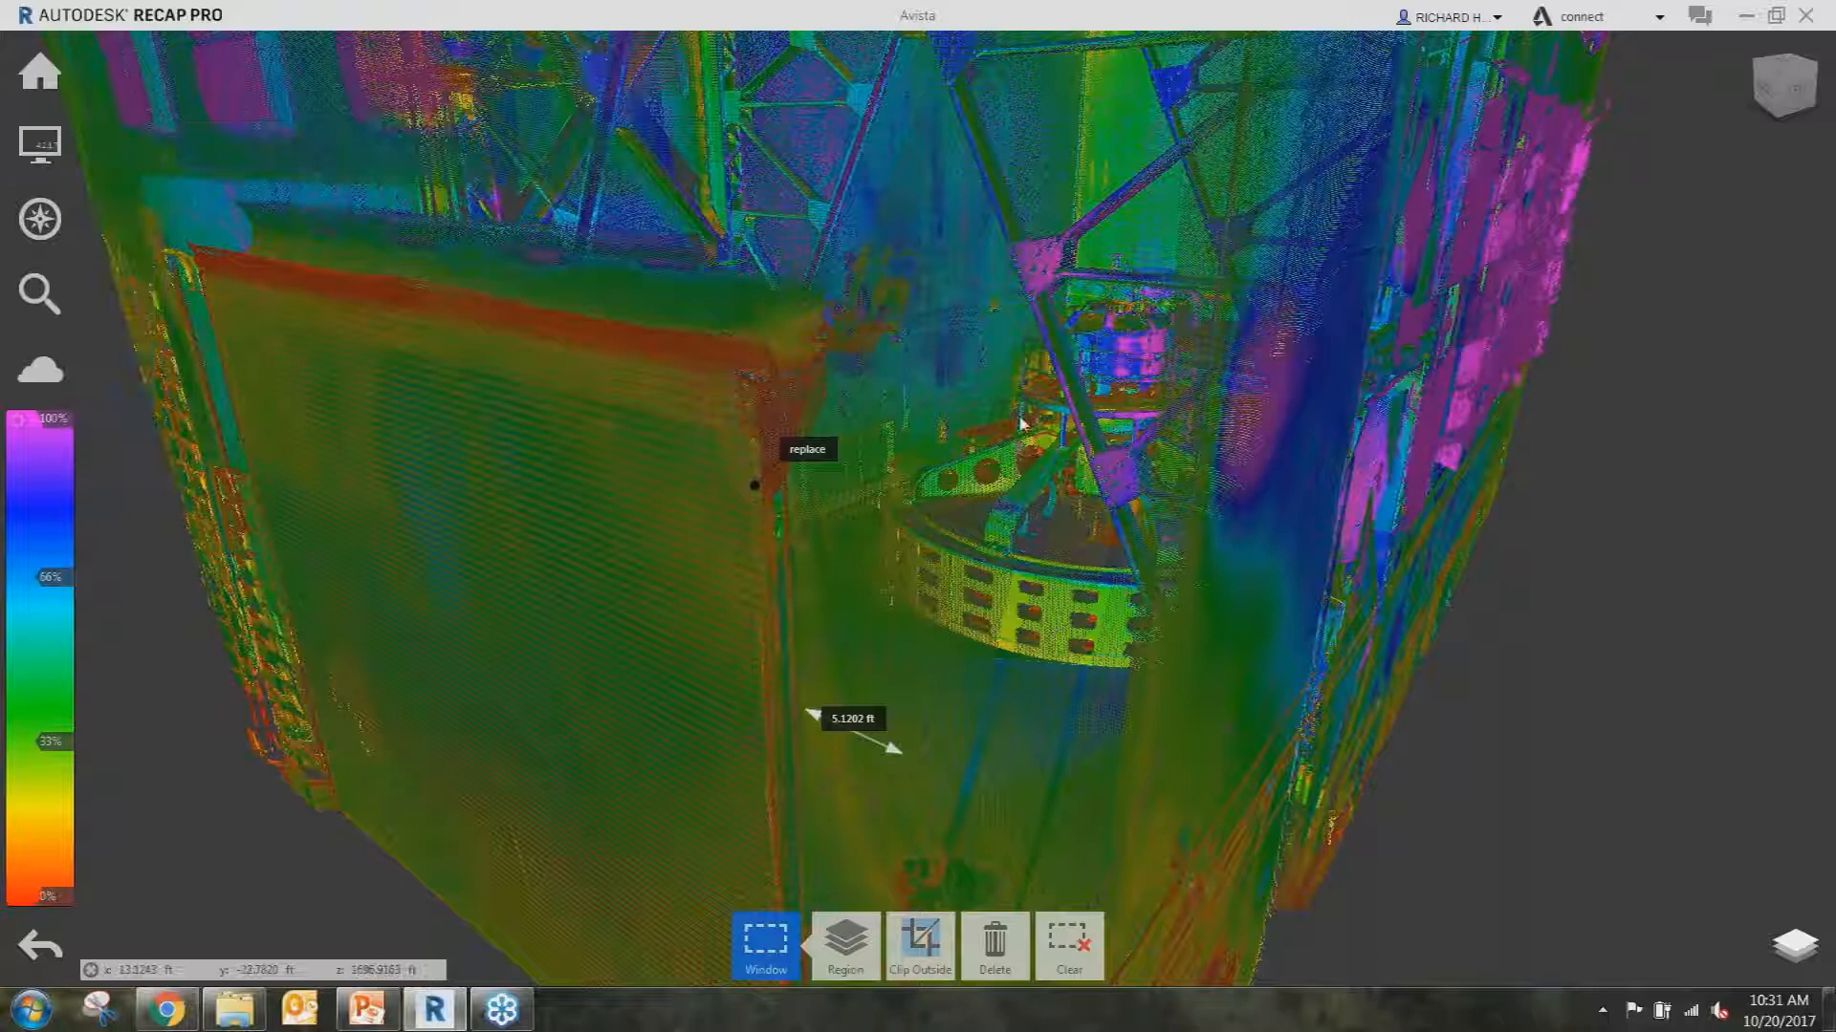
{"action": "left_click", "coordinate": [26, 427]}
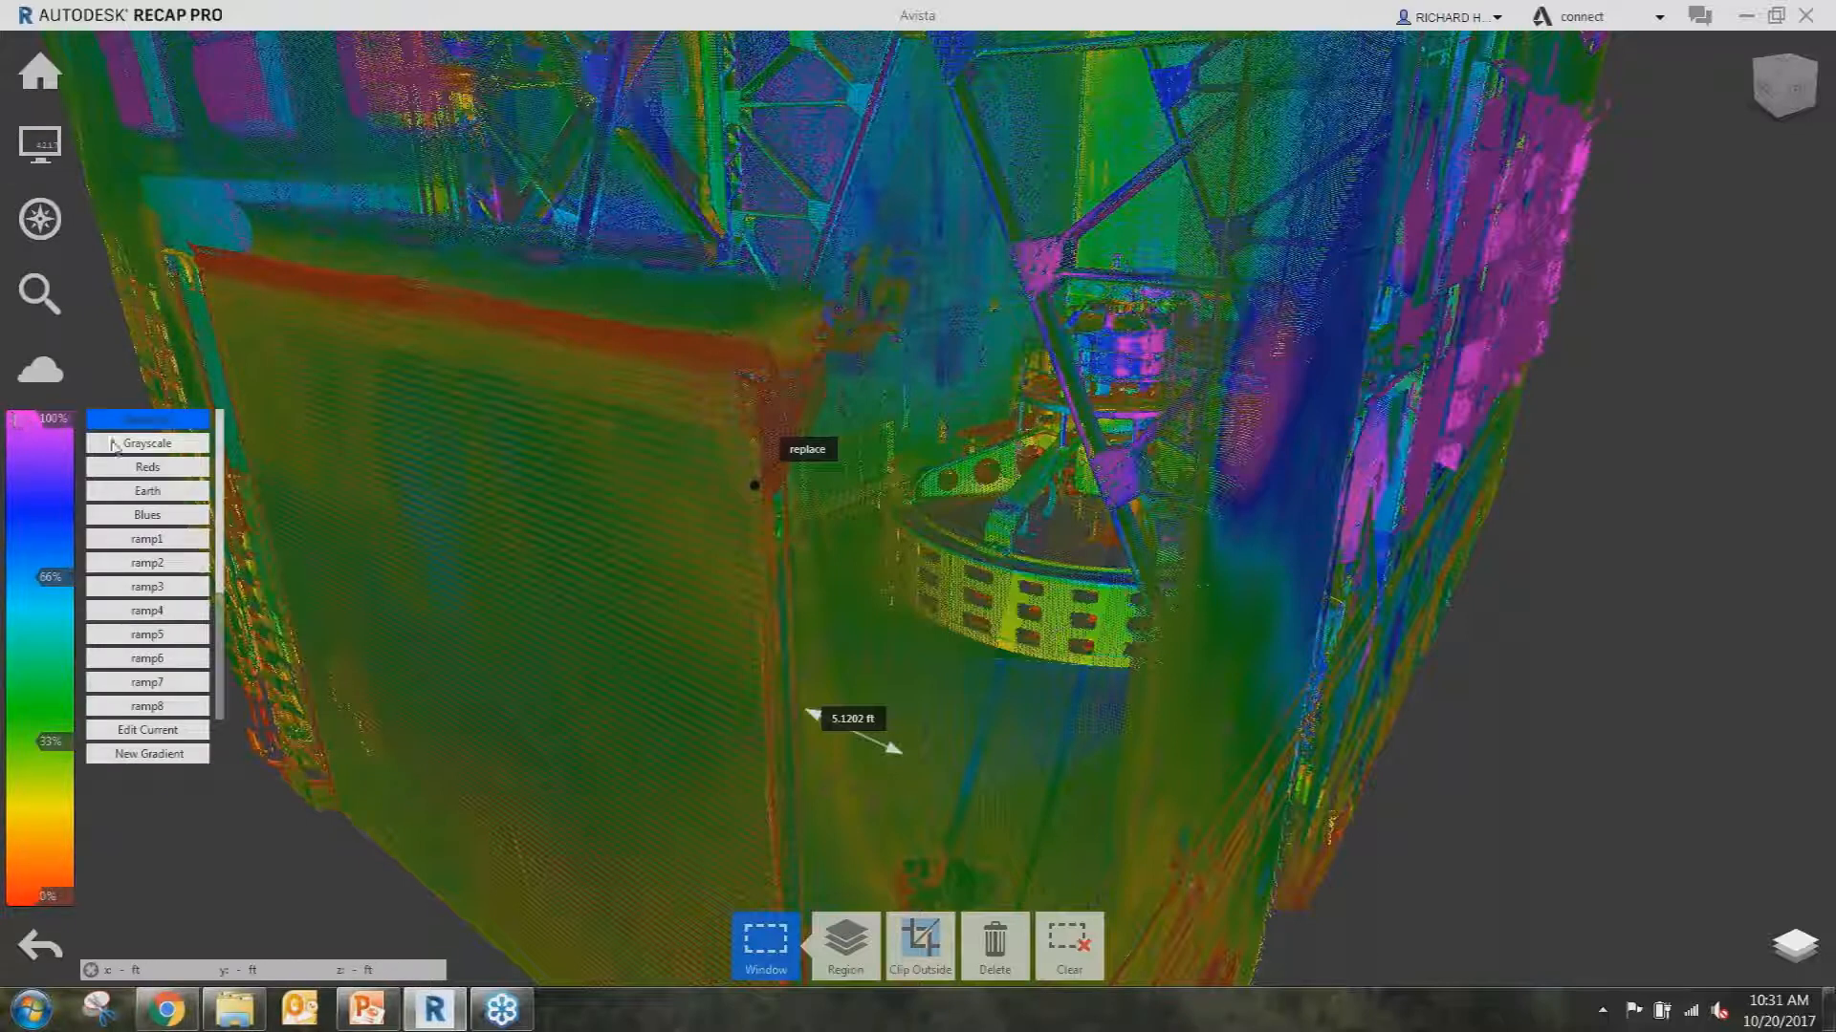
{"action": "left_click", "coordinate": [119, 443]}
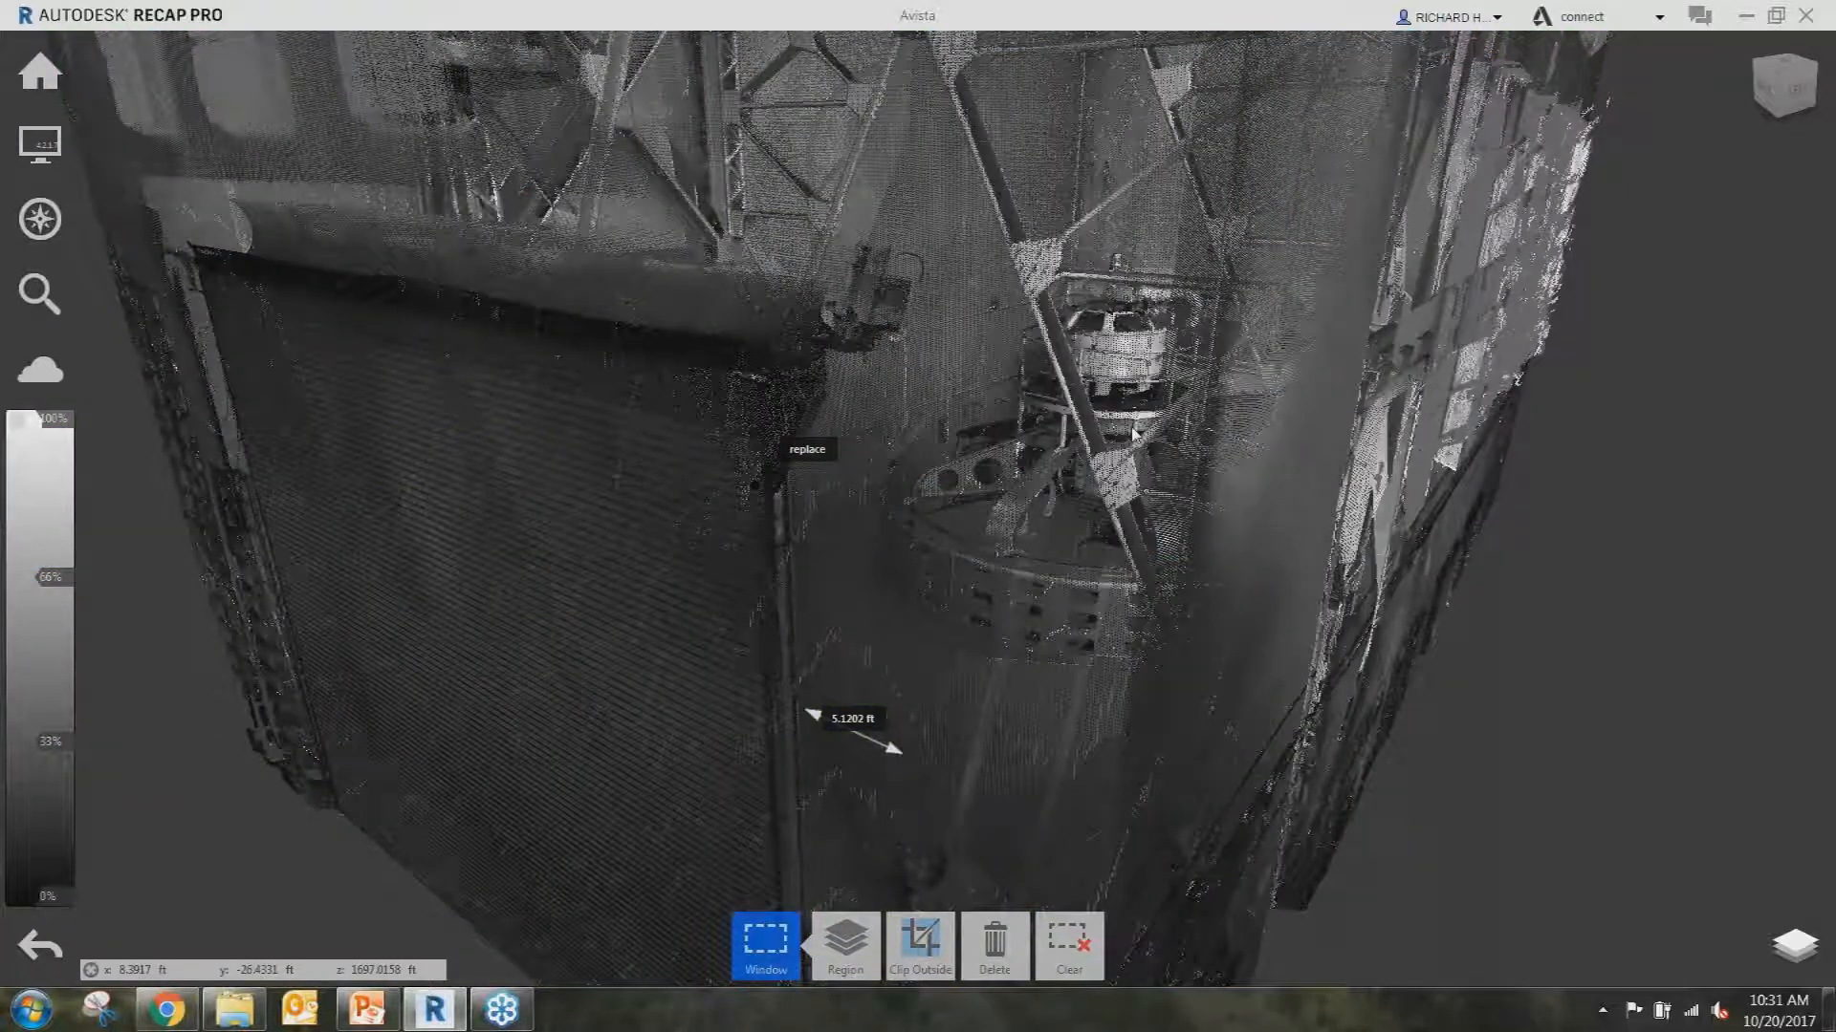
{"action": "scroll", "coordinate": [991, 521], "scroll_direction": "up", "scroll_amount": 2}
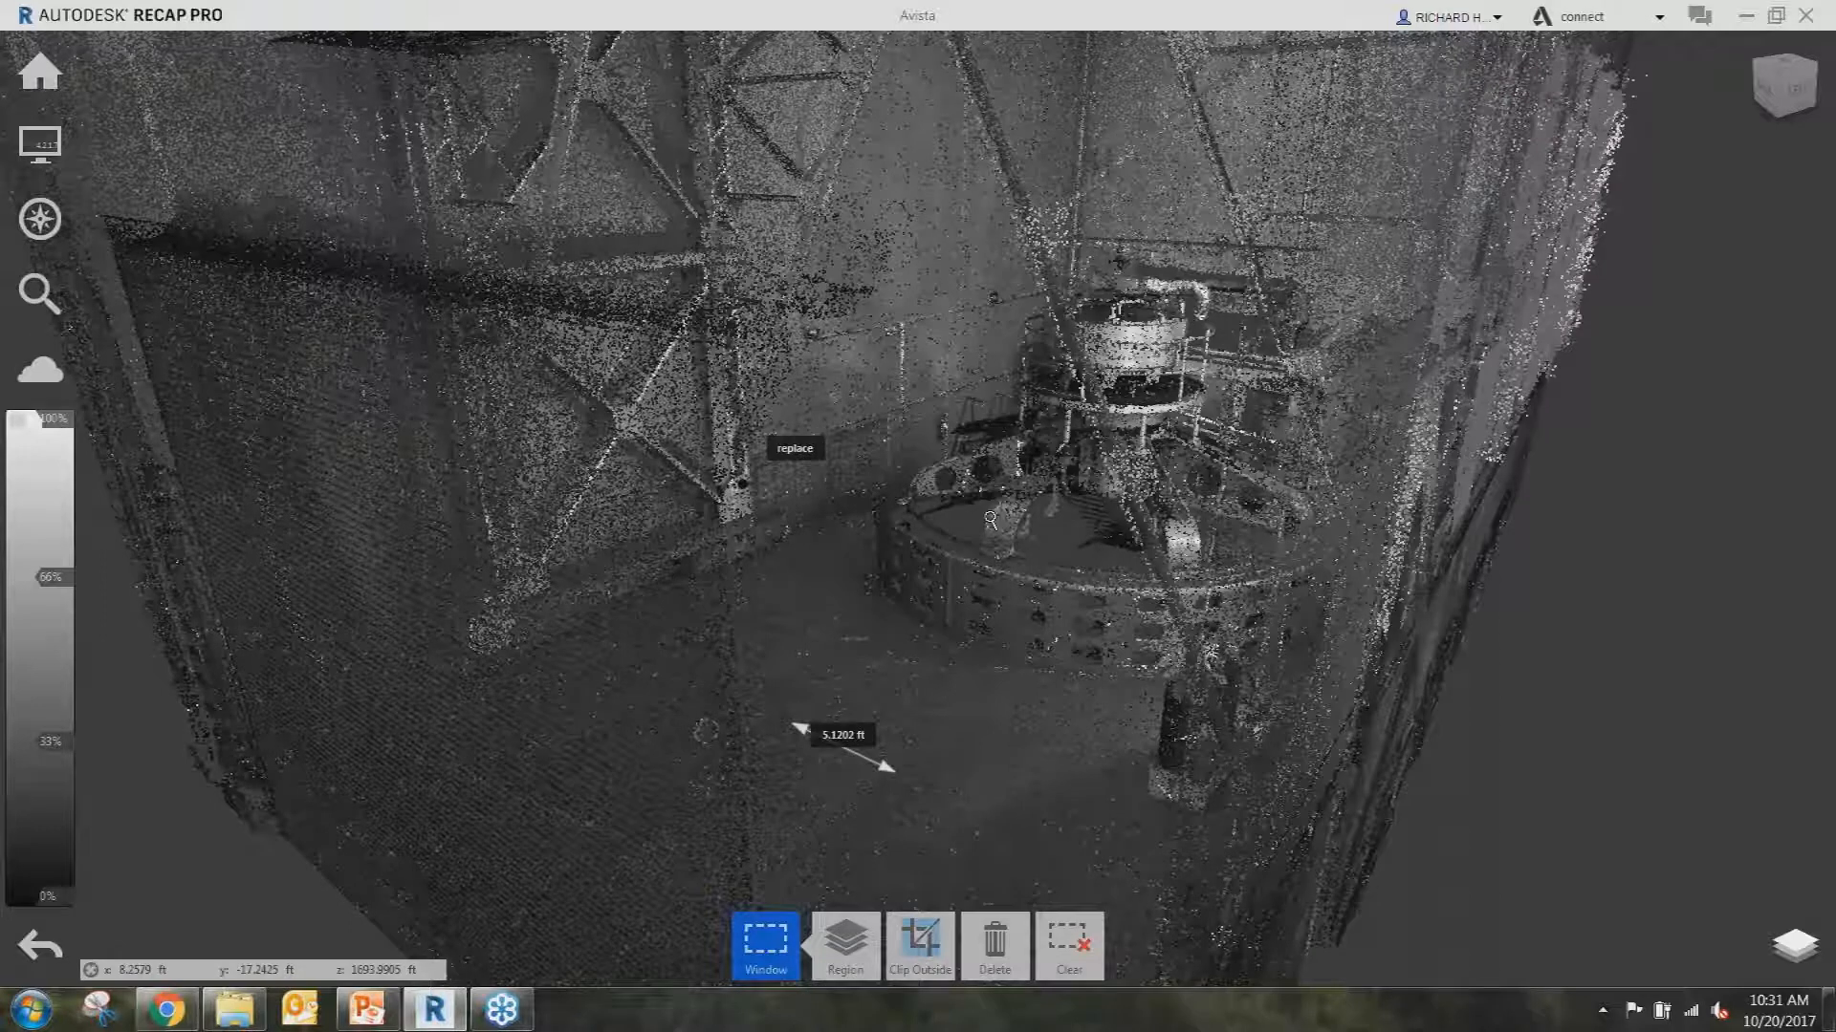
{"action": "scroll", "coordinate": [990, 521], "scroll_direction": "up", "scroll_amount": 3}
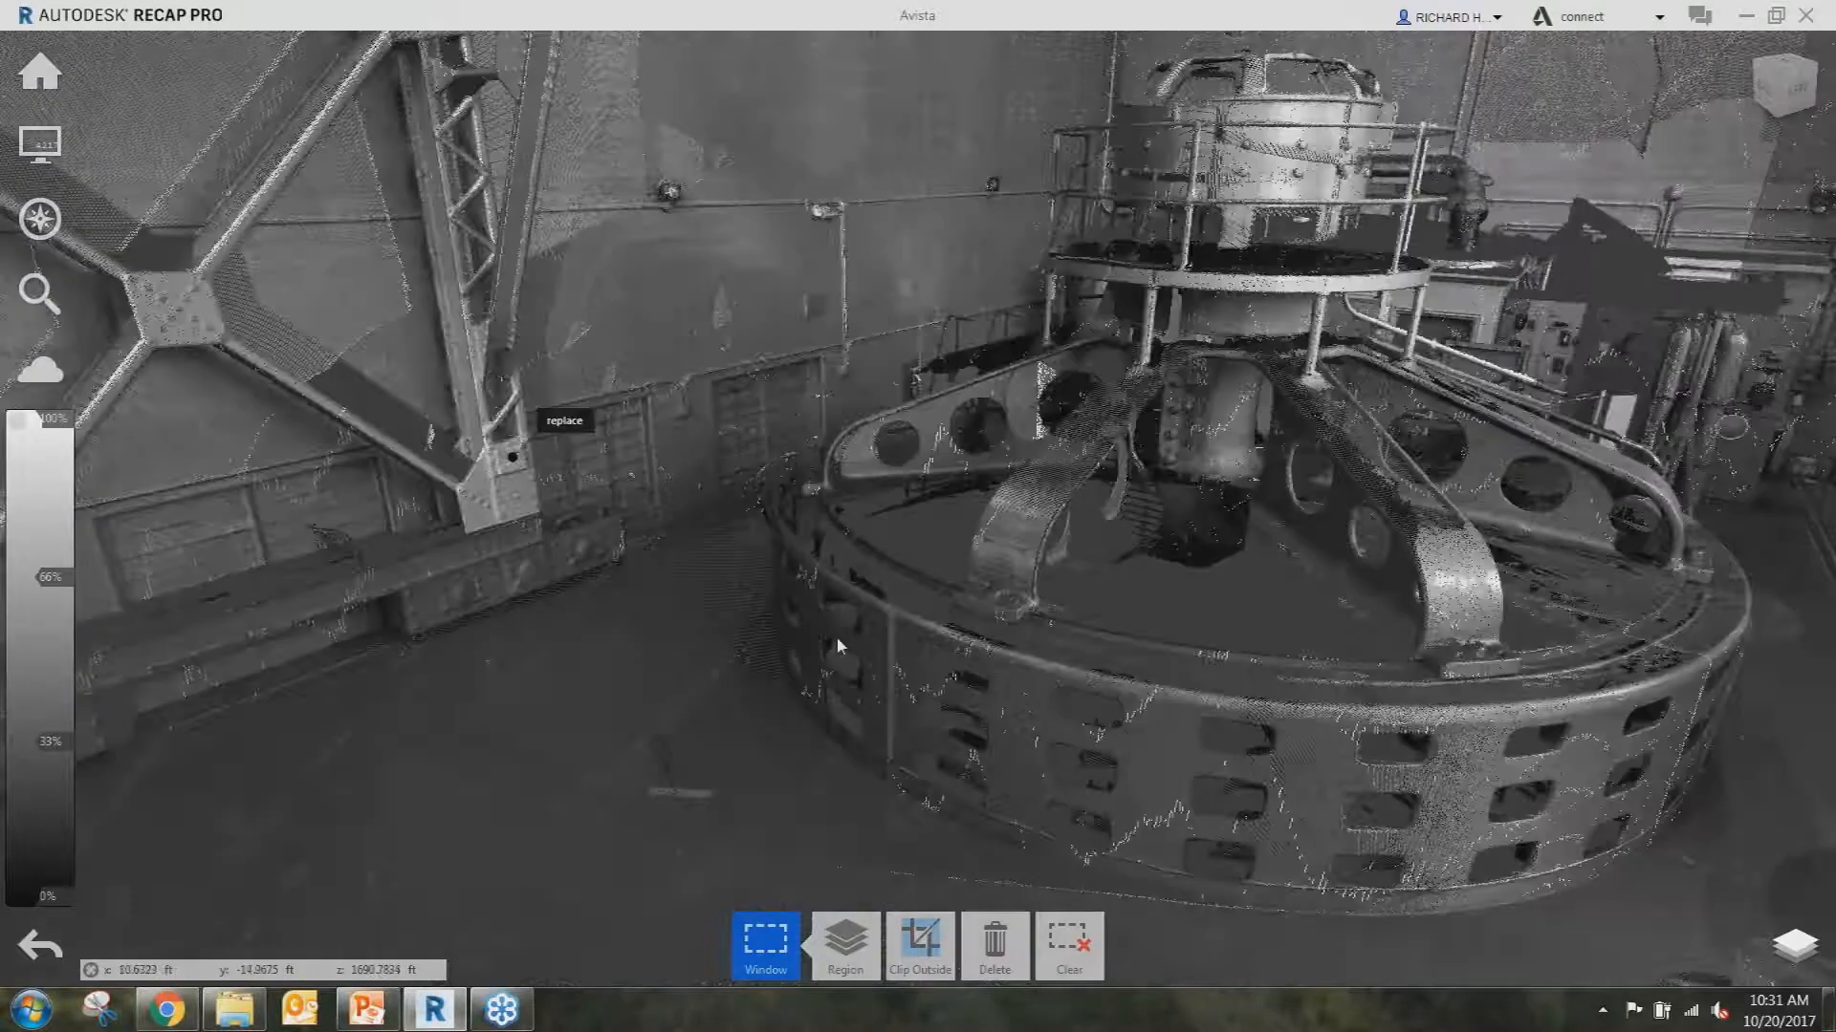
Leave the Avista generator hall scan and return to the ReCap Pro home screen.
{"action": "left_click", "coordinate": [39, 72]}
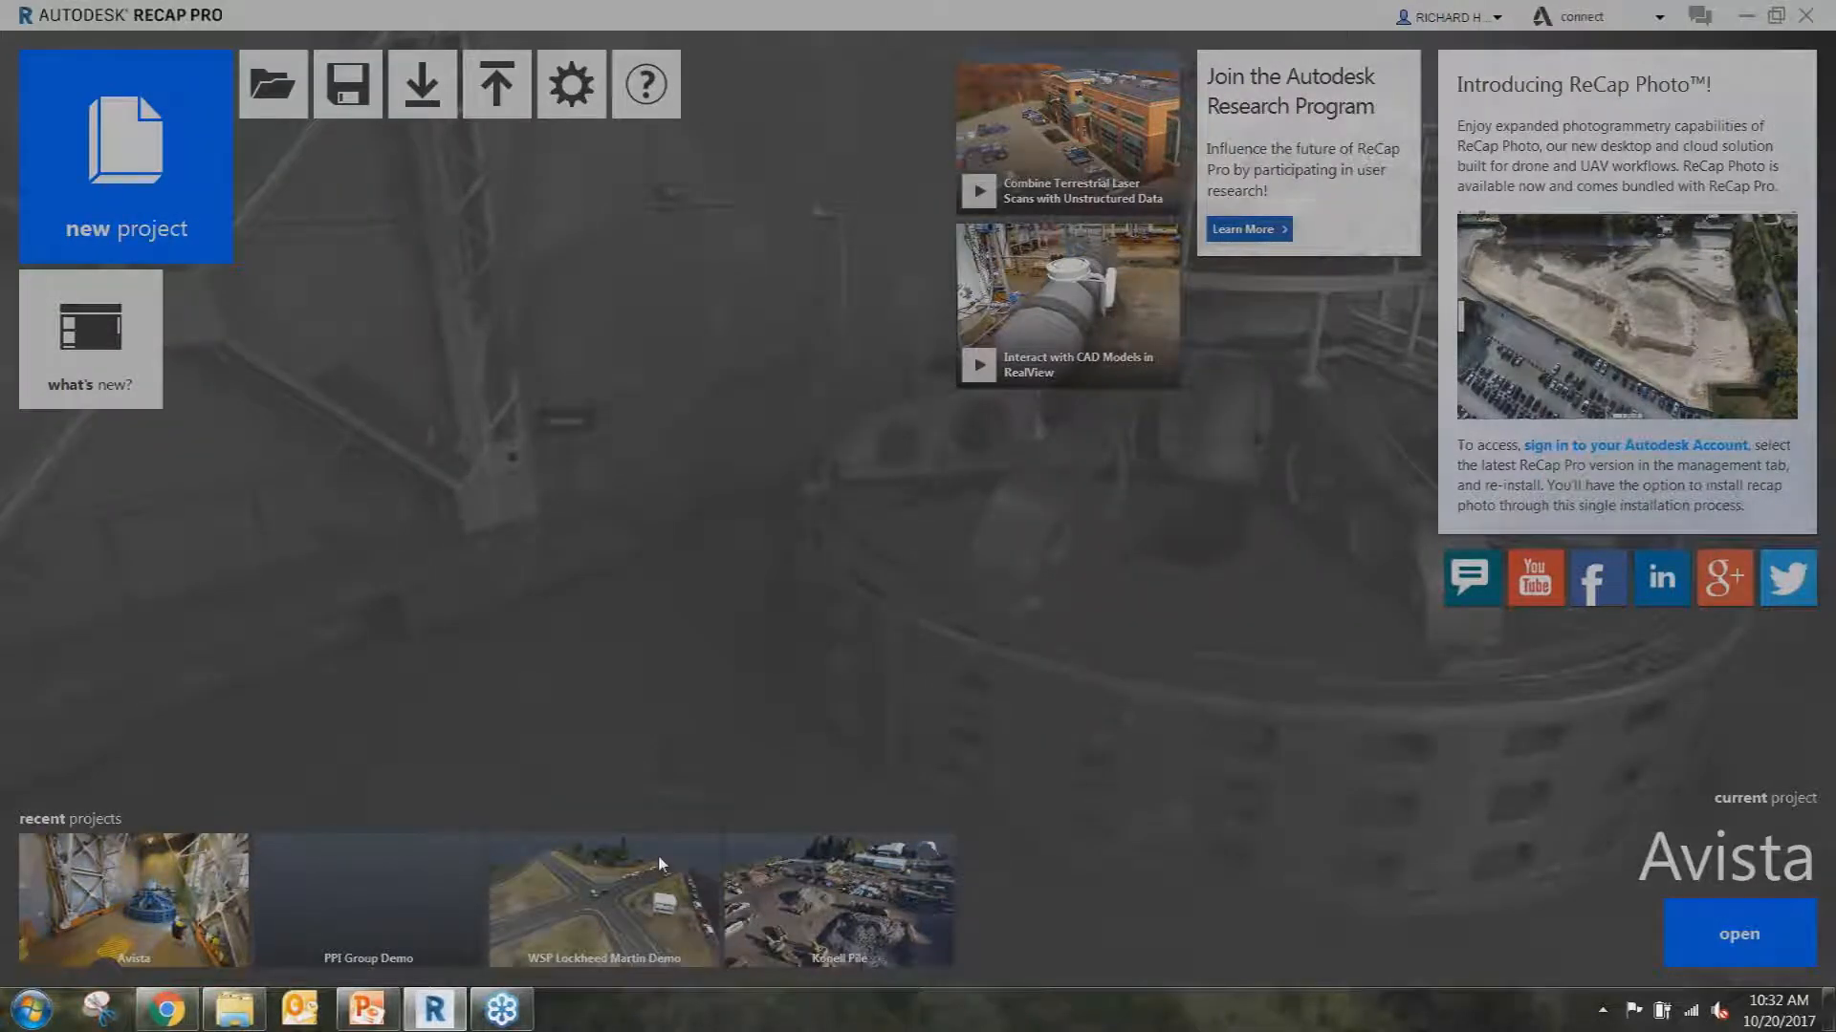
Open the WSP Lockheed Martin Demo project and orbit around the intersection.
{"action": "left_click", "coordinate": [660, 865]}
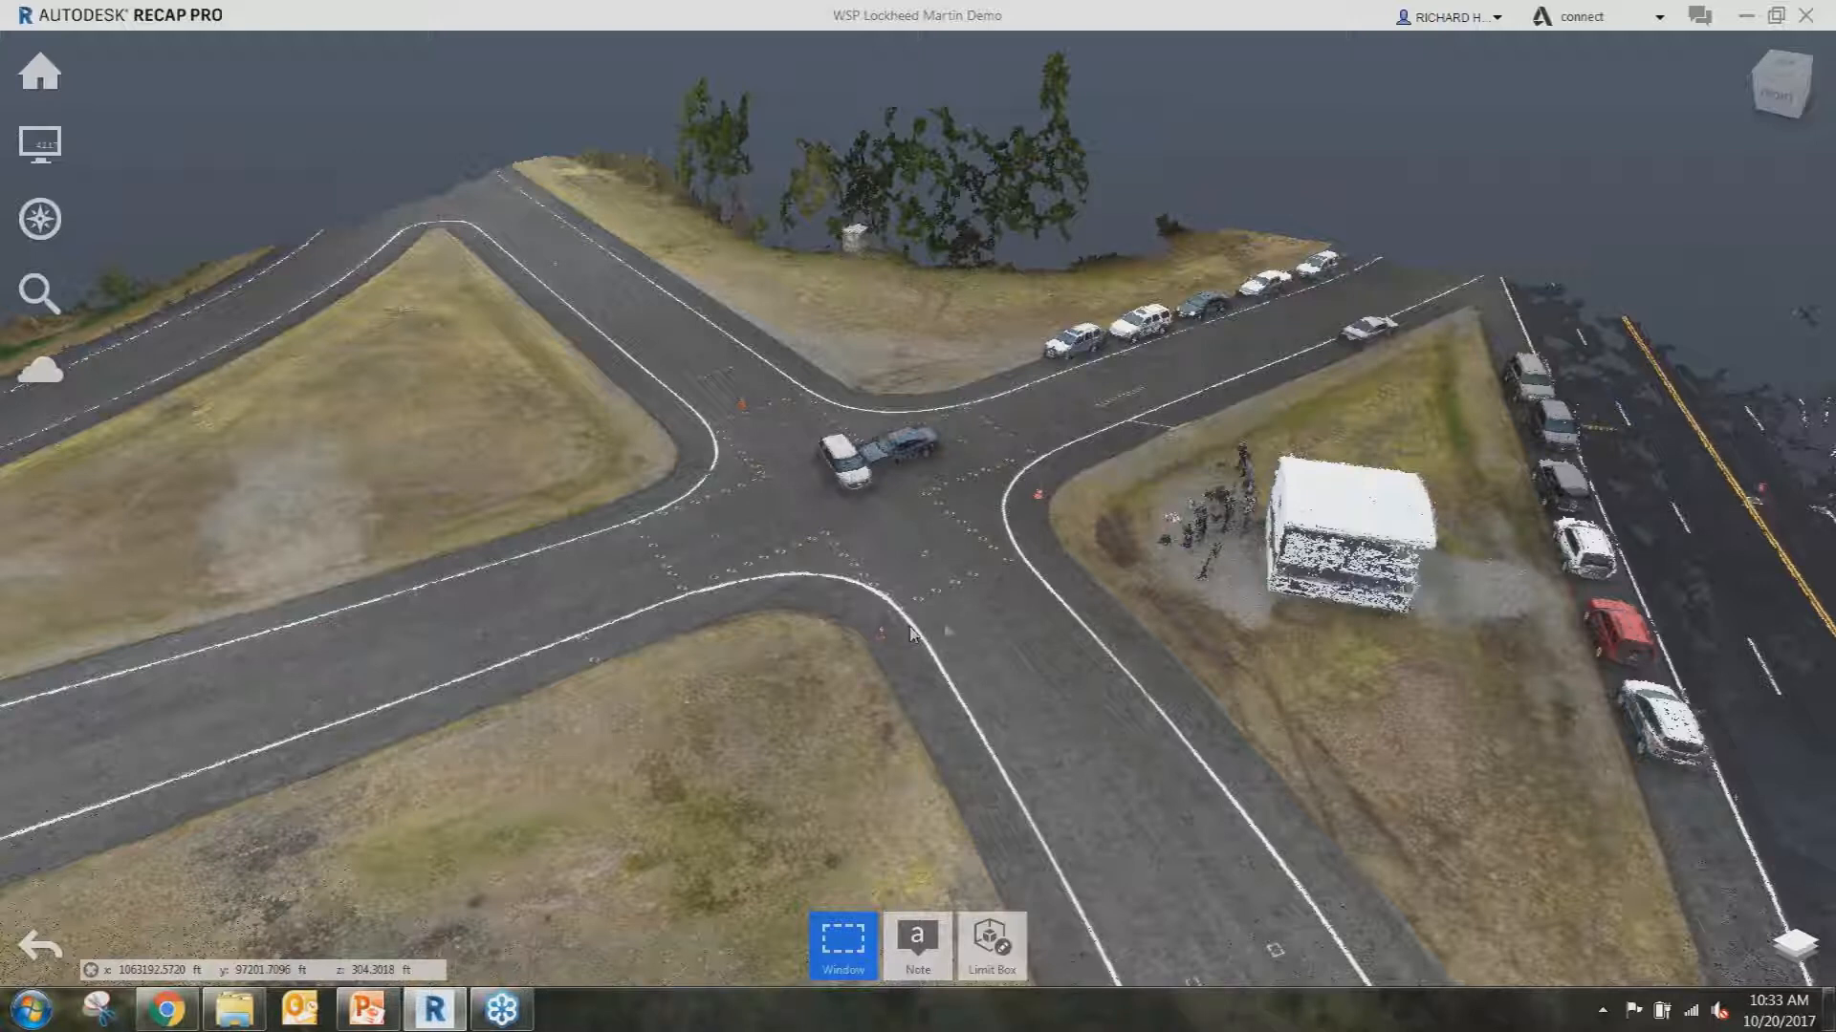
{"action": "left_click_drag", "start_coordinate": [948, 614], "coordinate": [1017, 590]}
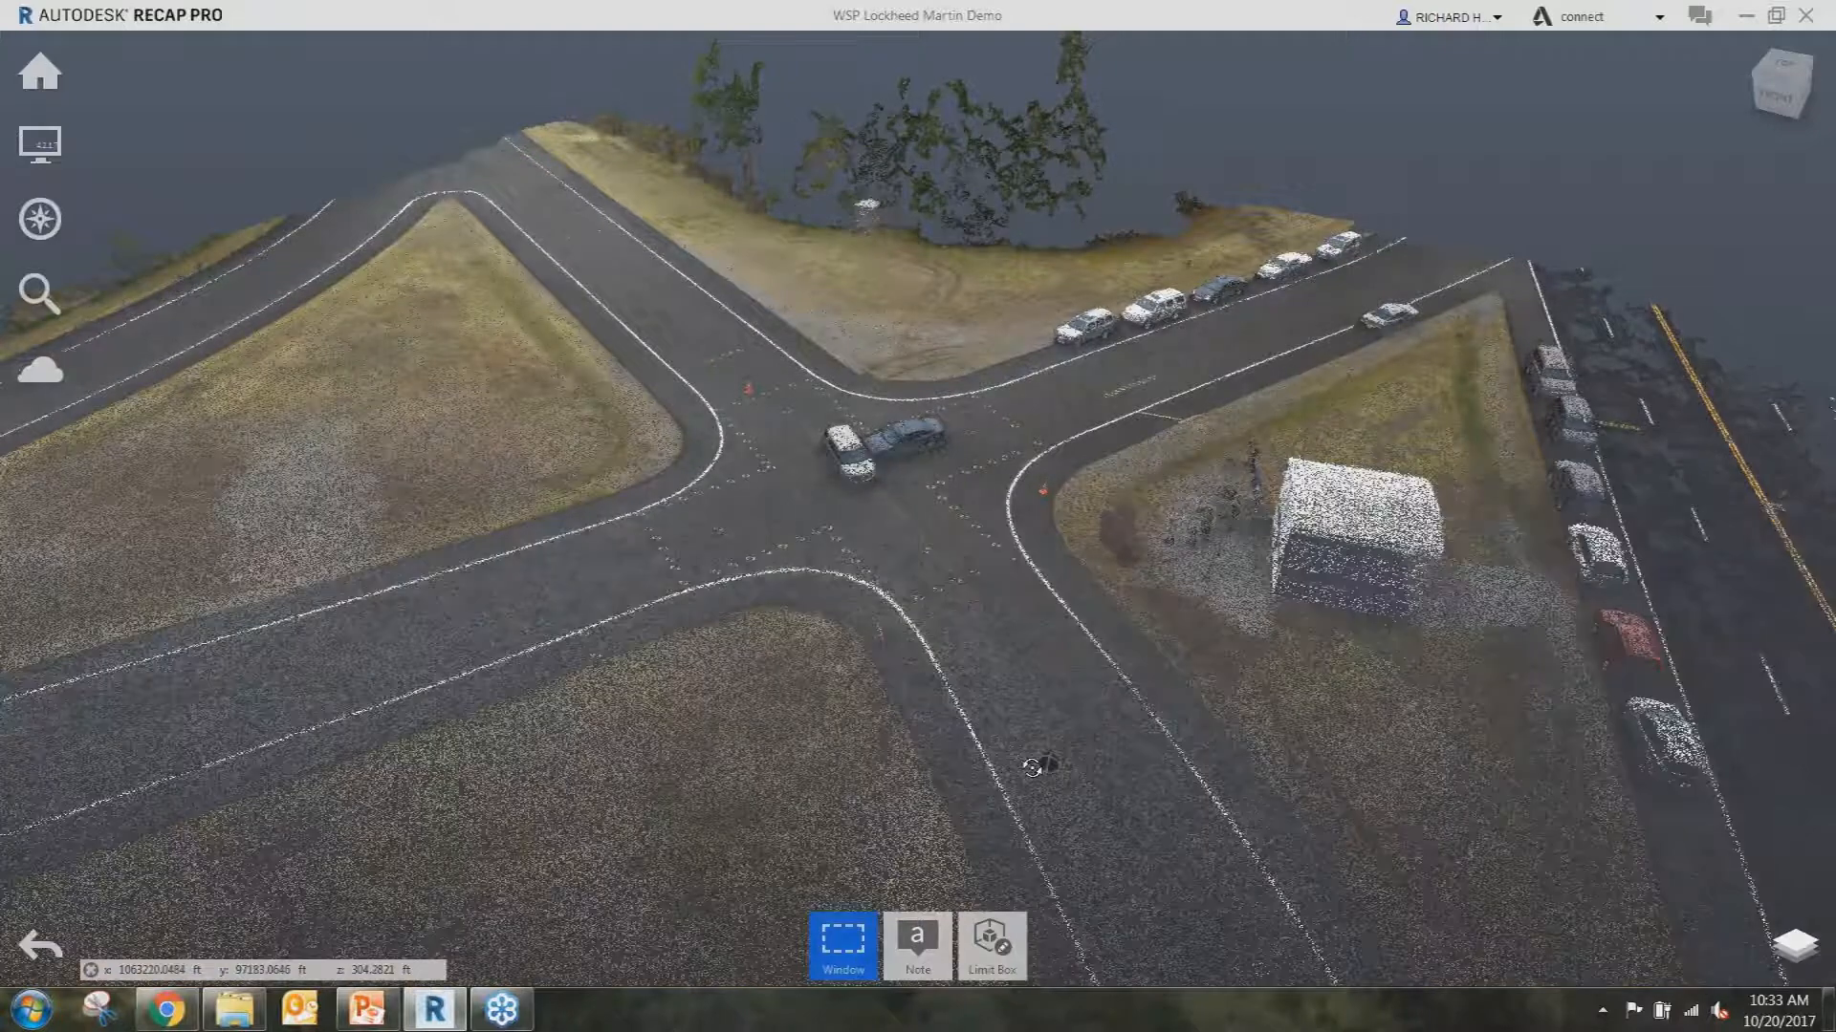
{"action": "left_click_drag", "start_coordinate": [1038, 767], "coordinate": [828, 490]}
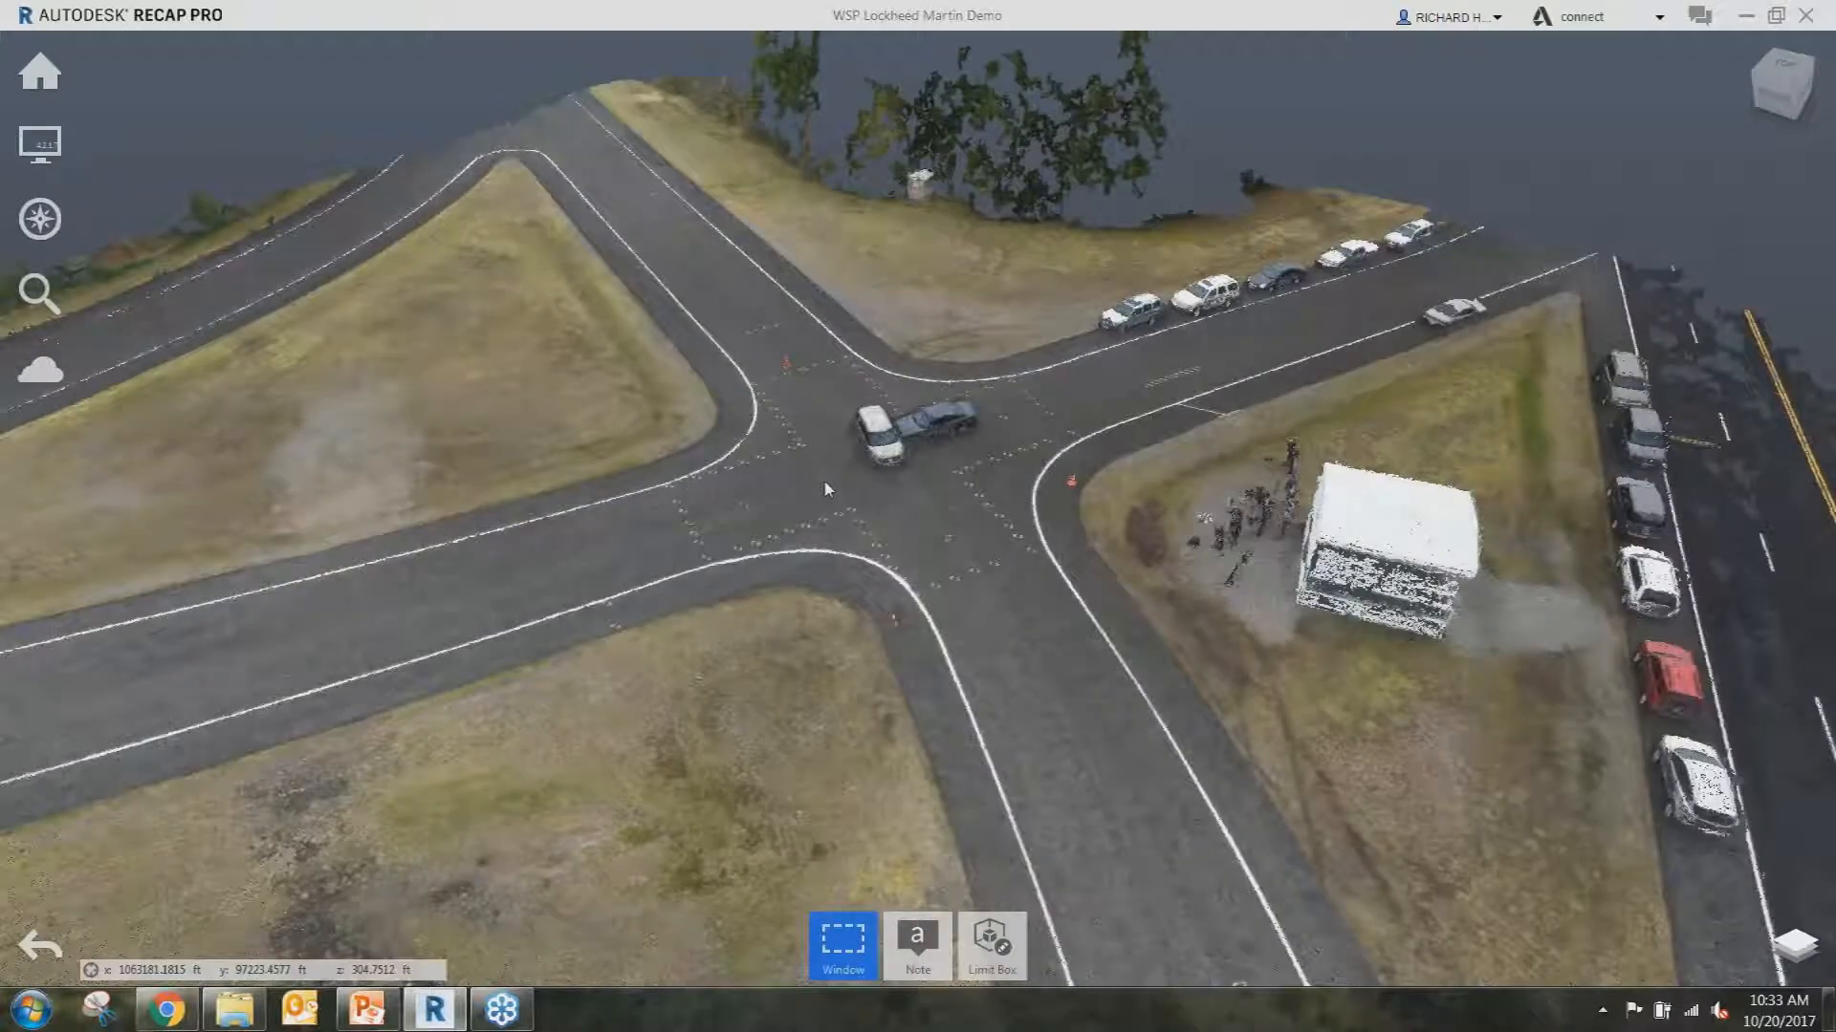
Go back to the home screen and start a new Photo to 3D project.
{"action": "left_click", "coordinate": [39, 72]}
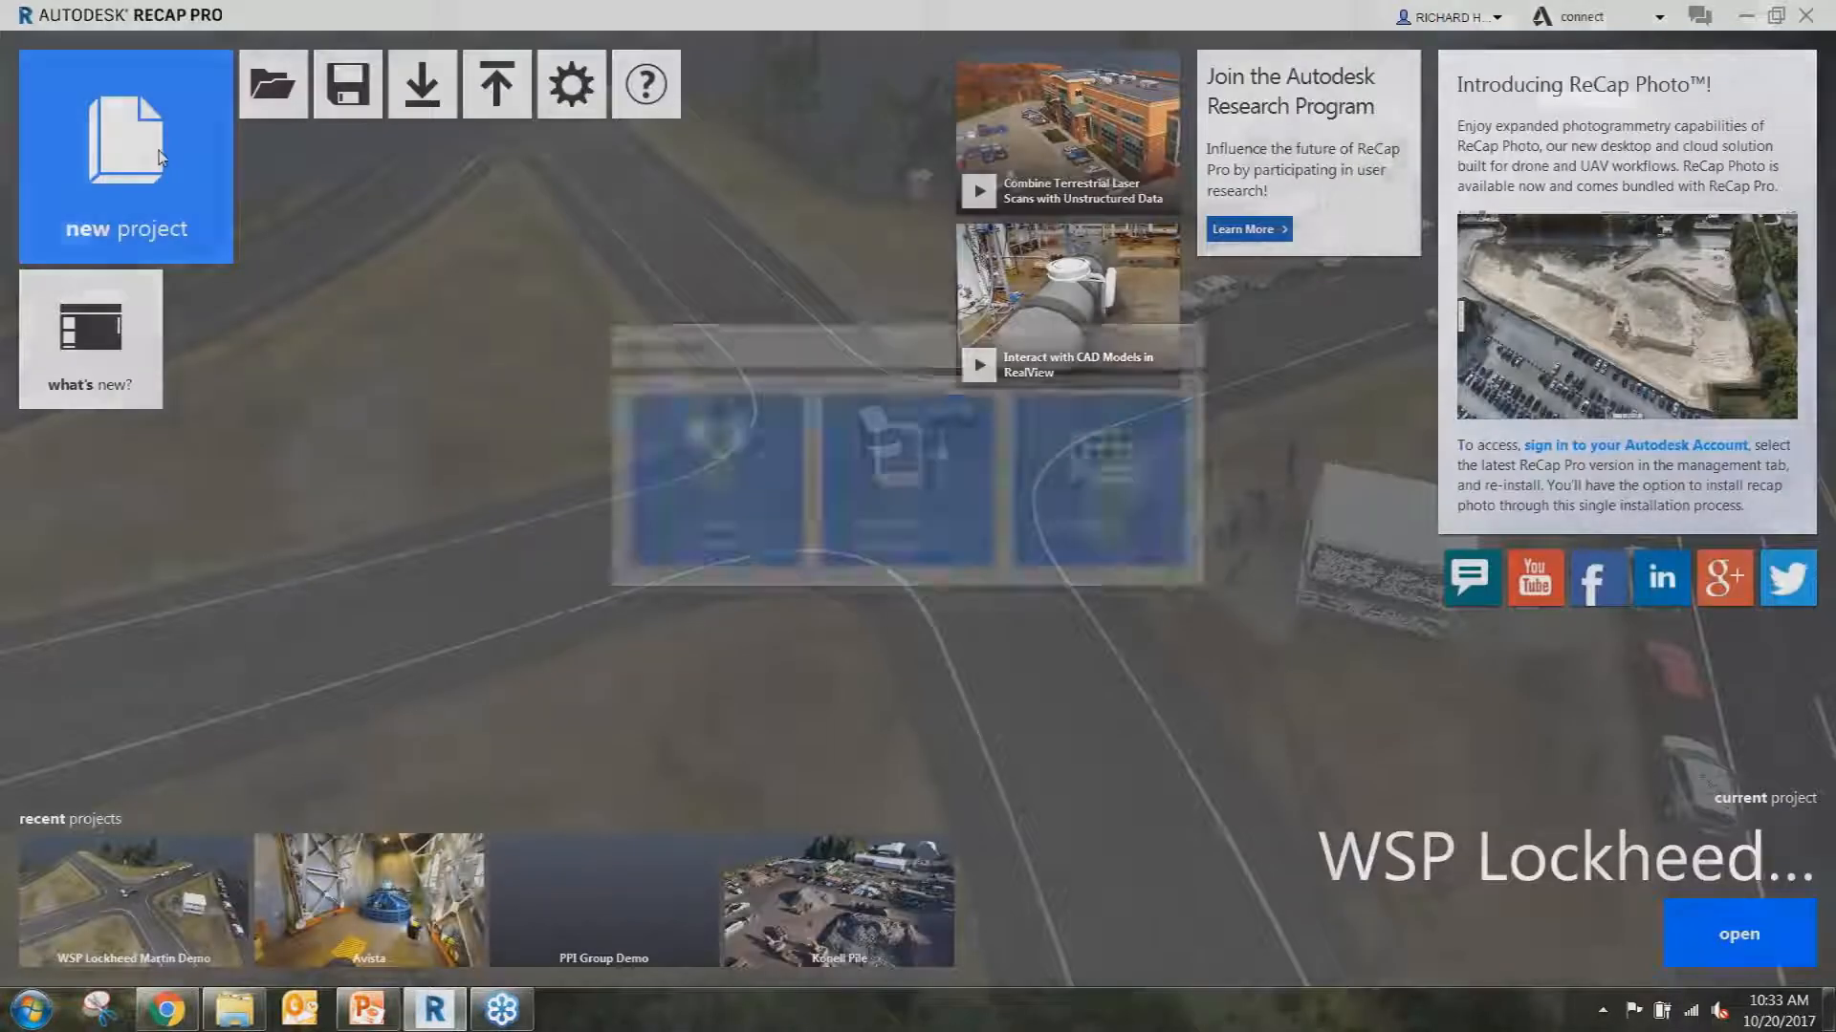
{"action": "left_click", "coordinate": [161, 158]}
{"action": "left_click", "coordinate": [1073, 559]}
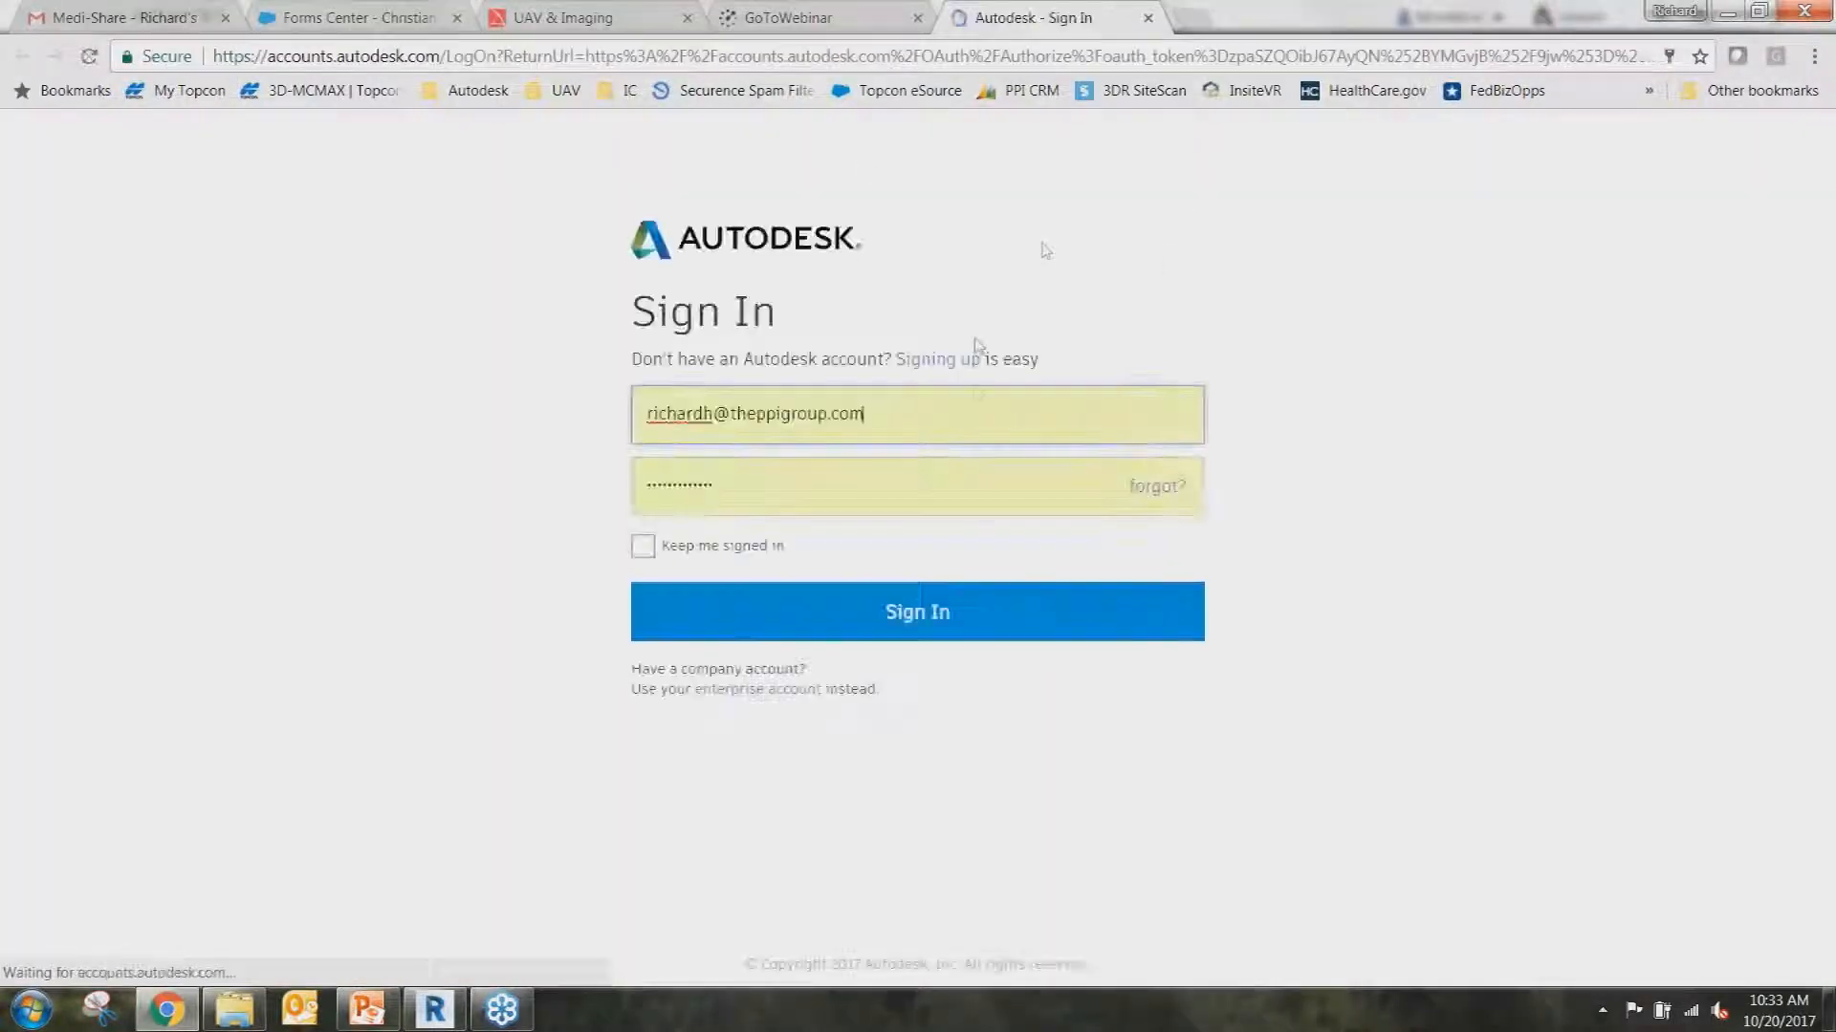
Sign in to the Autodesk account and dismiss the feedback message.
{"action": "left_click", "coordinate": [909, 629]}
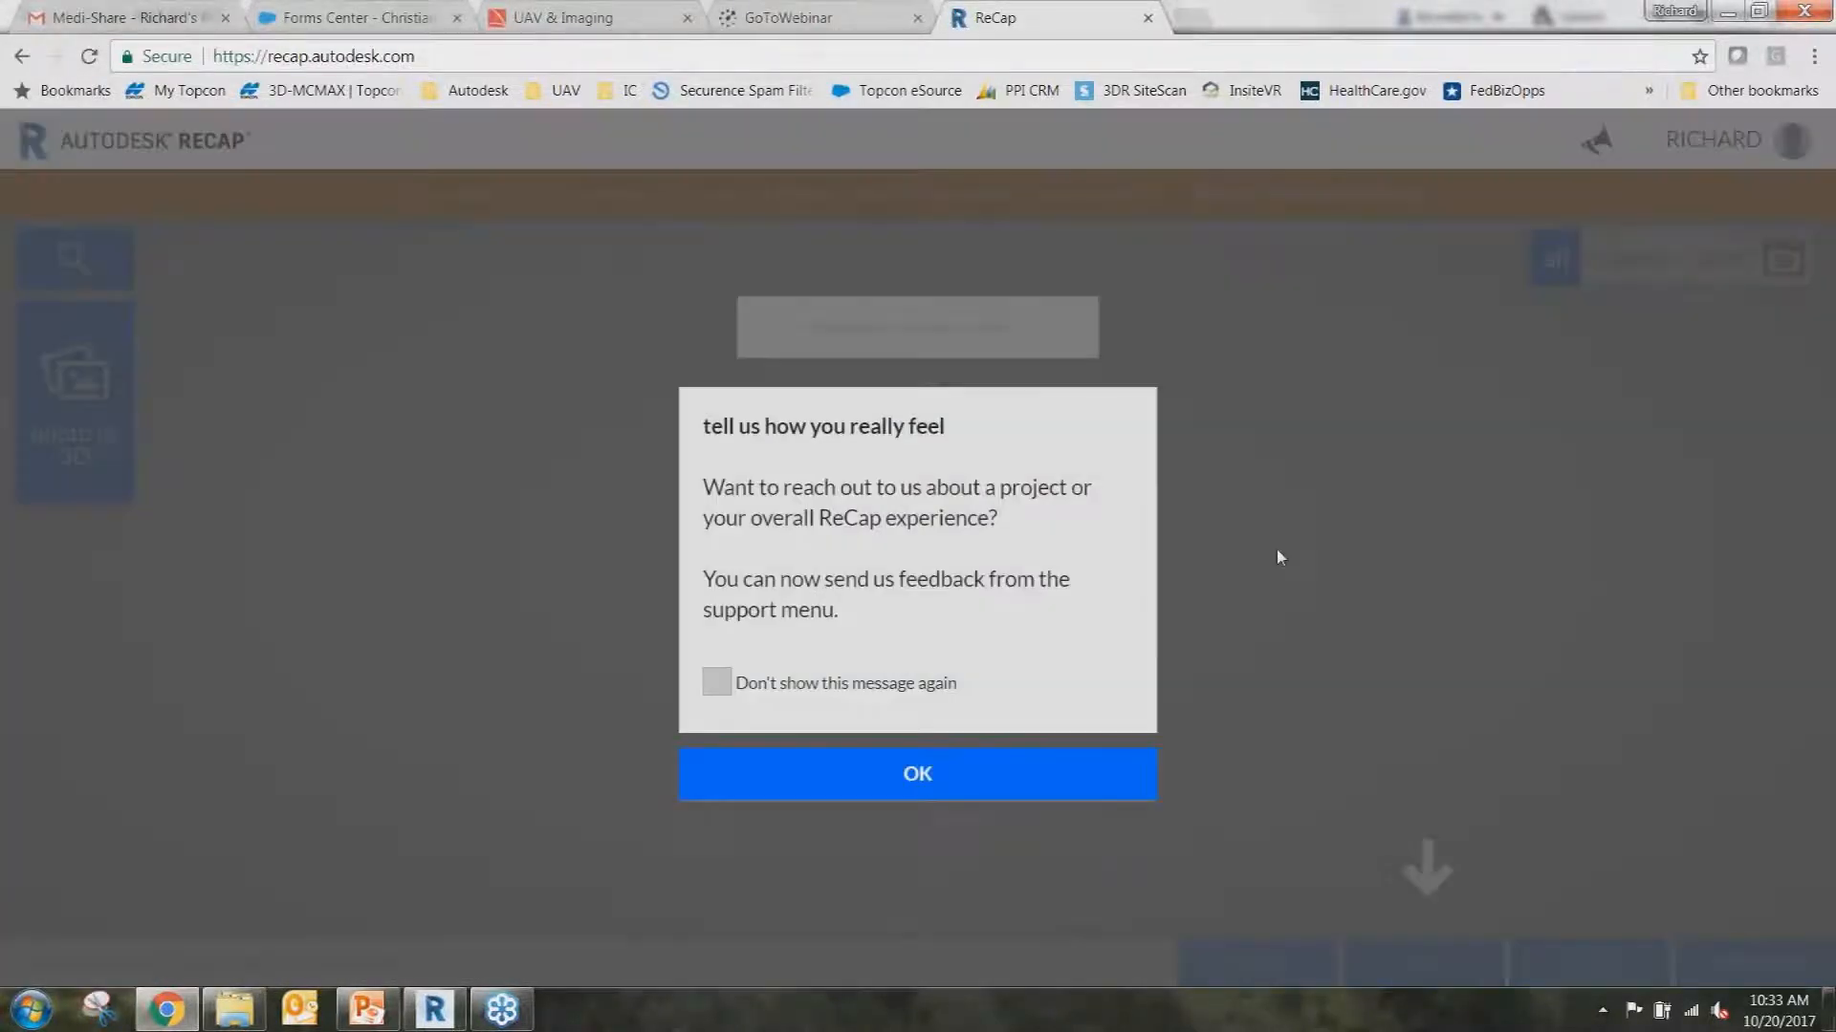
{"action": "left_click", "coordinate": [994, 770]}
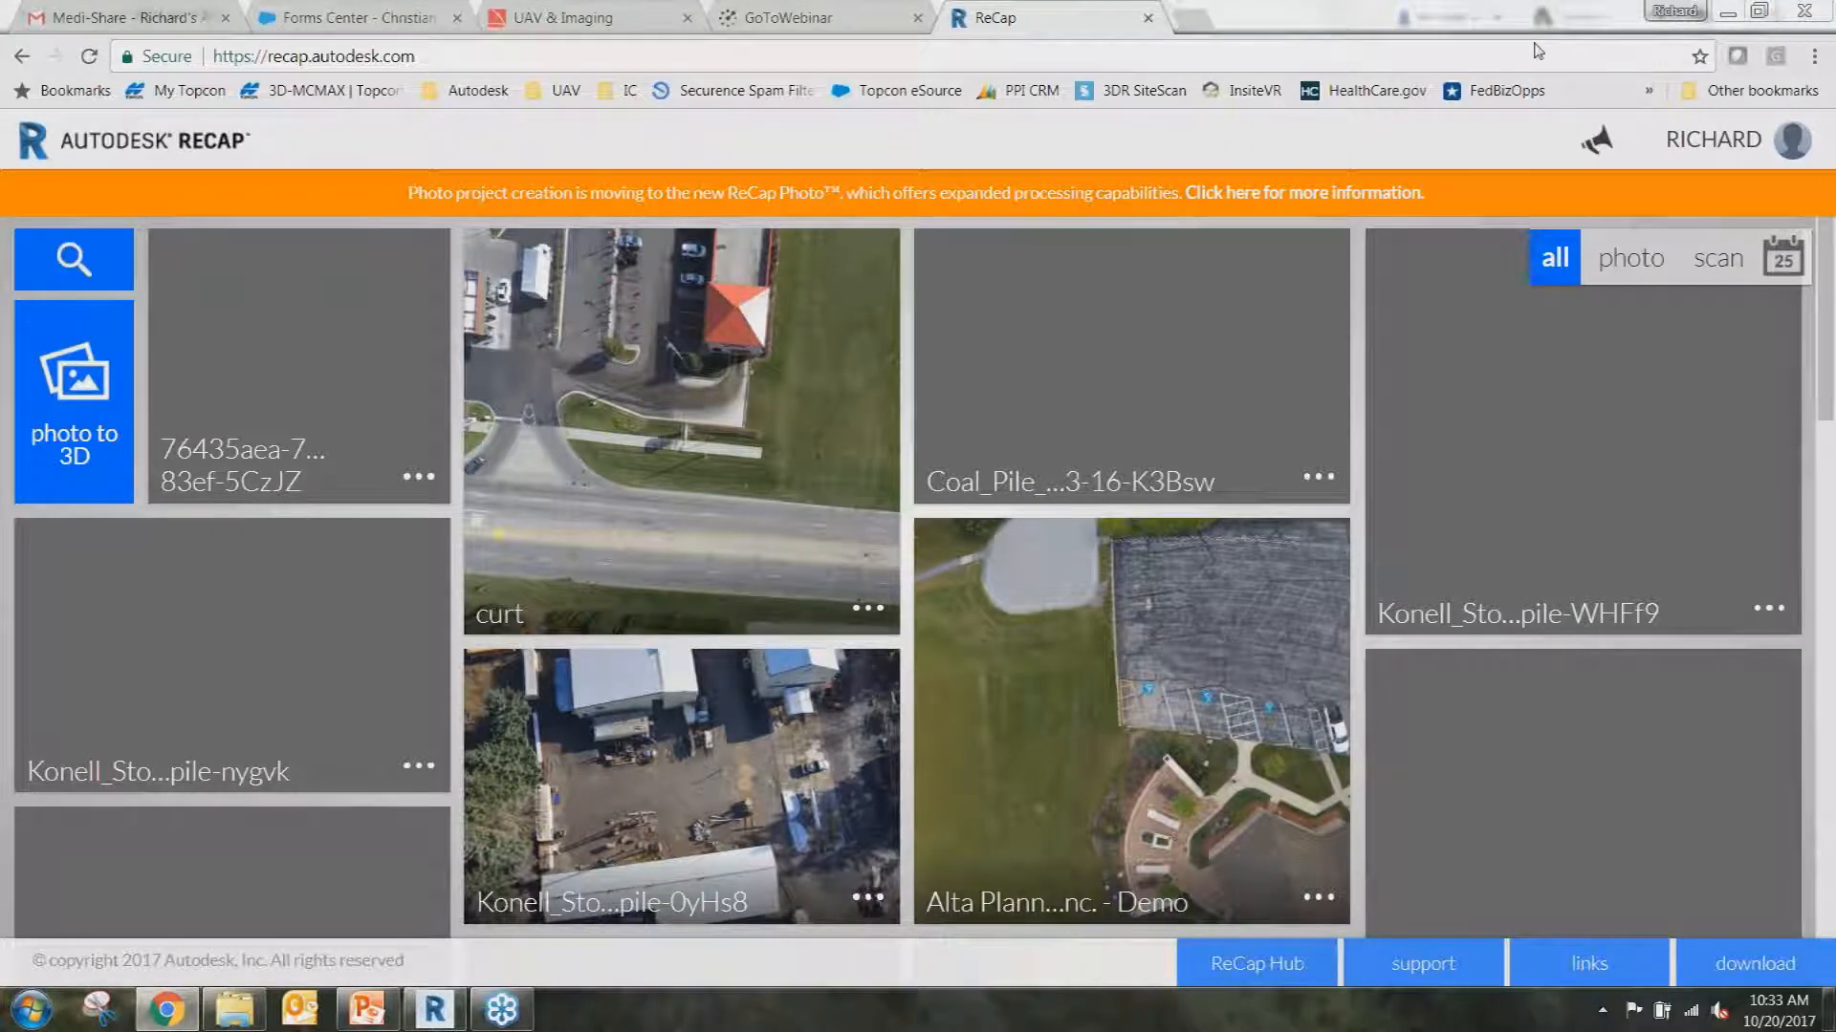
{"action": "scroll", "coordinate": [876, 543], "scroll_direction": "down", "scroll_amount": 5}
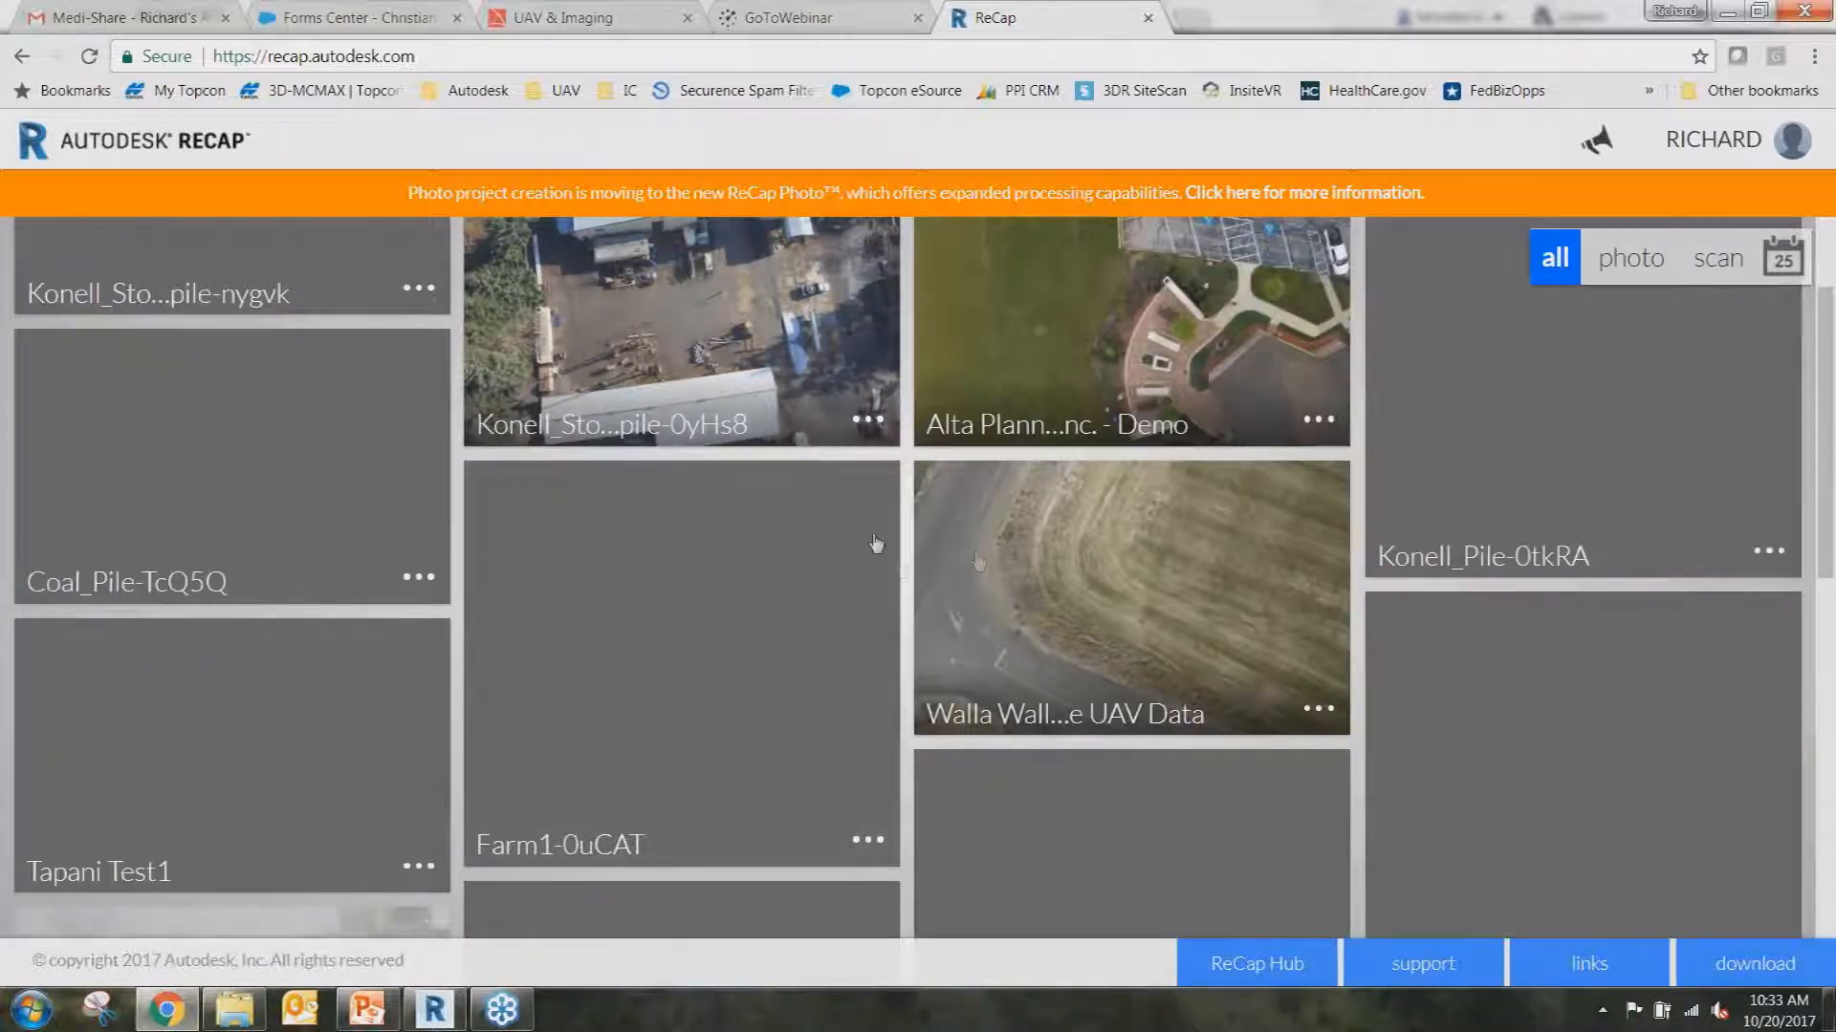
{"action": "scroll", "coordinate": [875, 543], "scroll_direction": "up", "scroll_amount": 5}
Look over a demo photo project, return to the dashboard and open the ReCap Photo introduction.
{"action": "left_click", "coordinate": [876, 543]}
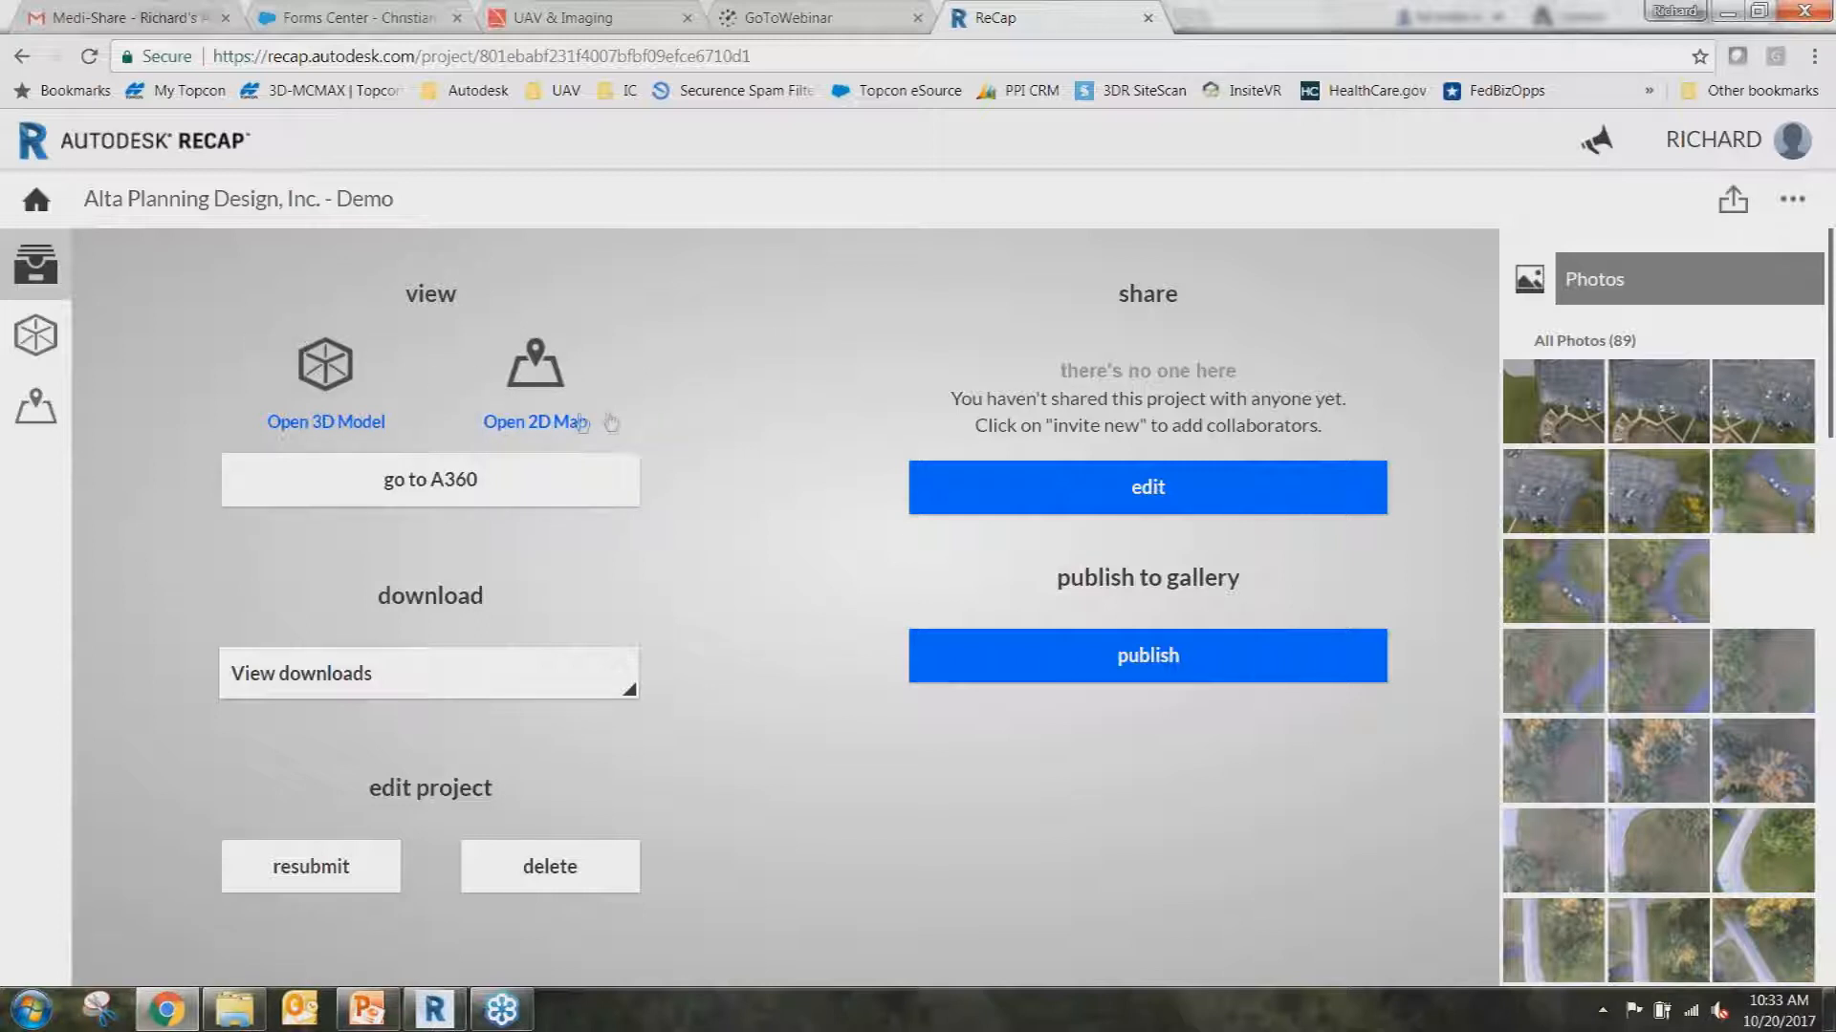
{"action": "left_click", "coordinate": [9, 216]}
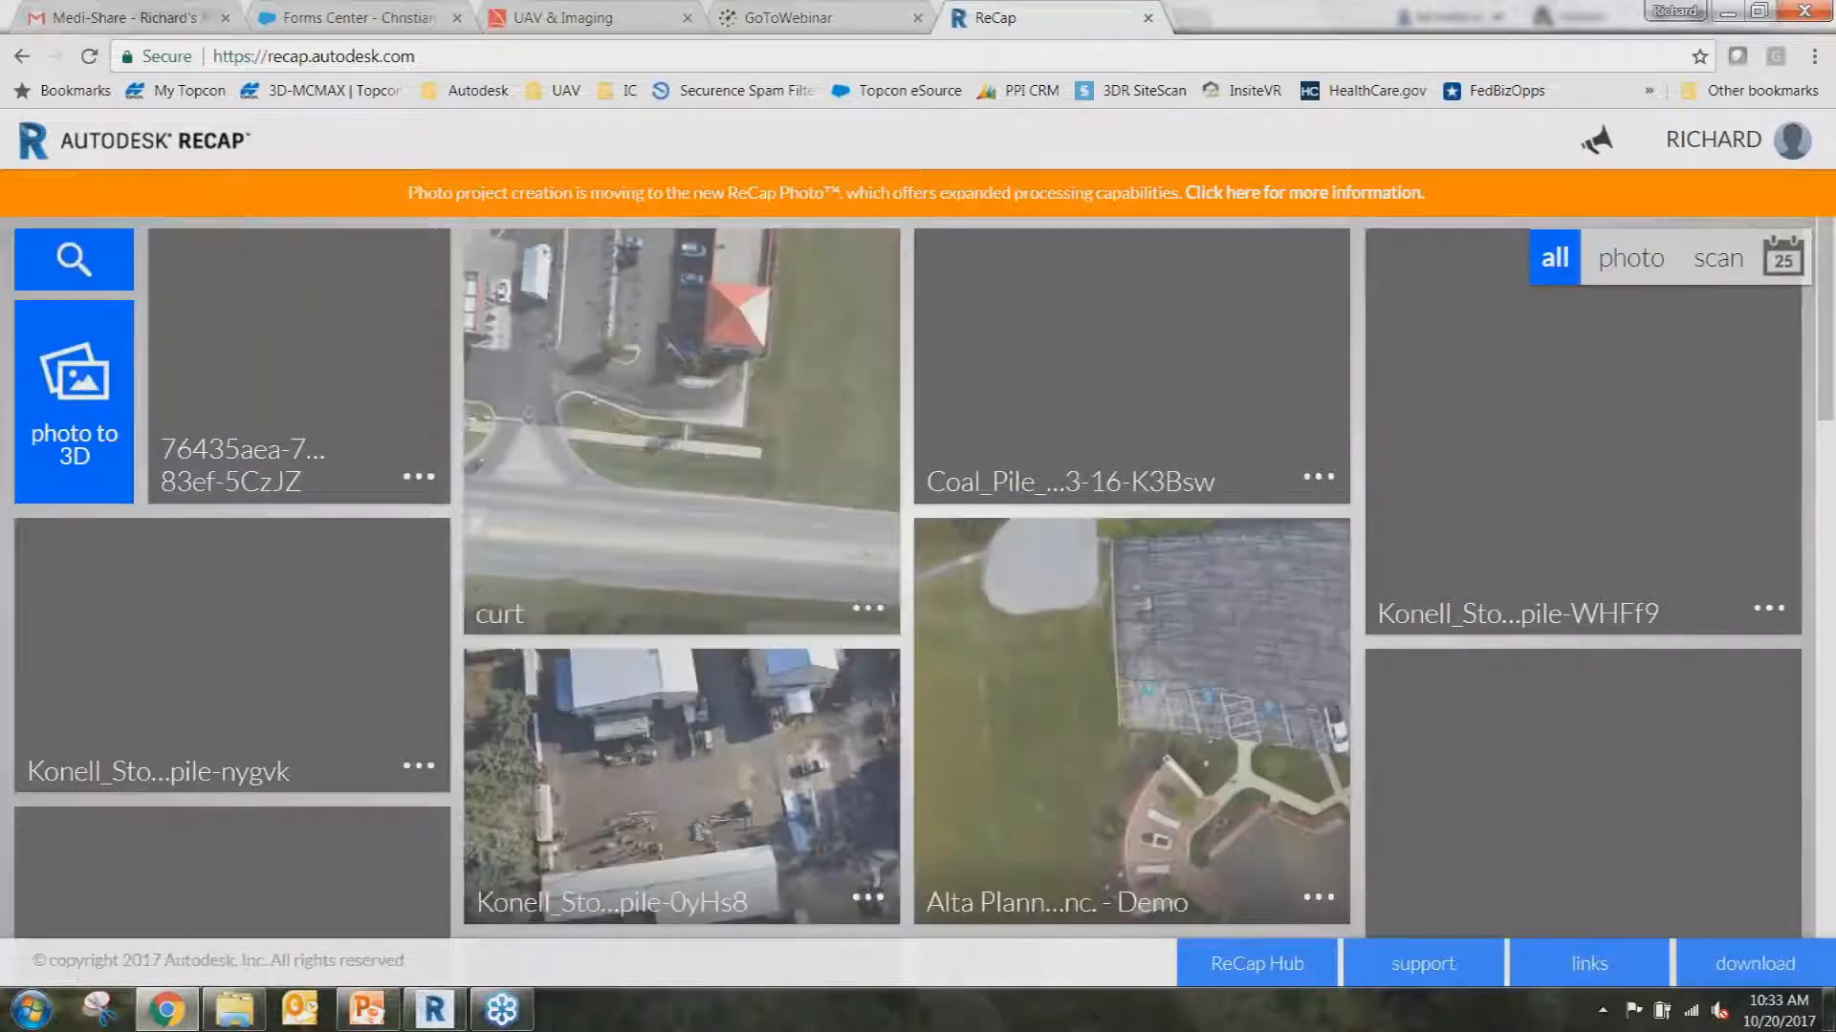
{"action": "left_click", "coordinate": [85, 368]}
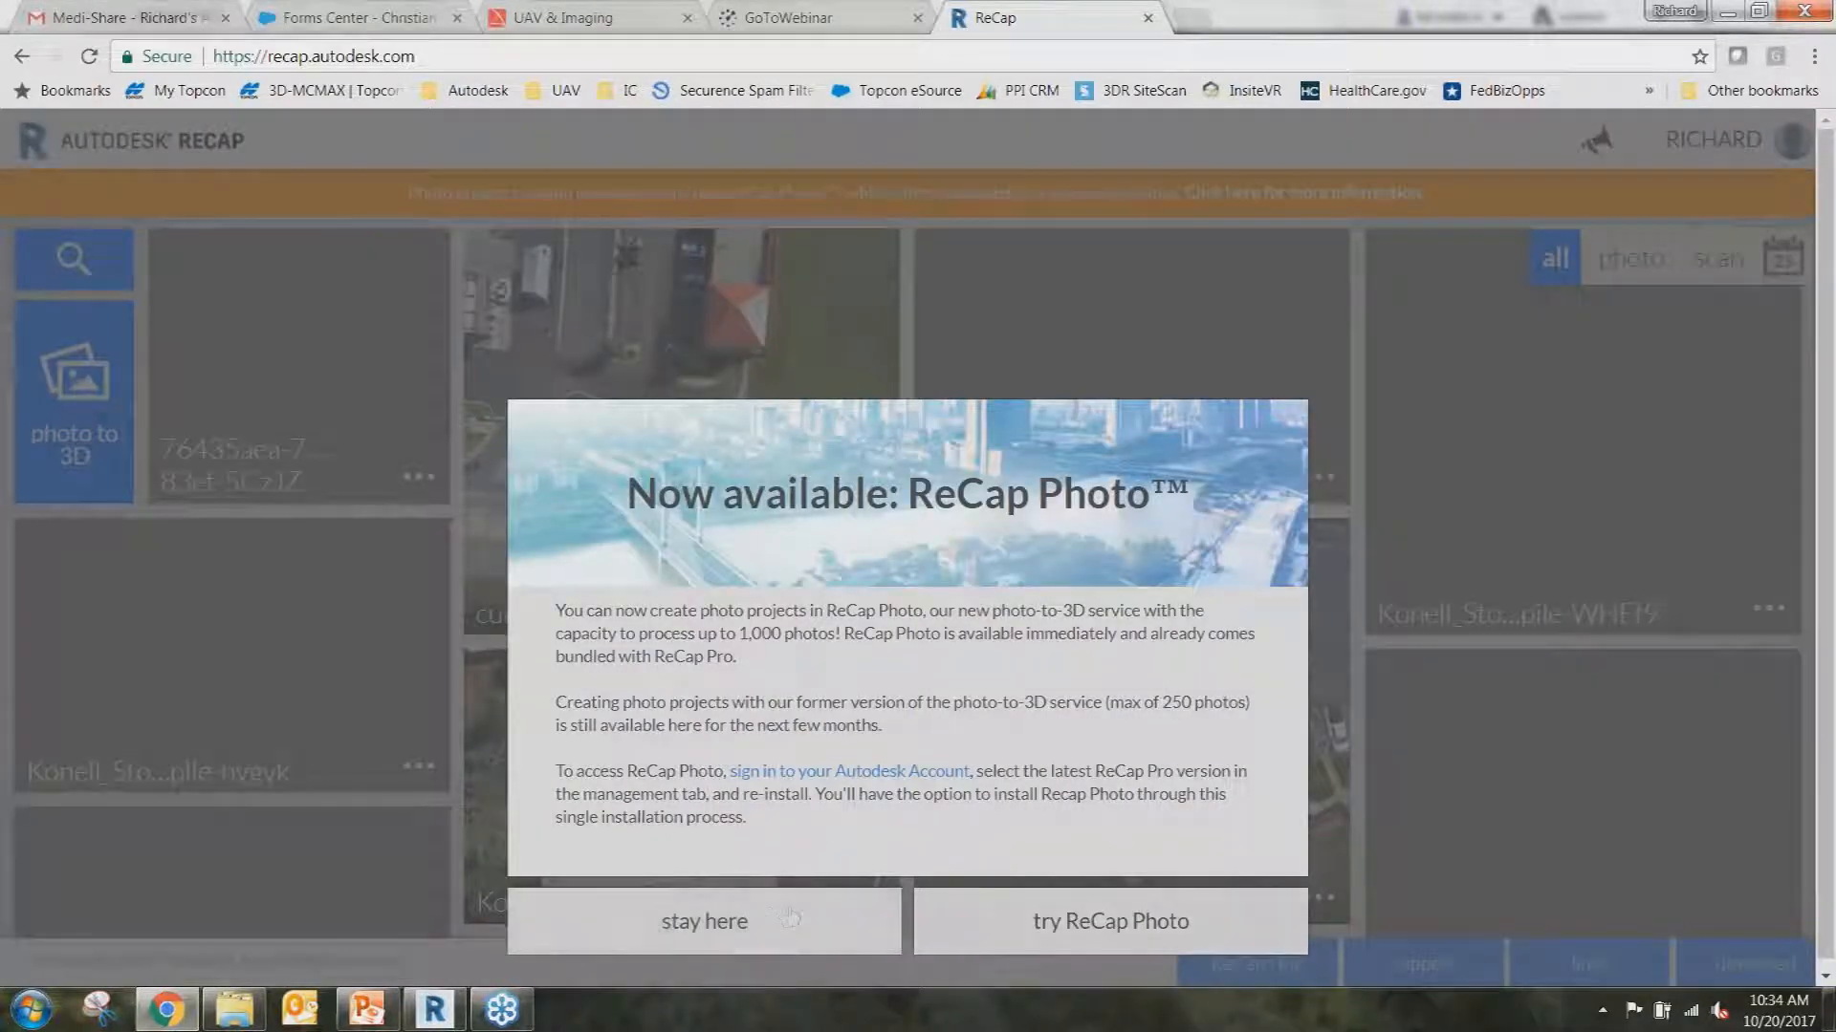
{"action": "left_click", "coordinate": [960, 925]}
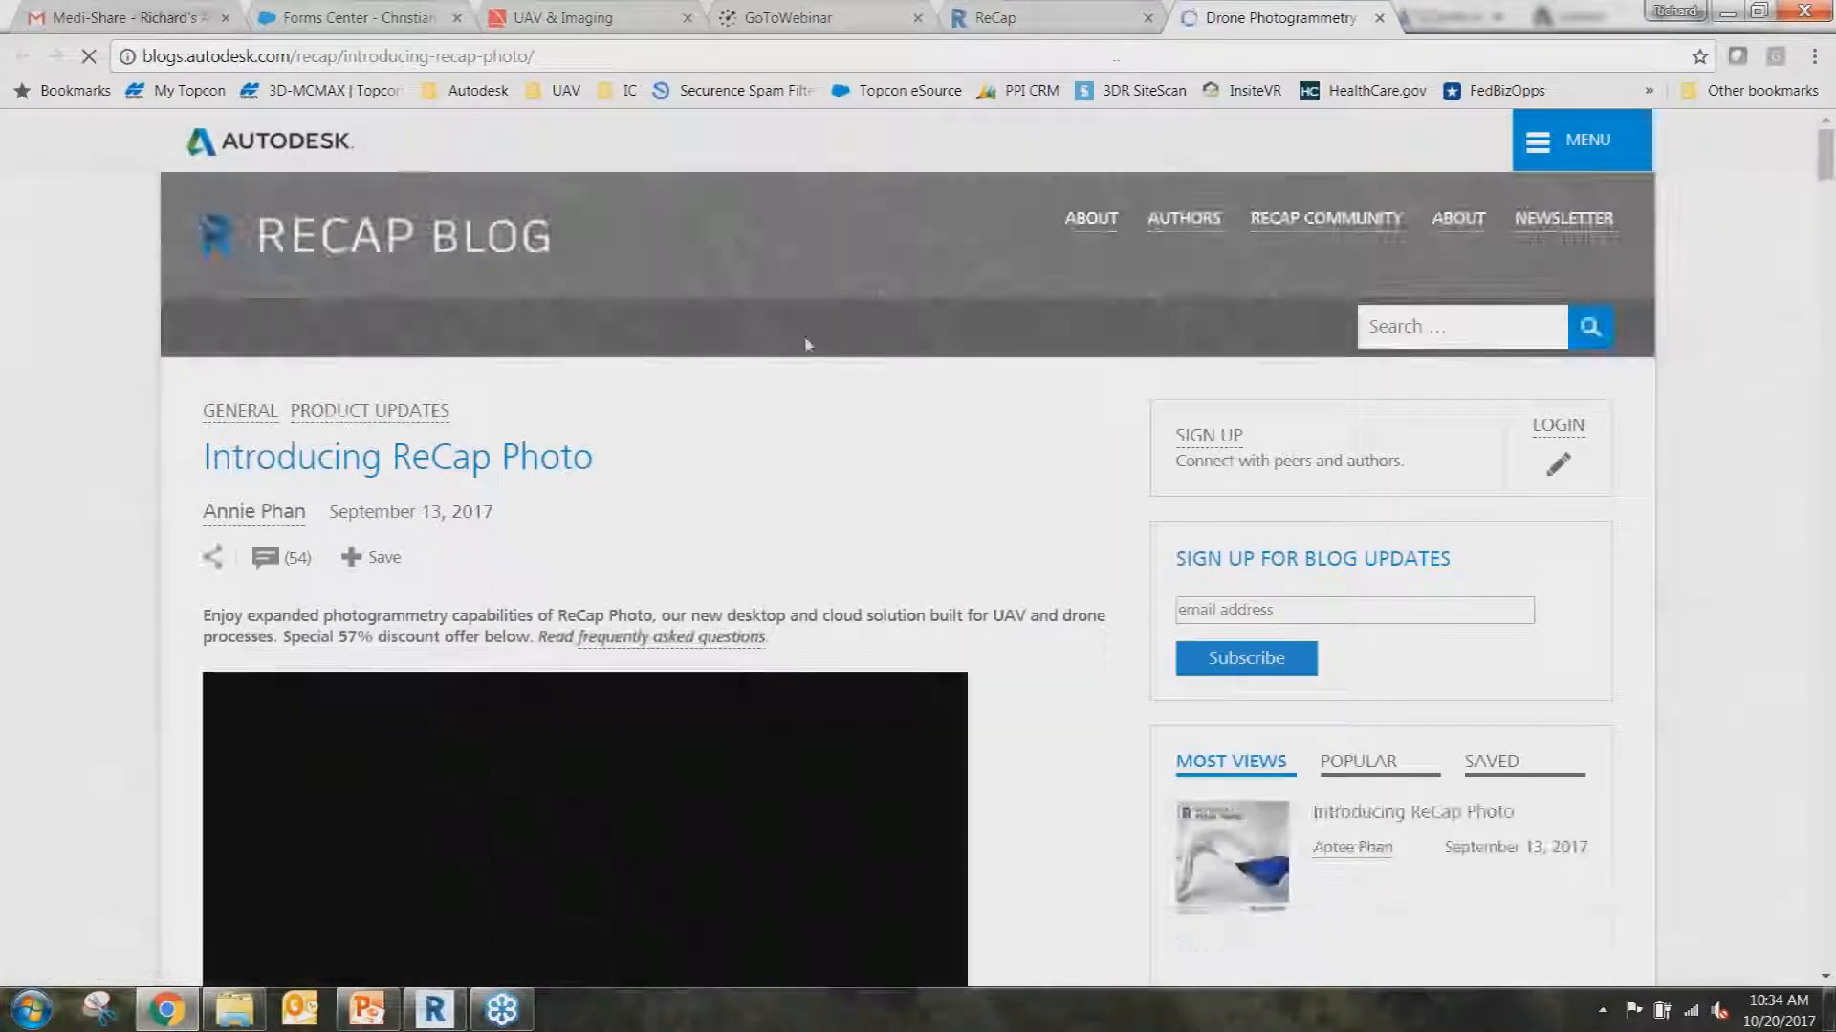
Close the Introducing ReCap Photo blog tab to get back to the ReCap dashboard.
{"action": "left_click", "coordinate": [1378, 17]}
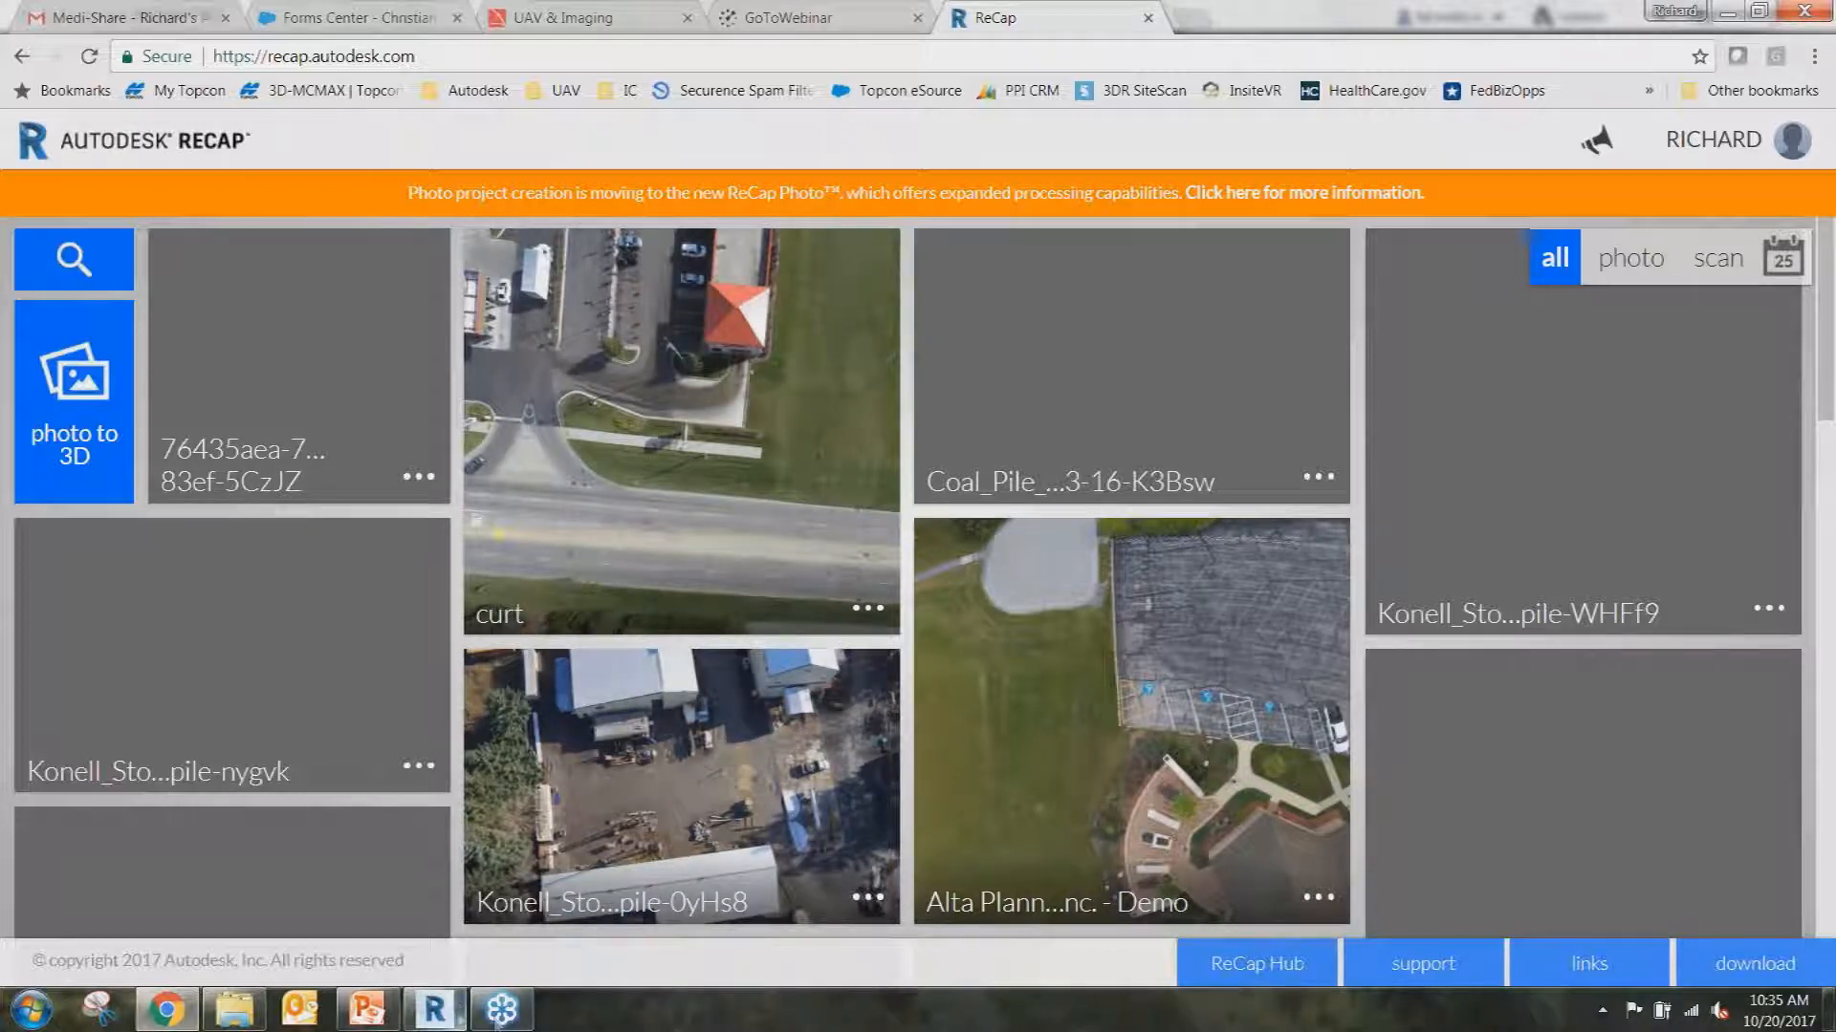
Bring ReCap Pro forward and orbit to an oblique view of the Lockheed intersection.
{"action": "mouse_move", "coordinate": [439, 1019]}
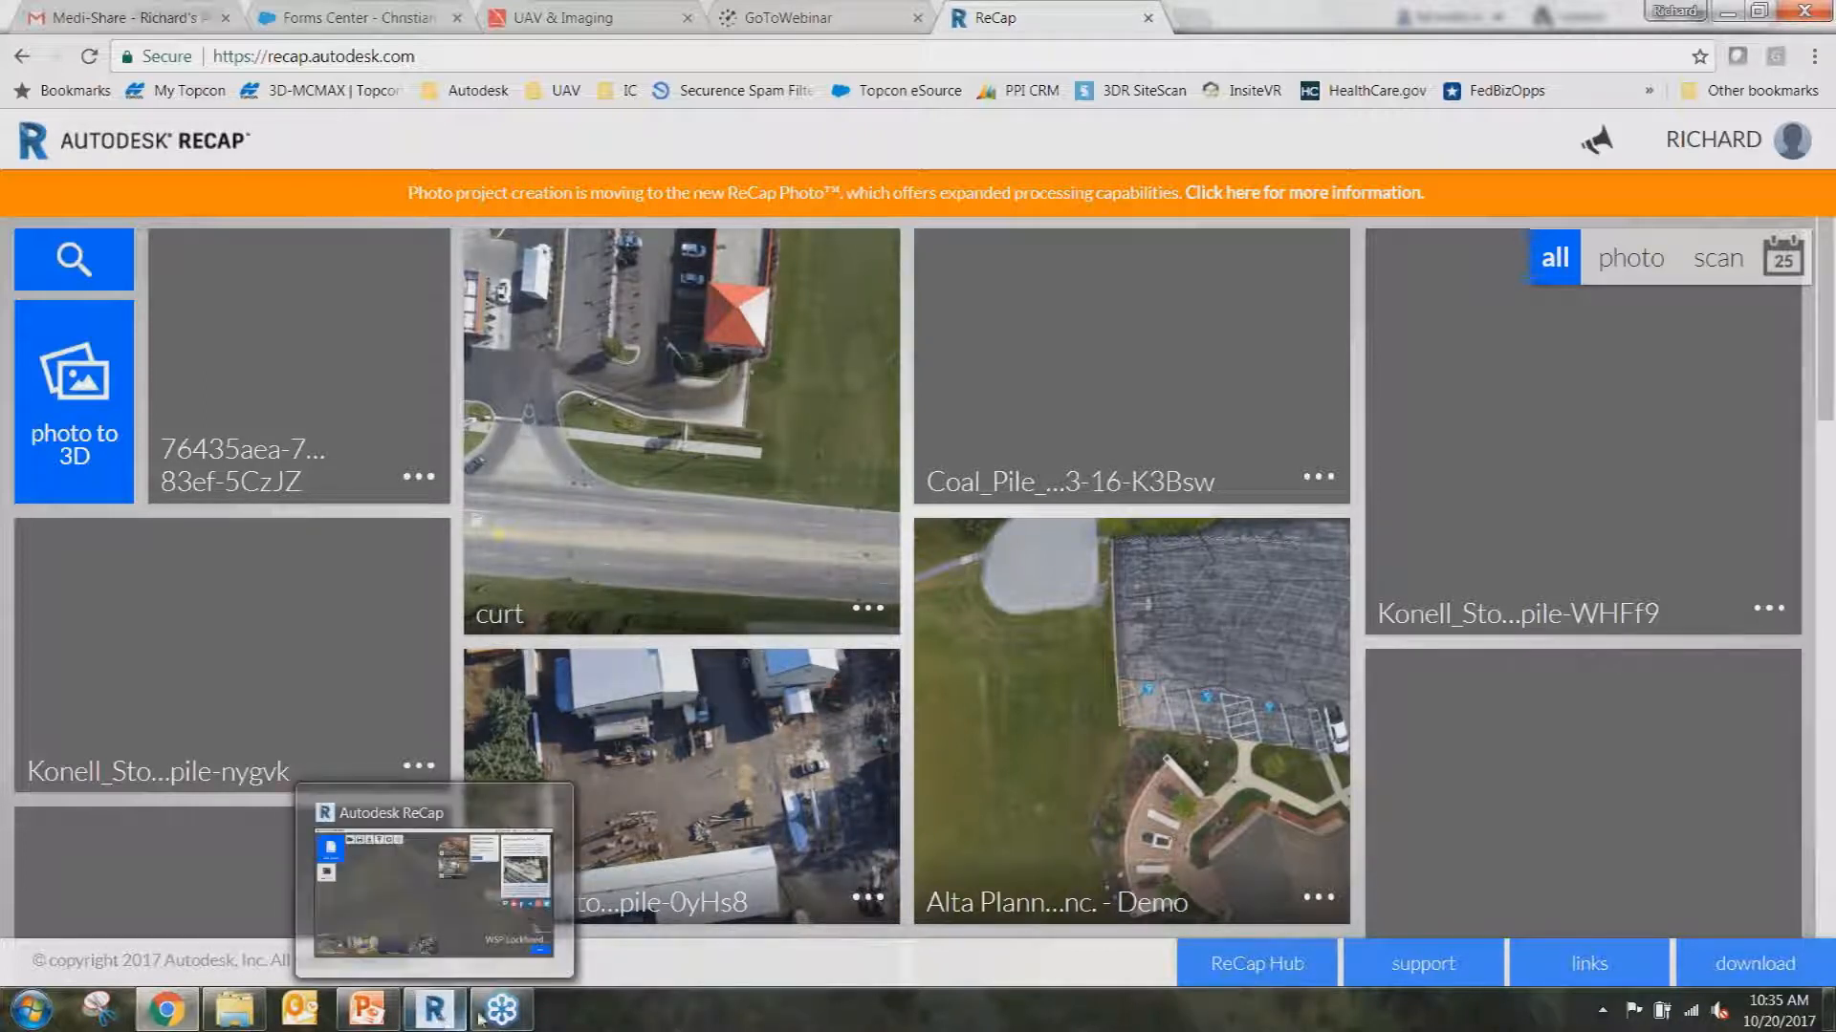
{"action": "left_click", "coordinate": [450, 1017]}
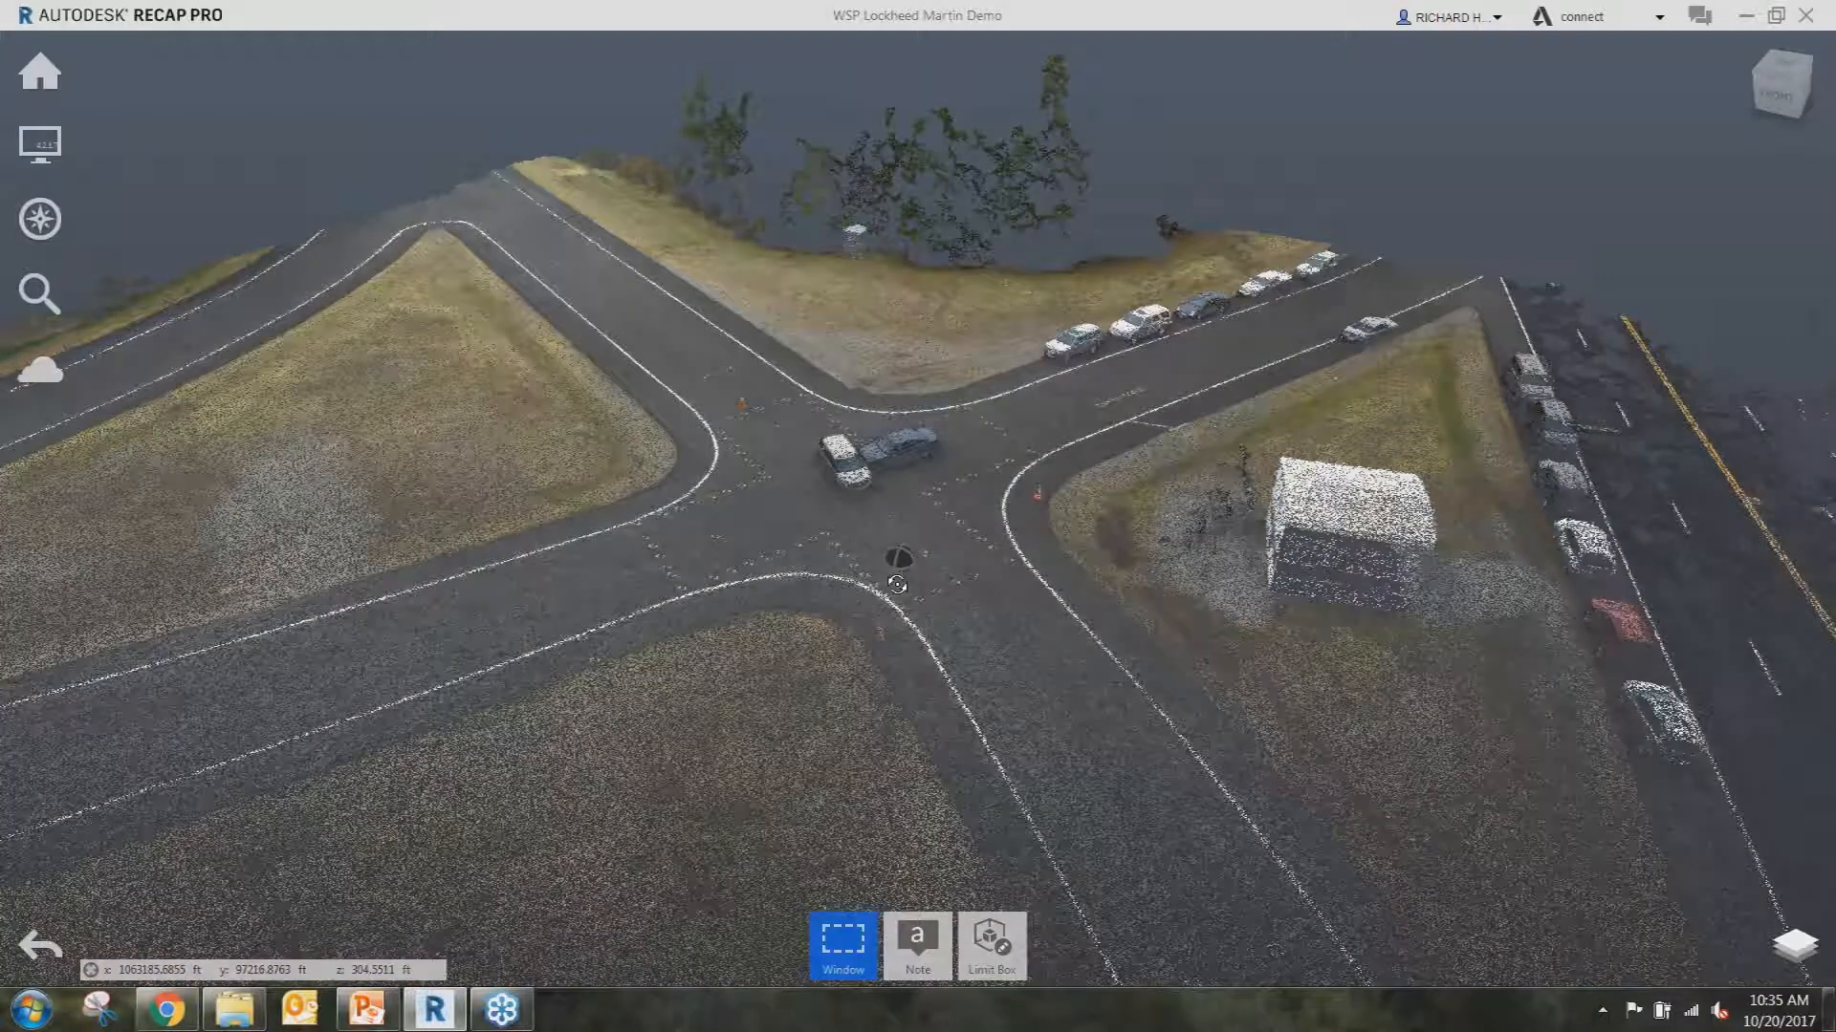
{"action": "middle_click_drag", "start_coordinate": [897, 584], "coordinate": [895, 669], "text": "shift"}
{"action": "mouse_move", "coordinate": [847, 941]}
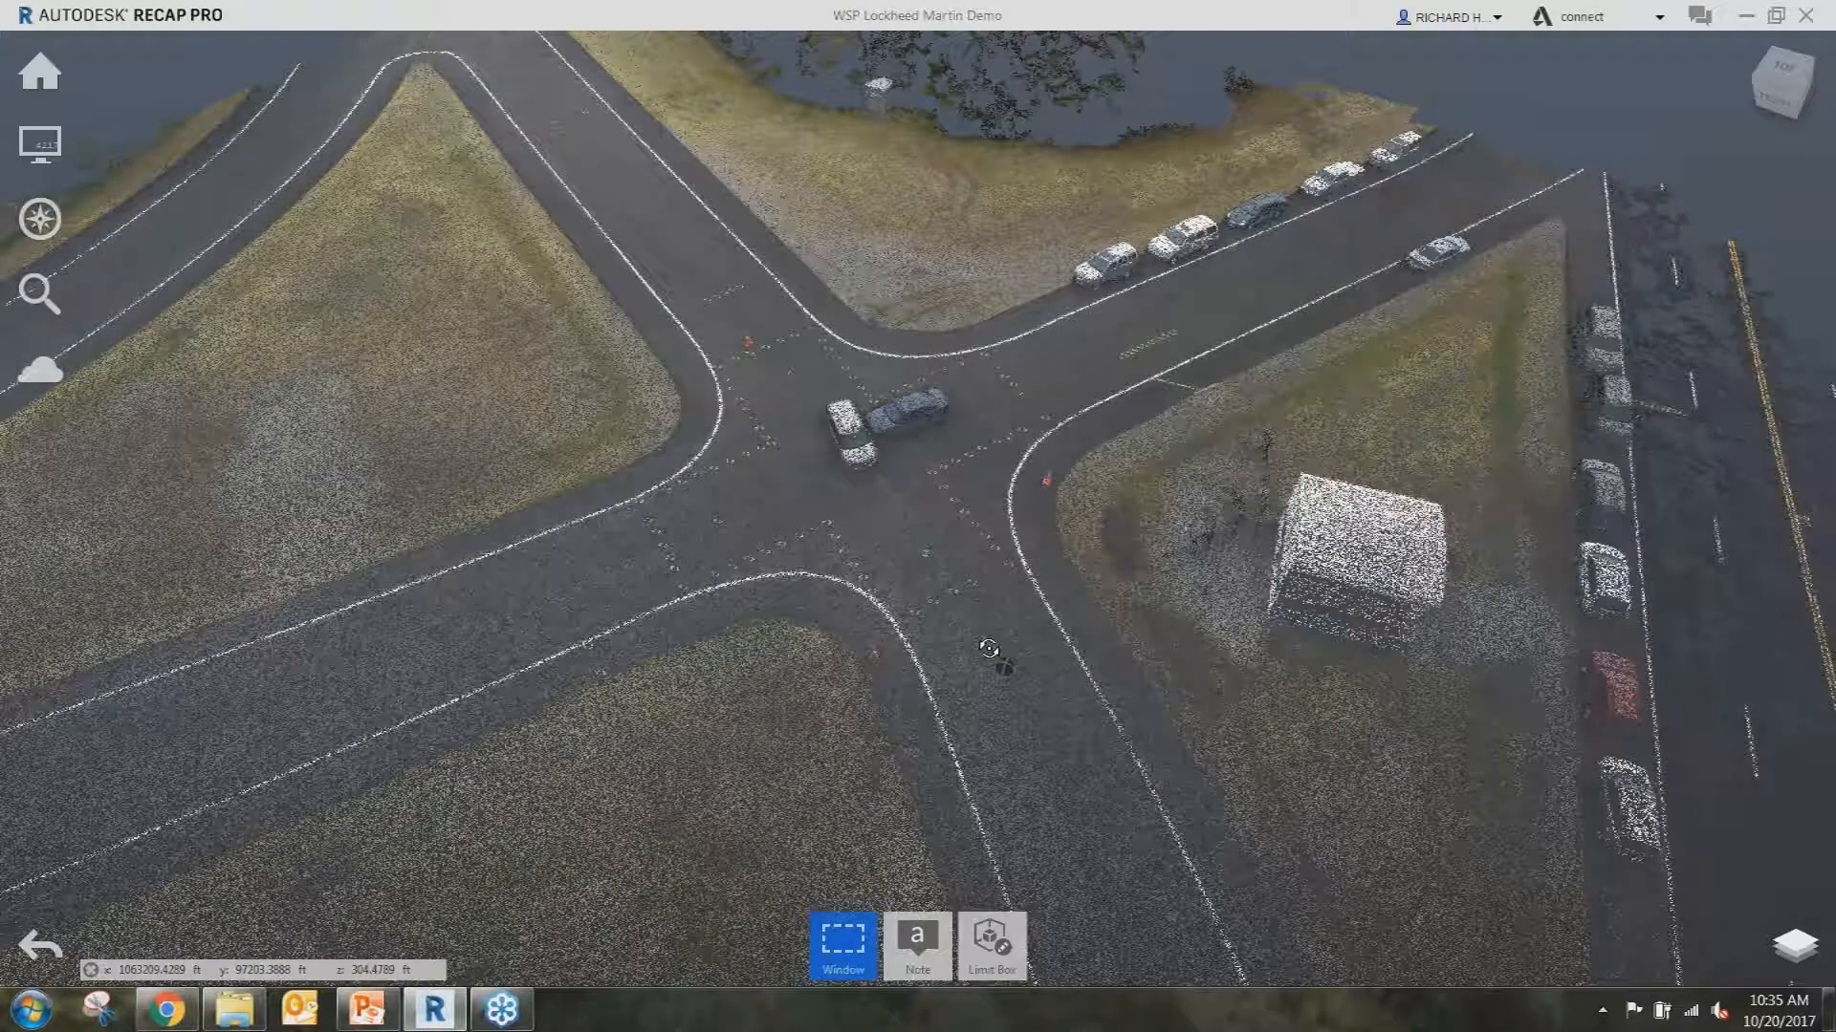
{"action": "middle_click_drag", "start_coordinate": [988, 649], "coordinate": [896, 488], "text": "shift"}
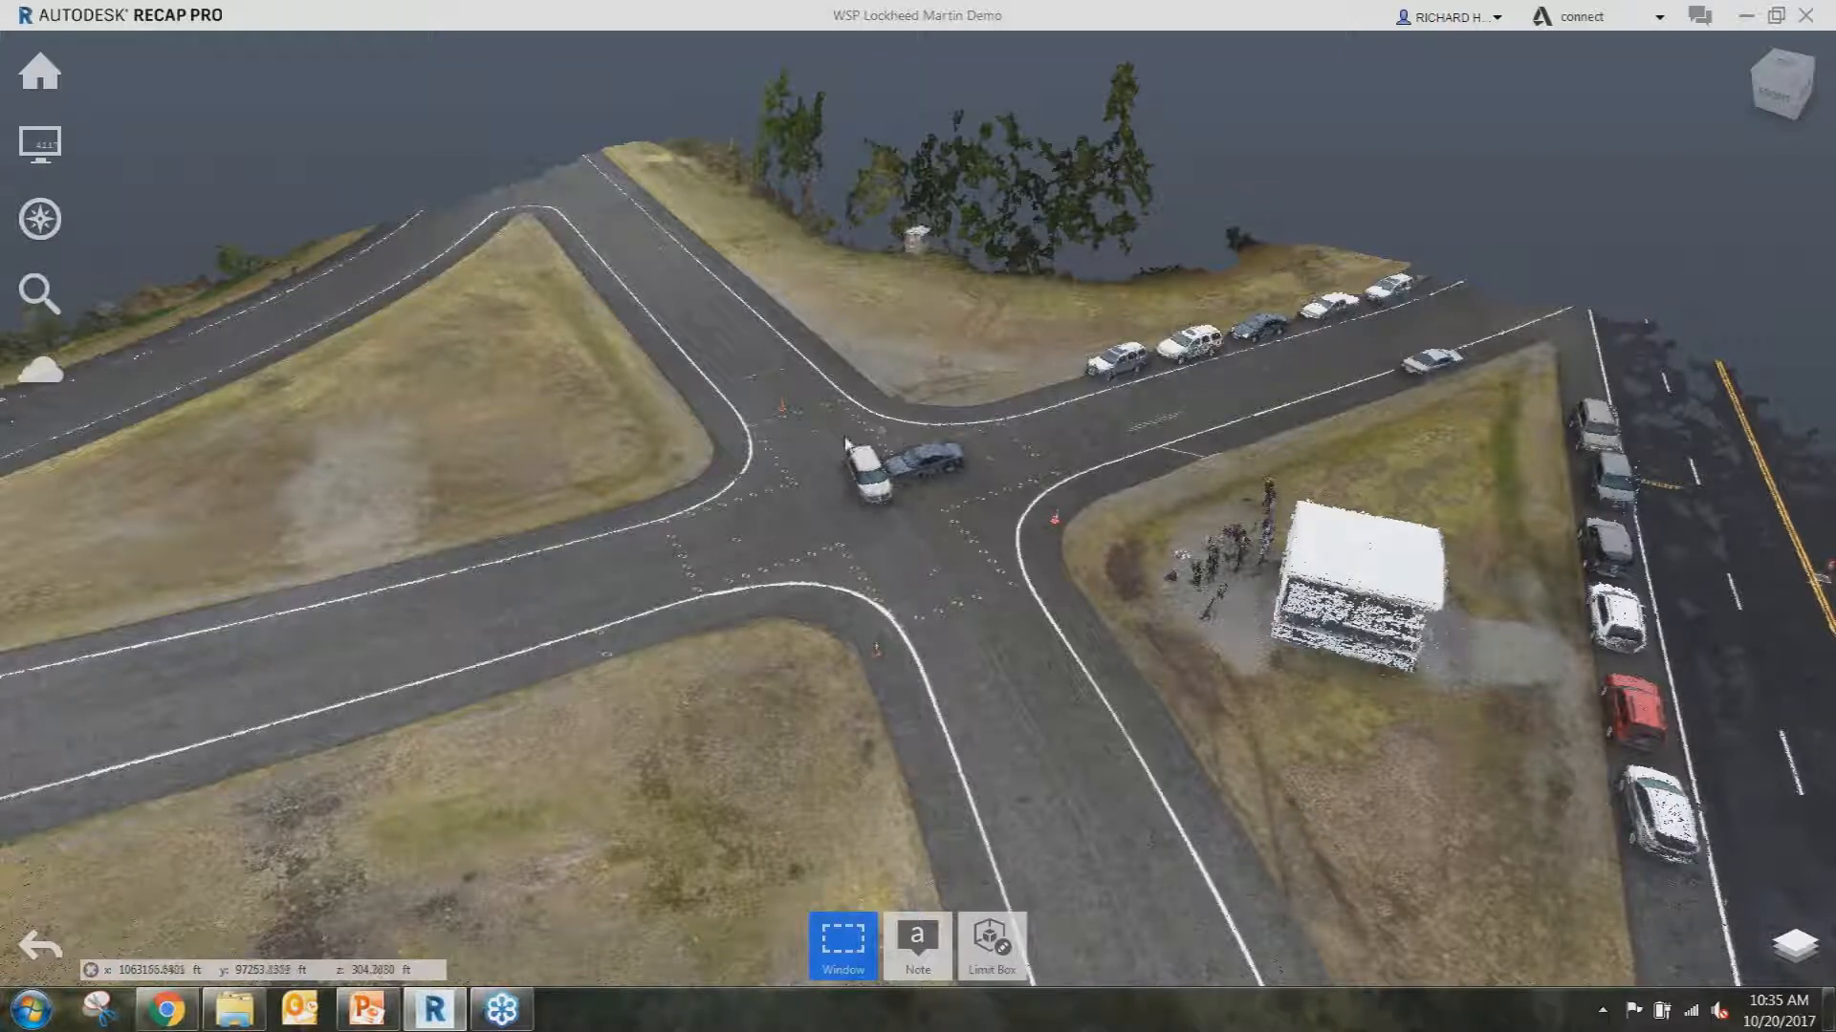
Draw a polygon fence around the intersection centre and clip away everything outside it.
{"action": "left_click", "coordinate": [843, 945]}
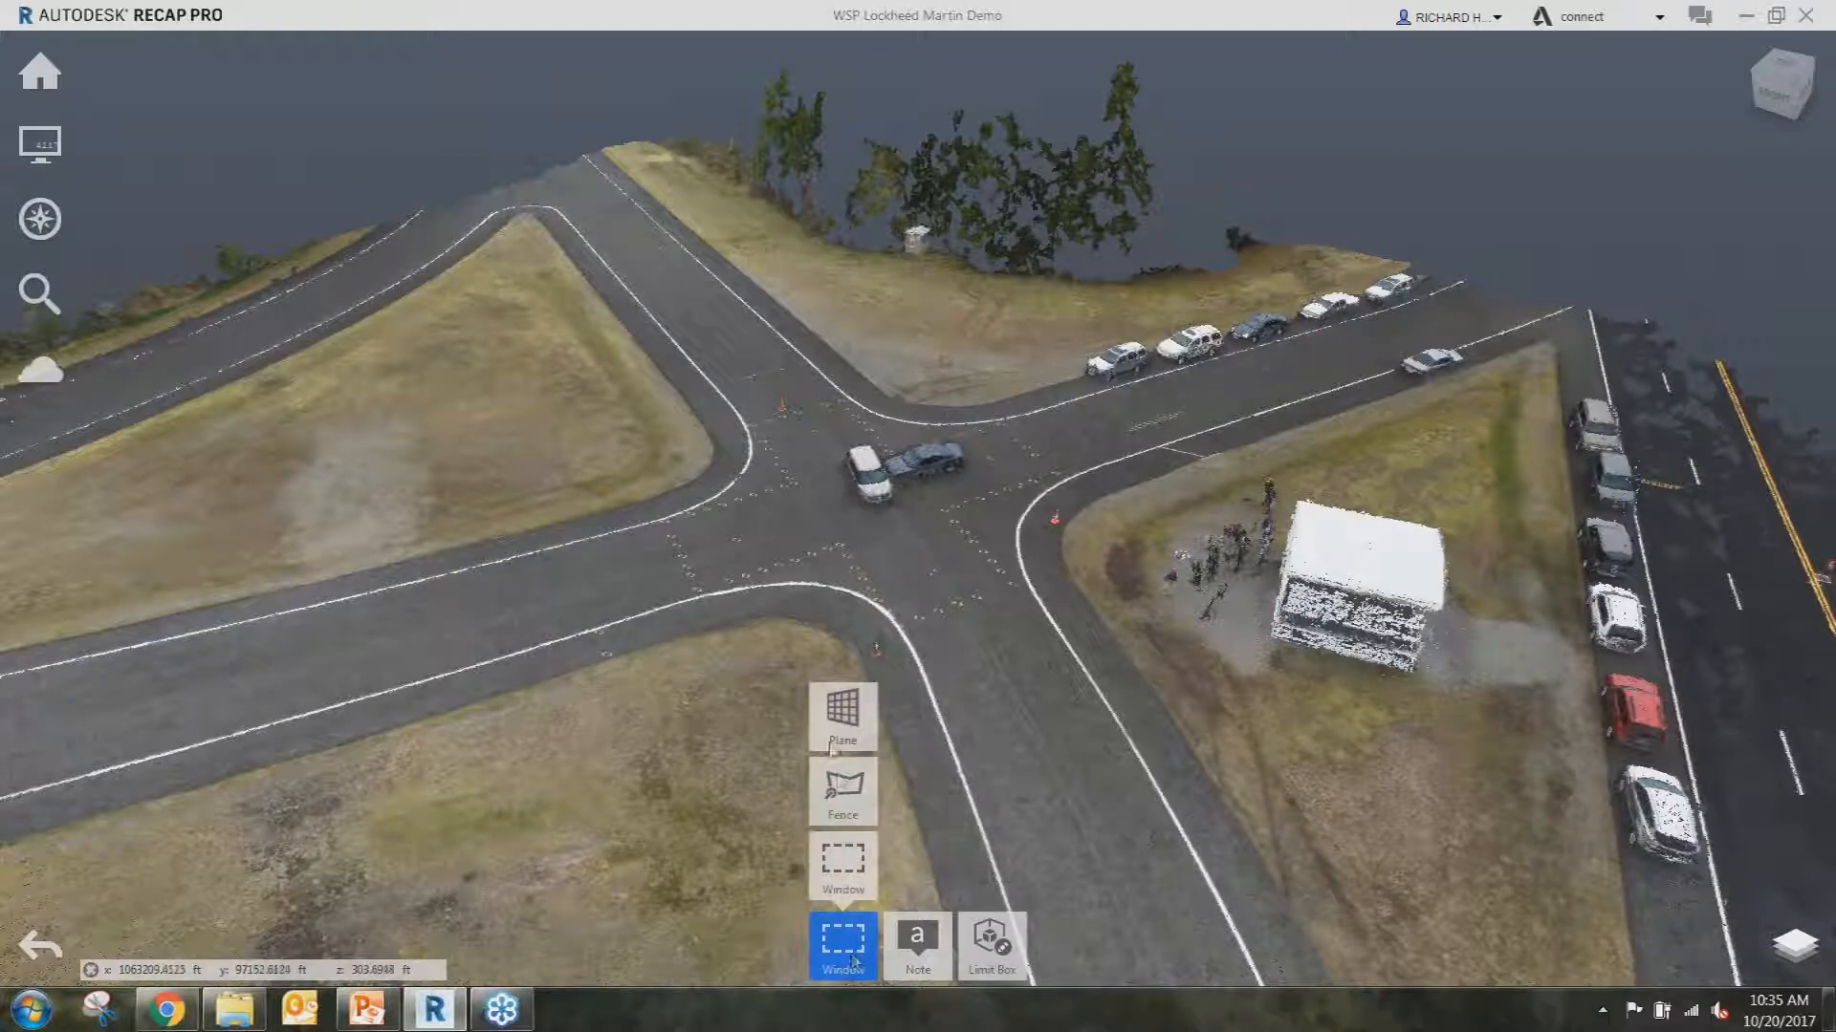
{"action": "left_click", "coordinate": [841, 790]}
{"action": "left_click", "coordinate": [881, 372]}
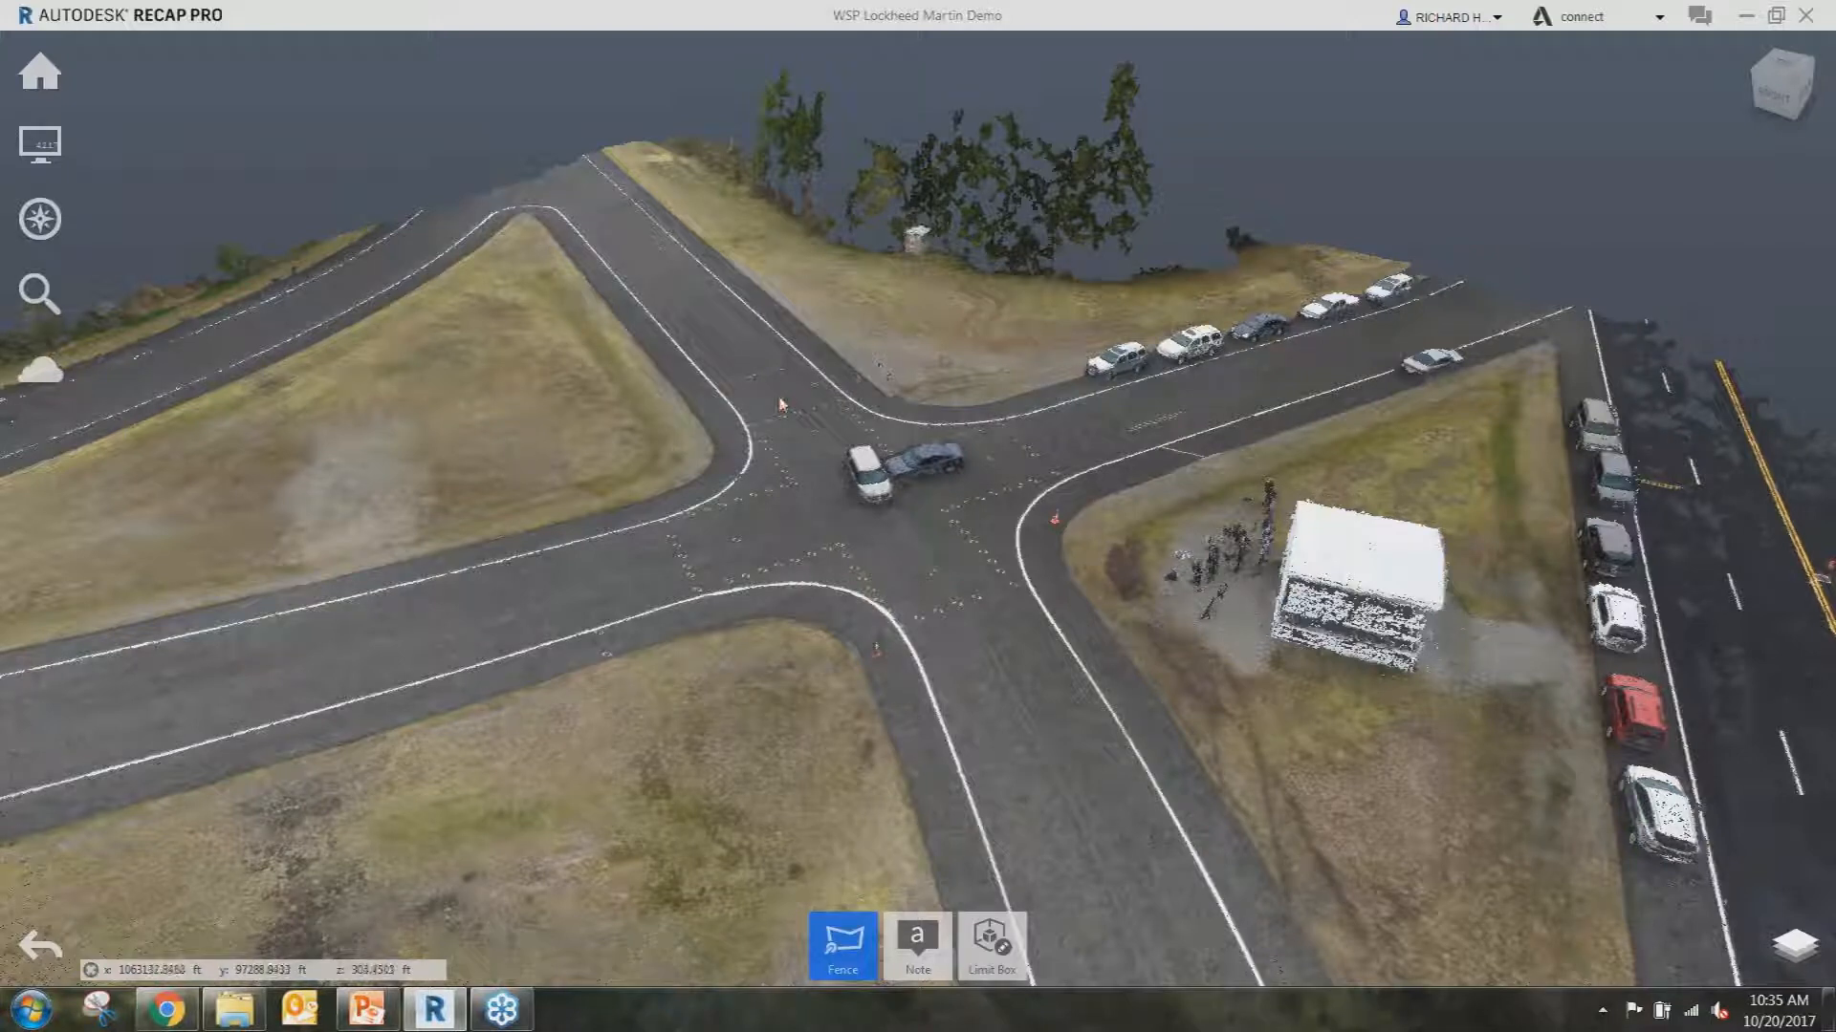
{"action": "left_click", "coordinate": [629, 522]}
{"action": "left_click", "coordinate": [1112, 606]}
{"action": "left_click", "coordinate": [1106, 471]}
{"action": "left_click", "coordinate": [929, 617]}
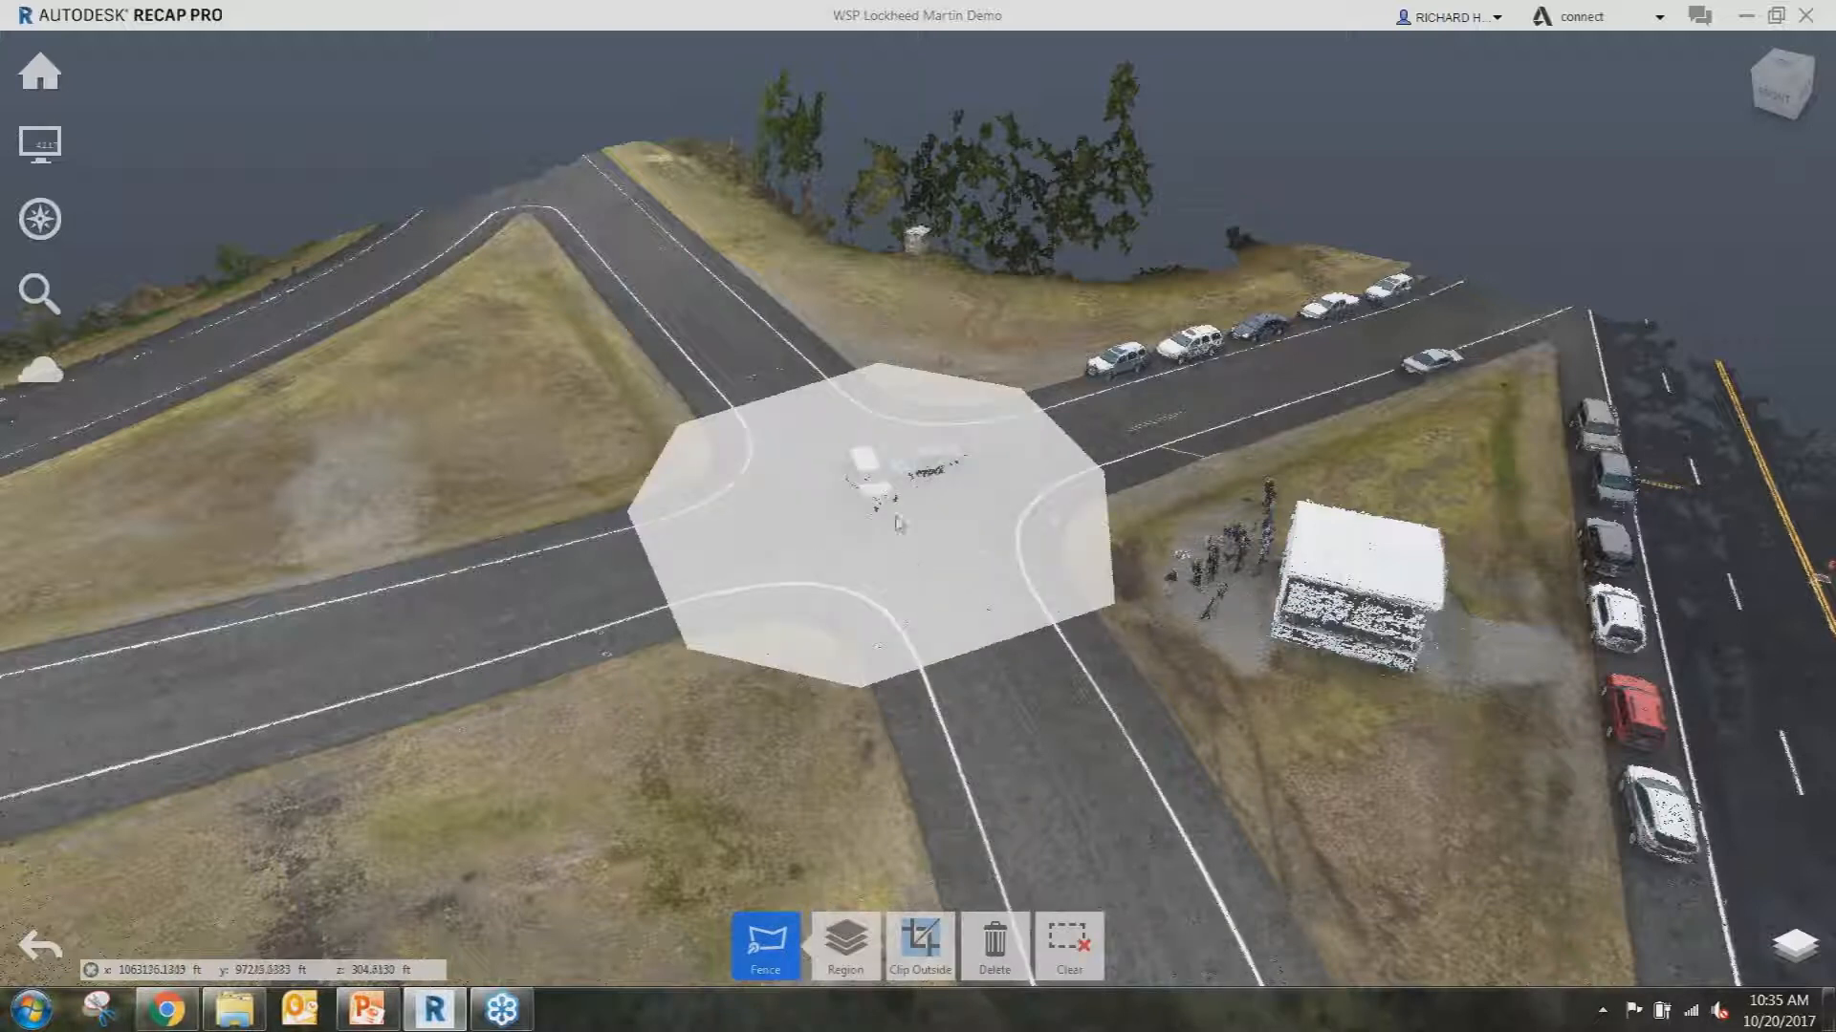
{"action": "mouse_move", "coordinate": [894, 946]}
{"action": "left_click", "coordinate": [920, 954]}
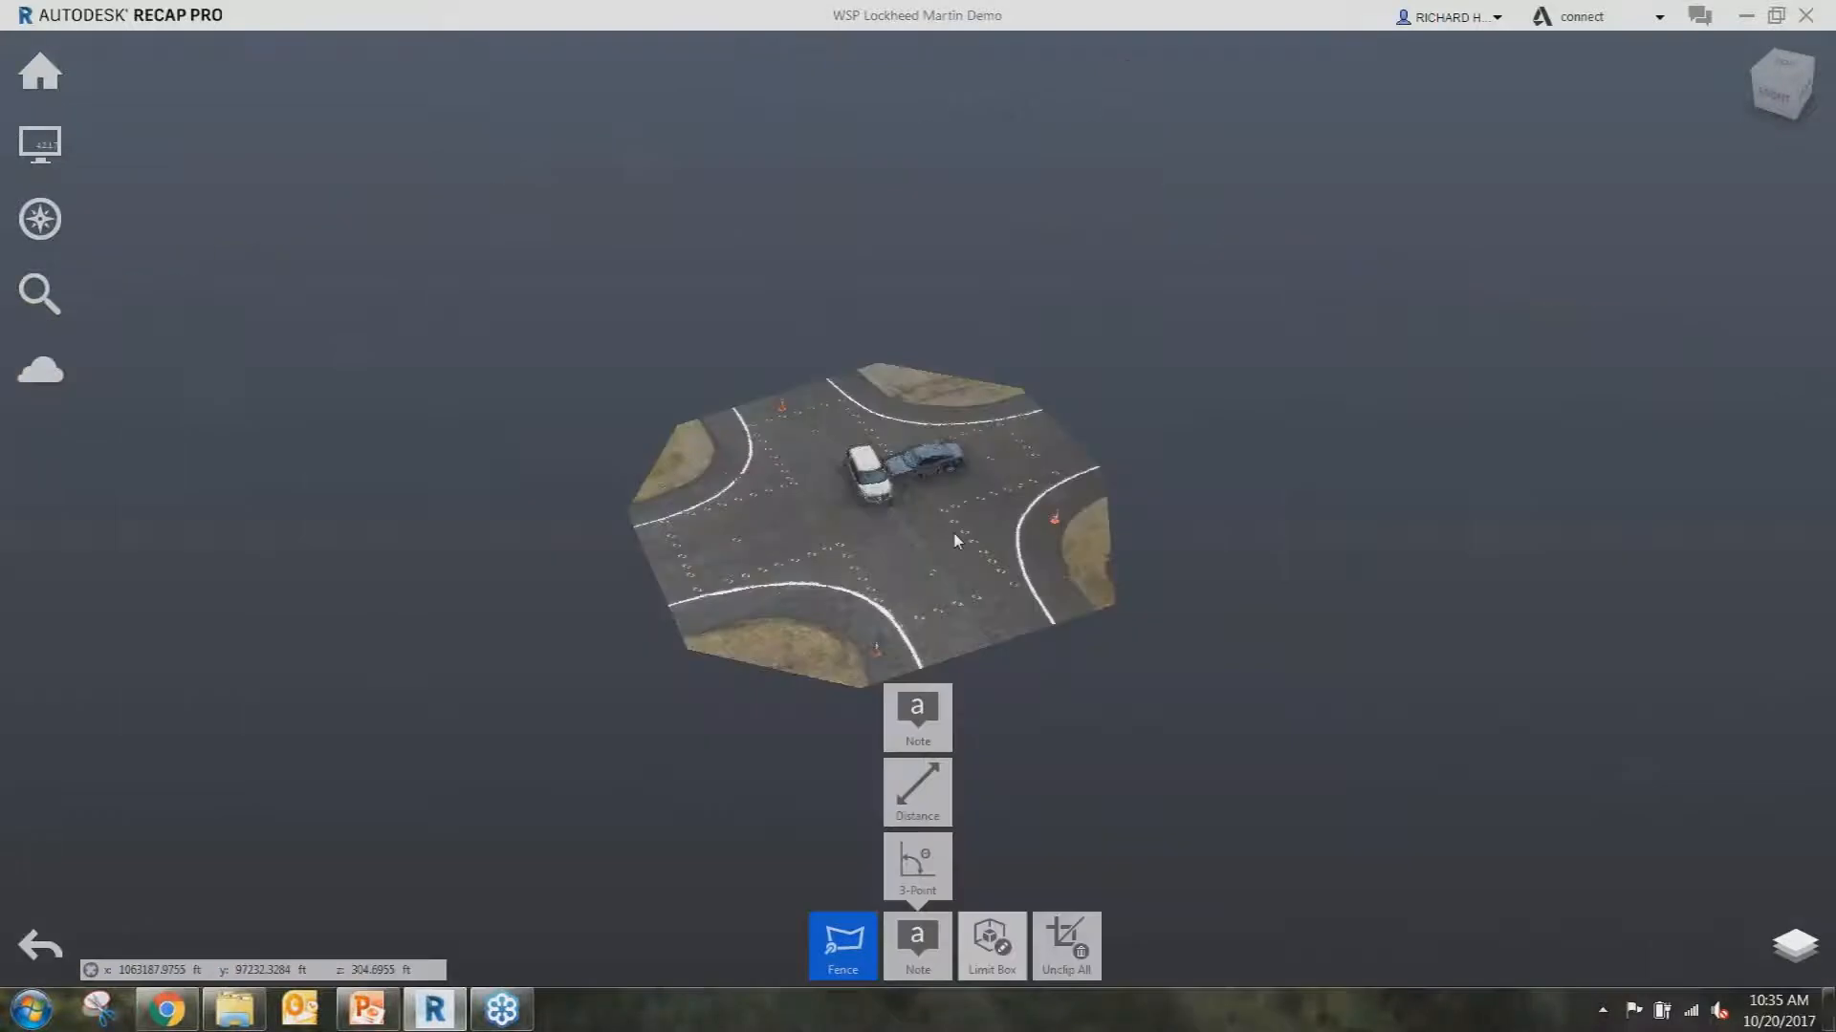
{"action": "middle_click_drag", "start_coordinate": [903, 530], "coordinate": [933, 527], "text": "shift"}
{"action": "scroll", "coordinate": [910, 584], "scroll_direction": "up", "scroll_amount": 5}
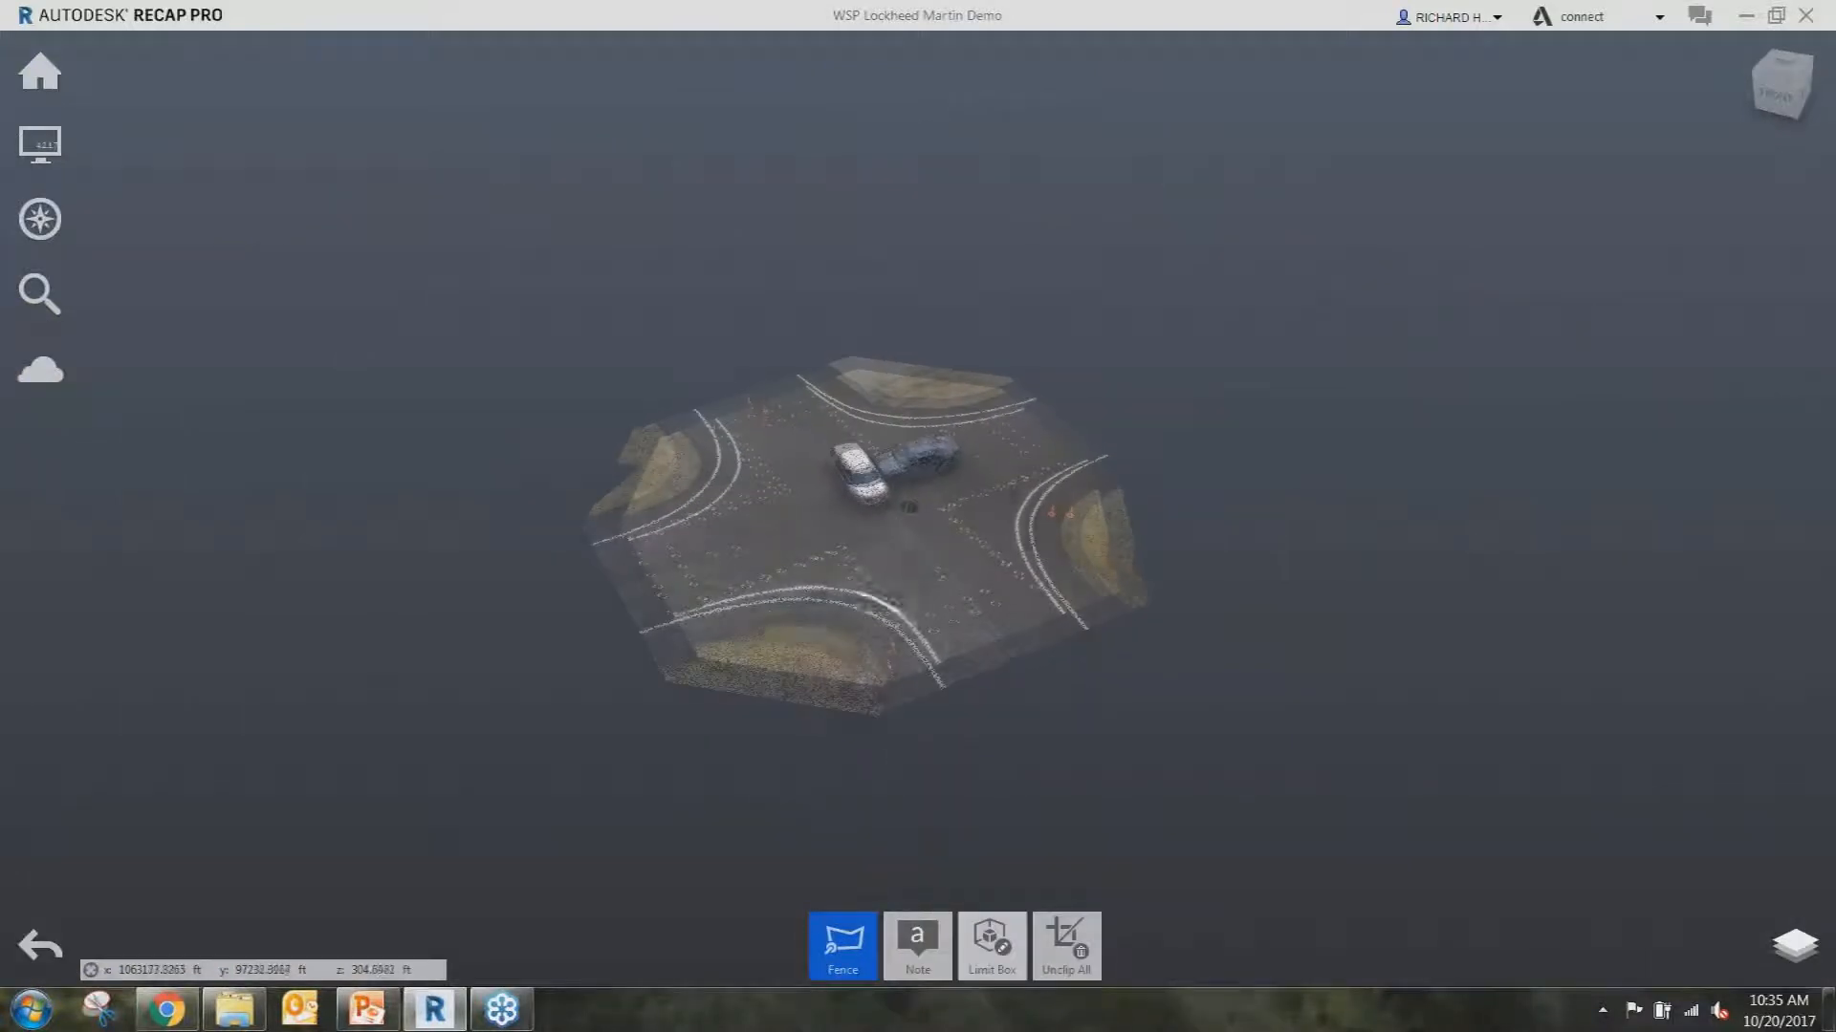
{"action": "left_click", "coordinate": [842, 941]}
Select the road surface plane at about 71 mm depth and hide those ground points.
{"action": "left_click", "coordinate": [841, 719]}
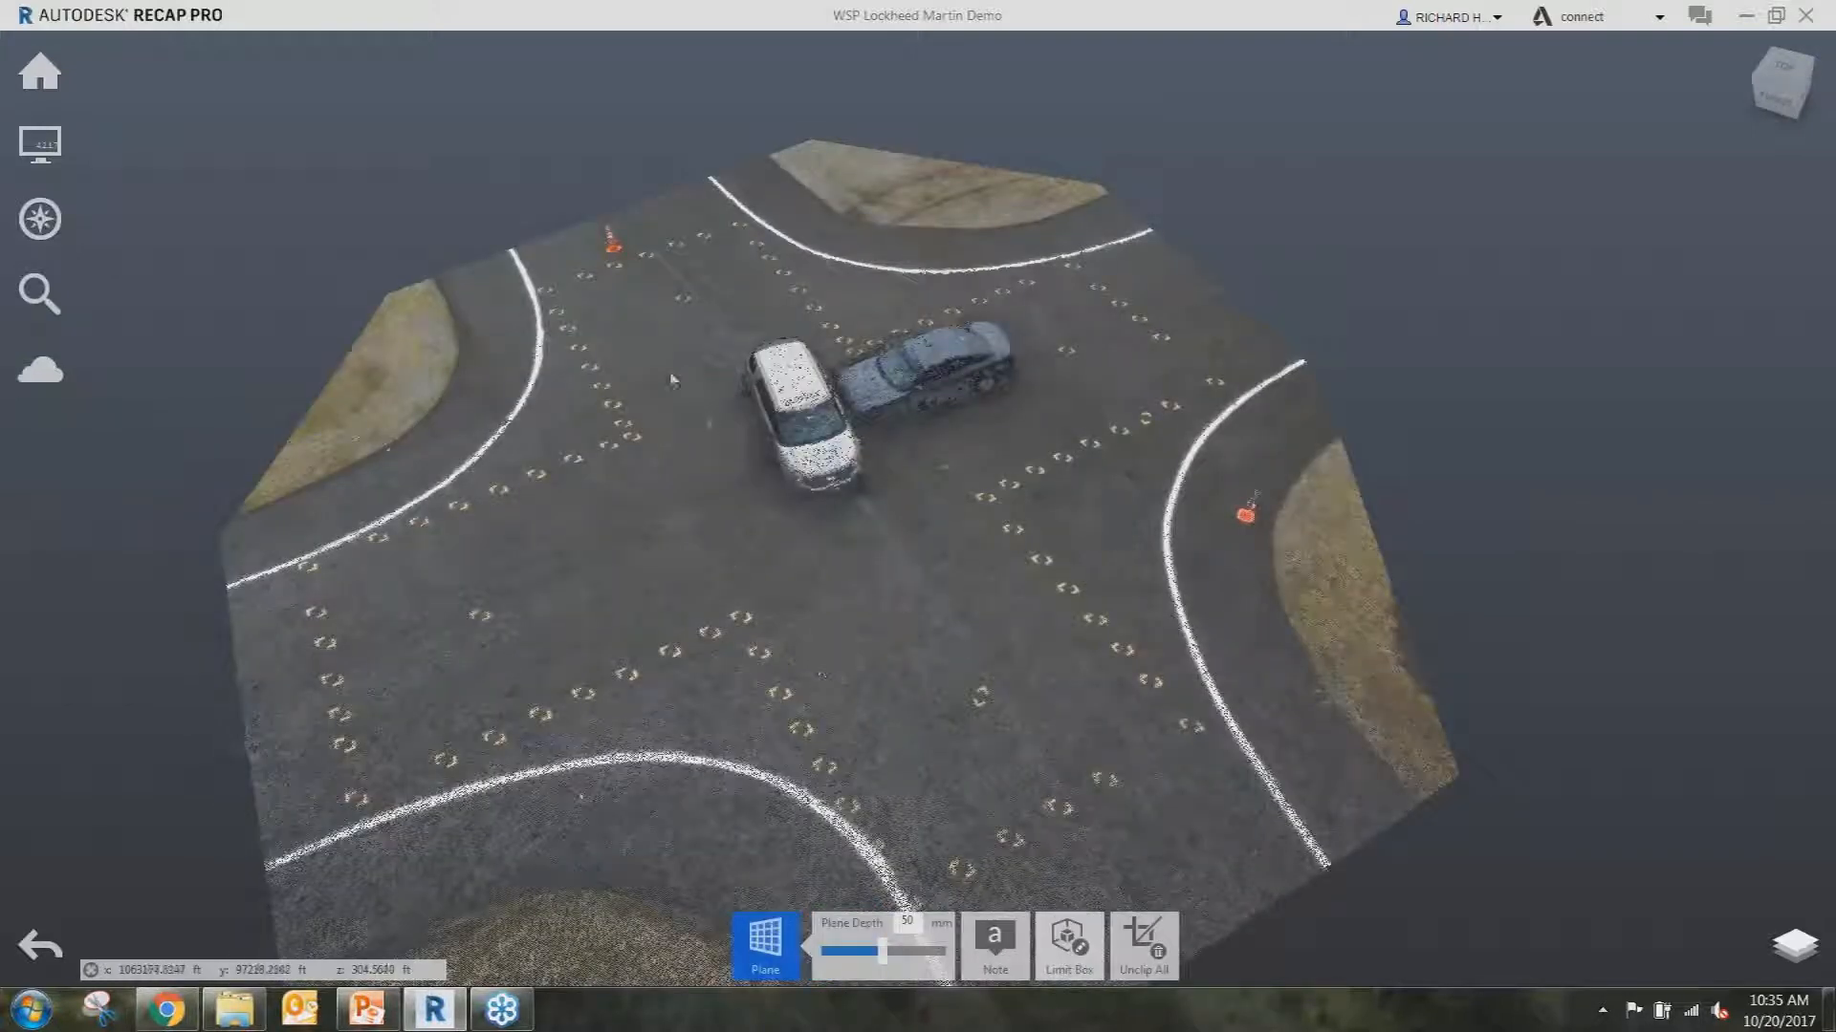
{"action": "left_click", "coordinate": [976, 637]}
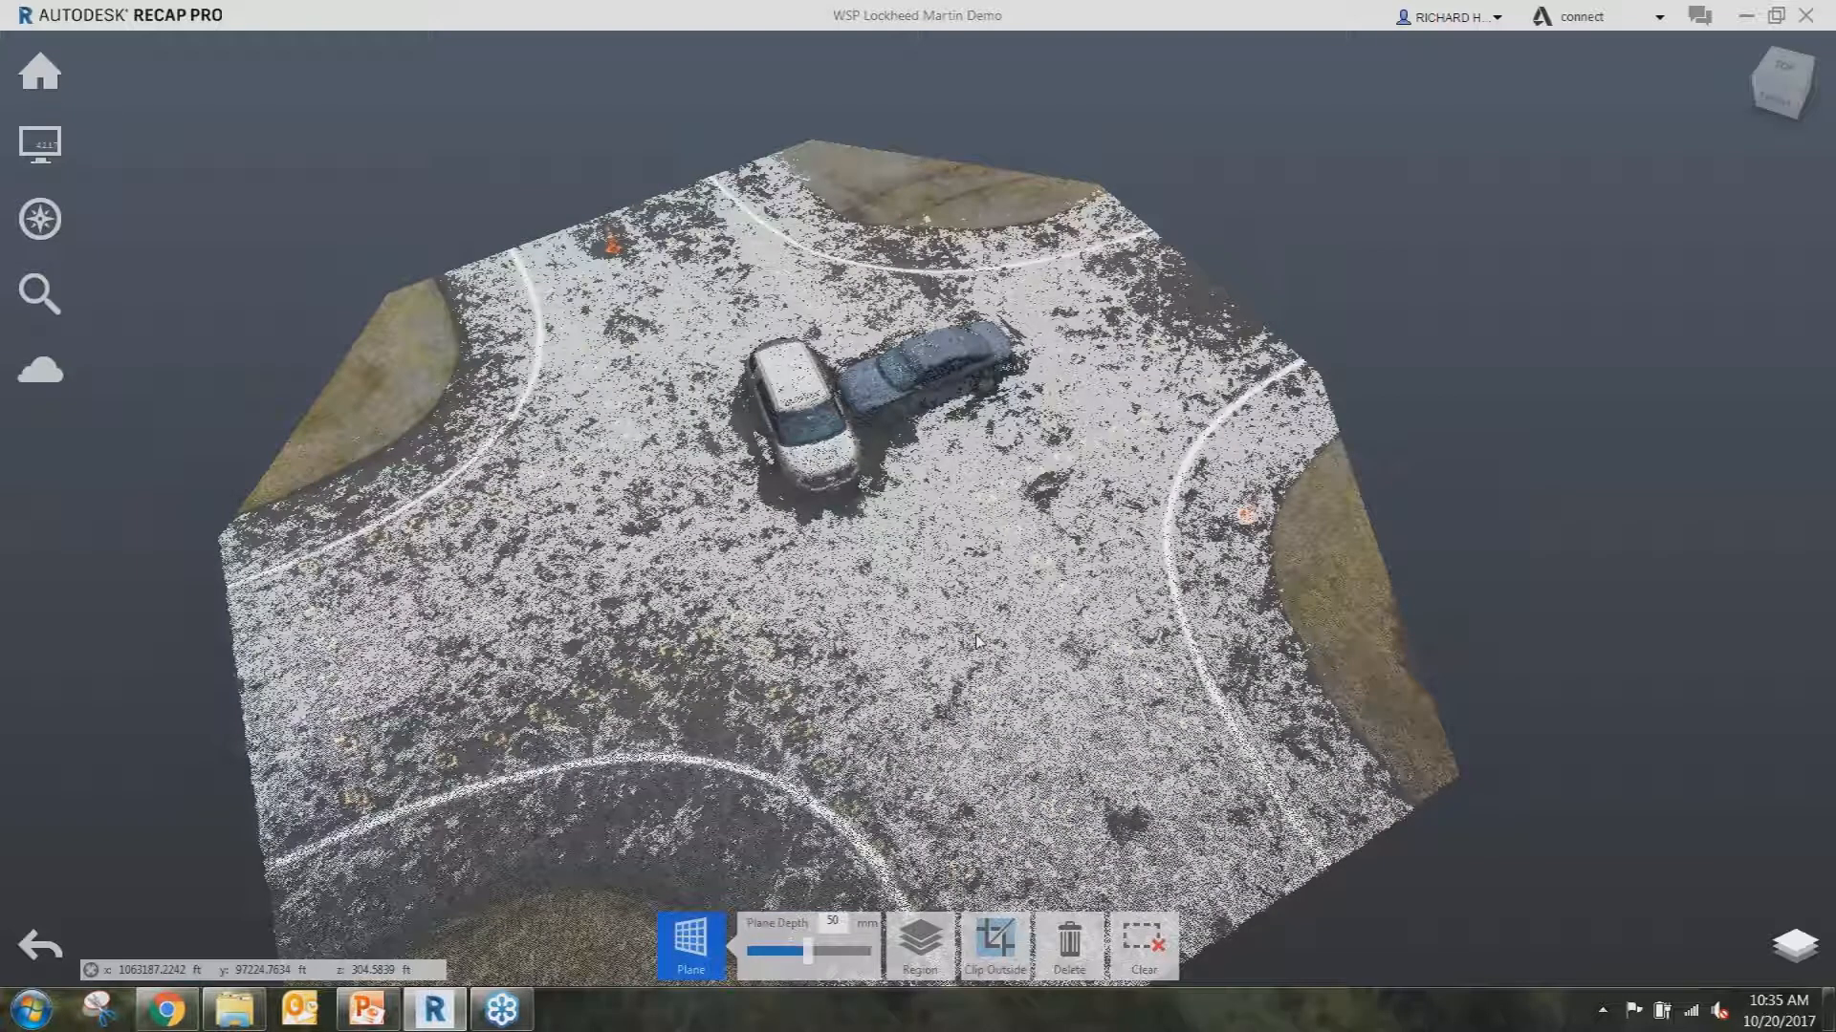
{"action": "left_click_drag", "start_coordinate": [809, 952], "coordinate": [870, 961]}
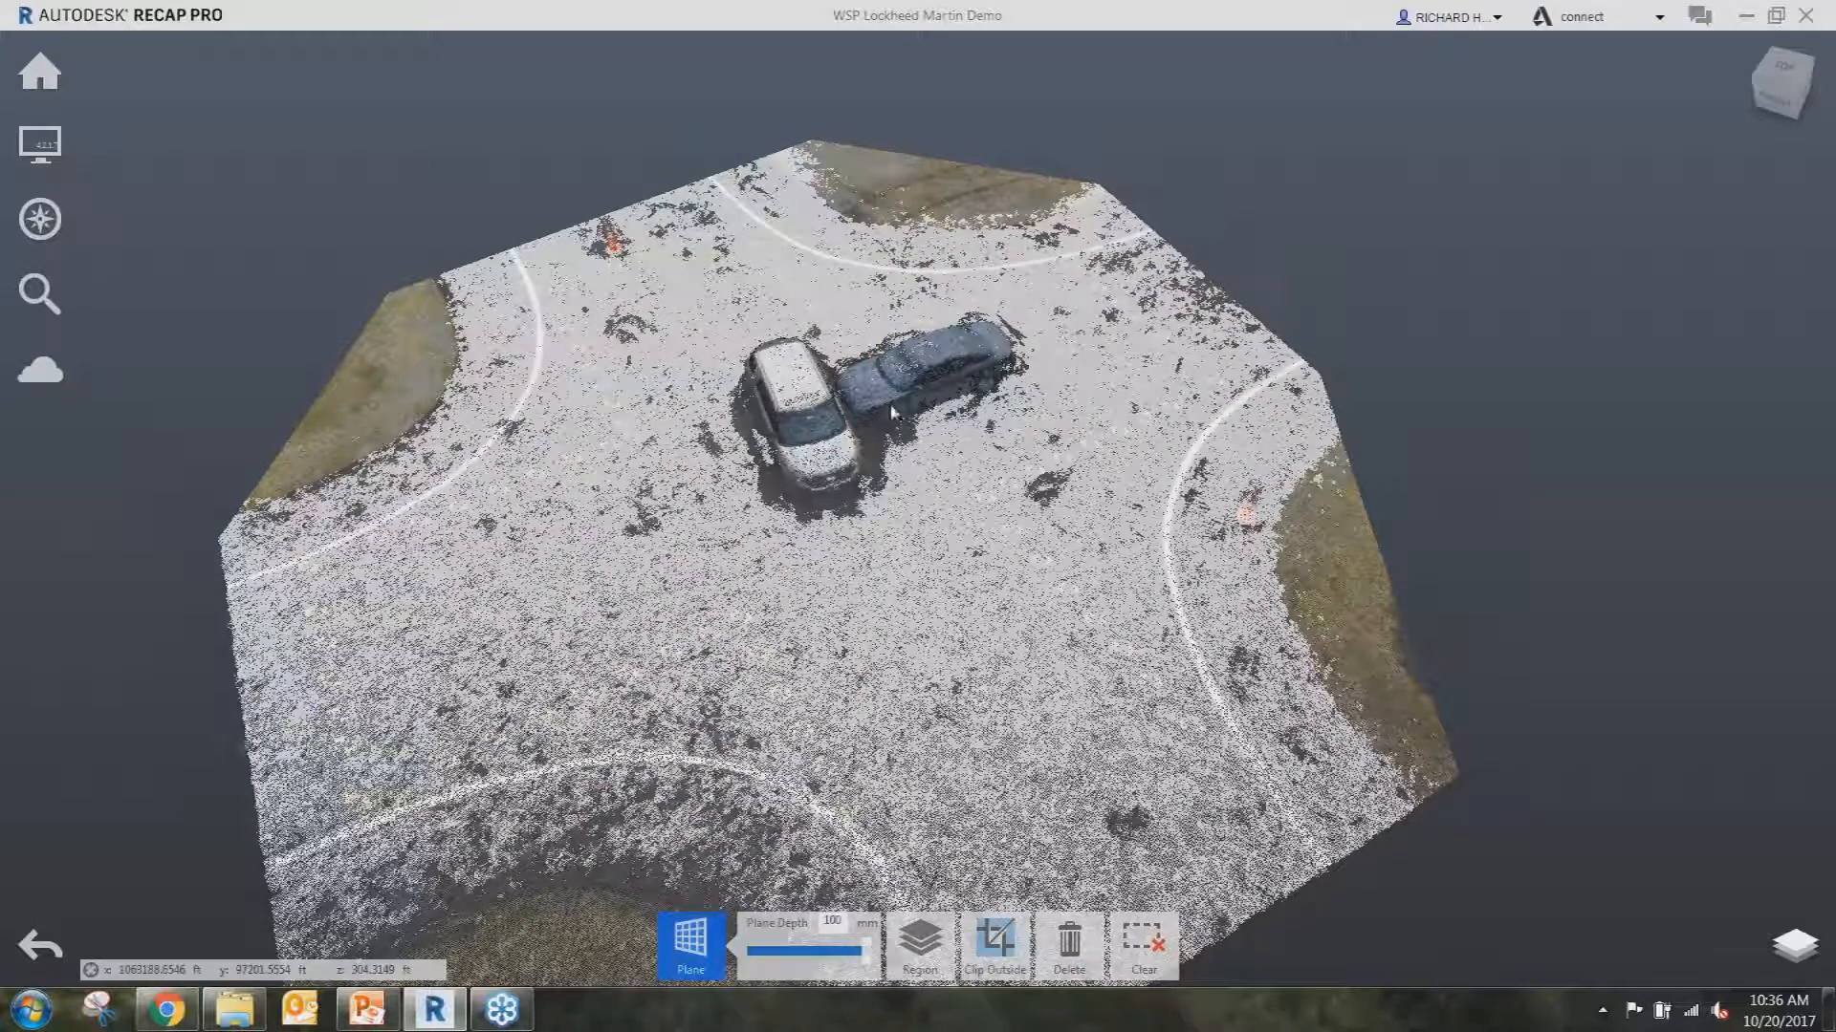
{"action": "left_click", "coordinate": [910, 421]}
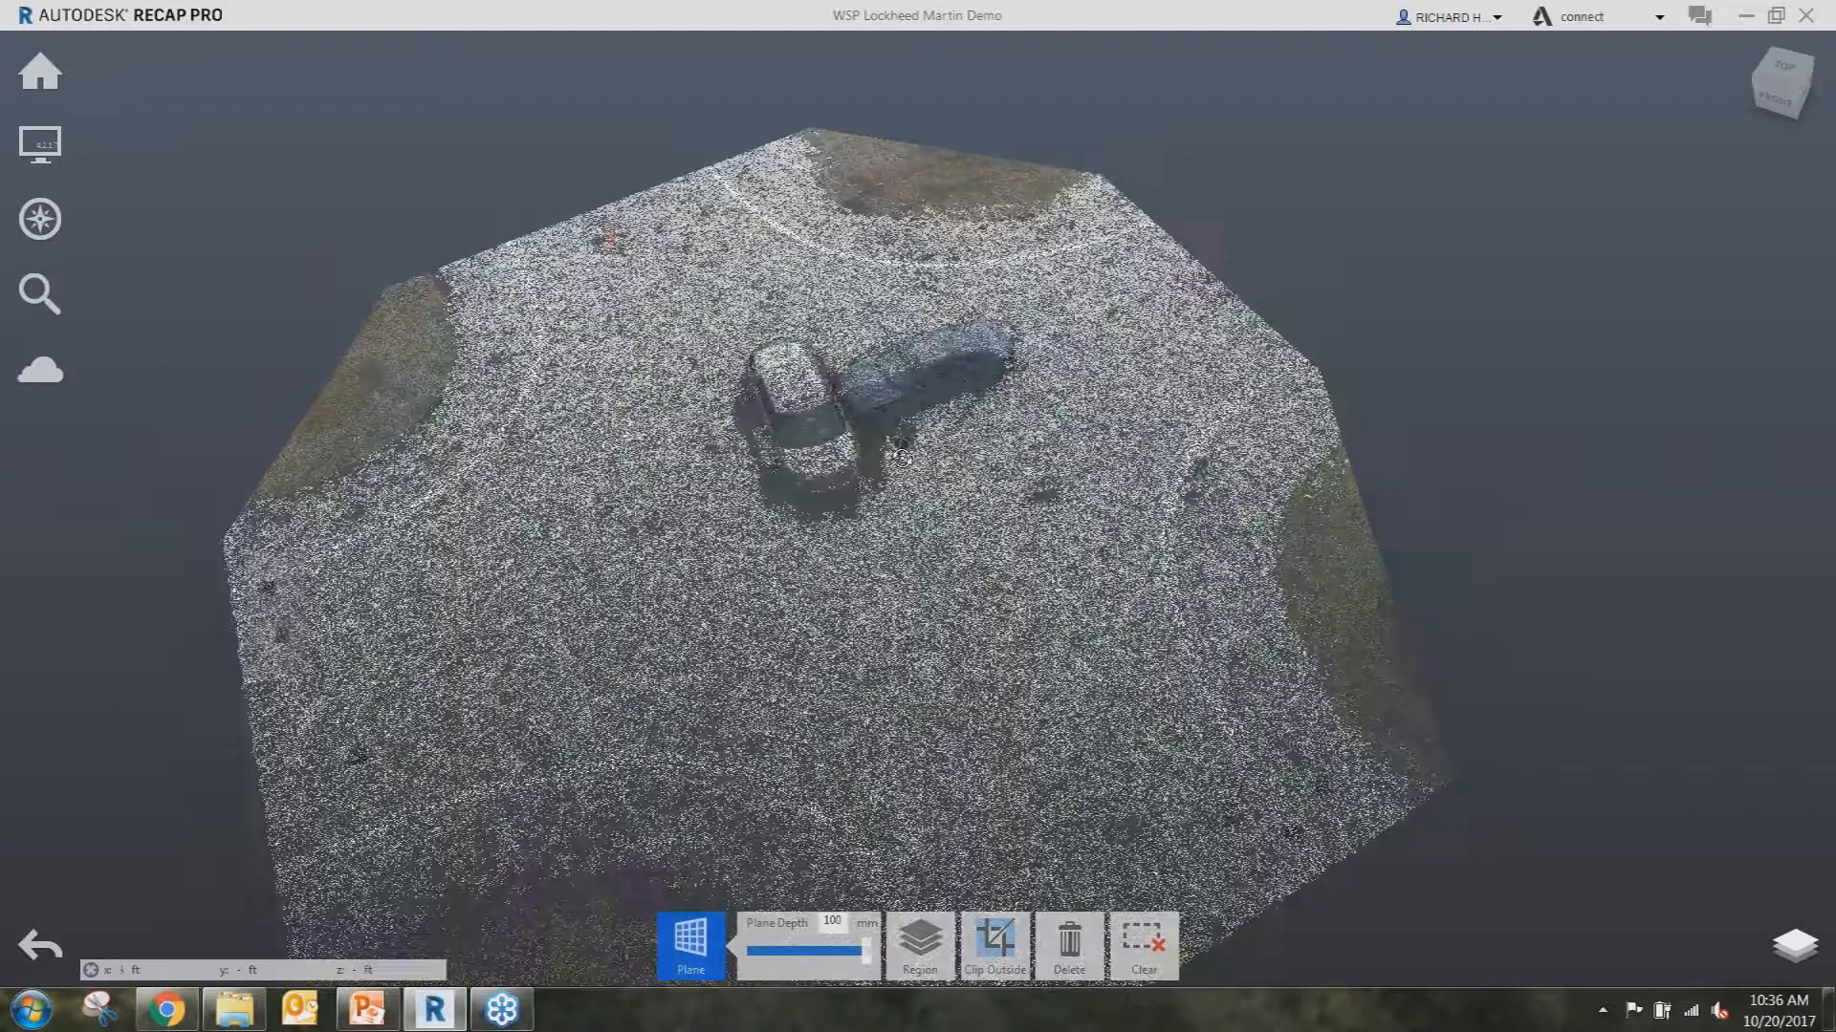
{"action": "middle_click_drag", "start_coordinate": [901, 458], "coordinate": [907, 555], "text": "shift"}
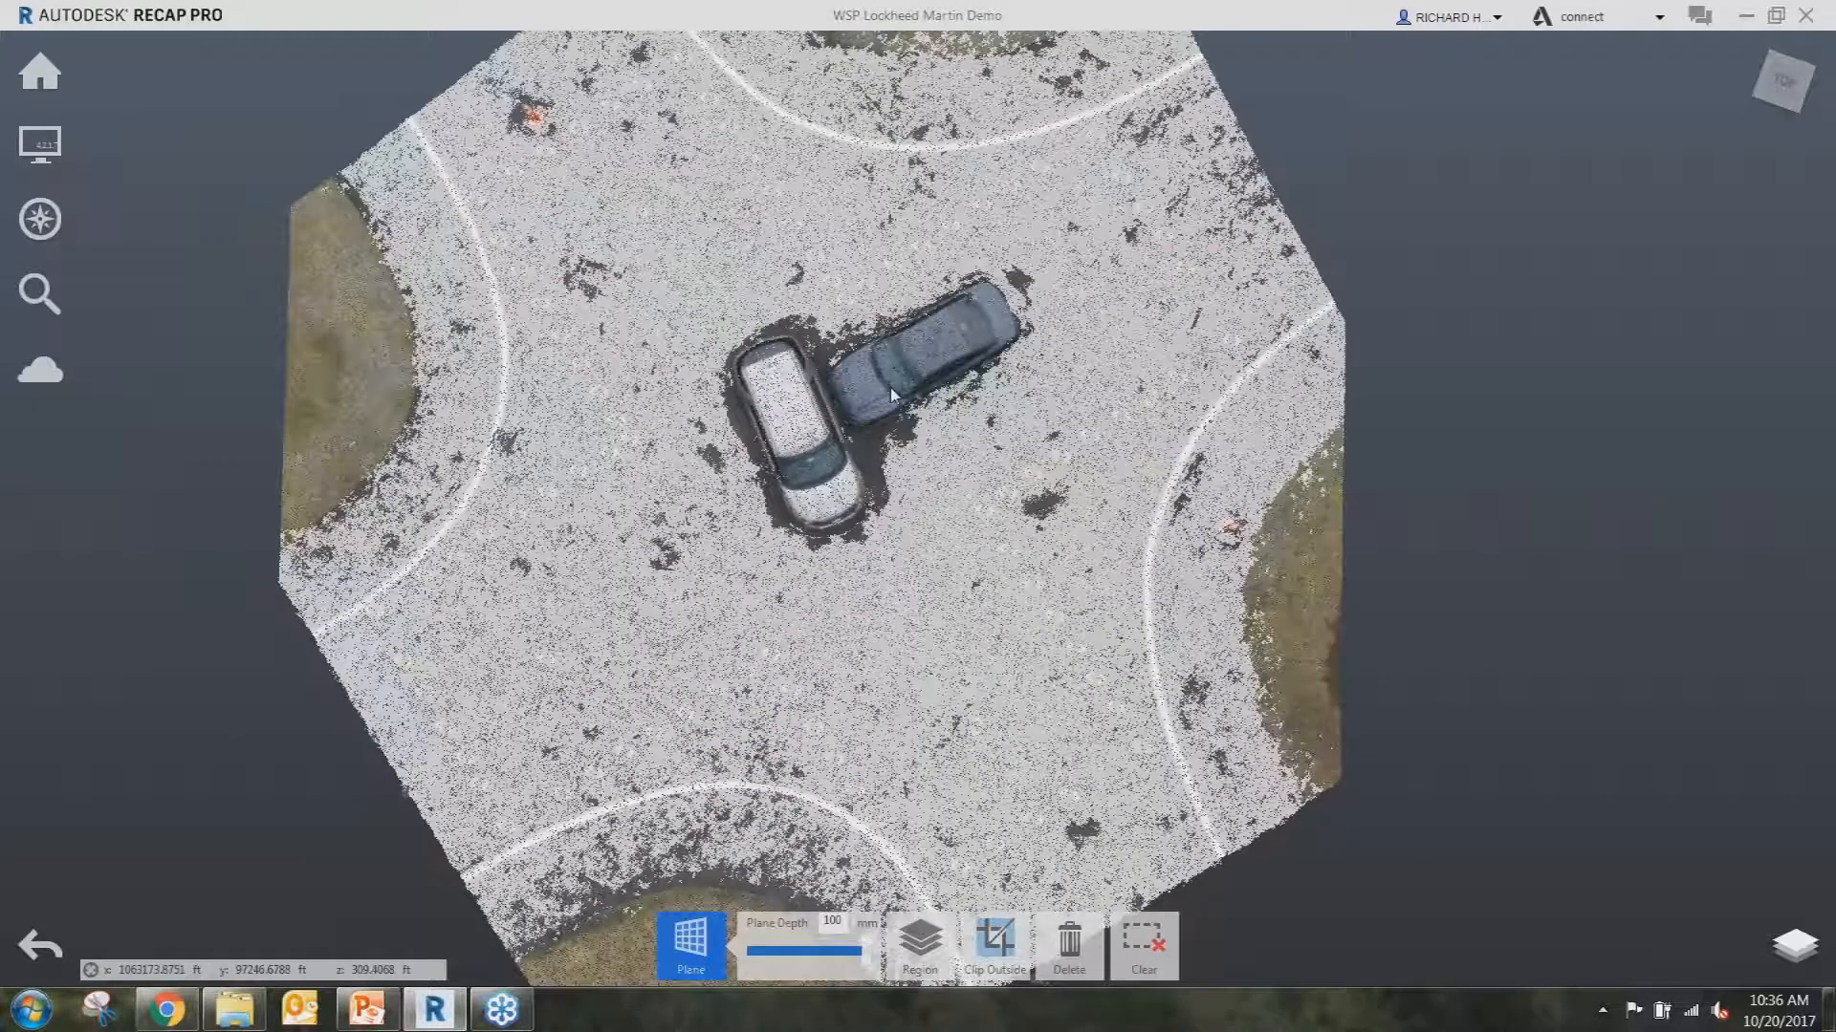
{"action": "left_click", "coordinate": [690, 942]}
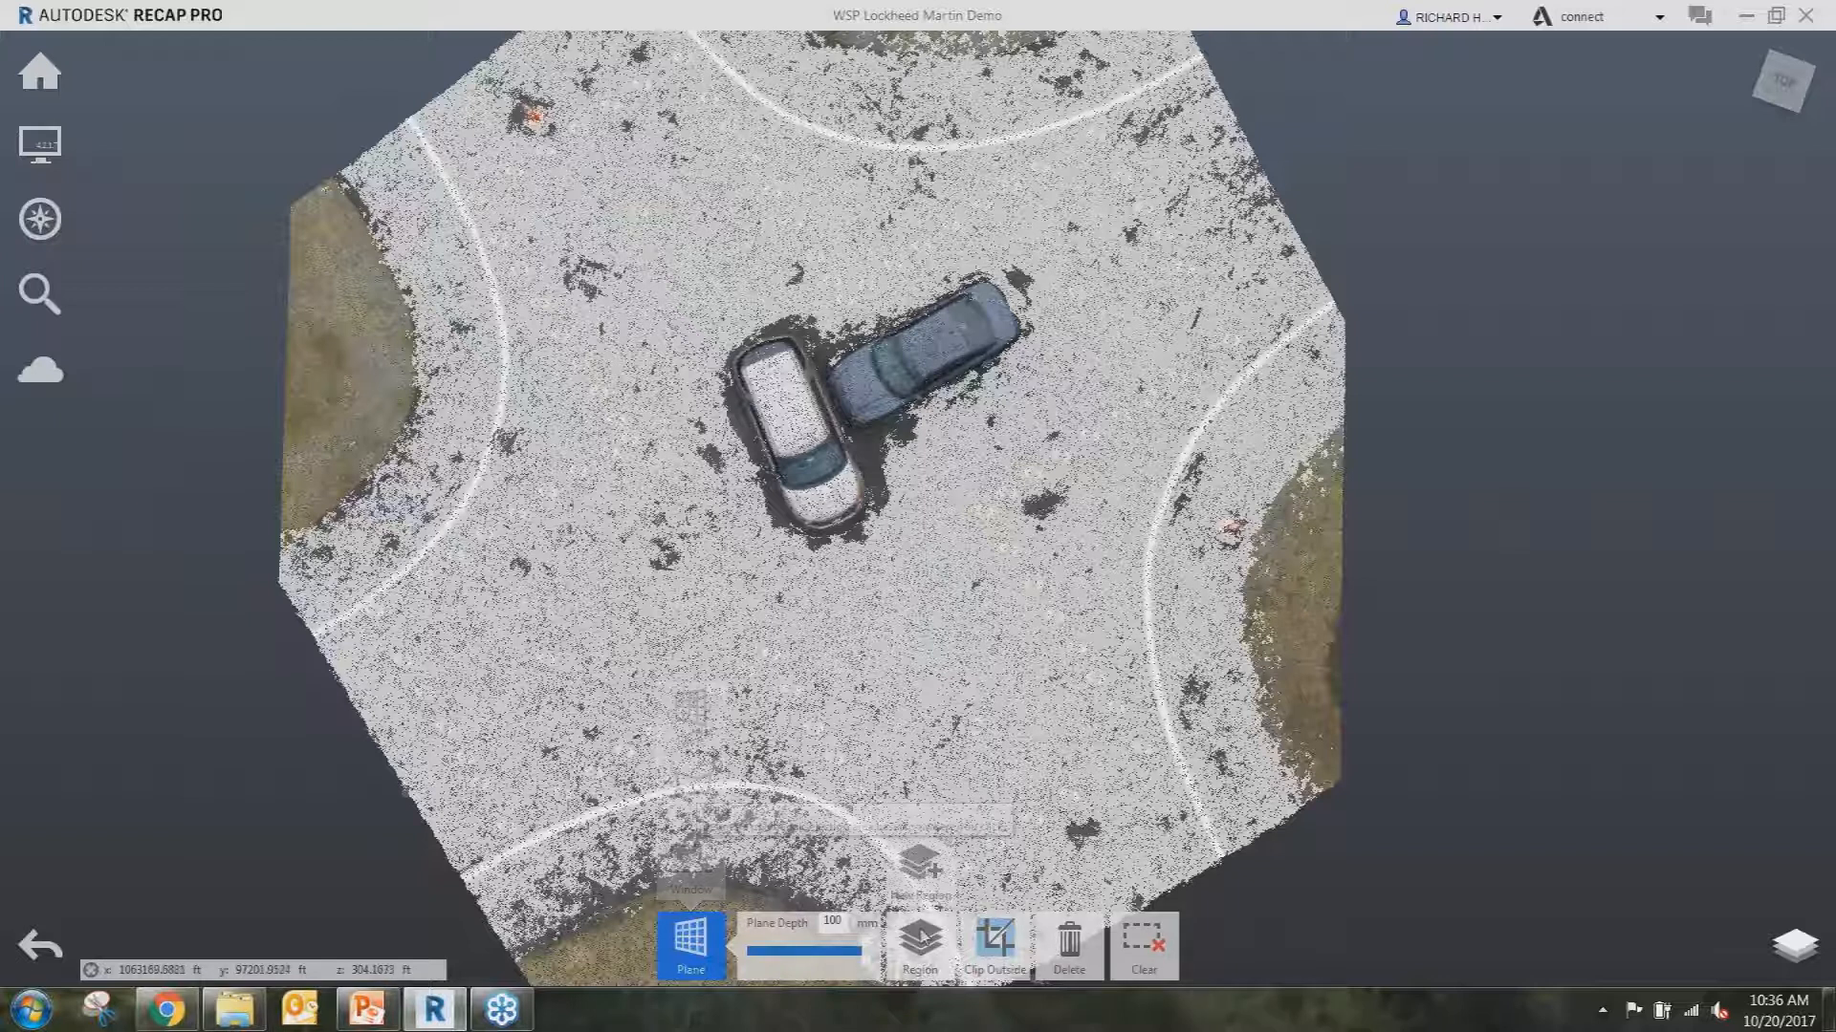
{"action": "left_click", "coordinate": [995, 941]}
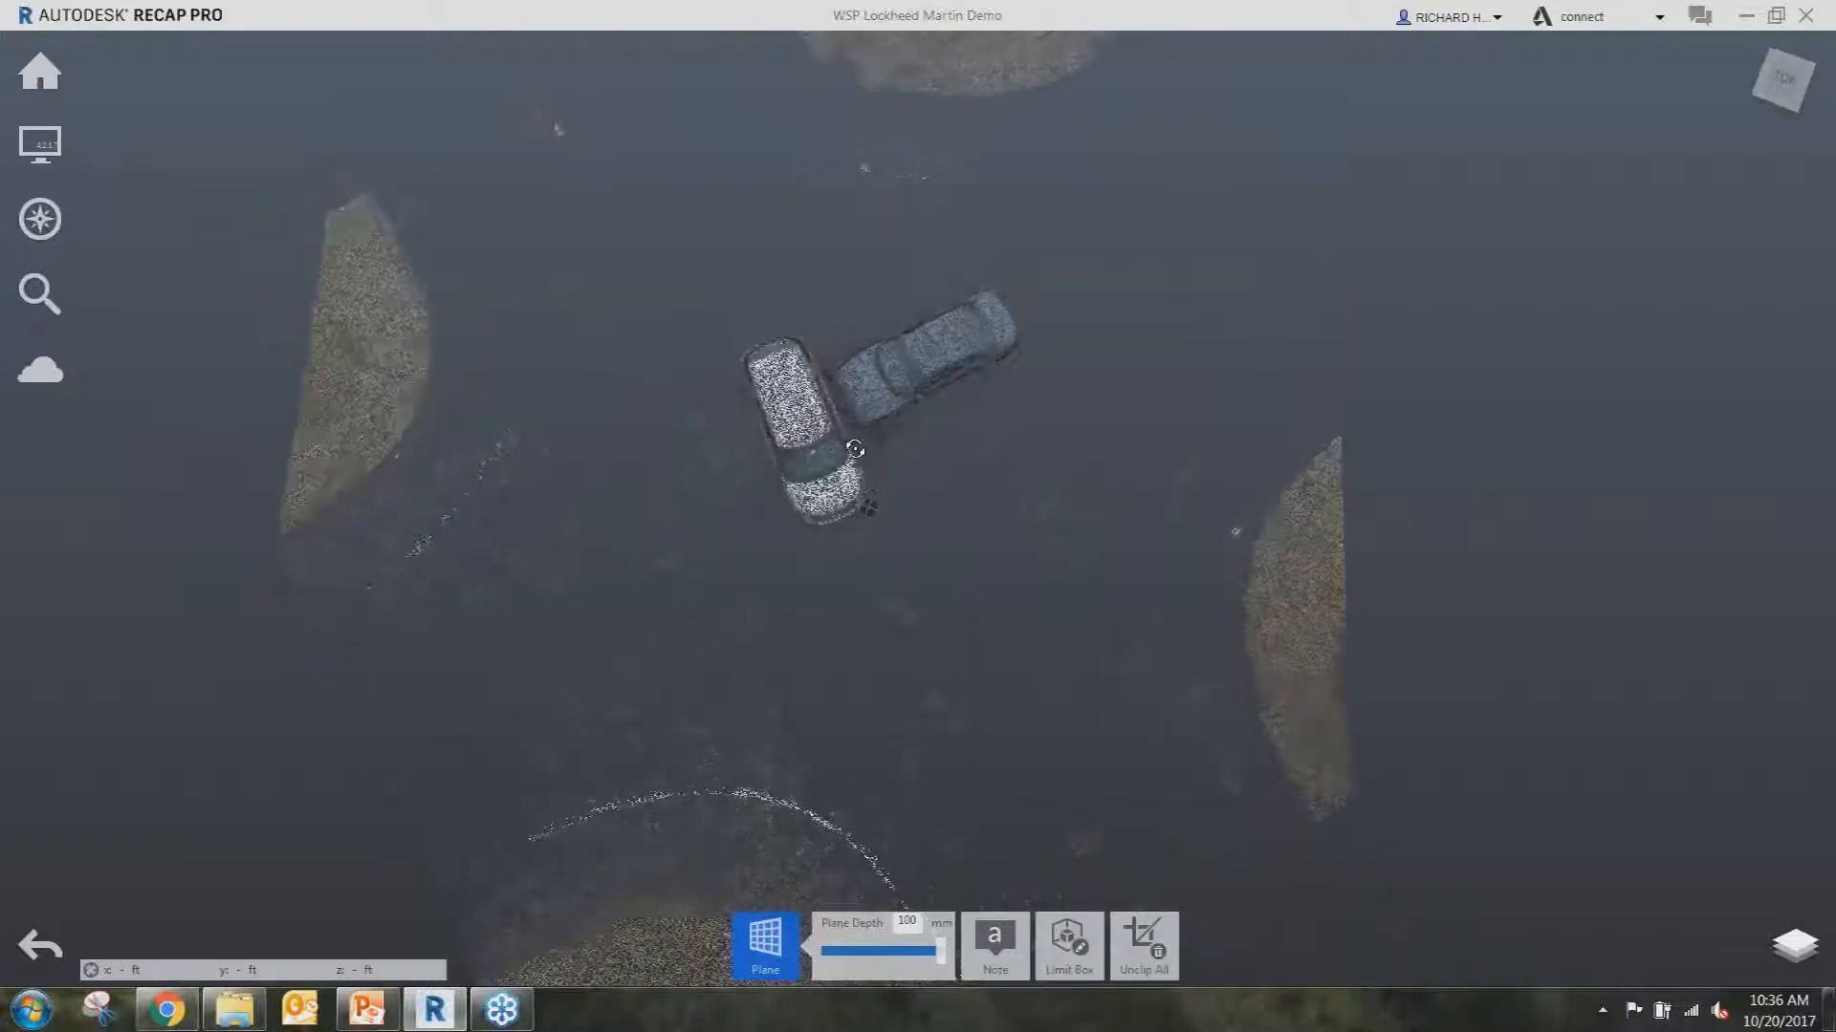
Window-select the two cars in the centre, delete them, and unclip all points.
{"action": "left_click_drag", "start_coordinate": [846, 411], "coordinate": [836, 370]}
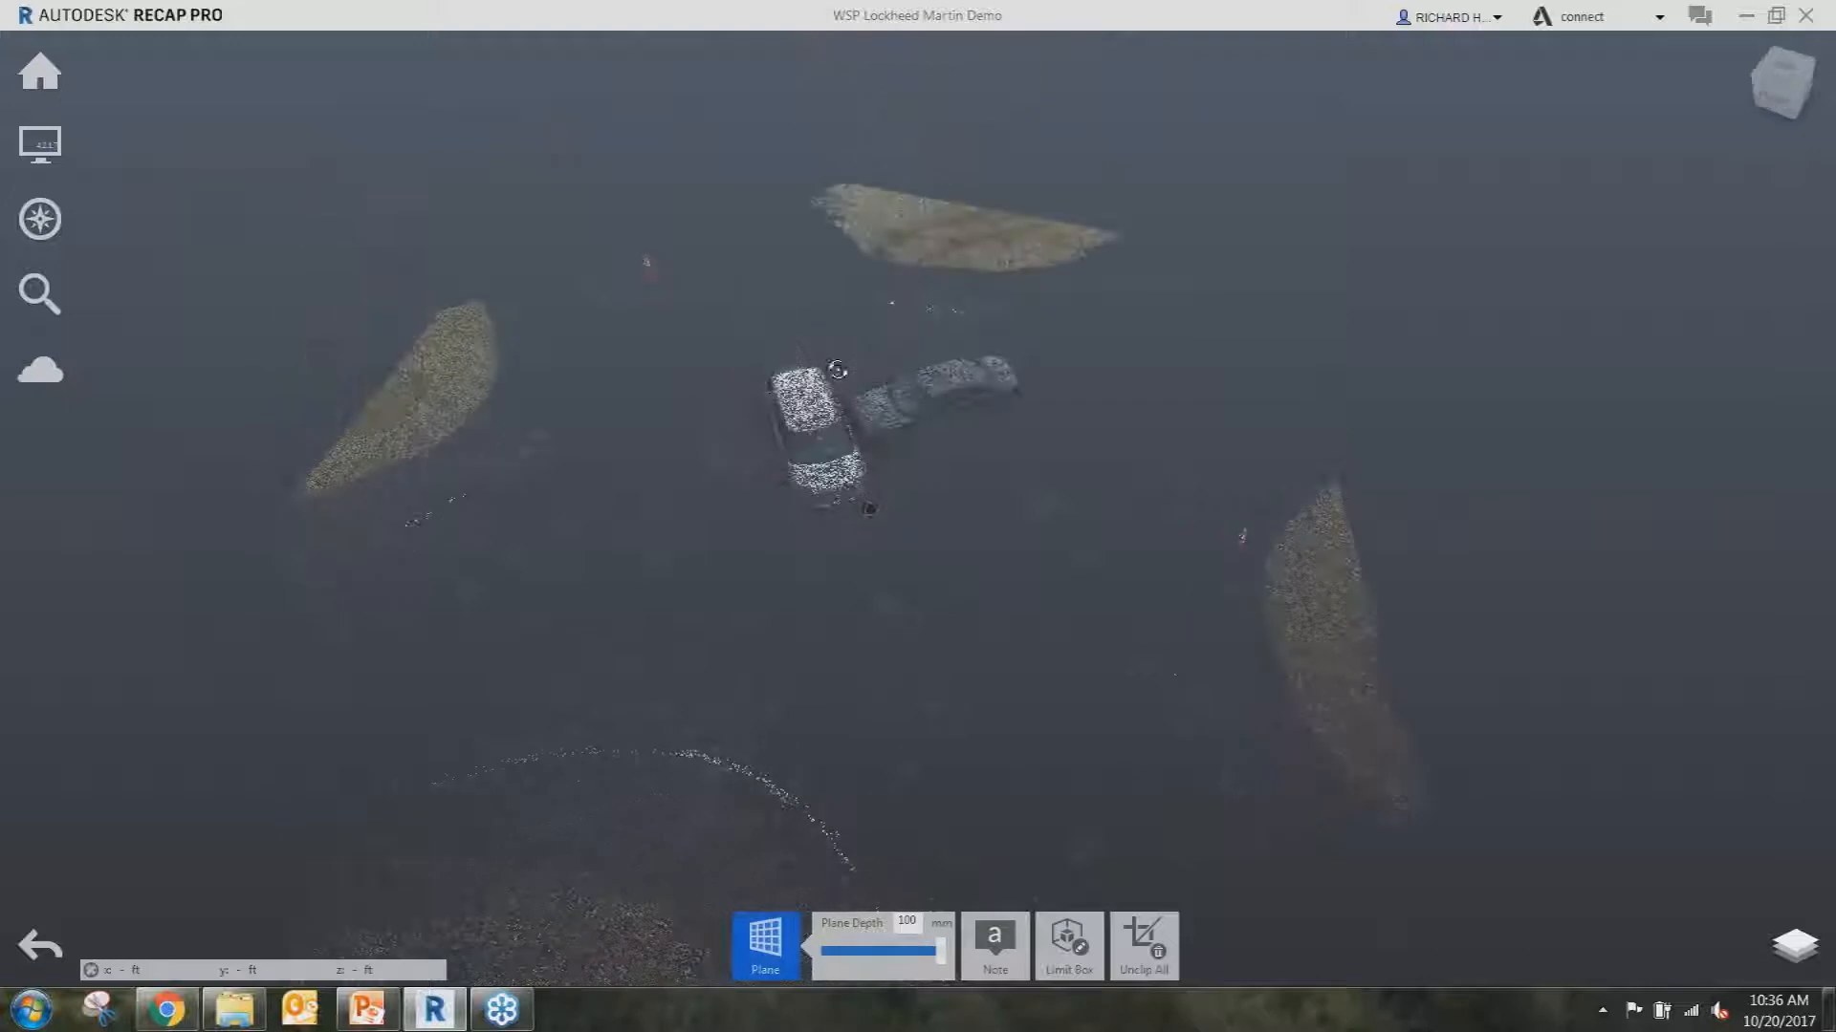
{"action": "mouse_move", "coordinate": [765, 944]}
{"action": "left_click", "coordinate": [766, 868]}
{"action": "left_click_drag", "start_coordinate": [754, 327], "coordinate": [1028, 545]}
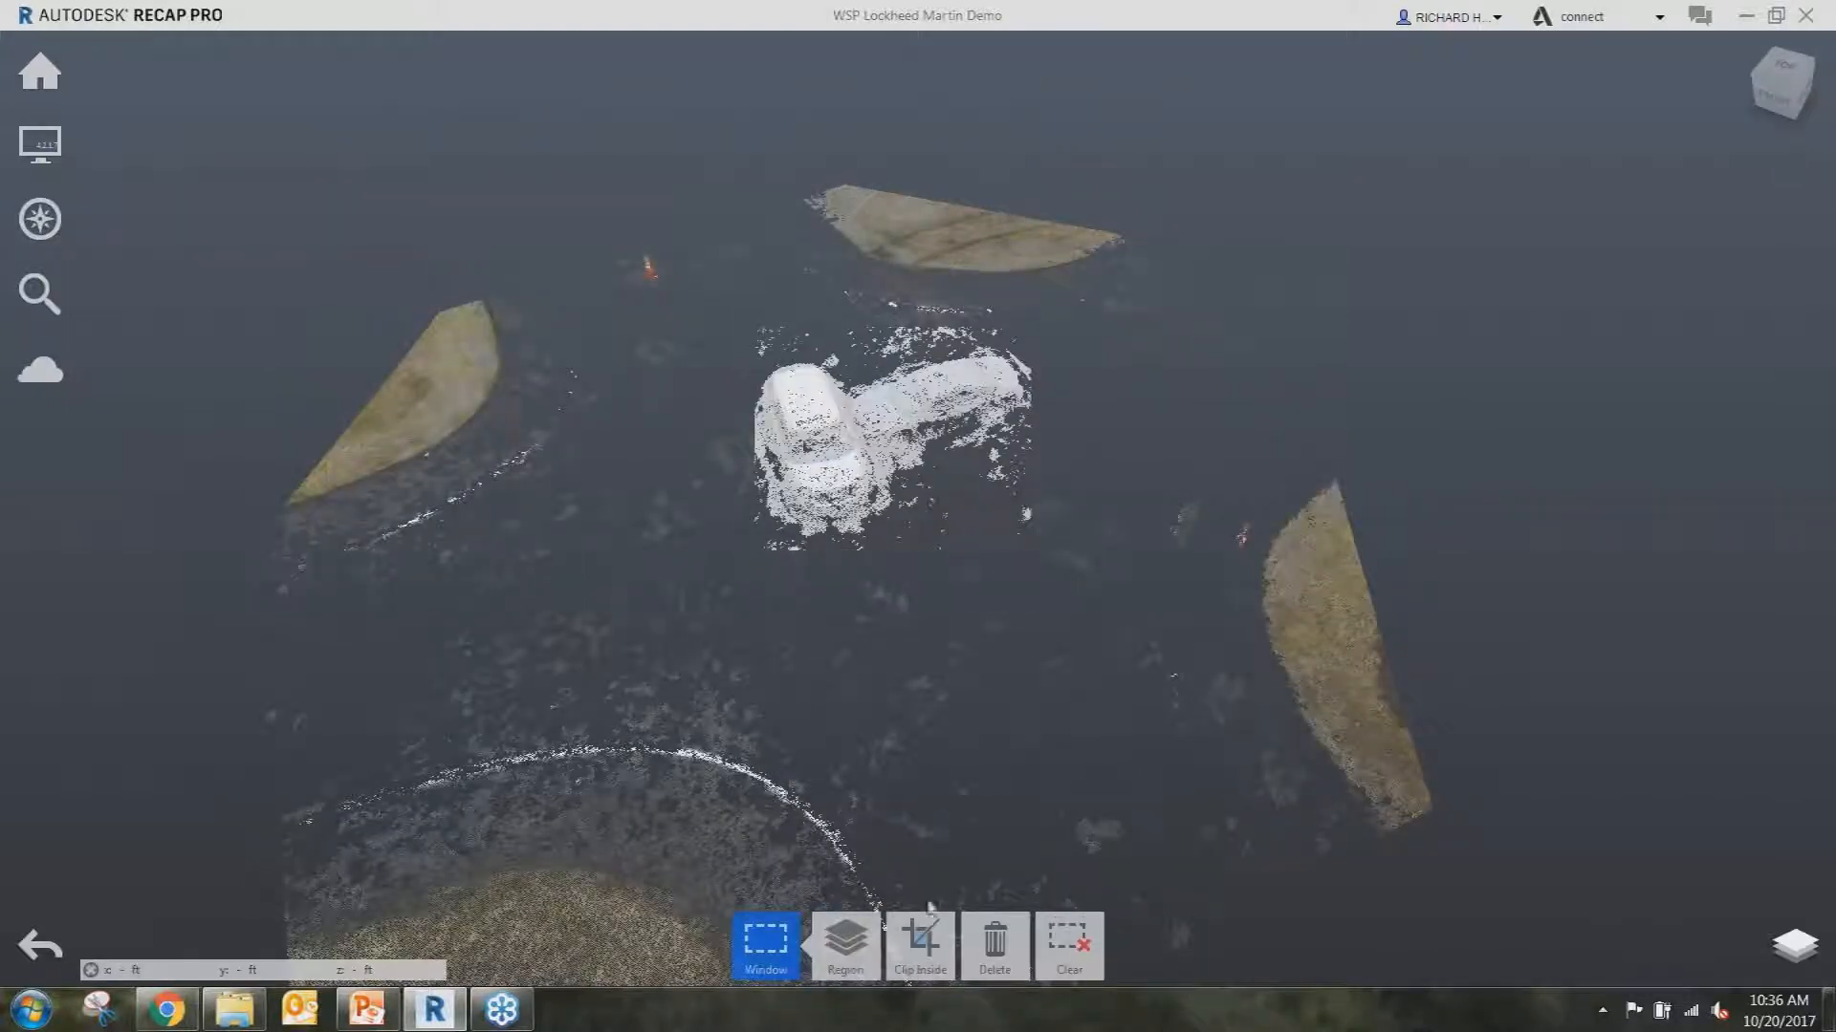
{"action": "left_click", "coordinate": [996, 941]}
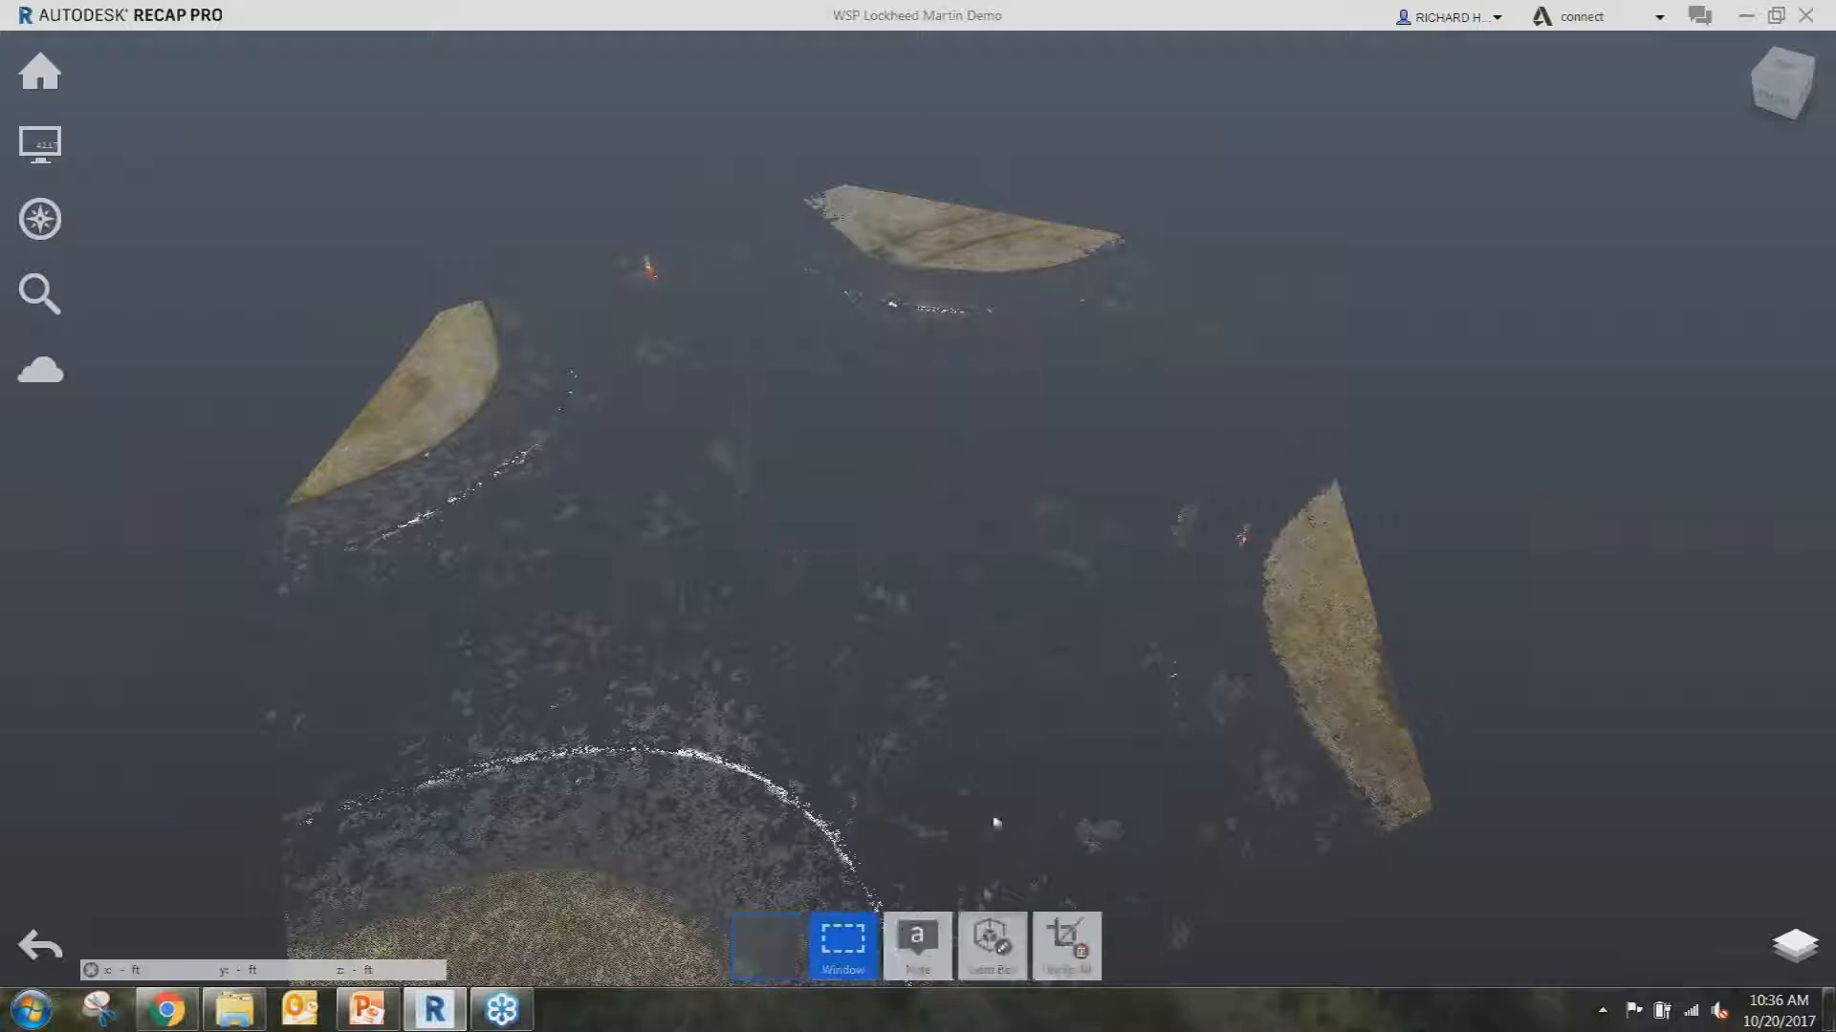
{"action": "left_click", "coordinate": [1066, 945]}
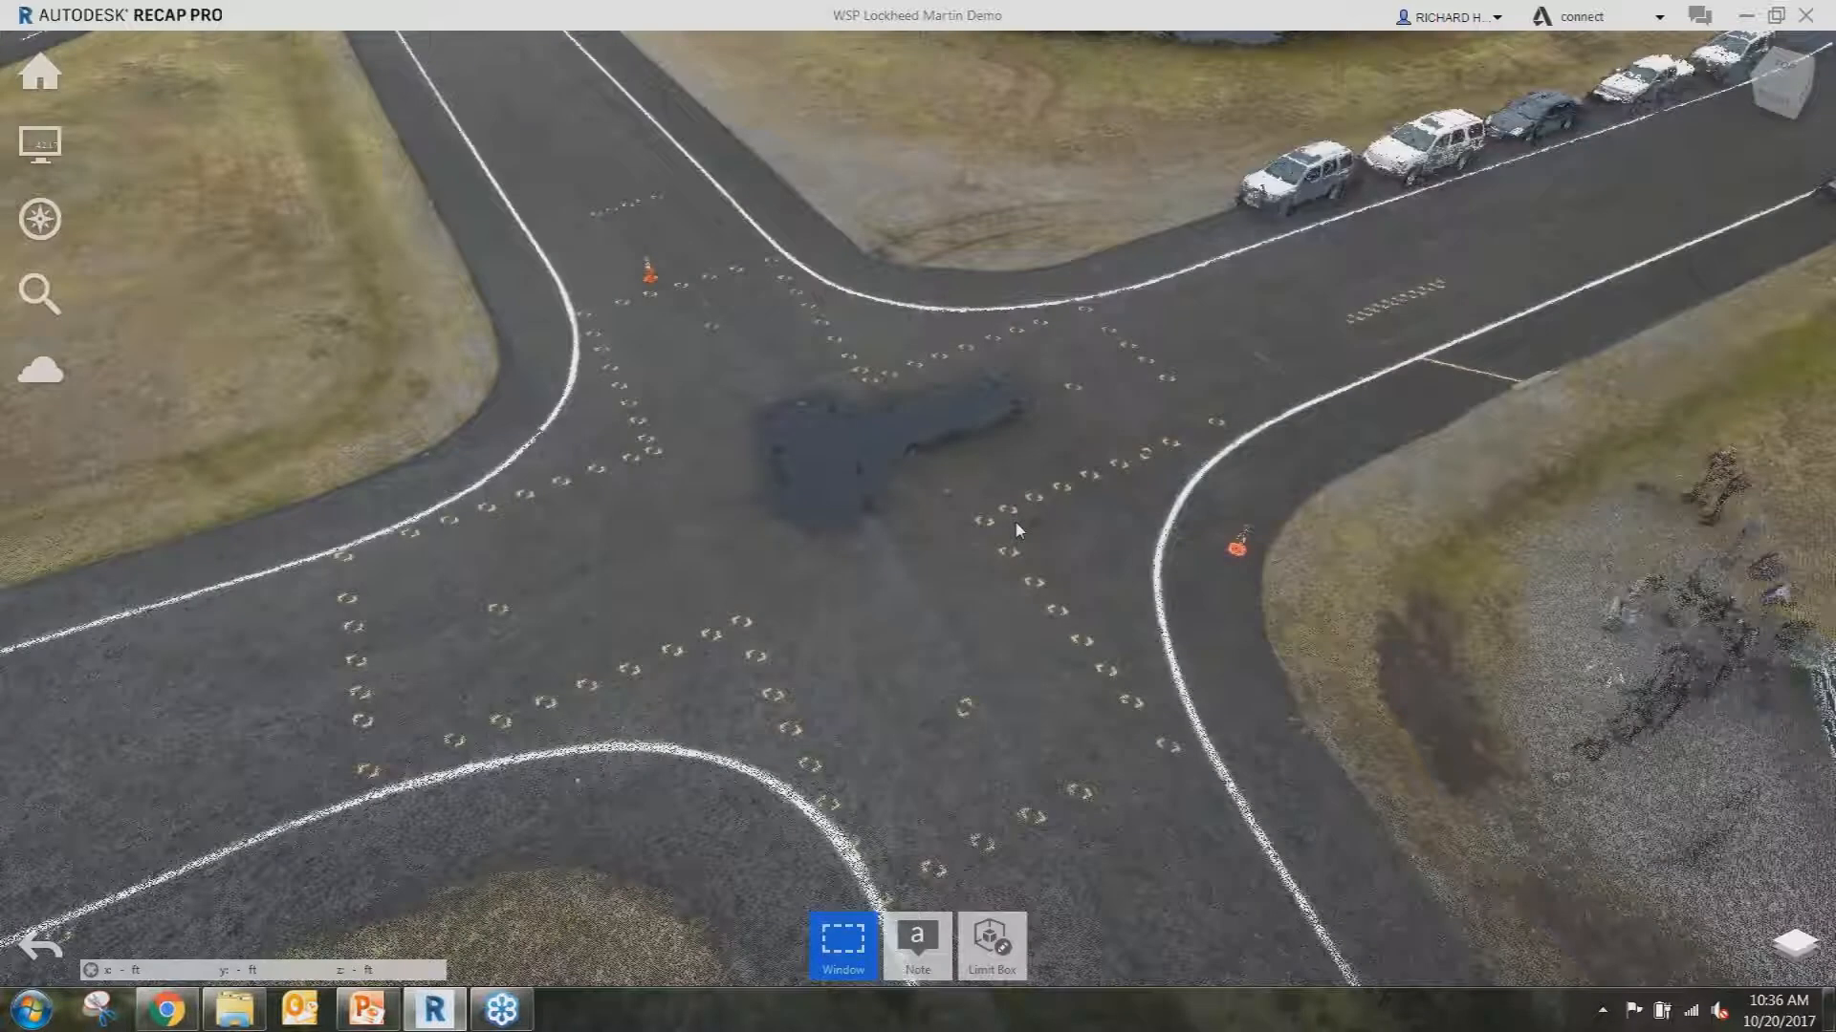
Window-select the middle of the intersection.
{"action": "left_click_drag", "start_coordinate": [1013, 520], "coordinate": [965, 547]}
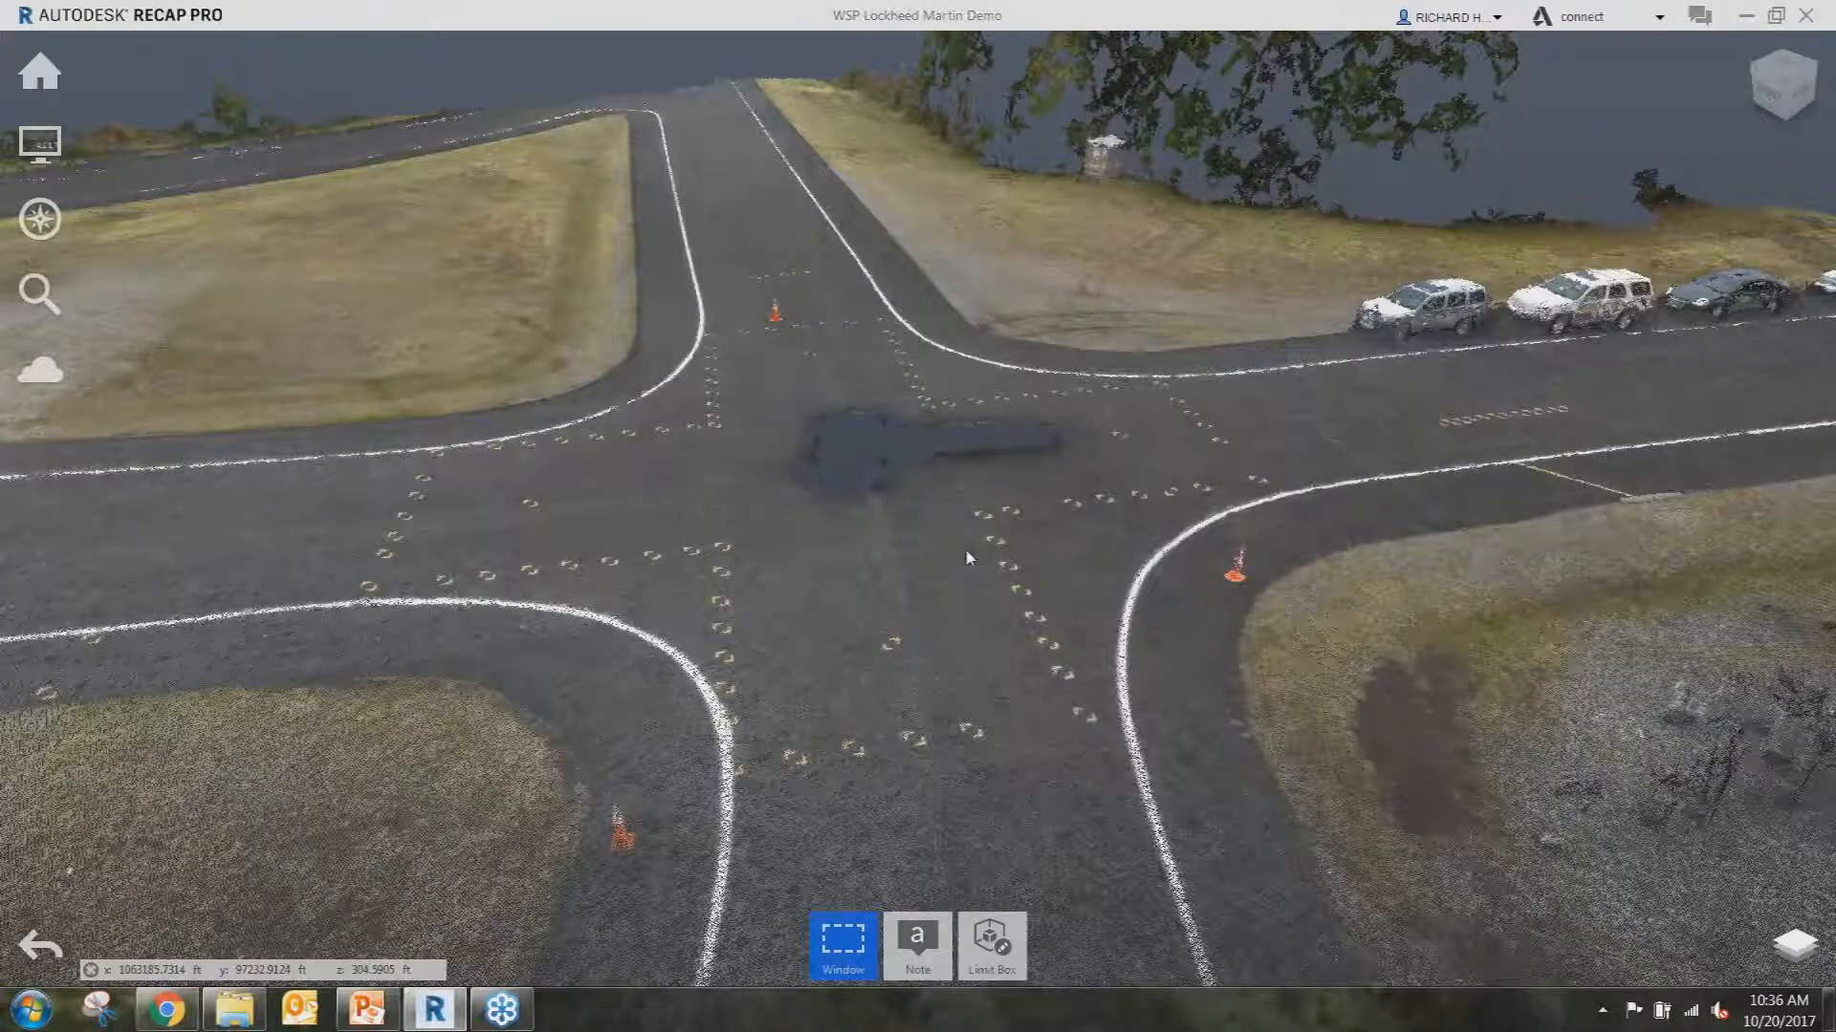
{"action": "scroll", "coordinate": [919, 606], "scroll_direction": "up", "scroll_amount": 2}
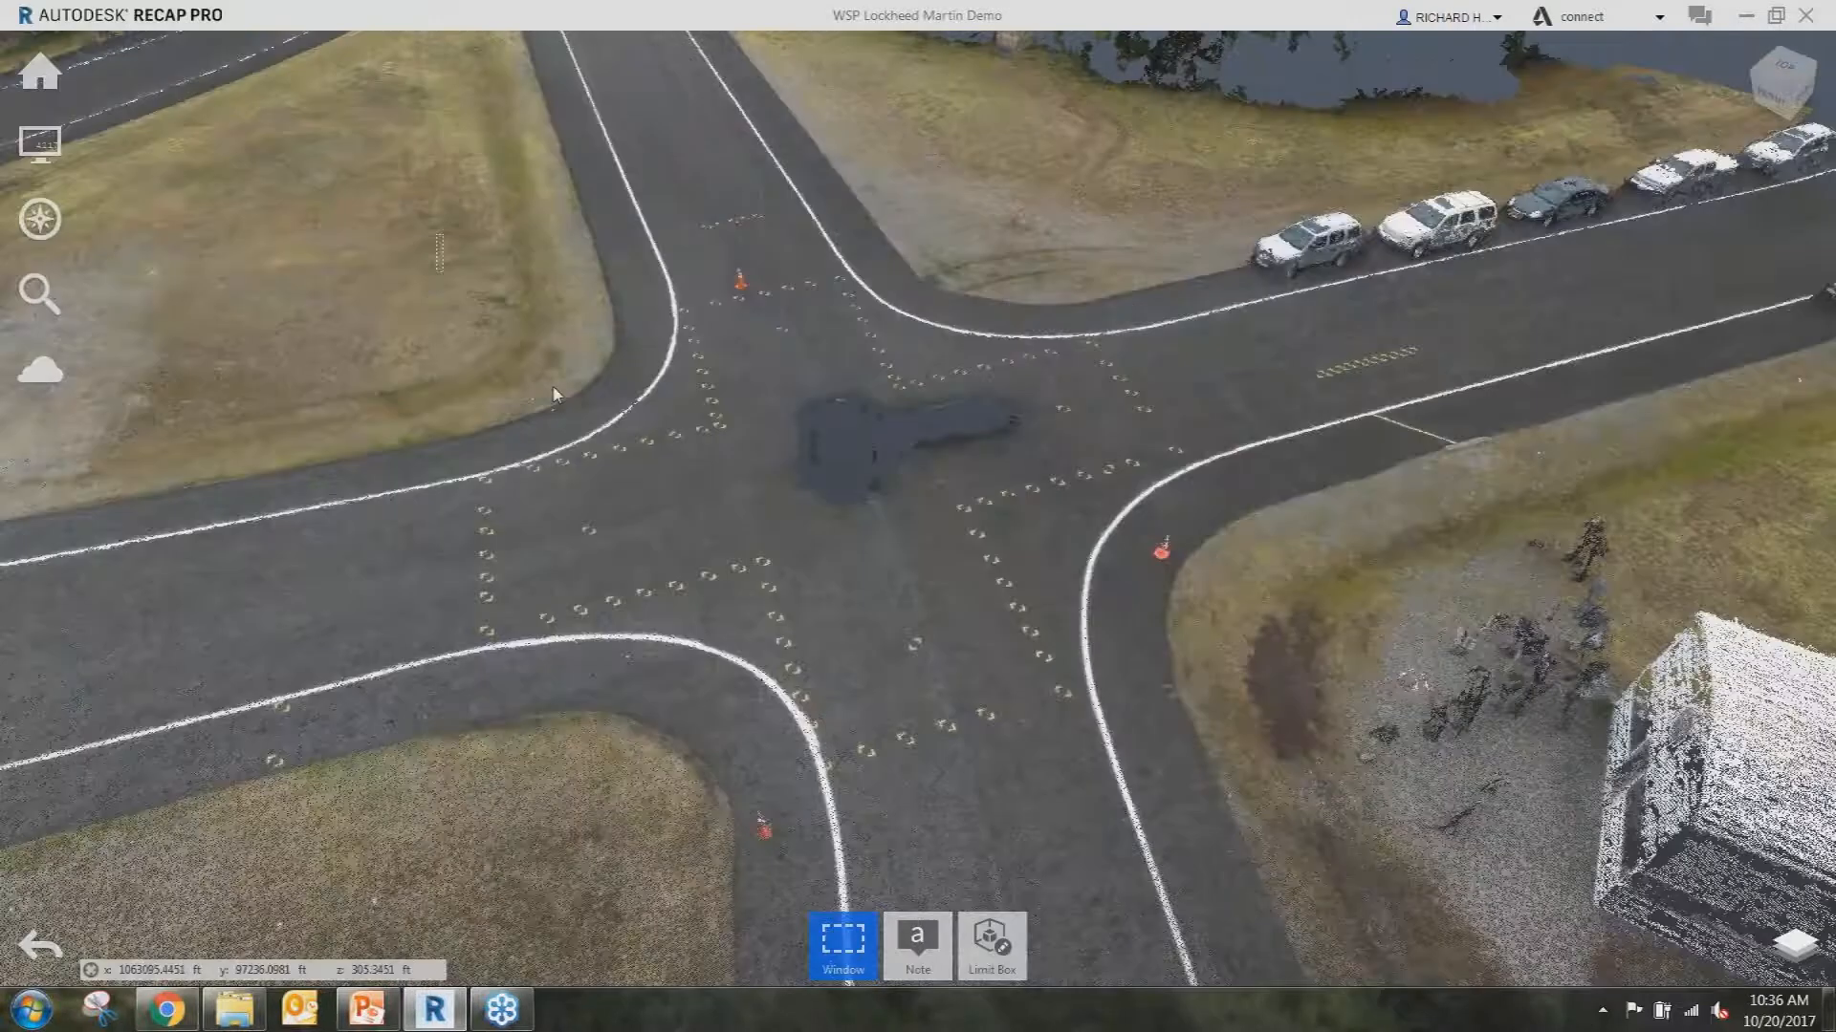
{"action": "left_click_drag", "start_coordinate": [437, 235], "coordinate": [1432, 847]}
Clip to the selected middle area, then unclip all again.
{"action": "mouse_move", "coordinate": [922, 941]}
{"action": "left_click", "coordinate": [922, 861]}
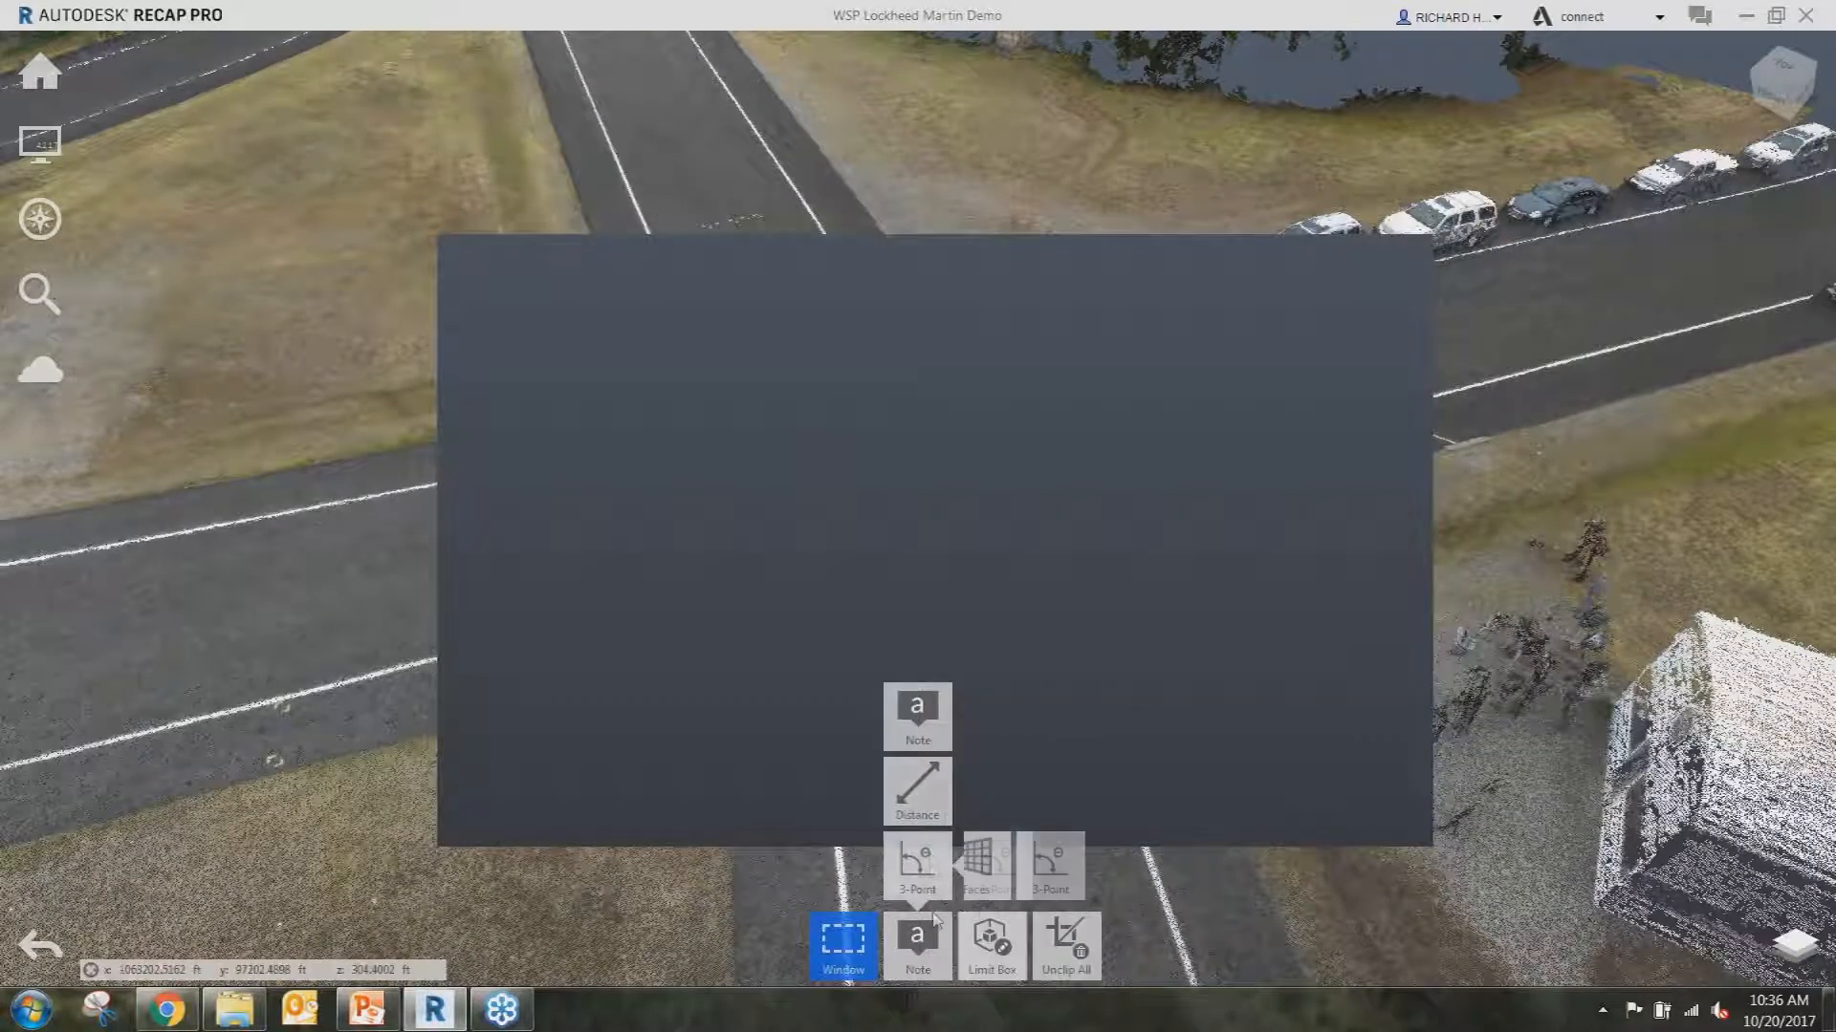
{"action": "left_click", "coordinate": [1065, 946]}
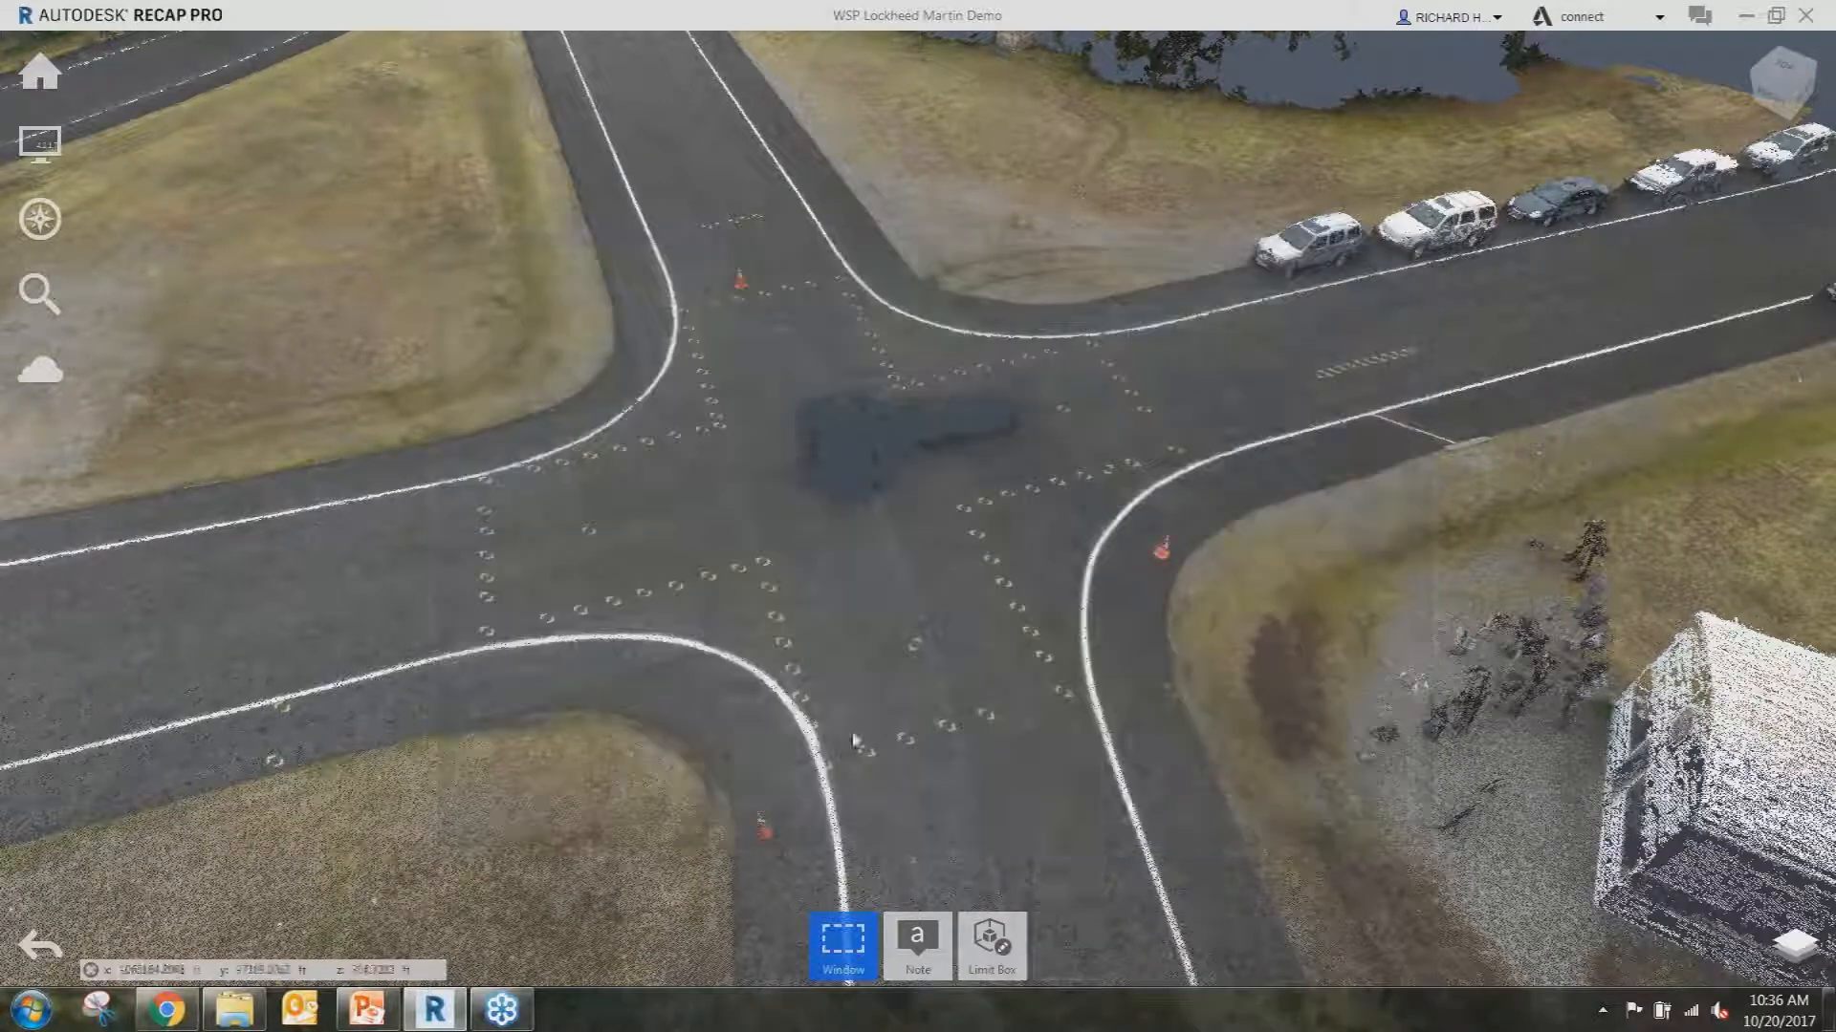
Keep only the points inside a rectangular window drawn around the whole intersection.
{"action": "left_click_drag", "start_coordinate": [404, 183], "coordinate": [1444, 835]}
{"action": "left_click_drag", "start_coordinate": [1418, 834], "coordinate": [1416, 828]}
{"action": "mouse_move", "coordinate": [921, 942]}
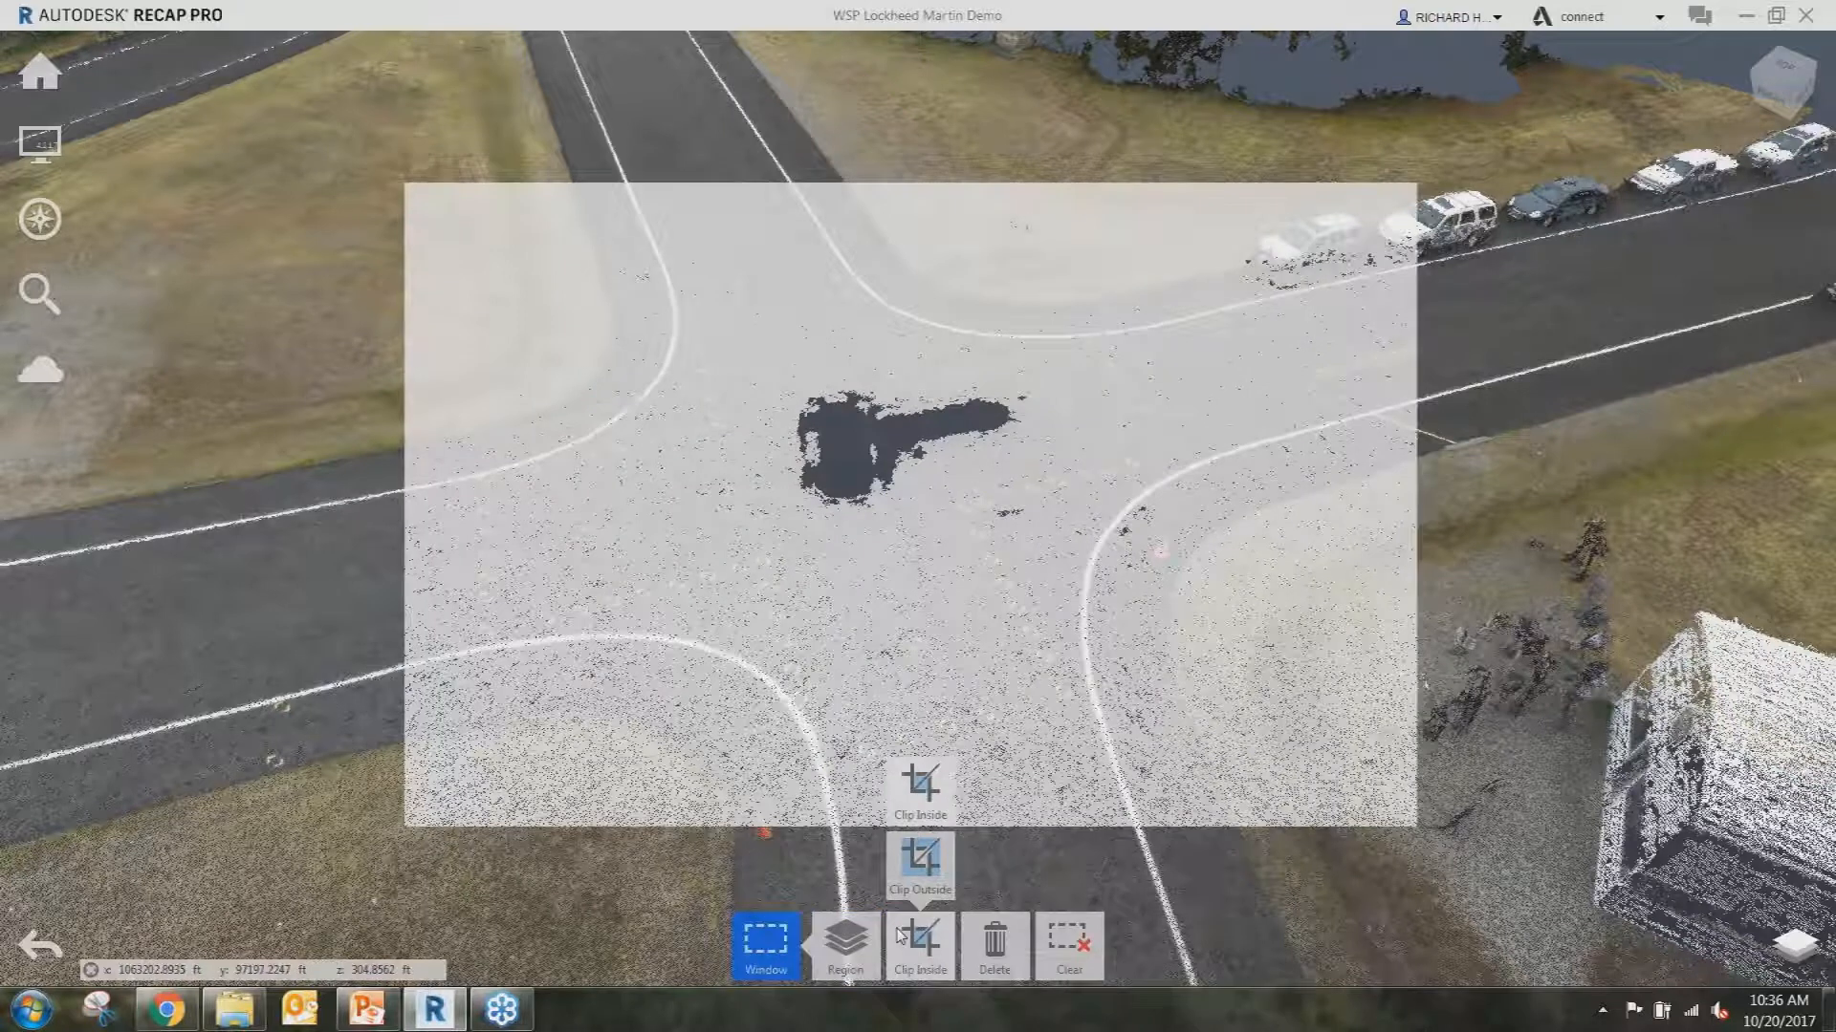
{"action": "left_click", "coordinate": [921, 860]}
{"action": "left_click_drag", "start_coordinate": [876, 586], "coordinate": [832, 679]}
{"action": "mouse_move", "coordinate": [40, 77]}
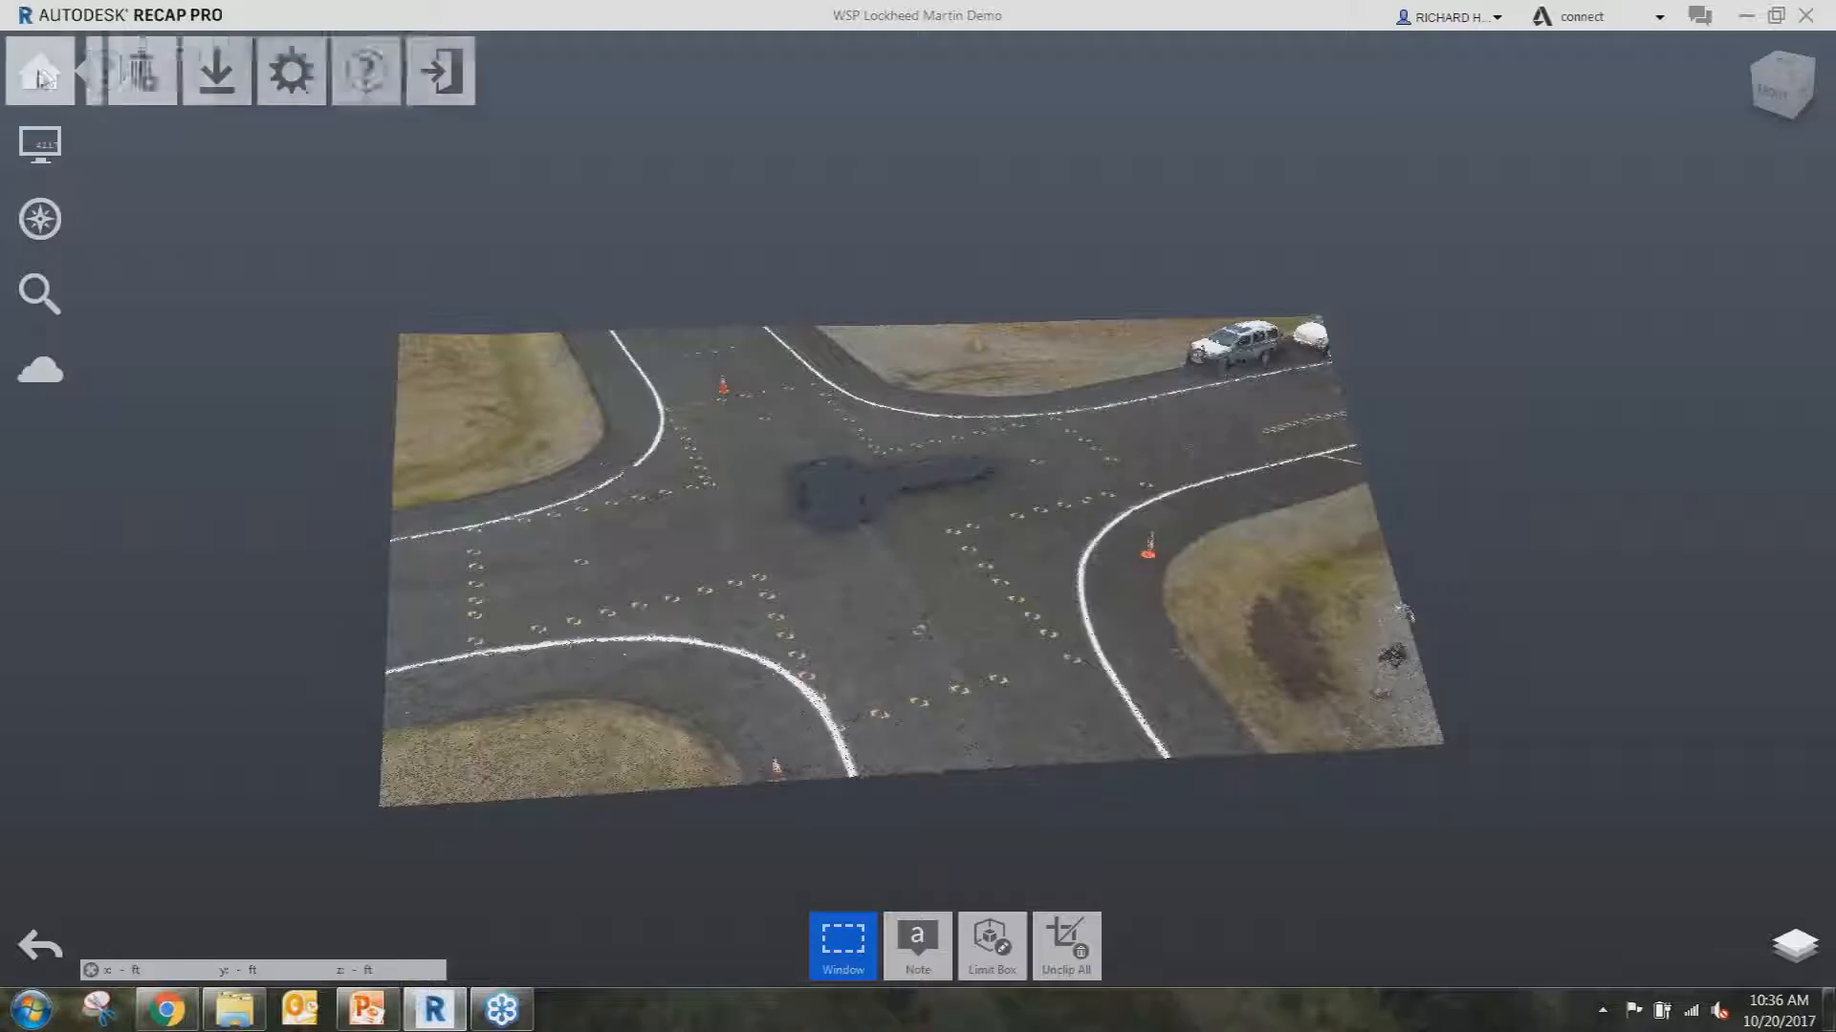
{"action": "mouse_move", "coordinate": [337, 74]}
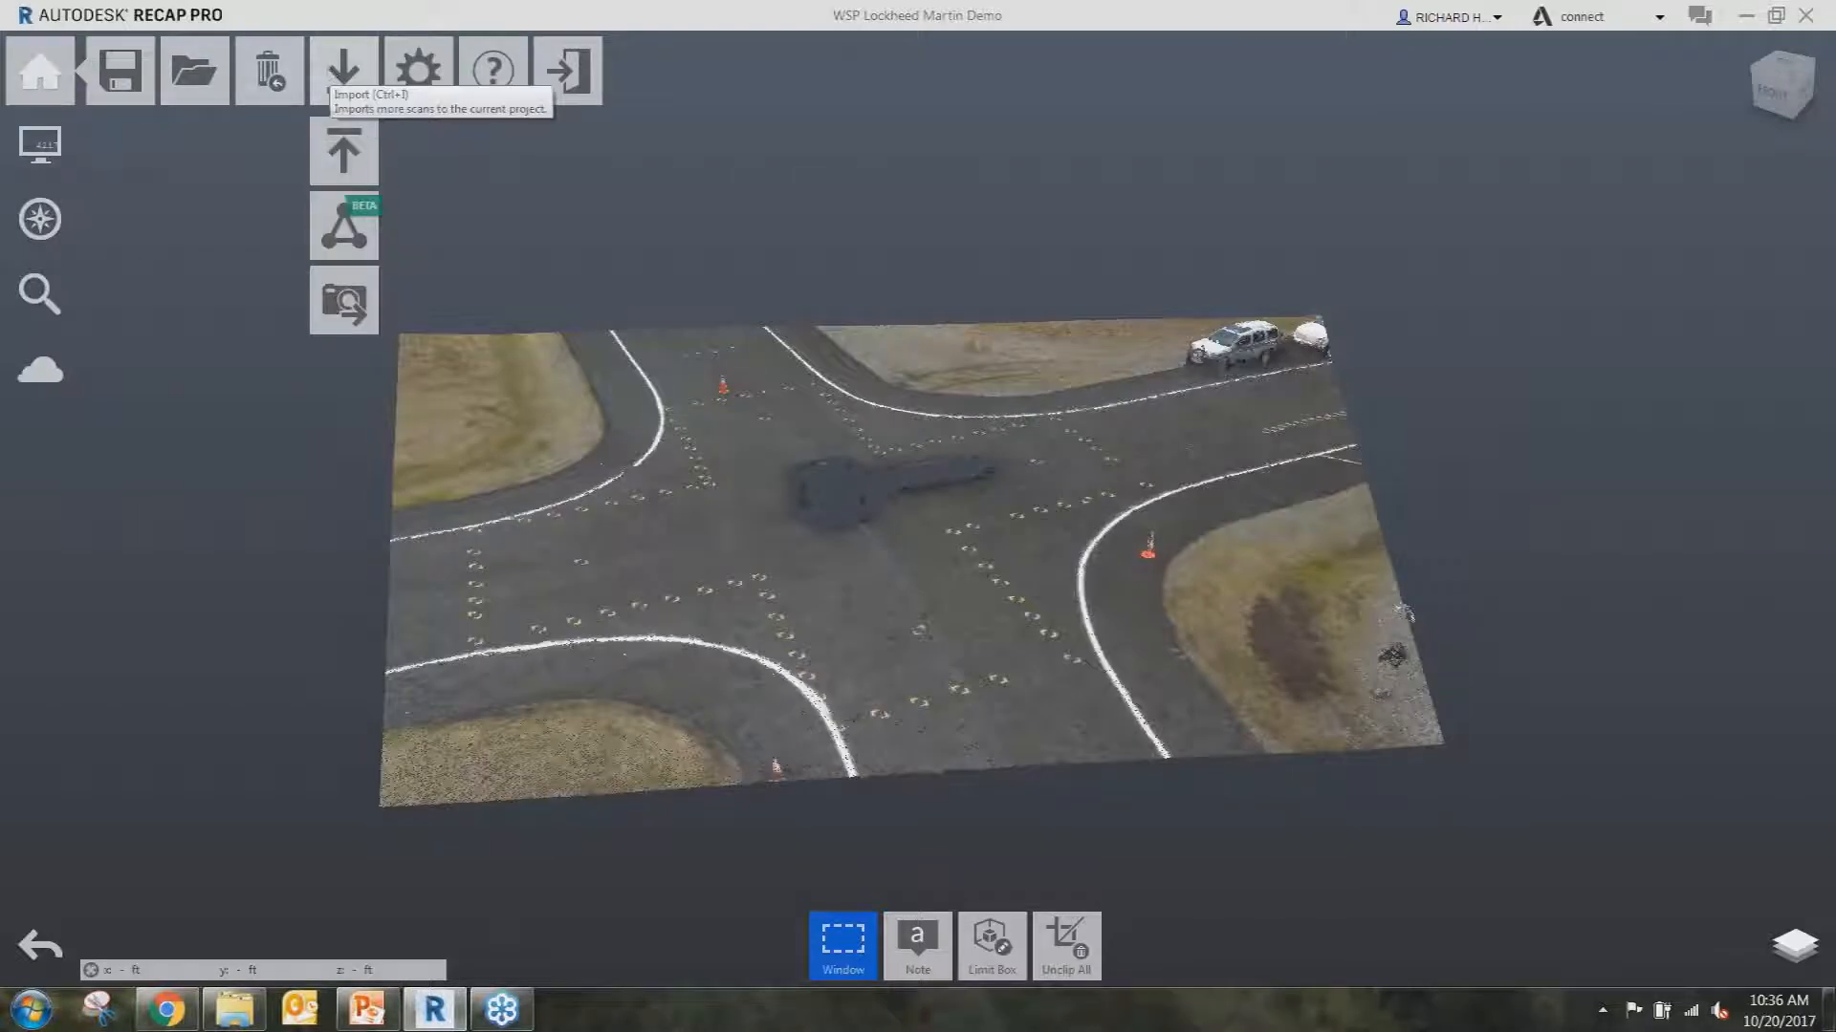
Export the clipped intersection to the Desktop as Unified RCS file 'inte', unifying the scans.
{"action": "left_click", "coordinate": [346, 153]}
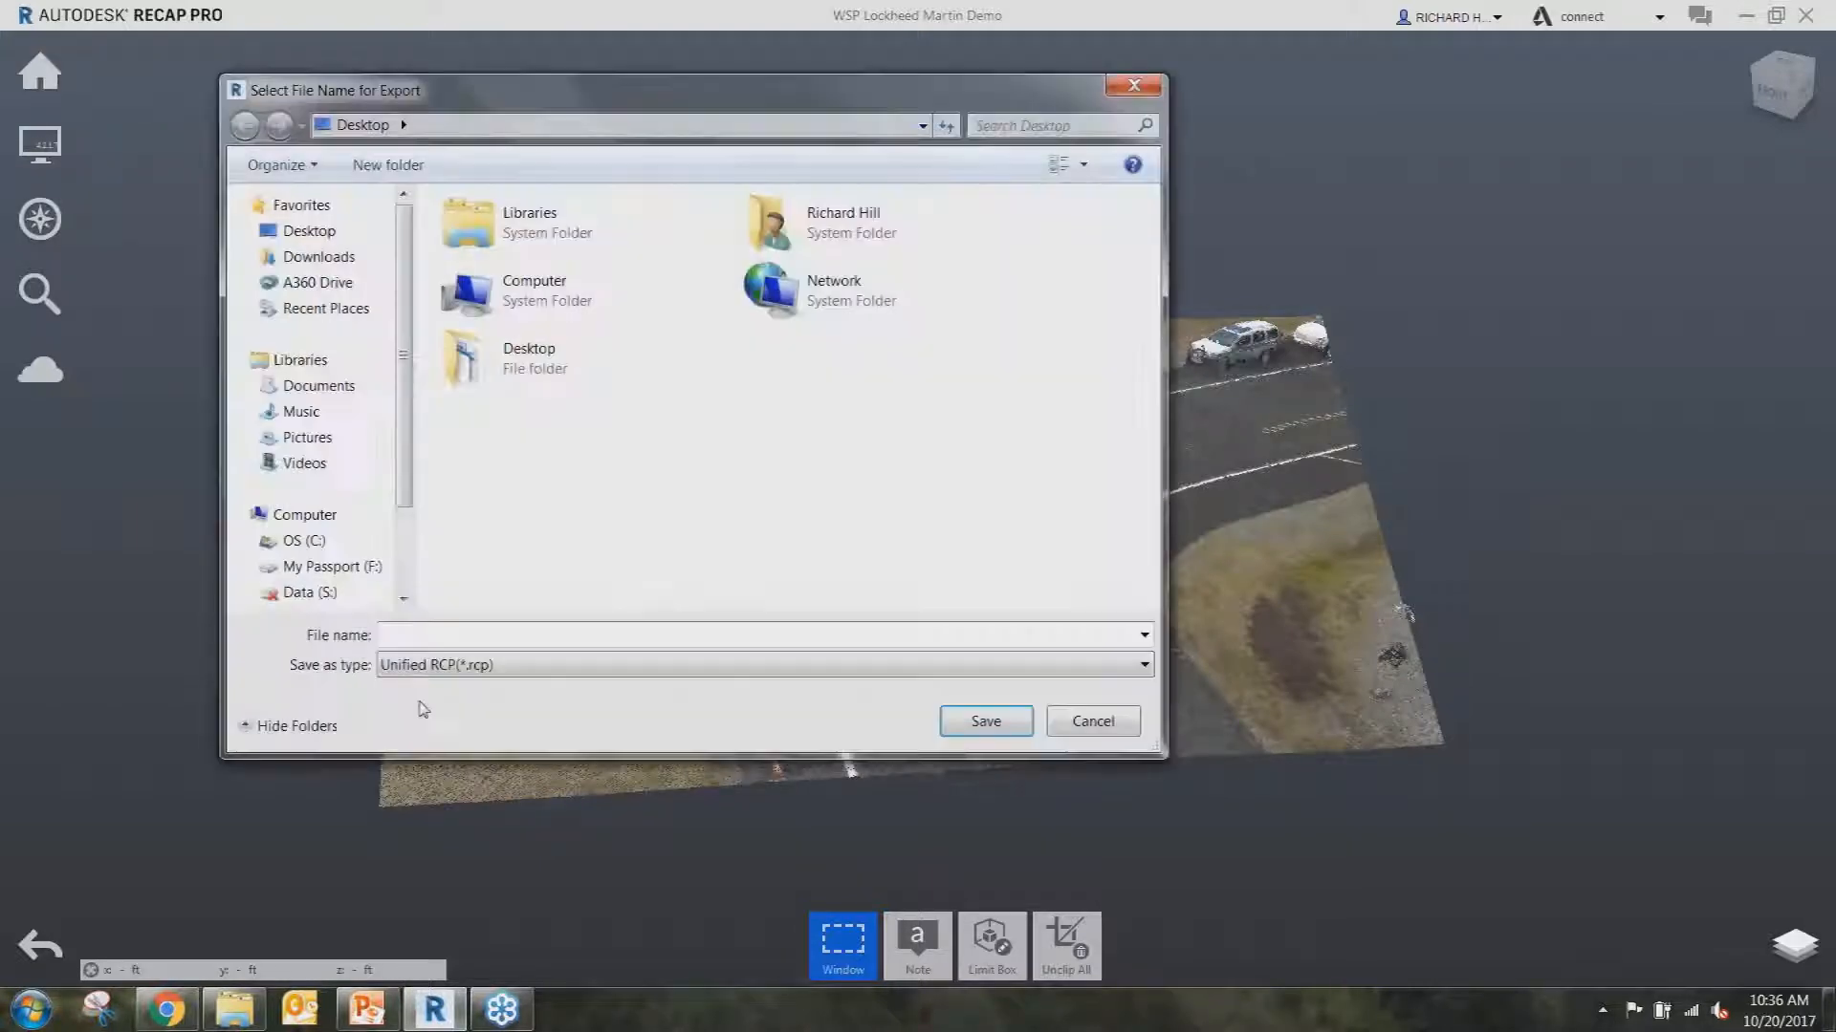
{"action": "left_click", "coordinate": [445, 665]}
{"action": "left_click", "coordinate": [449, 708]}
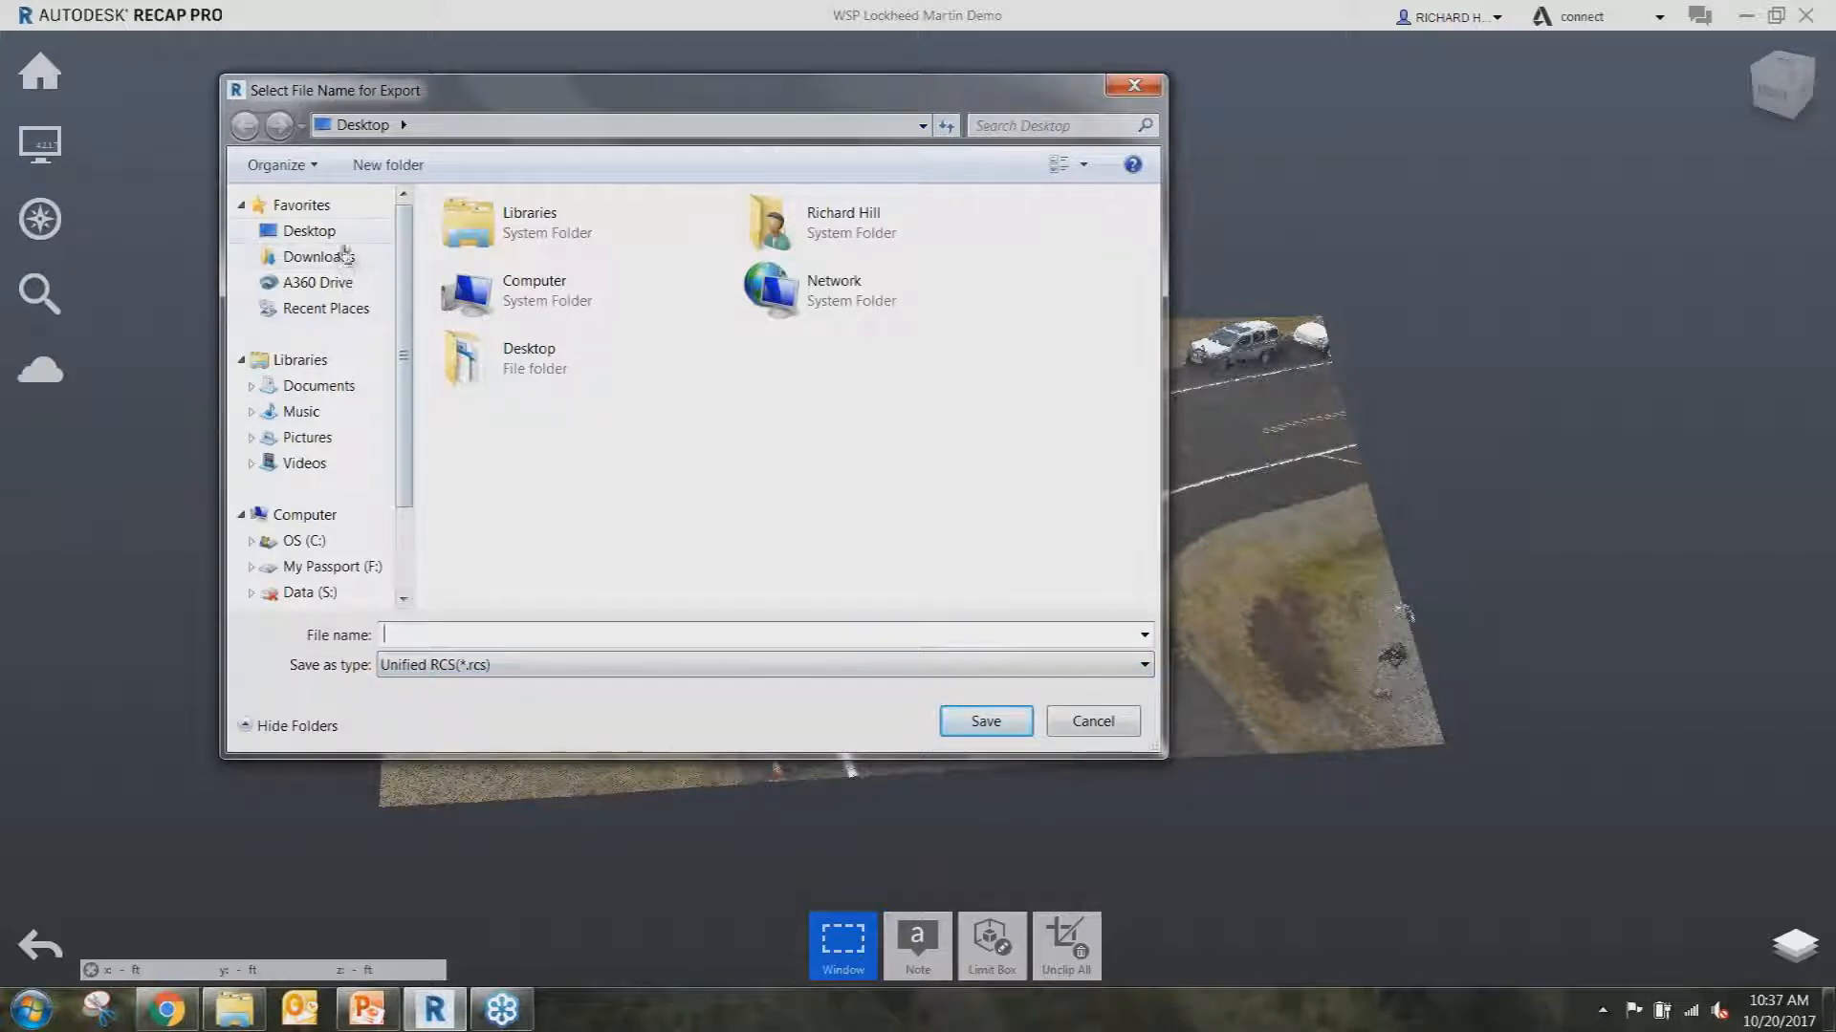
{"action": "left_click", "coordinate": [316, 231]}
{"action": "left_click", "coordinate": [404, 637]}
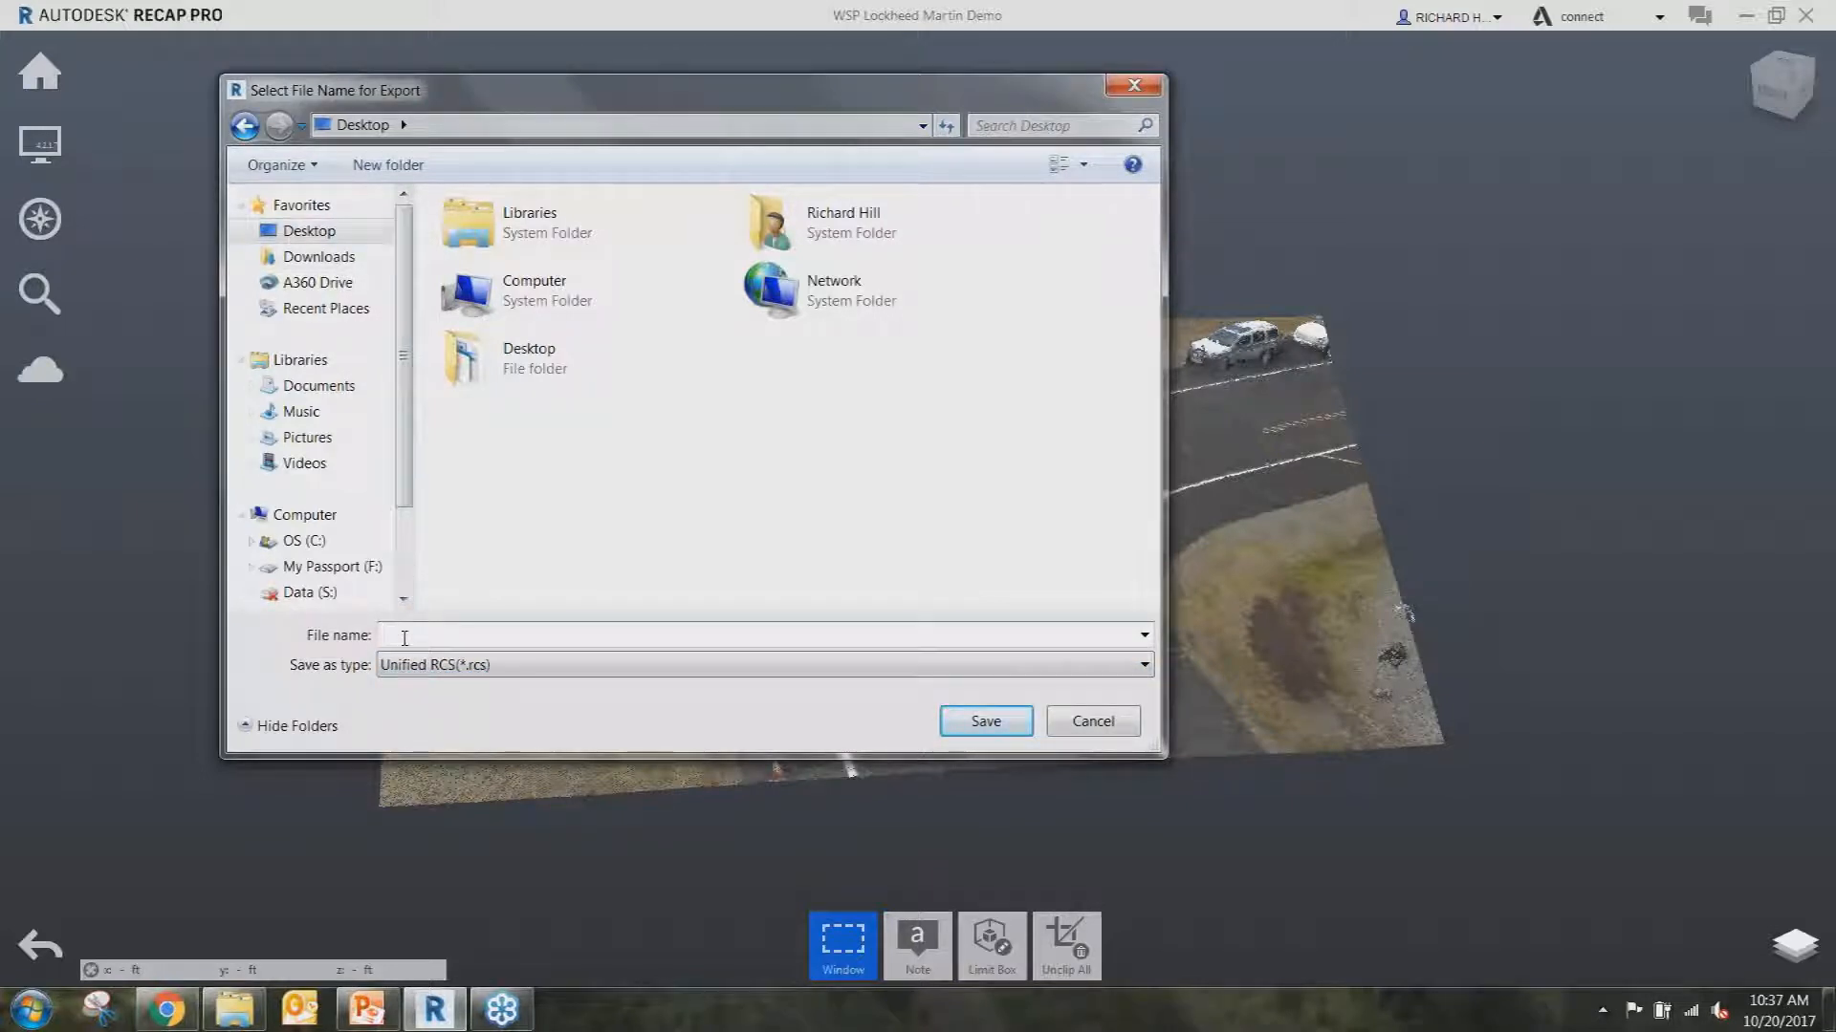
{"action": "type", "text": "inte"}
{"action": "left_click", "coordinate": [952, 722]}
{"action": "left_click", "coordinate": [952, 550]}
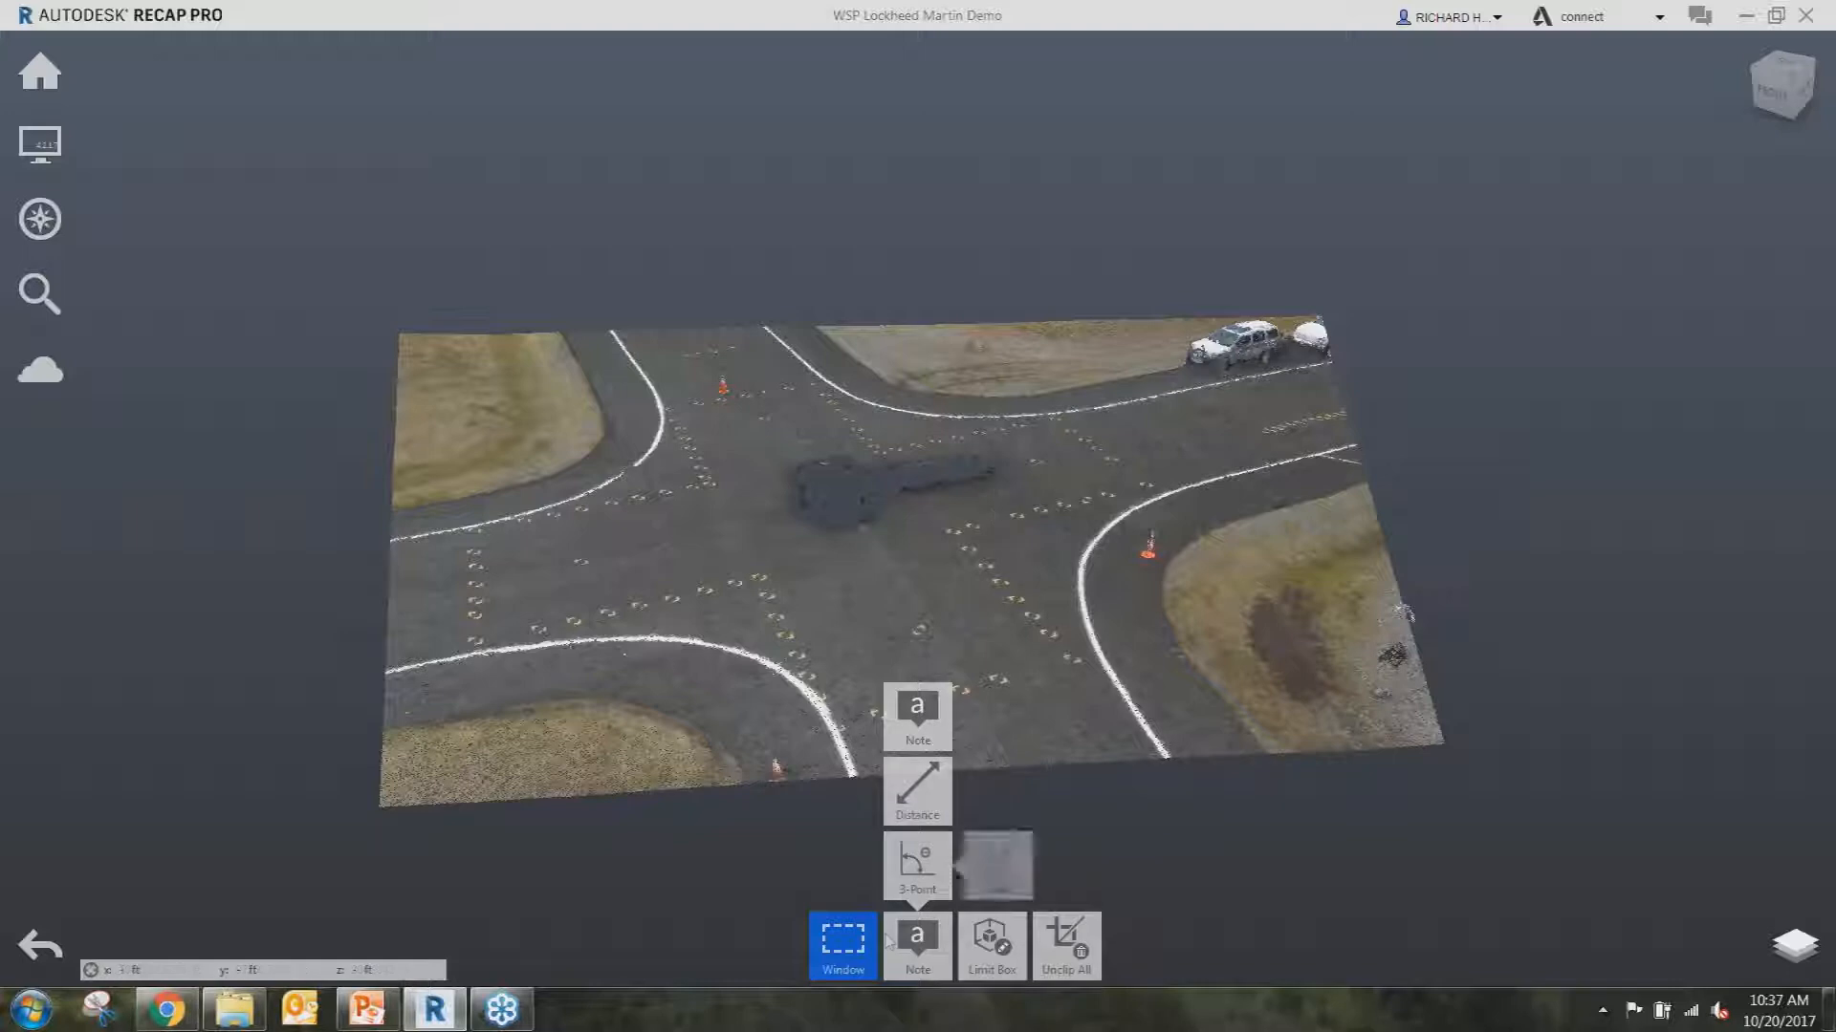
Unclip all and orbit out to a top-down view of the intersection and adjacent building.
{"action": "mouse_move", "coordinate": [865, 953]}
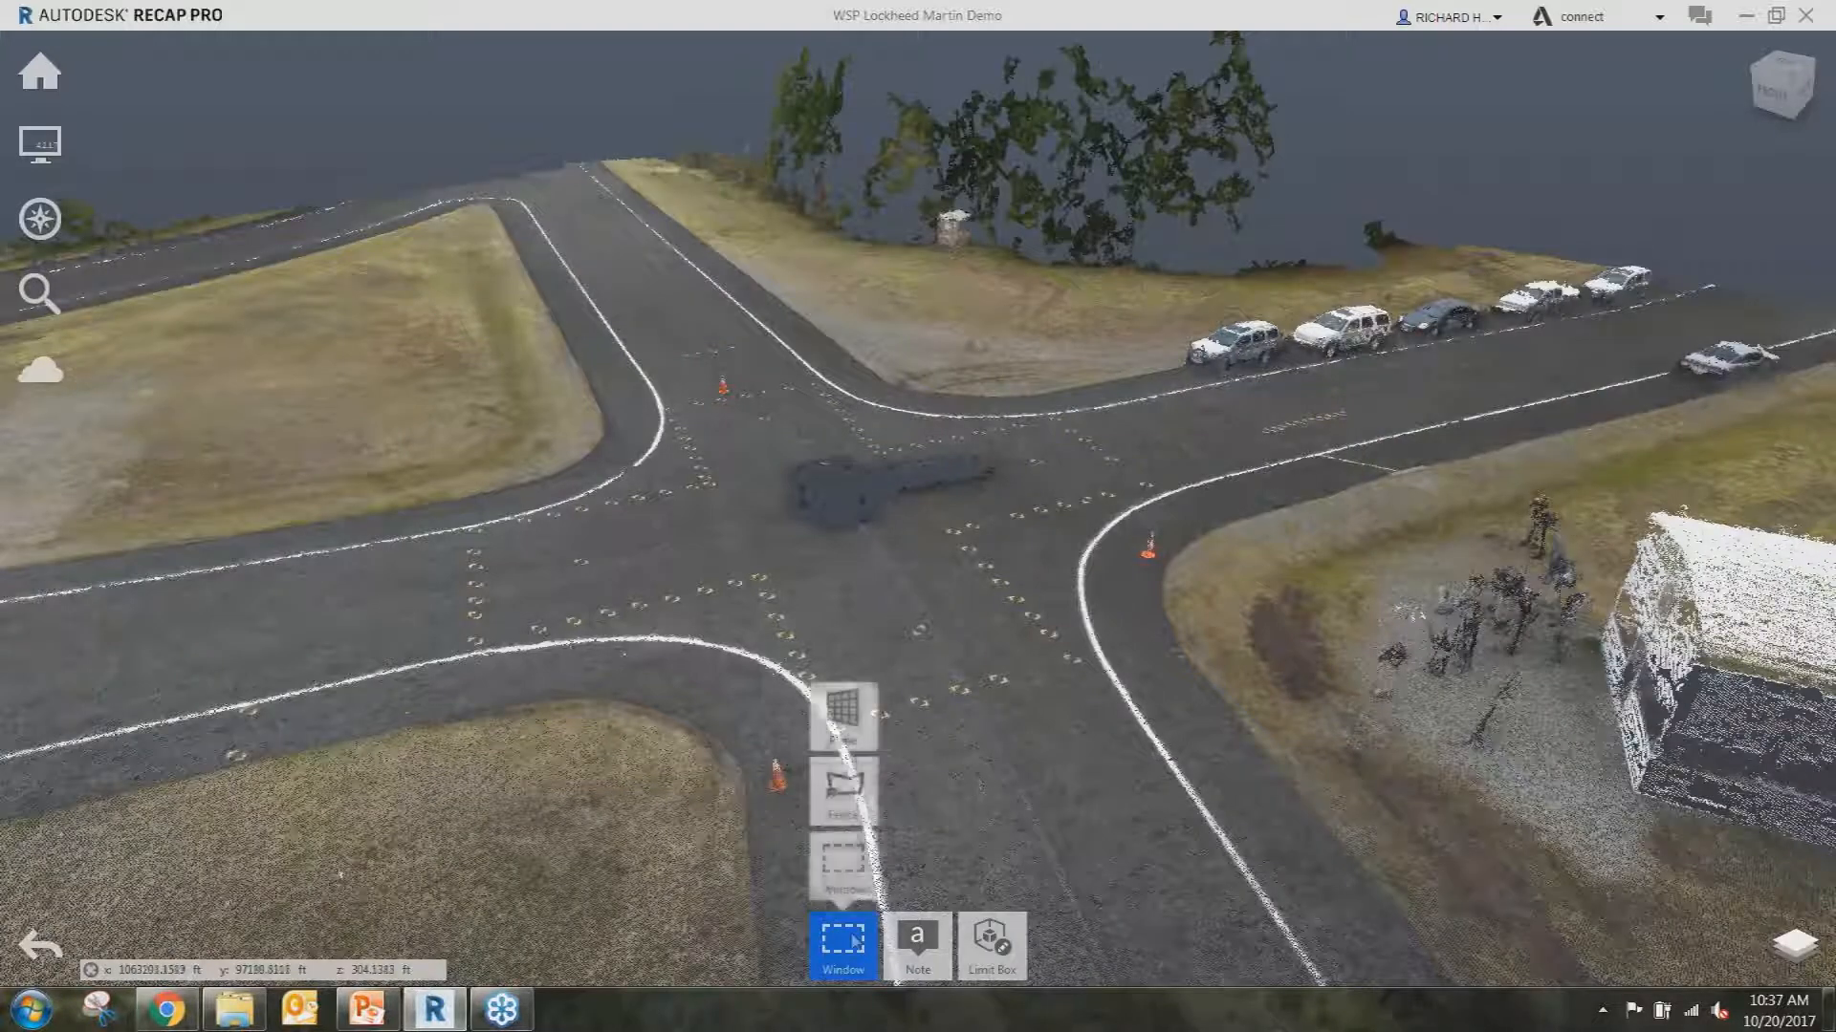
{"action": "middle_click_drag", "start_coordinate": [1046, 661], "coordinate": [1047, 745], "text": "shift"}
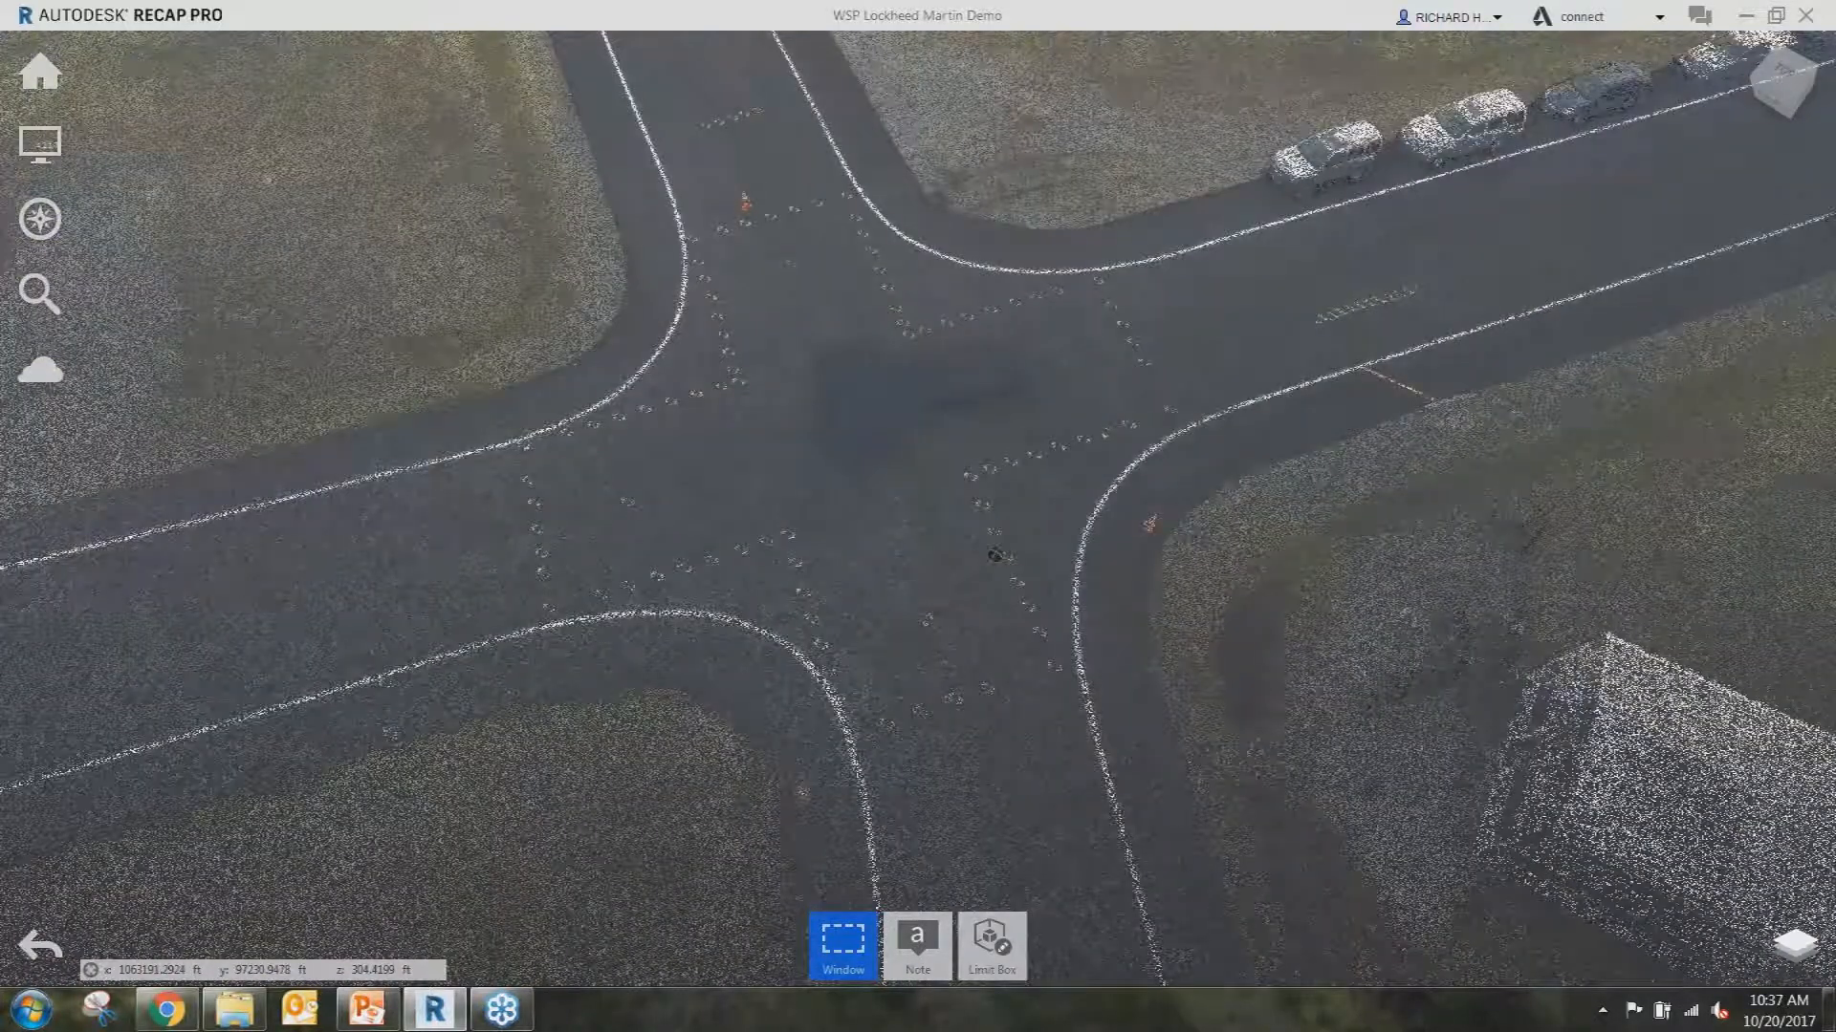
{"action": "scroll", "coordinate": [996, 555], "scroll_direction": "down", "scroll_amount": 3}
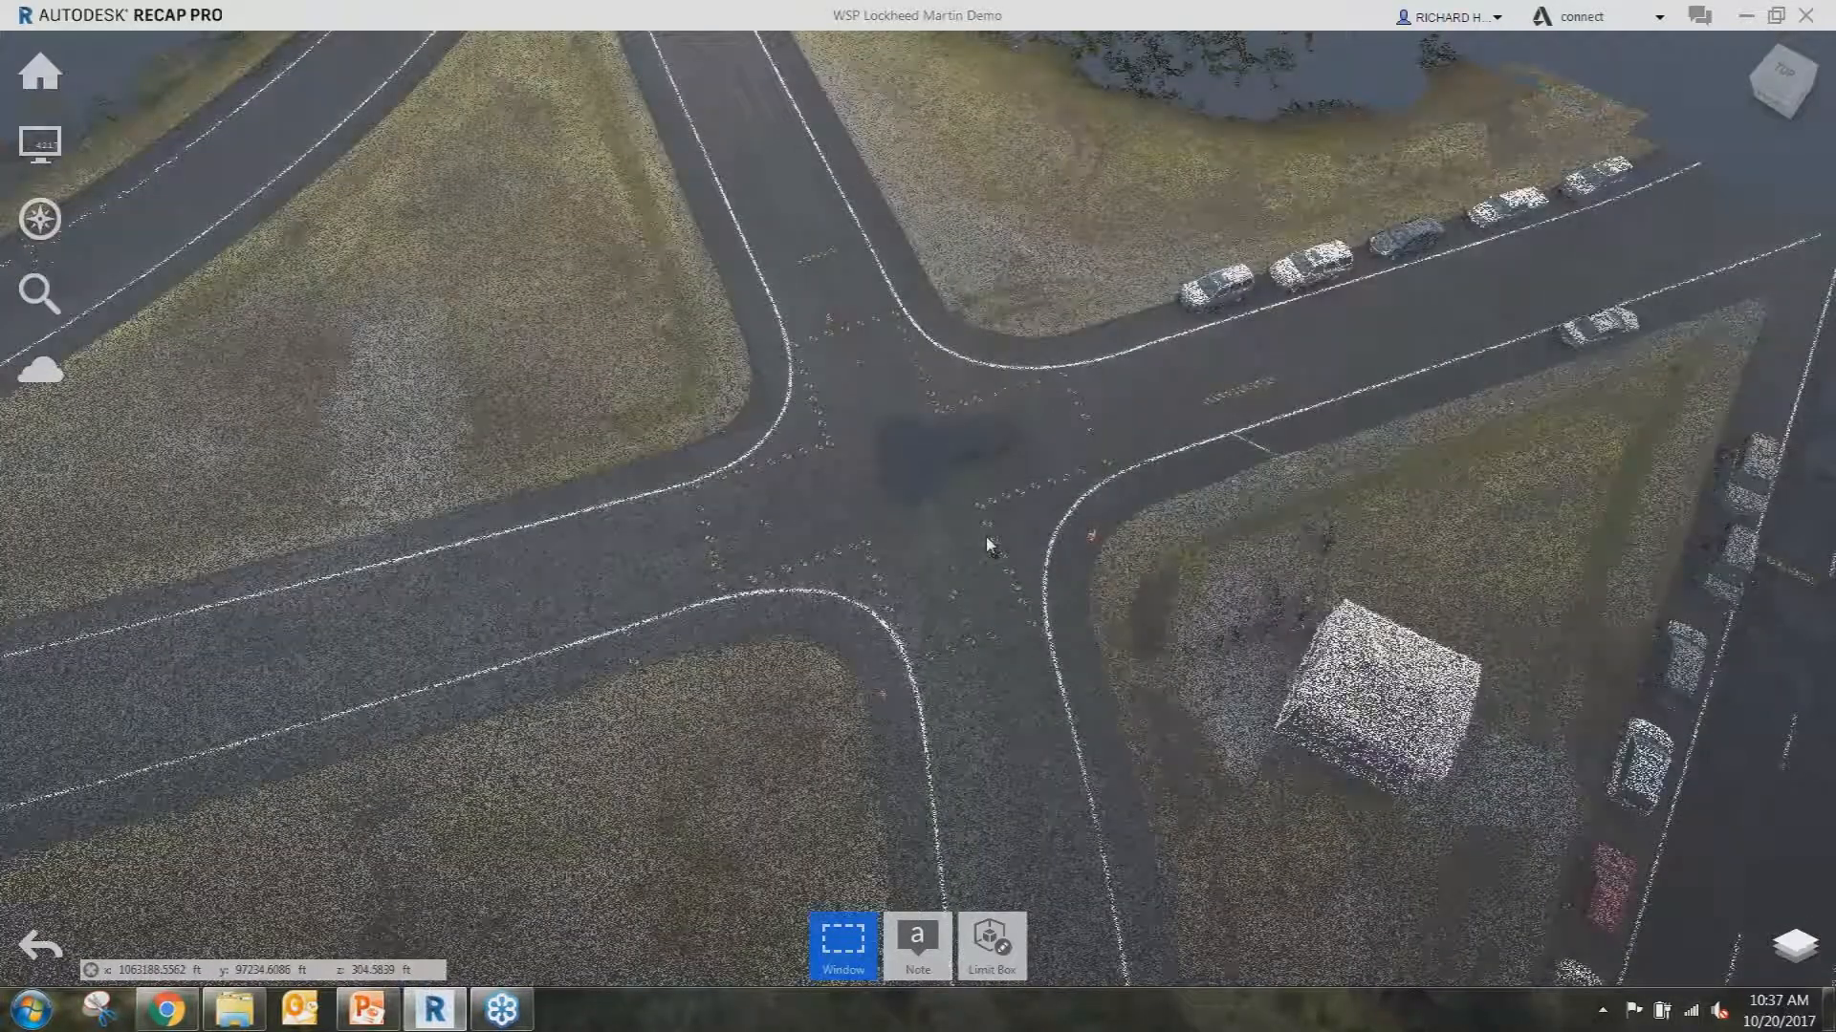
{"action": "middle_click_drag", "start_coordinate": [986, 538], "coordinate": [1190, 674], "text": "shift"}
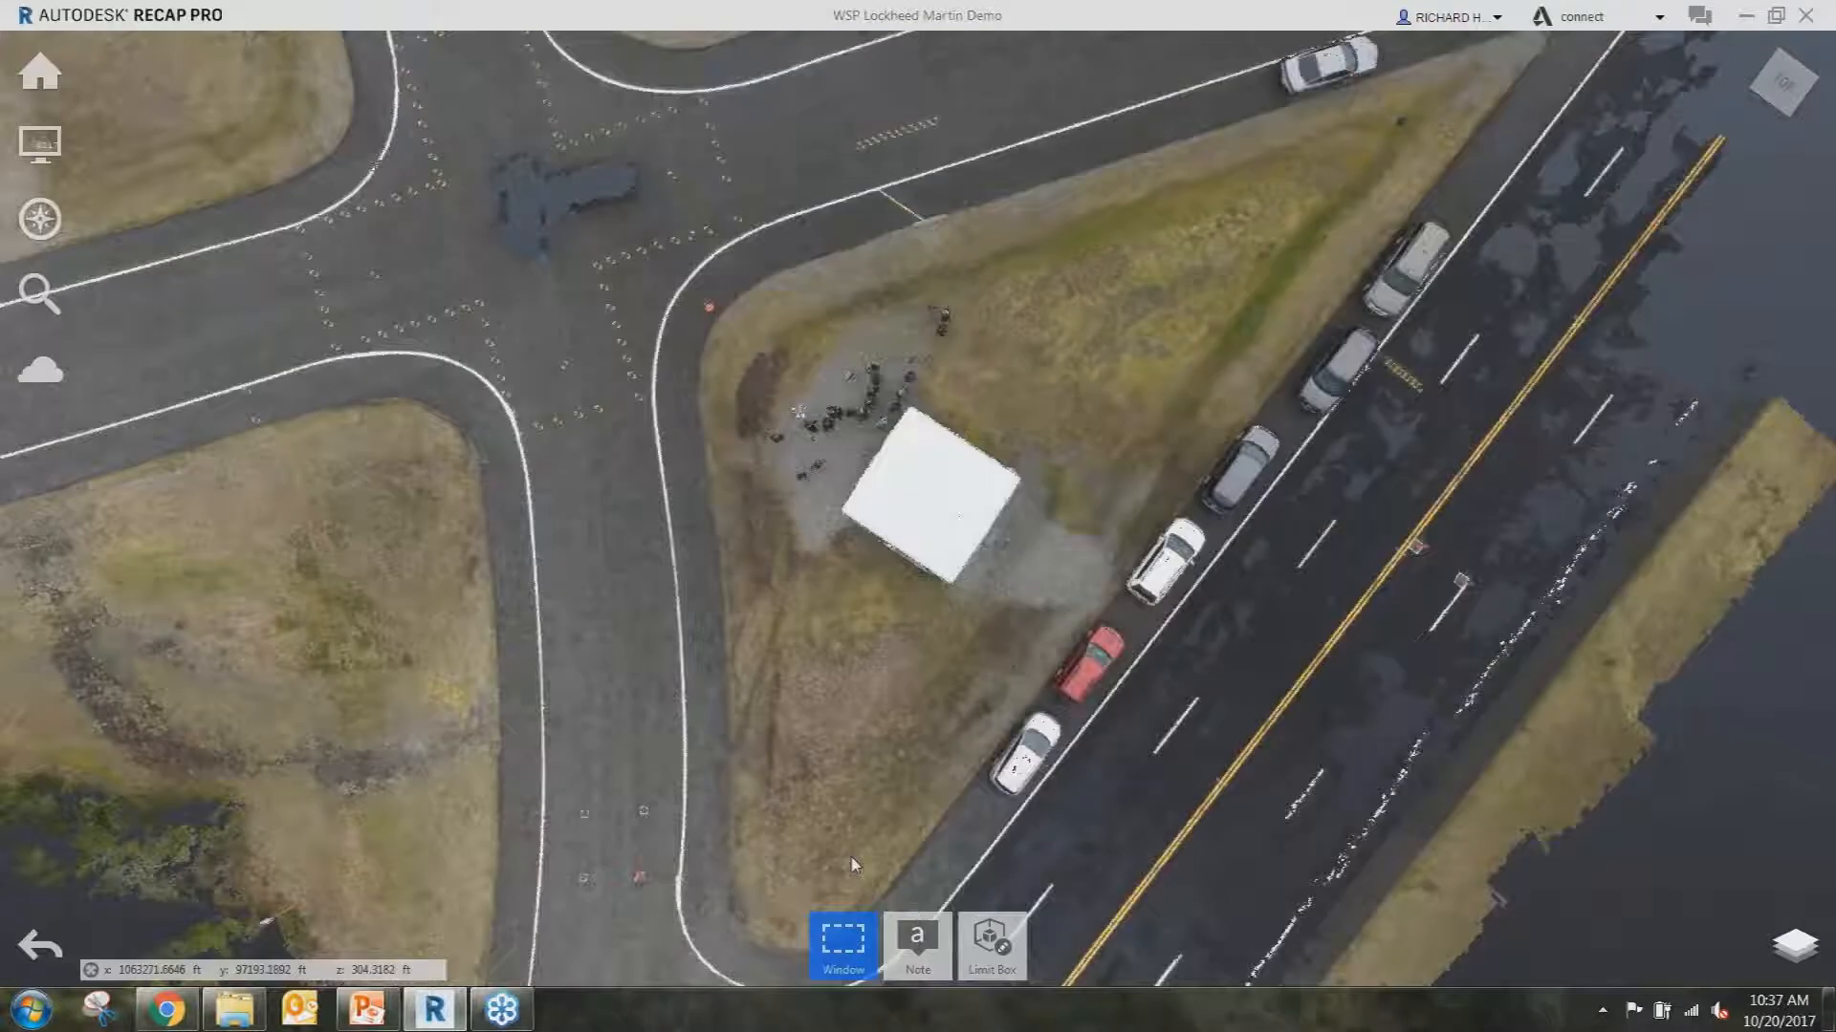
{"action": "left_click", "coordinate": [843, 942]}
Fence the building with a freeform fence and save it as a new region named BLDG.
{"action": "left_click", "coordinate": [841, 779]}
{"action": "left_click", "coordinate": [782, 487]}
{"action": "left_click", "coordinate": [961, 605]}
{"action": "left_click", "coordinate": [1049, 455]}
{"action": "left_click", "coordinate": [929, 375]}
{"action": "double_click", "coordinate": [835, 404]}
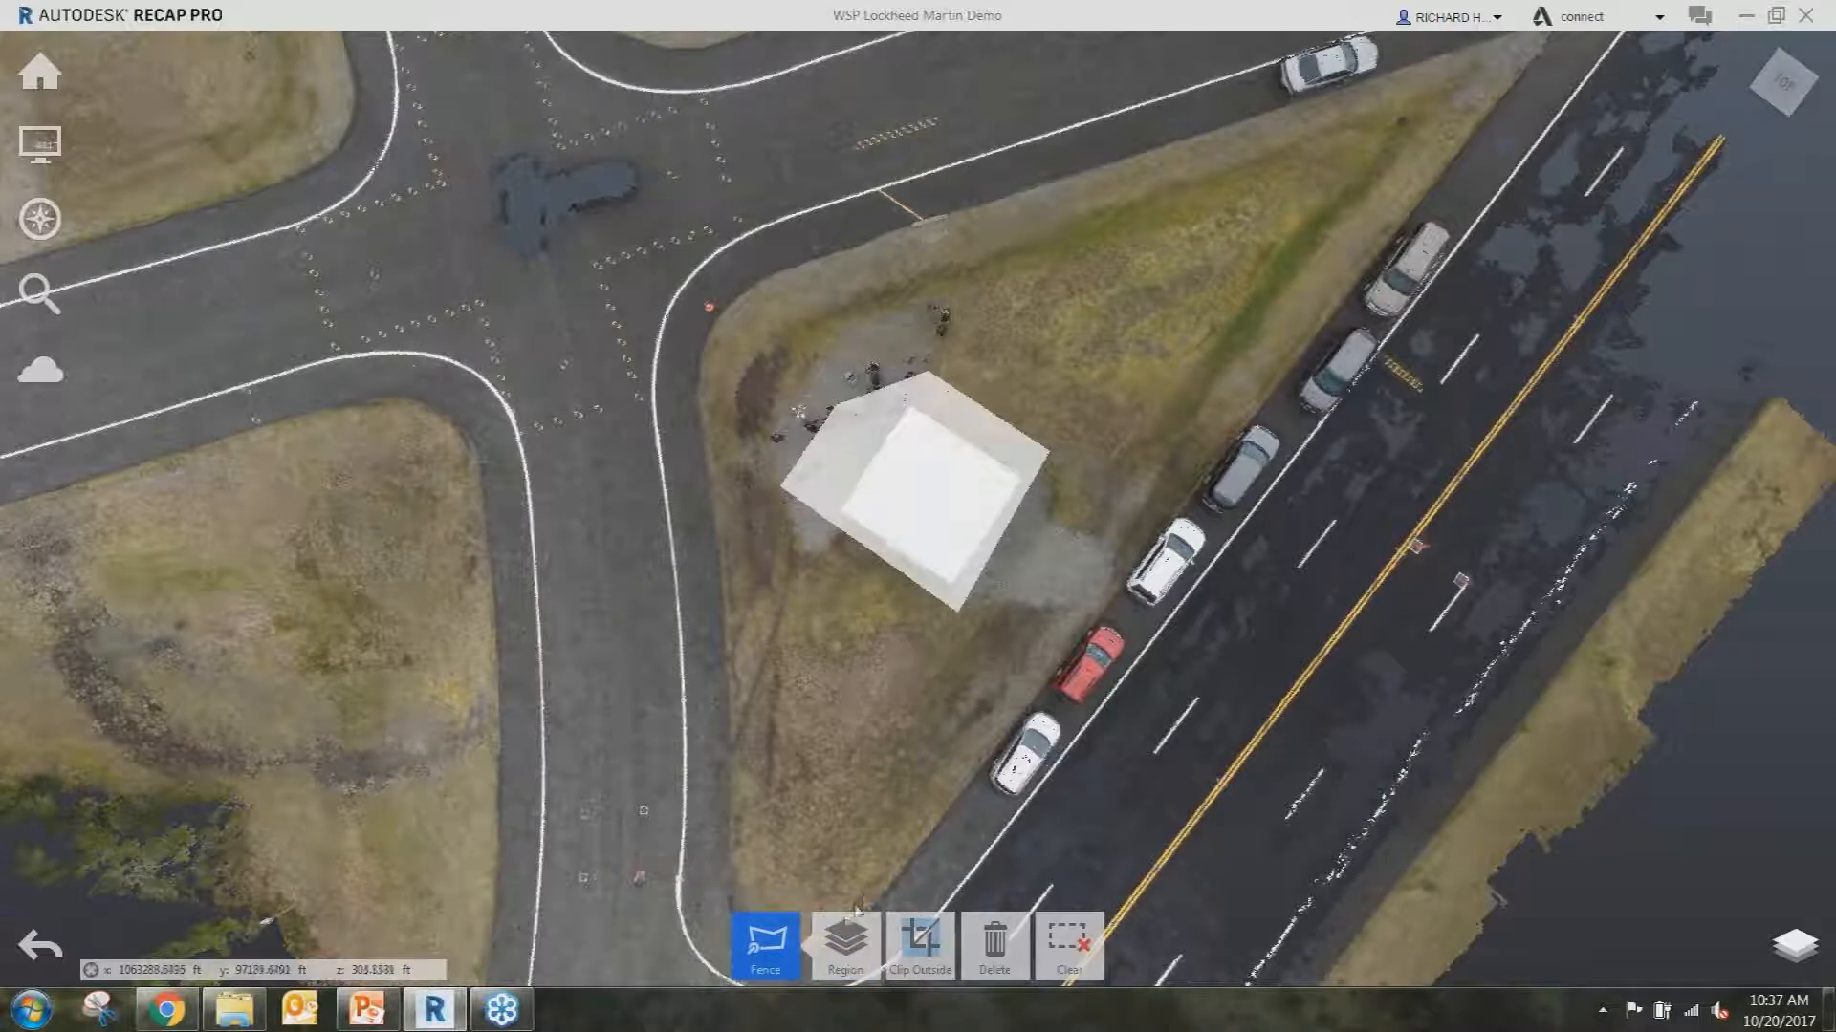
{"action": "mouse_move", "coordinate": [846, 945]}
{"action": "left_click", "coordinate": [845, 868]}
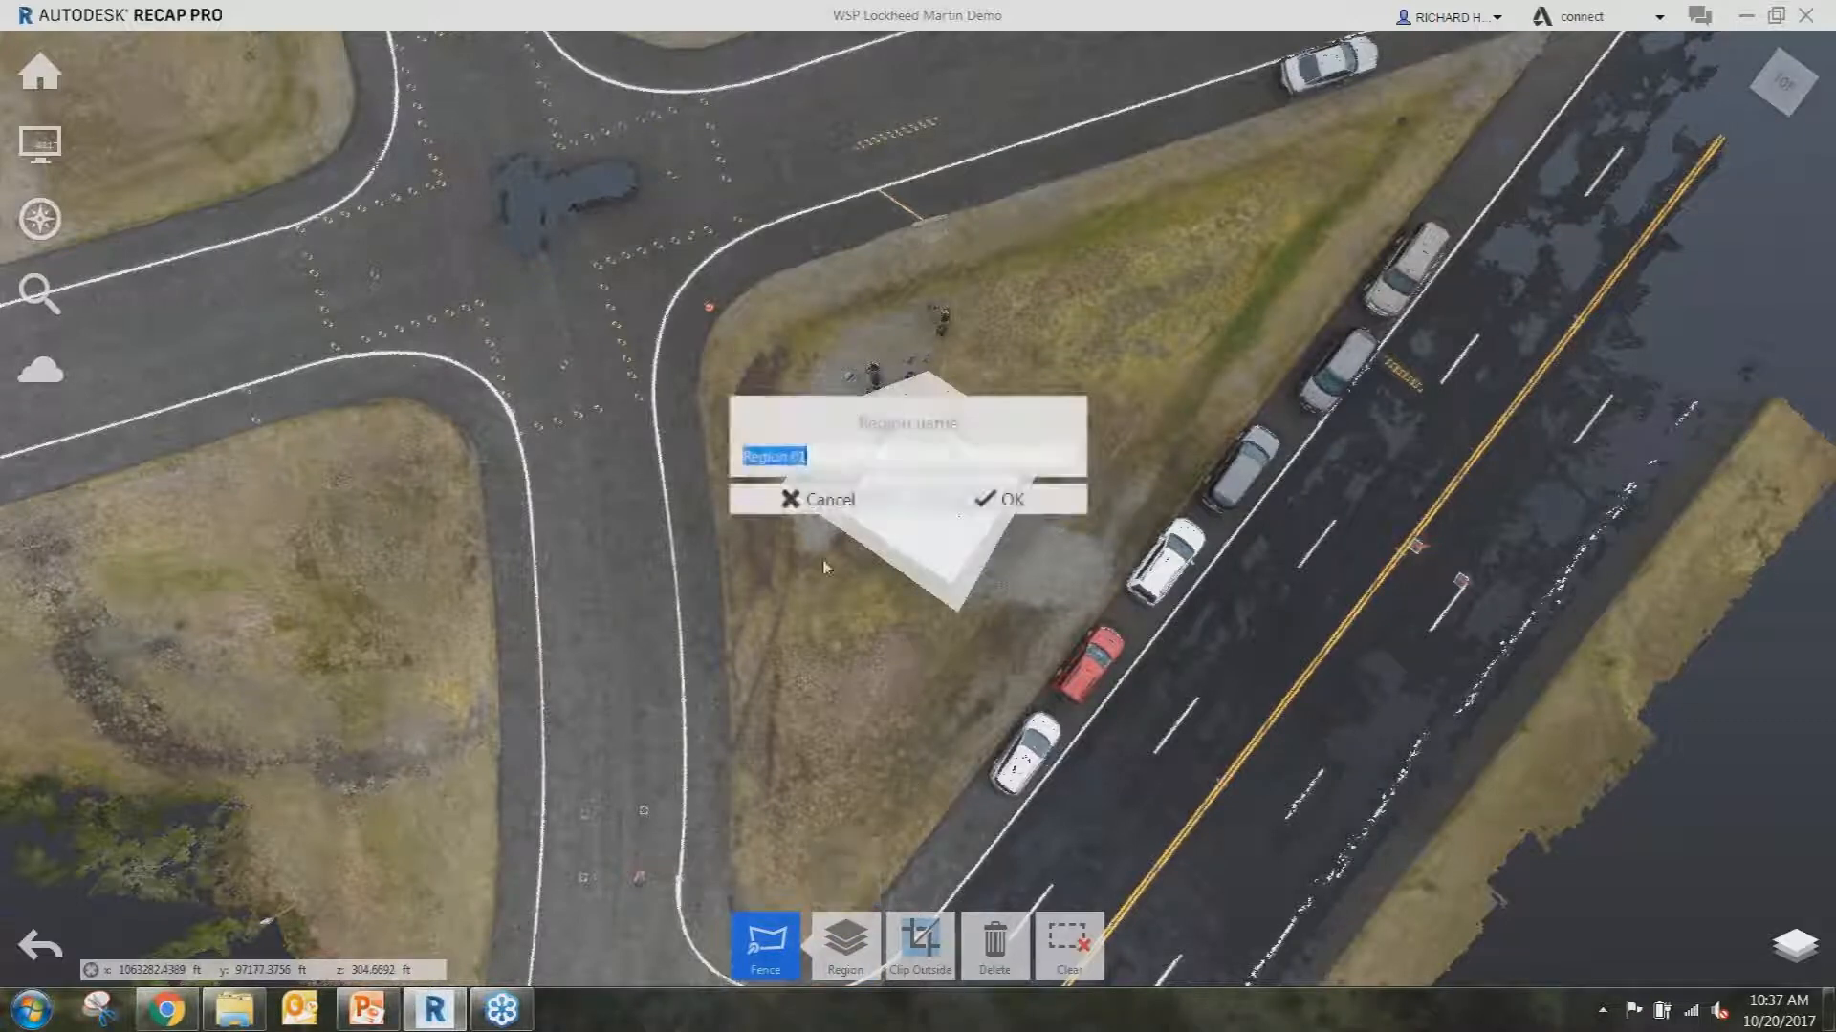
{"action": "type", "text": "BLDG"}
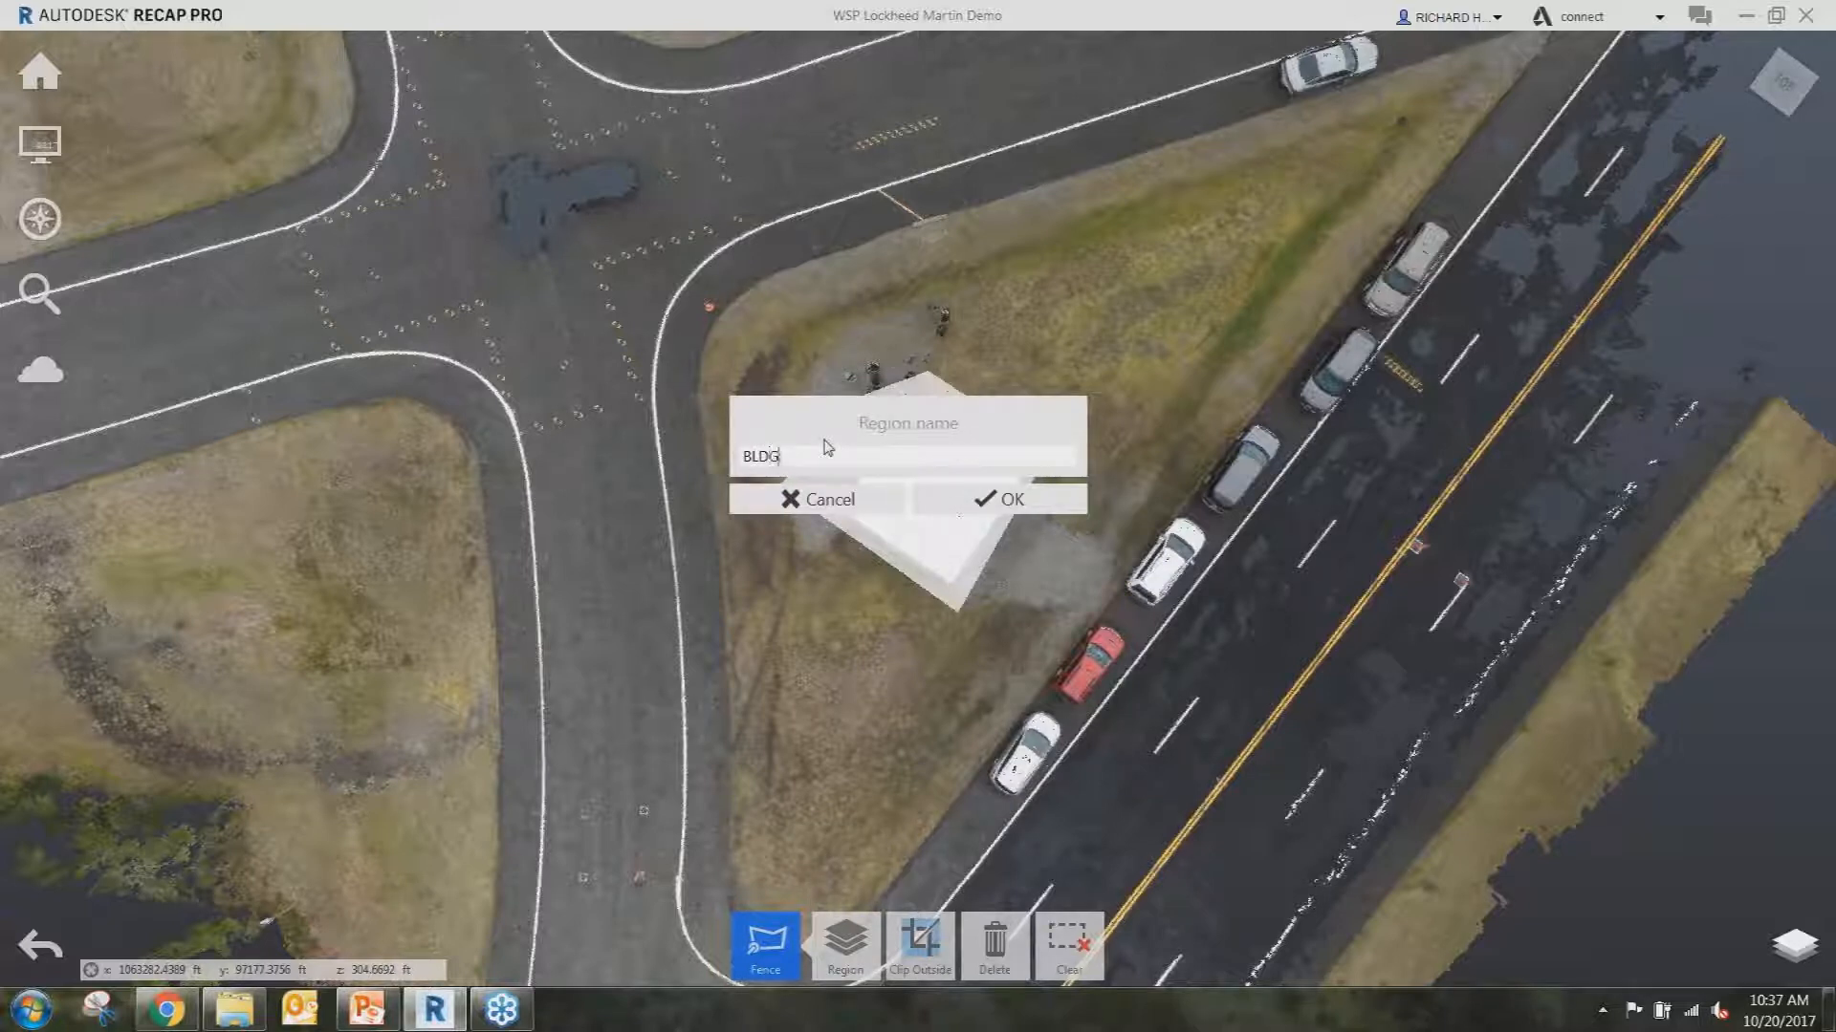
{"action": "left_click", "coordinate": [937, 507]}
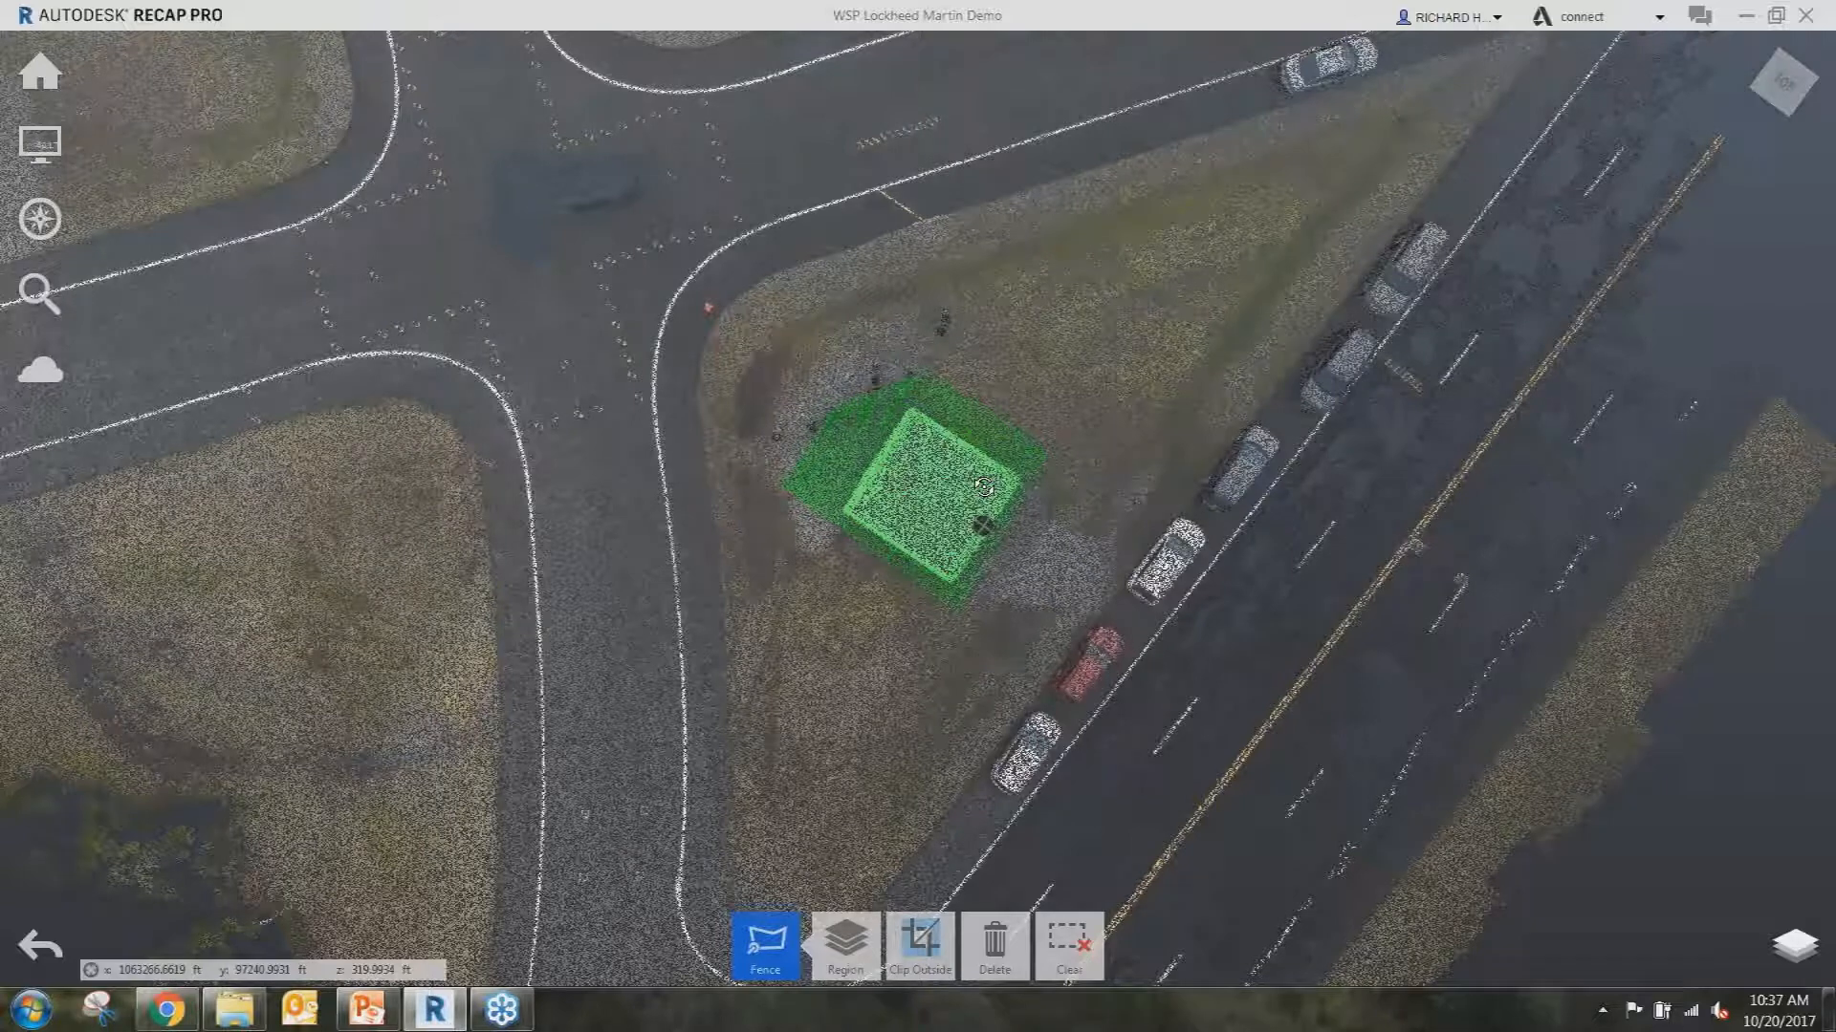
Return to a top-down view and fence the row of five parked cars along the road.
{"action": "middle_click_drag", "start_coordinate": [983, 486], "coordinate": [983, 382], "text": "shift"}
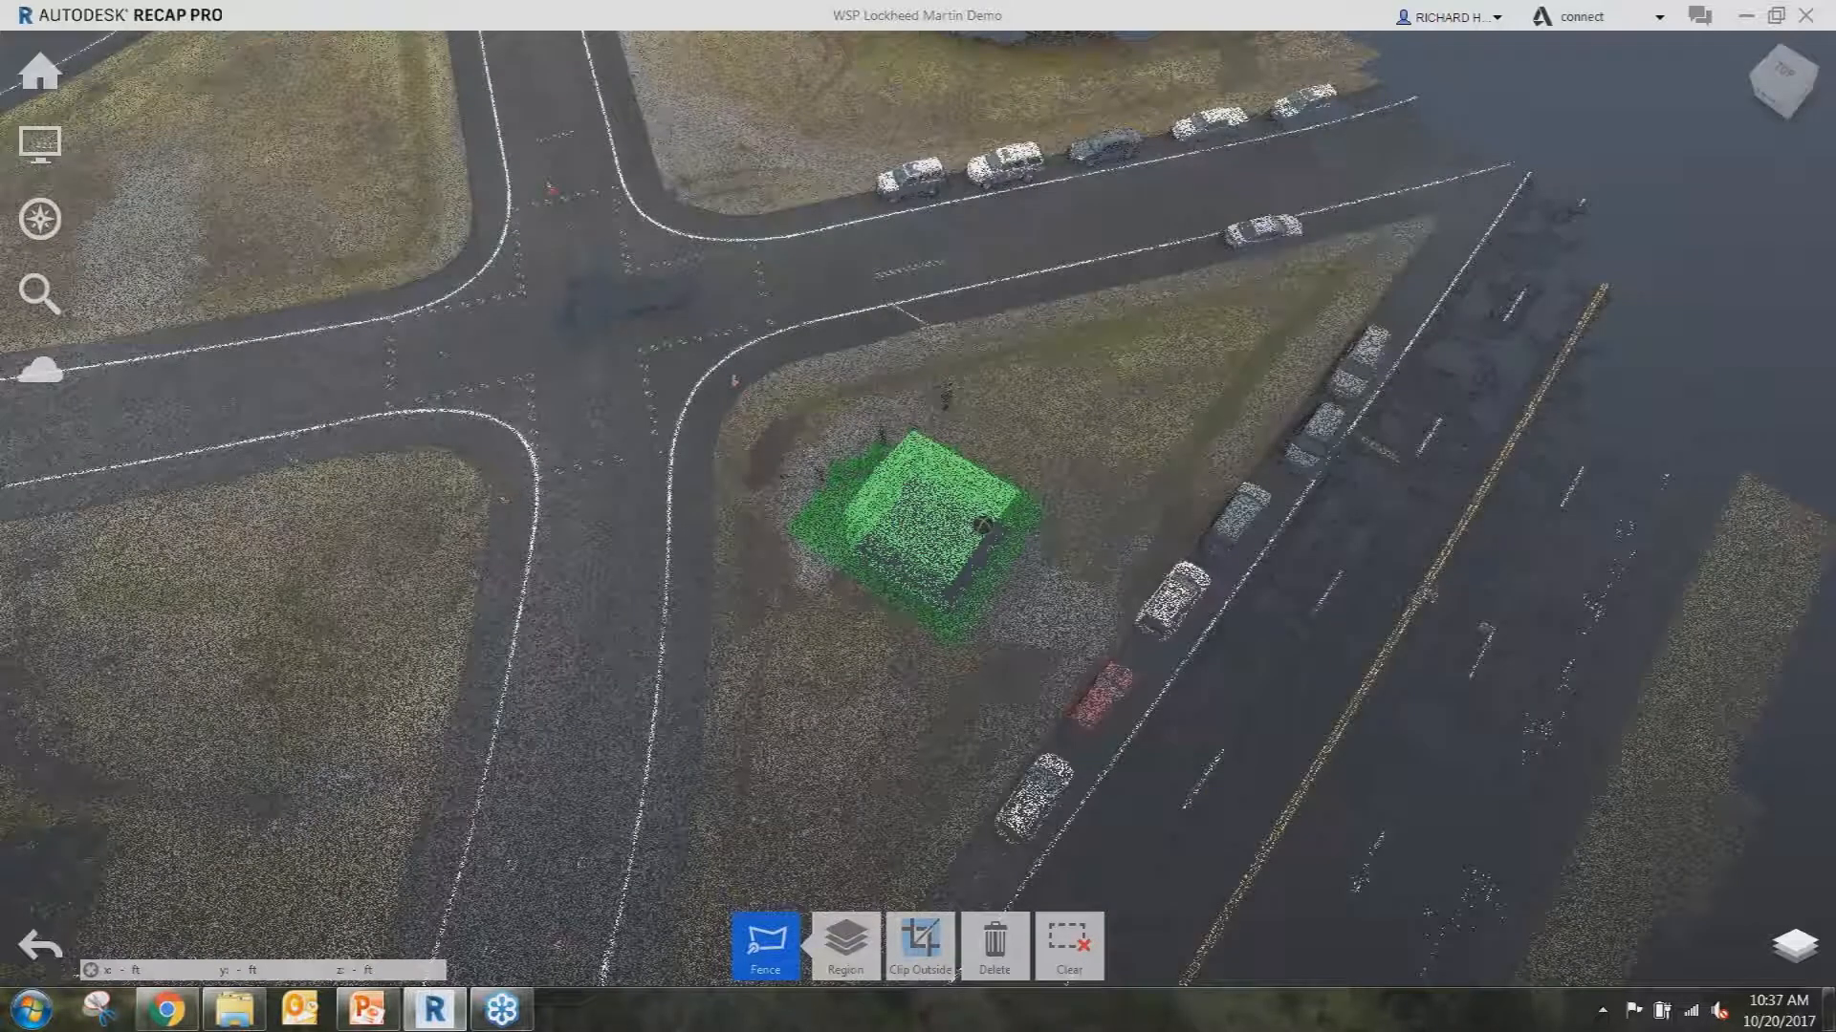
{"action": "scroll", "coordinate": [1019, 352], "scroll_direction": "down", "scroll_amount": 1}
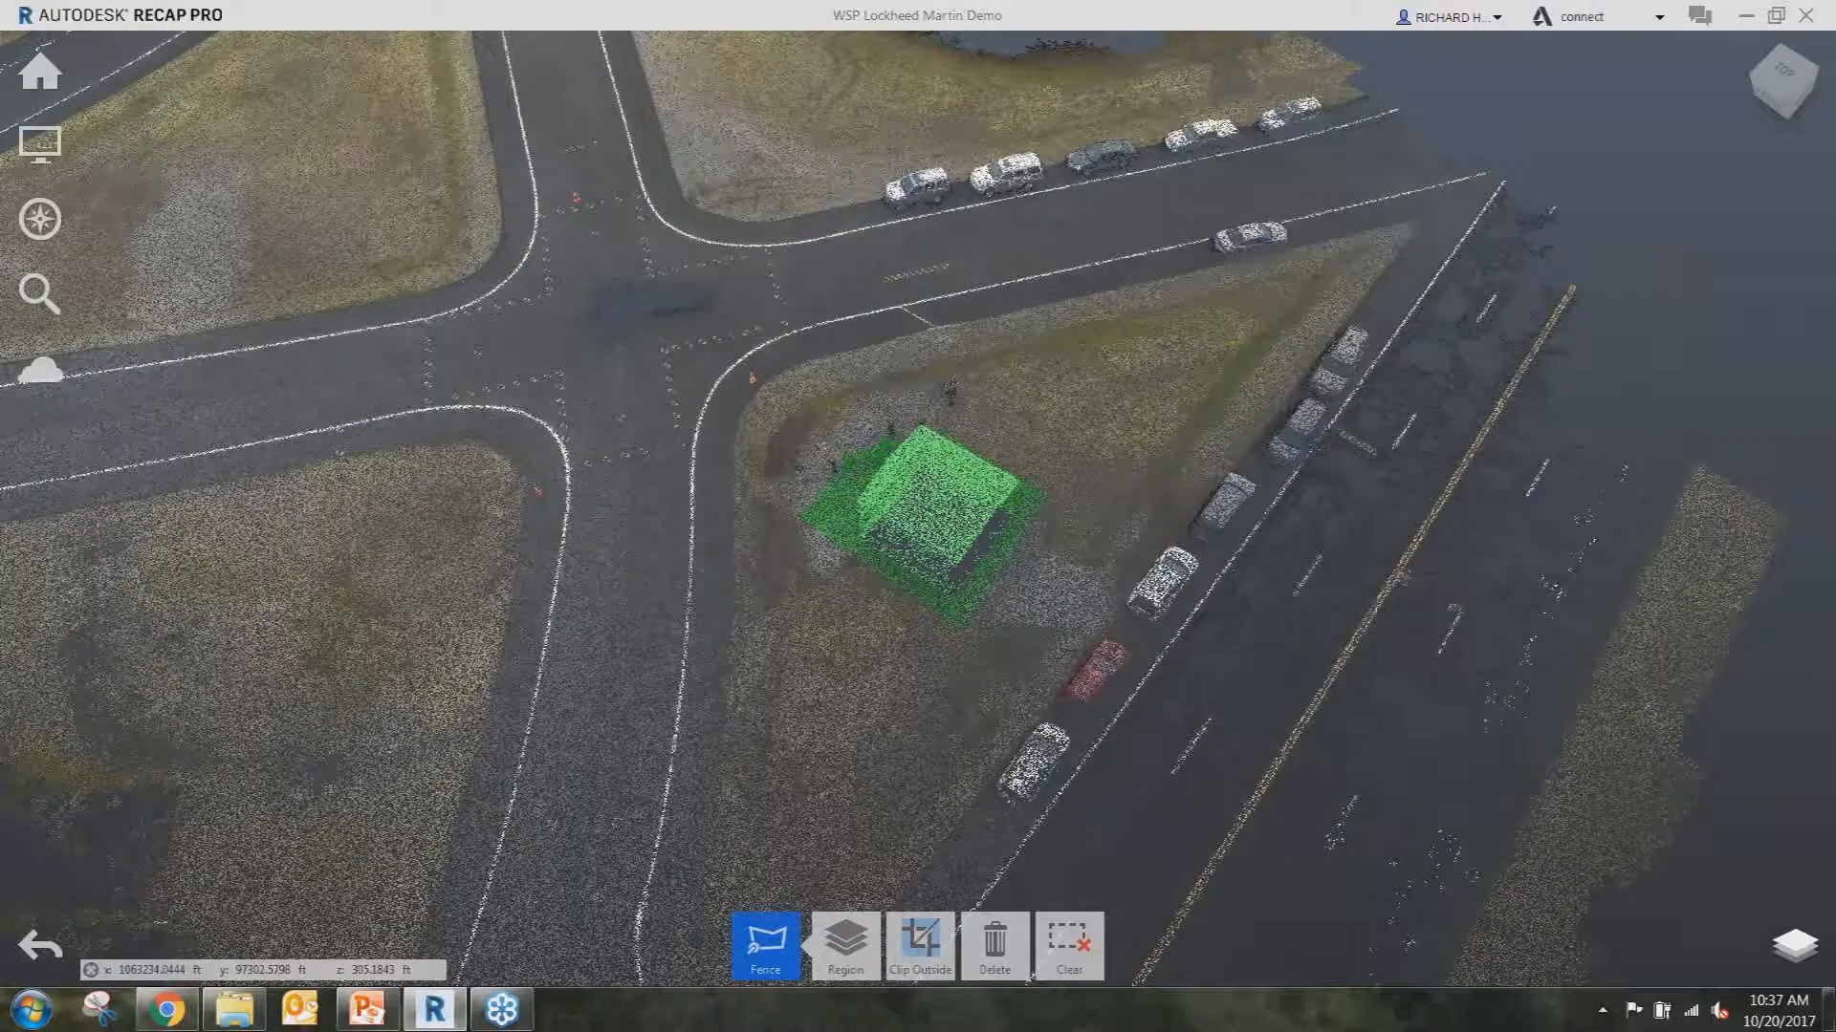
{"action": "middle_click_drag", "start_coordinate": [990, 268], "coordinate": [989, 372], "text": "shift"}
{"action": "scroll", "coordinate": [955, 315], "scroll_direction": "up", "scroll_amount": 3}
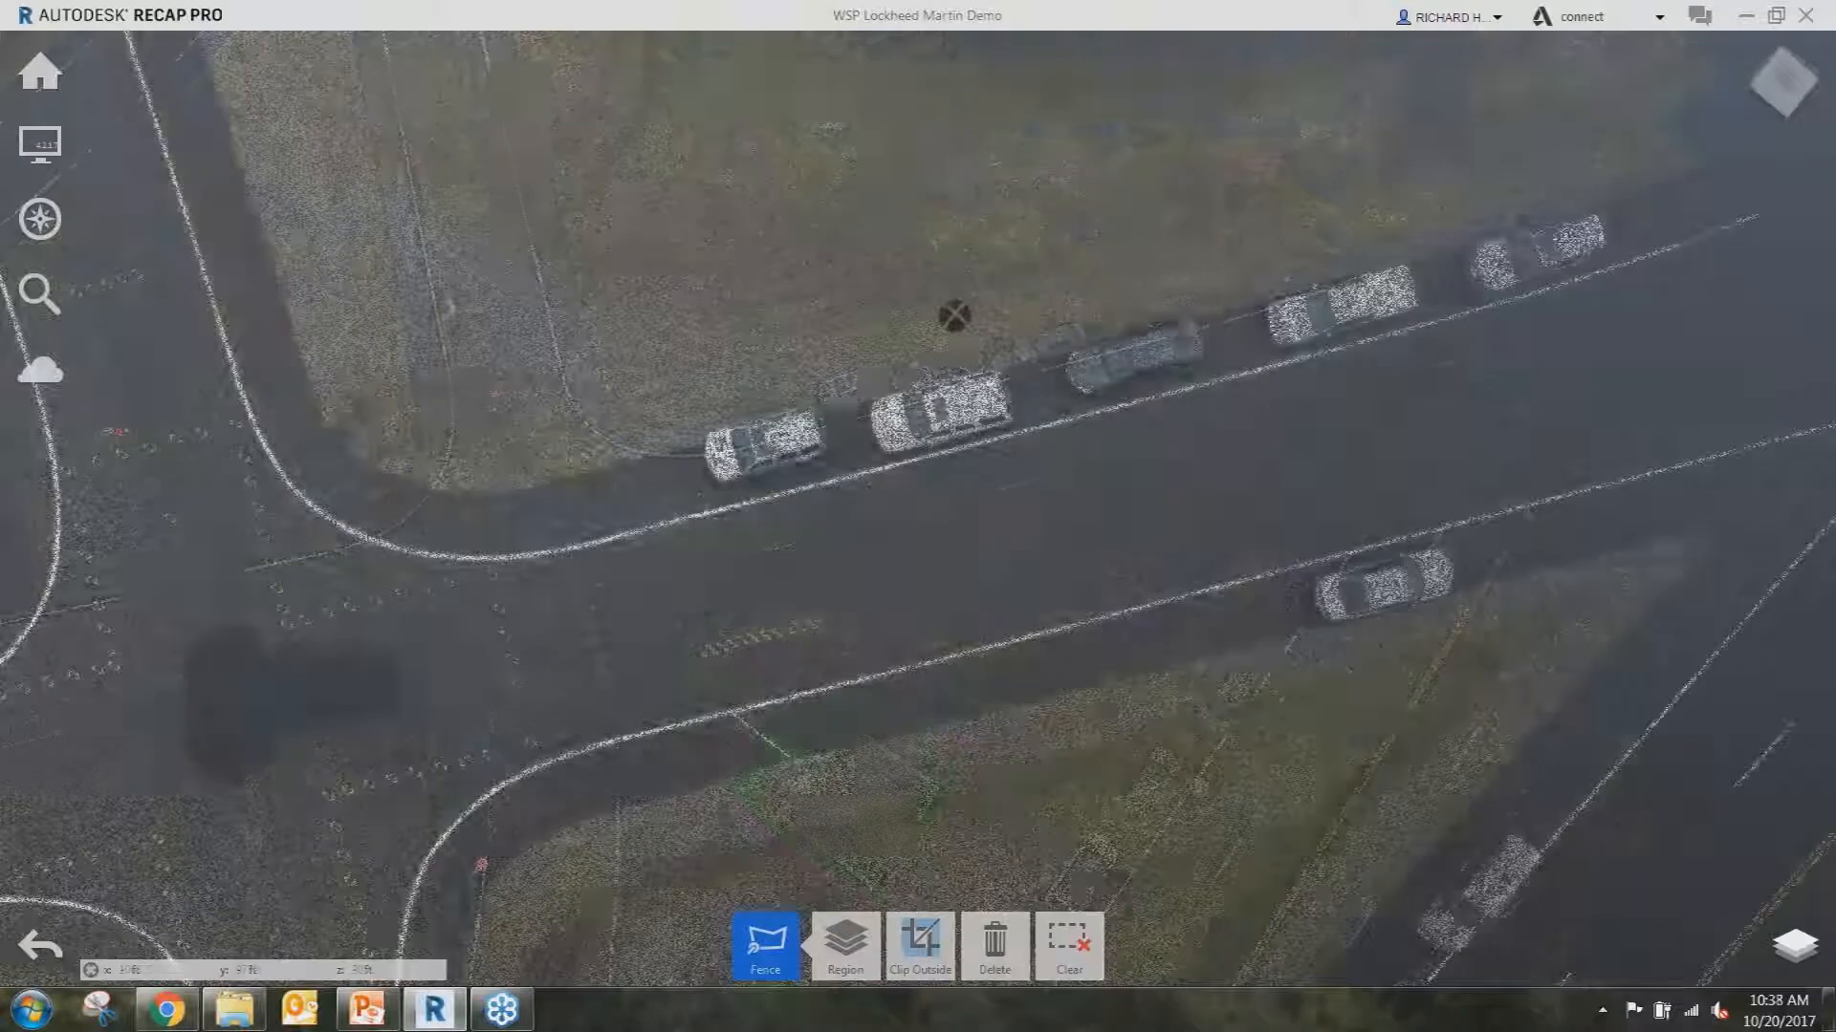
{"action": "left_click", "coordinate": [745, 516]}
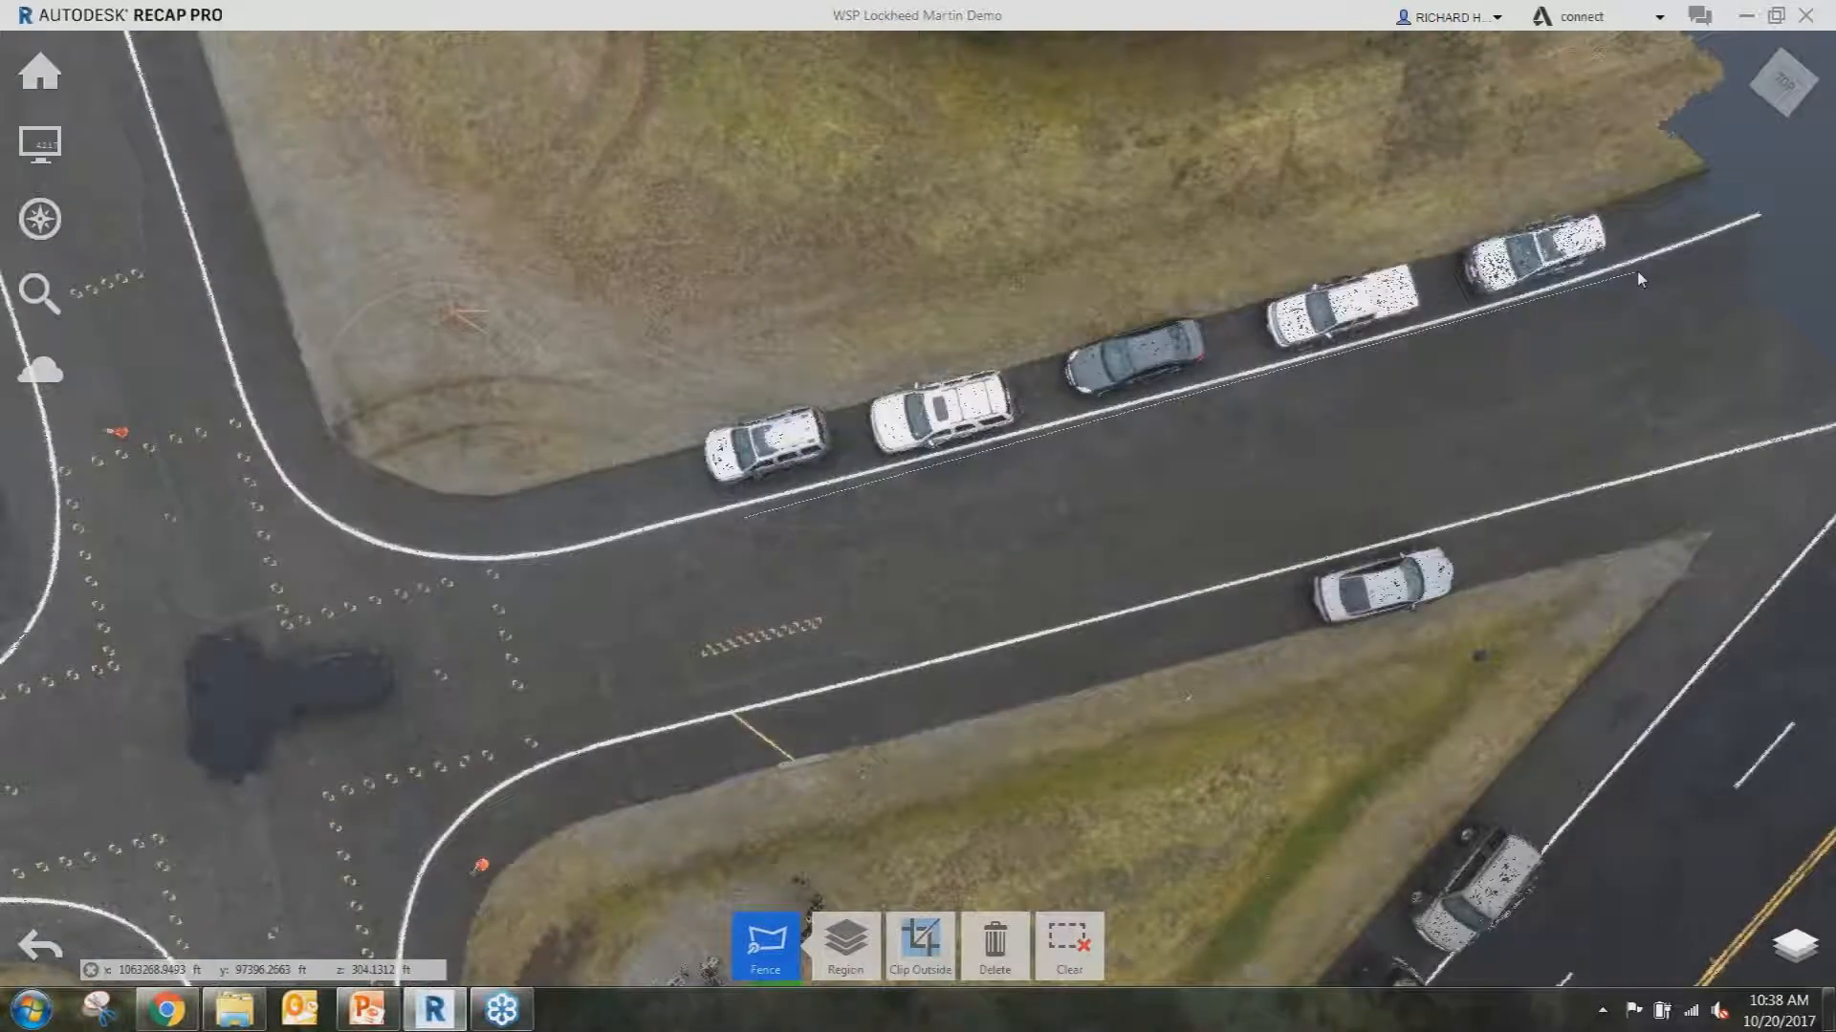
{"action": "left_click", "coordinate": [1639, 278]}
{"action": "left_click", "coordinate": [1598, 183]}
{"action": "left_click", "coordinate": [681, 425]}
{"action": "double_click", "coordinate": [686, 486]}
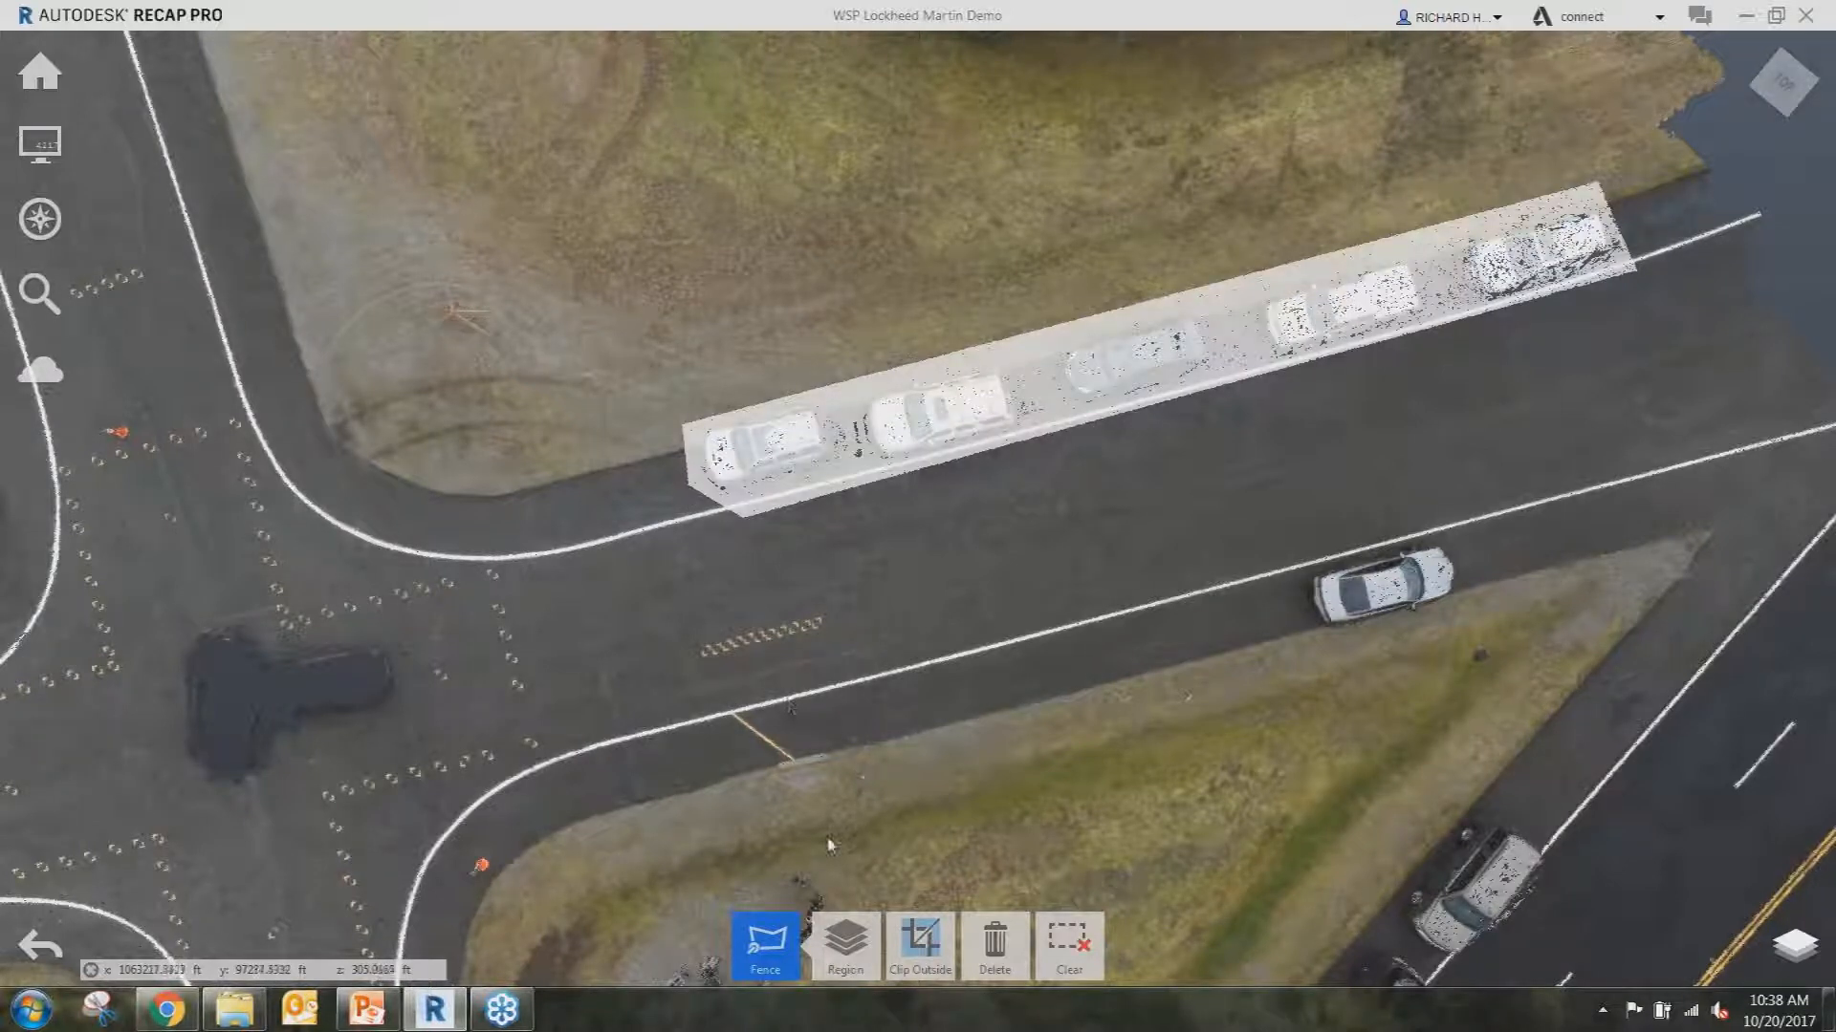
Assign the fenced cars to the BLDG region, hide BLDG under Scans, and orbit to check.
{"action": "left_click", "coordinate": [845, 945]}
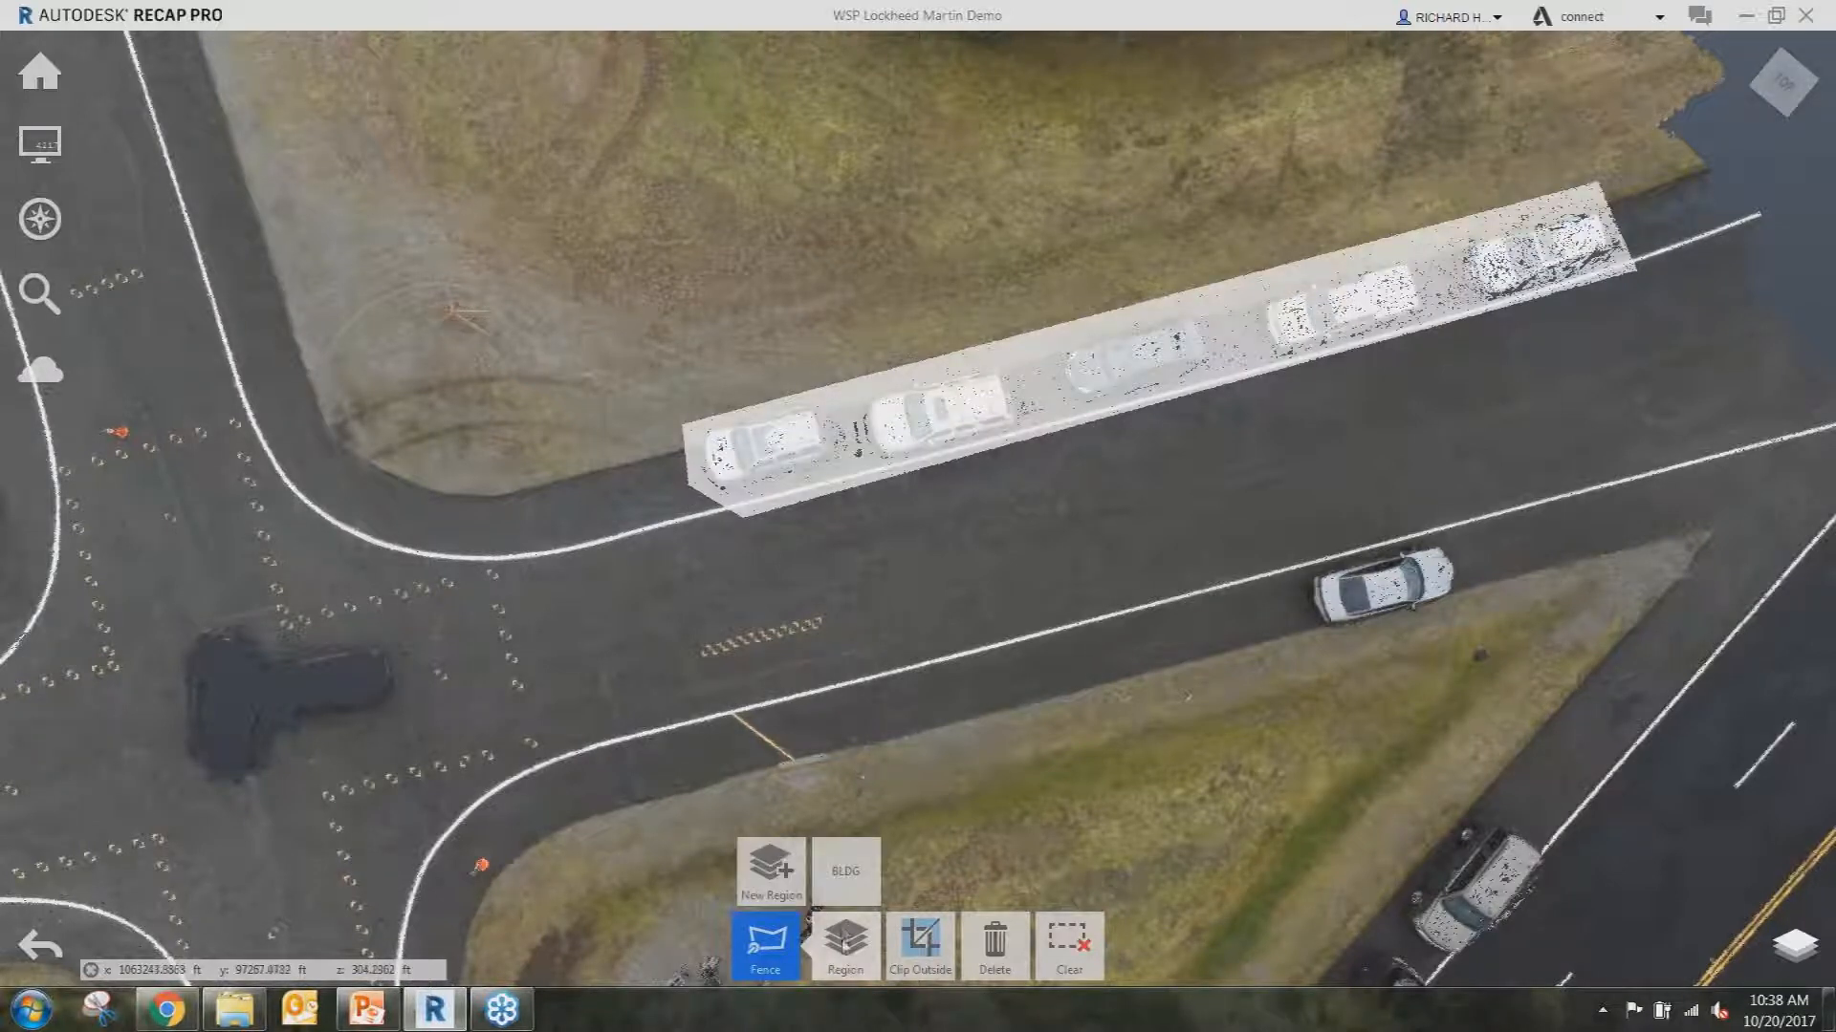
{"action": "left_click", "coordinate": [845, 870]}
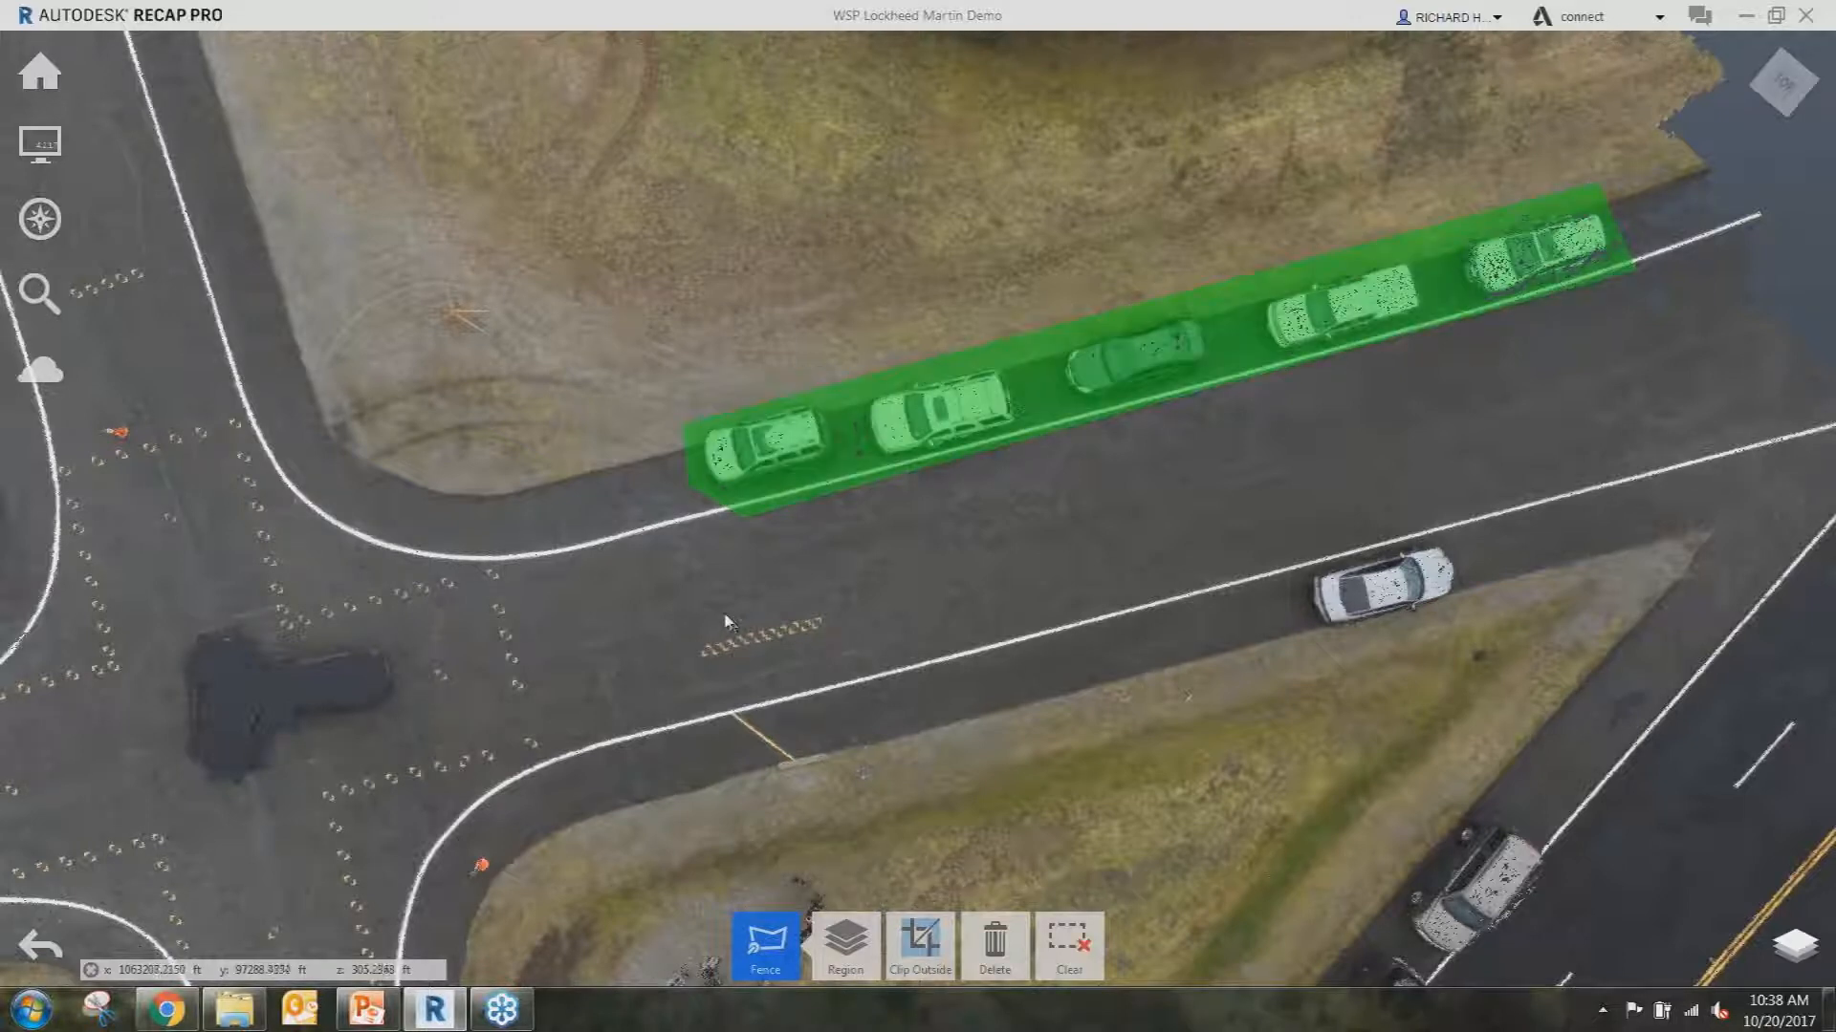
{"action": "left_click", "coordinate": [1795, 944]}
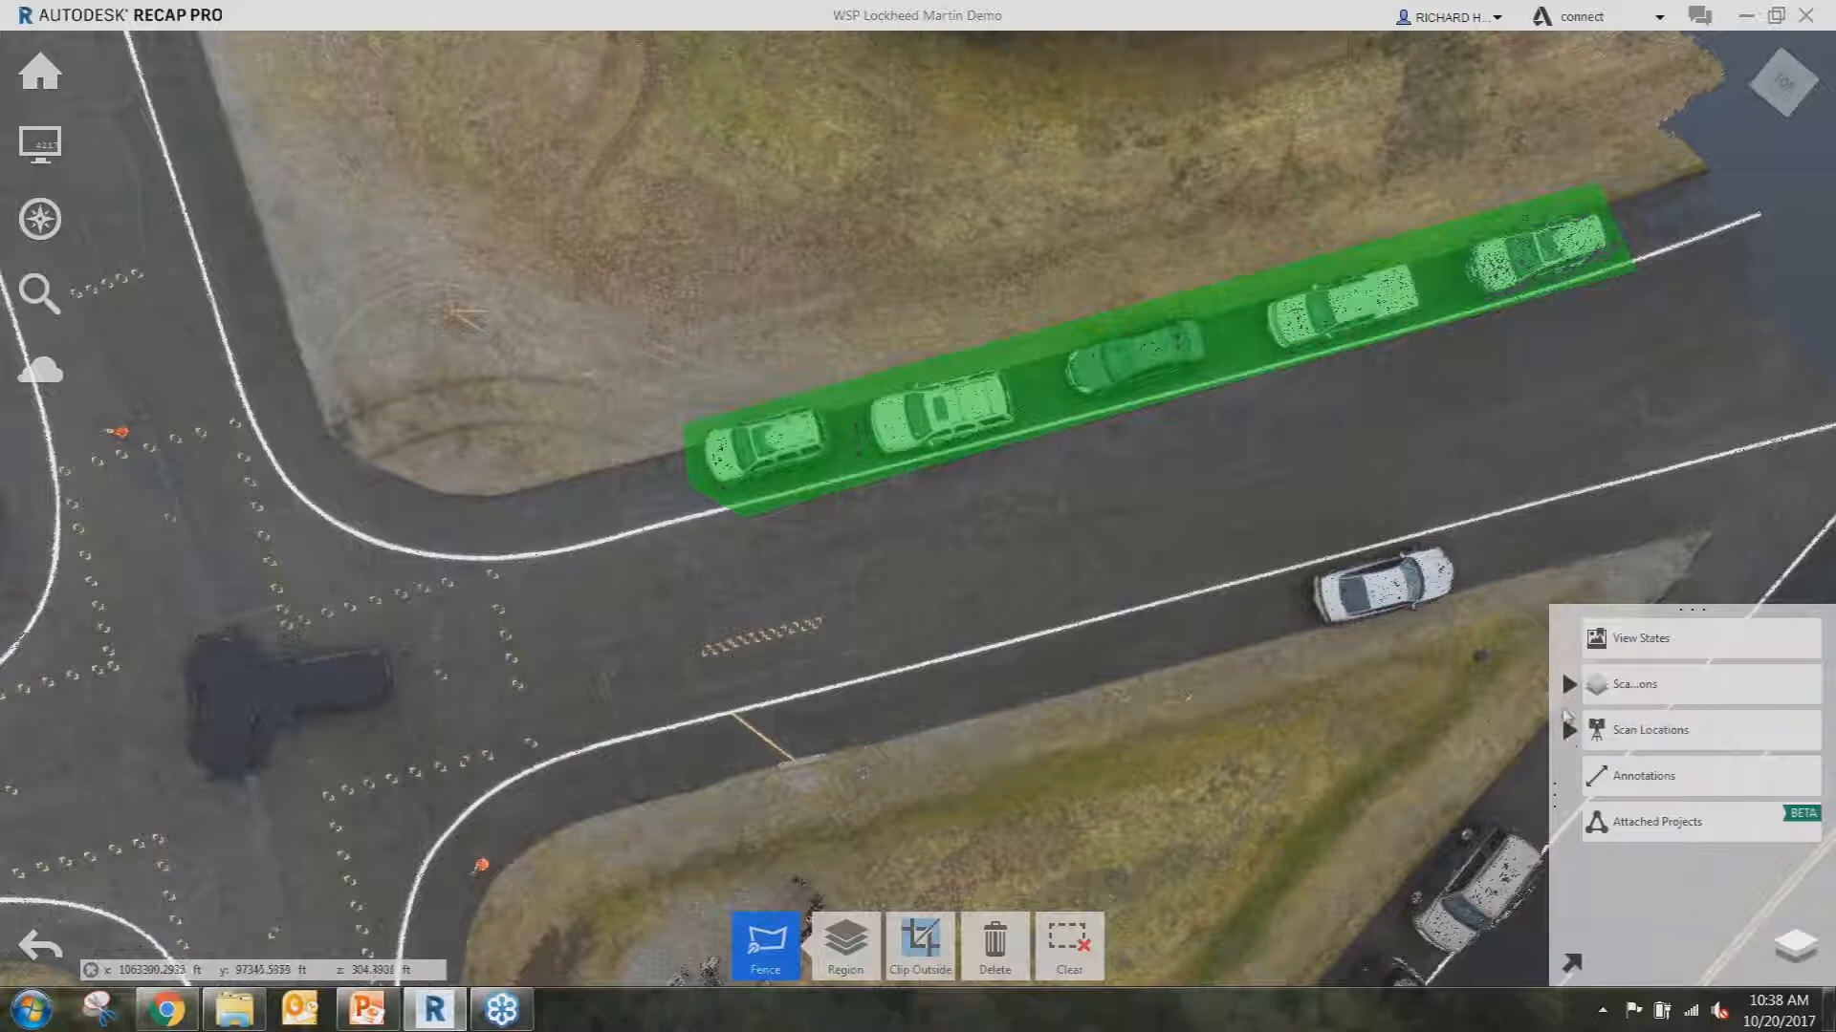
{"action": "left_click", "coordinate": [1568, 684]}
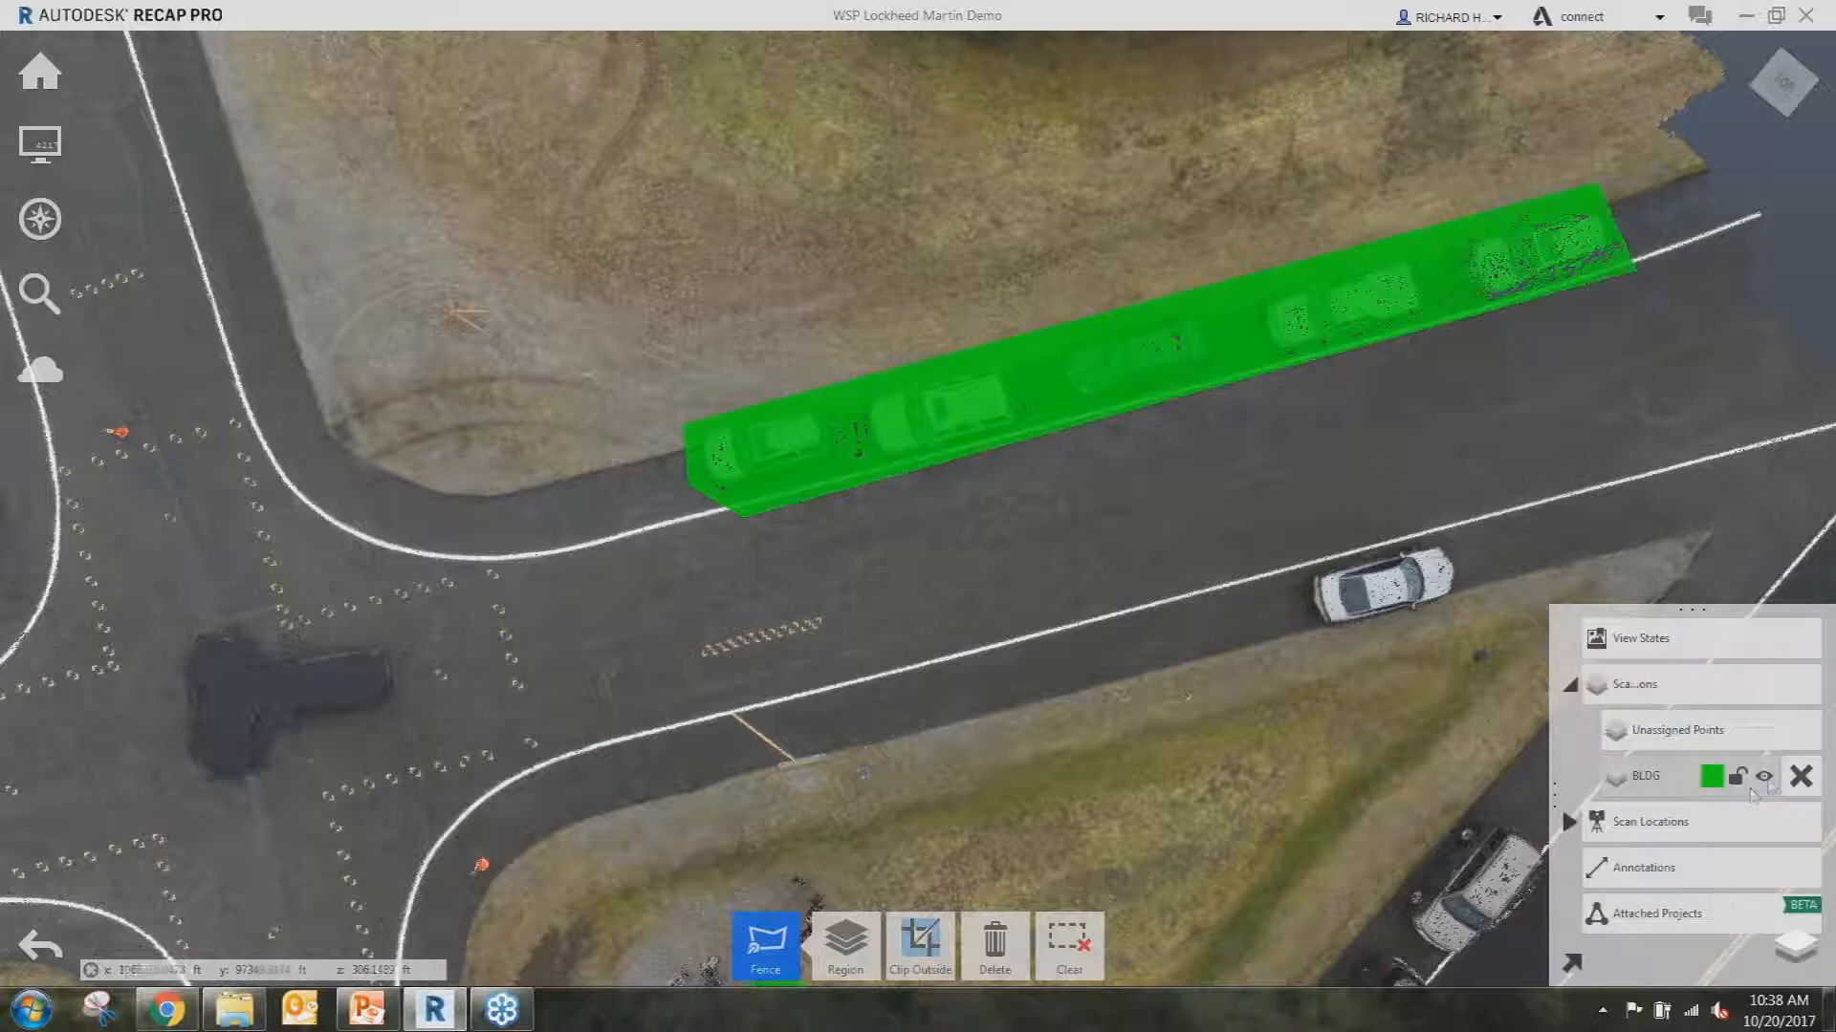
{"action": "left_click", "coordinate": [1765, 779]}
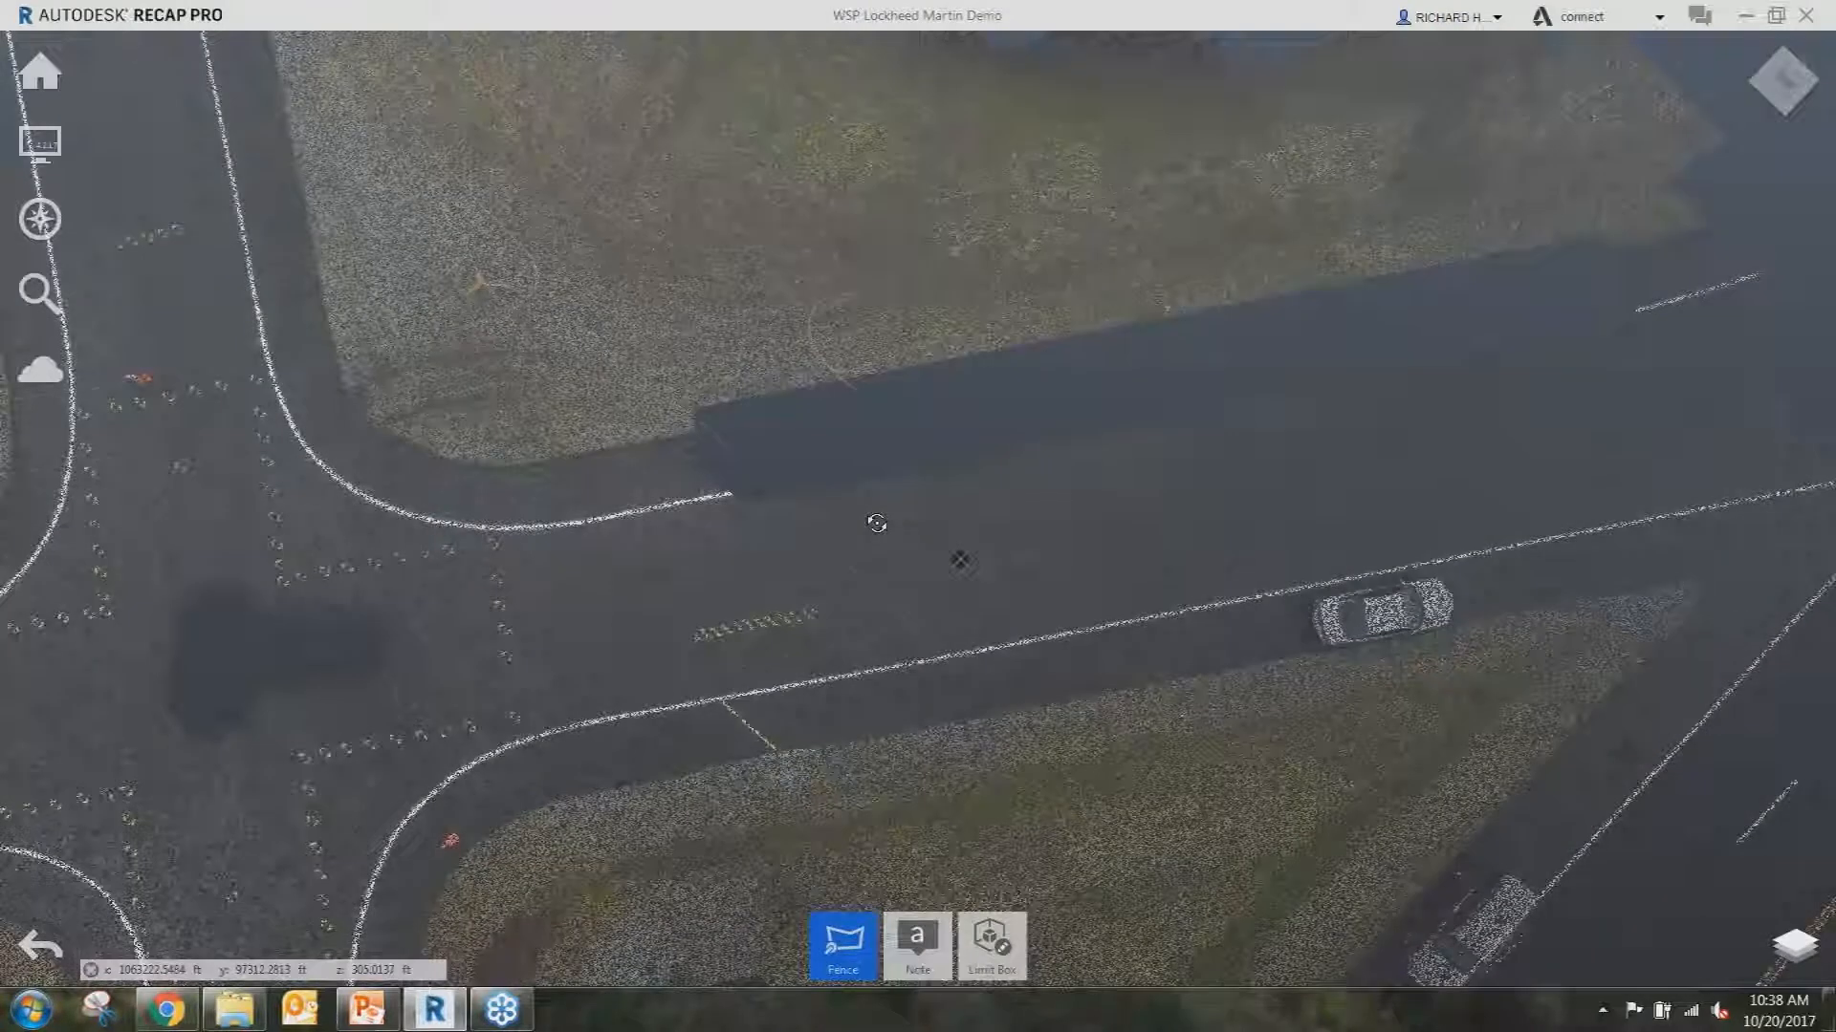
{"action": "left_click_drag", "start_coordinate": [873, 521], "coordinate": [709, 495]}
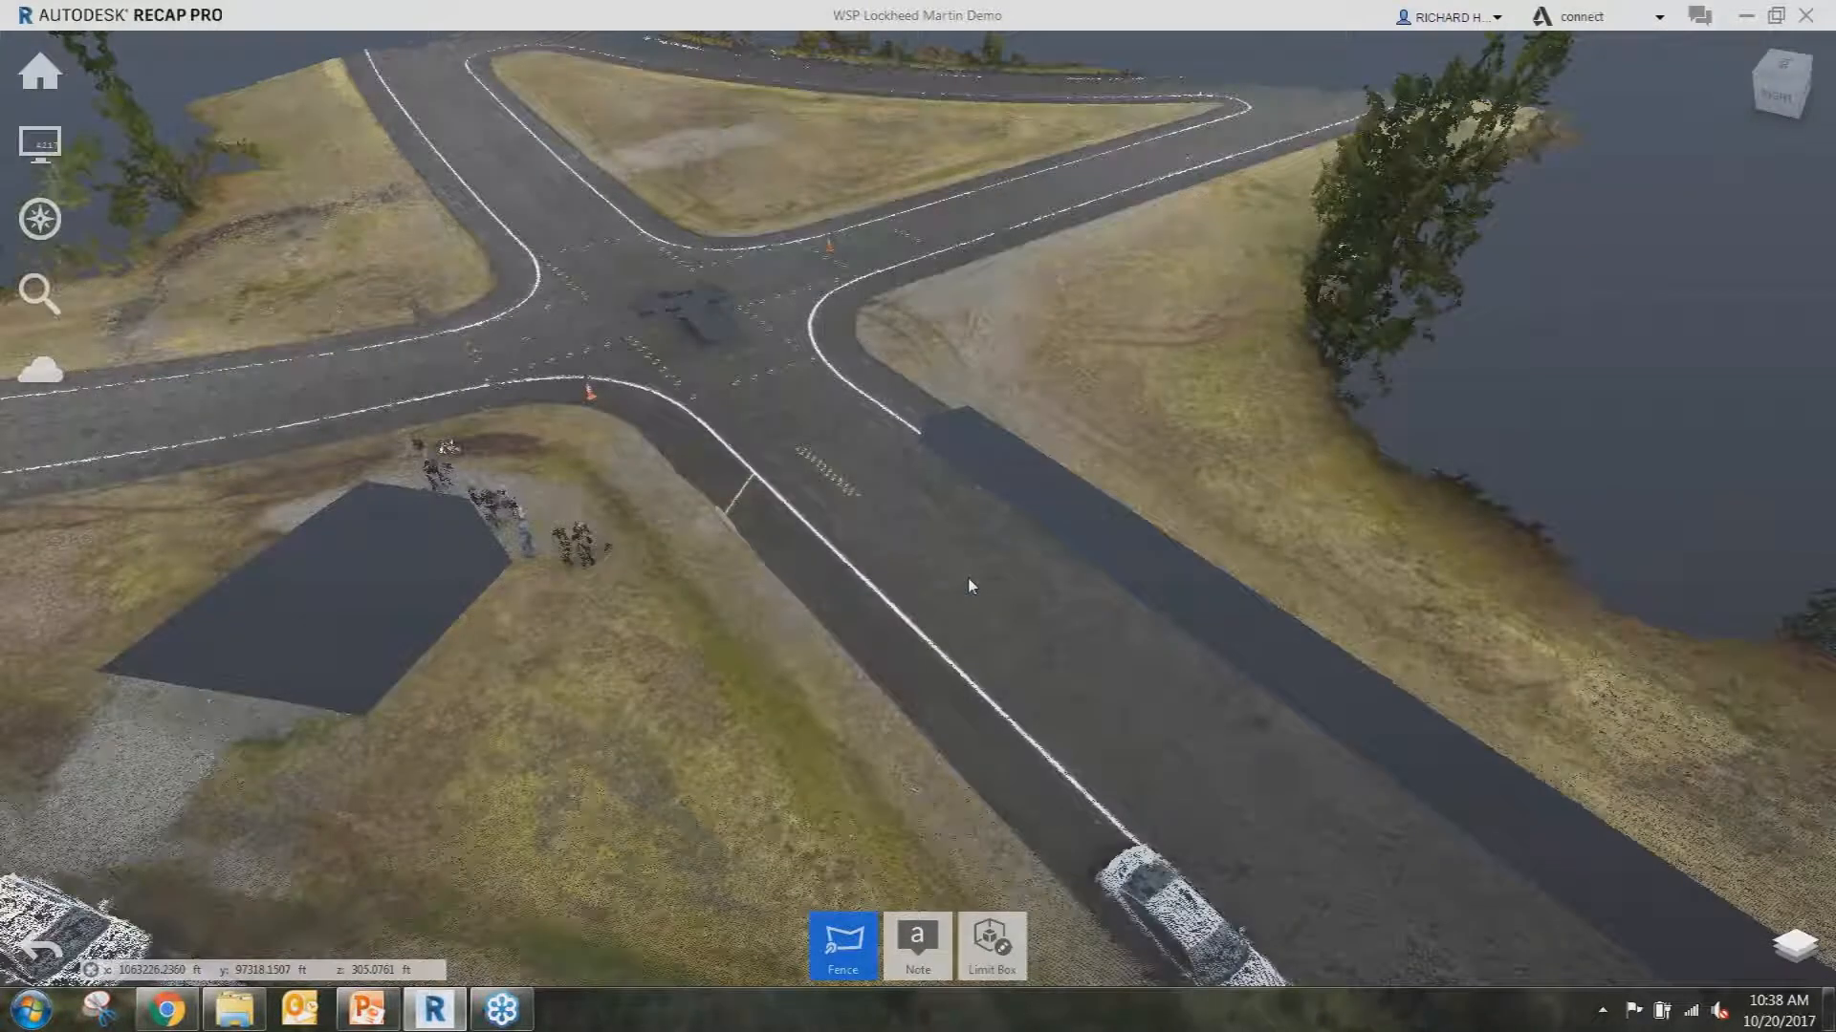
{"action": "left_click_drag", "start_coordinate": [778, 511], "coordinate": [776, 506]}
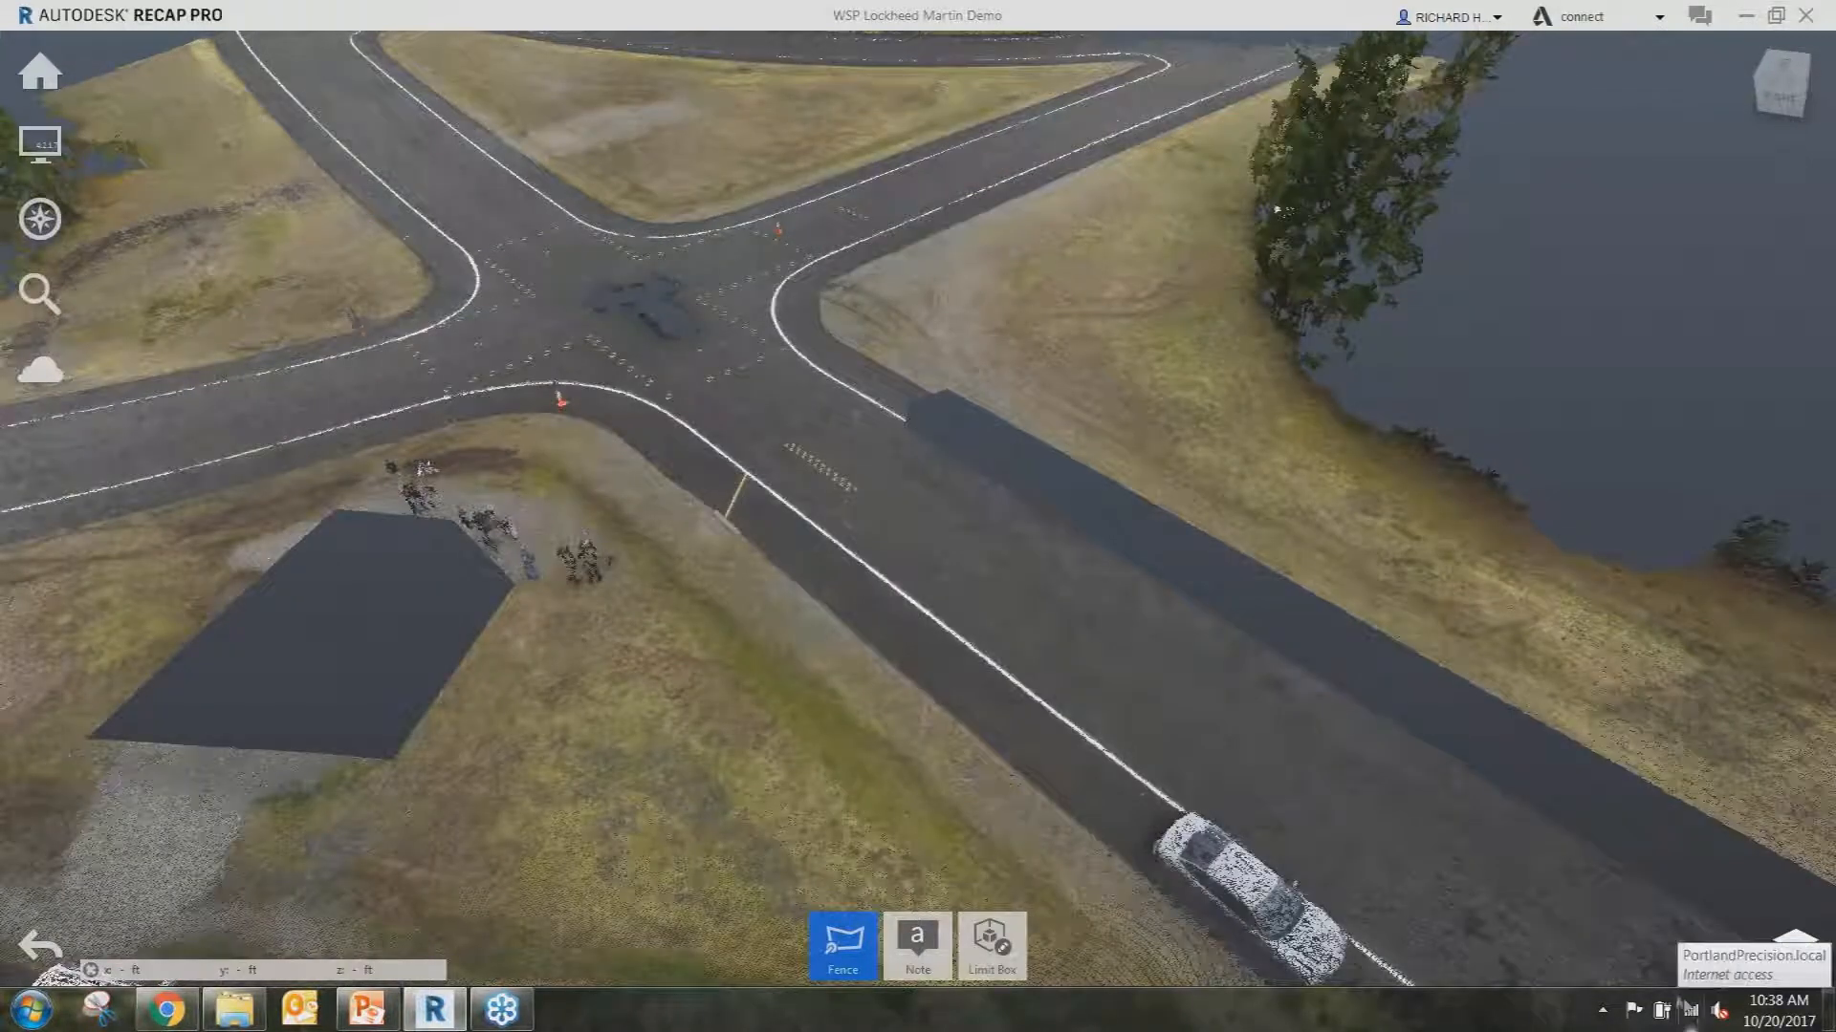
Show BLDG and hide Unassigned Points, so only the building and cars appear for inspection.
{"action": "left_click", "coordinate": [1772, 942]}
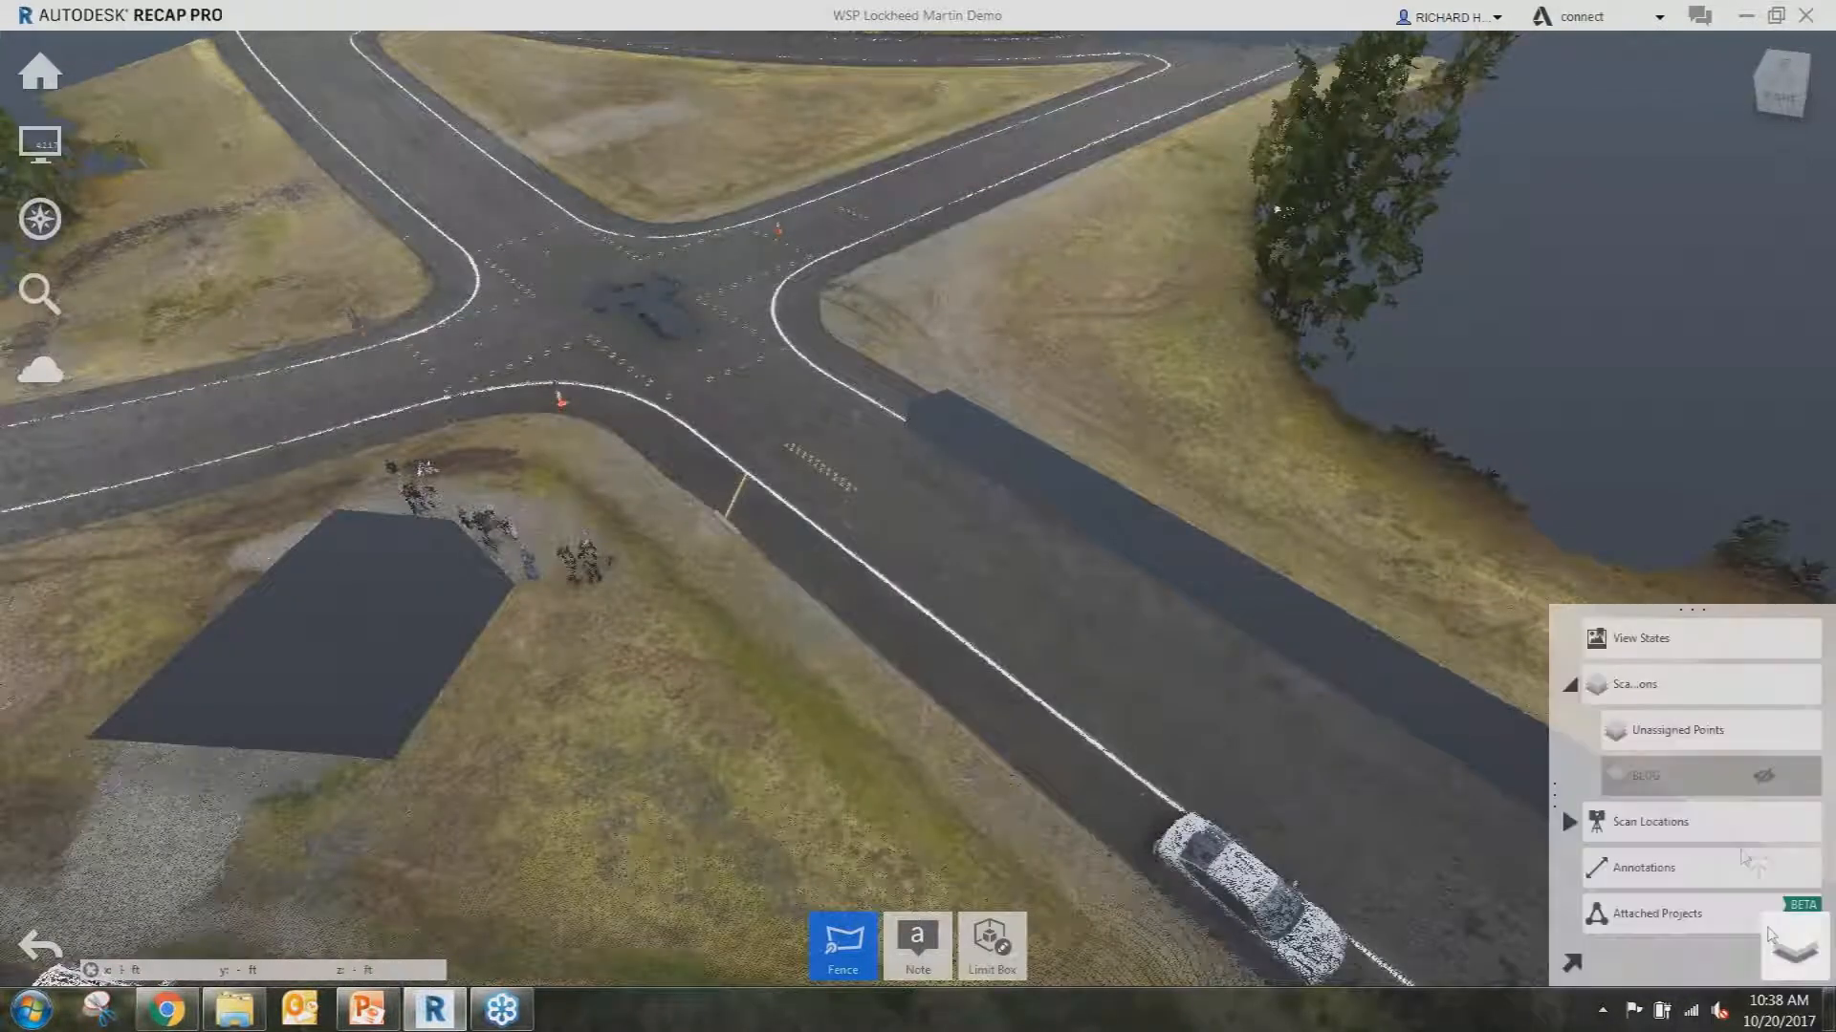
{"action": "left_click", "coordinate": [1764, 777]}
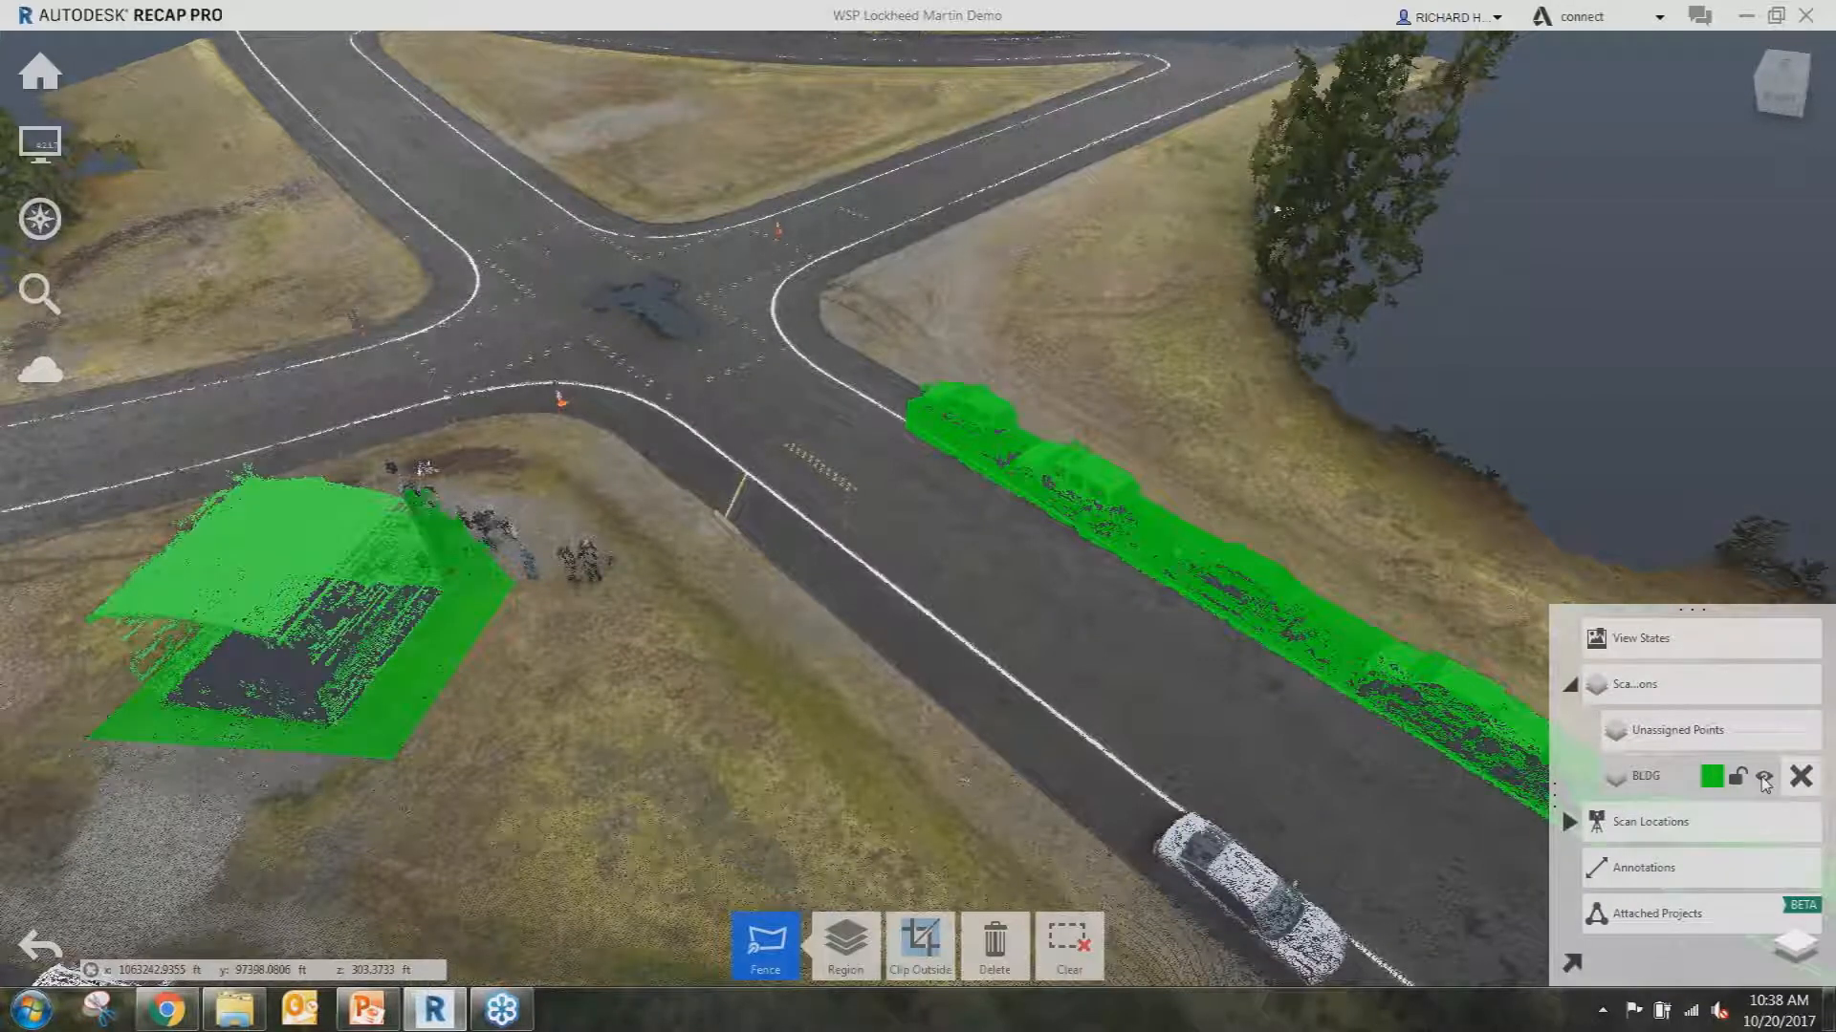
{"action": "mouse_move", "coordinate": [1799, 733]}
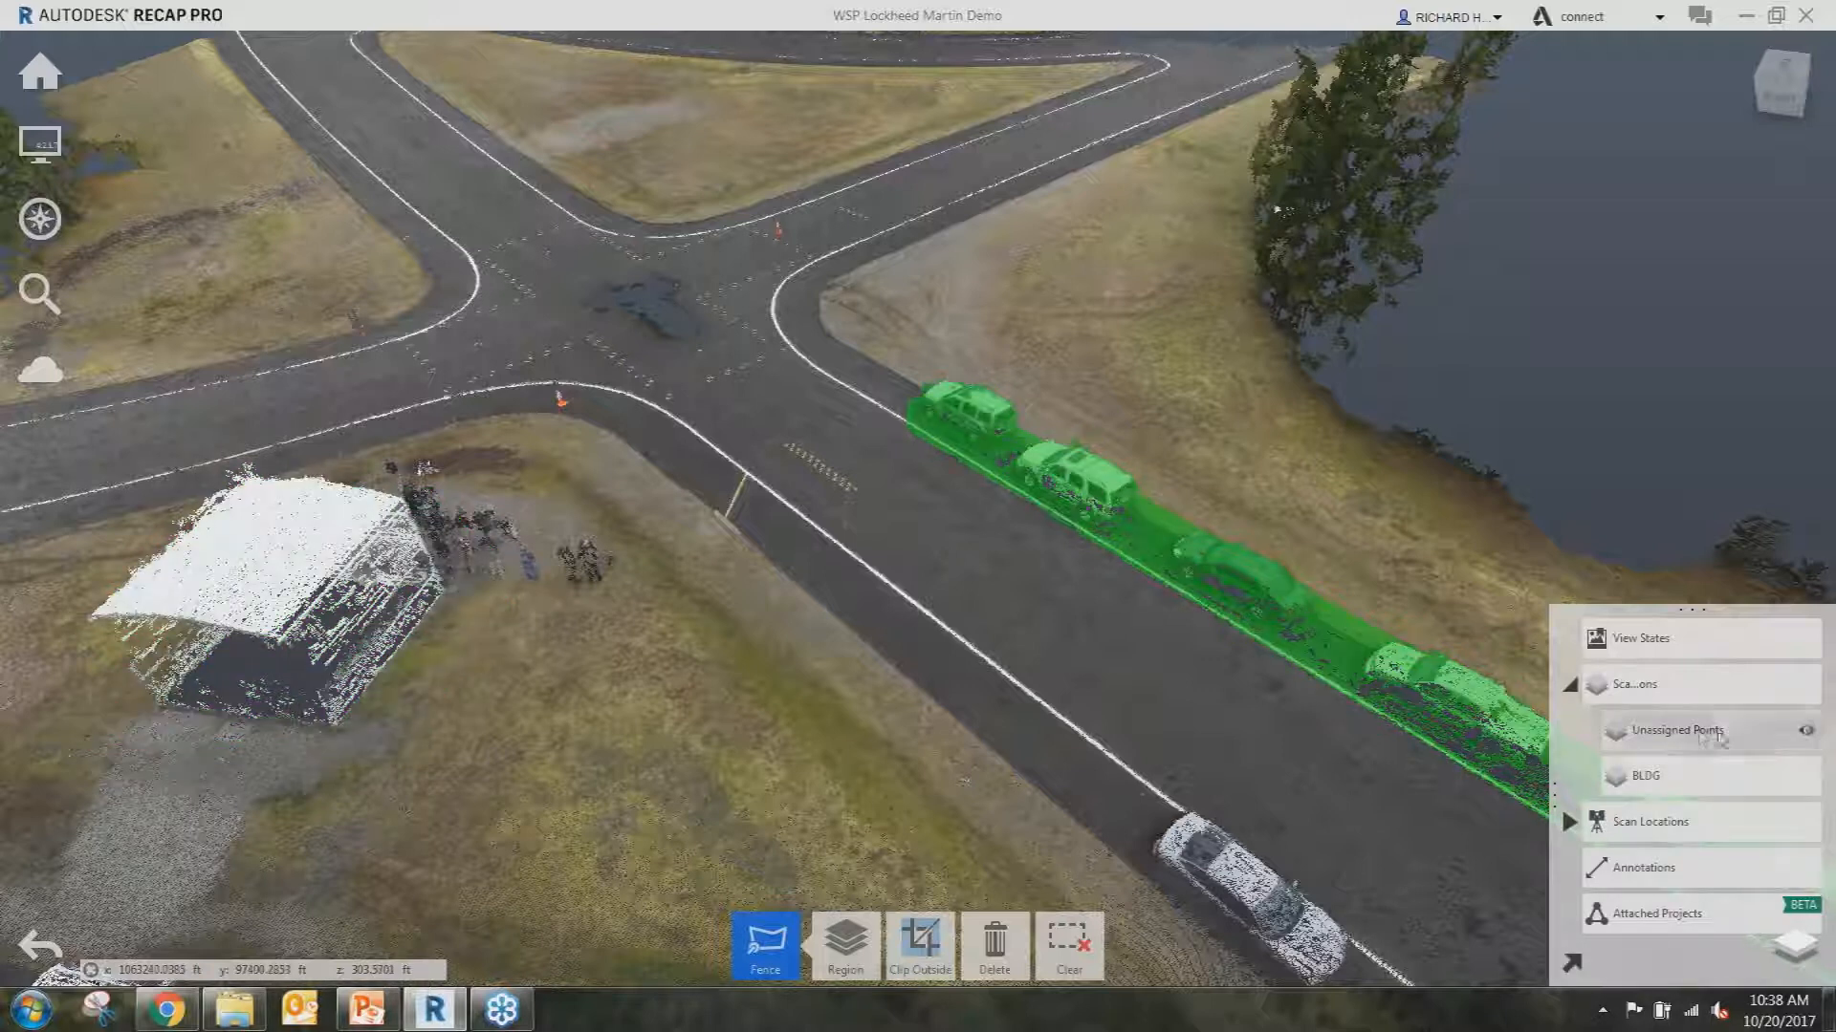
{"action": "left_click", "coordinate": [1804, 734]}
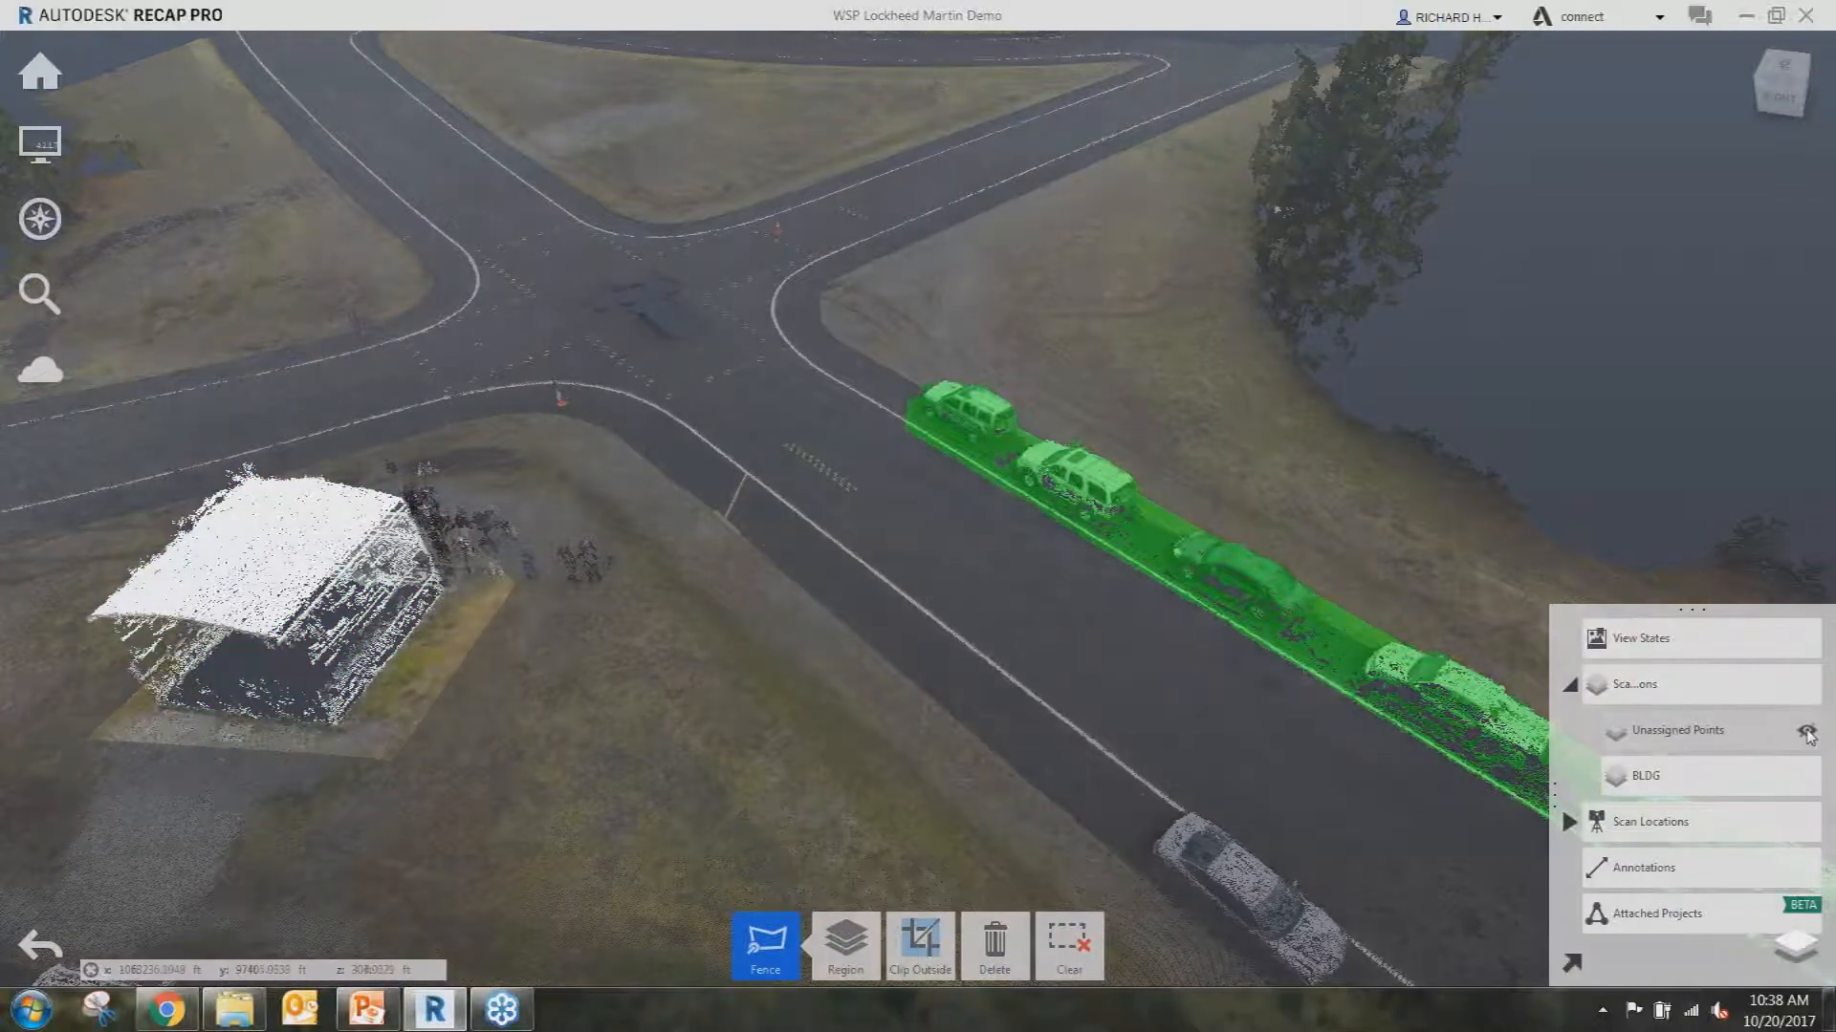
{"action": "middle_click_drag", "start_coordinate": [887, 487], "coordinate": [885, 488], "text": "shift"}
{"action": "key", "text": "Escape"}
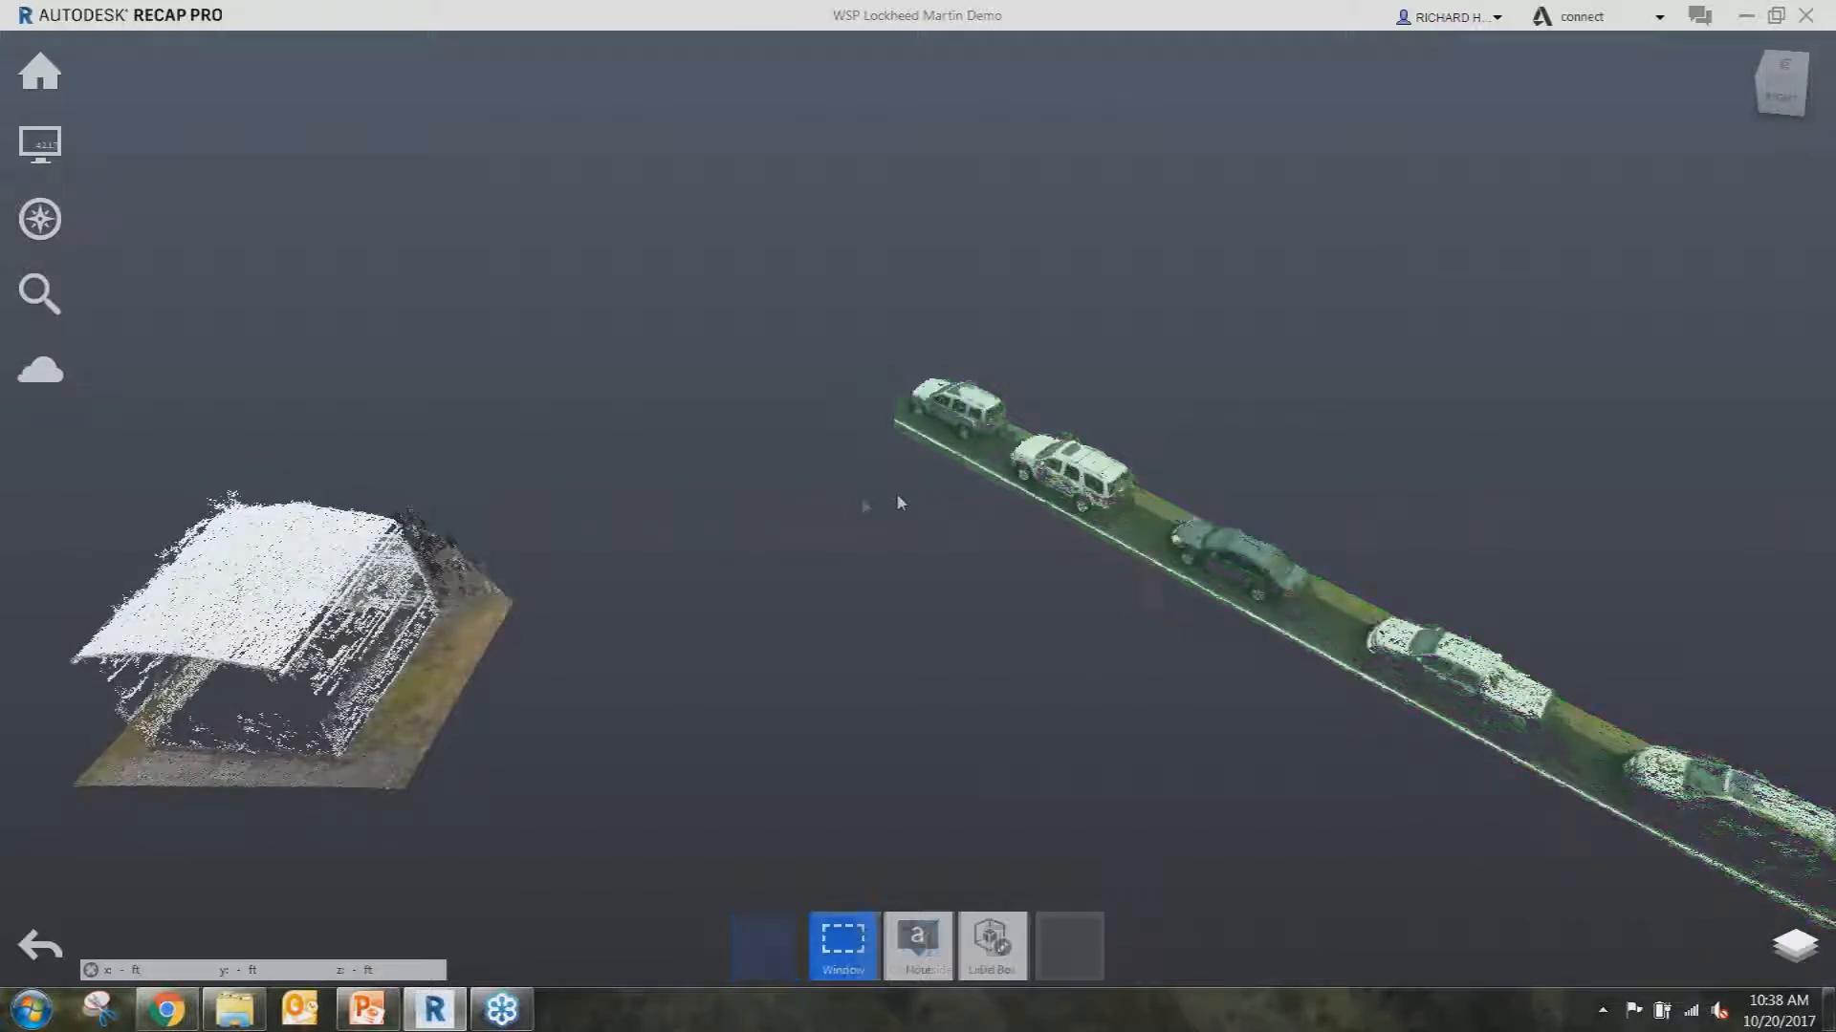
{"action": "middle_click_drag", "start_coordinate": [830, 514], "coordinate": [737, 612], "text": "shift"}
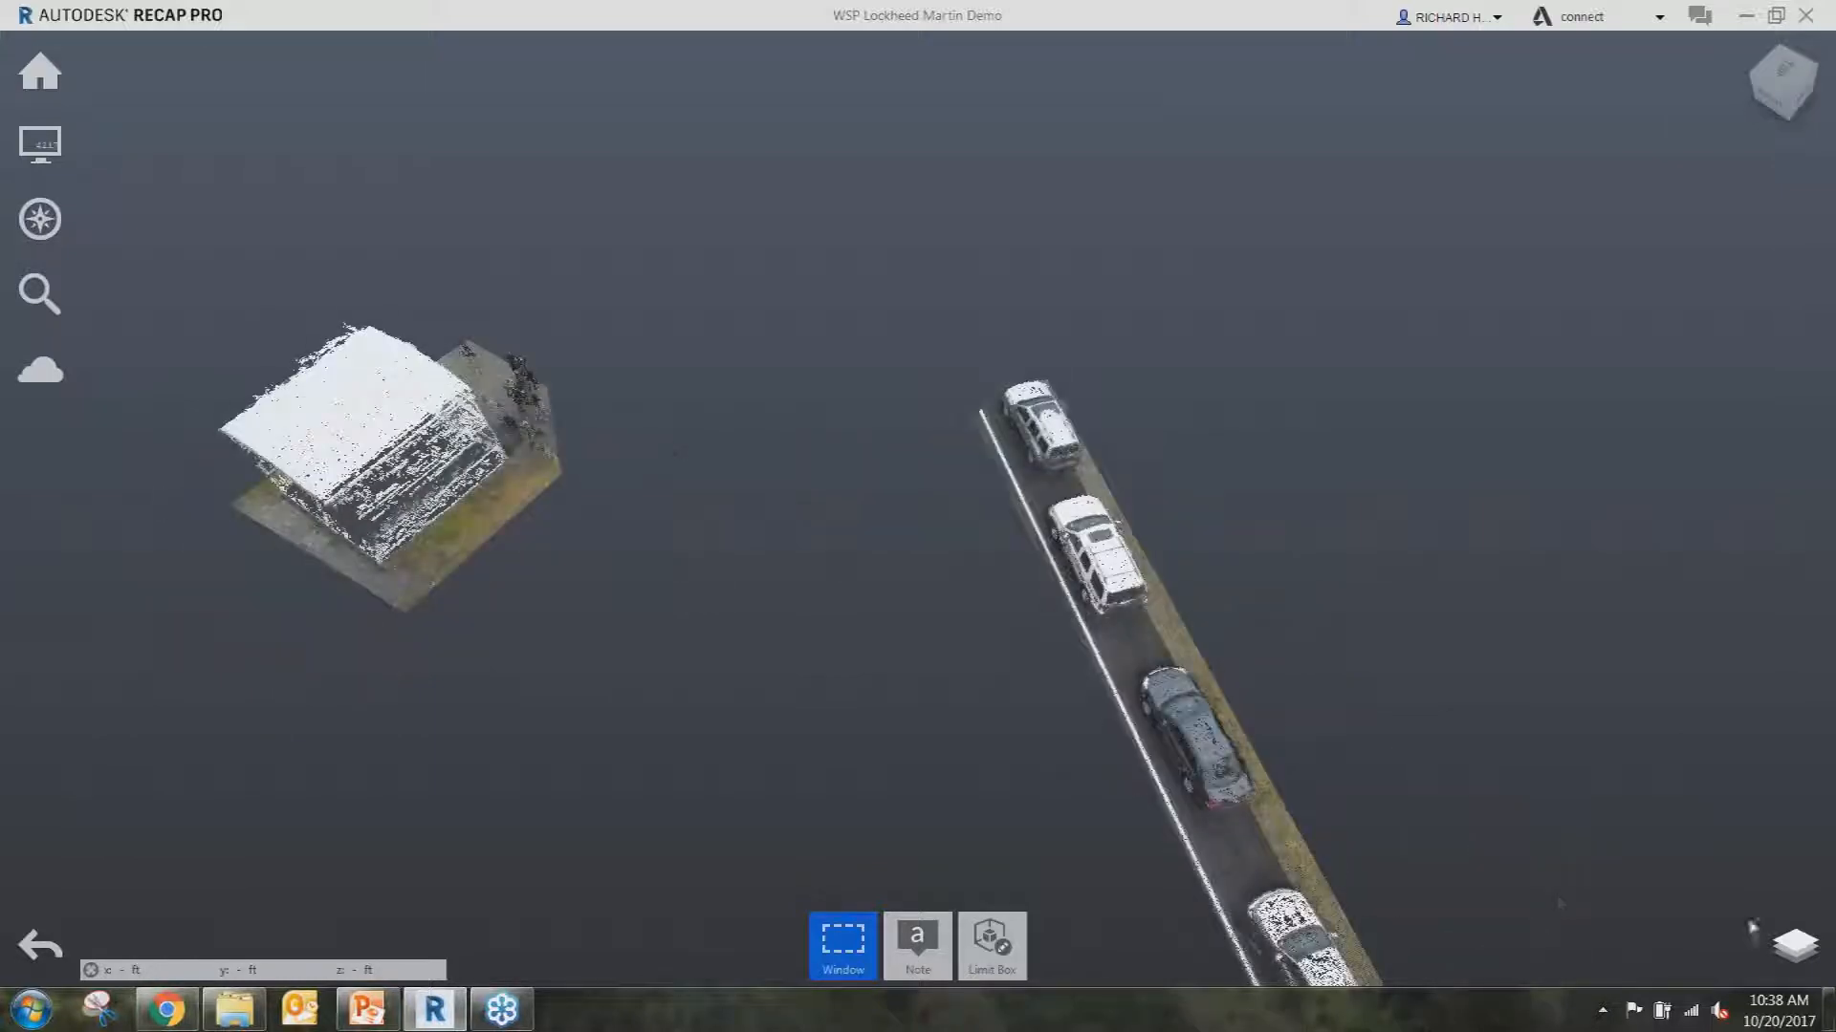
Make Unassigned Points visible again and return to the ReCap home screen.
{"action": "mouse_move", "coordinate": [1762, 932]}
{"action": "left_click", "coordinate": [1806, 730]}
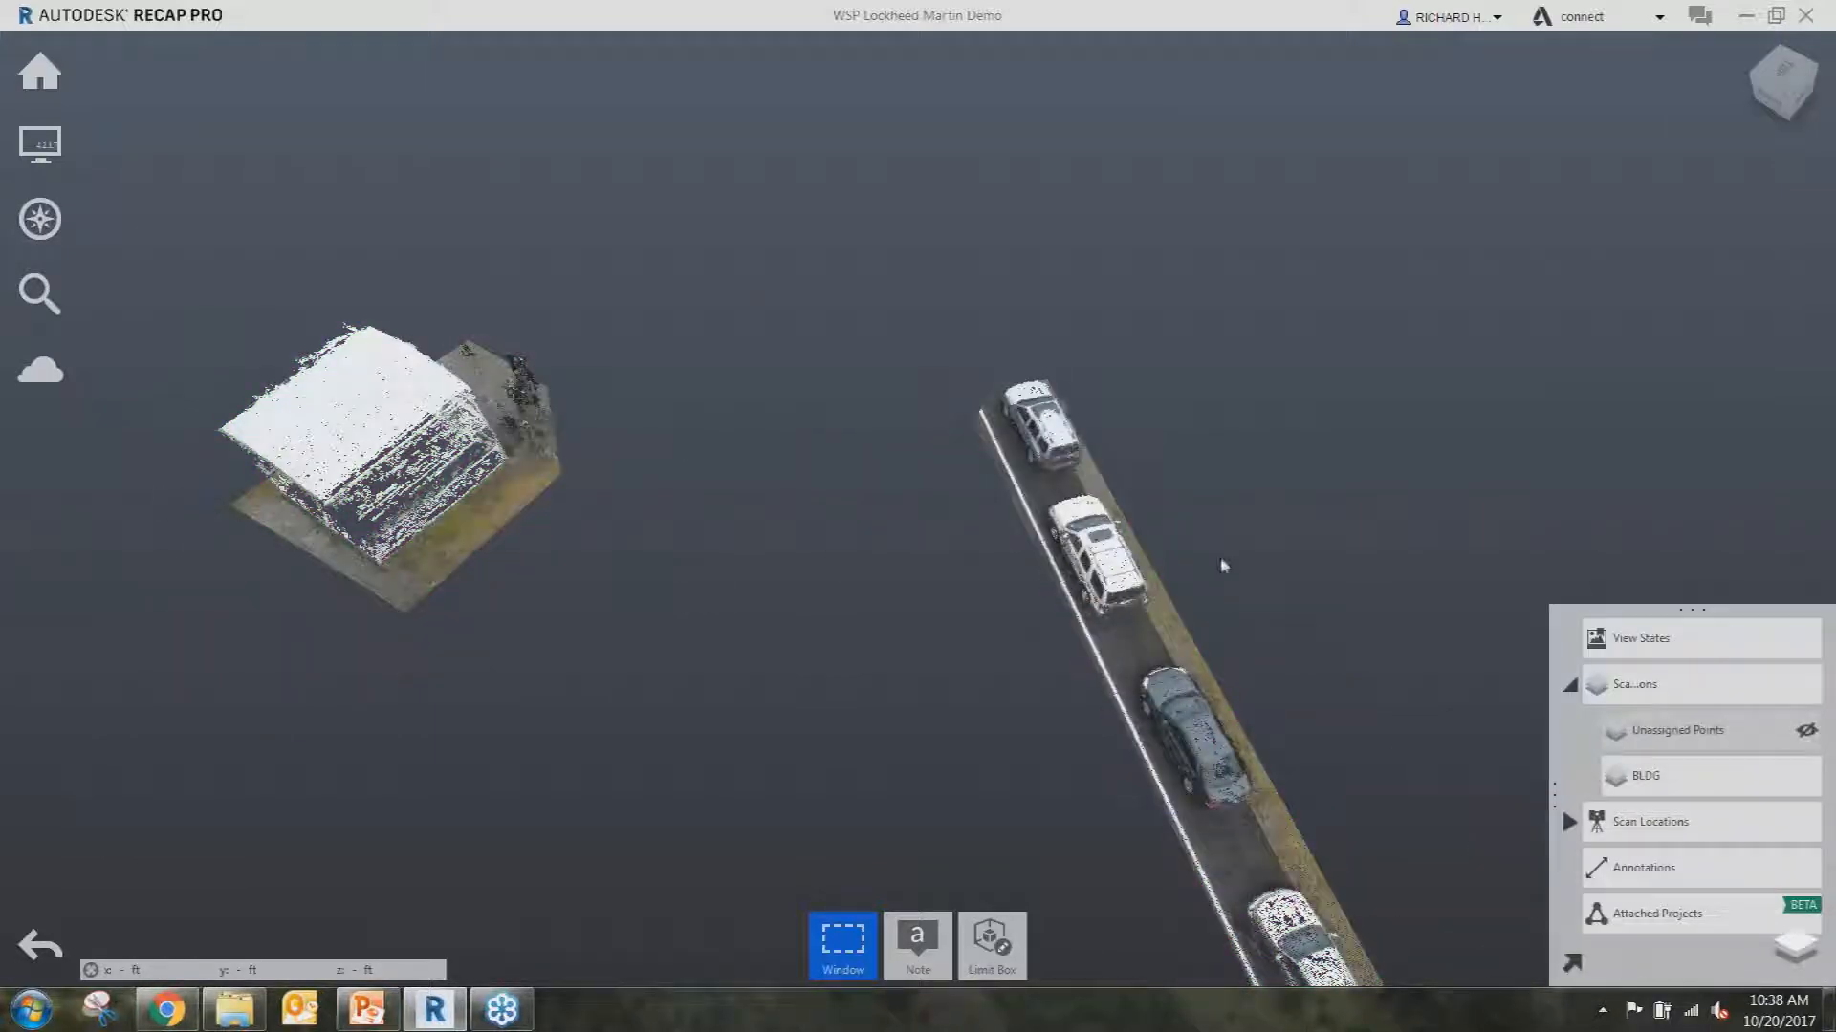
{"action": "middle_click_drag", "start_coordinate": [973, 443], "coordinate": [929, 395], "text": "shift"}
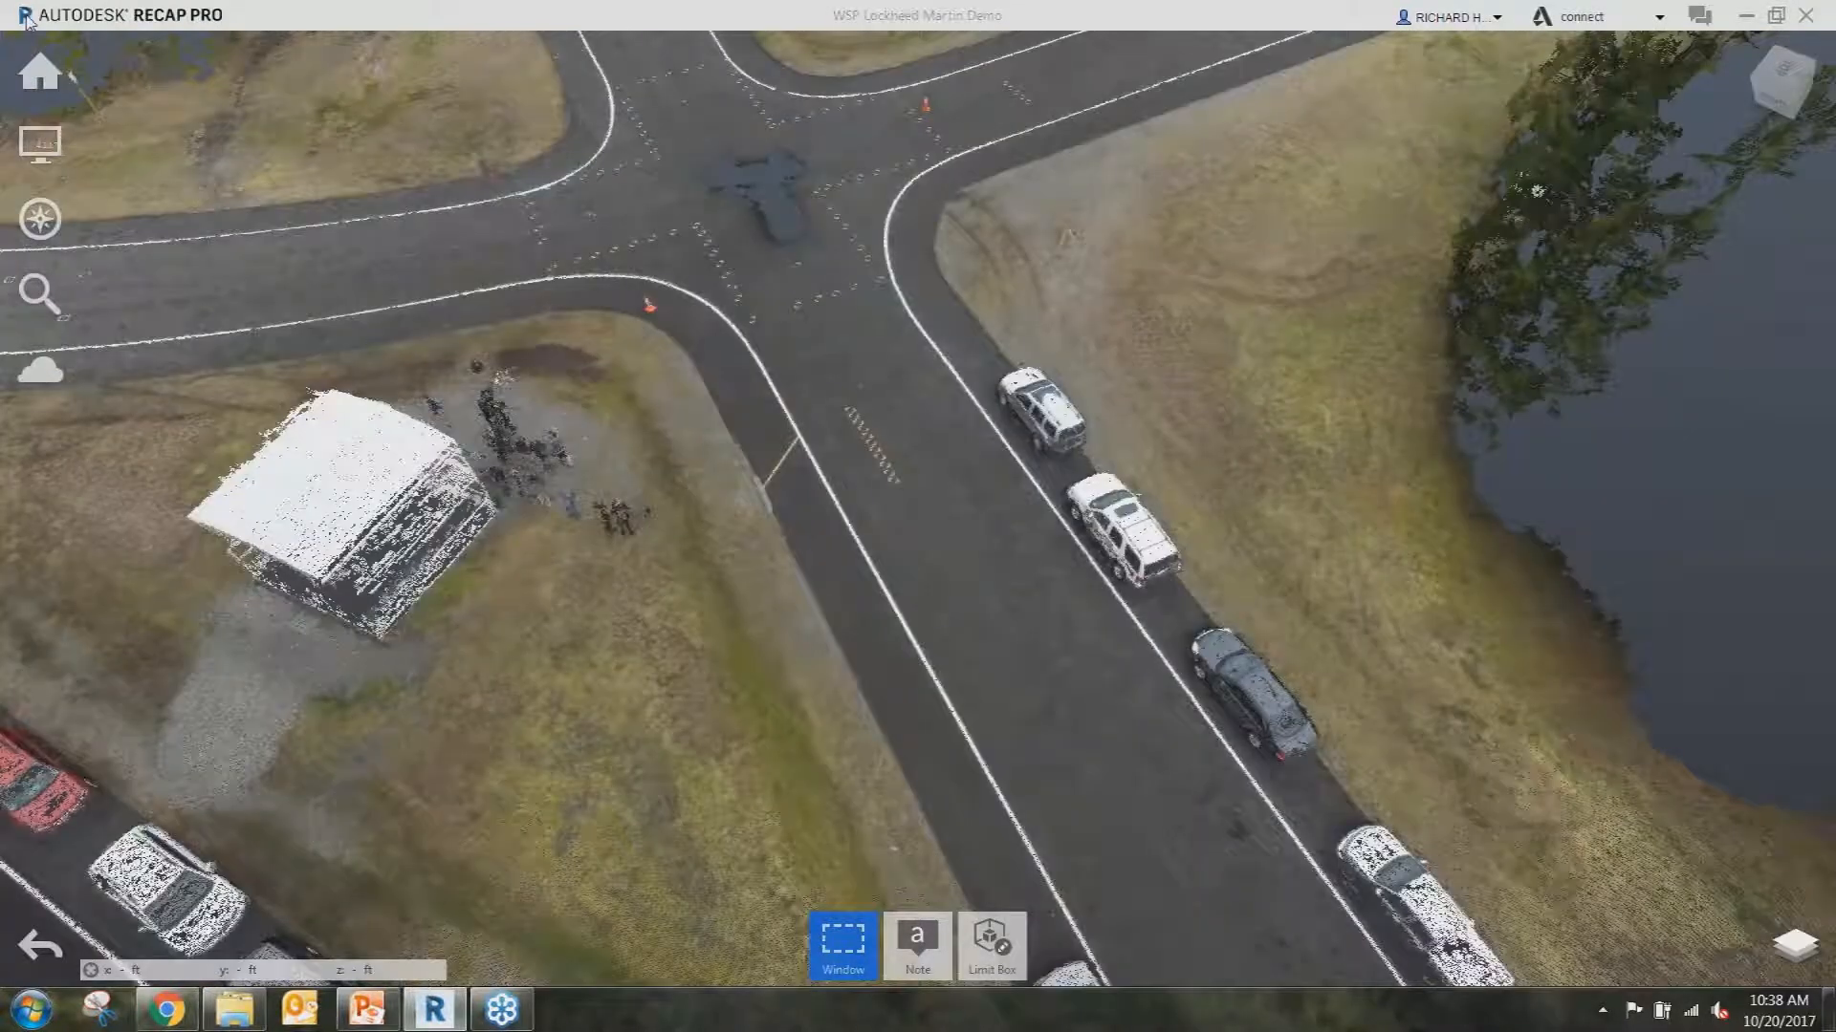
{"action": "left_click", "coordinate": [26, 17]}
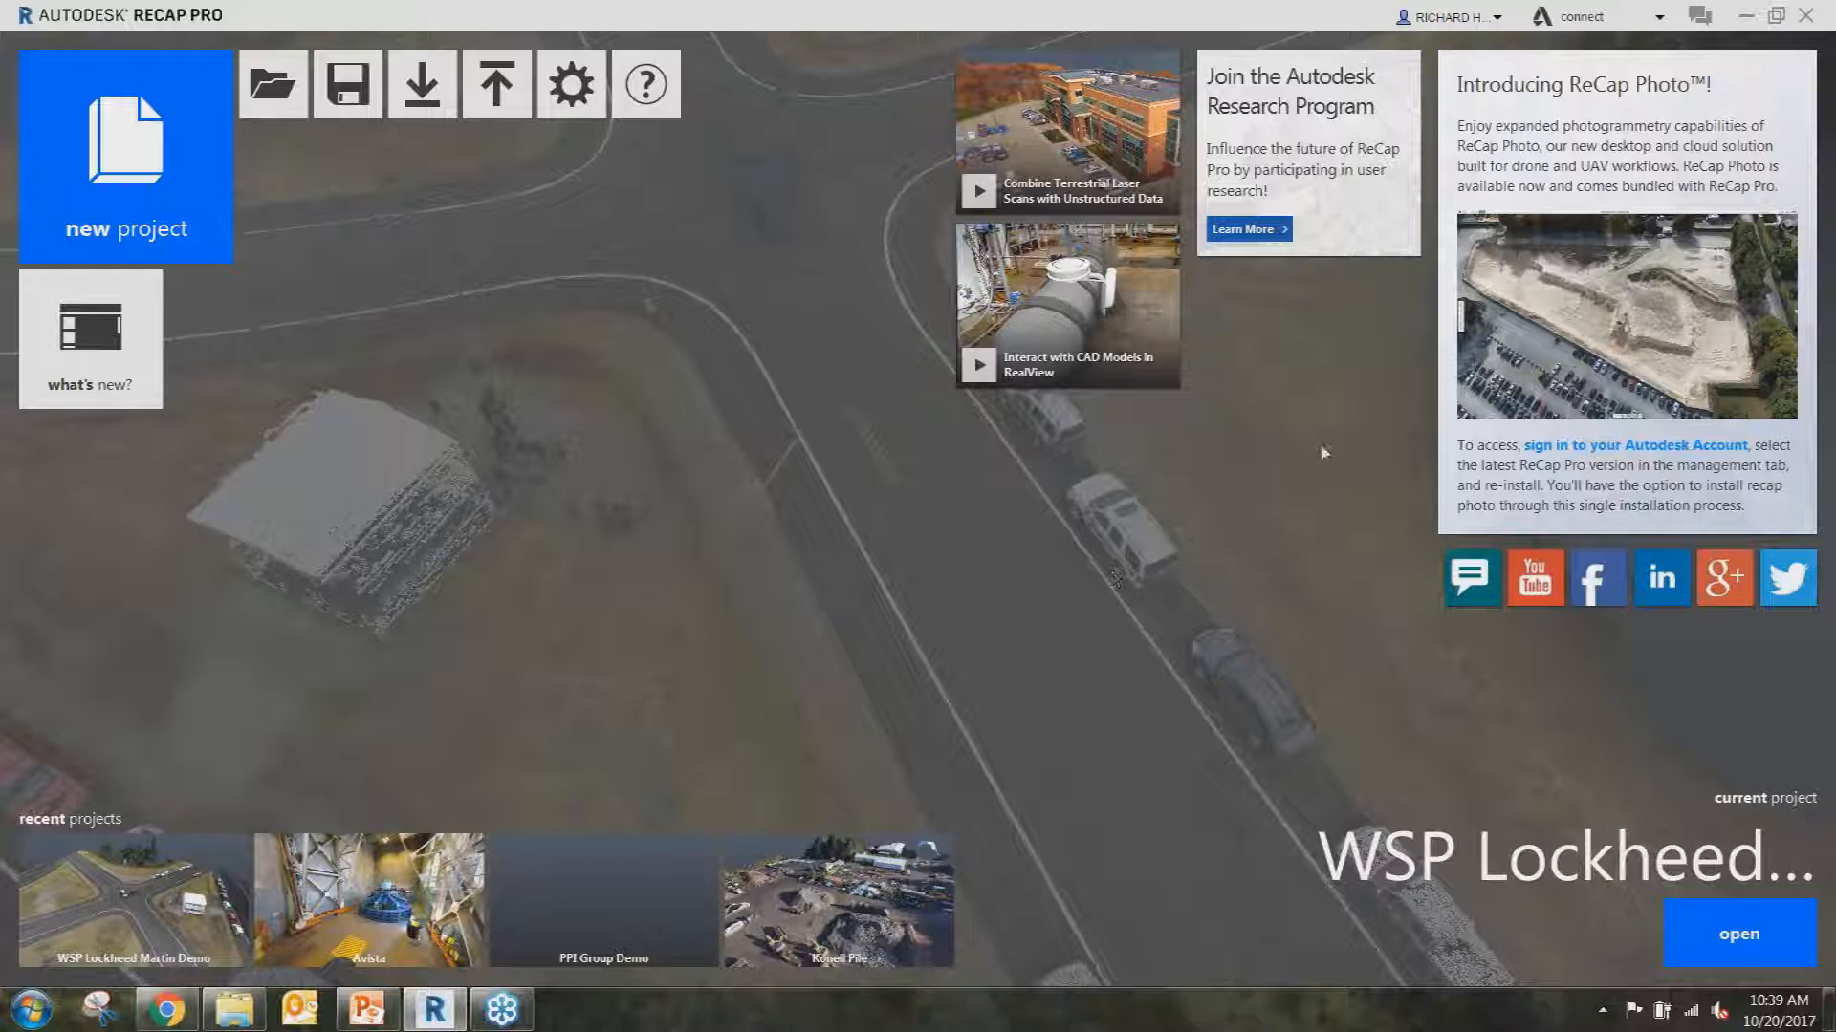
Minimize the ReCap Pro, Chrome and File Explorer windows.
{"action": "left_click", "coordinate": [1749, 16]}
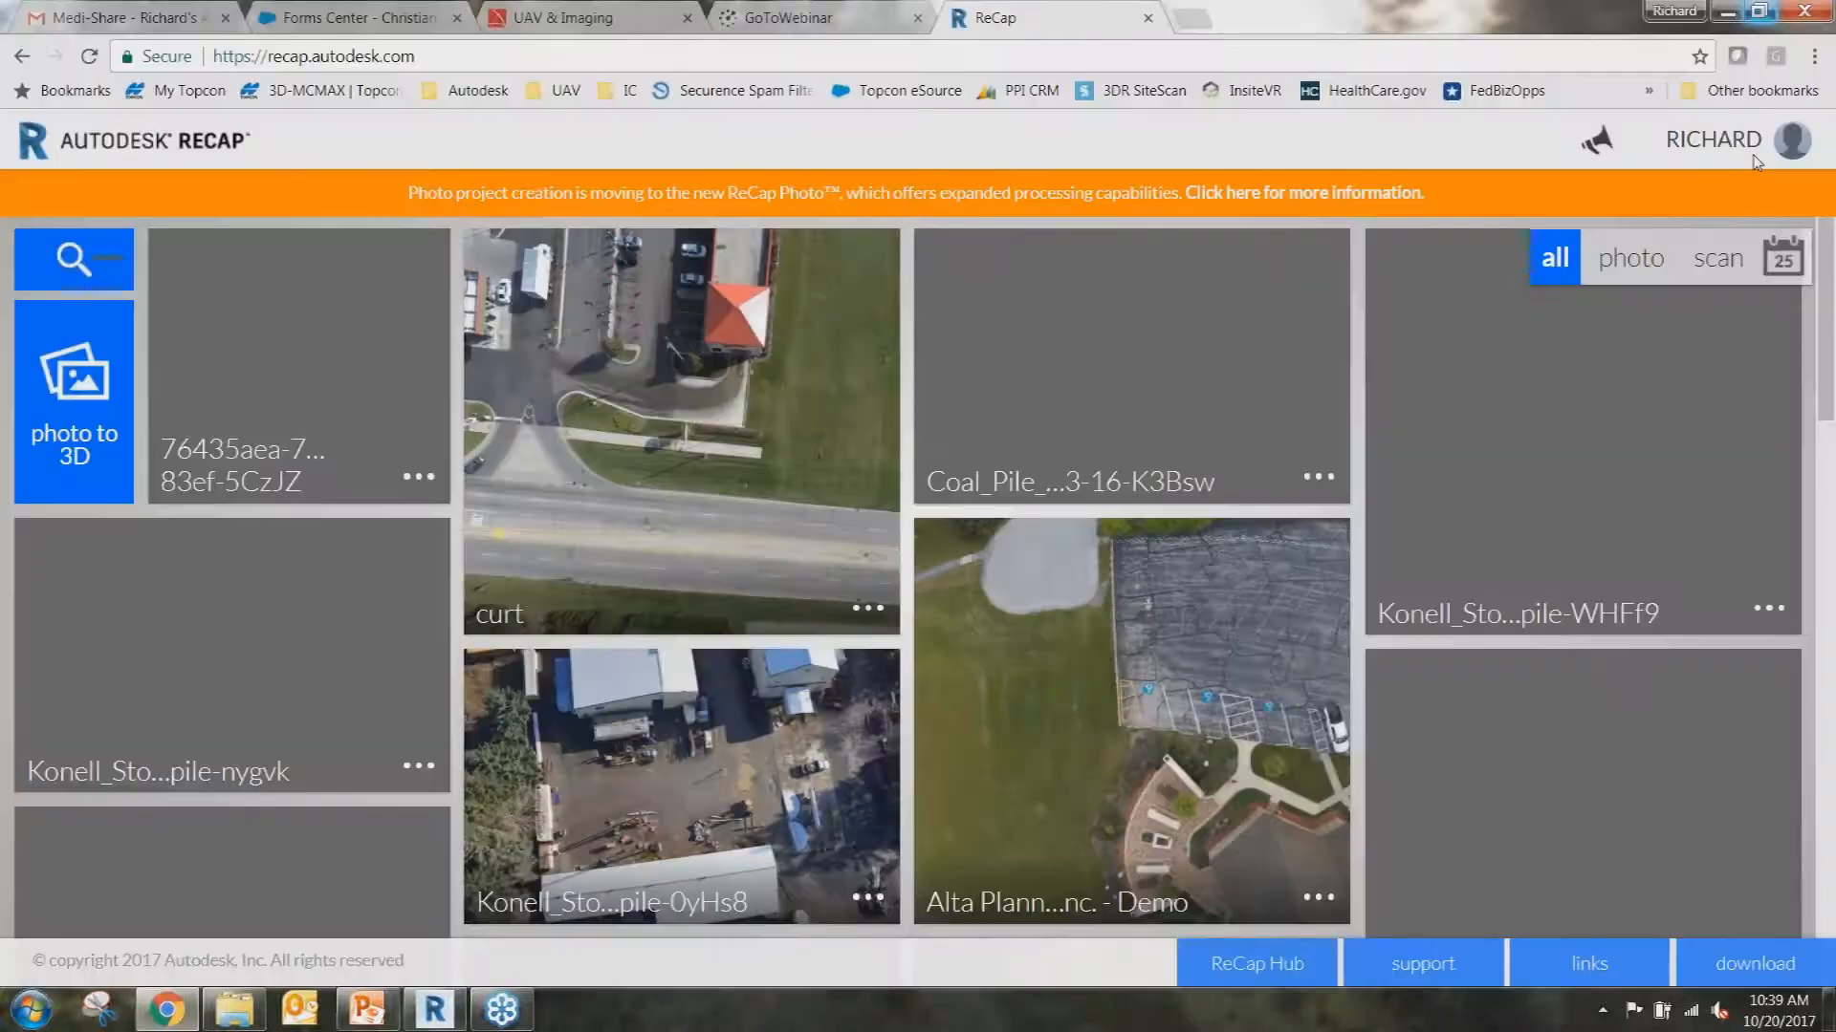
{"action": "left_click", "coordinate": [1726, 11]}
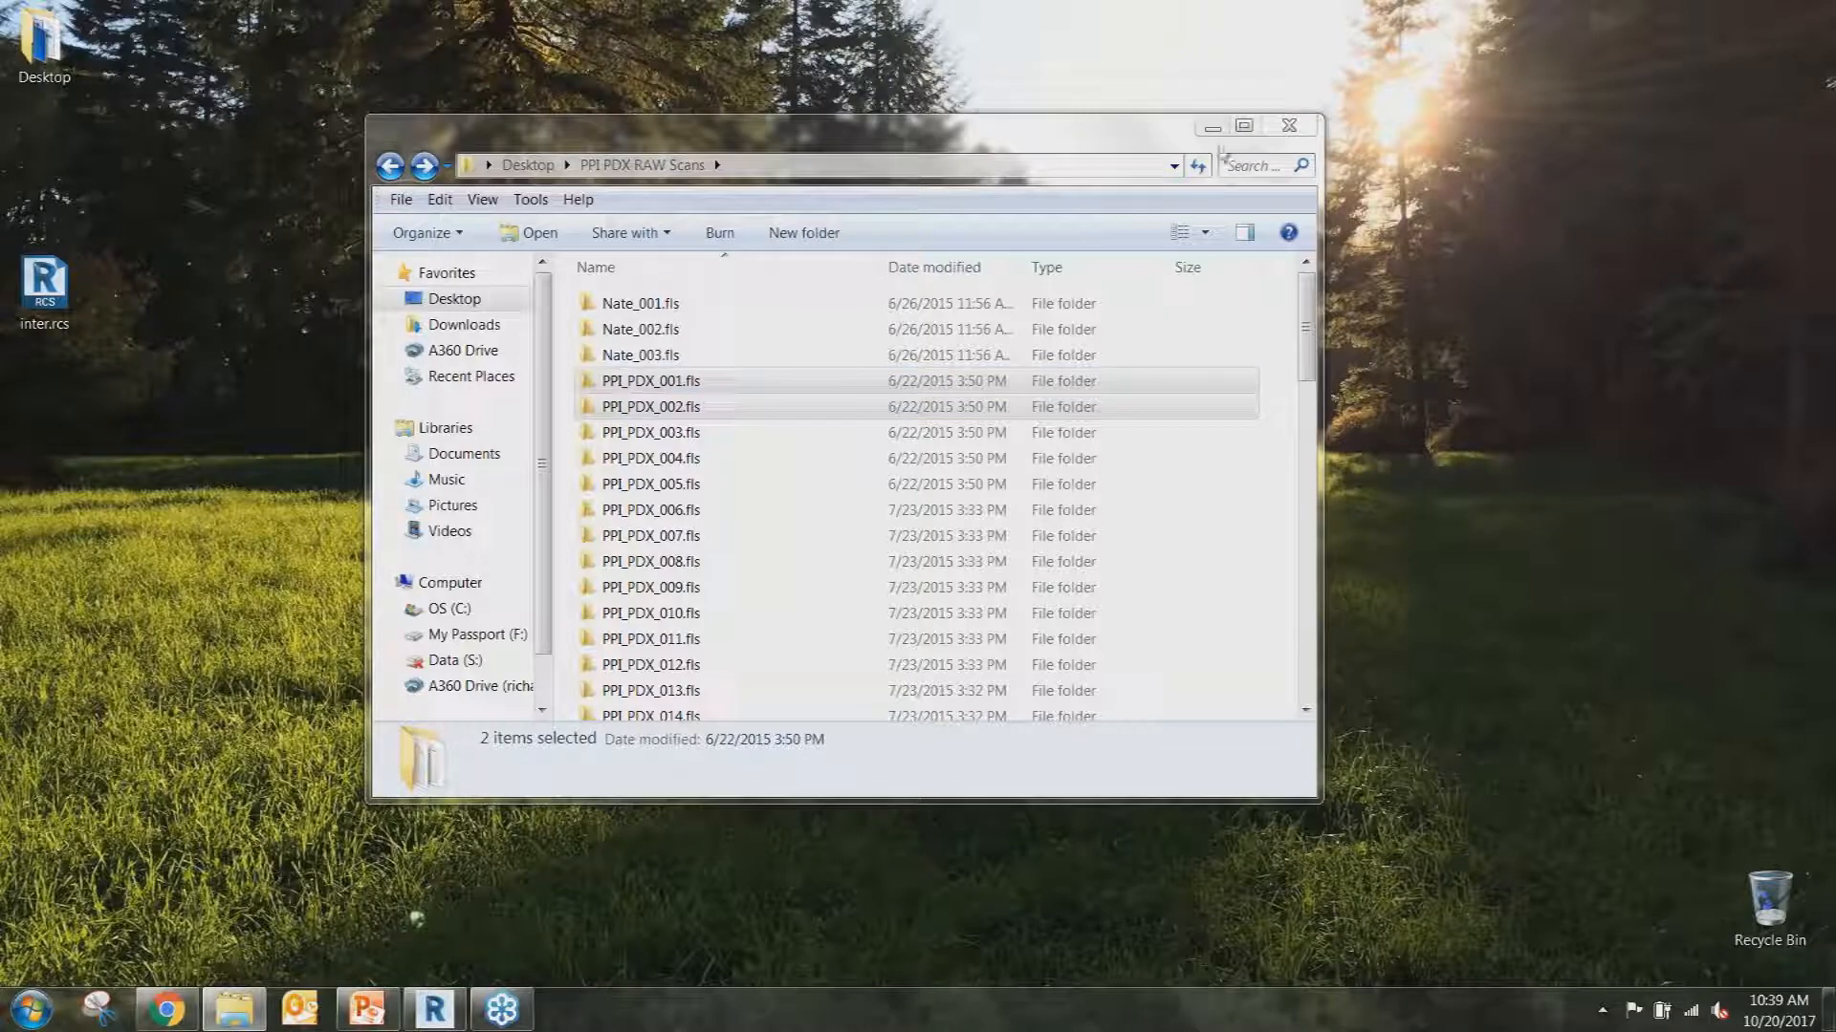
{"action": "left_click", "coordinate": [1214, 125]}
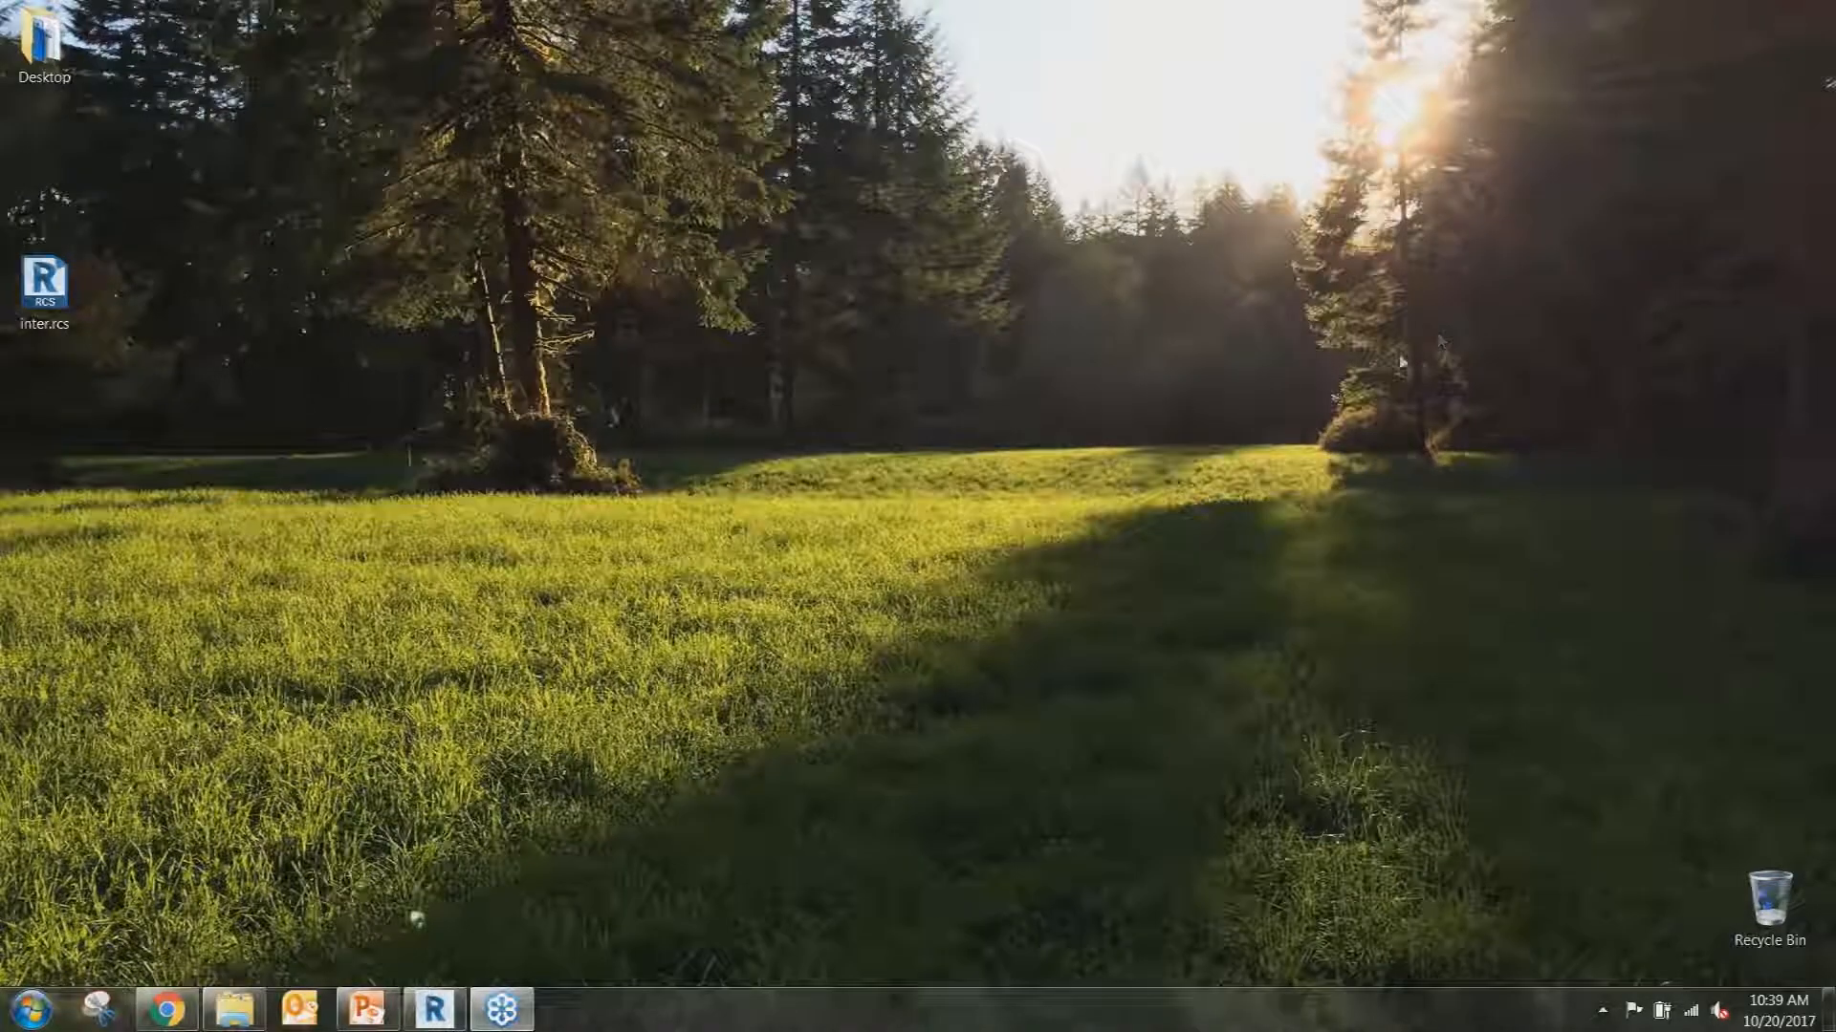
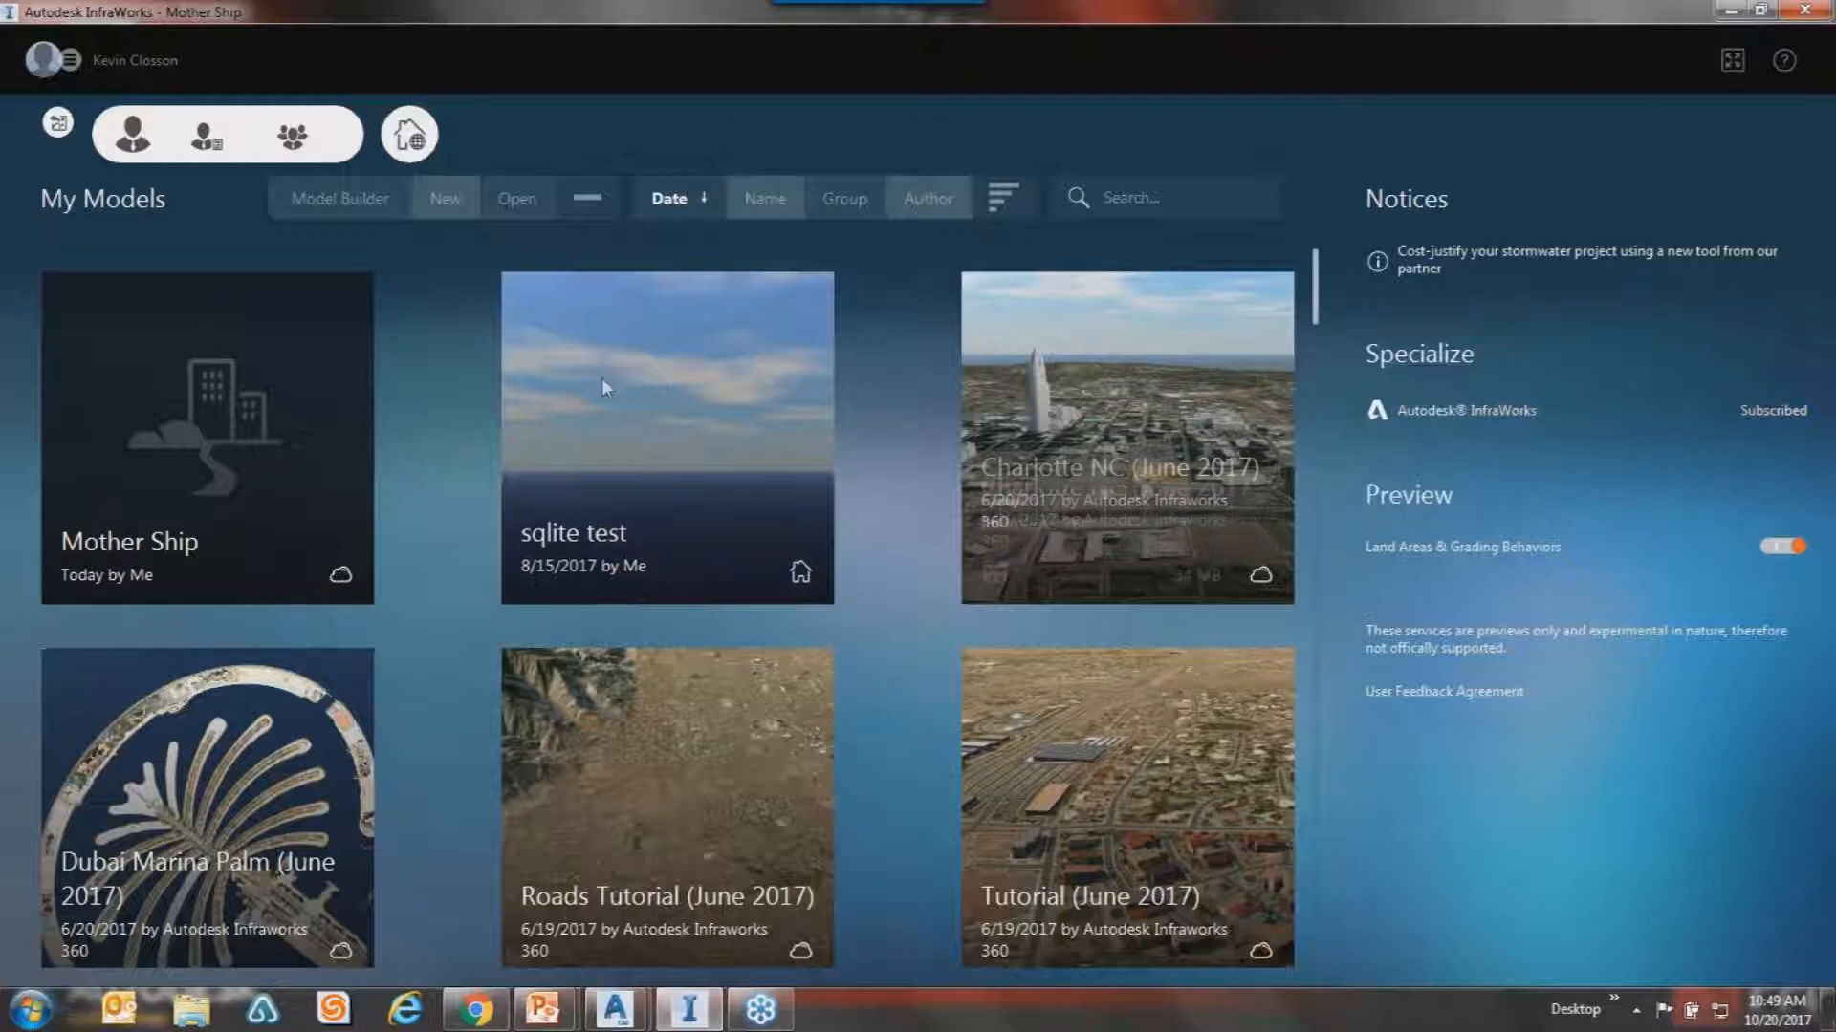
Start a new Model Builder model and zoom the Bing map to Washington and Oregon.
{"action": "left_click", "coordinate": [360, 203]}
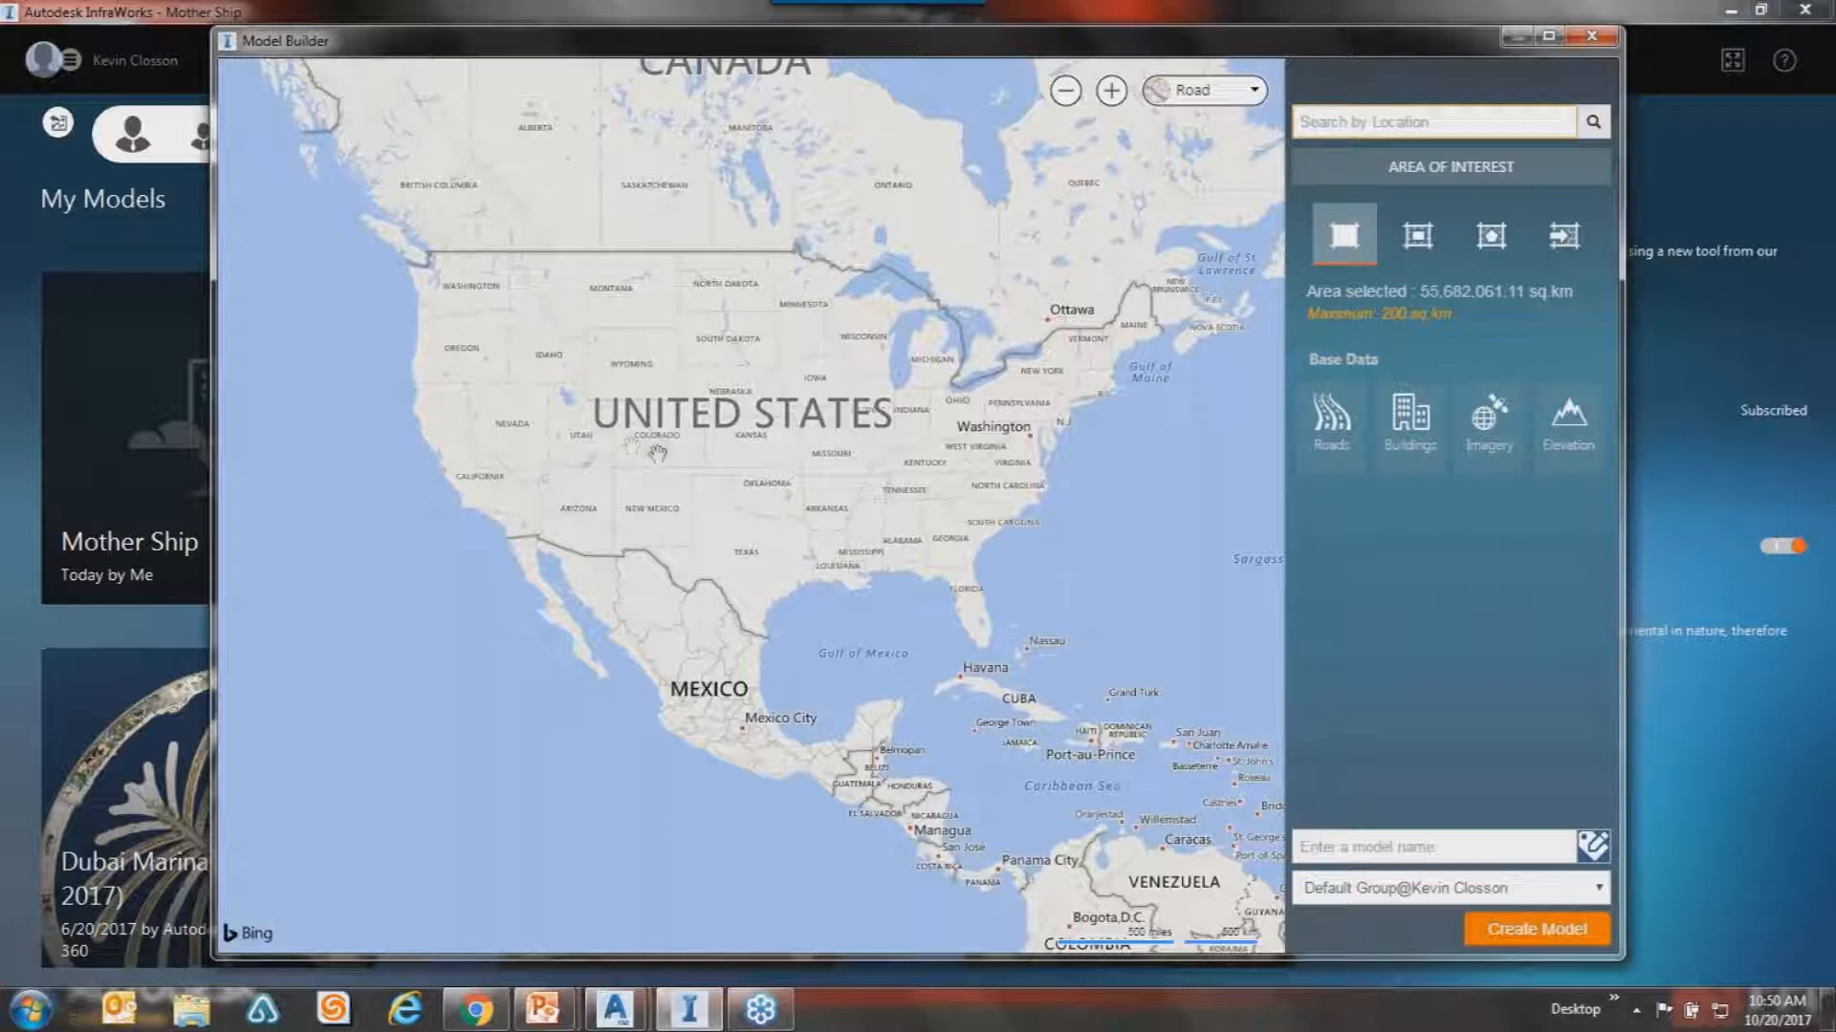
{"action": "scroll", "coordinate": [466, 330], "scroll_direction": "up", "scroll_amount": 3}
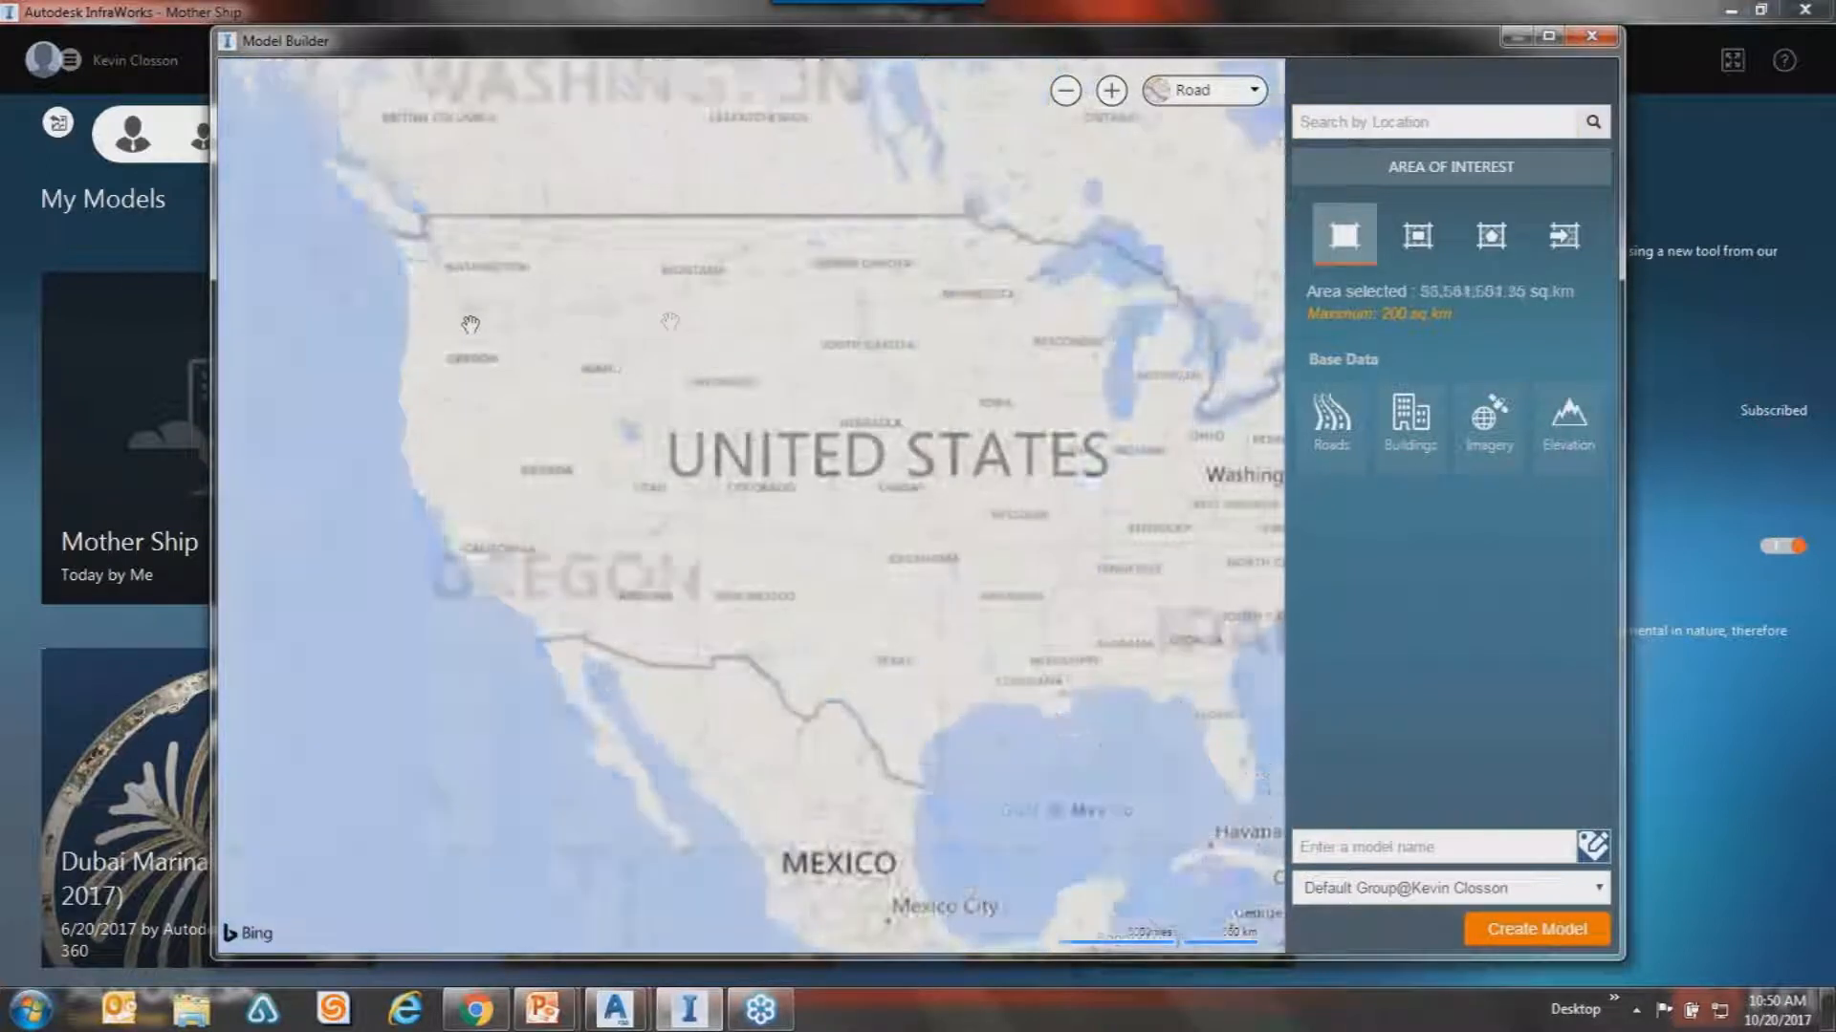
{"action": "scroll", "coordinate": [936, 430], "scroll_direction": "up", "scroll_amount": 3}
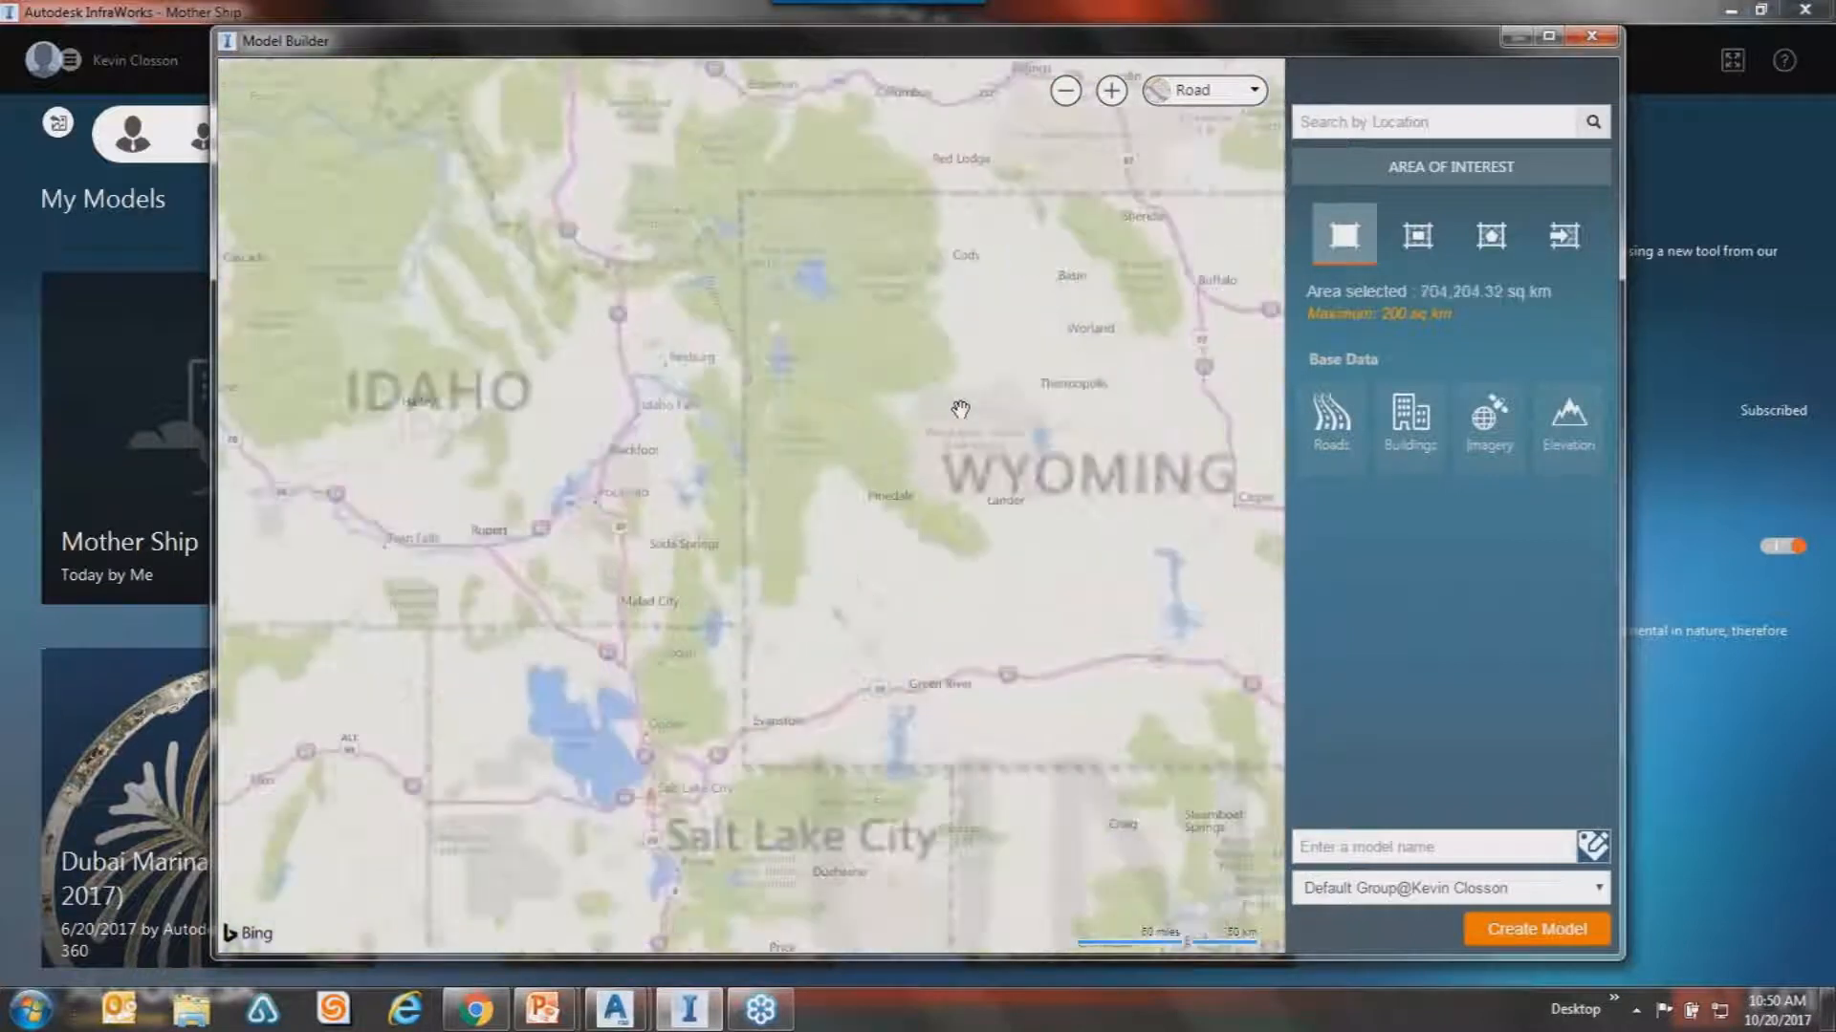
{"action": "scroll", "coordinate": [959, 410], "scroll_direction": "down", "scroll_amount": 3}
{"action": "scroll", "coordinate": [959, 537], "scroll_direction": "up", "scroll_amount": 1}
{"action": "scroll", "coordinate": [997, 504], "scroll_direction": "down", "scroll_amount": 3}
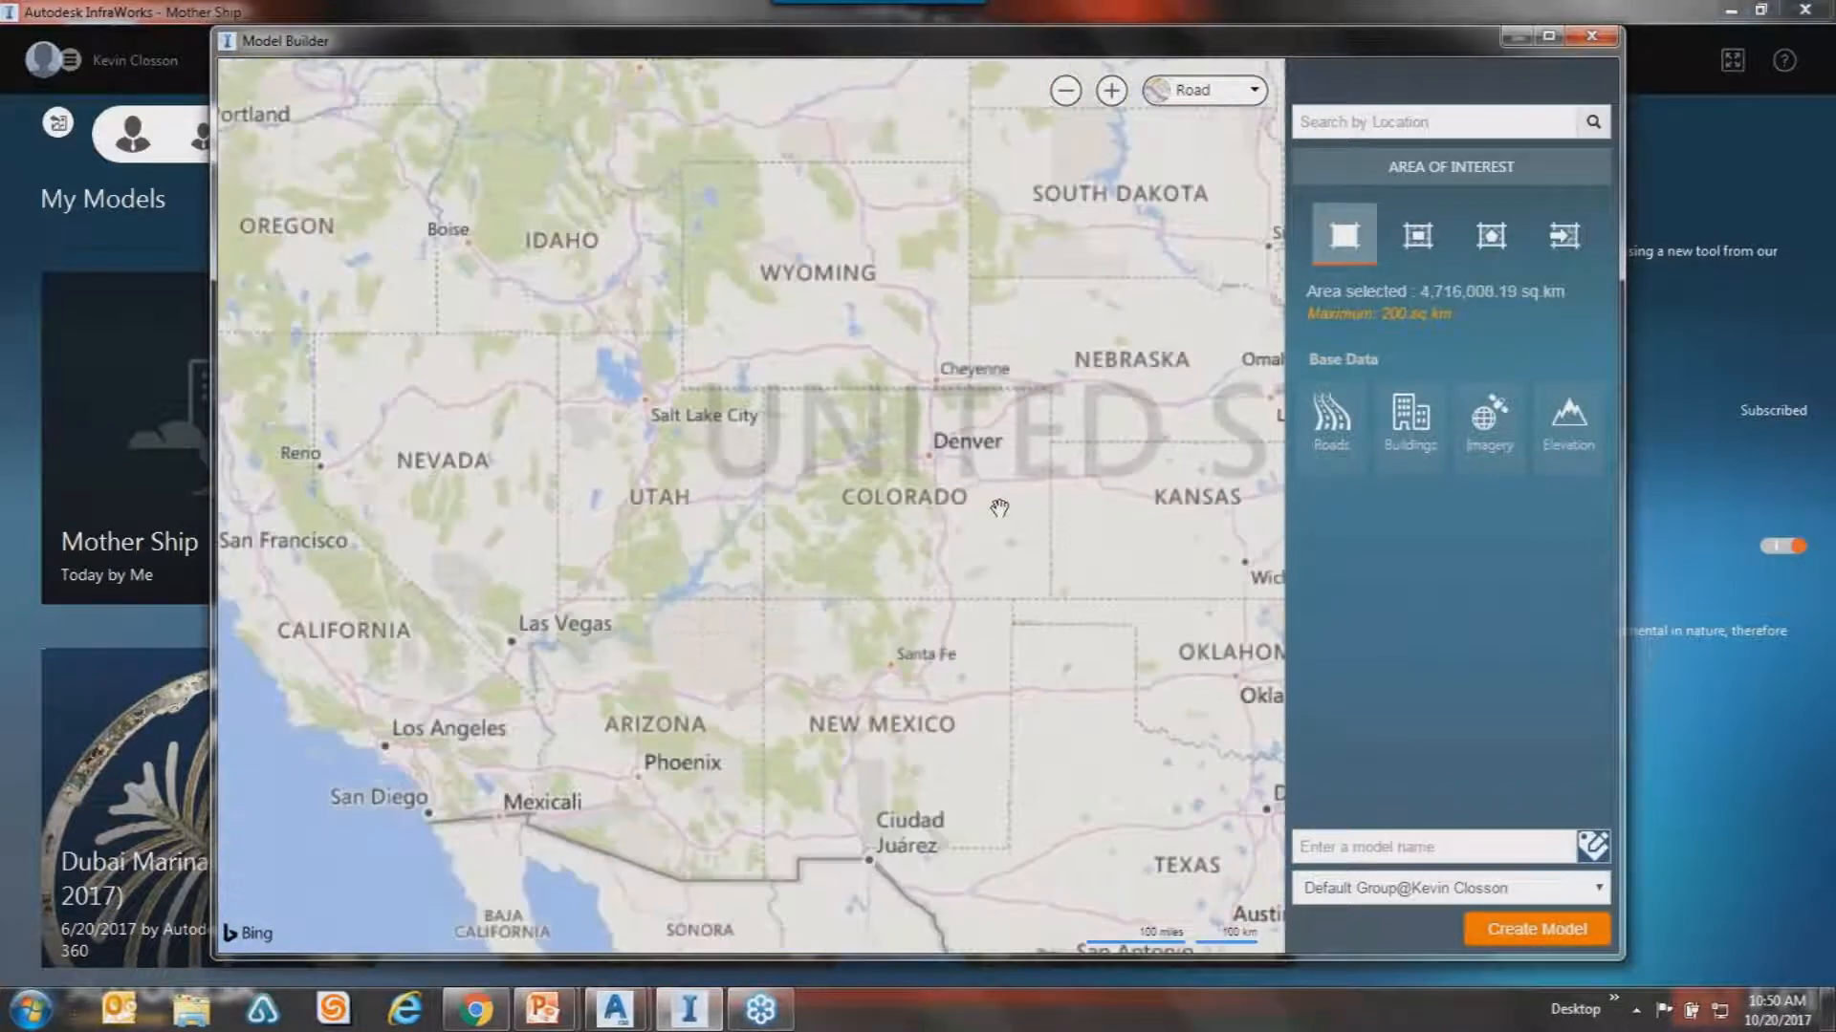
{"action": "scroll", "coordinate": [729, 332], "scroll_direction": "up", "scroll_amount": 1}
{"action": "scroll", "coordinate": [713, 351], "scroll_direction": "up", "scroll_amount": 2}
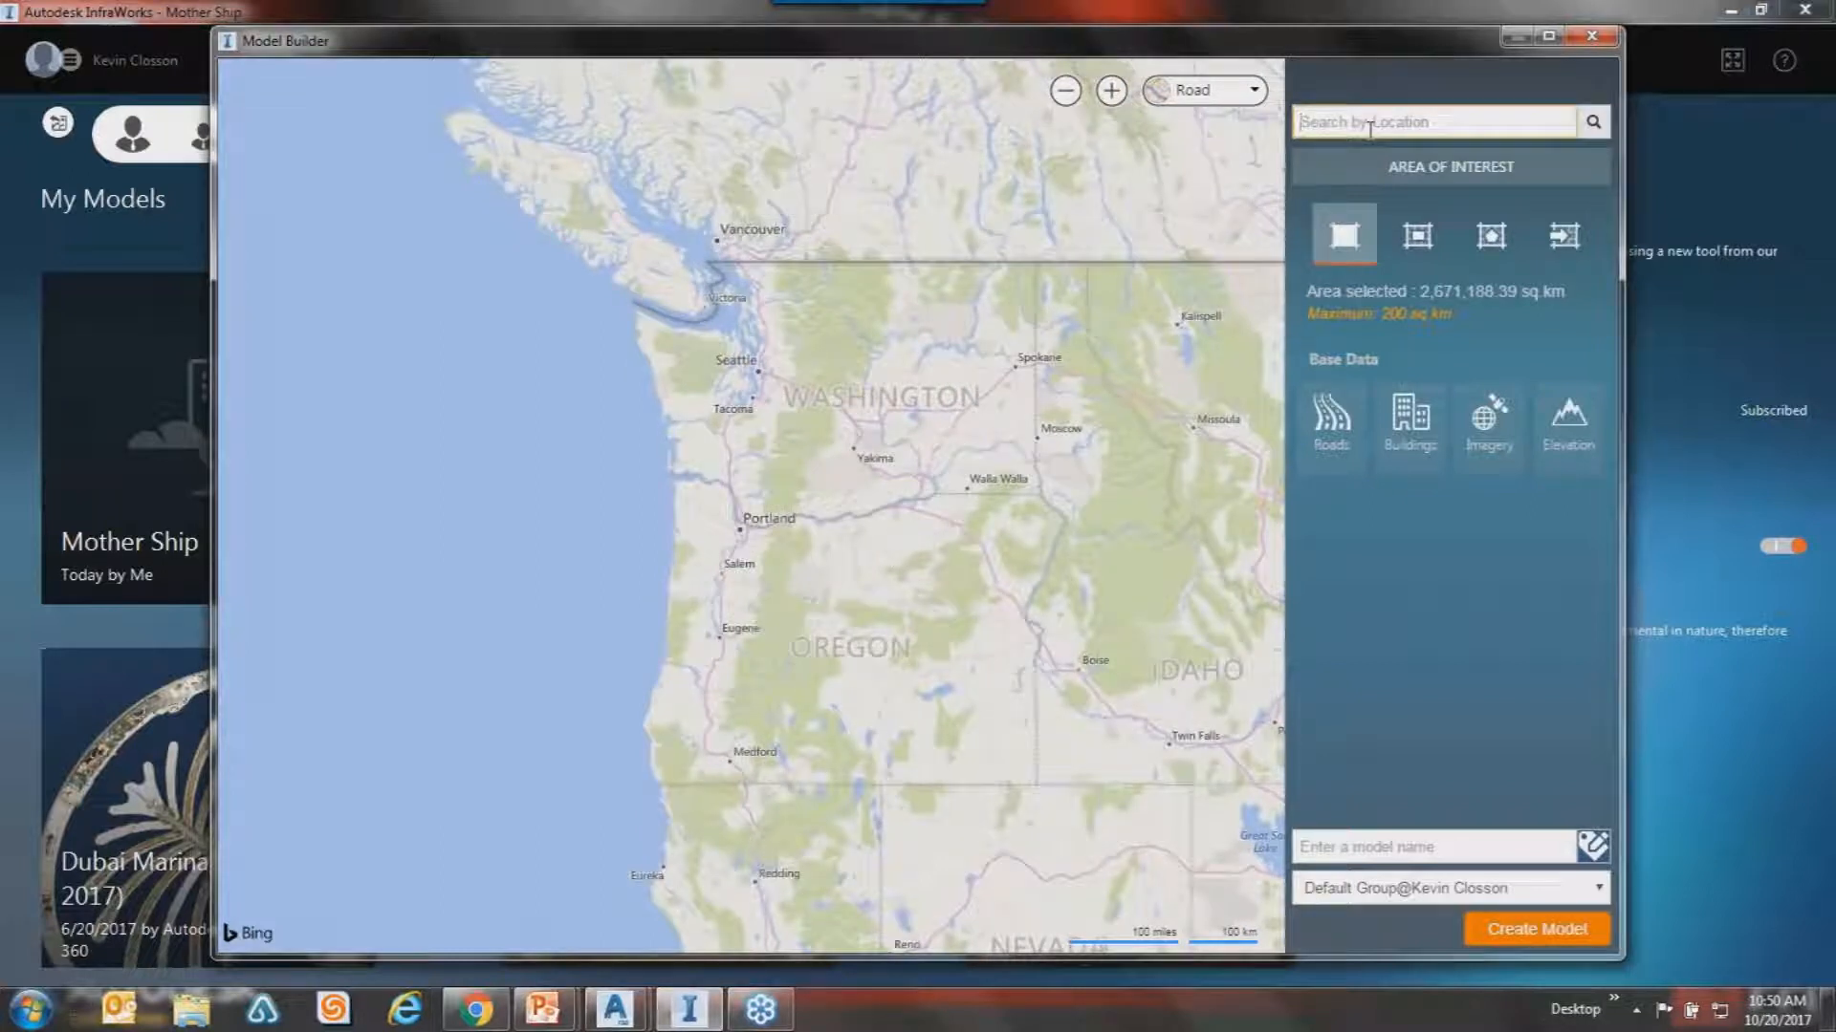
Search the location 'Space Needle' and jump the map to it in Seattle.
{"action": "type", "text": "SP"}
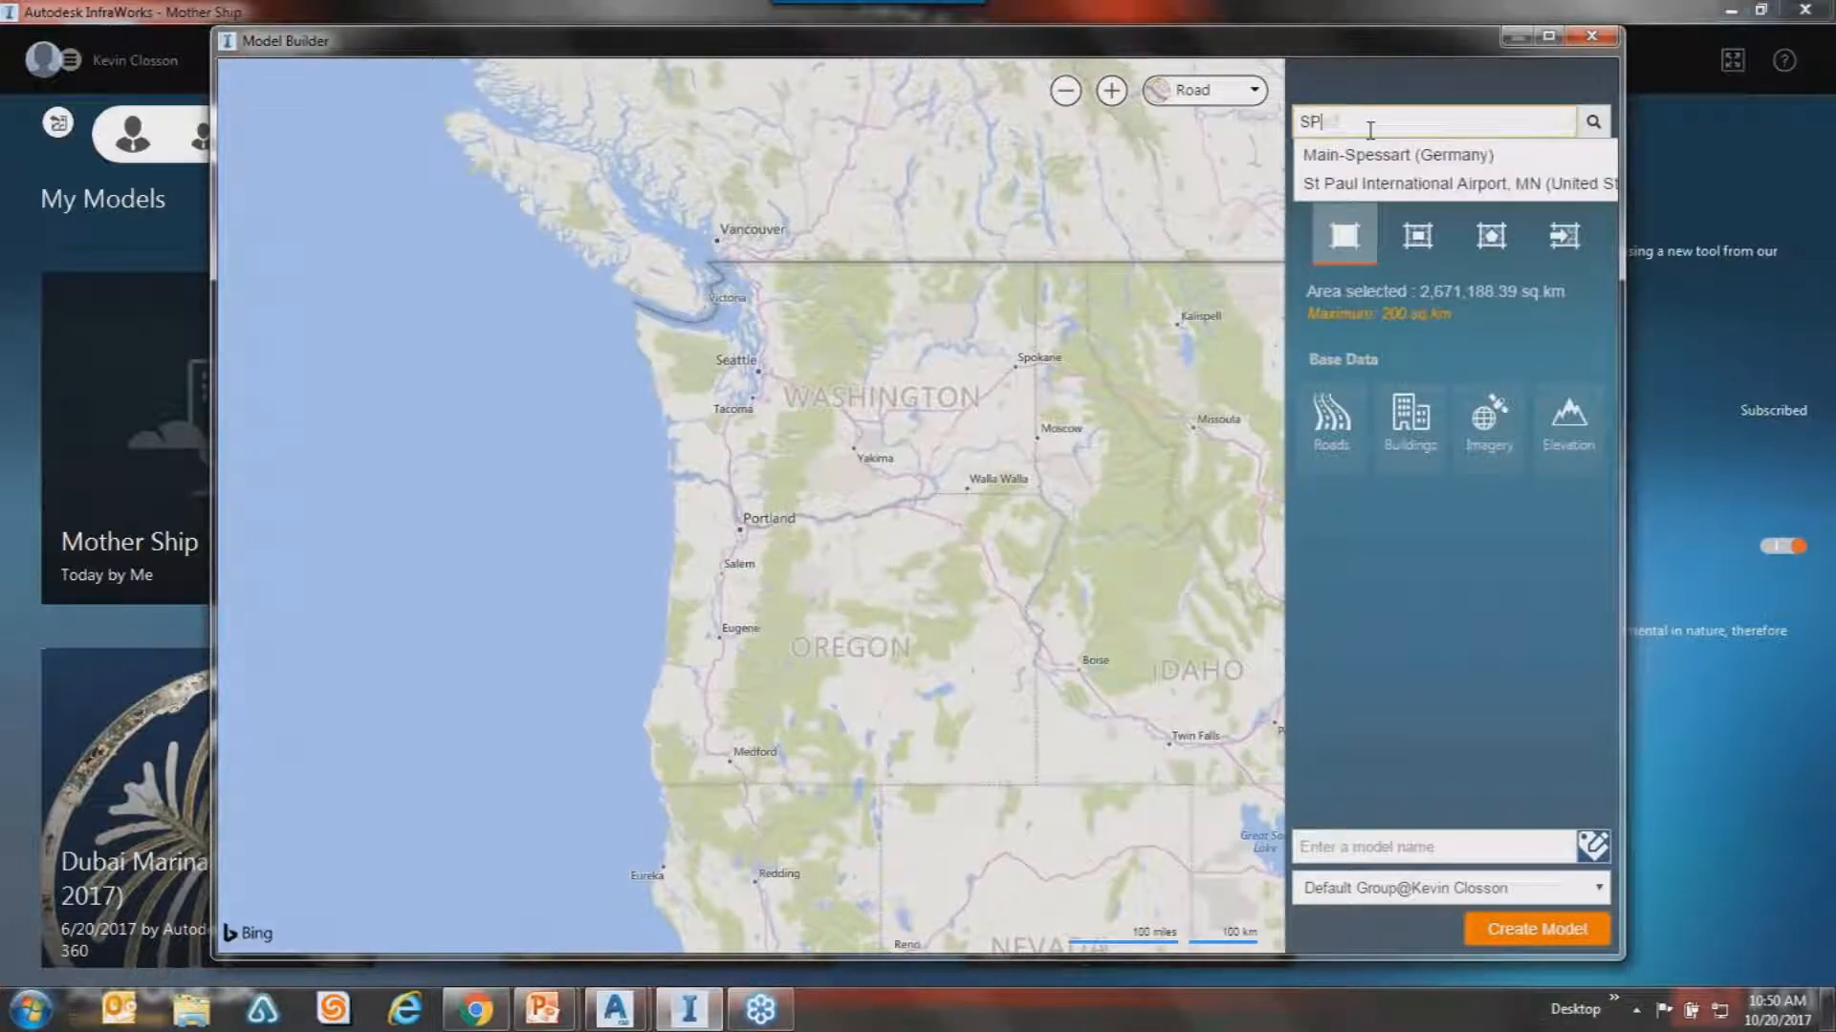
{"action": "type", "text": "ace needle"}
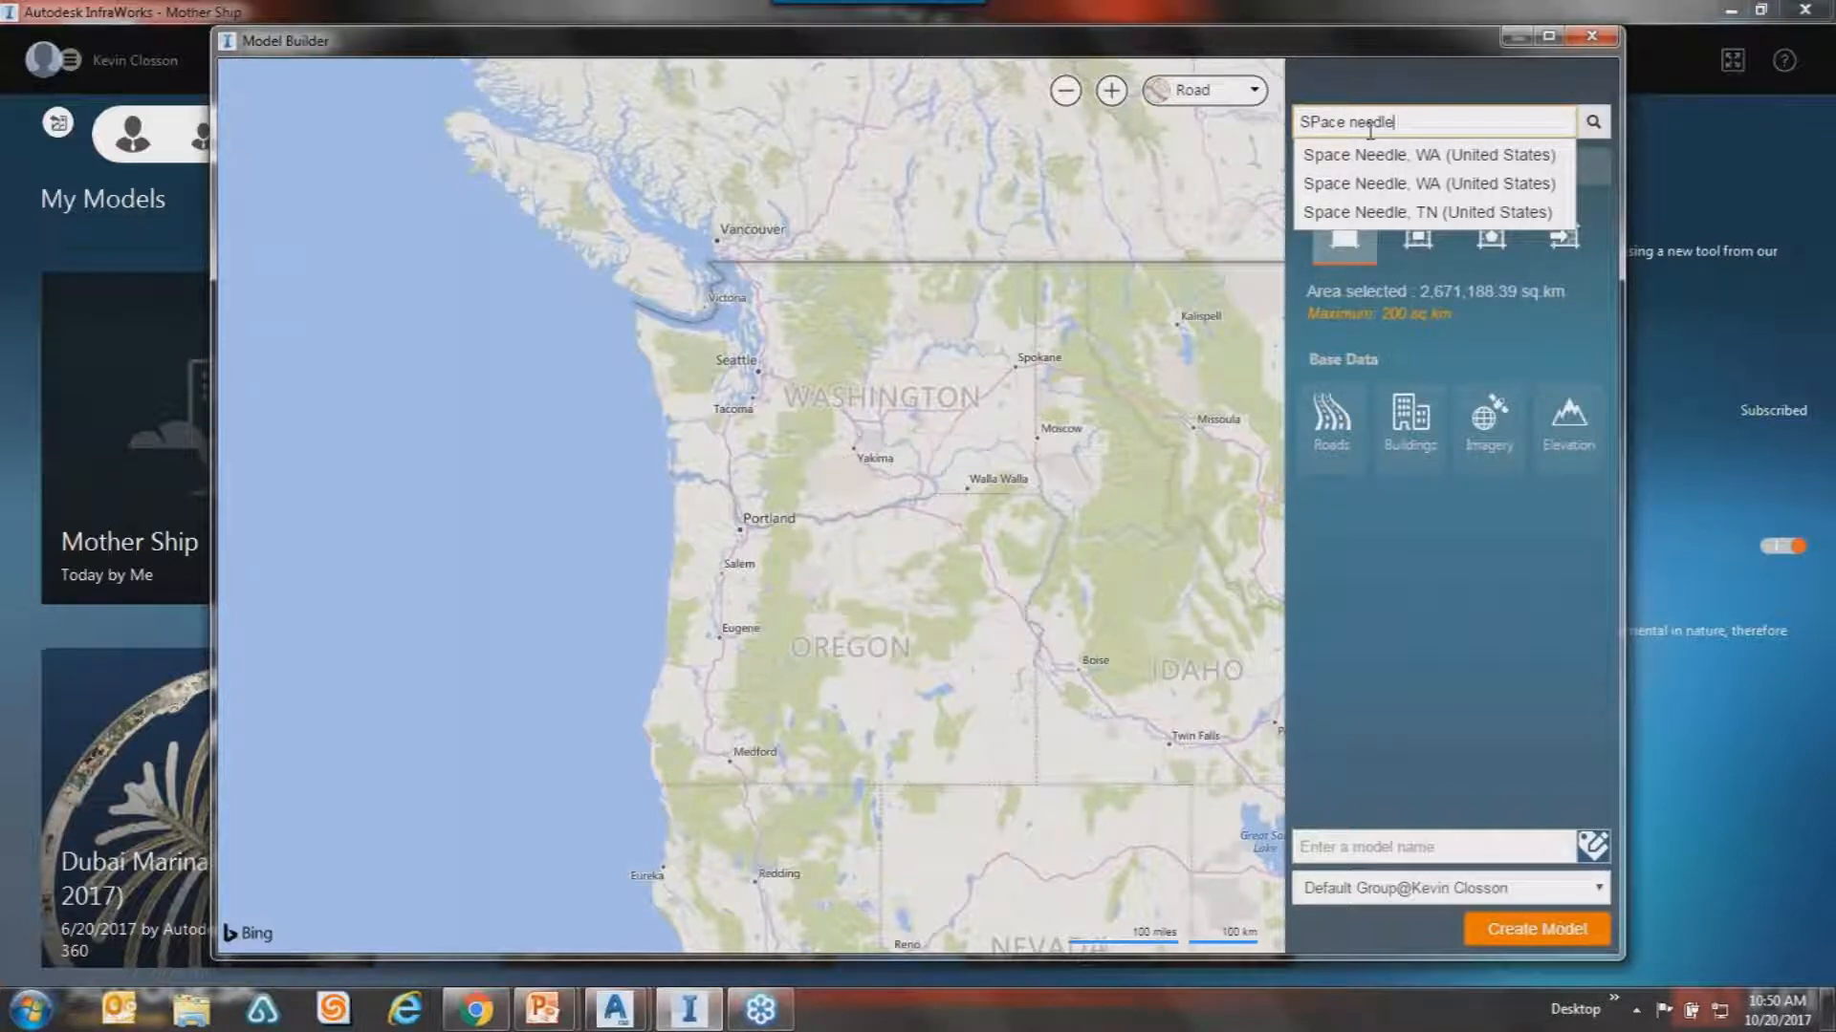
{"action": "left_click", "coordinate": [1369, 182]}
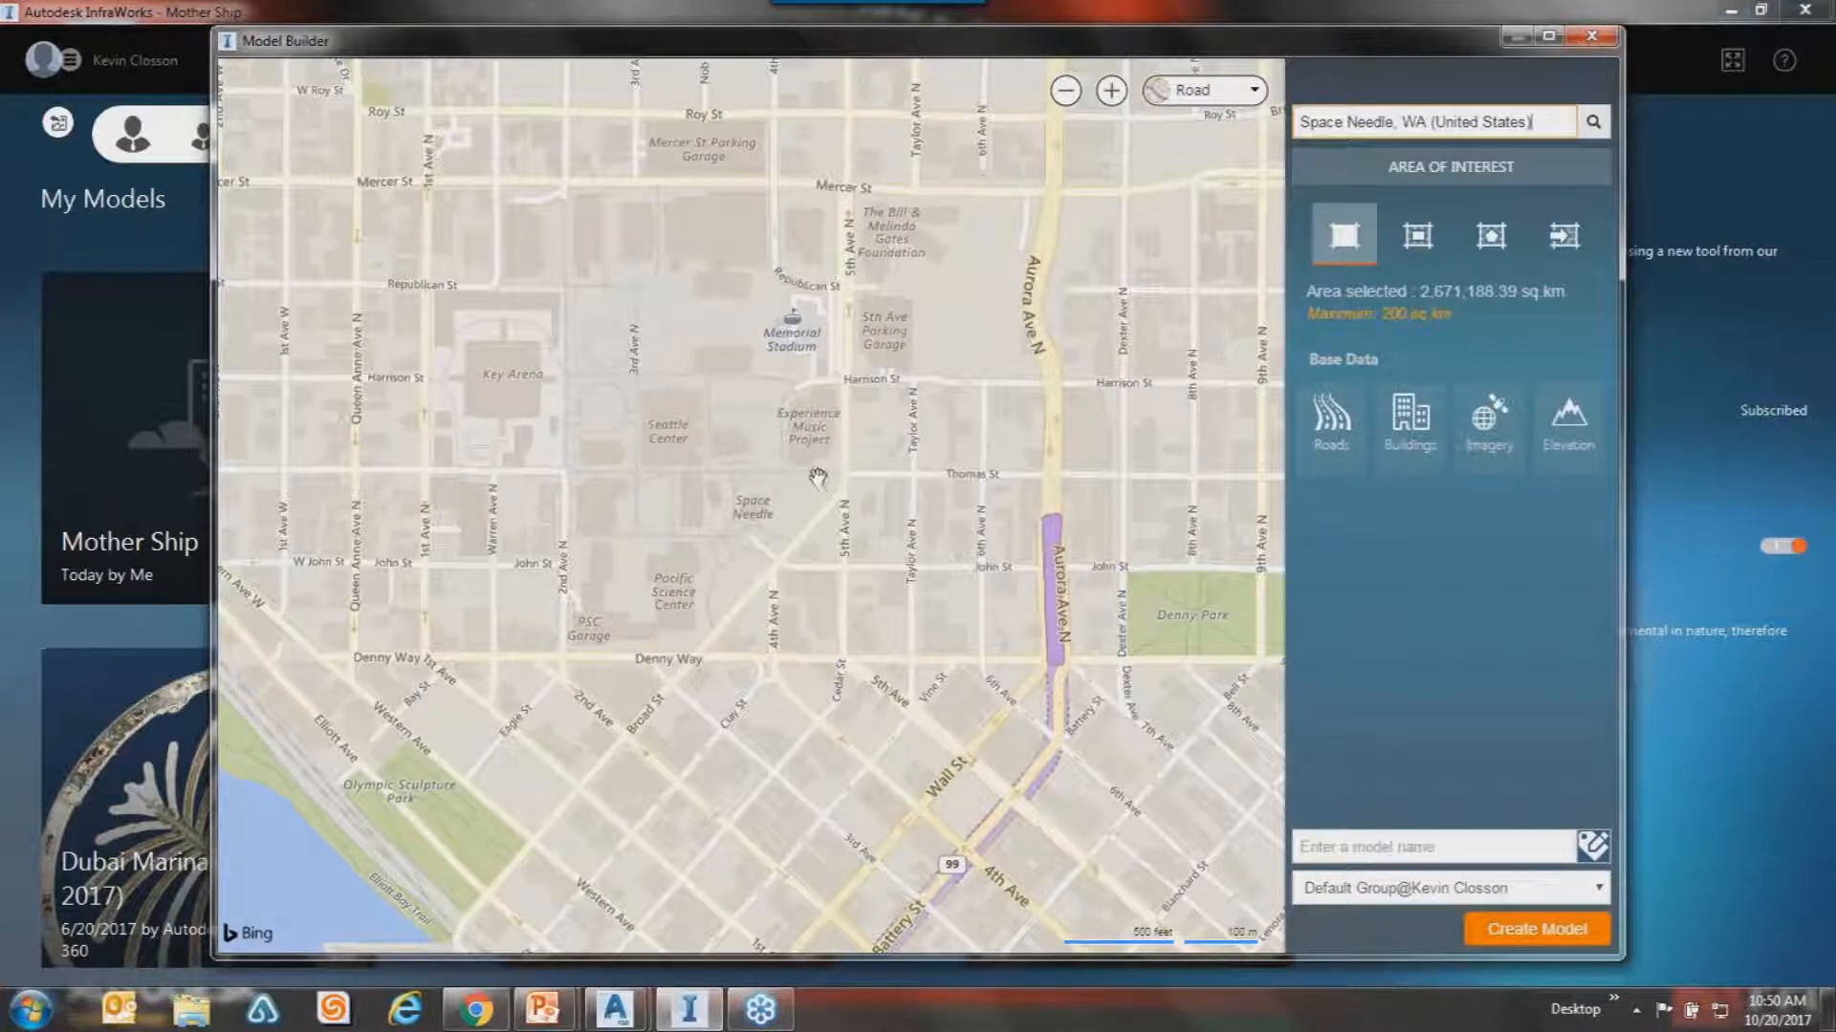
{"action": "scroll", "coordinate": [815, 480], "scroll_direction": "down", "scroll_amount": 1}
{"action": "scroll", "coordinate": [816, 481], "scroll_direction": "down", "scroll_amount": 1}
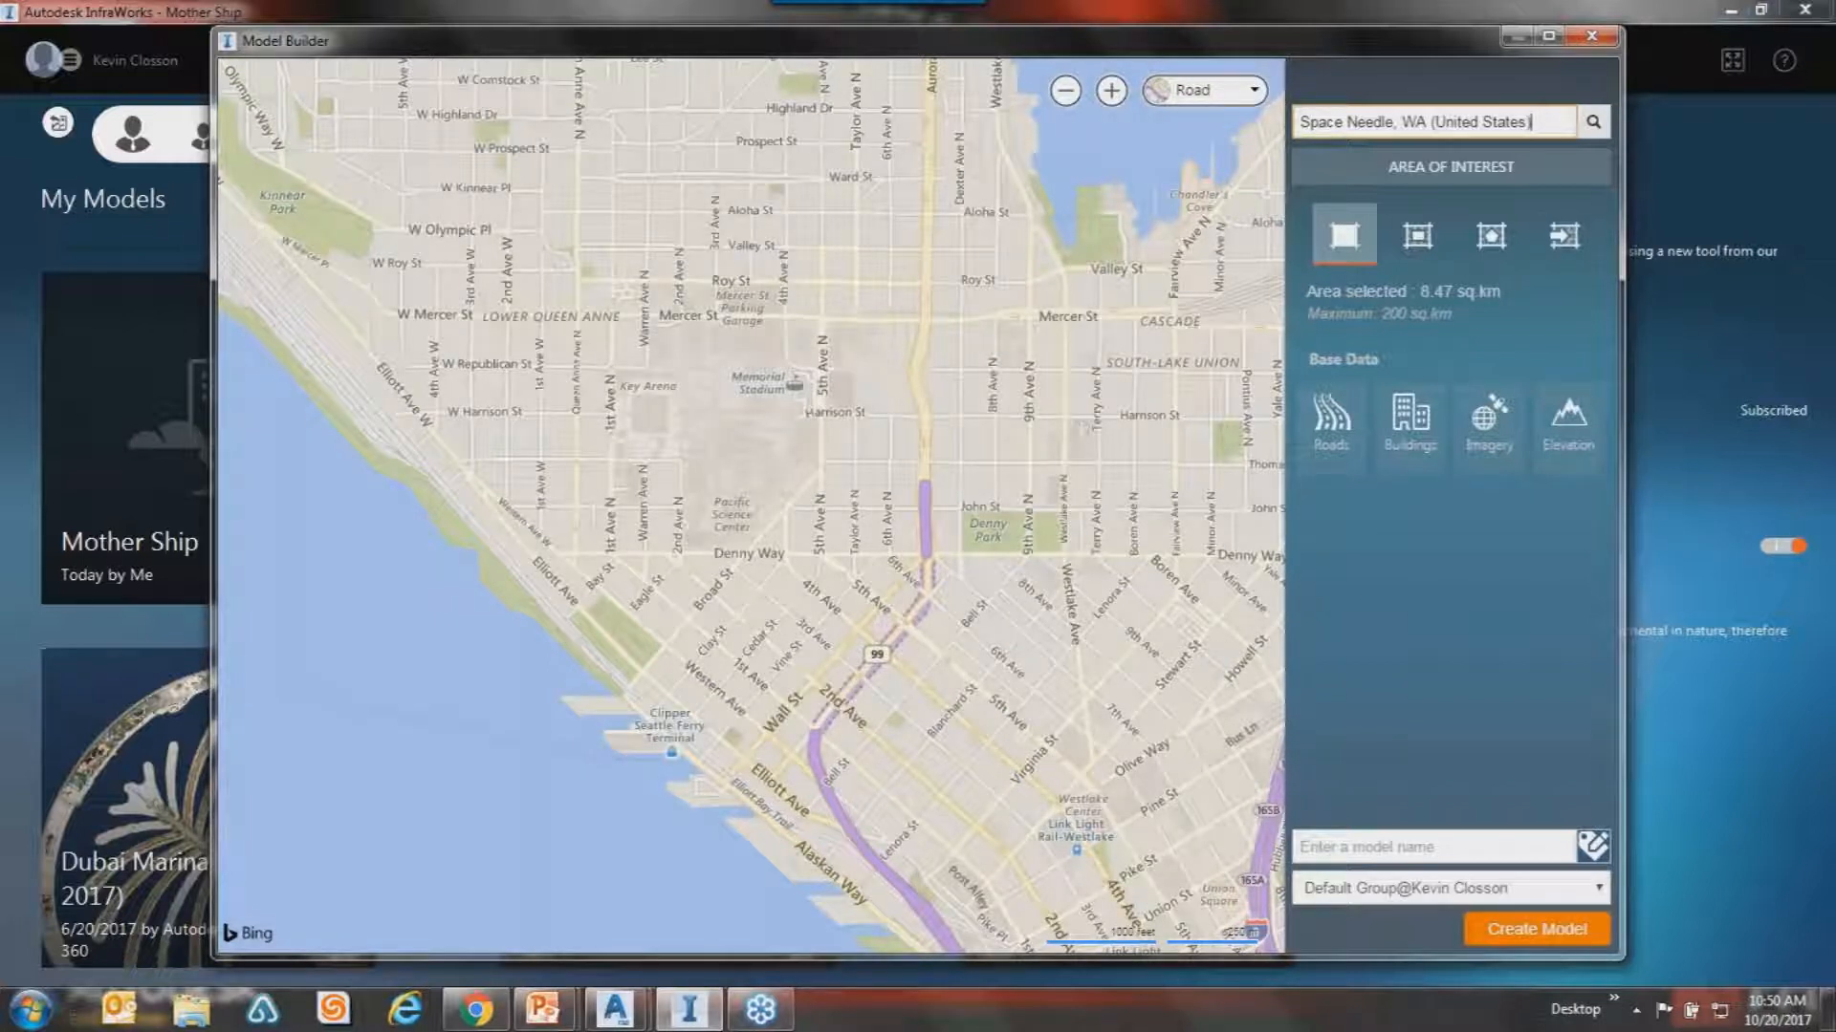
Replace the search with a northeast Portland street address and go to the first match.
{"action": "key", "text": "ctrl+a"}
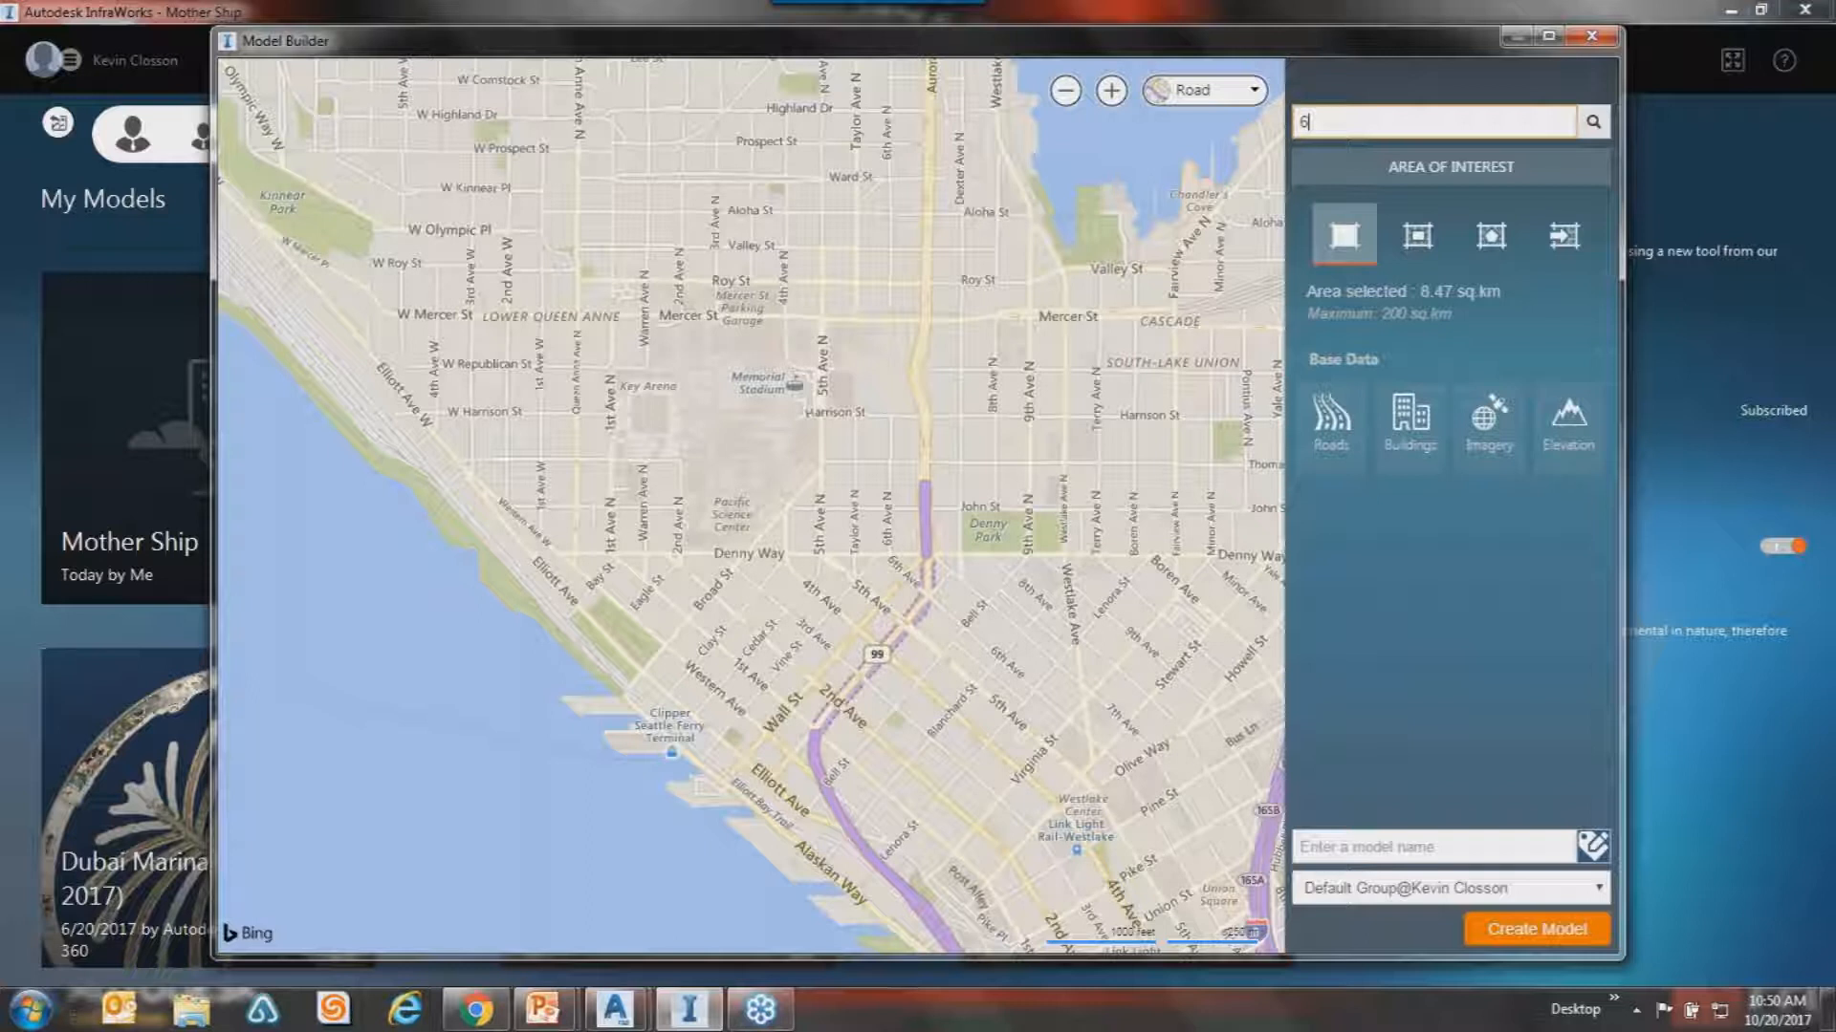
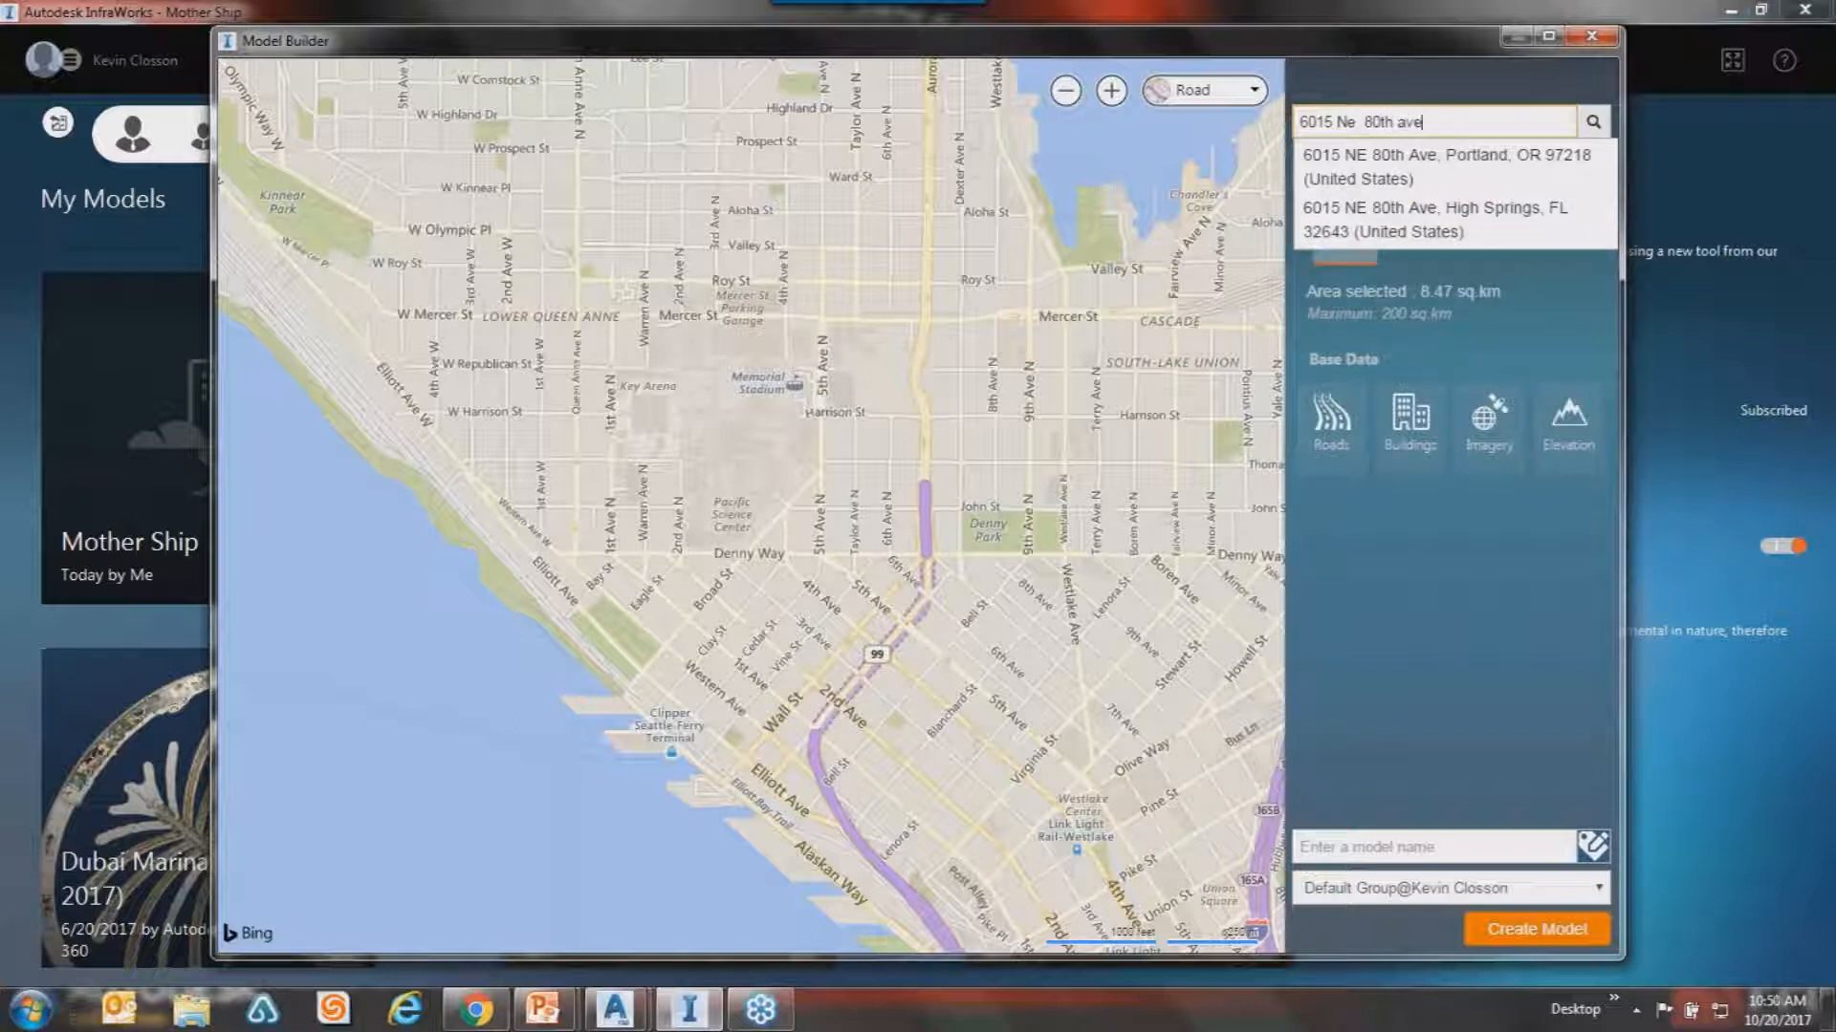
{"action": "left_click", "coordinate": [1322, 161]}
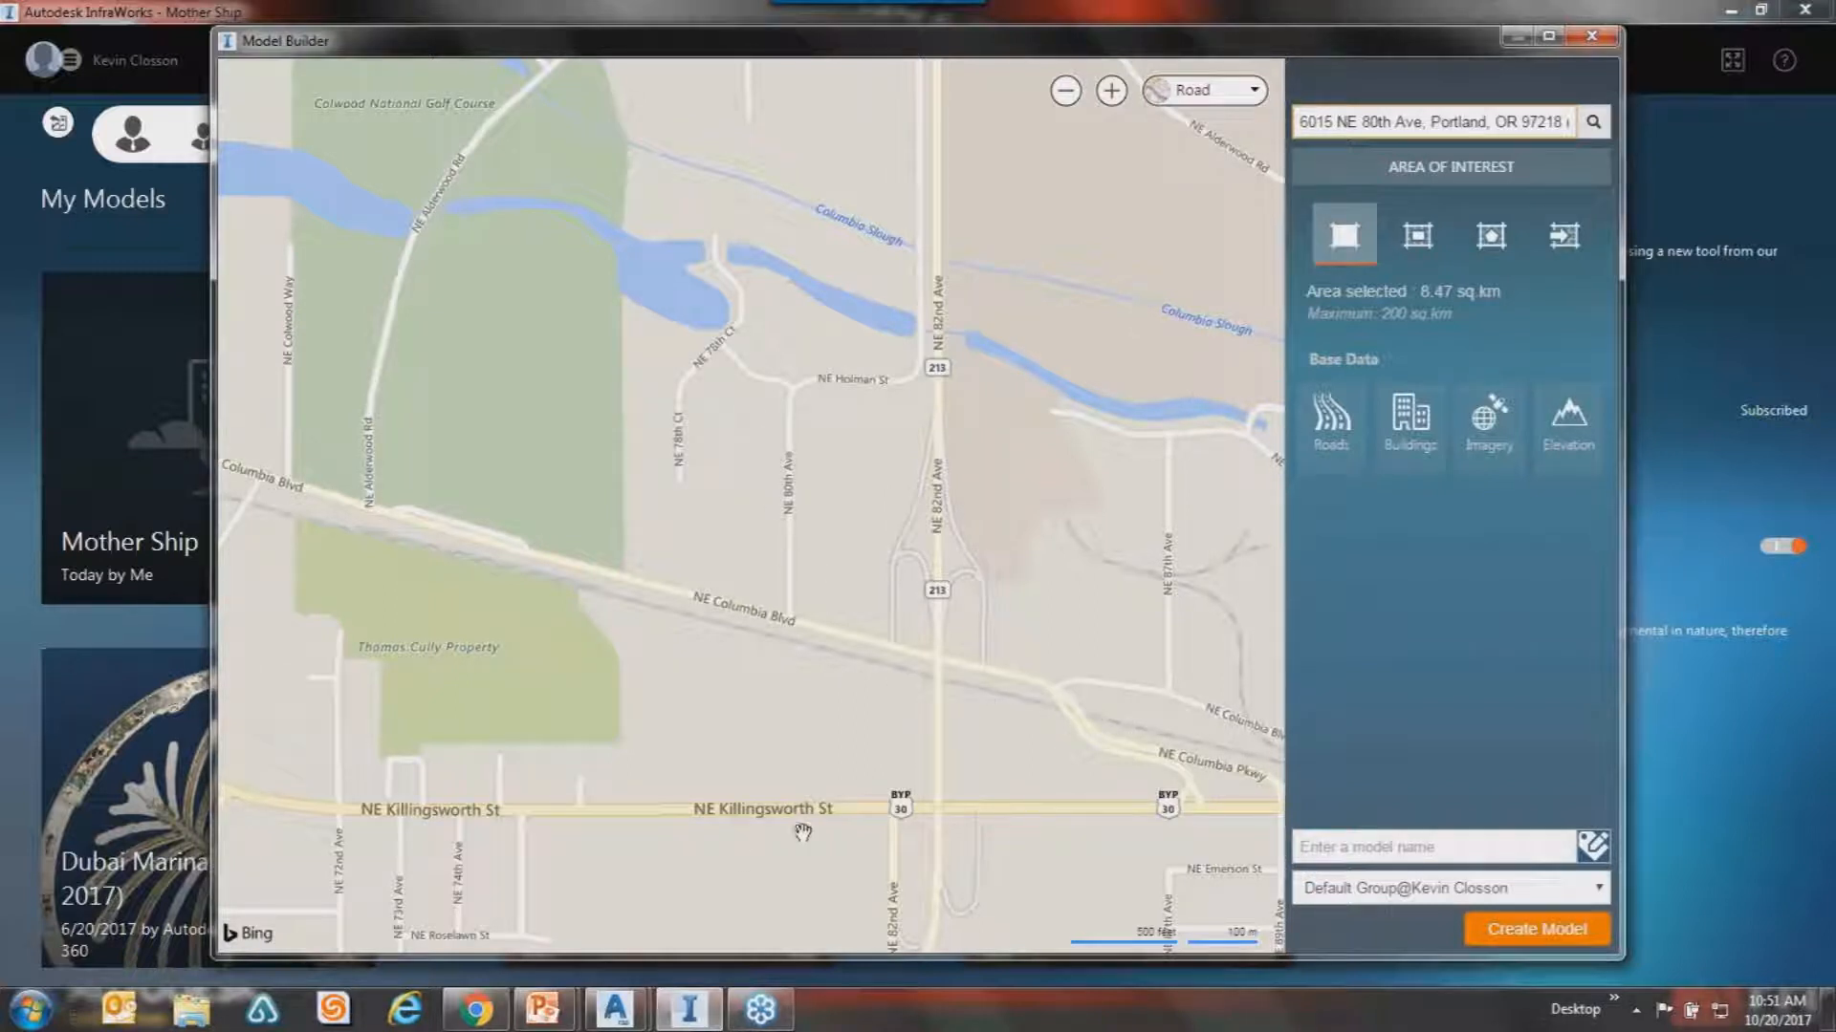
Zoom and pan the map around Portland International Center and Columbia Slough, about 8.10 sq km.
{"action": "scroll", "coordinate": [975, 432], "scroll_direction": "up", "scroll_amount": 2}
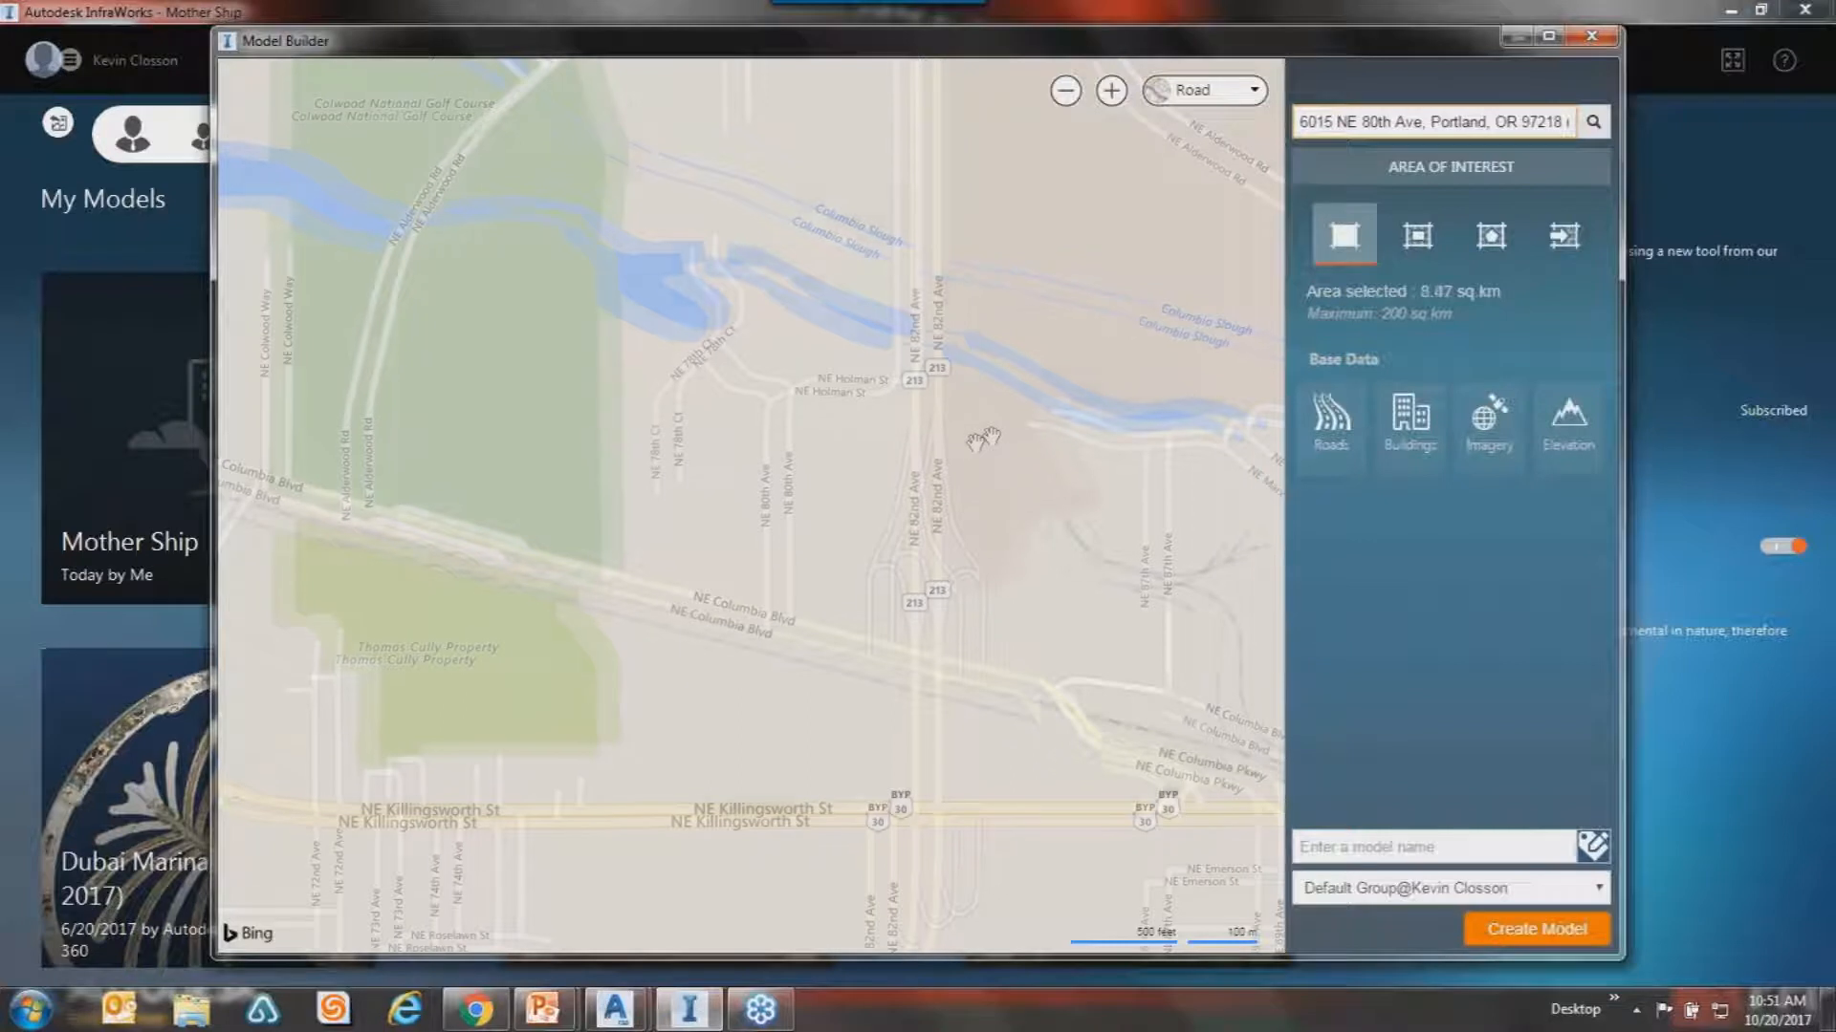
{"action": "left_click_drag", "start_coordinate": [896, 518], "coordinate": [547, 859]}
{"action": "scroll", "coordinate": [857, 472], "scroll_direction": "down", "scroll_amount": 2}
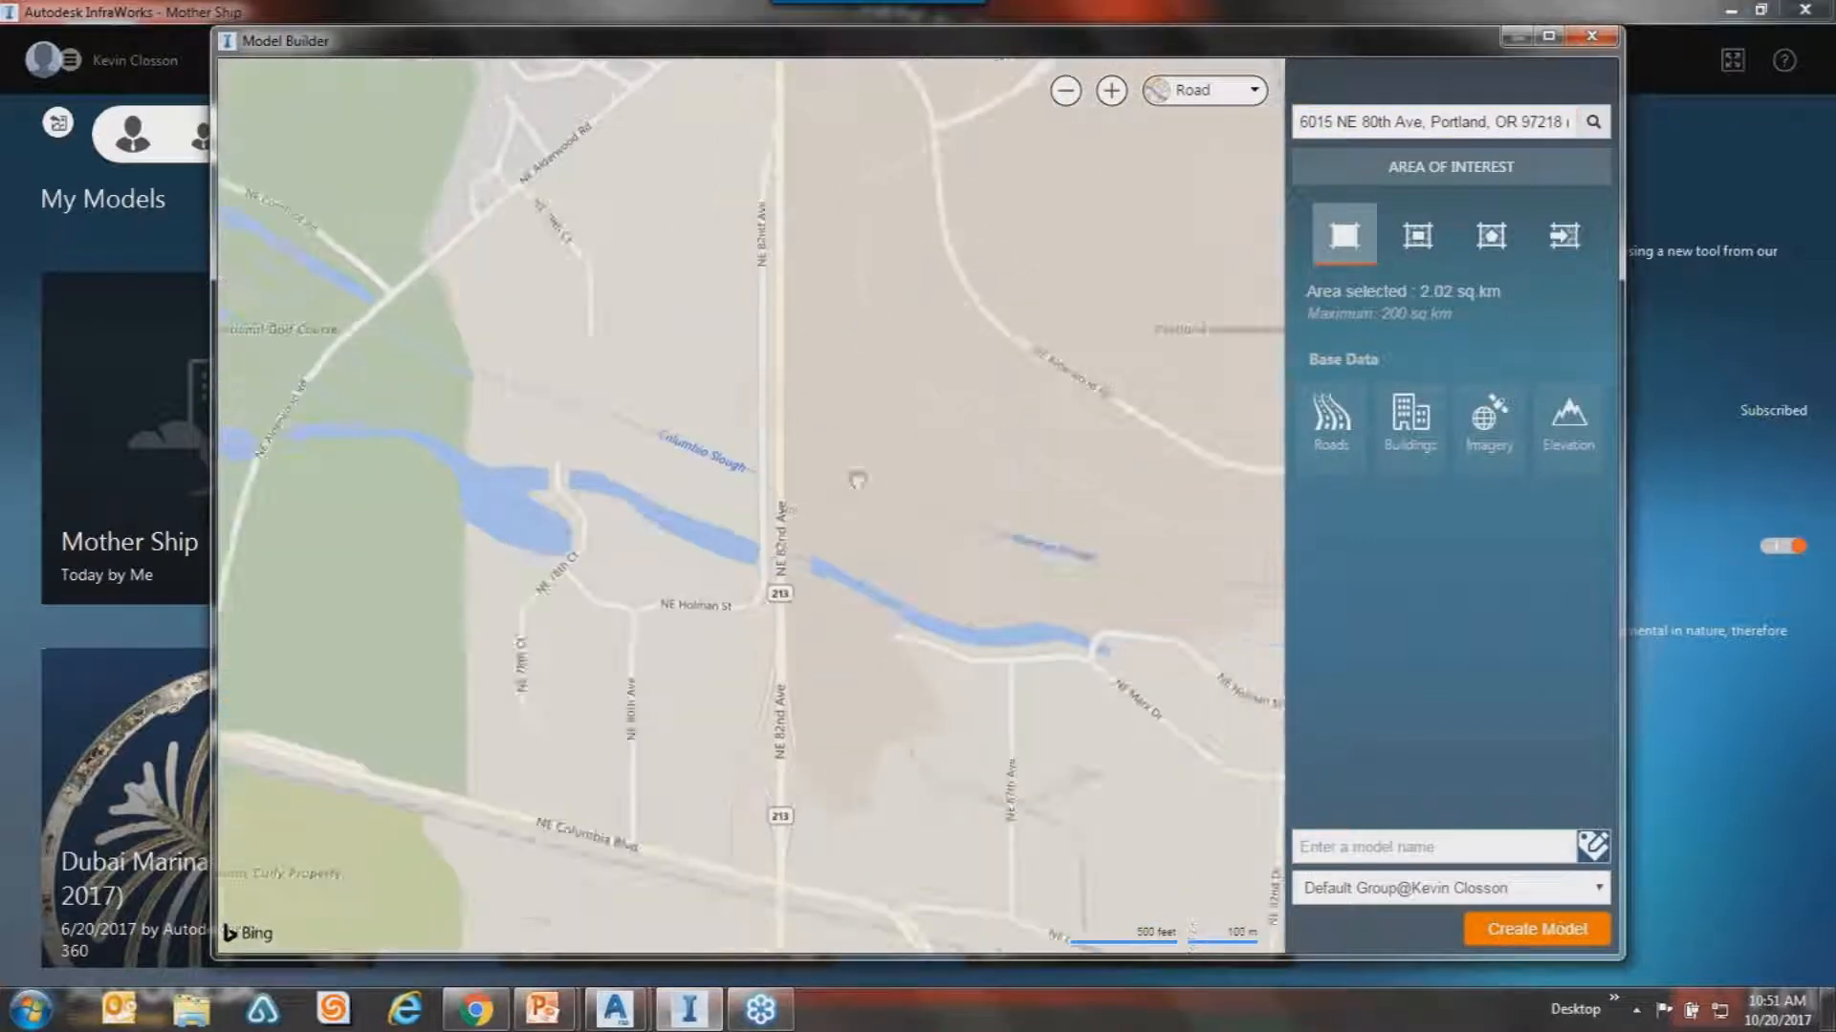
{"action": "left_click_drag", "start_coordinate": [852, 517], "coordinate": [410, 831]}
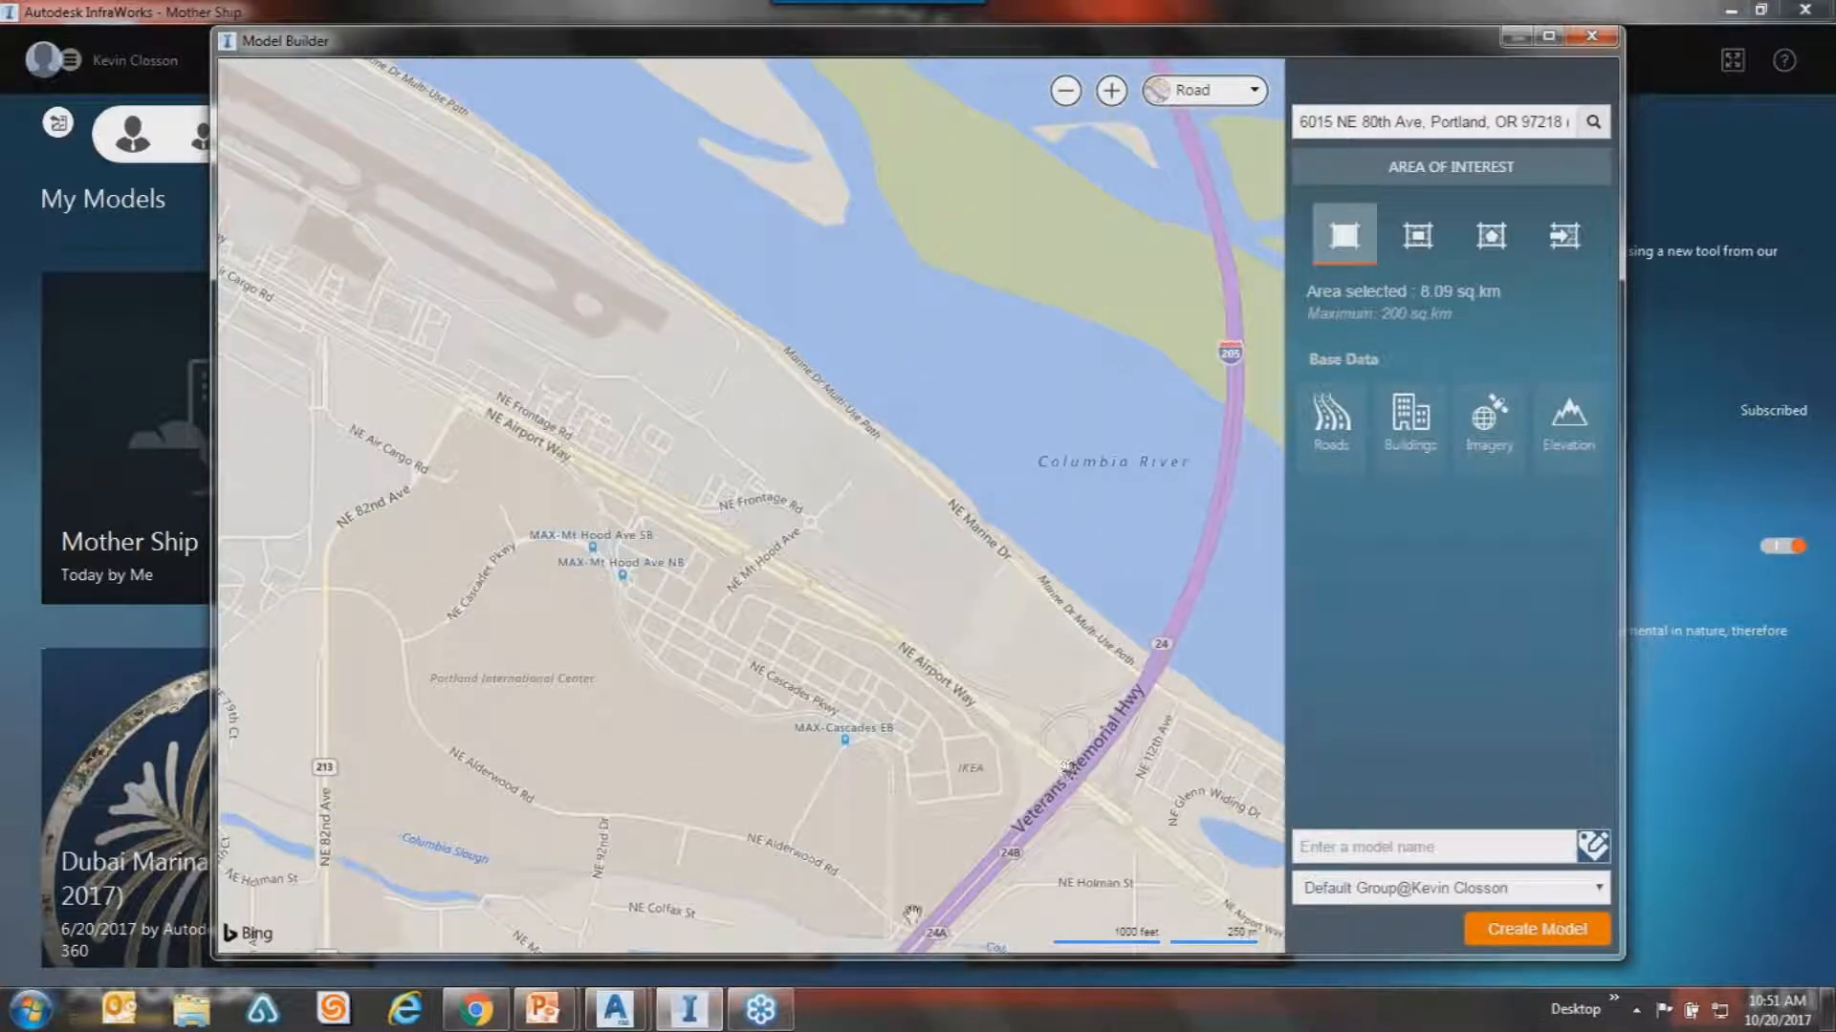
{"action": "left_click_drag", "start_coordinate": [499, 823], "coordinate": [593, 705]}
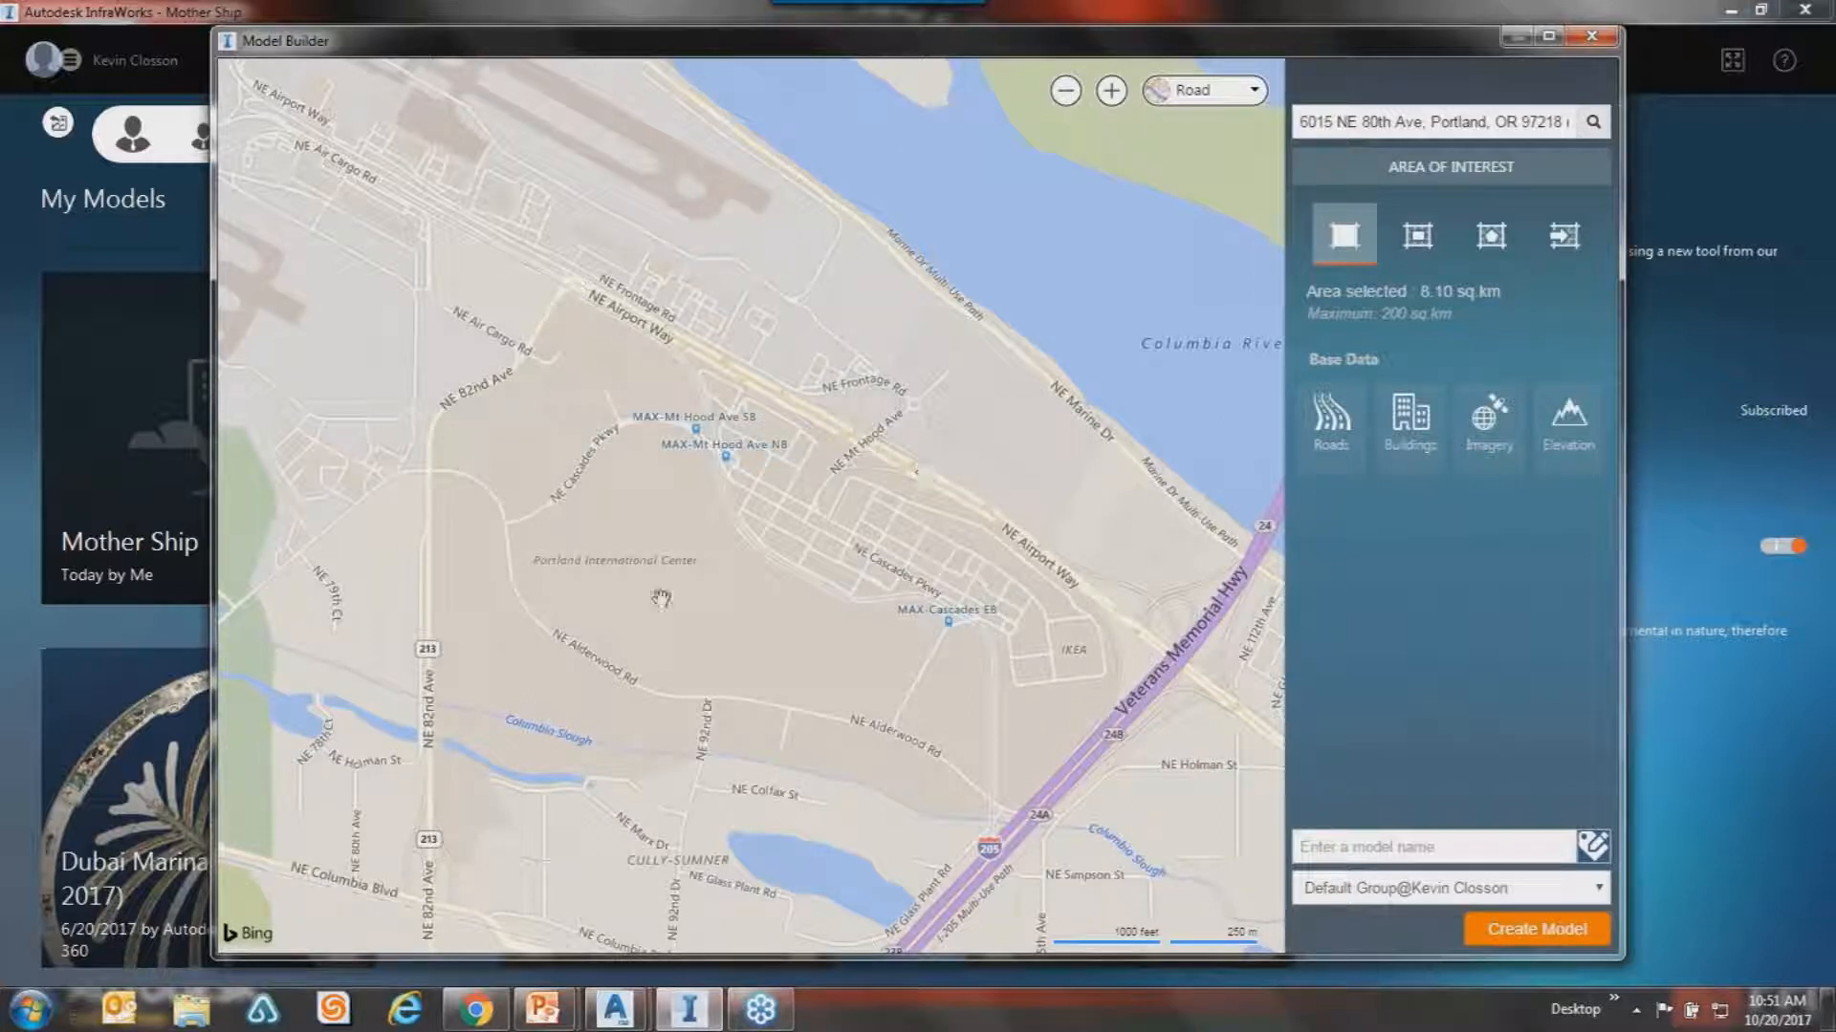
{"action": "scroll", "coordinate": [741, 454], "scroll_direction": "up", "scroll_amount": 1}
{"action": "scroll", "coordinate": [783, 448], "scroll_direction": "up", "scroll_amount": 1}
{"action": "scroll", "coordinate": [787, 450], "scroll_direction": "down", "scroll_amount": 2}
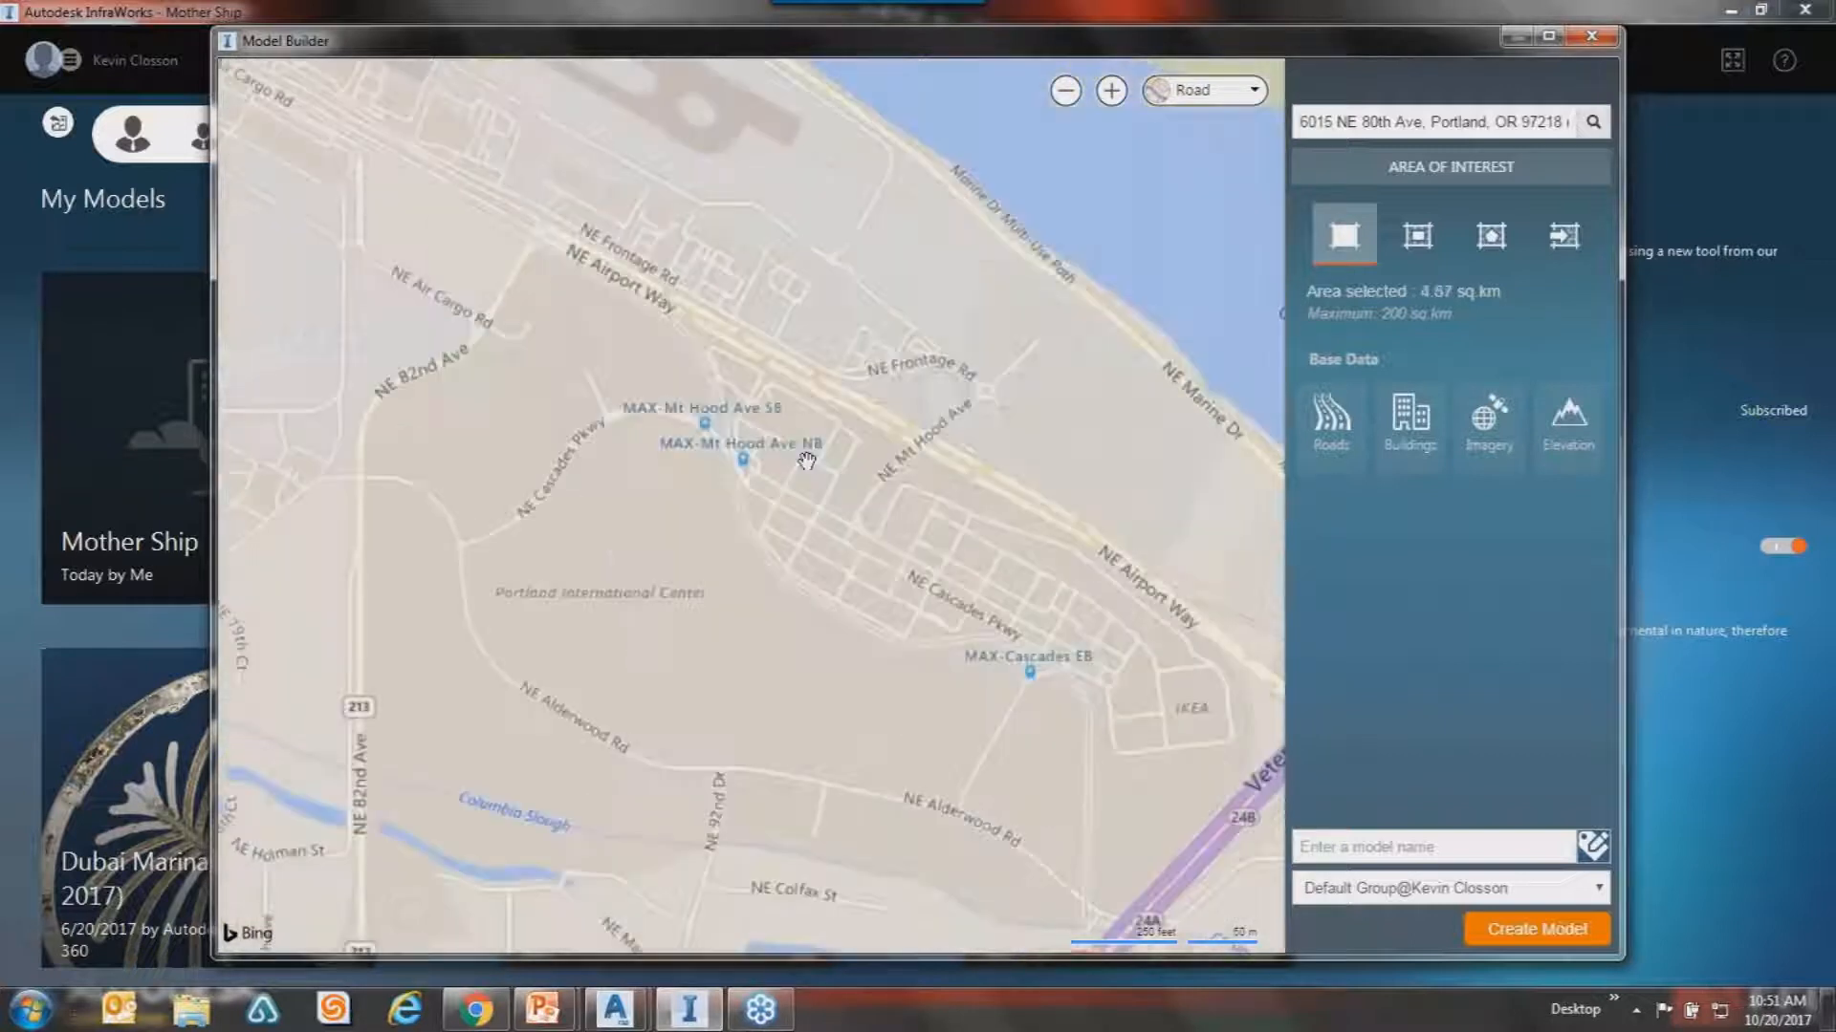
{"action": "left_click_drag", "start_coordinate": [807, 462], "coordinate": [906, 360]}
{"action": "left_click_drag", "start_coordinate": [945, 550], "coordinate": [873, 668]}
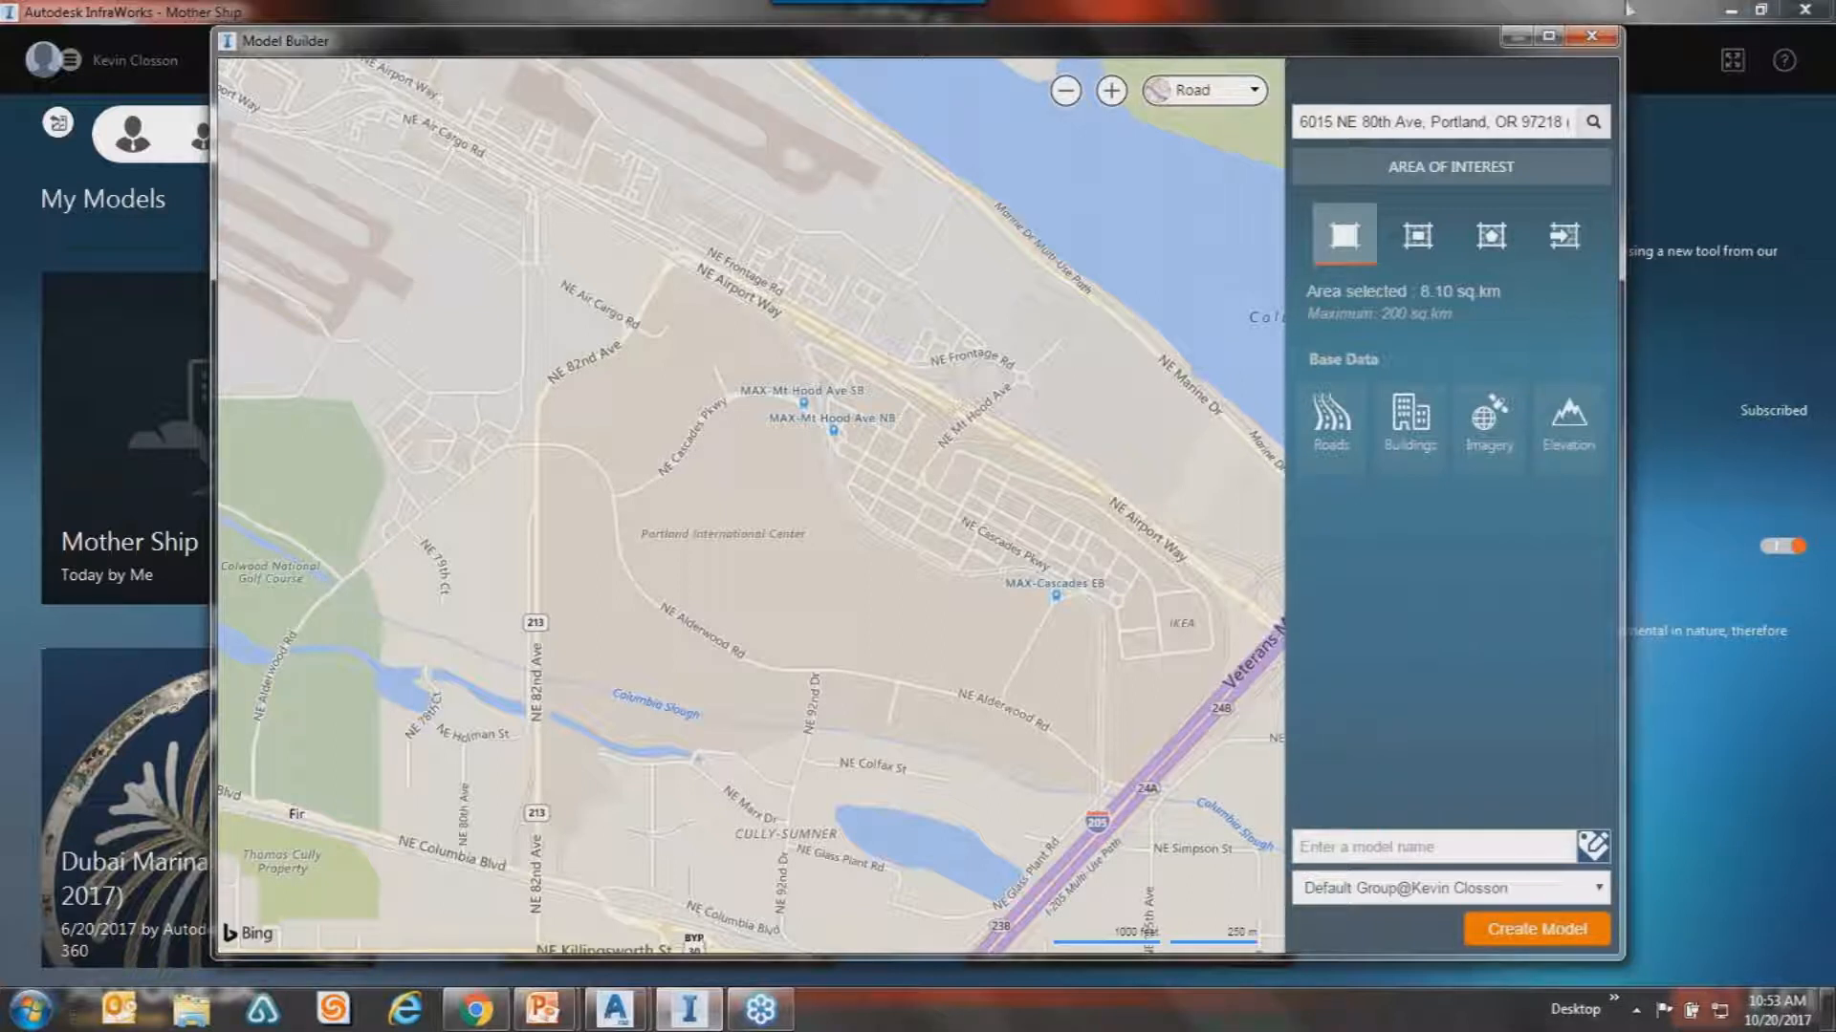
{"action": "left_click_drag", "start_coordinate": [1460, 55], "coordinate": [1469, 33]}
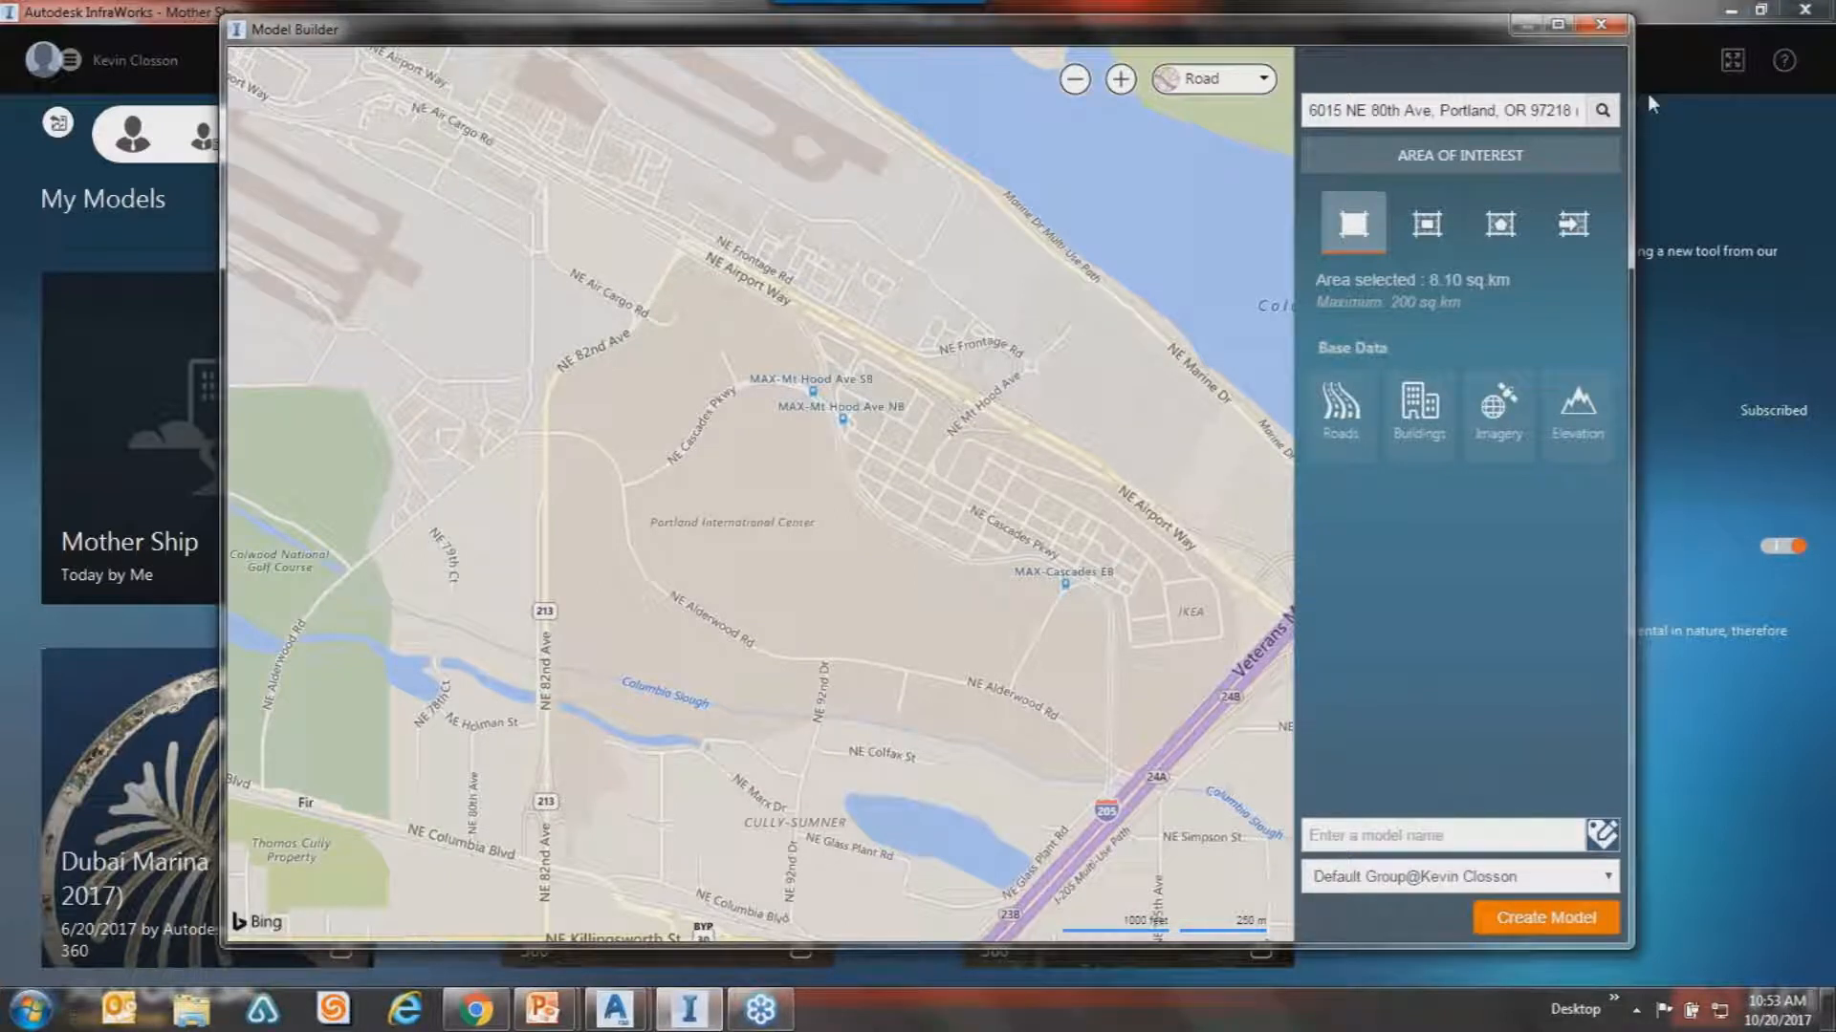
Close Model Builder and open the Mother Ship model from My Models.
{"action": "left_click", "coordinate": [1597, 26]}
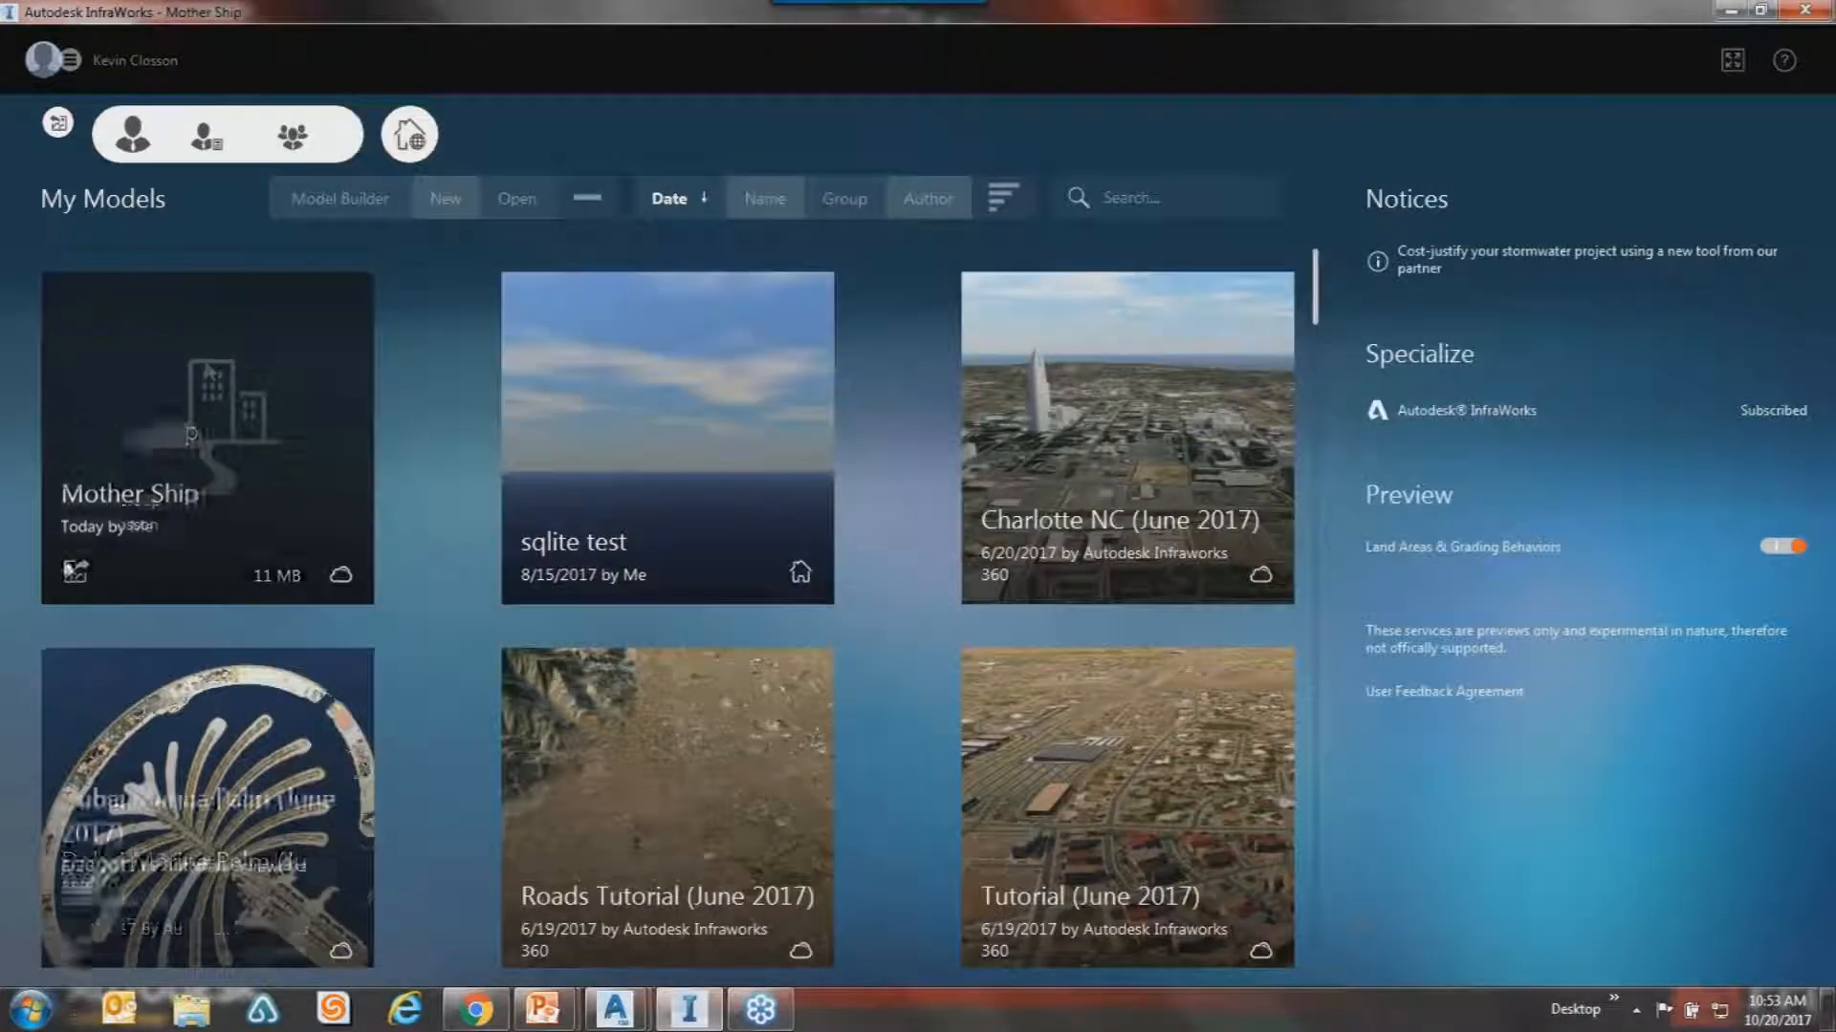
{"action": "left_click", "coordinate": [77, 573]}
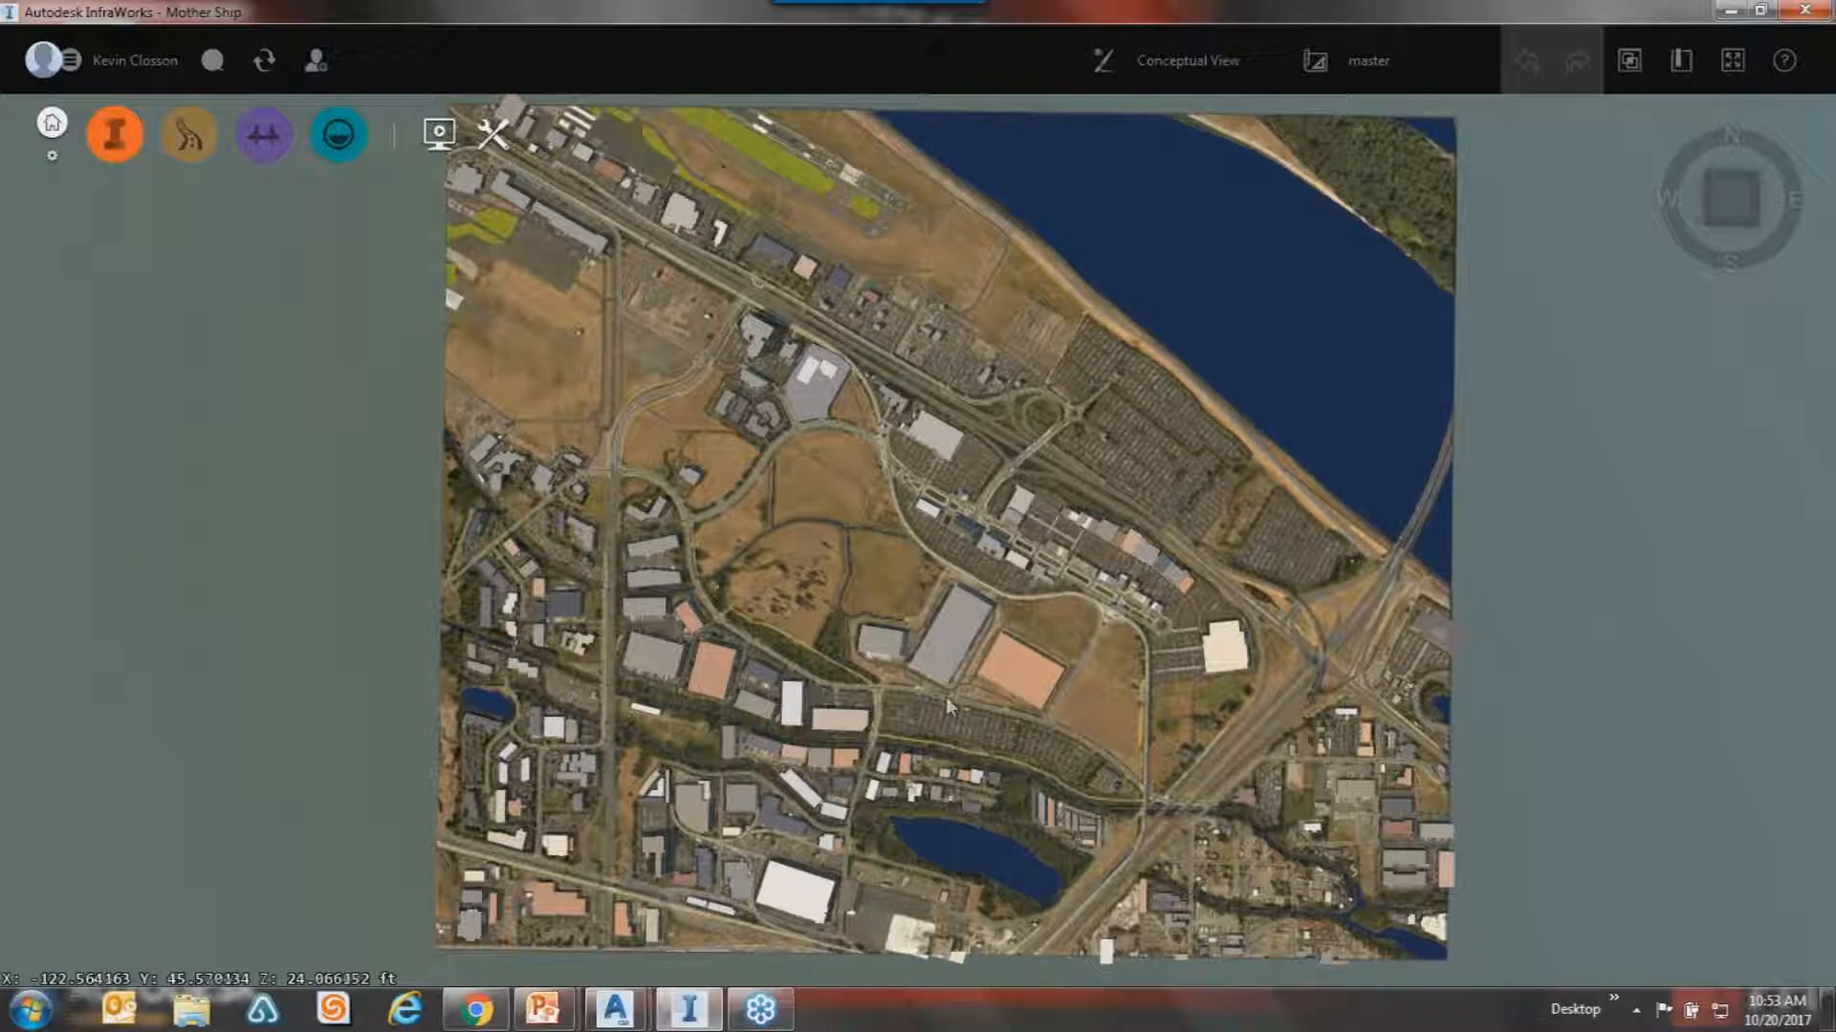
Tilt the 3D view to an oblique angle and briefly select the large gray warehouse.
{"action": "left_click_drag", "start_coordinate": [912, 744], "coordinate": [840, 628]}
{"action": "left_click_drag", "start_coordinate": [904, 542], "coordinate": [874, 577]}
{"action": "scroll", "coordinate": [874, 576], "scroll_direction": "up", "scroll_amount": 5}
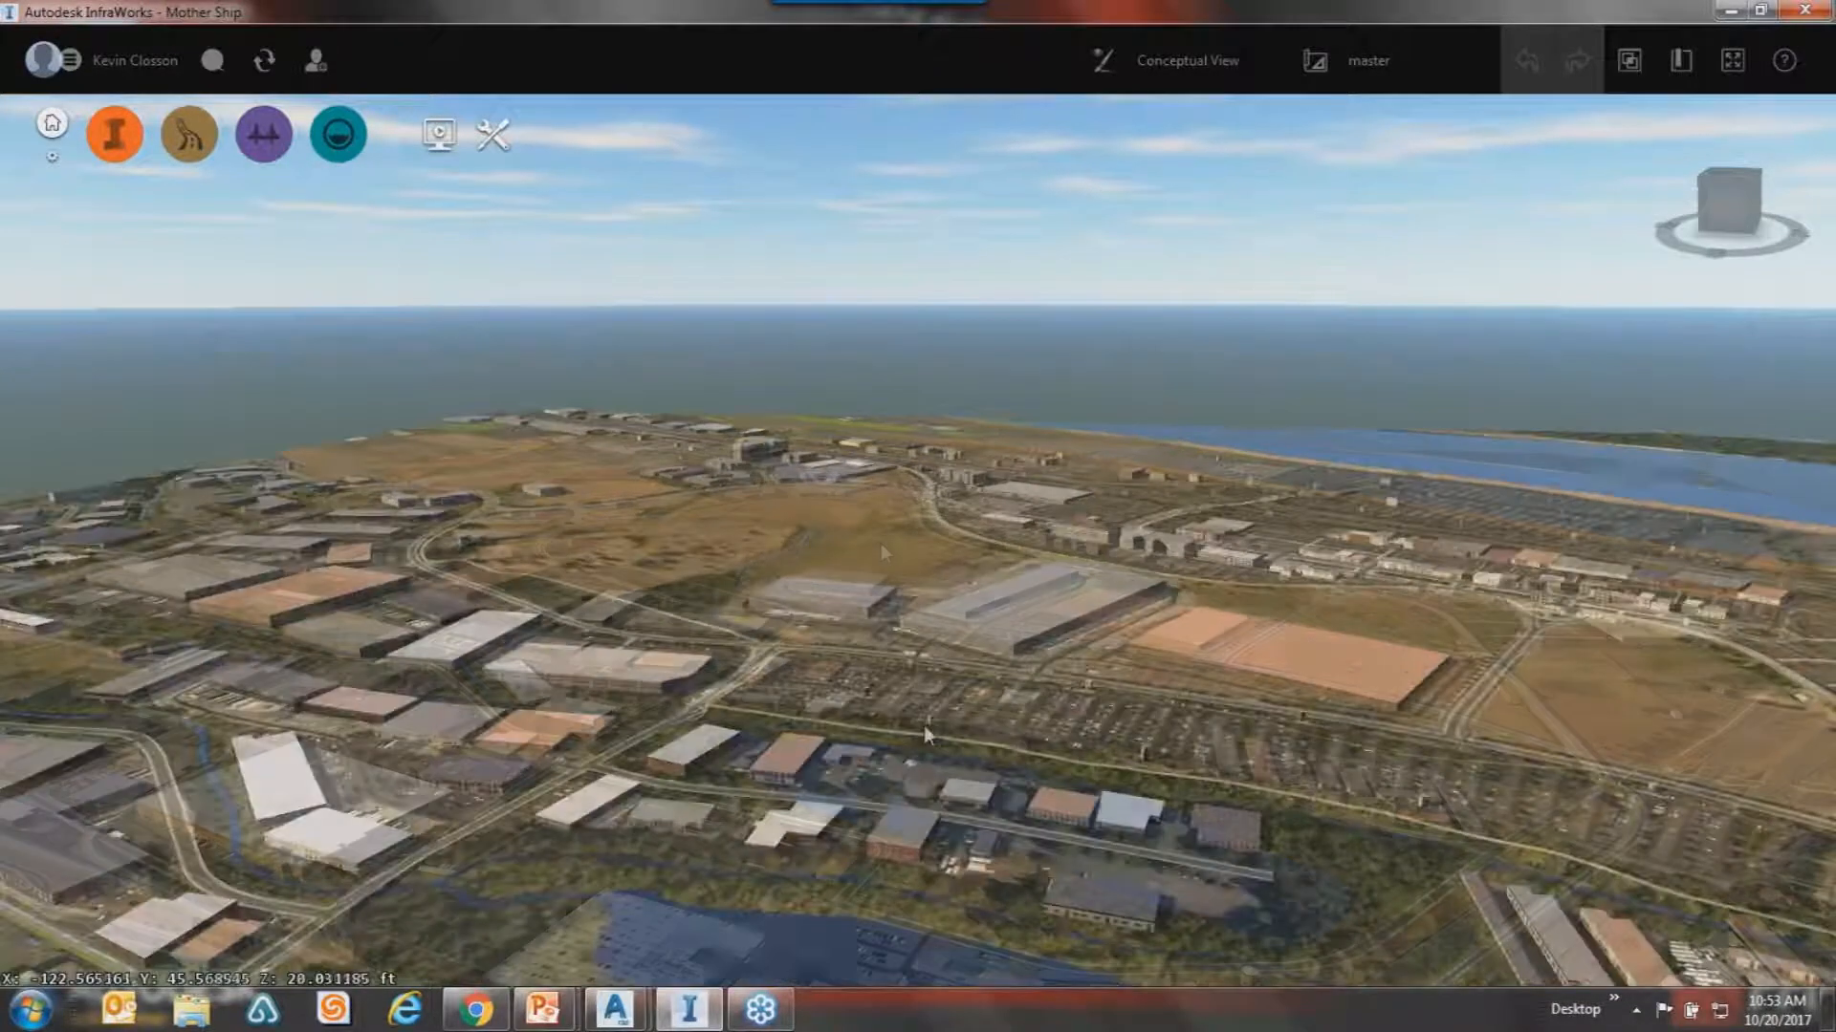
{"action": "left_click_drag", "start_coordinate": [923, 725], "coordinate": [972, 564]}
{"action": "left_click", "coordinate": [950, 600]}
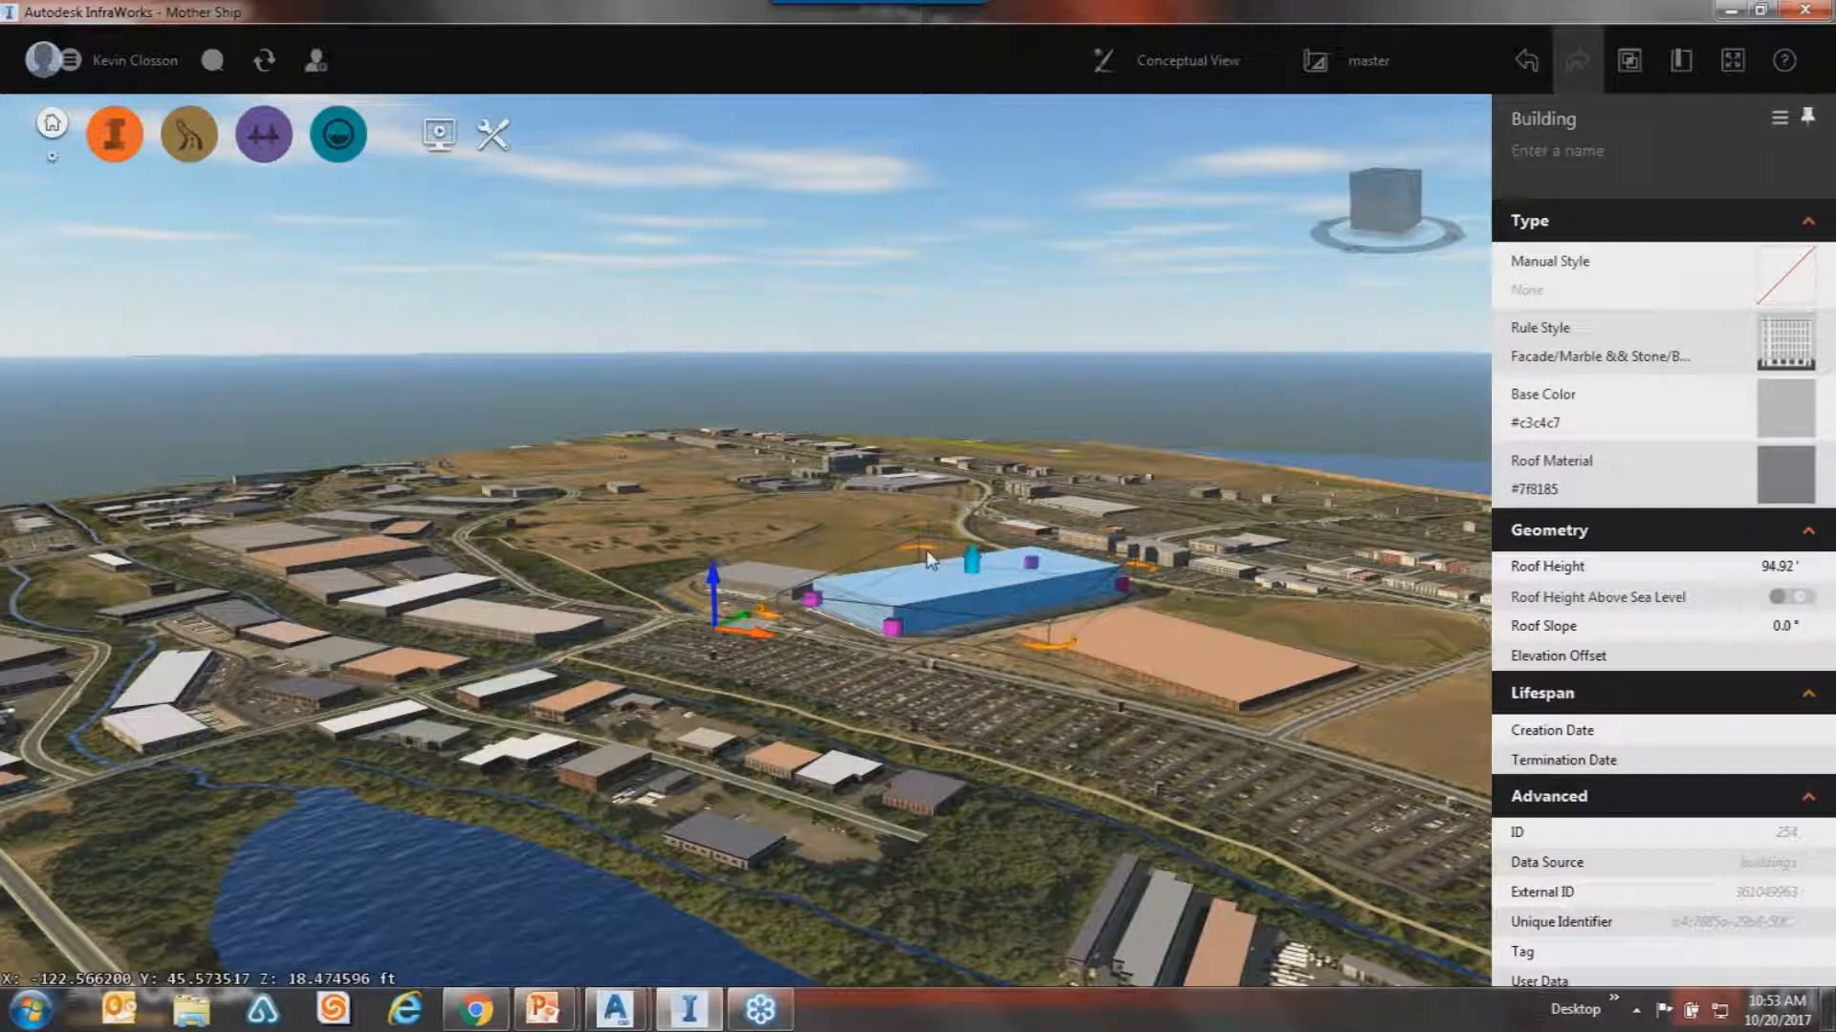
{"action": "left_click", "coordinate": [927, 550]}
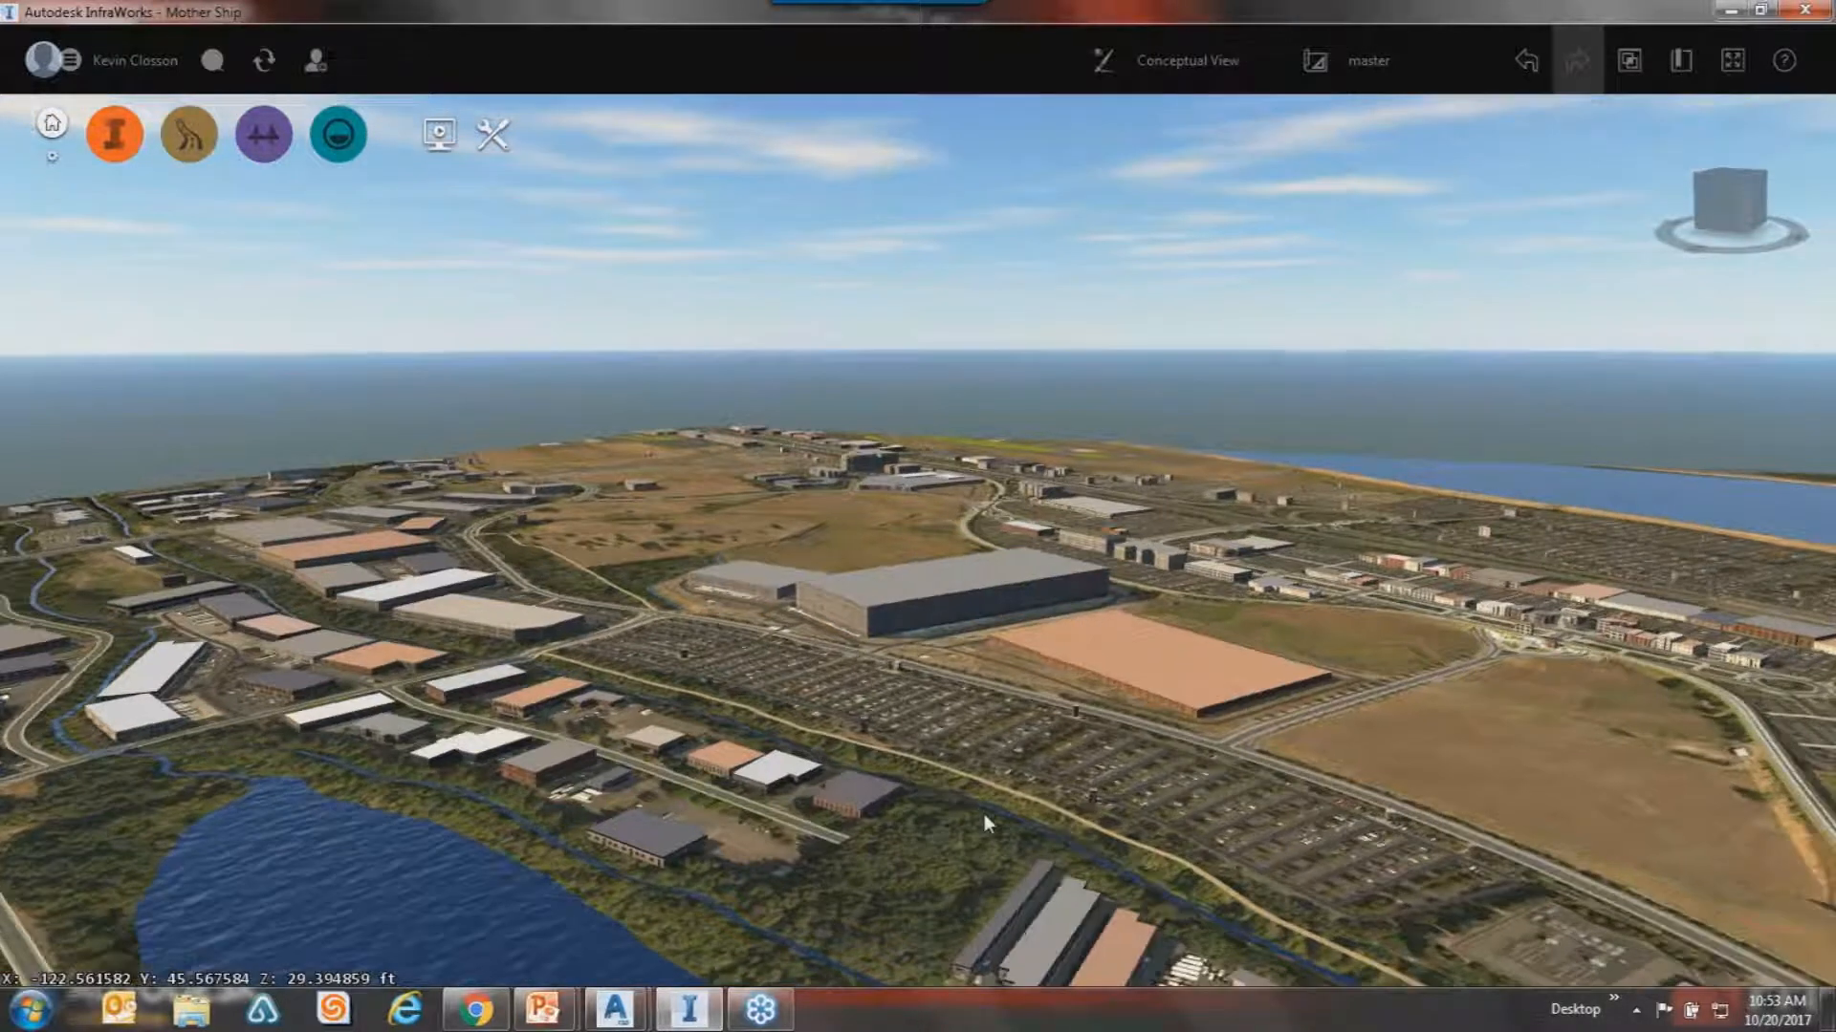
Orbit and pan across the island toward the shoreline, zooming in over the parking lots.
{"action": "left_click_drag", "start_coordinate": [983, 813], "coordinate": [1123, 814]}
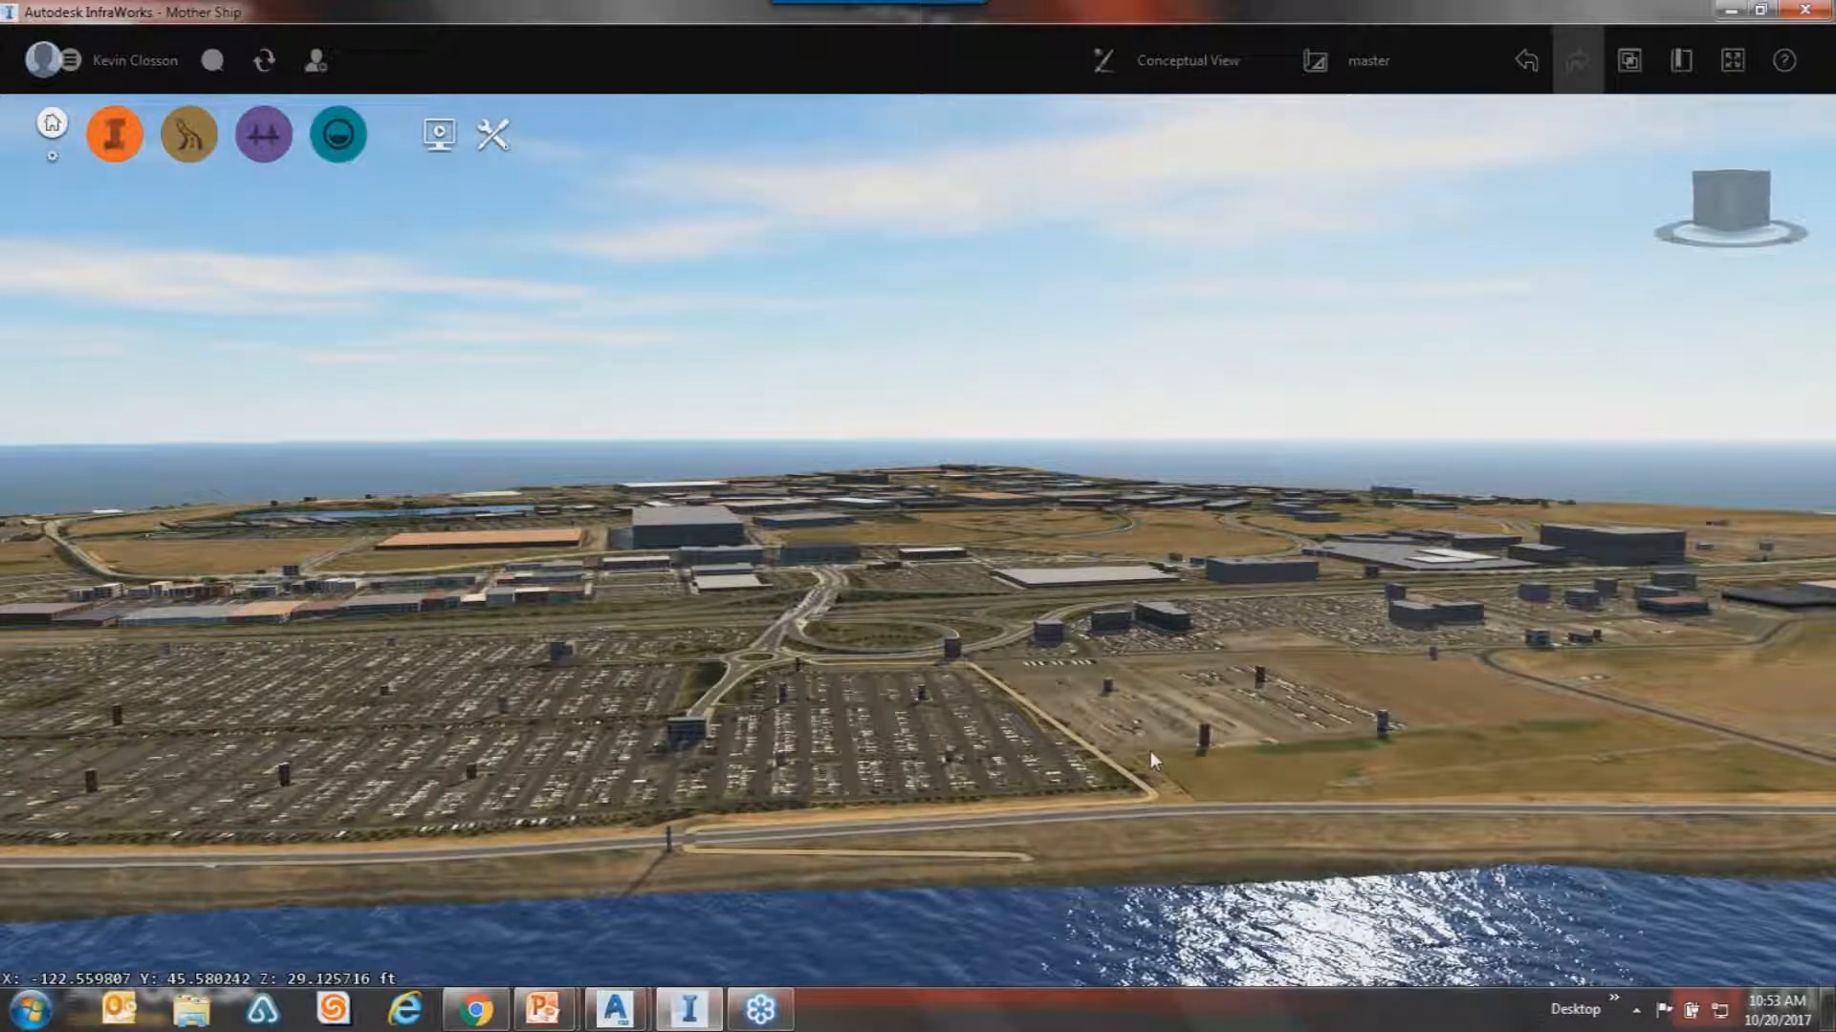
{"action": "left_click_drag", "start_coordinate": [1197, 660], "coordinate": [1075, 696]}
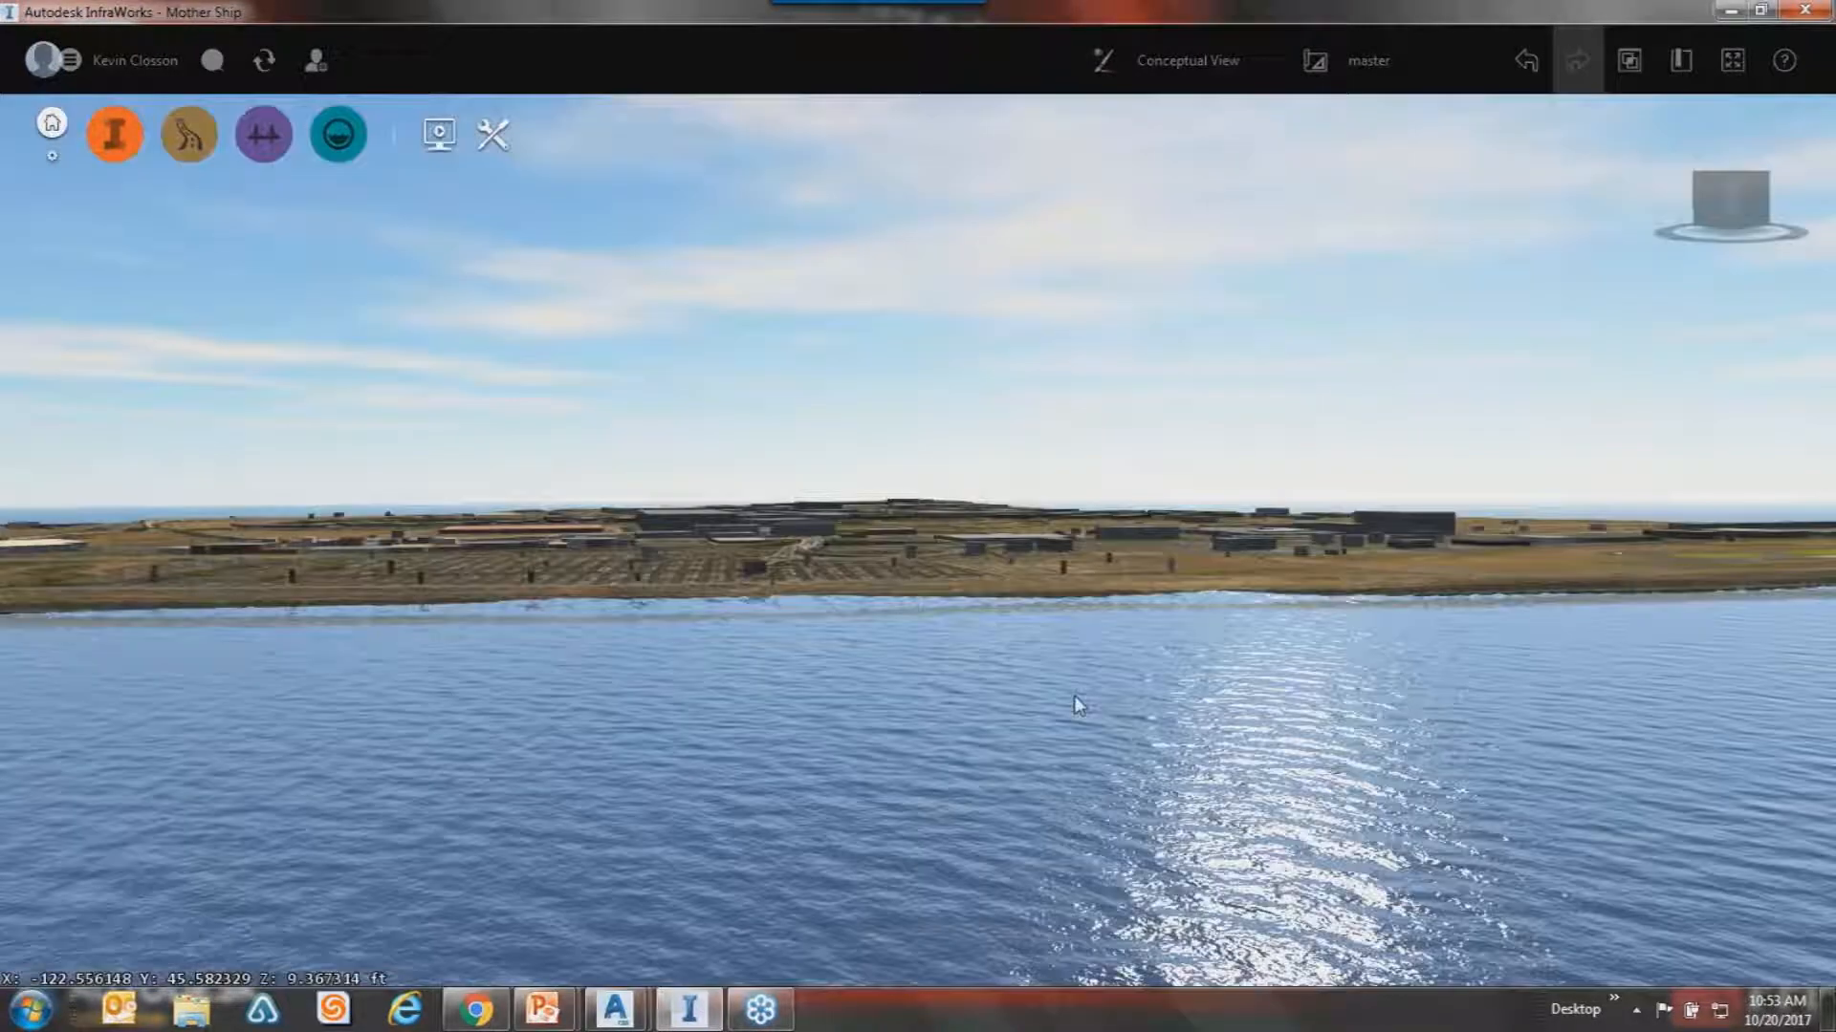
{"action": "left_click_drag", "start_coordinate": [845, 779], "coordinate": [998, 728]}
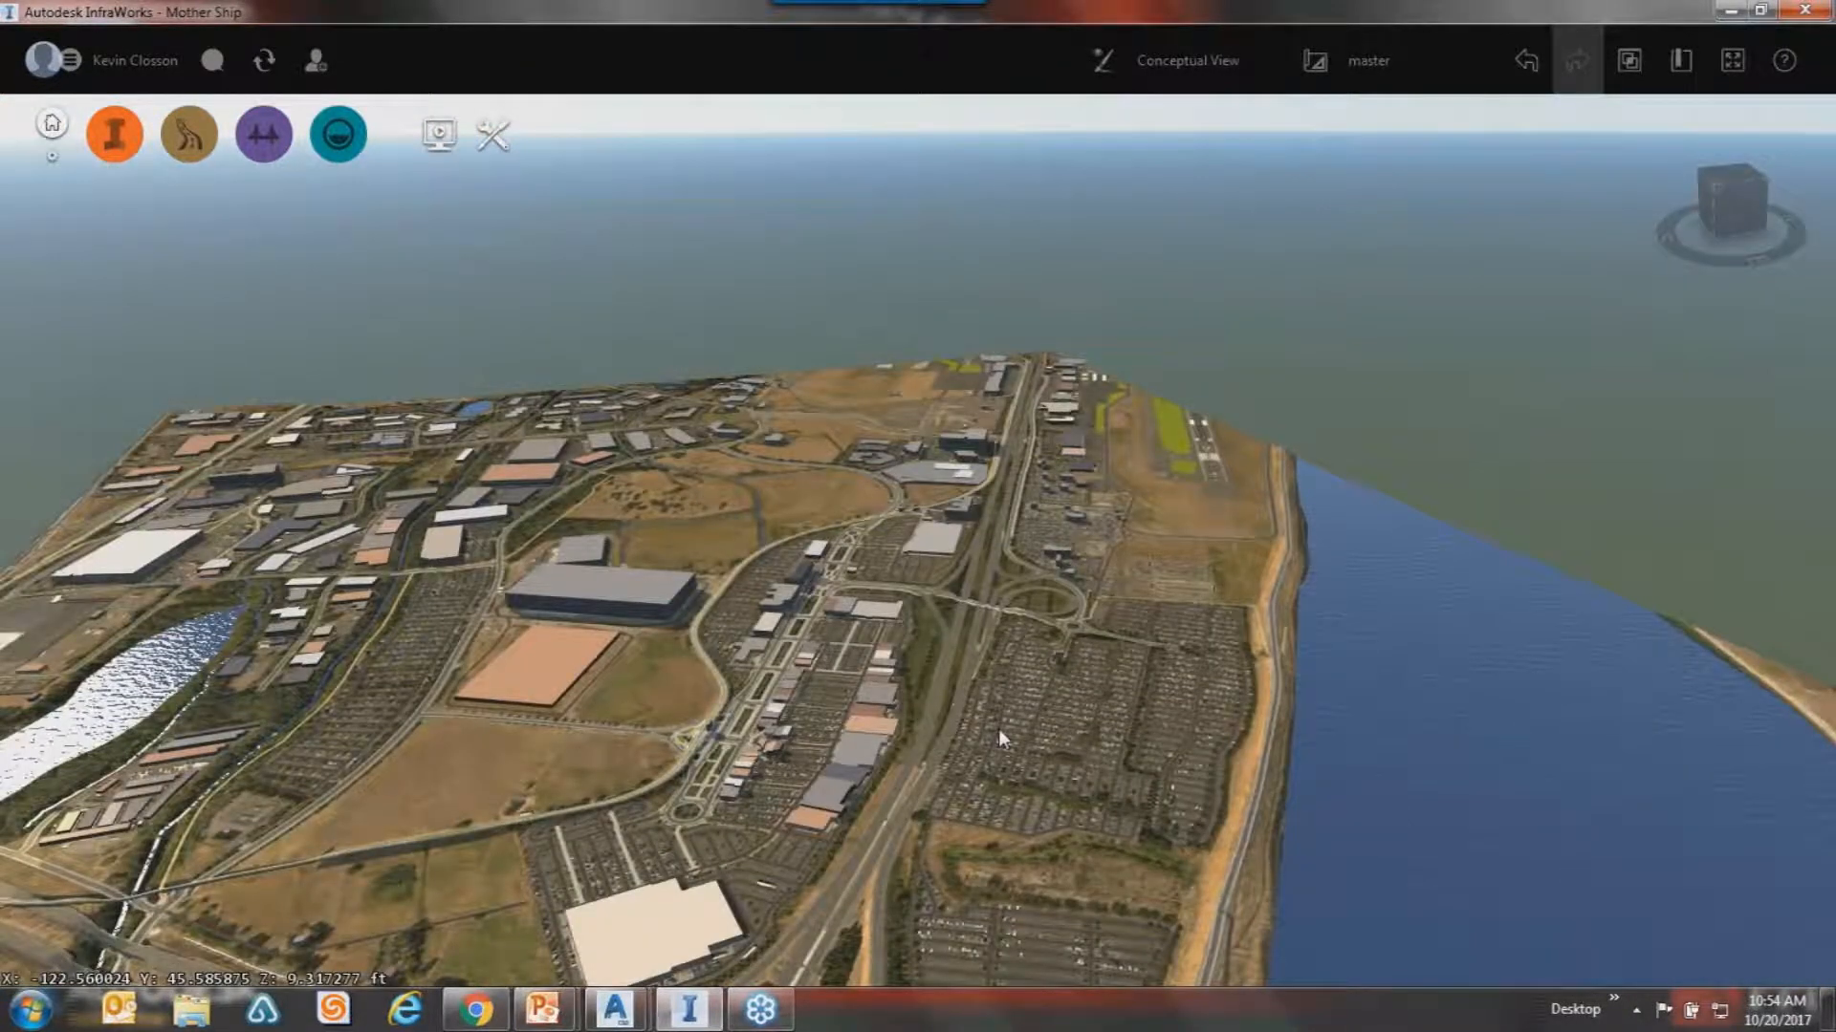
{"action": "scroll", "coordinate": [998, 729], "scroll_direction": "up", "scroll_amount": 2}
Switch to a south-facing top view, then orbit into a tilted oblique view and zoom.
{"action": "left_click", "coordinate": [1731, 179]}
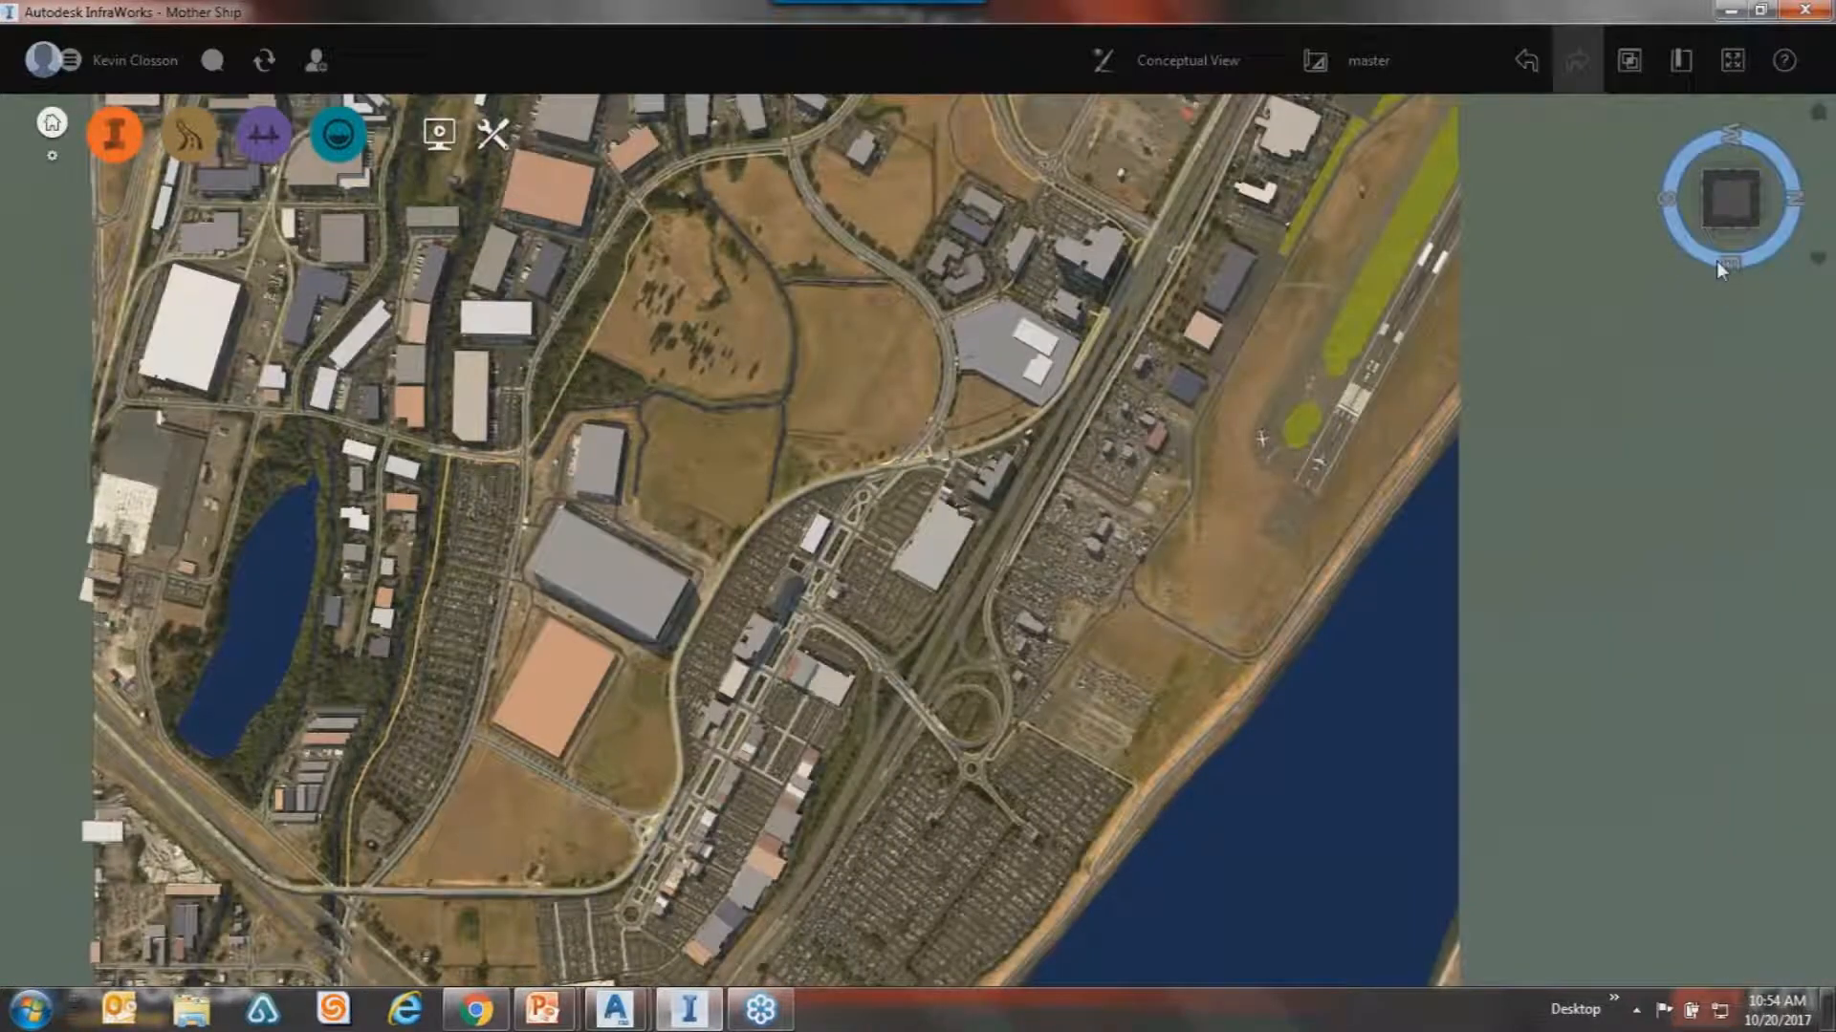
{"action": "left_click", "coordinate": [1717, 261]}
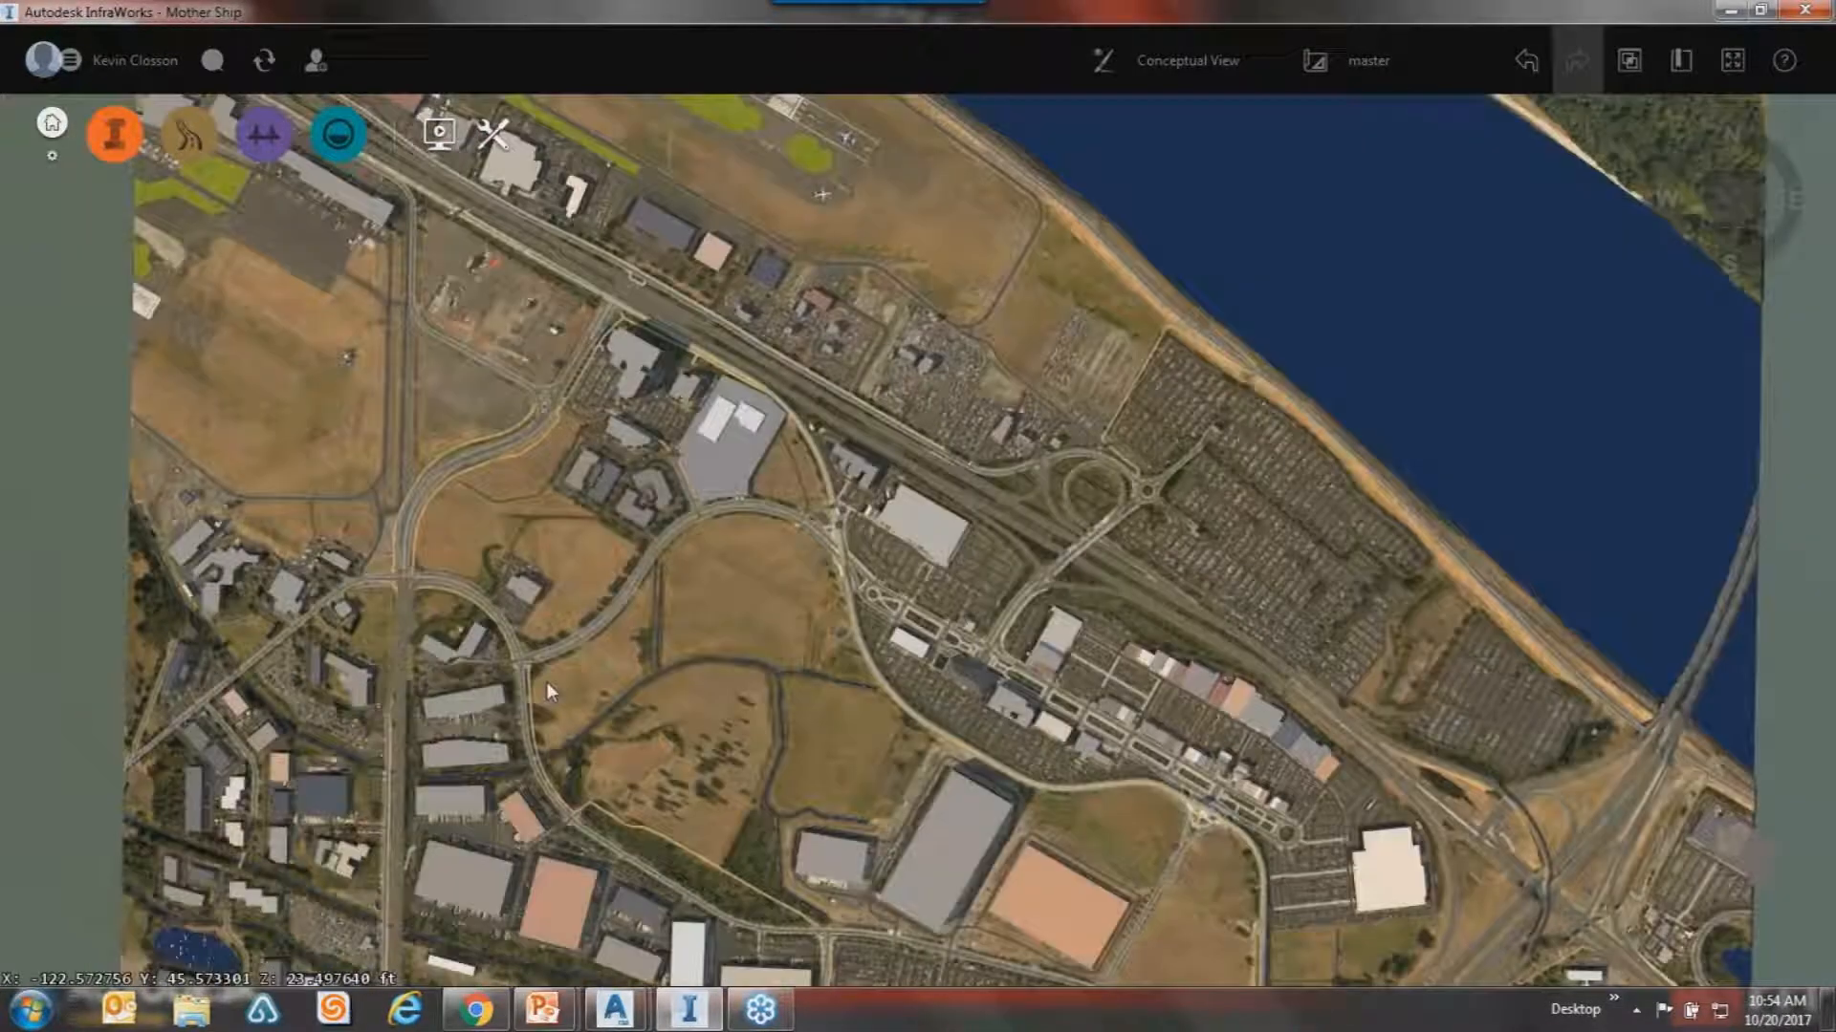
{"action": "left_click_drag", "start_coordinate": [547, 680], "coordinate": [794, 633]}
{"action": "scroll", "coordinate": [334, 237], "scroll_direction": "up", "scroll_amount": 2}
{"action": "scroll", "coordinate": [423, 387], "scroll_direction": "up", "scroll_amount": 4}
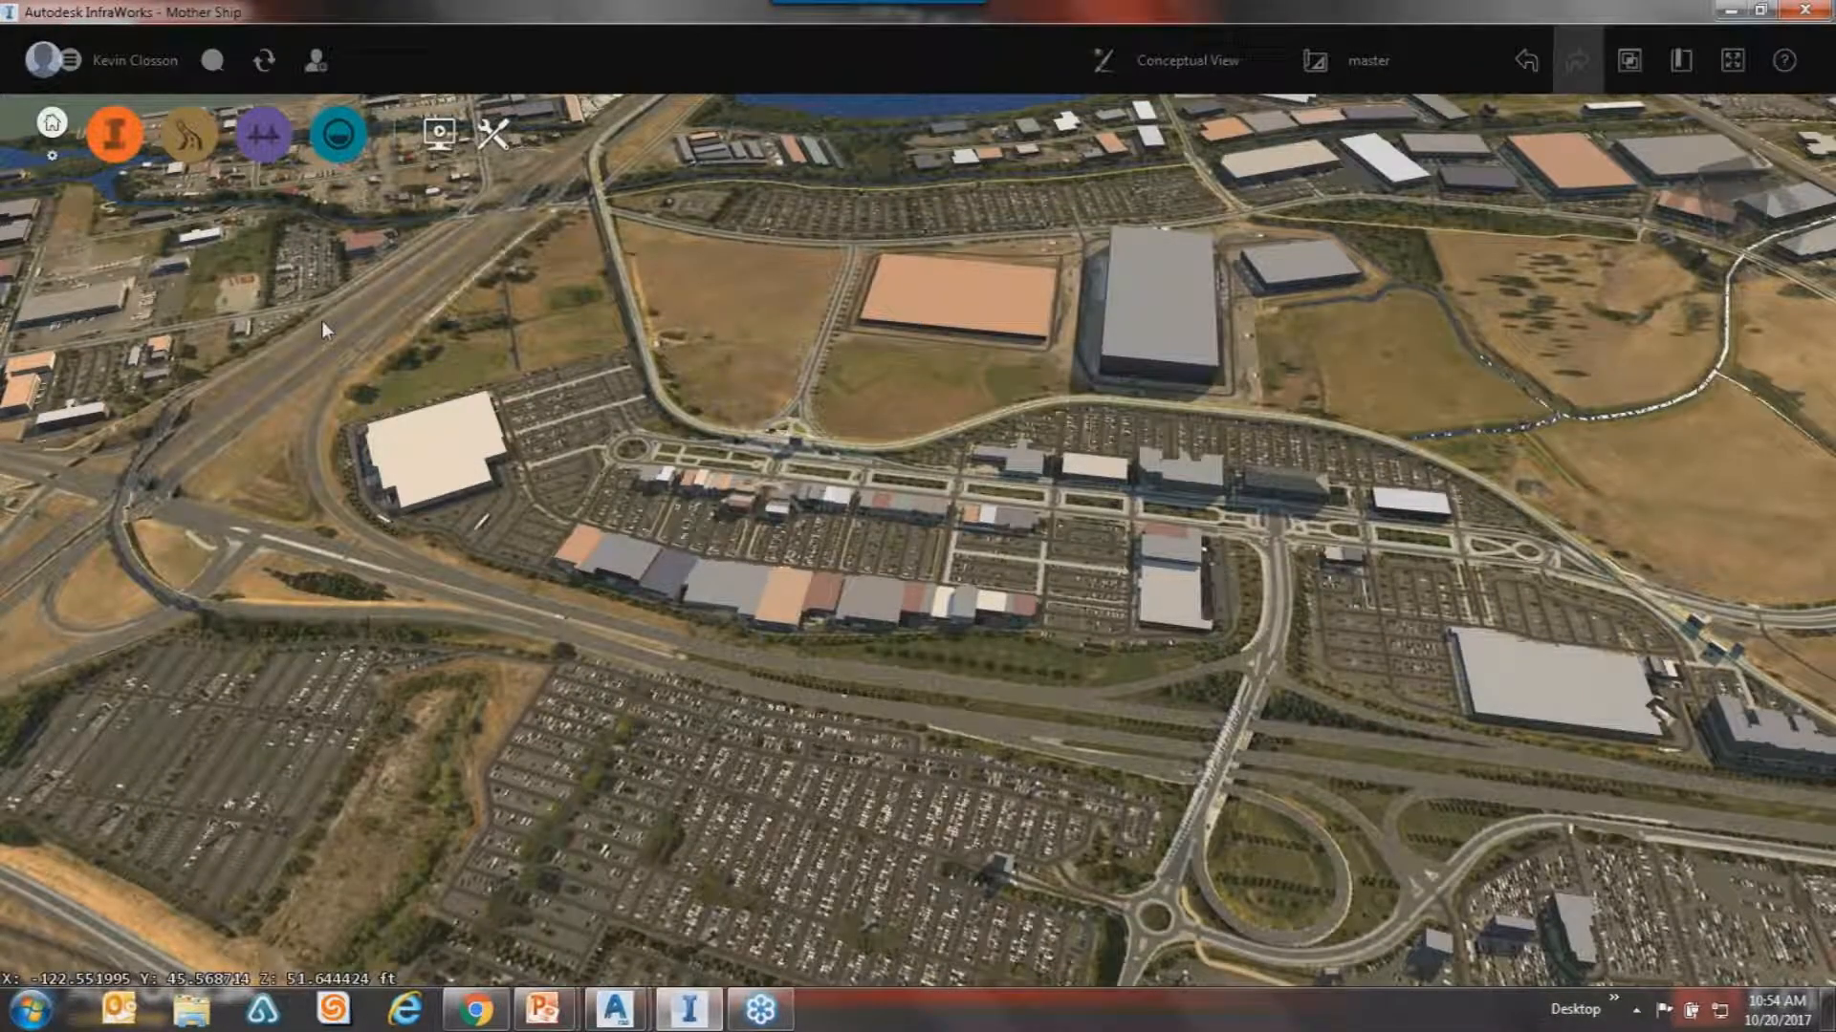
{"action": "scroll", "coordinate": [970, 690], "scroll_direction": "down", "scroll_amount": 5}
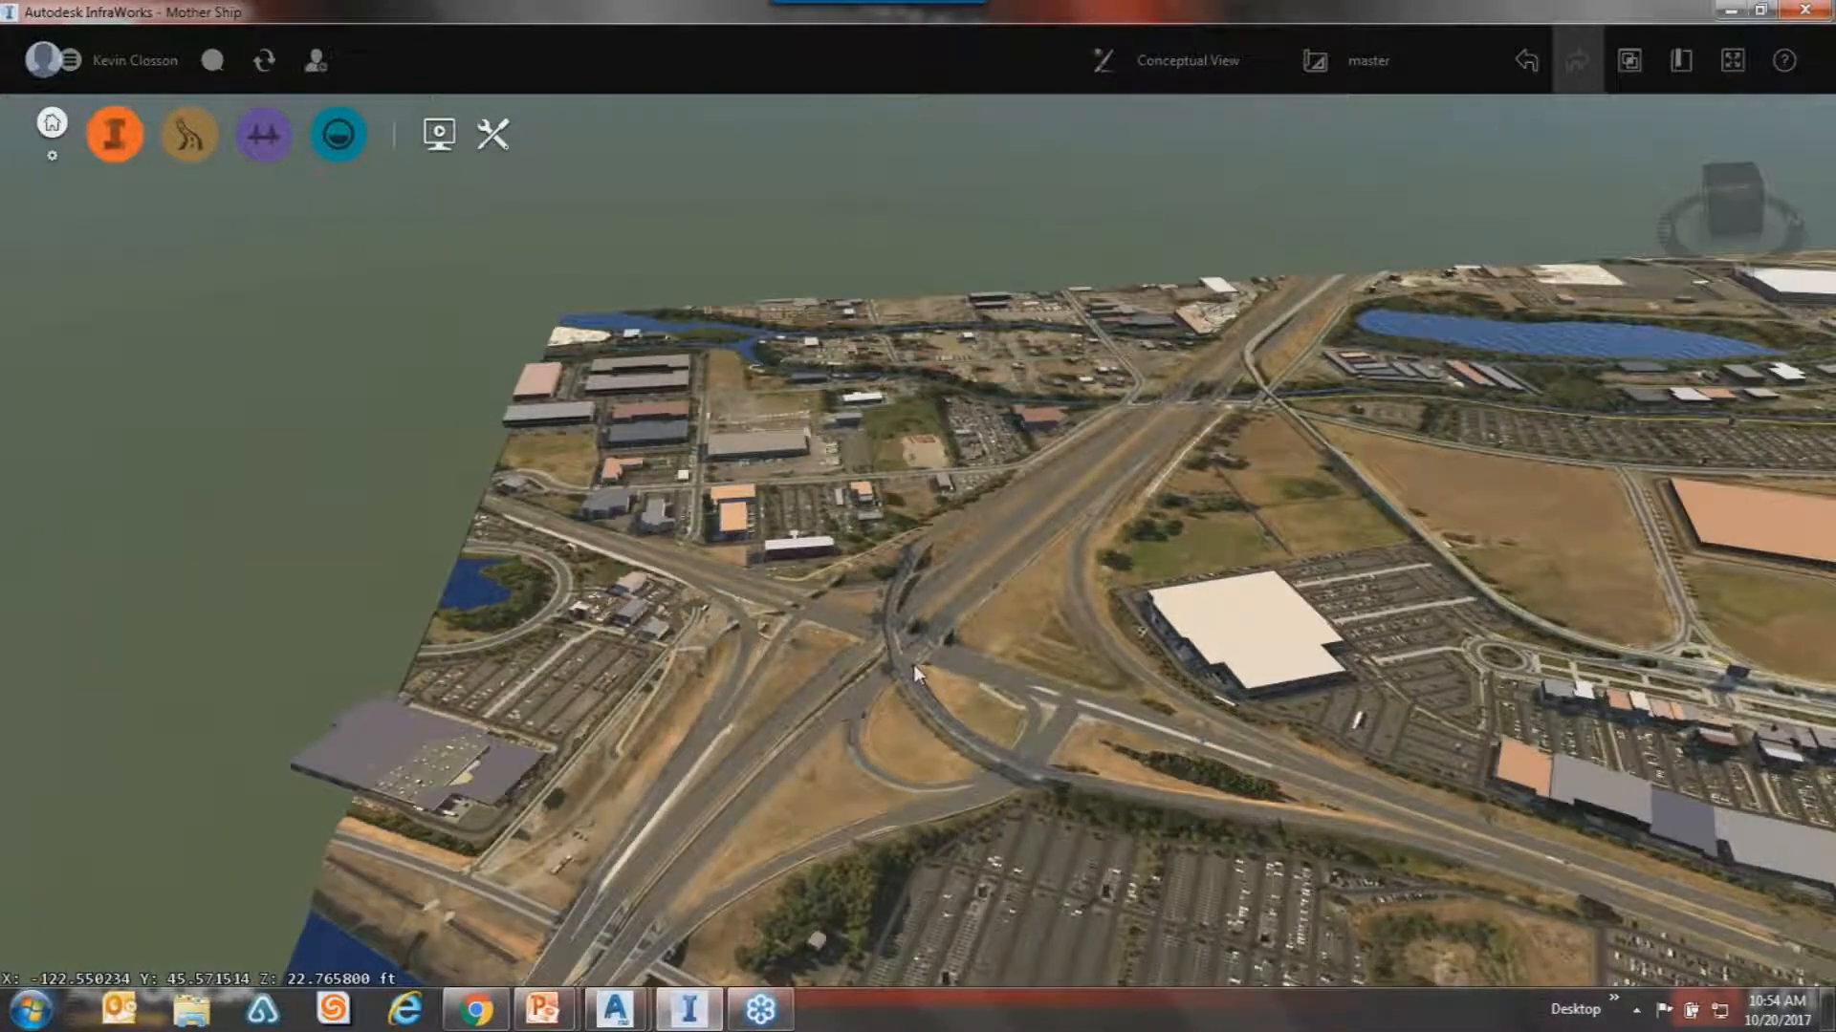
{"action": "scroll", "coordinate": [870, 647], "scroll_direction": "up", "scroll_amount": 1}
Orbit so the highway runs vertically and pan over to the lake.
{"action": "middle_click_drag", "start_coordinate": [898, 635], "coordinate": [1224, 473]}
{"action": "middle_click_drag", "start_coordinate": [1152, 648], "coordinate": [840, 867]}
{"action": "middle_click_drag", "start_coordinate": [1195, 655], "coordinate": [1163, 738]}
{"action": "middle_click_drag", "start_coordinate": [1365, 566], "coordinate": [1134, 883]}
{"action": "left_click_drag", "start_coordinate": [1134, 769], "coordinate": [1163, 453]}
{"action": "scroll", "coordinate": [1159, 445], "scroll_direction": "down", "scroll_amount": 2}
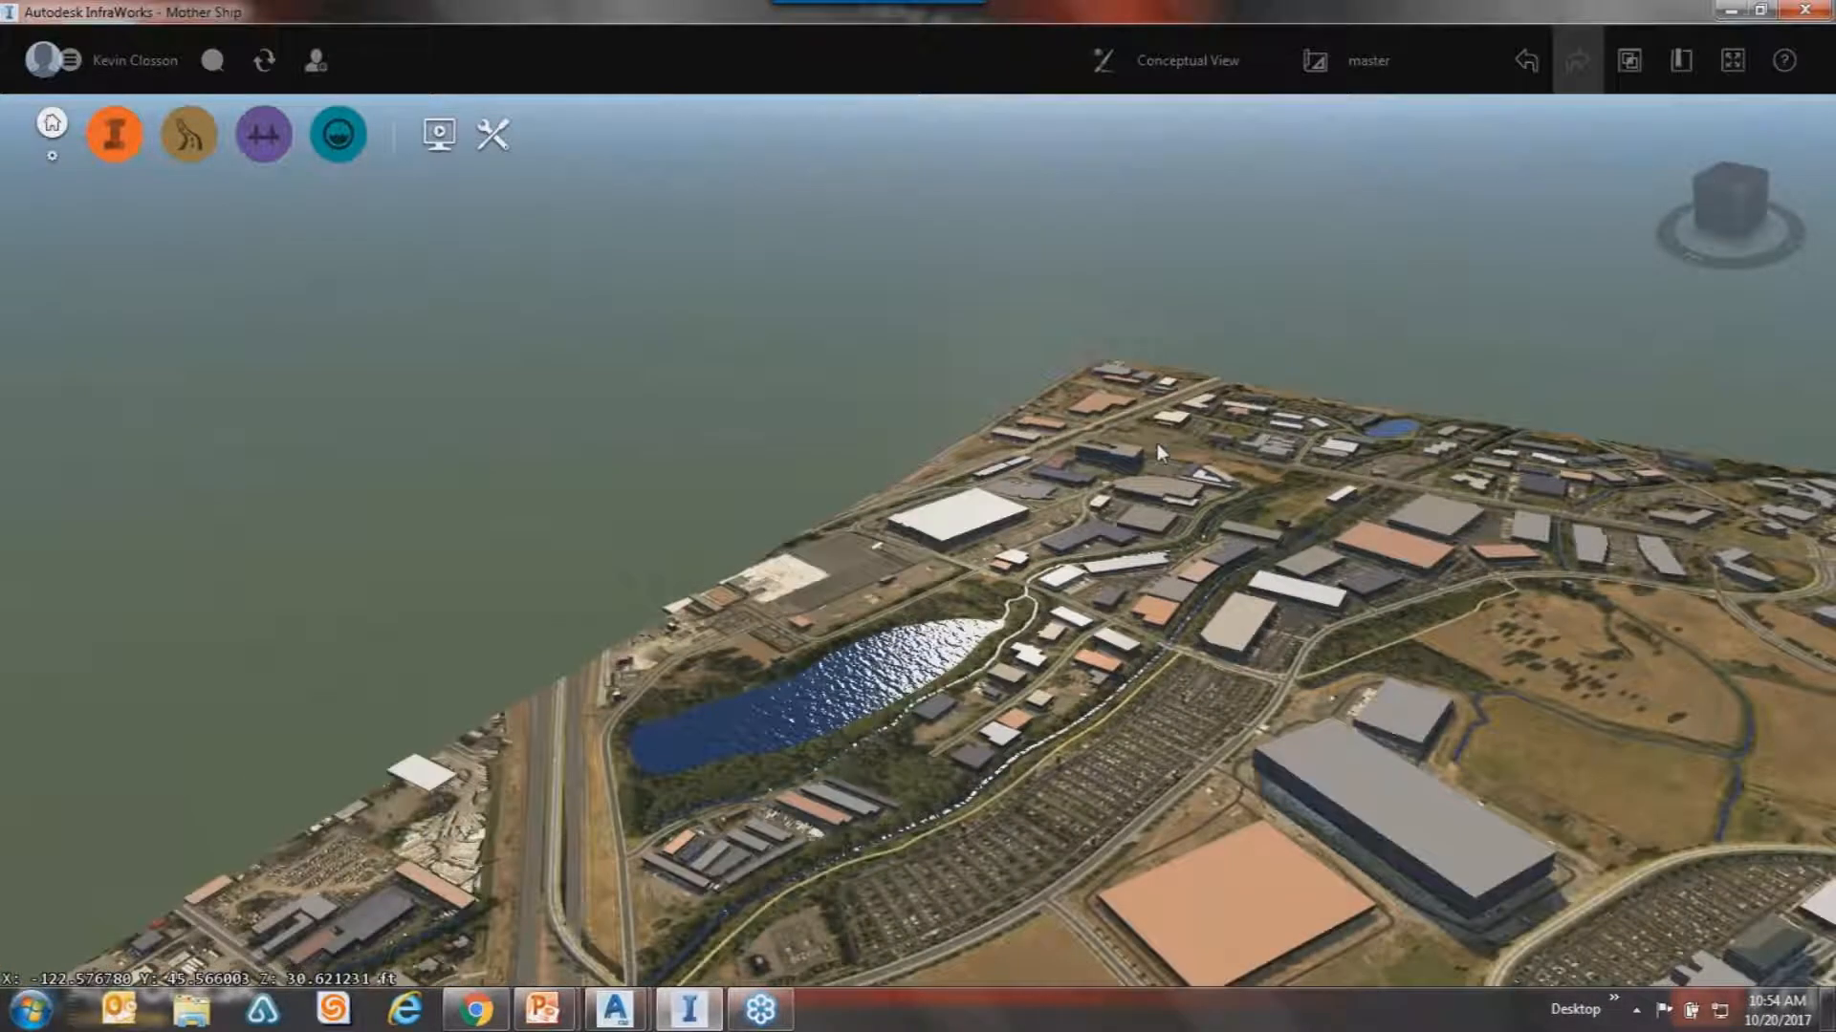
{"action": "scroll", "coordinate": [1181, 427], "scroll_direction": "up", "scroll_amount": 3}
Tilt toward the horizon, then look steeply down on the warehouses along the creek.
{"action": "left_click_drag", "start_coordinate": [1129, 614], "coordinate": [1287, 589]}
{"action": "left_click_drag", "start_coordinate": [996, 618], "coordinate": [753, 562]}
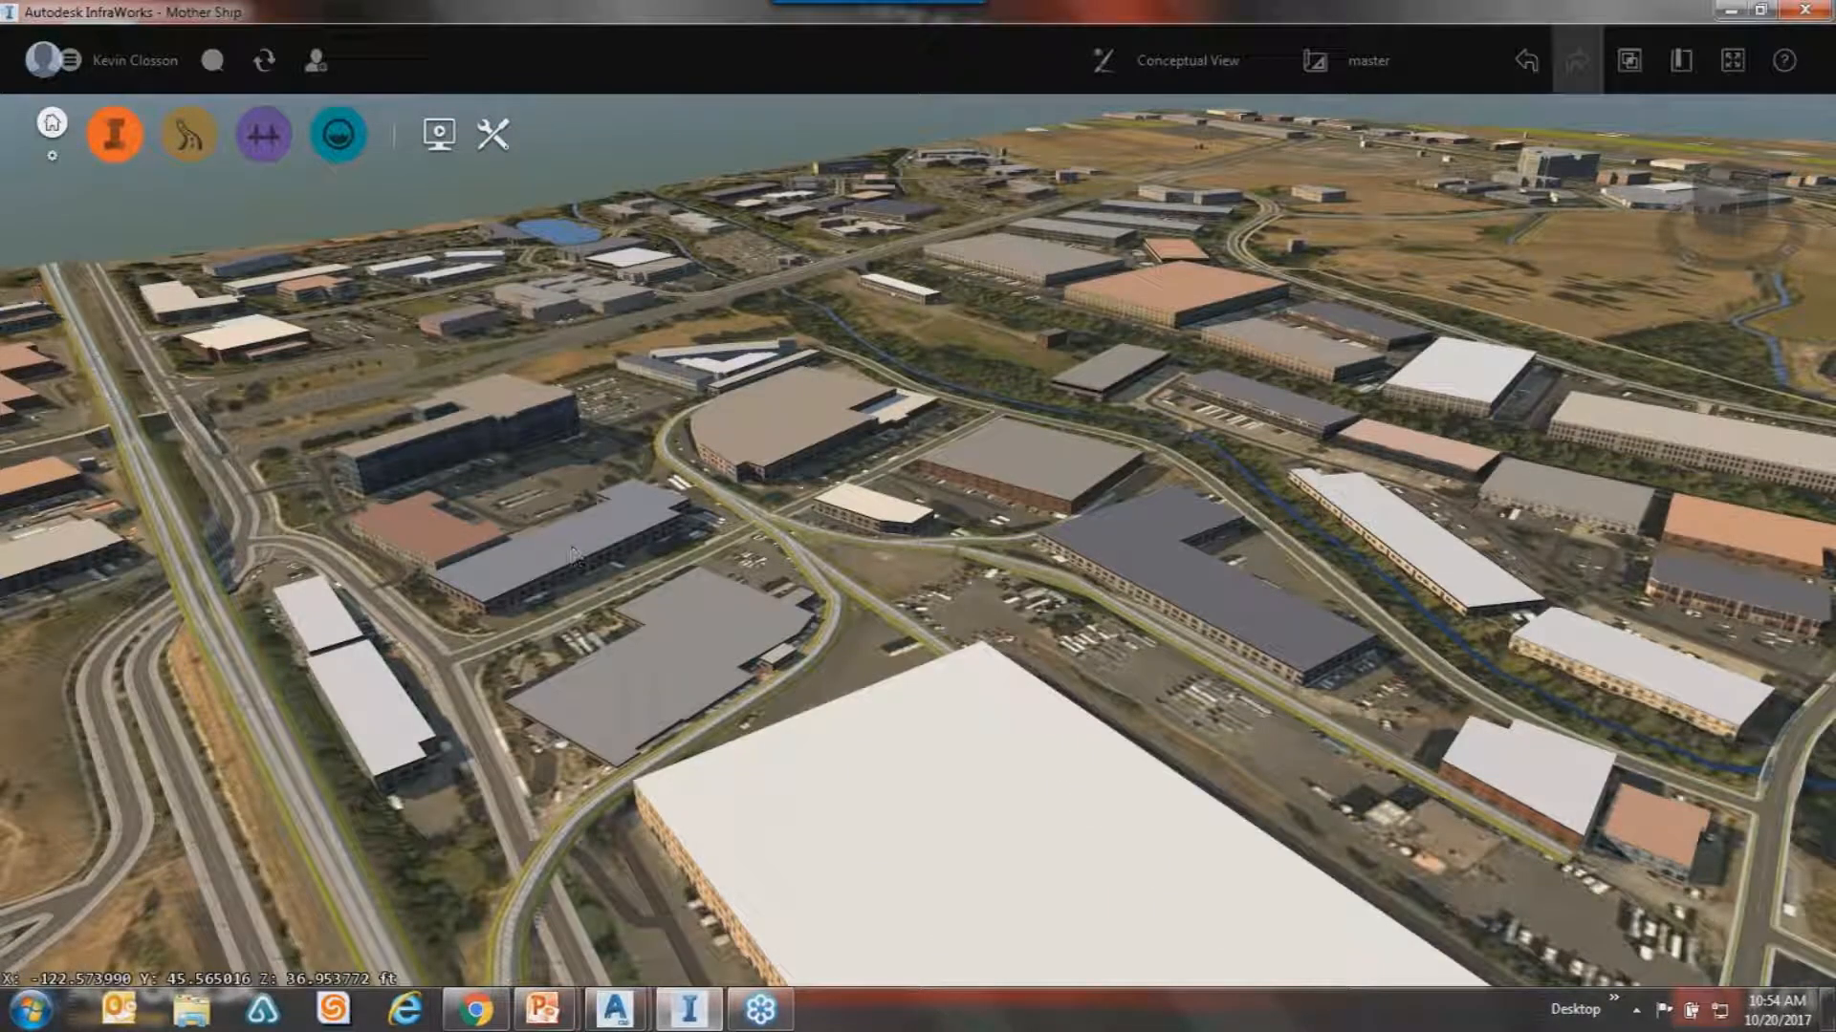
{"action": "mouse_move", "coordinate": [573, 549]}
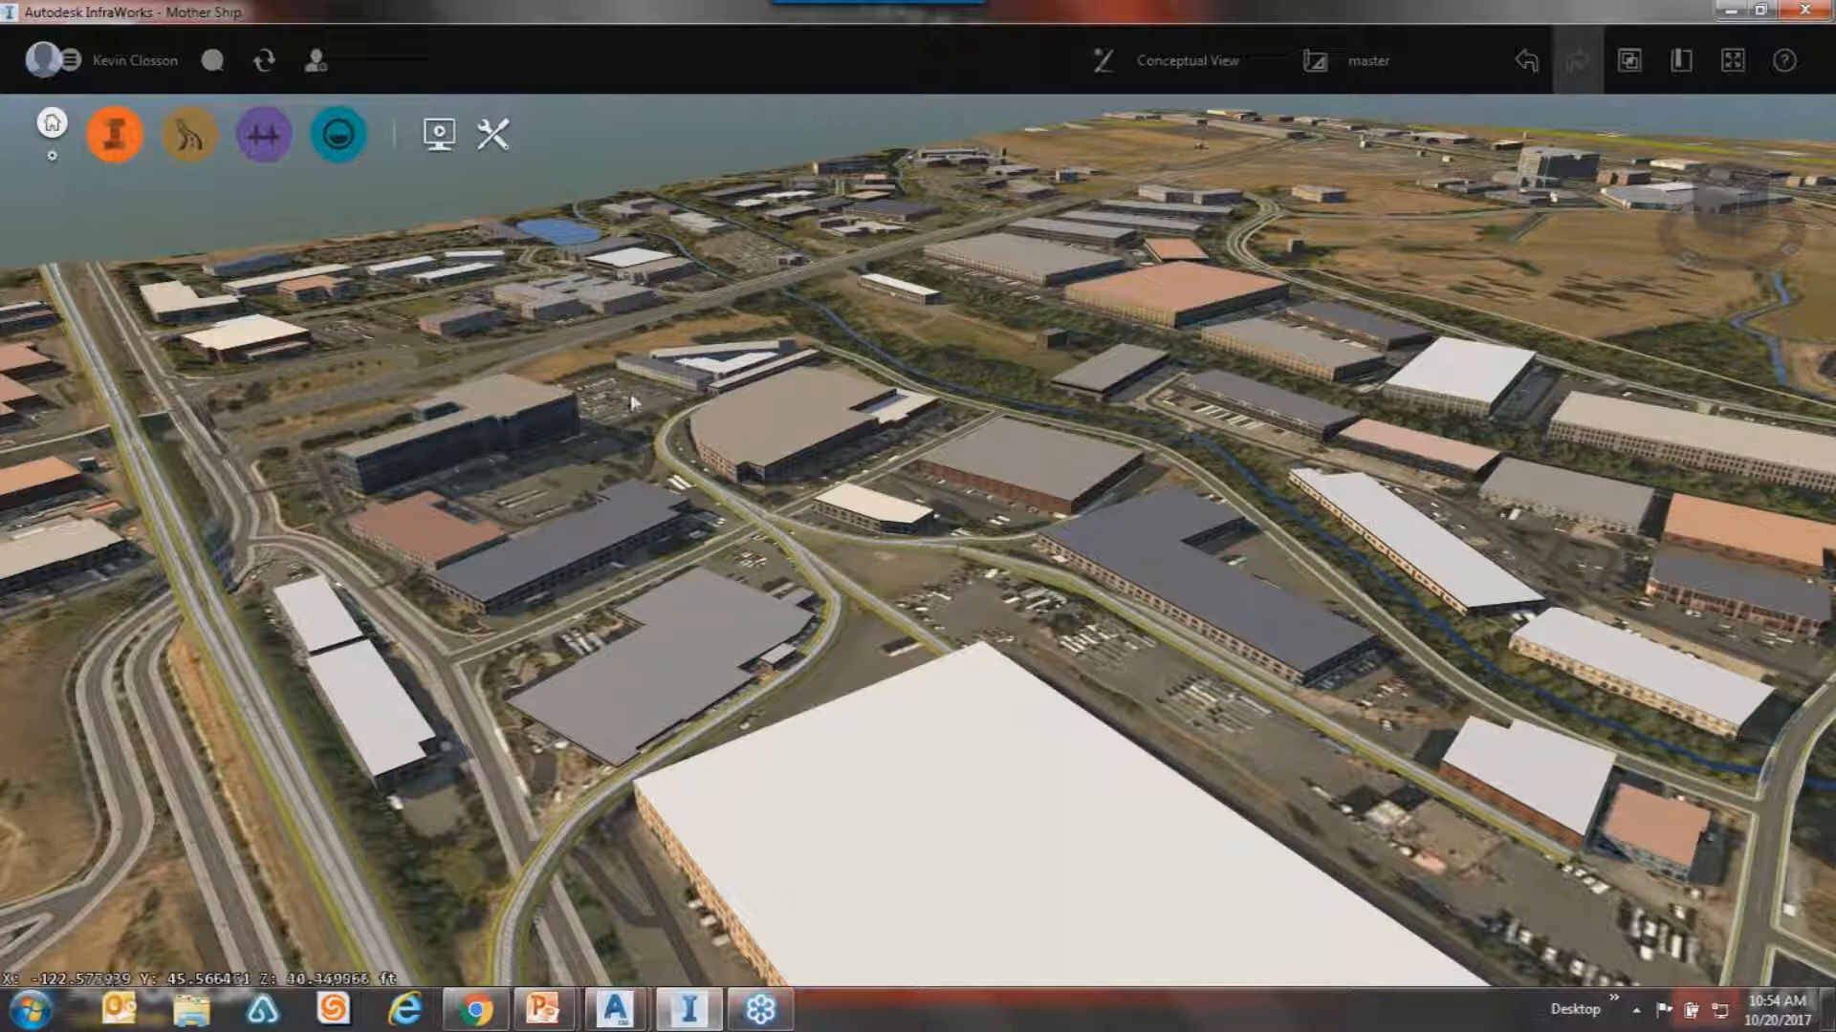
{"action": "middle_click_drag", "start_coordinate": [779, 617], "coordinate": [642, 434]}
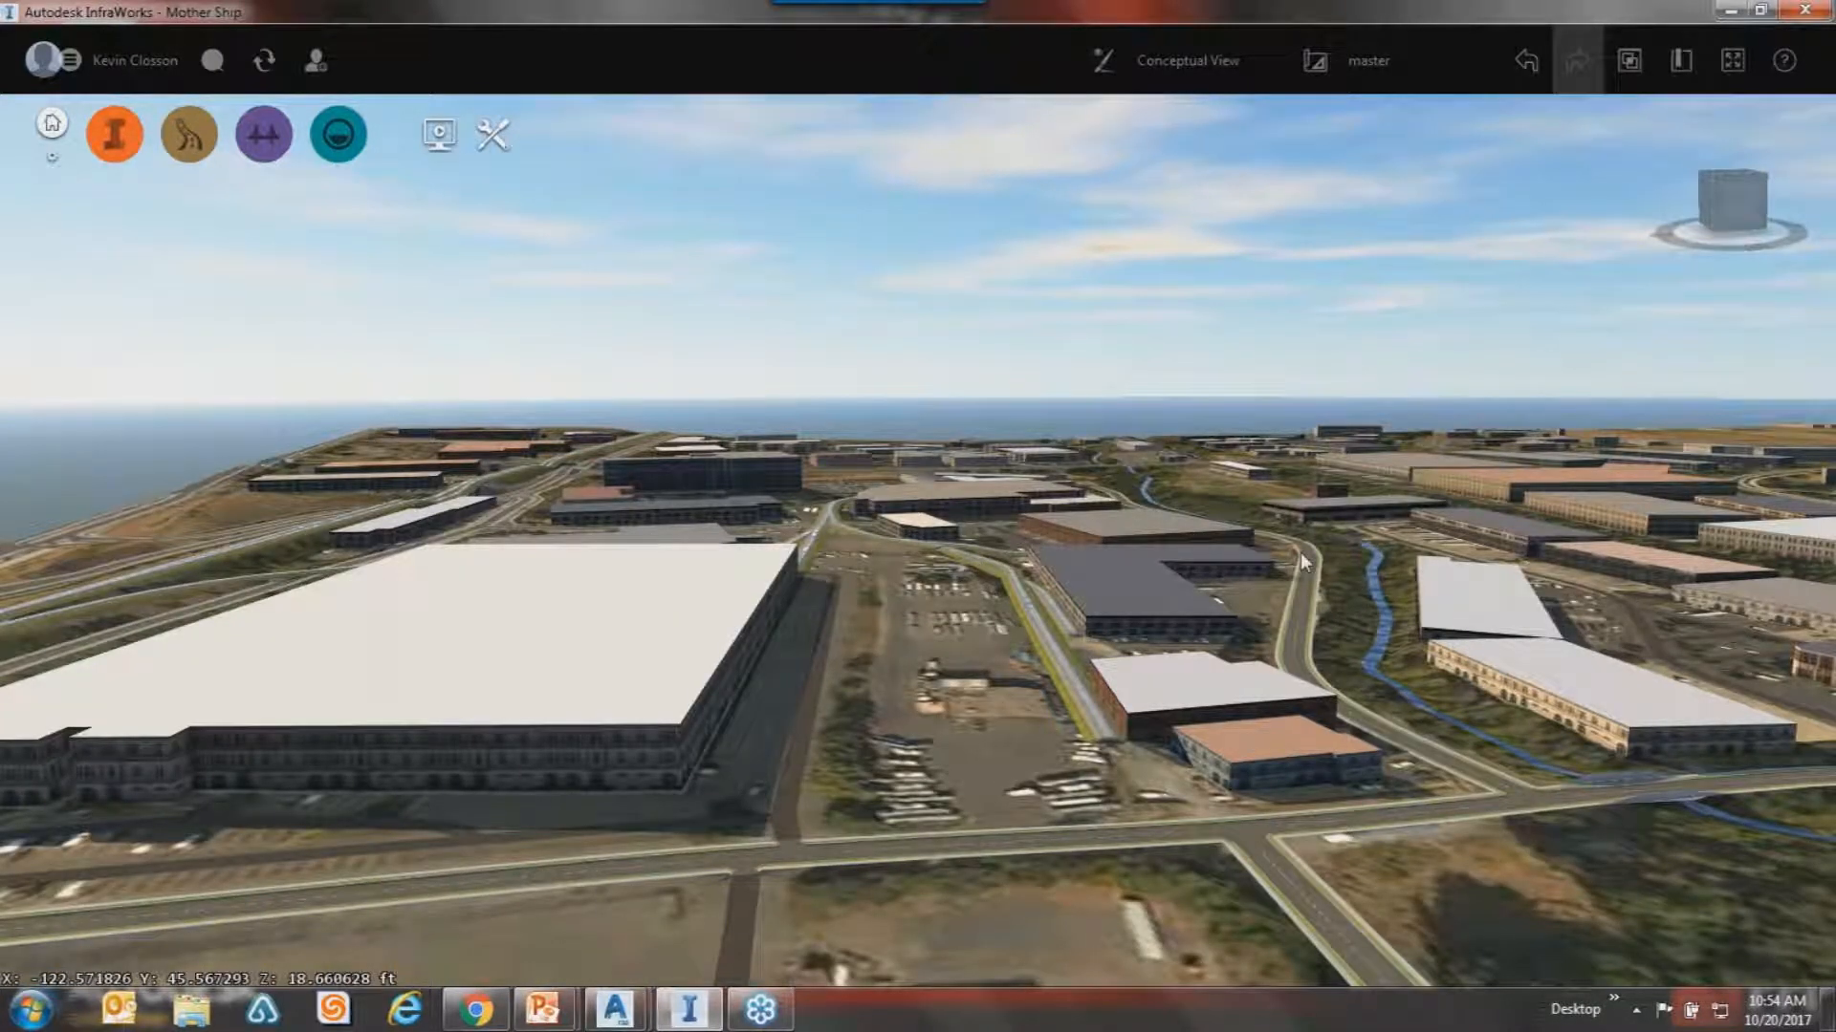
{"action": "left_click_drag", "start_coordinate": [1259, 849], "coordinate": [1189, 921]}
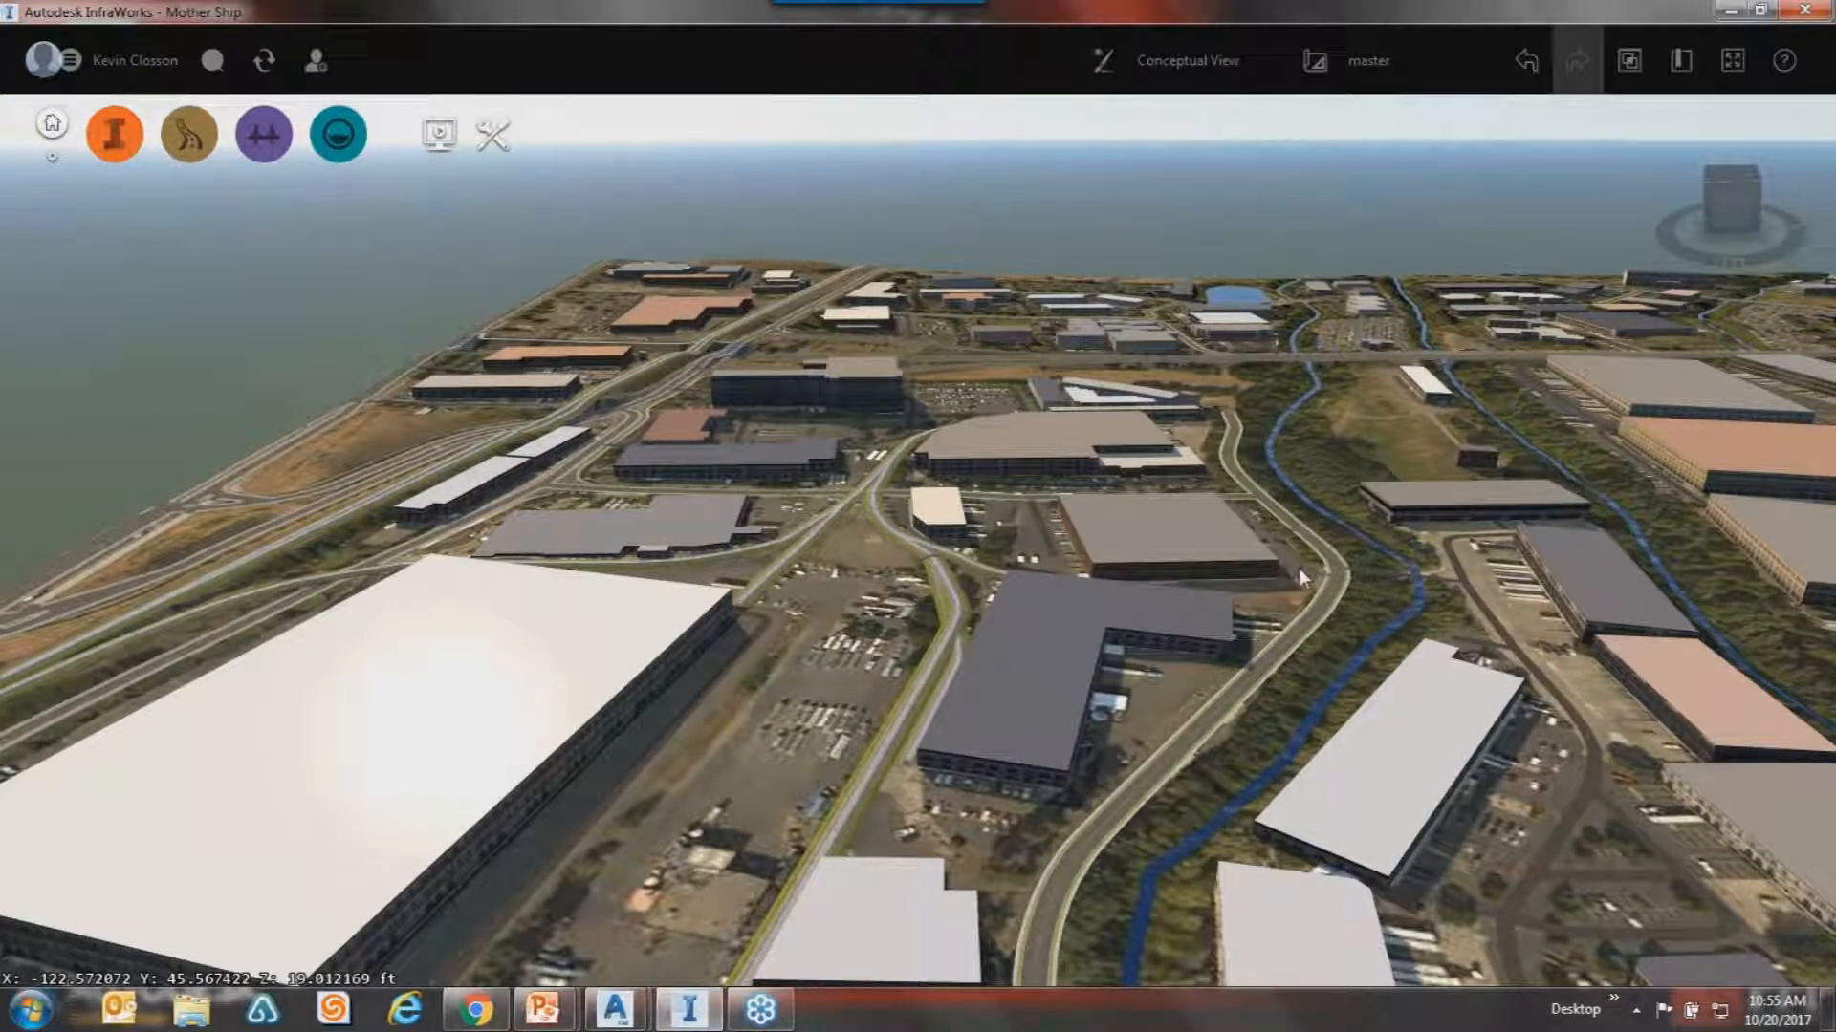
Expand the orange Build, manage and analyze tool strip and its left tool column.
{"action": "mouse_move", "coordinate": [1301, 576]}
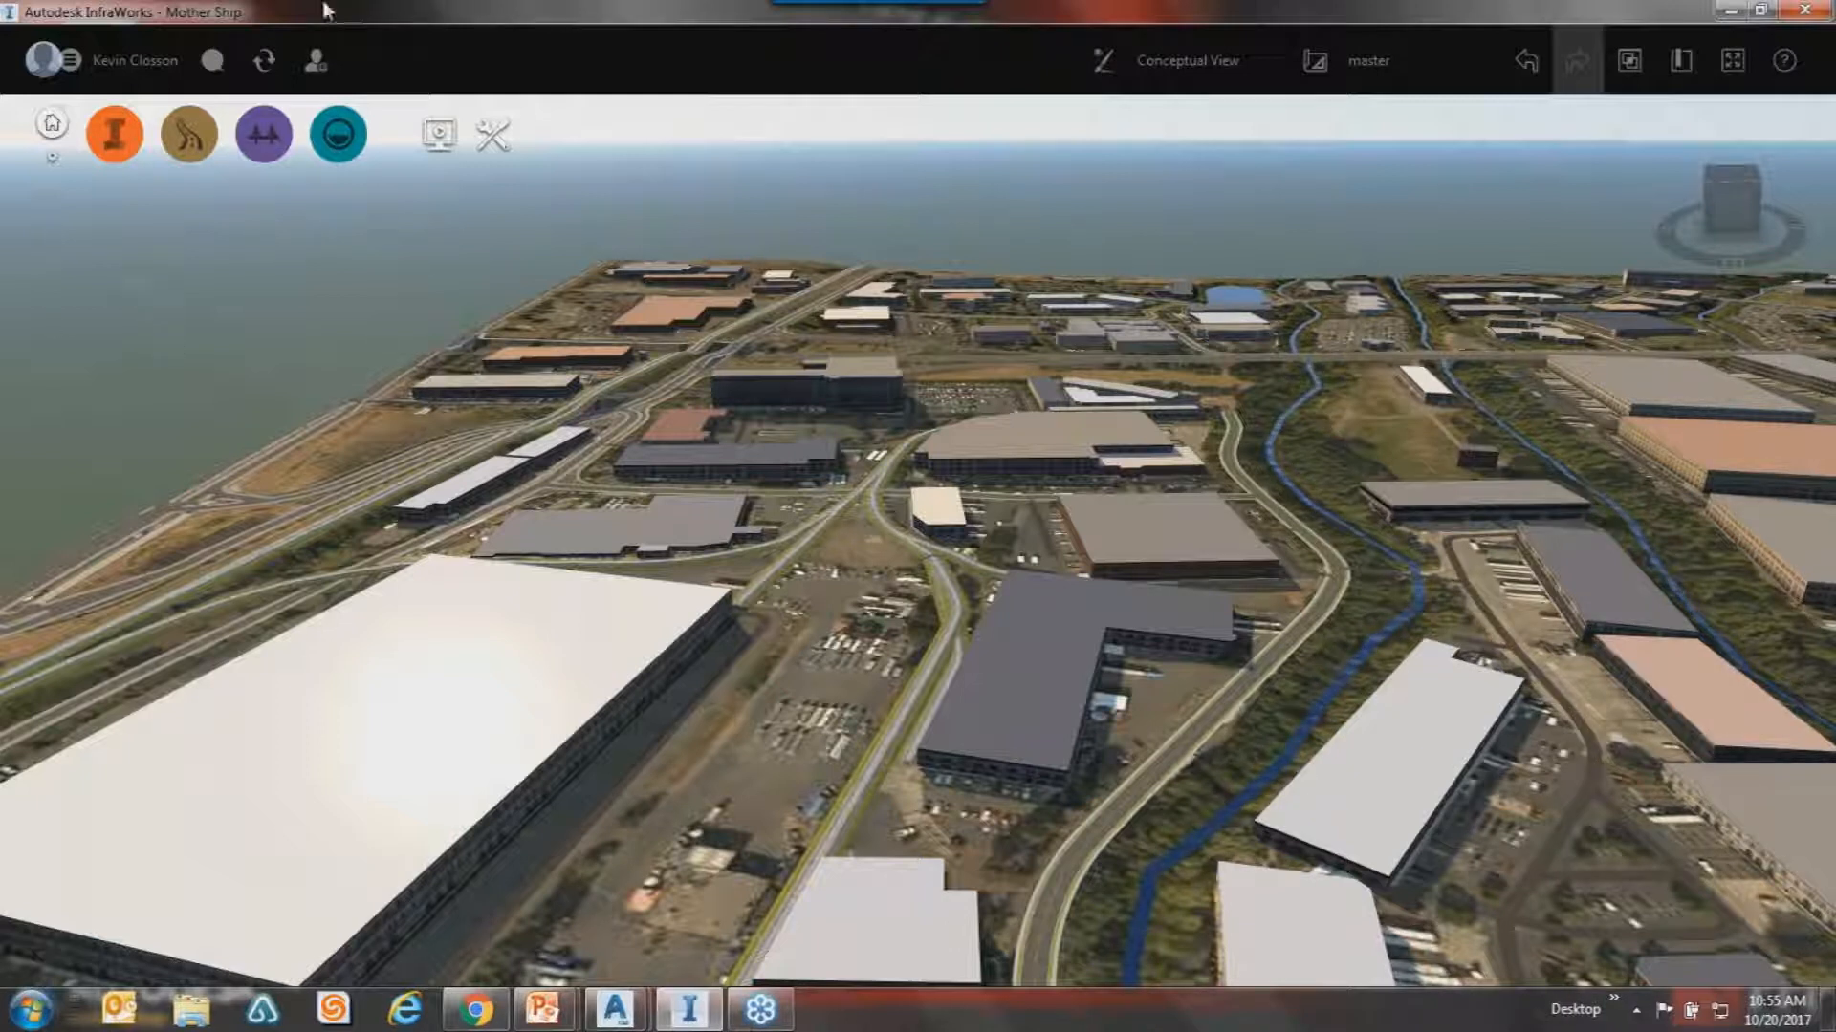
{"action": "left_click", "coordinate": [114, 134]}
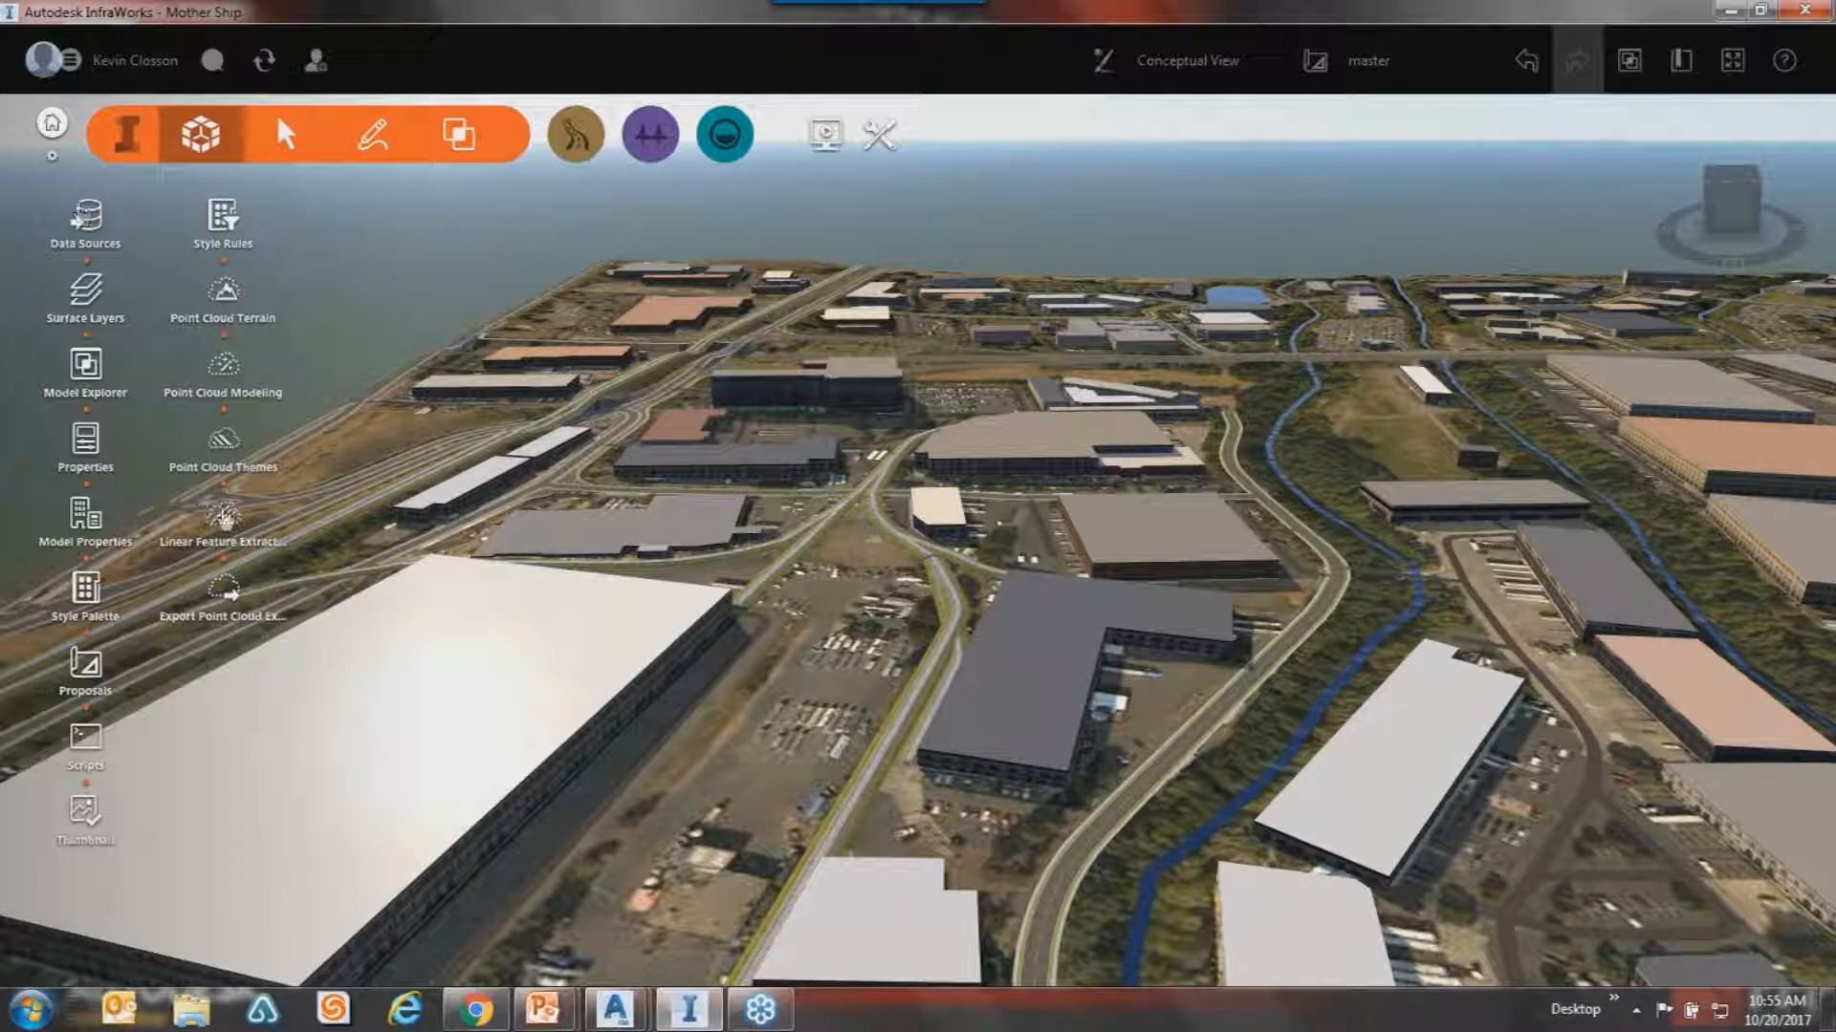
Open the Data Sources panel listing buildings, land use, imagery, railways, roads, terrain and water.
{"action": "left_click", "coordinate": [86, 218]}
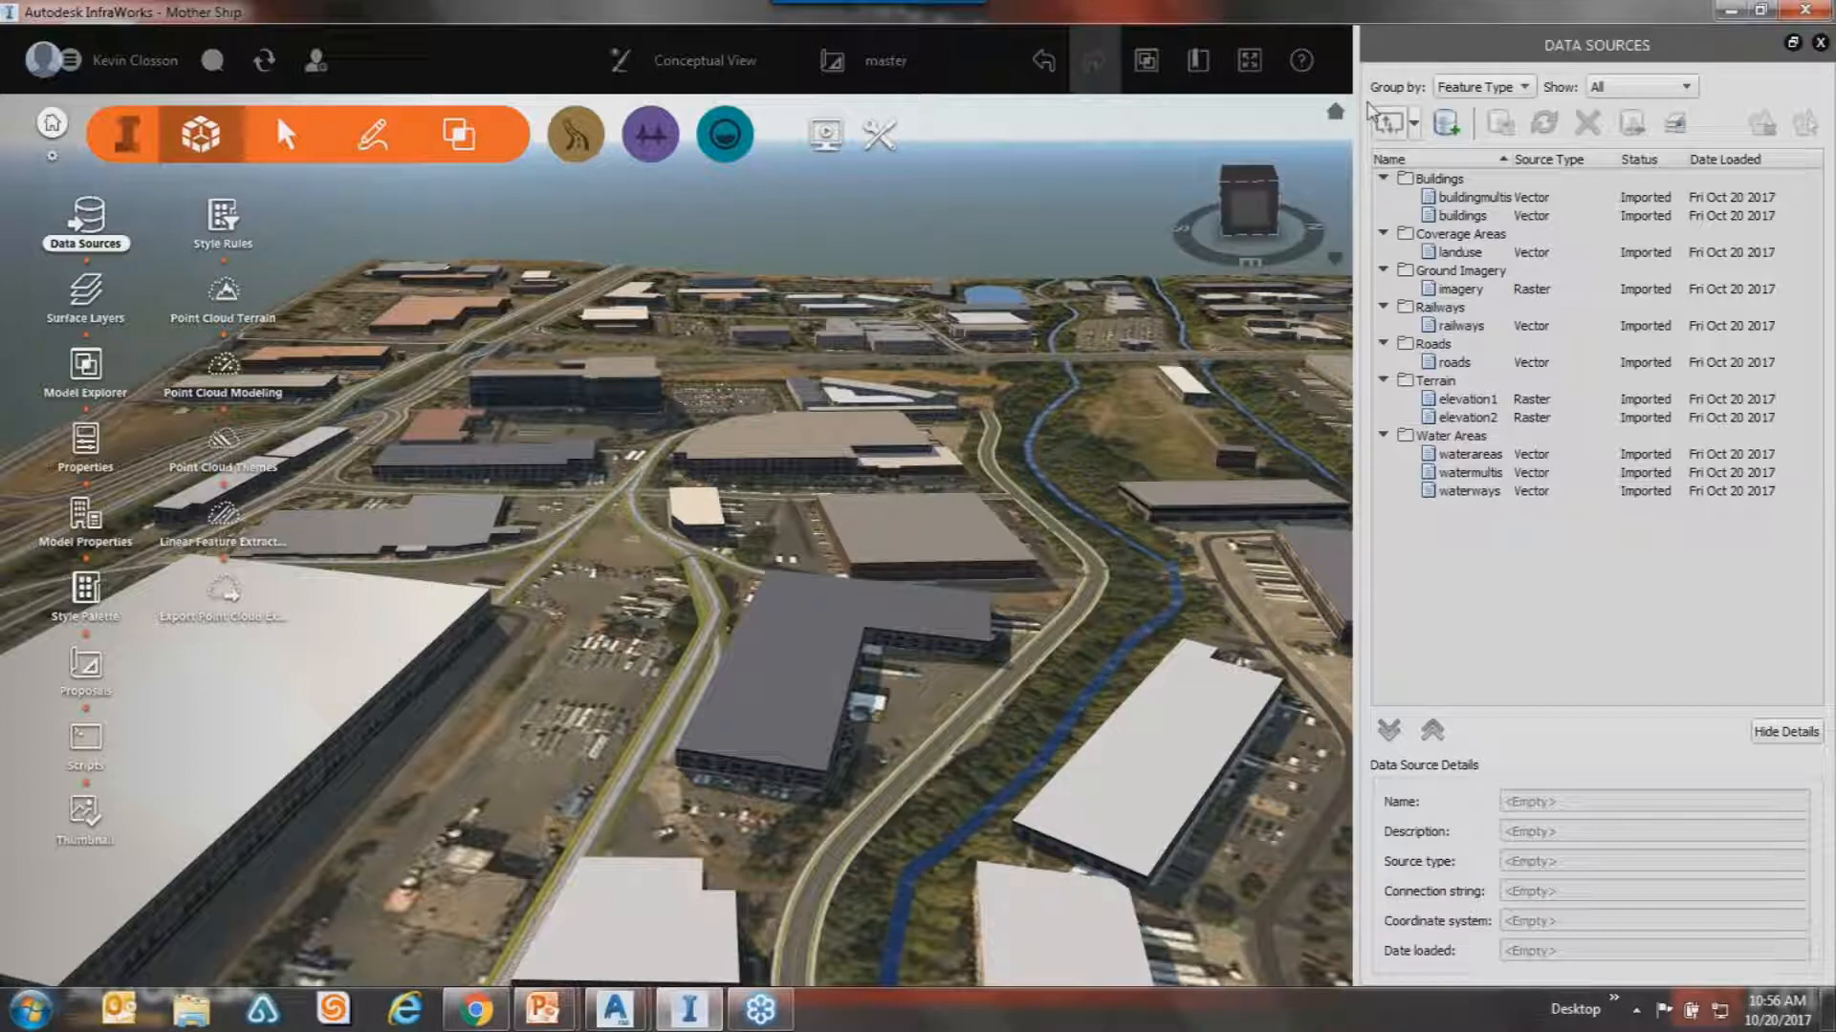
Preview database connection types, cancel that dialog, then show the Add file data source format list.
{"action": "left_click", "coordinate": [1447, 126]}
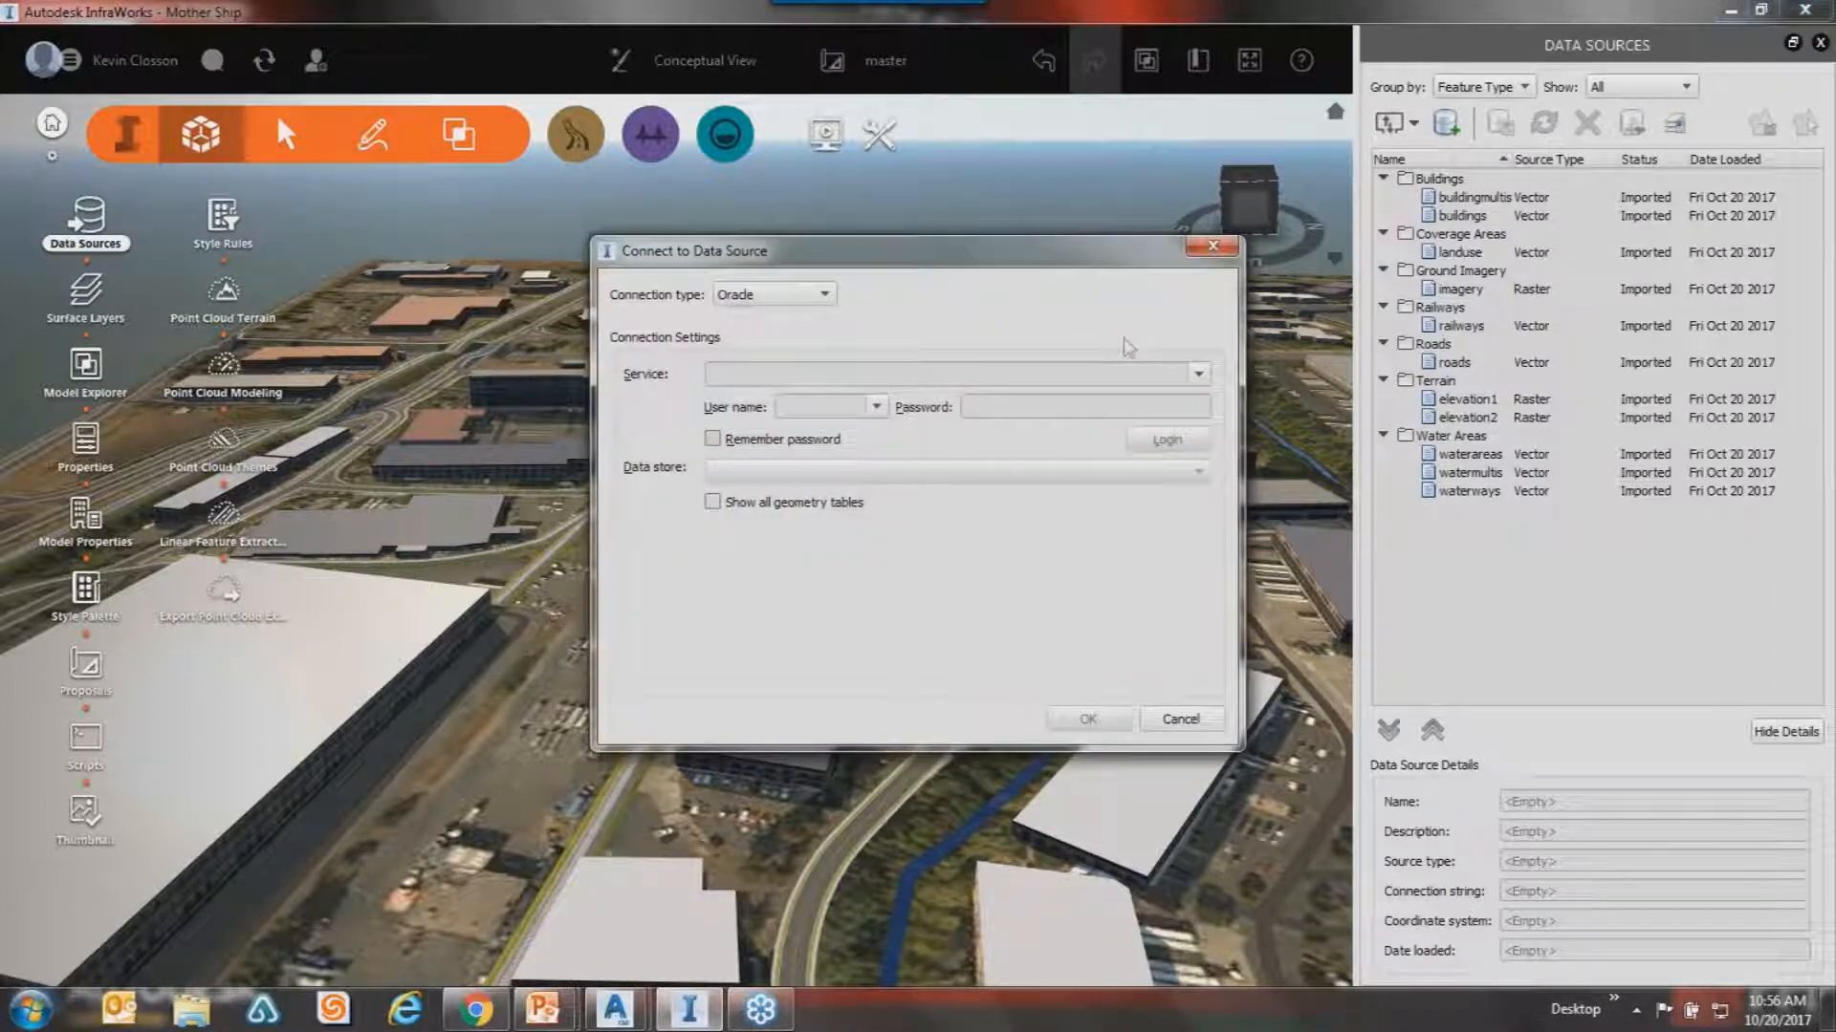
{"action": "left_click", "coordinate": [828, 298]}
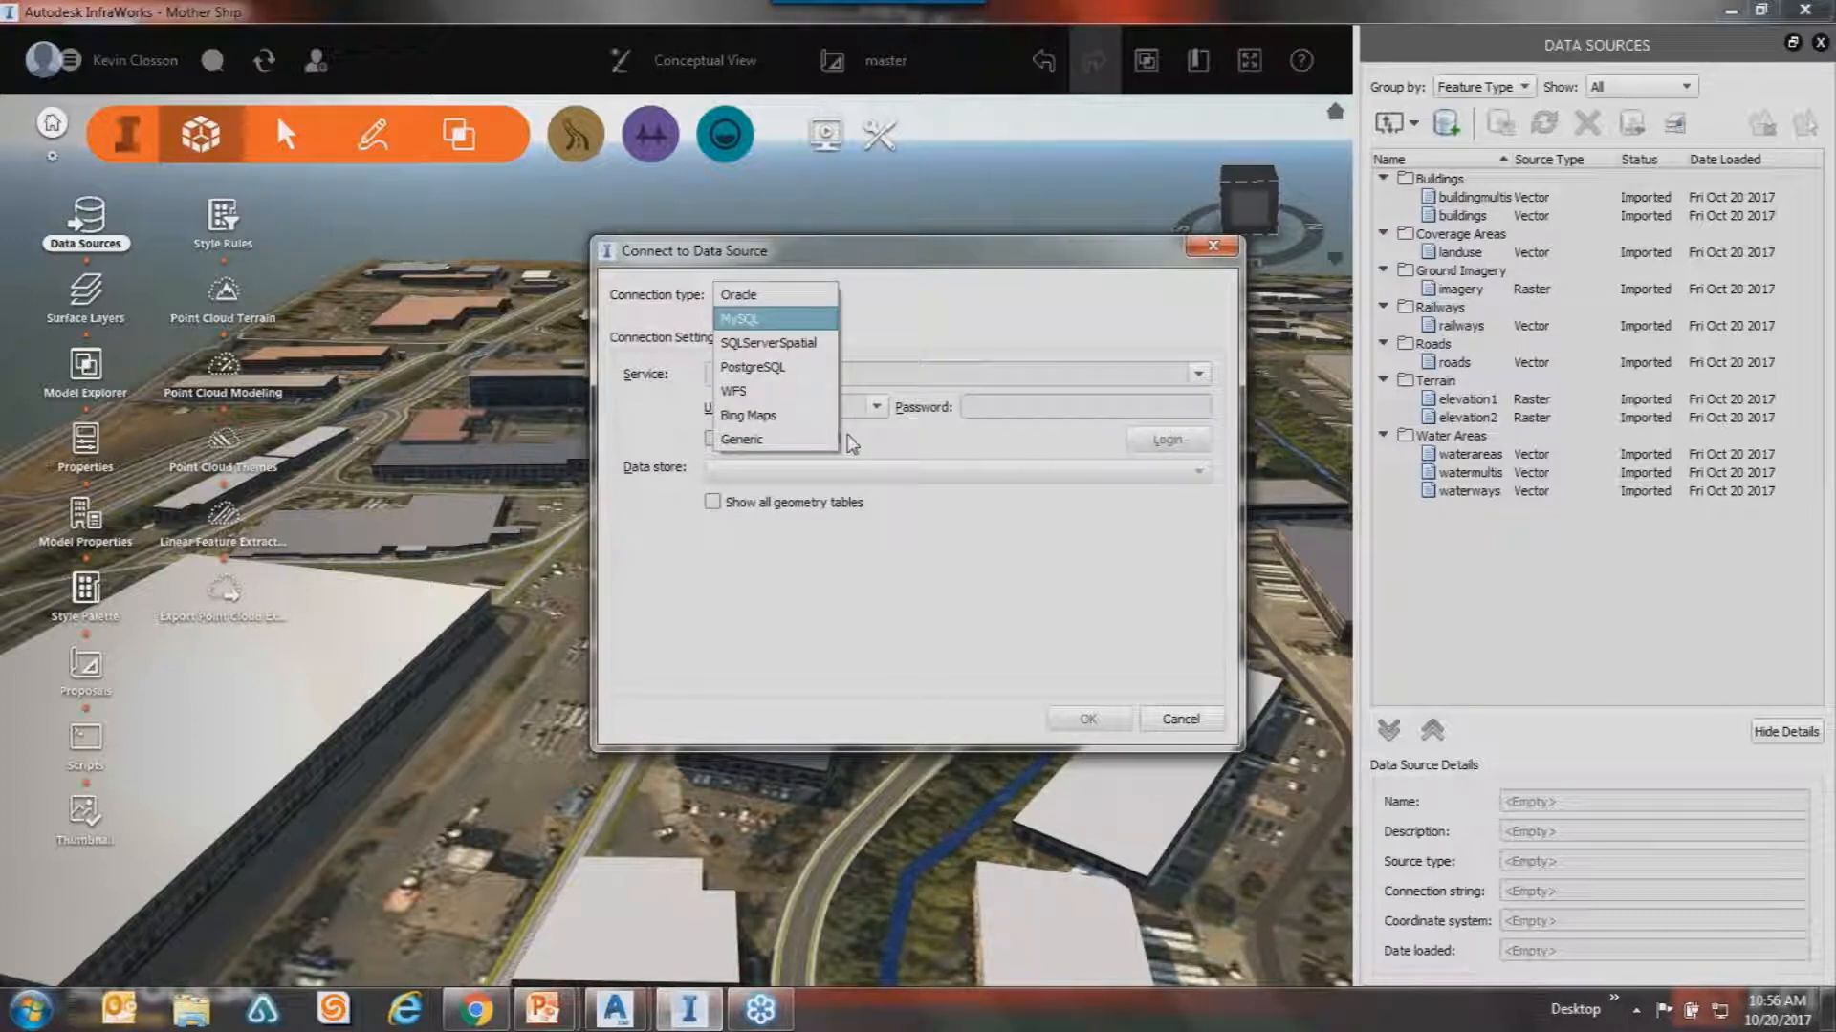
{"action": "left_click", "coordinate": [1193, 285]}
{"action": "left_click", "coordinate": [1212, 246]}
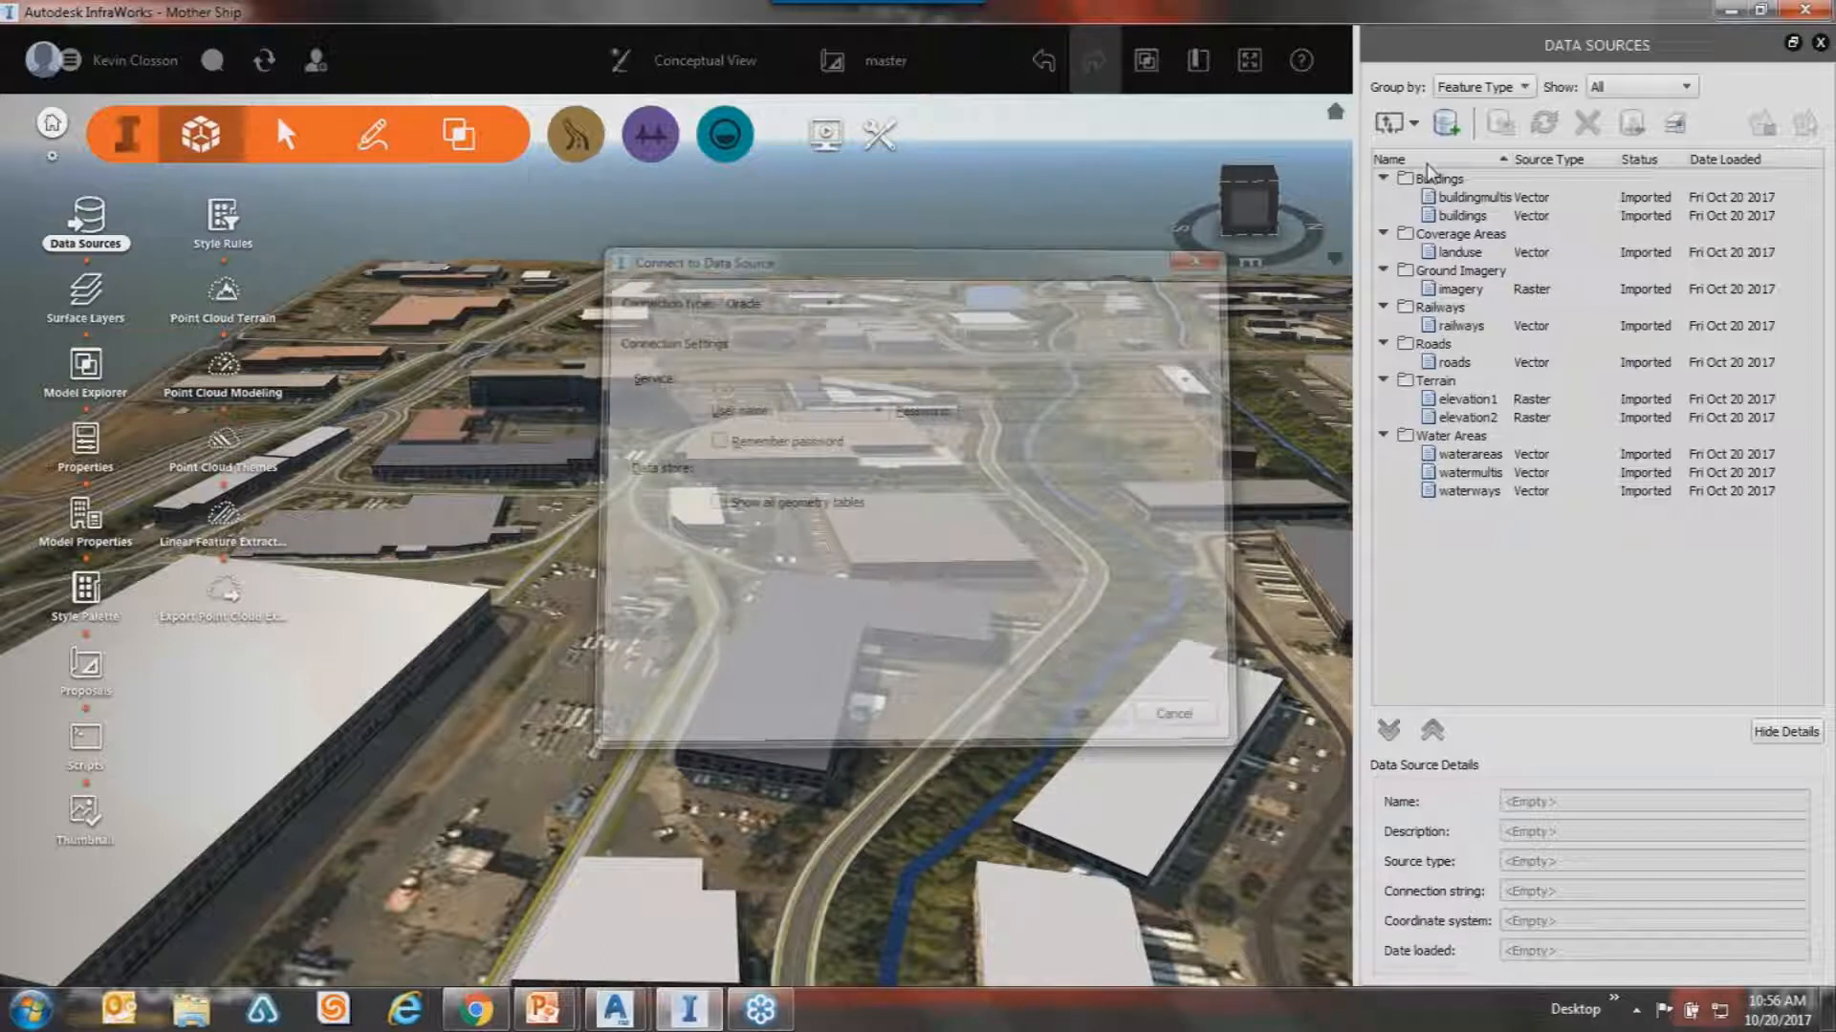
{"action": "left_click", "coordinate": [1415, 126]}
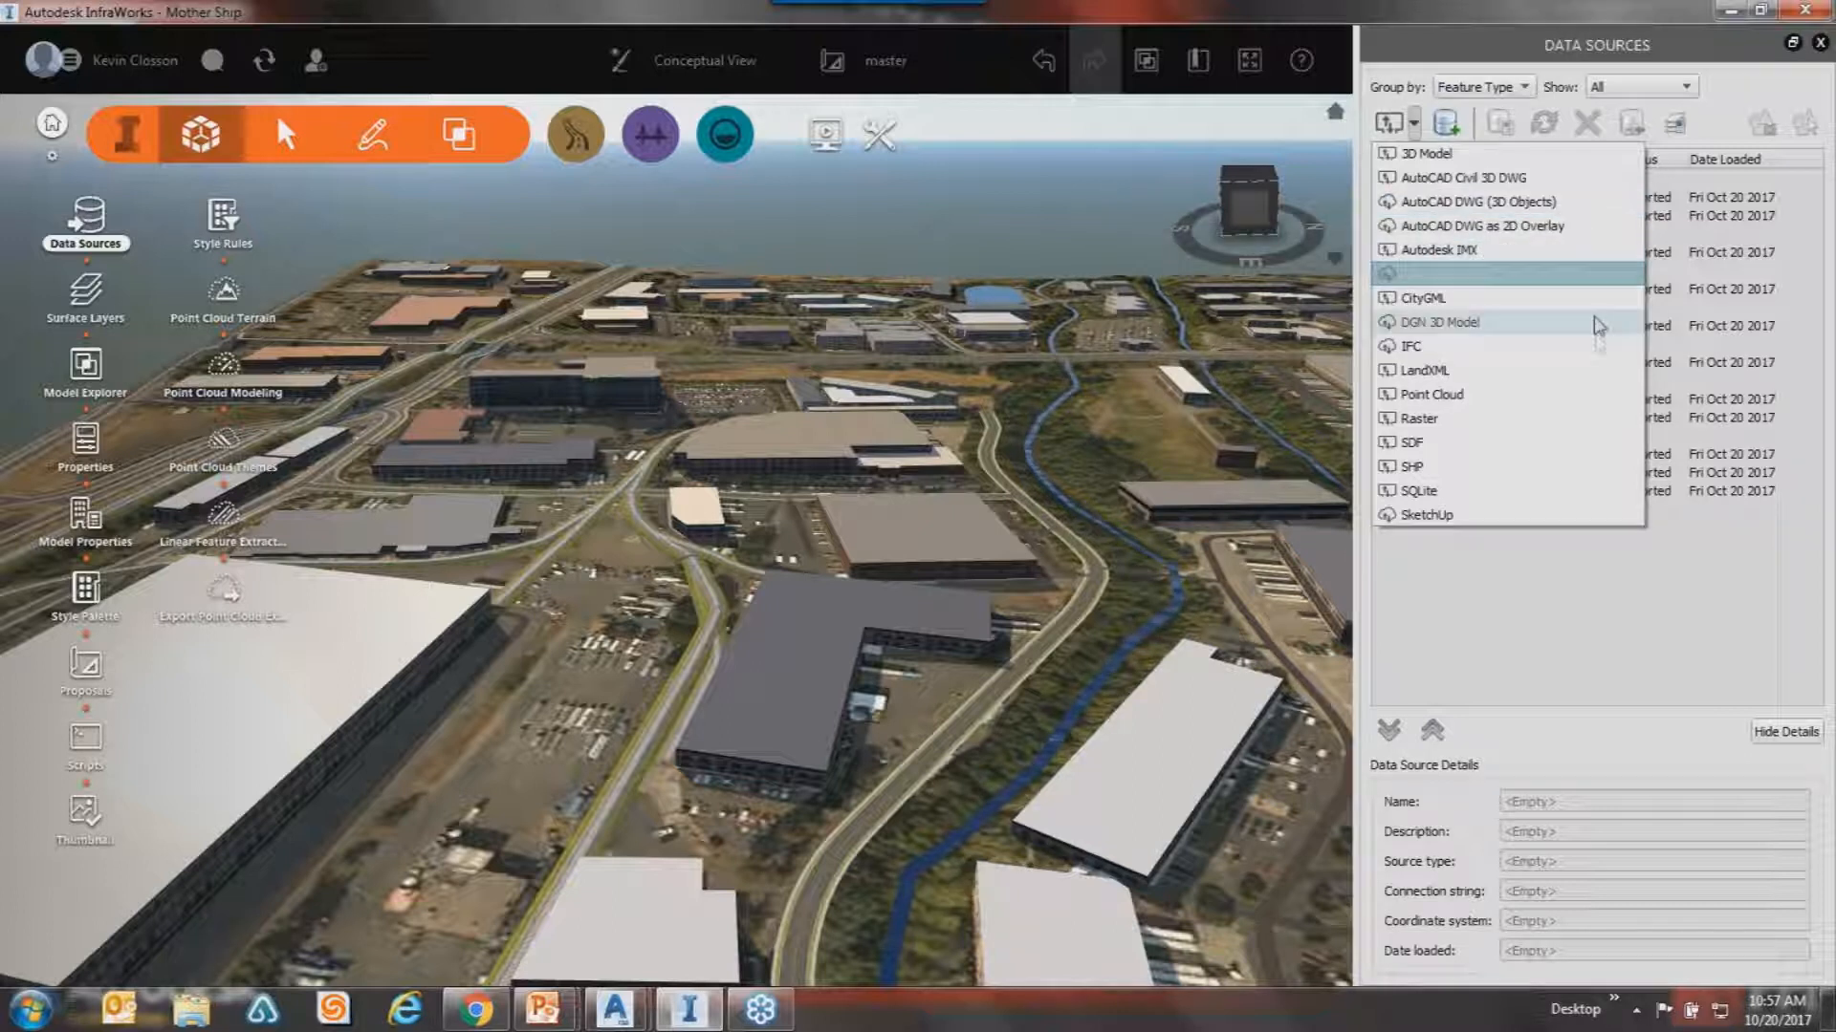
Pick Point Cloud as the source type, then close Select Files without importing anything.
{"action": "left_click", "coordinate": [1502, 401]}
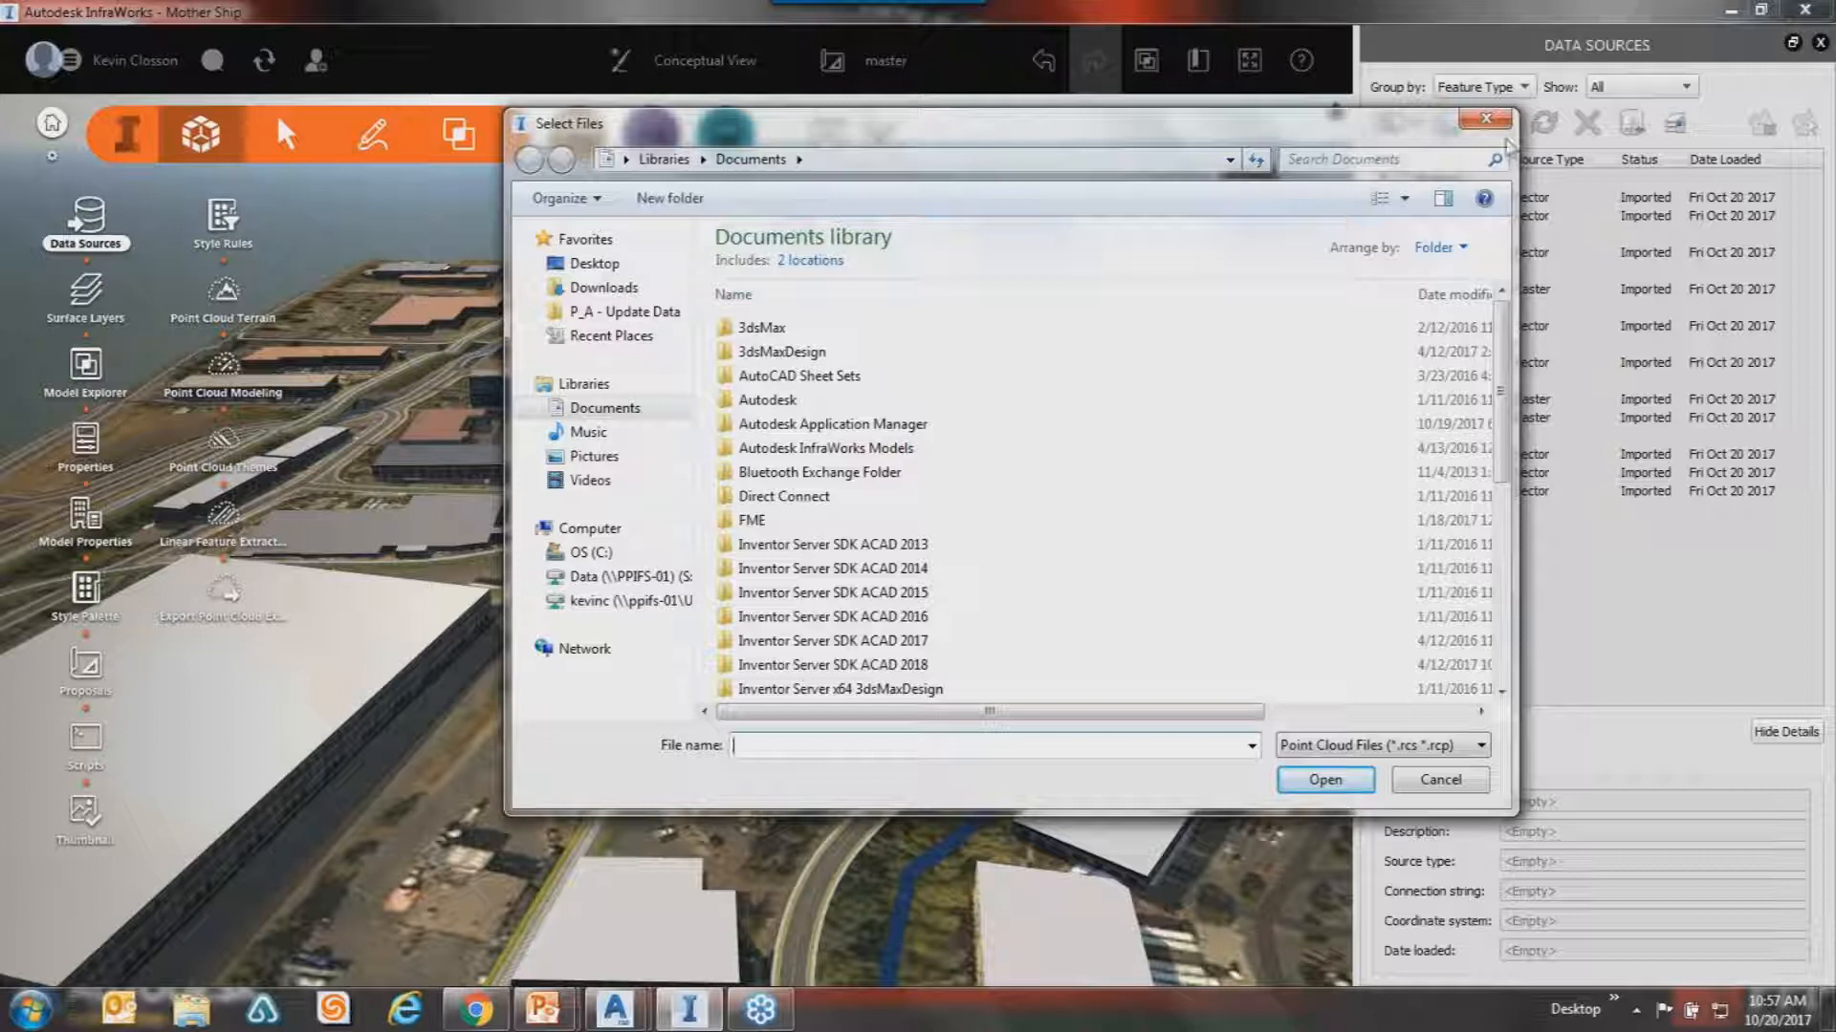
{"action": "left_click", "coordinate": [1486, 119]}
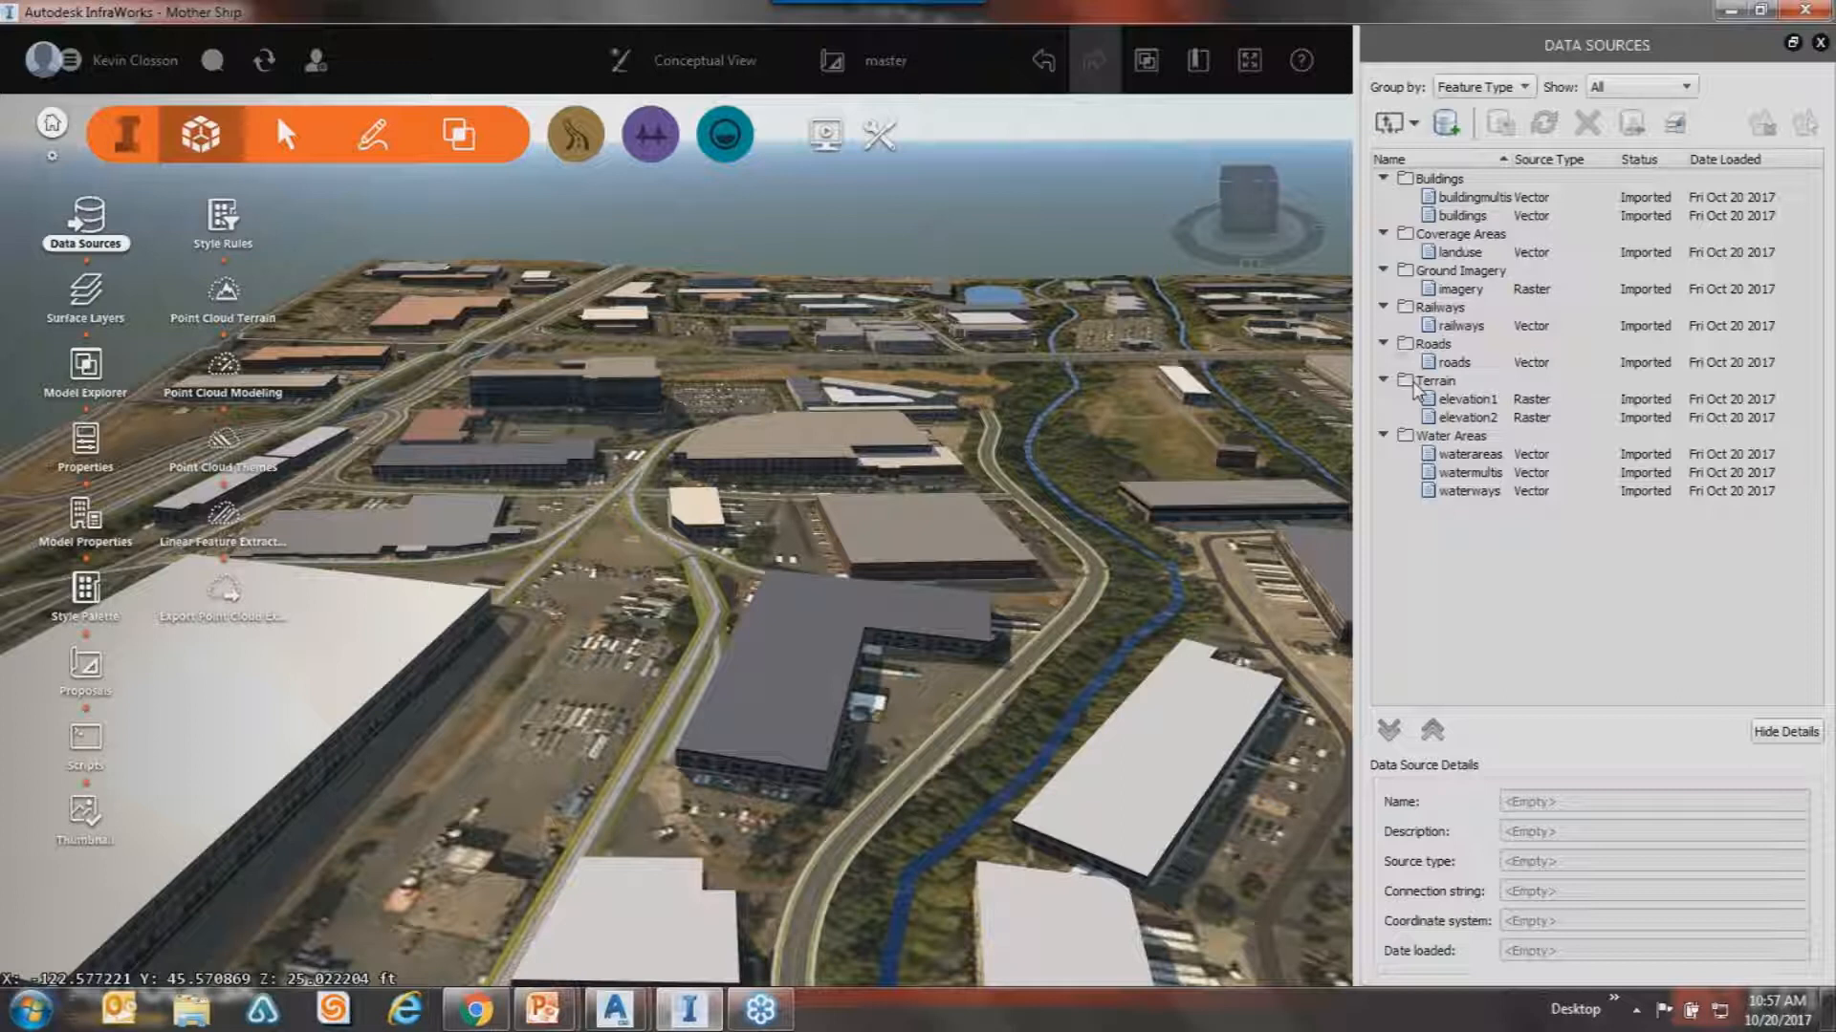
Select the Ground Imagery group to show its BingWMS raster details in WGS84-based Mercator.
{"action": "left_click", "coordinate": [1465, 286]}
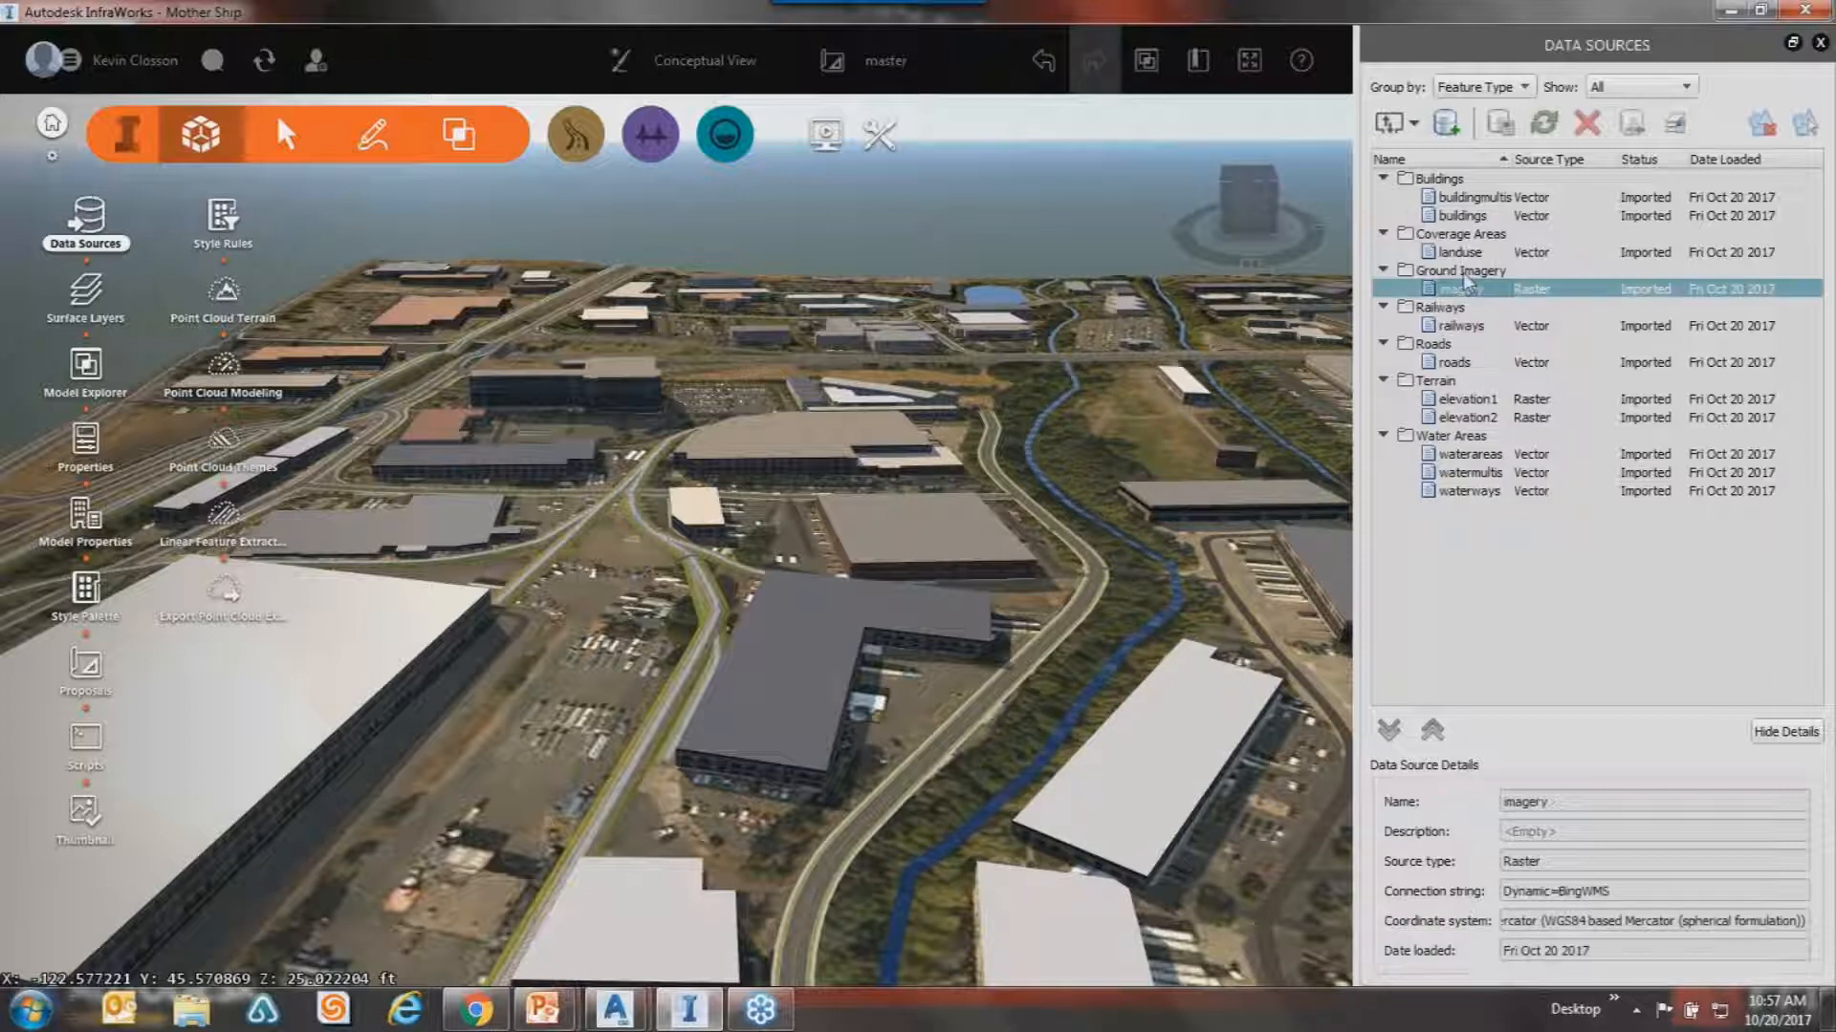
{"action": "left_click", "coordinate": [1463, 273]}
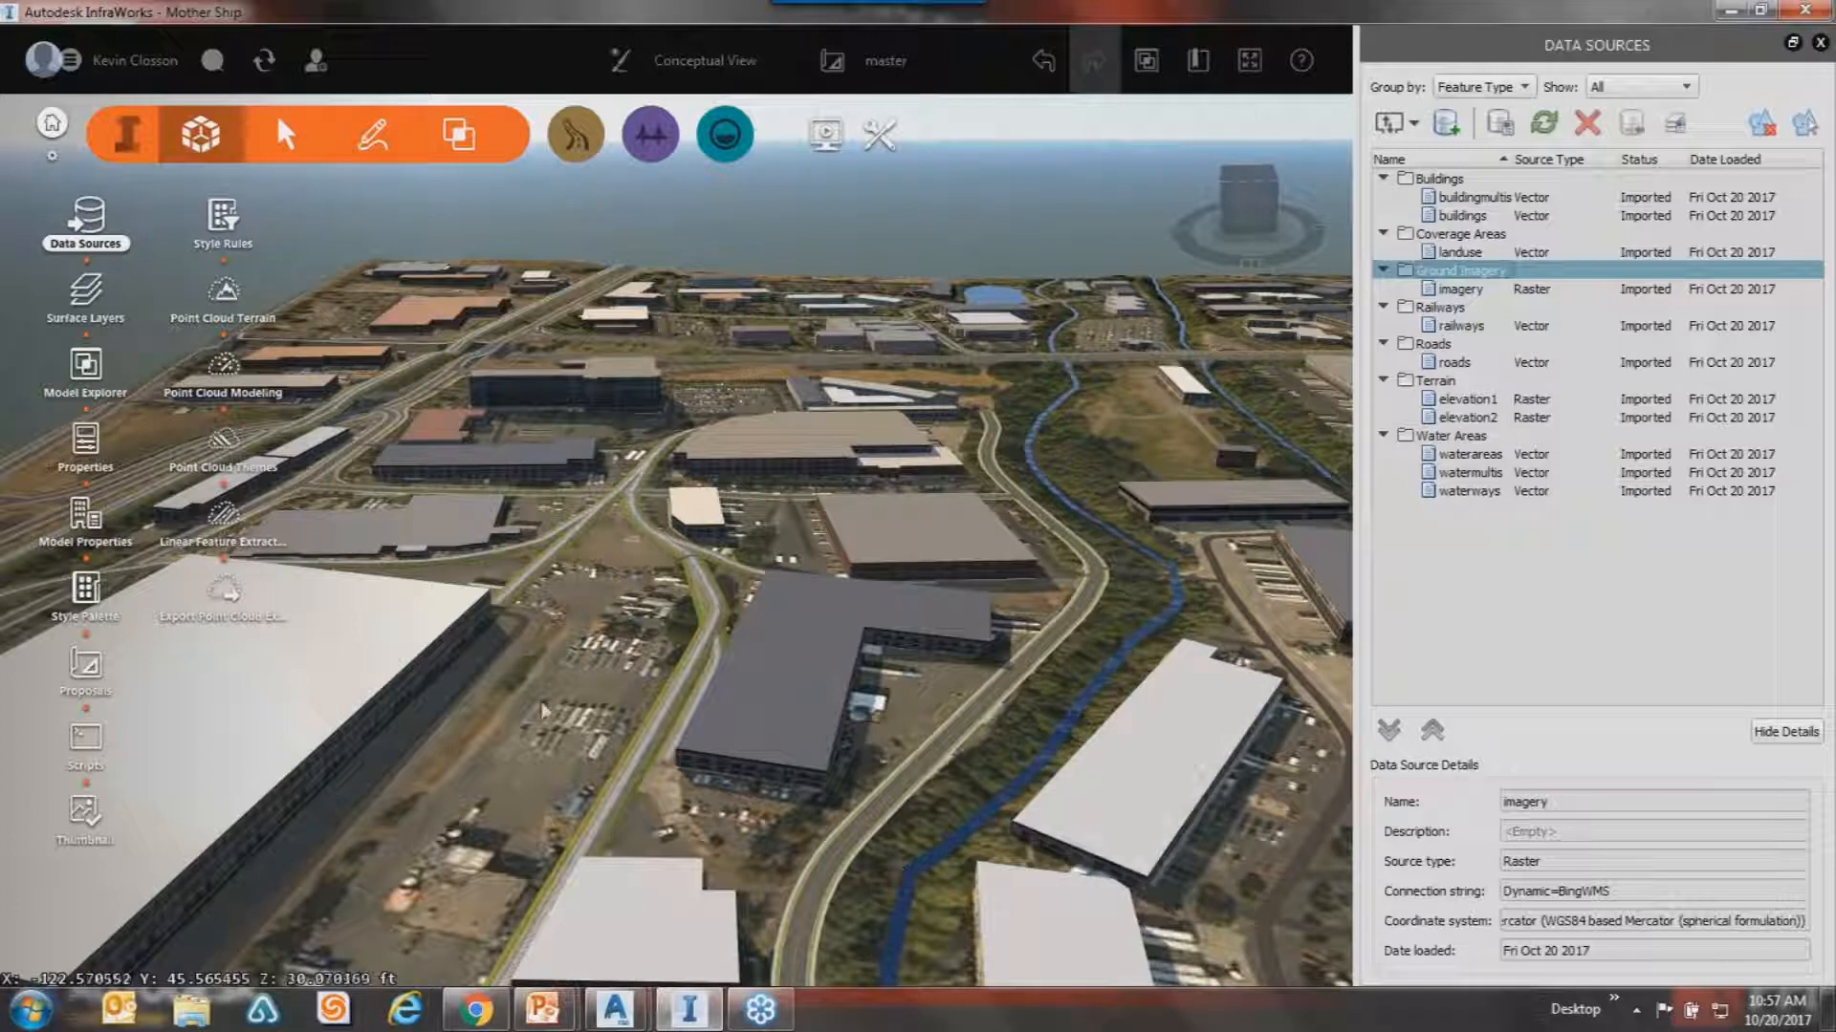
{"action": "scroll", "coordinate": [560, 723], "scroll_direction": "up", "scroll_amount": 5}
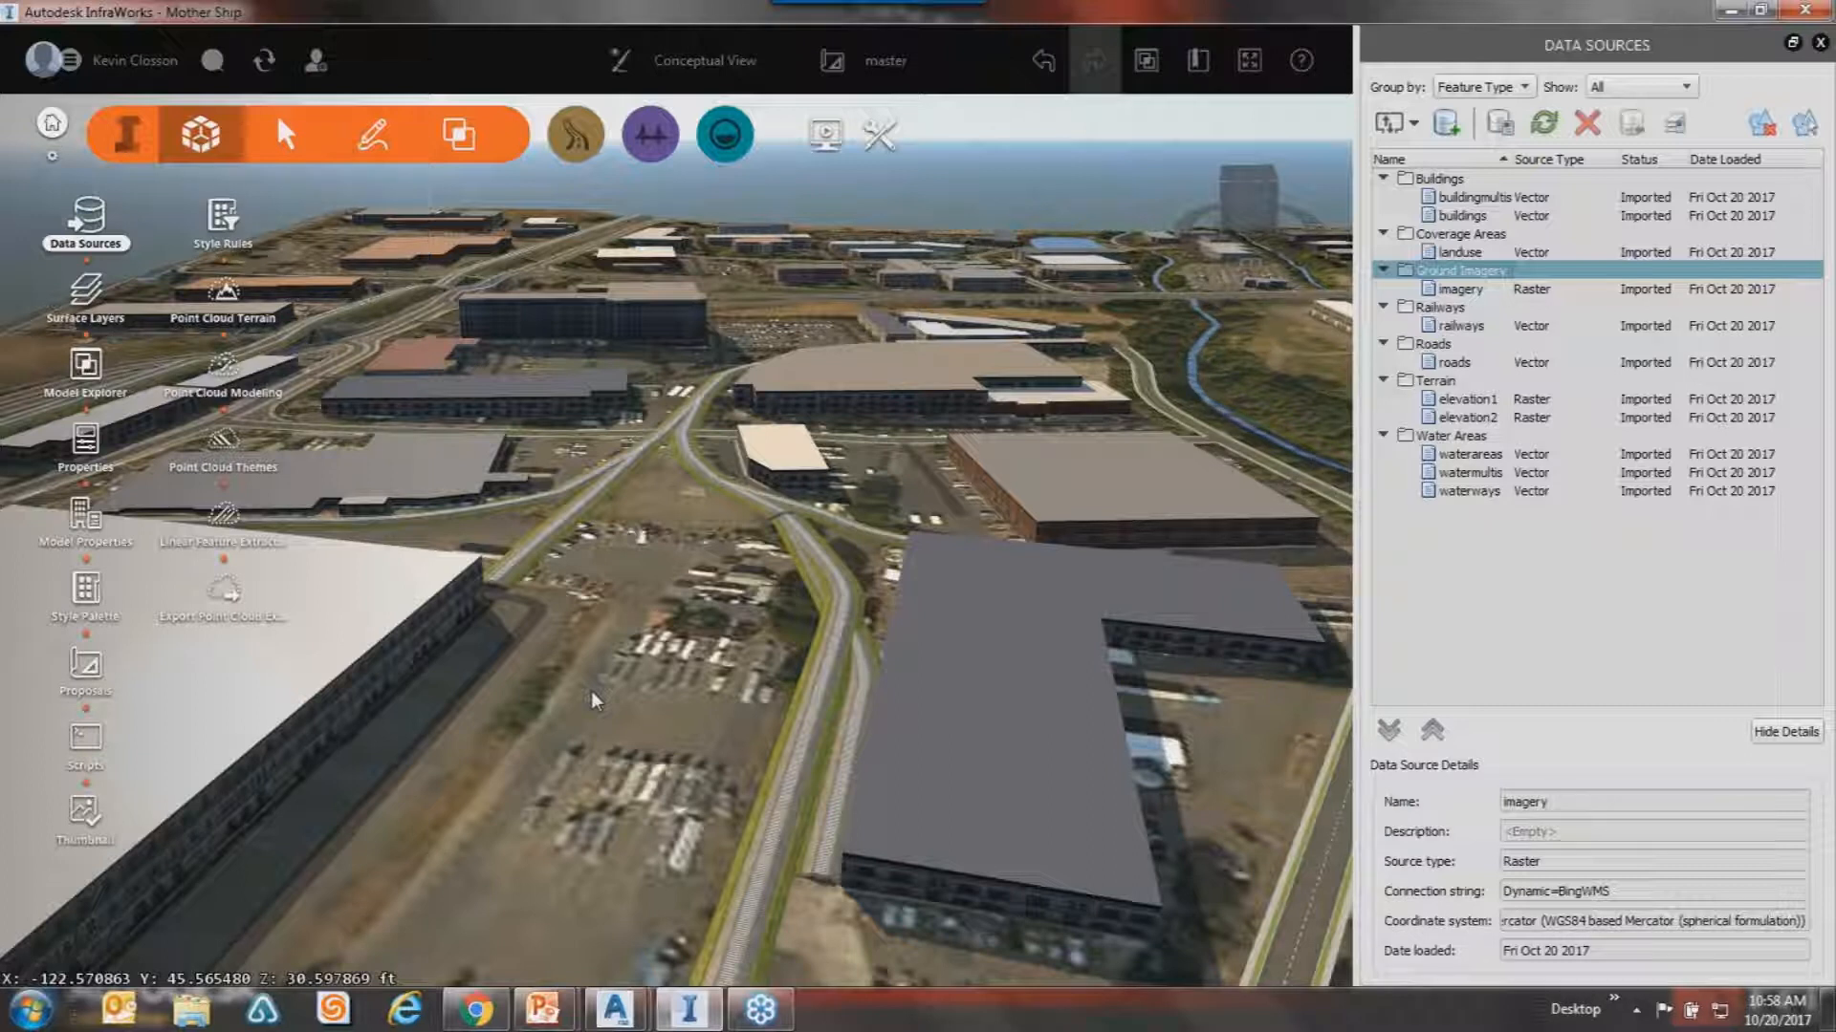
Bring up the Duplicate, Application Options and Export tools from Settings and Utilities.
{"action": "scroll", "coordinate": [564, 776], "scroll_direction": "up", "scroll_amount": 3}
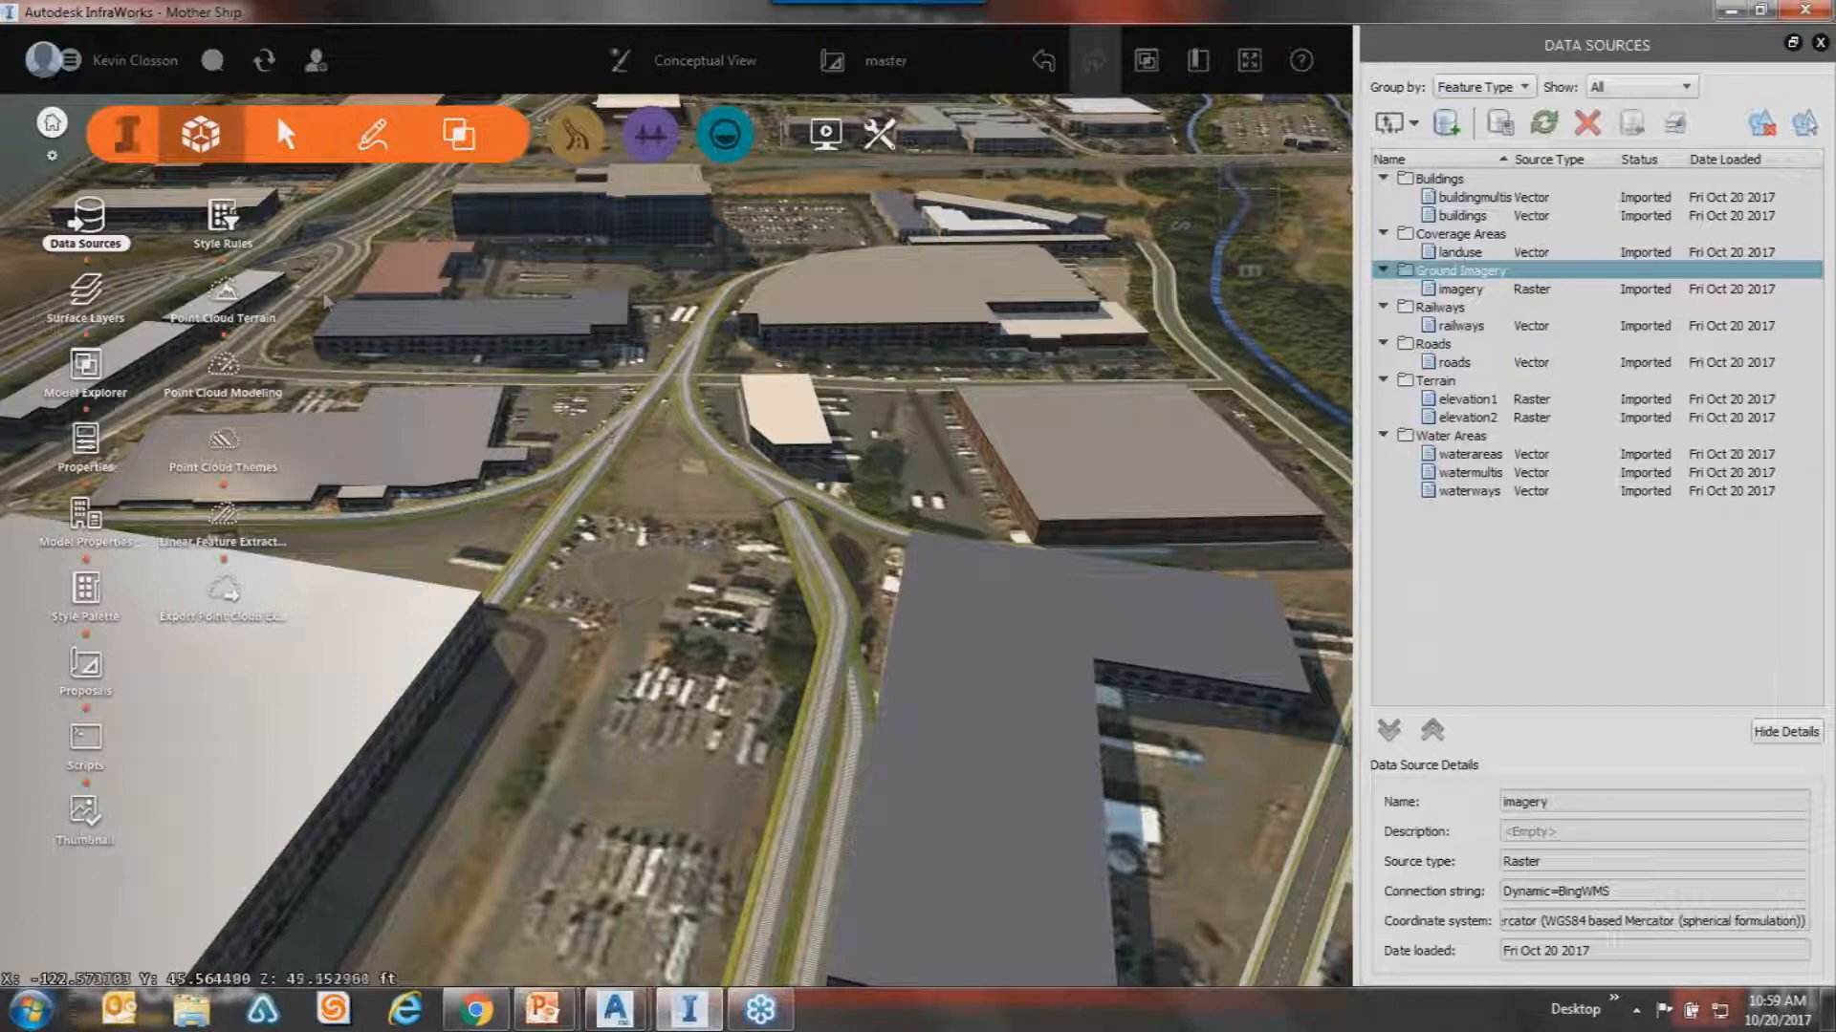
{"action": "left_click_drag", "start_coordinate": [684, 373], "coordinate": [690, 351]}
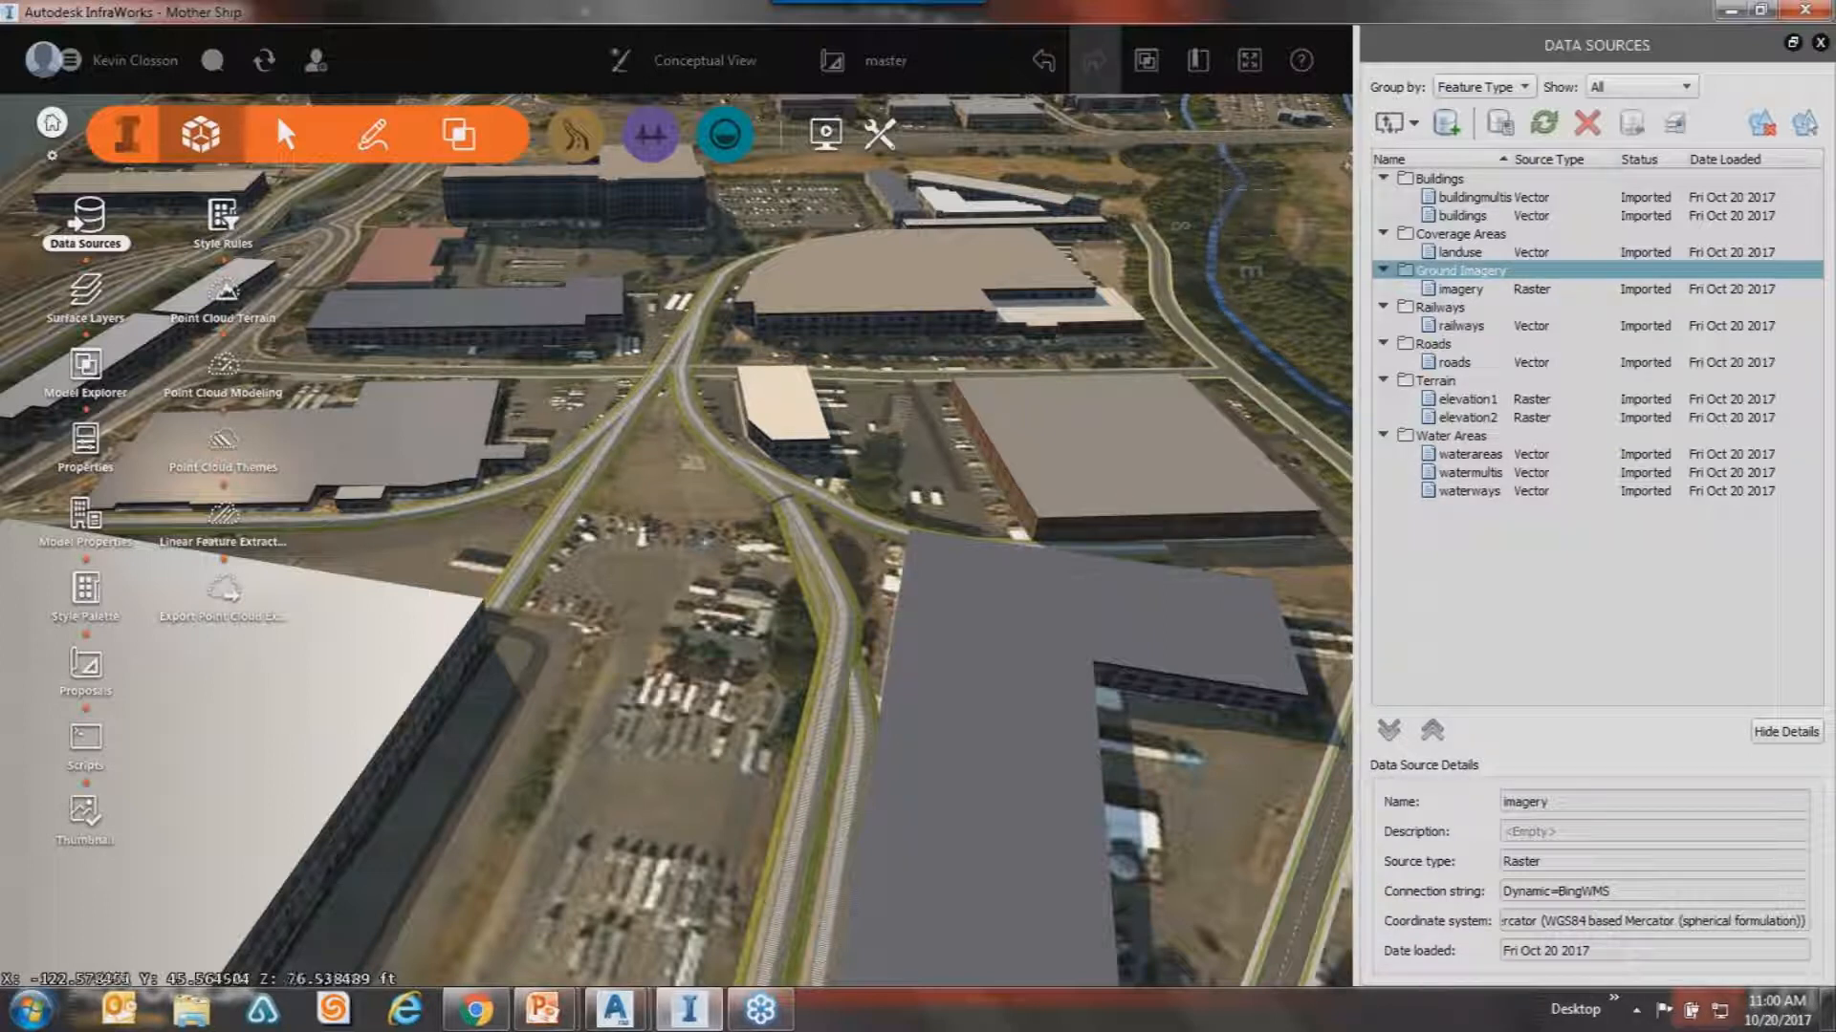
{"action": "left_click", "coordinate": [872, 137]}
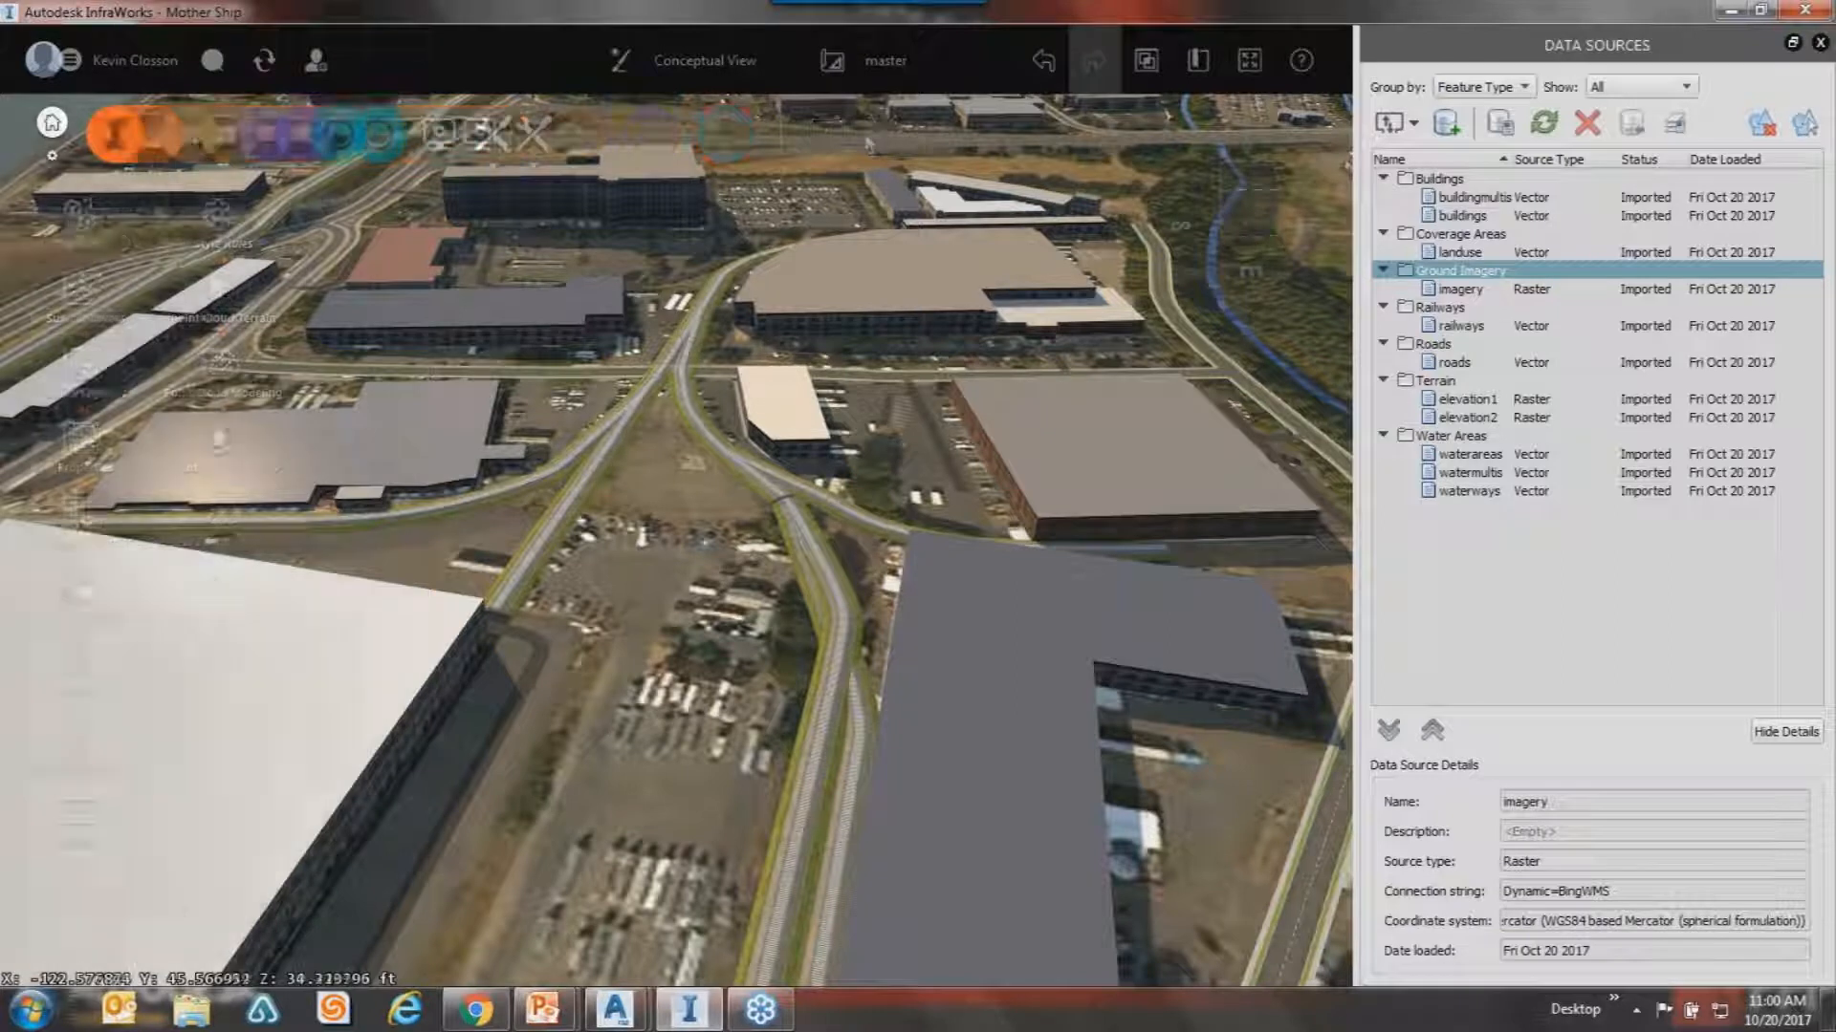
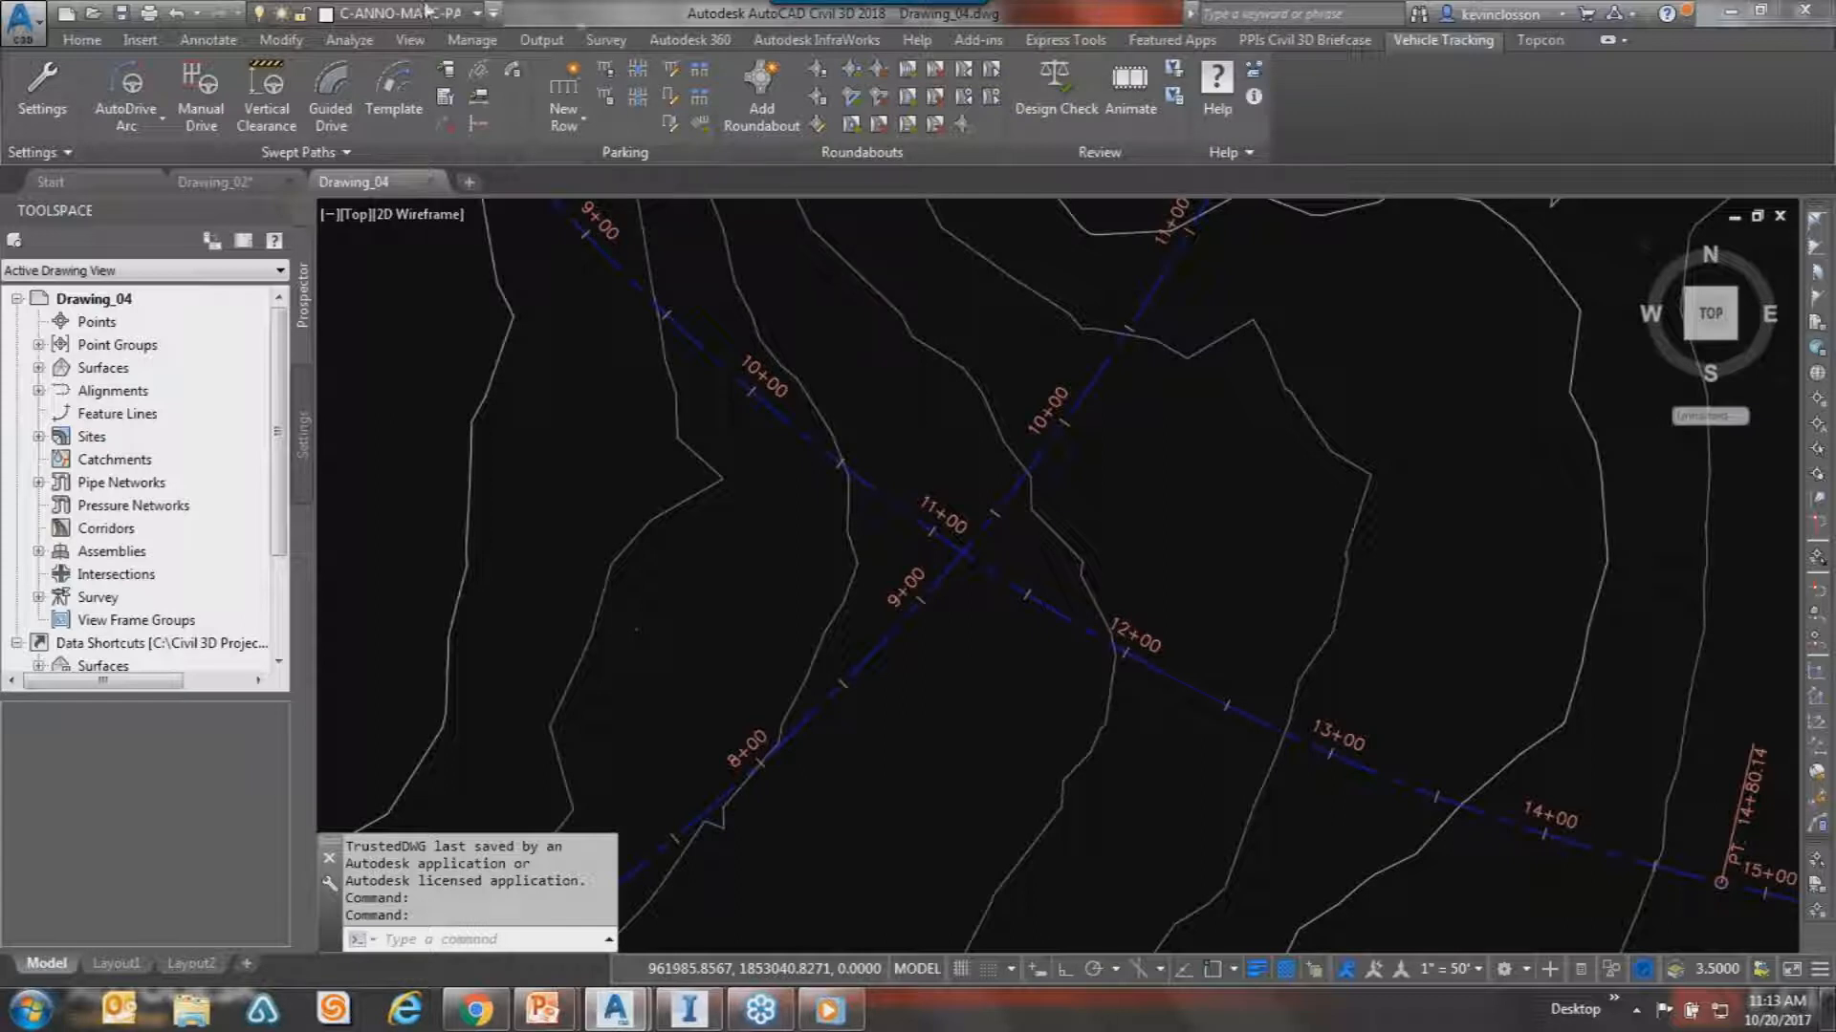
{"action": "left_click", "coordinate": [140, 39]}
{"action": "mouse_move", "coordinate": [404, 791]}
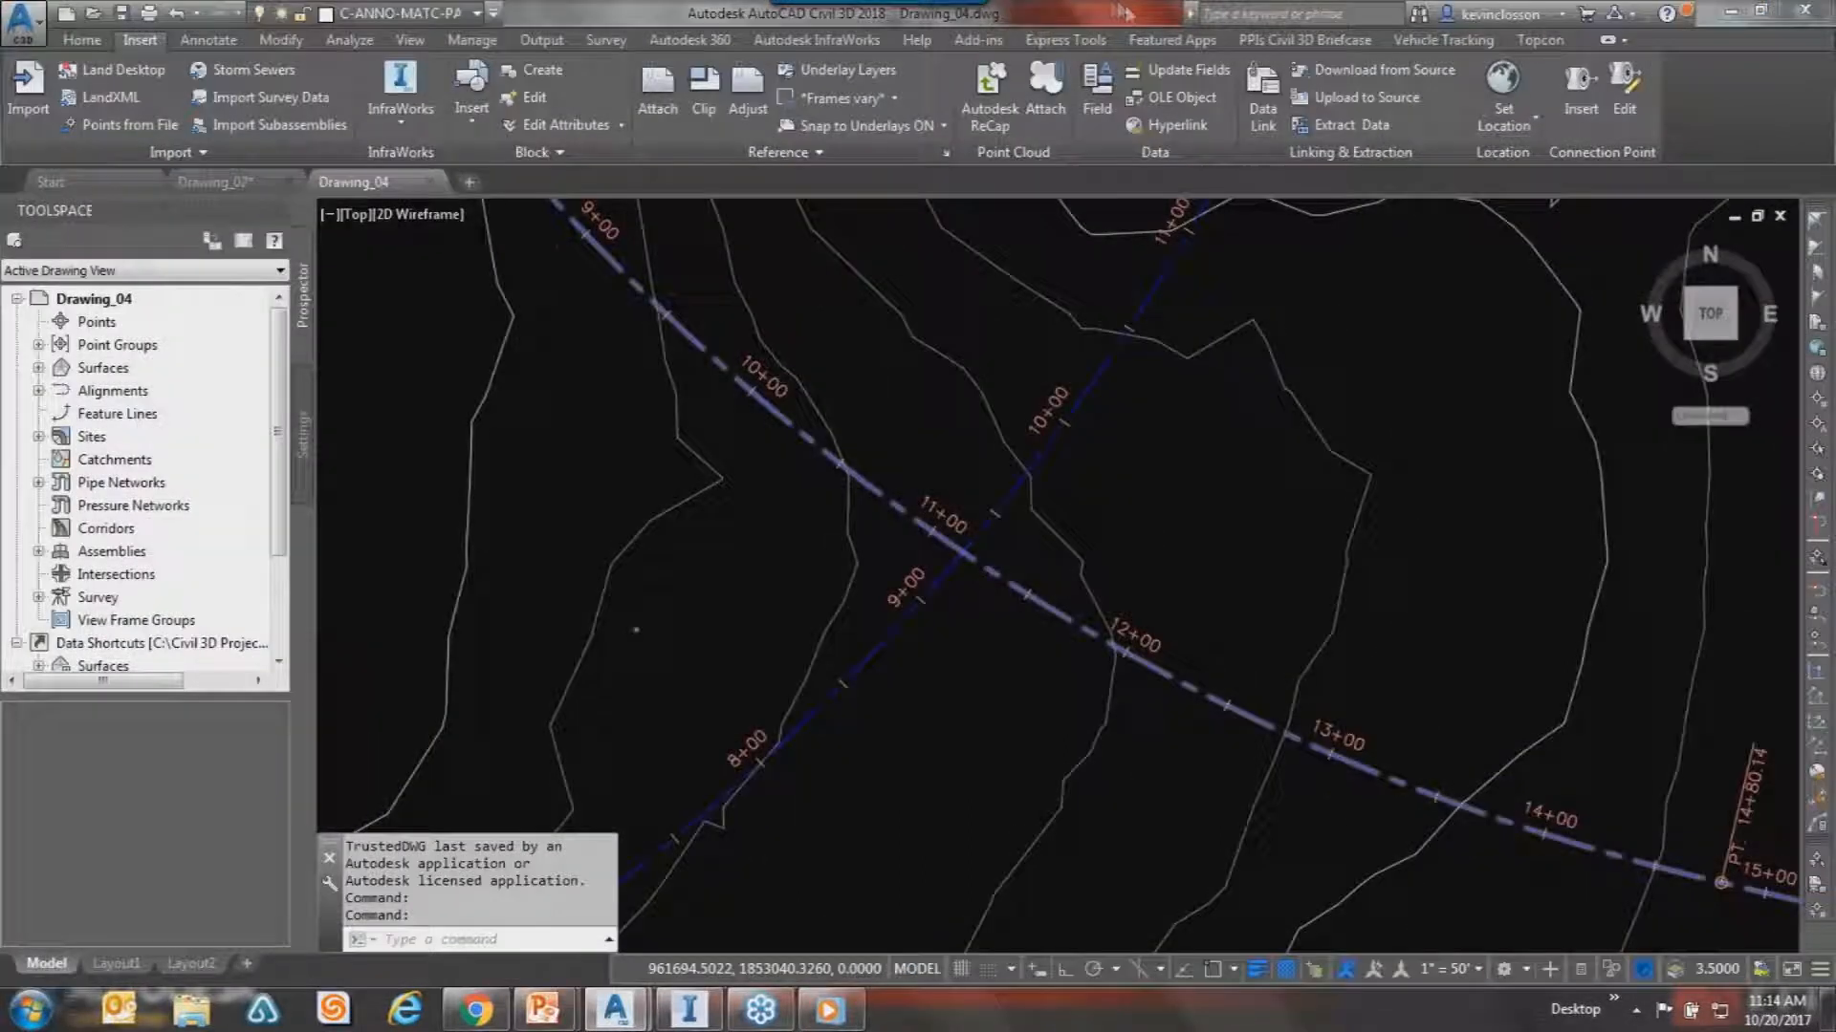
{"action": "key", "text": "Escape"}
{"action": "key", "text": "Escape"}
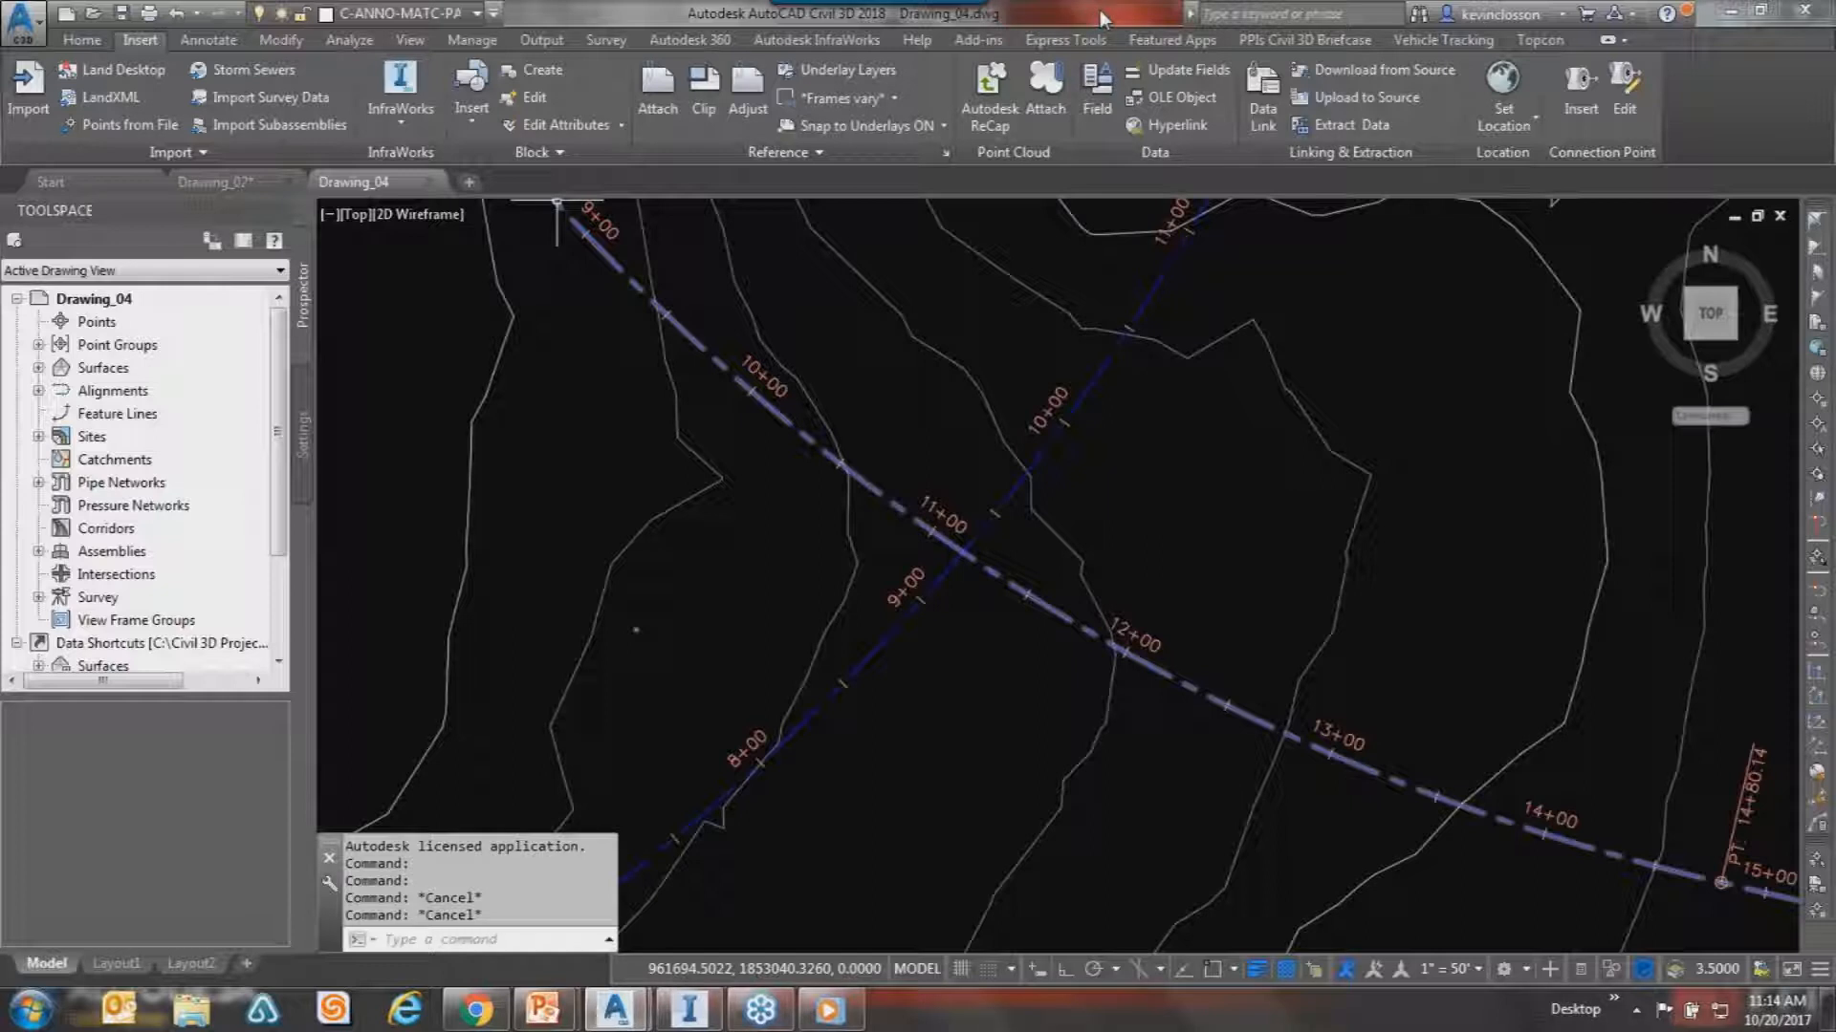
{"action": "key", "text": "Escape"}
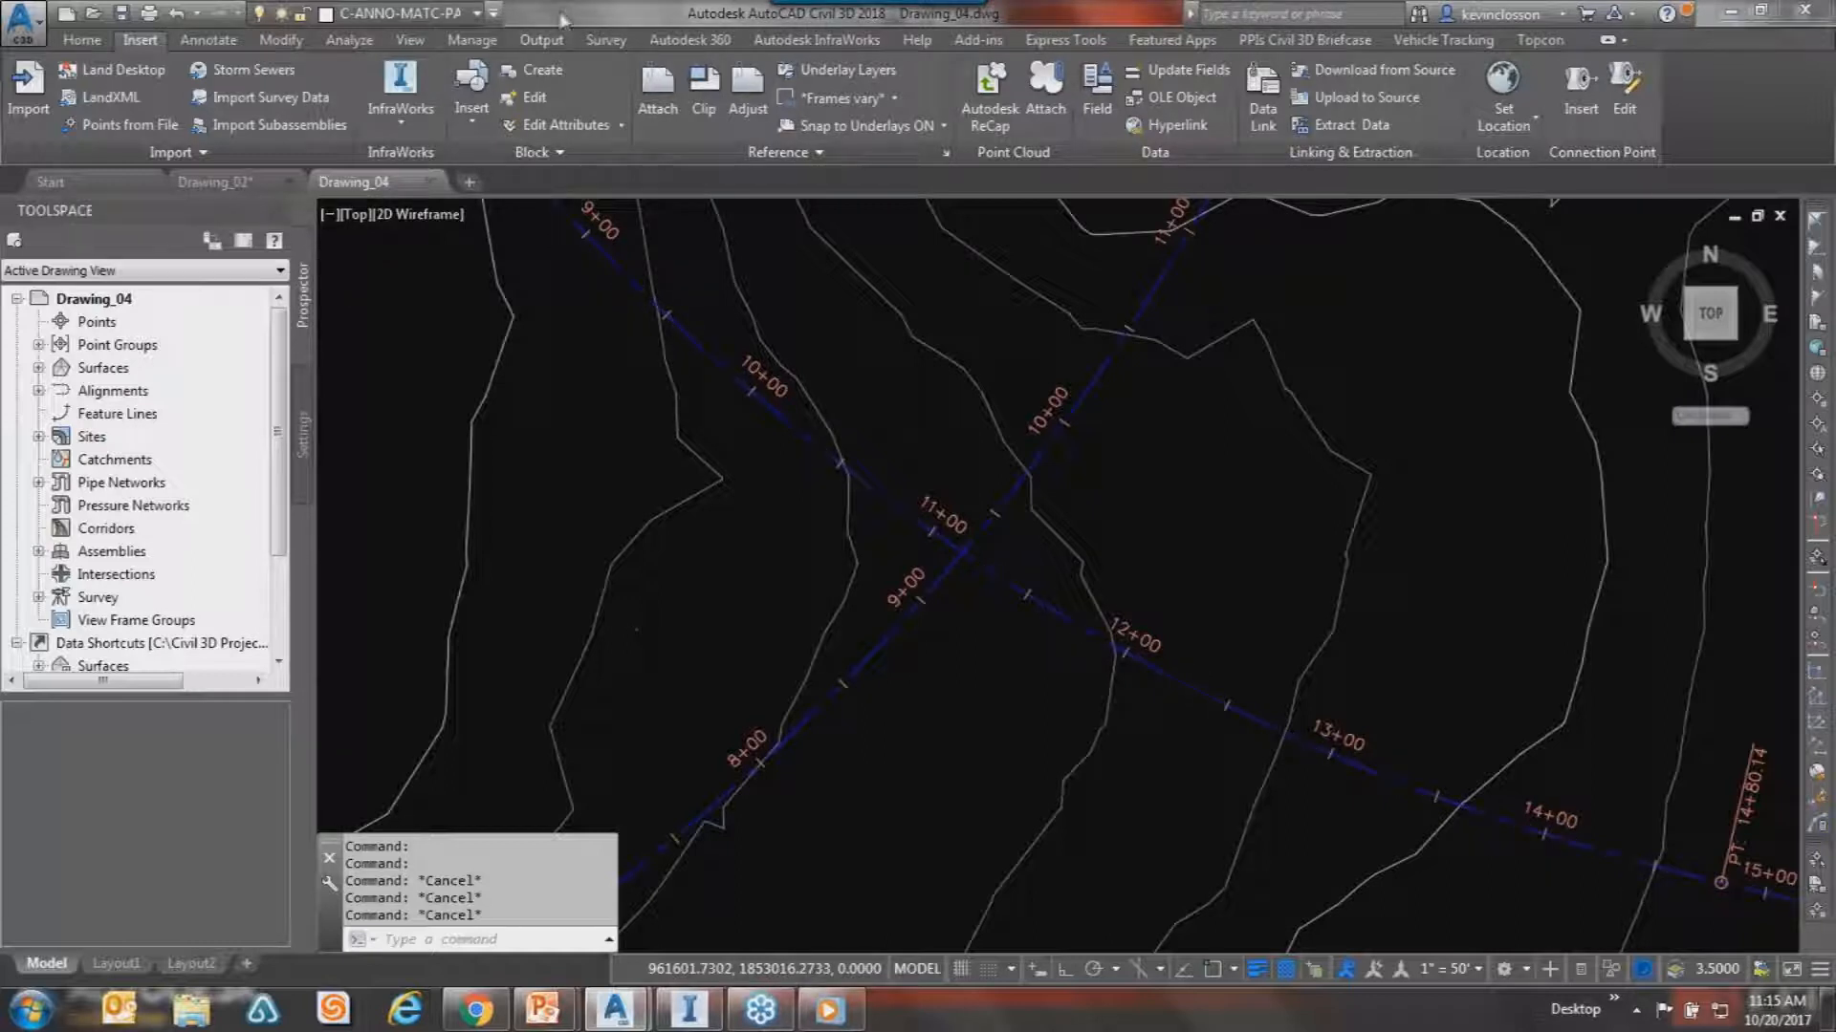
{"action": "left_click", "coordinate": [1429, 40]}
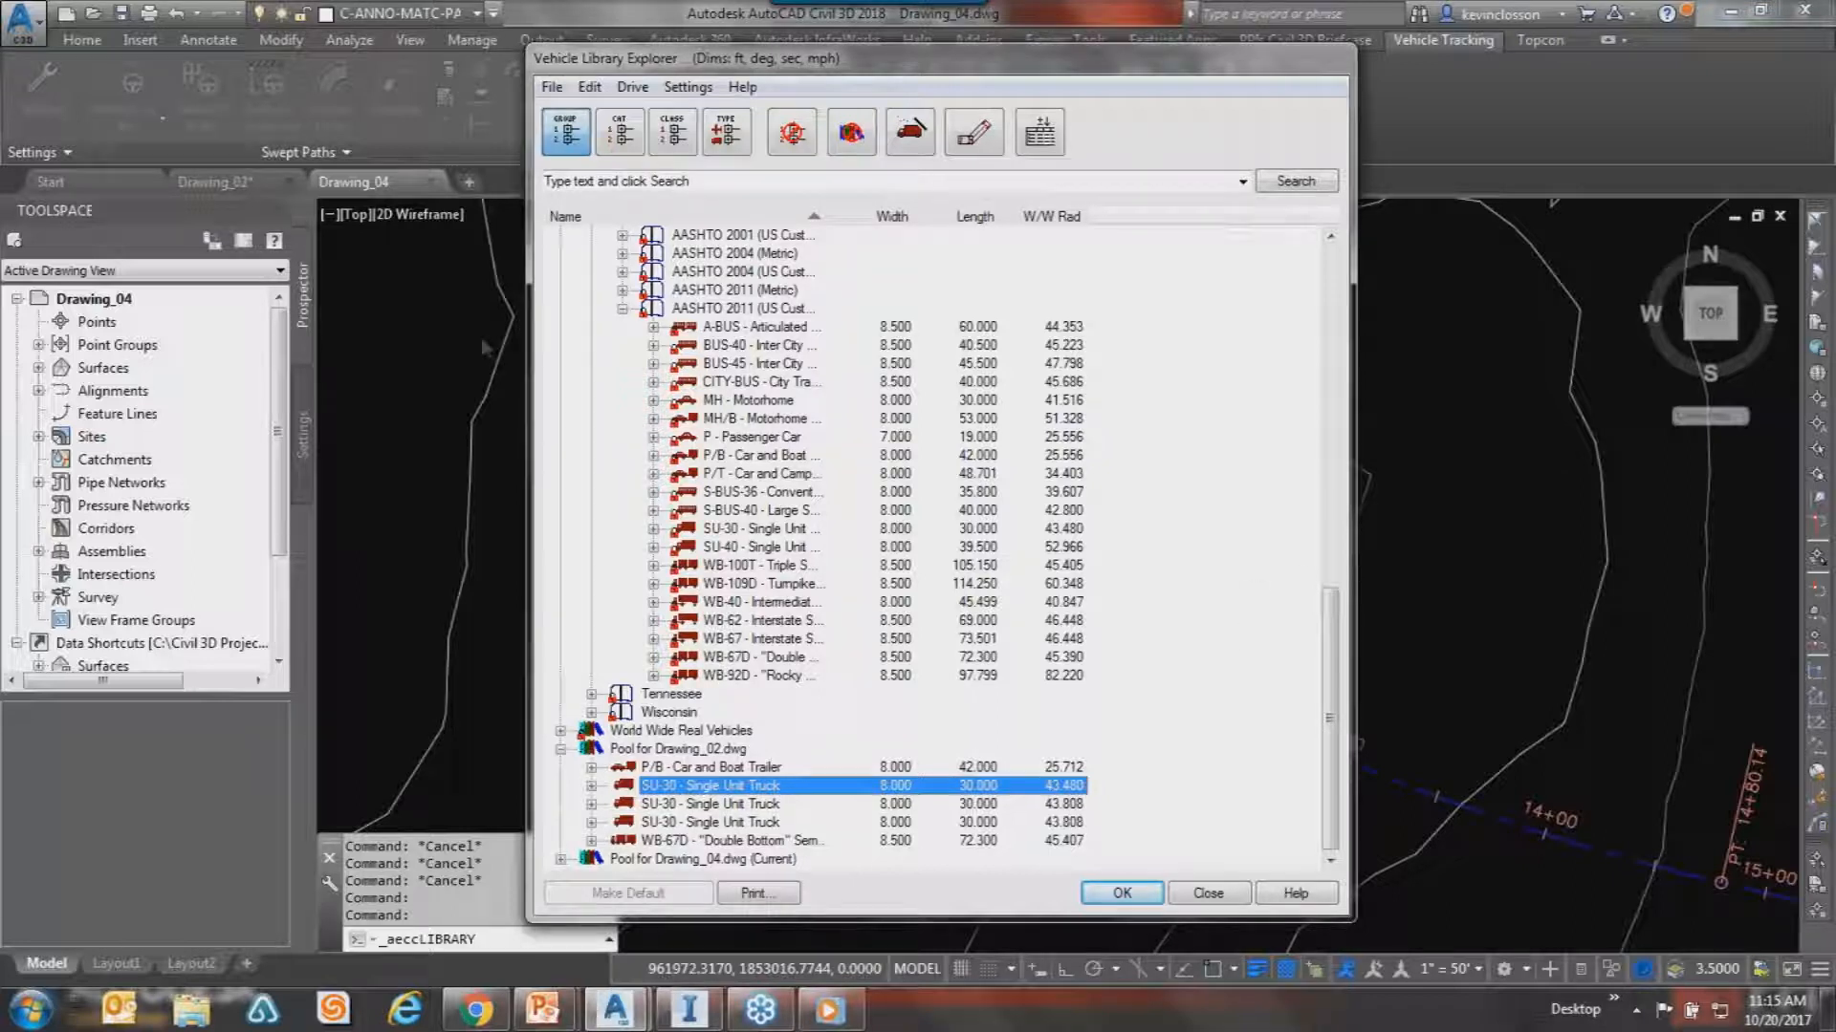
{"action": "left_click_drag", "start_coordinate": [1353, 512], "coordinate": [1512, 537]}
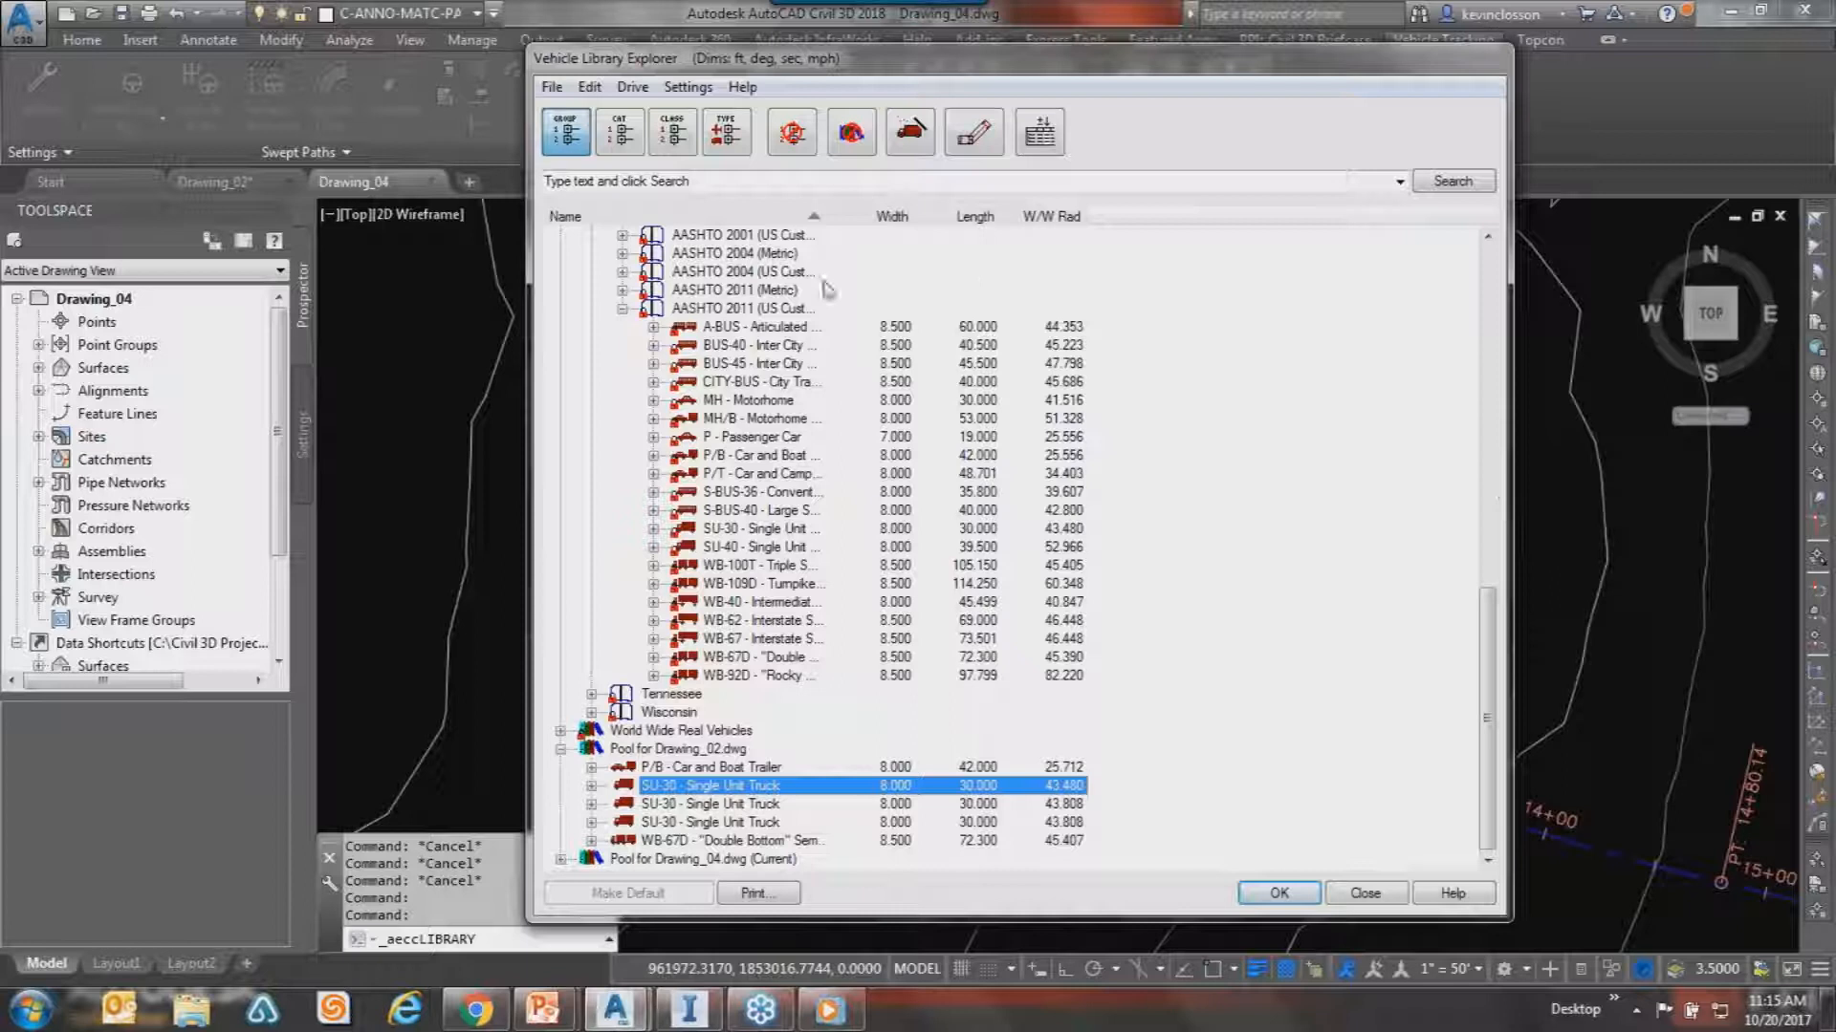
{"action": "scroll", "coordinate": [1473, 674], "scroll_direction": "up", "scroll_amount": 15}
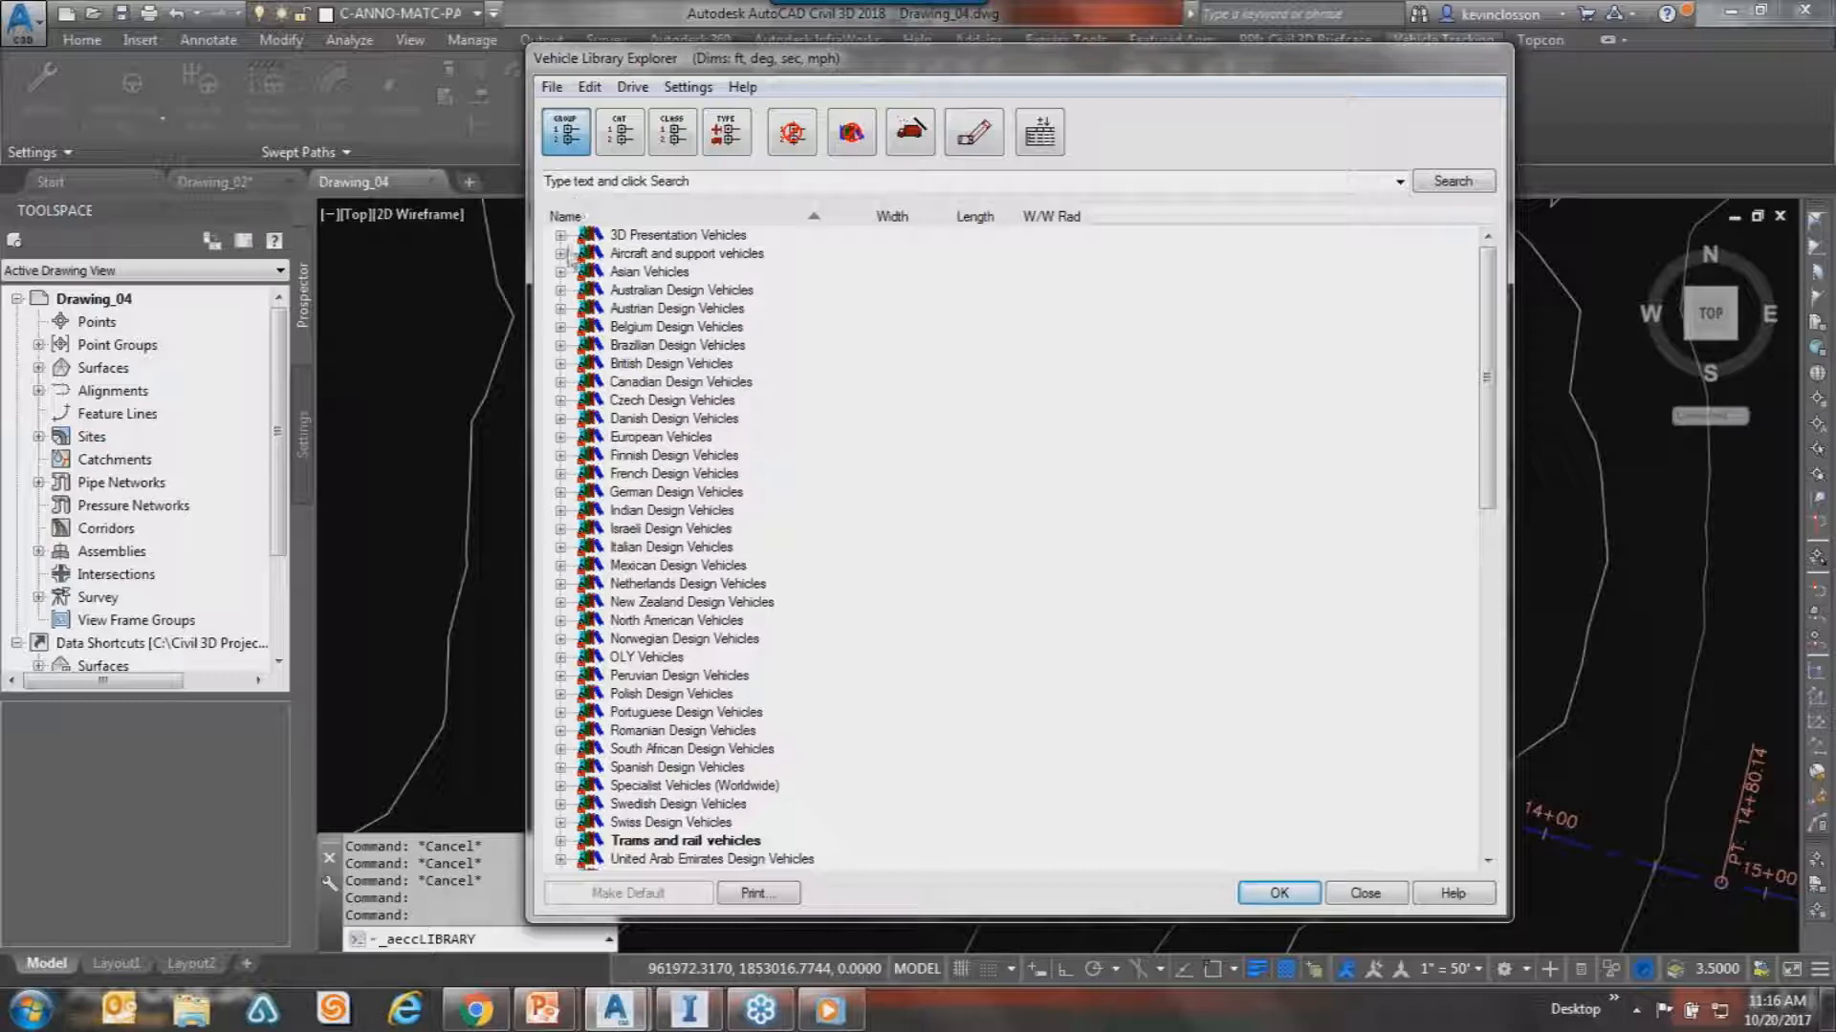
{"action": "left_click", "coordinate": [560, 253]}
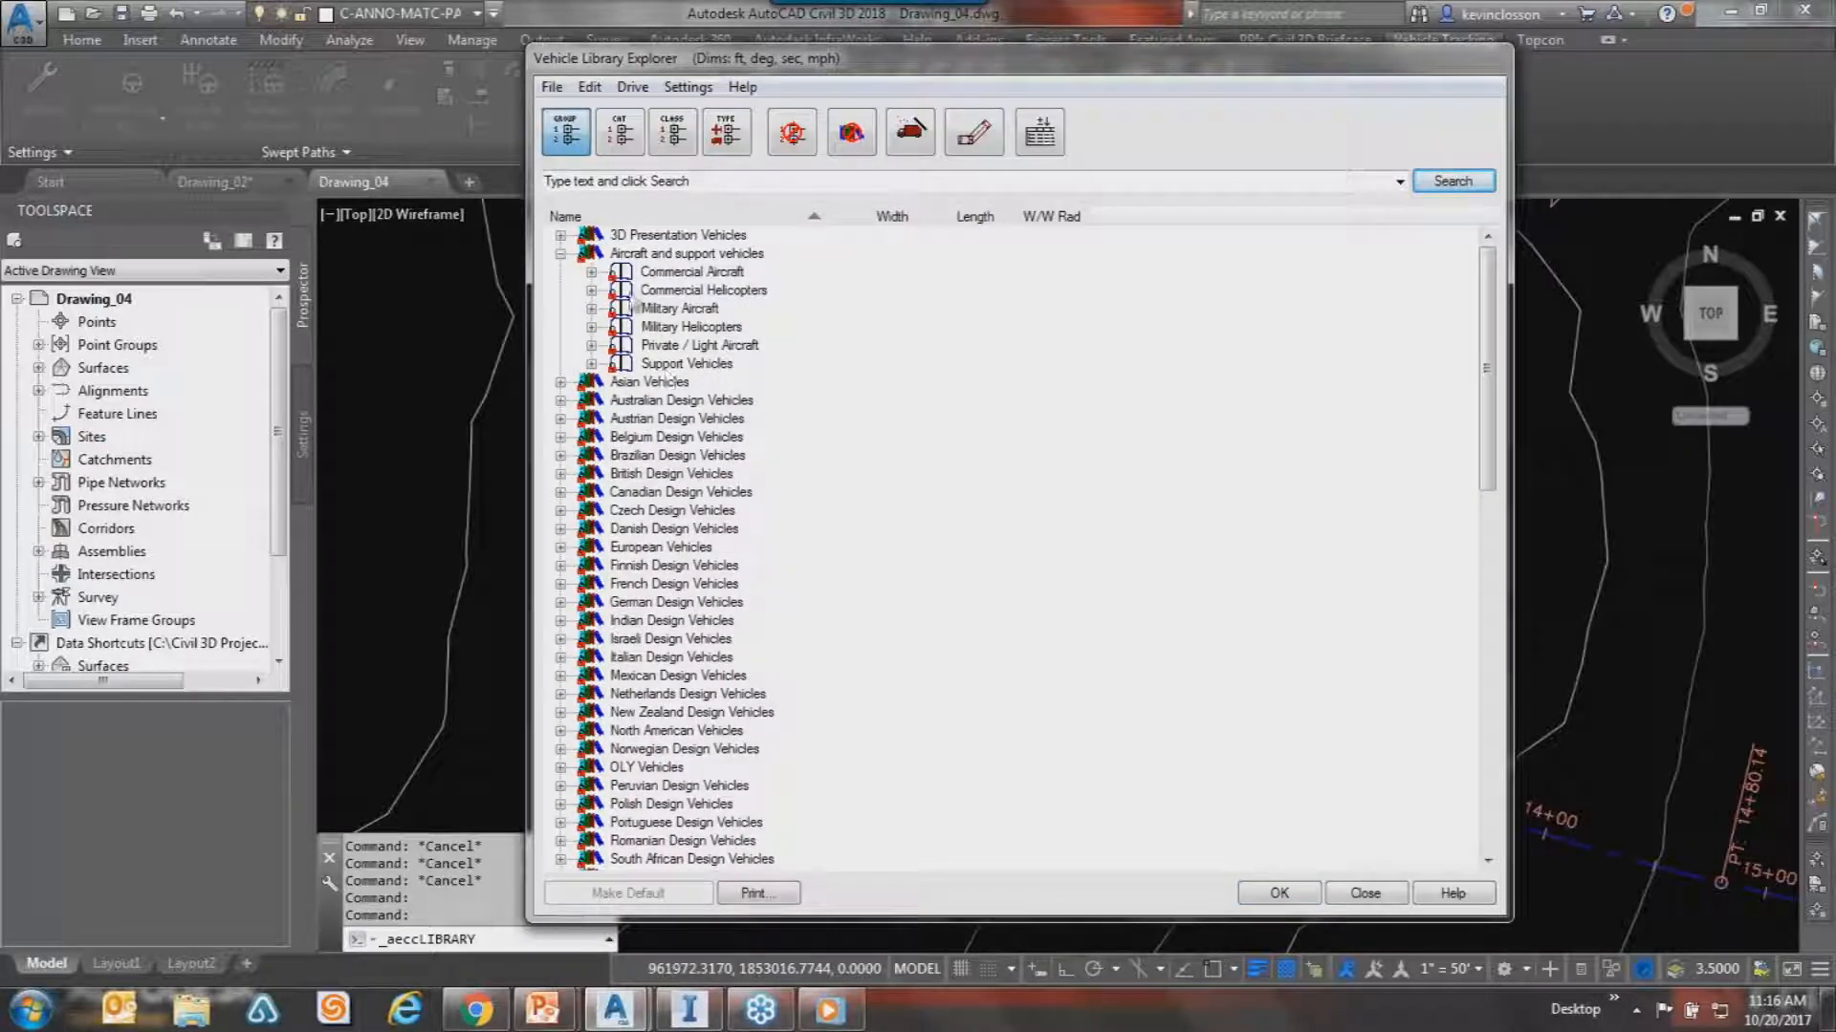
{"action": "left_click", "coordinate": [591, 272]}
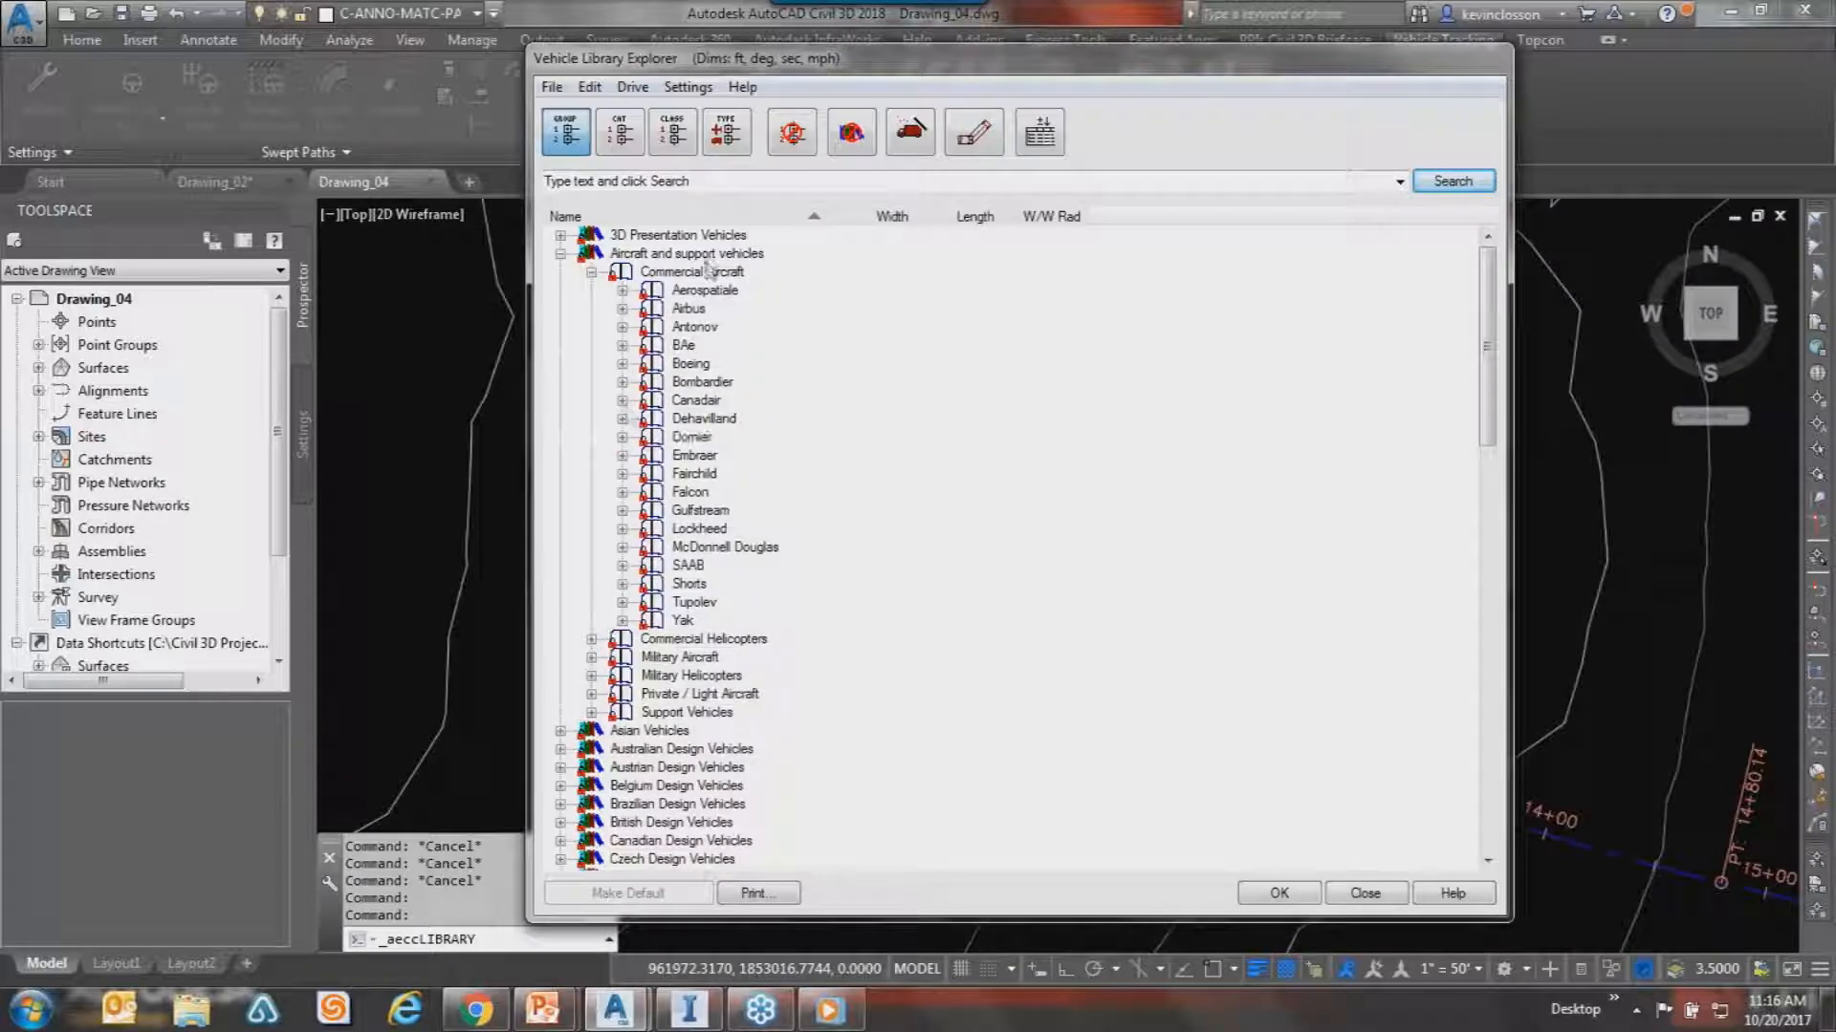
{"action": "left_click", "coordinate": [623, 363]}
{"action": "left_click", "coordinate": [762, 385]}
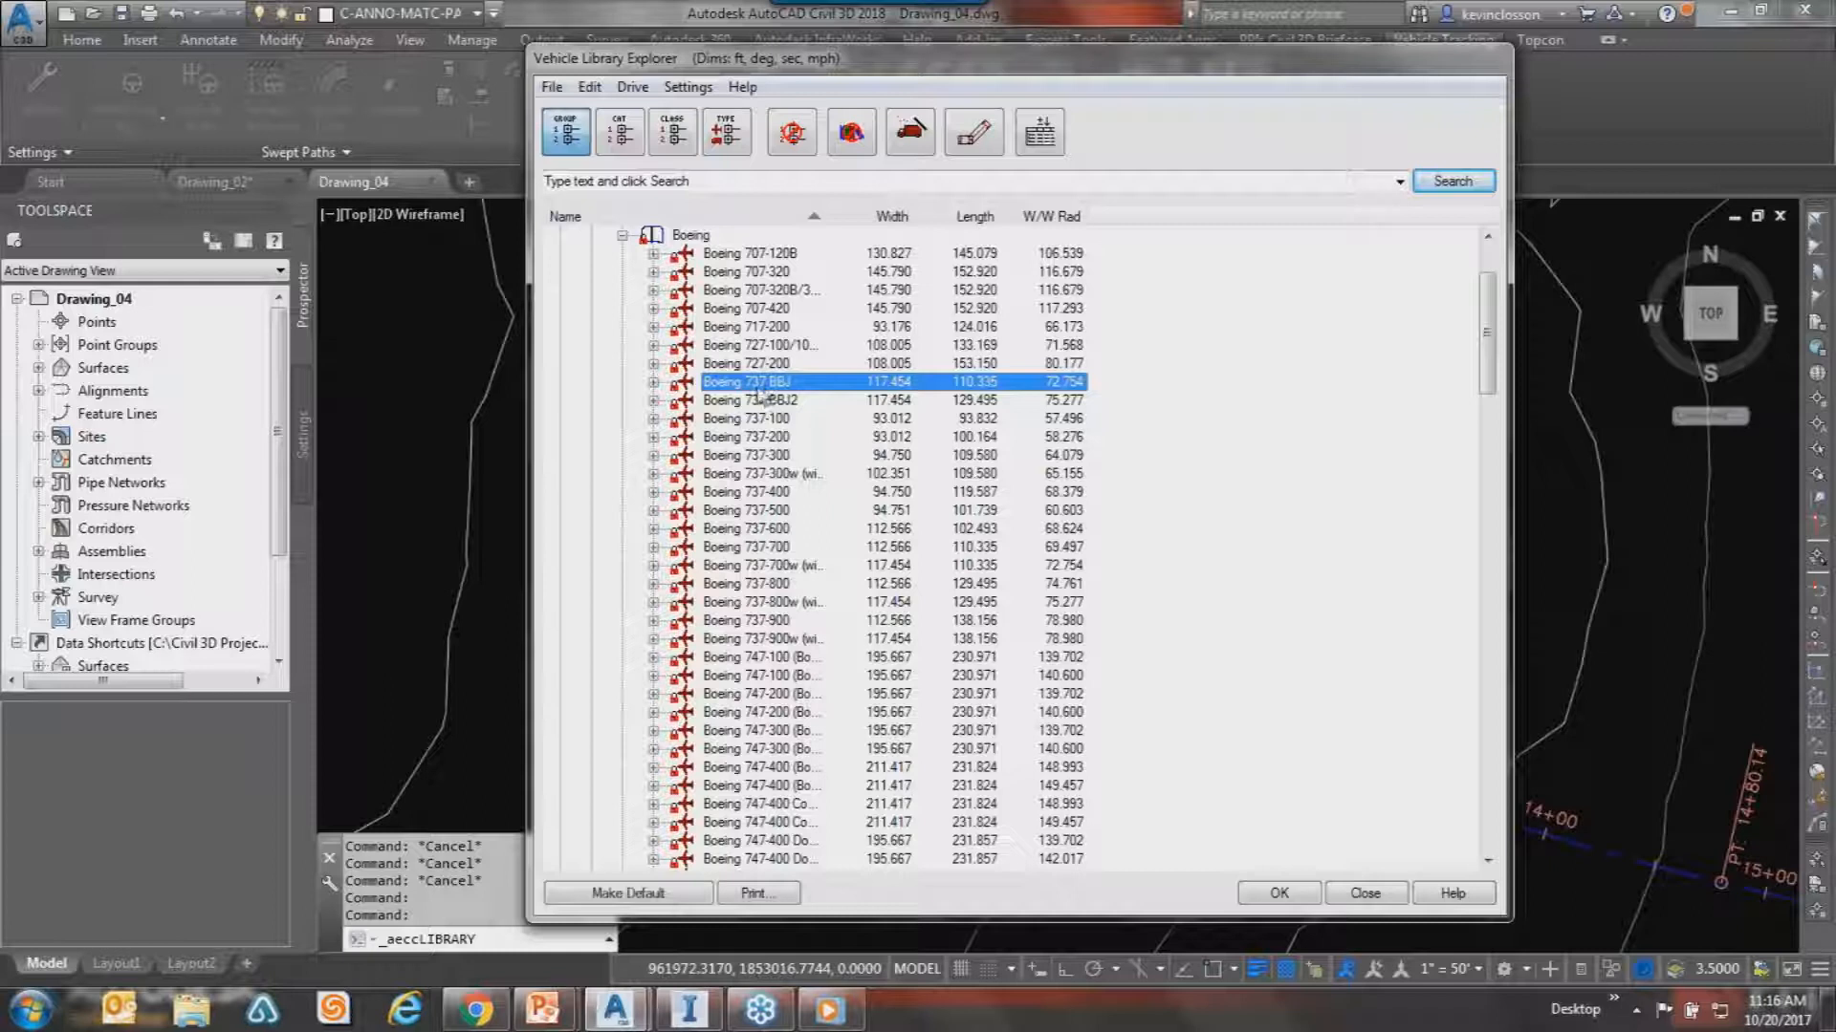
{"action": "left_click_drag", "start_coordinate": [801, 79], "coordinate": [721, 70]}
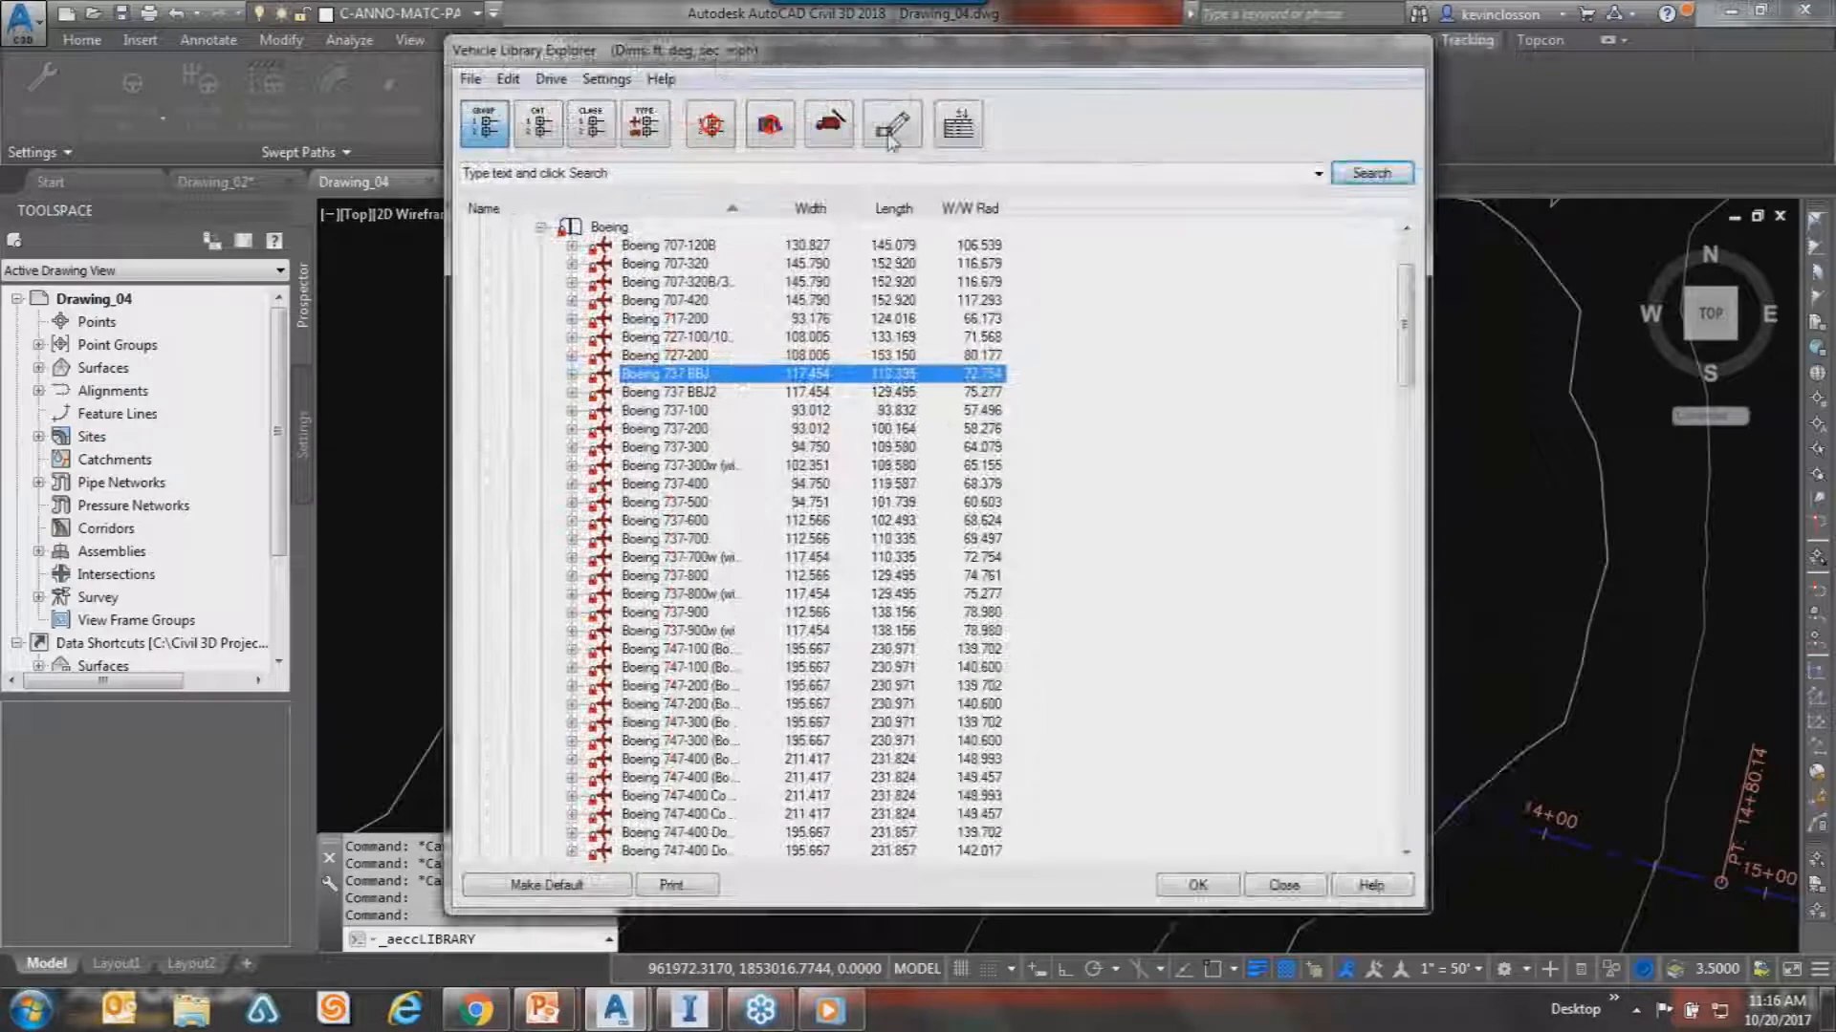
{"action": "left_click", "coordinate": [891, 132]}
{"action": "left_click", "coordinate": [697, 412]}
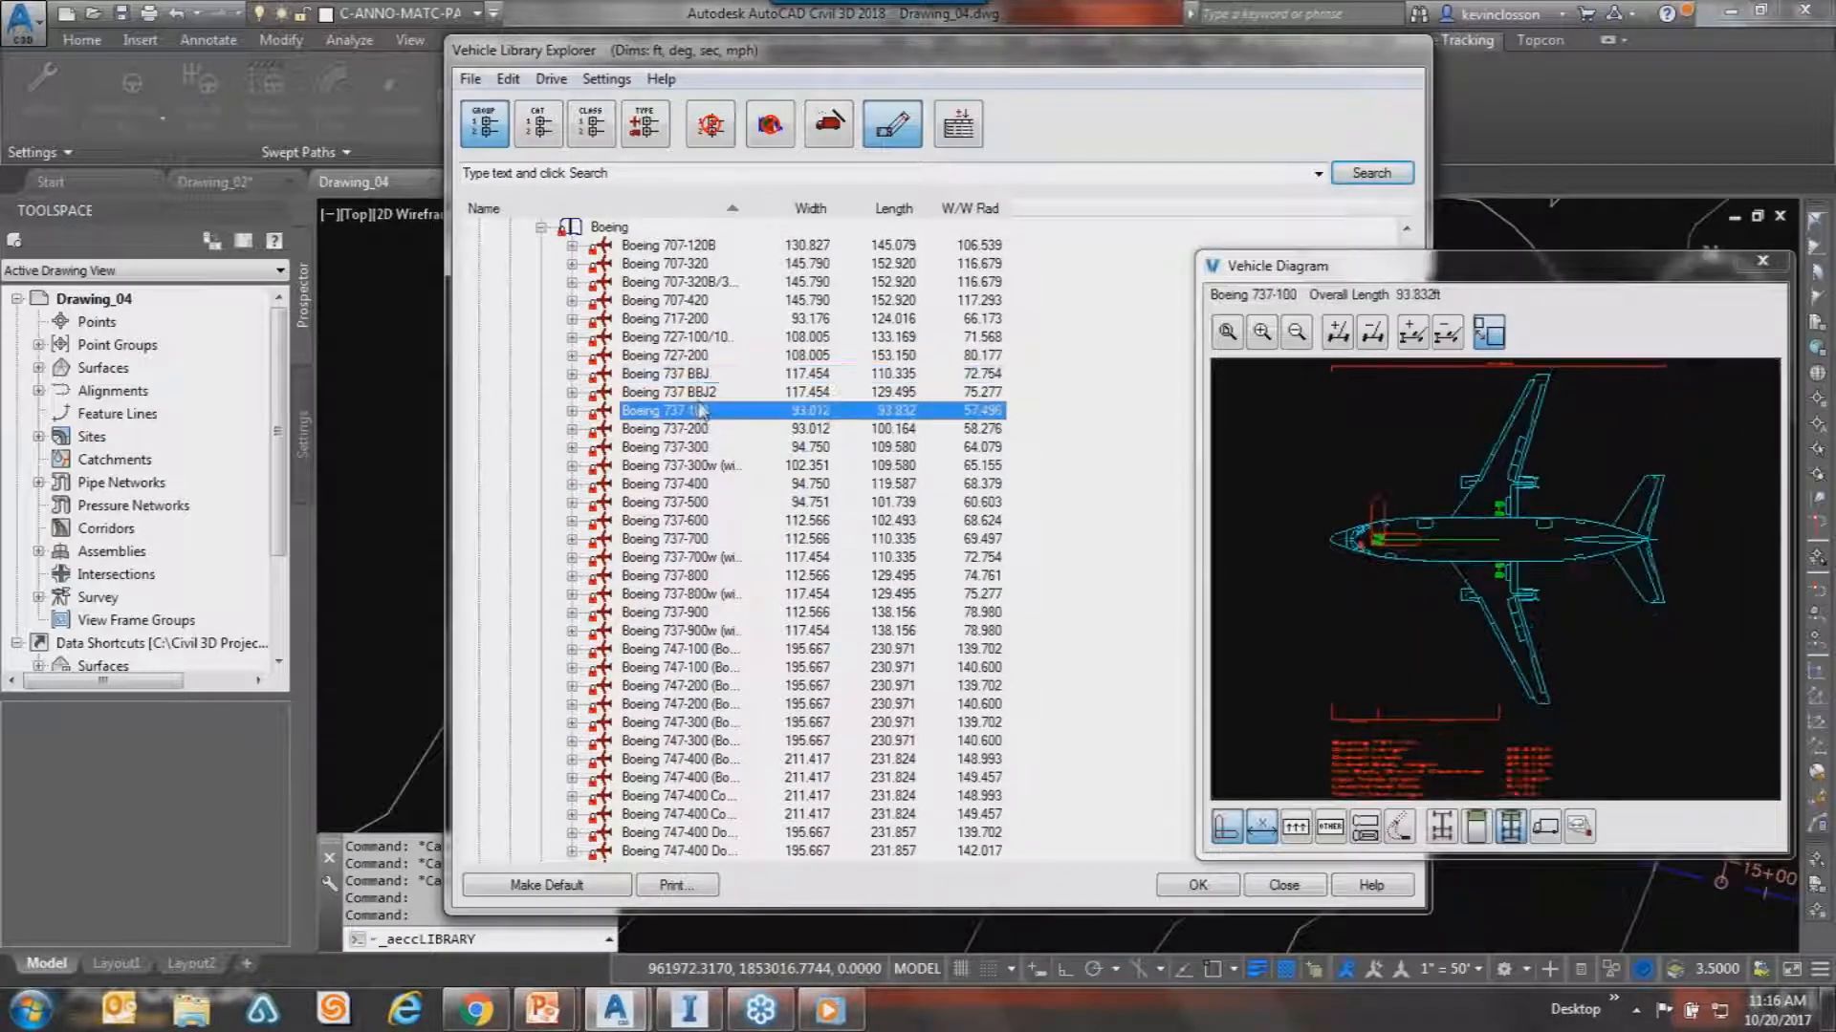
{"action": "left_click", "coordinate": [699, 430]}
{"action": "left_click", "coordinate": [709, 465]}
{"action": "left_click", "coordinate": [731, 538]}
{"action": "left_click", "coordinate": [707, 649]}
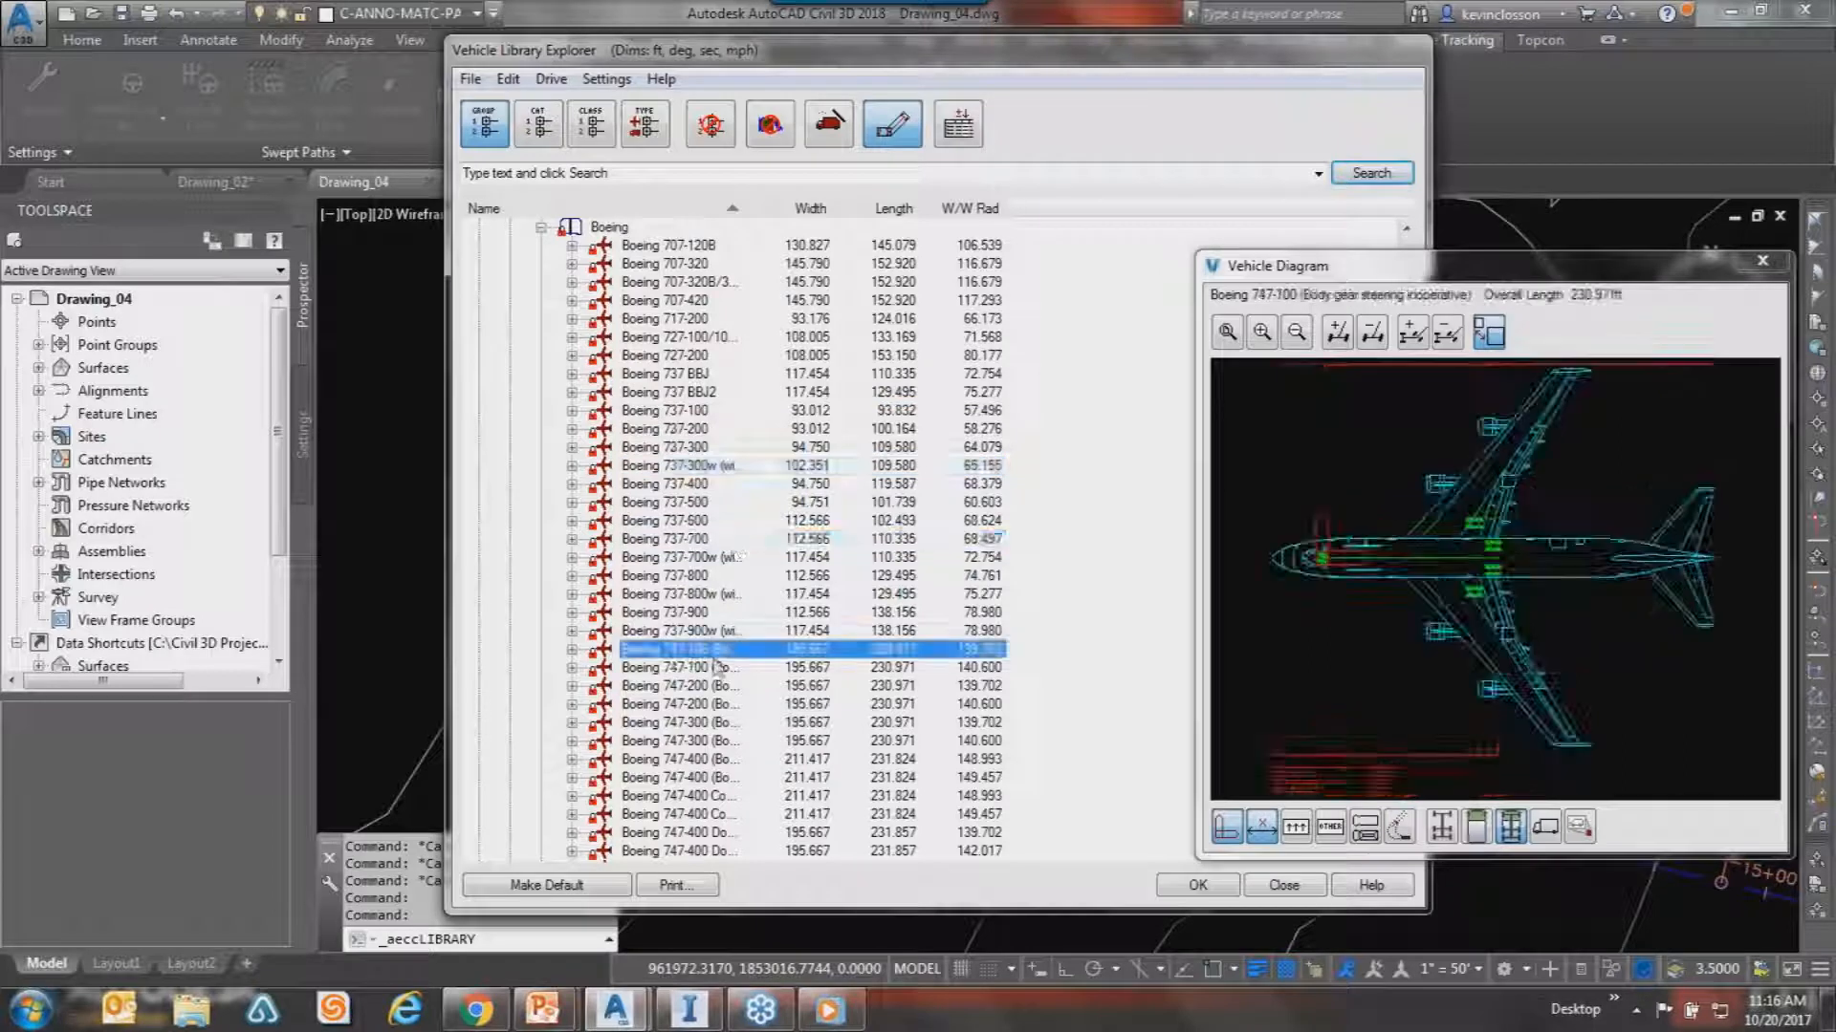
{"action": "left_click", "coordinate": [715, 723]}
{"action": "left_click", "coordinate": [653, 631]}
{"action": "left_click", "coordinate": [540, 228]}
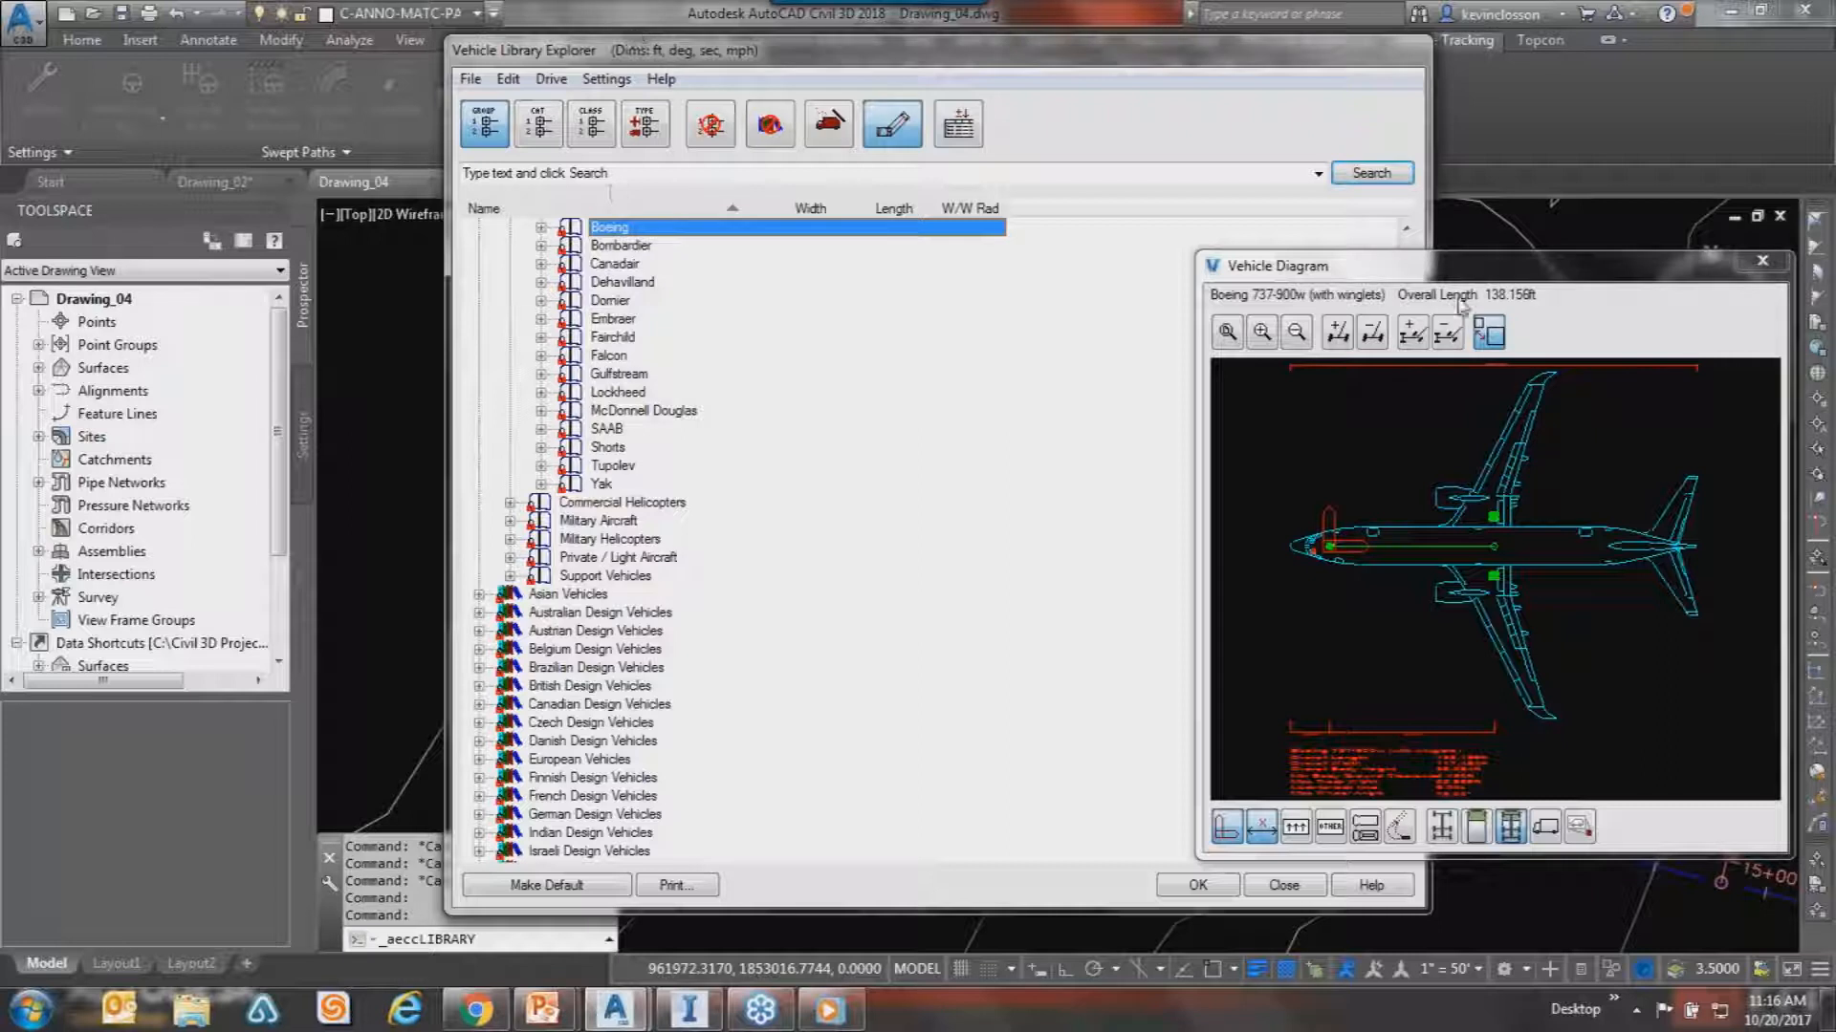
{"action": "left_click", "coordinate": [1398, 260]}
{"action": "left_click_drag", "start_coordinate": [1397, 260], "coordinate": [1337, 231]}
{"action": "left_click", "coordinate": [1701, 233]}
{"action": "left_click_drag", "start_coordinate": [1242, 52], "coordinate": [1147, 52]}
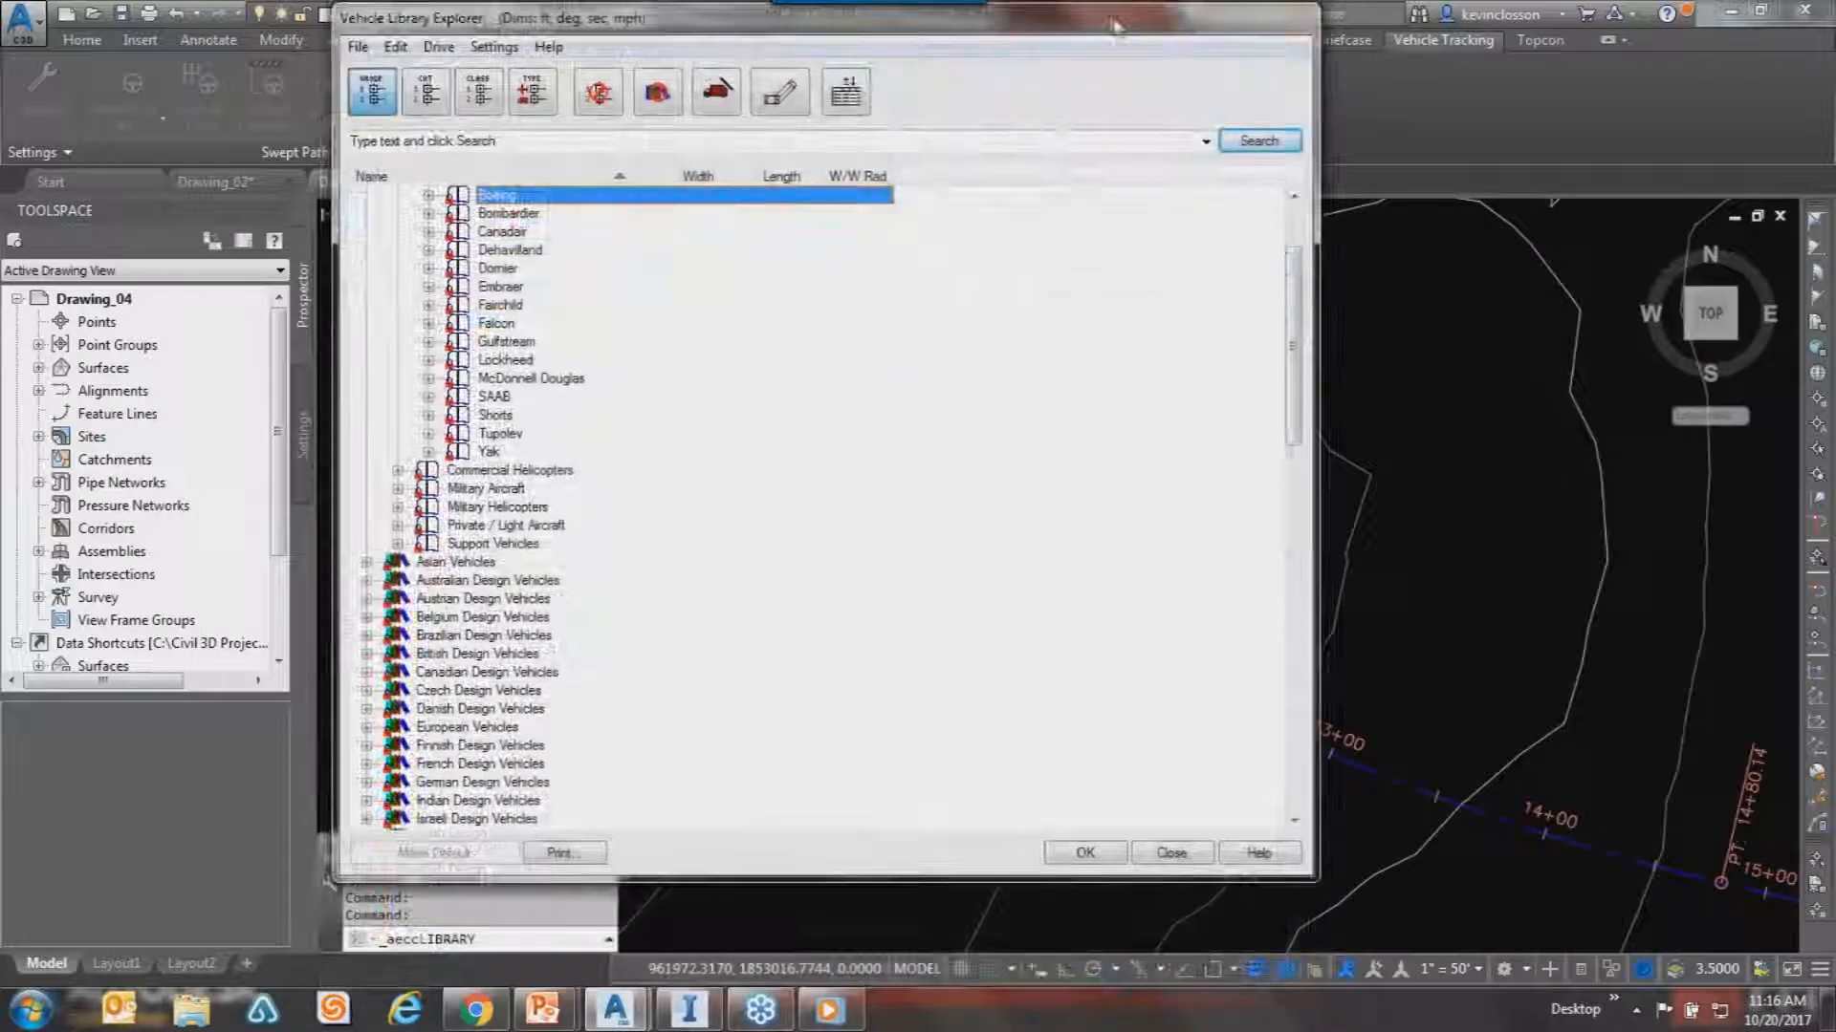
{"action": "left_click_drag", "start_coordinate": [1294, 355], "coordinate": [1232, 220]}
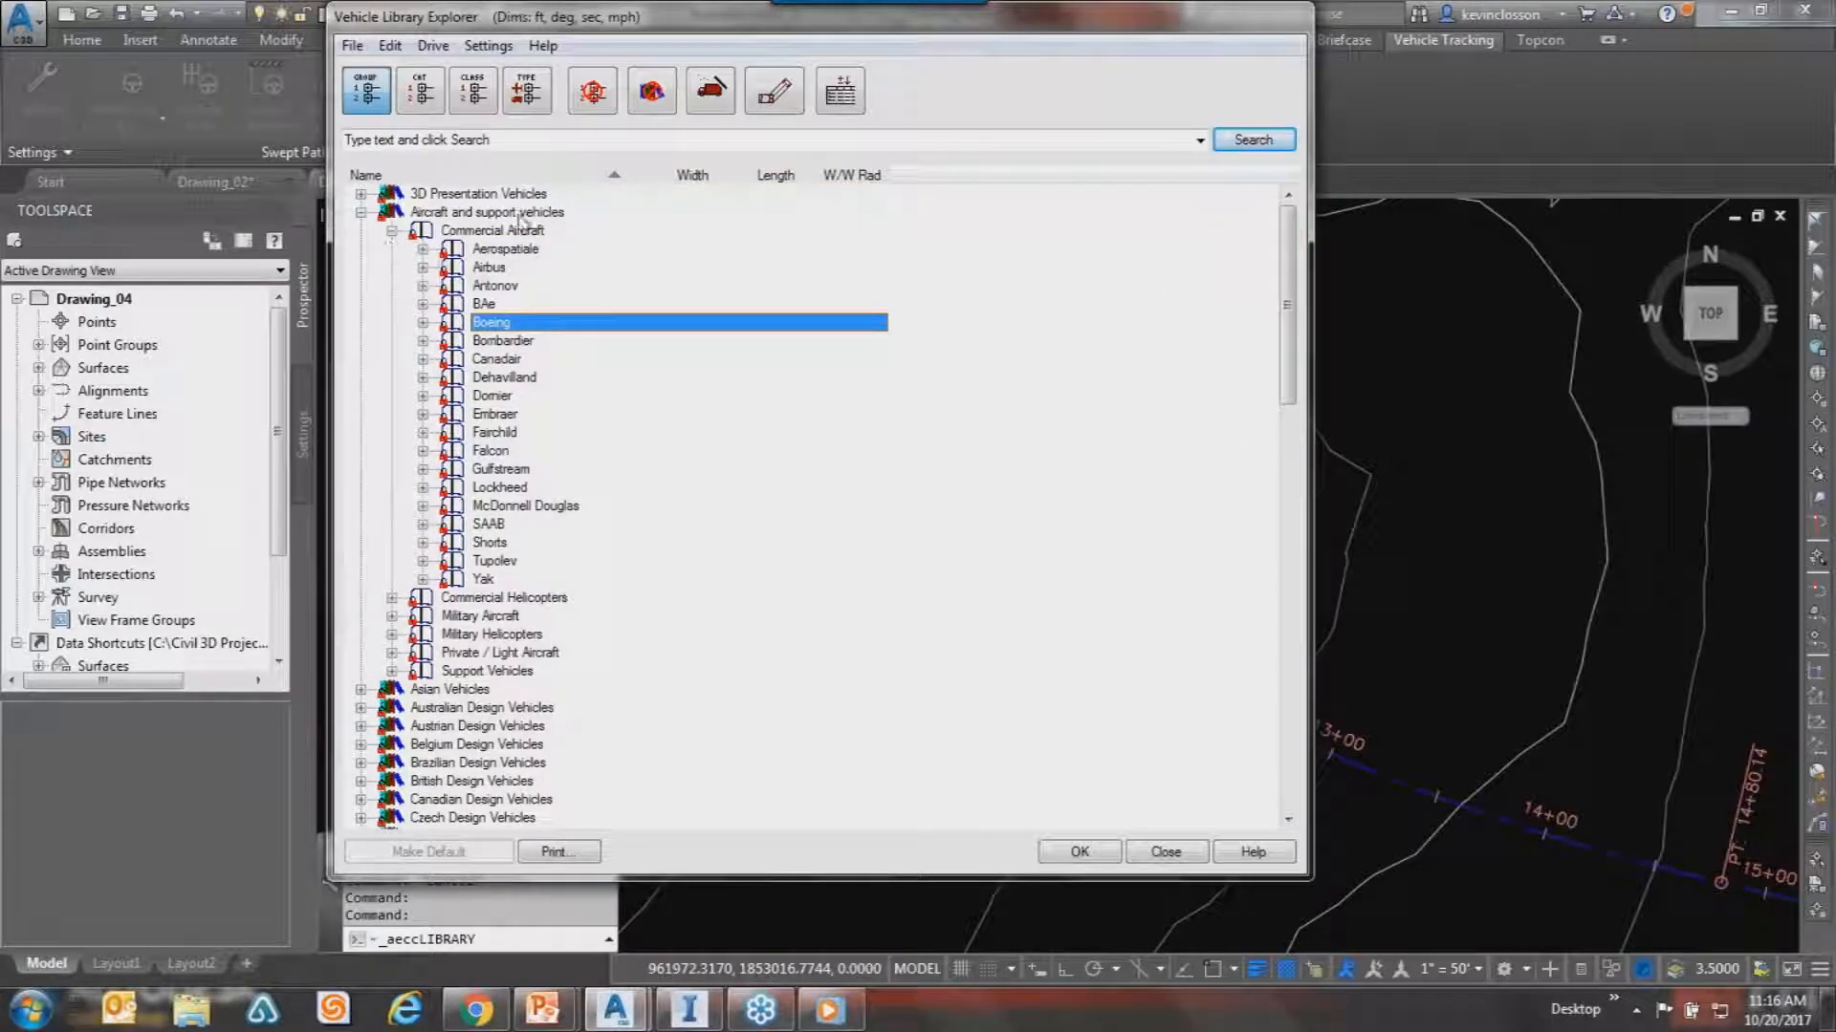
{"action": "left_click", "coordinate": [391, 231]}
{"action": "left_click", "coordinate": [361, 212]}
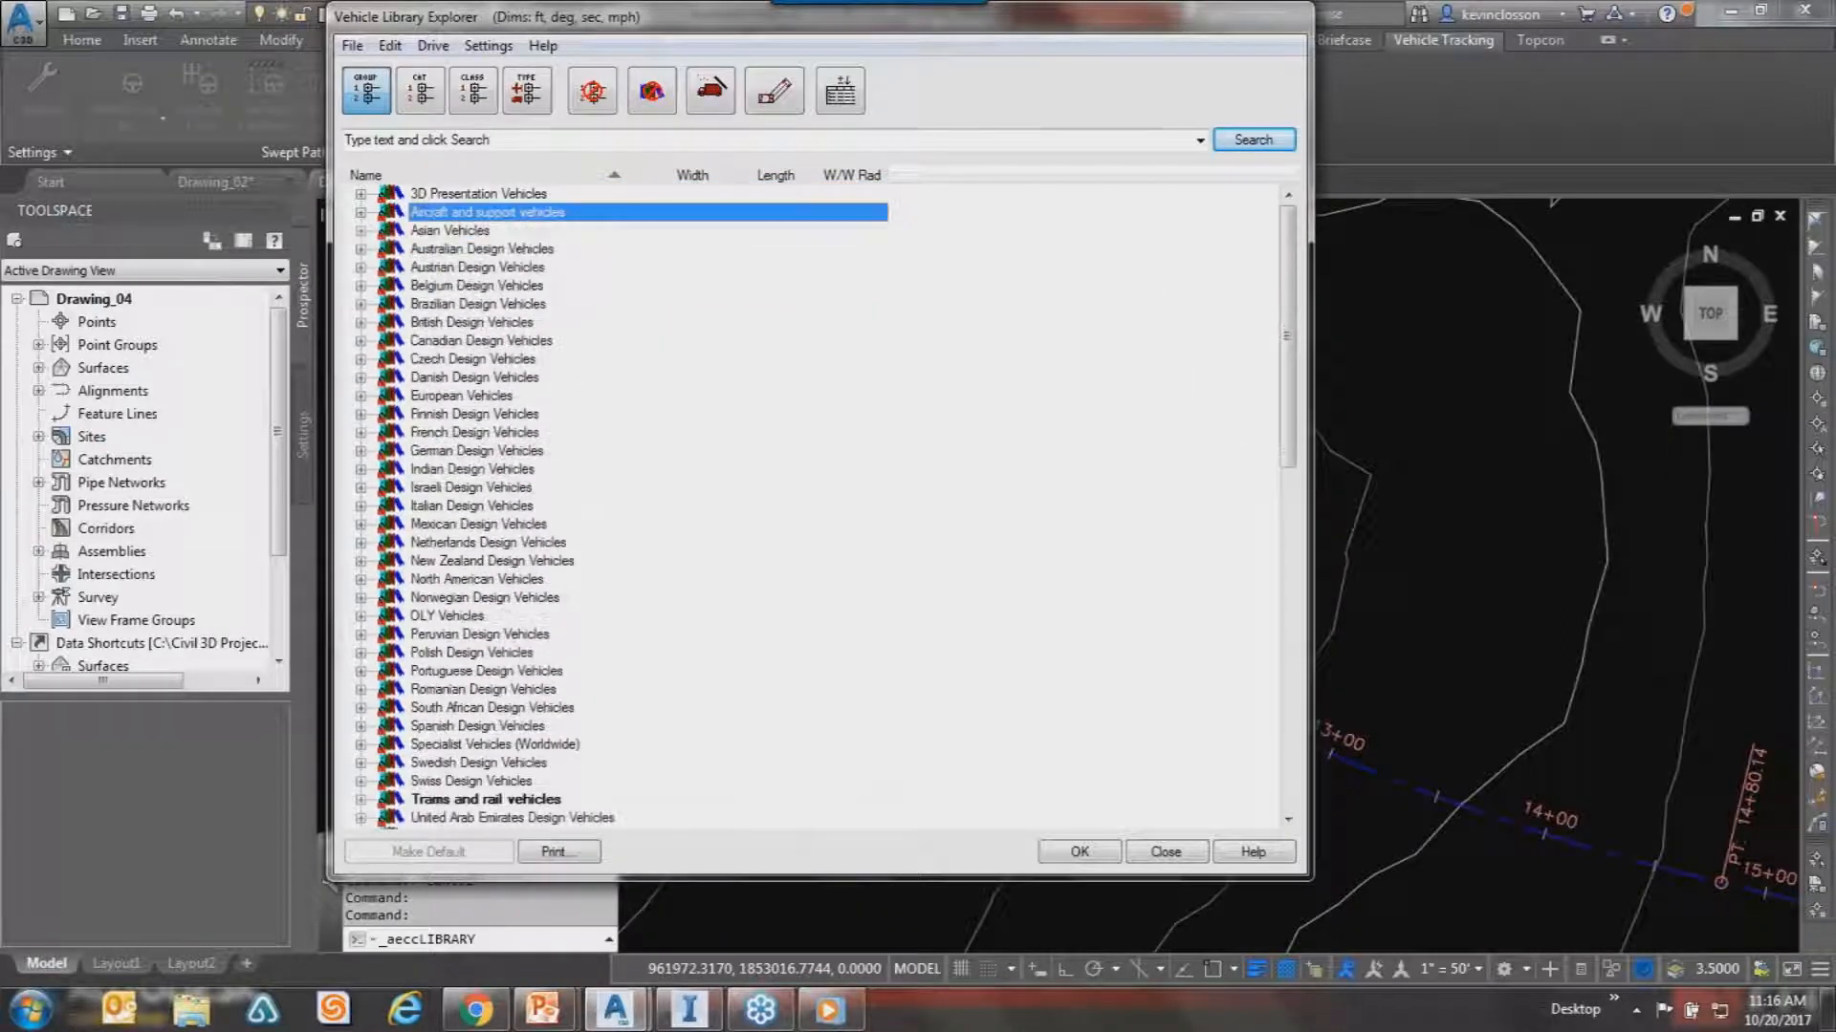
{"action": "scroll", "coordinate": [1135, 303], "scroll_direction": "down", "scroll_amount": 15}
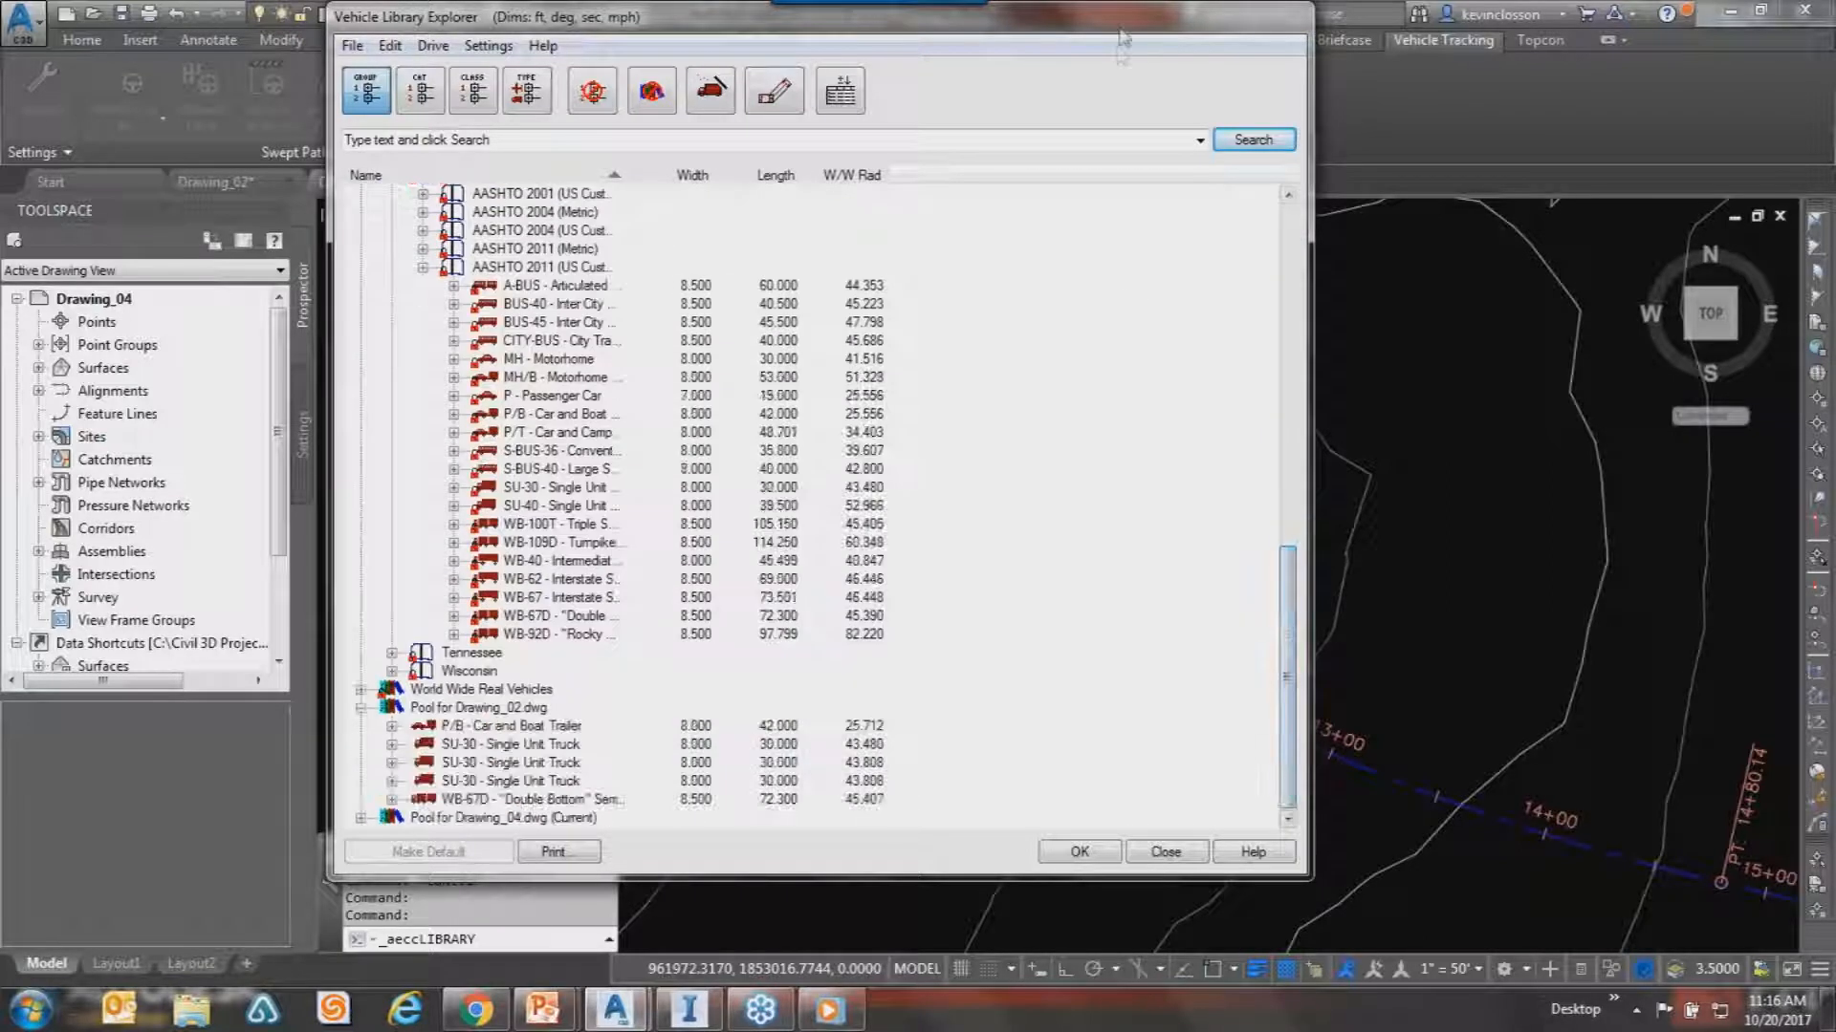
{"action": "left_click_drag", "start_coordinate": [1119, 21], "coordinate": [1106, 55]}
{"action": "left_click_drag", "start_coordinate": [1090, 140], "coordinate": [1078, 123]}
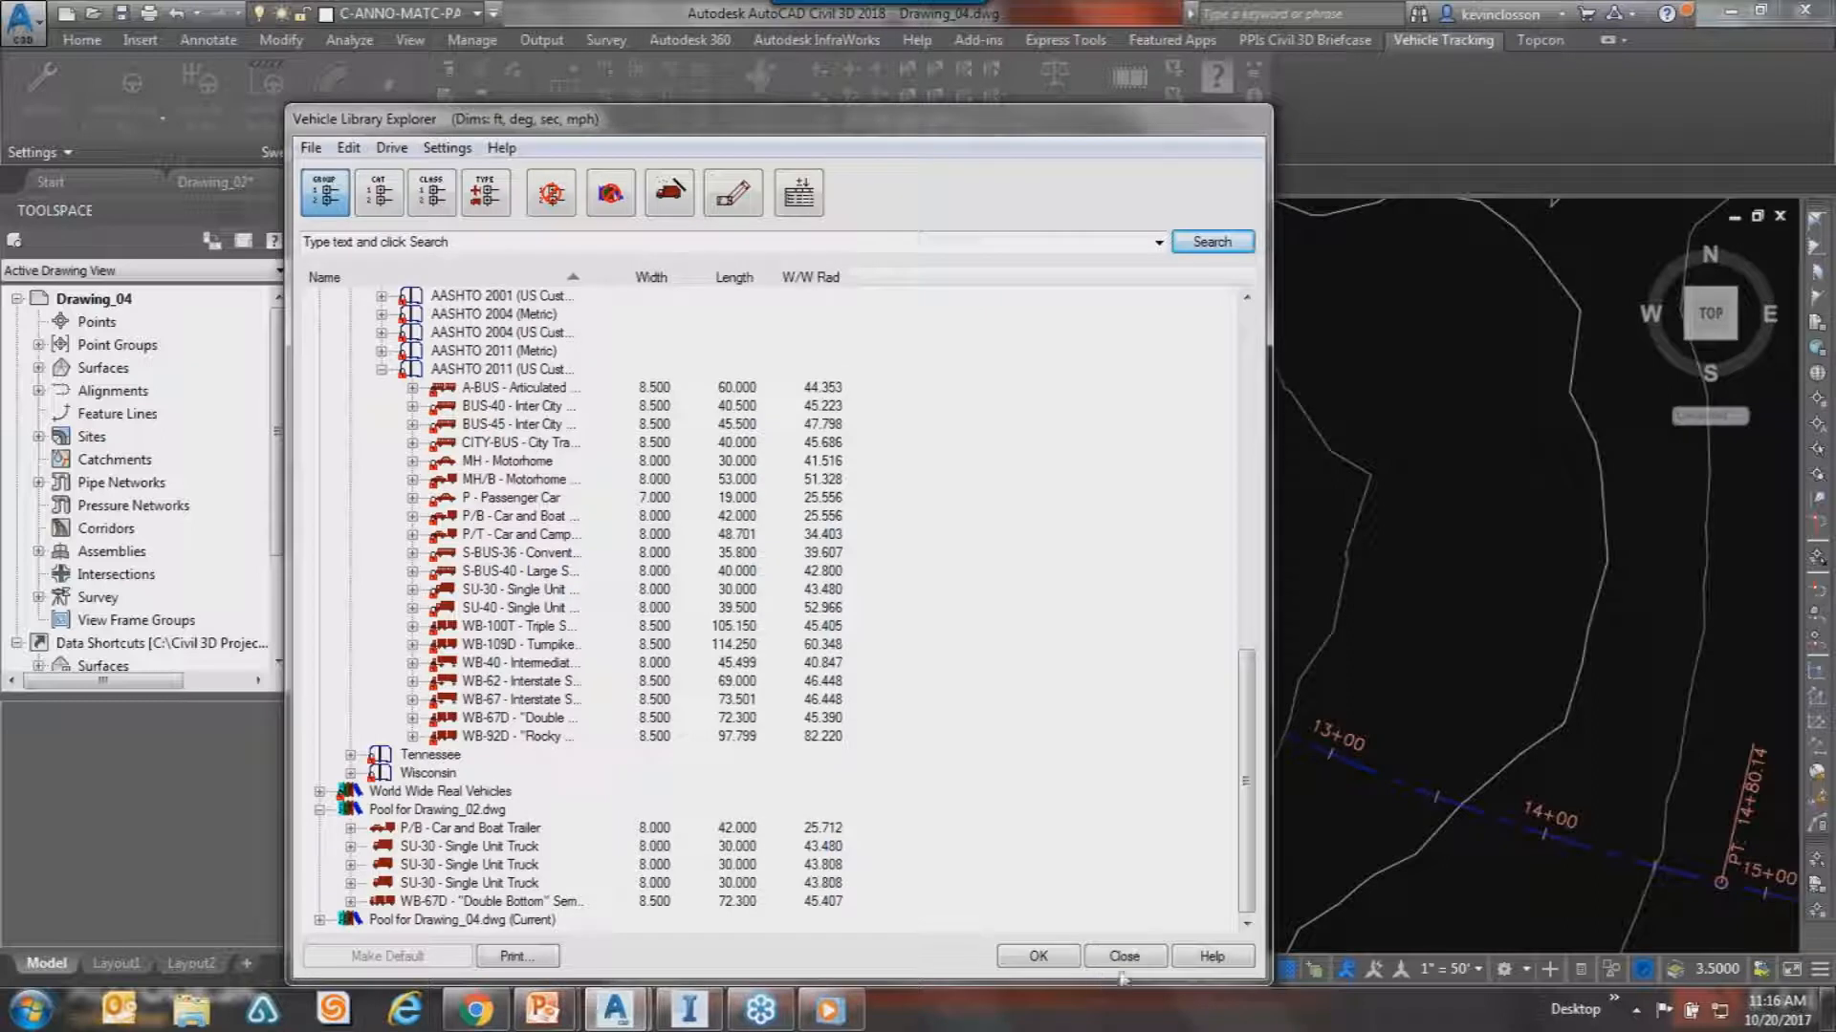
{"action": "left_click", "coordinate": [1040, 958]}
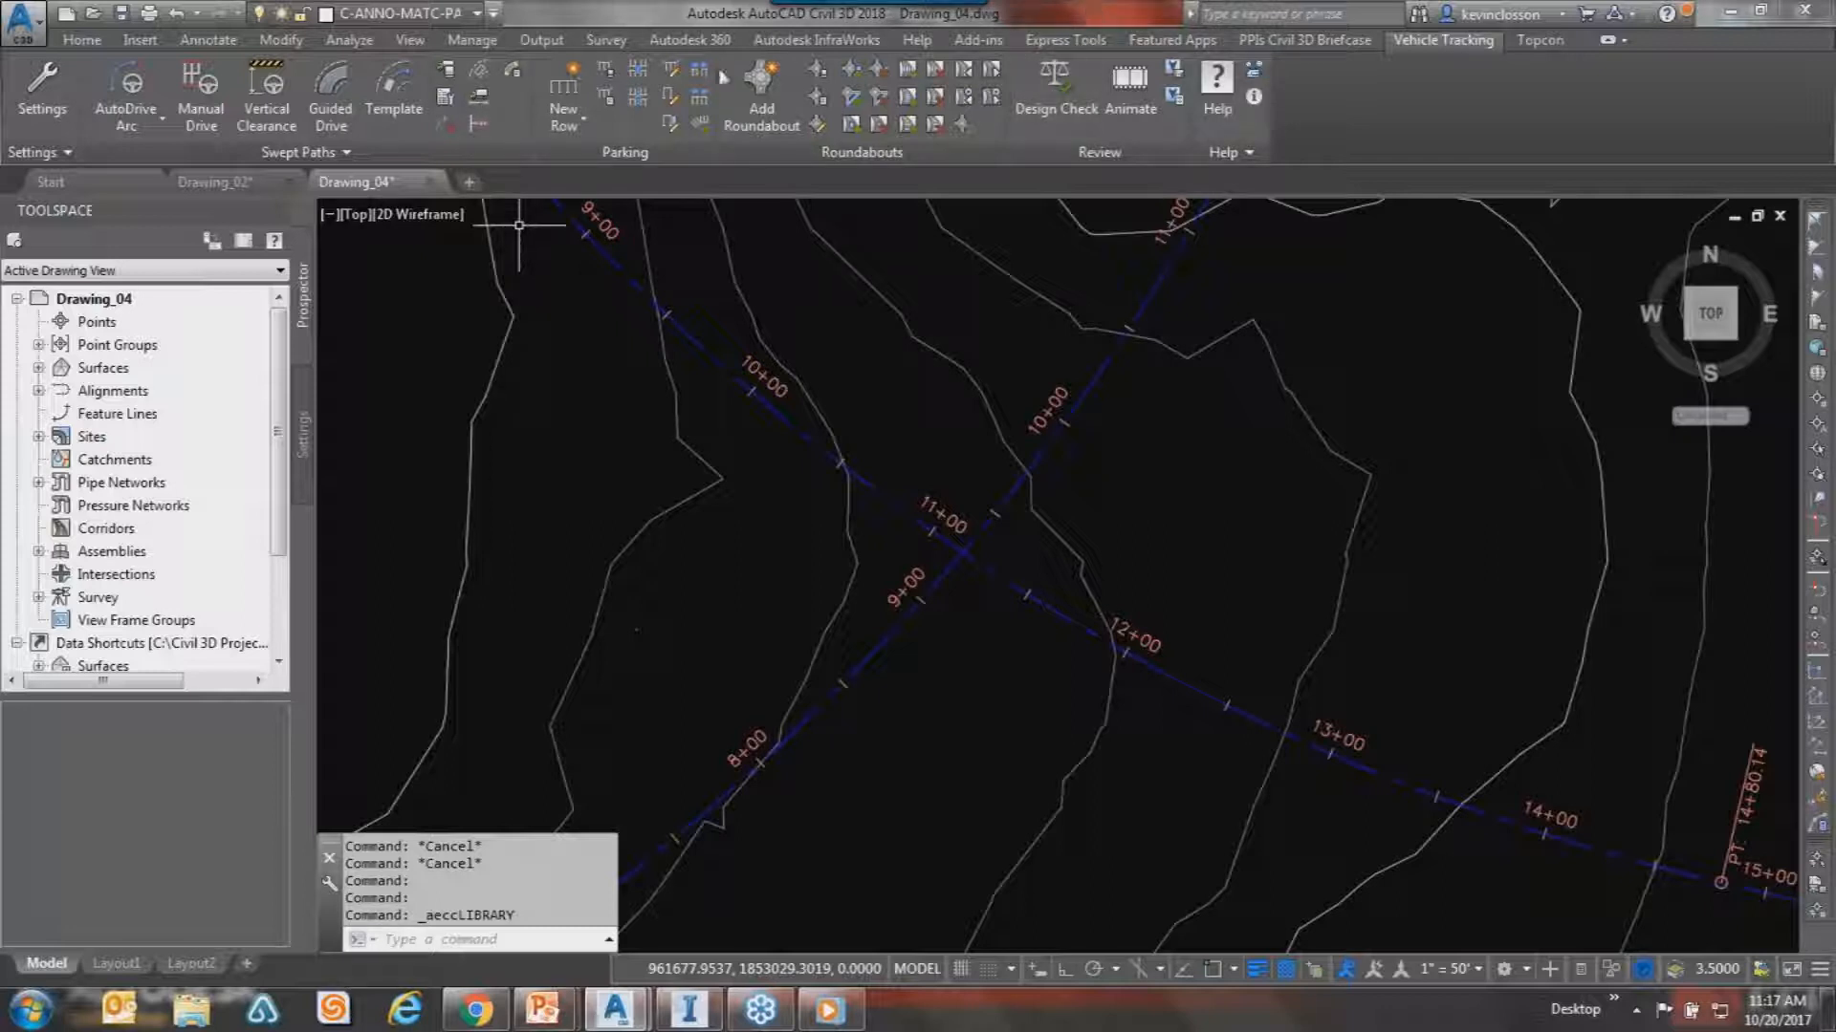
Choose FHWA 2010: Urban Single Lane Roundabout in the Roundabout Standard Explorer and proceed to Drawing Settings.
{"action": "left_click", "coordinate": [814, 70]}
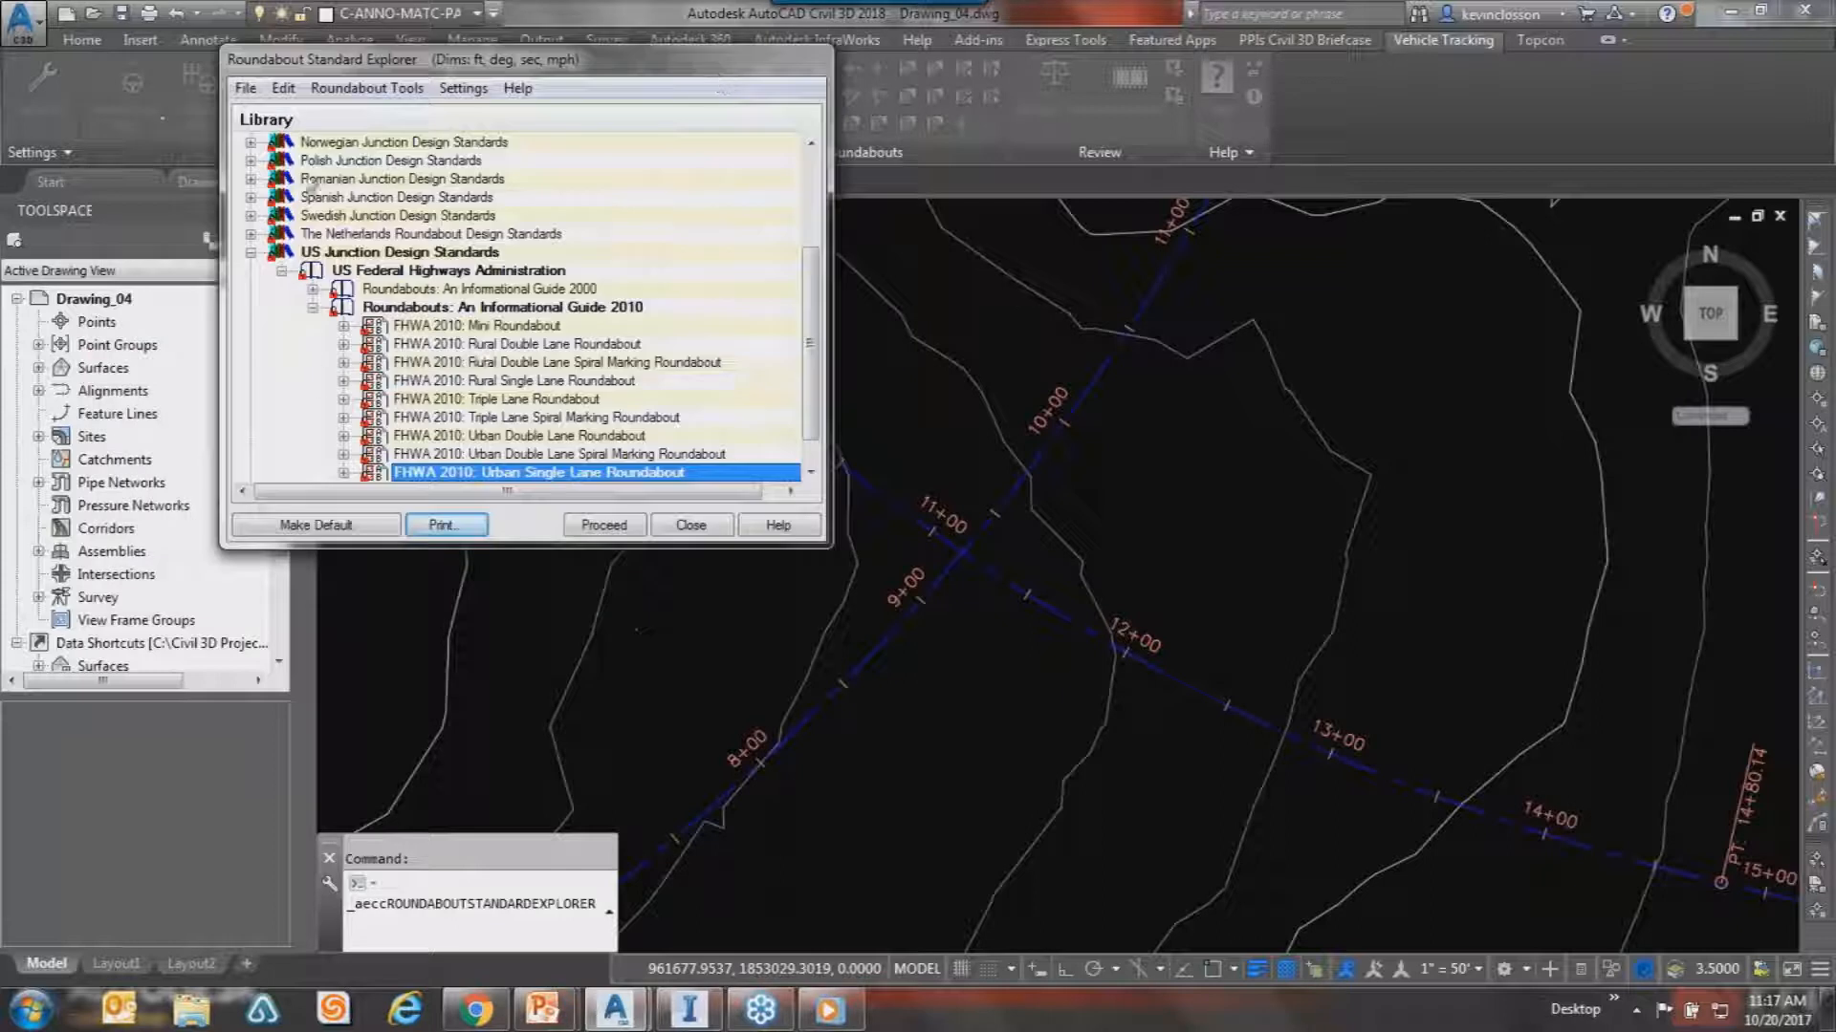
{"action": "left_click_drag", "start_coordinate": [811, 308], "coordinate": [814, 164]}
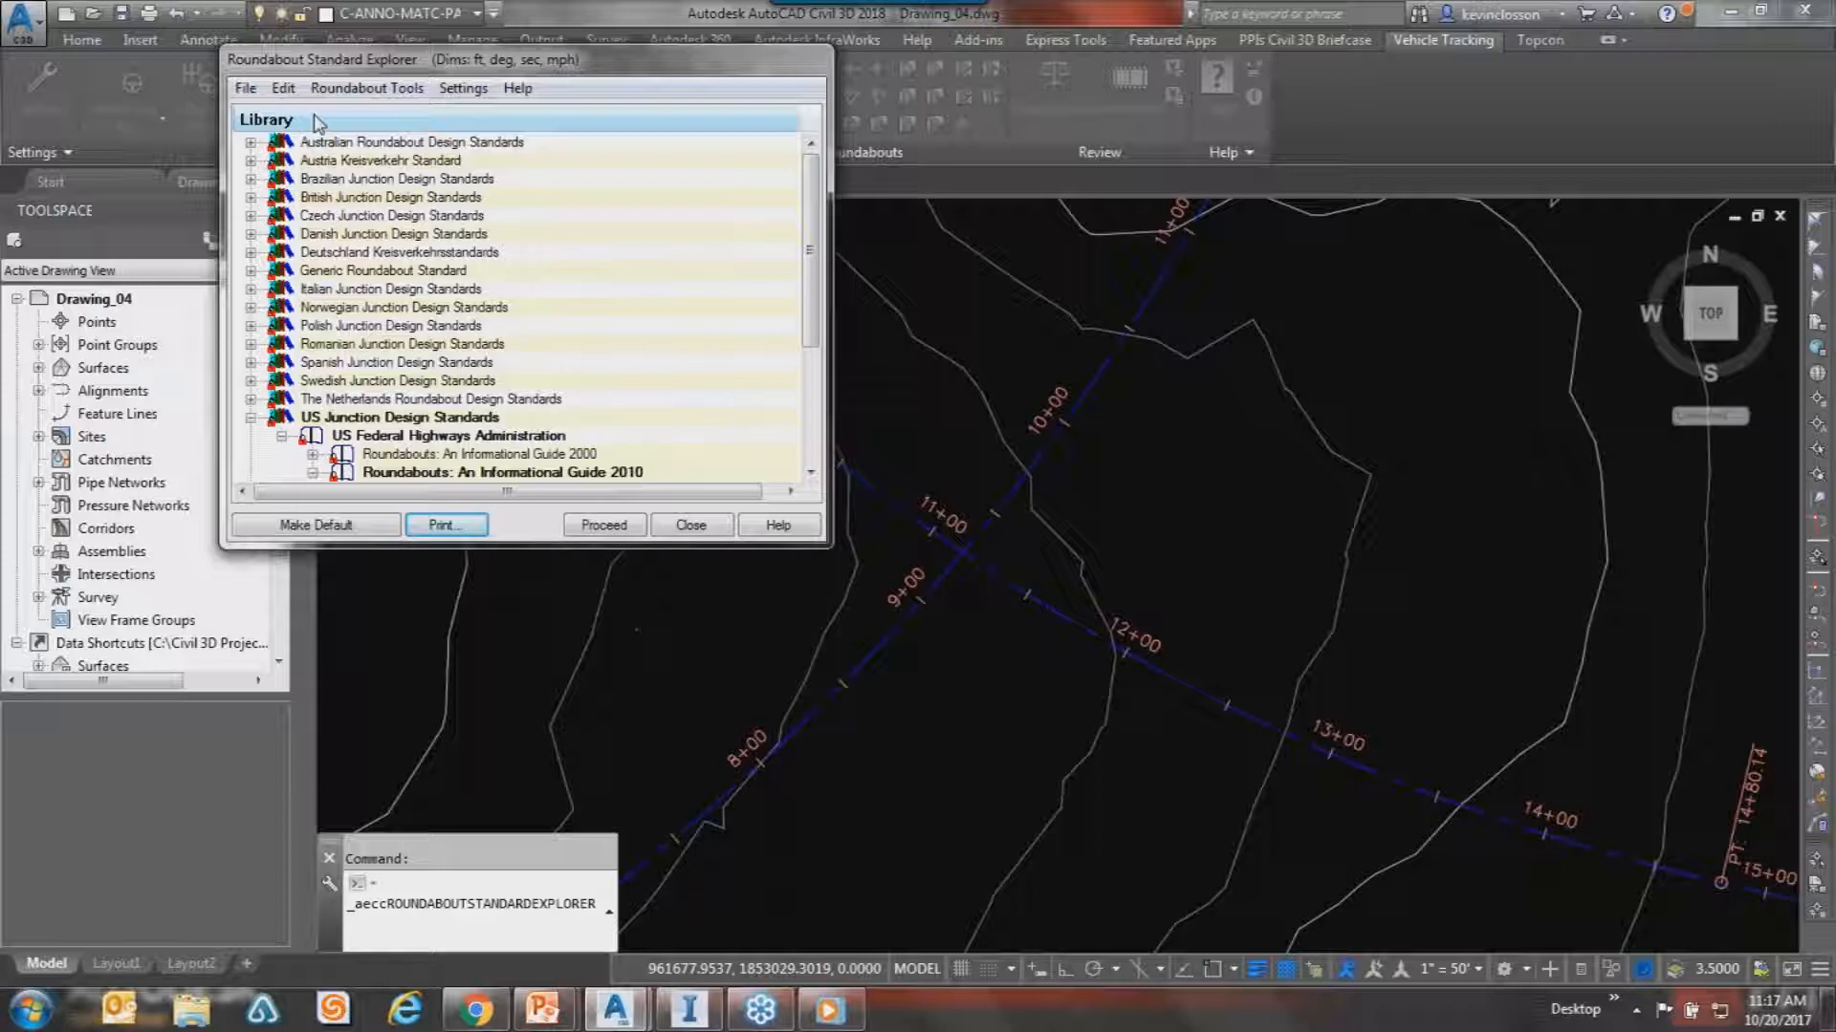
{"action": "left_click_drag", "start_coordinate": [805, 180], "coordinate": [799, 243]}
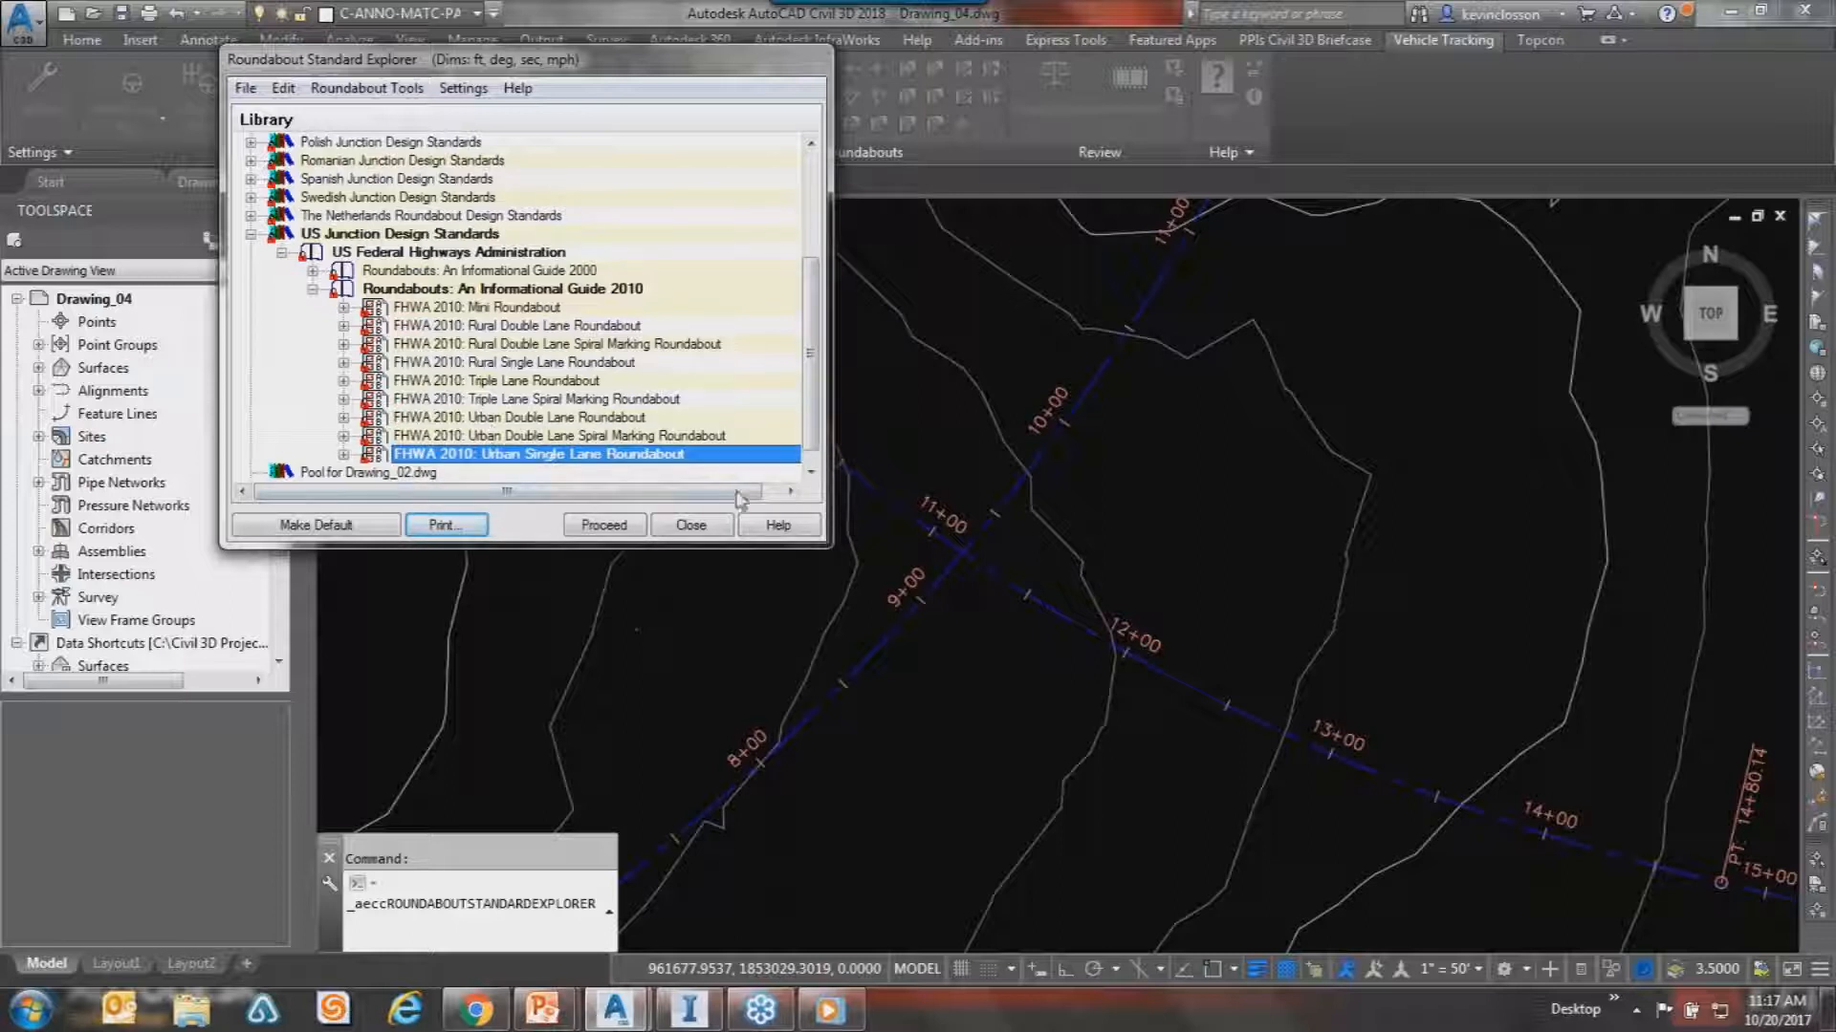
{"action": "left_click_drag", "start_coordinate": [547, 63], "coordinate": [533, 57]}
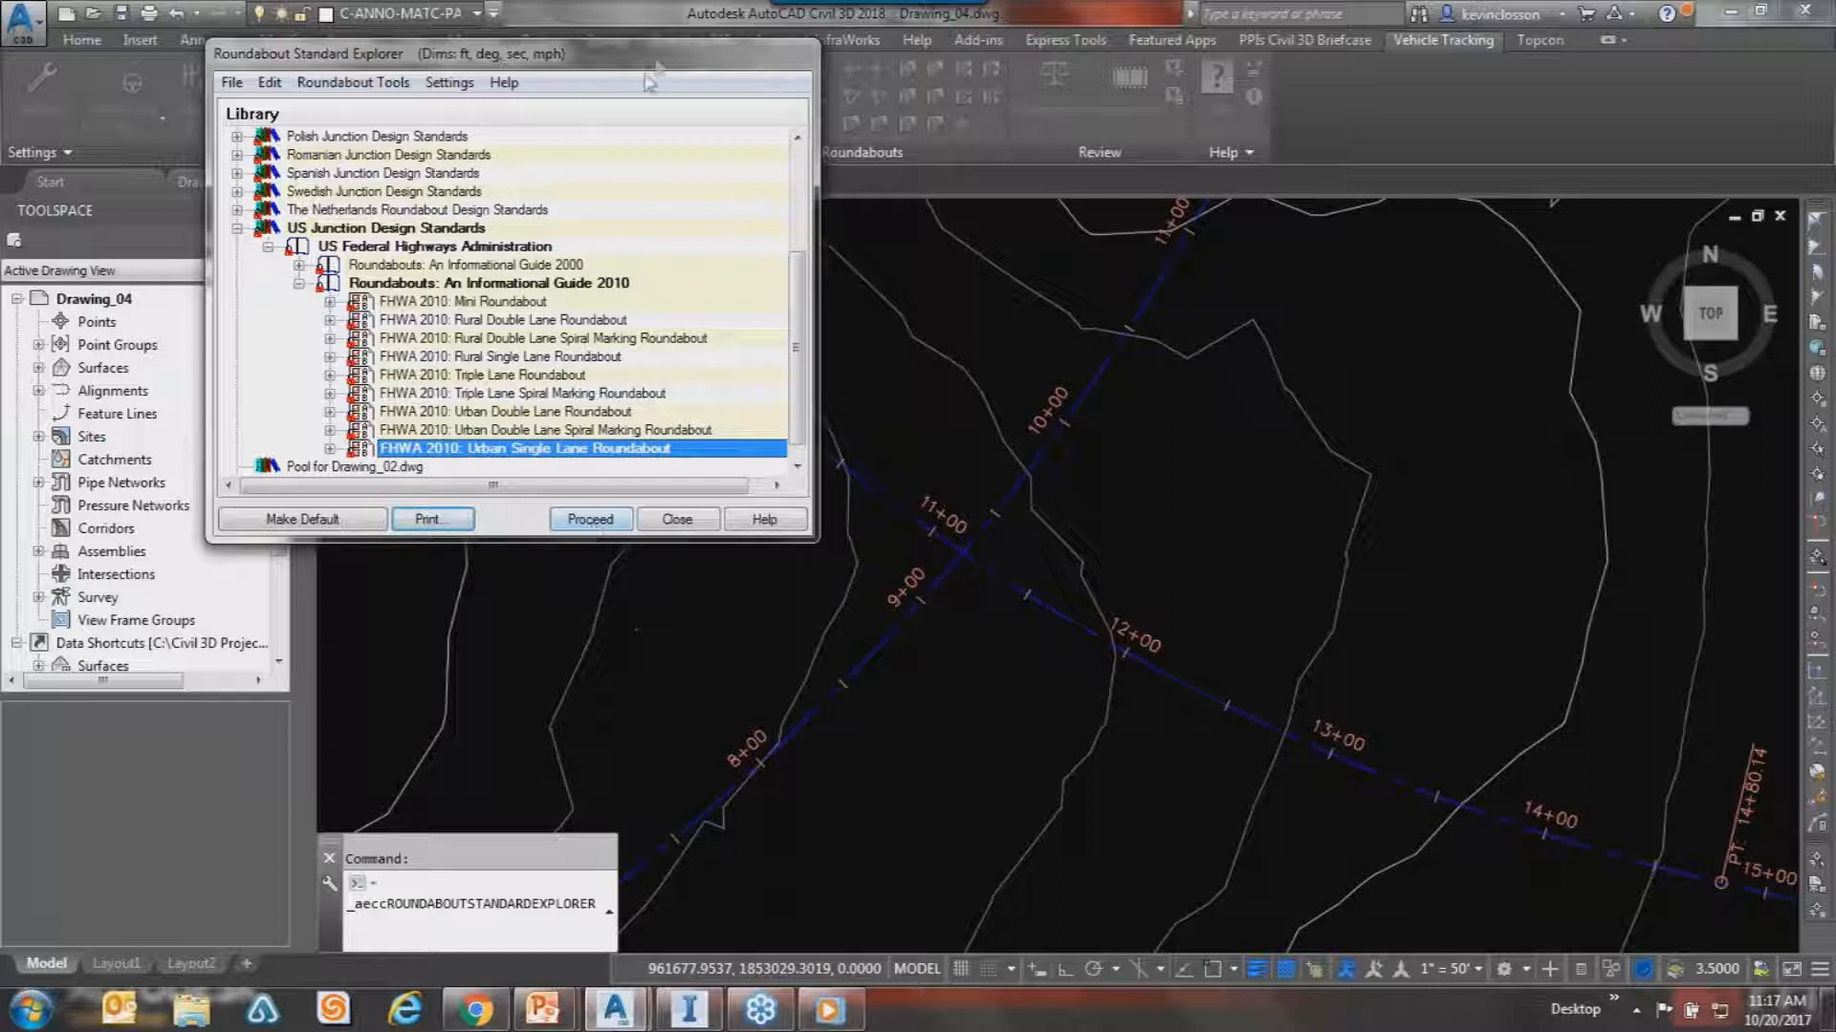
{"action": "left_click_drag", "start_coordinate": [659, 50], "coordinate": [653, 44]}
{"action": "left_click", "coordinate": [581, 513]}
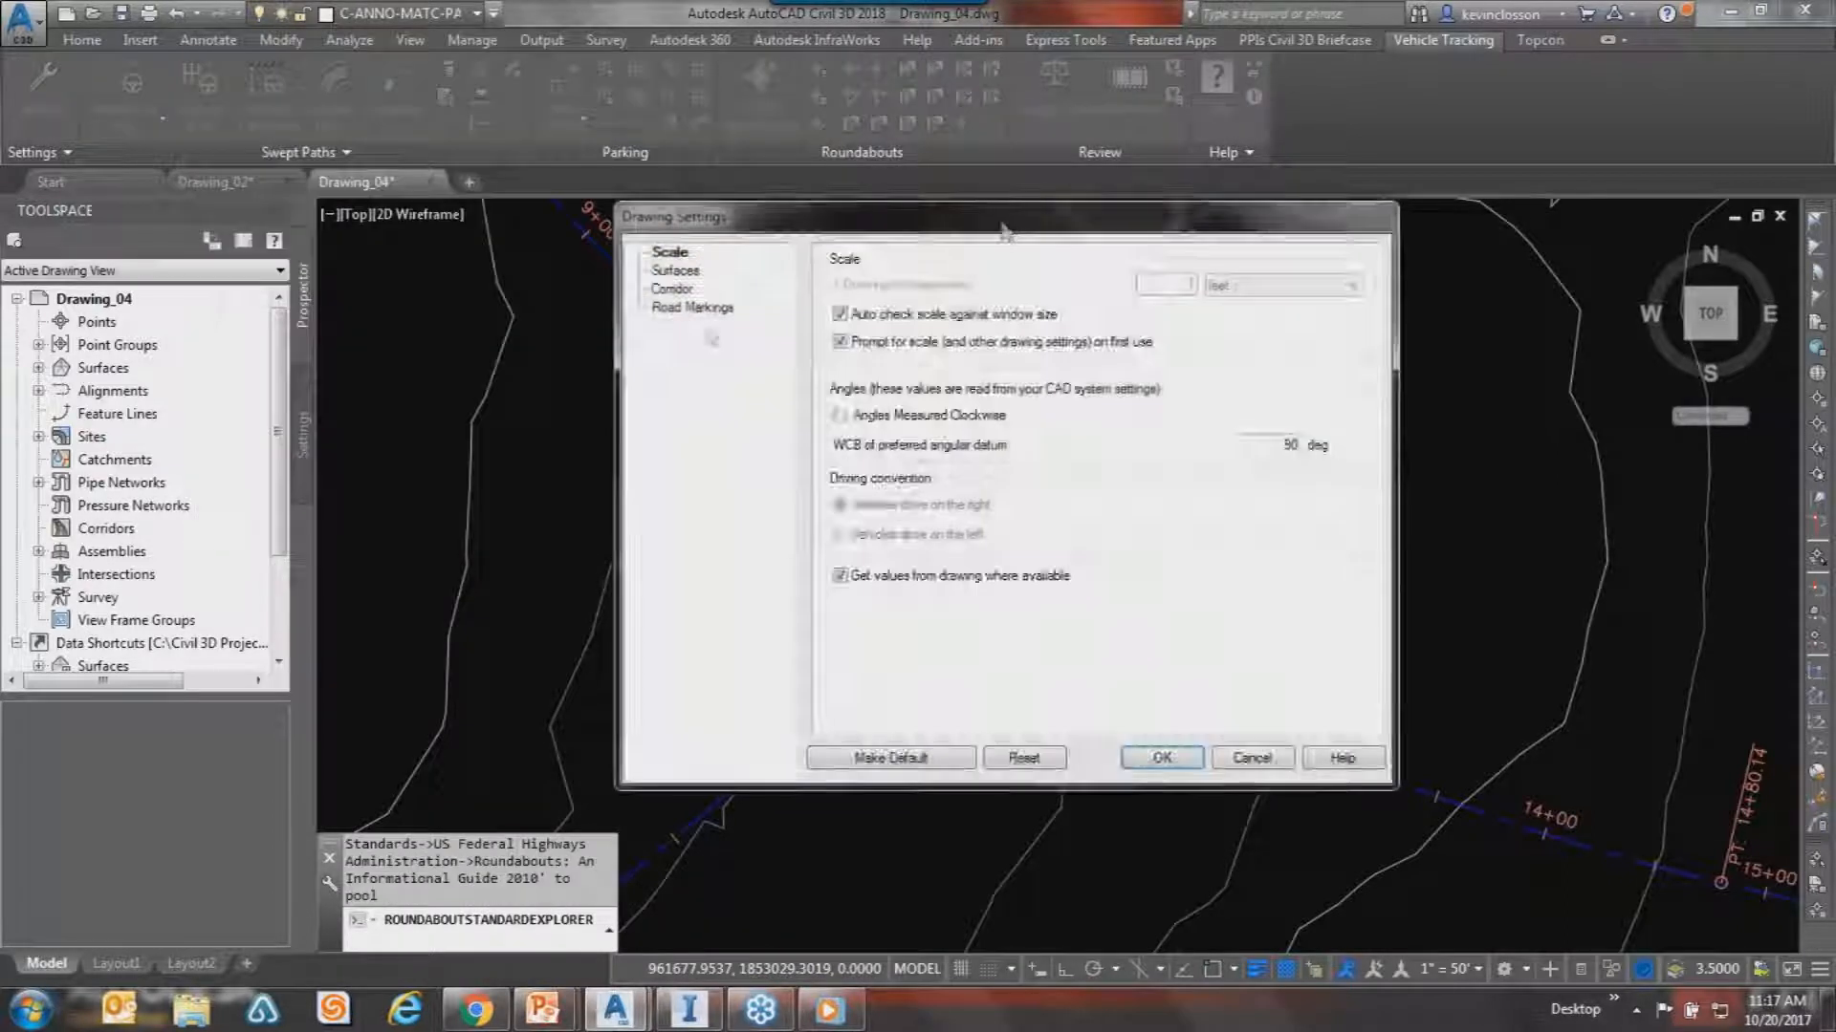
{"action": "mouse_move", "coordinate": [1002, 229]}
{"action": "left_mouse_down"}
{"action": "mouse_move", "coordinate": [455, 255]}
{"action": "mouse_move", "coordinate": [428, 81]}
{"action": "left_mouse_up"}
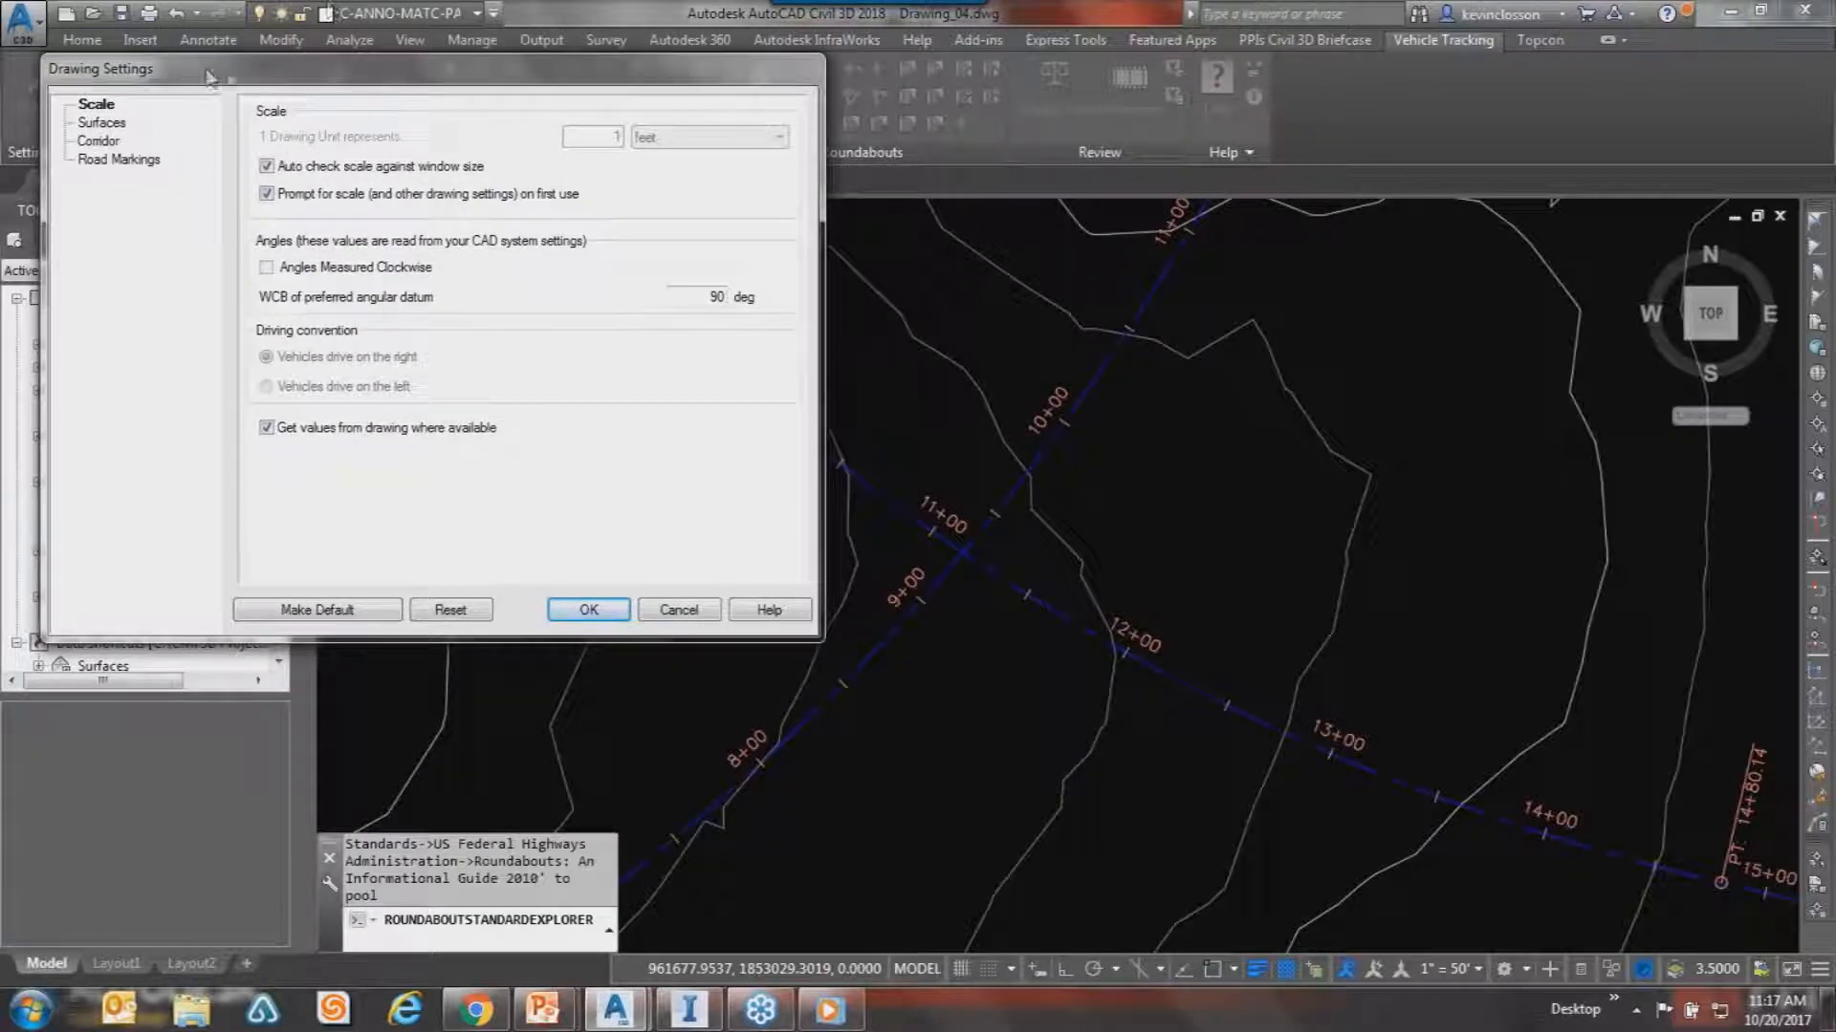
Review the Scale, Surfaces and Corridor settings, accept them, and confirm 1 unit = 1 foot.
{"action": "mouse_move", "coordinate": [324, 80]}
{"action": "left_mouse_down"}
{"action": "mouse_move", "coordinate": [307, 27]}
{"action": "mouse_move", "coordinate": [309, 53]}
{"action": "left_mouse_up"}
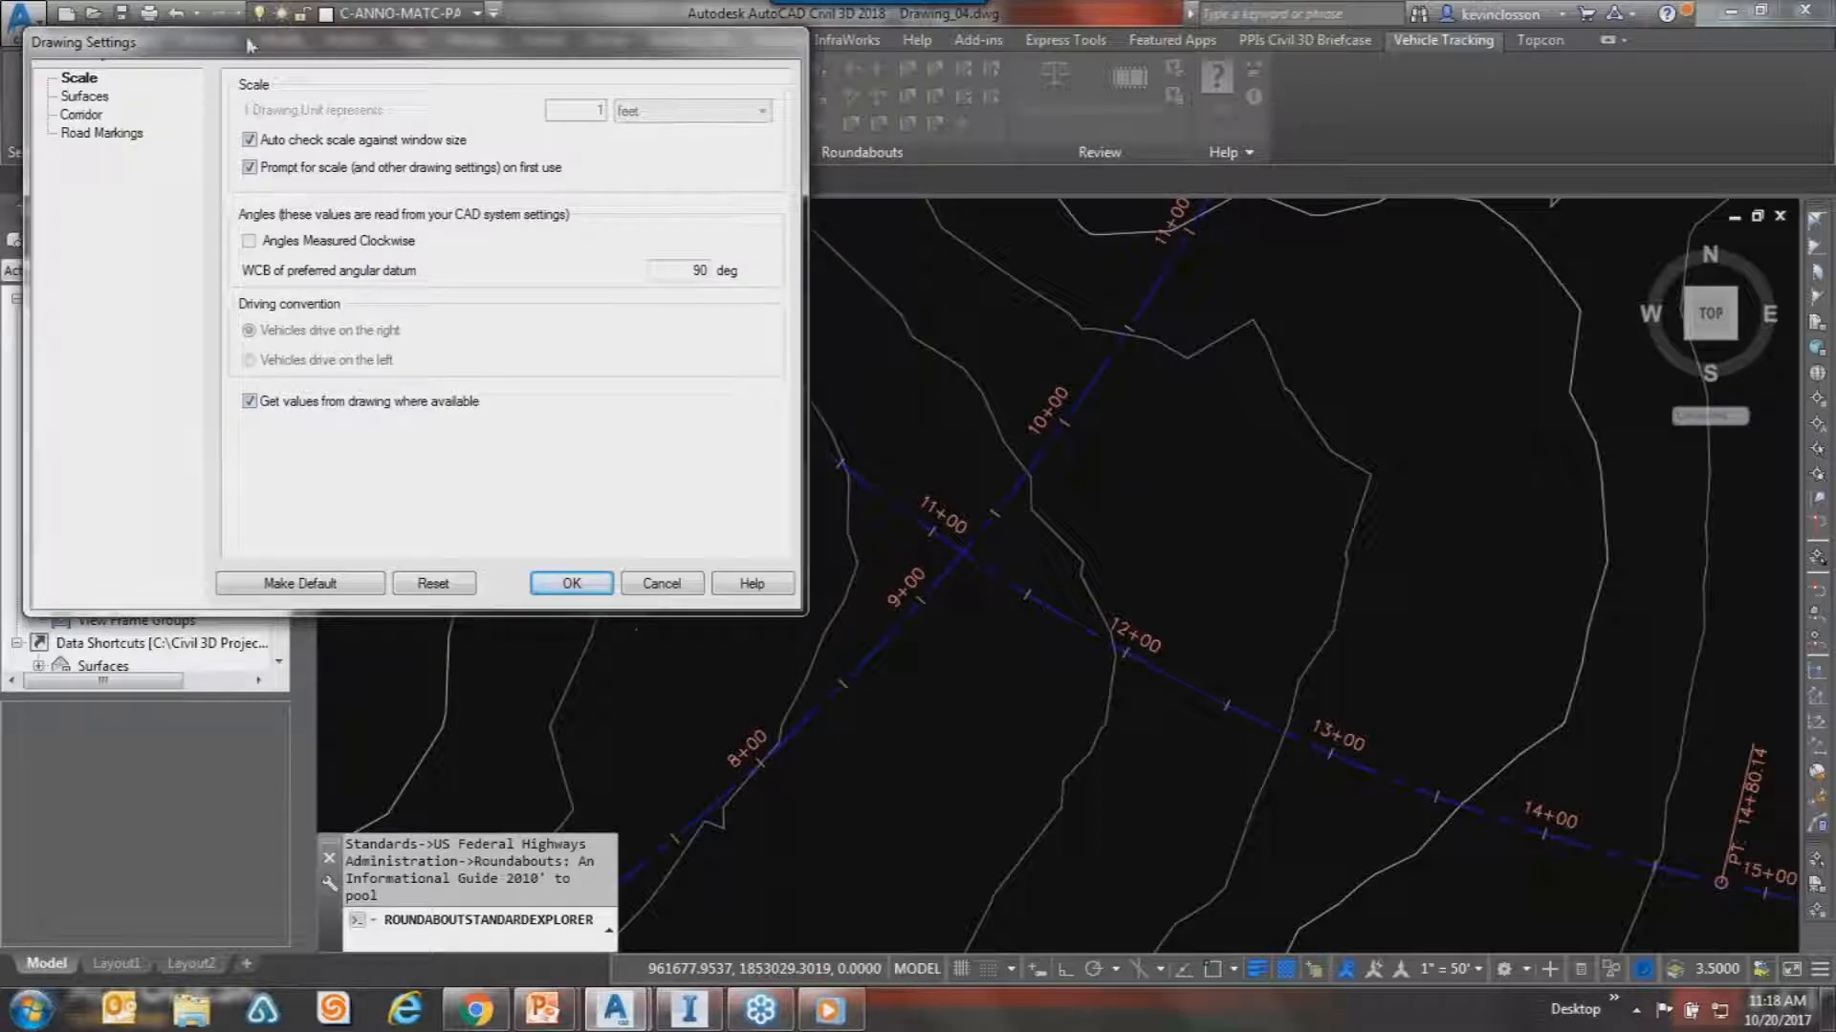
{"action": "left_click", "coordinate": [81, 78]}
{"action": "left_click", "coordinate": [88, 97]}
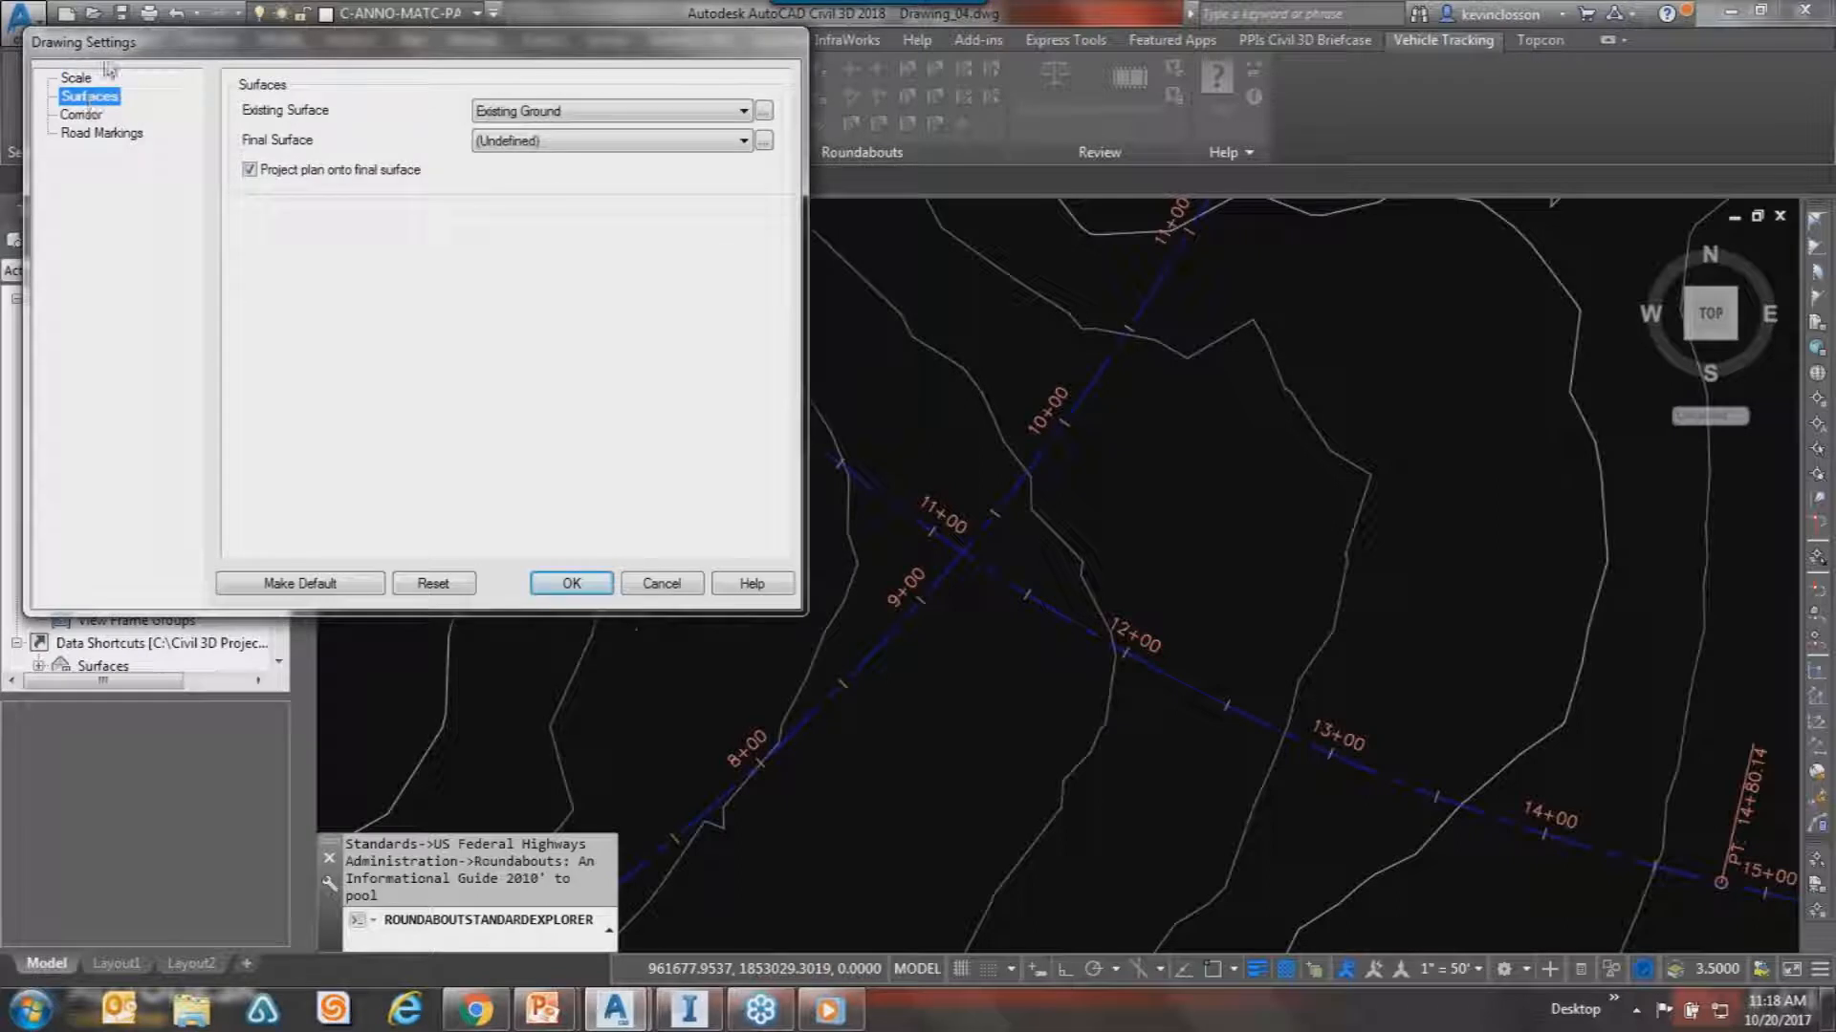
{"action": "left_click", "coordinate": [93, 116]}
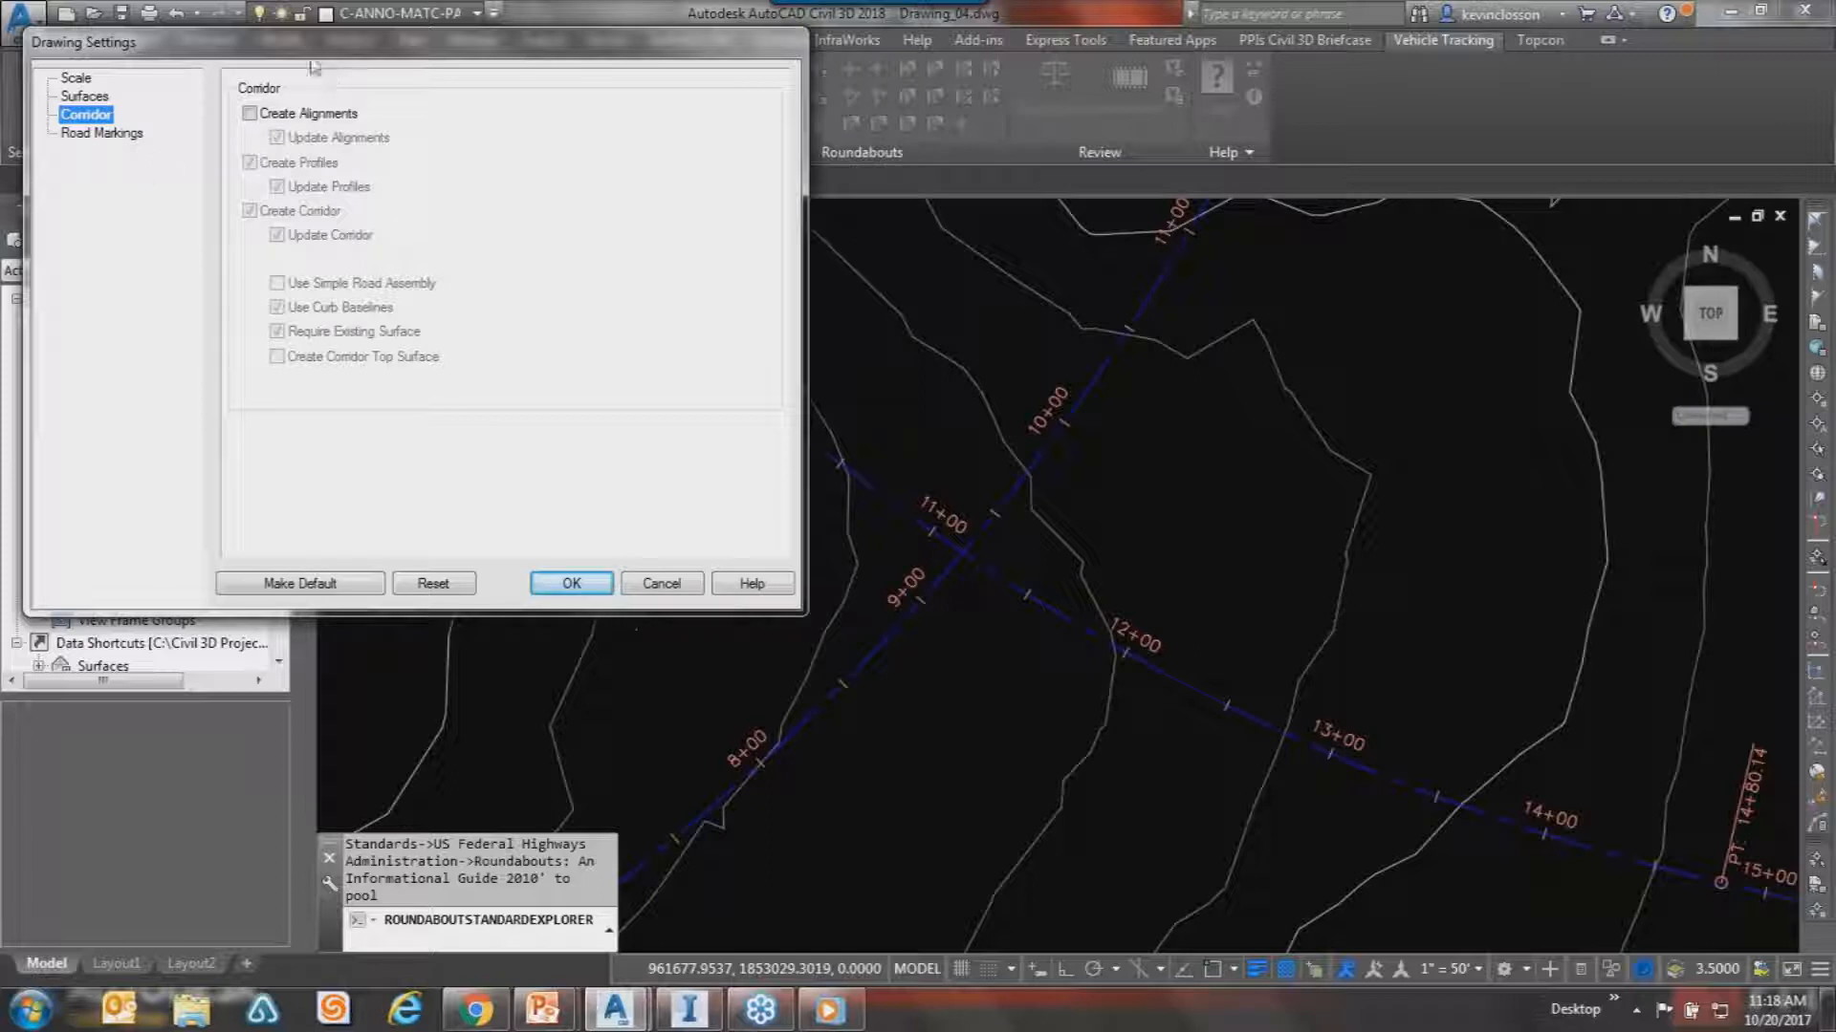
{"action": "left_click", "coordinate": [570, 585]}
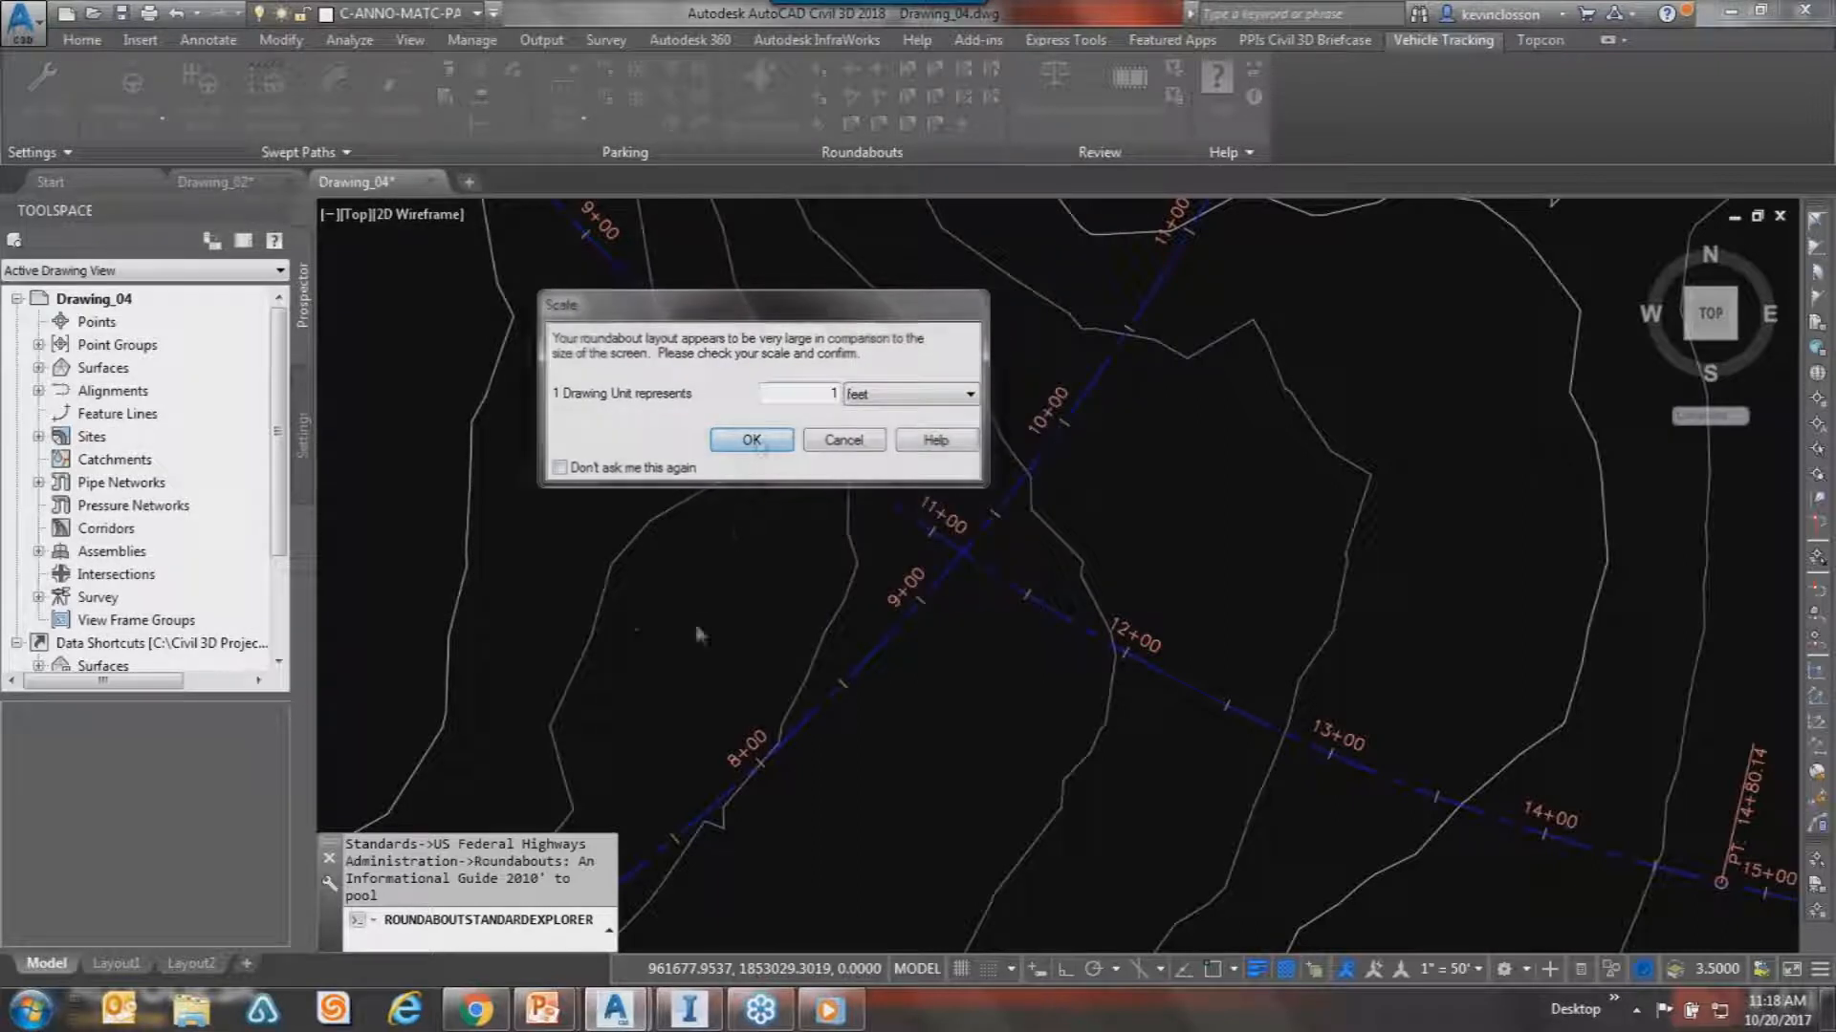
{"action": "key", "text": "Return"}
Accept Roundabout 1 details: 131.23 inscribed diameter and 59.06 central island.
{"action": "left_click_drag", "start_coordinate": [827, 146], "coordinate": [466, 48]}
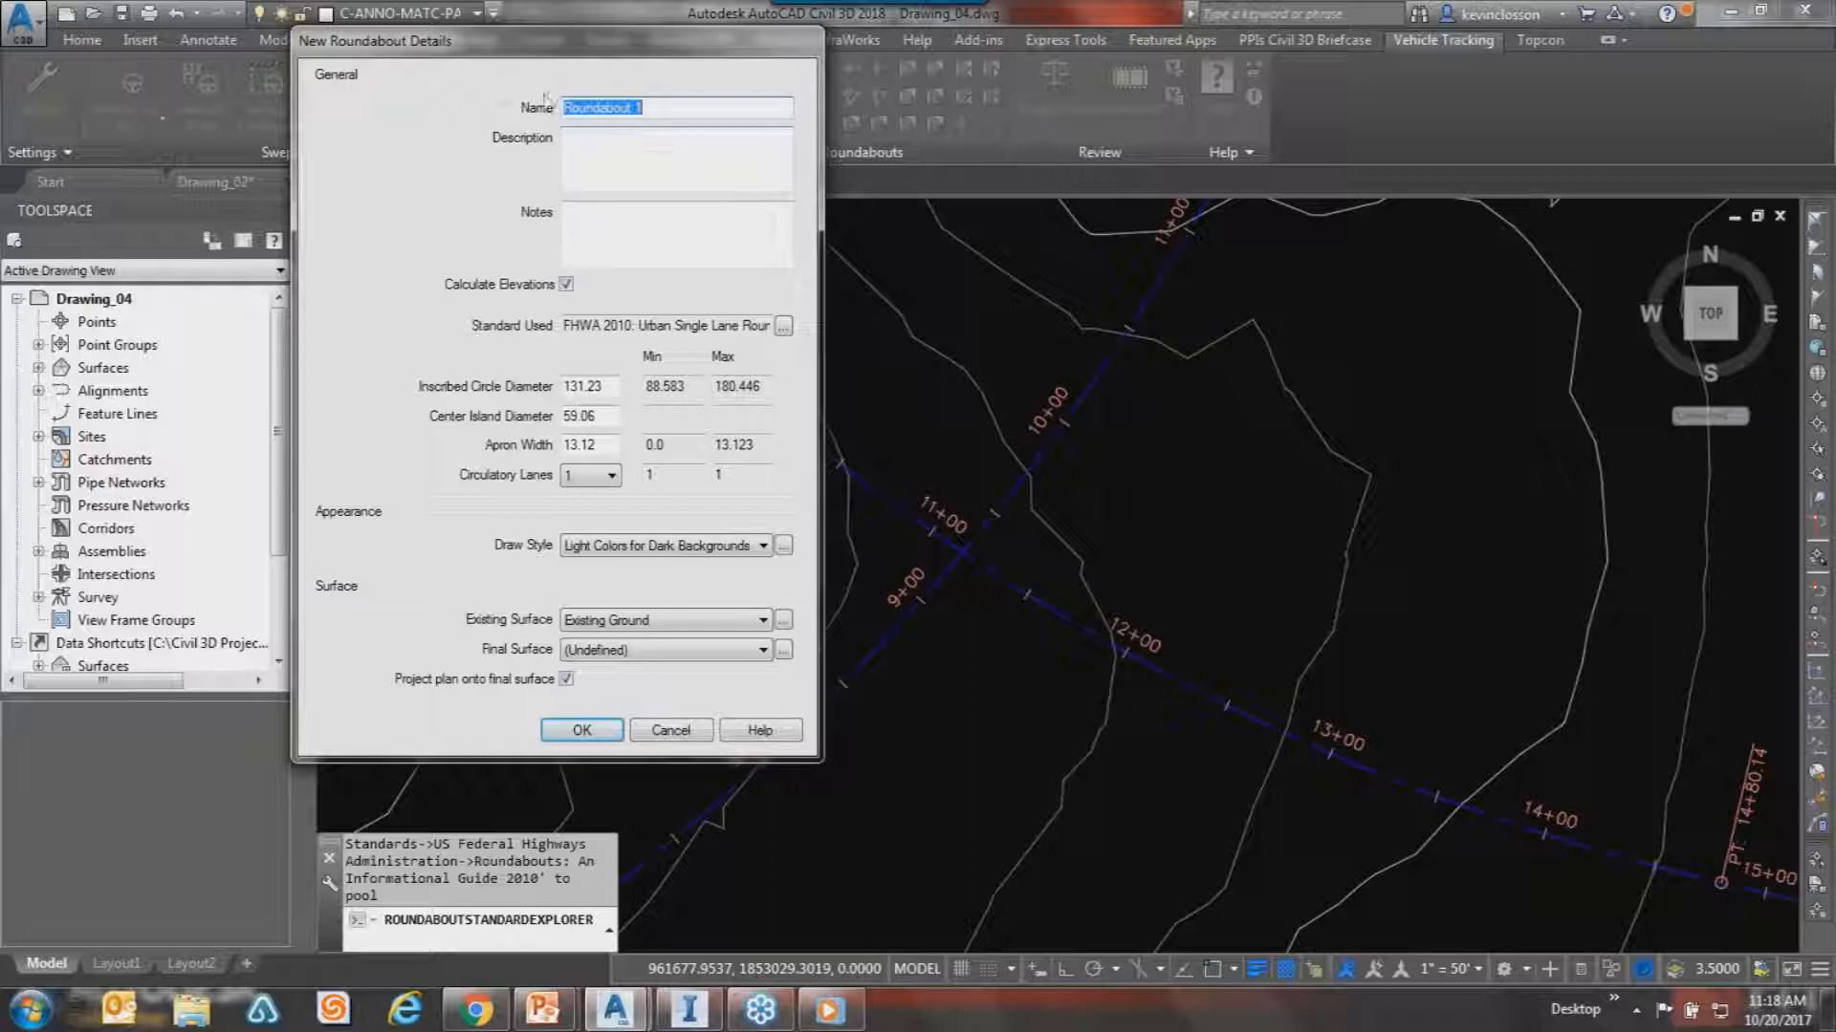
{"action": "left_click_drag", "start_coordinate": [767, 33], "coordinate": [649, 31]}
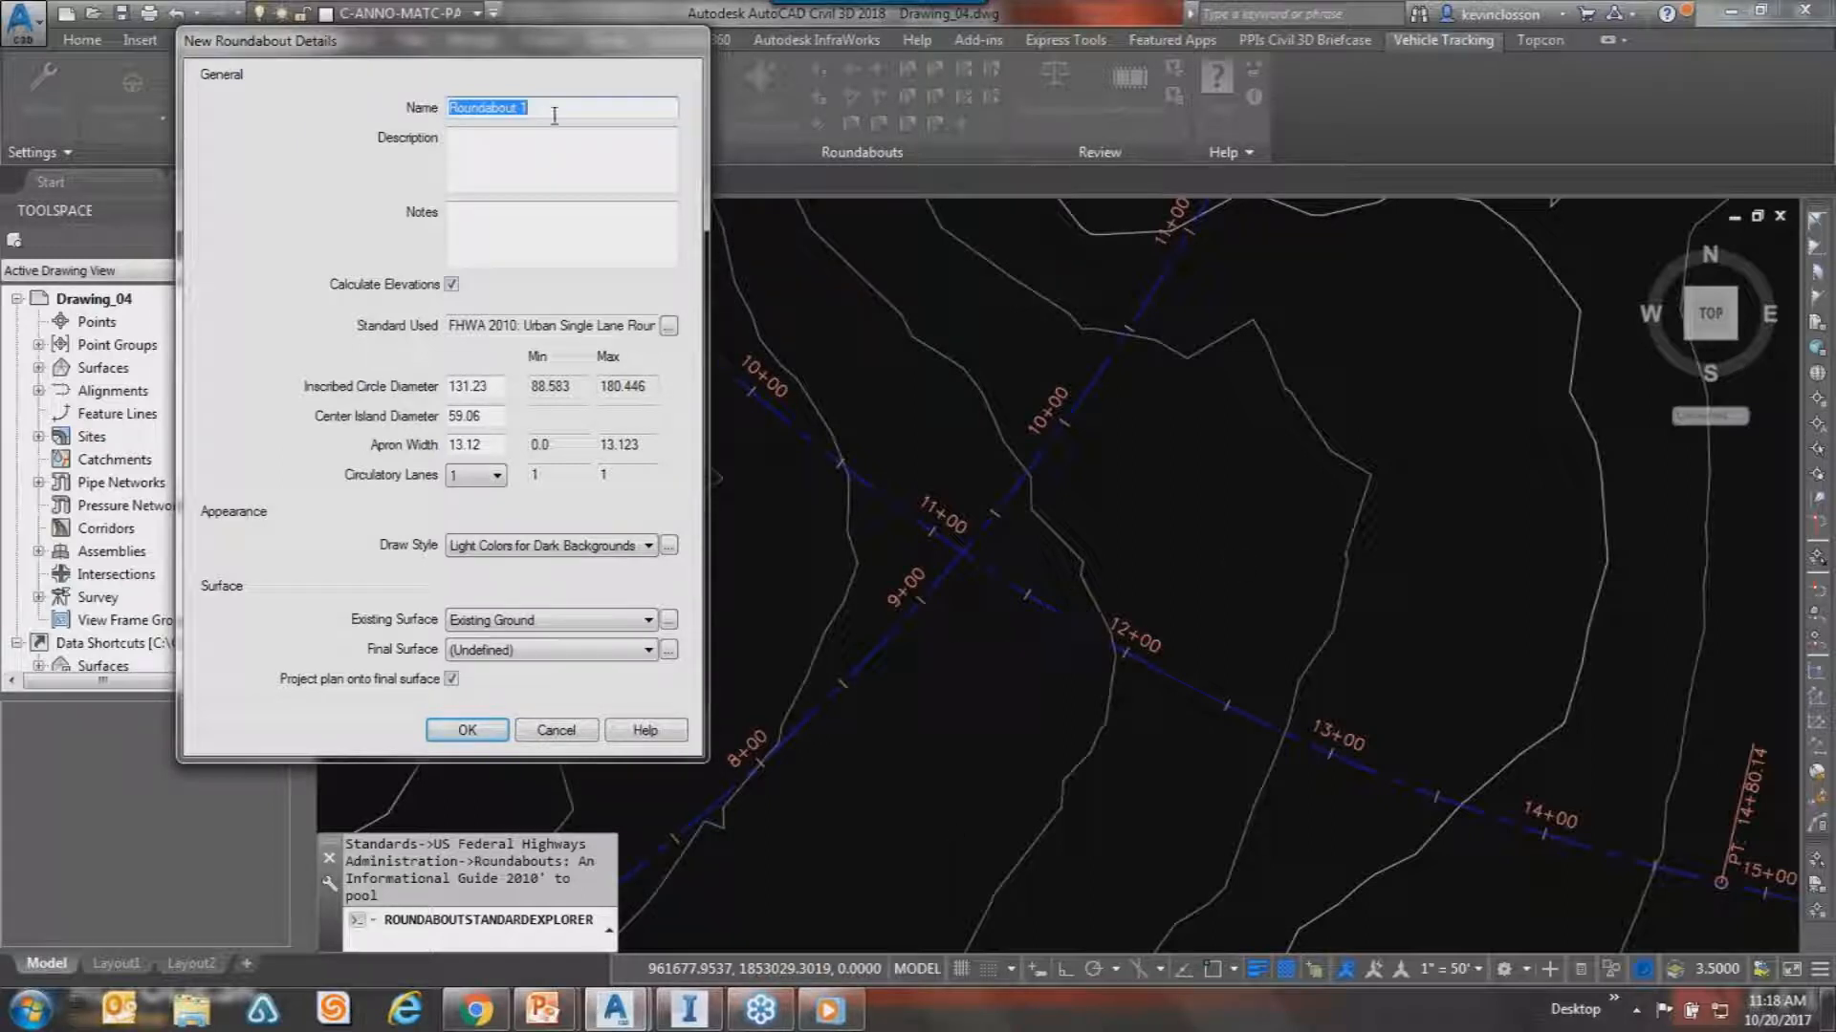
{"action": "left_click_drag", "start_coordinate": [507, 51], "coordinate": [489, 43]}
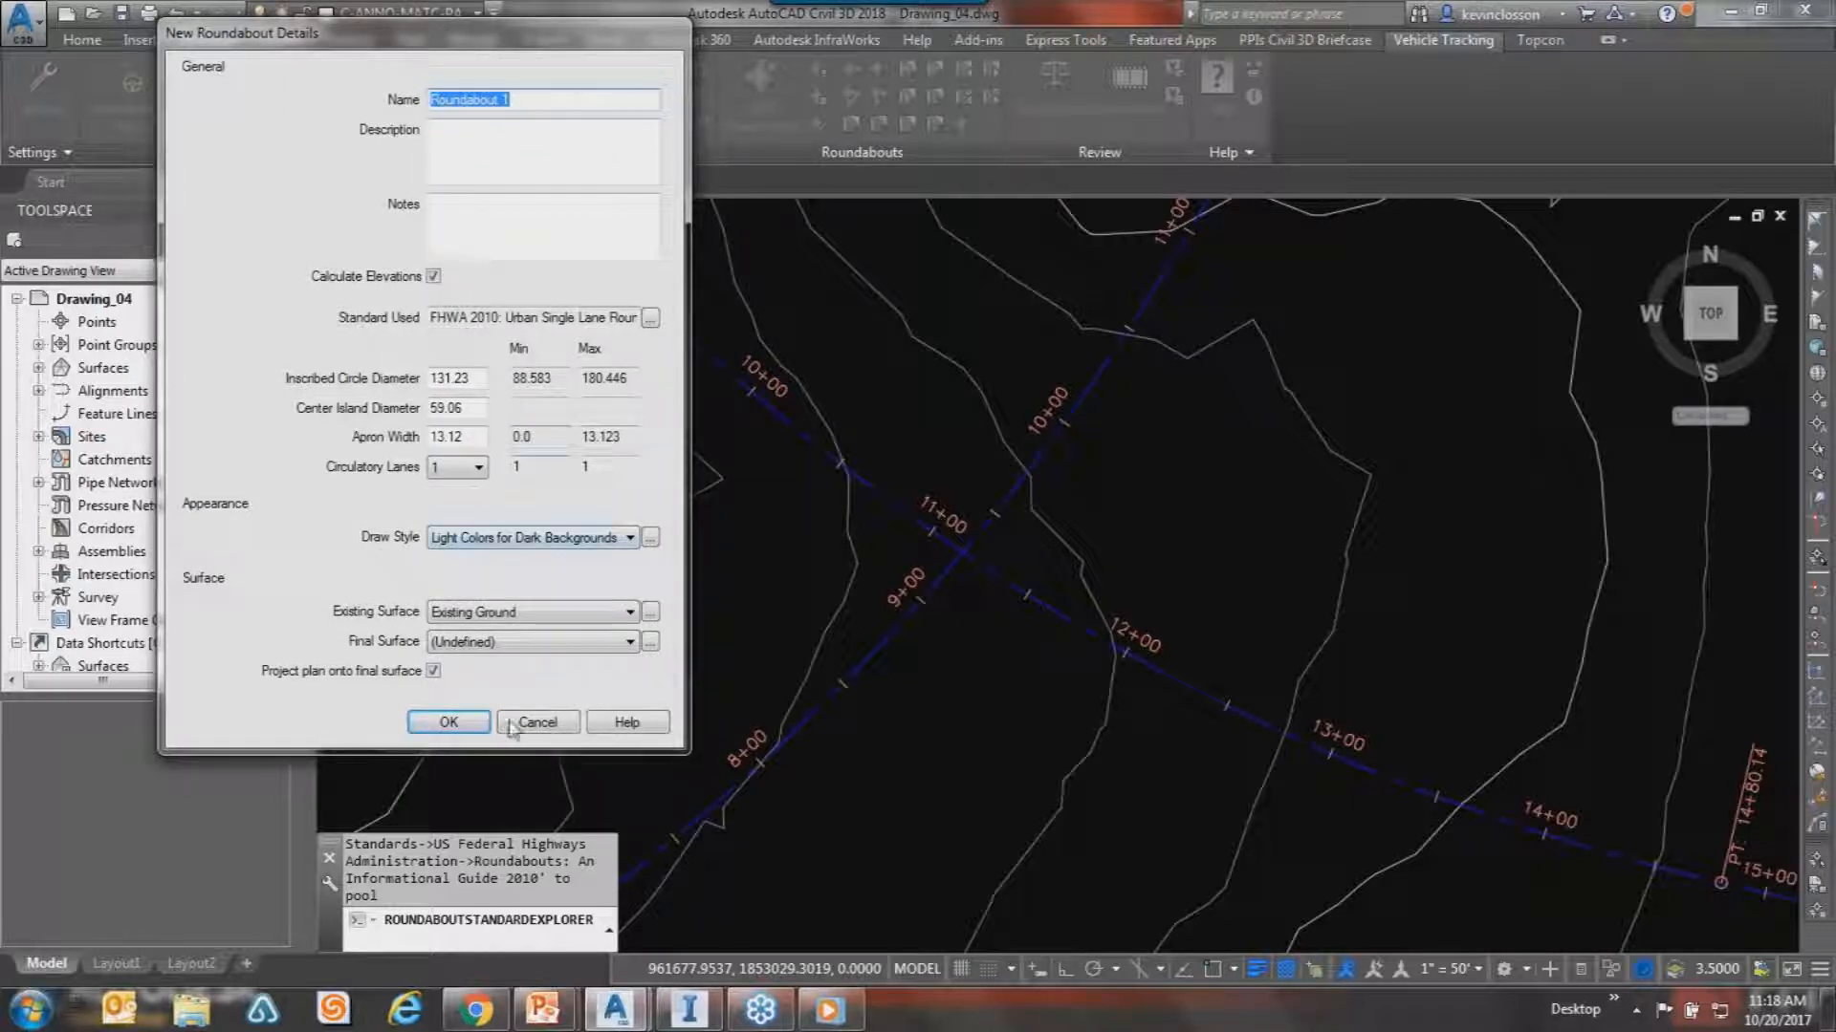
{"action": "left_click", "coordinate": [448, 722]}
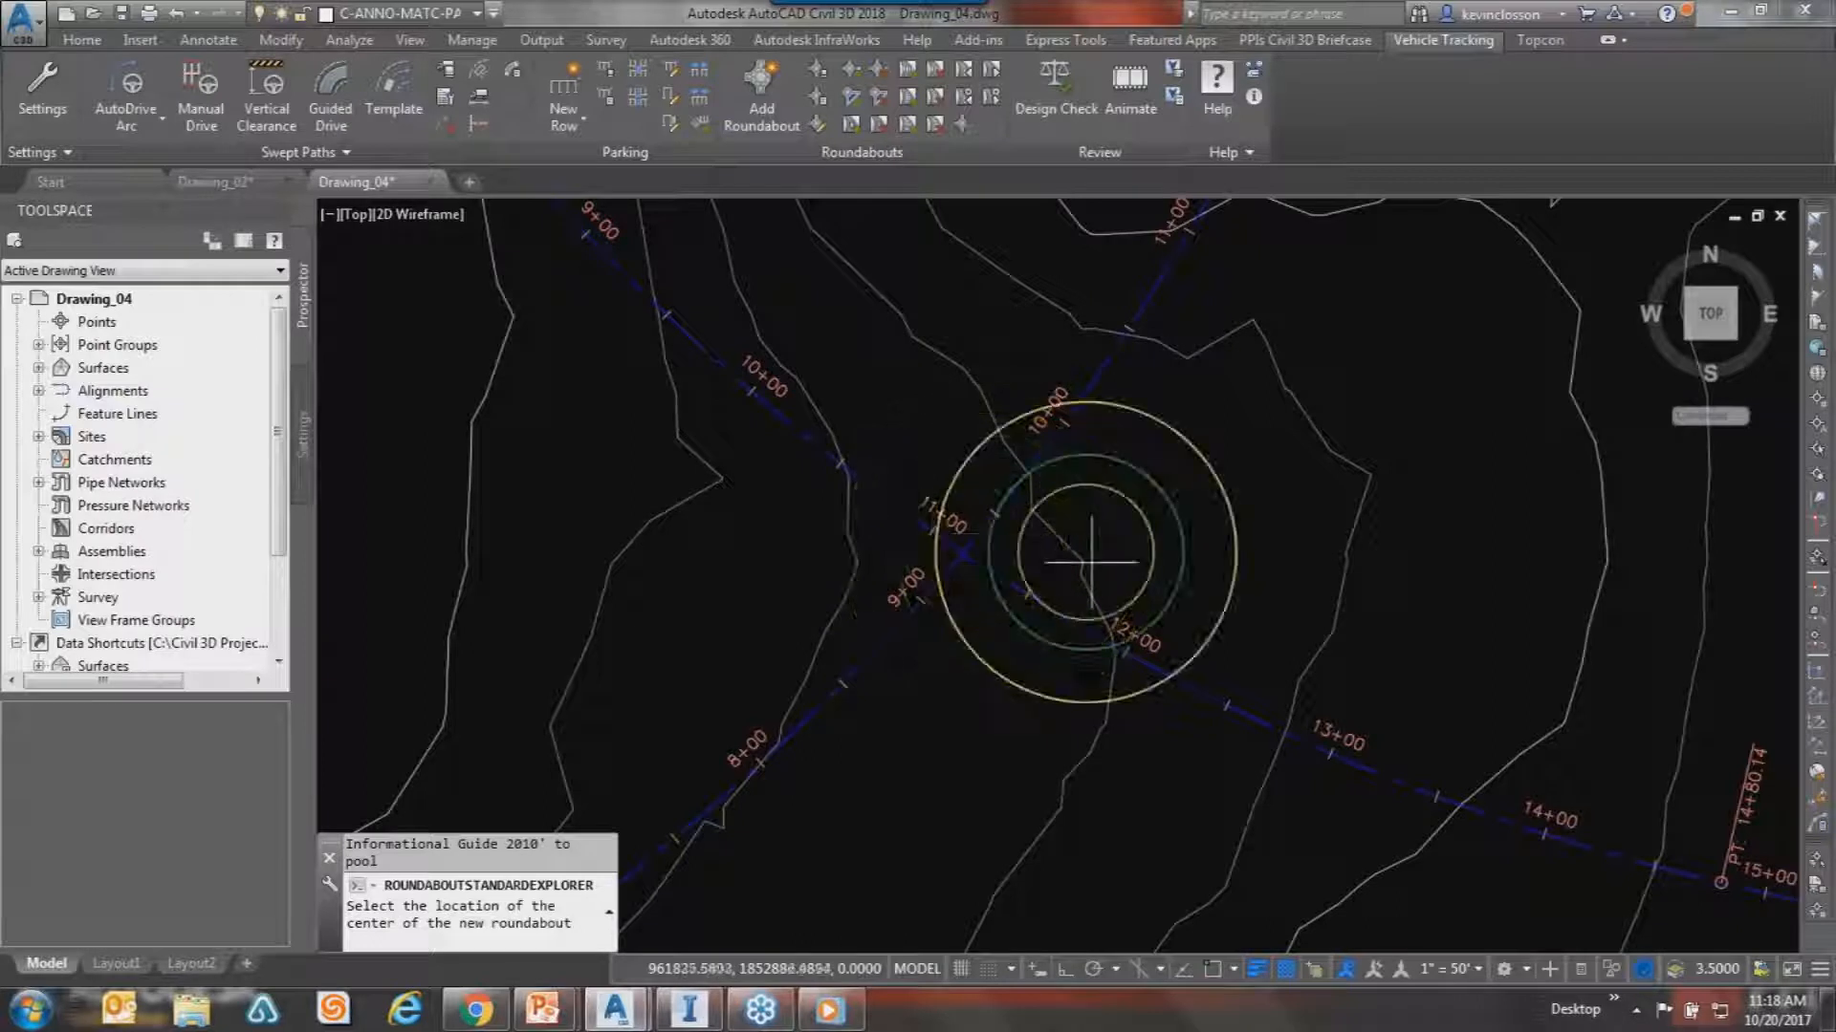
Place a trial roundabout at the alignment crossing without arms, then dismiss the Standard Explorer.
{"action": "left_click", "coordinate": [1000, 549]}
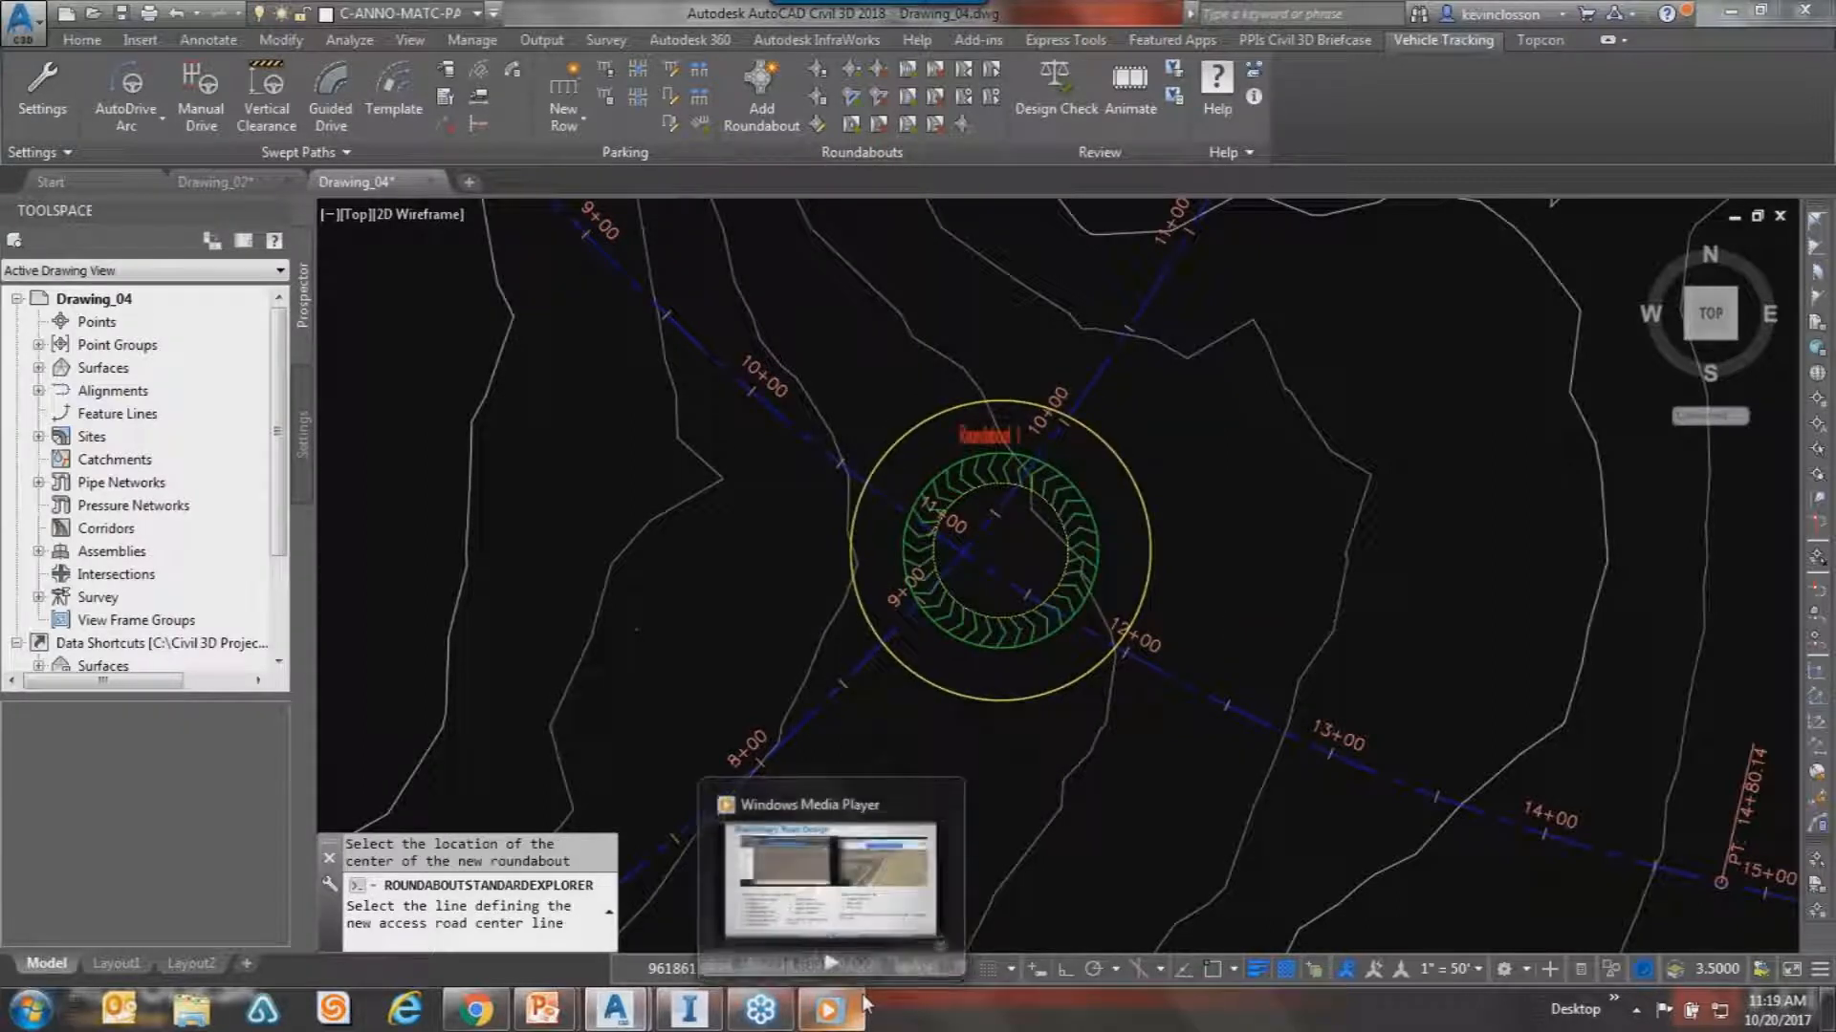
{"action": "key", "text": "Return"}
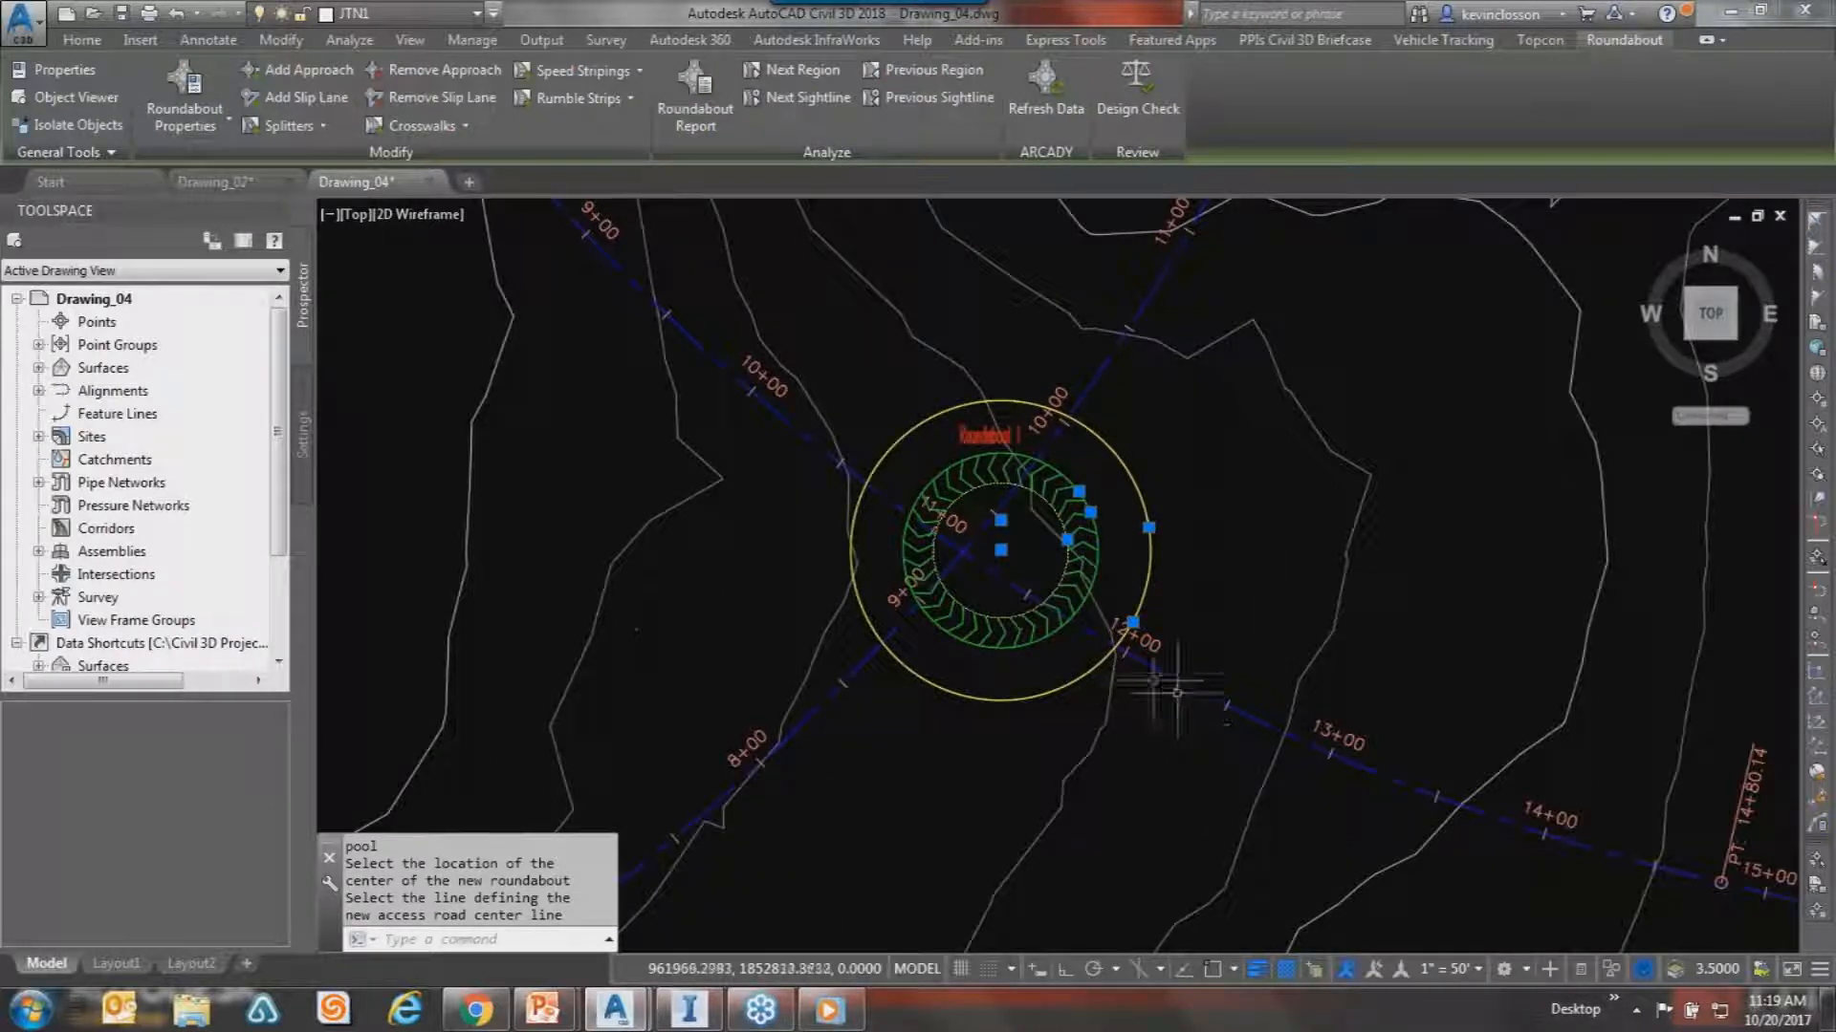
{"action": "key", "text": "Return"}
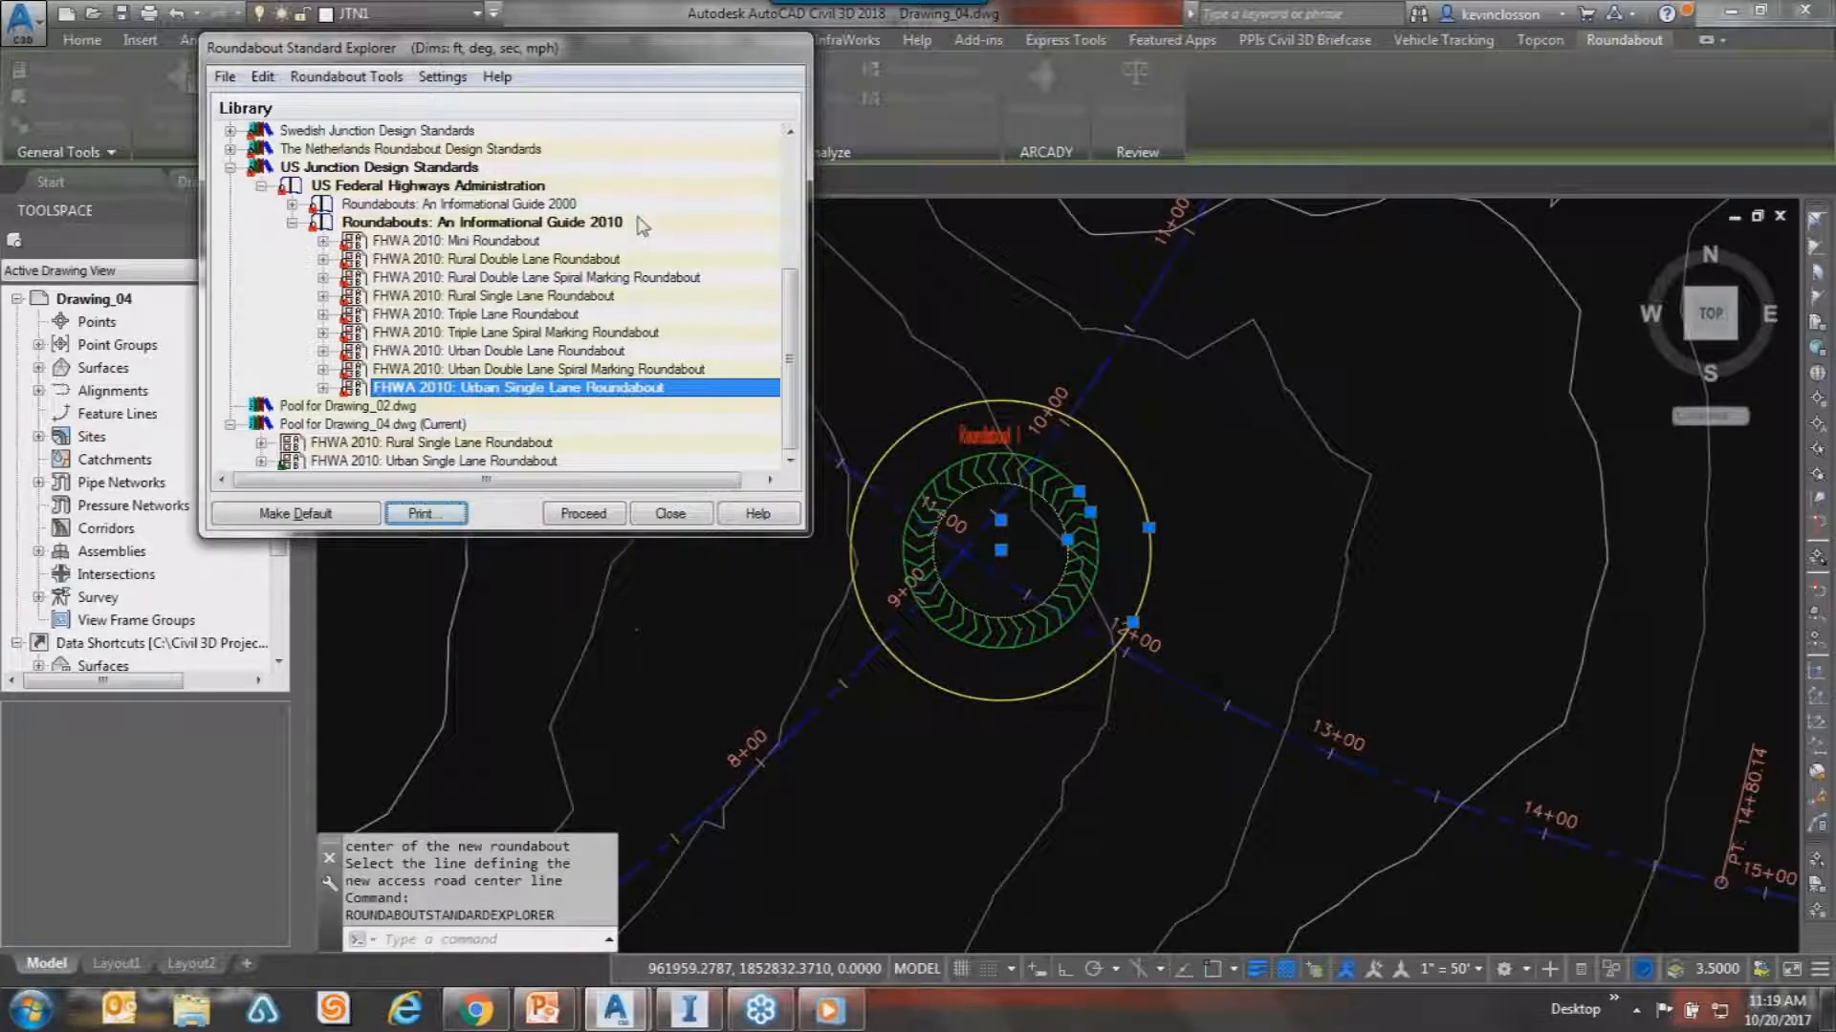
{"action": "key", "text": "Escape"}
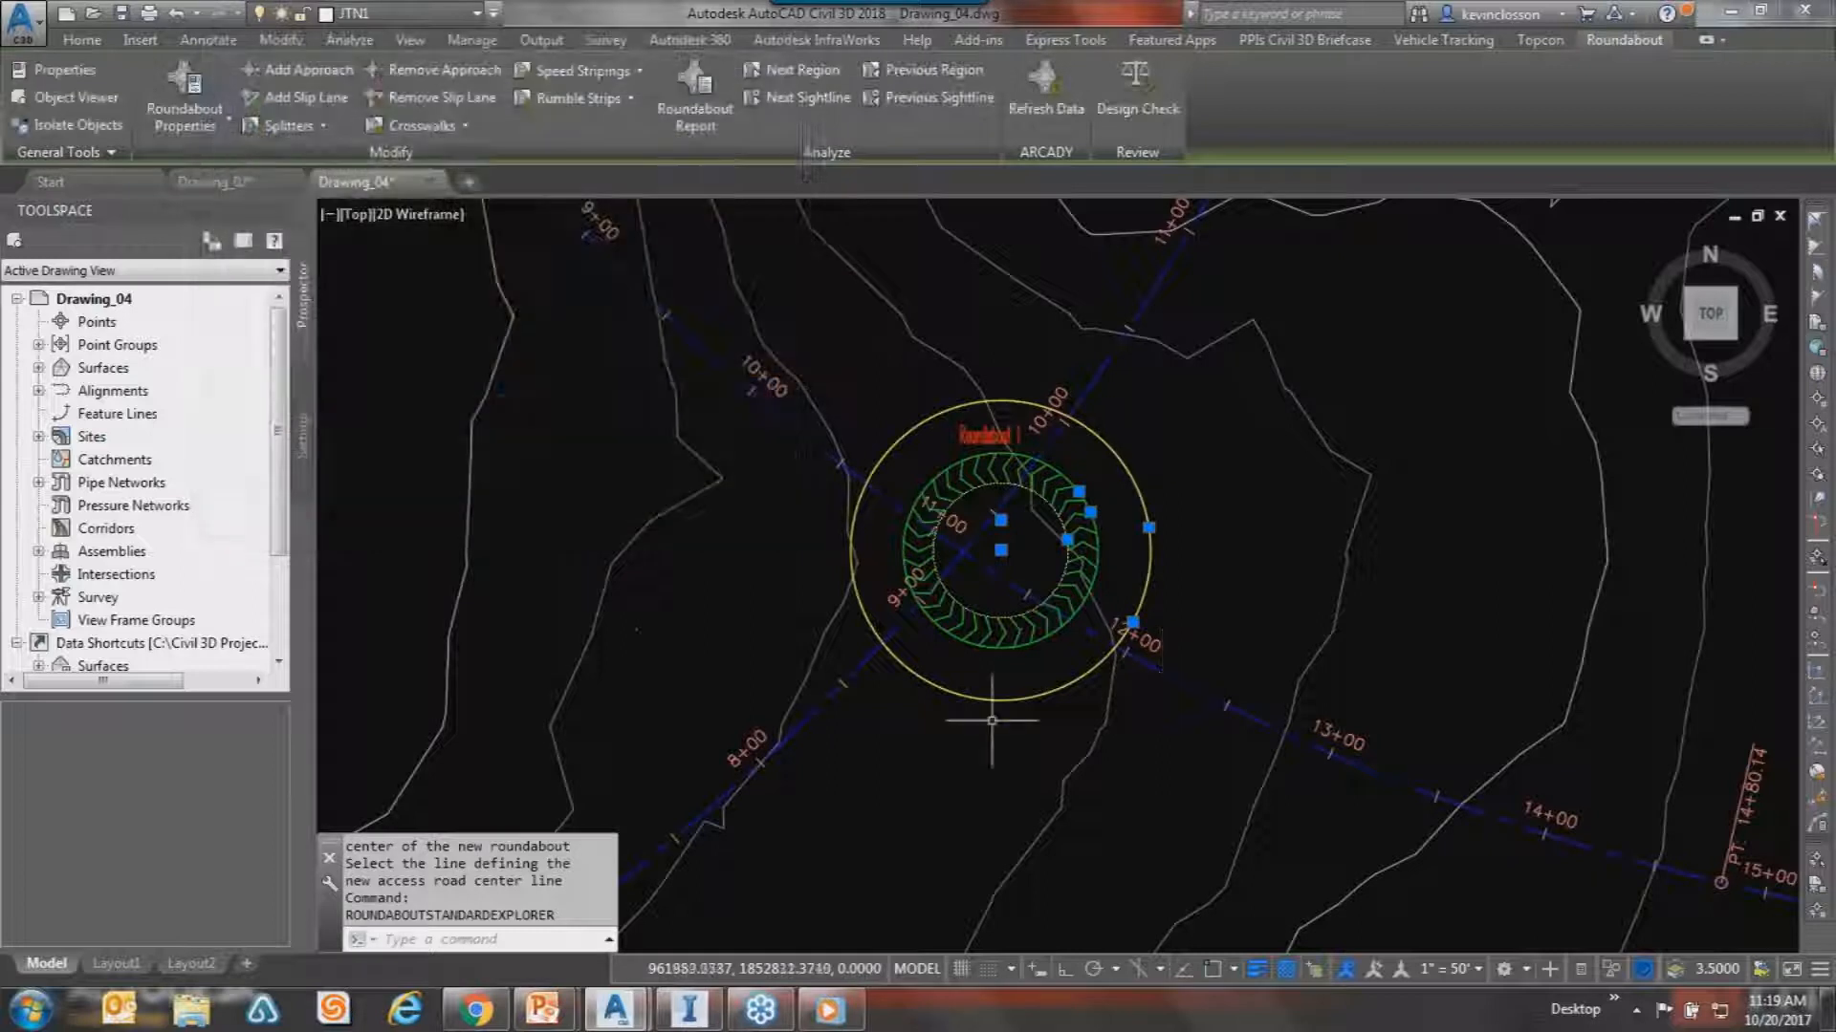
Window-select the trial roundabout and erase it with E.
{"action": "key", "text": "Escape"}
{"action": "left_click", "coordinate": [1014, 755]}
{"action": "left_click", "coordinate": [946, 578]}
{"action": "type", "text": "e"}
{"action": "key", "text": "Return"}
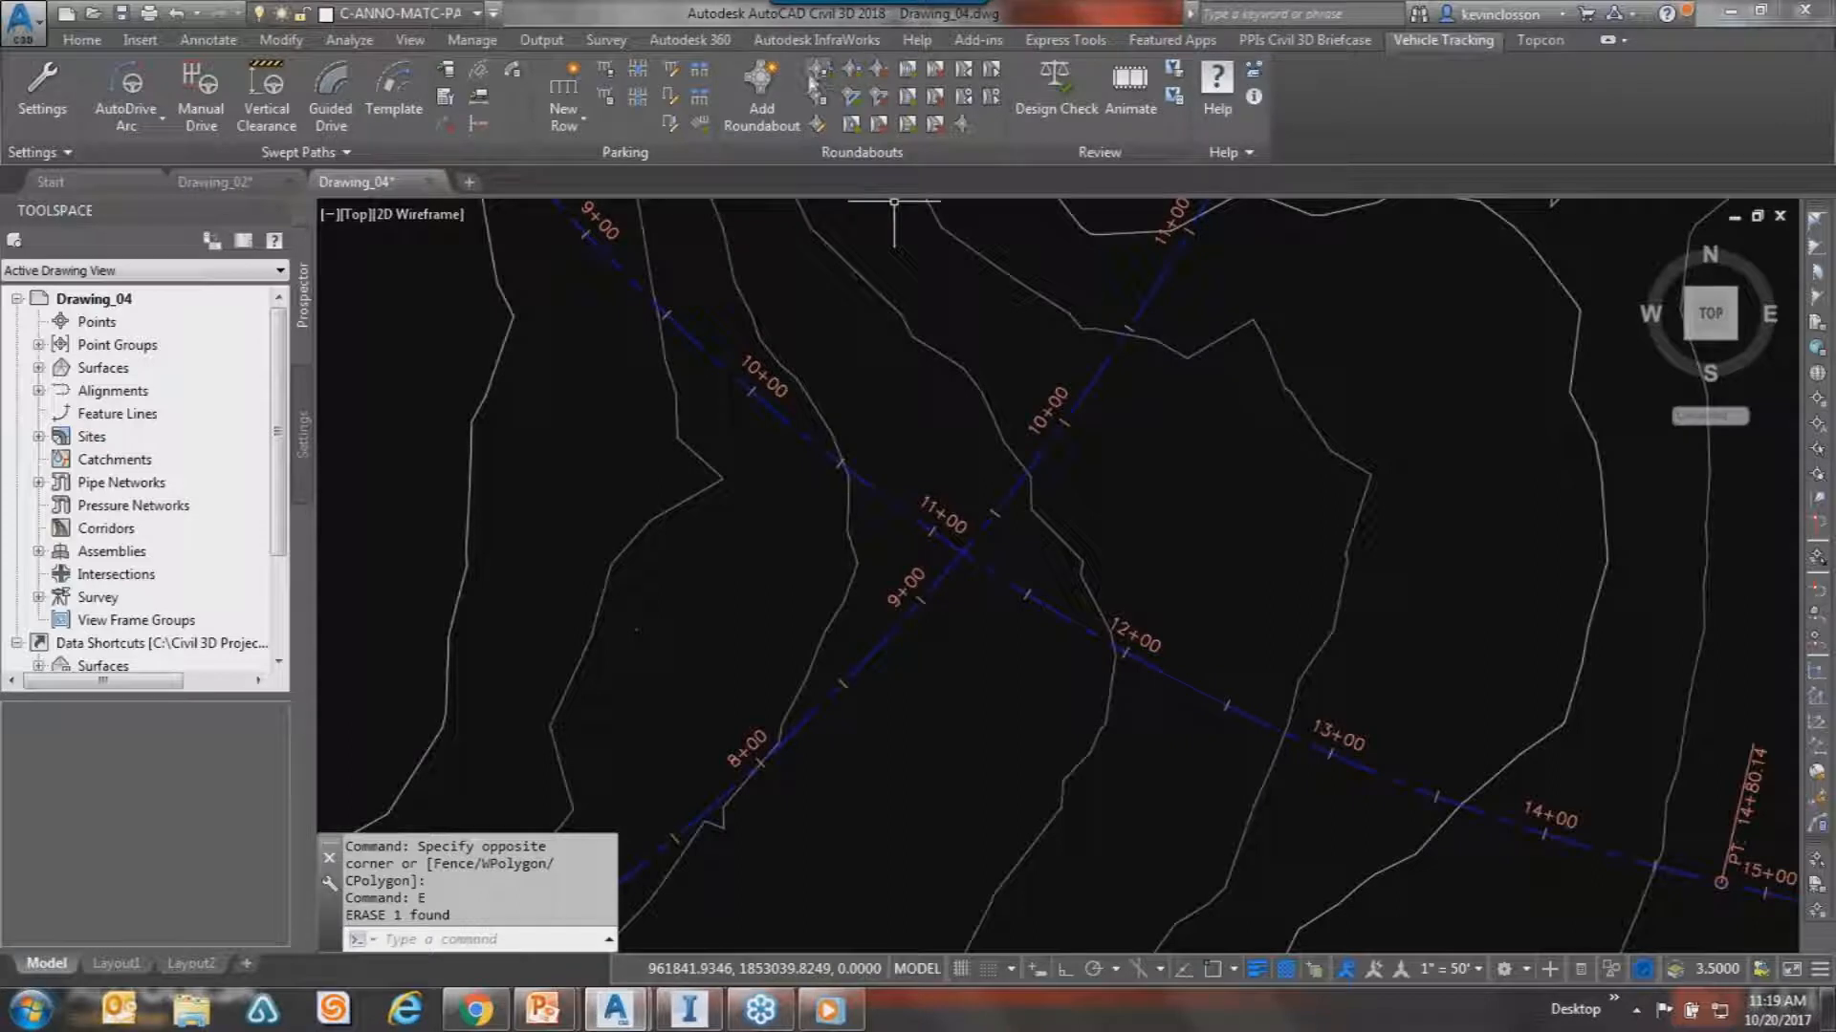
Start a fresh Roundabout 1 from FHWA 2010: Urban Single Lane Roundabout at 1 unit = 1 foot.
{"action": "left_click", "coordinate": [810, 73]}
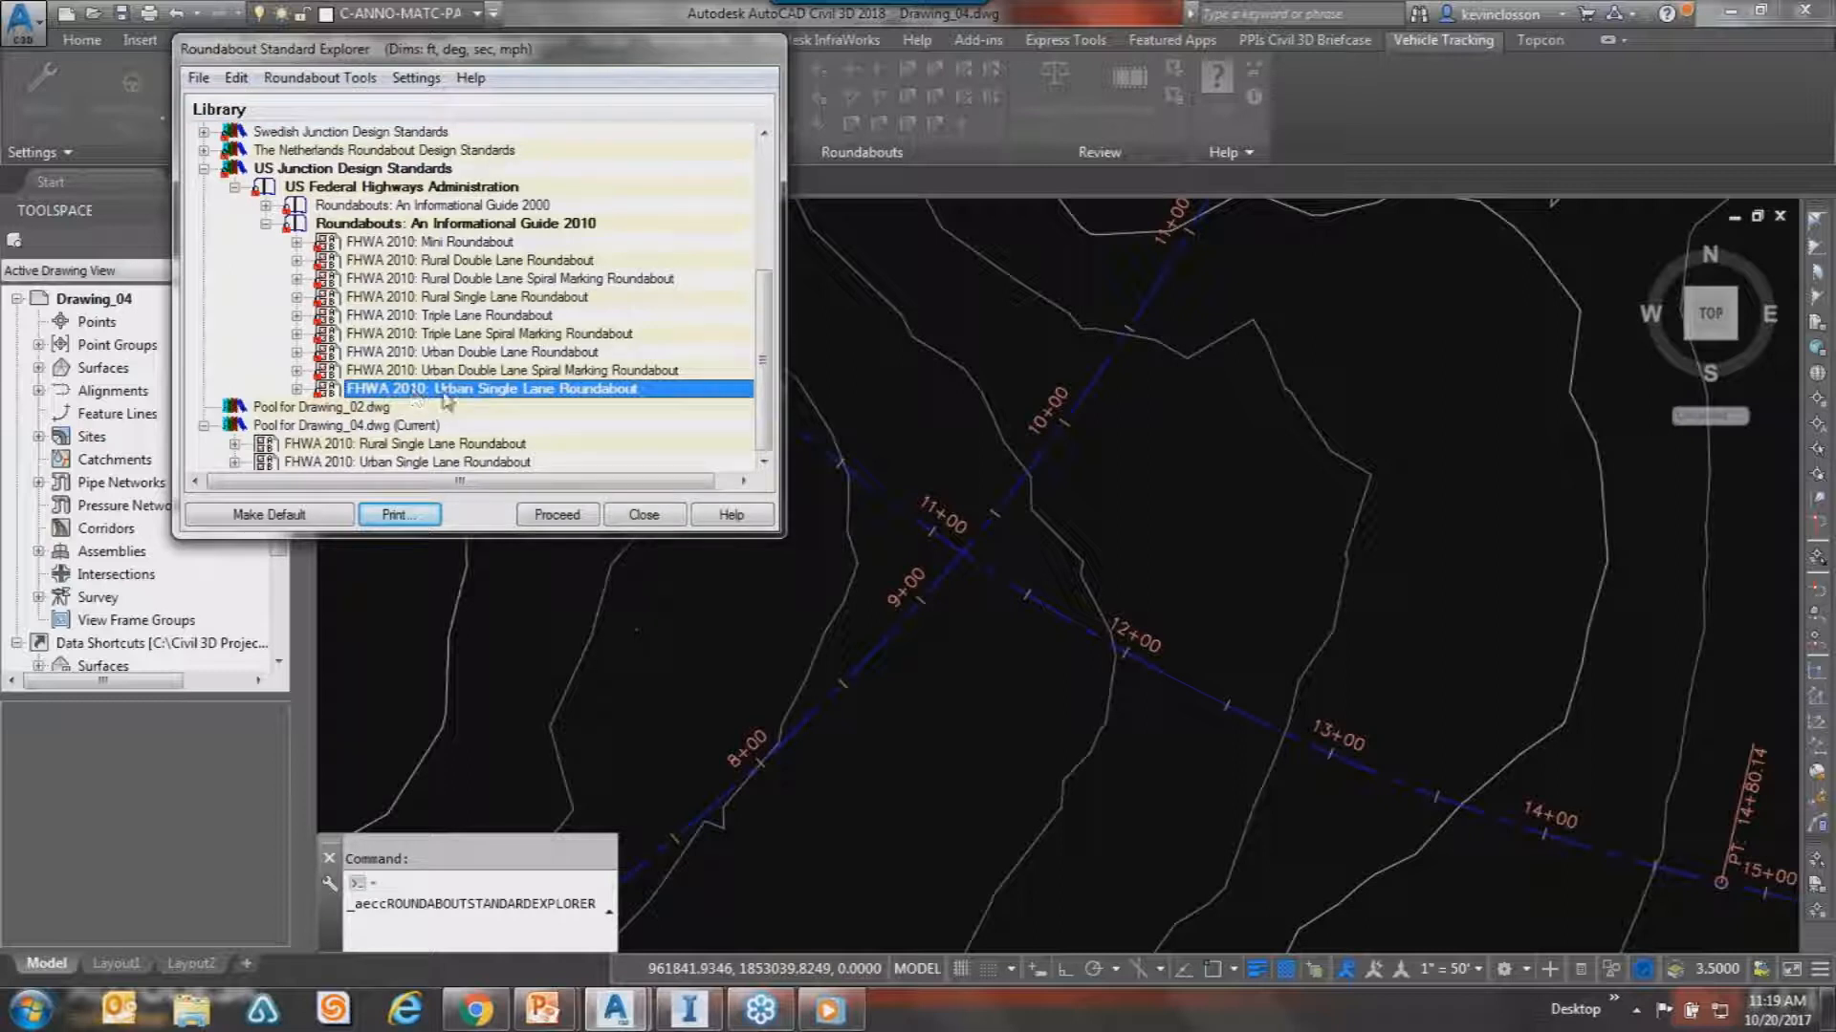
{"action": "left_click", "coordinate": [572, 516]}
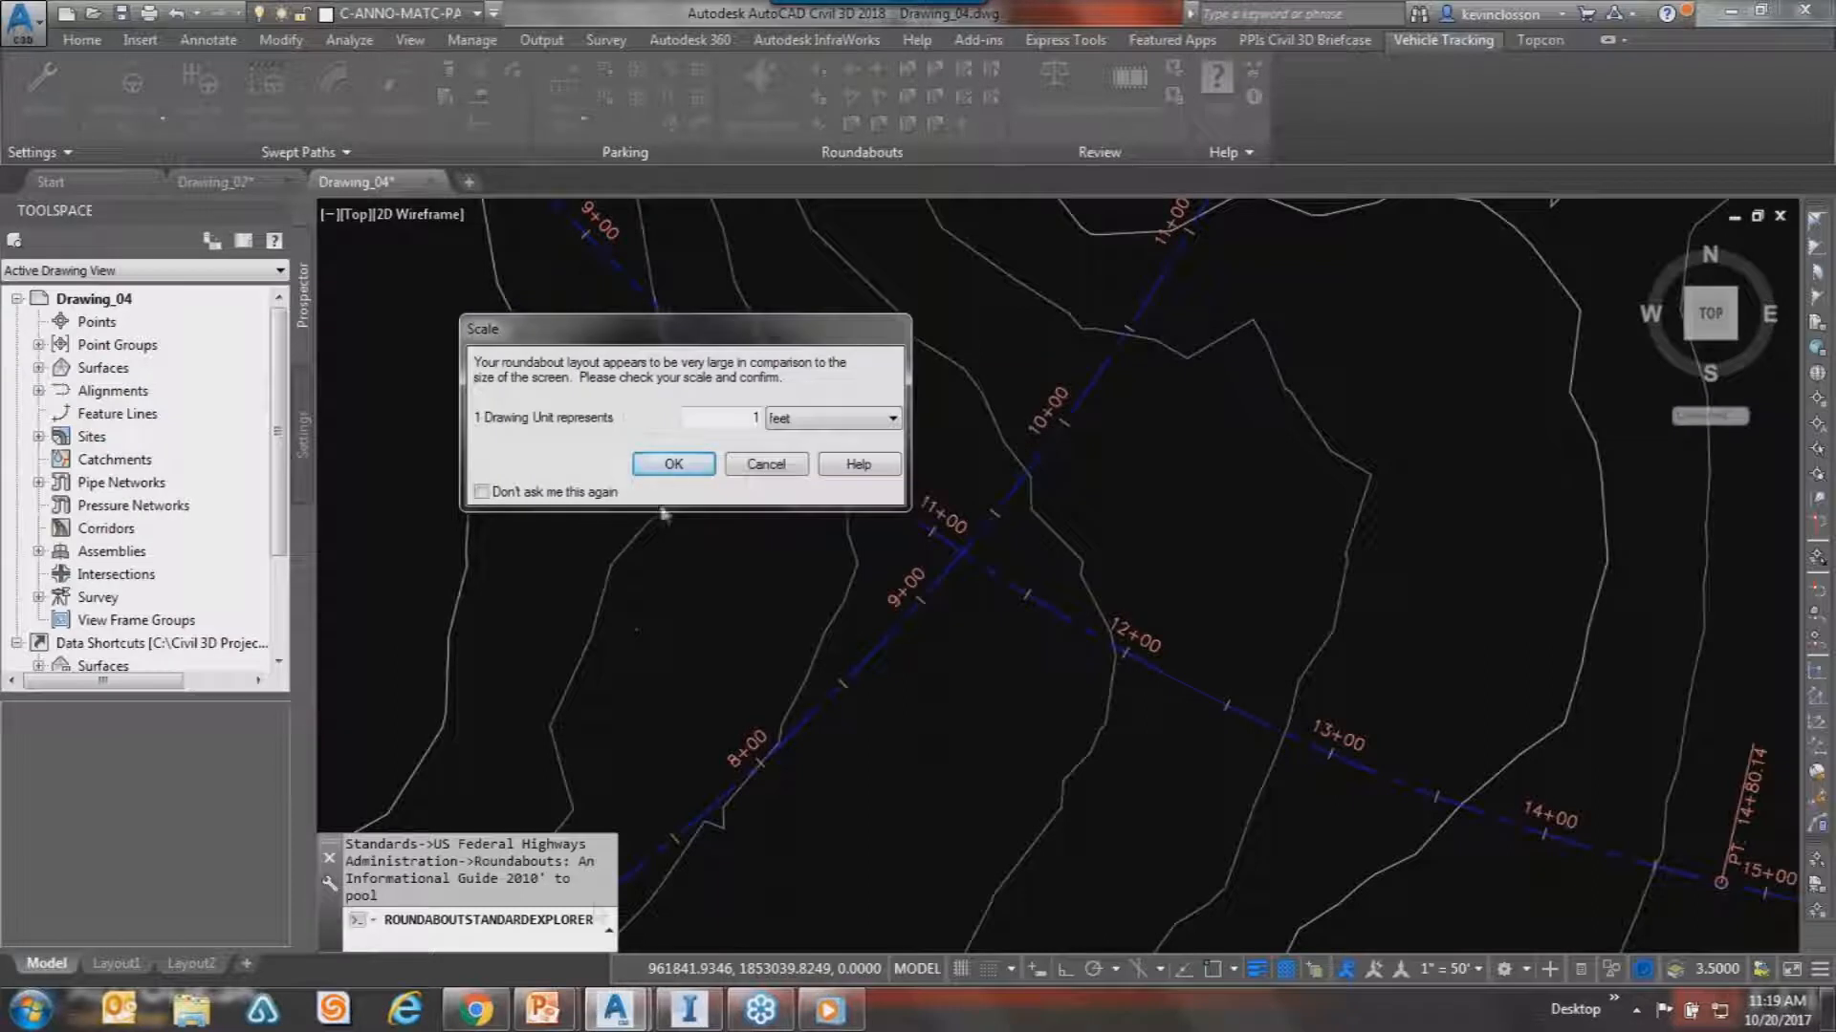
{"action": "left_click", "coordinate": [663, 468]}
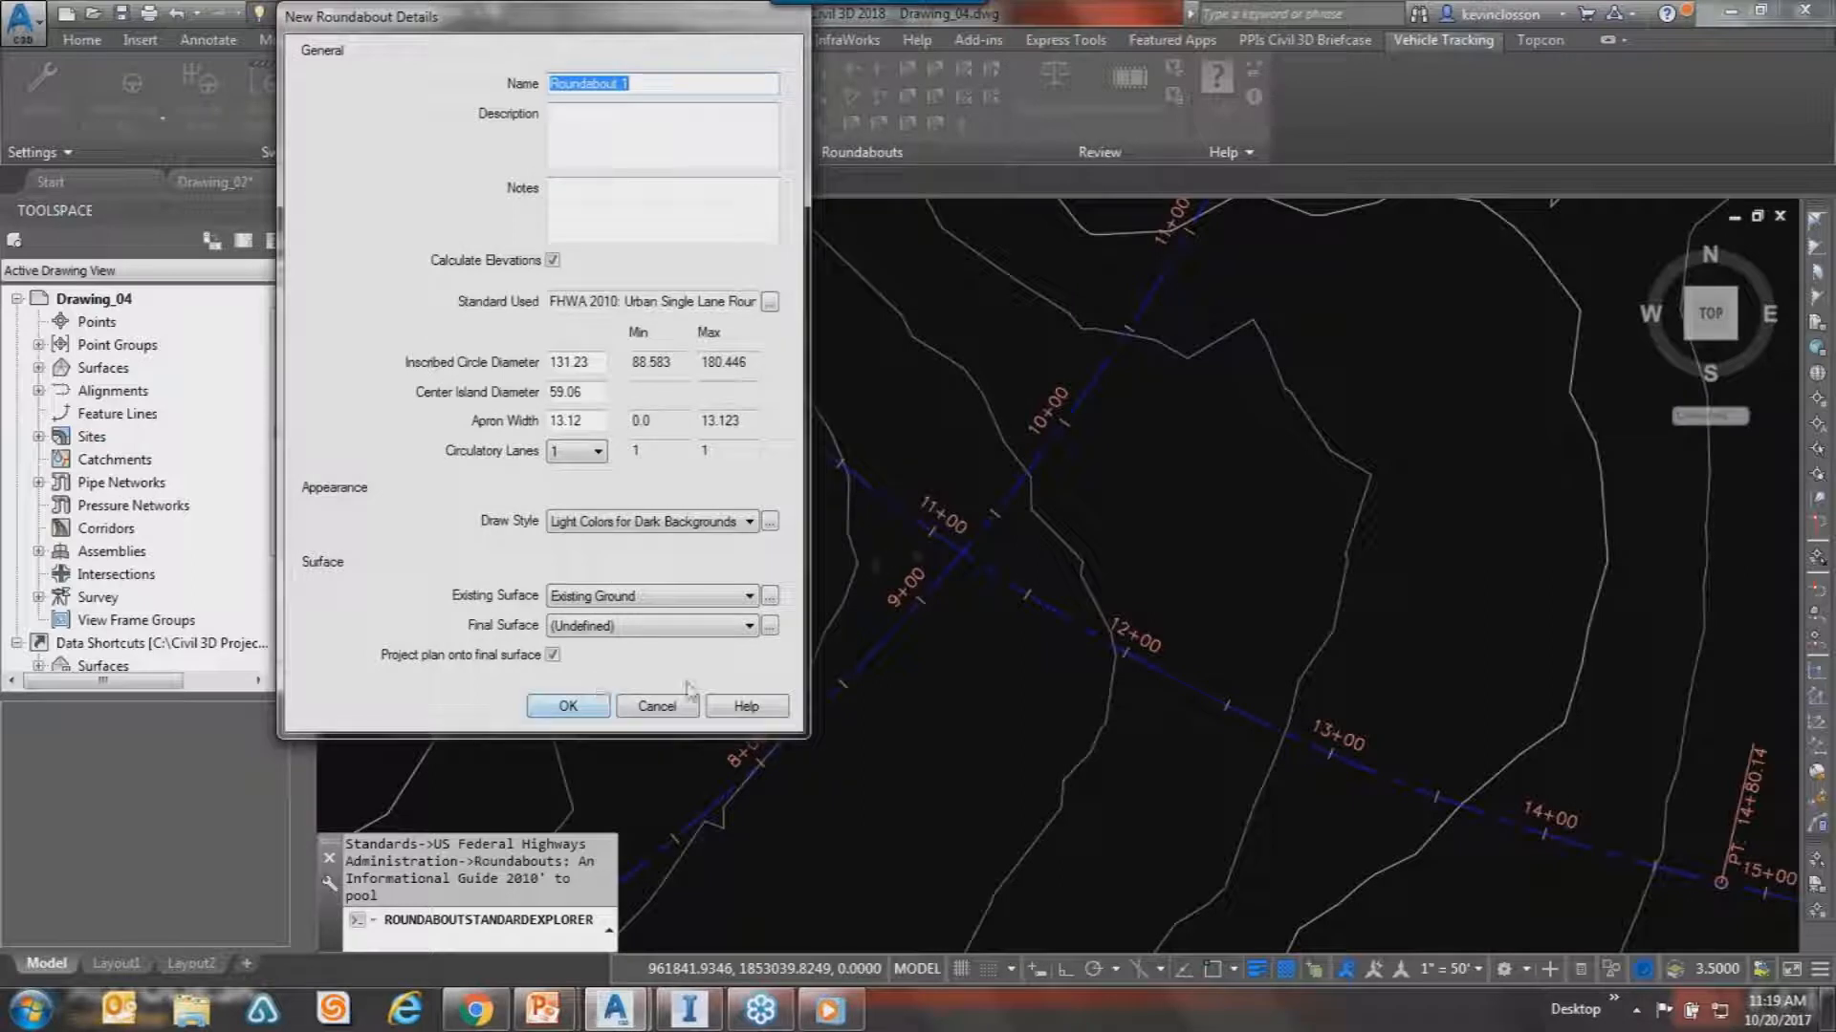
Accept the Roundabout 1 details and place it at the alignment crossing.
{"action": "left_click", "coordinate": [579, 705]}
{"action": "left_click", "coordinate": [942, 547]}
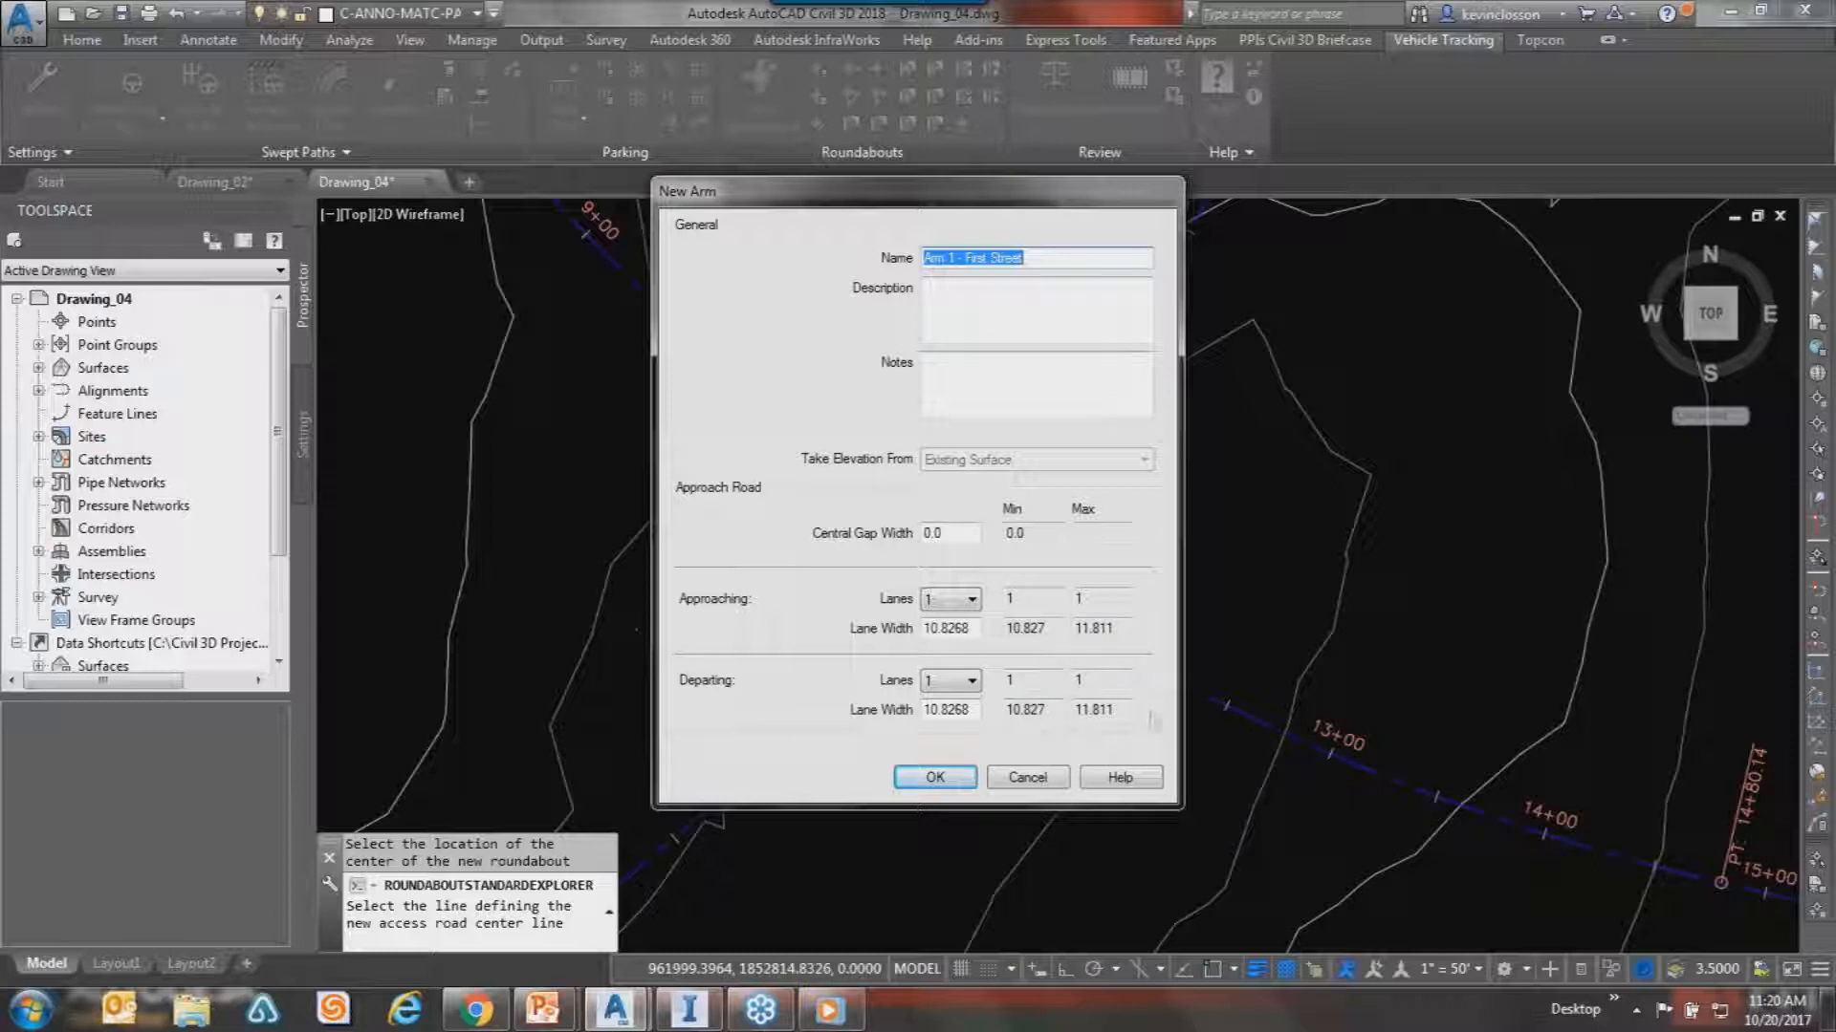
Add Arm 1 and Arm 2 on both First Street and Second Street to the roundabout.
{"action": "left_click", "coordinate": [935, 777]}
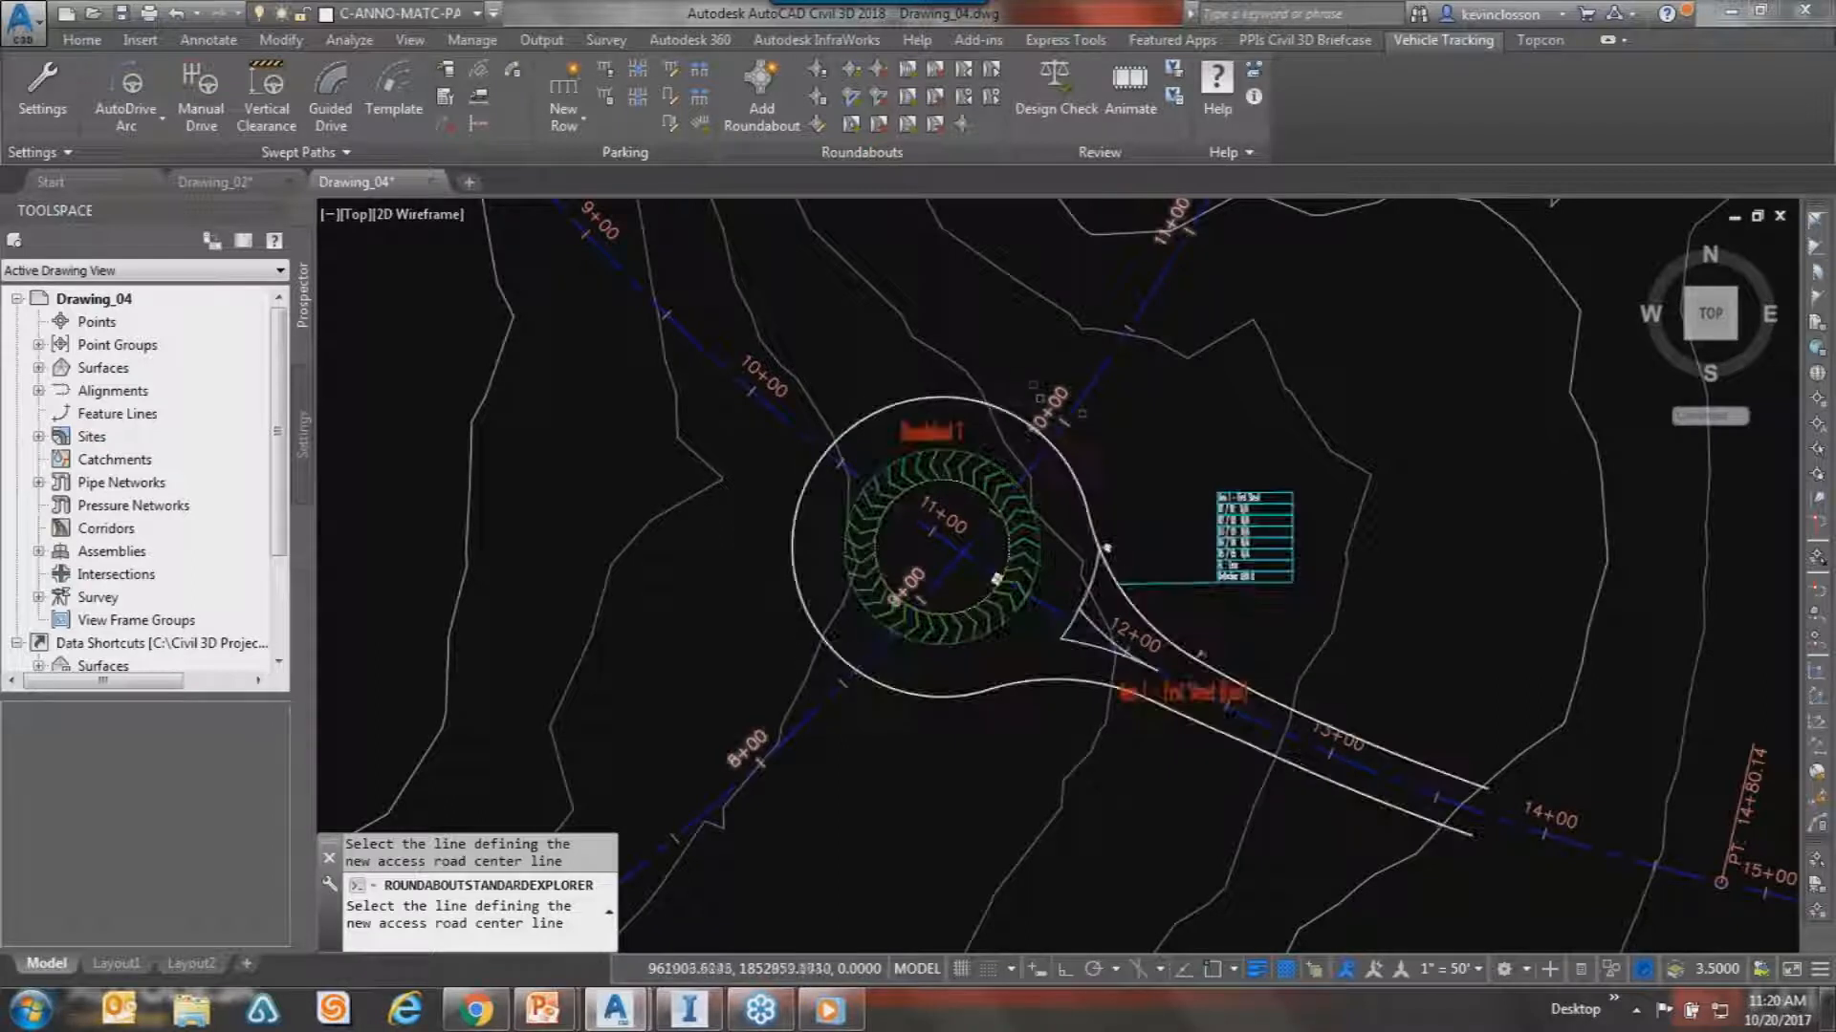
{"action": "left_click", "coordinate": [1105, 383]}
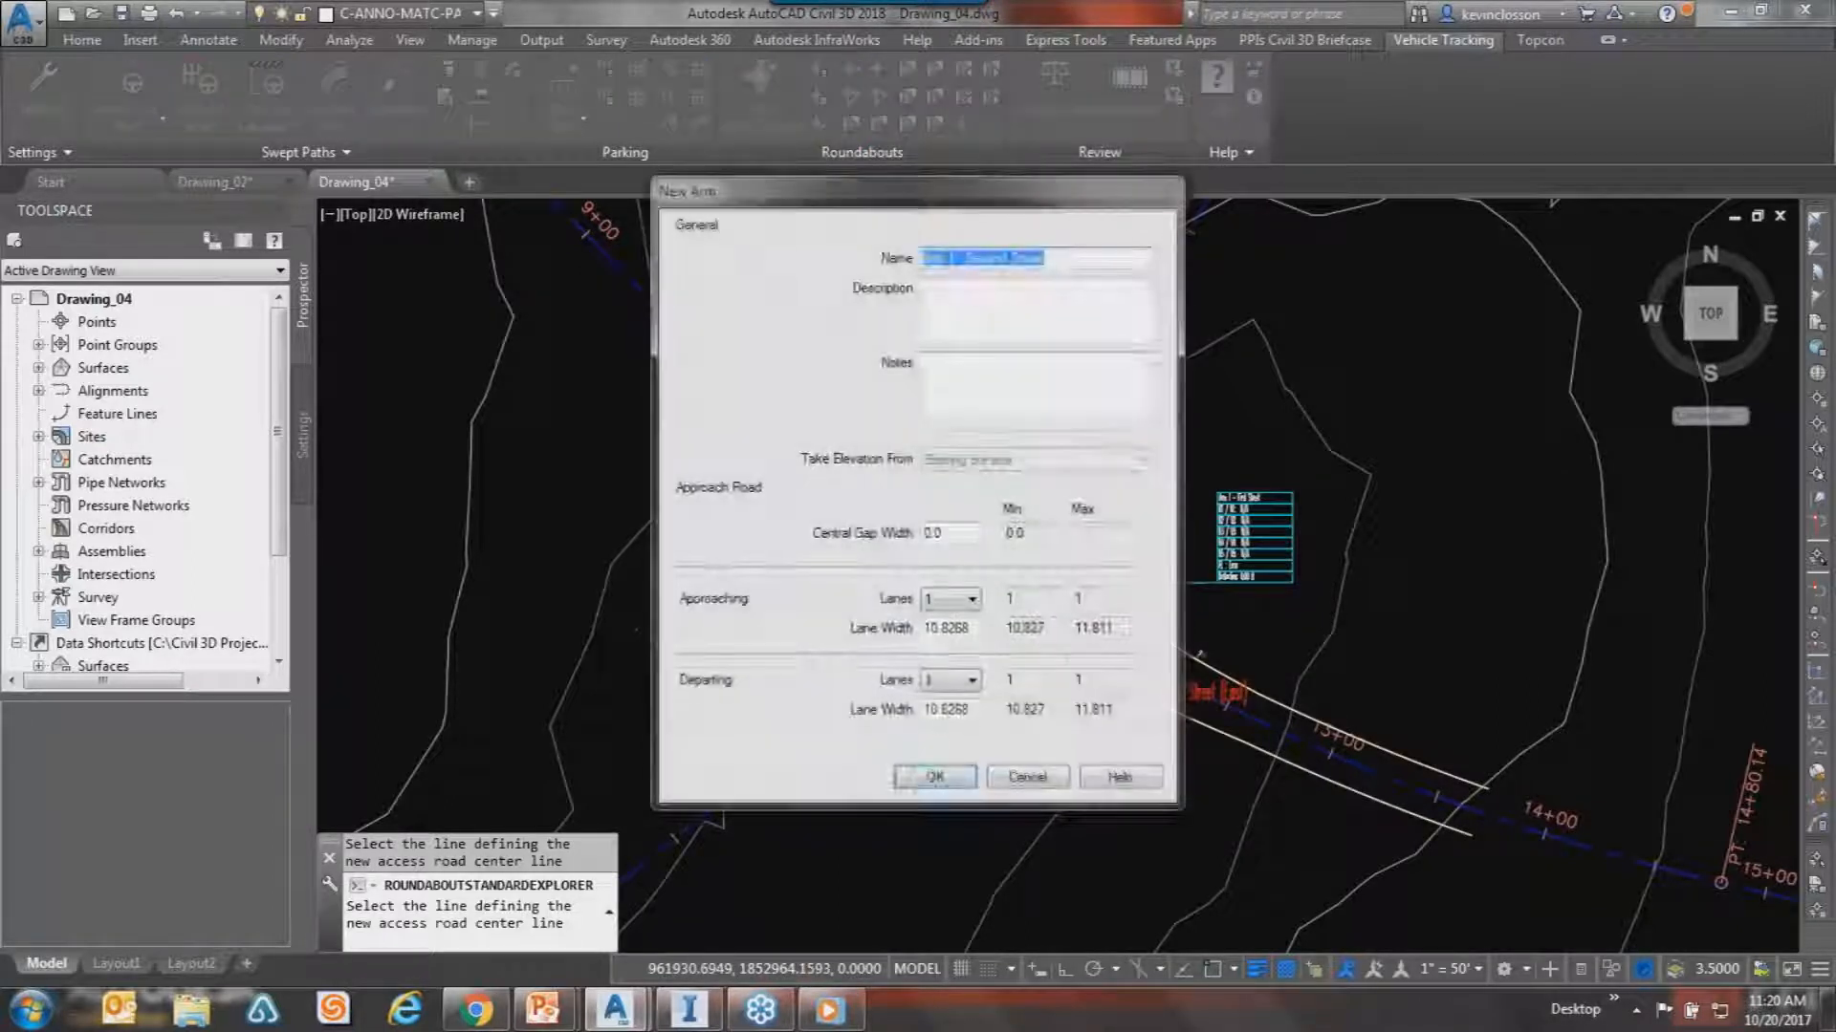
{"action": "key", "text": "Return"}
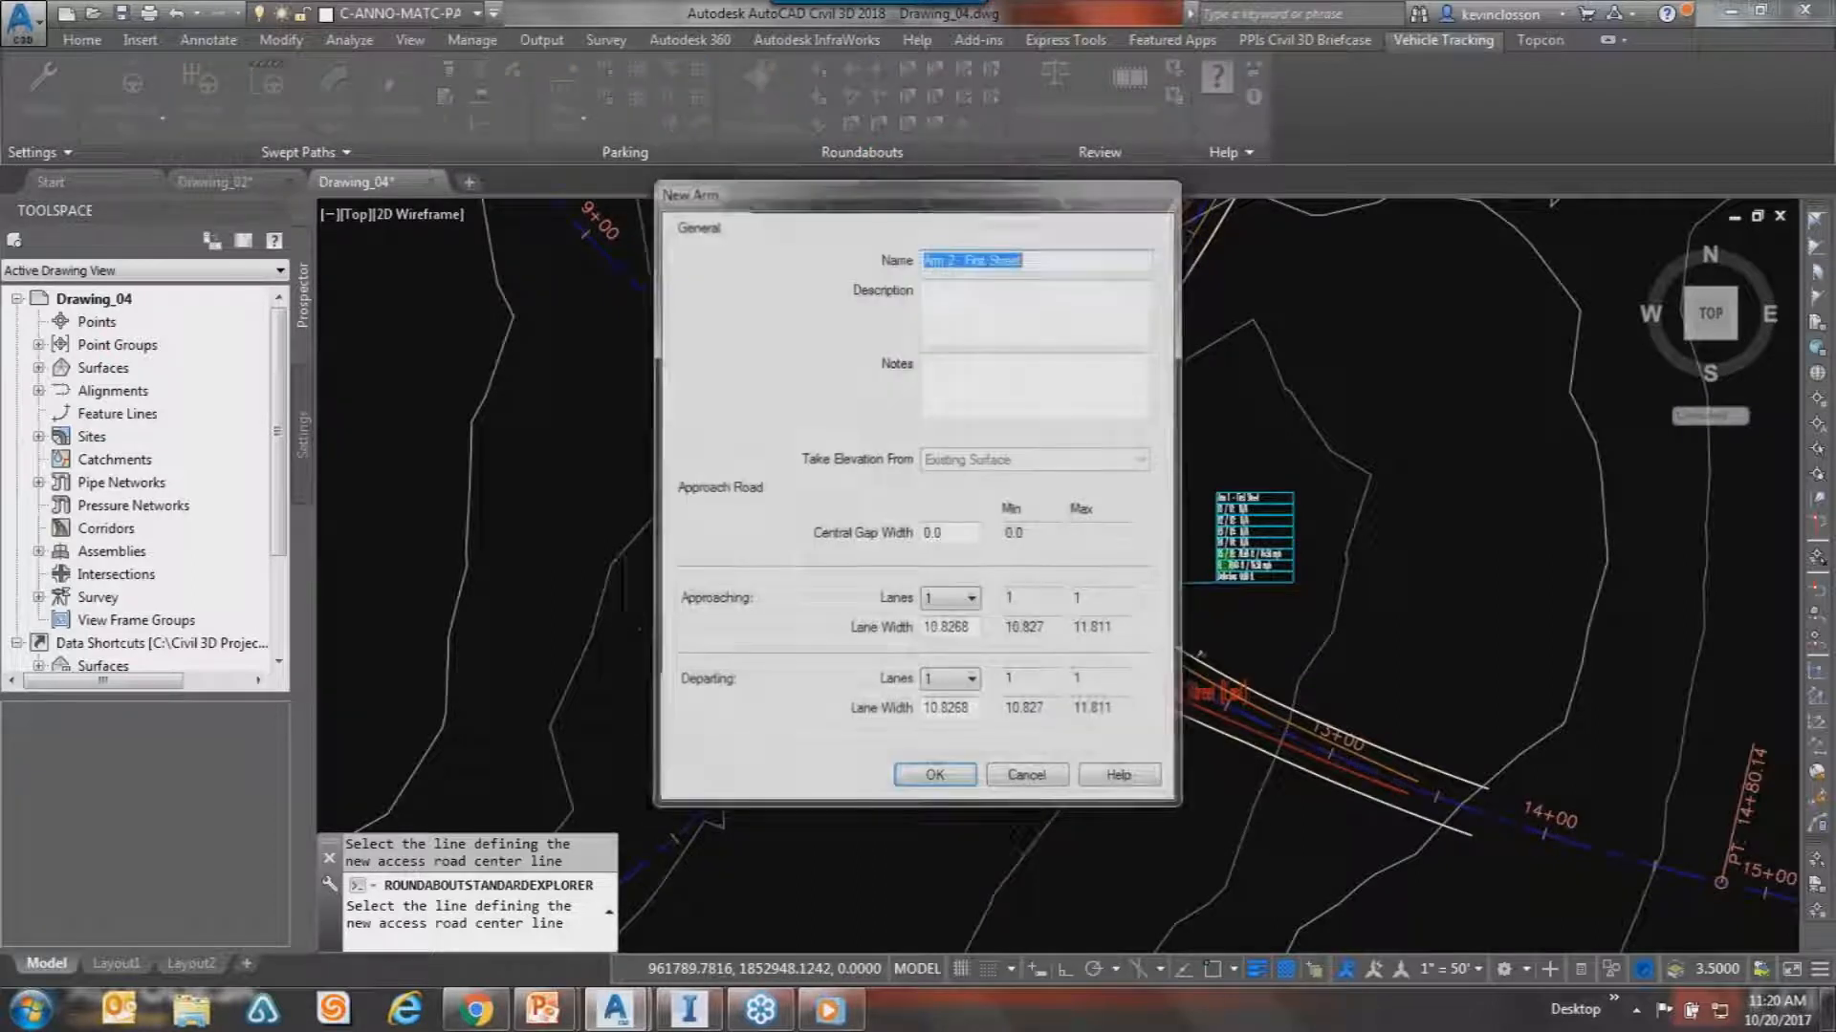
{"action": "key", "text": "Return"}
{"action": "left_click", "coordinate": [801, 723]}
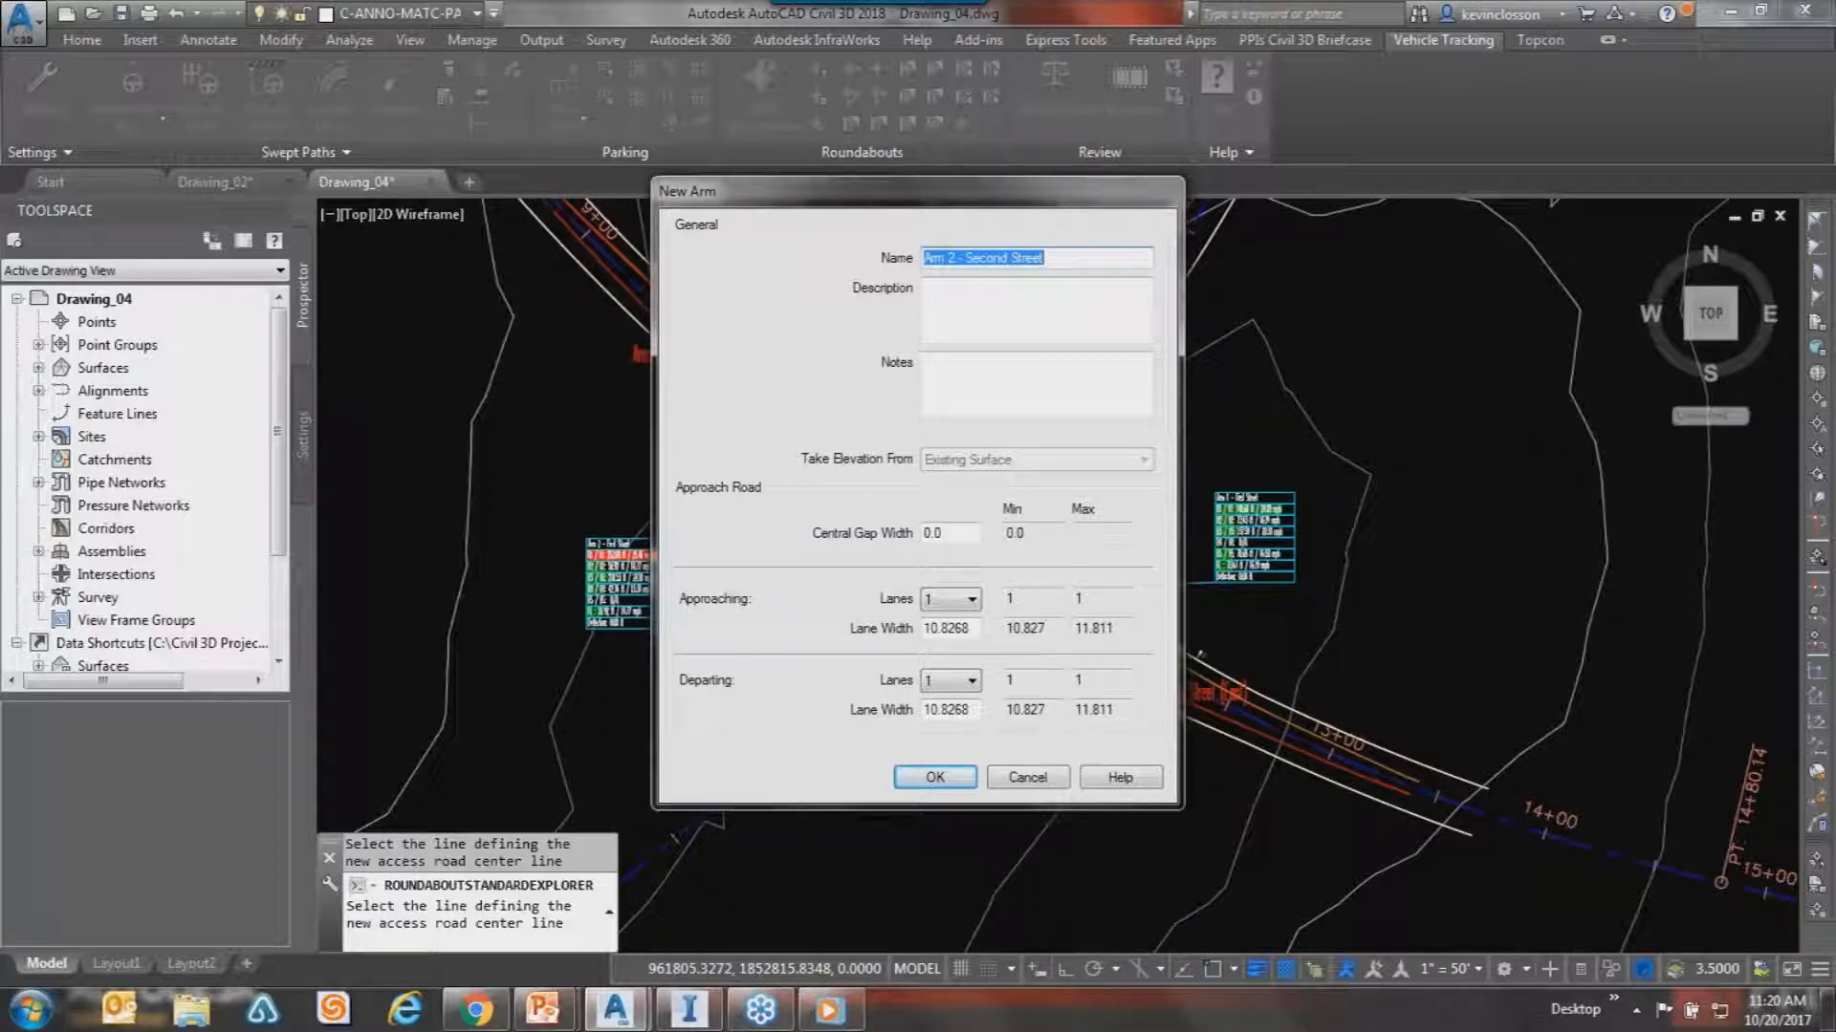
{"action": "key", "text": "Return"}
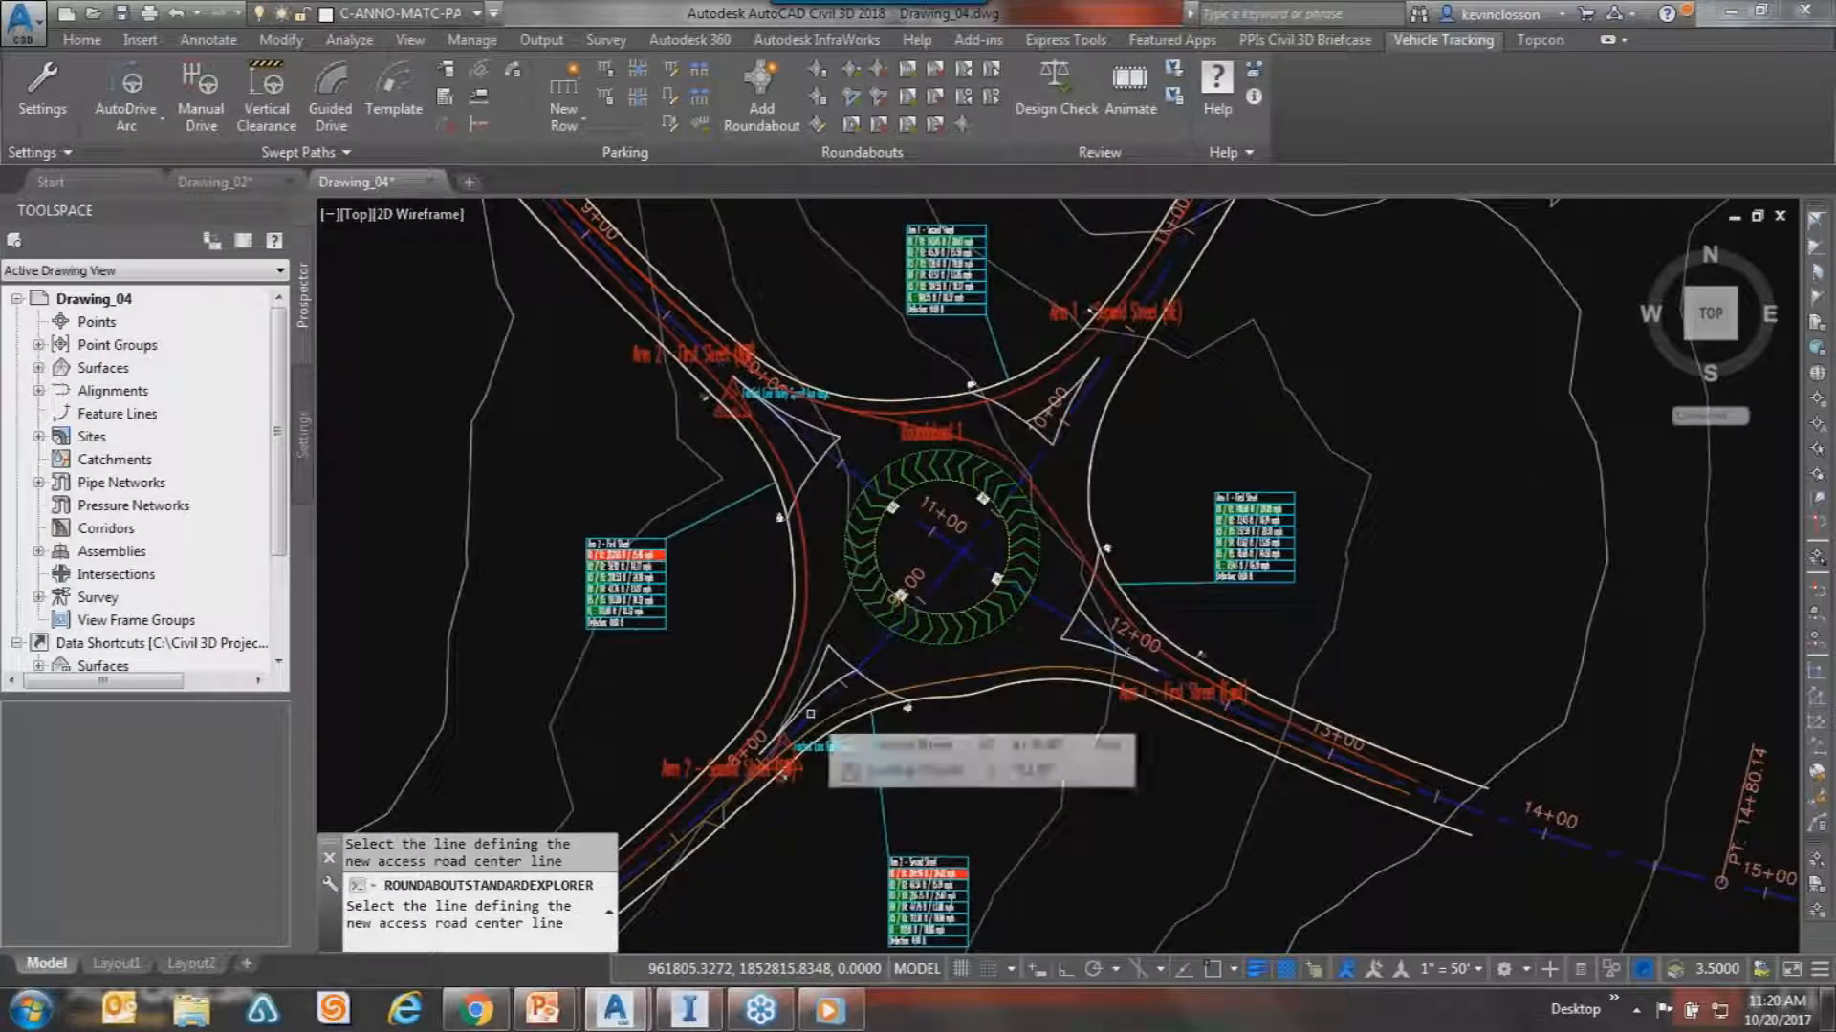
{"action": "key", "text": "Return"}
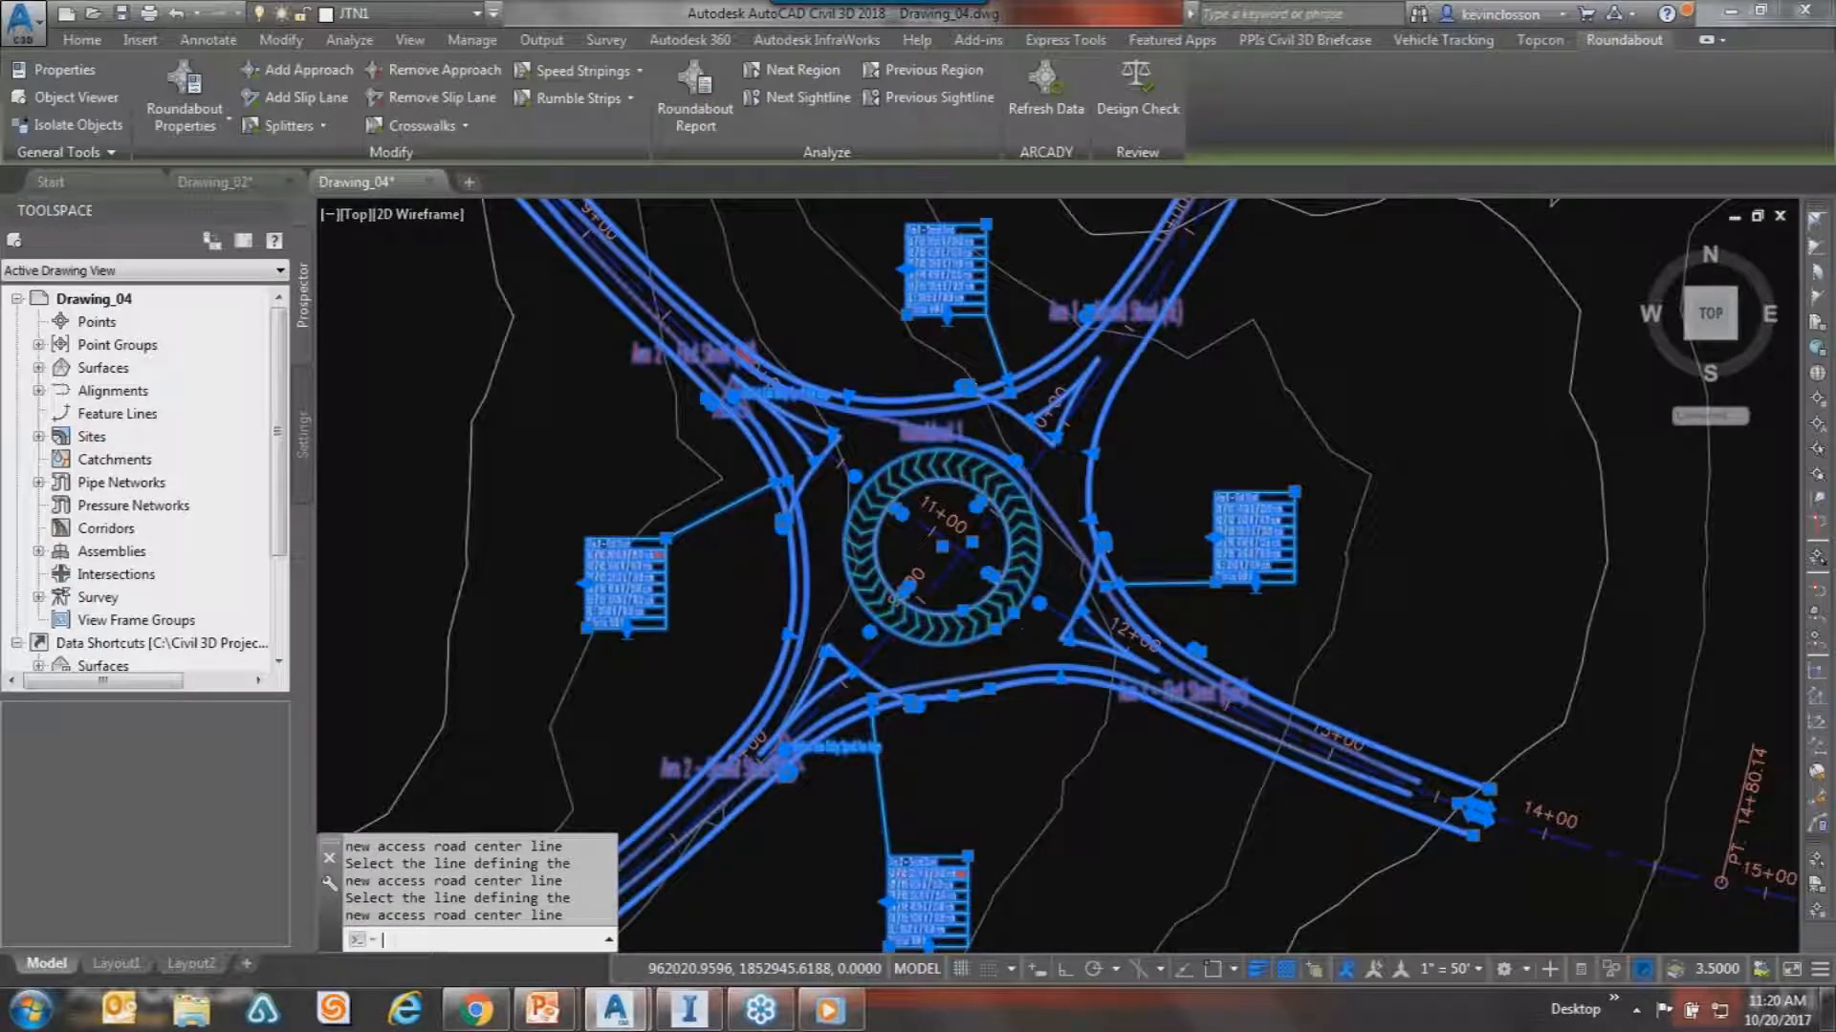
Select Roundabout 1 and grab its centre grip to relocate it.
{"action": "key", "text": "Escape"}
{"action": "key", "text": "Escape"}
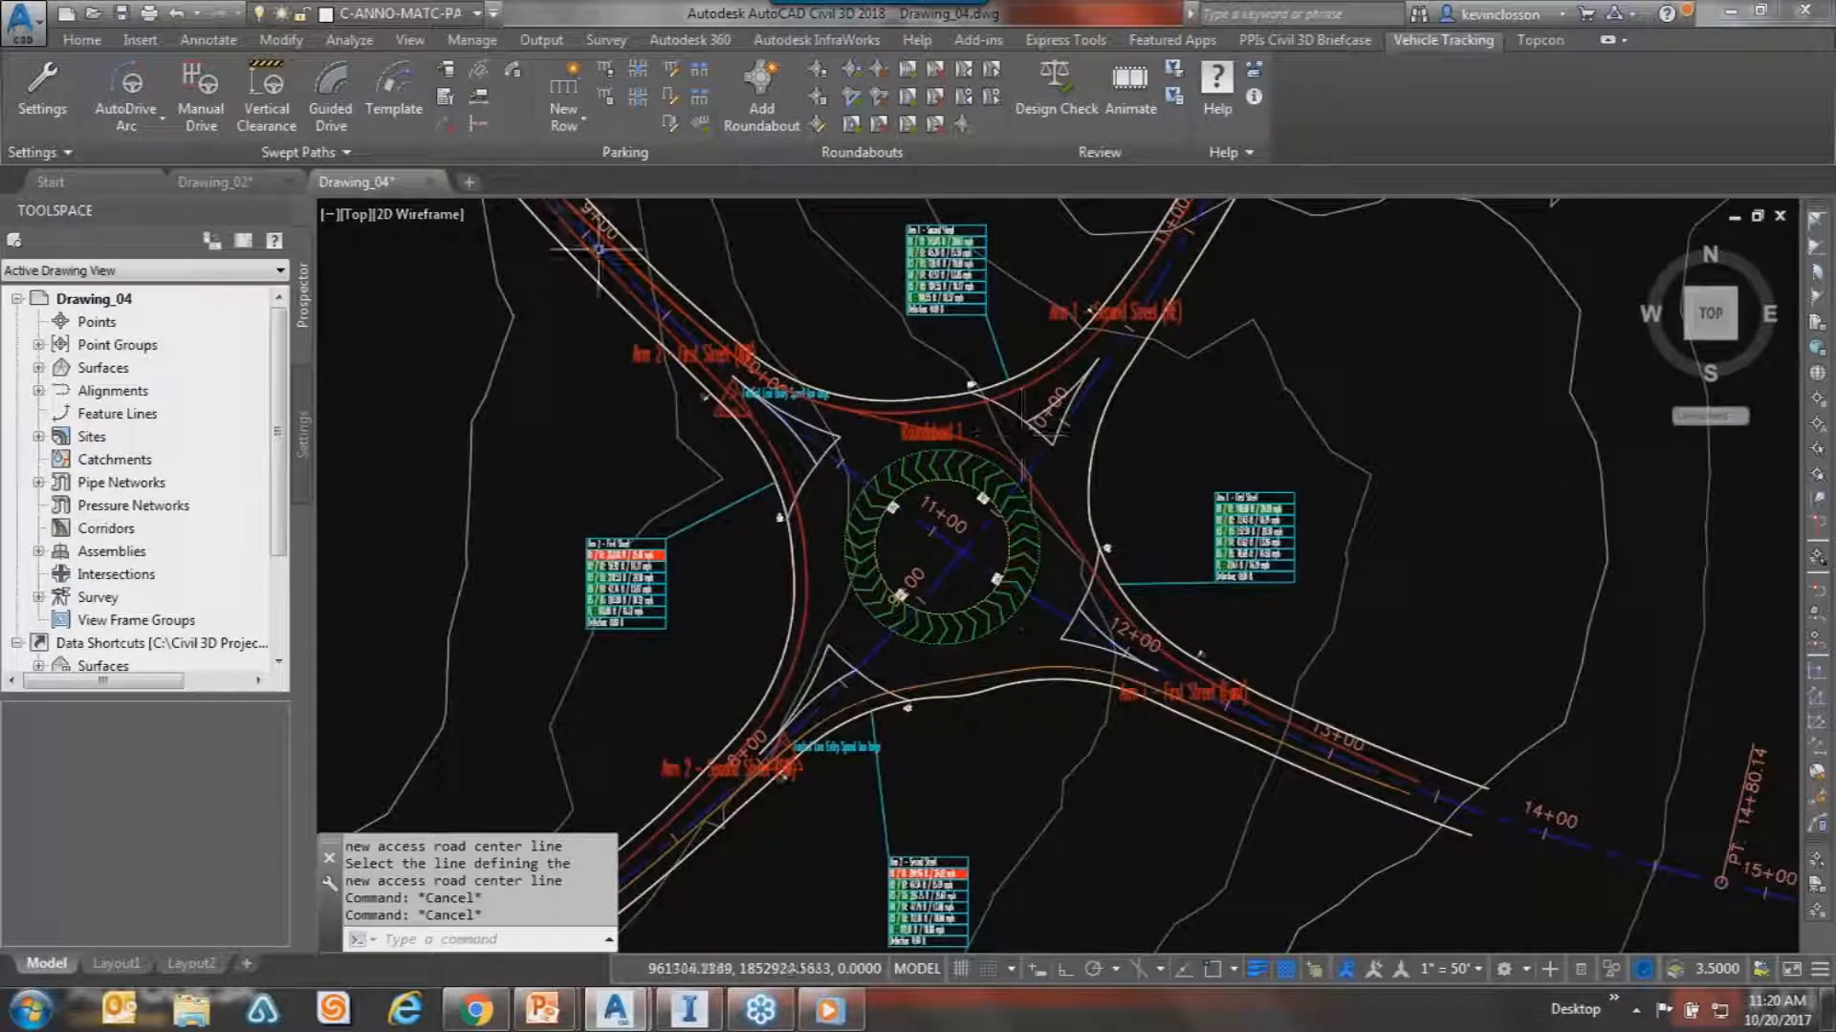
{"action": "left_click", "coordinate": [1073, 484]}
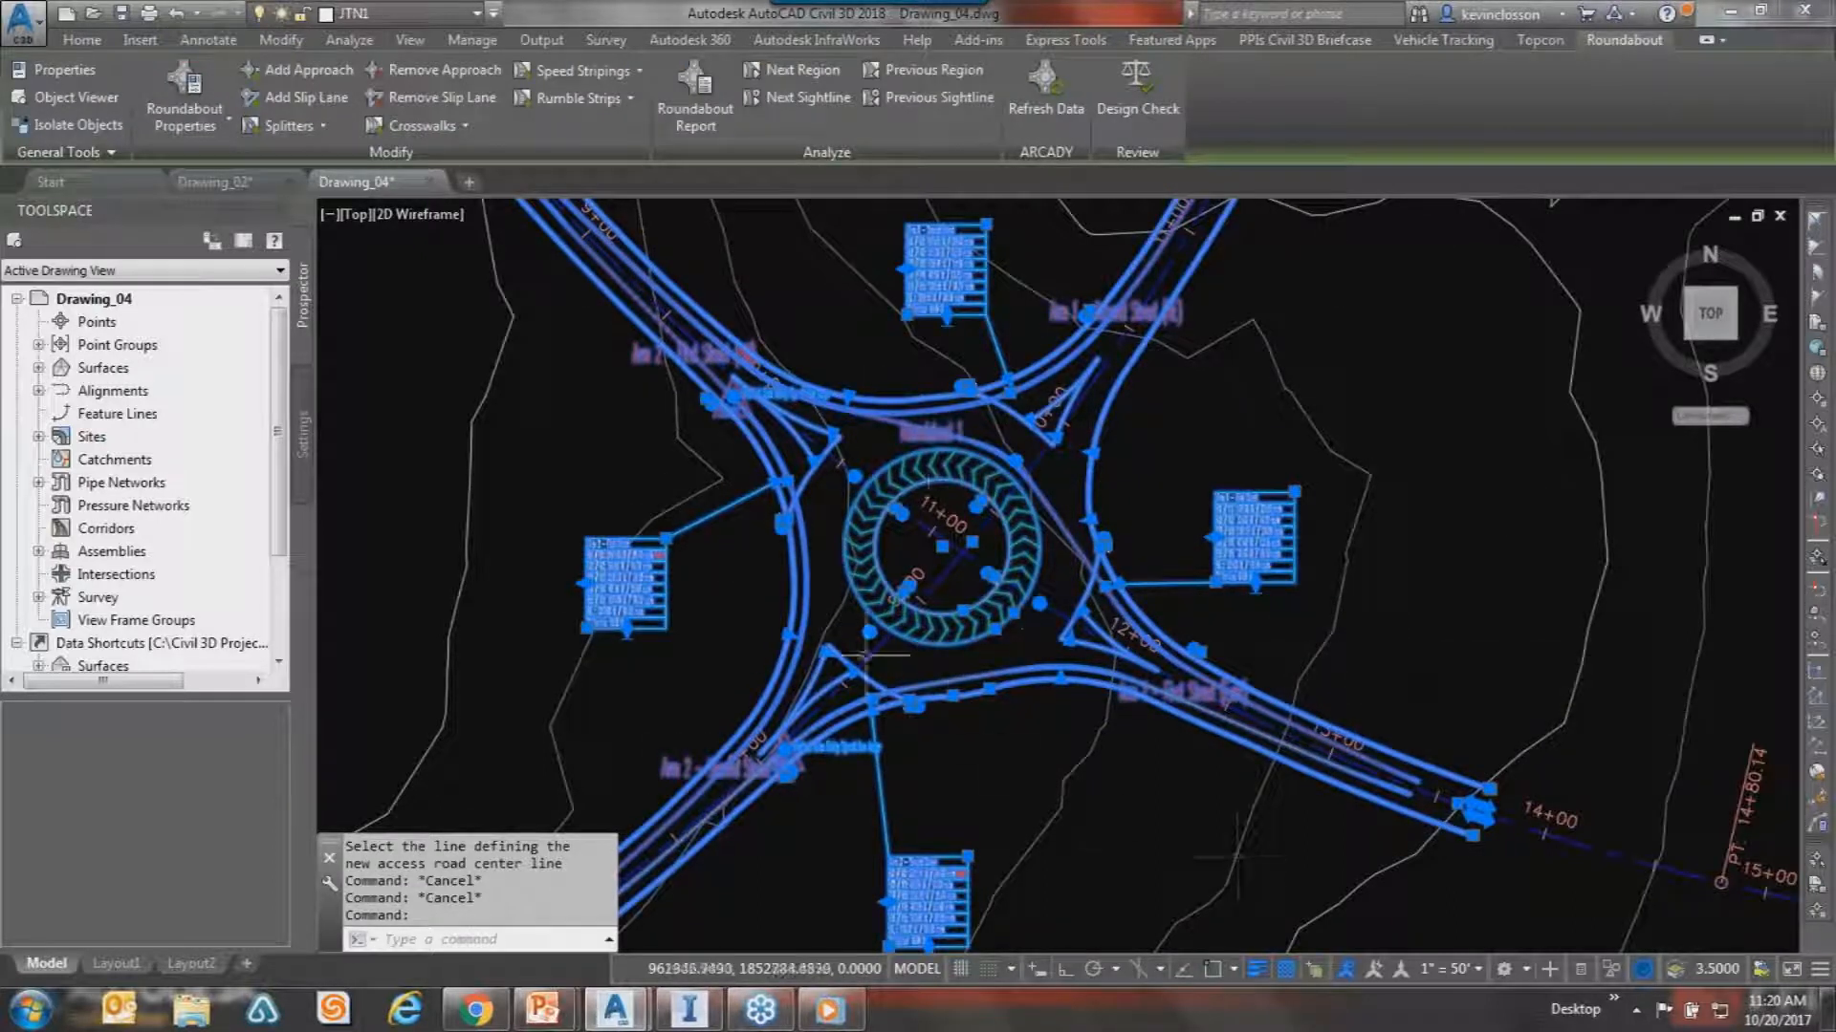
{"action": "left_click", "coordinate": [942, 547]}
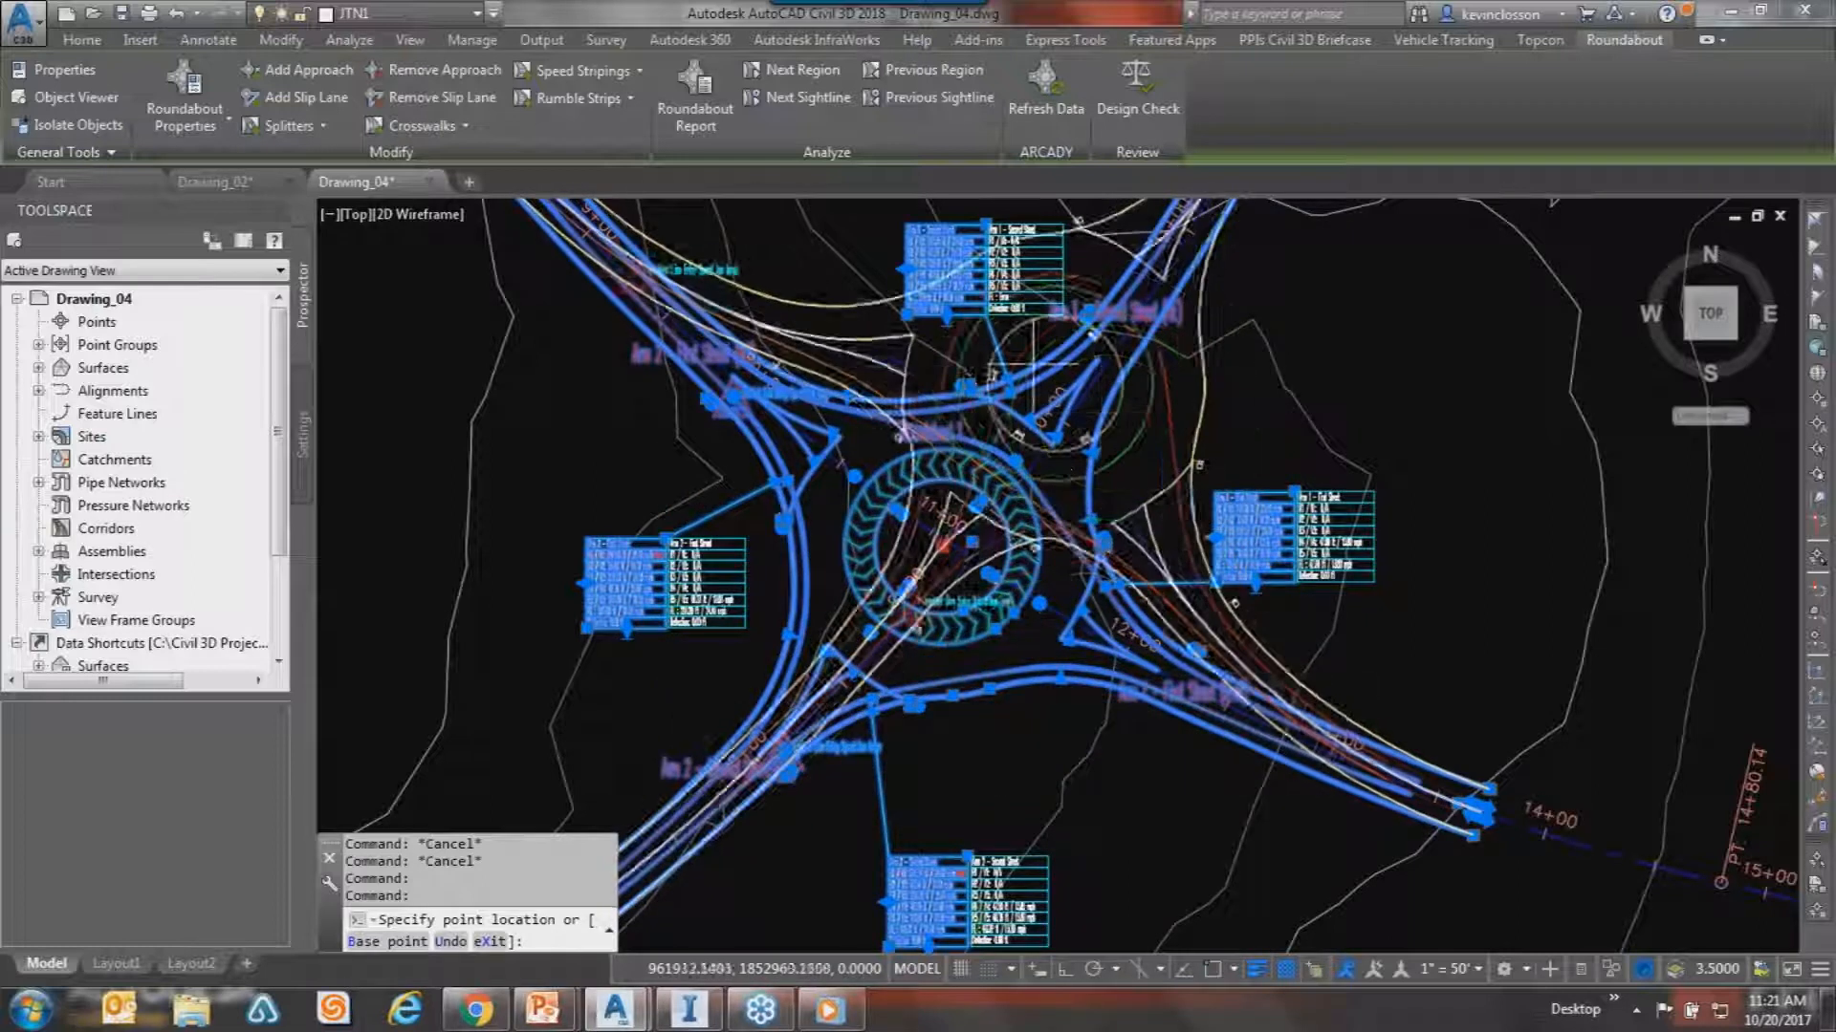
{"action": "scroll", "coordinate": [1032, 392], "scroll_direction": "down", "scroll_amount": 5}
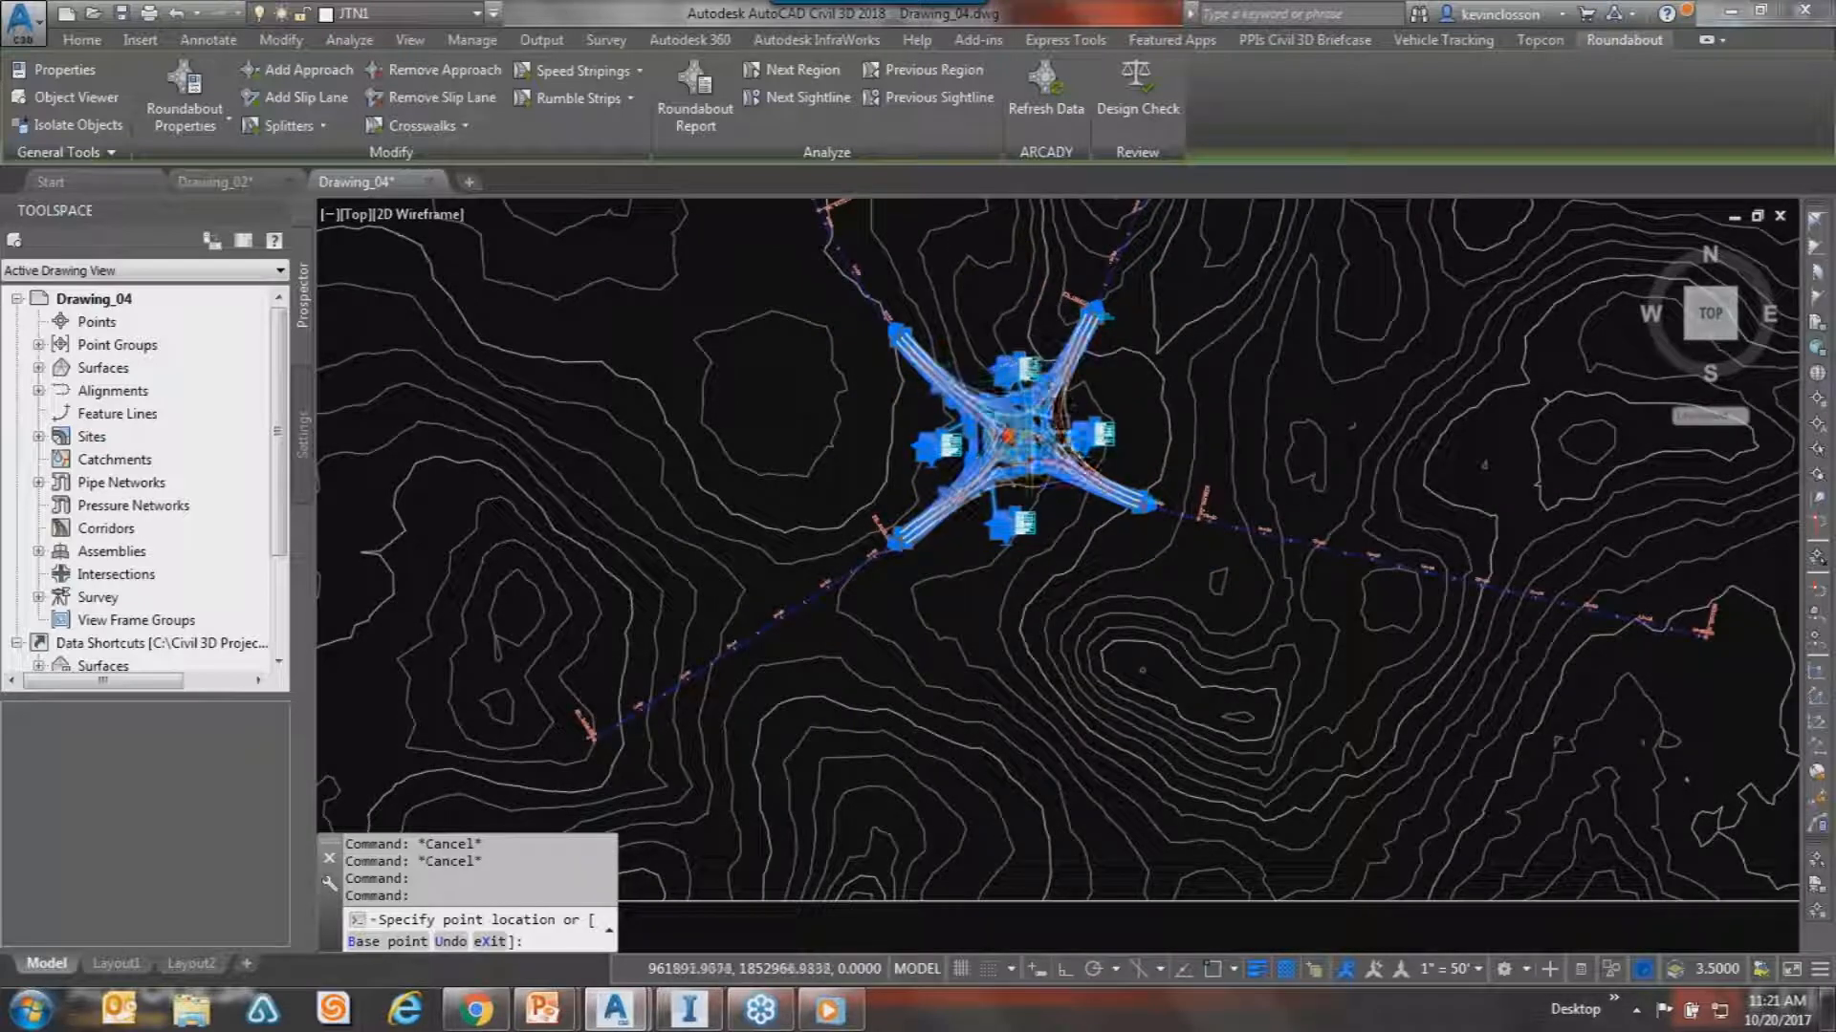
{"action": "scroll", "coordinate": [1030, 446], "scroll_direction": "up", "scroll_amount": 8}
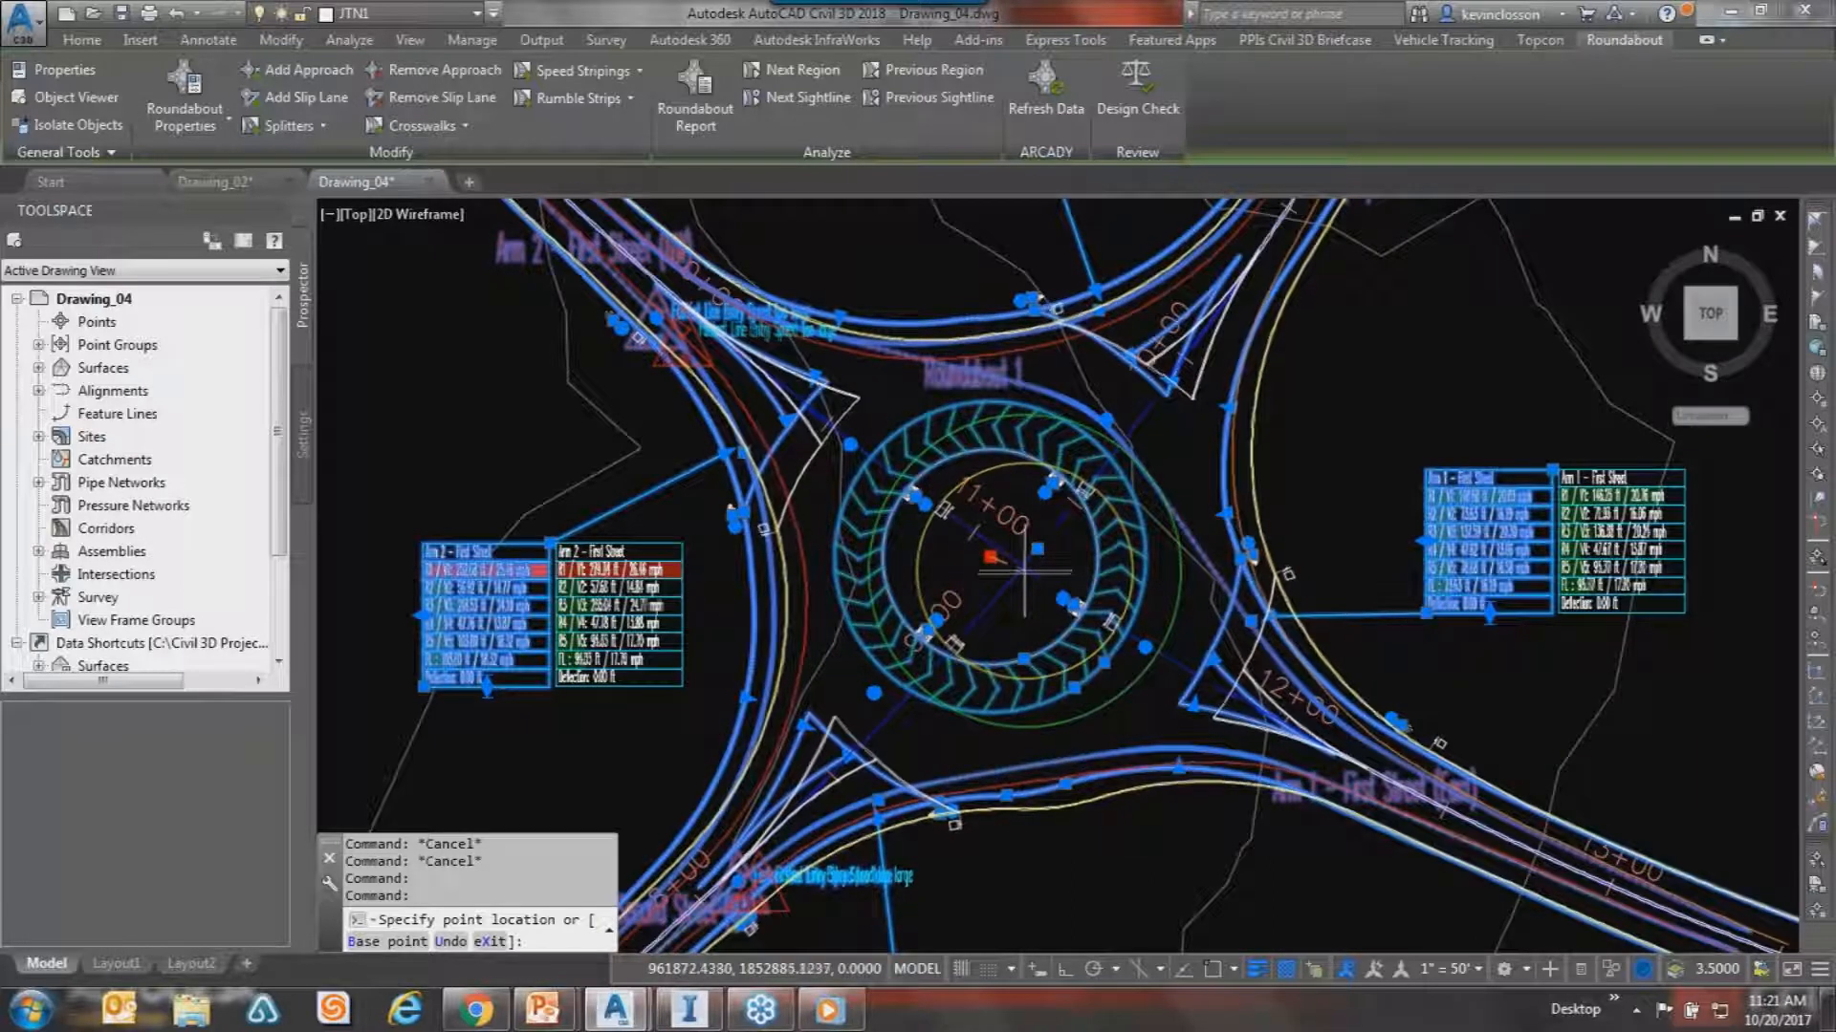
{"action": "scroll", "coordinate": [1023, 574], "scroll_direction": "up", "scroll_amount": 8}
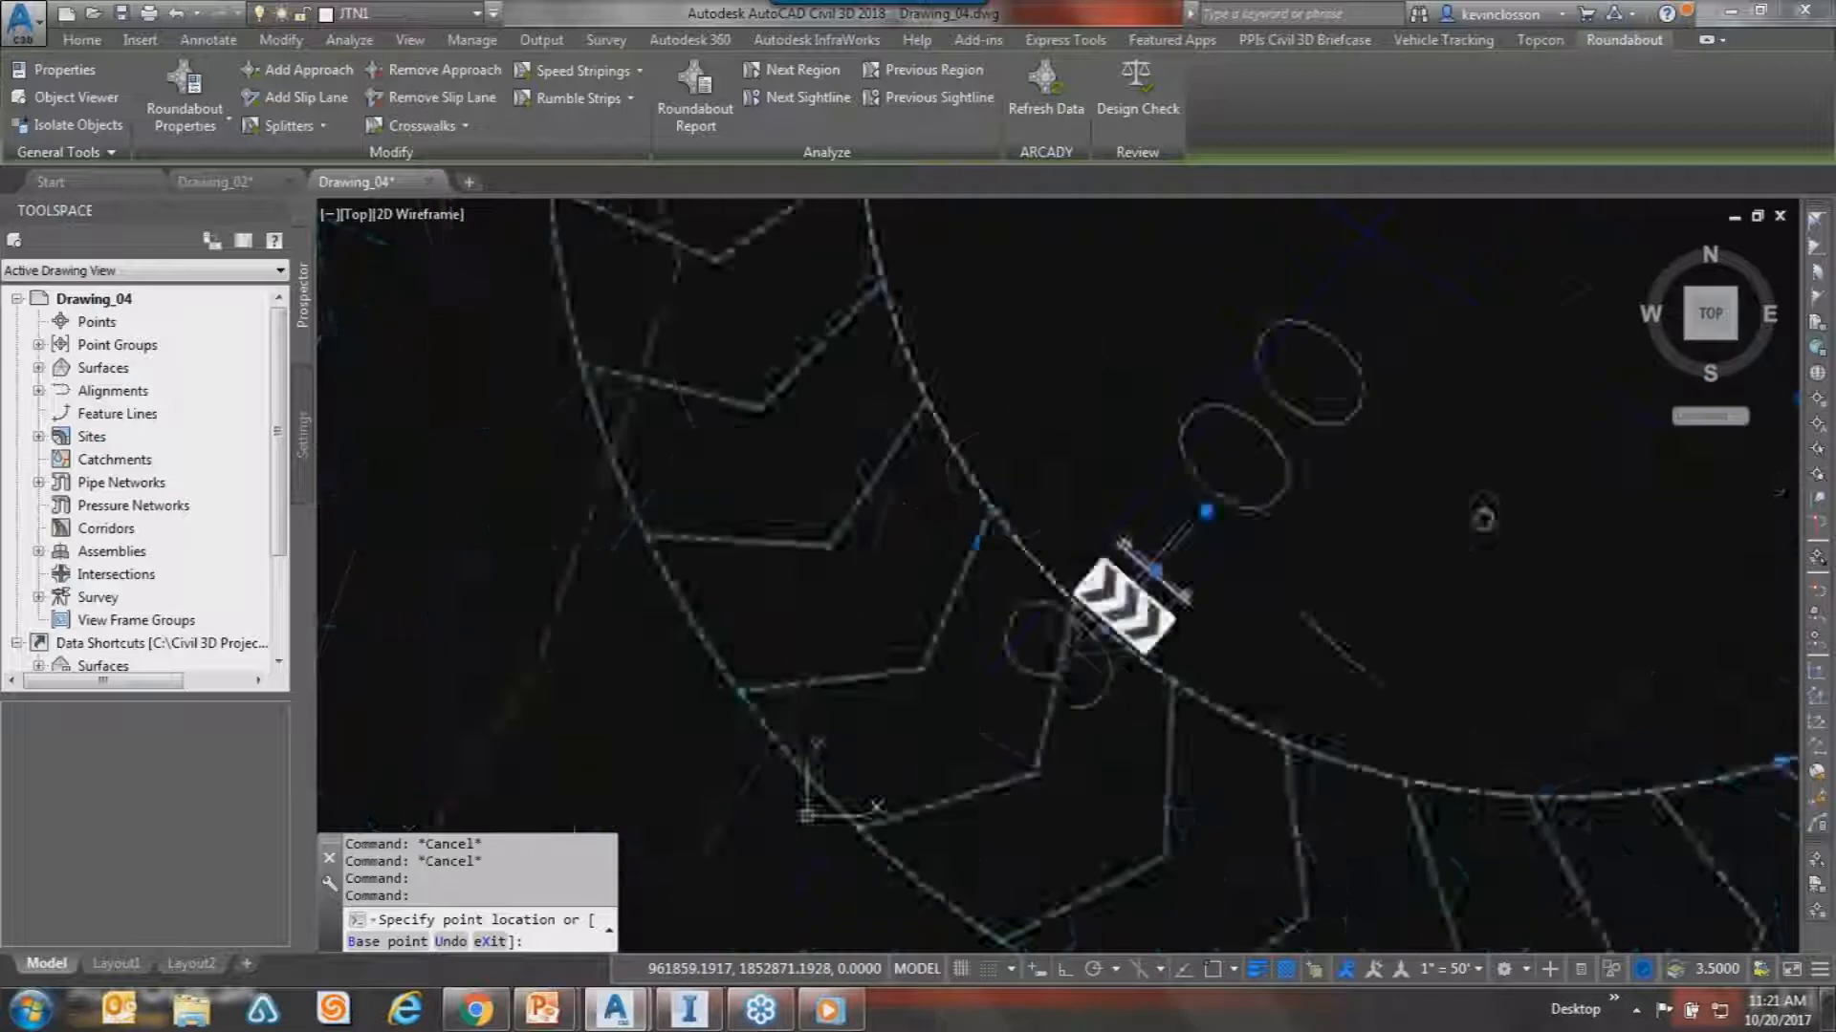
{"action": "scroll", "coordinate": [1648, 511], "scroll_direction": "down", "scroll_amount": 10}
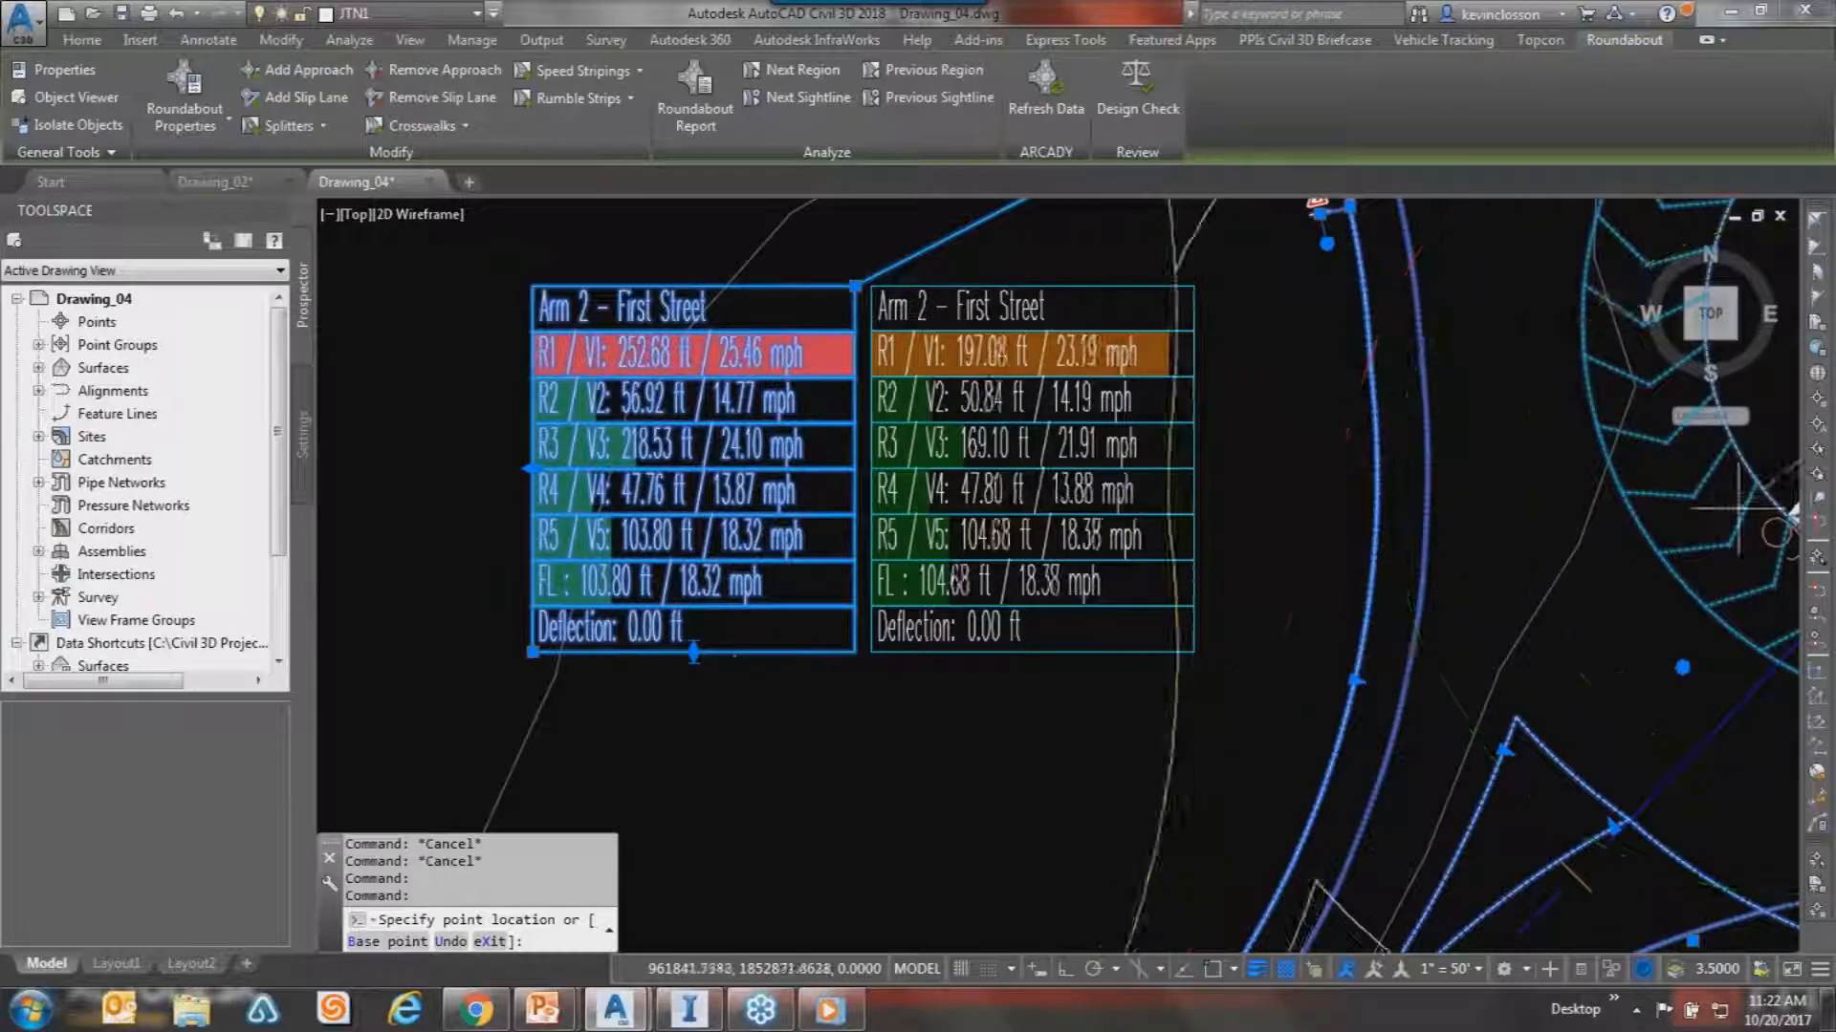
{"action": "scroll", "coordinate": [1702, 507], "scroll_direction": "down", "scroll_amount": 4}
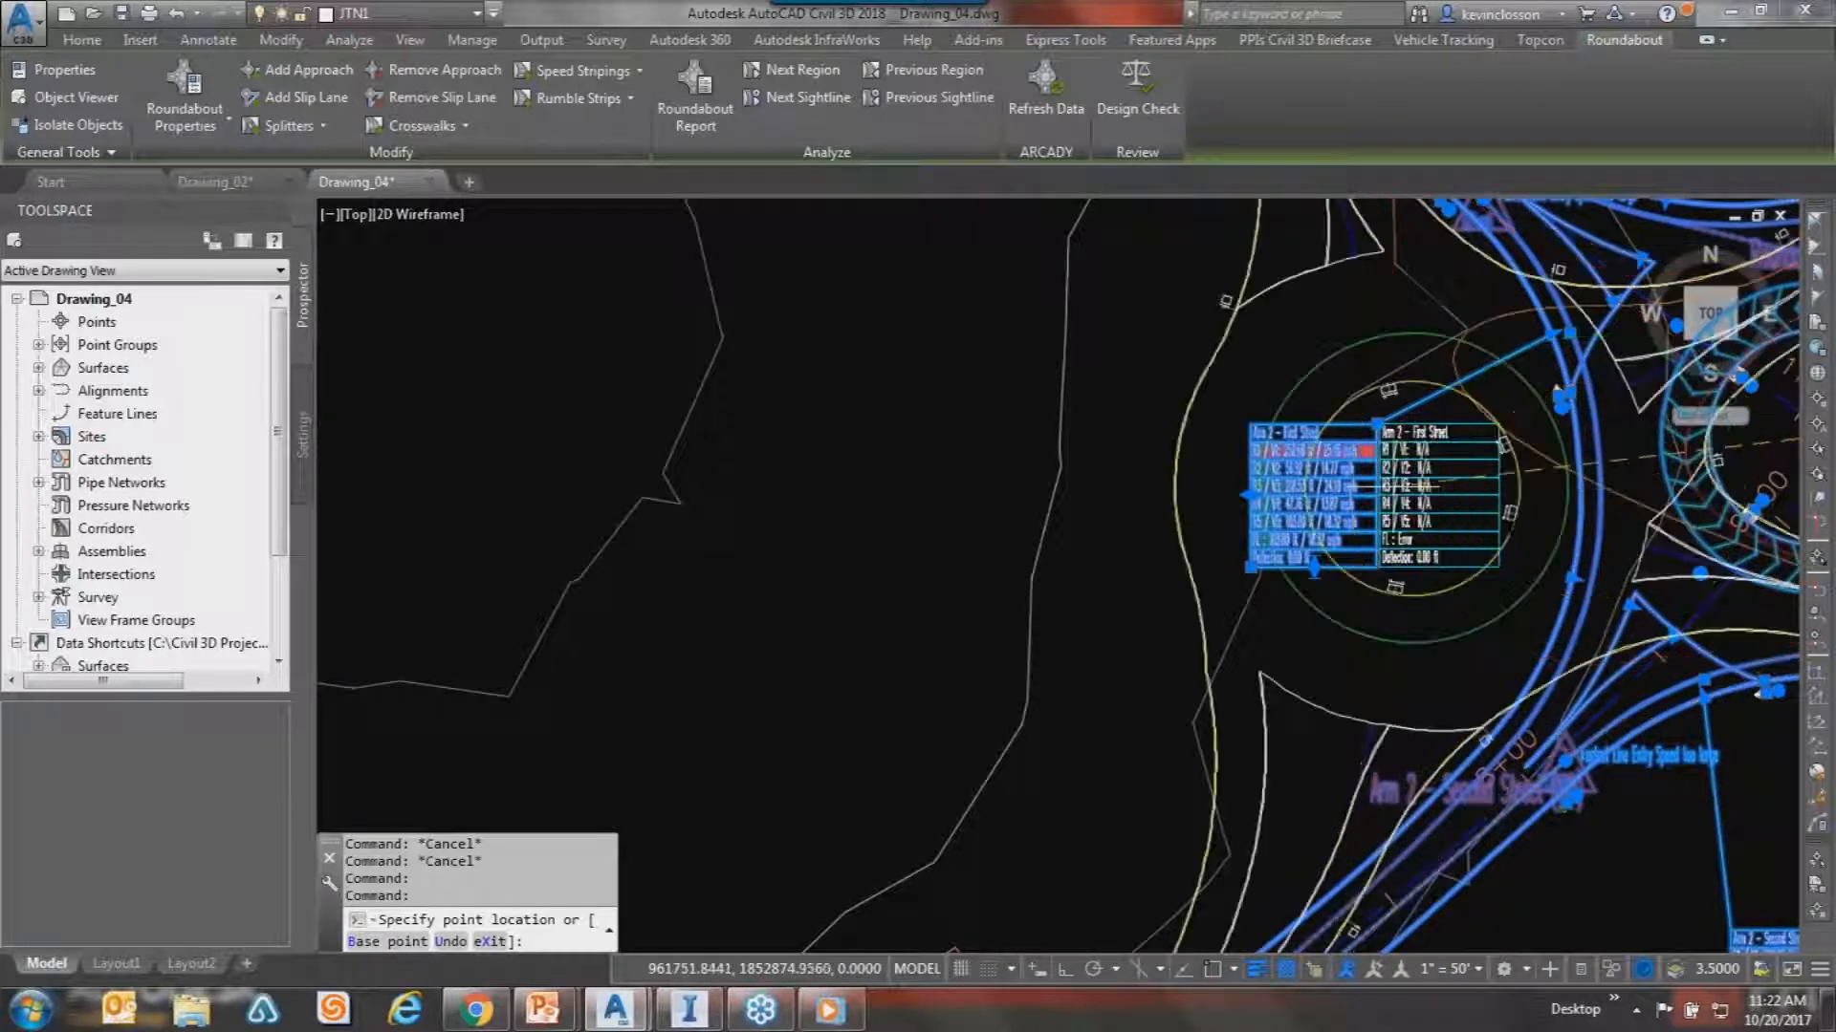
Accept a provisional new centre position for the roundabout and recentre the view.
{"action": "right_click", "coordinate": [1606, 481]}
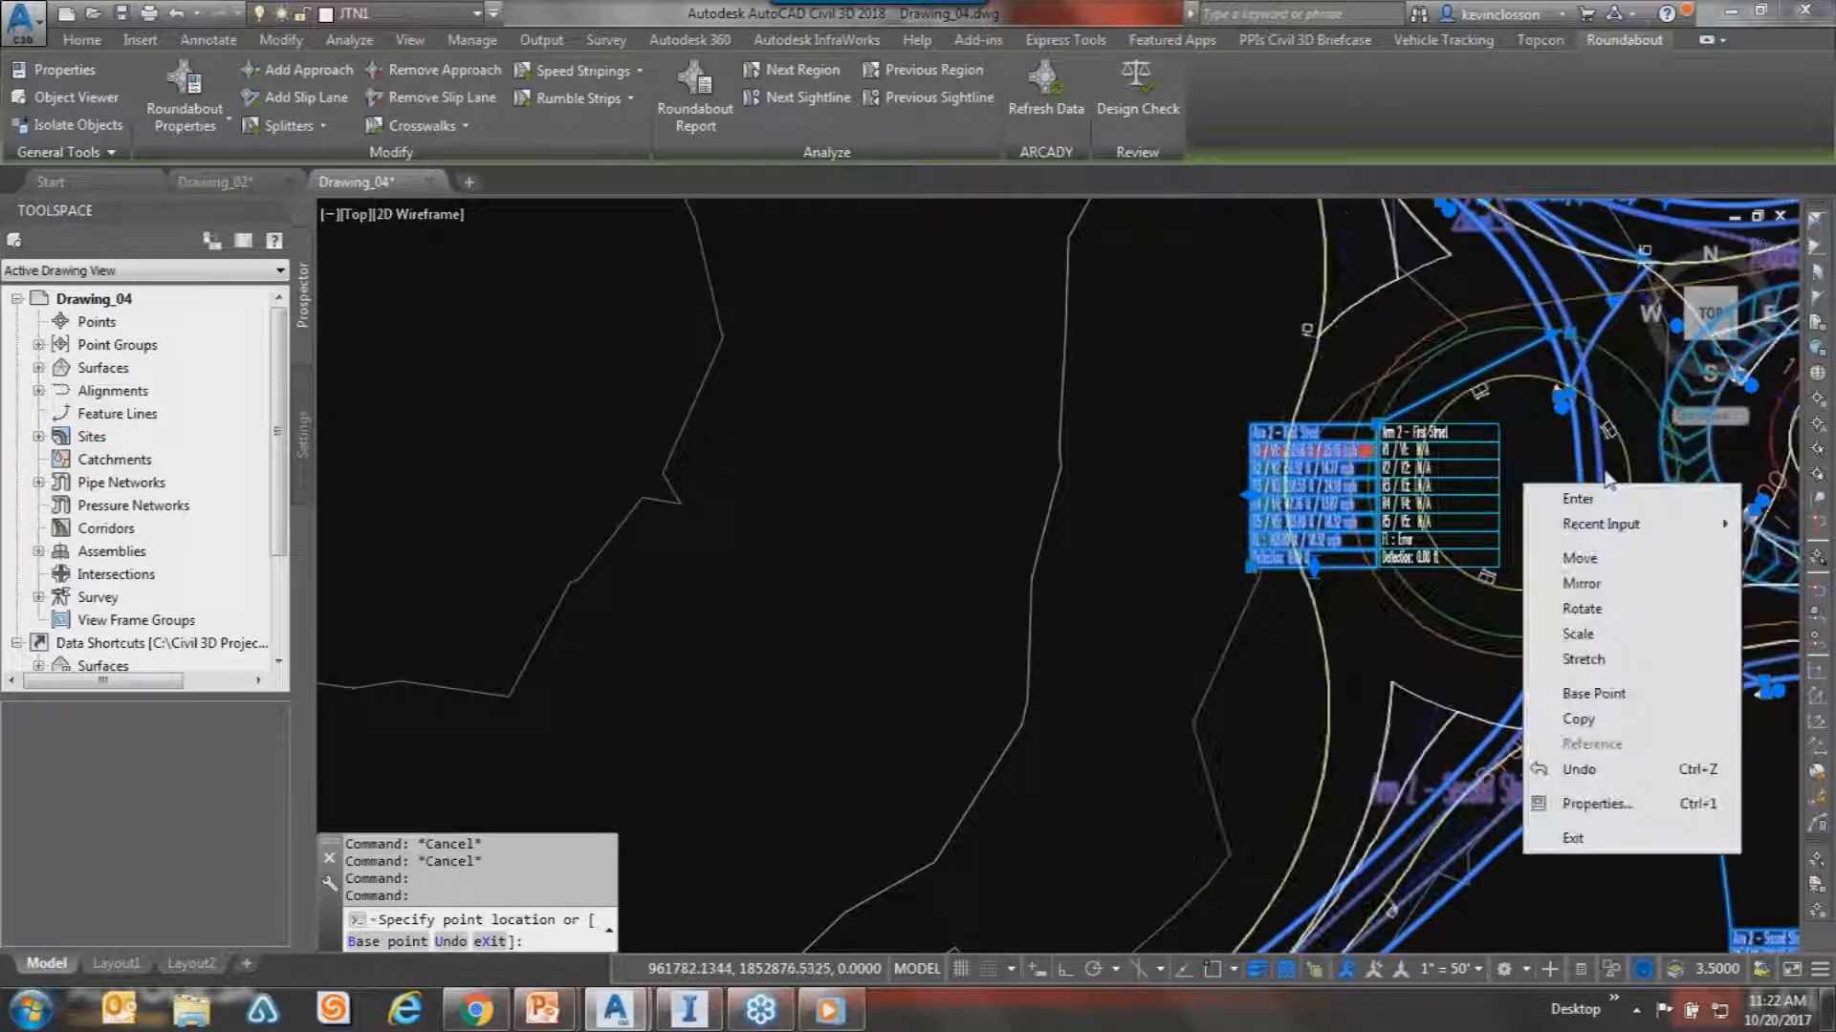
{"action": "right_click", "coordinate": [1577, 429]}
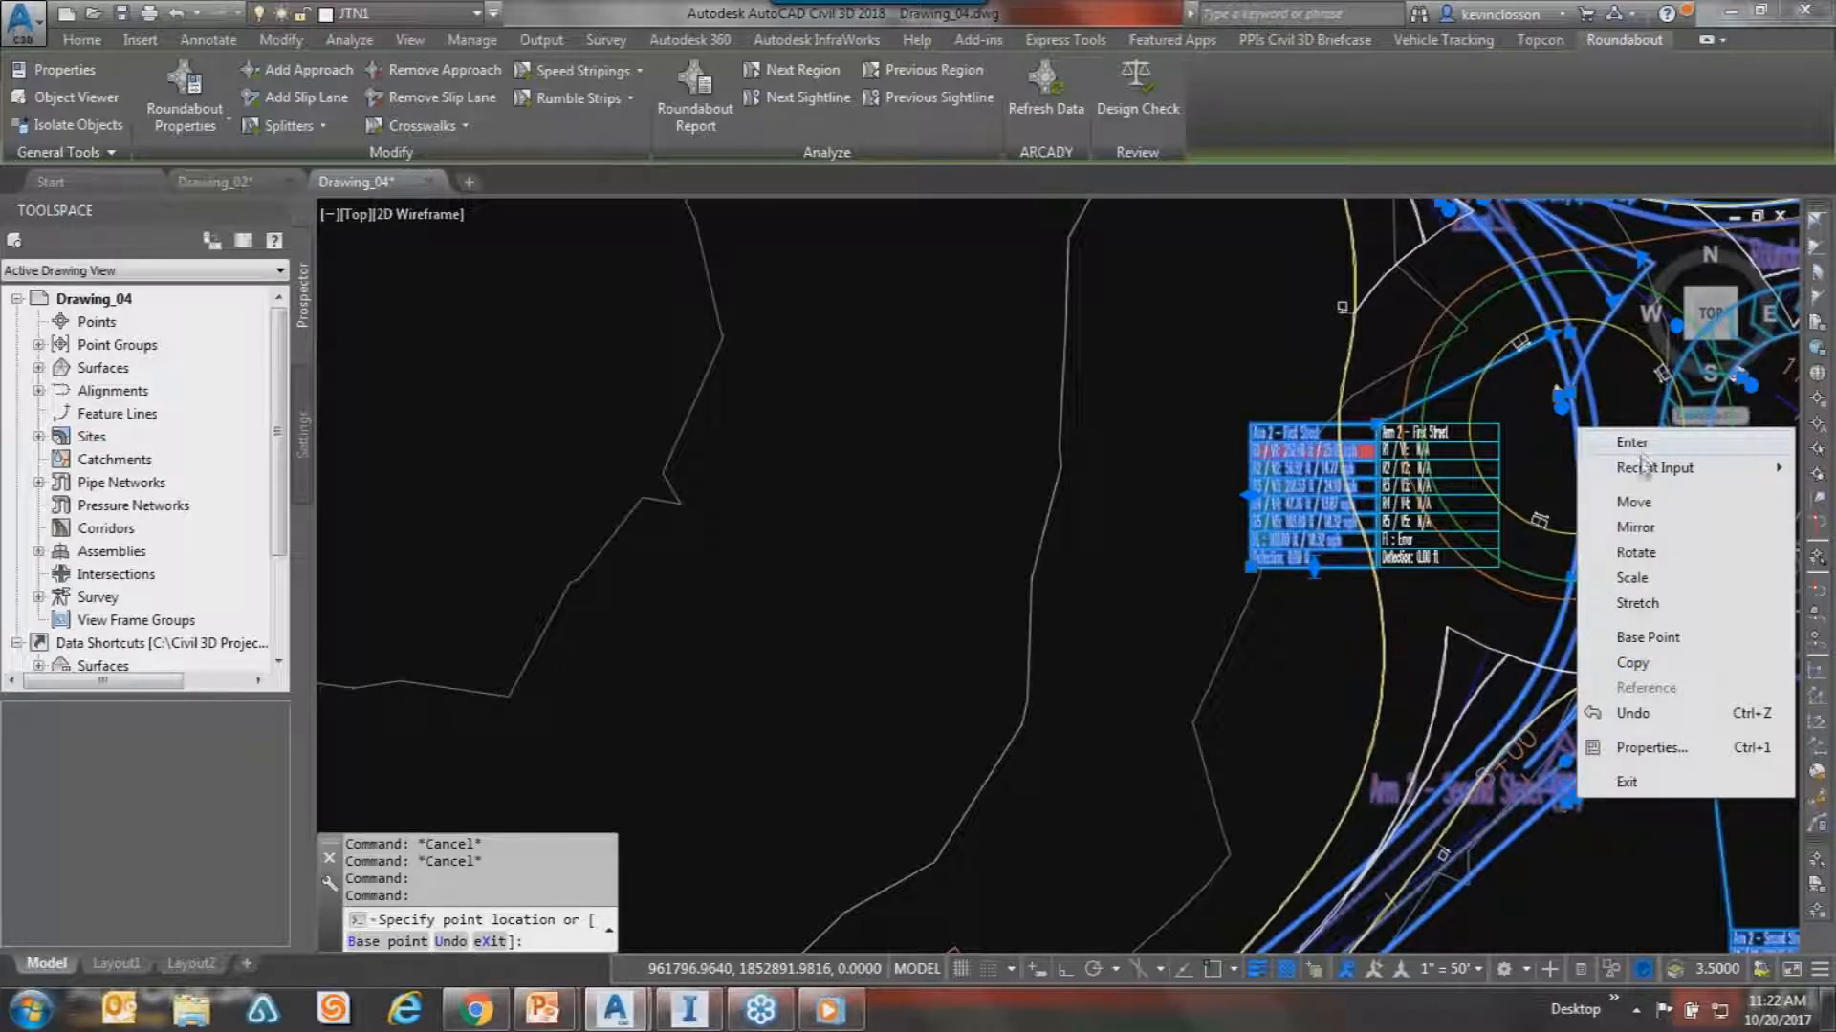
{"action": "left_click", "coordinate": [1637, 446]}
{"action": "middle_click_drag", "start_coordinate": [1573, 494], "coordinate": [717, 638]}
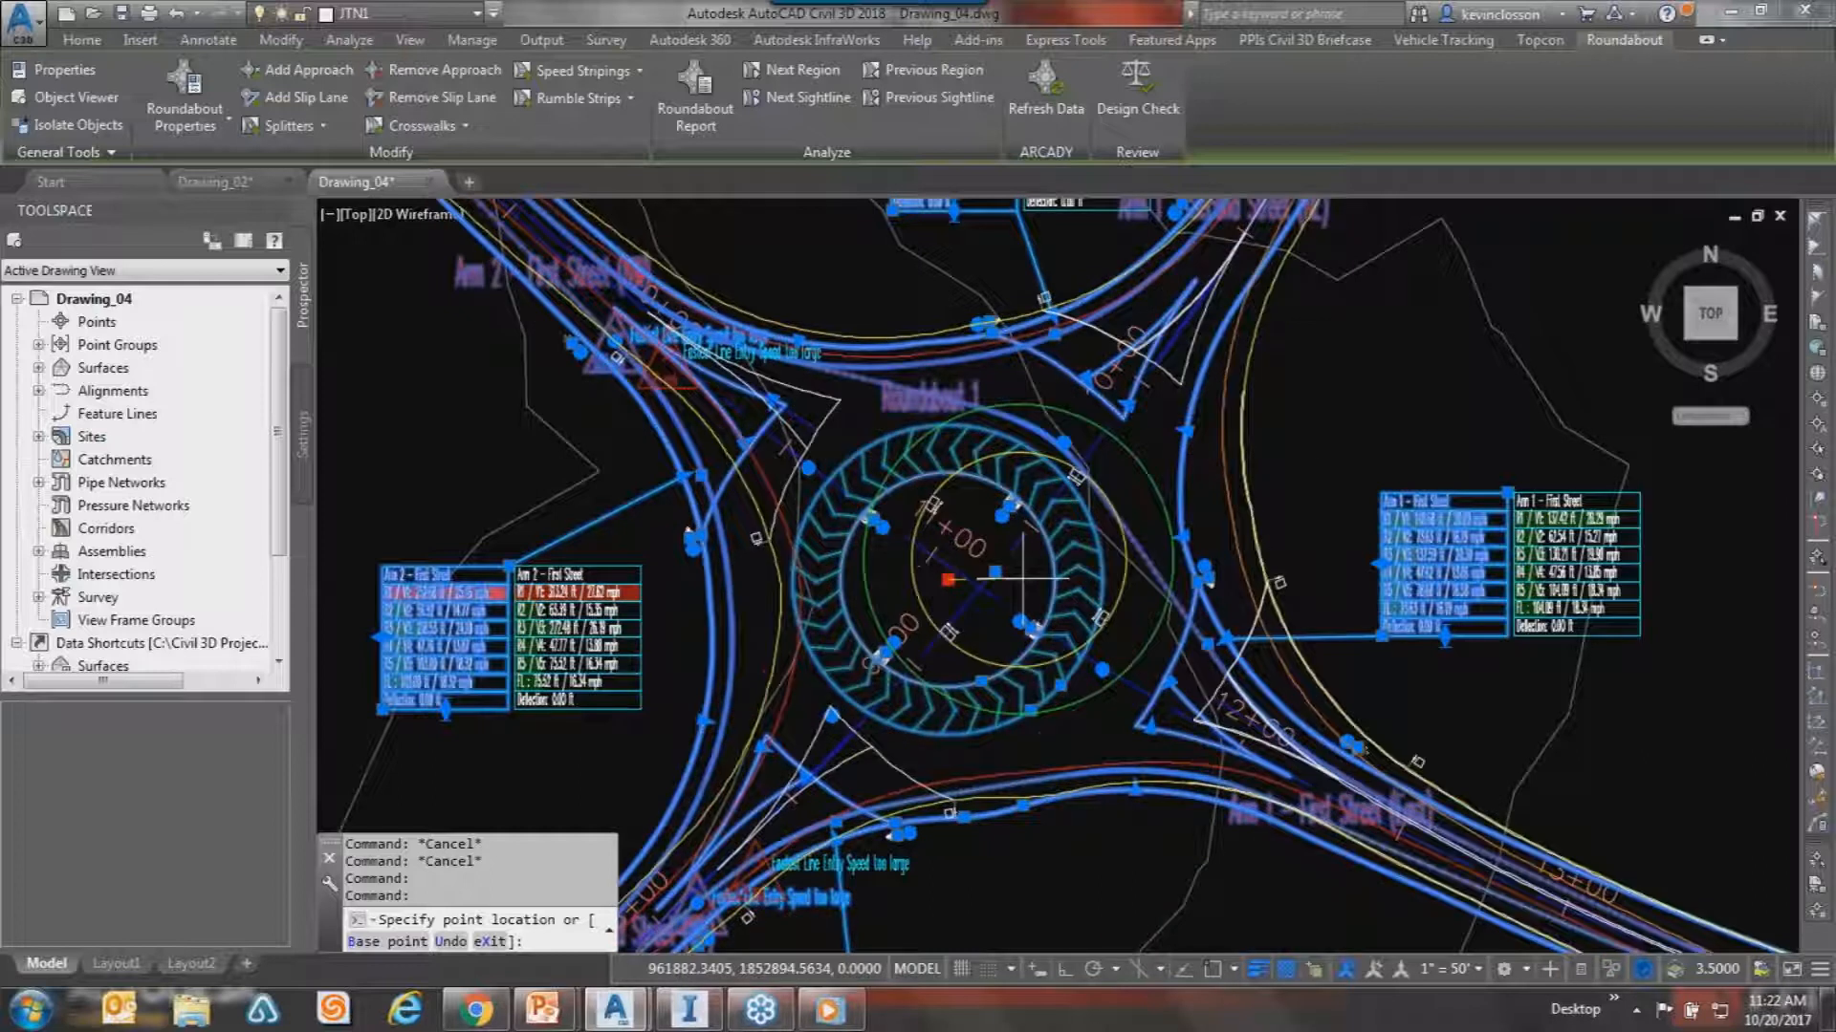
Snap the roundabout centre onto the alignment intersection using Intersection osnap.
{"action": "right_click", "coordinate": [1120, 434], "text": "shift"}
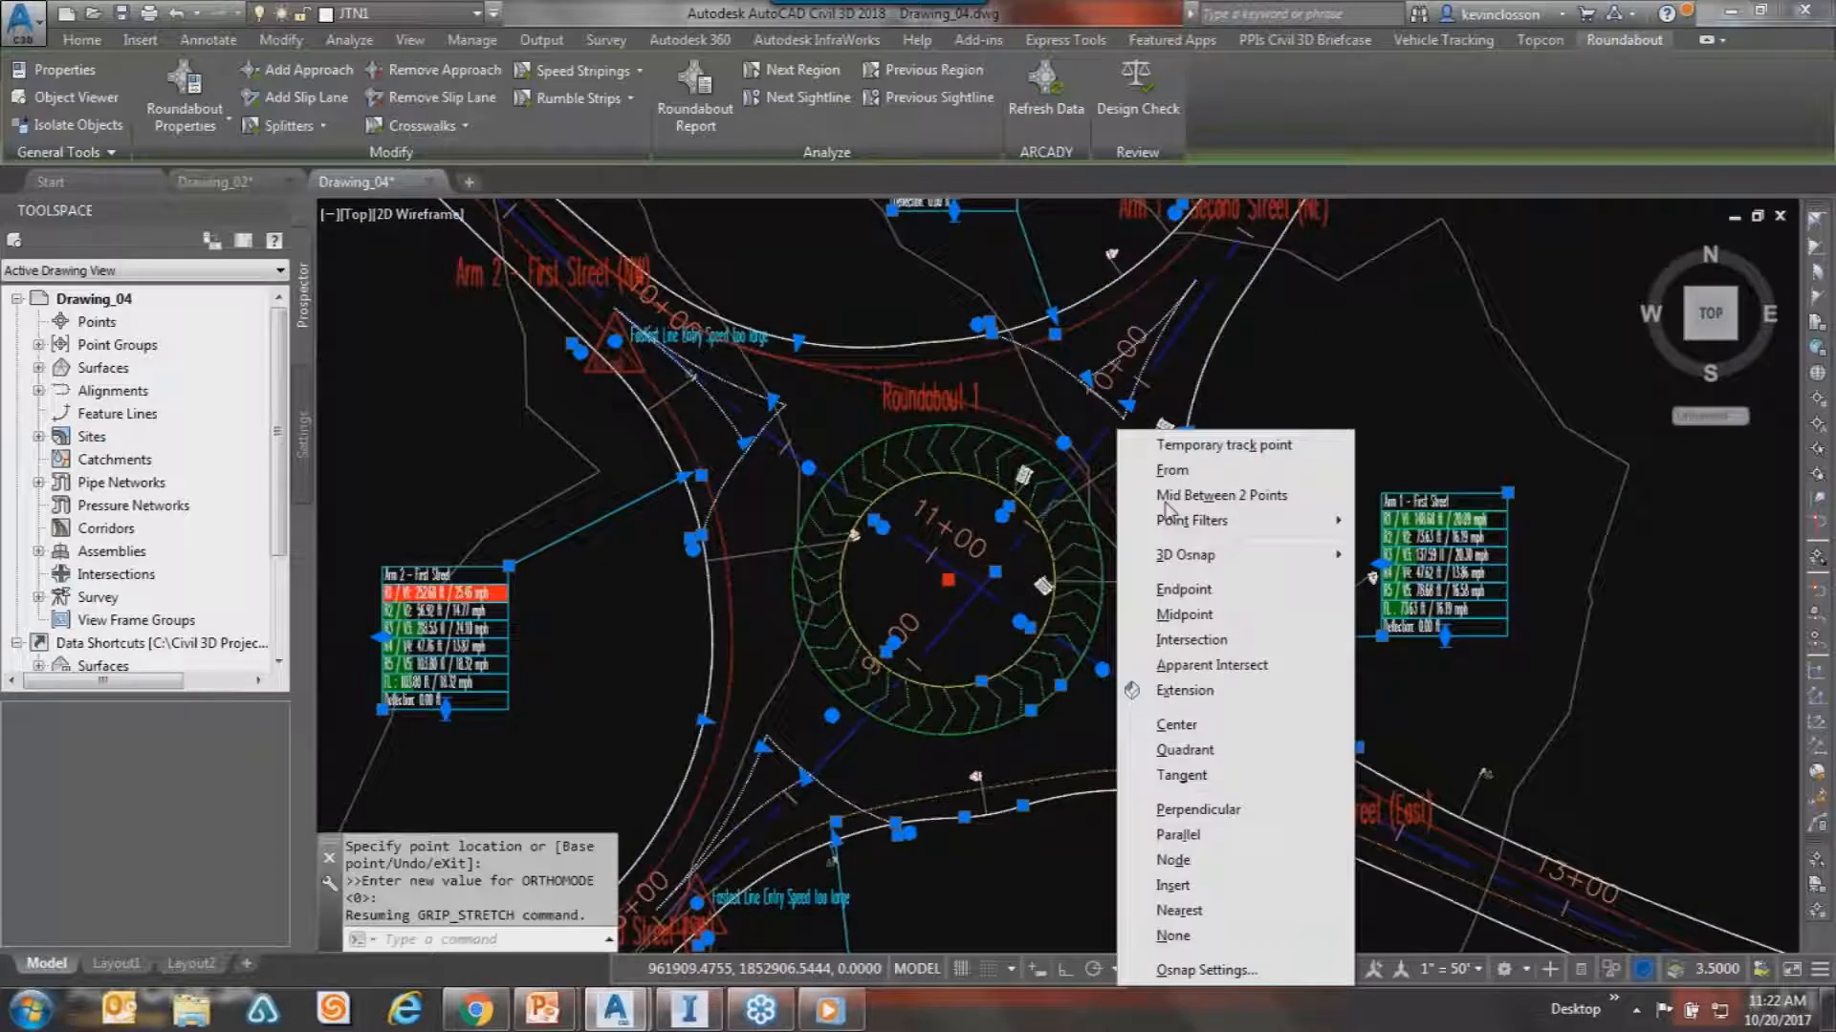
{"action": "left_click", "coordinate": [1190, 640]}
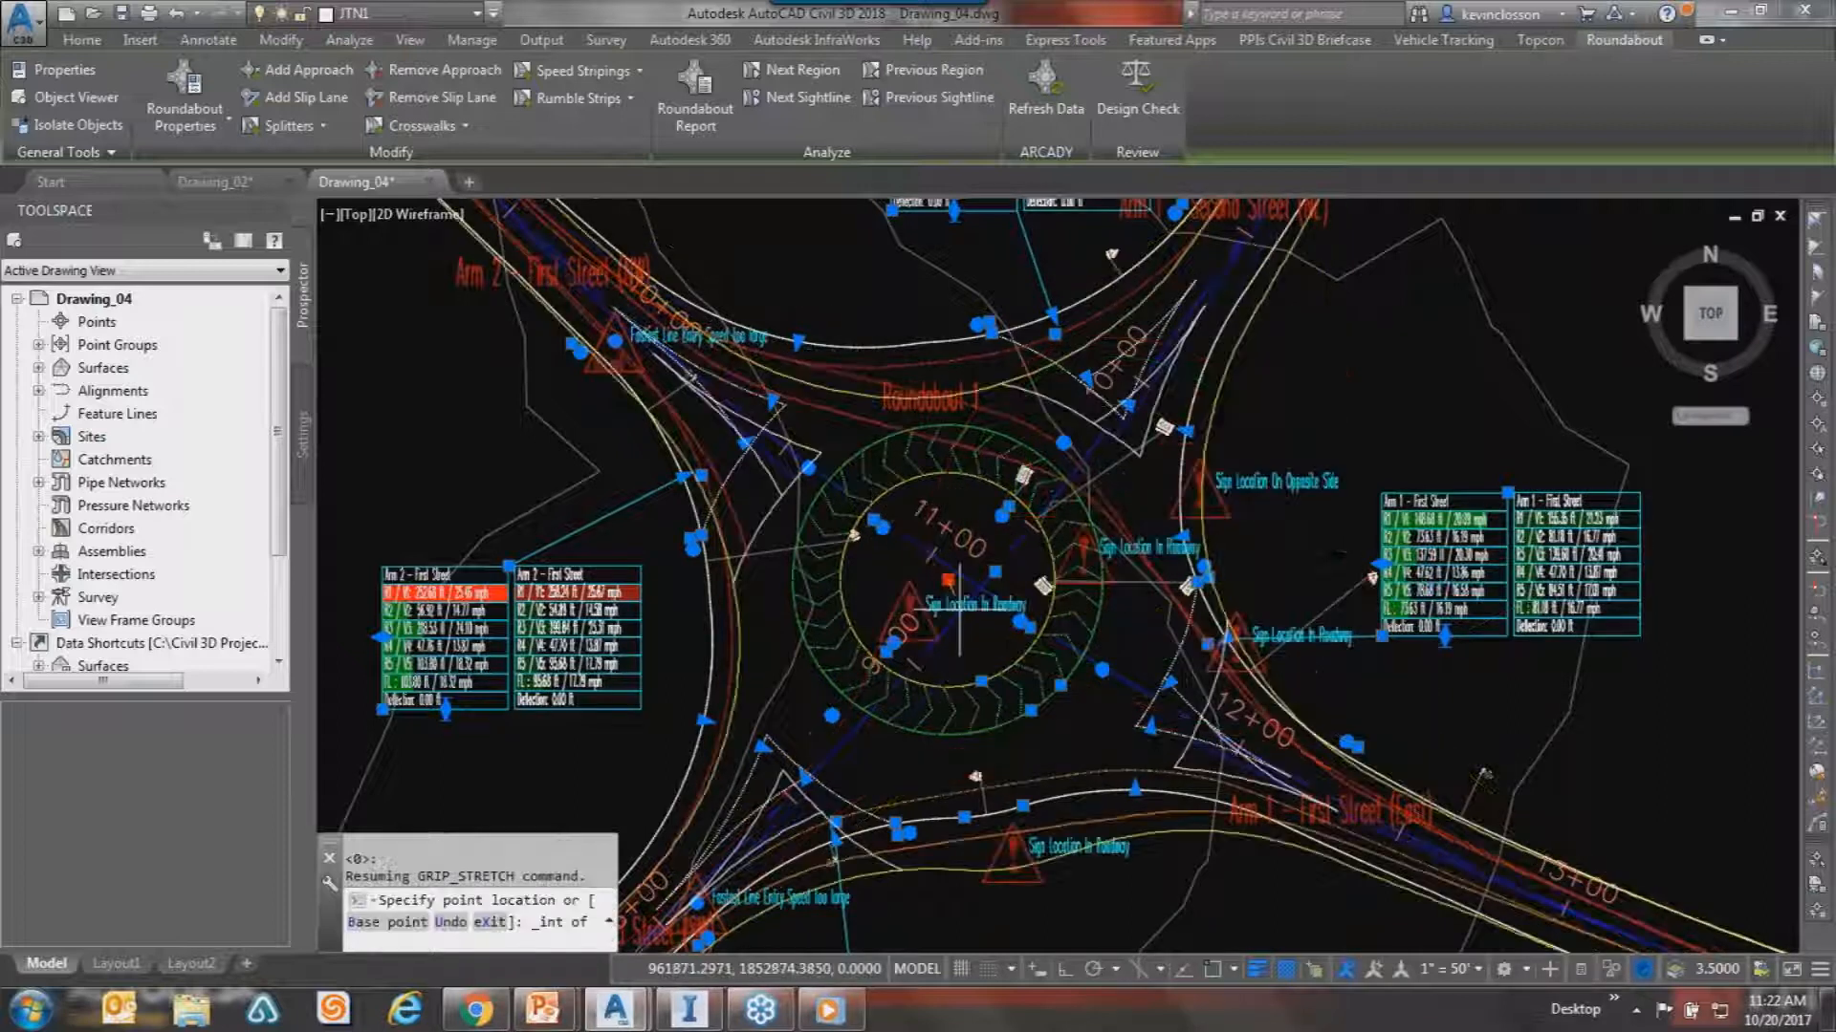
{"action": "left_click", "coordinate": [979, 586]}
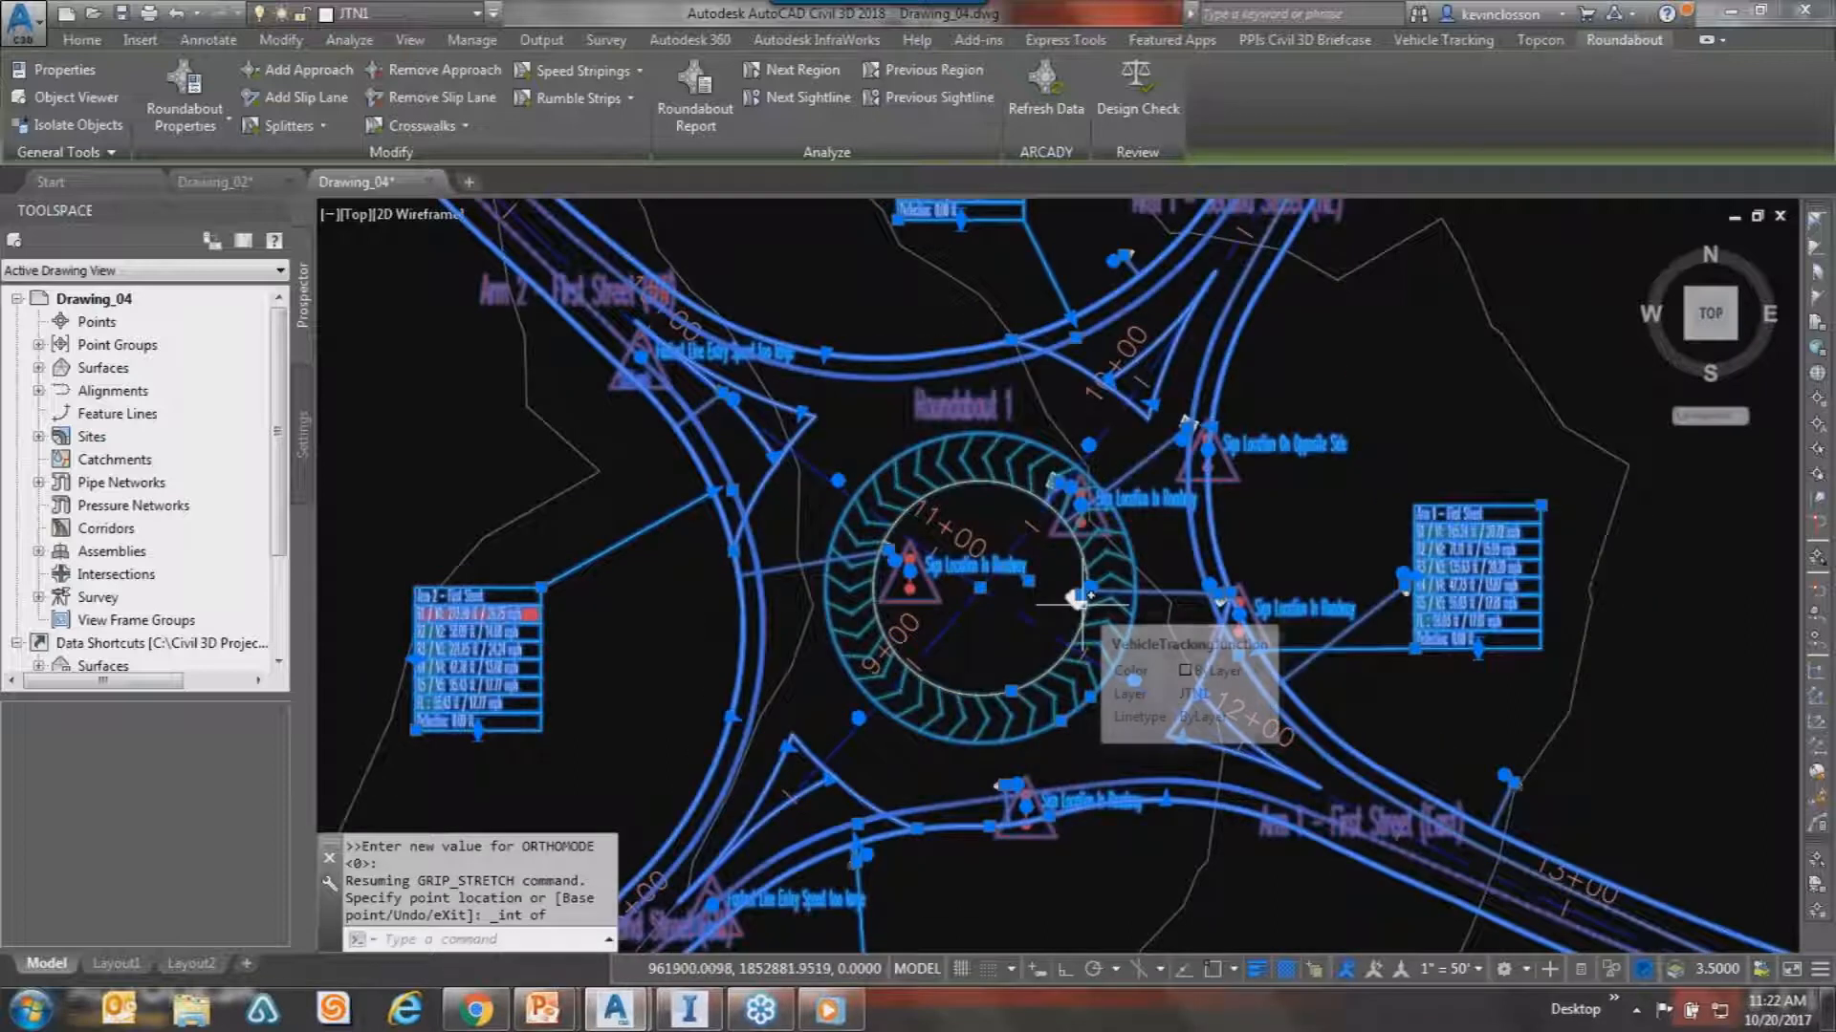
{"action": "key", "text": "Escape"}
{"action": "key", "text": "Escape"}
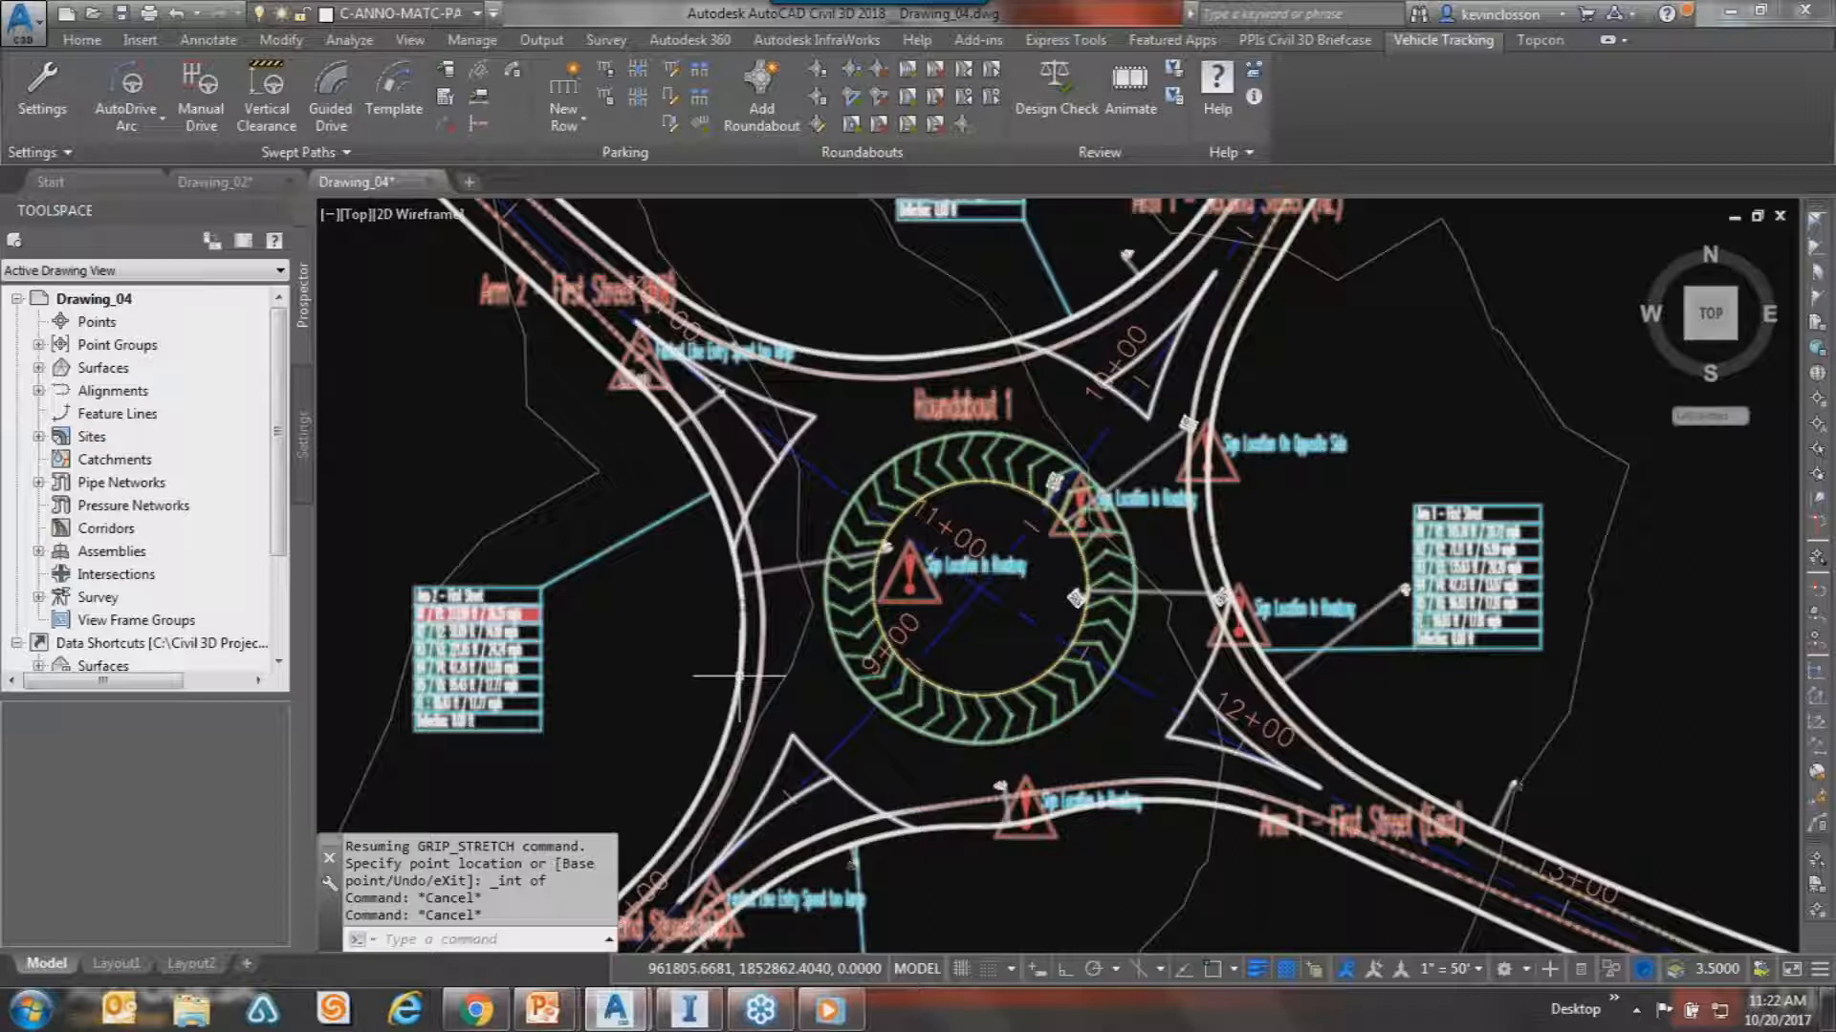
Open Roundabout Properties for Roundabout 1 on its General page.
{"action": "key", "text": "Escape"}
{"action": "key", "text": "Escape"}
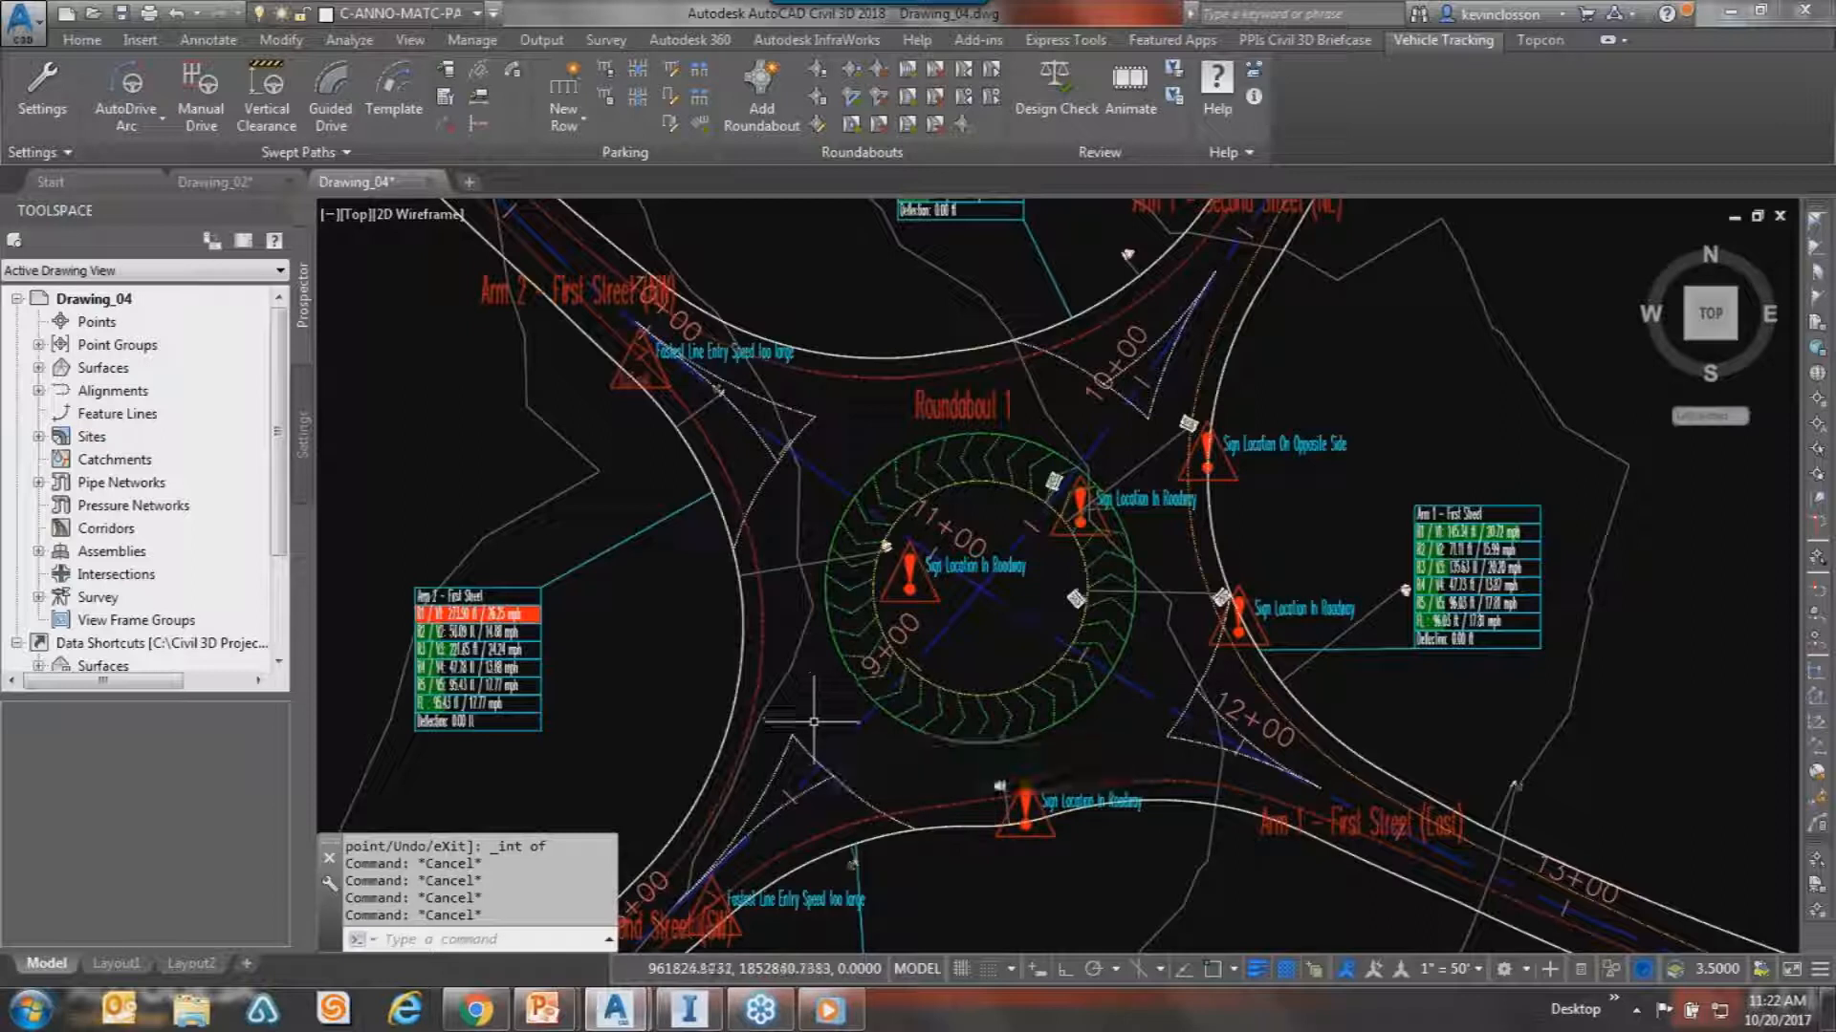
{"action": "key", "text": "Escape"}
{"action": "key", "text": "ctrl+a"}
{"action": "left_click", "coordinate": [1003, 434]}
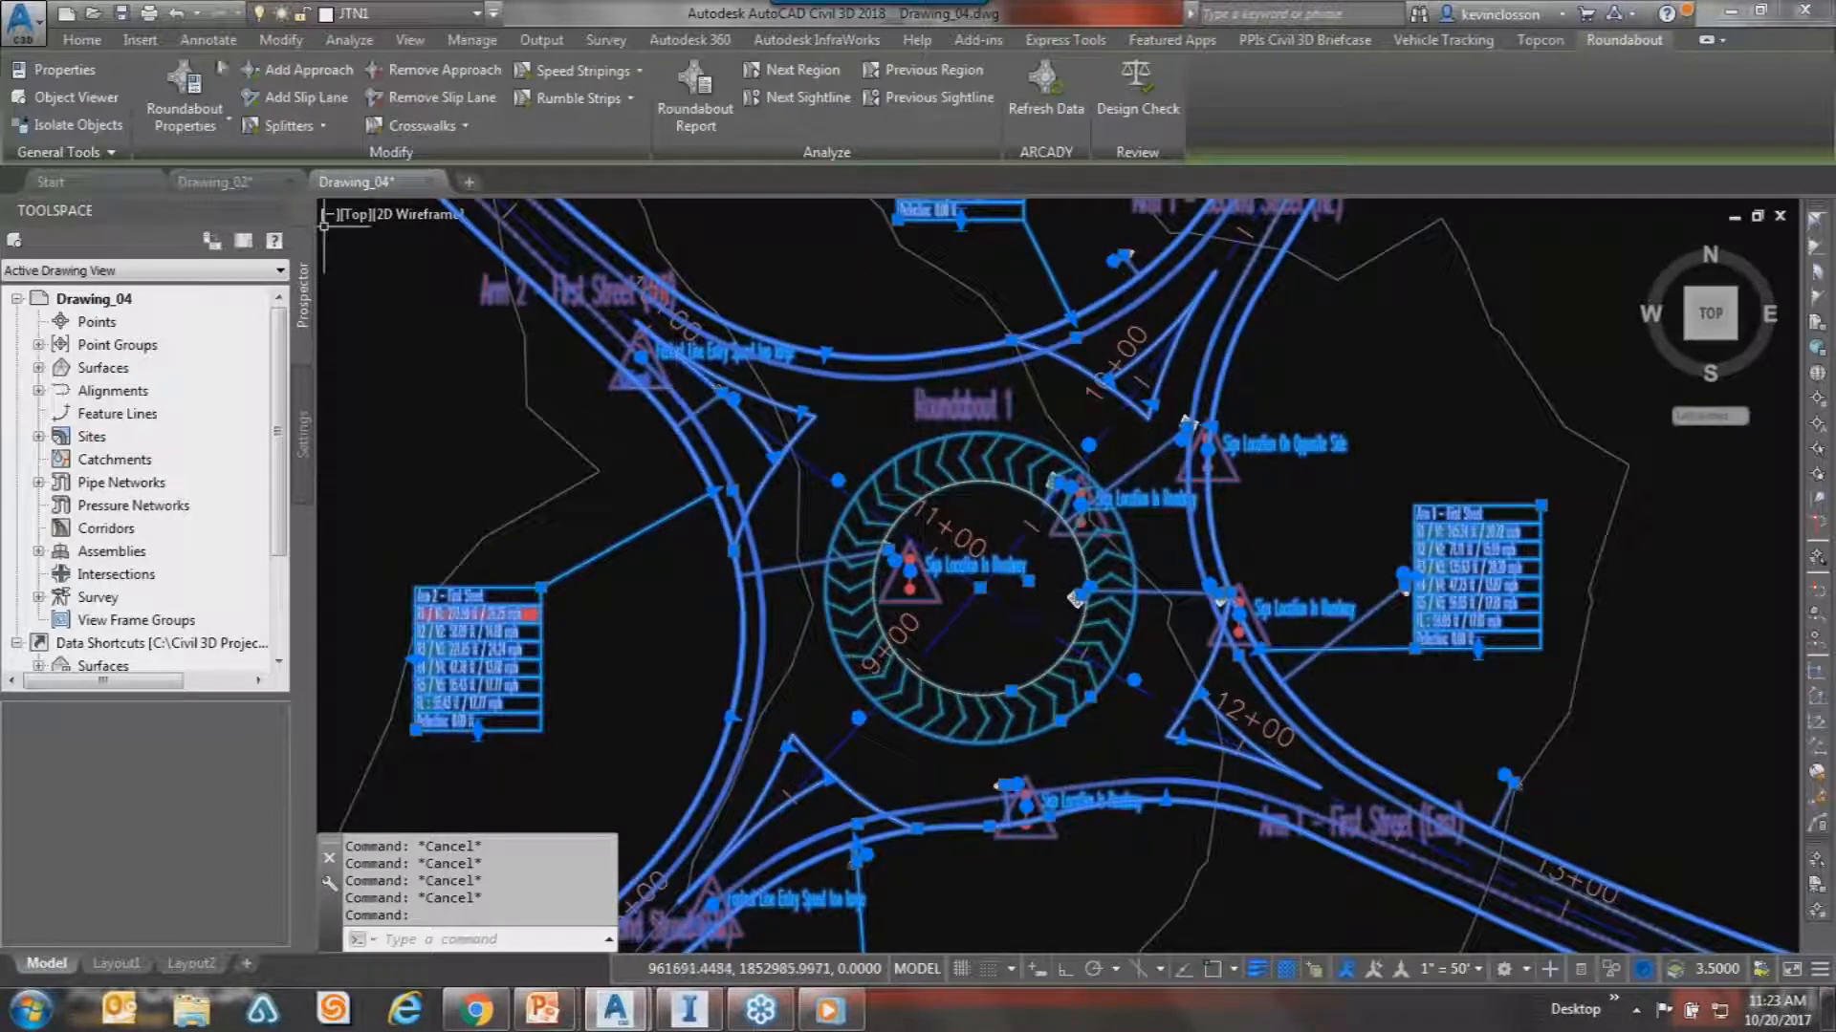
{"action": "left_click", "coordinate": [185, 99]}
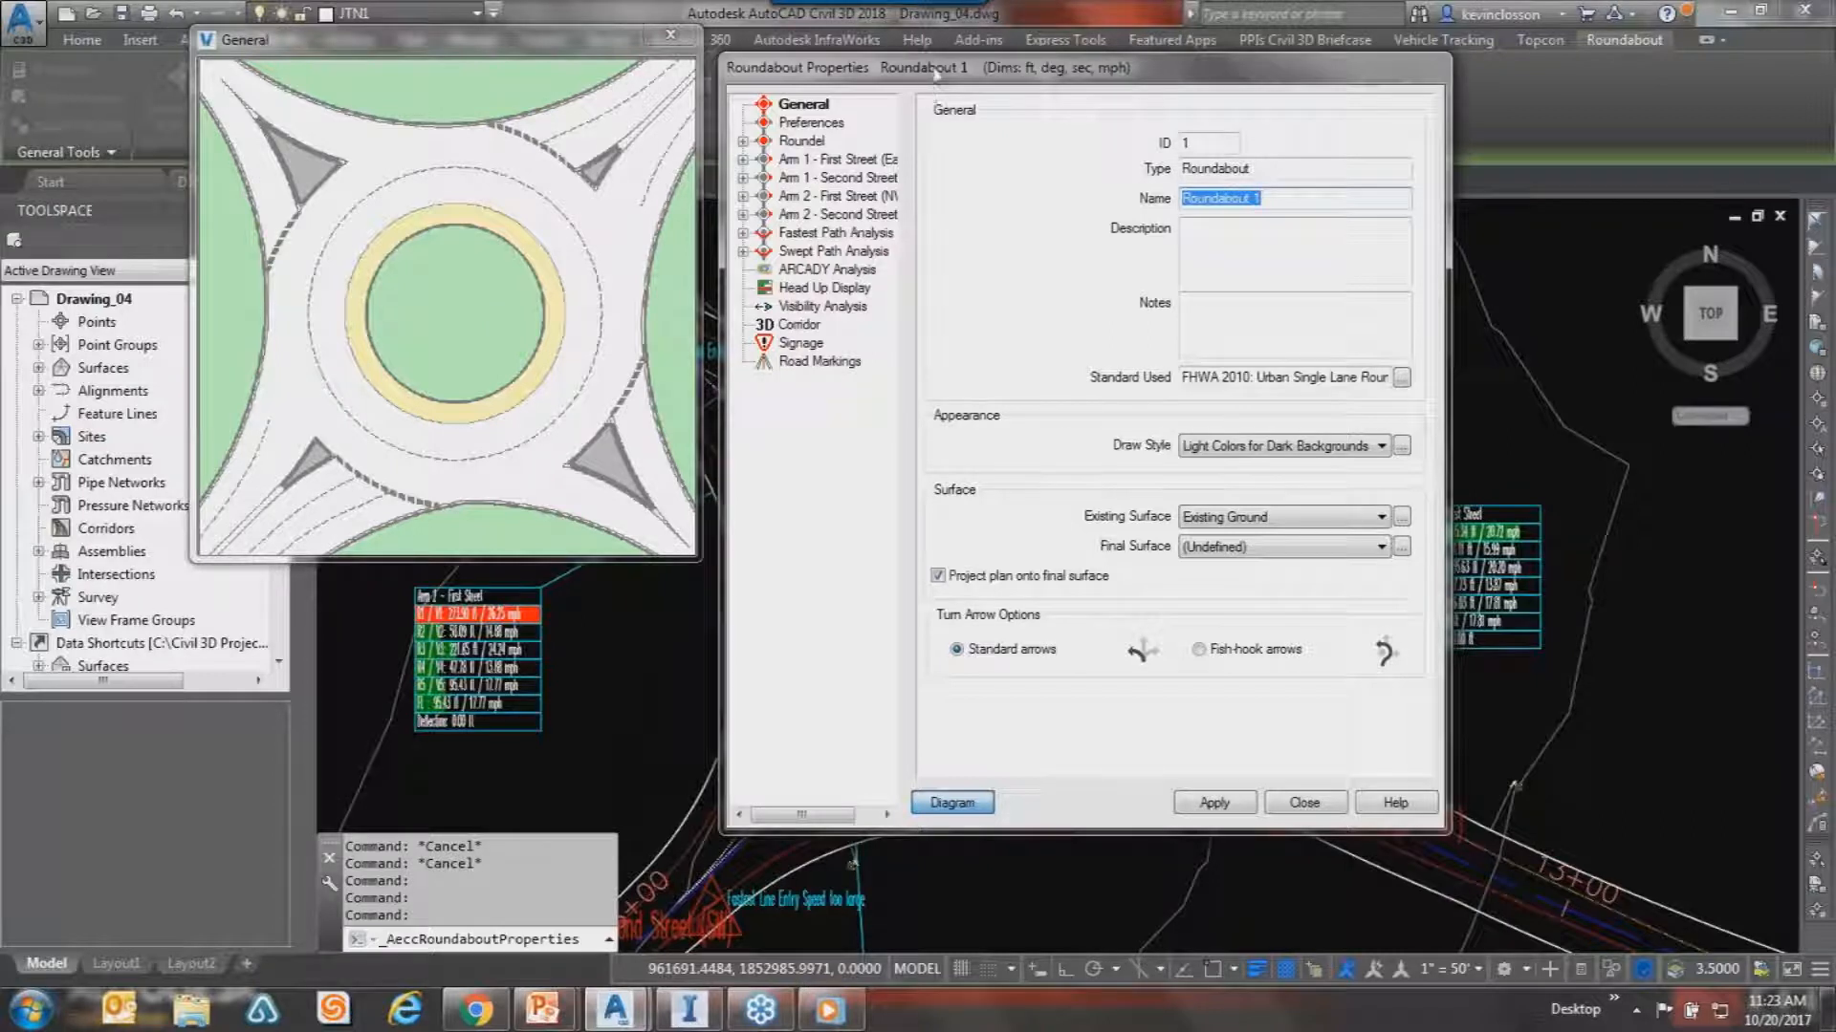
Bring up the Arm 1 - First Street (East) page in Roundabout Properties.
{"action": "left_click_drag", "start_coordinate": [932, 67], "coordinate": [991, 63]}
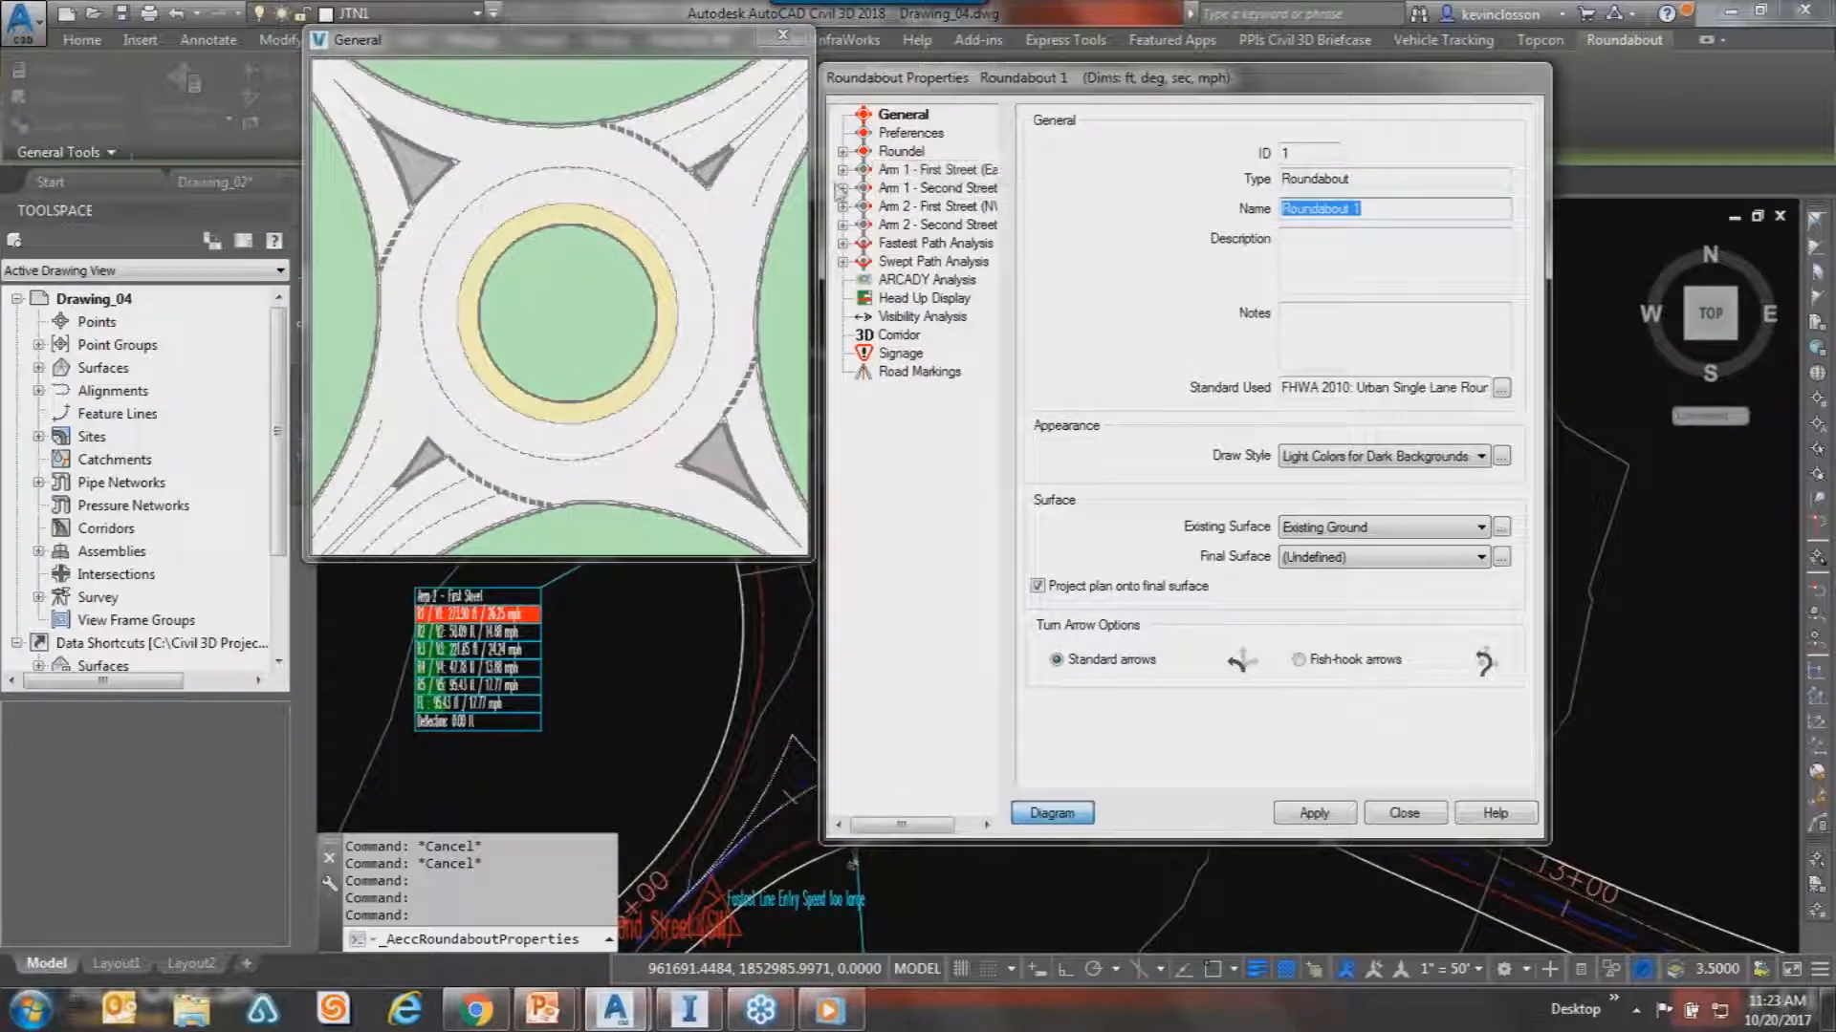
{"action": "left_click", "coordinate": [842, 169]}
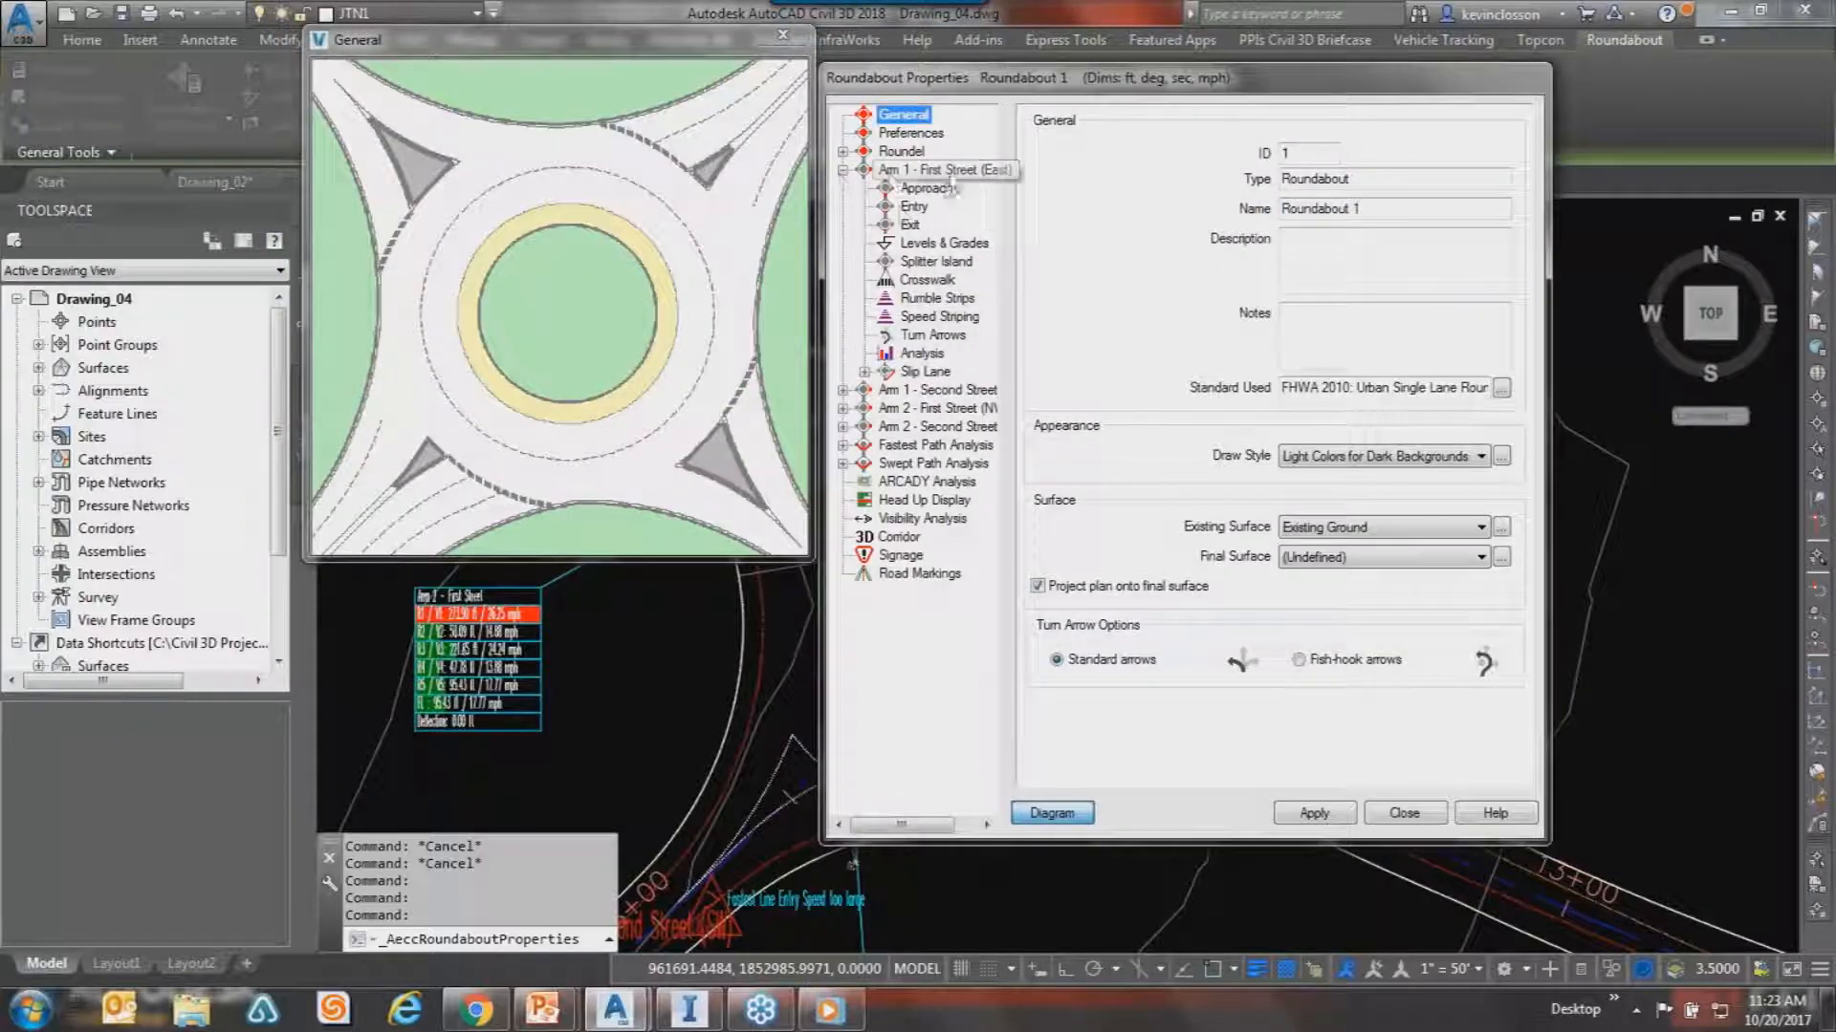
{"action": "left_click", "coordinate": [889, 172]}
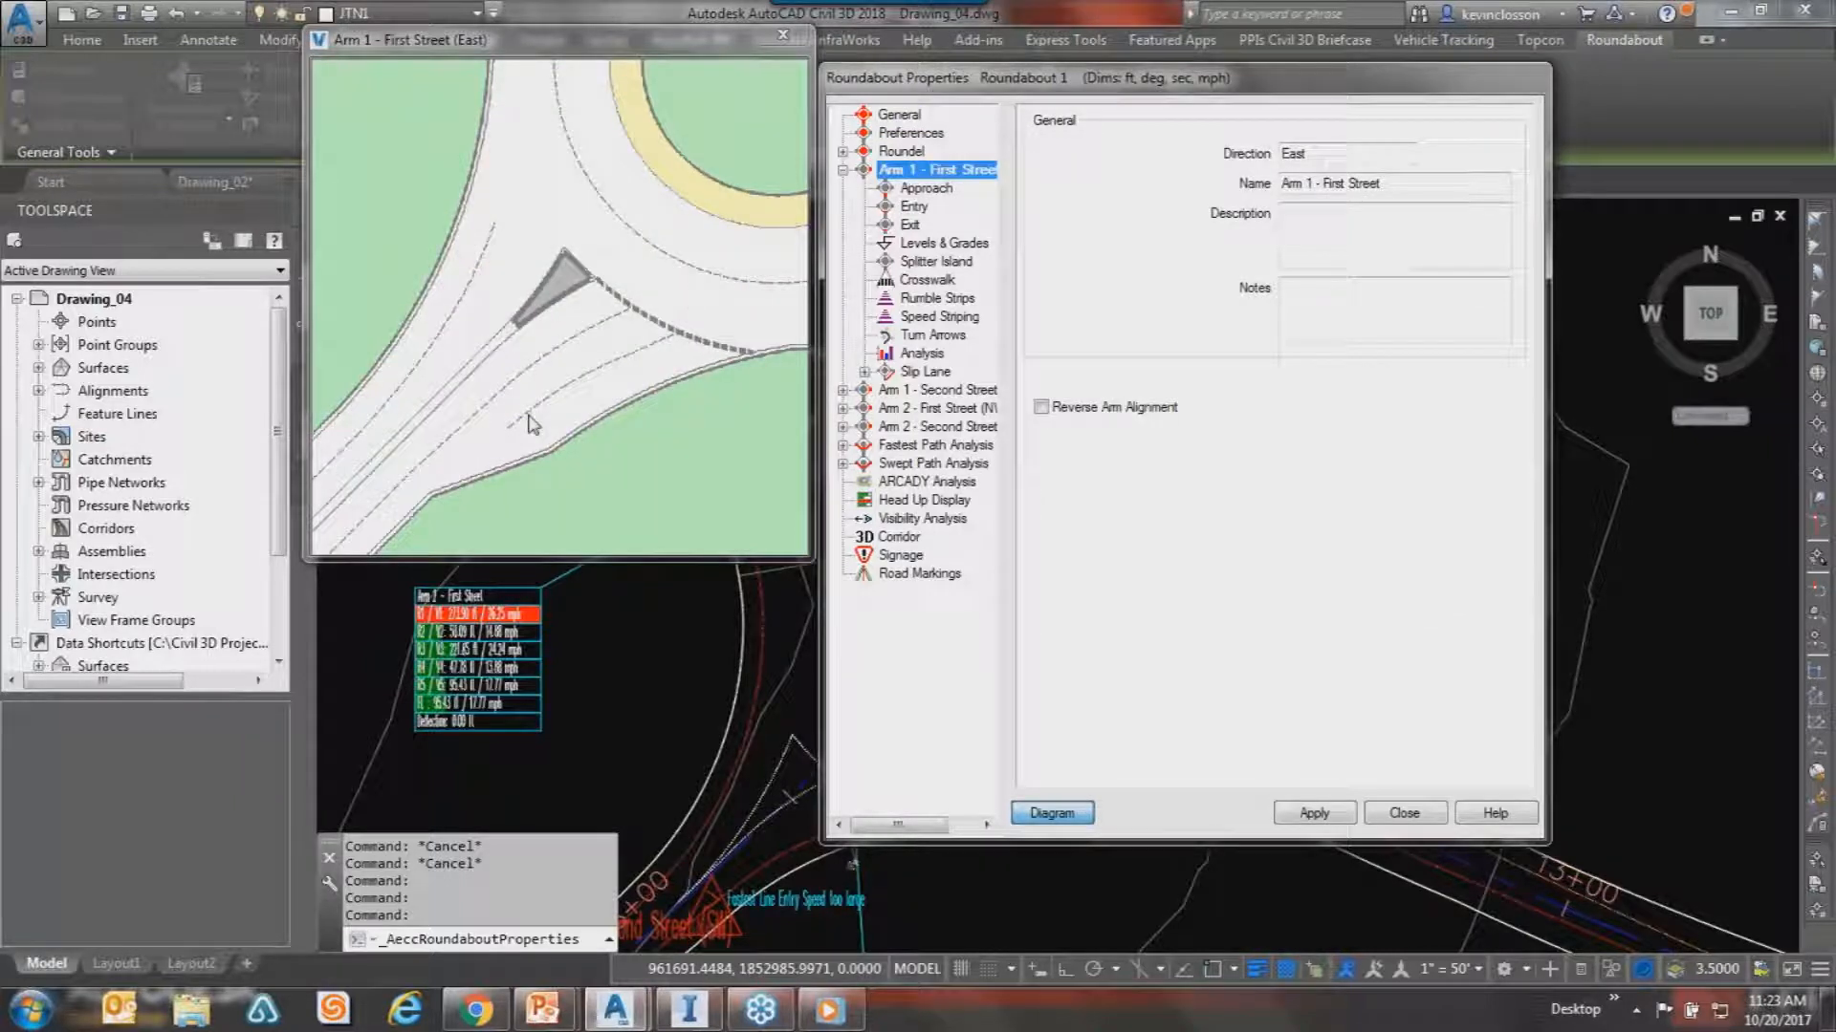
Review Arm 1's approach, entry and exit settings: nearside radius, design speed and deviation offset.
{"action": "left_click", "coordinate": [931, 191]}
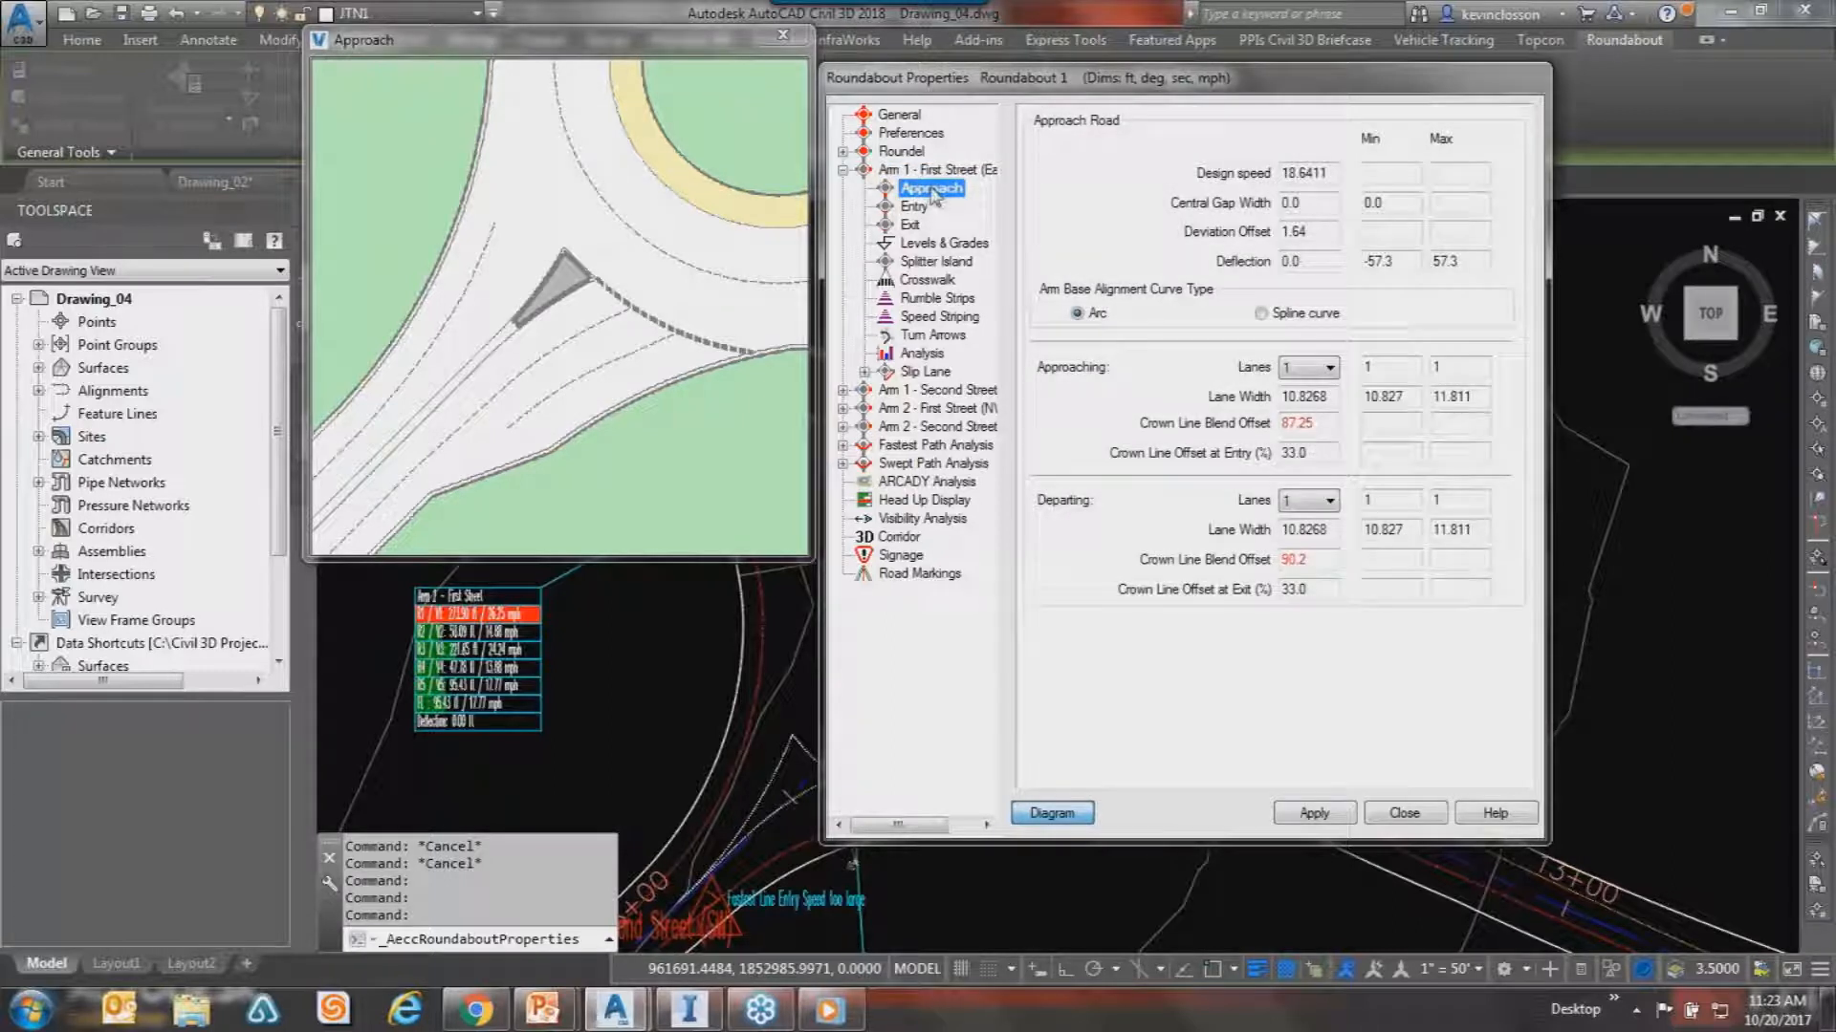
{"action": "left_click", "coordinate": [915, 208]}
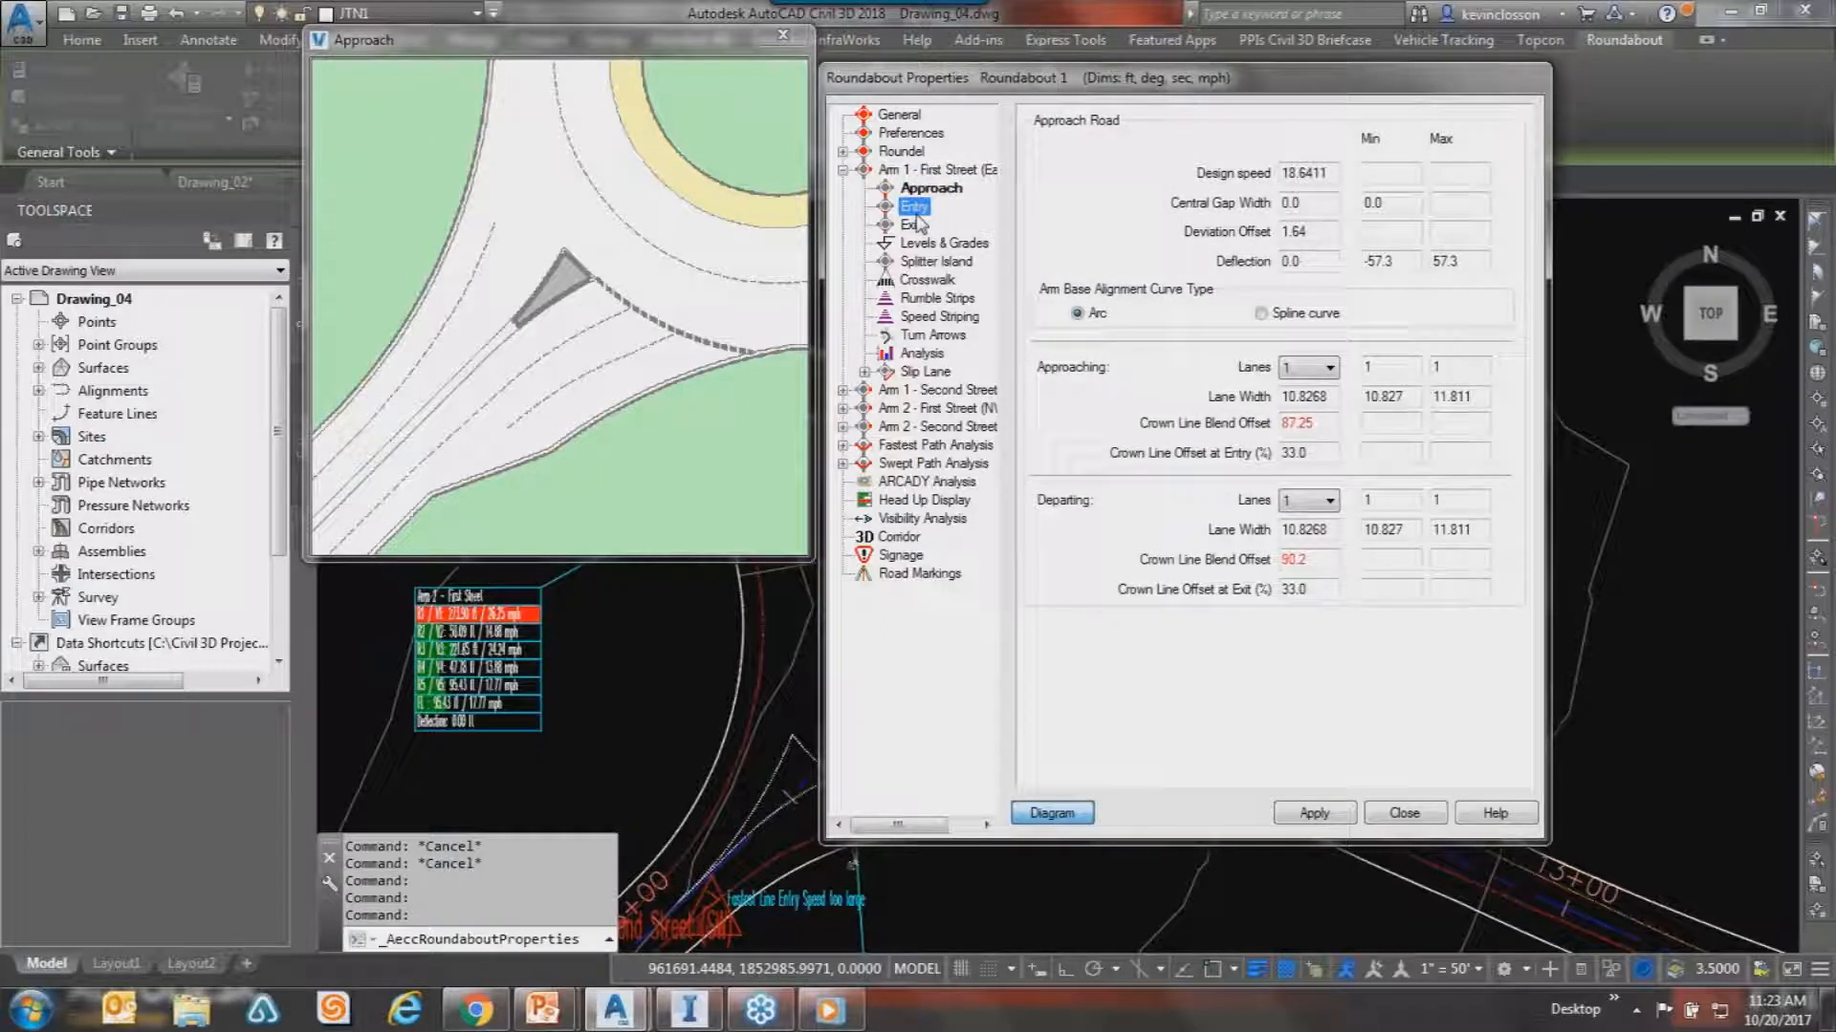
{"action": "left_click", "coordinate": [913, 226]}
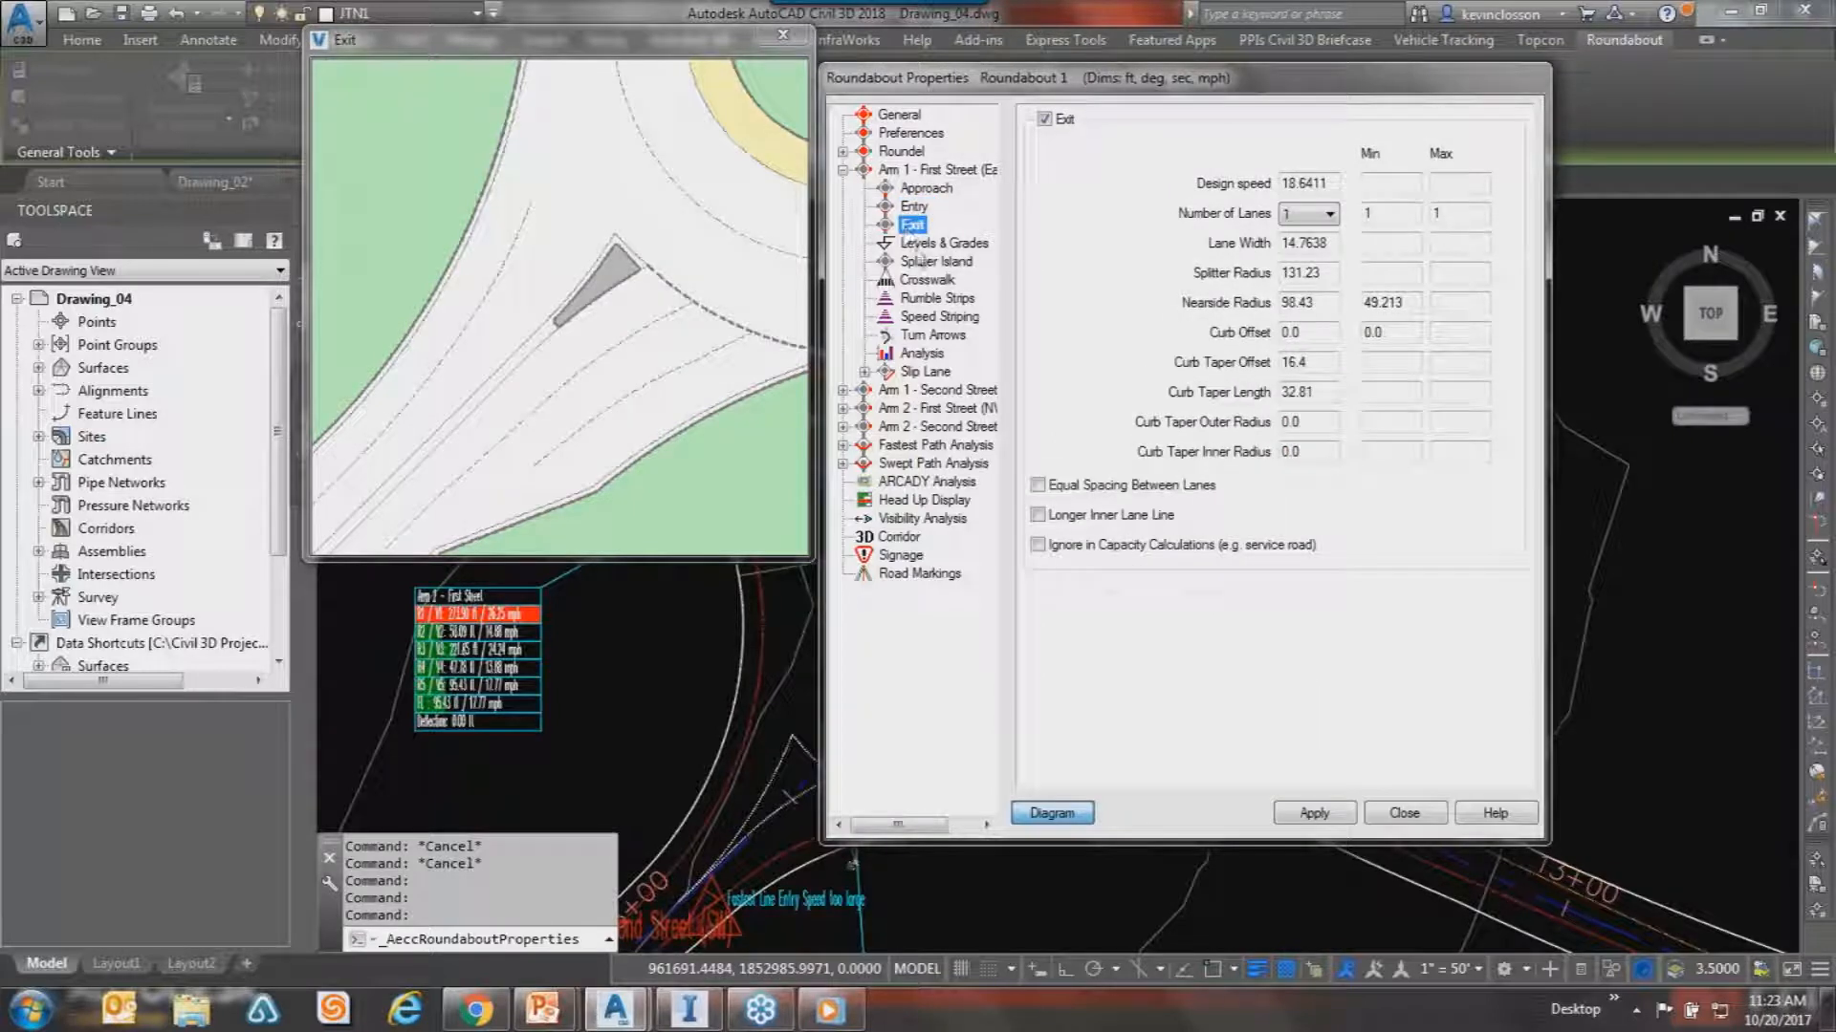
{"action": "left_click", "coordinate": [1318, 302]}
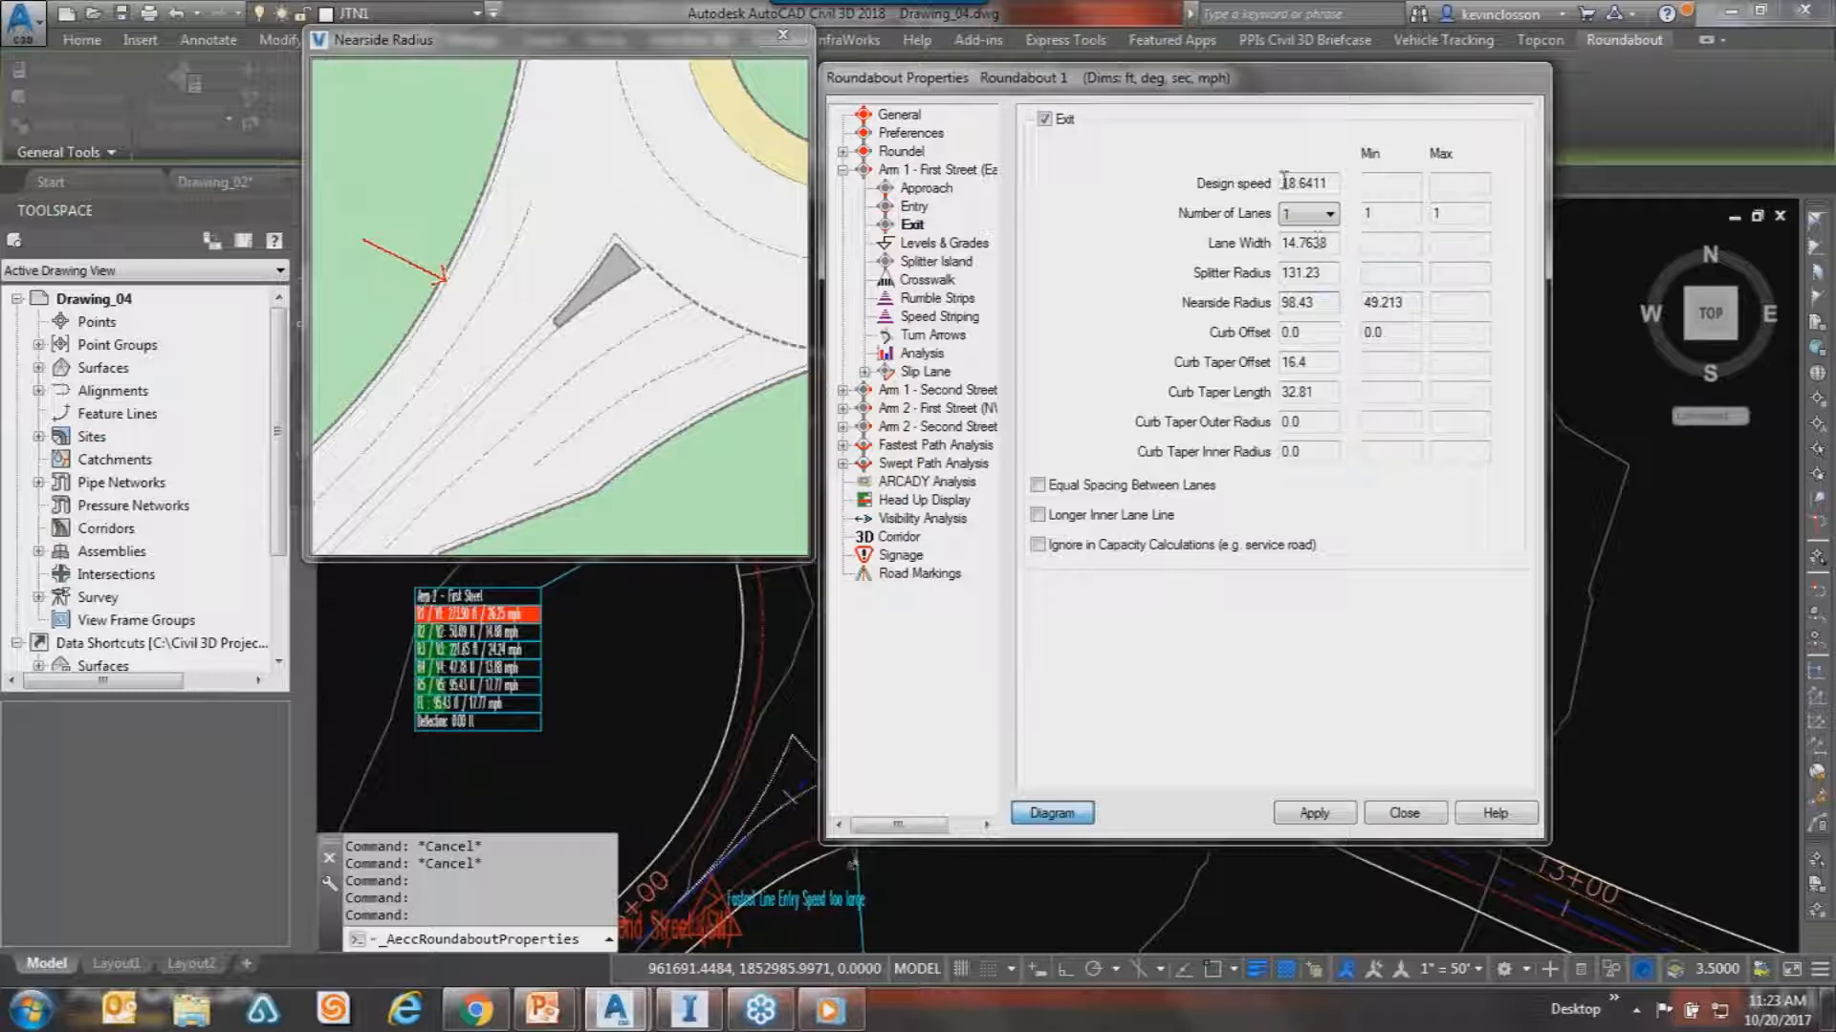
{"action": "left_click", "coordinate": [925, 188]}
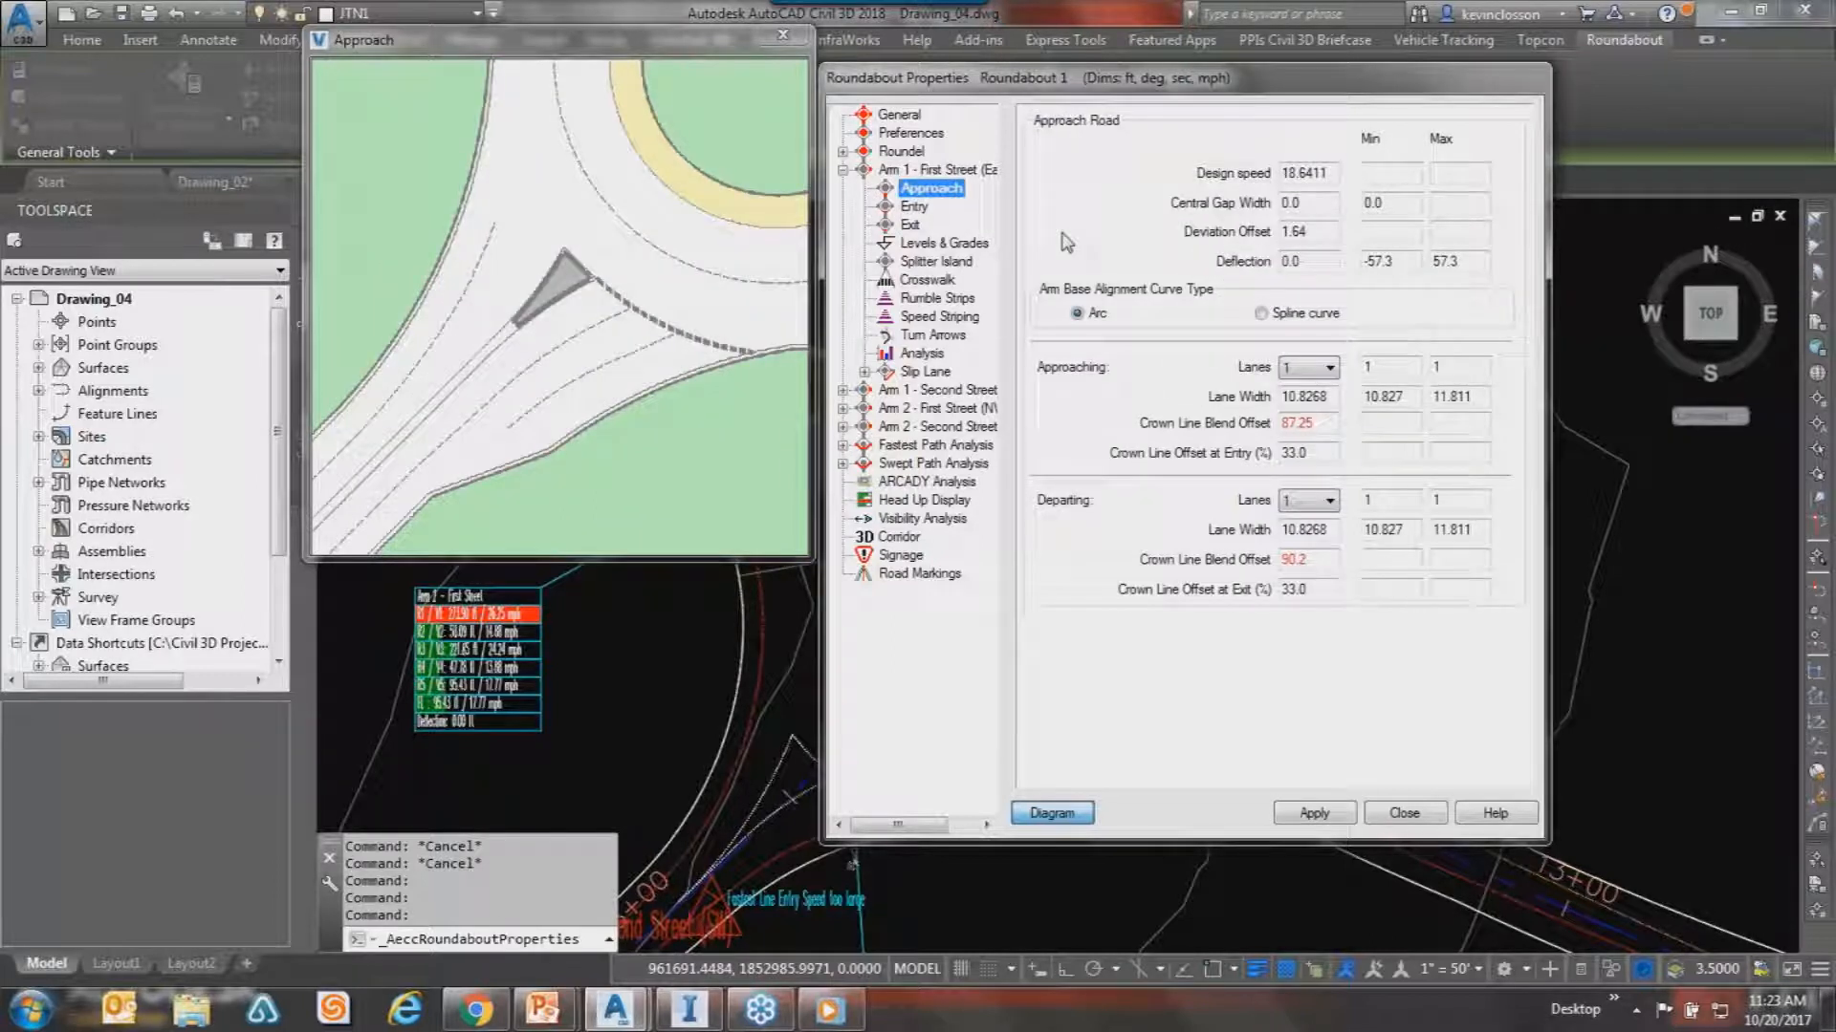
{"action": "left_click", "coordinate": [1330, 173]}
{"action": "left_click", "coordinate": [1320, 233]}
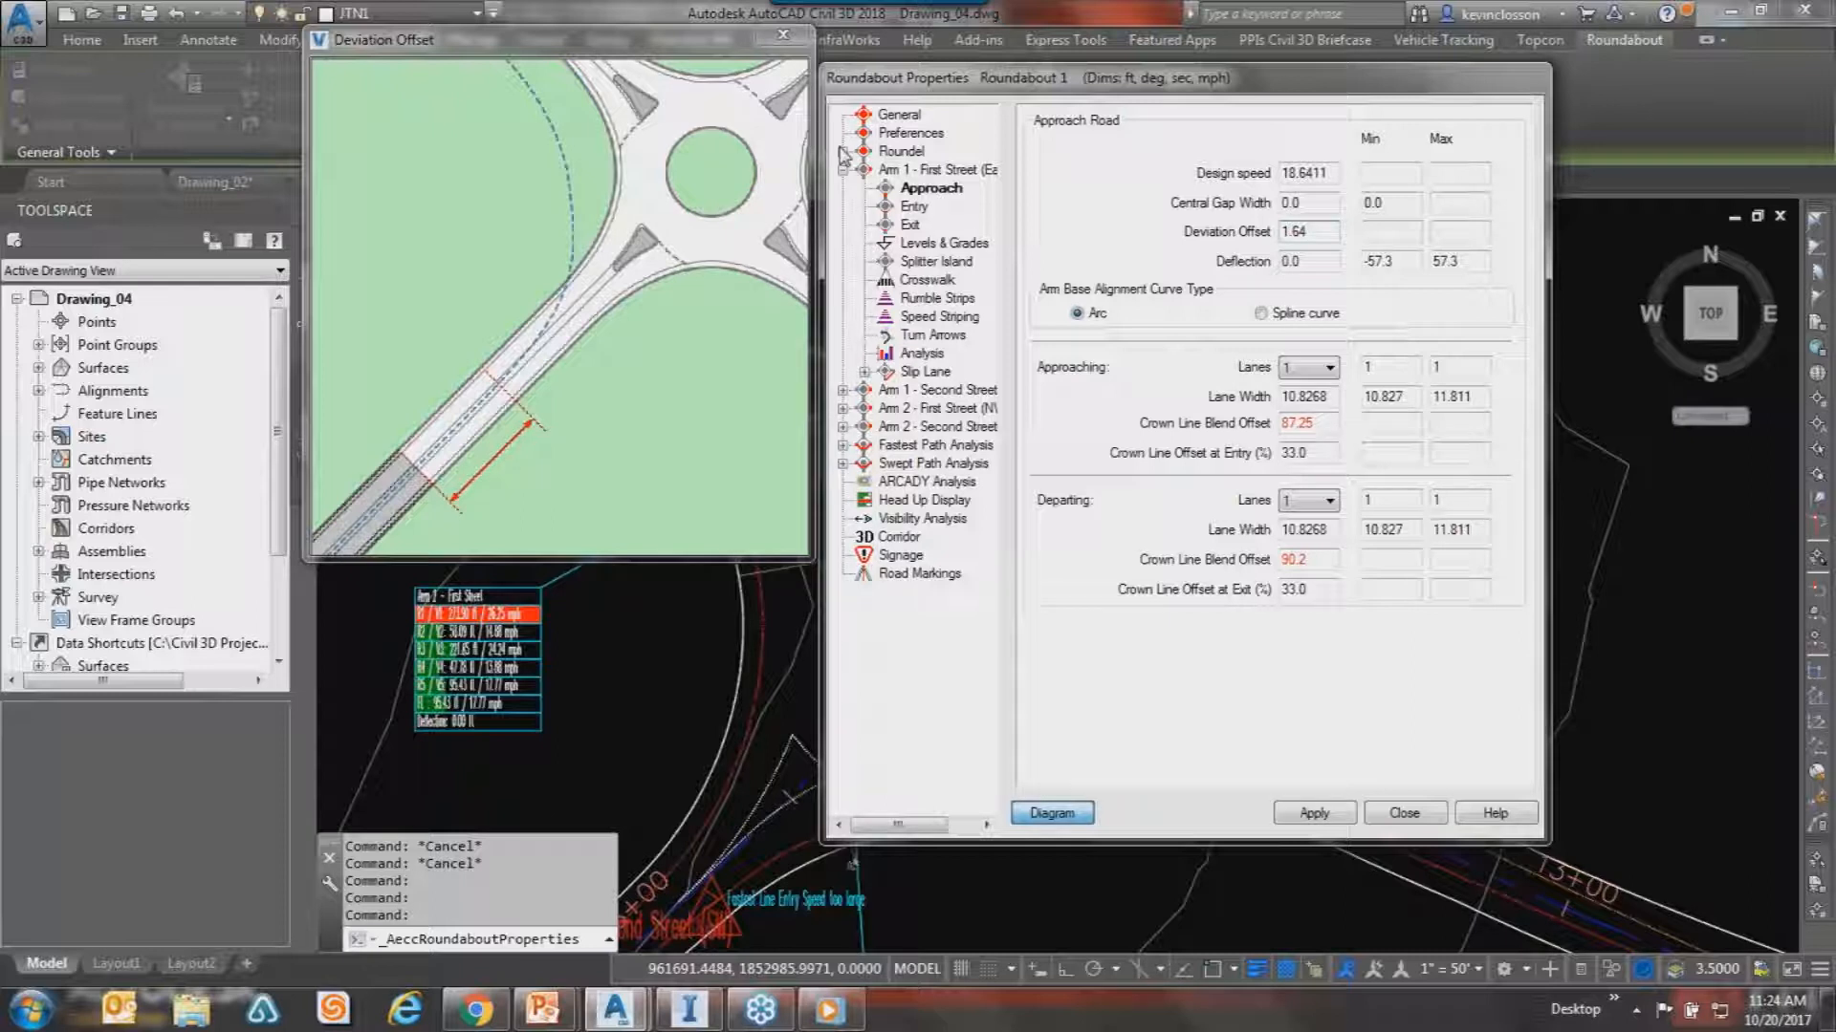
Check crosswalk, rumble strip and speed striping pages, then Second Street's Splitter Island page.
{"action": "left_click", "coordinate": [928, 280]}
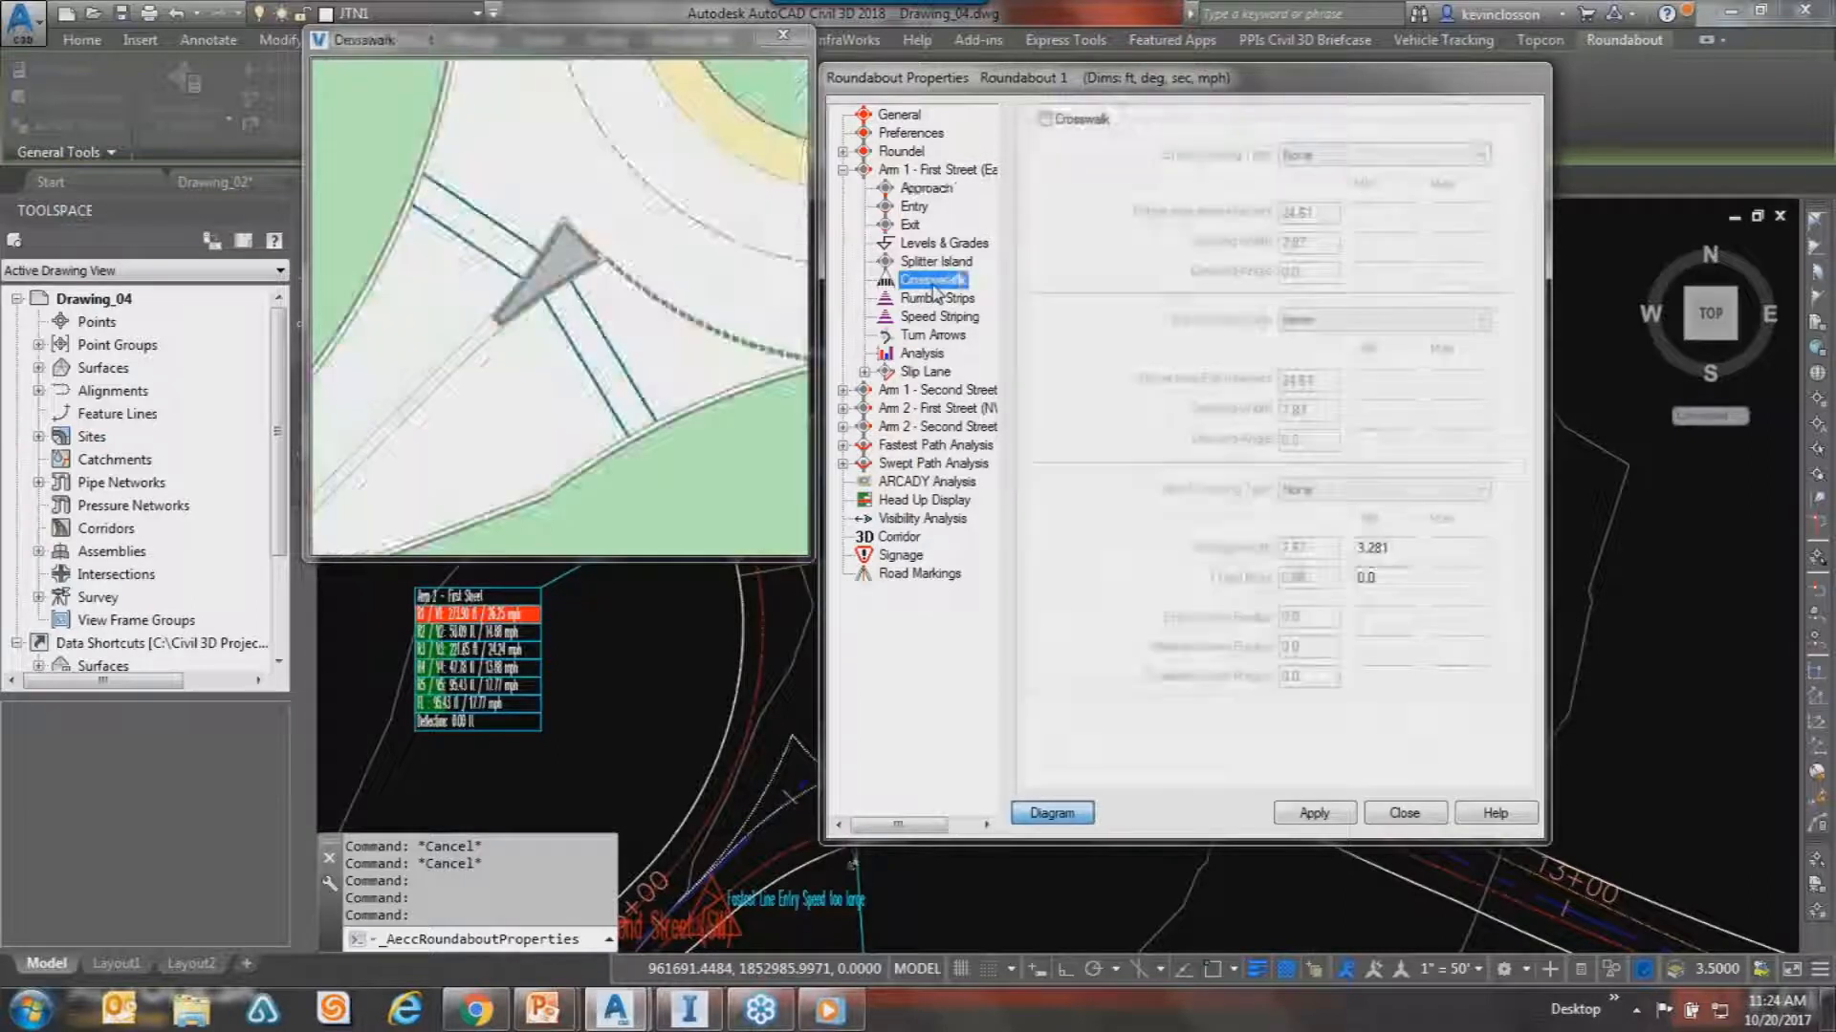
{"action": "left_click", "coordinate": [942, 298]}
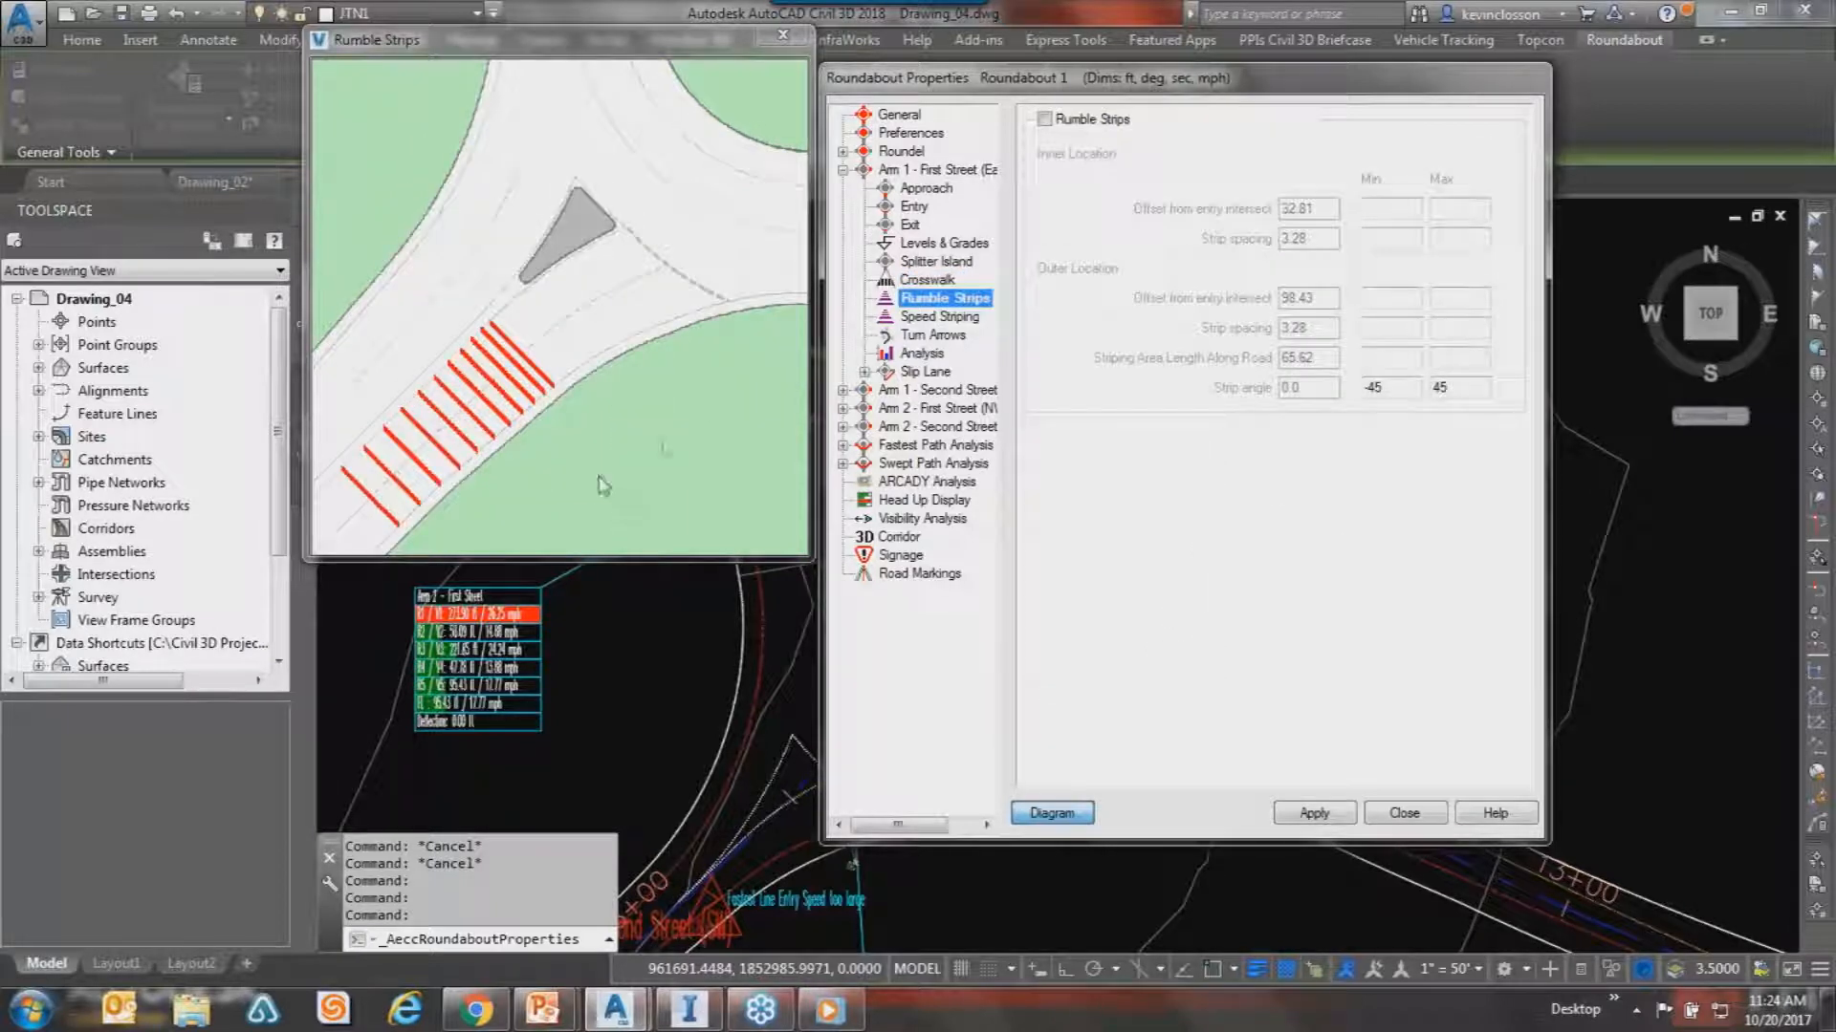
{"action": "left_click", "coordinate": [934, 321]}
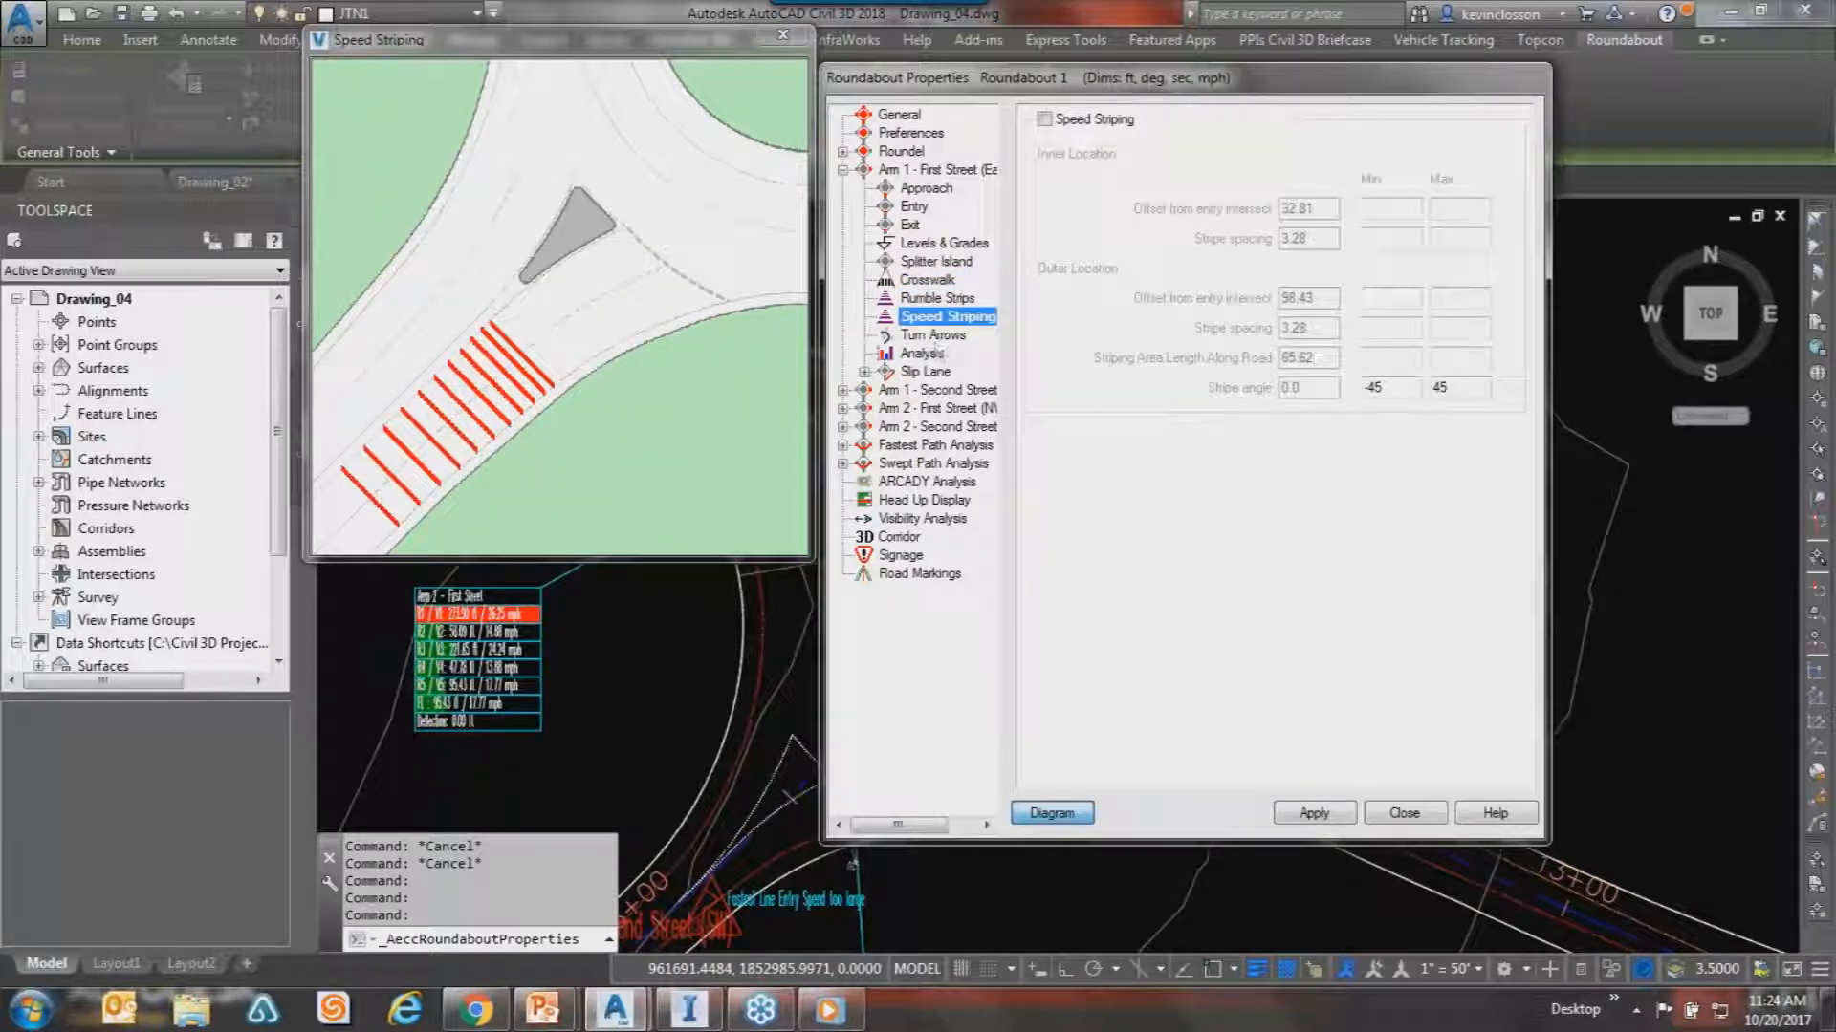
{"action": "left_click", "coordinate": [842, 390]}
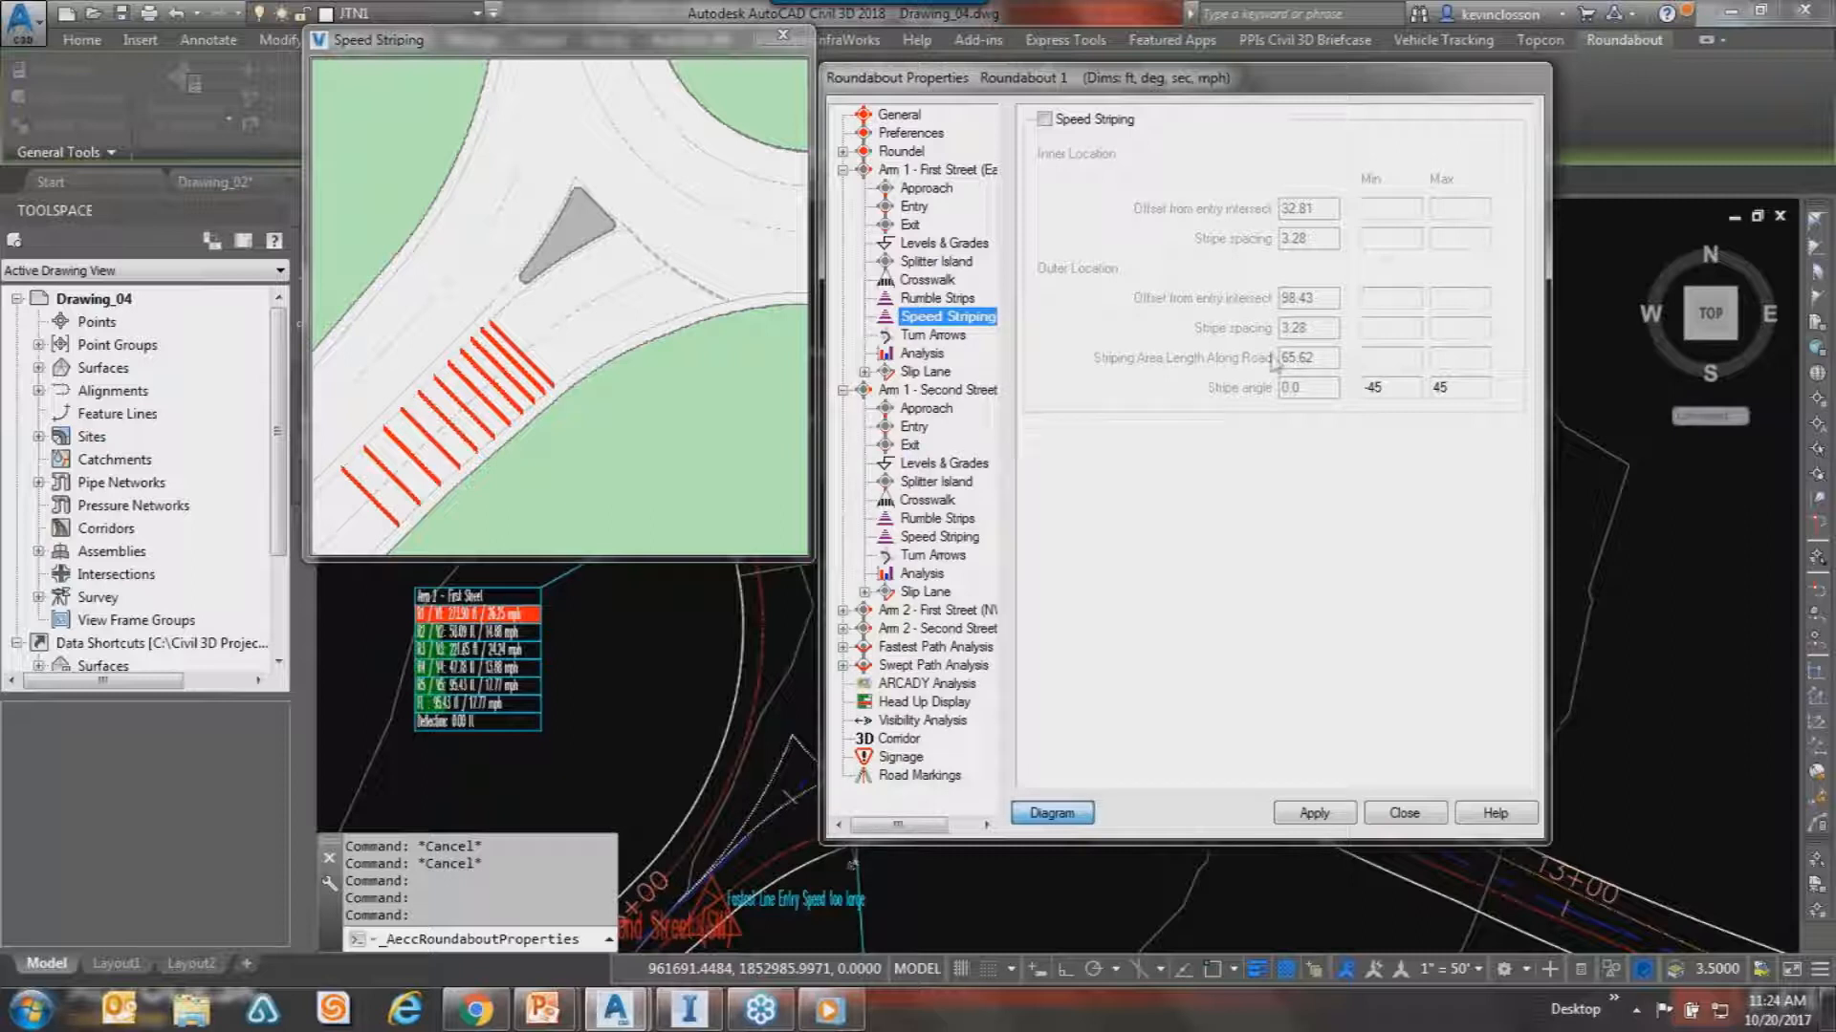
{"action": "left_click", "coordinate": [949, 481]}
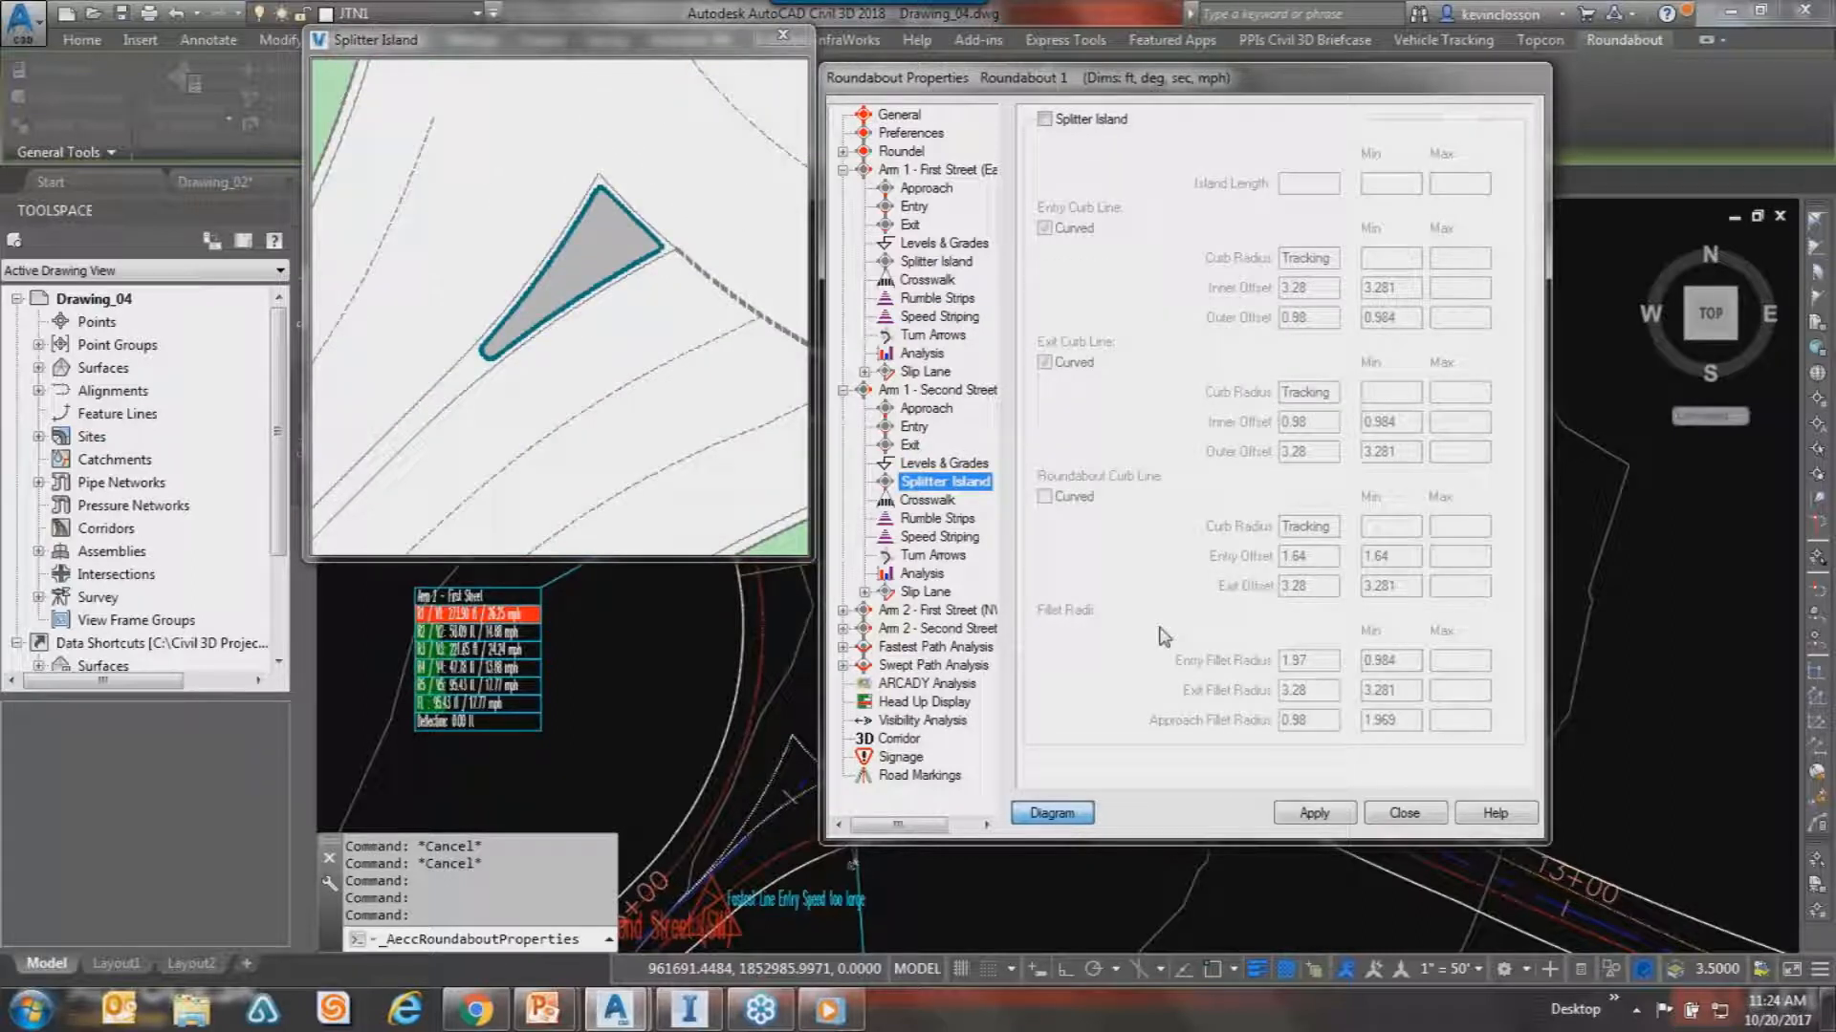
Close Roundabout Properties and clear the selection, leaving the plain Roundabout 1 plan.
{"action": "left_click", "coordinate": [1405, 813]}
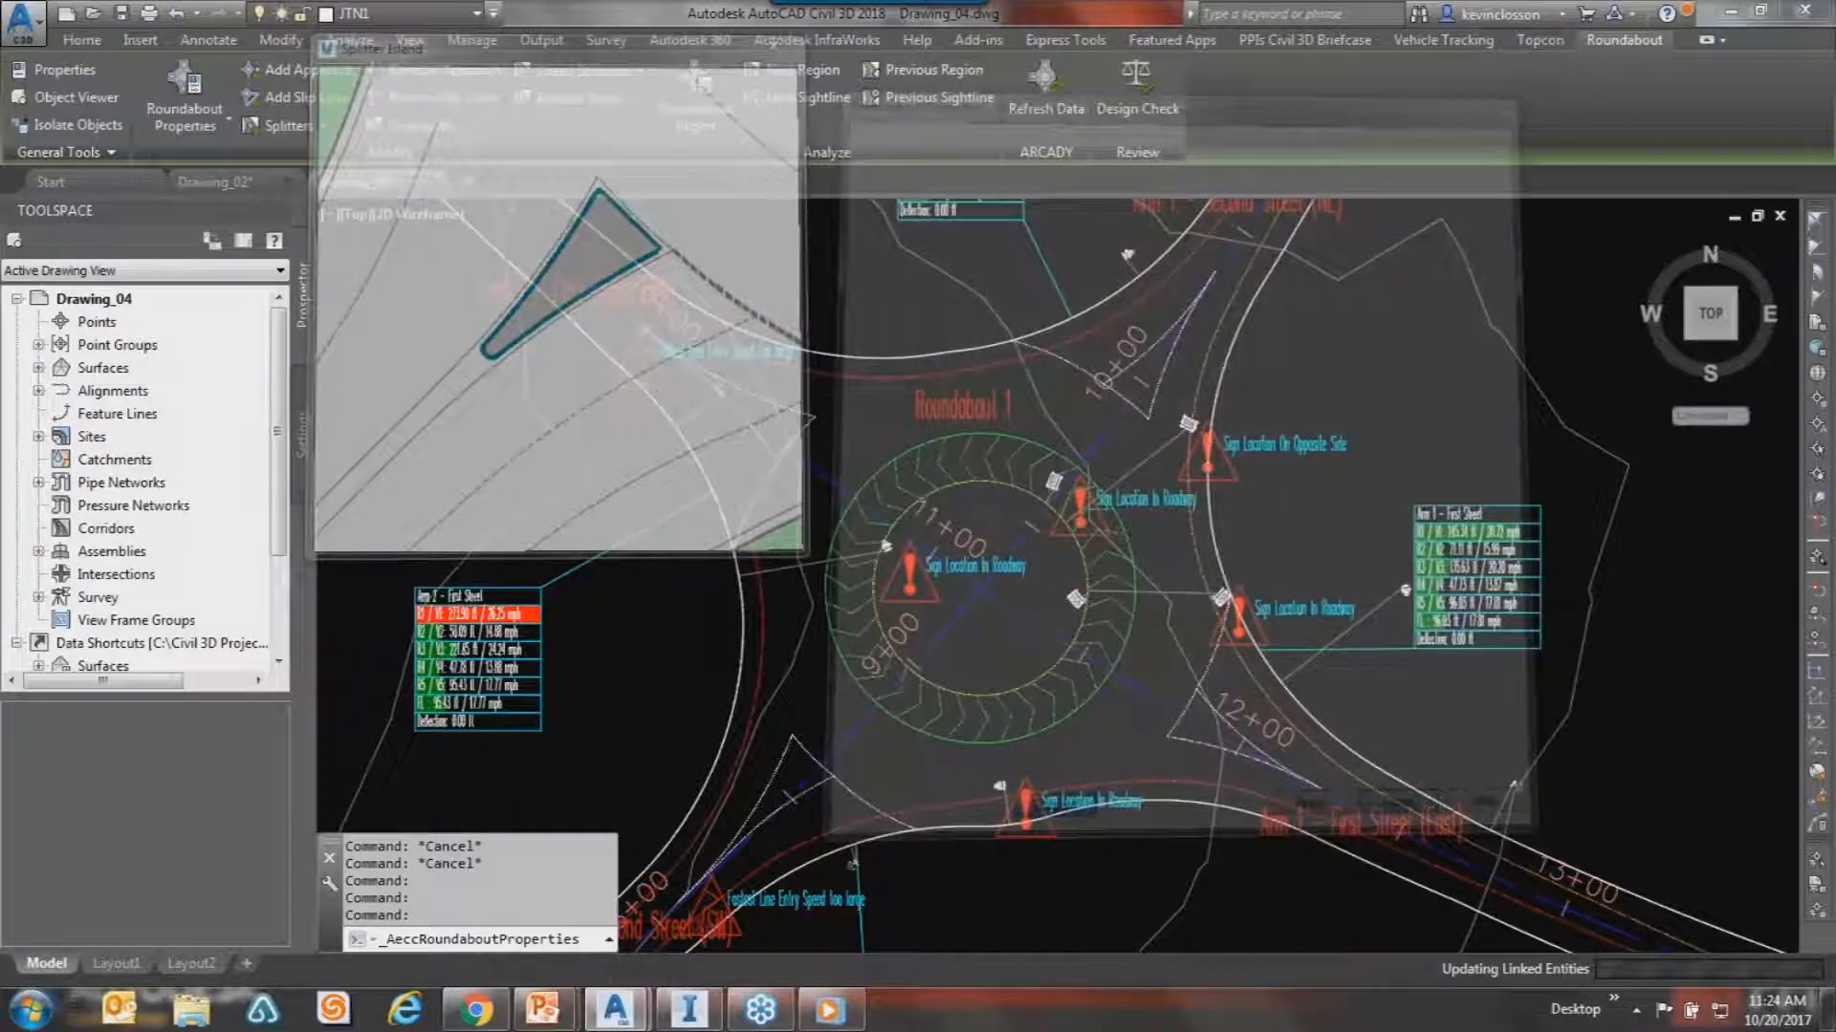
{"action": "key", "text": "Escape"}
{"action": "key", "text": "Escape"}
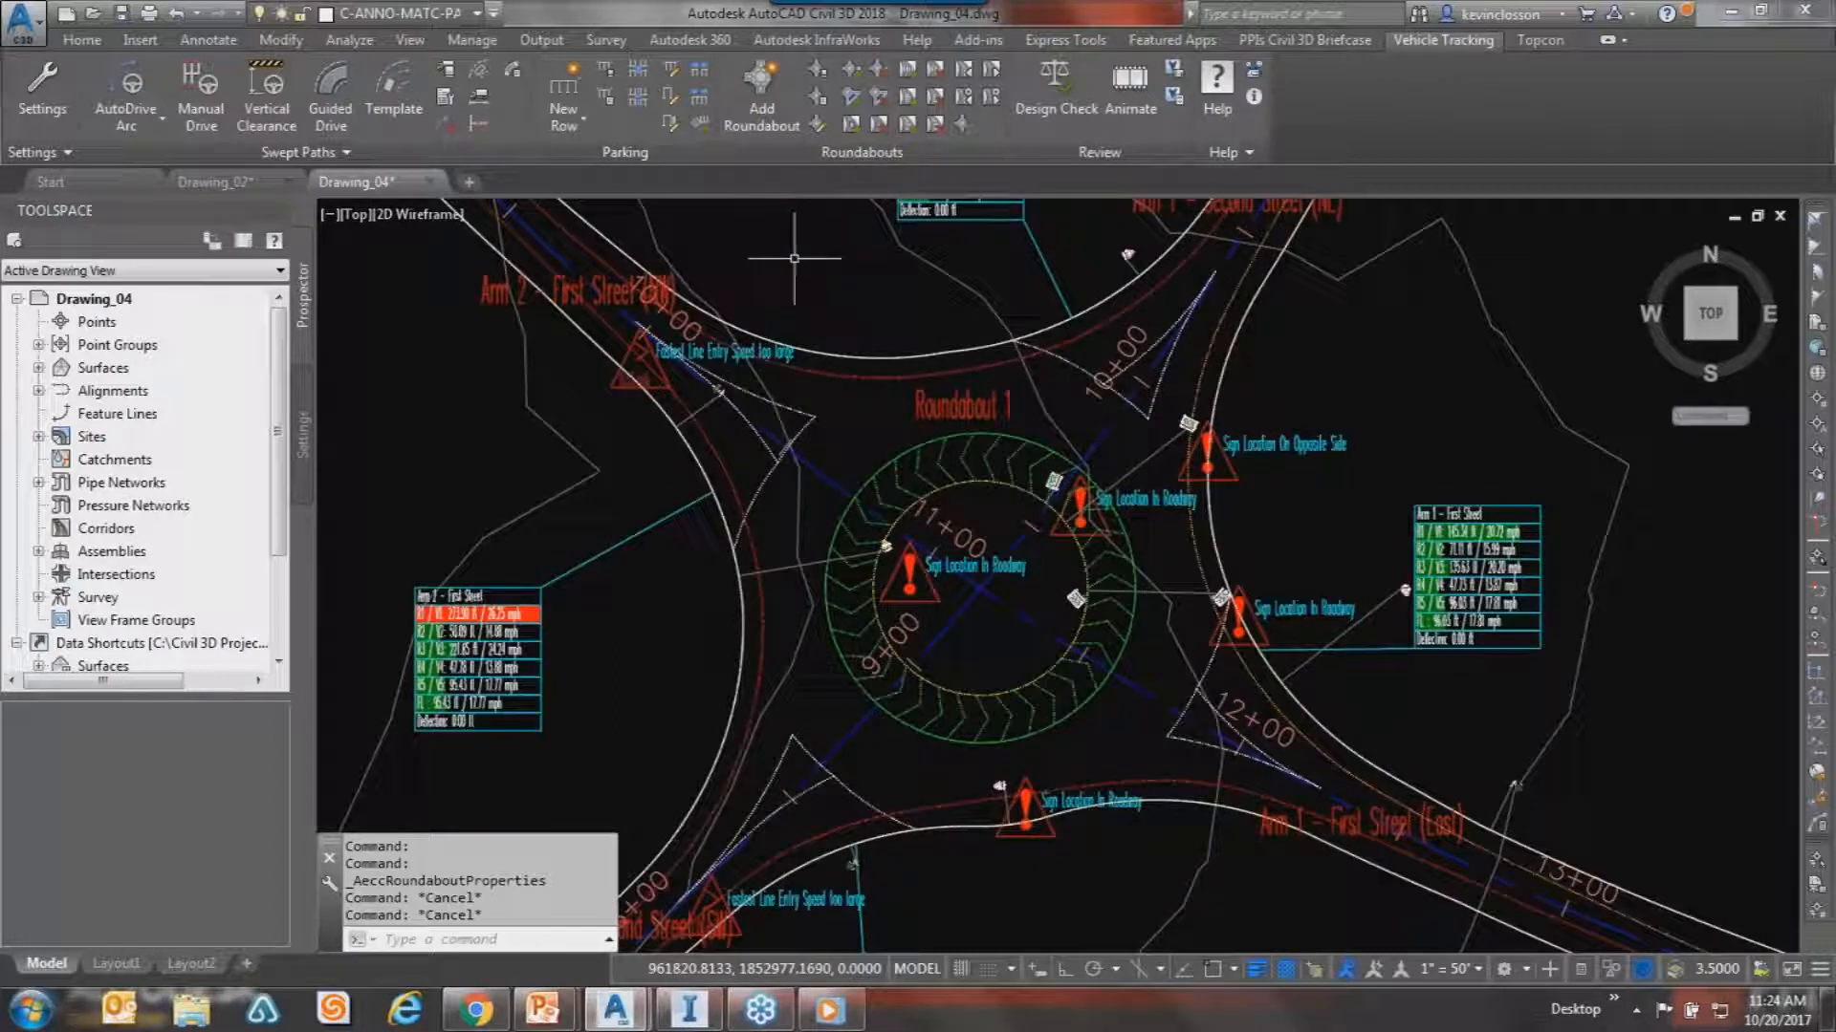
{"action": "mouse_move", "coordinate": [794, 258]}
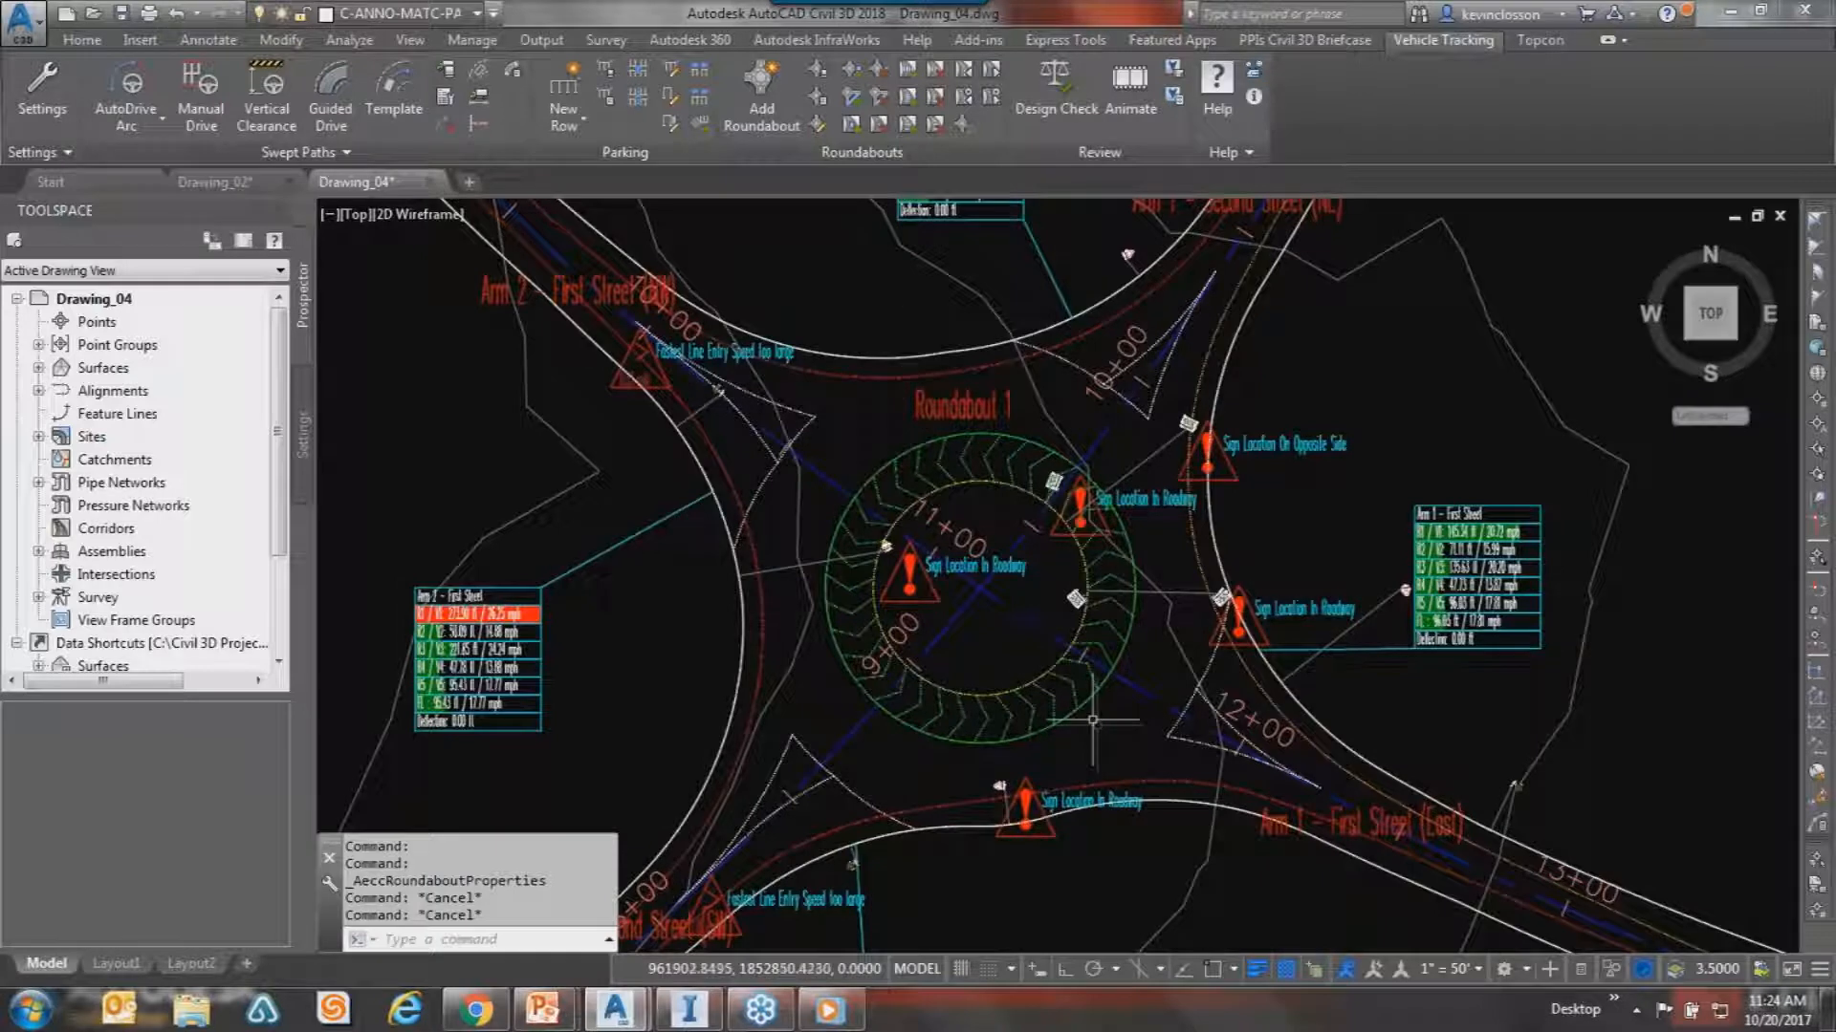
{"action": "left_click", "coordinate": [1076, 822]}
{"action": "key", "text": "Escape"}
{"action": "key", "text": "Escape"}
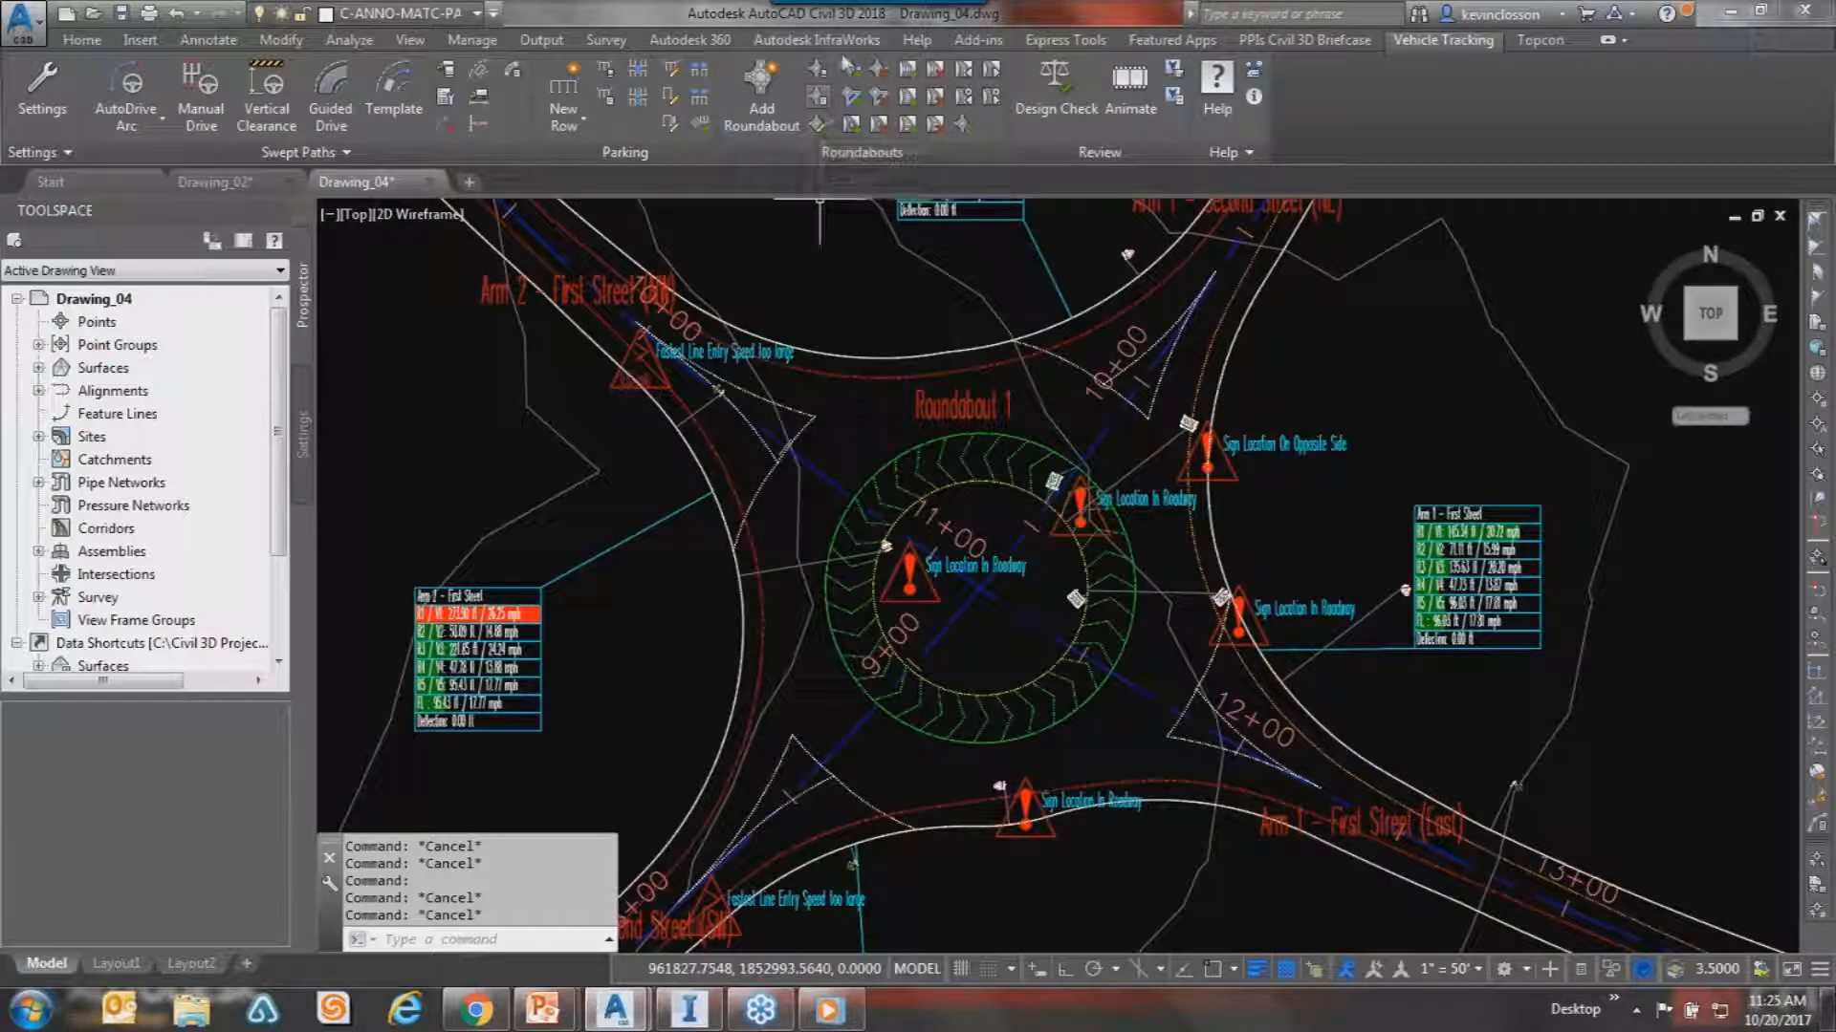
Place a pedestrian crosswalk across the First Street east arm near station 12+00.
{"action": "left_click", "coordinate": [907, 81]}
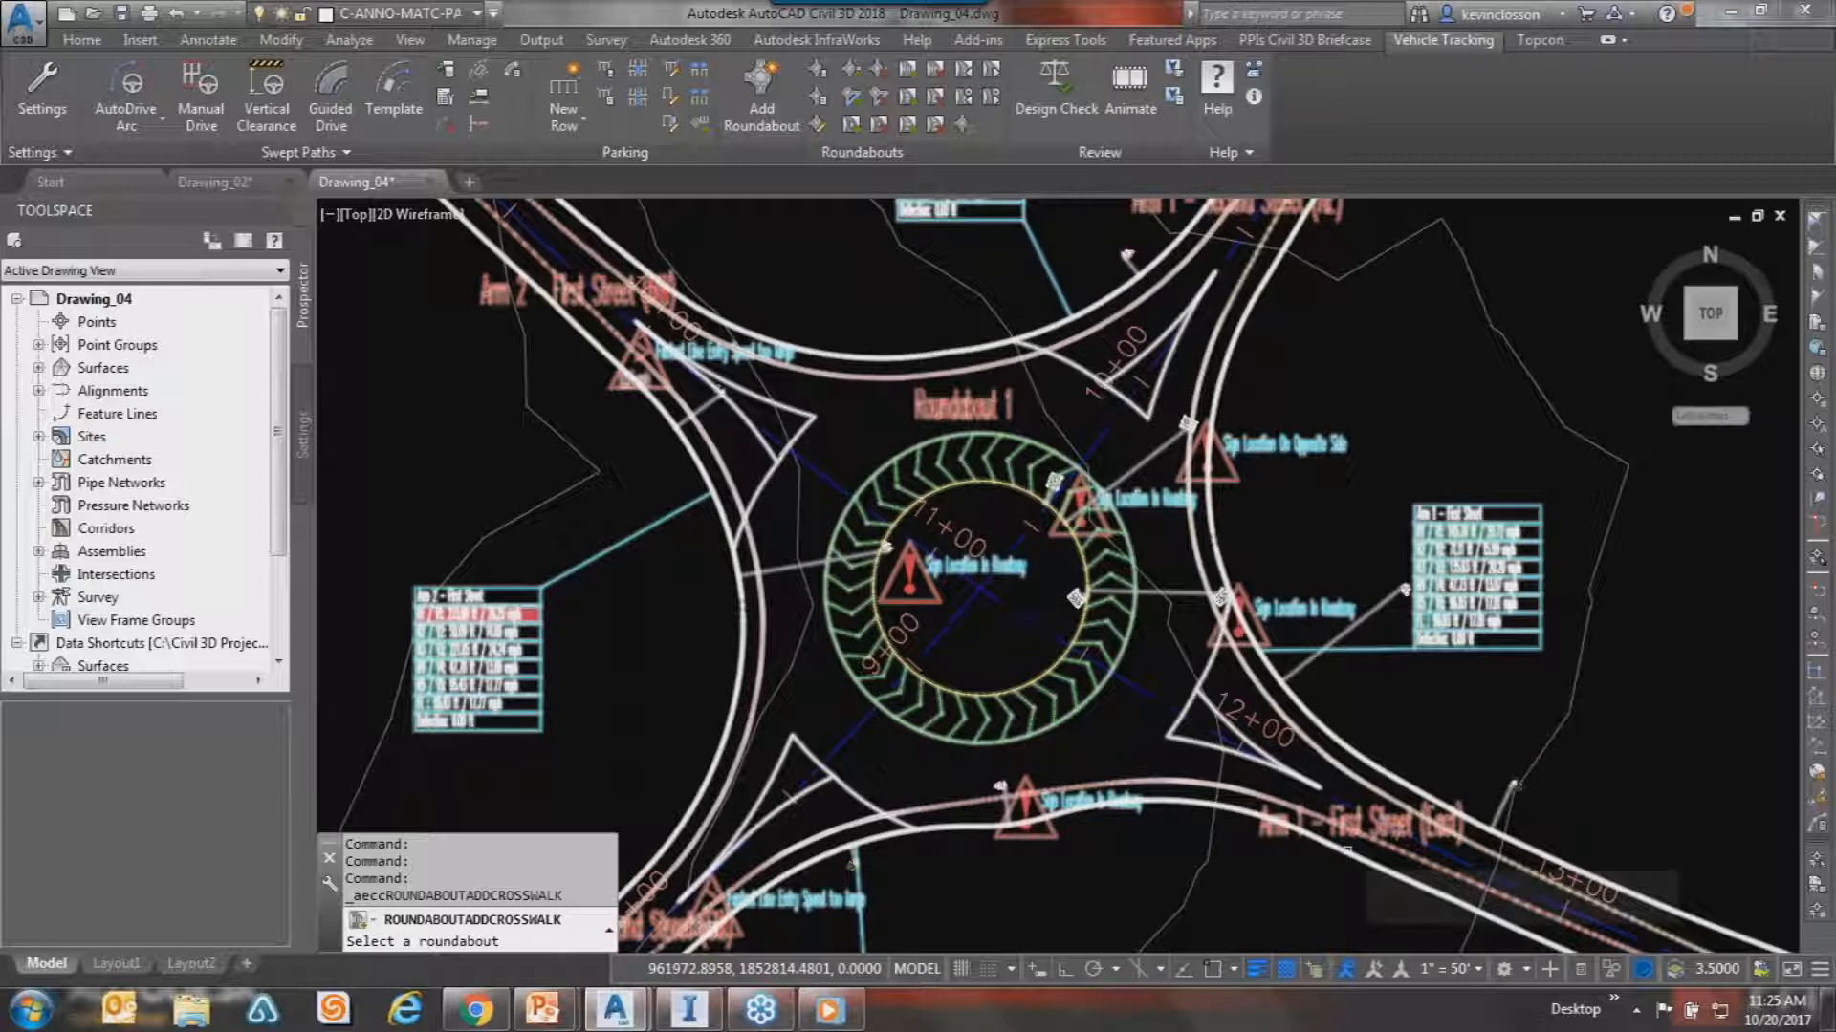
{"action": "left_click", "coordinate": [1348, 849]}
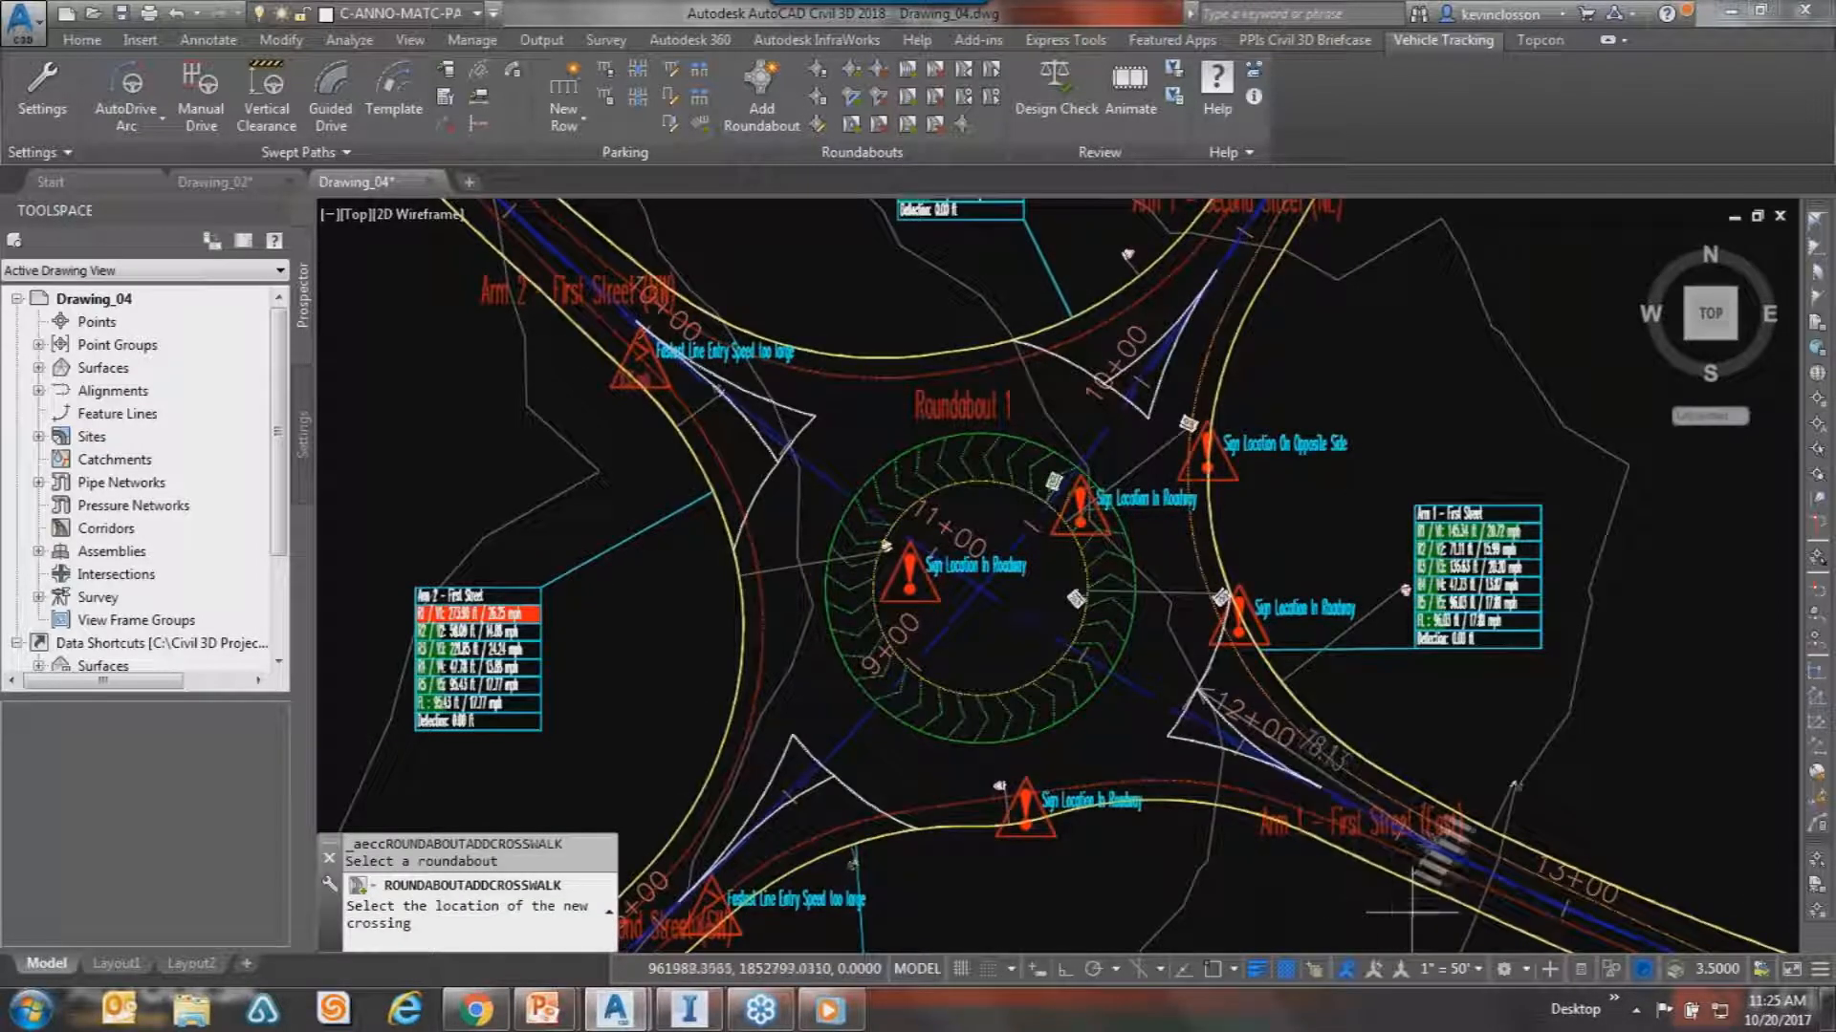
{"action": "mouse_move", "coordinate": [1303, 873]}
{"action": "middle_mouse_down"}
{"action": "mouse_move", "coordinate": [1189, 853]}
{"action": "mouse_move", "coordinate": [849, 586]}
{"action": "mouse_move", "coordinate": [907, 636]}
{"action": "middle_mouse_up"}
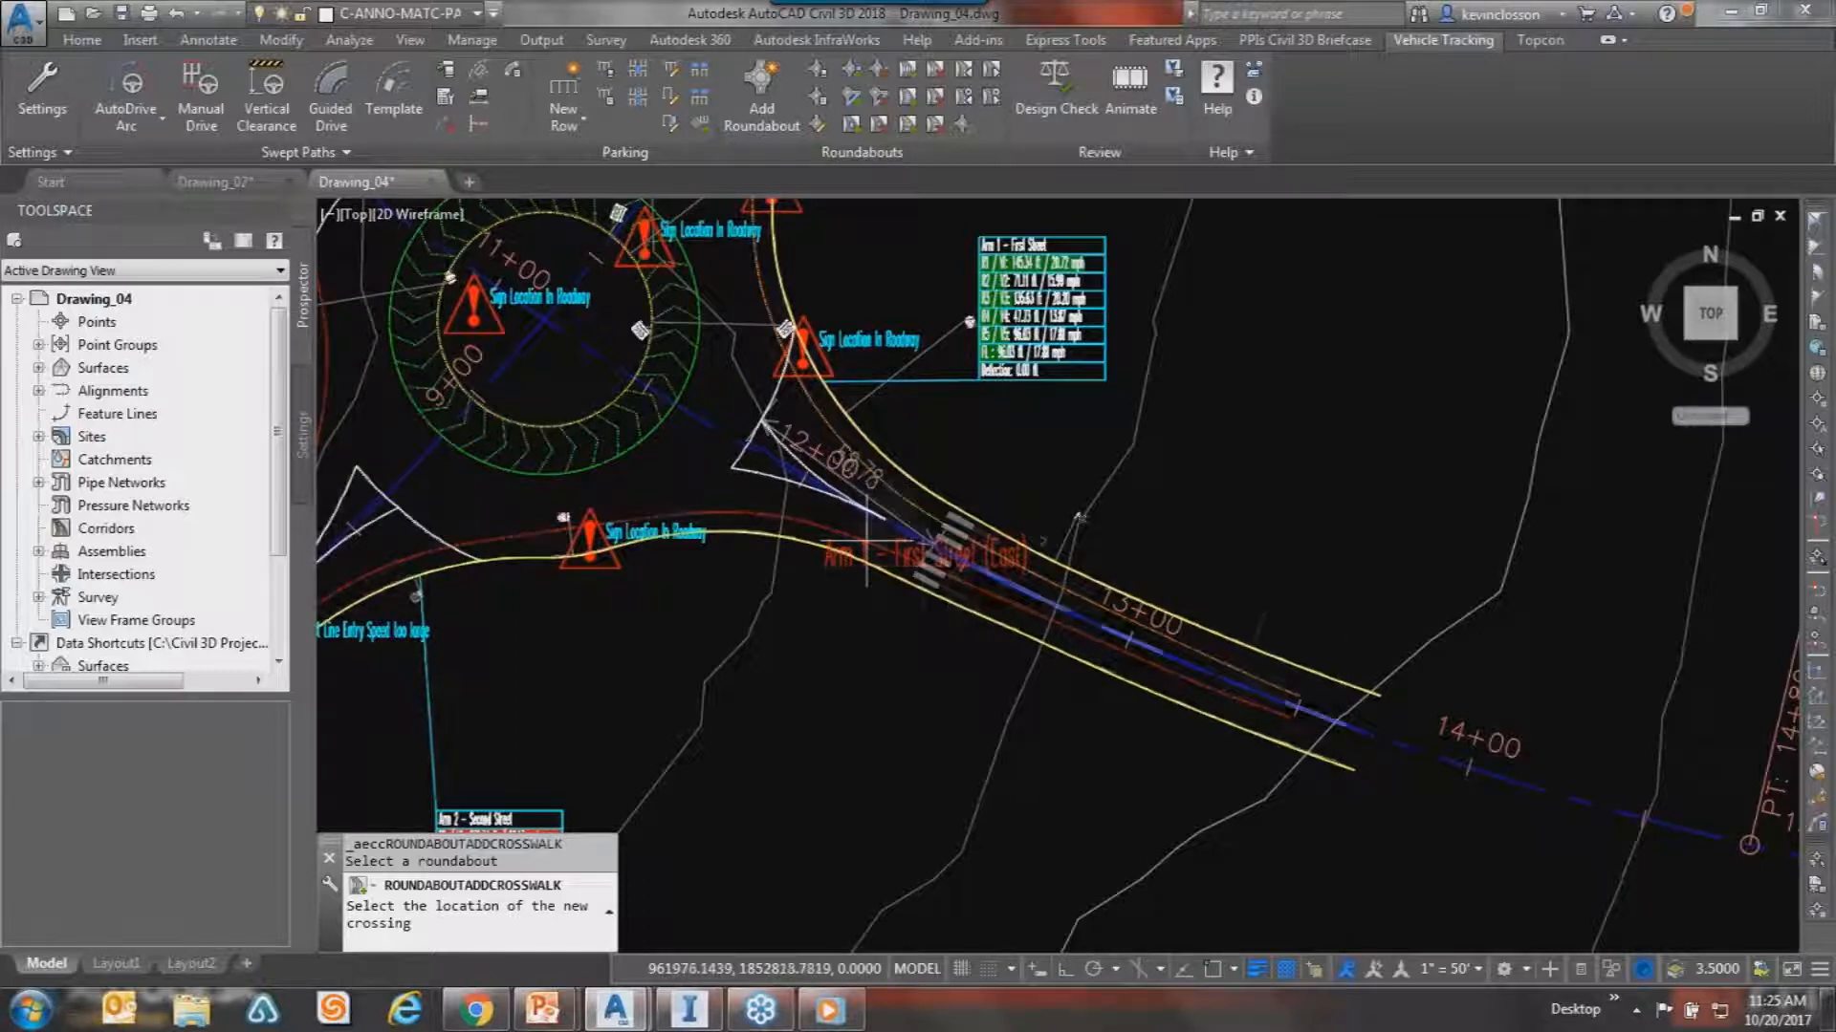
{"action": "left_click", "coordinate": [903, 585]}
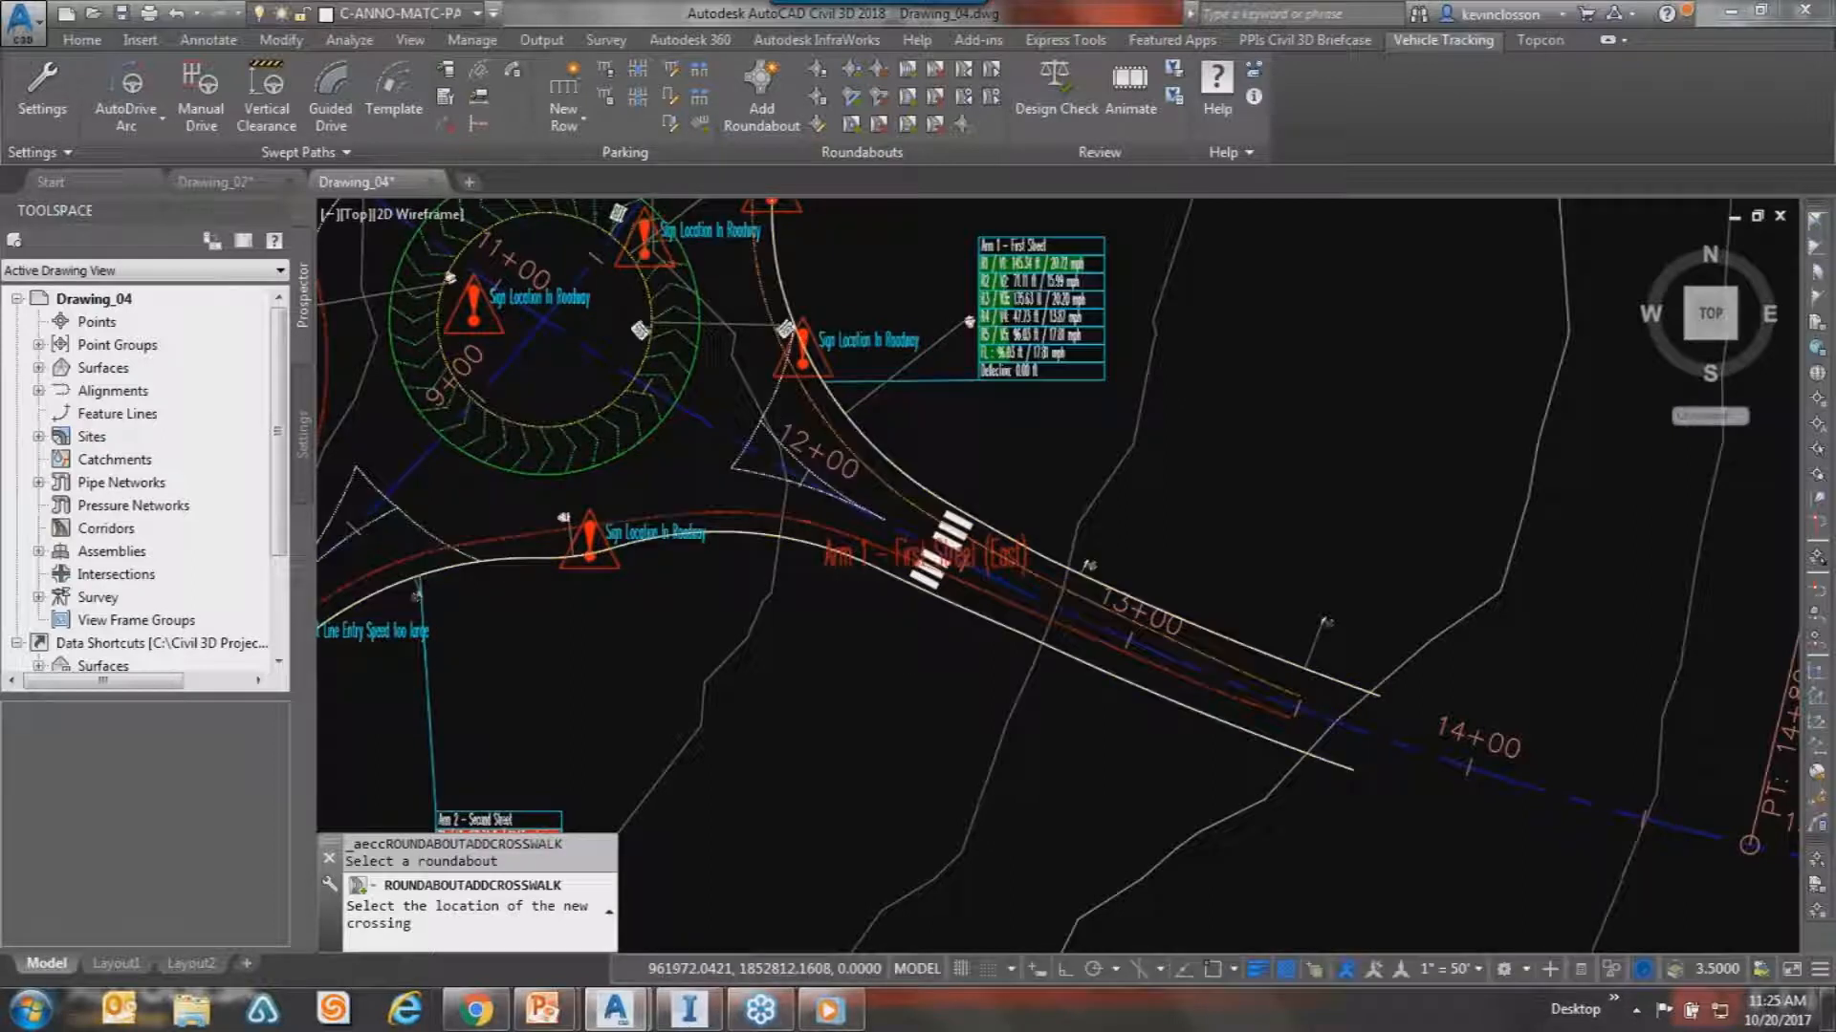
{"action": "key", "text": "Escape"}
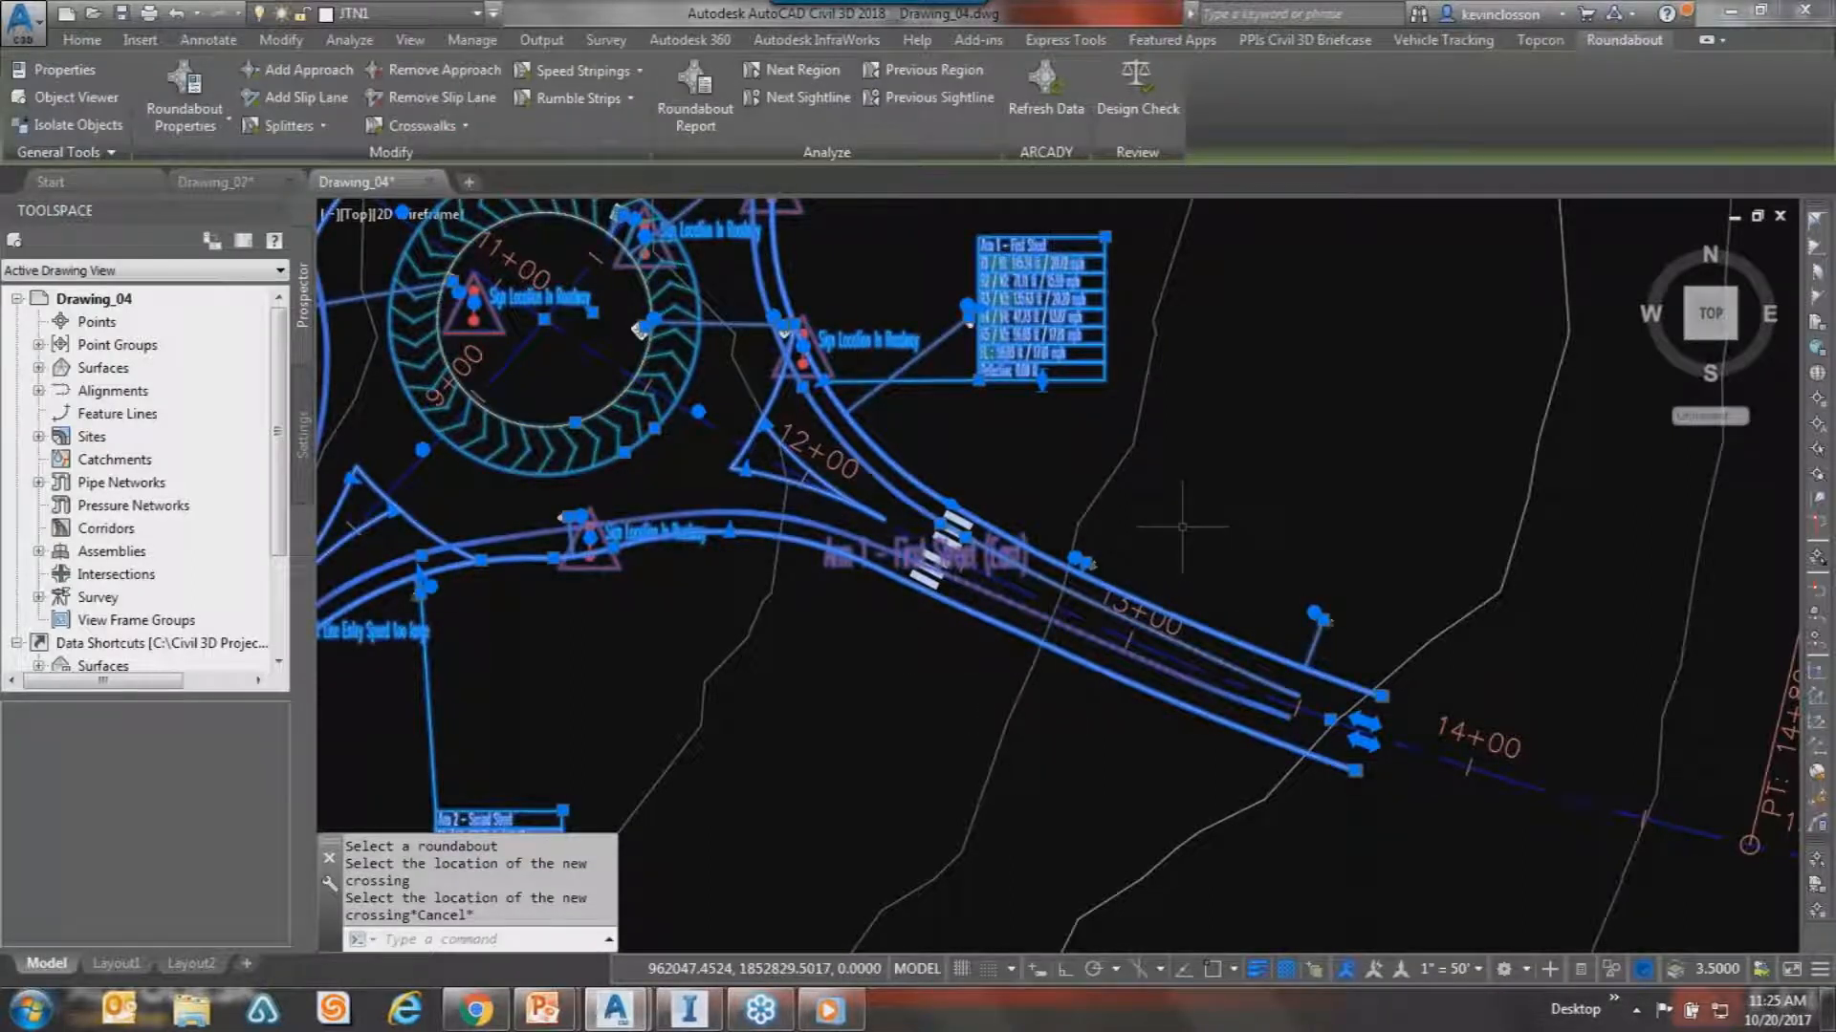
{"action": "key", "text": "Escape"}
{"action": "key", "text": "Escape"}
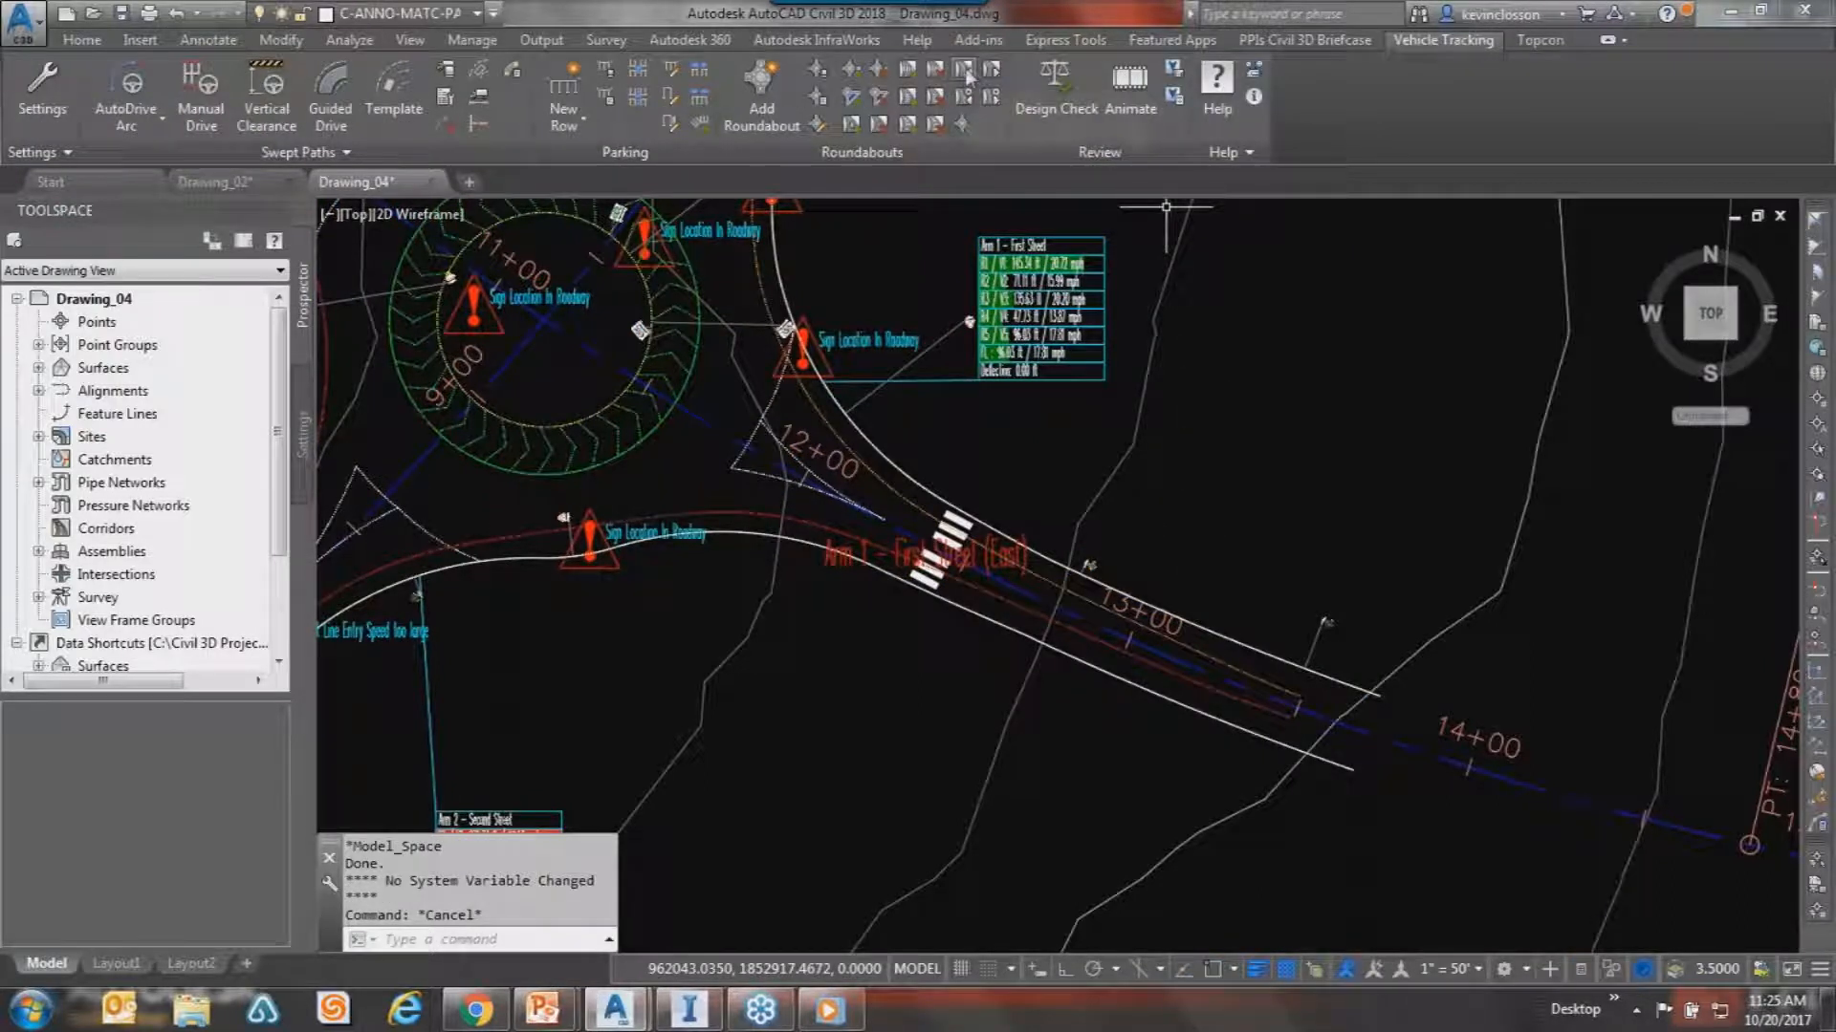
Add rumble strips along the east arm beyond the crosswalk and start speed striping.
{"action": "left_click", "coordinate": [906, 103]}
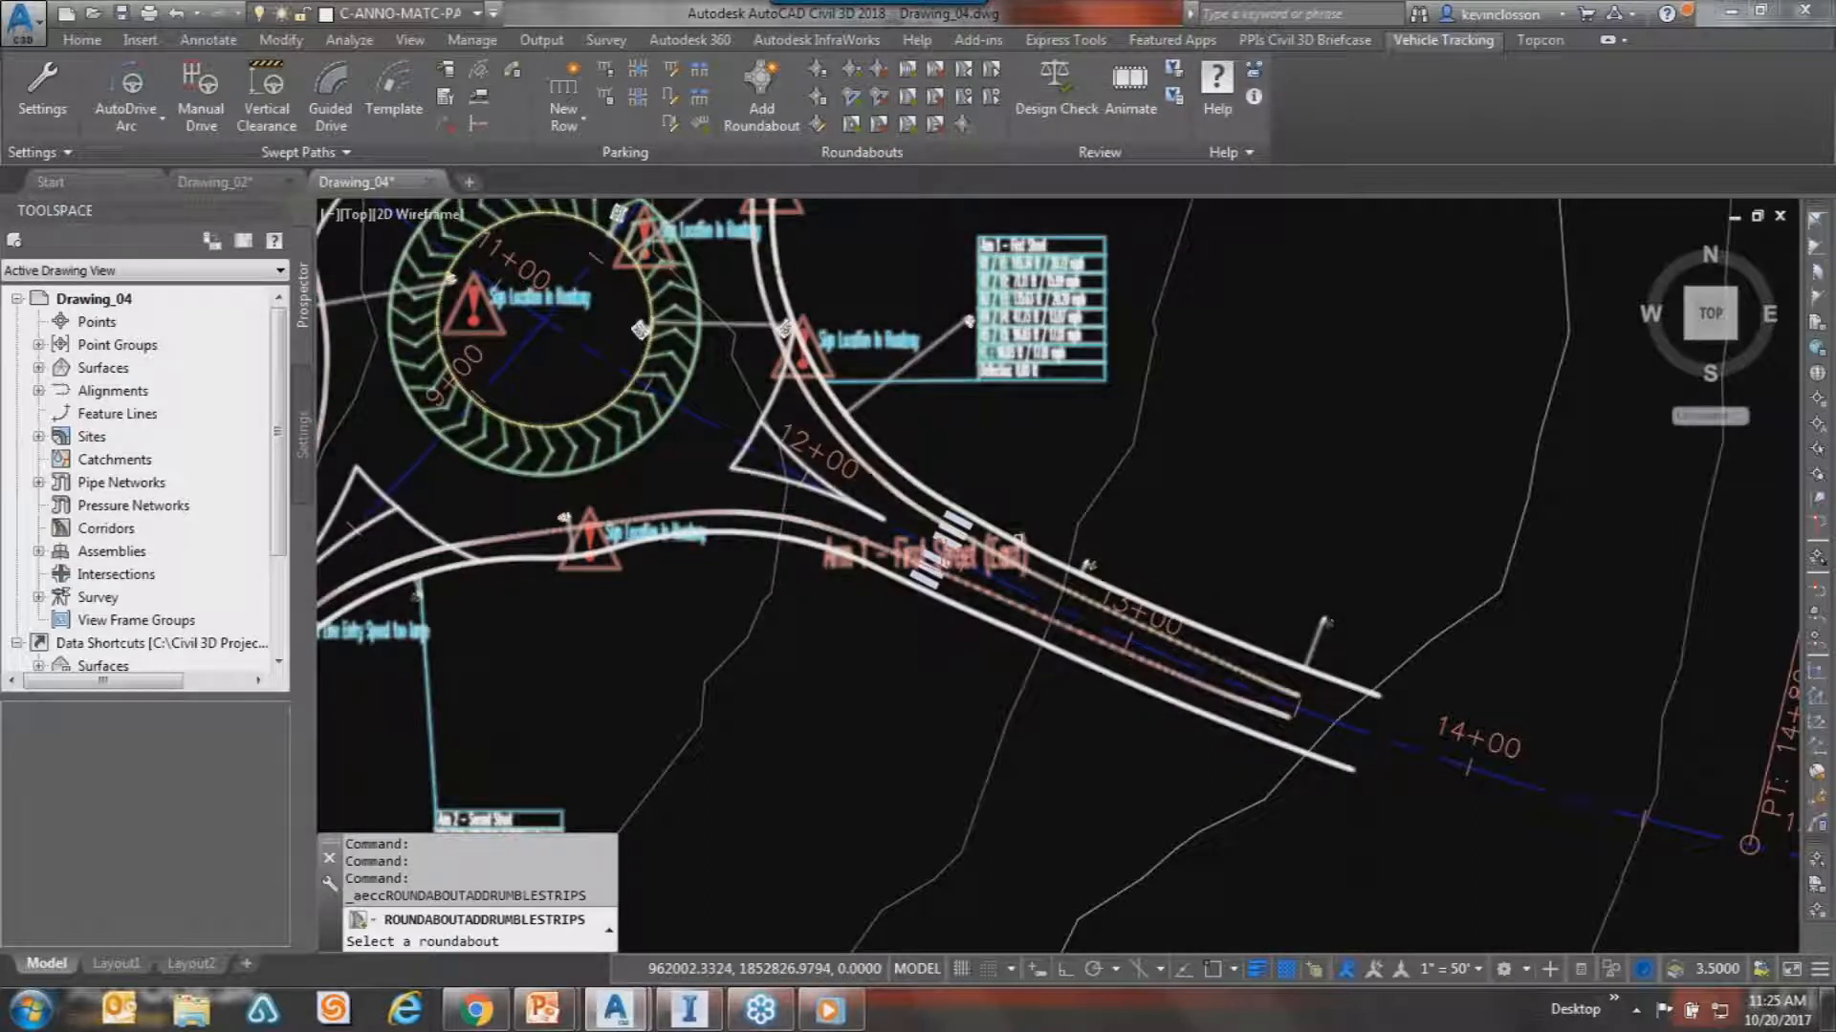
{"action": "left_click", "coordinate": [1072, 556]}
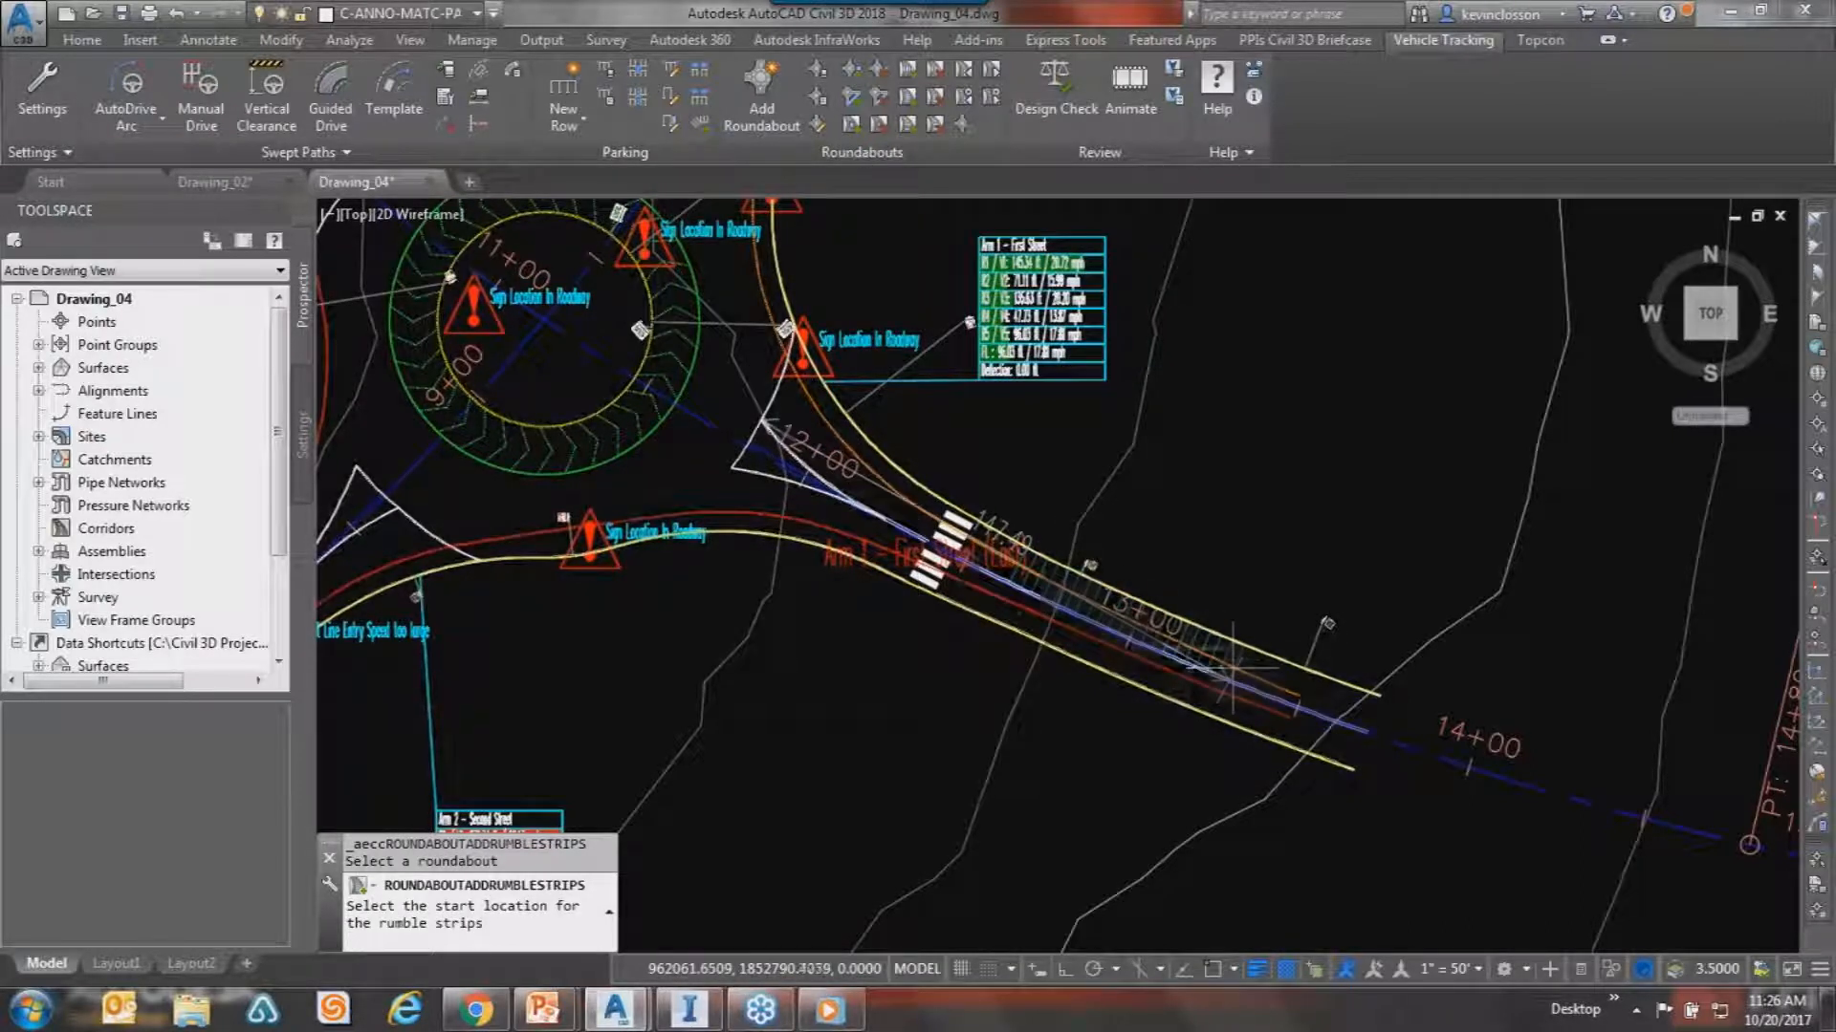
{"action": "left_click", "coordinate": [1121, 611]}
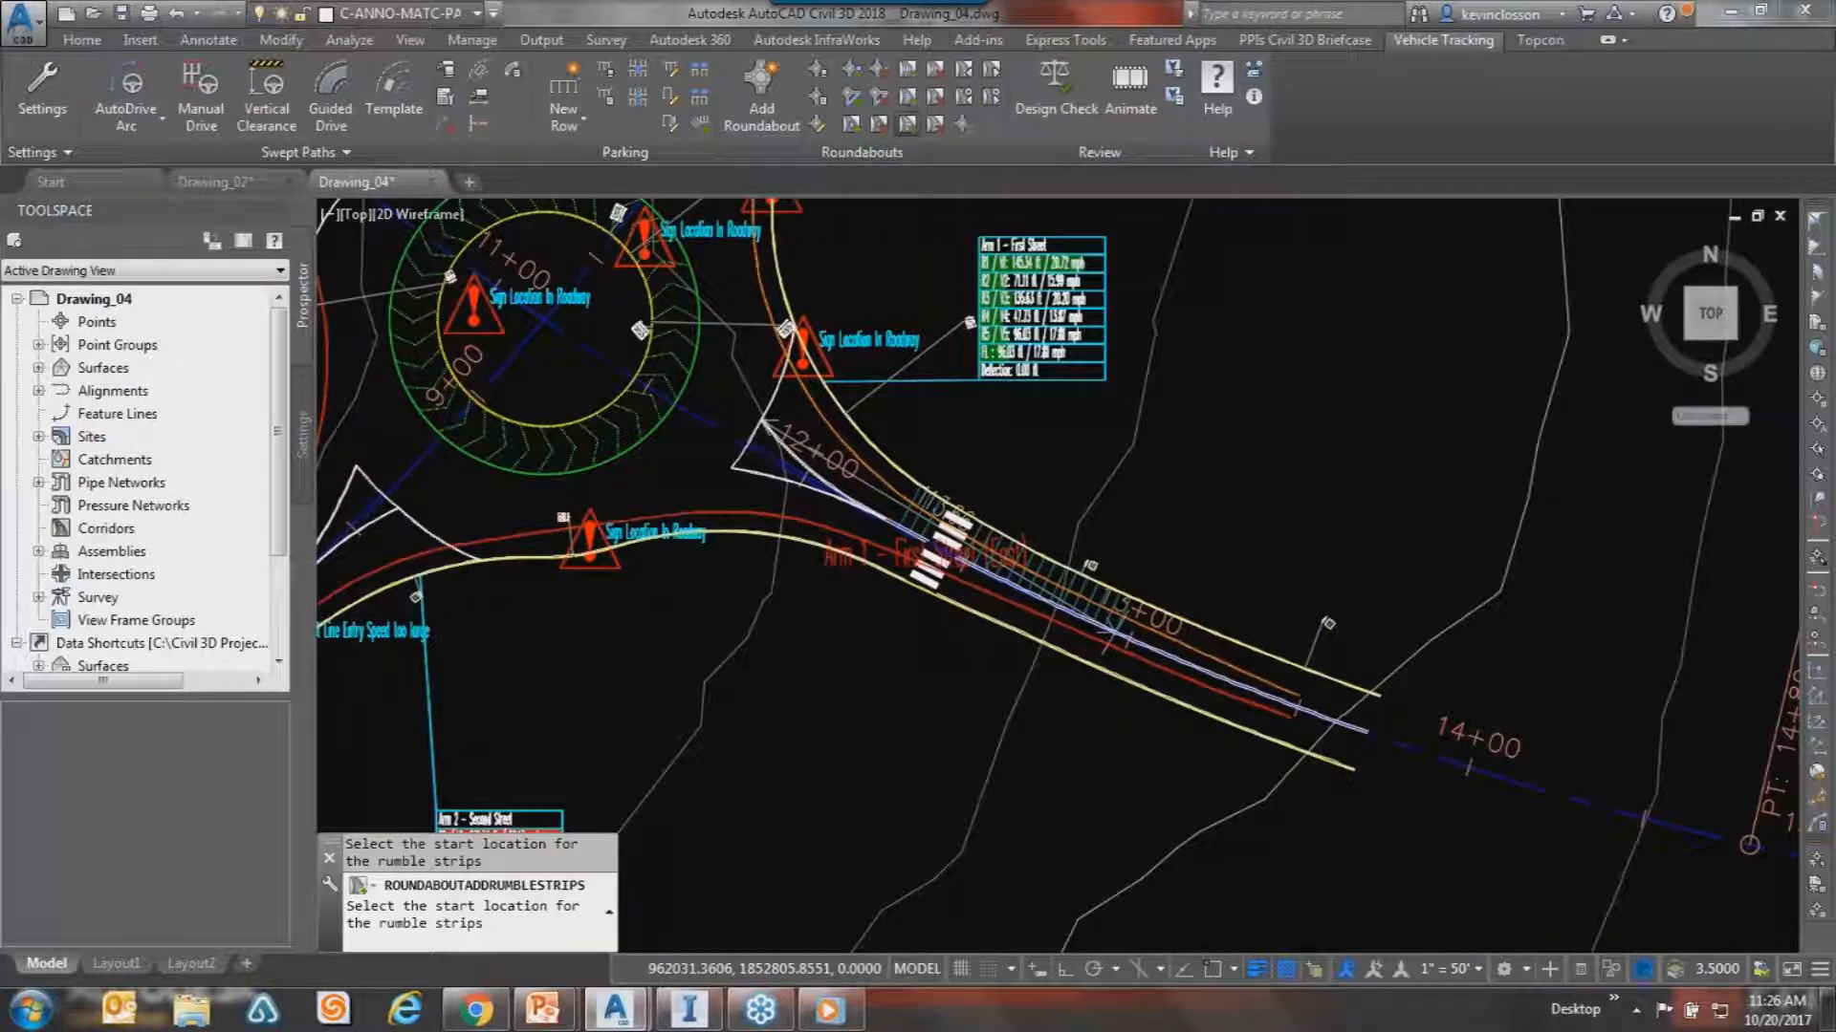
{"action": "left_click", "coordinate": [907, 125]}
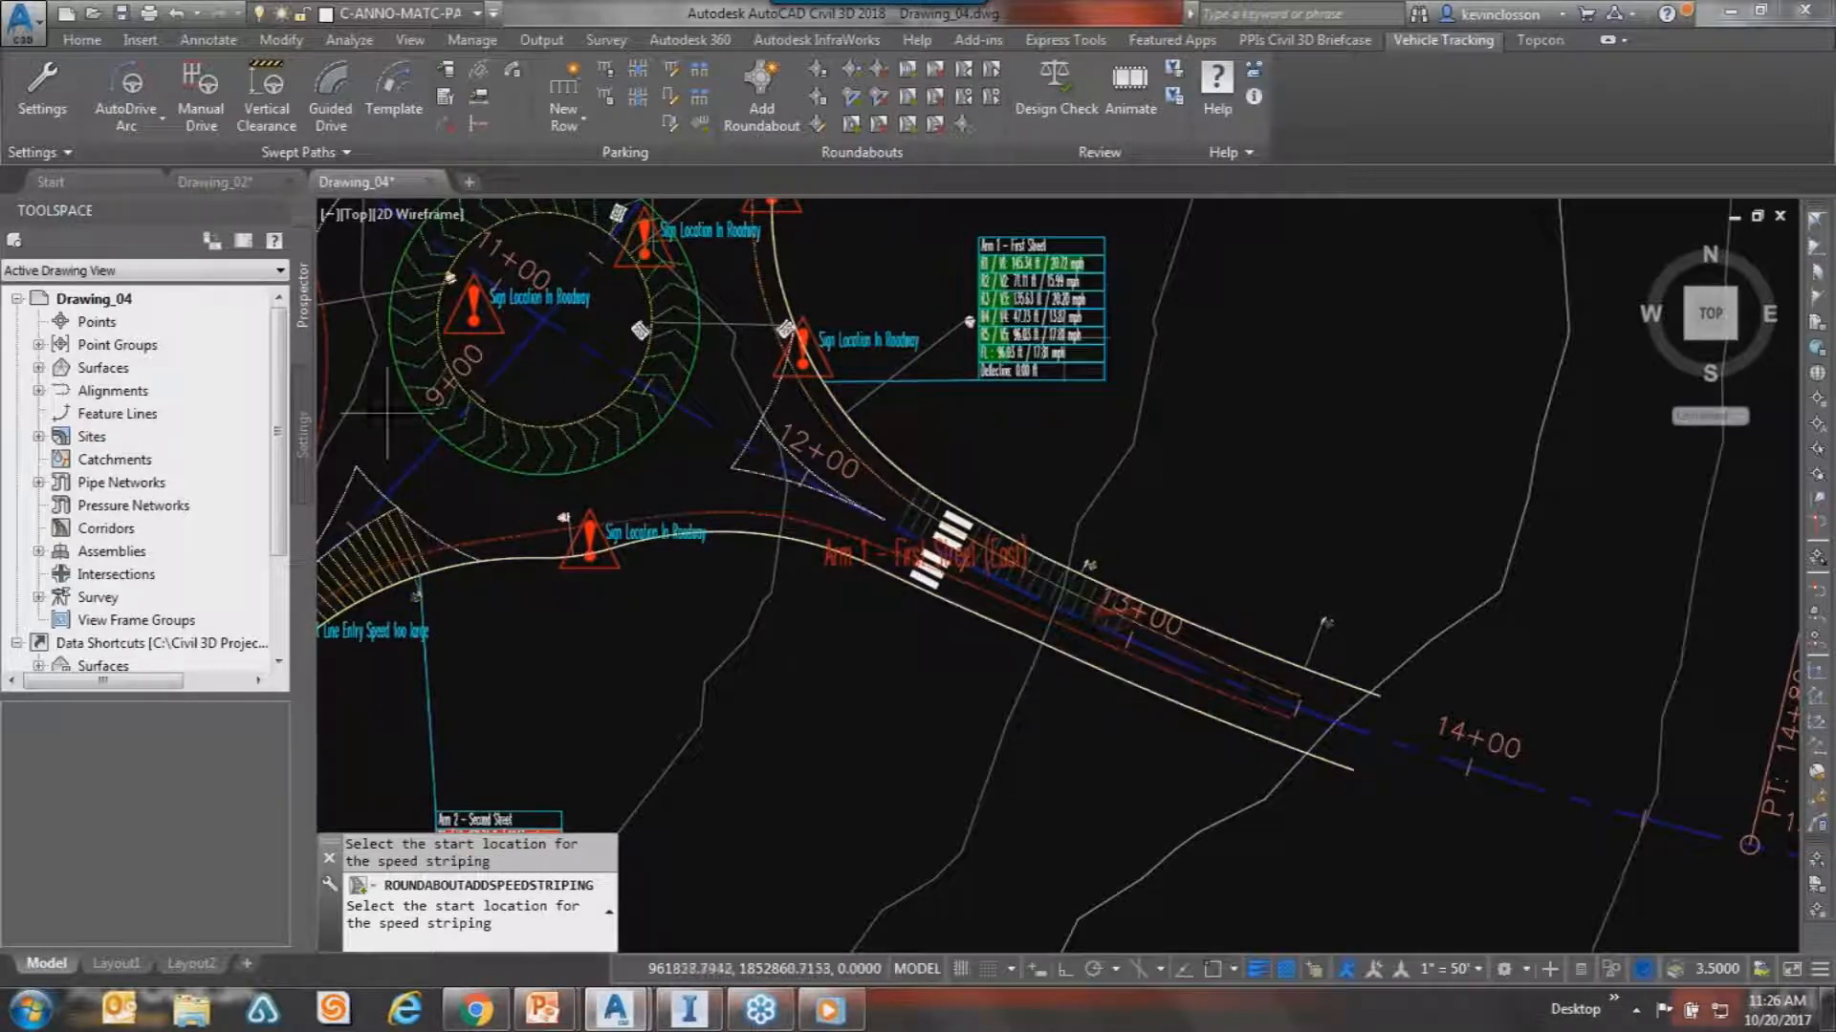
Cancel the speed striping and pan so the whole of Roundabout 1 is visible.
{"action": "key", "text": "Escape"}
{"action": "key", "text": "Escape"}
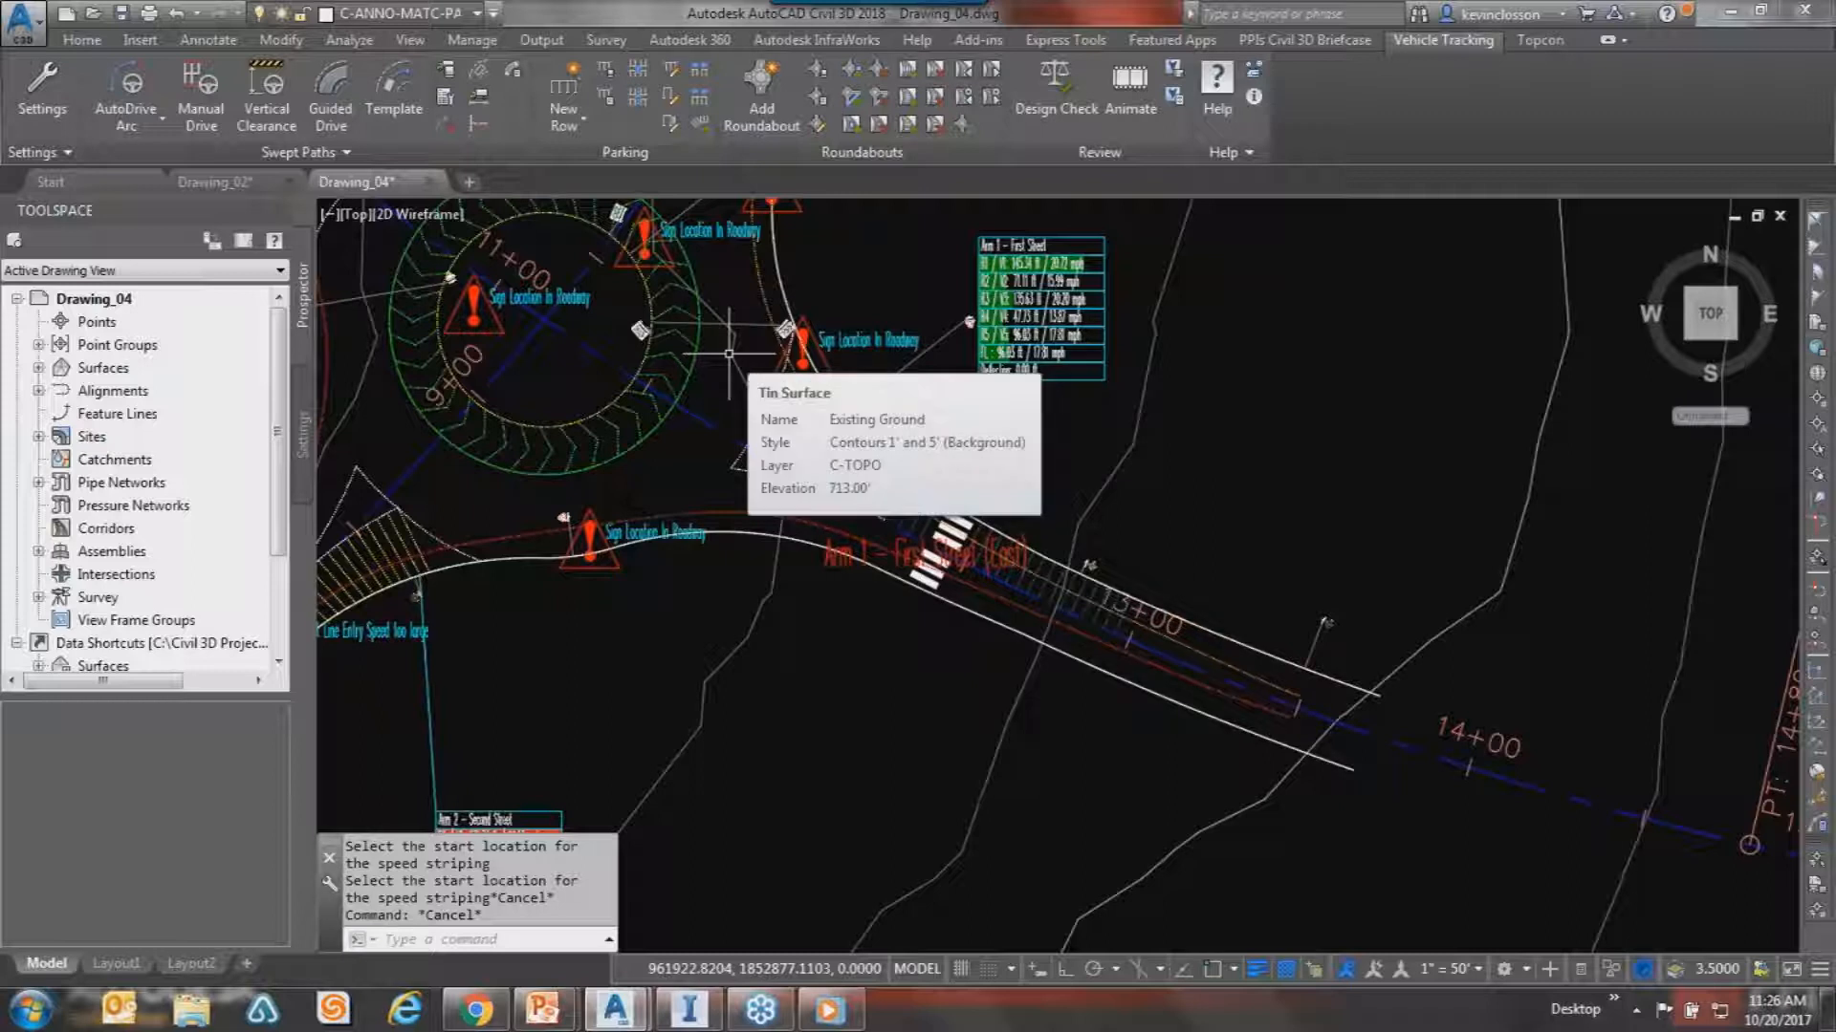
{"action": "key", "text": "Escape"}
{"action": "mouse_move", "coordinate": [574, 401]}
{"action": "middle_mouse_down"}
{"action": "mouse_move", "coordinate": [920, 604]}
{"action": "mouse_move", "coordinate": [935, 591]}
{"action": "middle_mouse_up"}
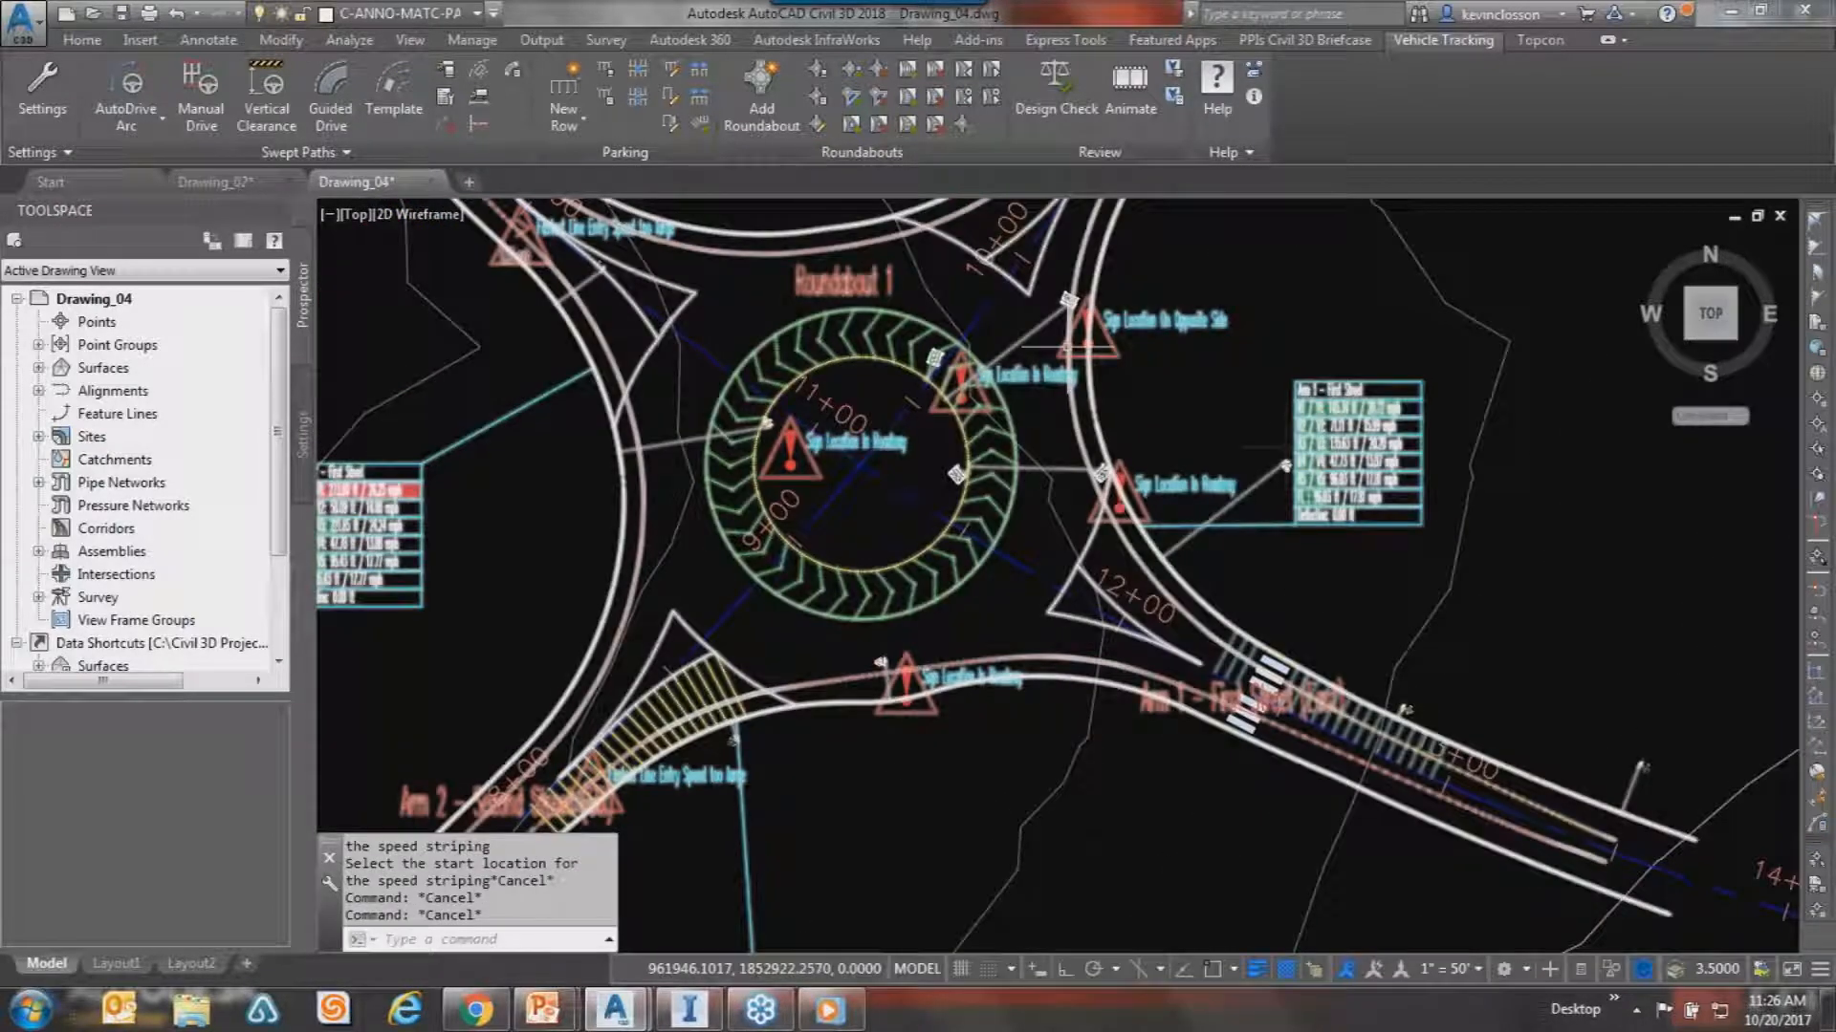
{"action": "left_click", "coordinate": [935, 590]}
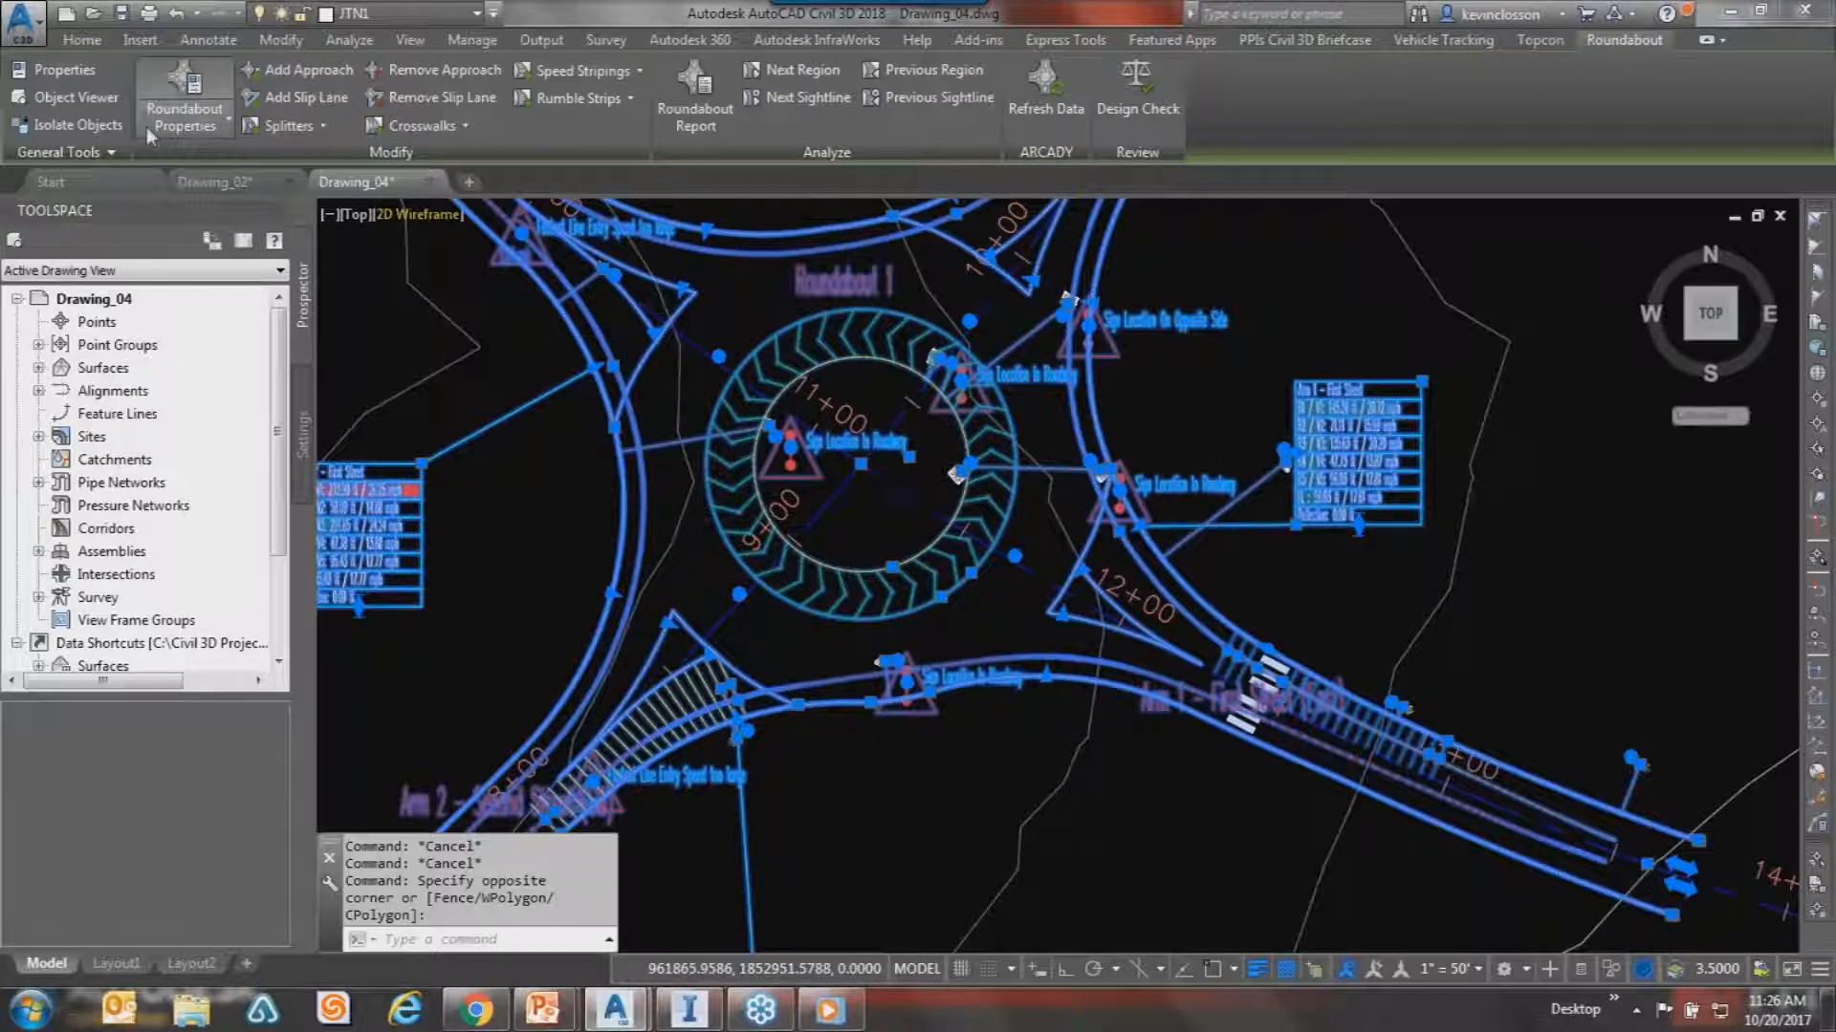
Enable Create Alignments in Roundabout 1's corridor settings and rebuild the corridor.
{"action": "left_click", "coordinate": [185, 101]}
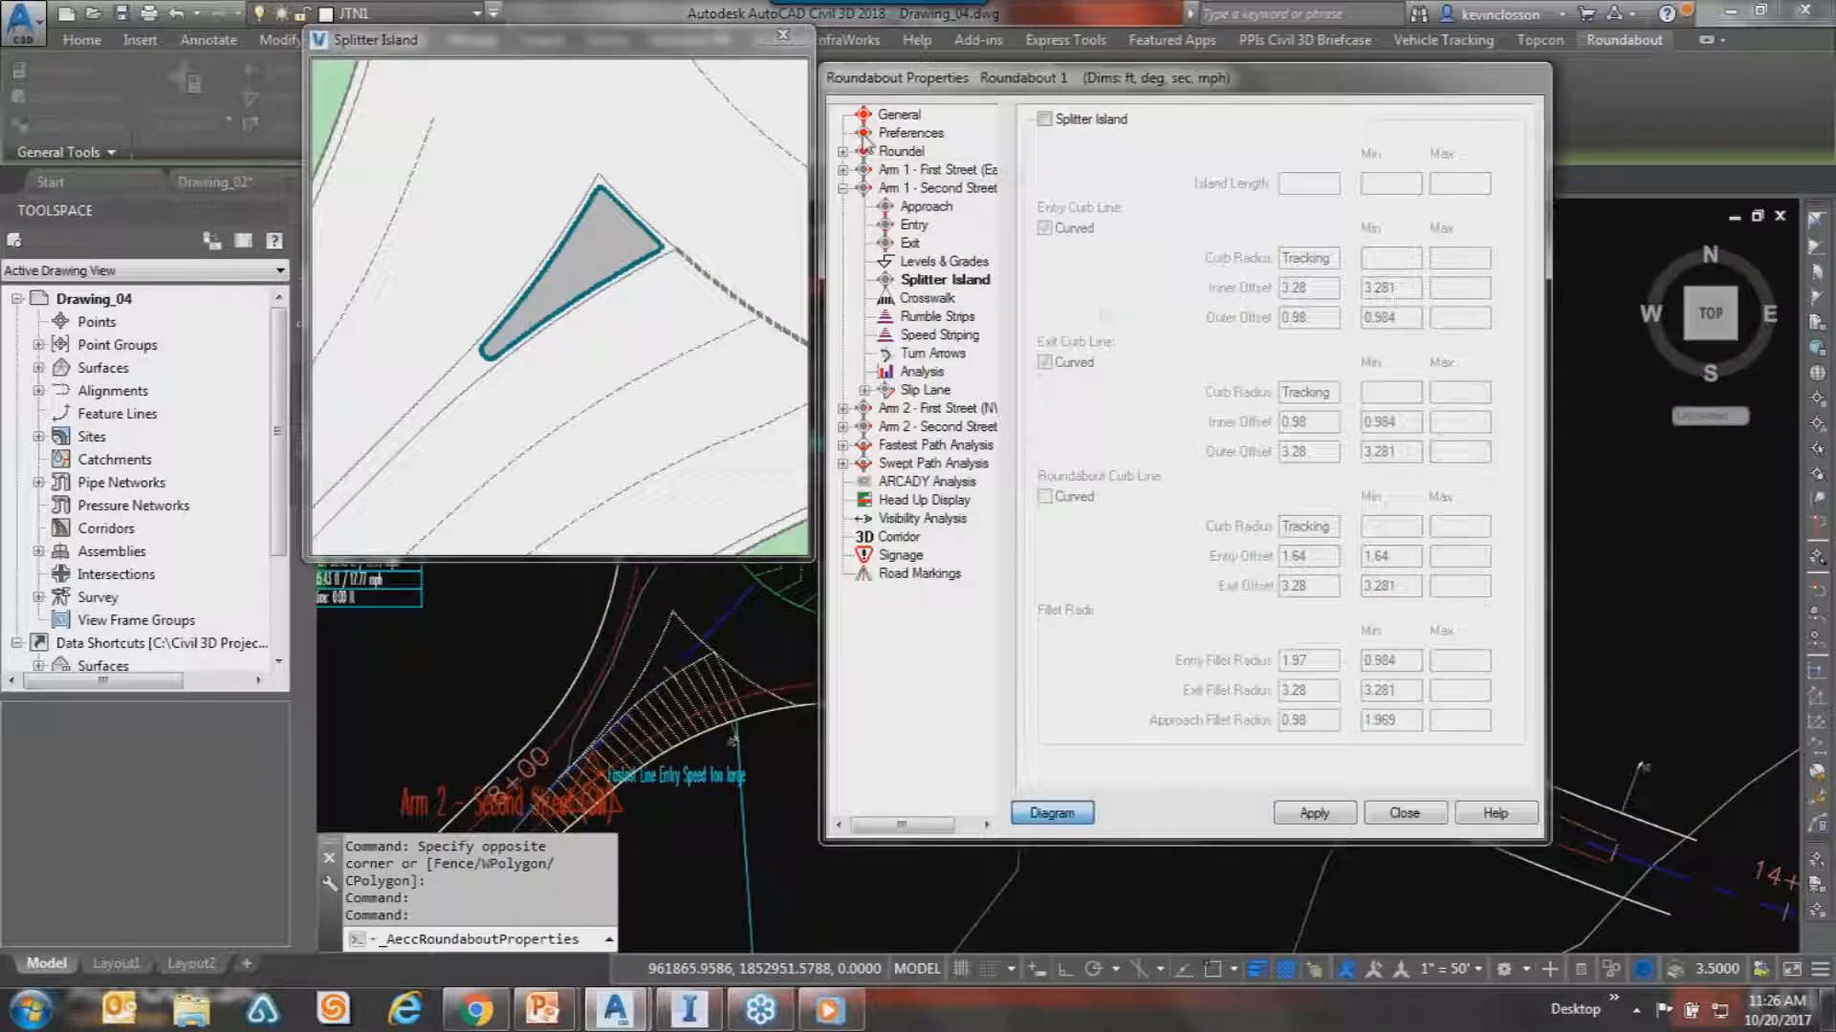
{"action": "left_click", "coordinate": [903, 536]}
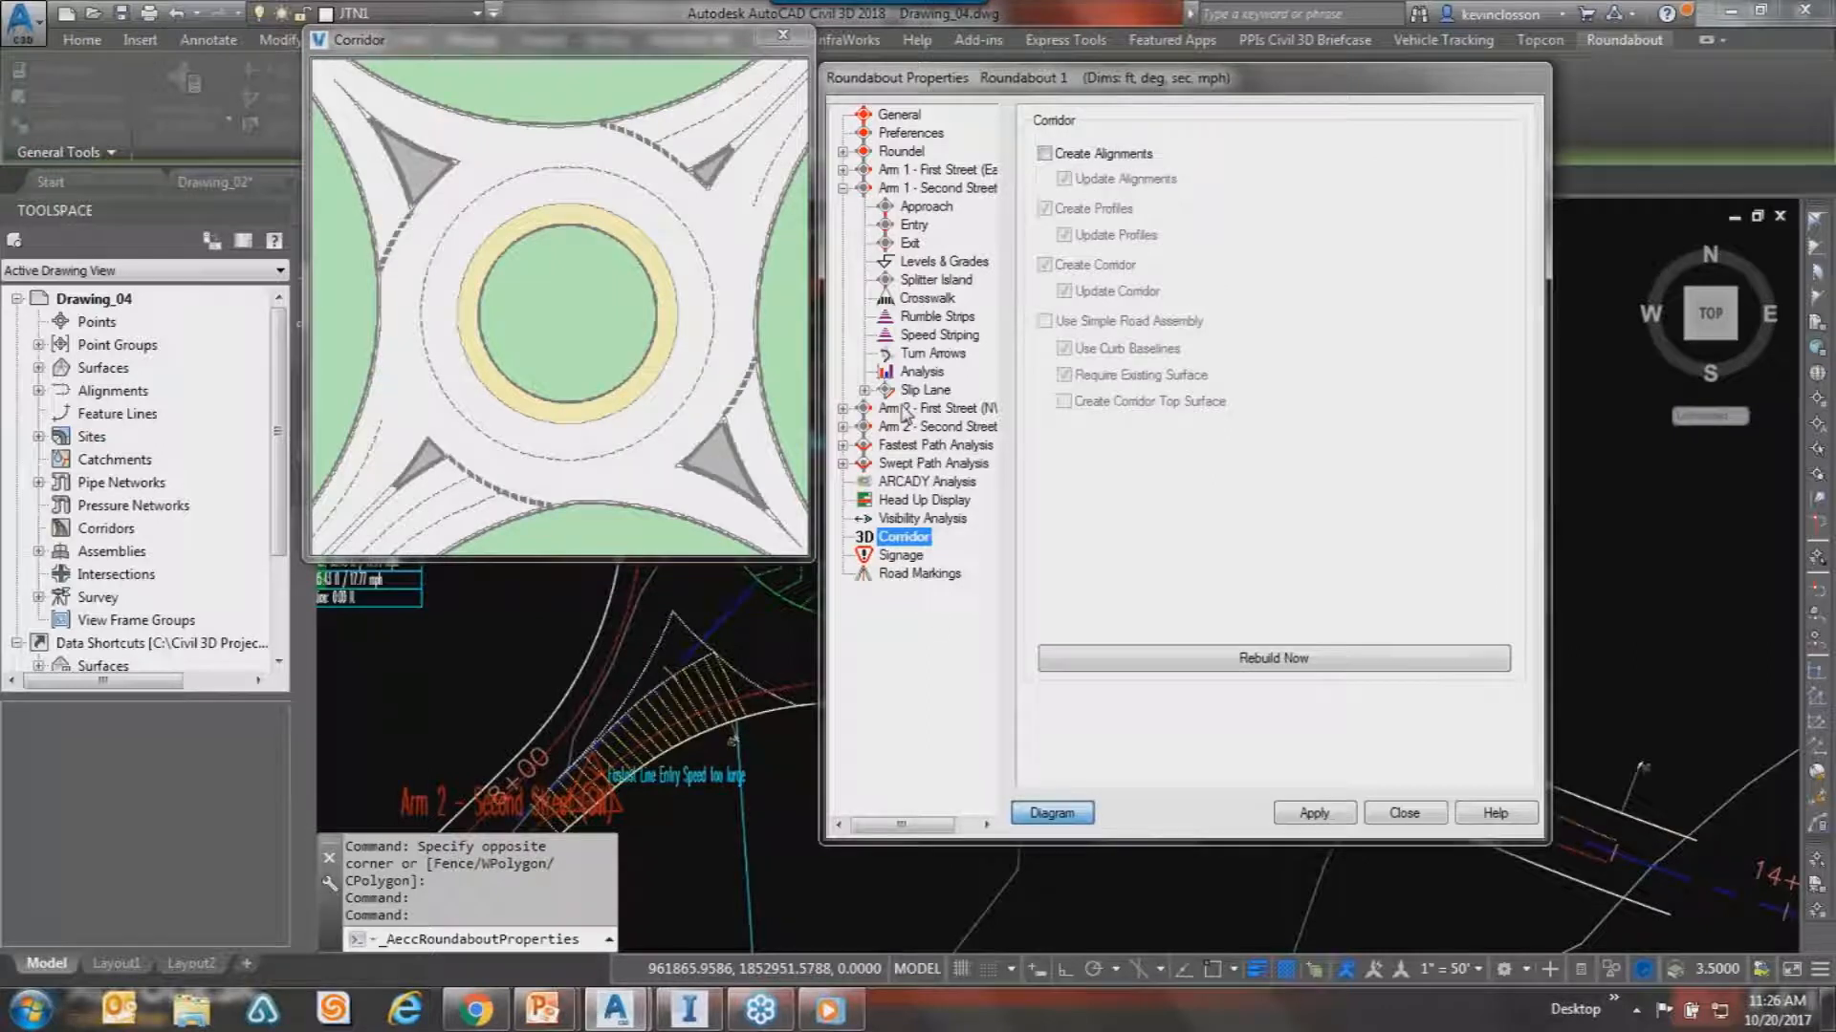
{"action": "left_click", "coordinate": [1044, 153]}
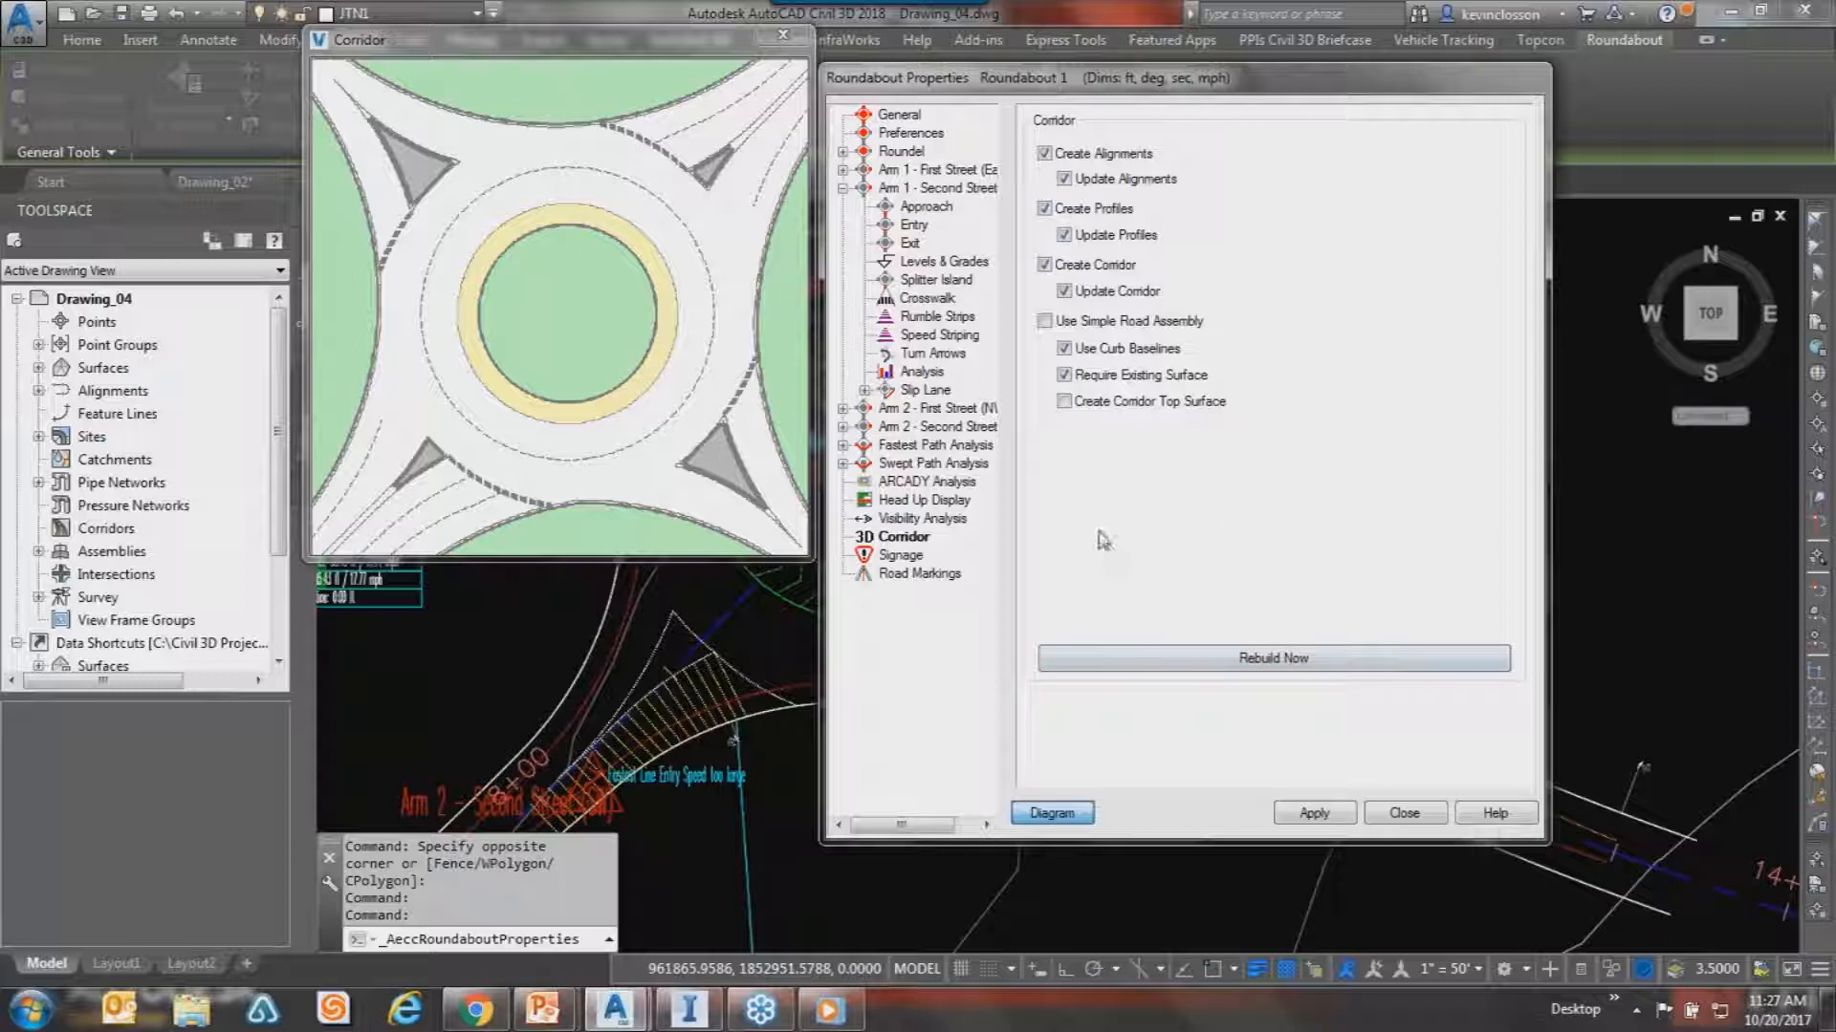
{"action": "left_click", "coordinate": [1124, 655]}
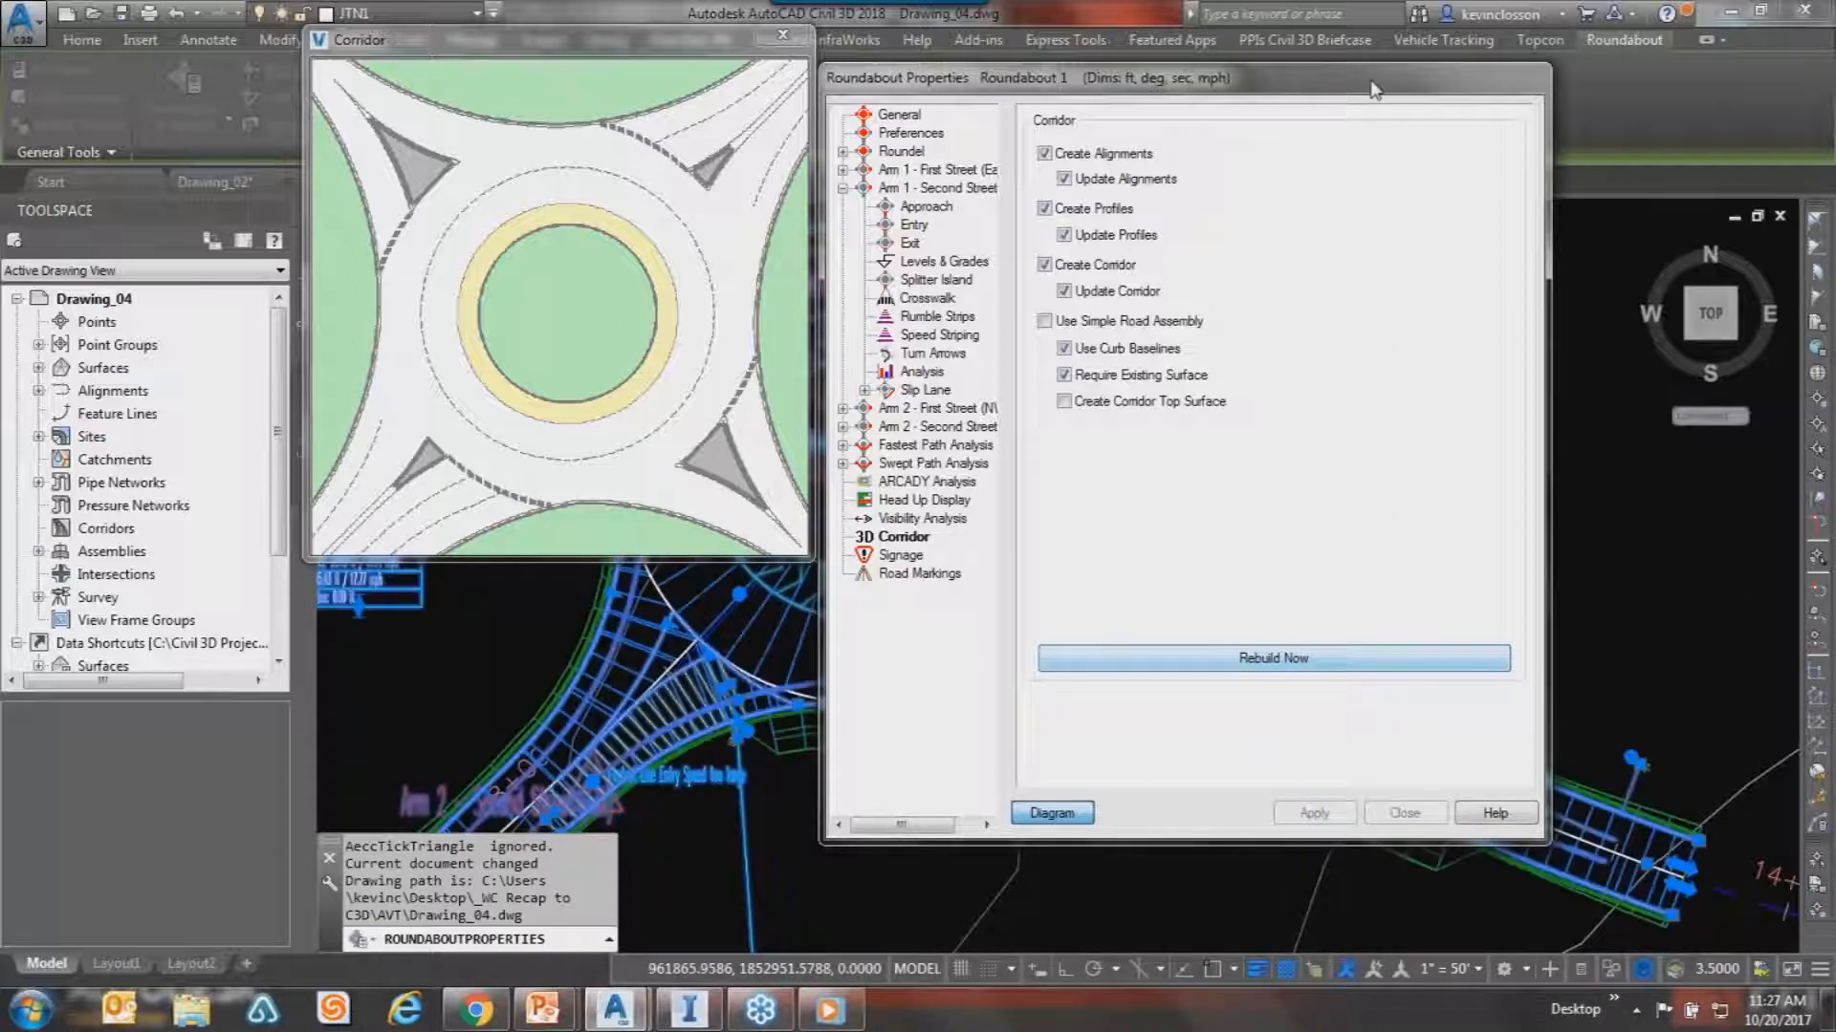
{"action": "left_click", "coordinate": [1404, 813]}
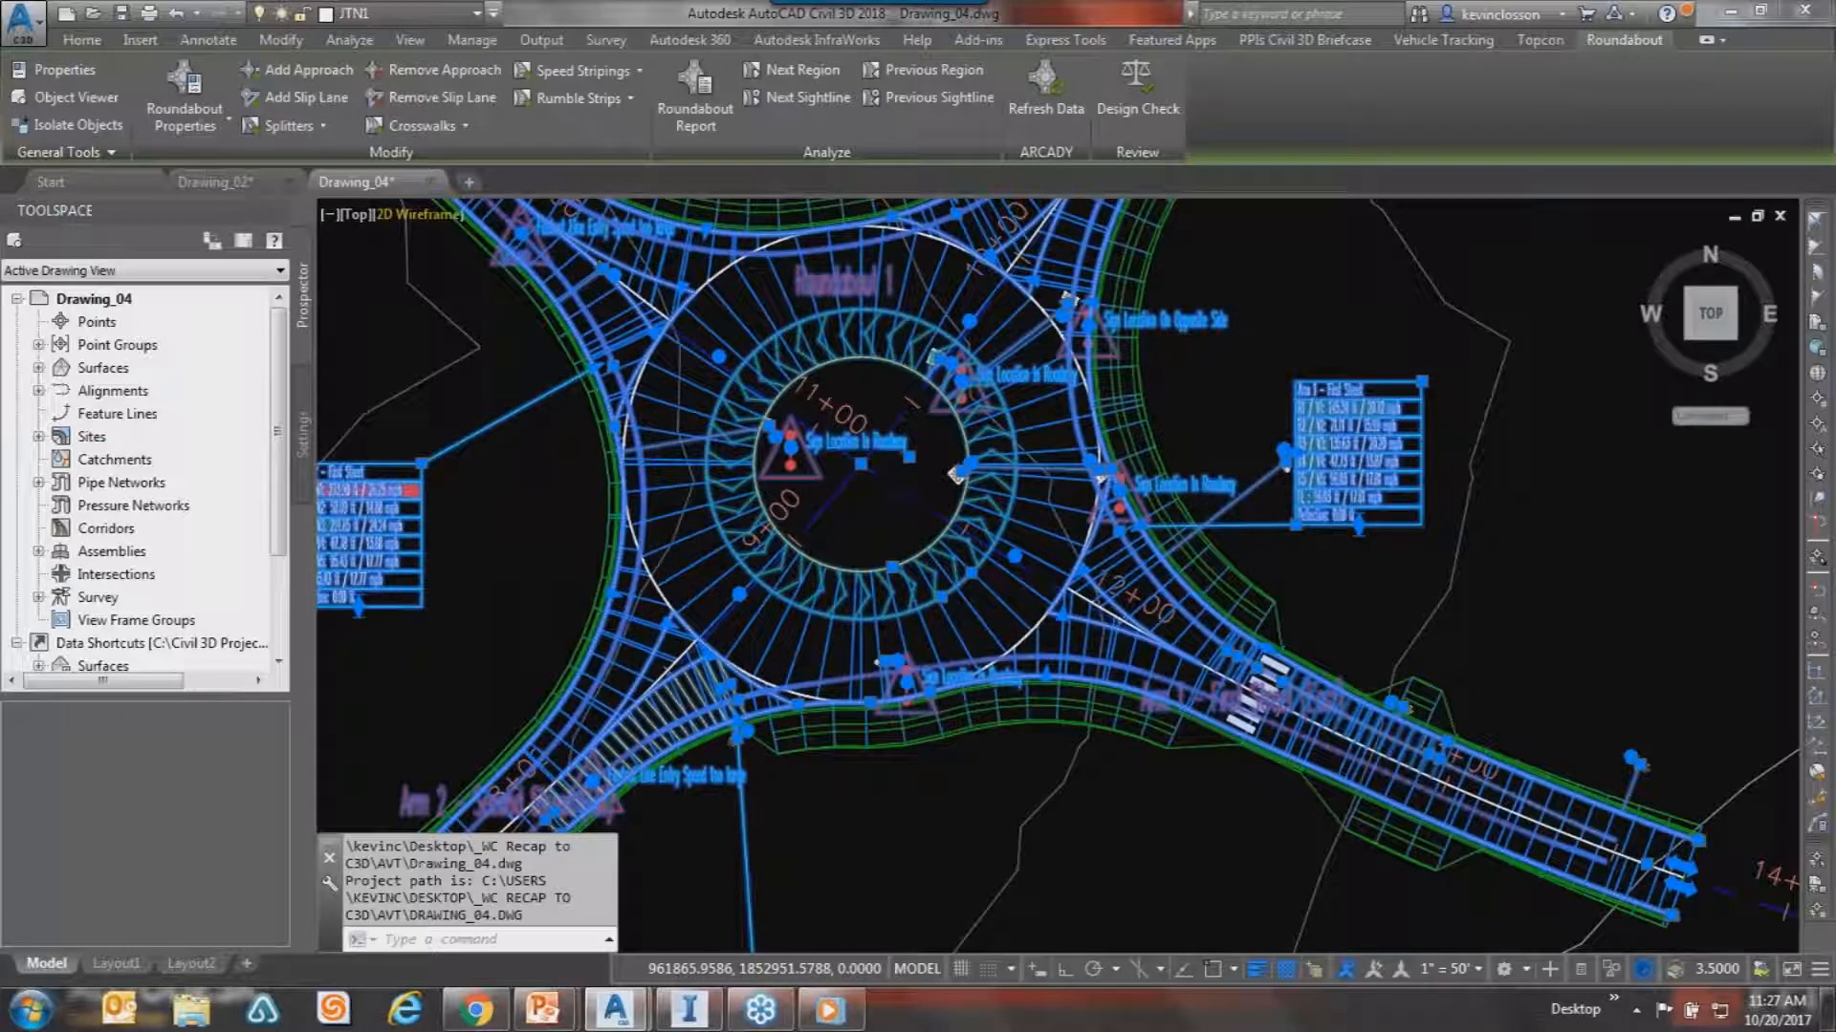
{"action": "key", "text": "Escape"}
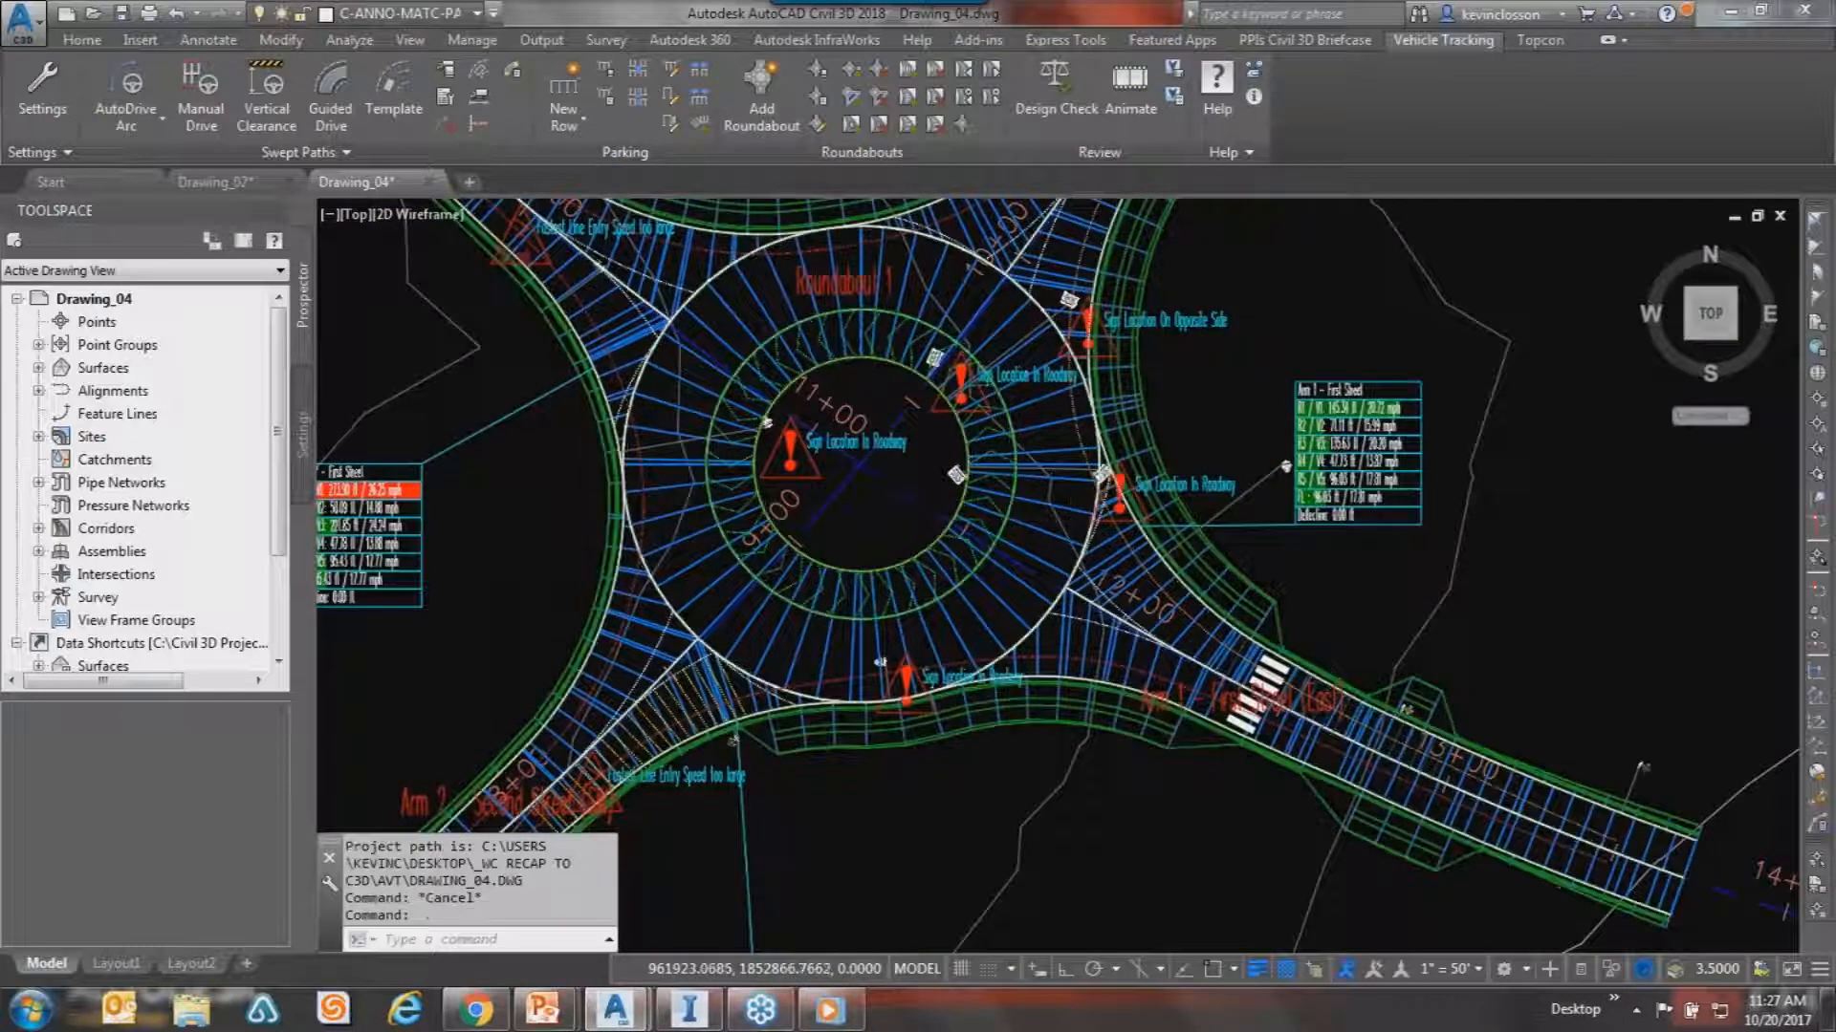
{"action": "left_click", "coordinate": [1052, 532]}
{"action": "right_click", "coordinate": [1343, 348]}
{"action": "left_click", "coordinate": [1398, 797]}
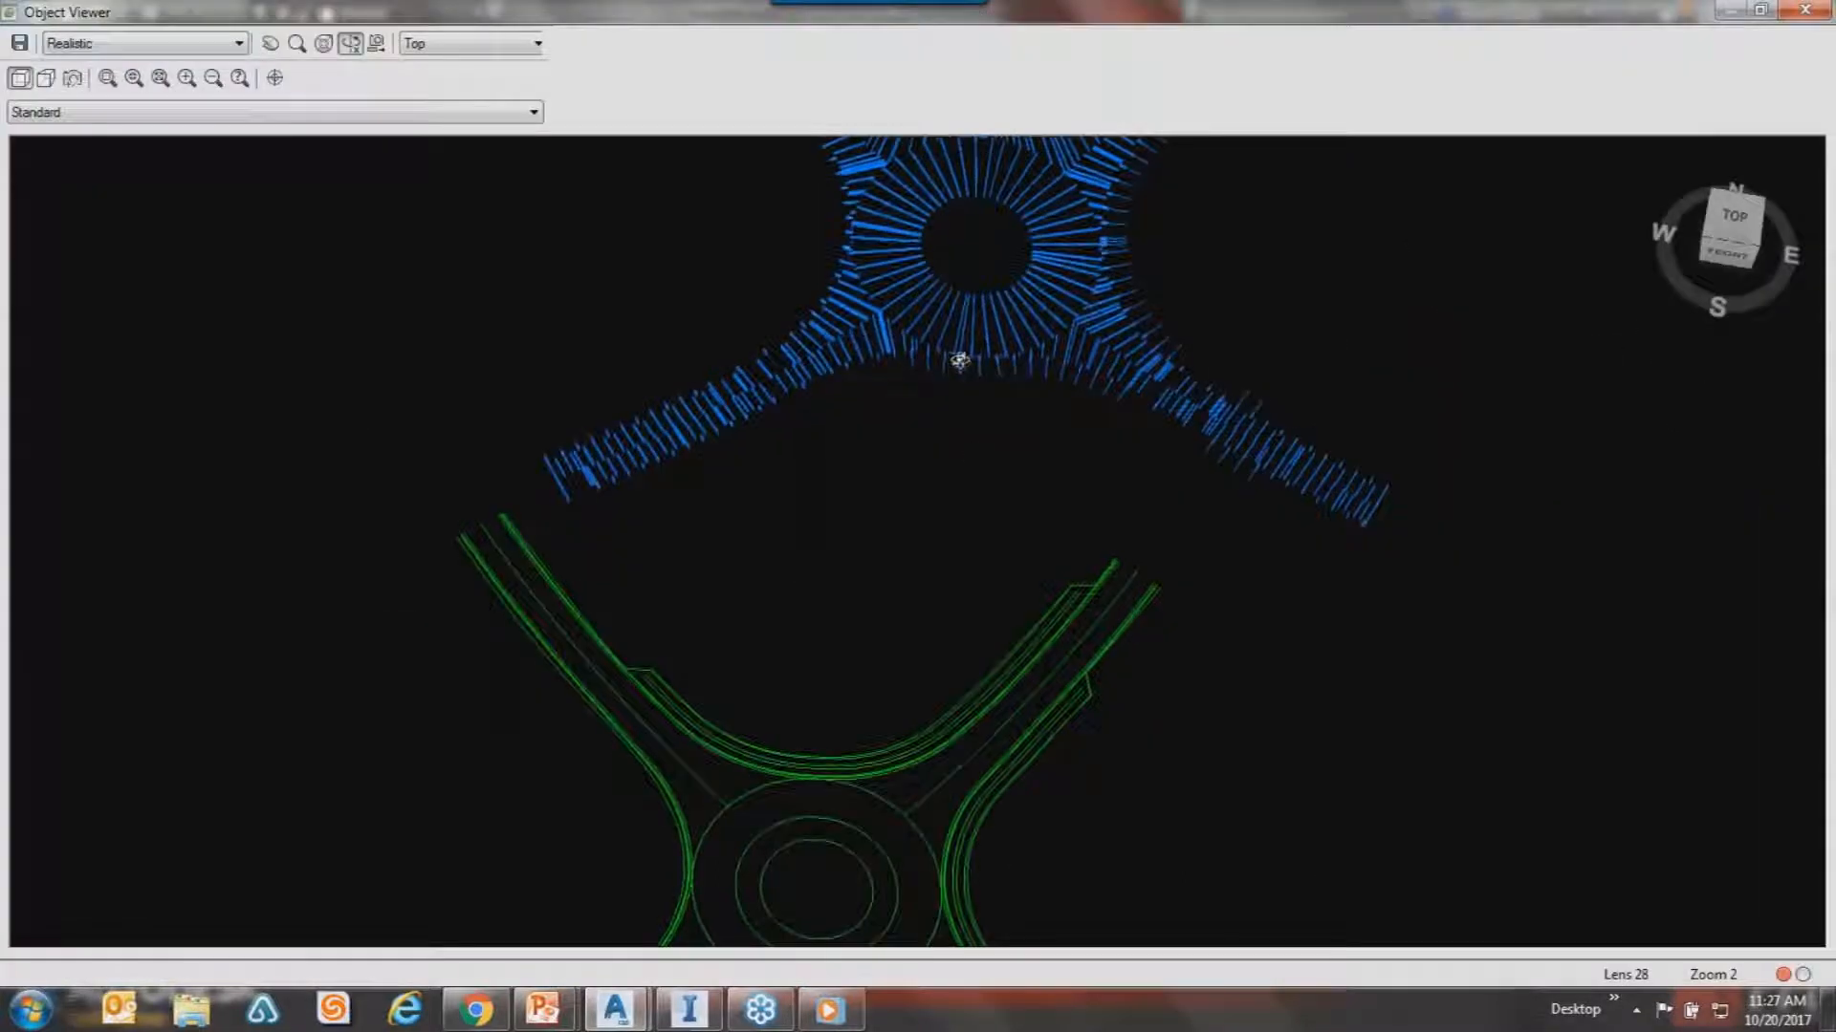
{"action": "middle_click_drag", "start_coordinate": [960, 365], "coordinate": [922, 662]}
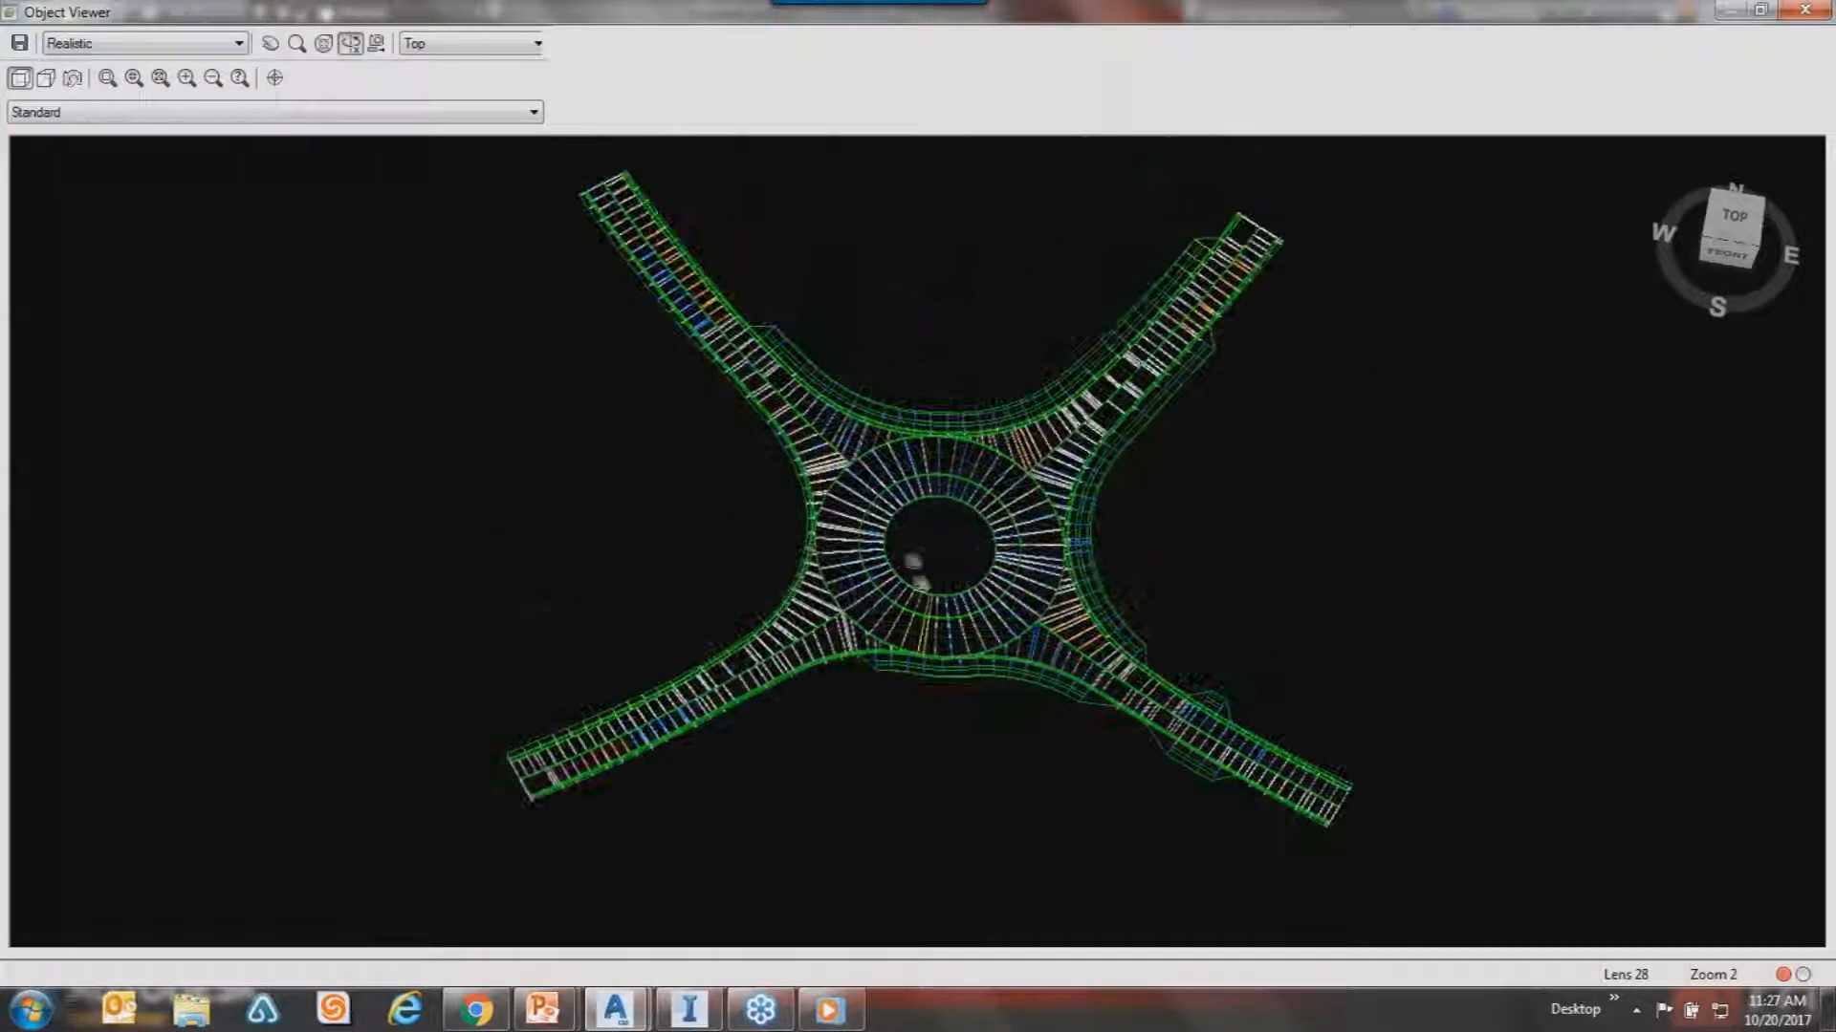
{"action": "left_click_drag", "start_coordinate": [898, 533], "coordinate": [905, 426]}
{"action": "middle_click_drag", "start_coordinate": [923, 443], "coordinate": [927, 693]}
{"action": "left_click_drag", "start_coordinate": [988, 712], "coordinate": [1094, 515]}
{"action": "left_click_drag", "start_coordinate": [996, 483], "coordinate": [738, 465]}
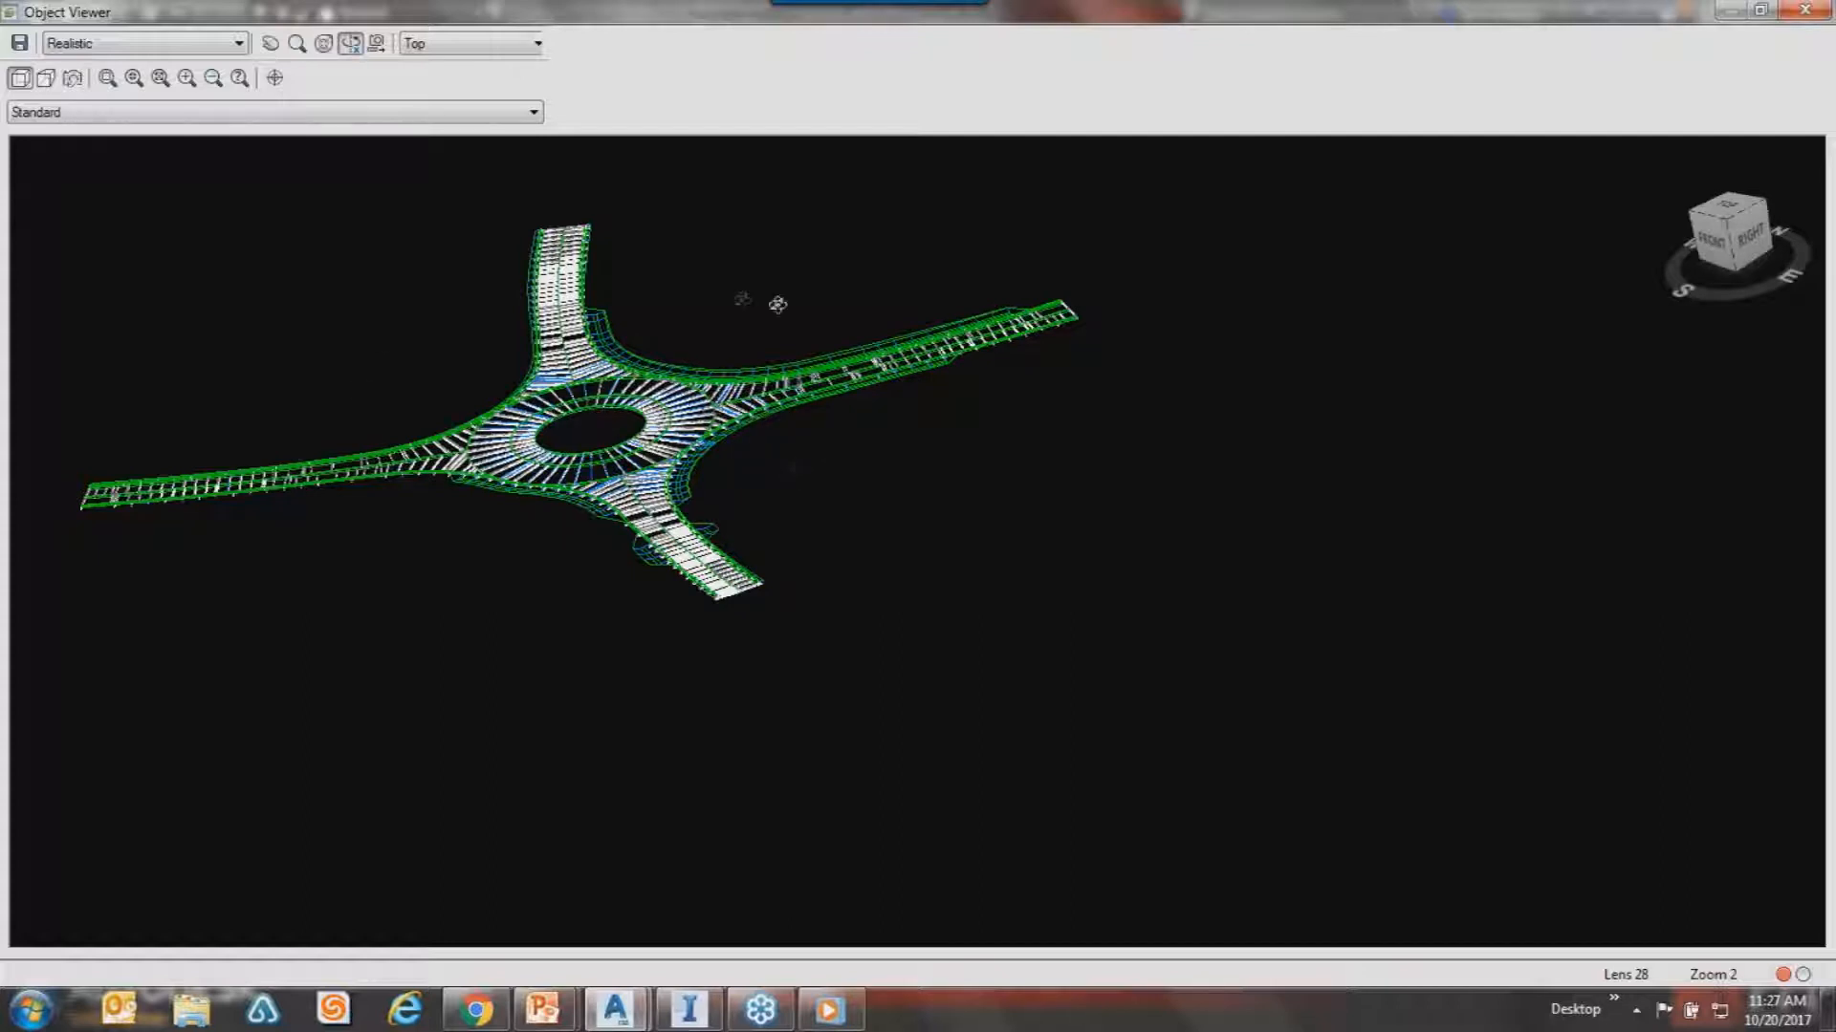
{"action": "left_click_drag", "start_coordinate": [946, 298], "coordinate": [1025, 351]}
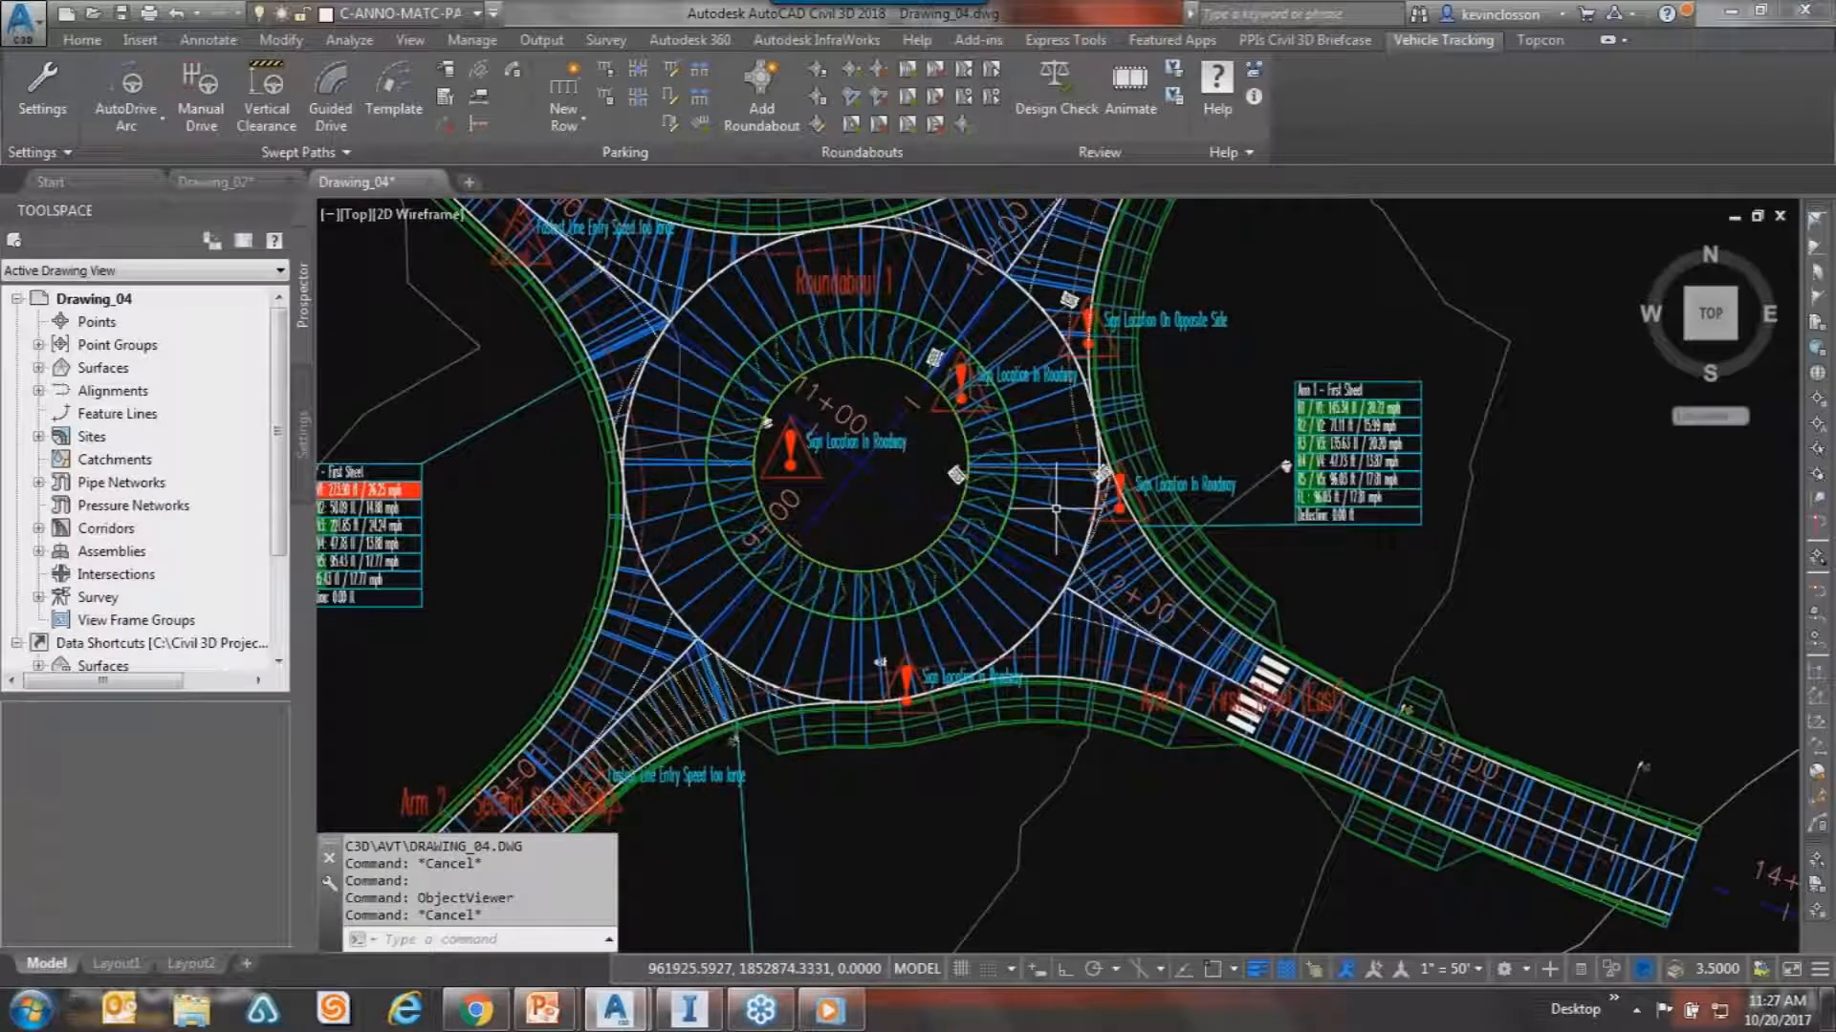
Inspect the corridor surface Data type options, cancel unchanged, and zoom out to the whole roundabout.
{"action": "left_click", "coordinate": [1032, 478]}
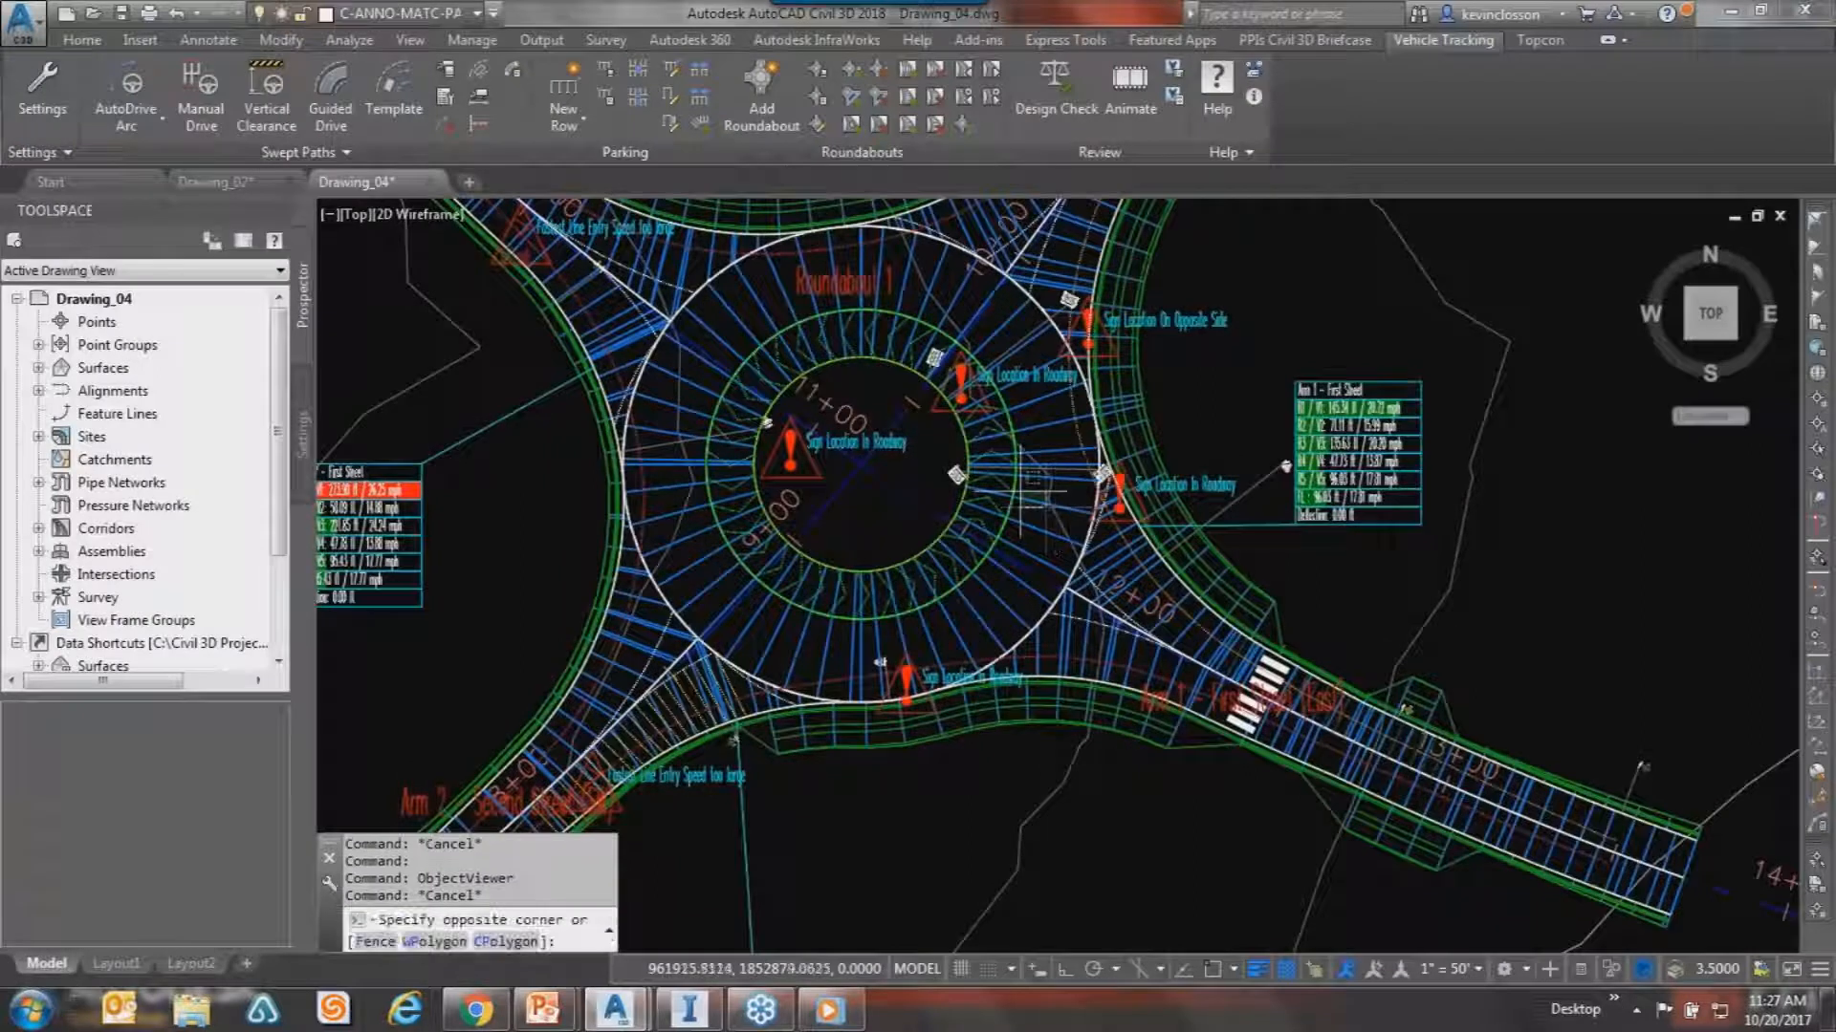
{"action": "left_click", "coordinate": [1023, 494]}
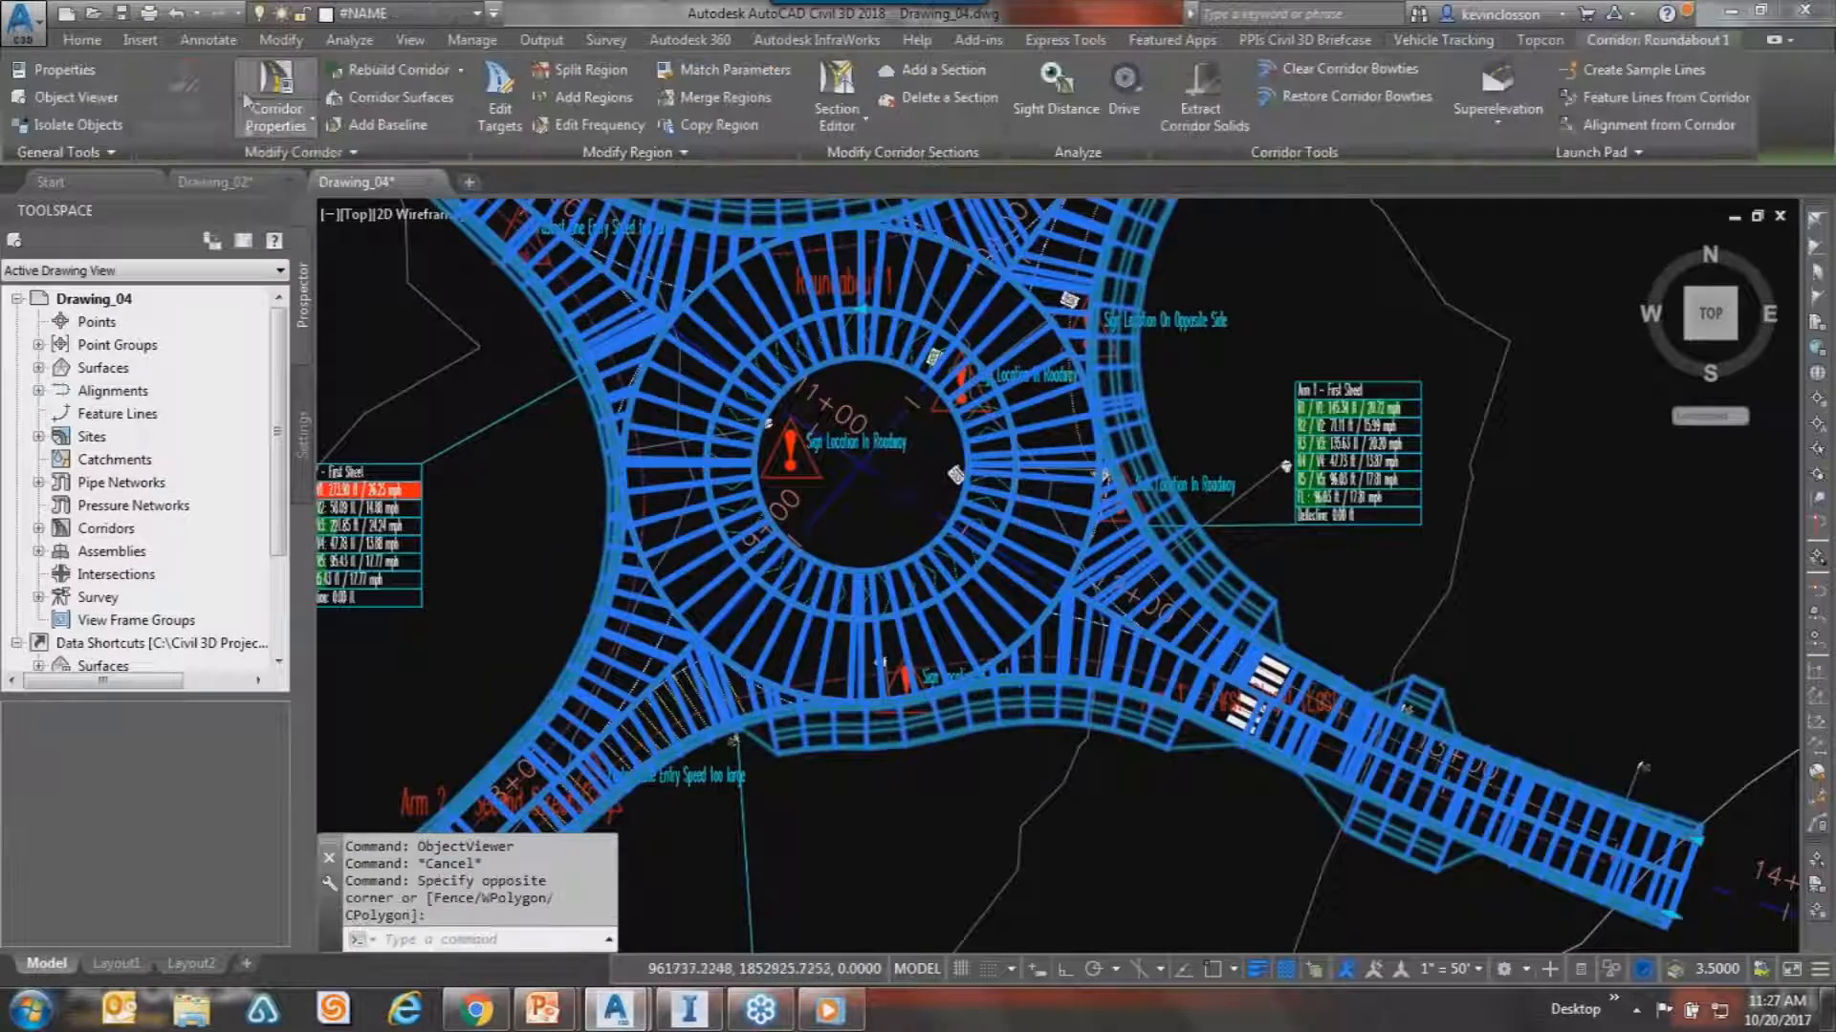
{"action": "left_click", "coordinate": [427, 97]}
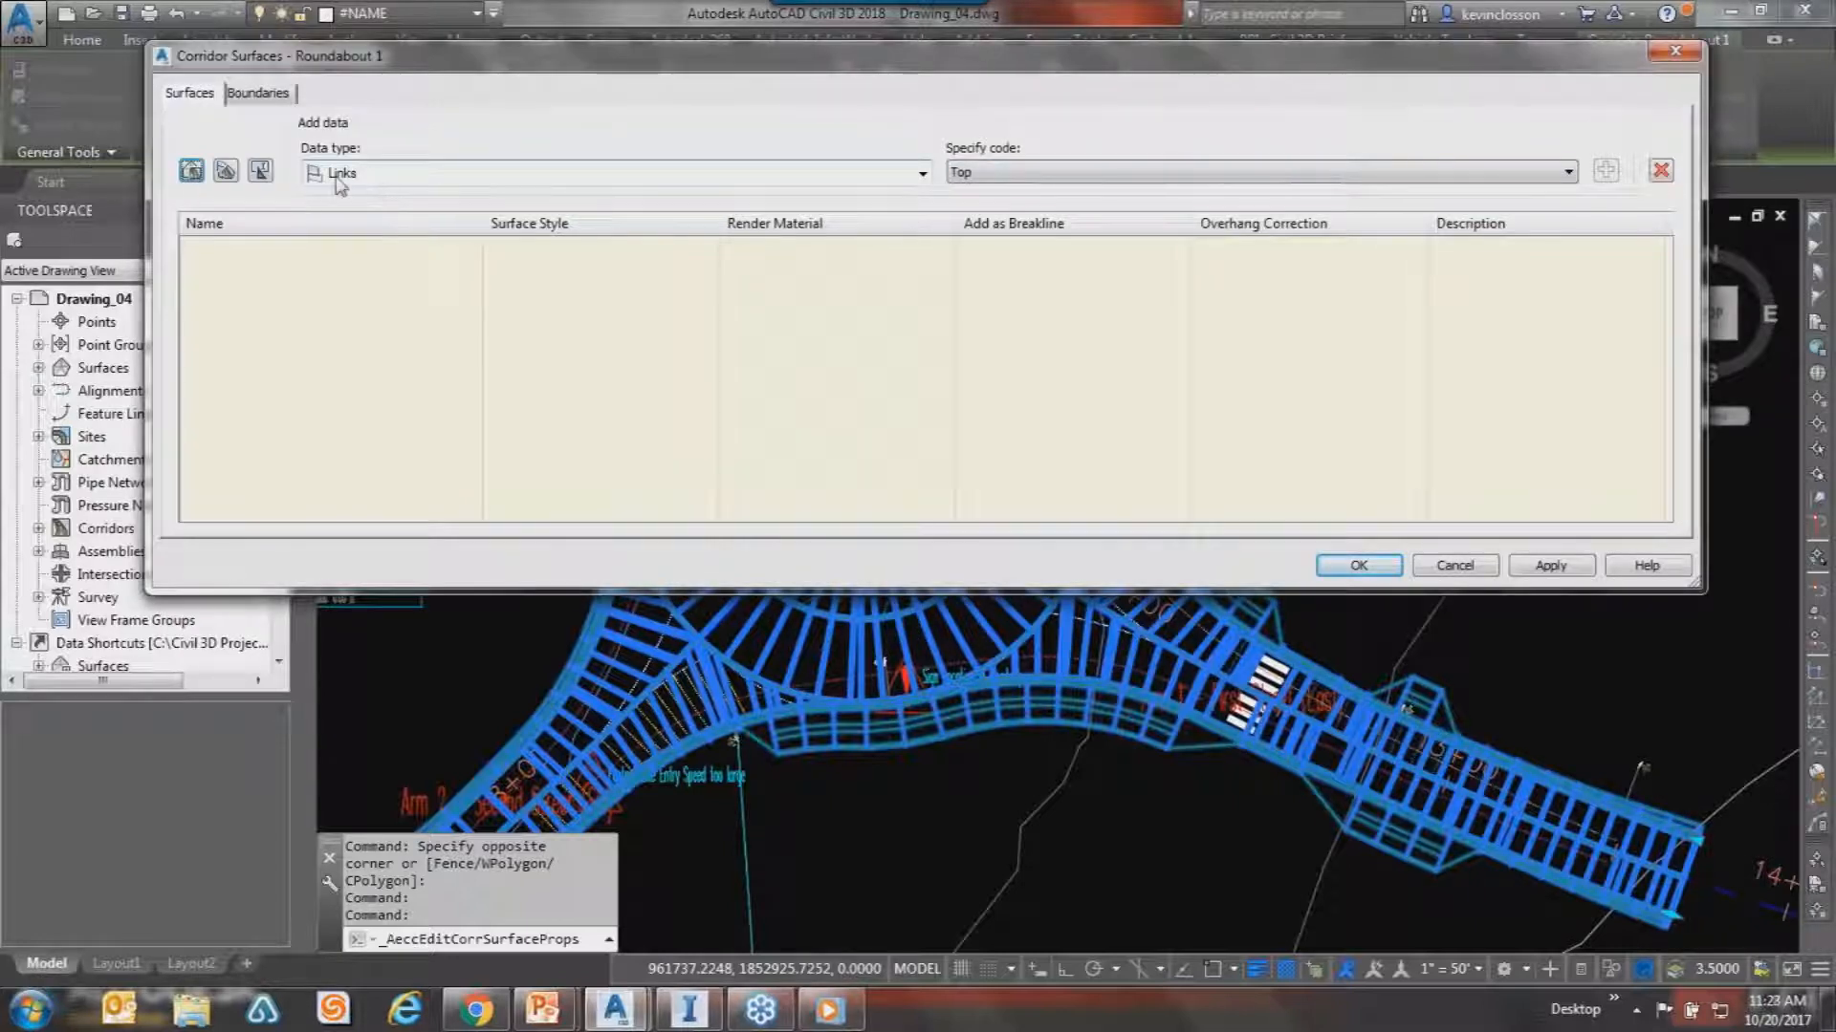
{"action": "left_click", "coordinate": [922, 174]}
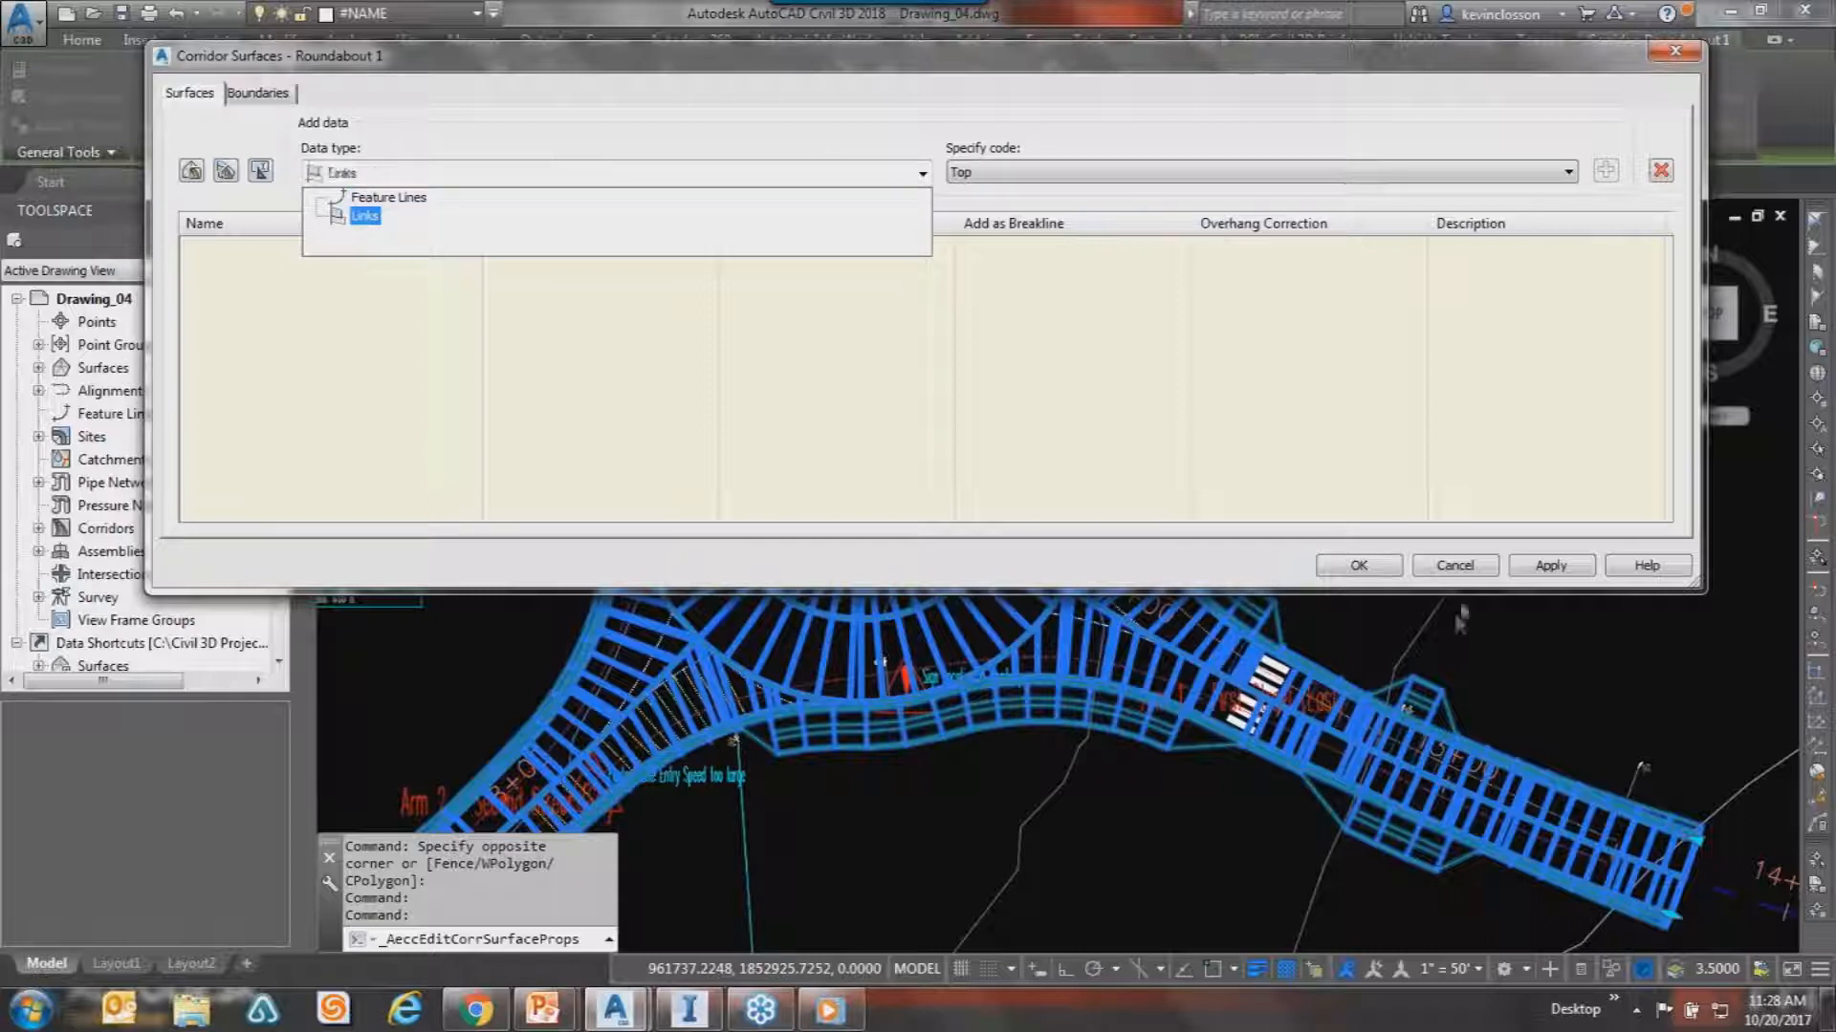
{"action": "left_click", "coordinate": [1454, 565]}
{"action": "left_click", "coordinate": [1454, 565]}
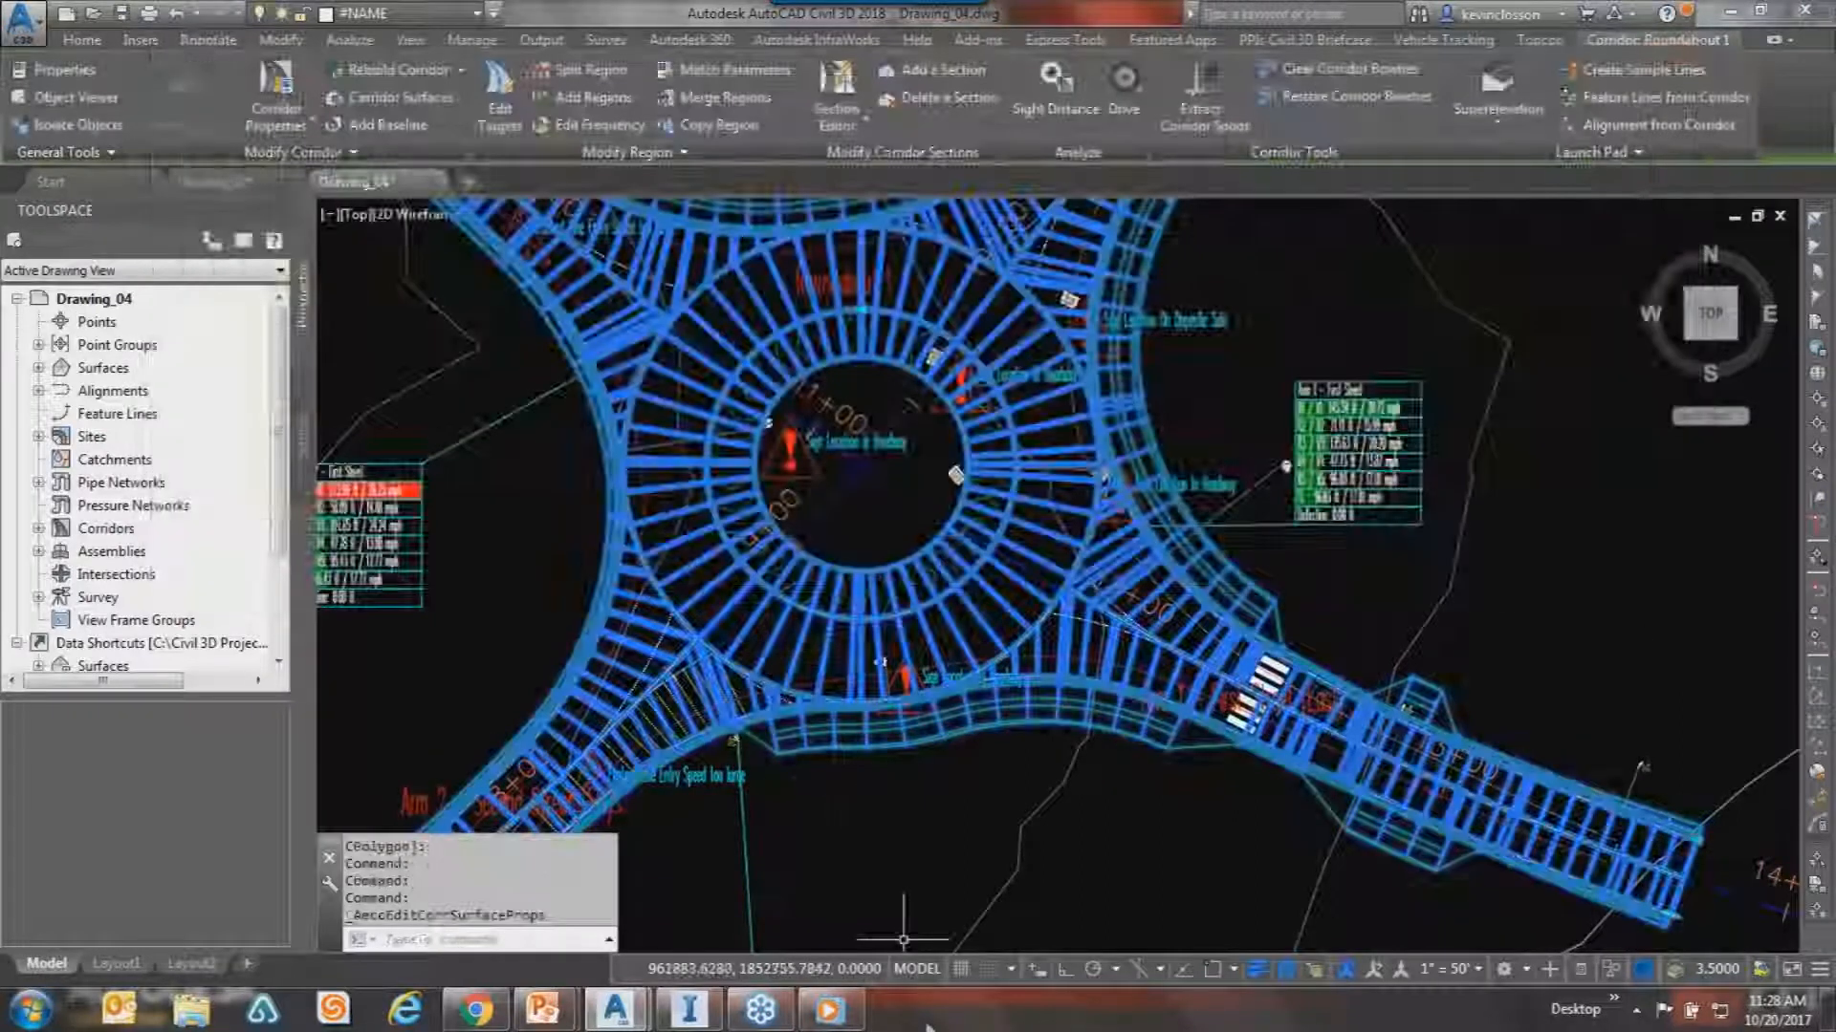
{"action": "scroll", "coordinate": [891, 480], "scroll_direction": "down", "scroll_amount": 6}
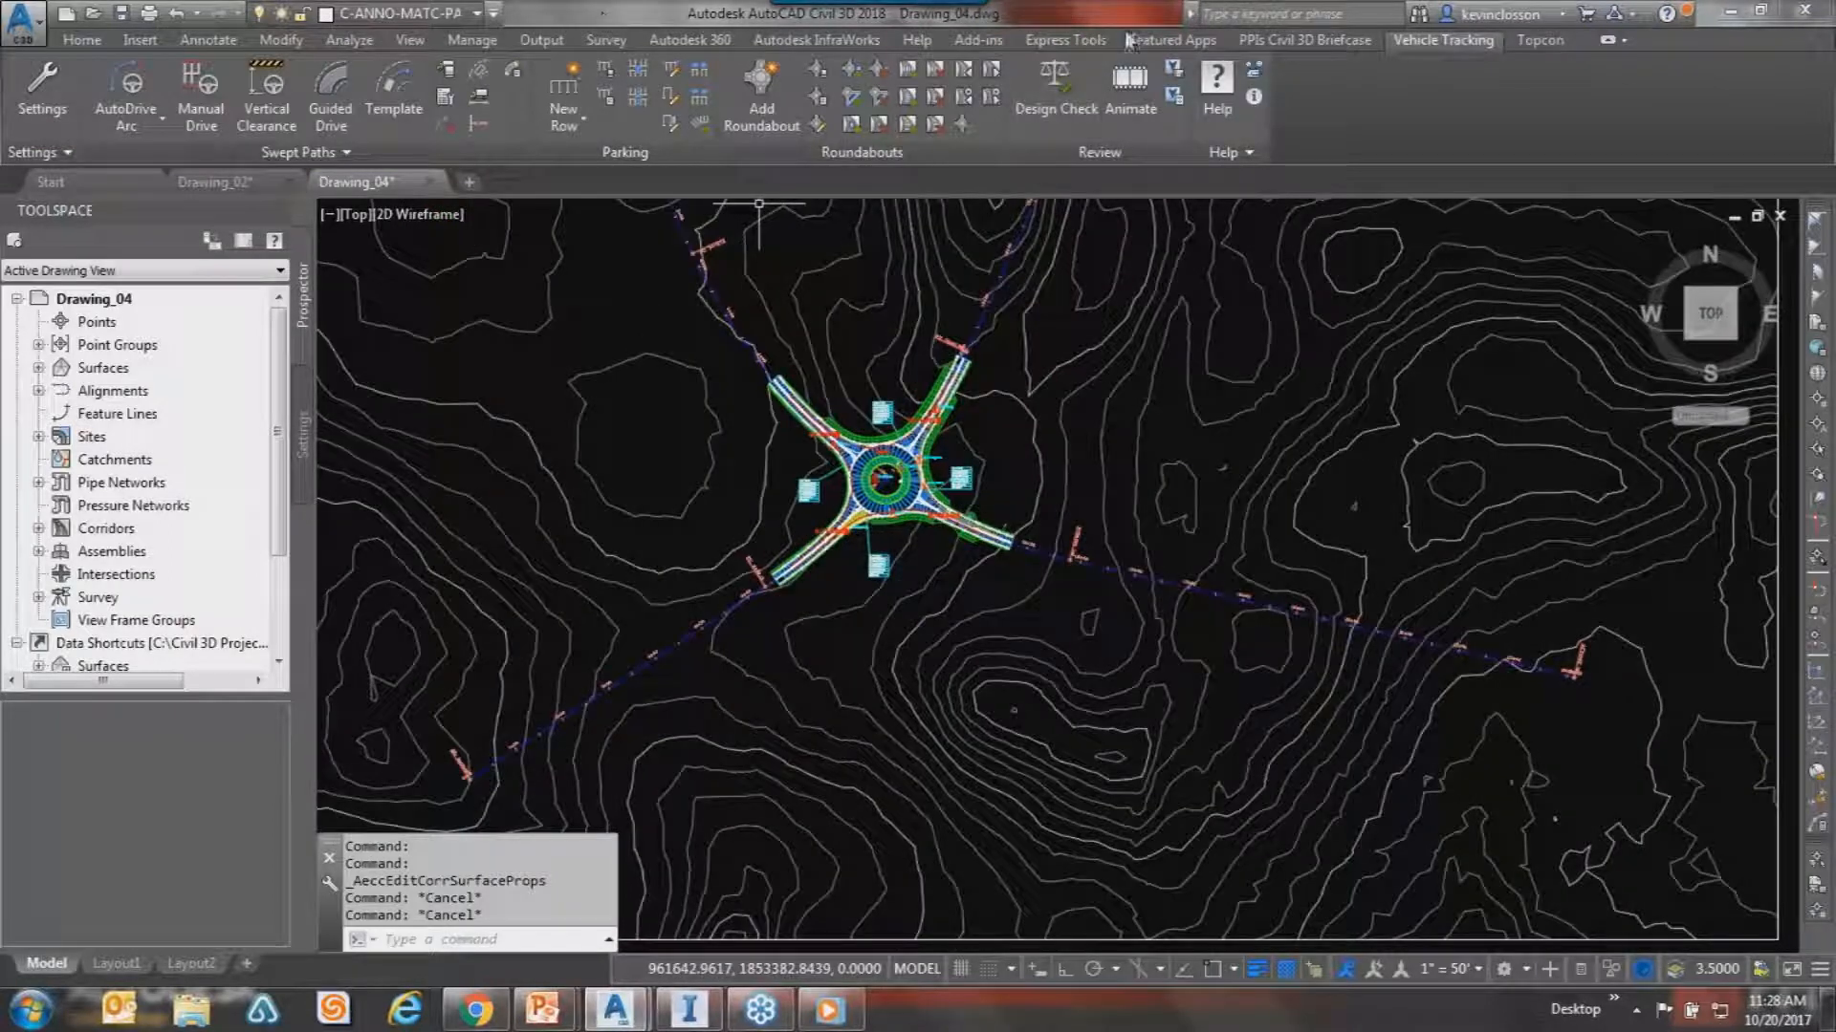
Switch to the Drawing_02 site plan and open the Vehicle Library Explorer beside it.
{"action": "left_click", "coordinate": [251, 183]}
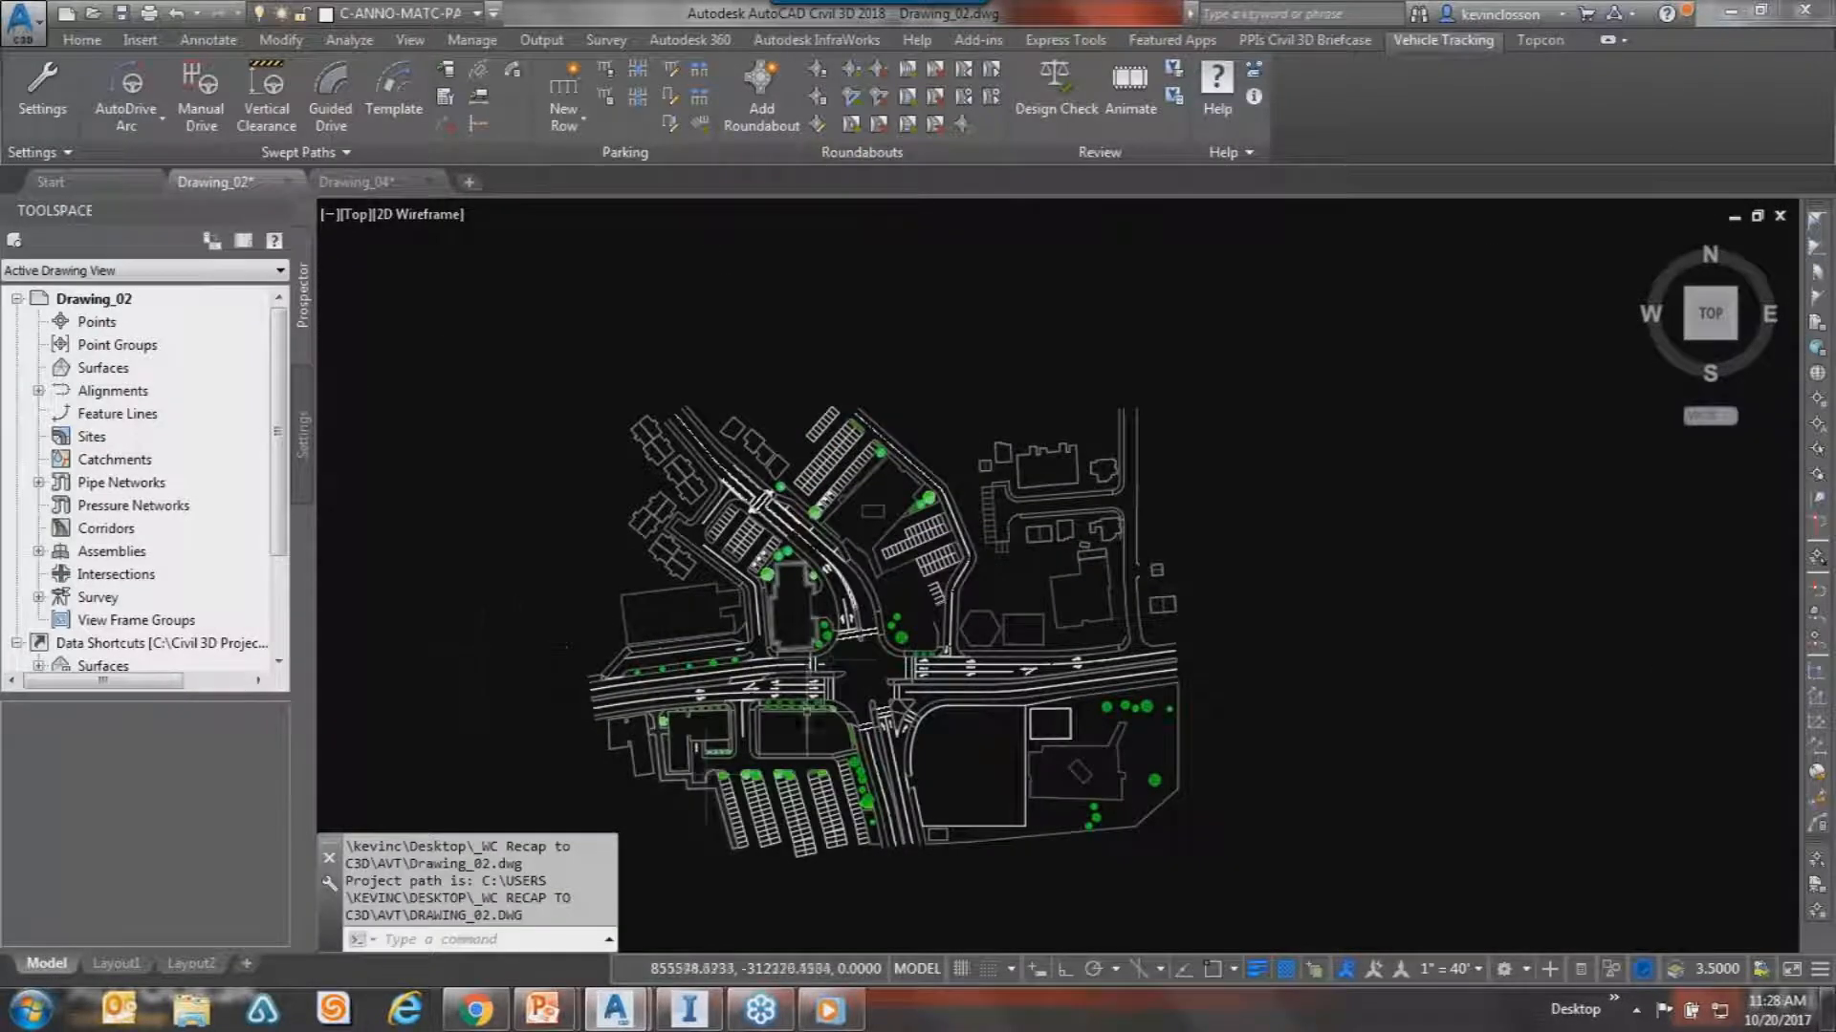
{"action": "scroll", "coordinate": [851, 674], "scroll_direction": "up", "scroll_amount": 5}
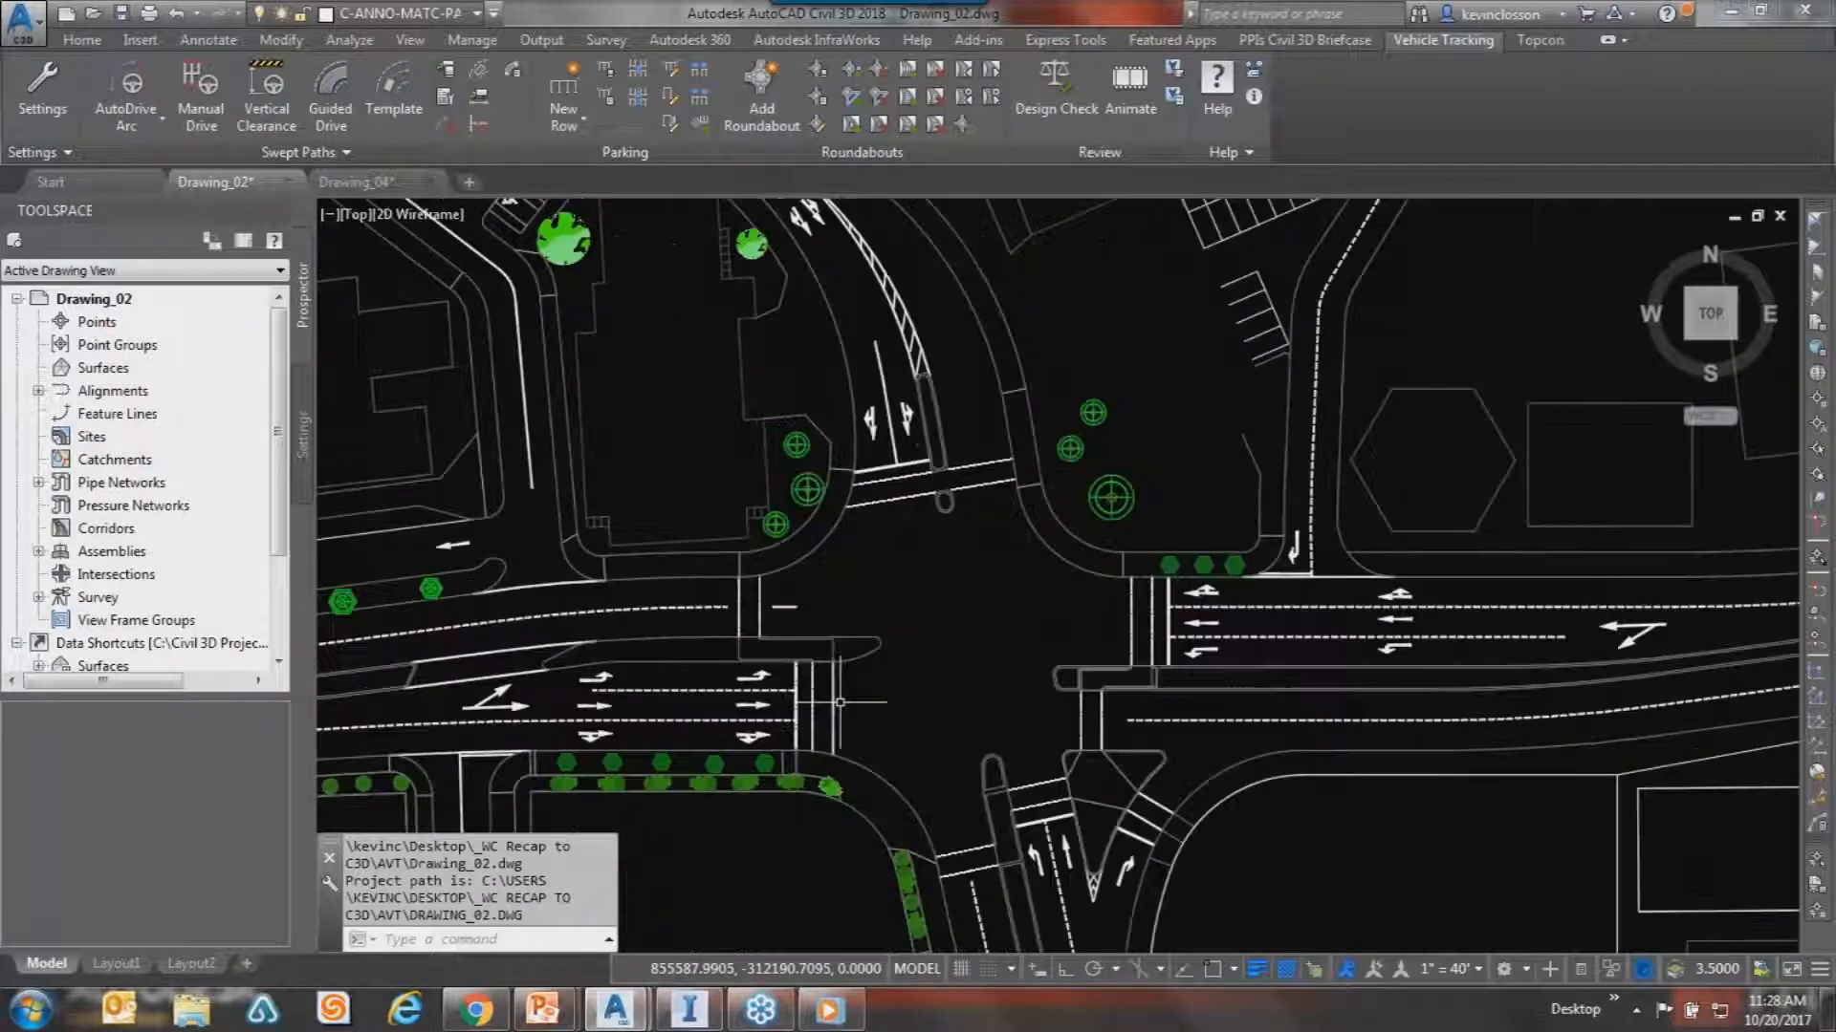
{"action": "middle_click_drag", "start_coordinate": [909, 501], "coordinate": [913, 483]}
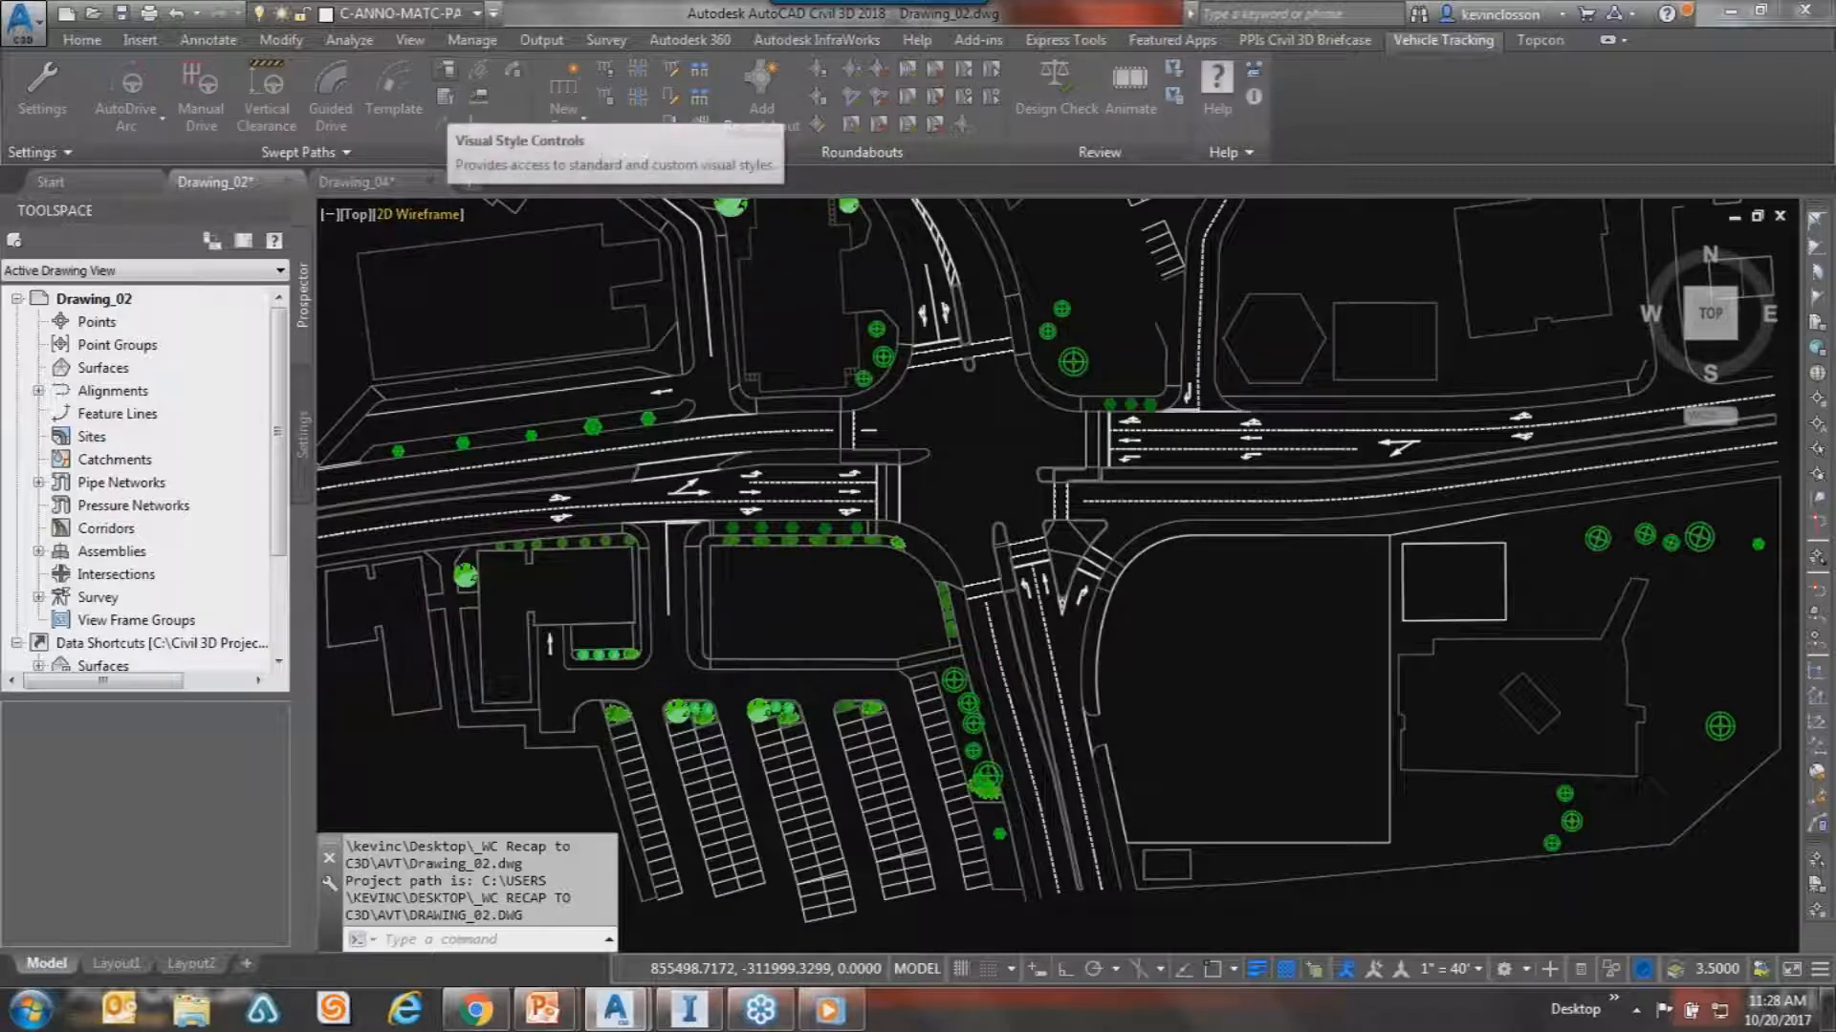
{"action": "left_click", "coordinate": [446, 93]}
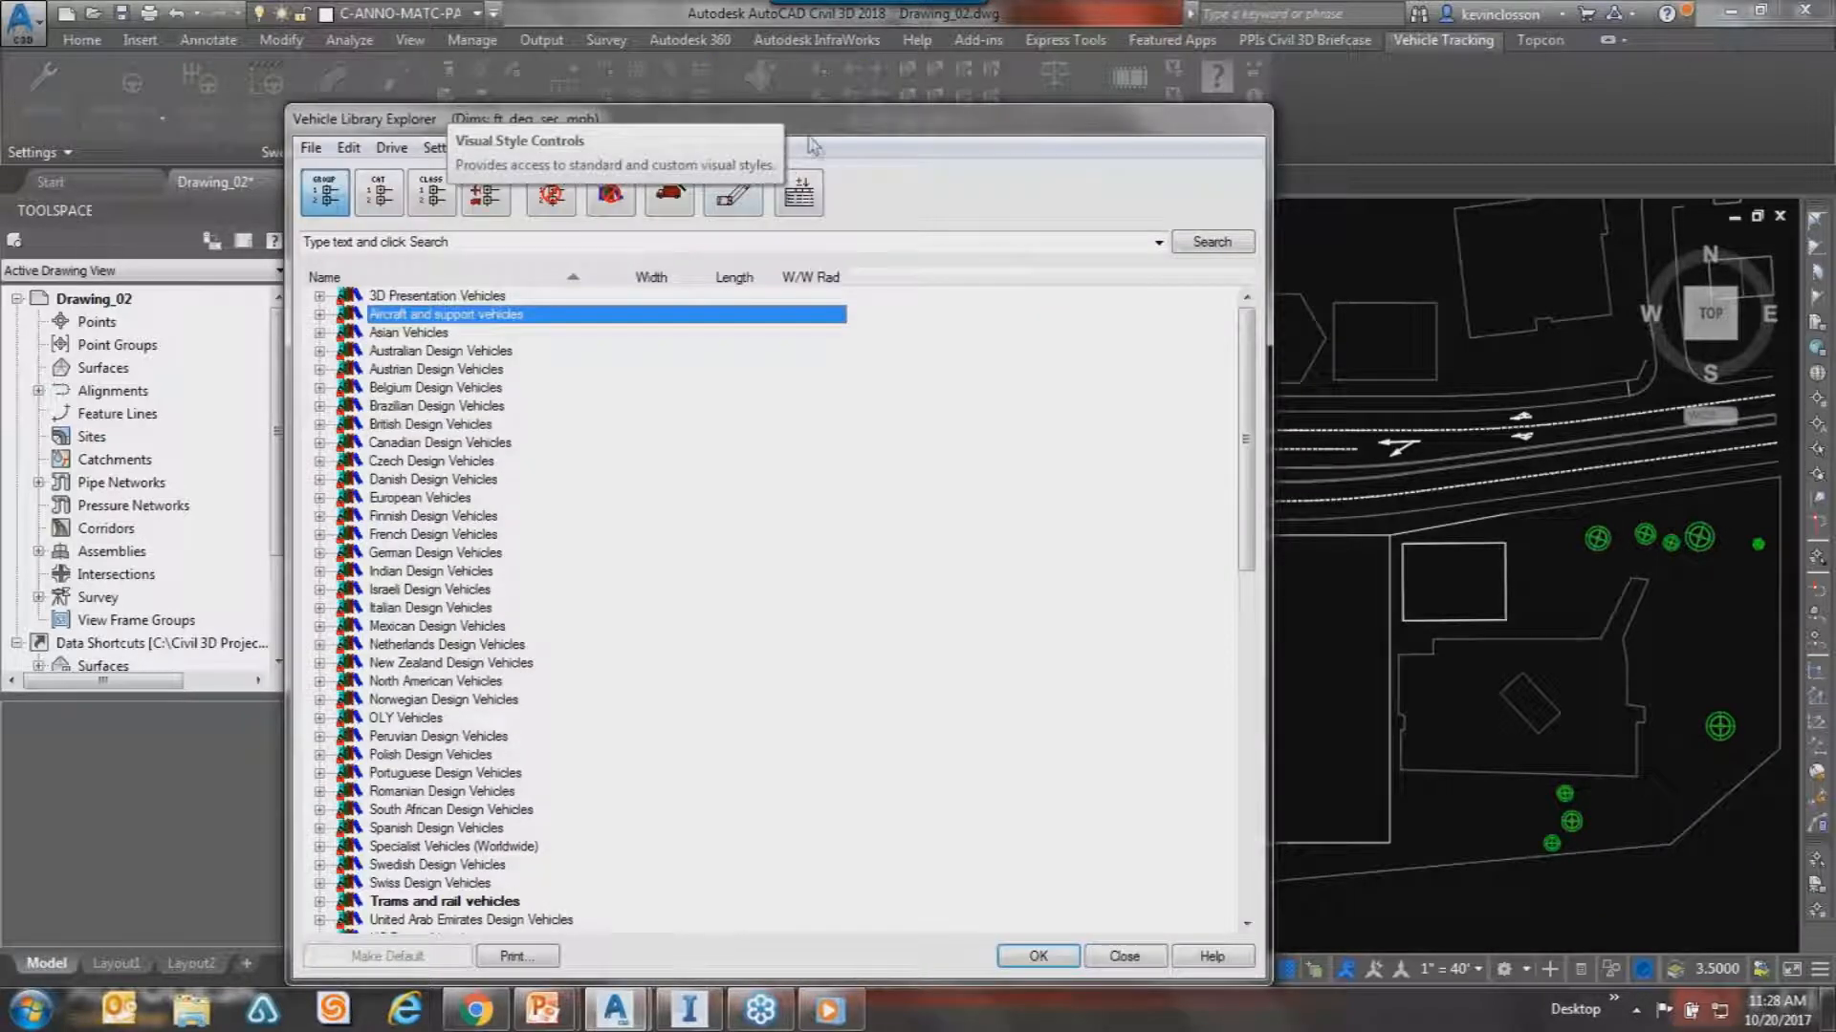
{"action": "mouse_move", "coordinate": [809, 124]}
{"action": "left_mouse_down"}
{"action": "mouse_move", "coordinate": [1136, 158]}
{"action": "mouse_move", "coordinate": [1164, 93]}
{"action": "left_mouse_up"}
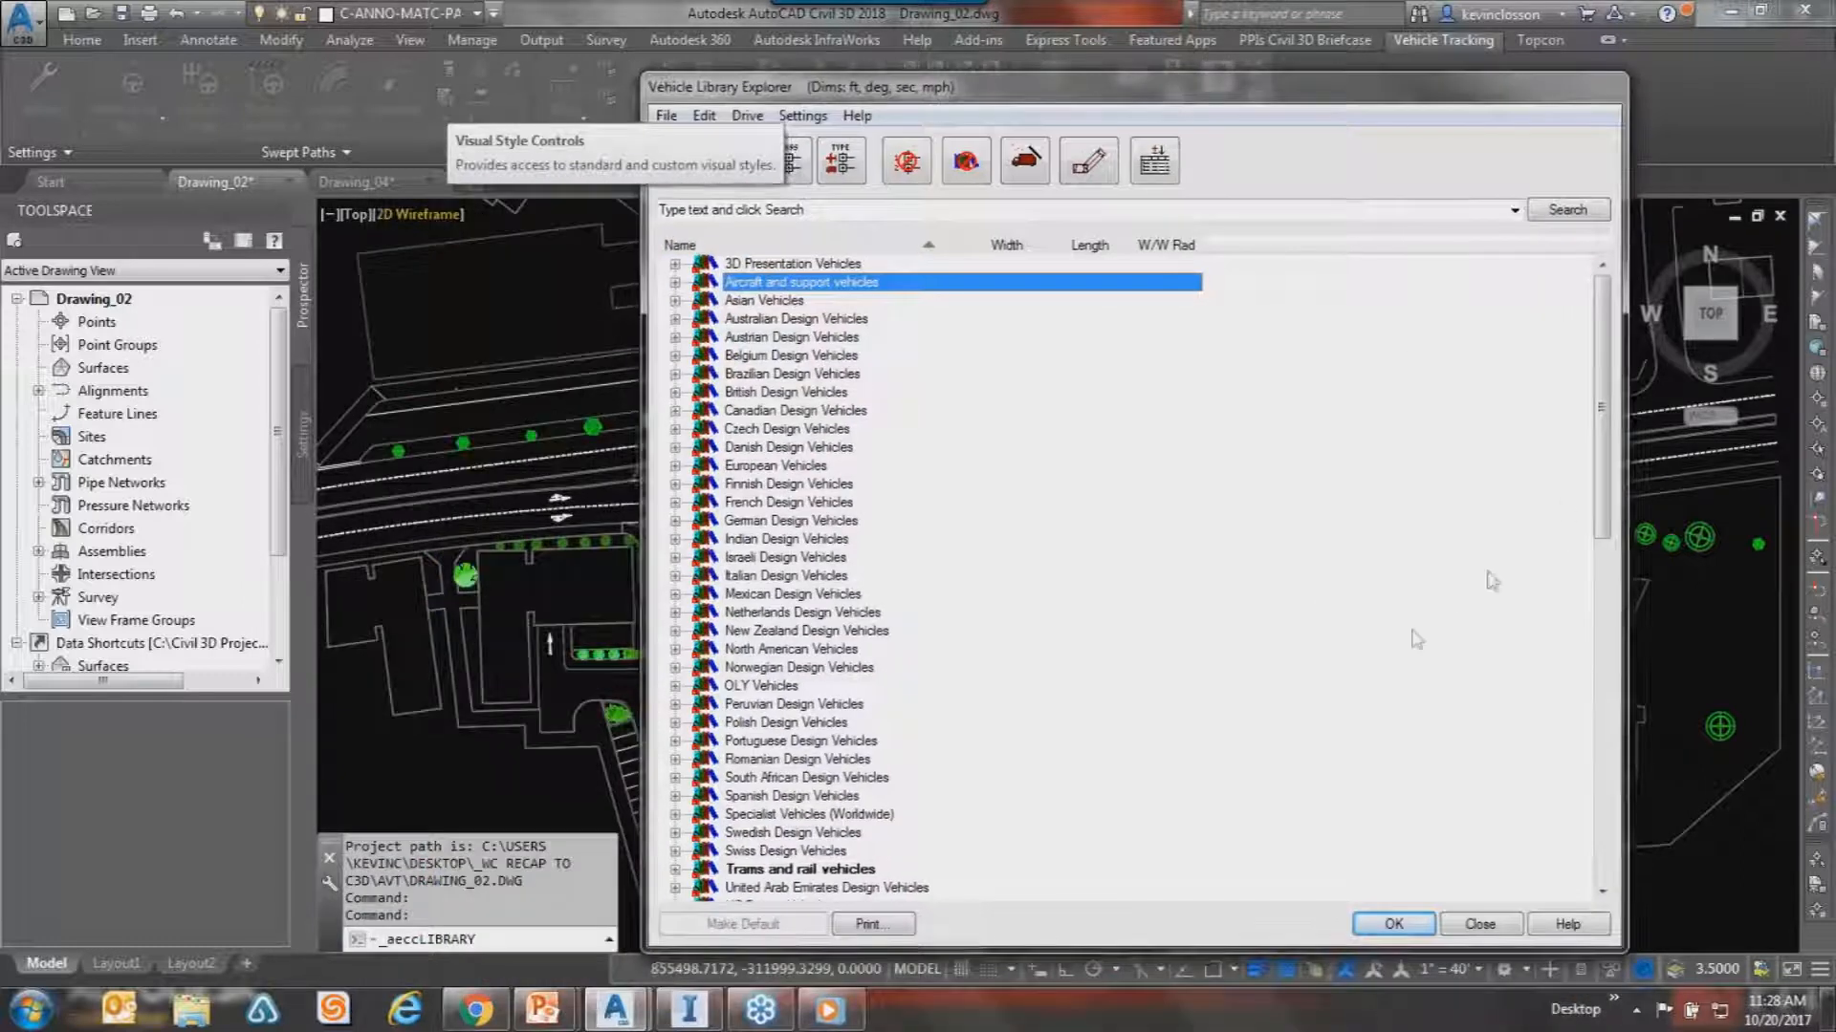
Choose the SU-30 single unit truck in the Vehicle Library Explorer.
{"action": "left_click_drag", "start_coordinate": [1595, 469], "coordinate": [1673, 801]}
{"action": "left_click", "coordinate": [870, 575]}
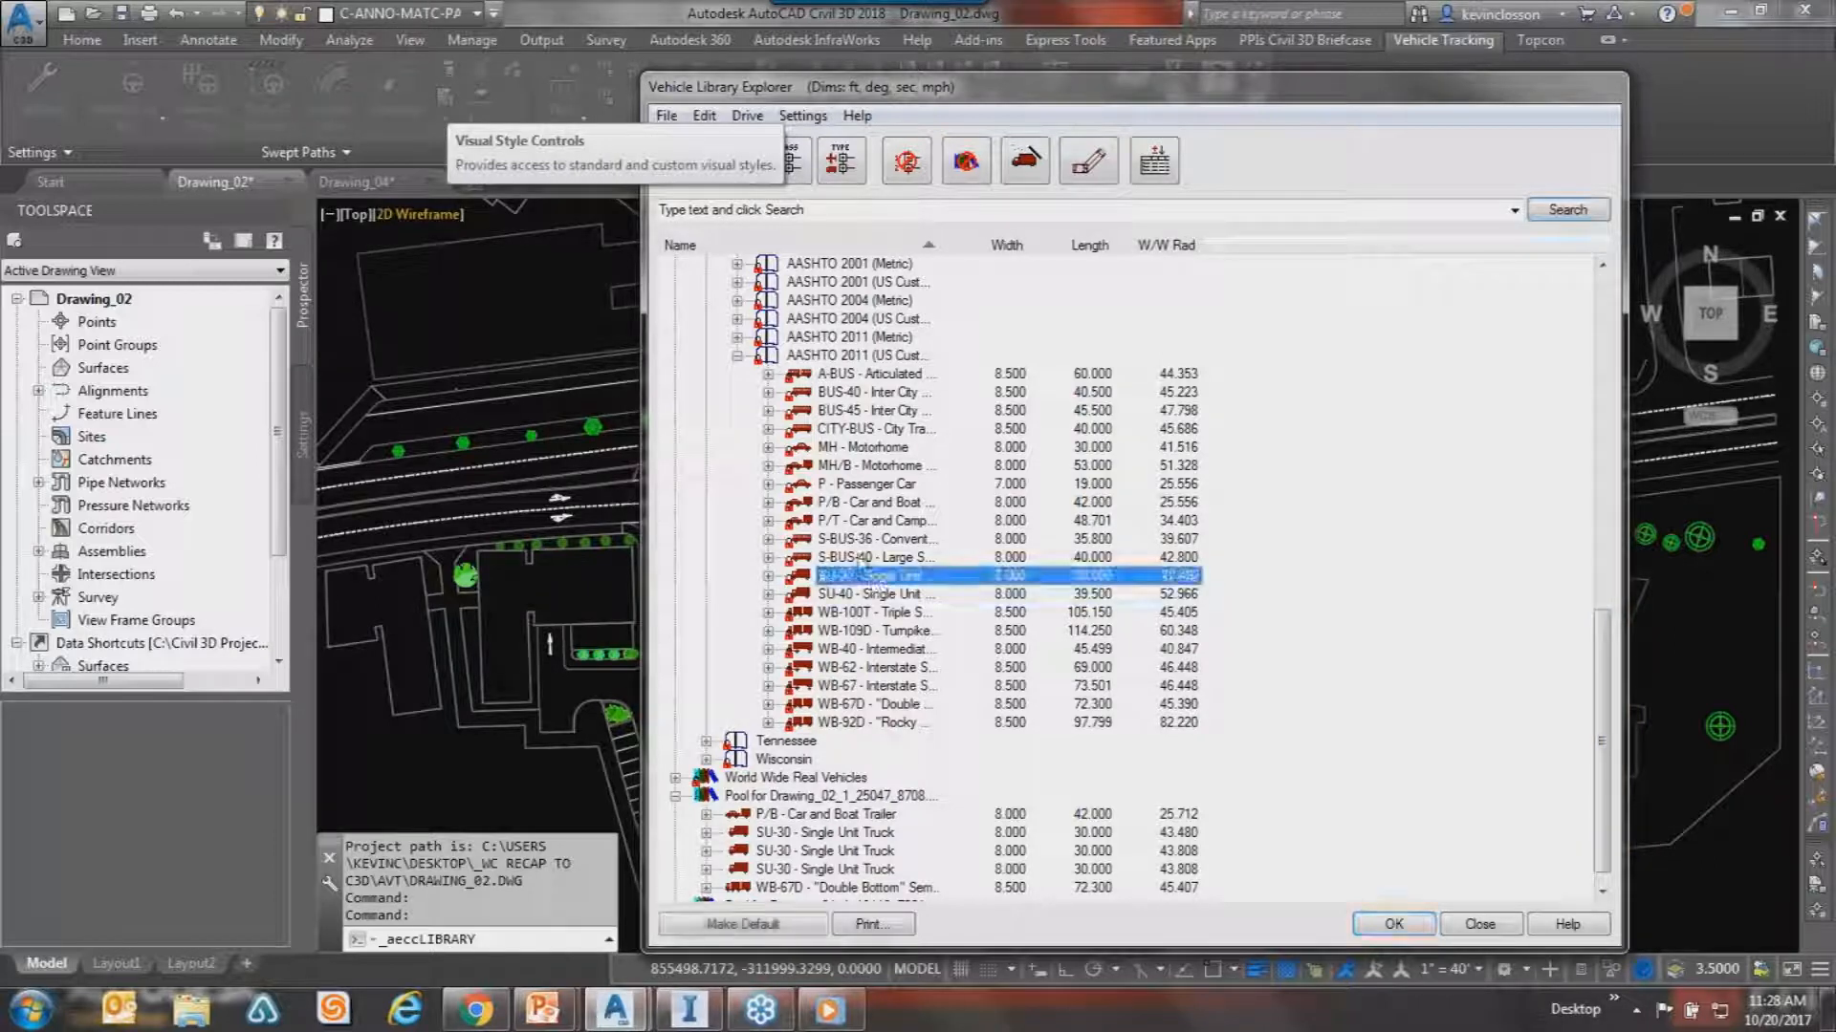
{"action": "left_click", "coordinate": [1392, 924]}
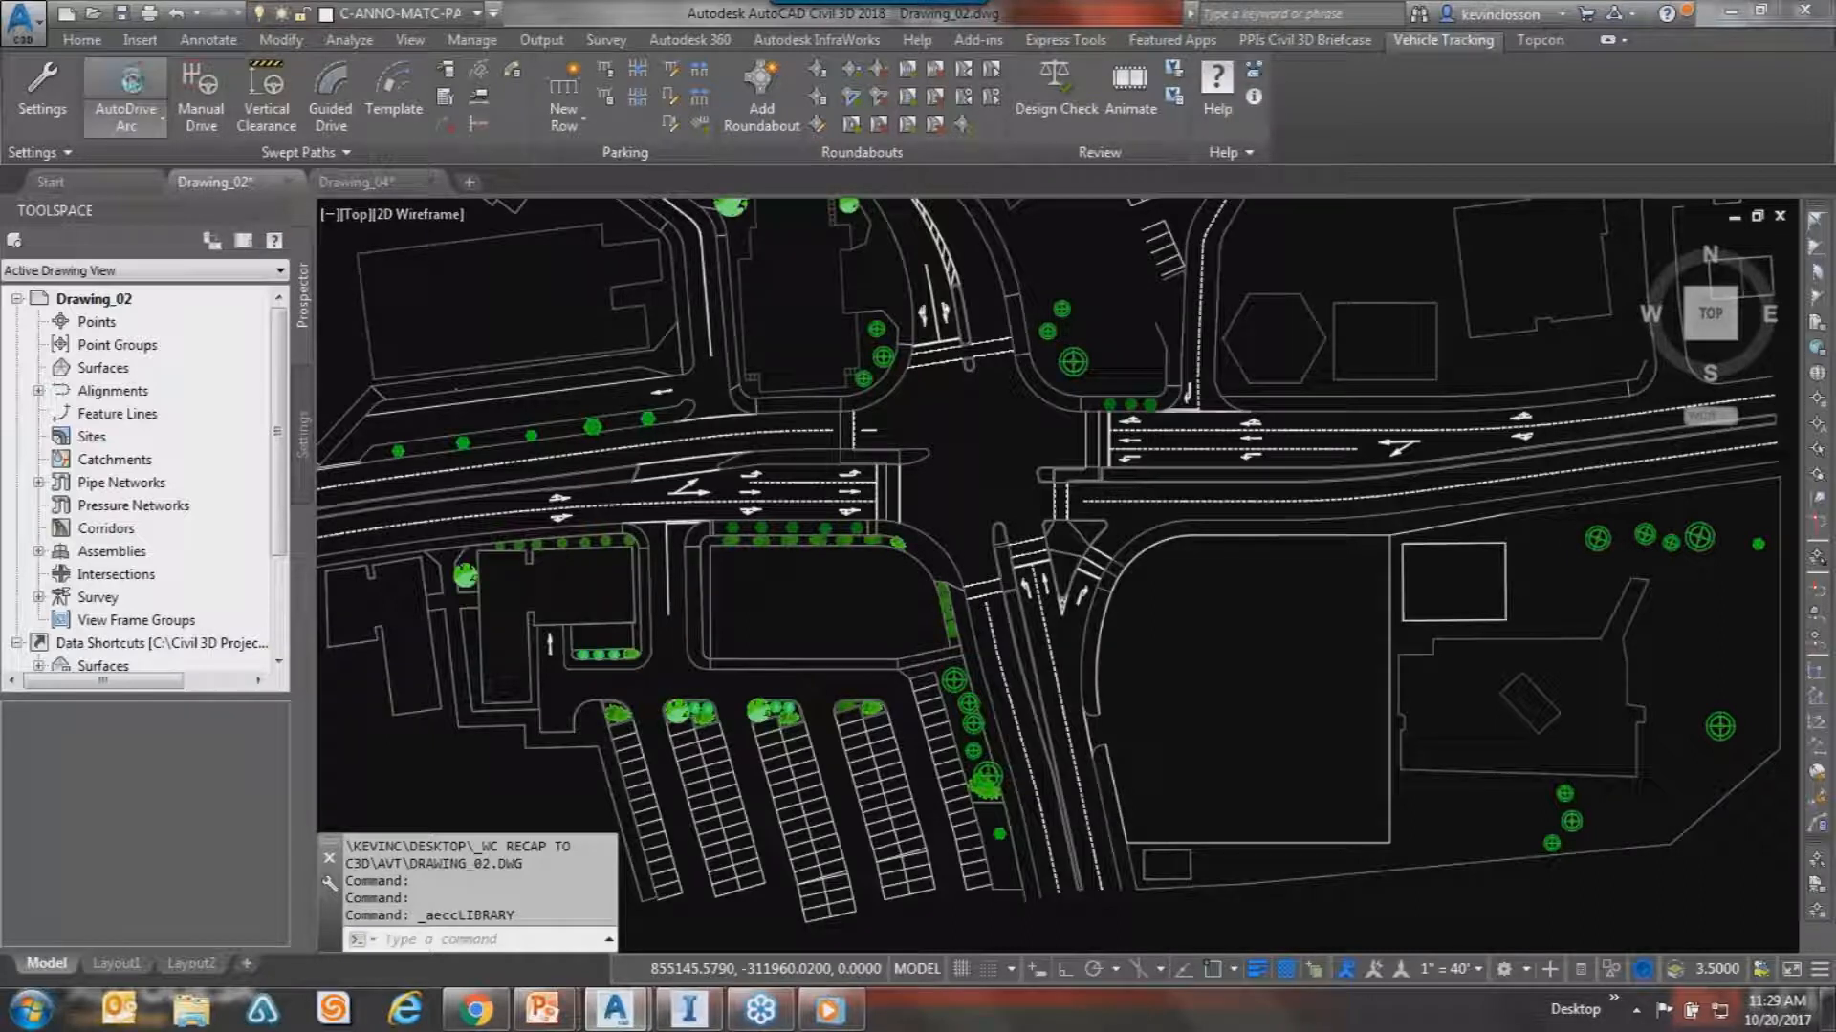
Start AutoDrive Arc with the SU-30 from the State-wide (AASHTO) vehicles.
{"action": "left_click", "coordinate": [125, 90]}
{"action": "left_click", "coordinate": [1137, 564]}
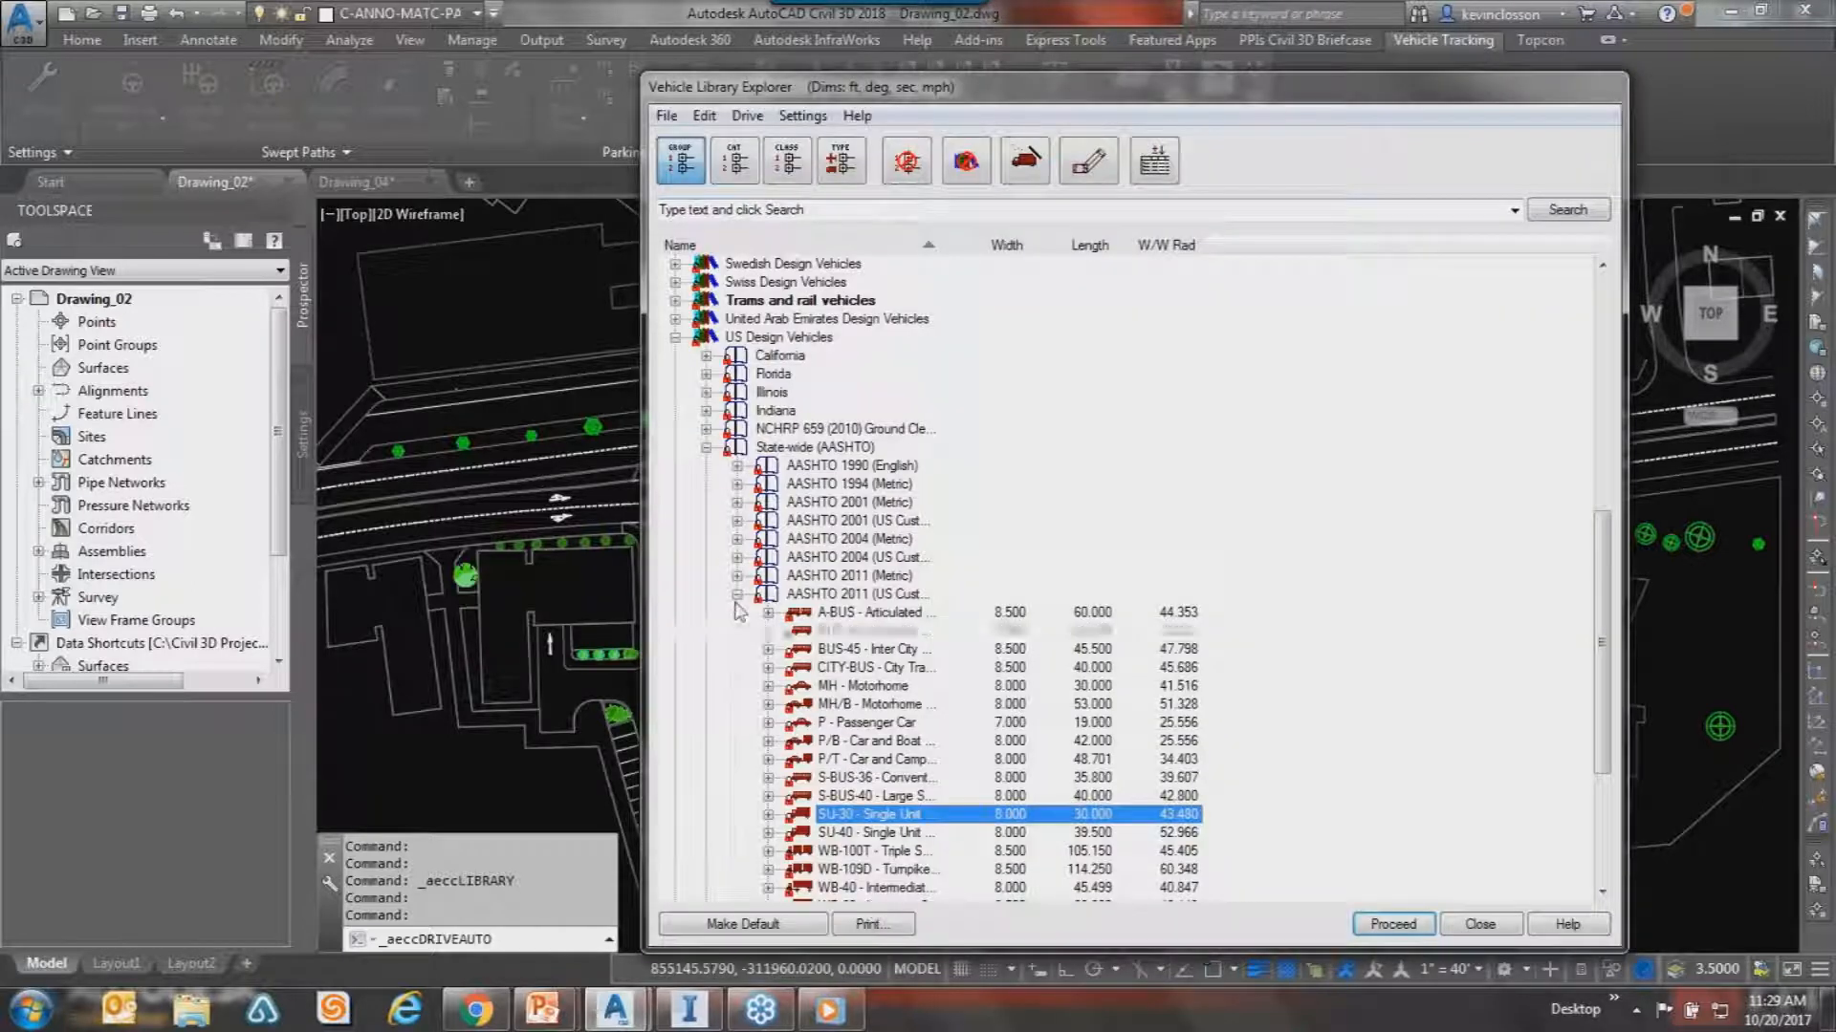
{"action": "left_click", "coordinate": [705, 446]}
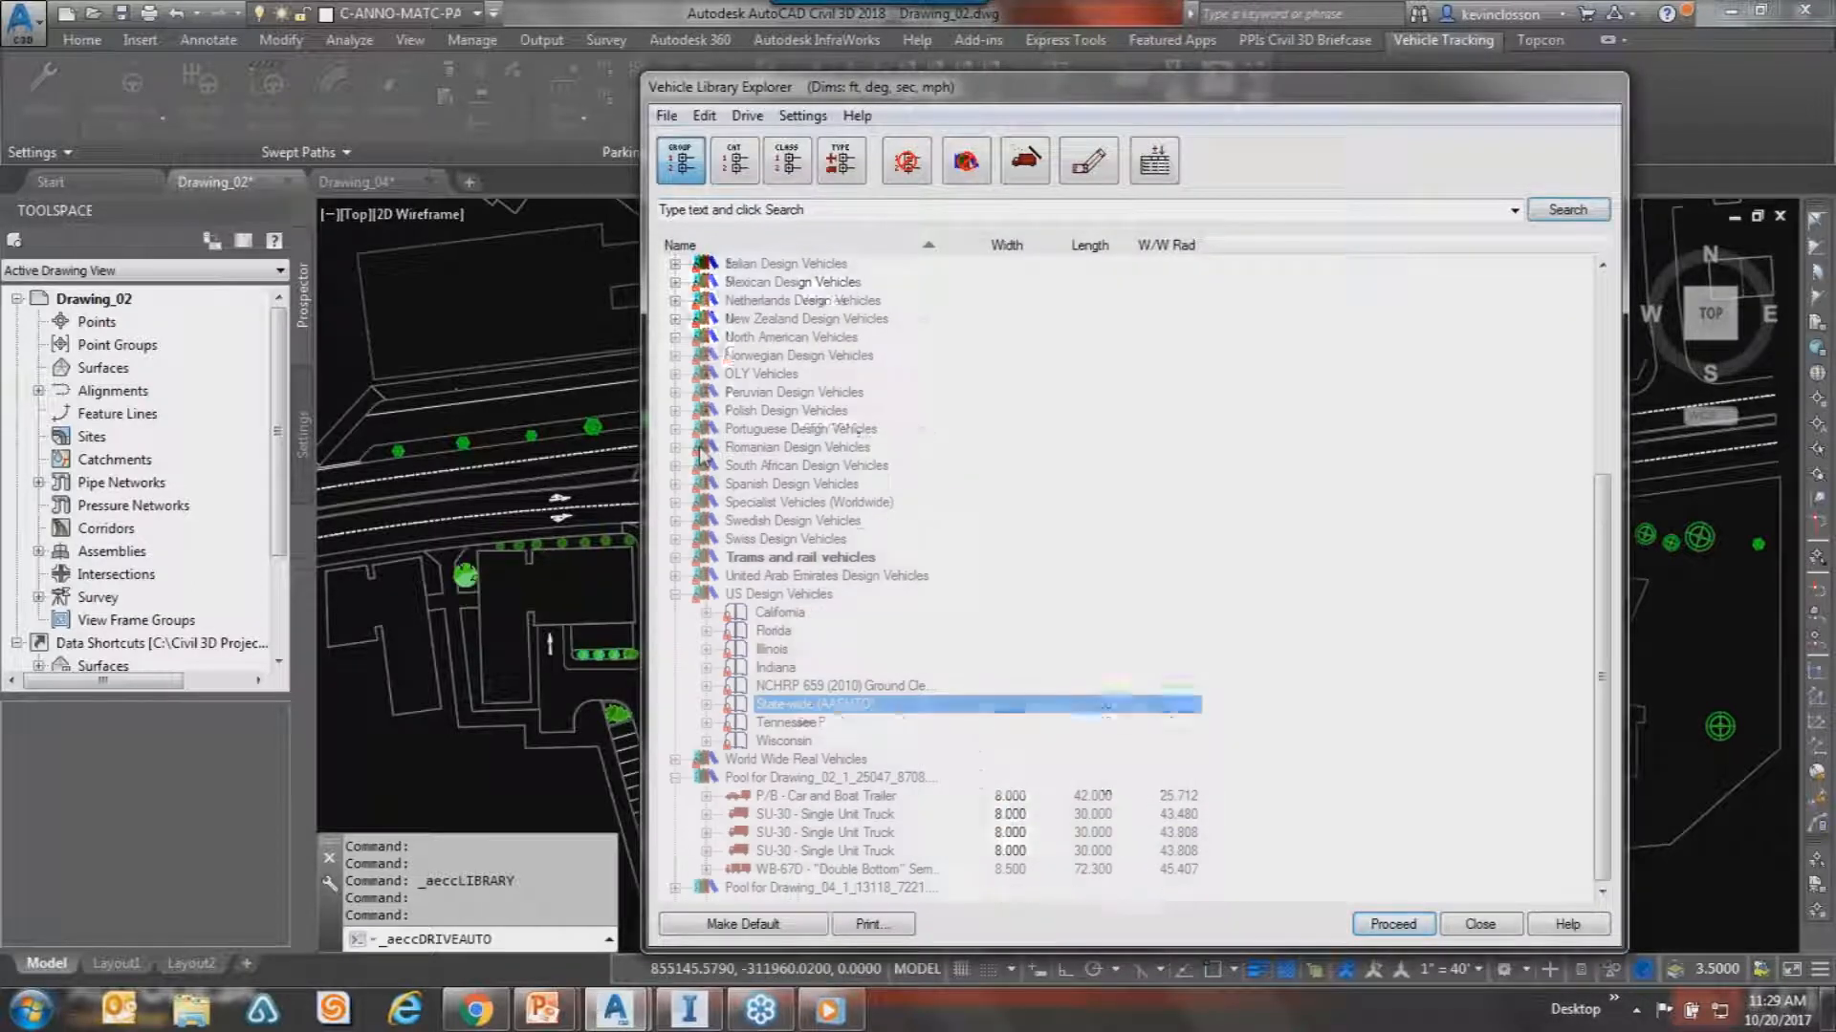
{"action": "left_click", "coordinate": [705, 705]}
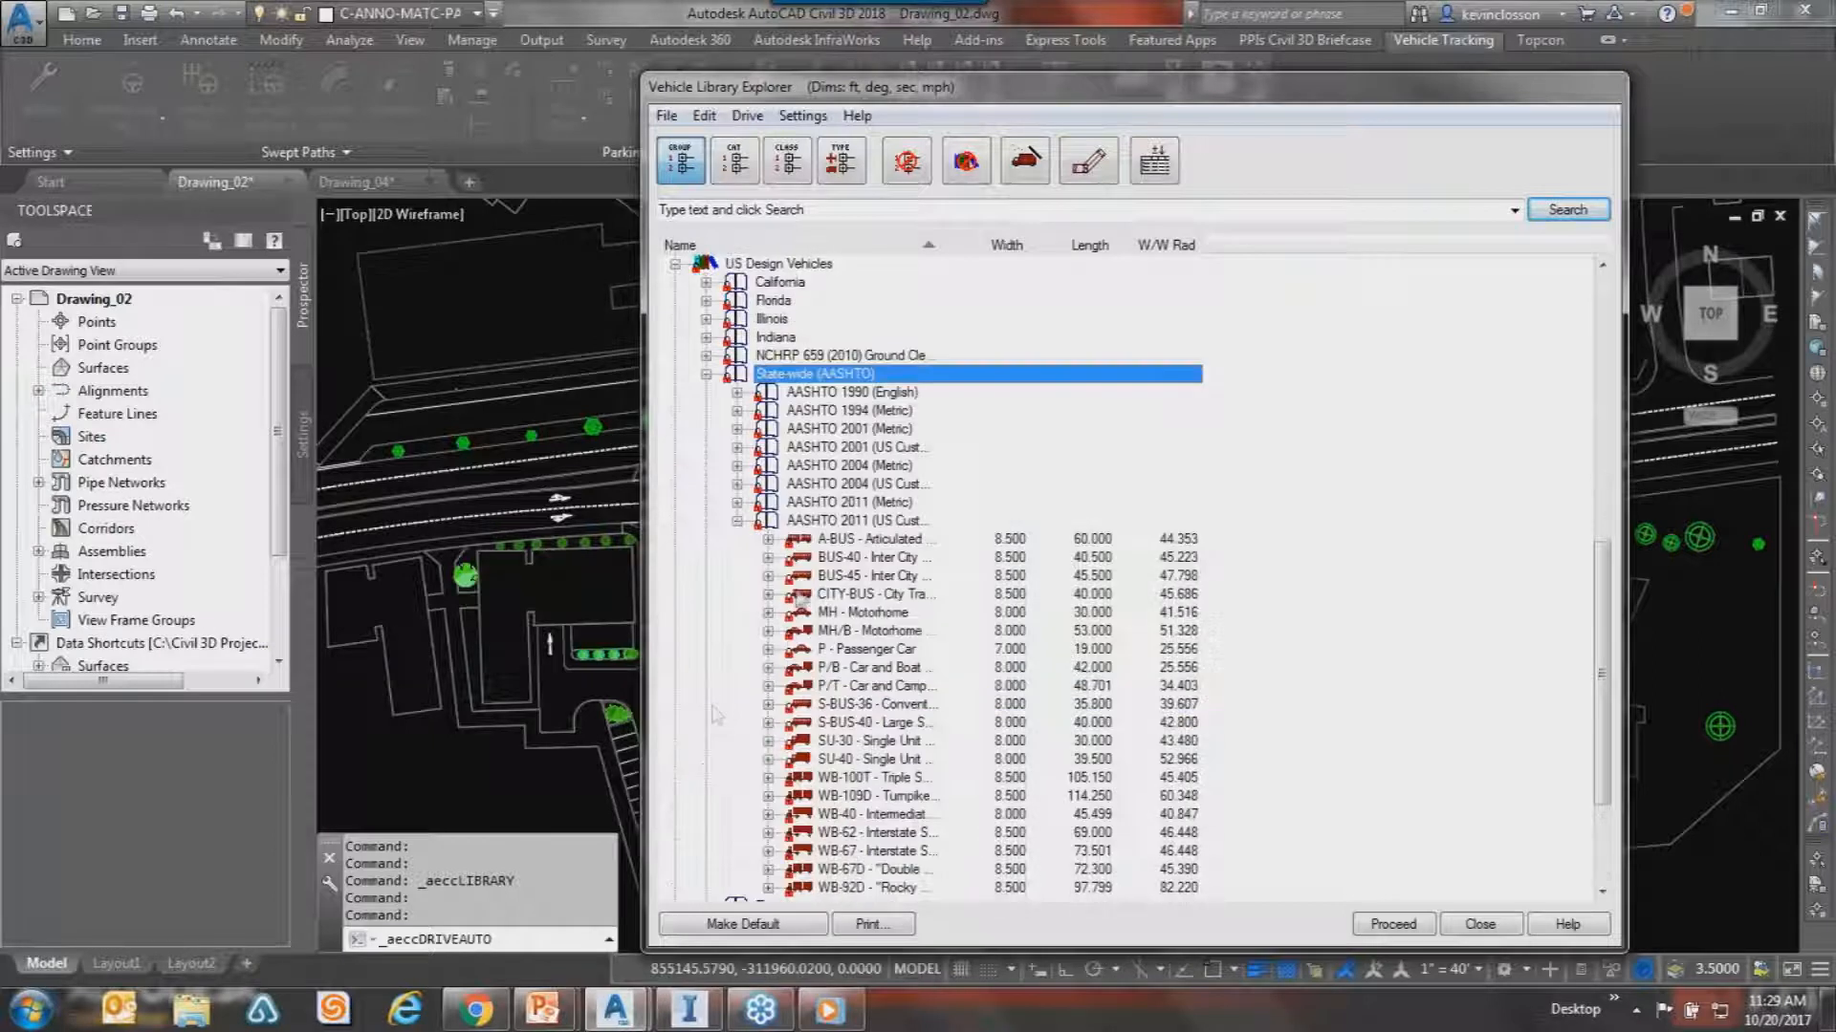
{"action": "left_click", "coordinate": [850, 741]}
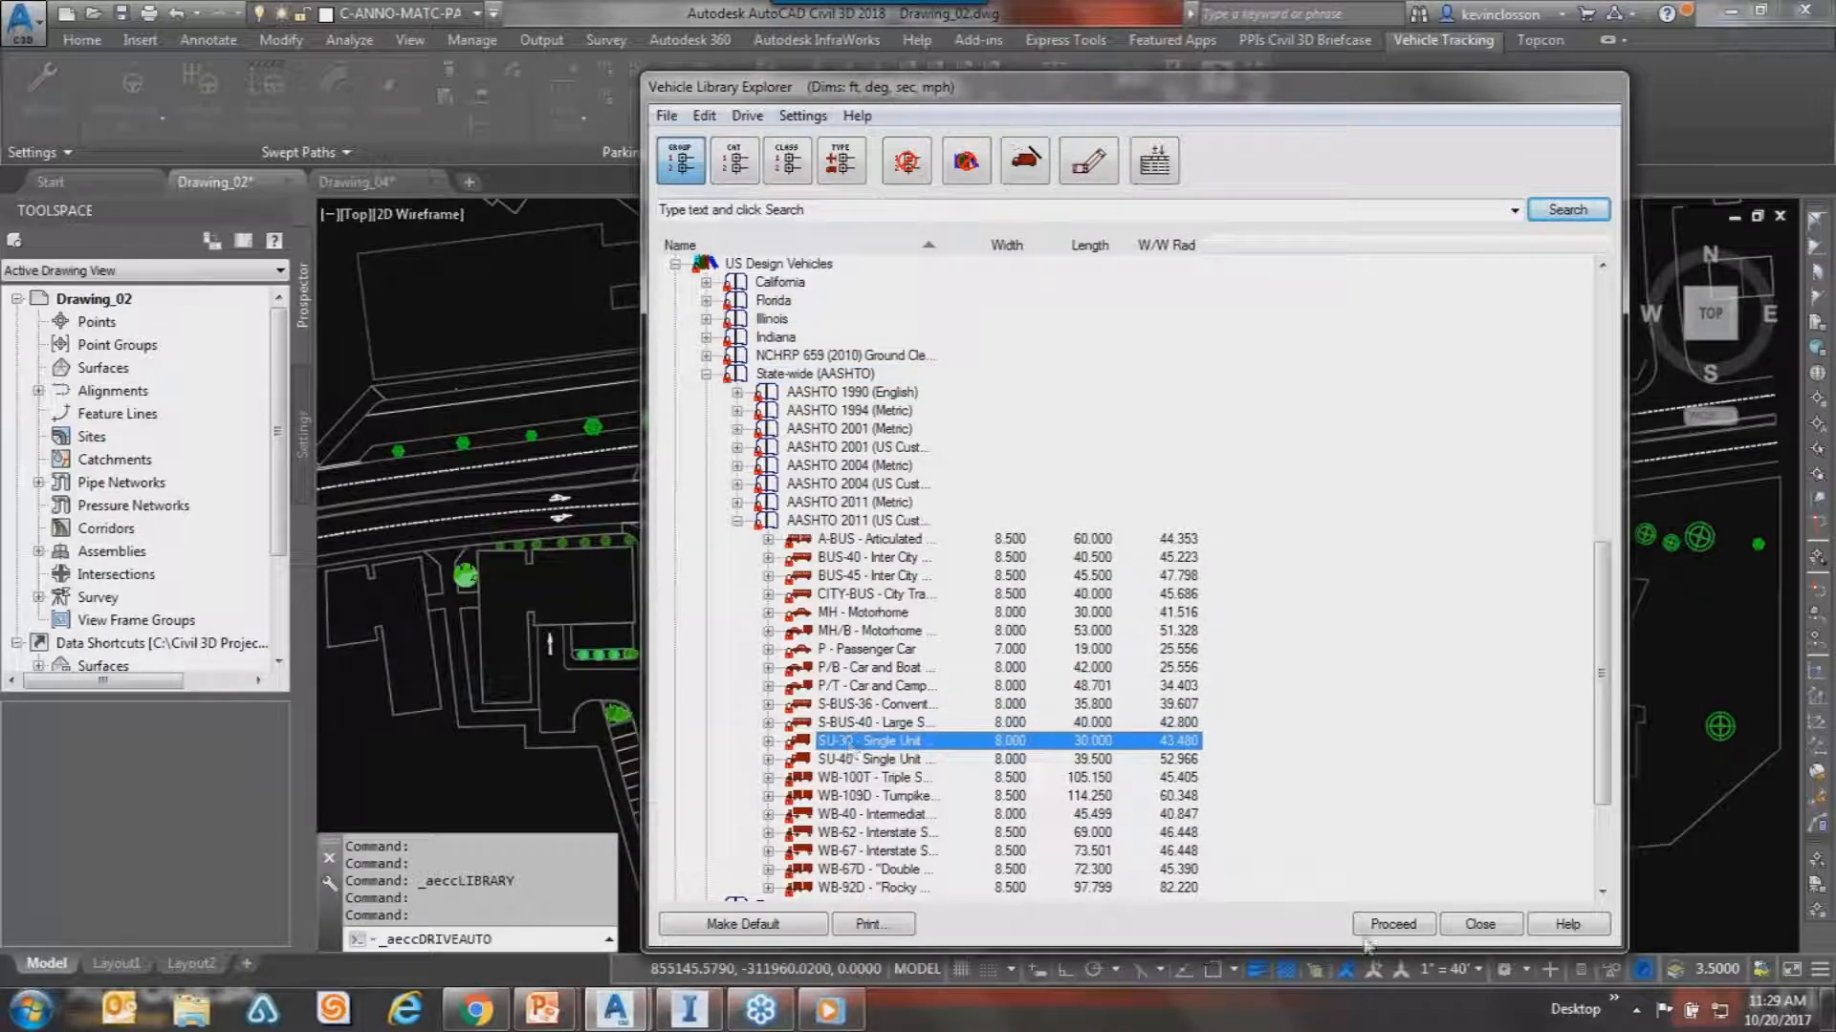
{"action": "left_click", "coordinate": [1391, 925]}
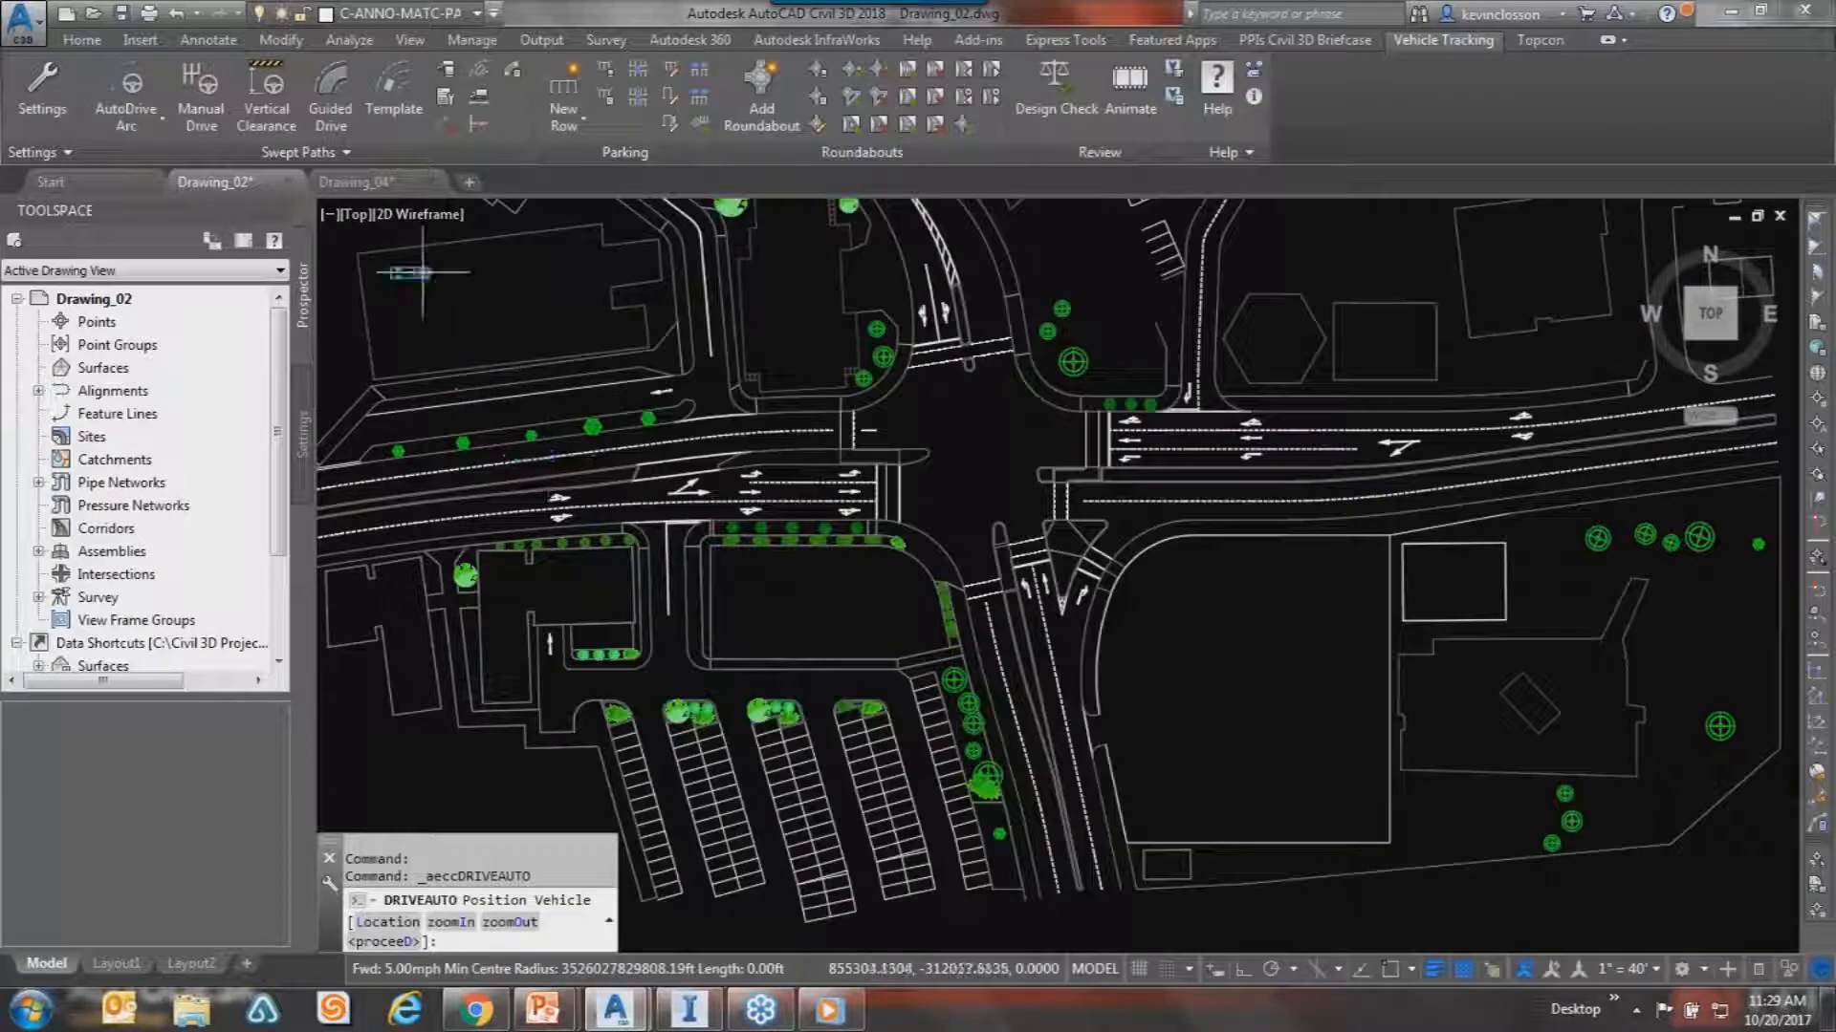
Place the SU-30 truck on the lower road's lane and set its heading east.
{"action": "scroll", "coordinate": [521, 419], "scroll_direction": "up", "scroll_amount": 2}
{"action": "middle_click_drag", "start_coordinate": [649, 513], "coordinate": [683, 234]}
{"action": "scroll", "coordinate": [770, 418], "scroll_direction": "down", "scroll_amount": 2}
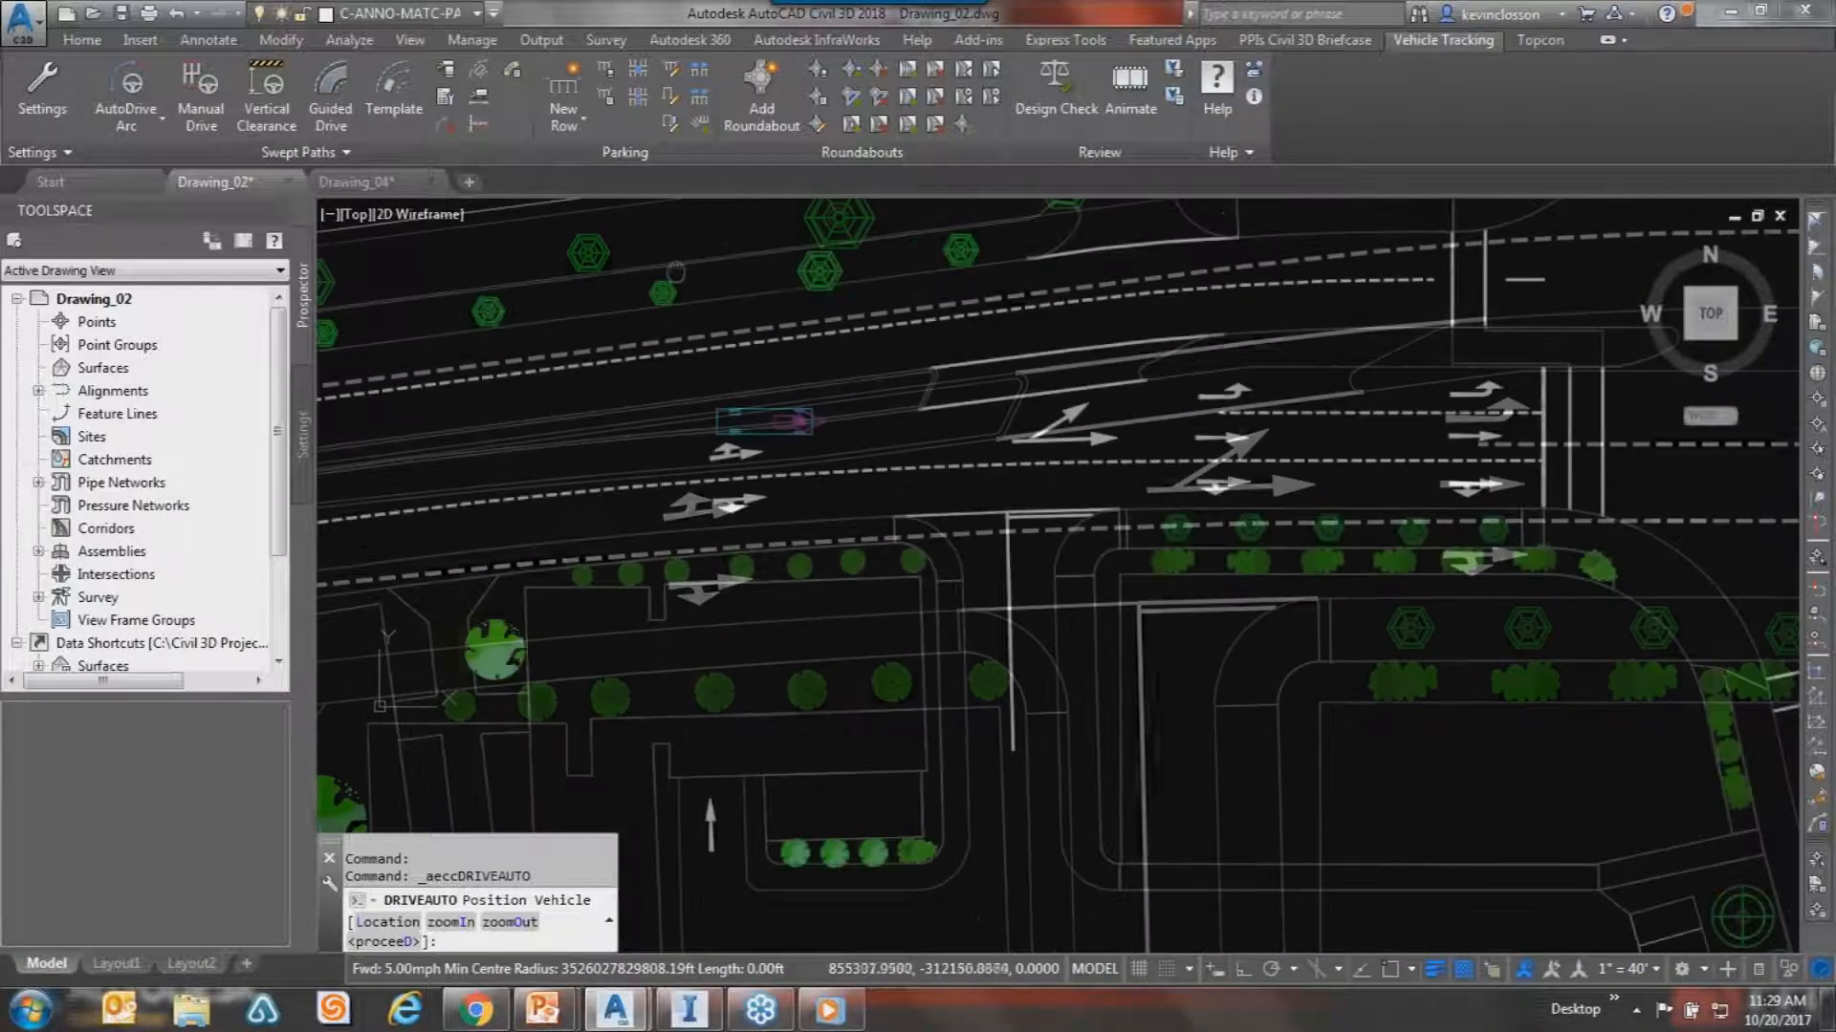
{"action": "scroll", "coordinate": [813, 485], "scroll_direction": "down", "scroll_amount": 3}
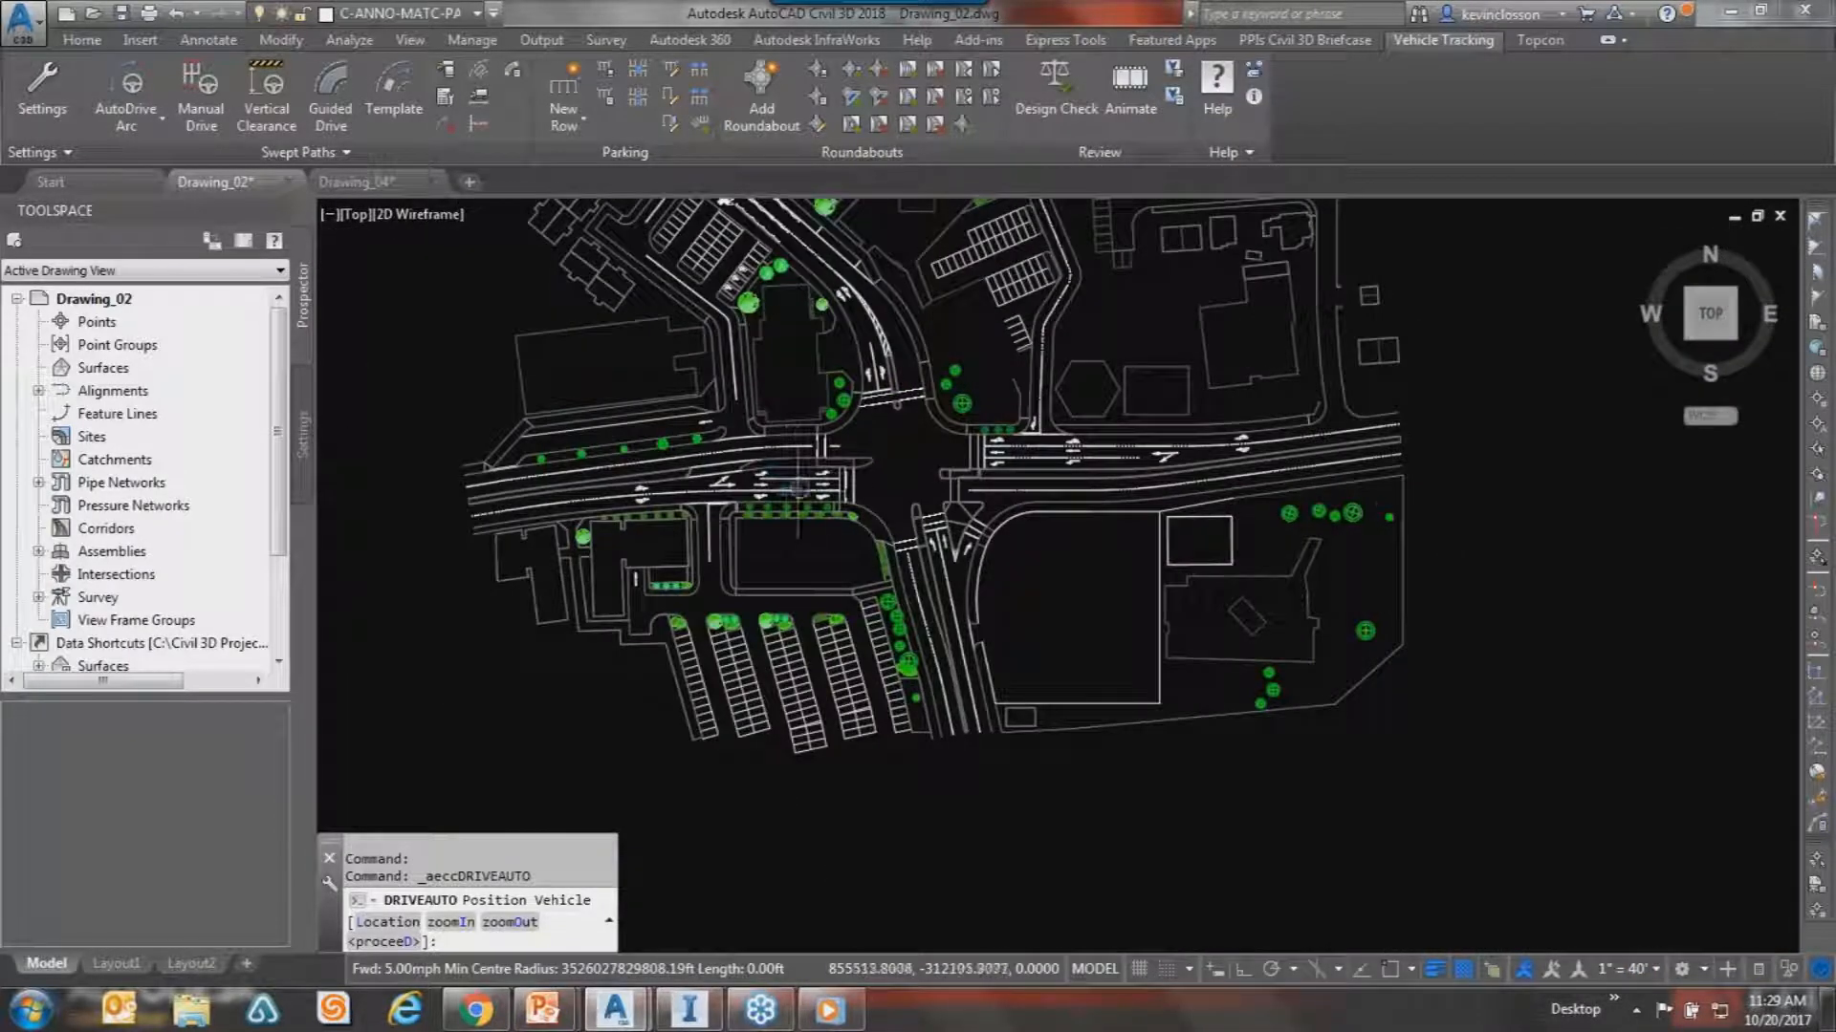
{"action": "scroll", "coordinate": [803, 483], "scroll_direction": "down", "scroll_amount": 2}
{"action": "mouse_move", "coordinate": [694, 642]}
{"action": "middle_mouse_down"}
{"action": "mouse_move", "coordinate": [719, 565]}
{"action": "mouse_move", "coordinate": [821, 549]}
{"action": "middle_mouse_up"}
{"action": "scroll", "coordinate": [600, 552], "scroll_direction": "up", "scroll_amount": 2}
{"action": "scroll", "coordinate": [703, 533], "scroll_direction": "up", "scroll_amount": 5}
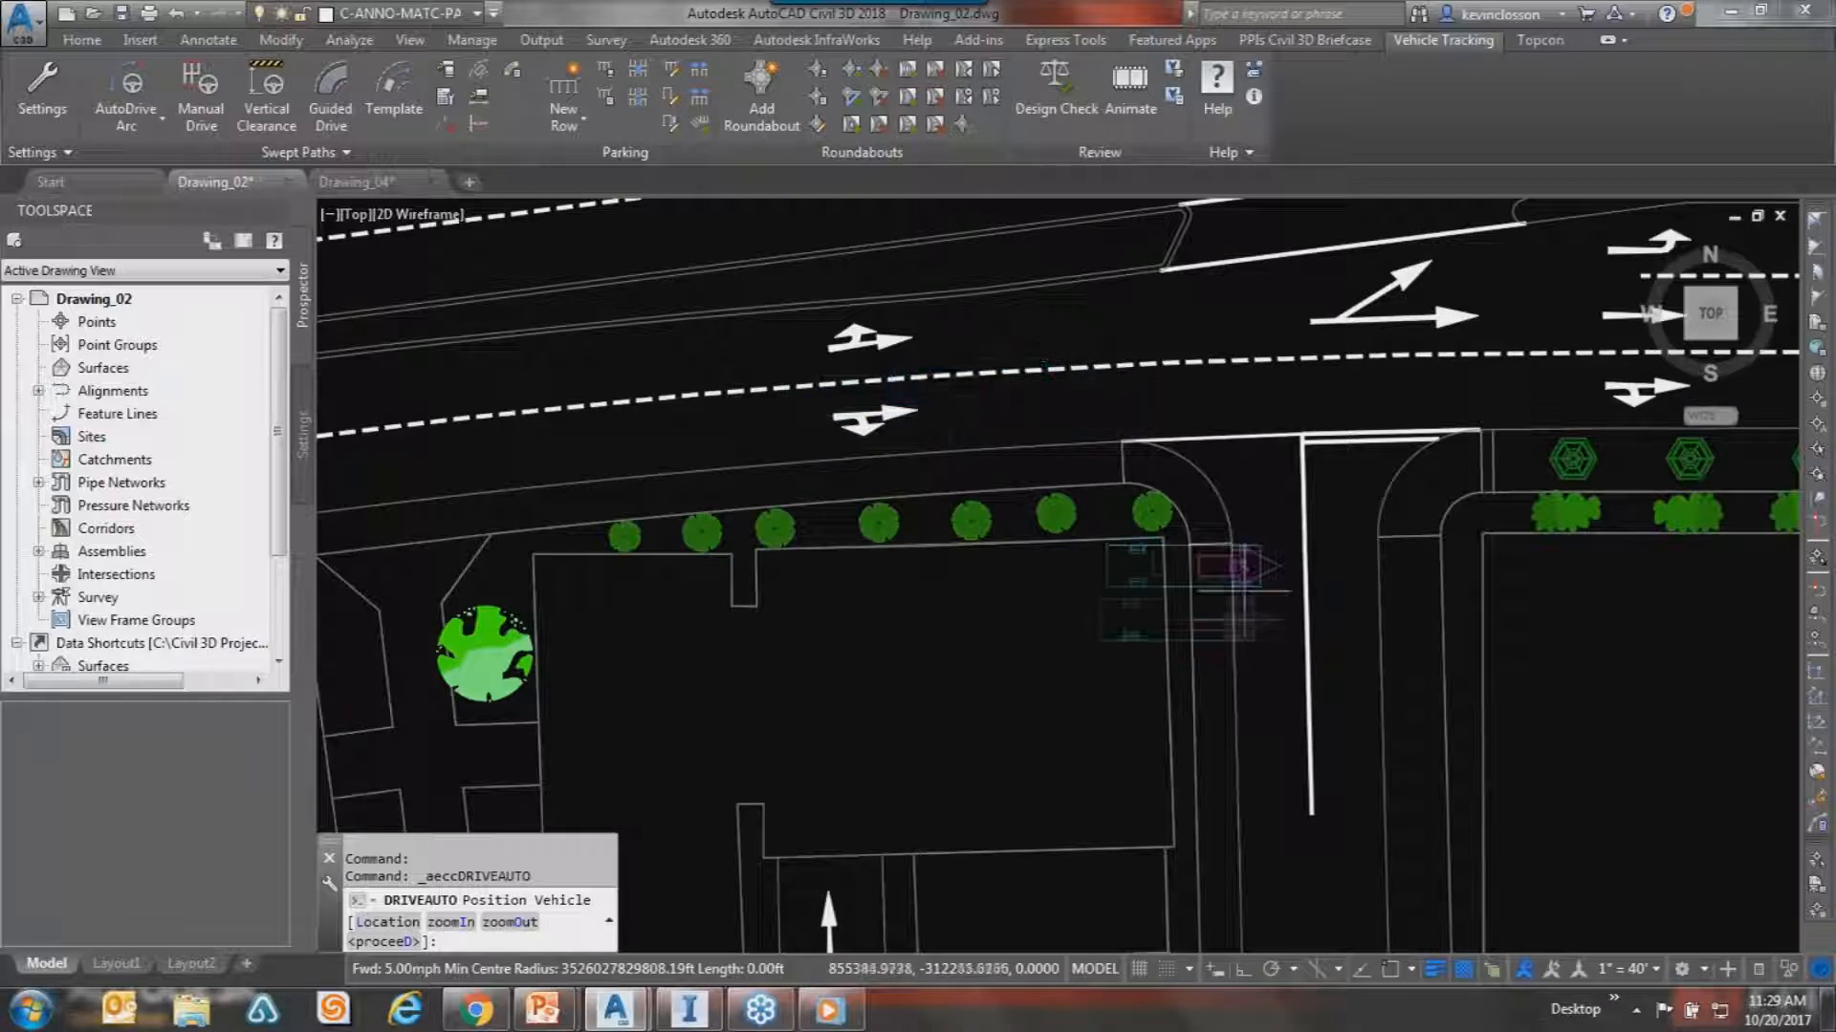
{"action": "scroll", "coordinate": [1040, 702], "scroll_direction": "down", "scroll_amount": 5}
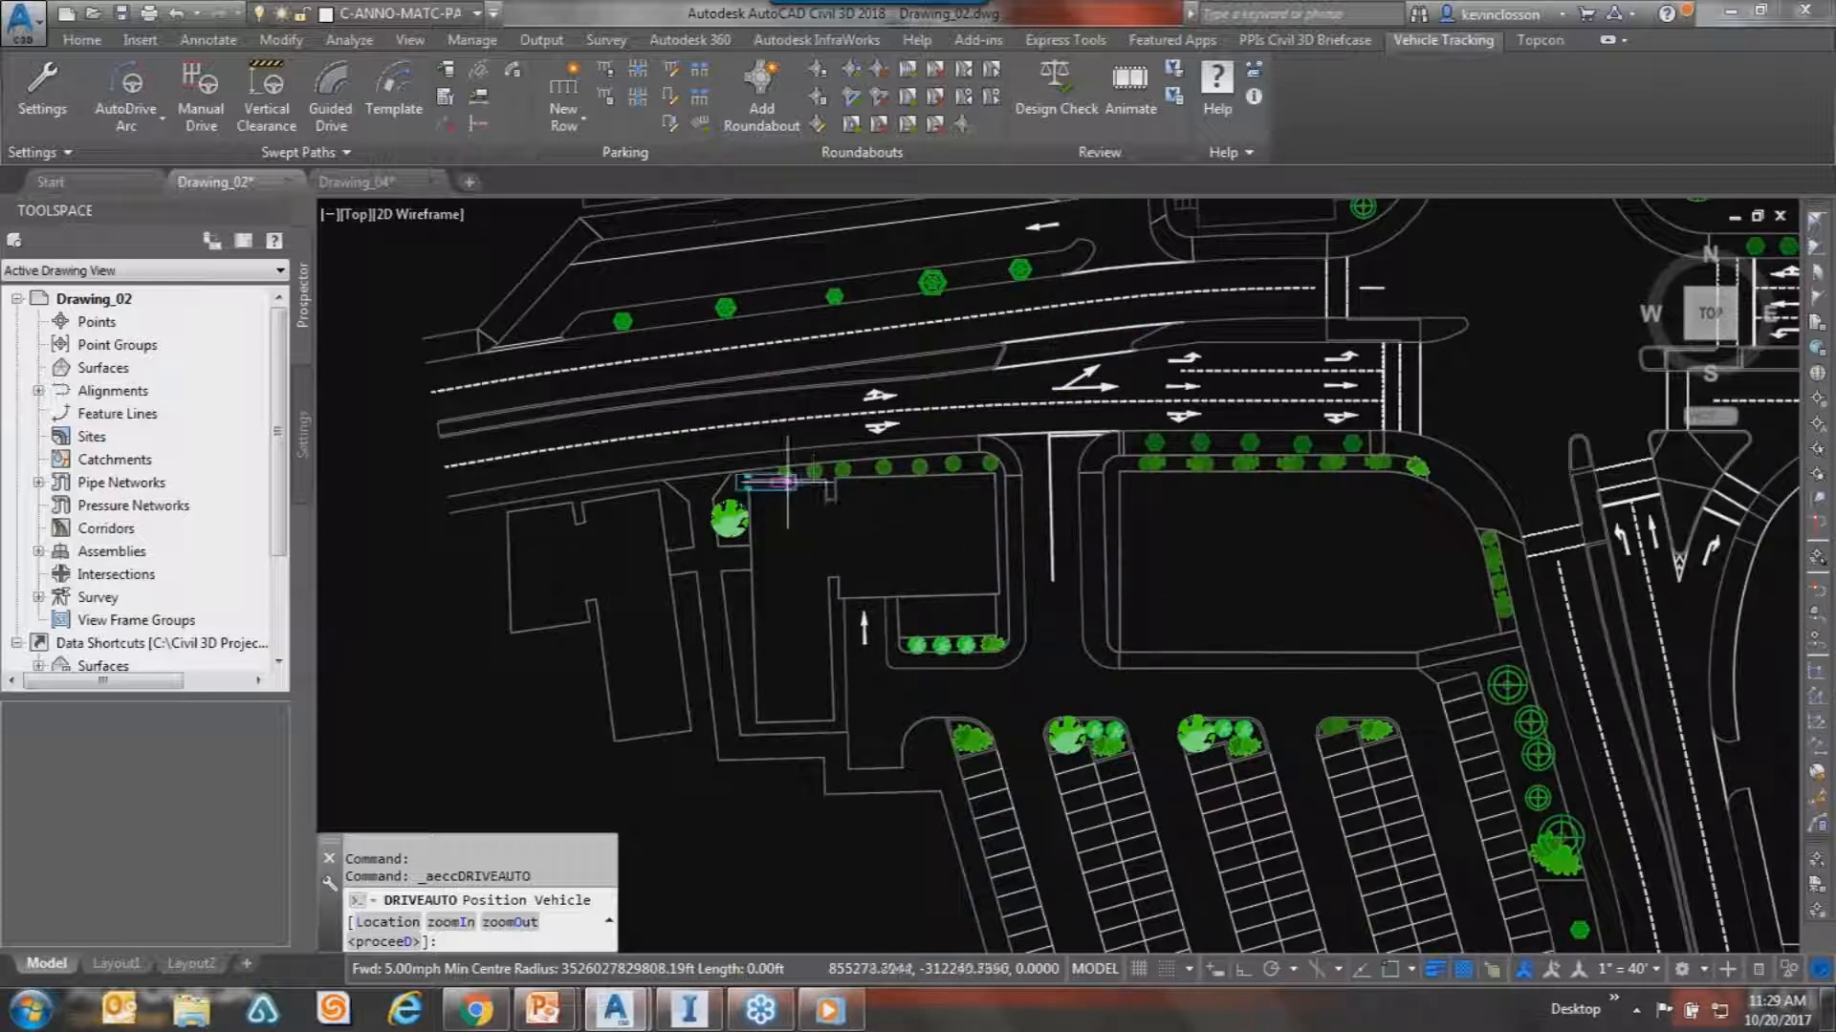
{"action": "left_click", "coordinate": [744, 443]}
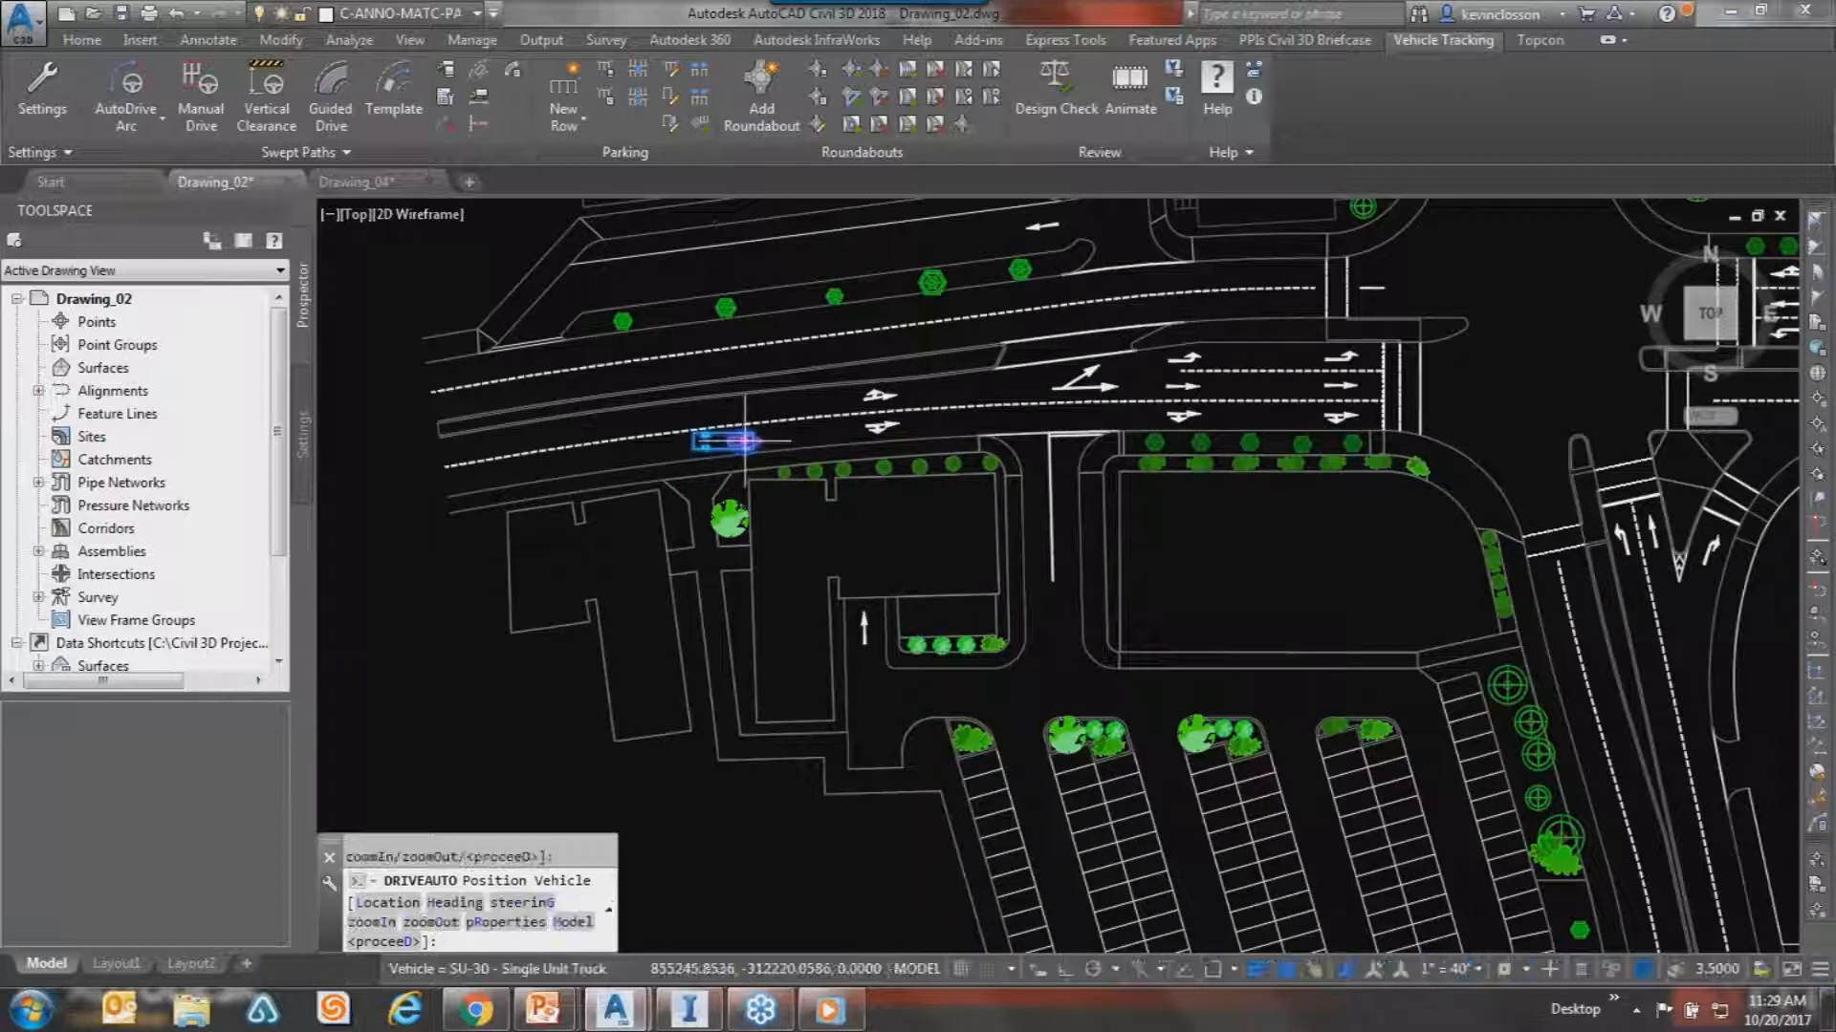
{"action": "scroll", "coordinate": [836, 436], "scroll_direction": "up", "scroll_amount": 2}
{"action": "scroll", "coordinate": [836, 440], "scroll_direction": "up", "scroll_amount": 2}
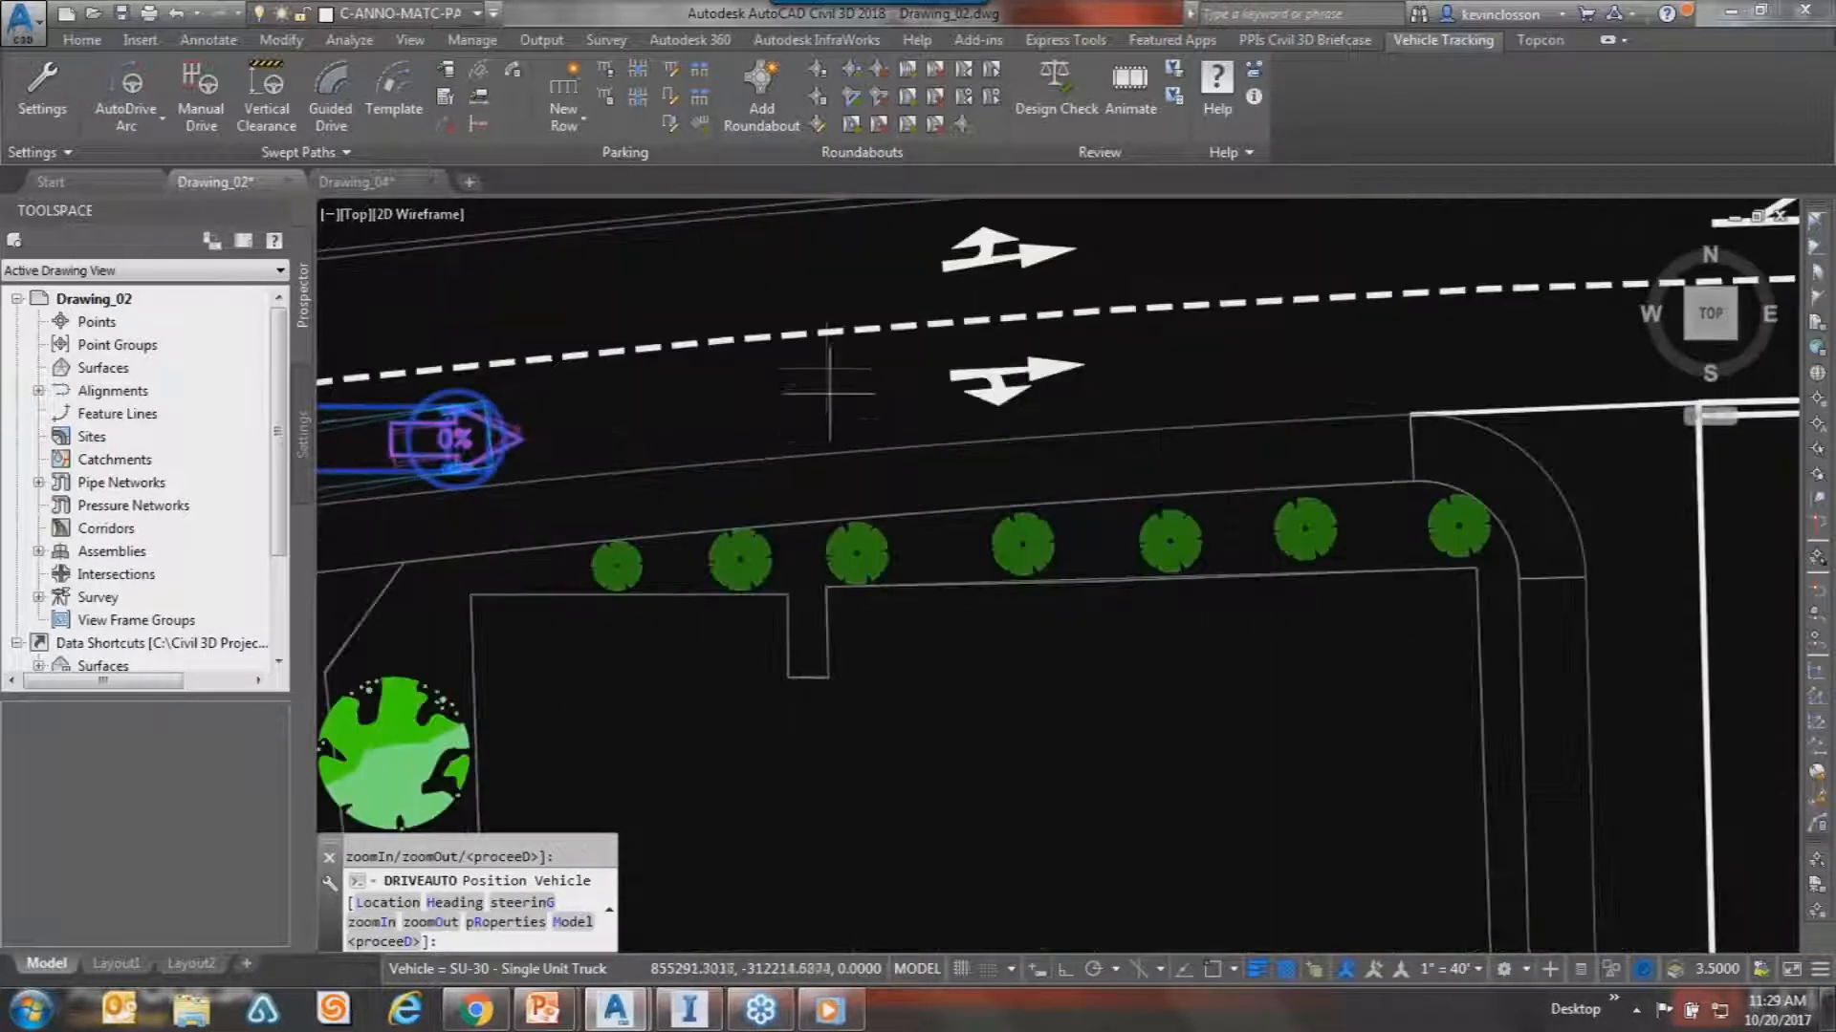
{"action": "left_click", "coordinate": [836, 403]}
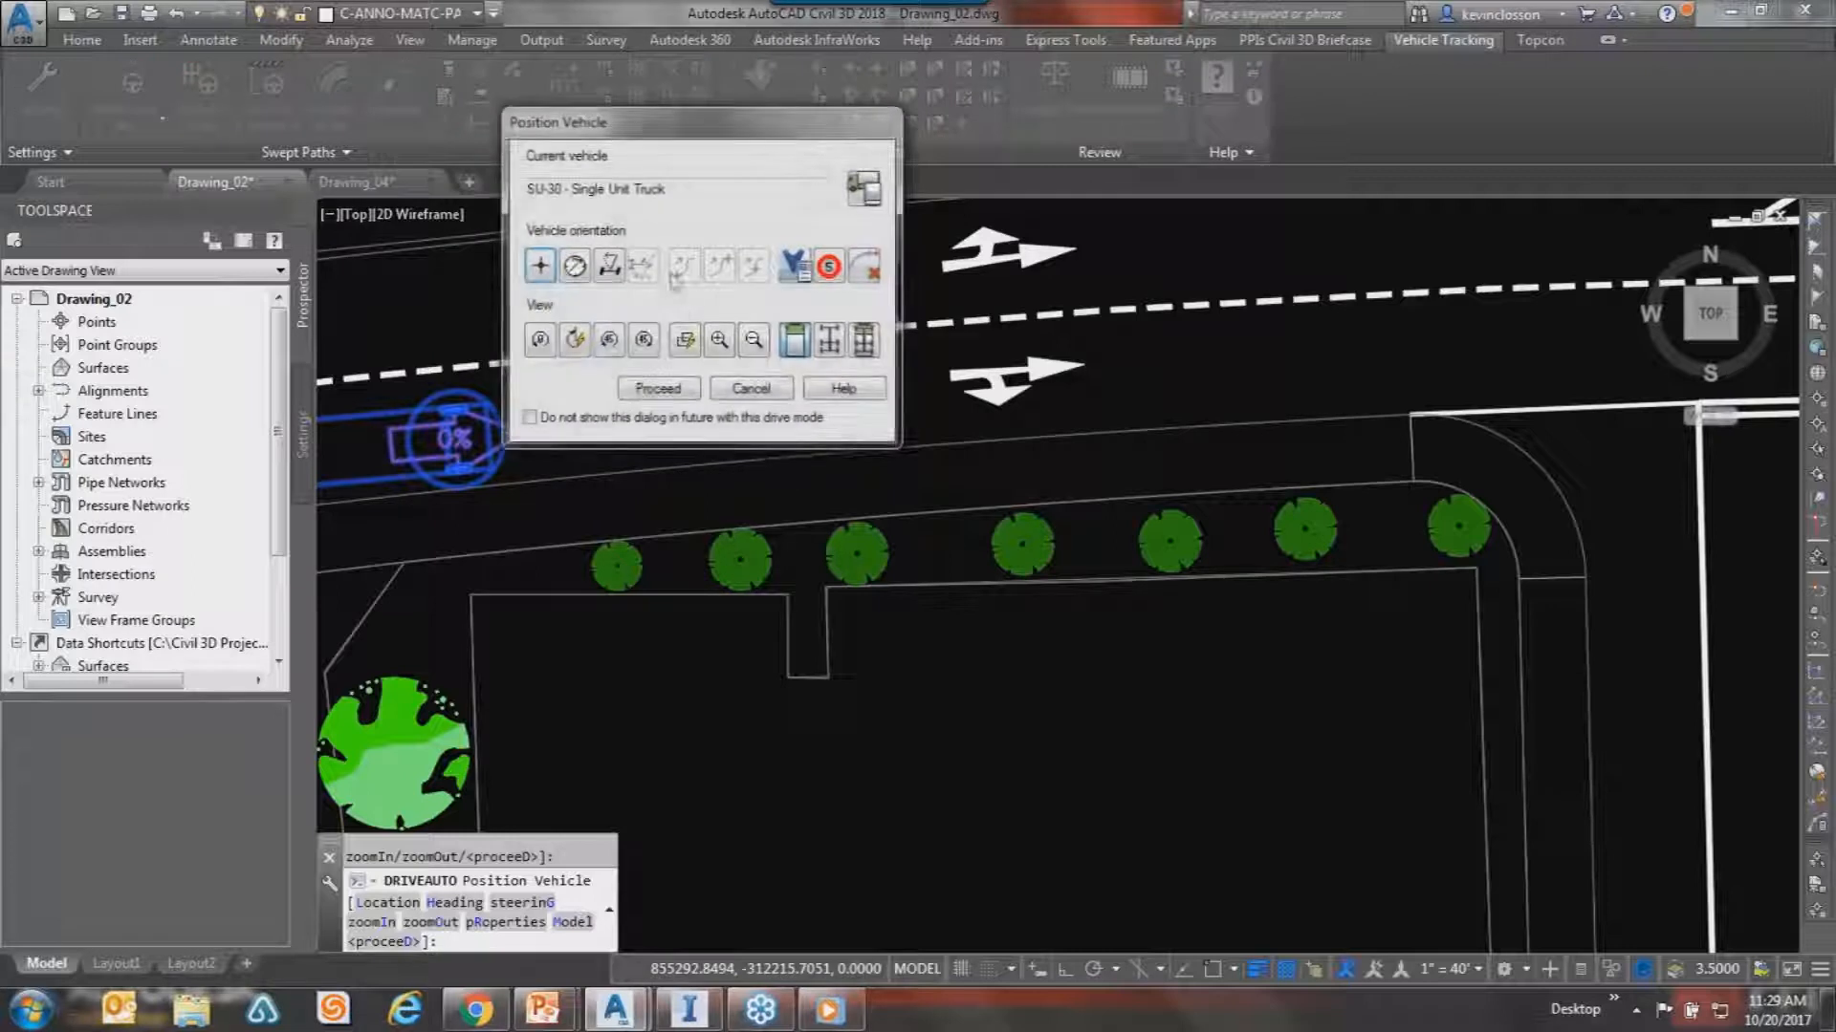
Accept the truck position and commit a short straight AutoDrive segment east along the road.
{"action": "left_click", "coordinate": [659, 389]}
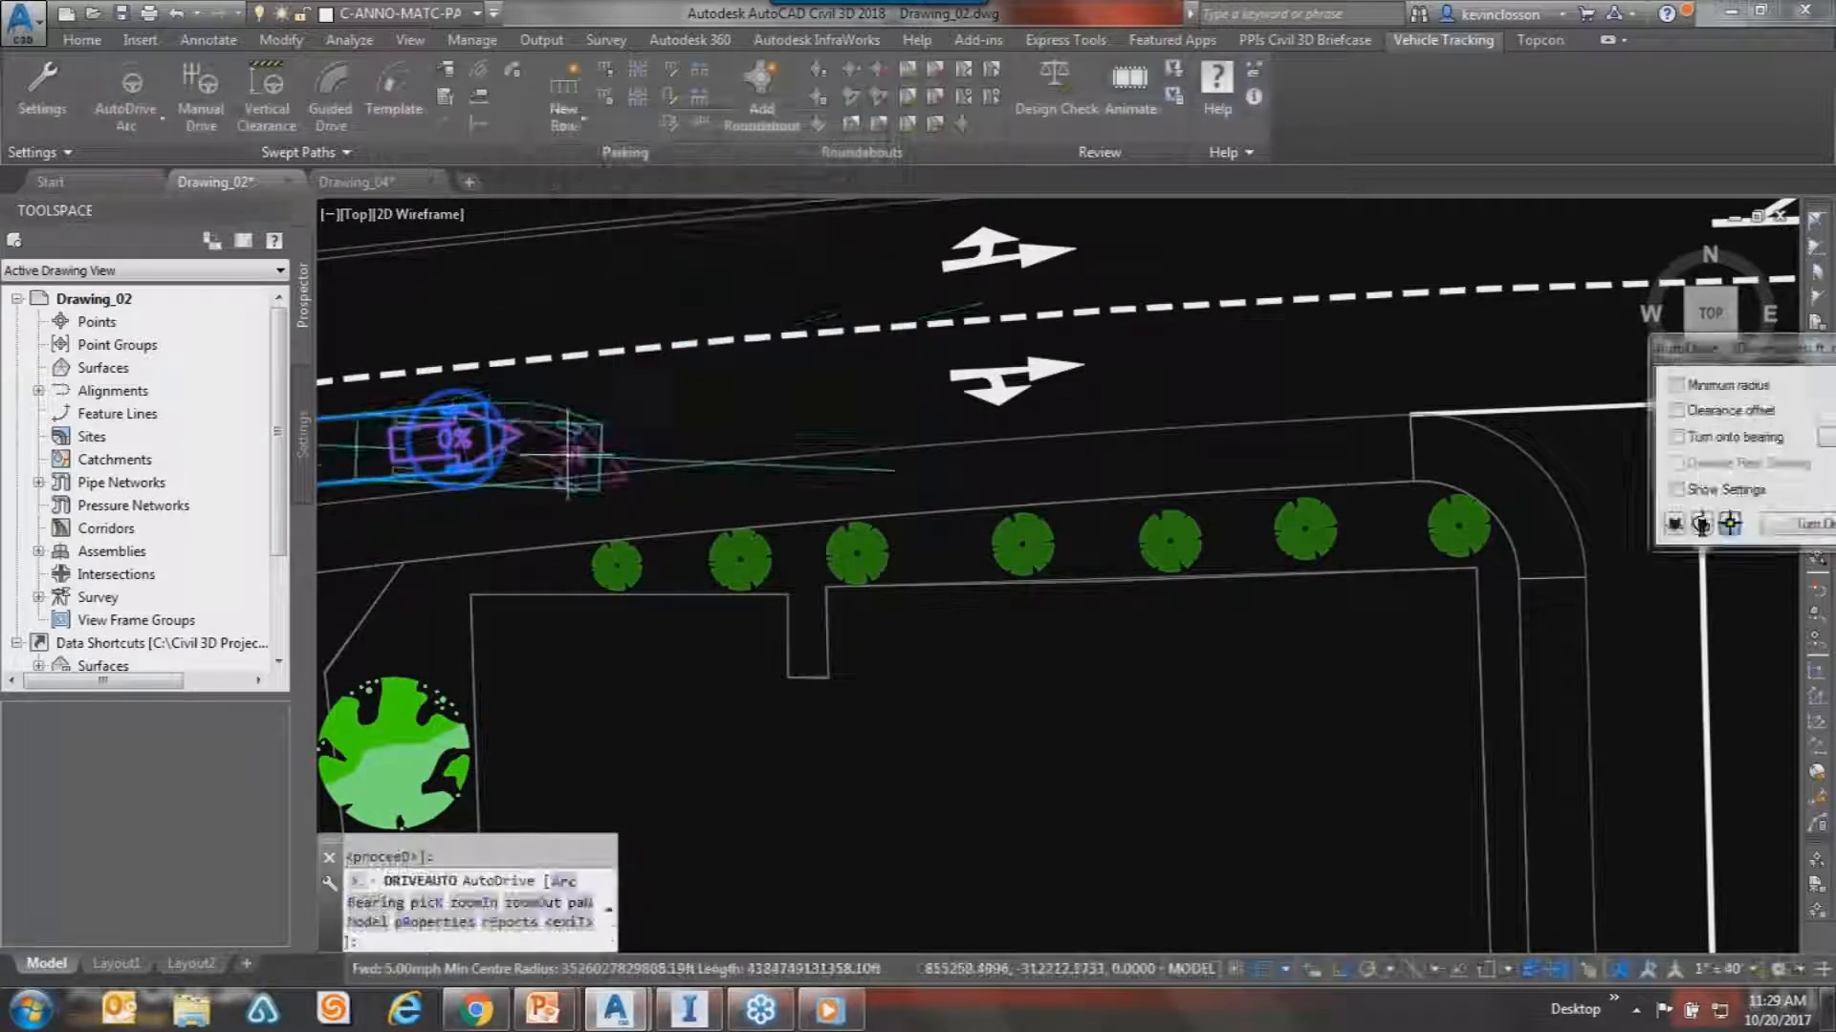
{"action": "middle_click_drag", "start_coordinate": [645, 414], "coordinate": [850, 406]}
{"action": "scroll", "coordinate": [850, 406], "scroll_direction": "up", "scroll_amount": 5}
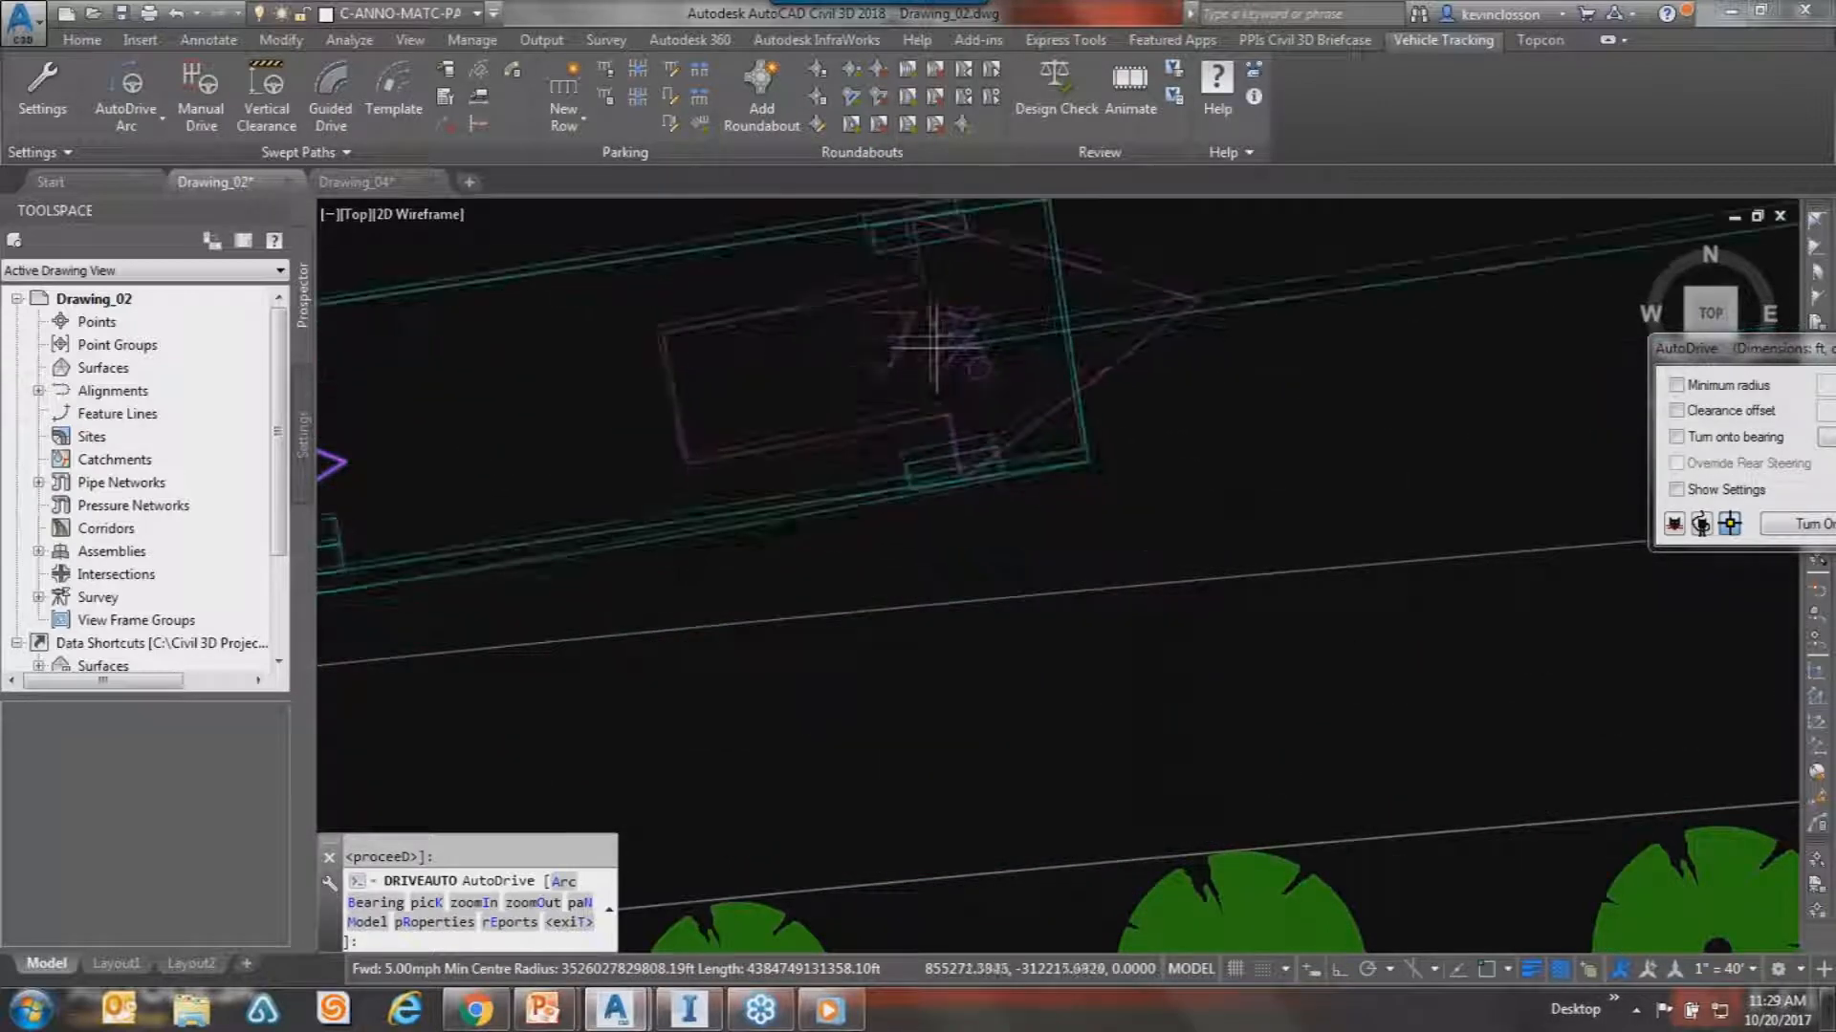
{"action": "middle_click_drag", "start_coordinate": [893, 258], "coordinate": [1047, 482]}
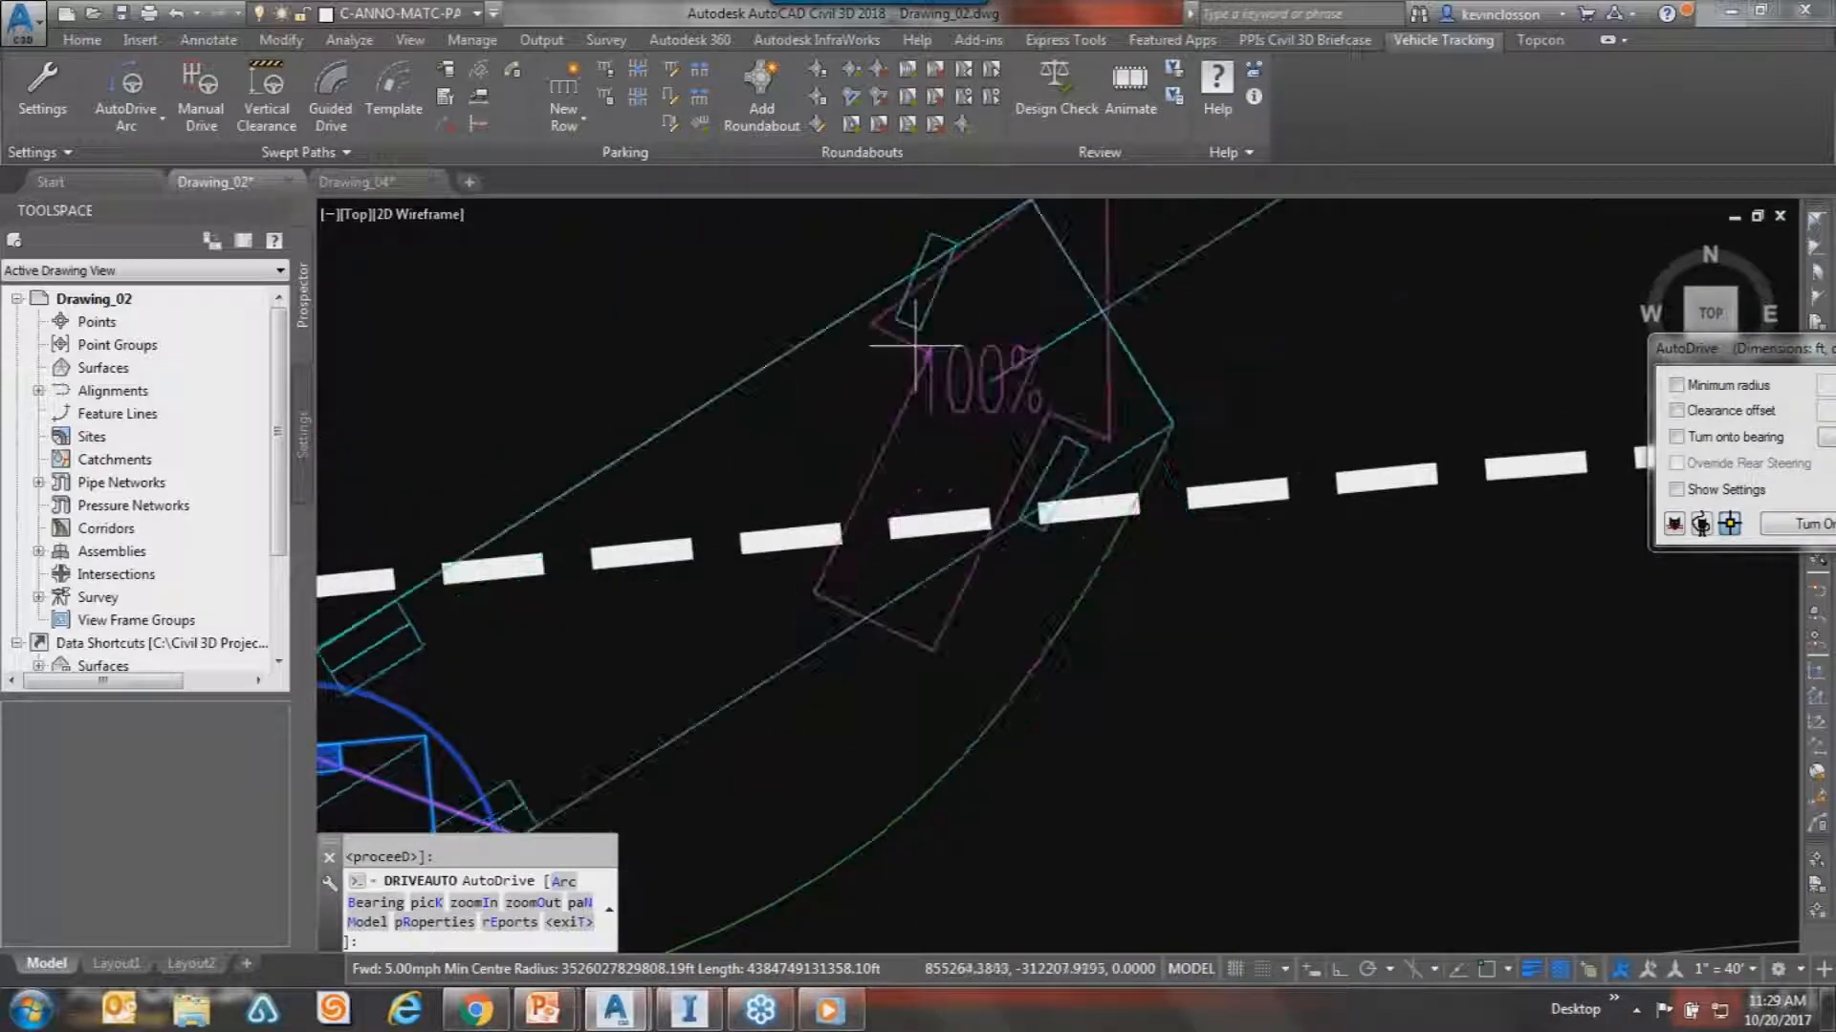
{"action": "middle_click_drag", "start_coordinate": [1268, 719], "coordinate": [1182, 532]}
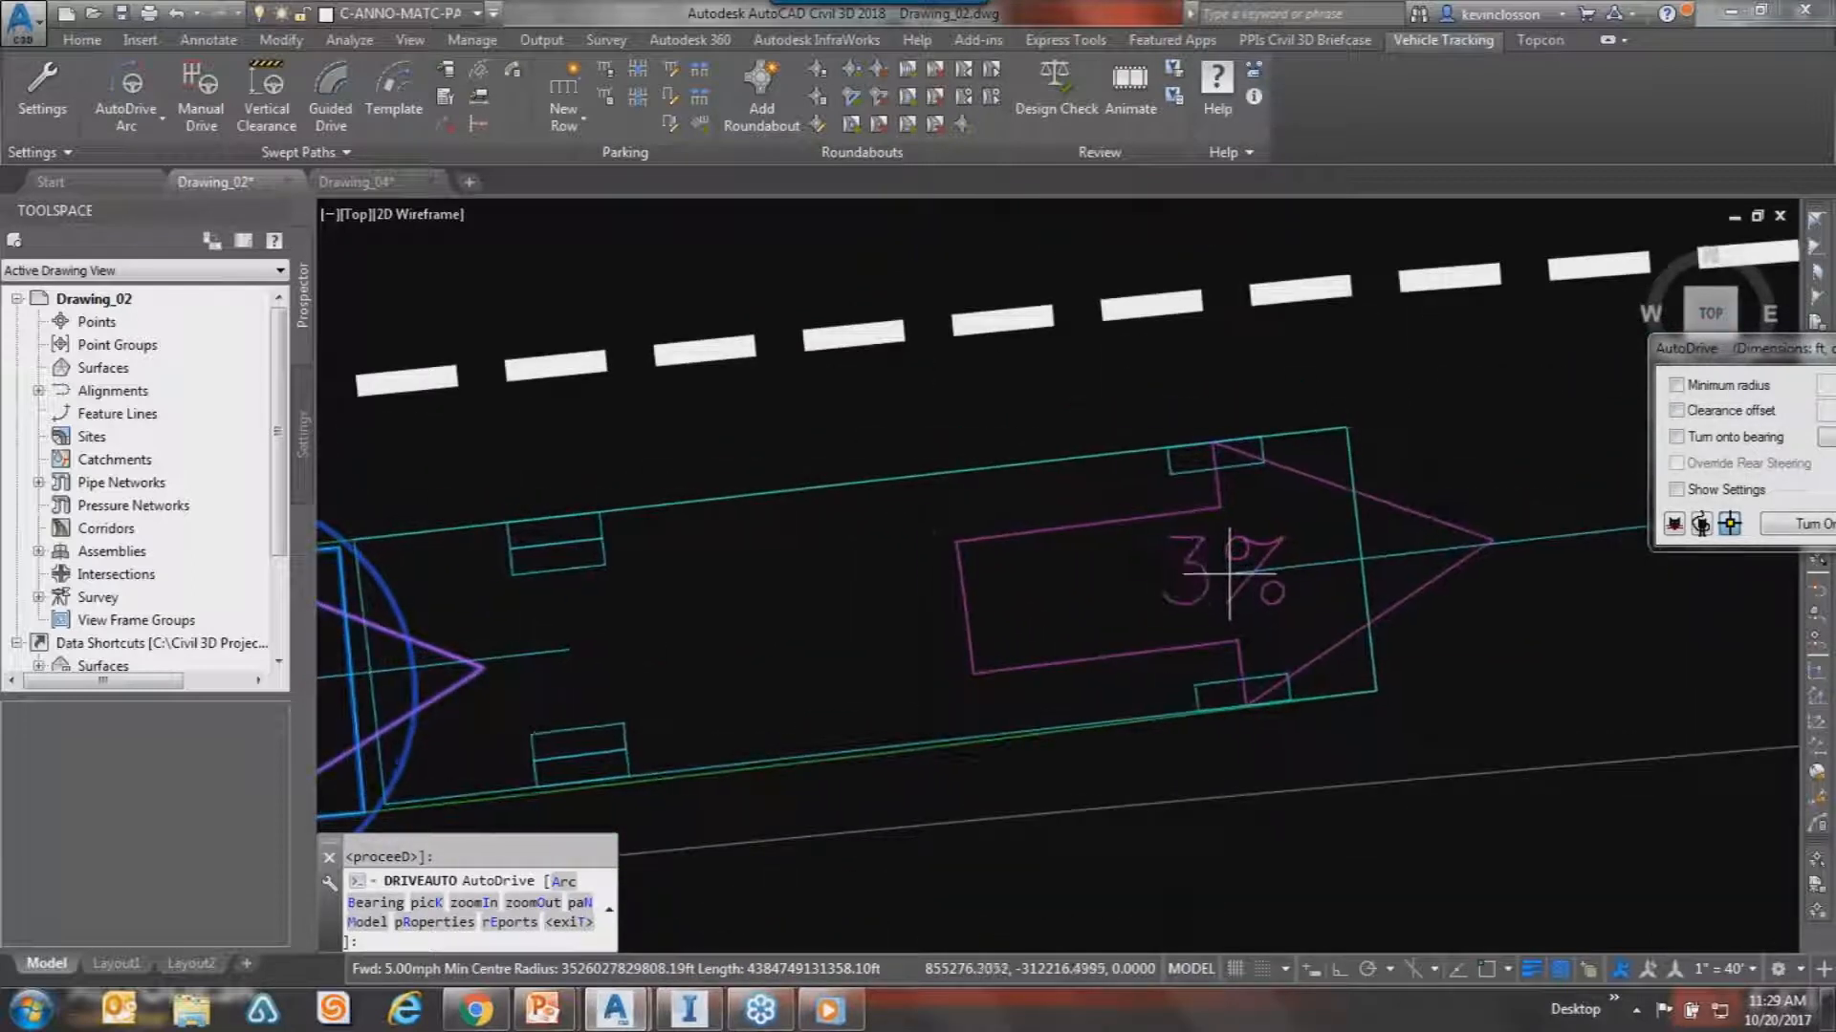
{"action": "scroll", "coordinate": [1193, 564], "scroll_direction": "down", "scroll_amount": 5}
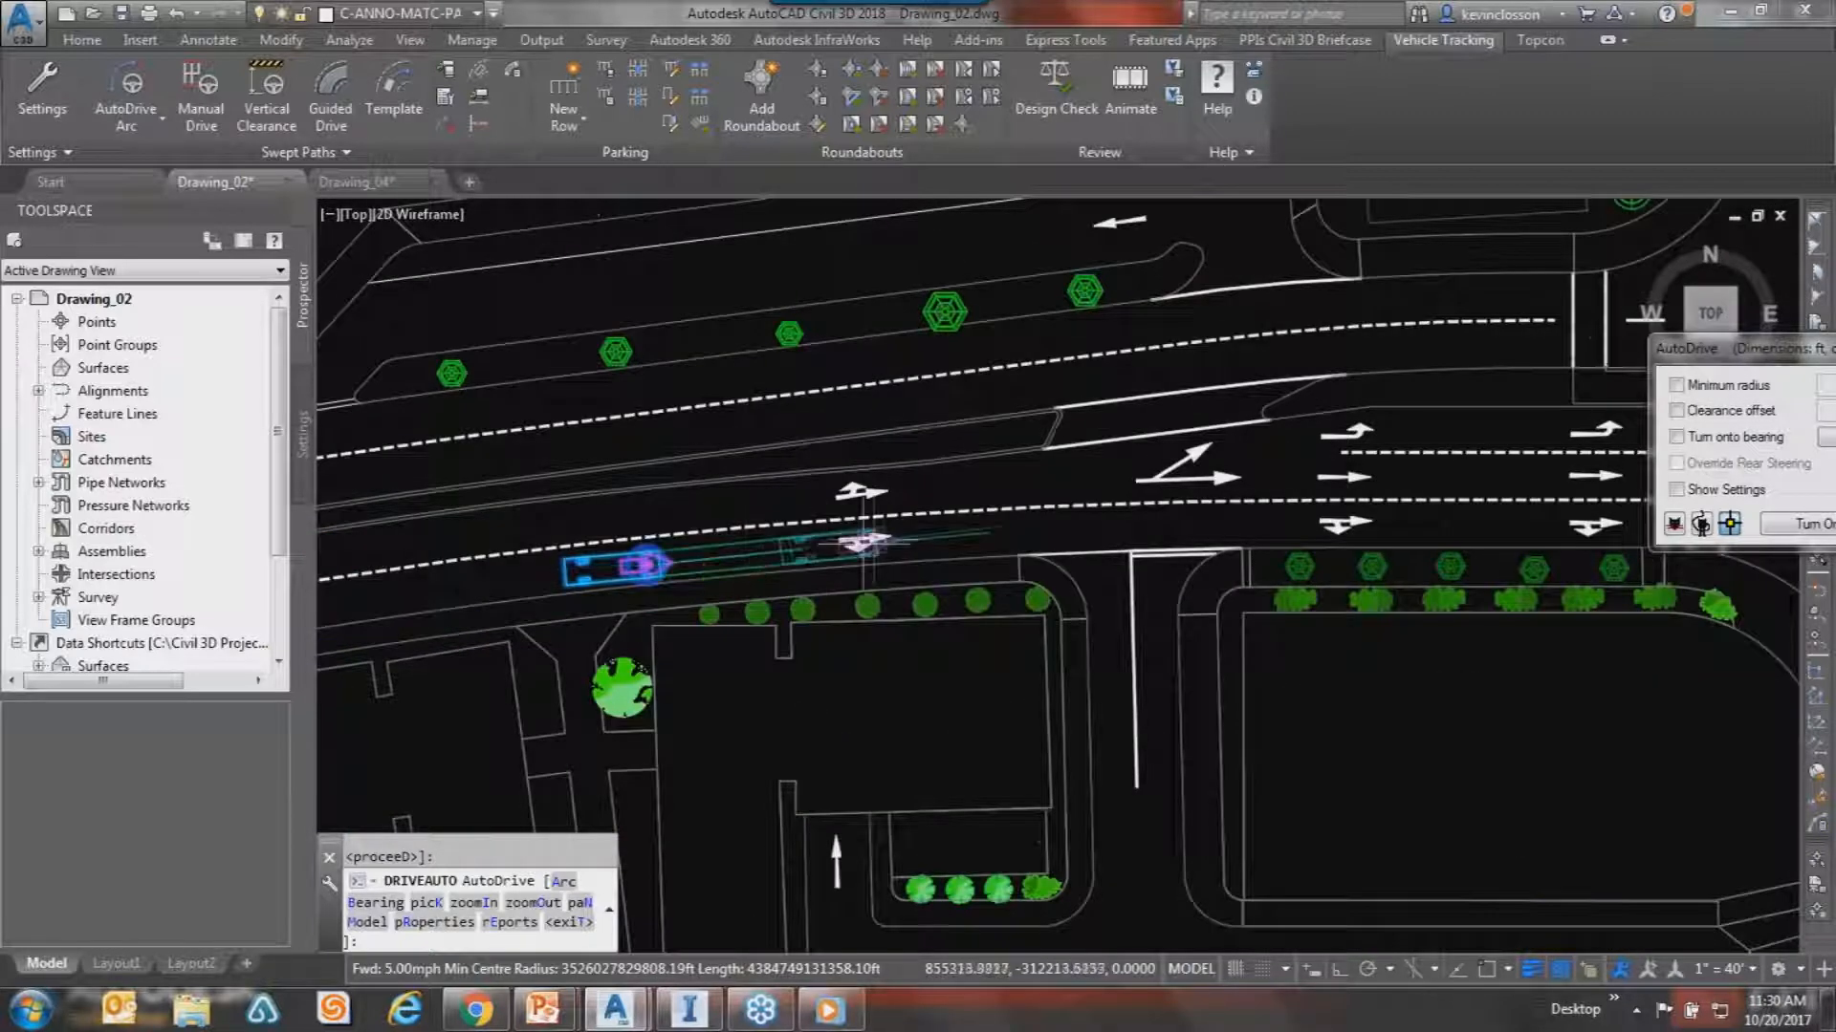
{"action": "left_click", "coordinate": [906, 541]}
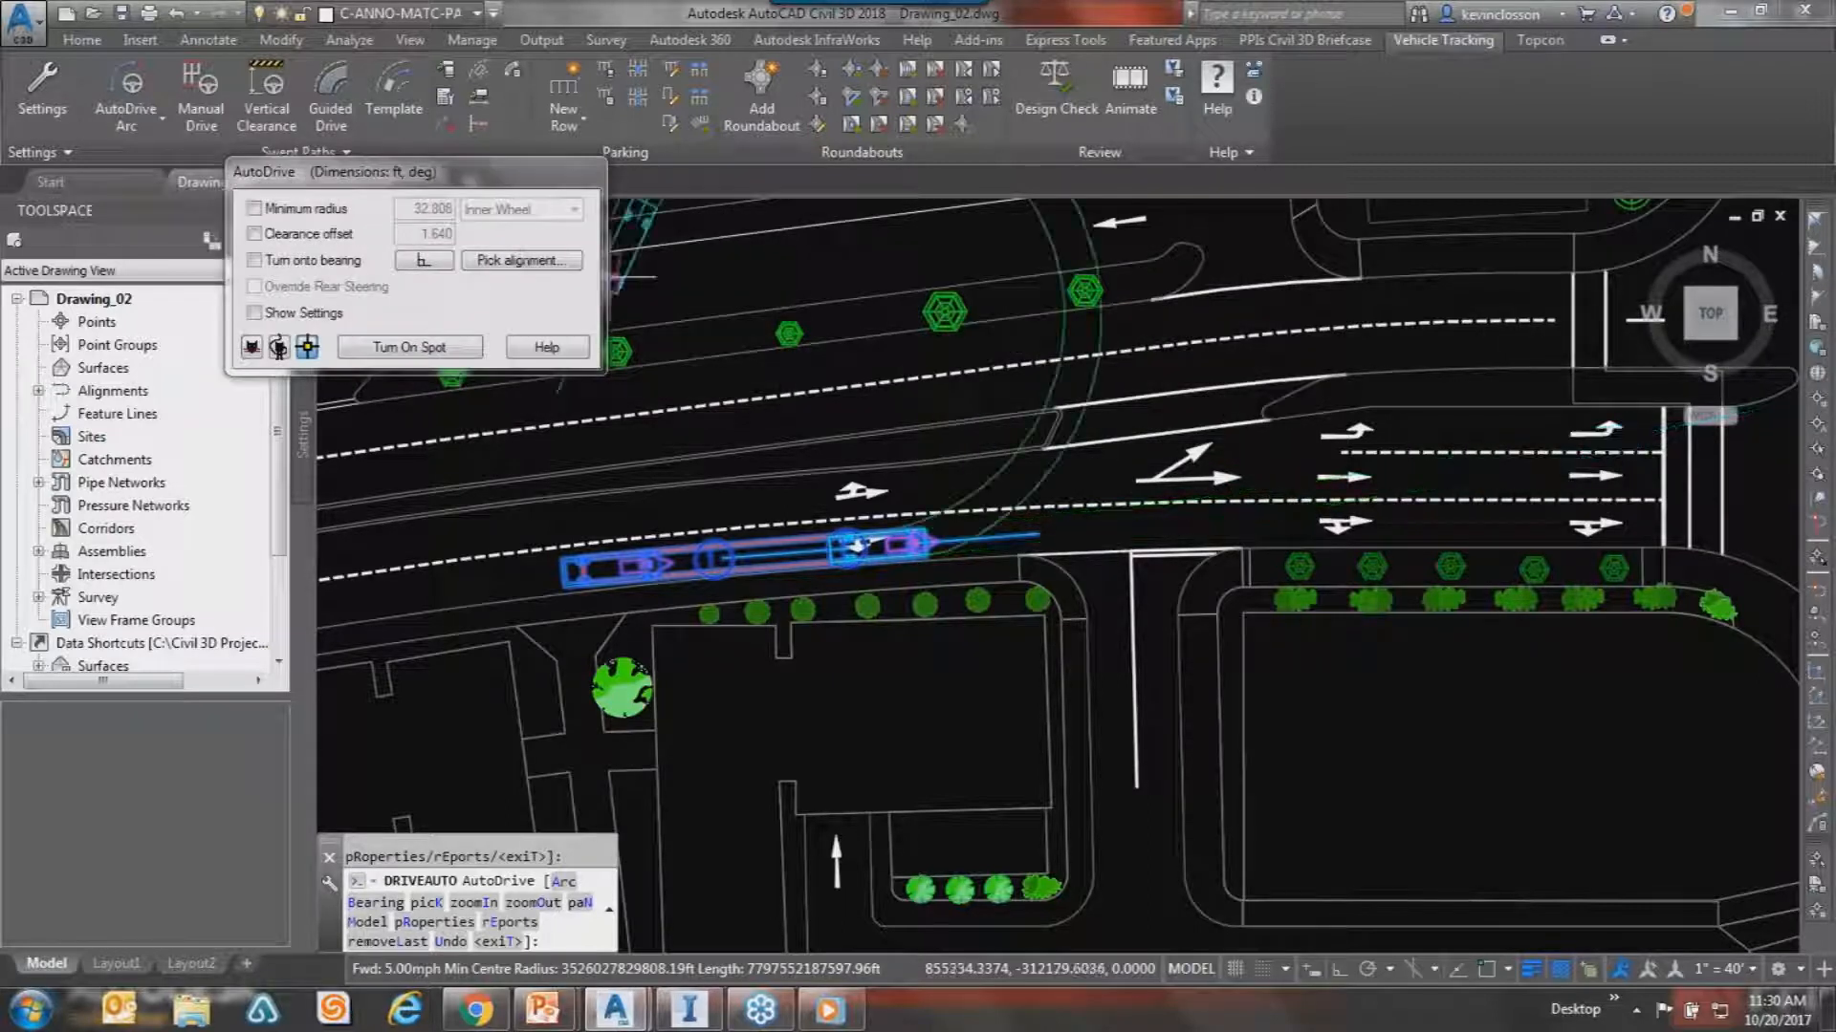
Turn the truck right onto the side road, using the picked side road line as reference.
{"action": "left_click", "coordinate": [509, 258]}
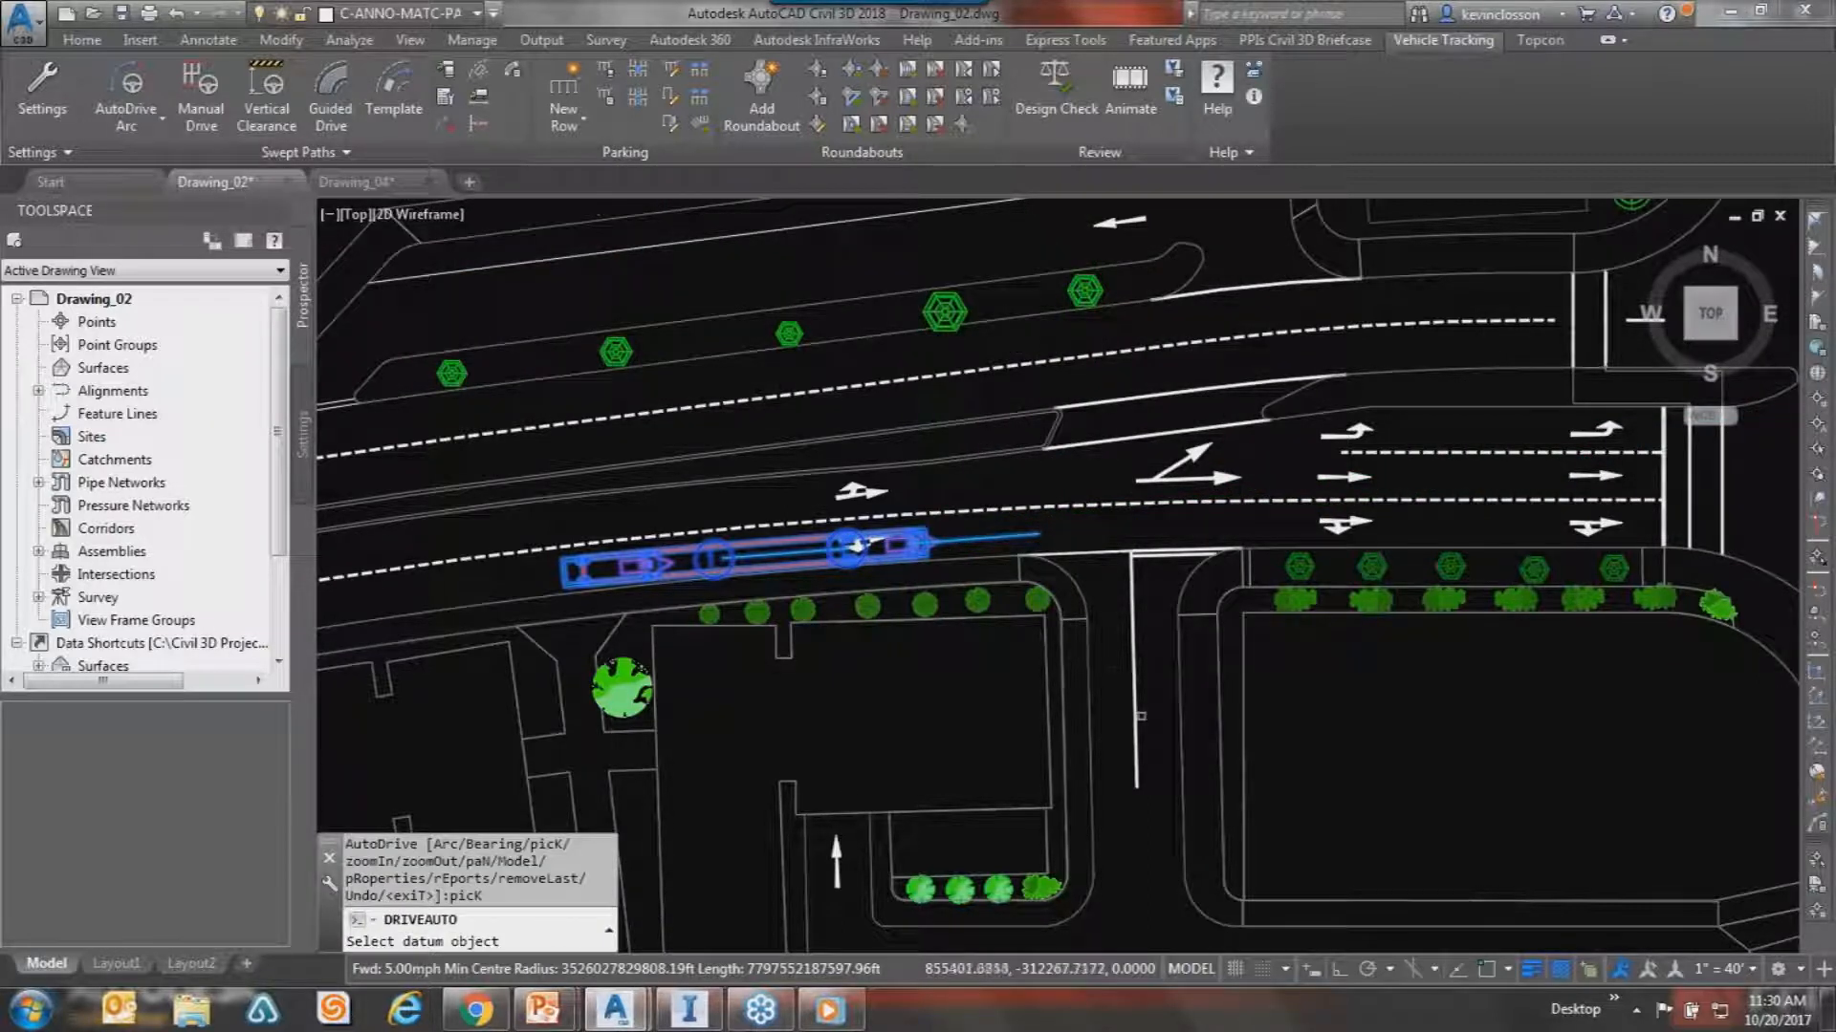
{"action": "left_click", "coordinate": [1137, 717]}
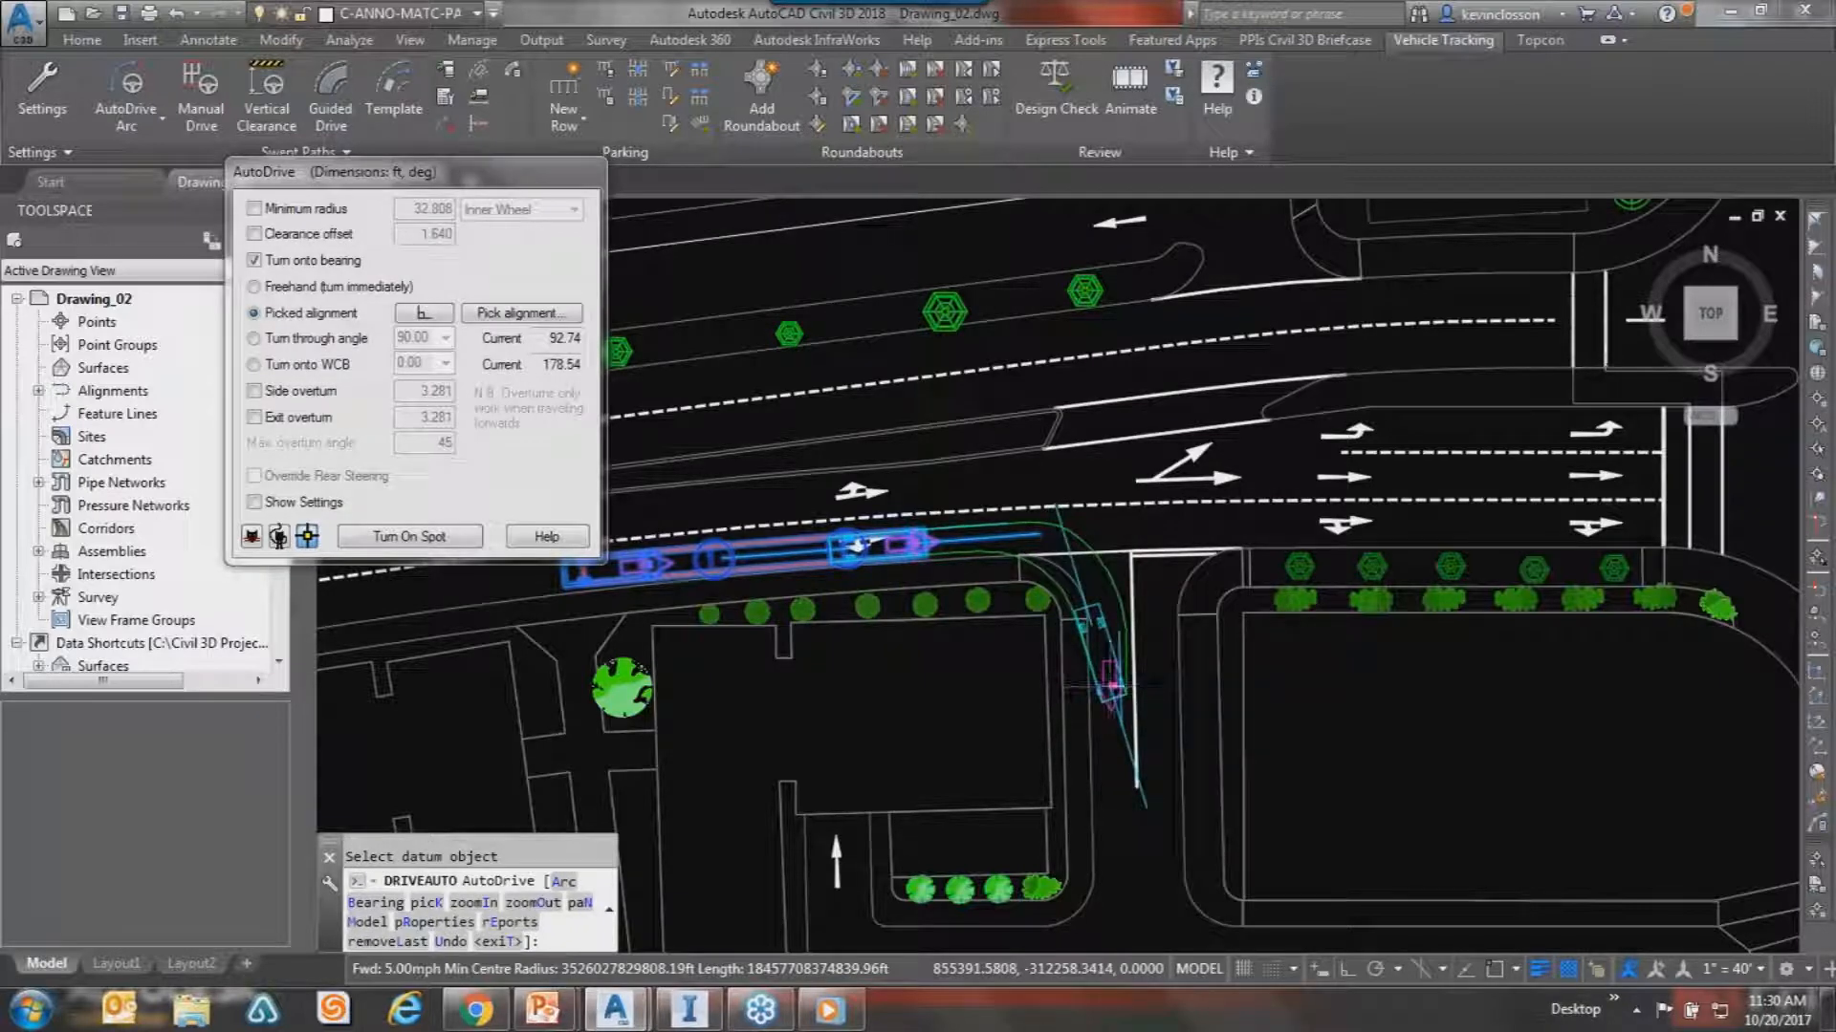
{"action": "left_click", "coordinate": [1118, 677]}
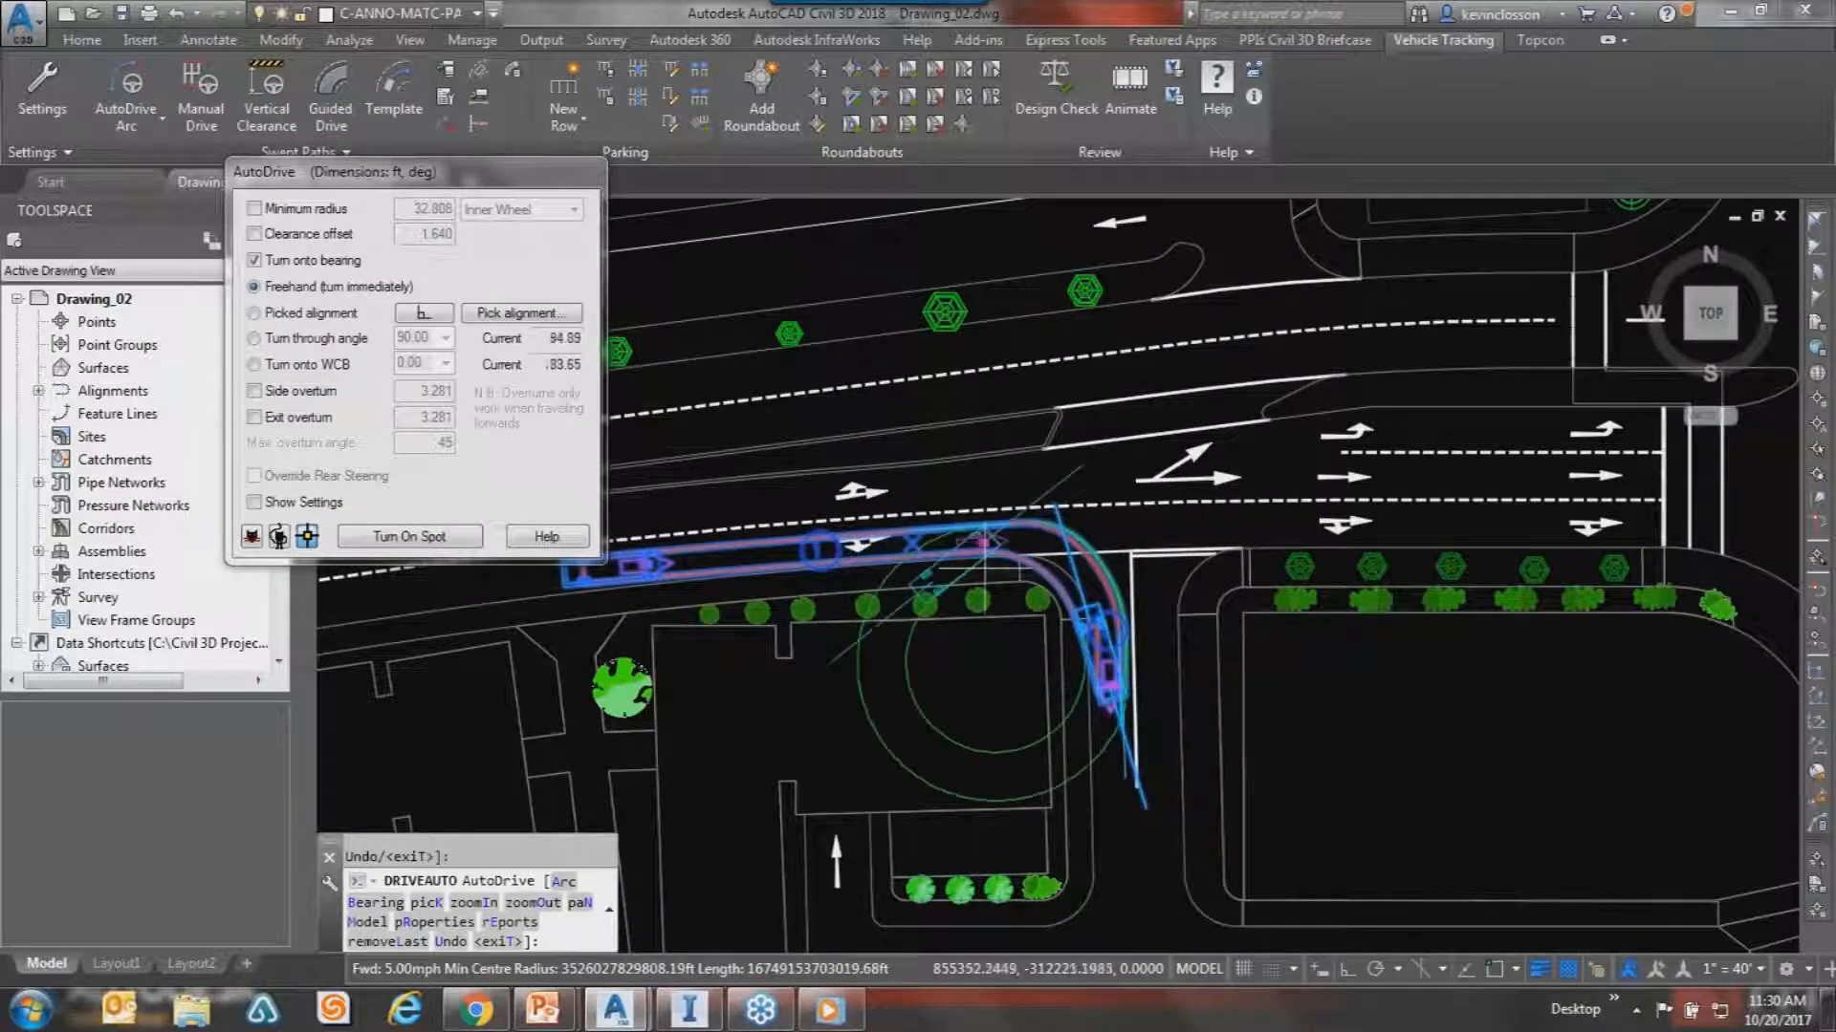
Drive south toward the parking area, undo that segment, and start a new PICK reference.
{"action": "middle_click_drag", "start_coordinate": [1113, 814], "coordinate": [1026, 477]}
{"action": "left_click", "coordinate": [1040, 587]}
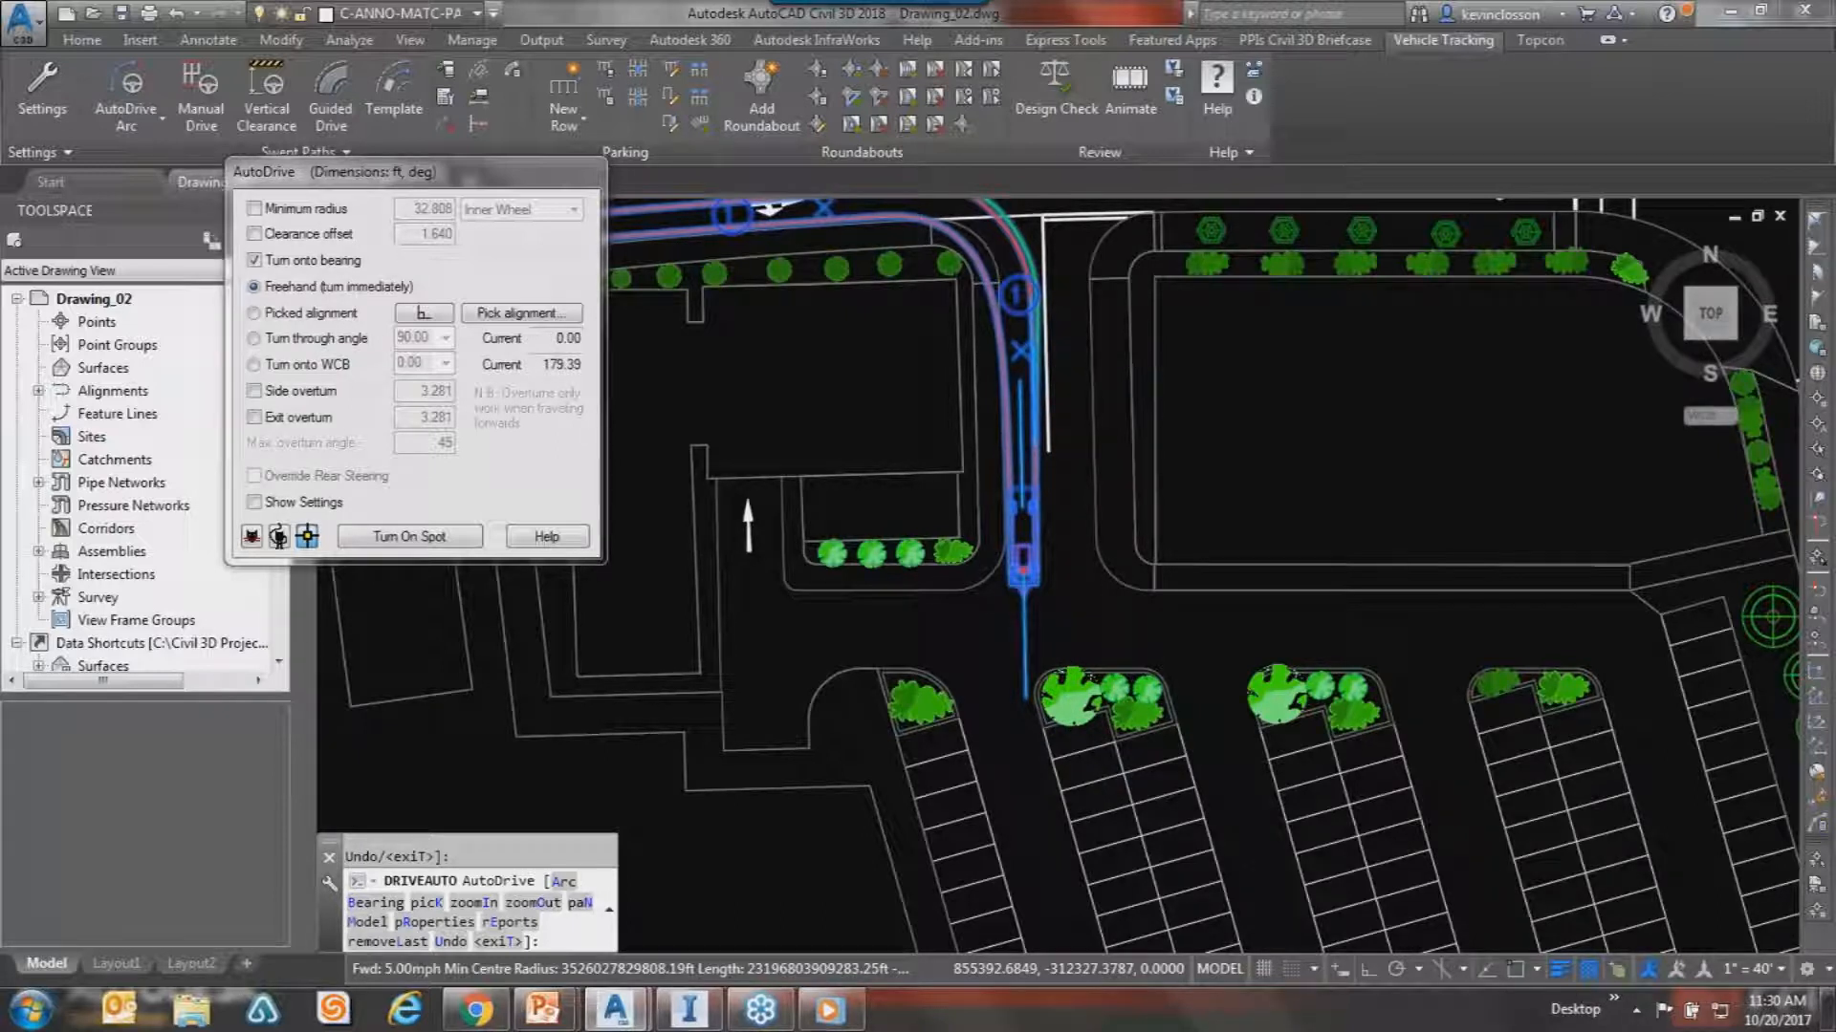
{"action": "key", "text": "u"}
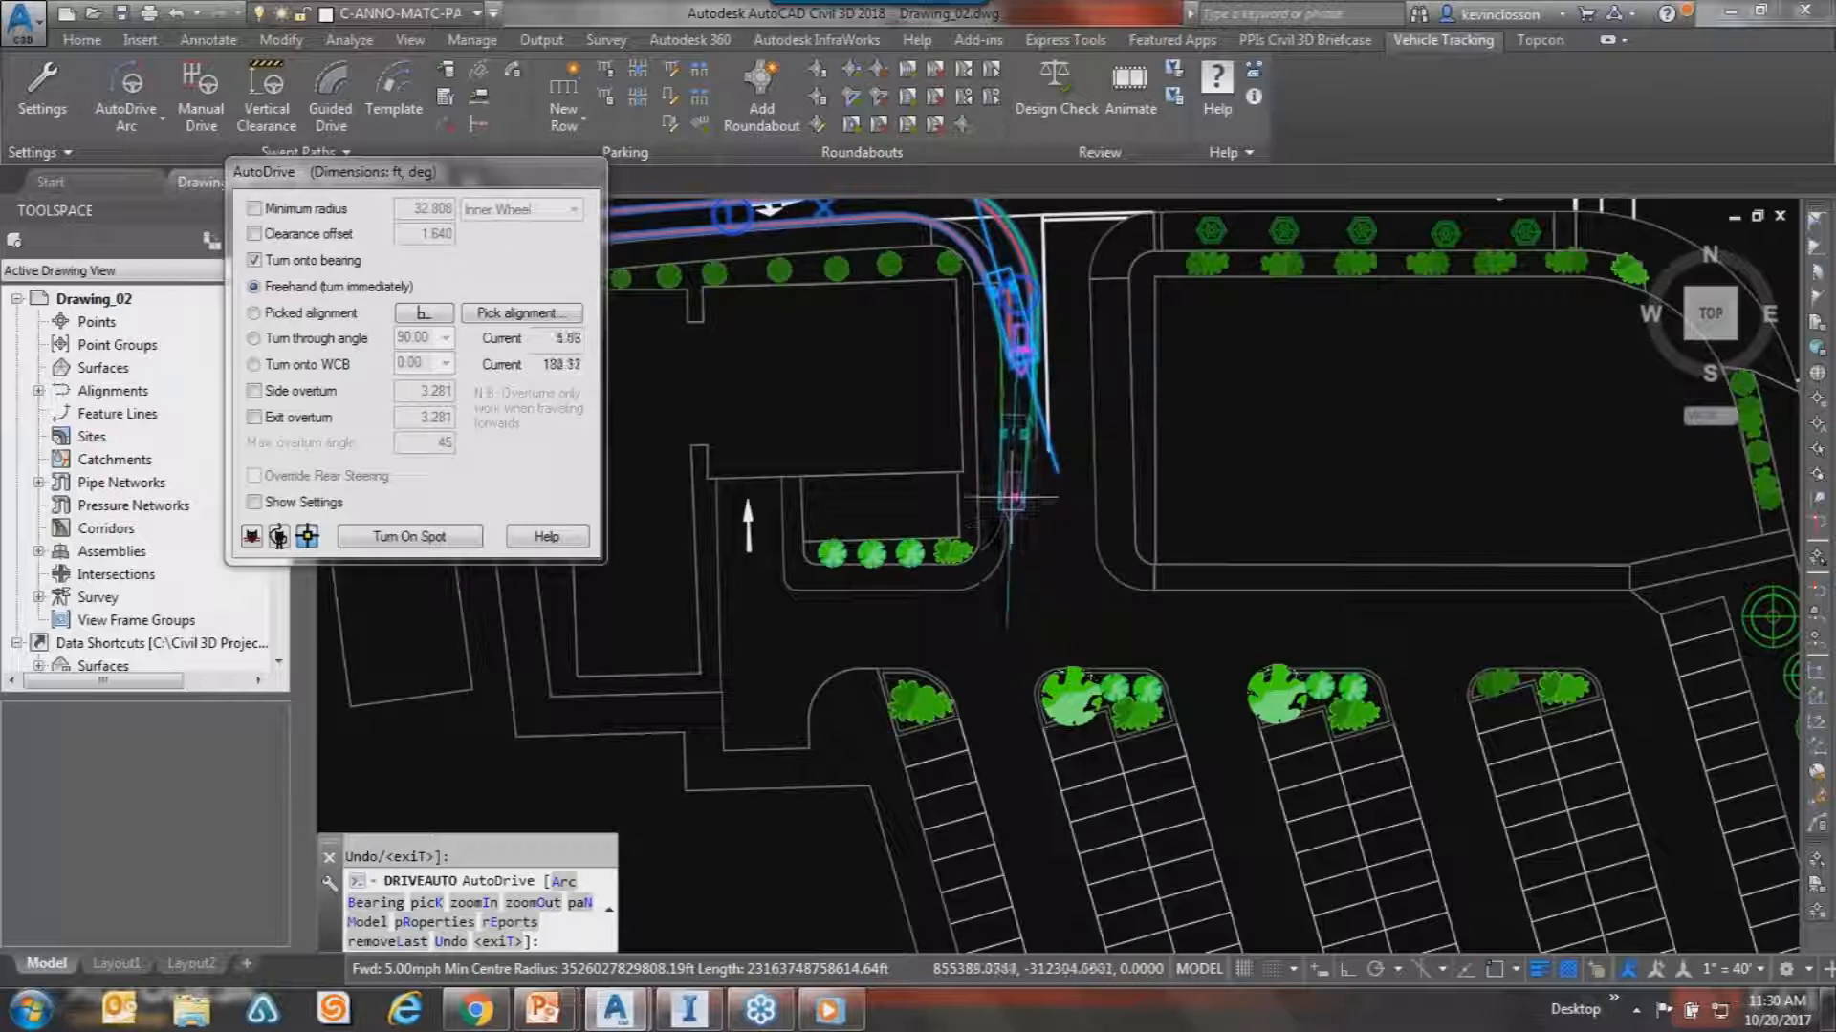
{"action": "type", "text": "k"}
{"action": "key", "text": "Return"}
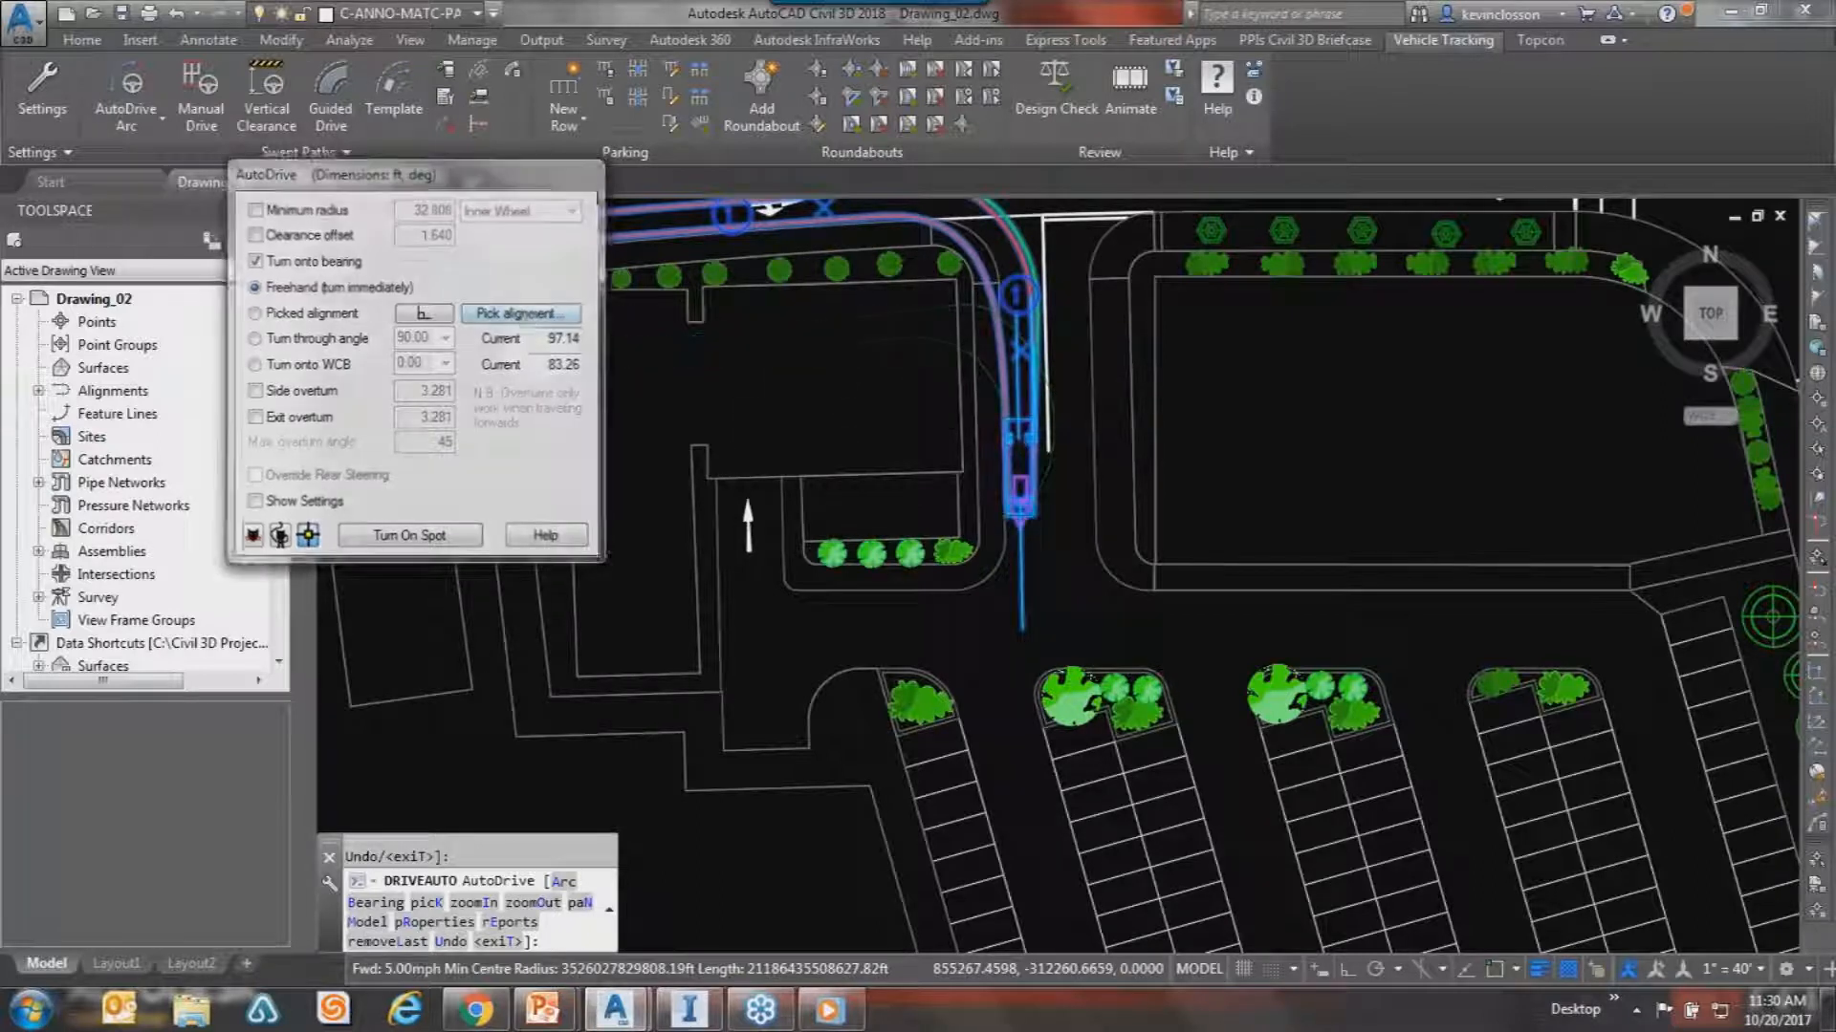
Swing the path around the curb-line corner and reverse the truck west along the aisle.
{"action": "left_click", "coordinate": [1236, 588]}
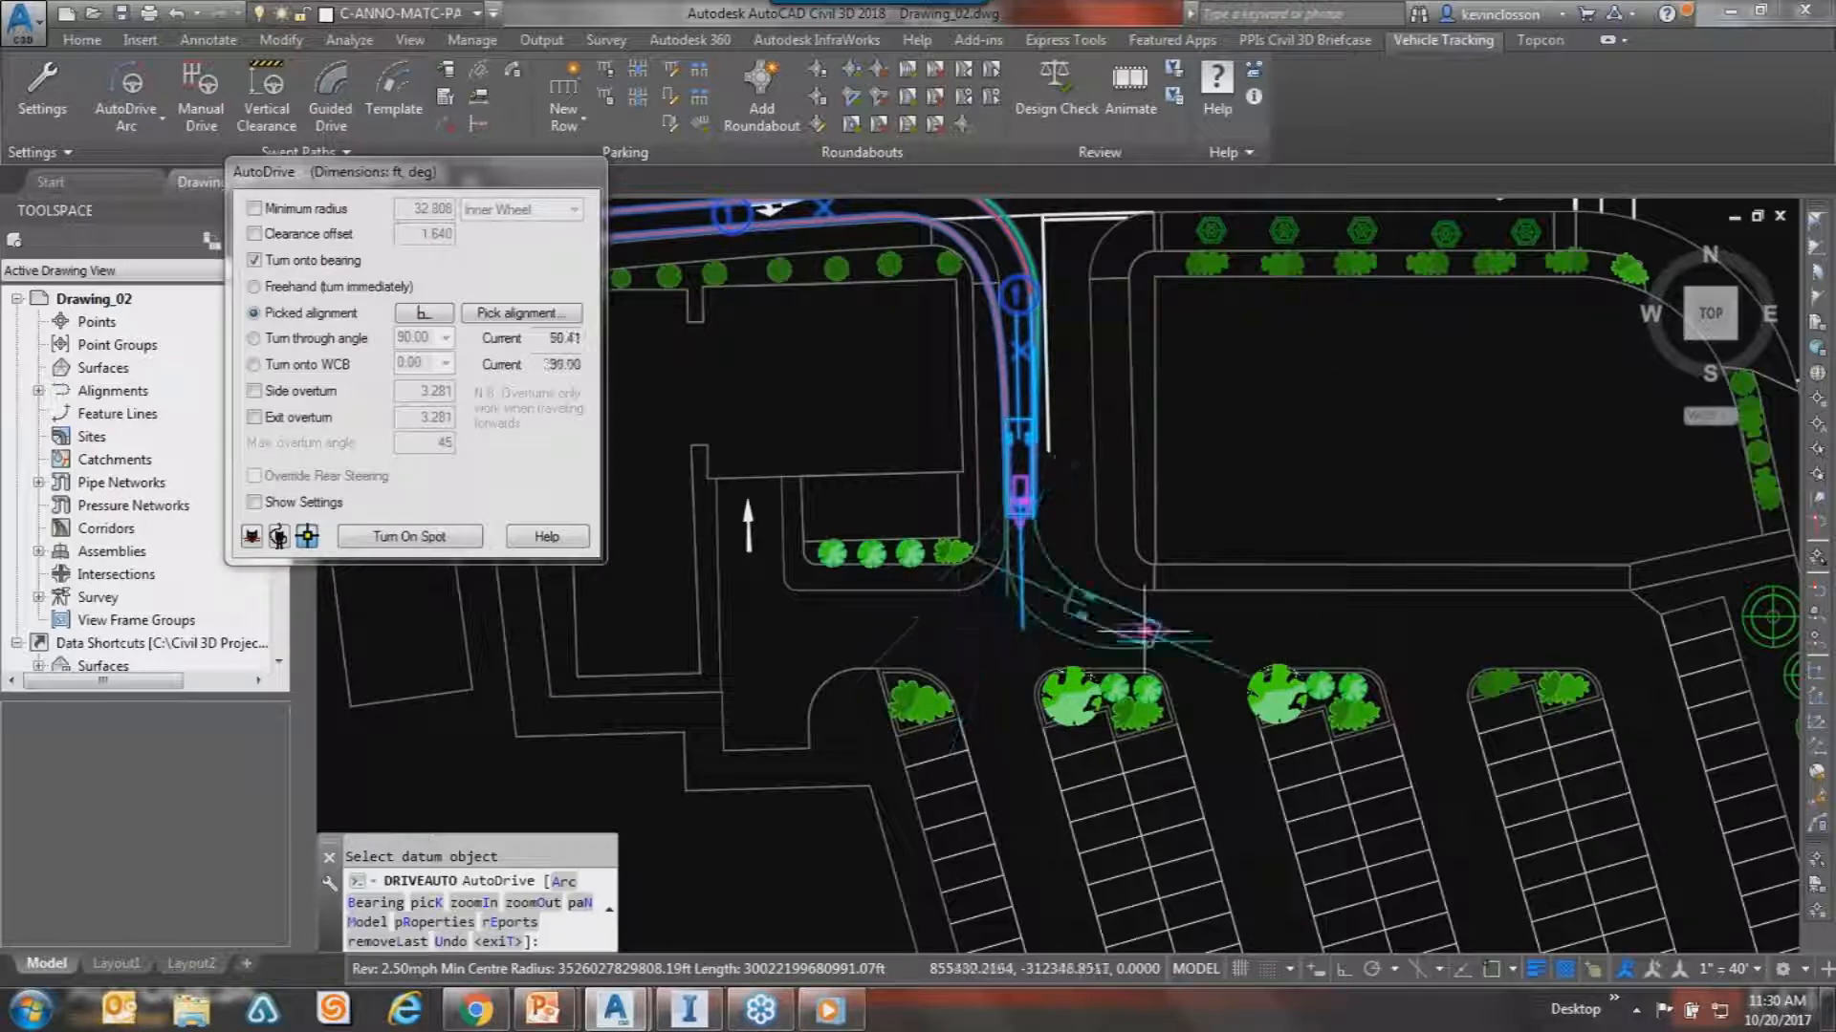
{"action": "left_click", "coordinate": [1360, 626]}
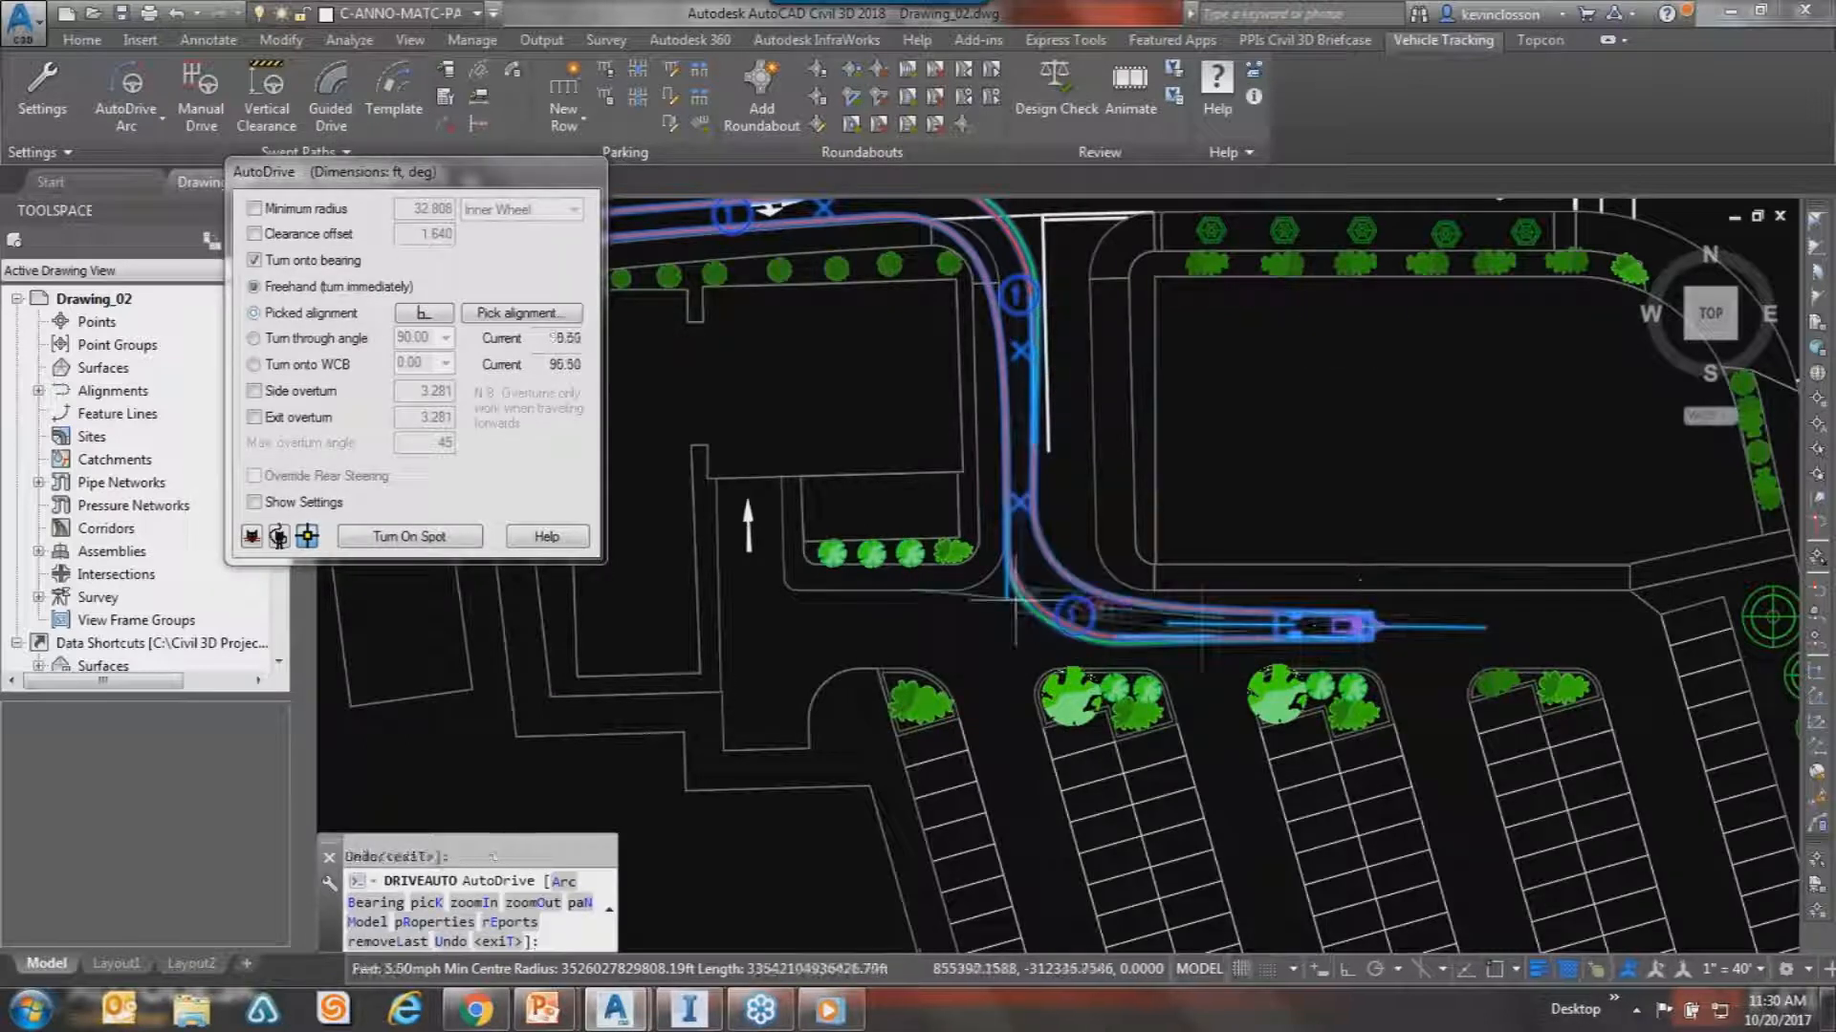
{"action": "left_click", "coordinate": [904, 635]}
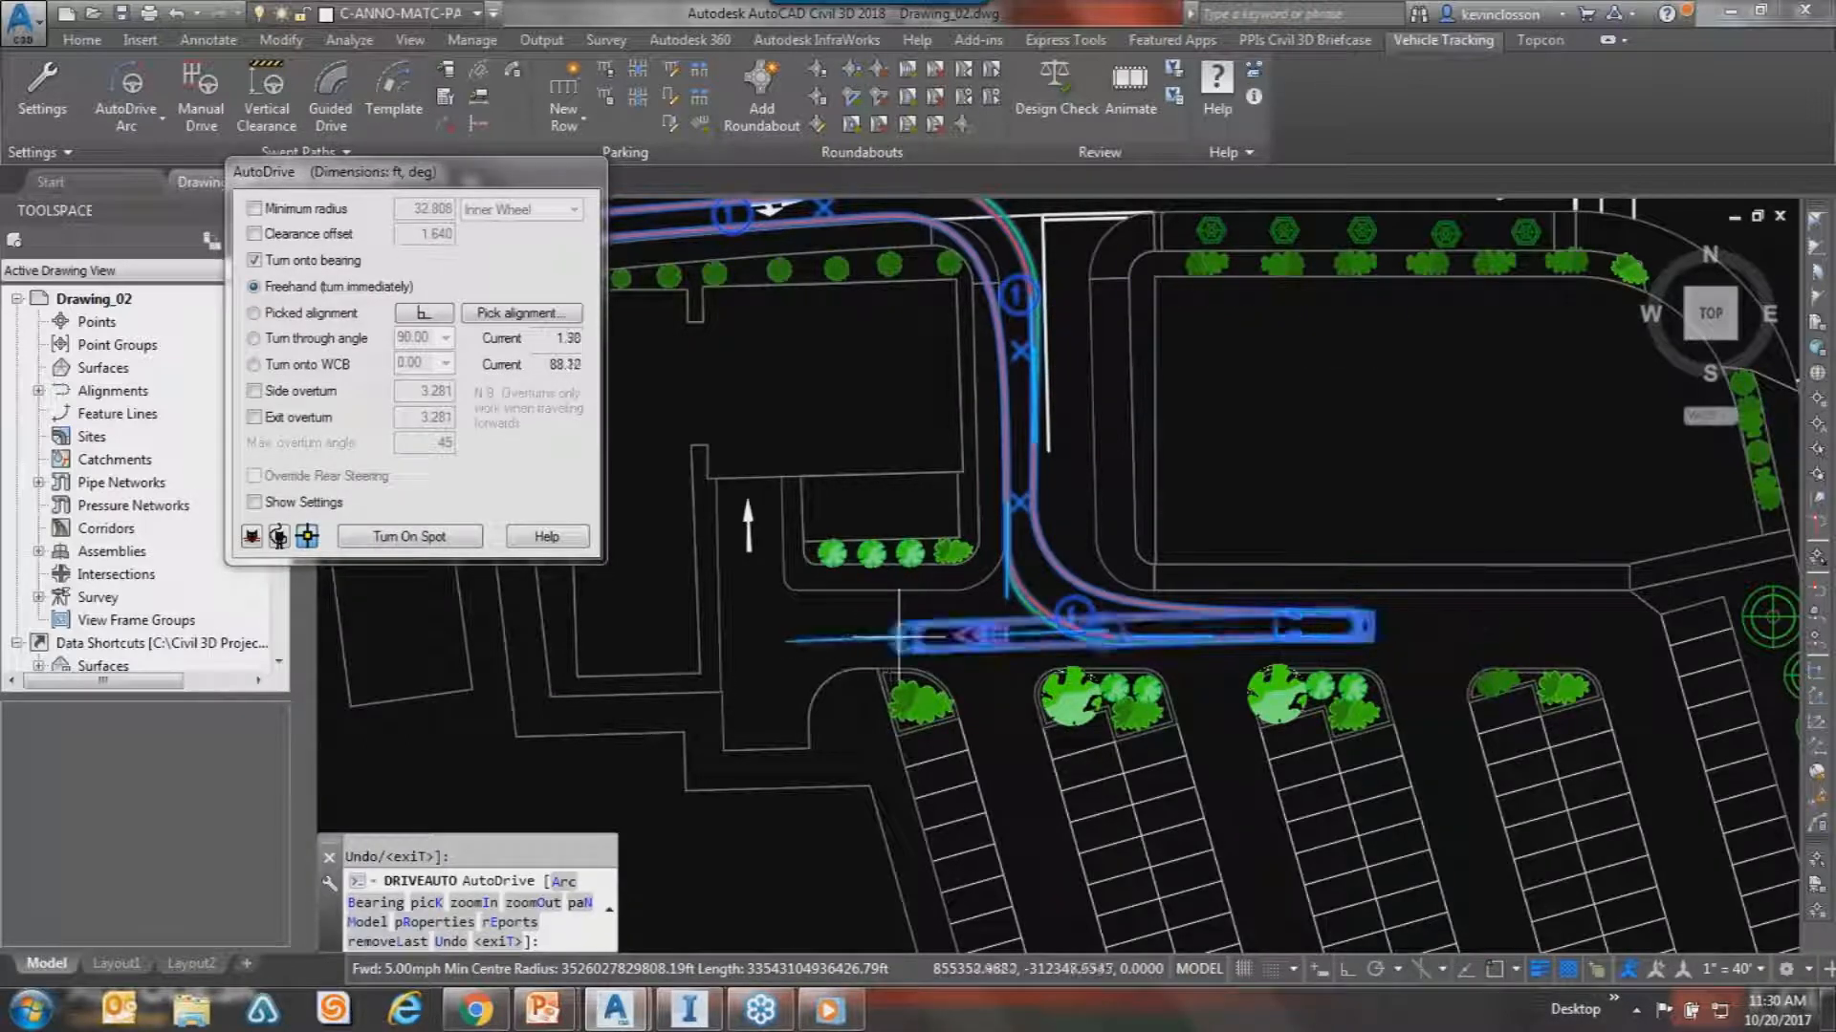
Follow a picked guide line north up the lane beside the building, then finish driving.
{"action": "left_click", "coordinate": [521, 313]}
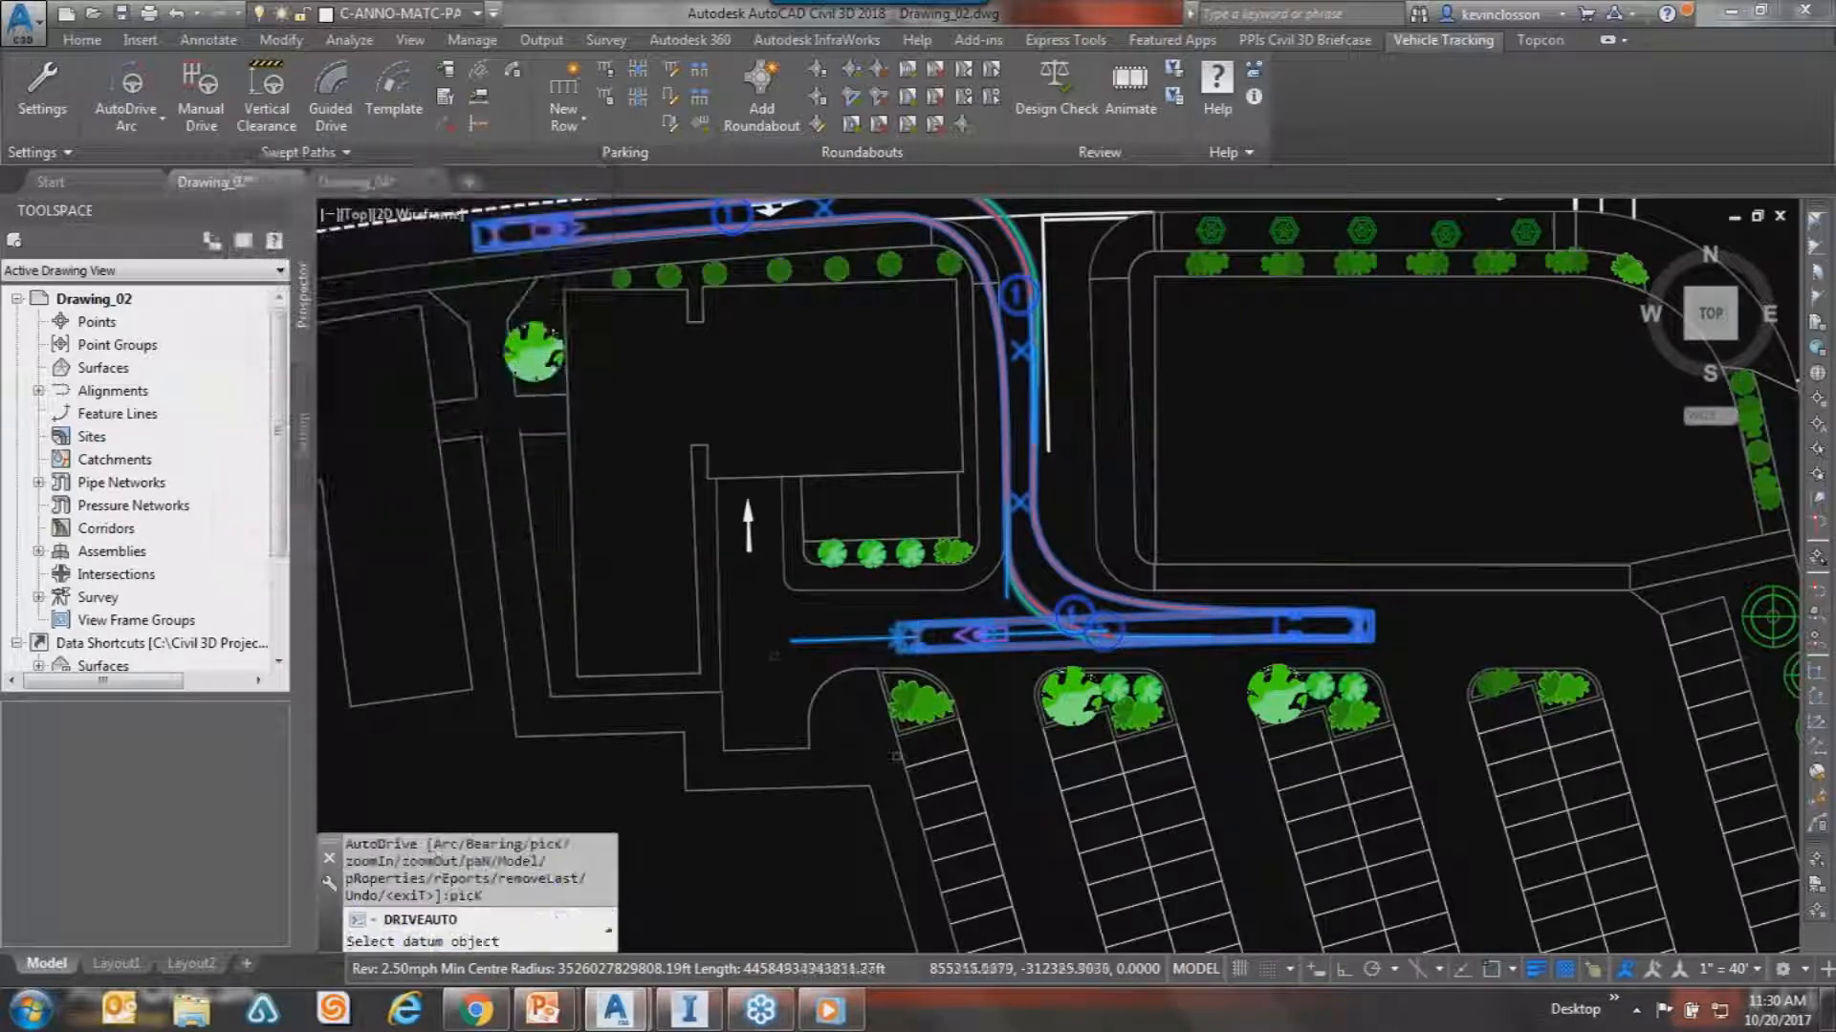
{"action": "left_click", "coordinate": [720, 604]}
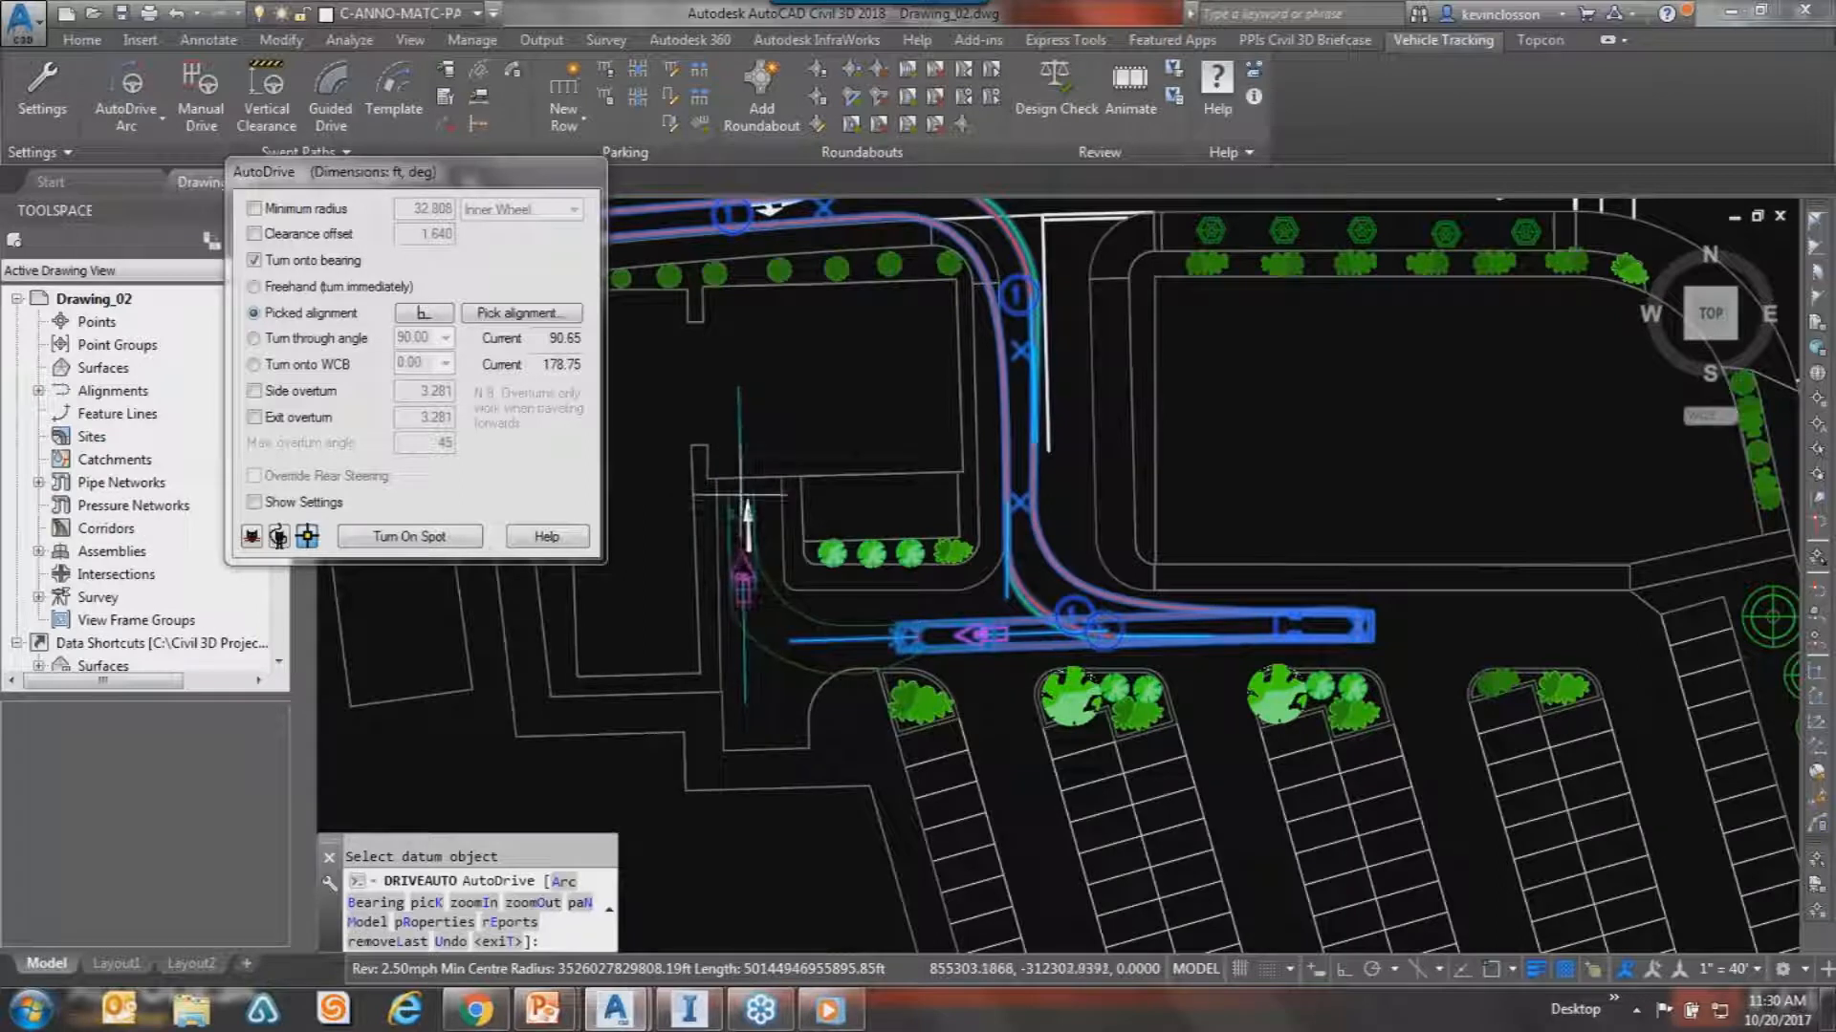
{"action": "scroll", "coordinate": [745, 502], "scroll_direction": "up", "scroll_amount": 2}
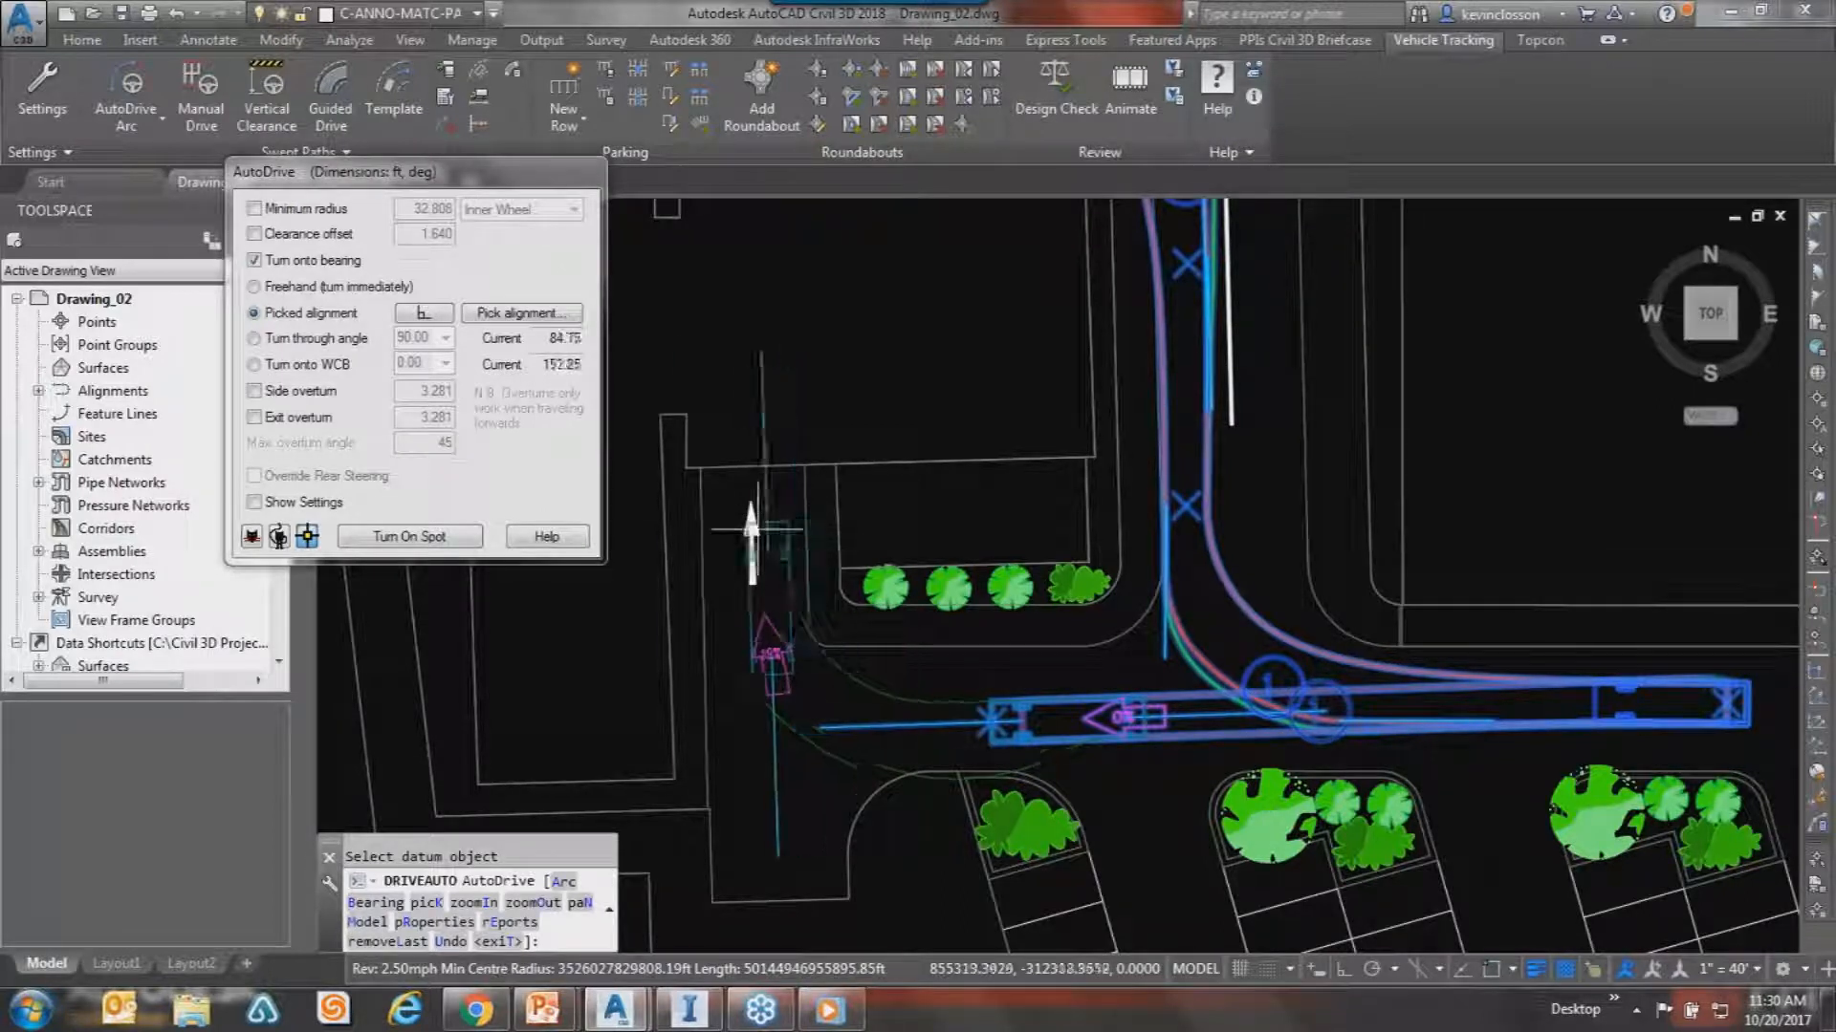
{"action": "middle_click_drag", "start_coordinate": [818, 535], "coordinate": [1004, 607]}
{"action": "scroll", "coordinate": [1004, 546], "scroll_direction": "up", "scroll_amount": 2}
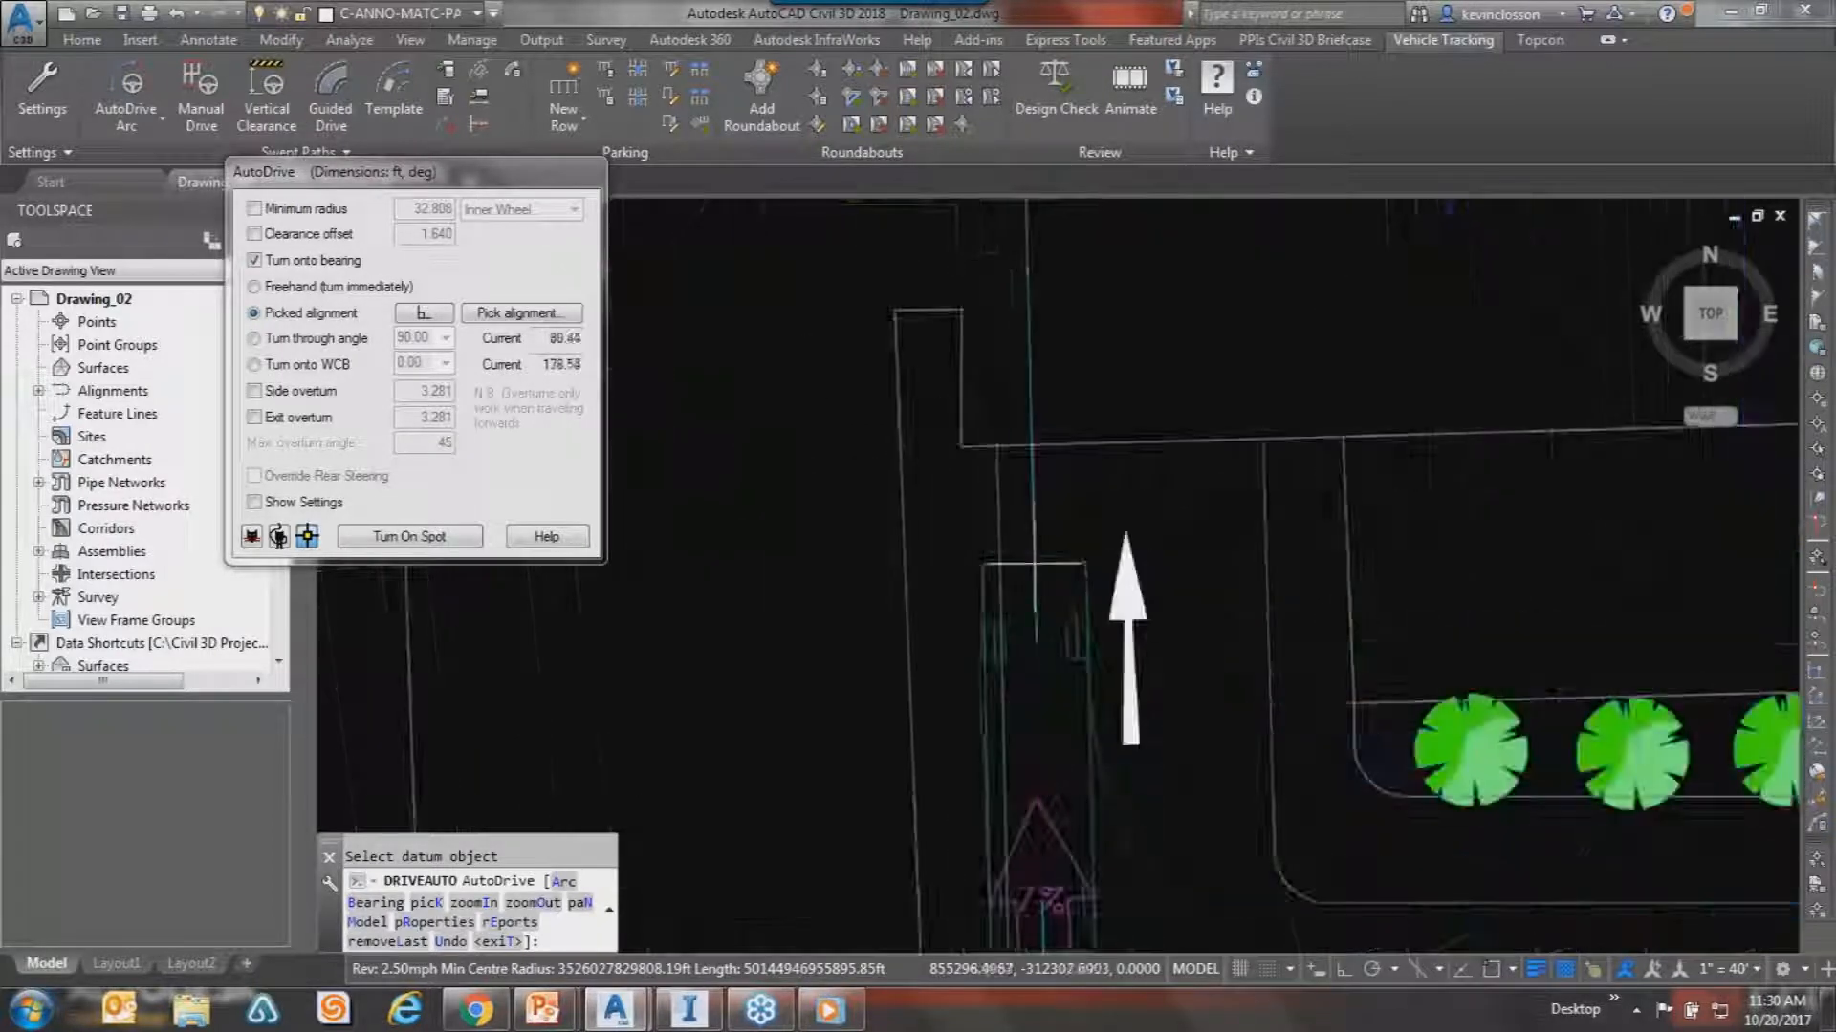
{"action": "left_click", "coordinate": [1063, 461]}
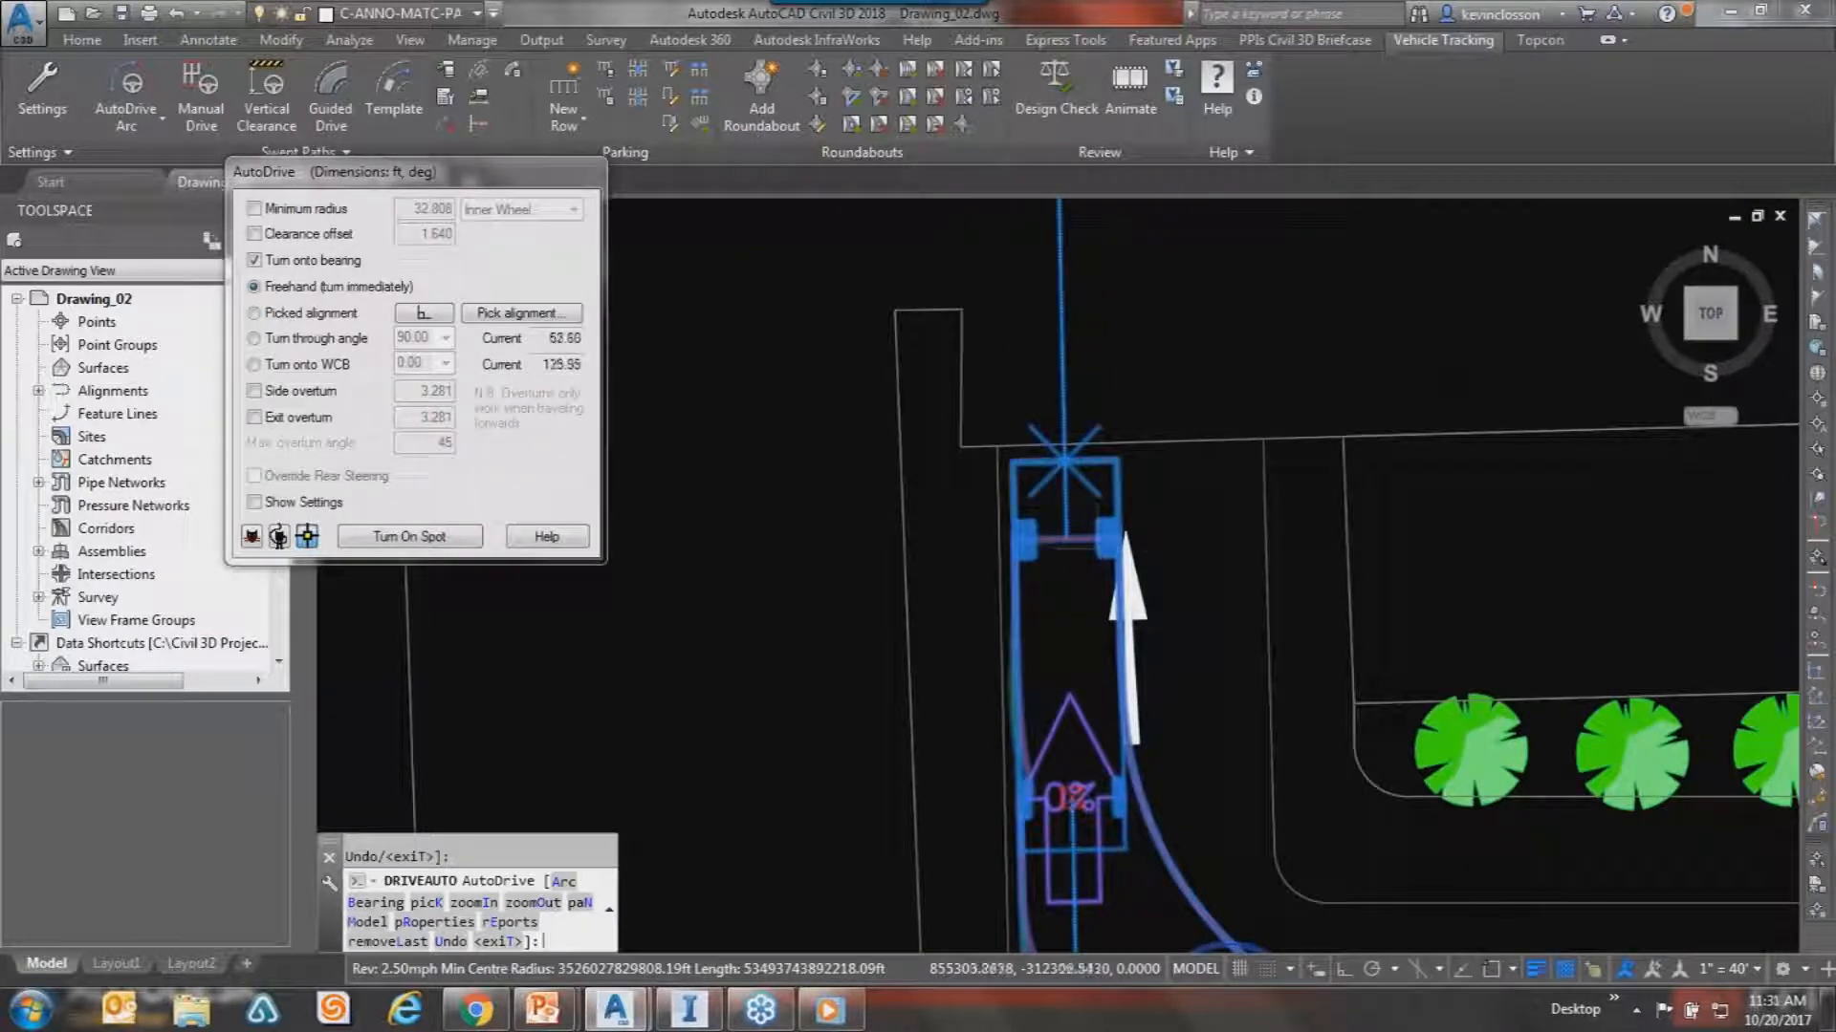
{"action": "key", "text": "Return"}
{"action": "key", "text": "Escape"}
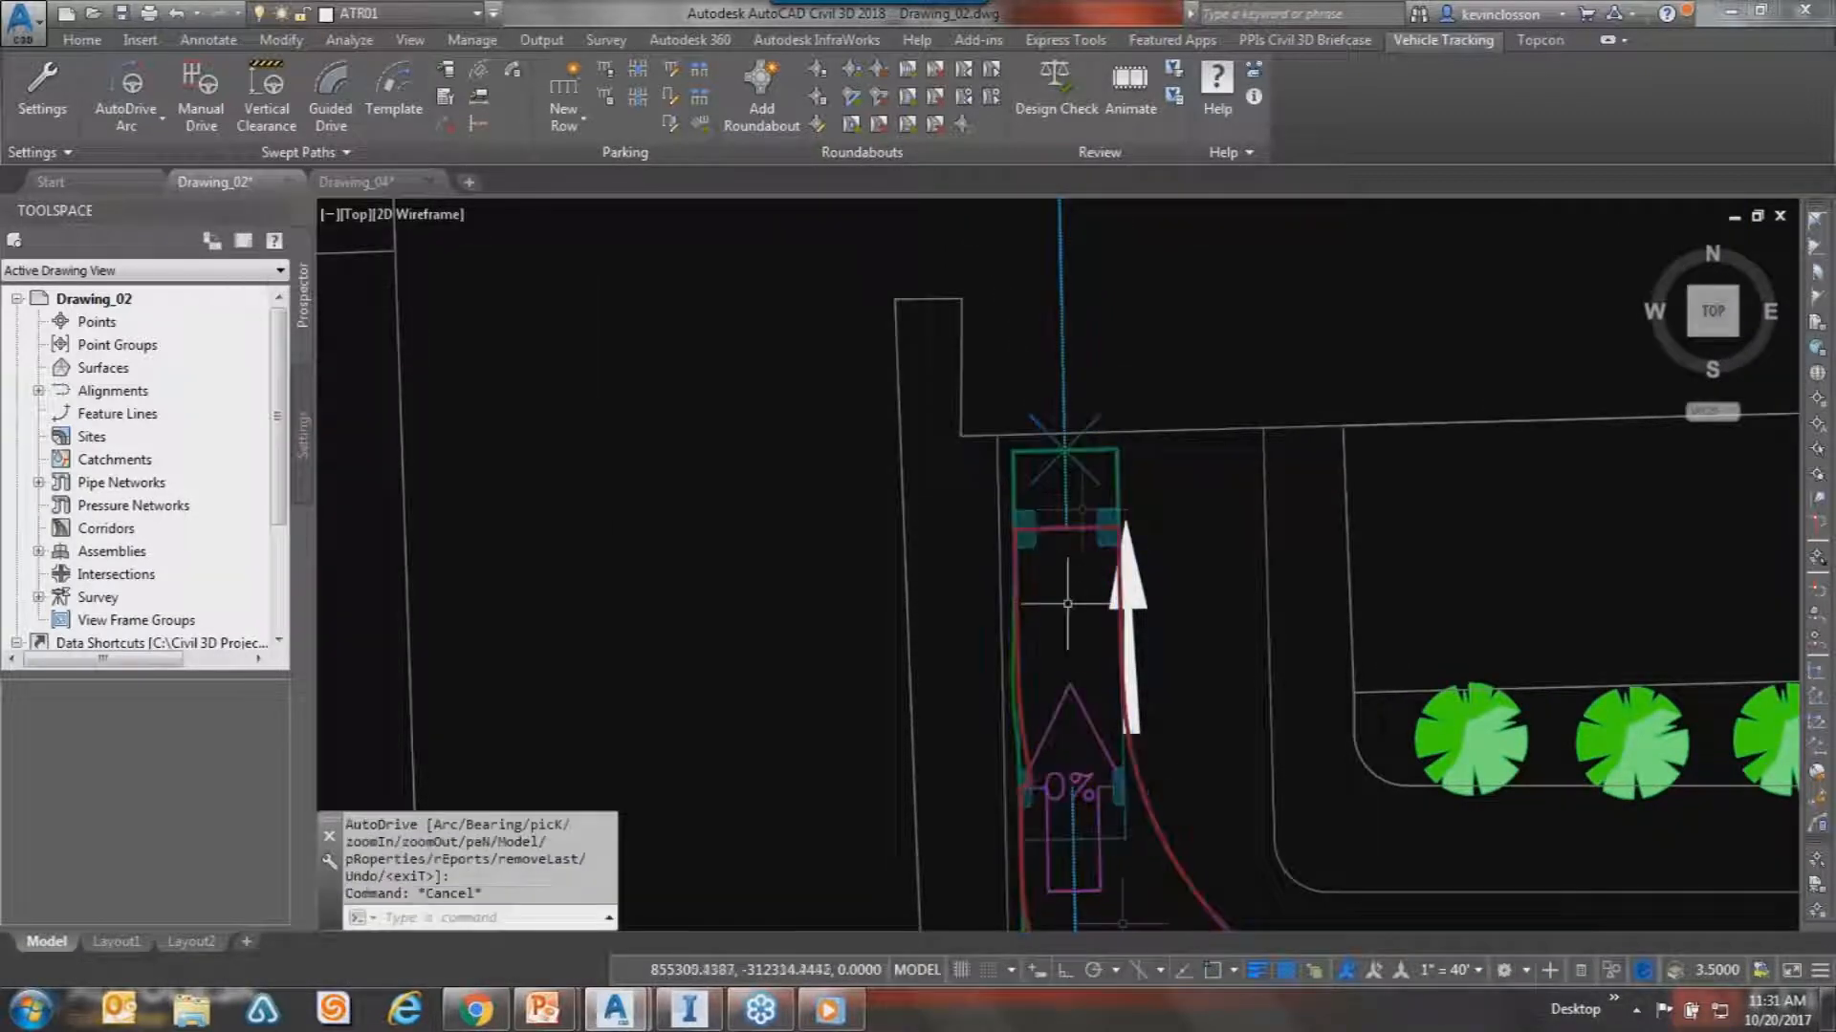
{"action": "scroll", "coordinate": [1132, 547], "scroll_direction": "down", "scroll_amount": 6}
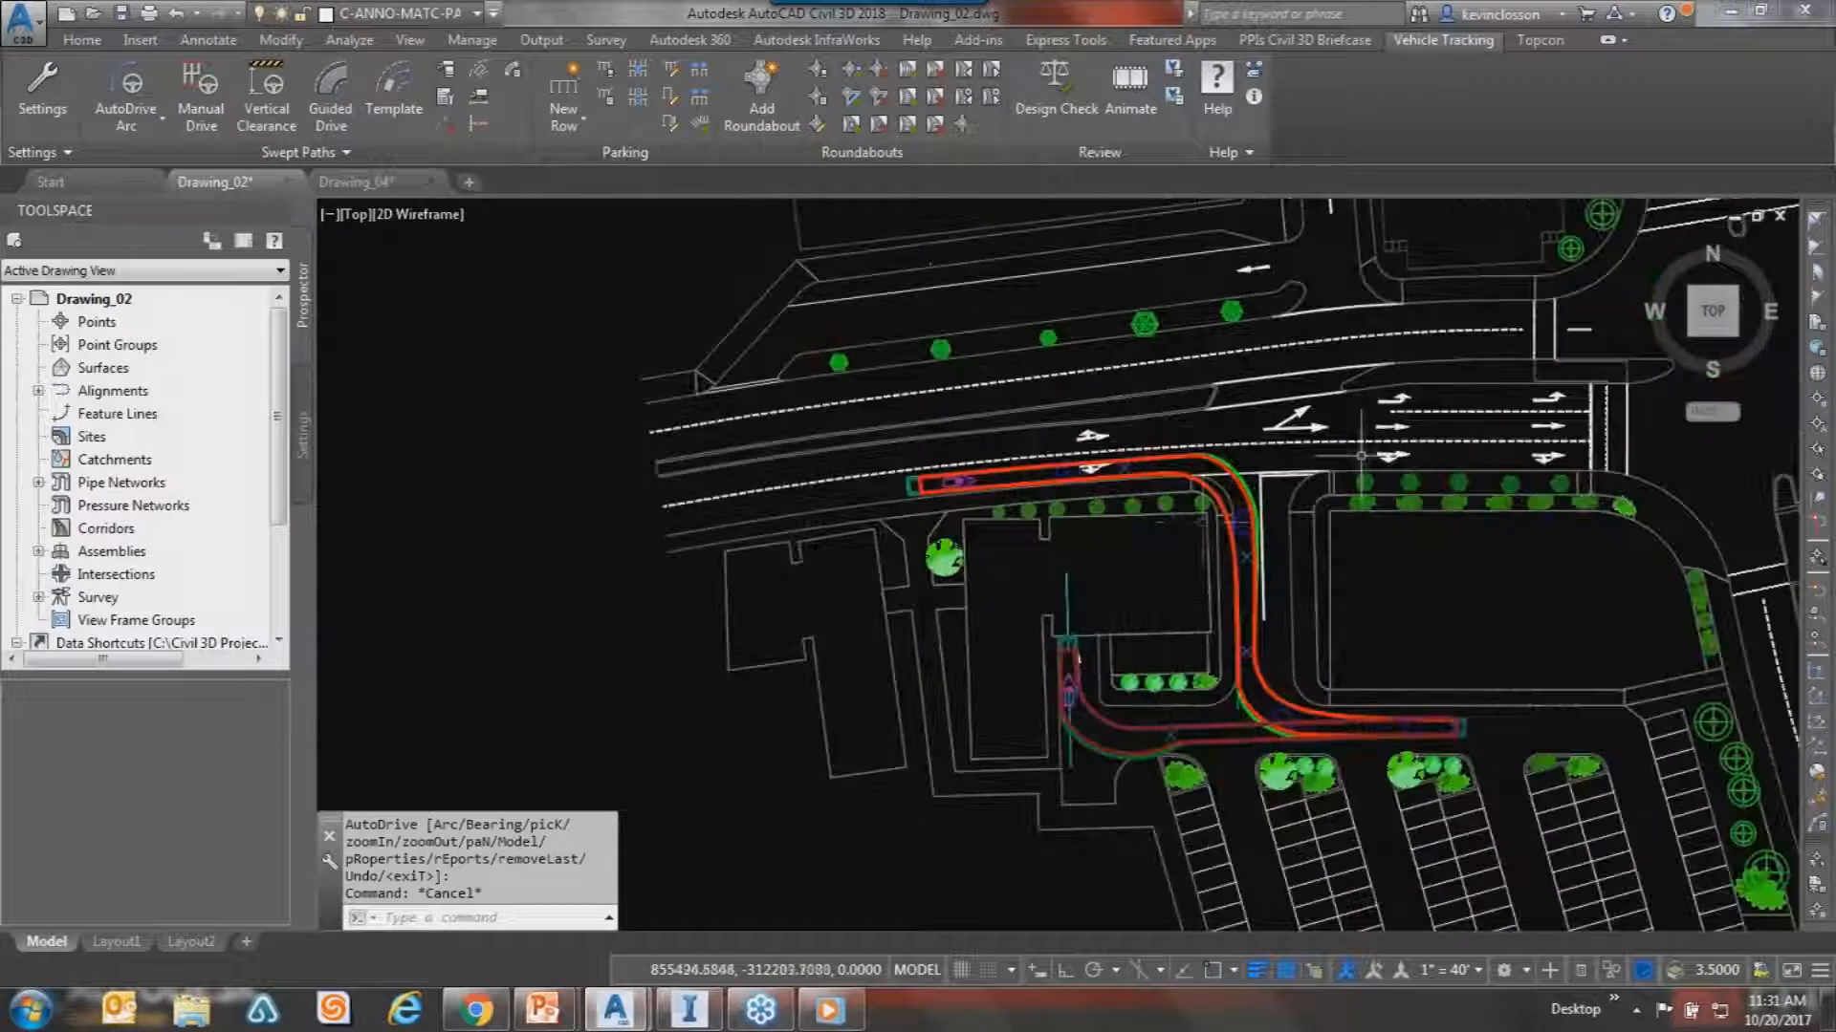
{"action": "scroll", "coordinate": [1003, 482], "scroll_direction": "up", "scroll_amount": 3}
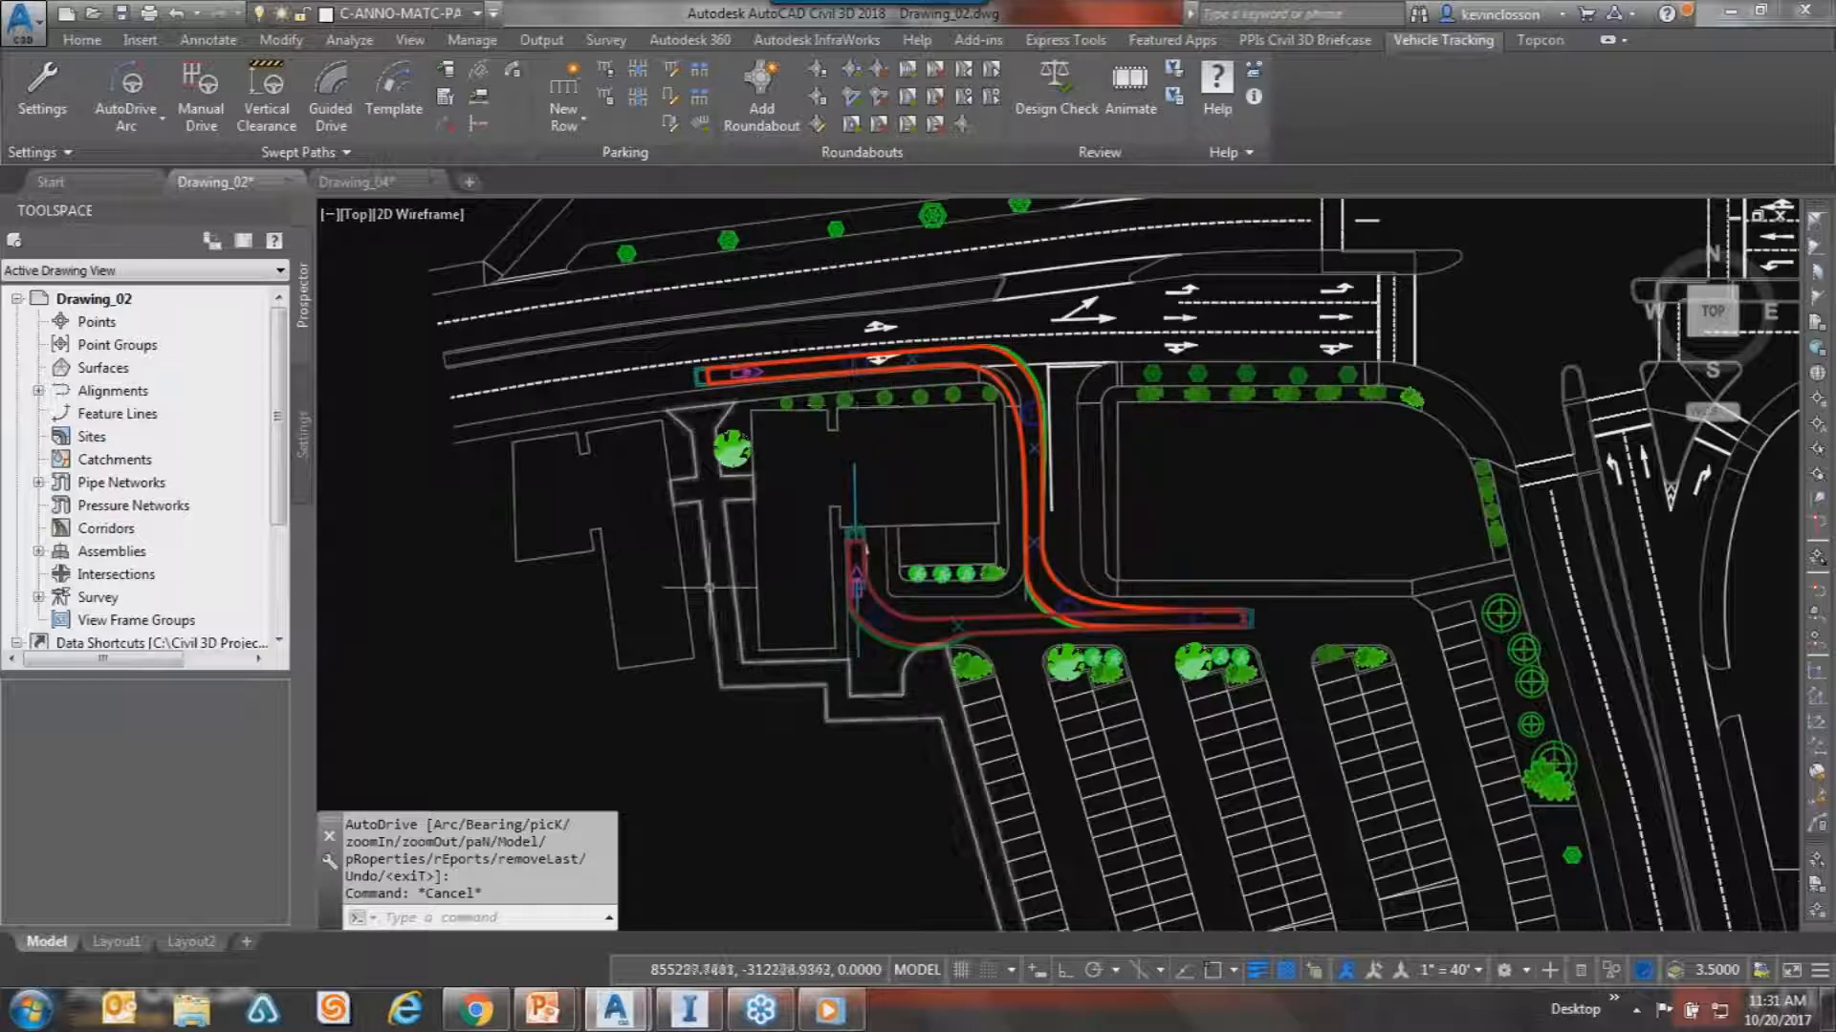
{"action": "scroll", "coordinate": [990, 401], "scroll_direction": "up", "scroll_amount": 5}
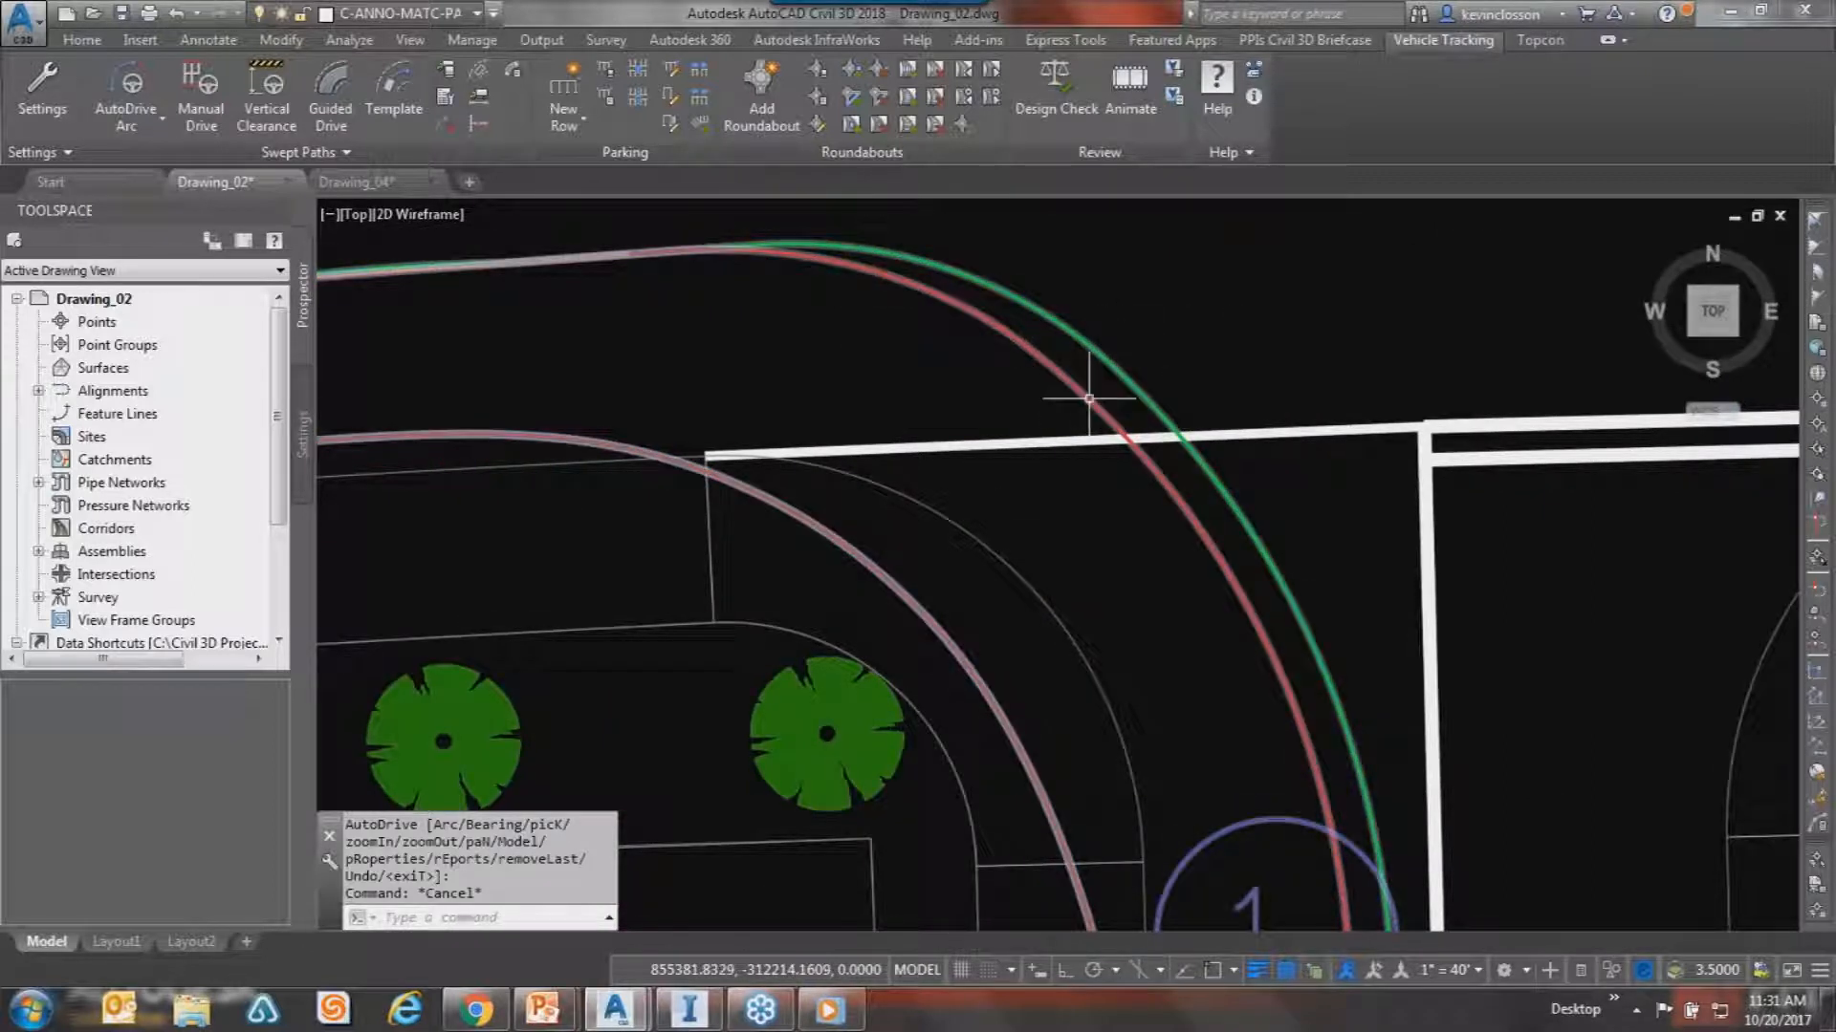
{"action": "scroll", "coordinate": [1210, 558], "scroll_direction": "down", "scroll_amount": 4}
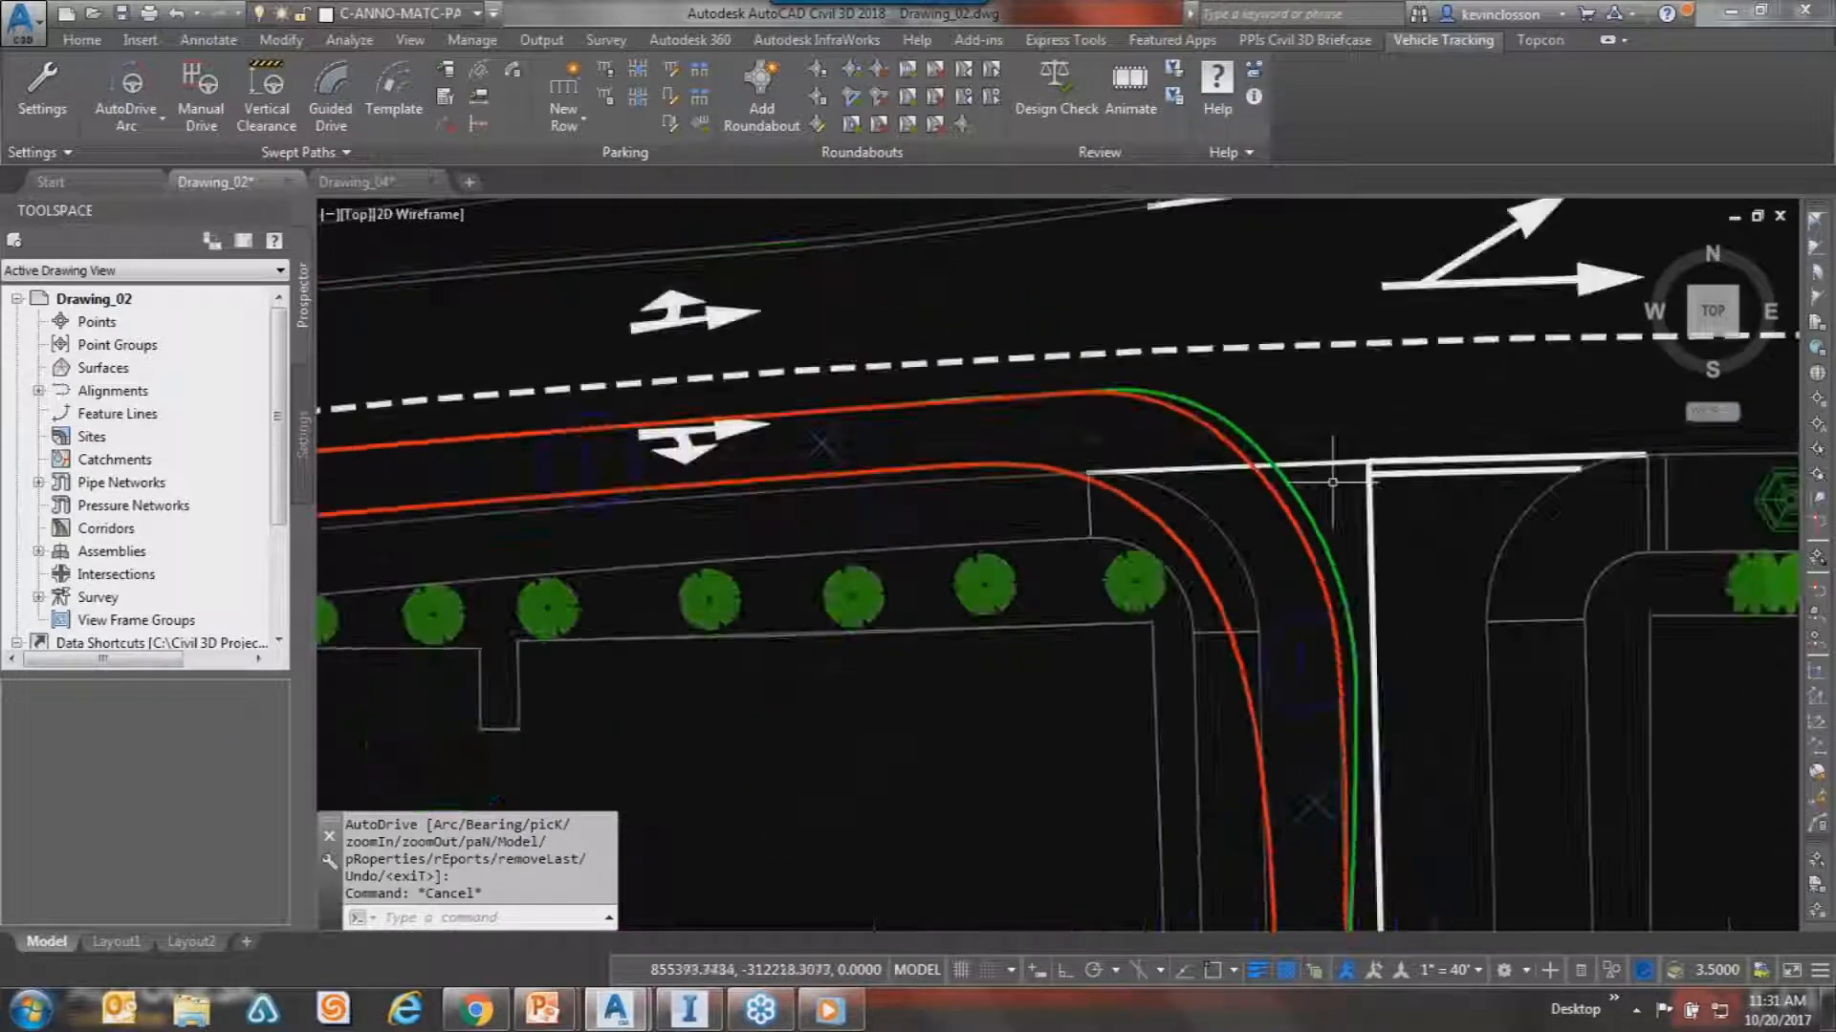
Move a blue grip of the SU-30 swept path to a new spot on the street, then cancel.
{"action": "left_click", "coordinate": [1087, 387]}
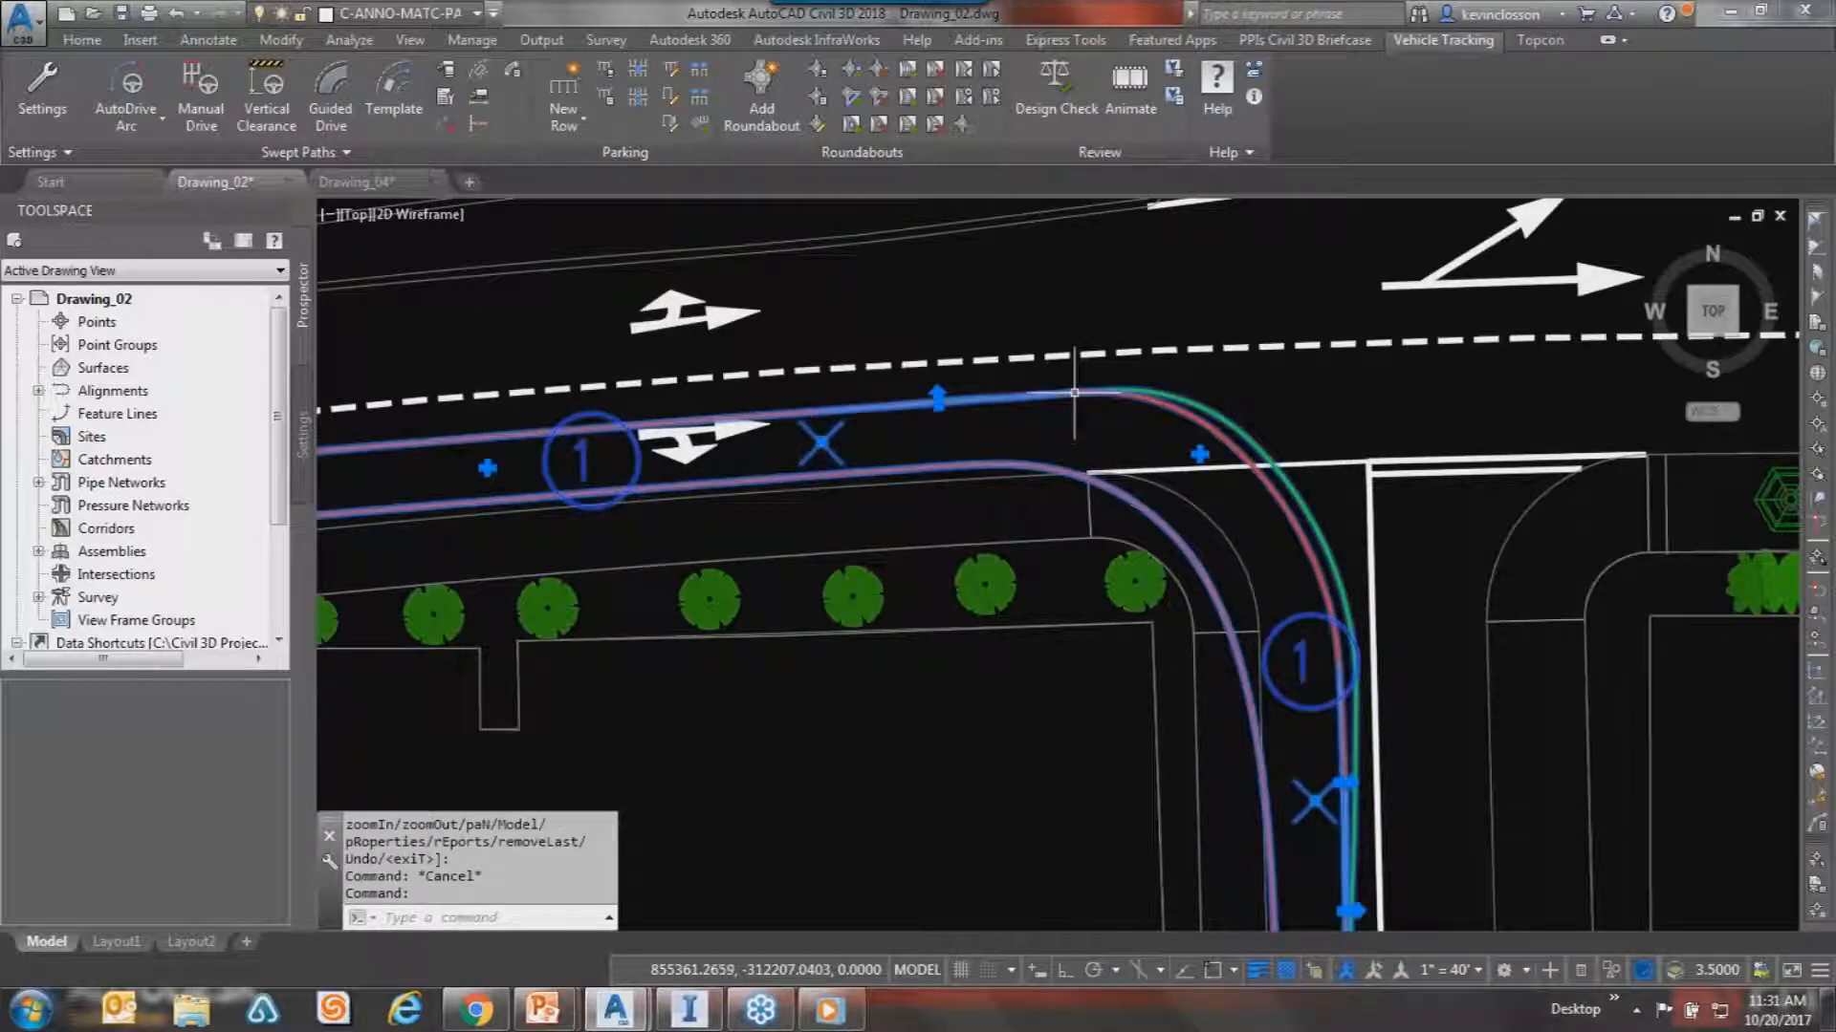
{"action": "left_click", "coordinate": [938, 396]}
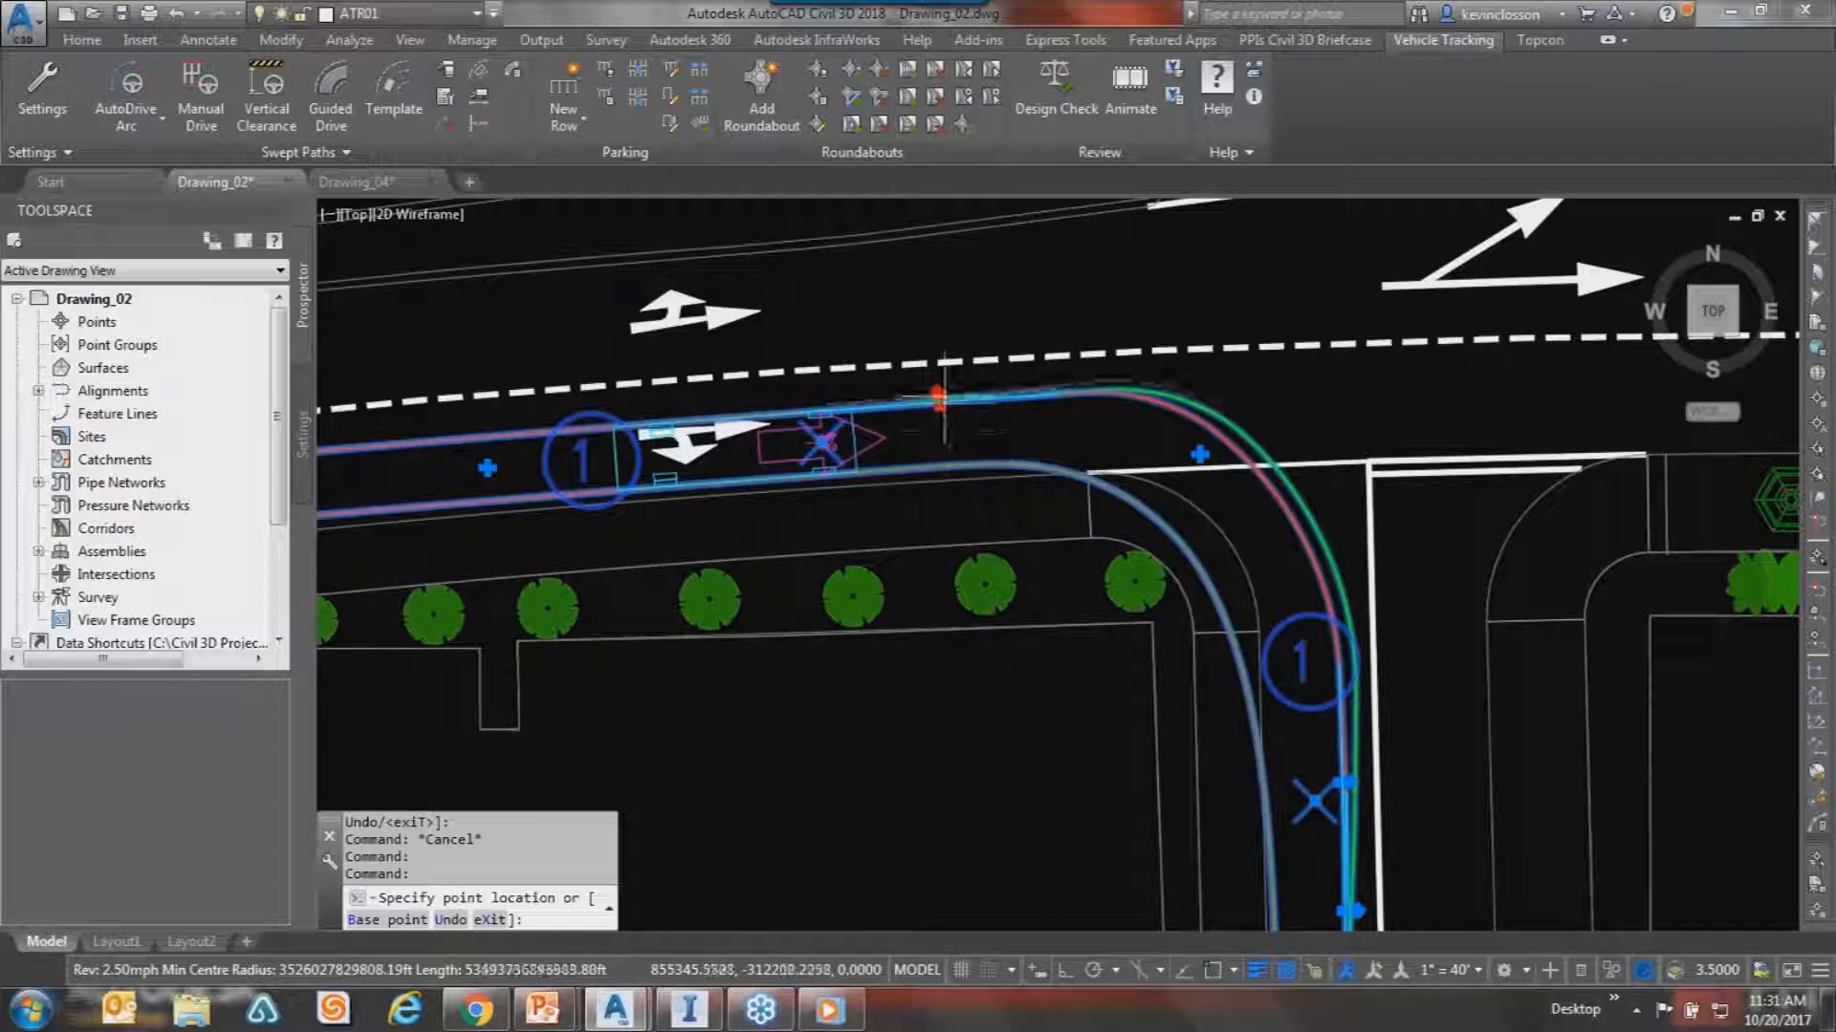
{"action": "key", "text": "Escape"}
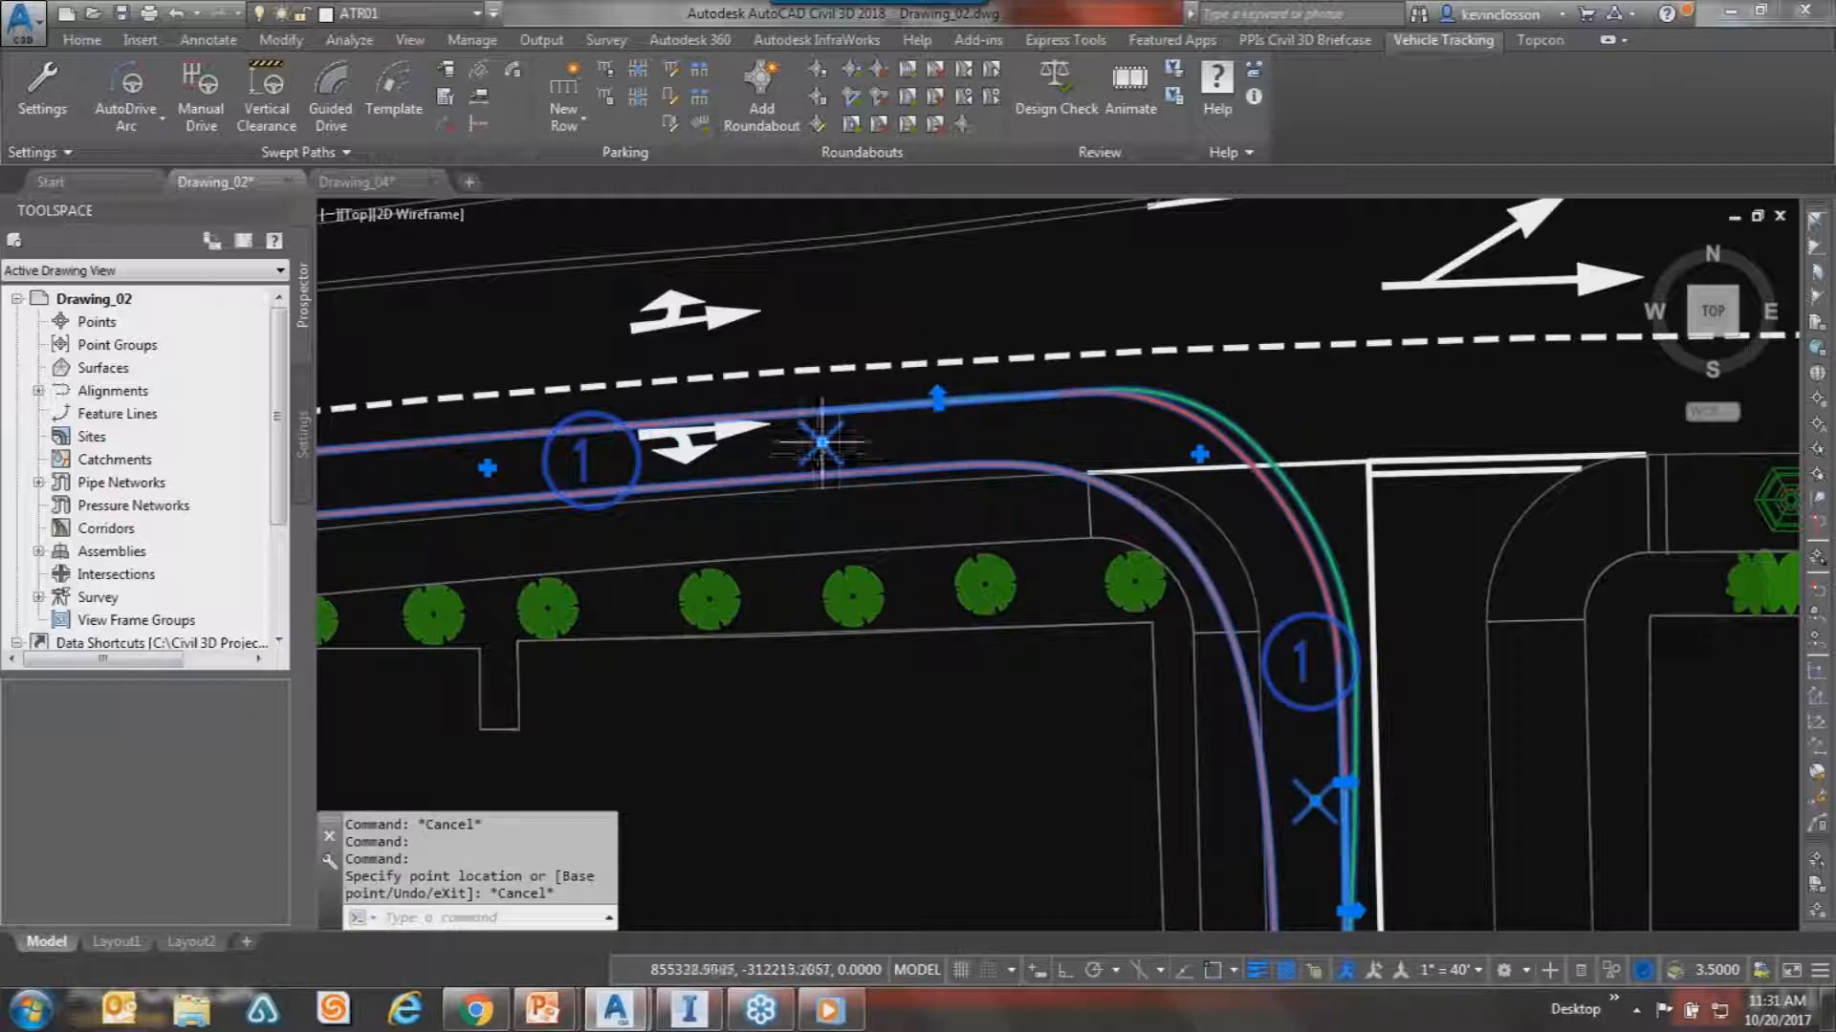
{"action": "left_click", "coordinate": [821, 442]}
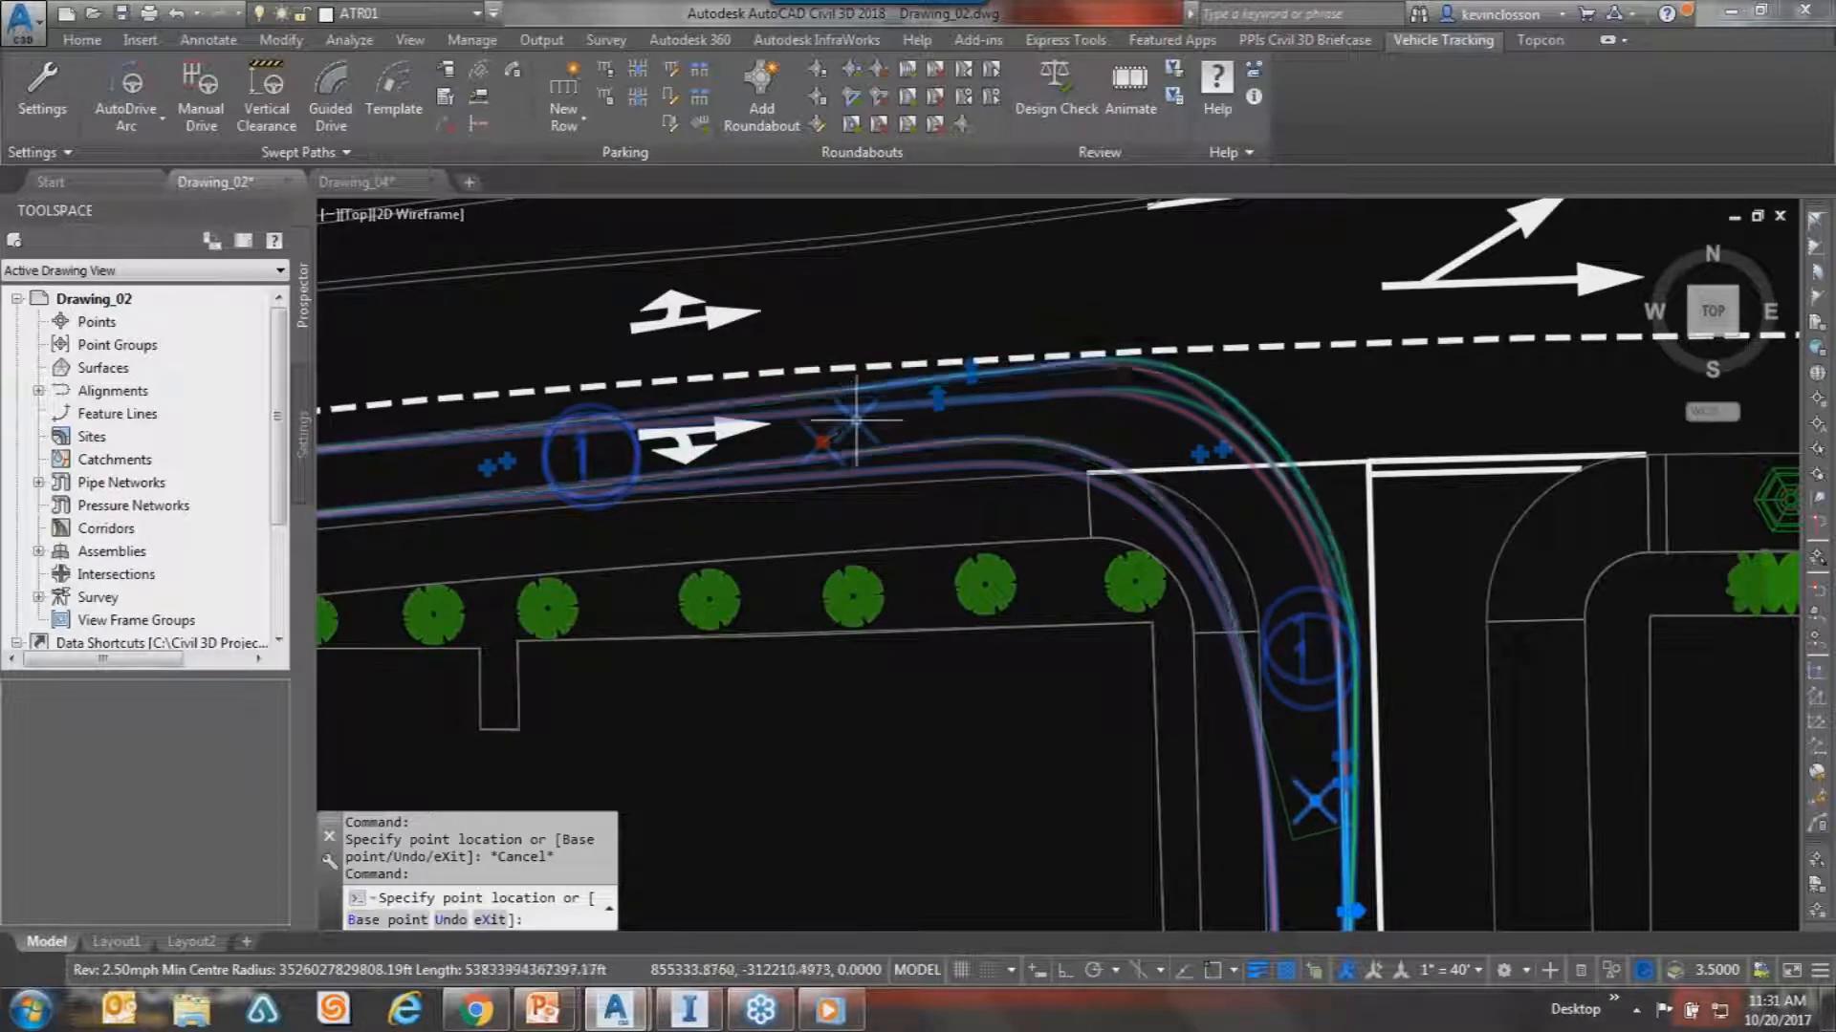
{"action": "left_click", "coordinate": [855, 419]}
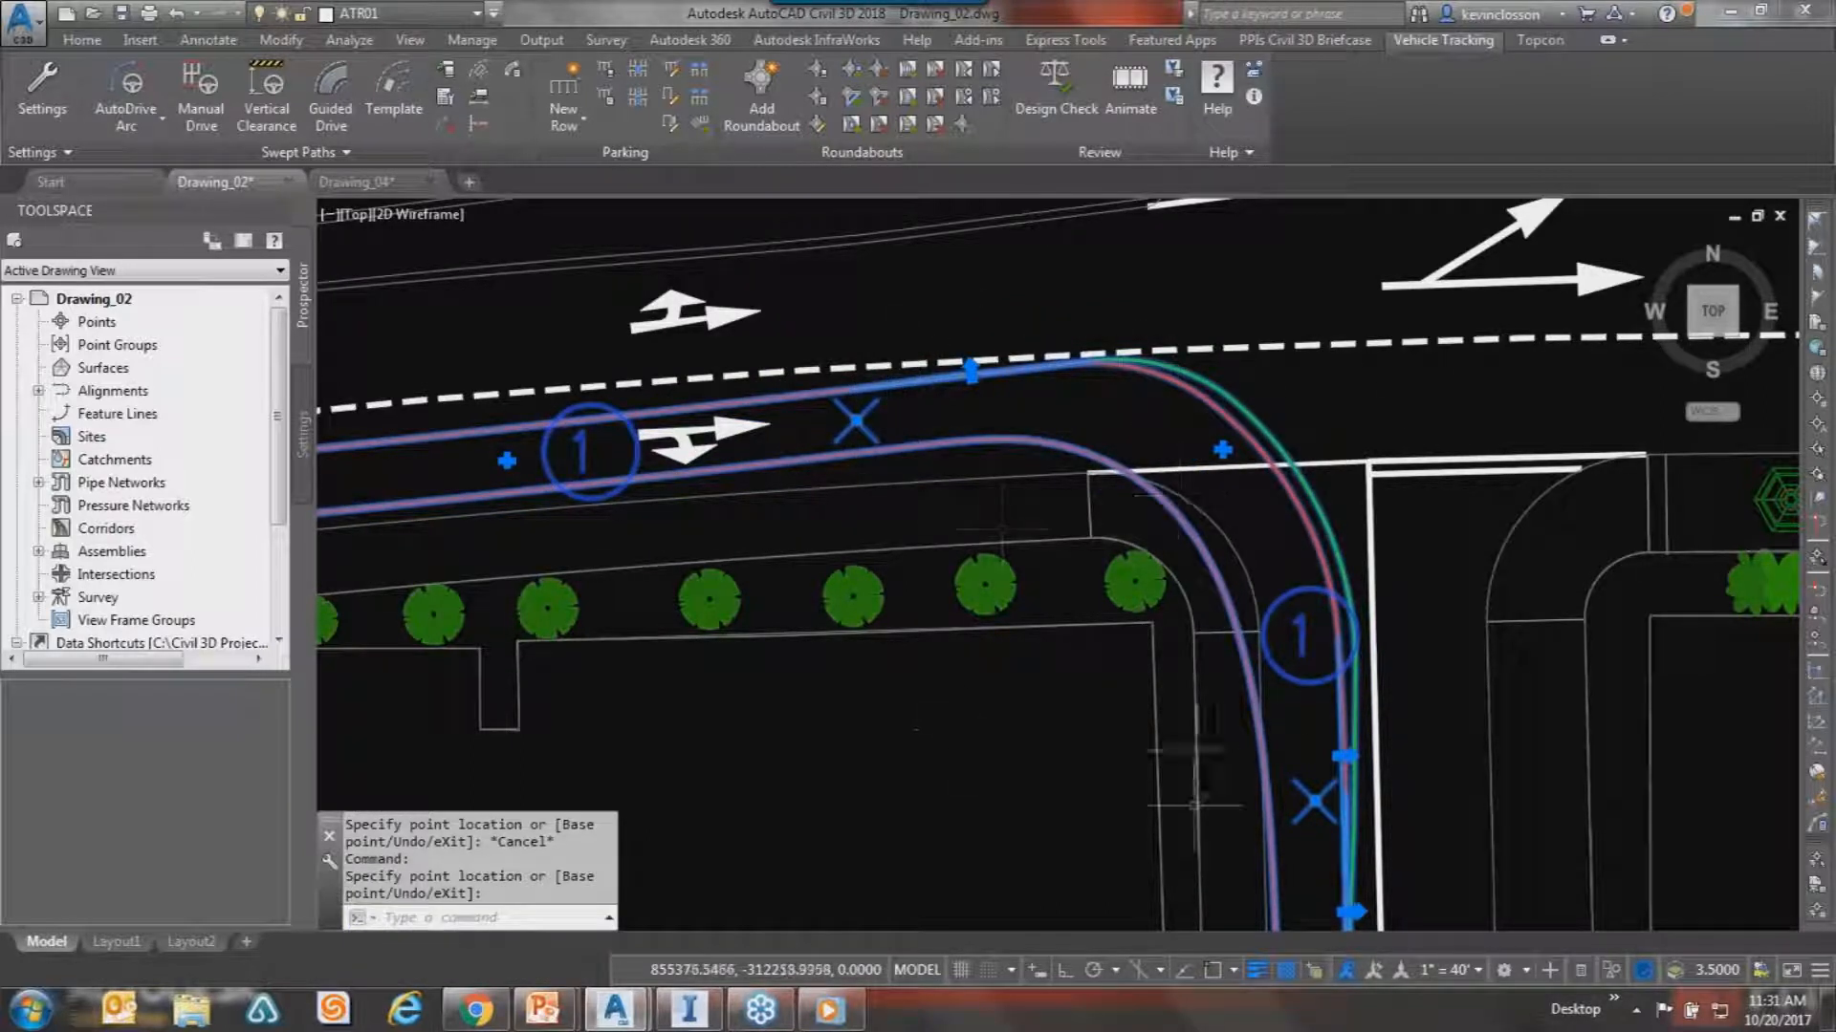
{"action": "left_click", "coordinate": [1345, 756]}
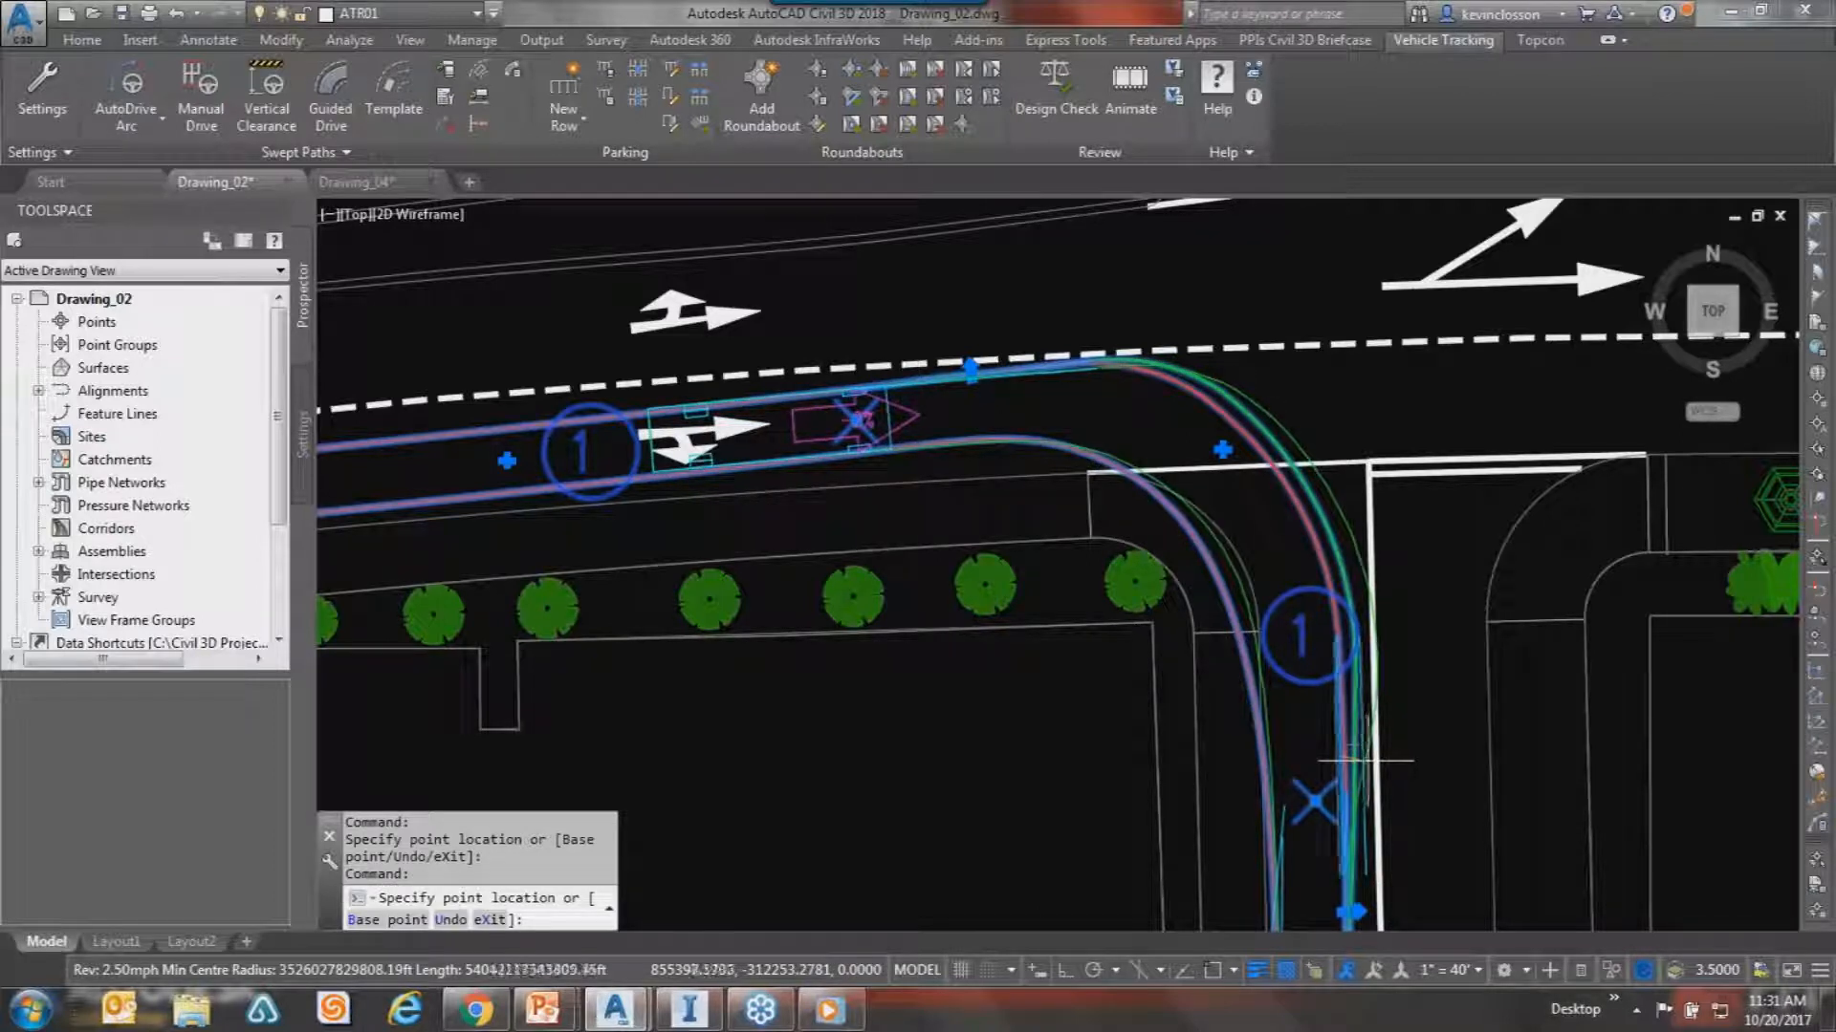
{"action": "key", "text": "Escape"}
{"action": "key", "text": "Escape"}
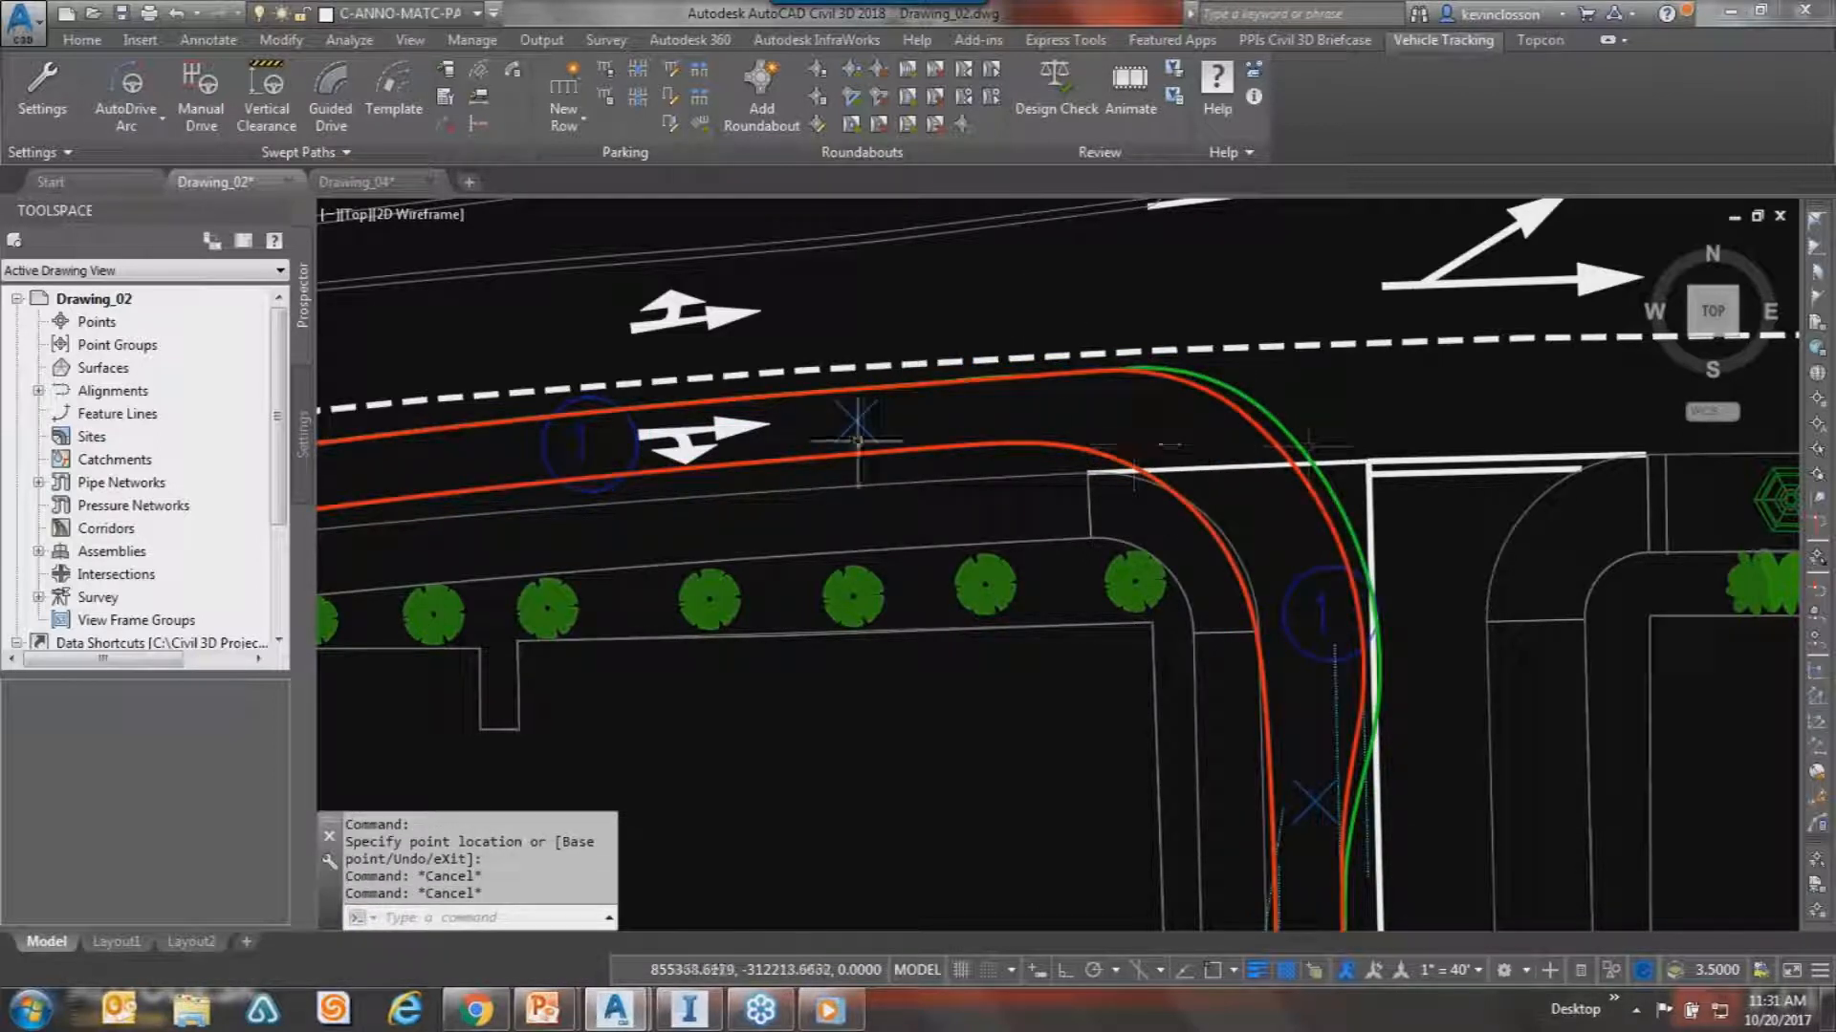
Animate the selected swept path and switch to the 3D camera following the SU-30.
{"action": "left_click", "coordinate": [1129, 81]}
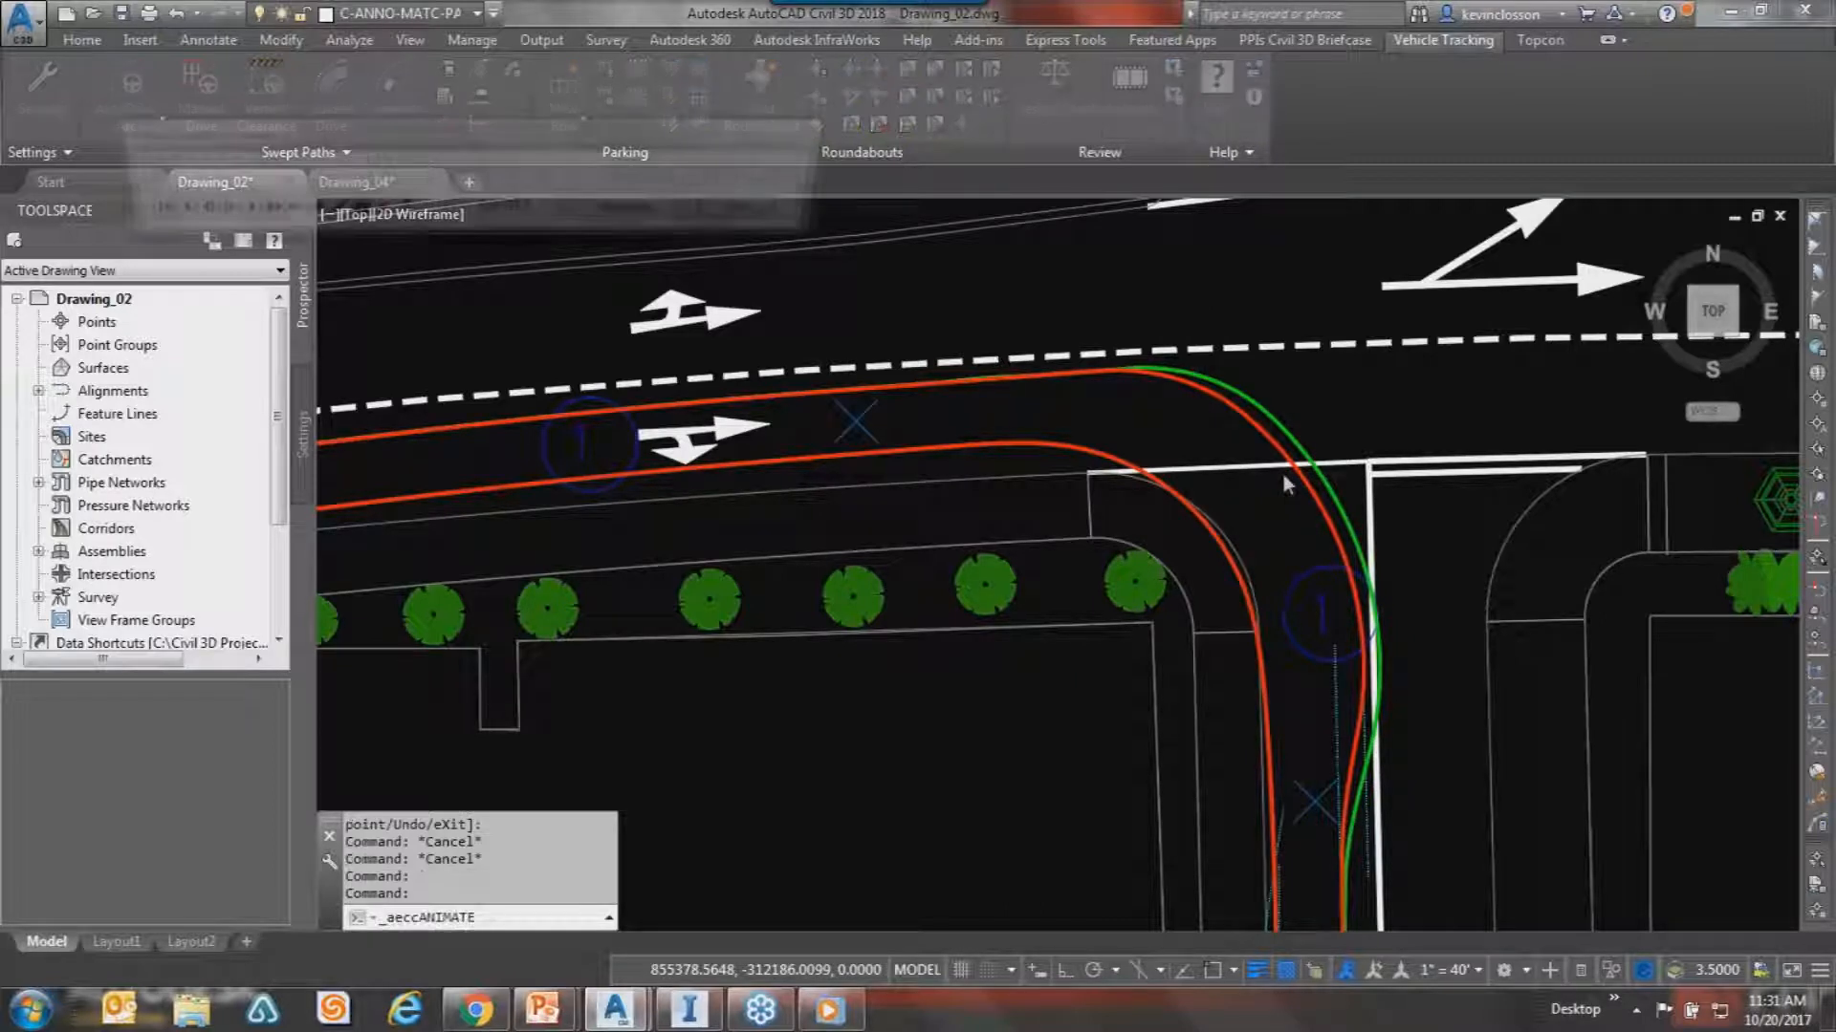
{"action": "left_click", "coordinate": [775, 216]}
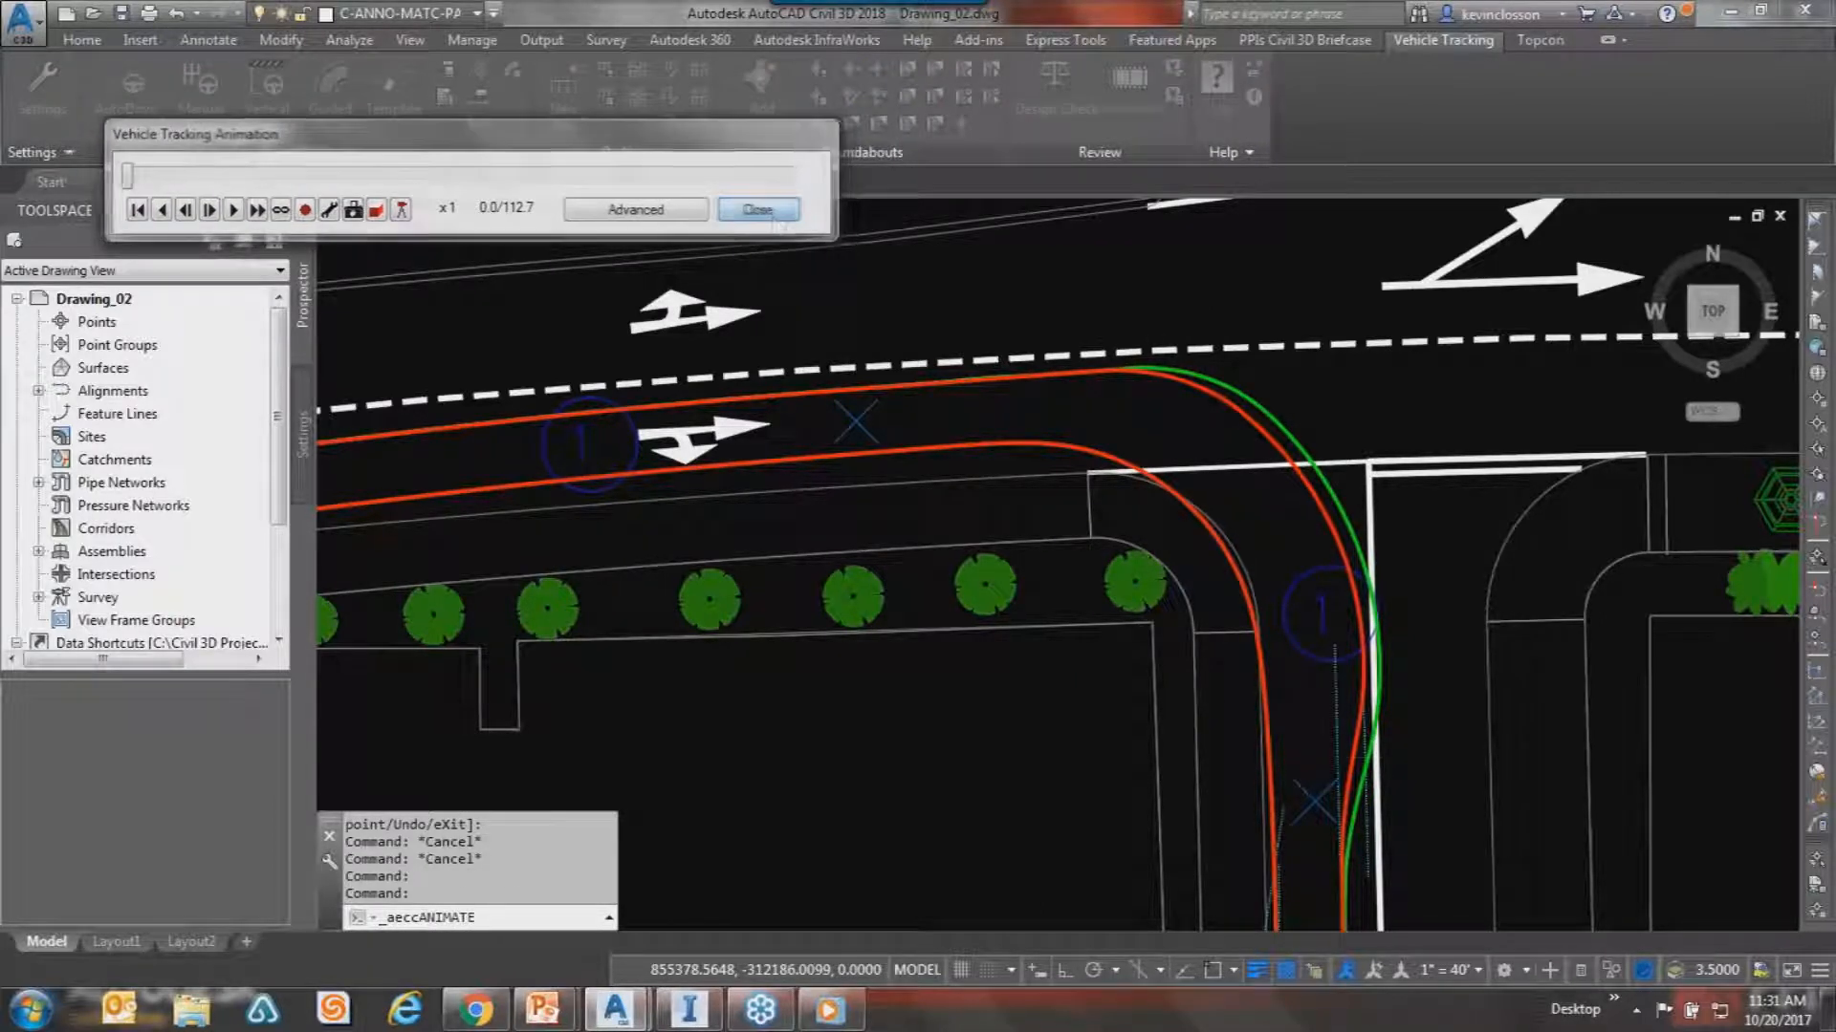
{"action": "left_click", "coordinate": [1263, 418]}
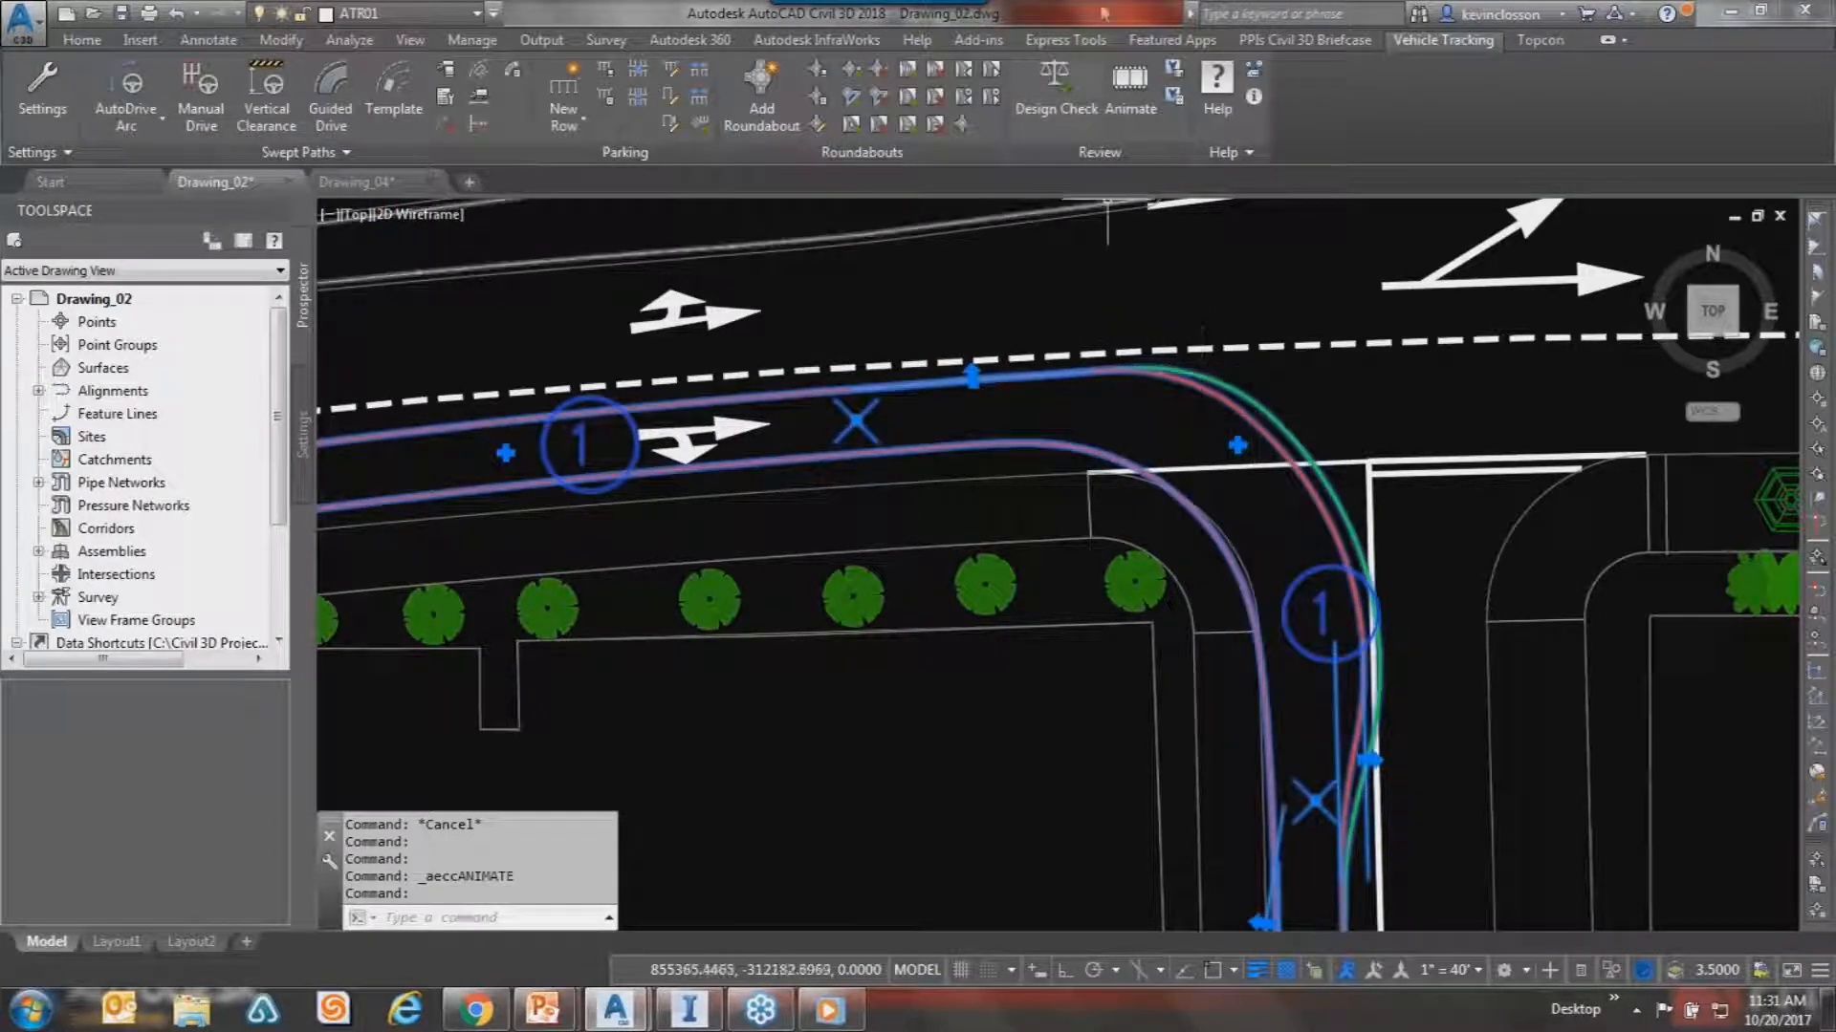
{"action": "left_click", "coordinate": [1129, 81]}
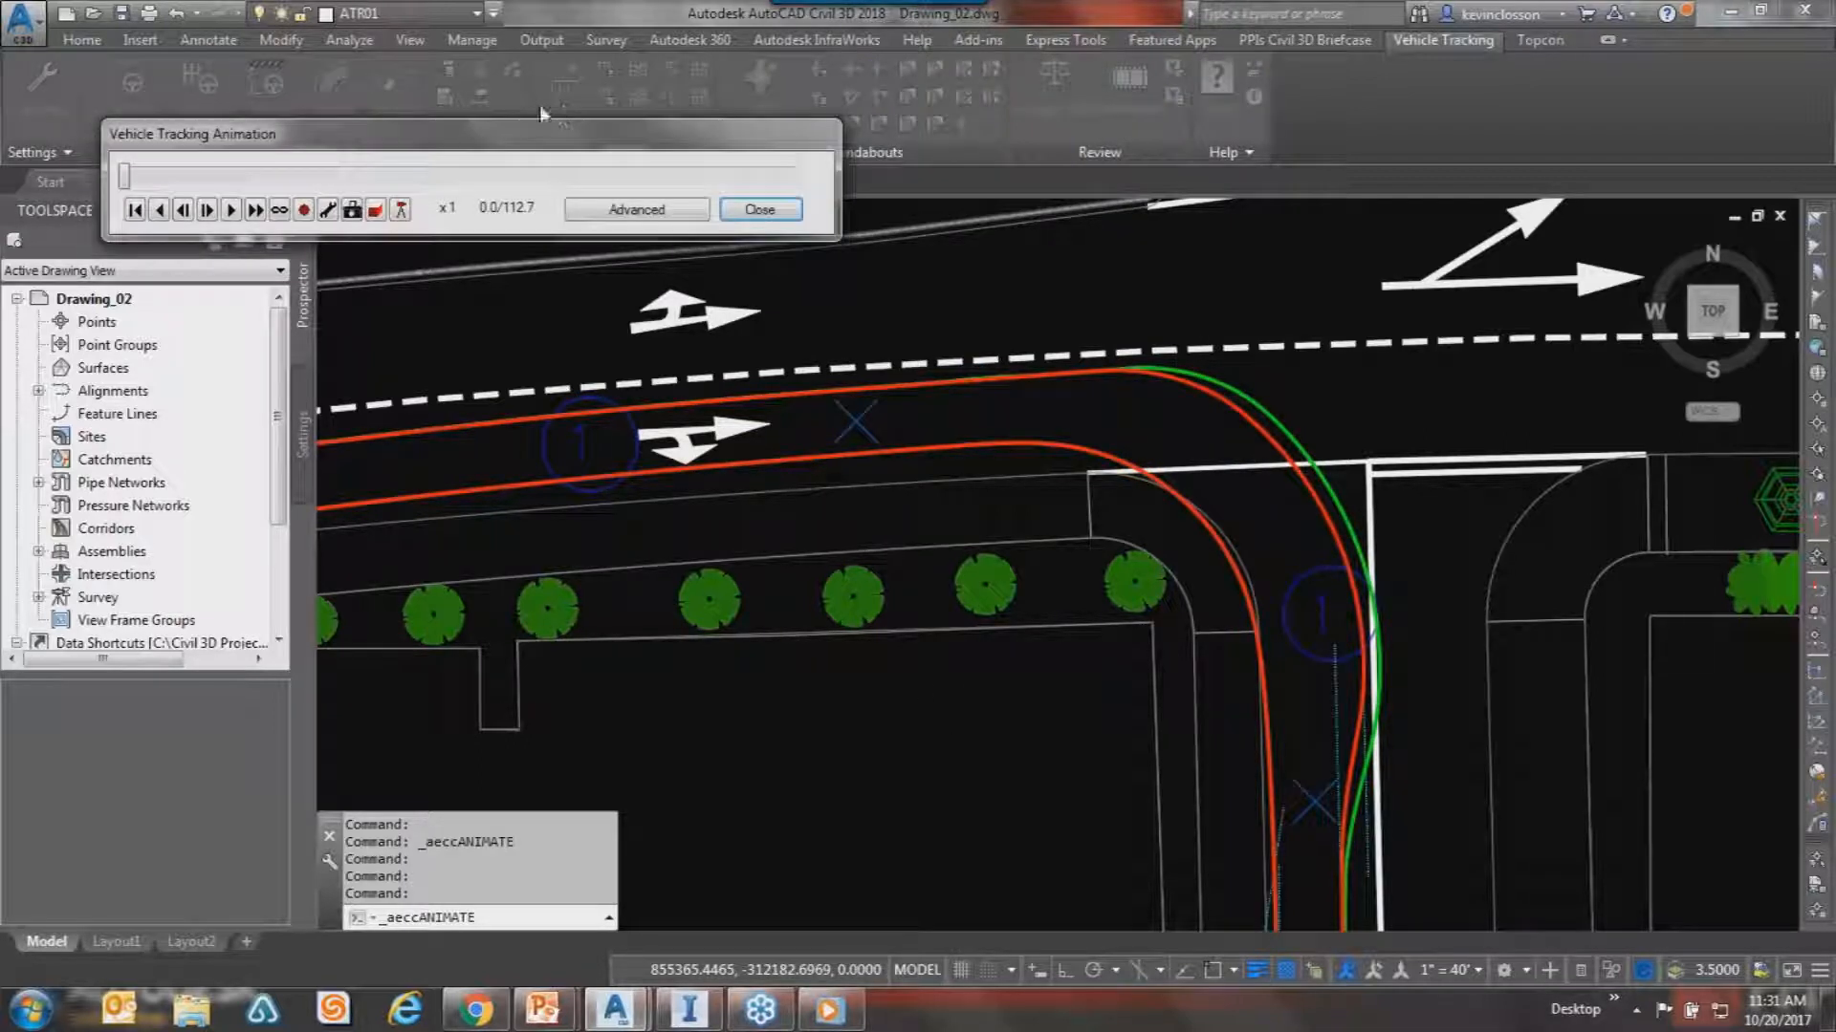
{"action": "left_click_drag", "start_coordinate": [526, 123], "coordinate": [473, 55]}
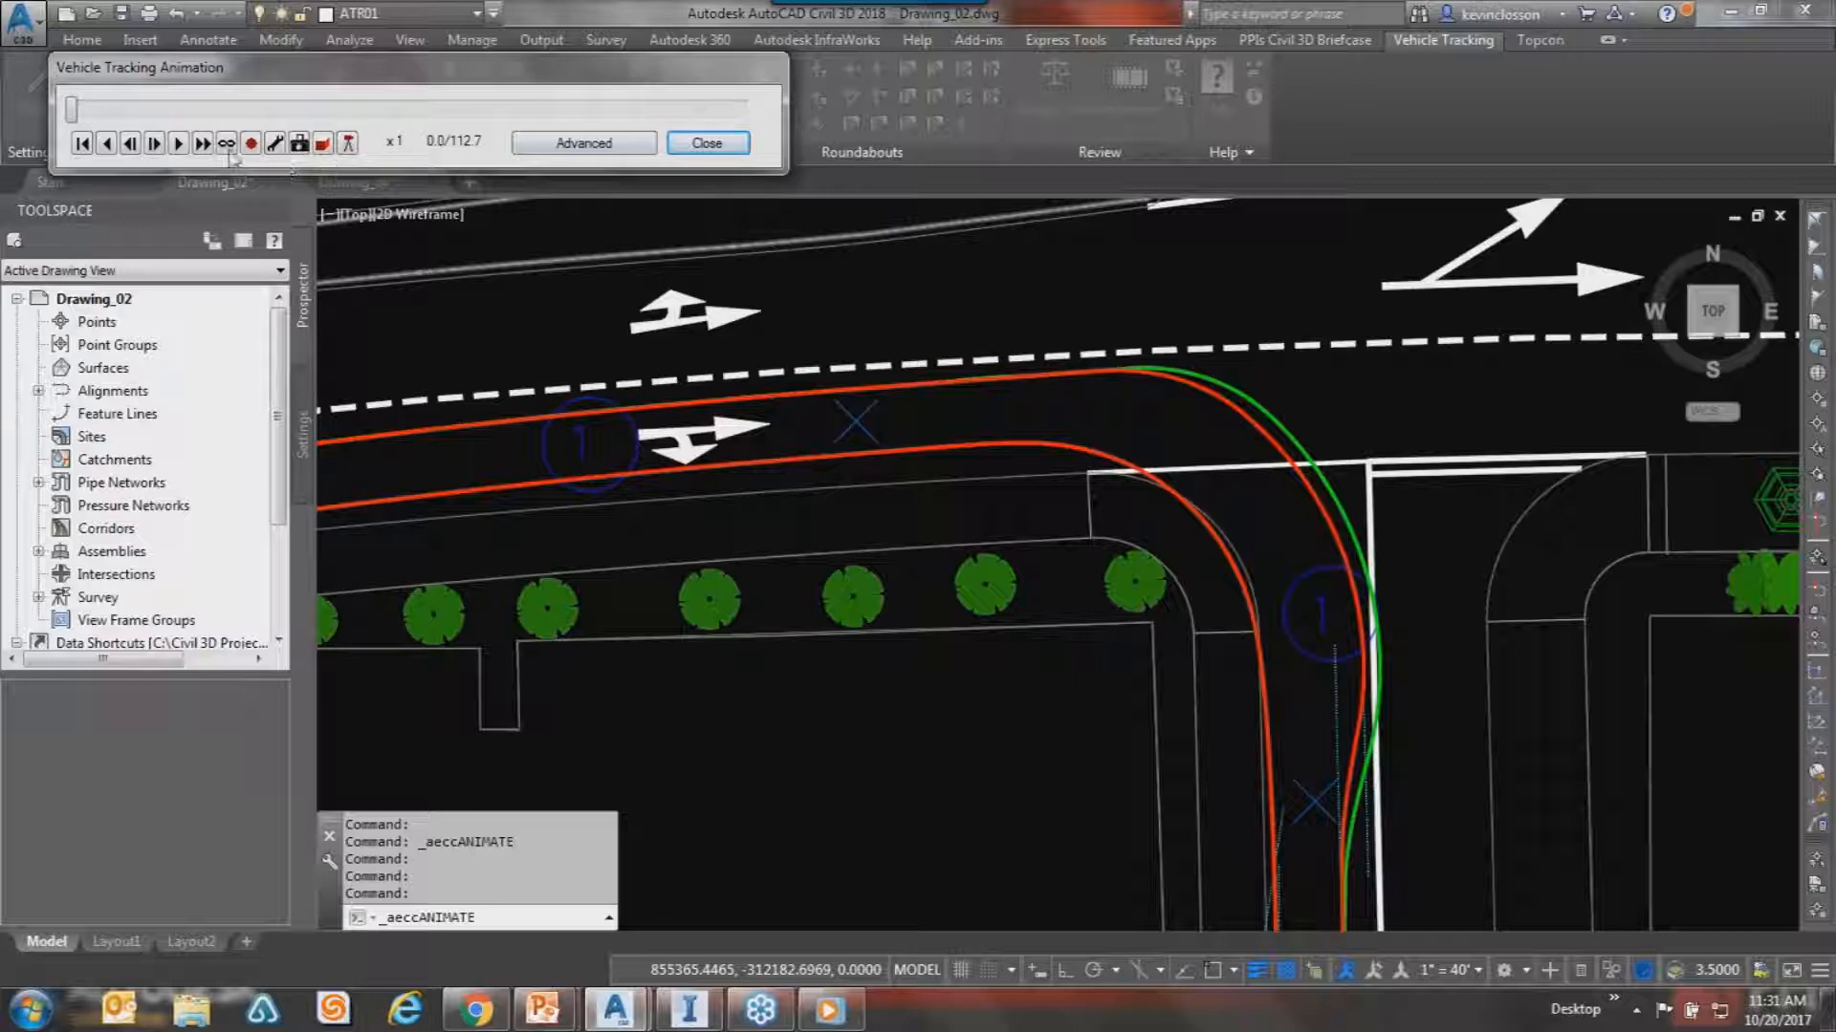
{"action": "left_click", "coordinate": [349, 144]}
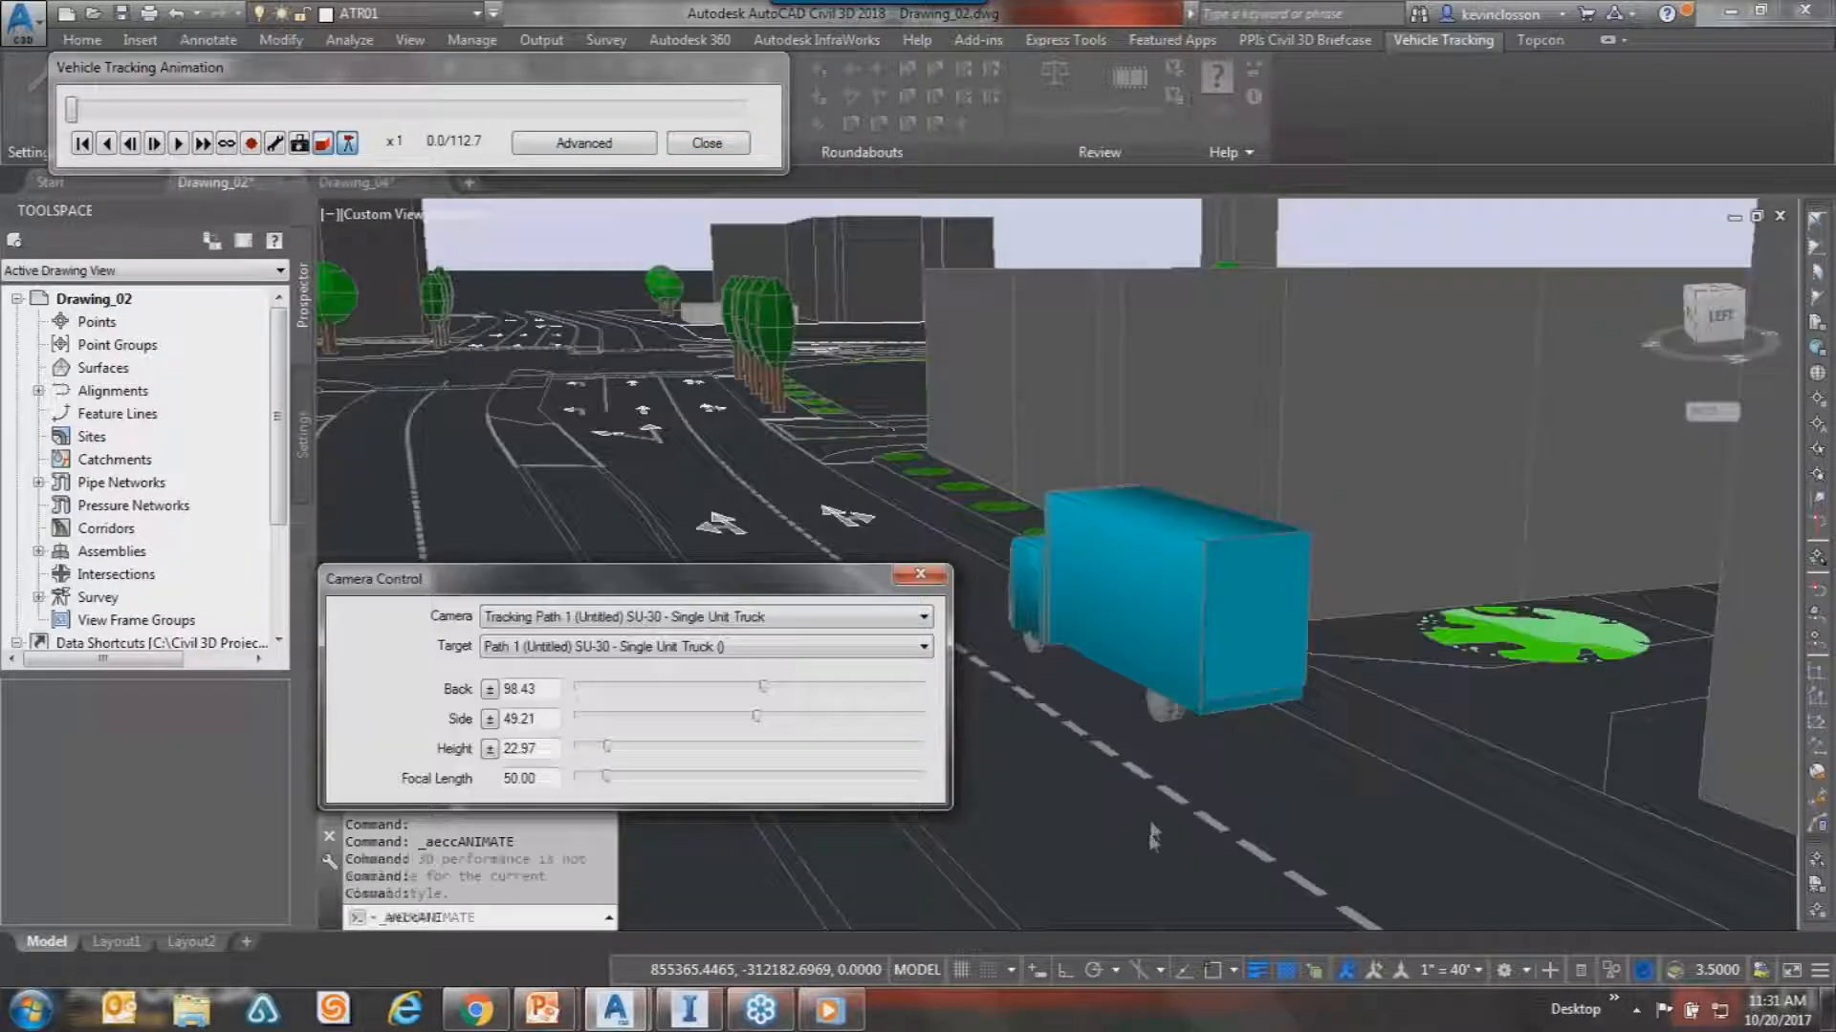
Play the animation and set the tracking camera to Back -806, Side -83, Height 656.
{"action": "left_click_drag", "start_coordinate": [715, 578], "coordinate": [531, 478]}
{"action": "left_click_drag", "start_coordinate": [201, 67], "coordinate": [207, 59]}
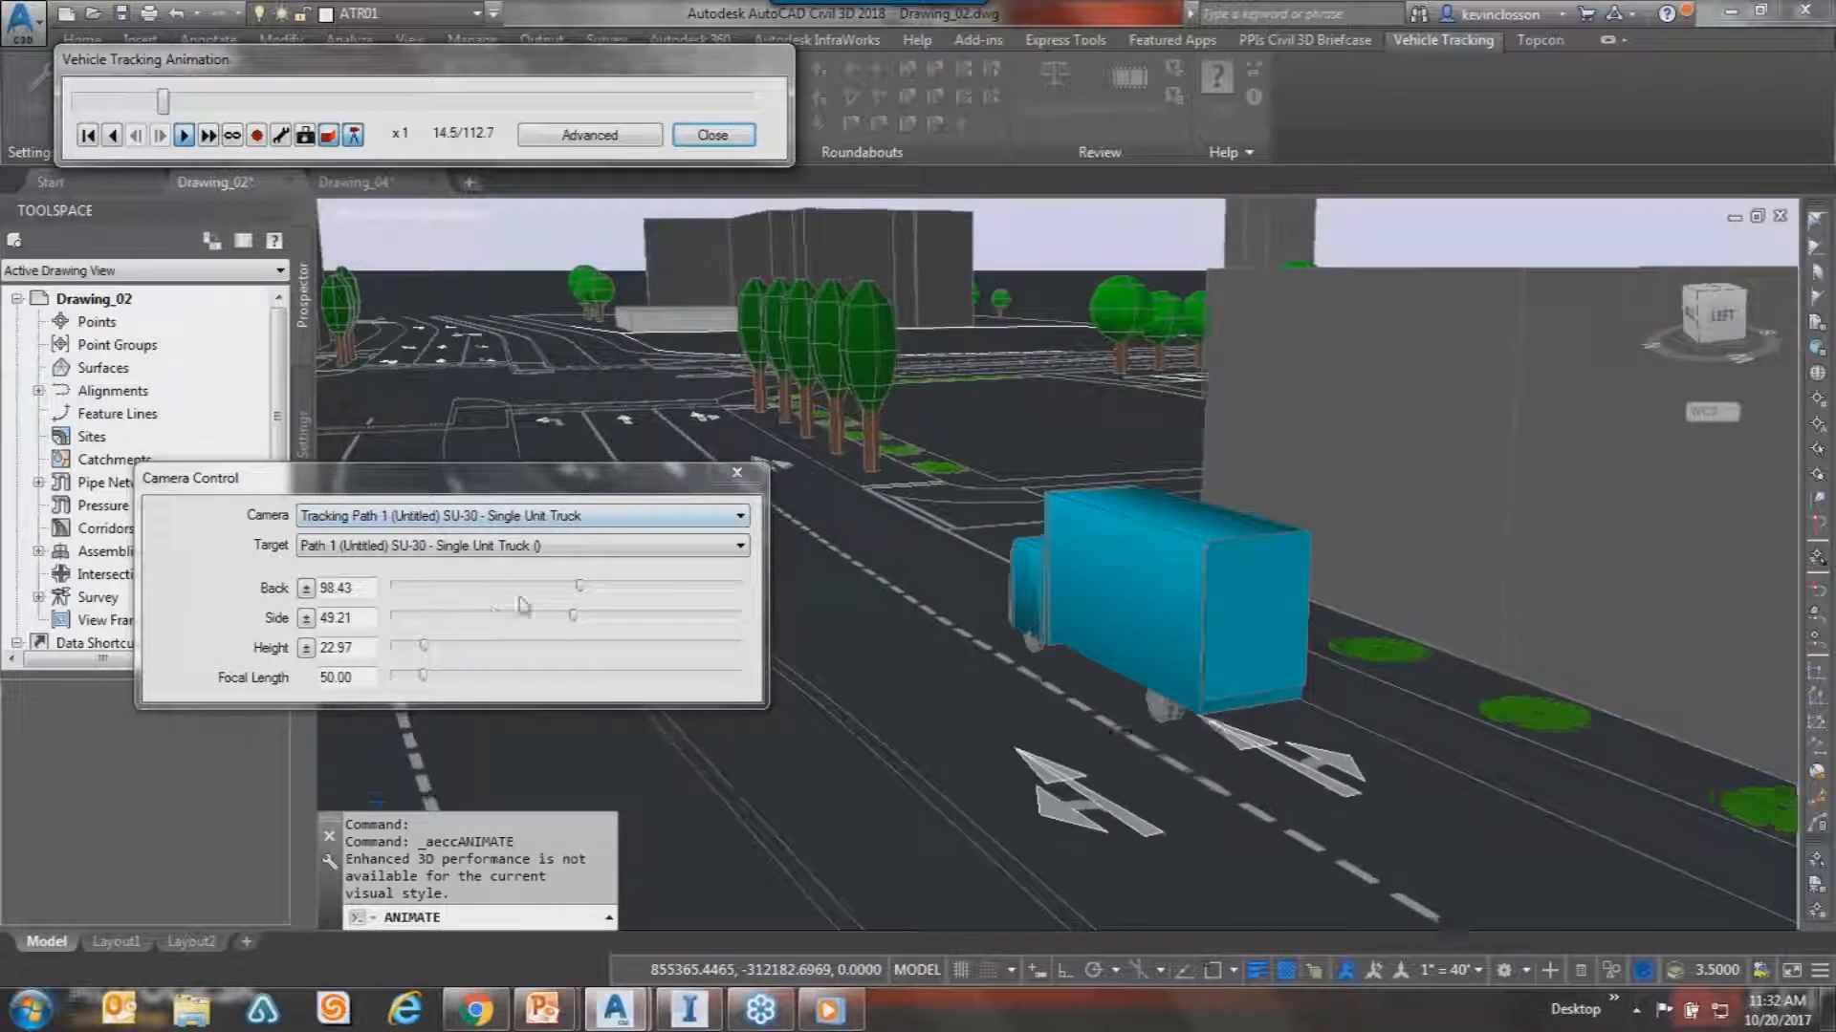
{"action": "left_click_drag", "start_coordinate": [578, 588], "coordinate": [442, 588]}
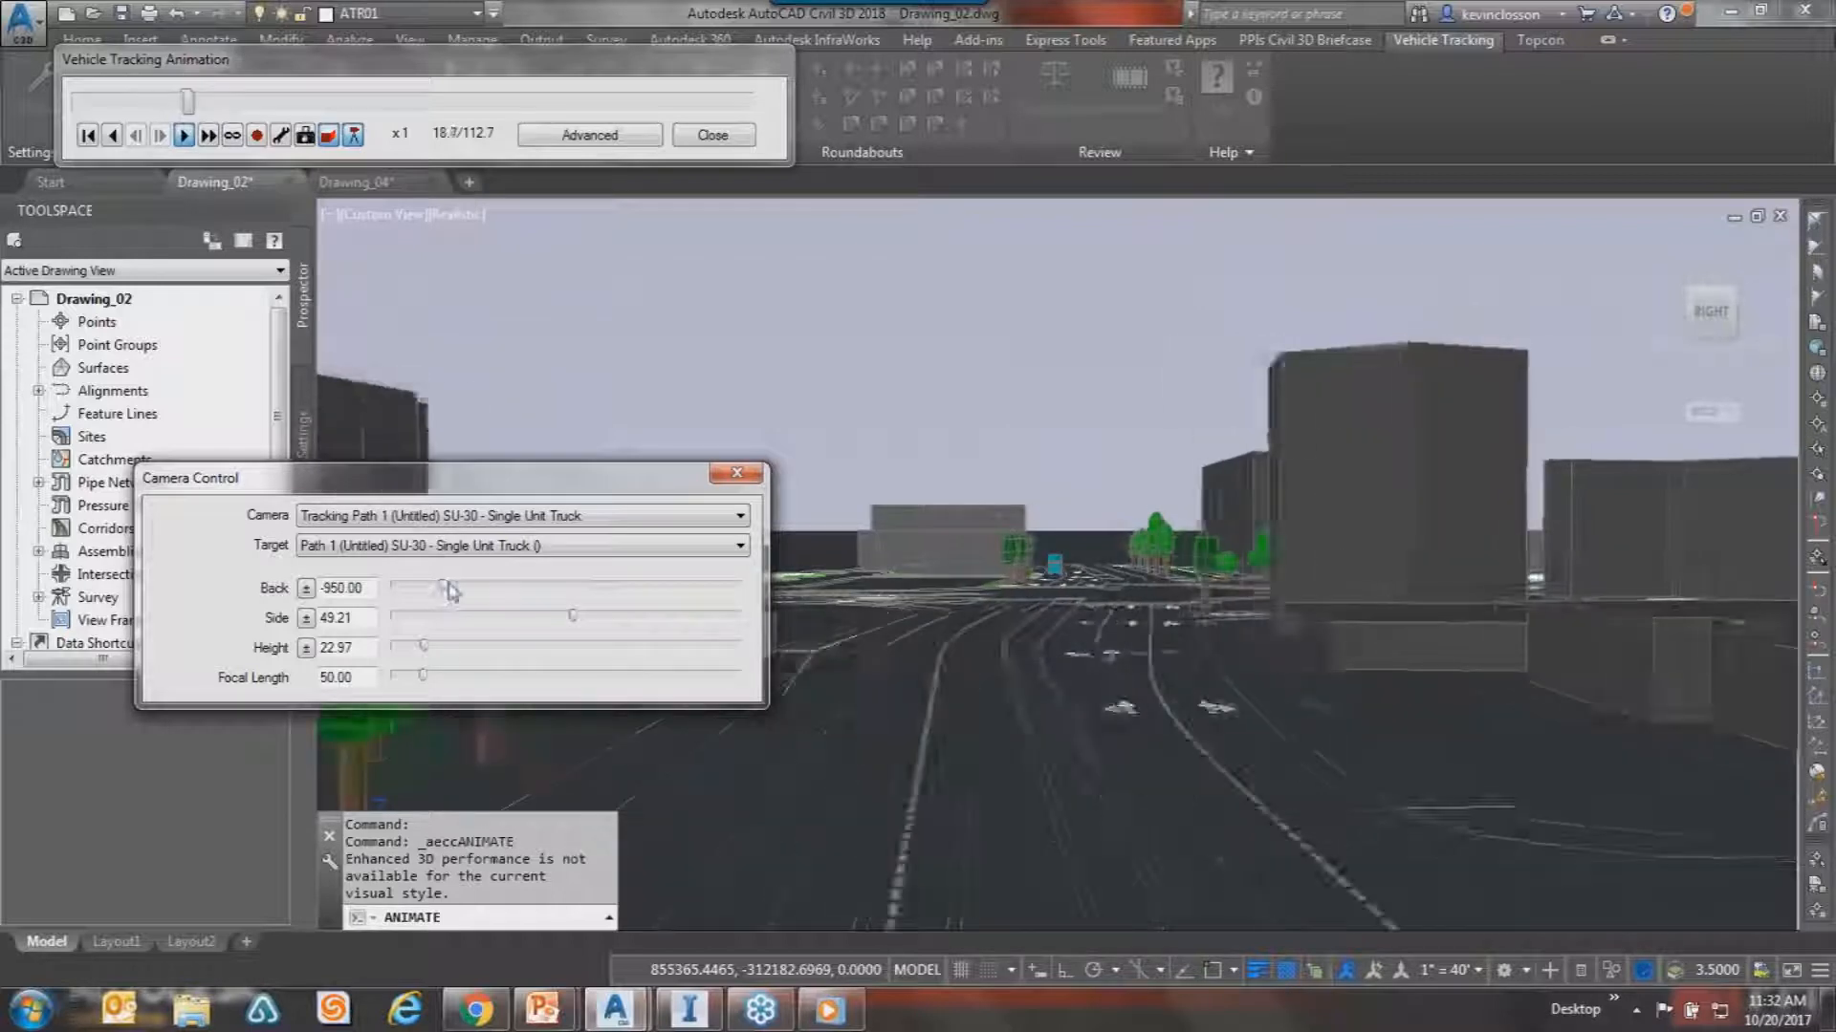
{"action": "mouse_move", "coordinate": [445, 587]}
{"action": "left_mouse_down"}
{"action": "mouse_move", "coordinate": [510, 587]}
{"action": "mouse_move", "coordinate": [465, 589]}
{"action": "left_mouse_up"}
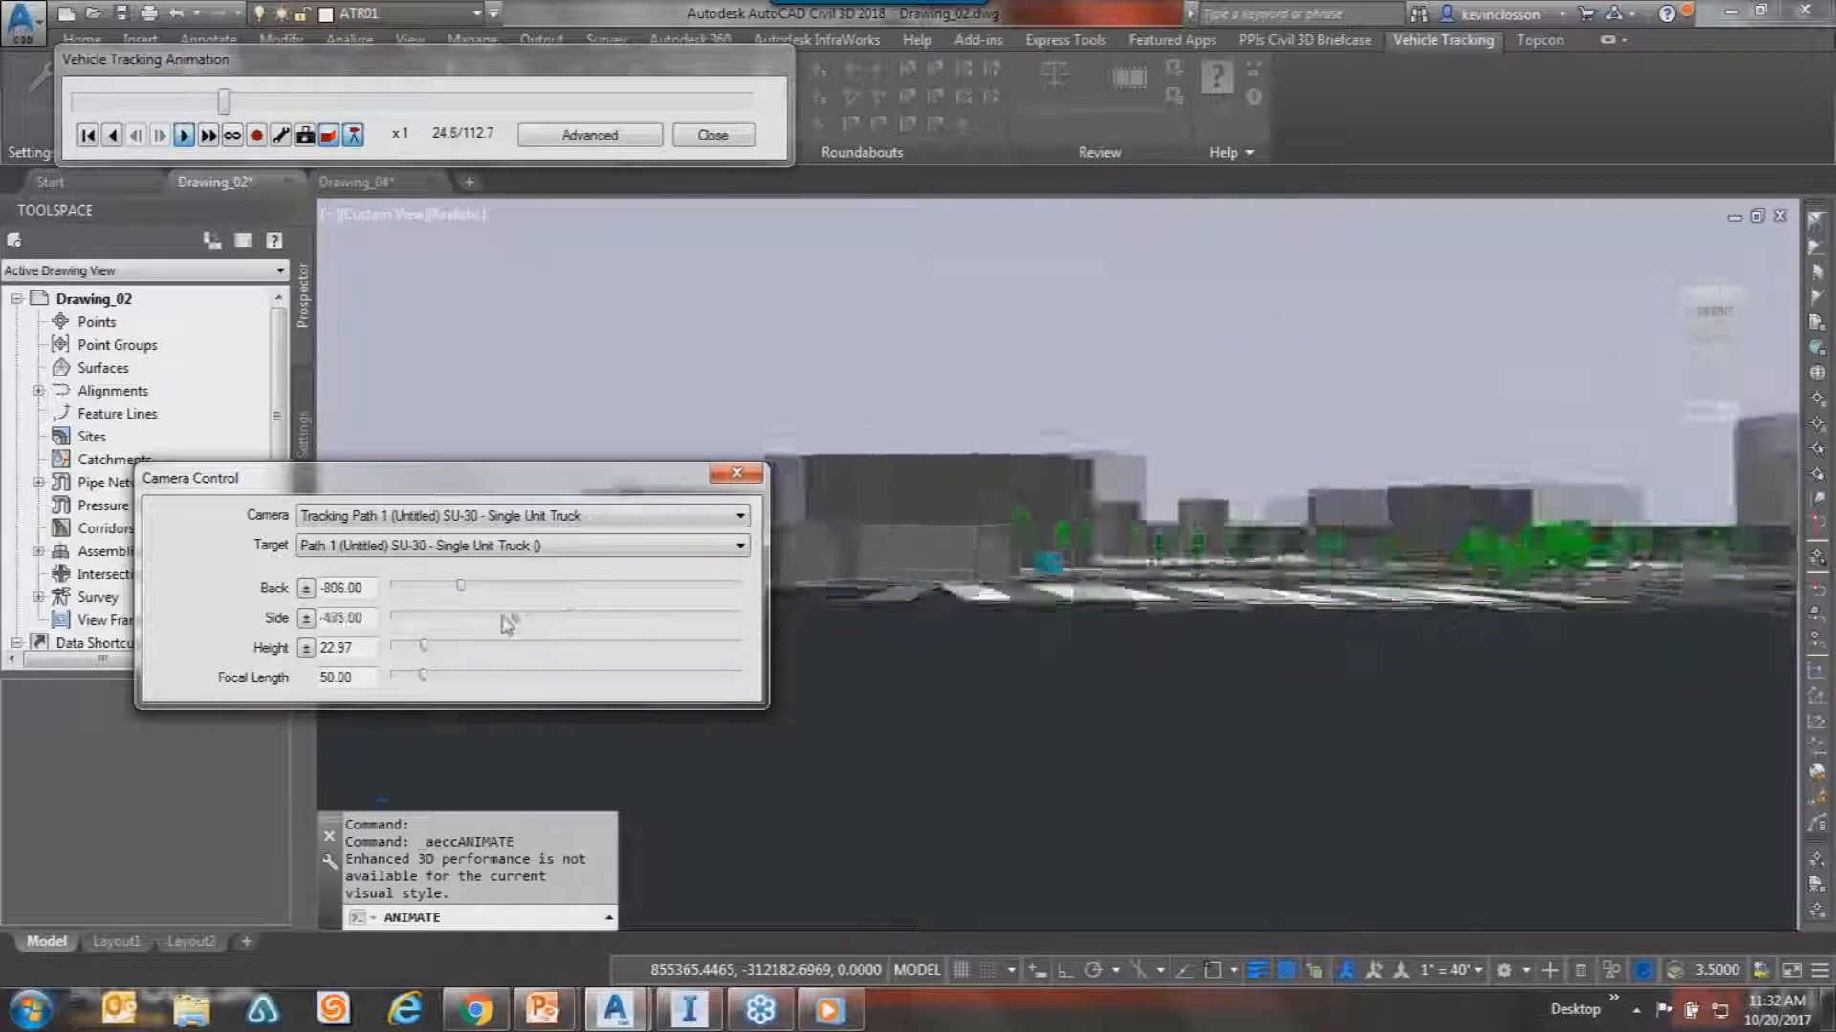
{"action": "left_click_drag", "start_coordinate": [426, 654], "coordinate": [578, 677]}
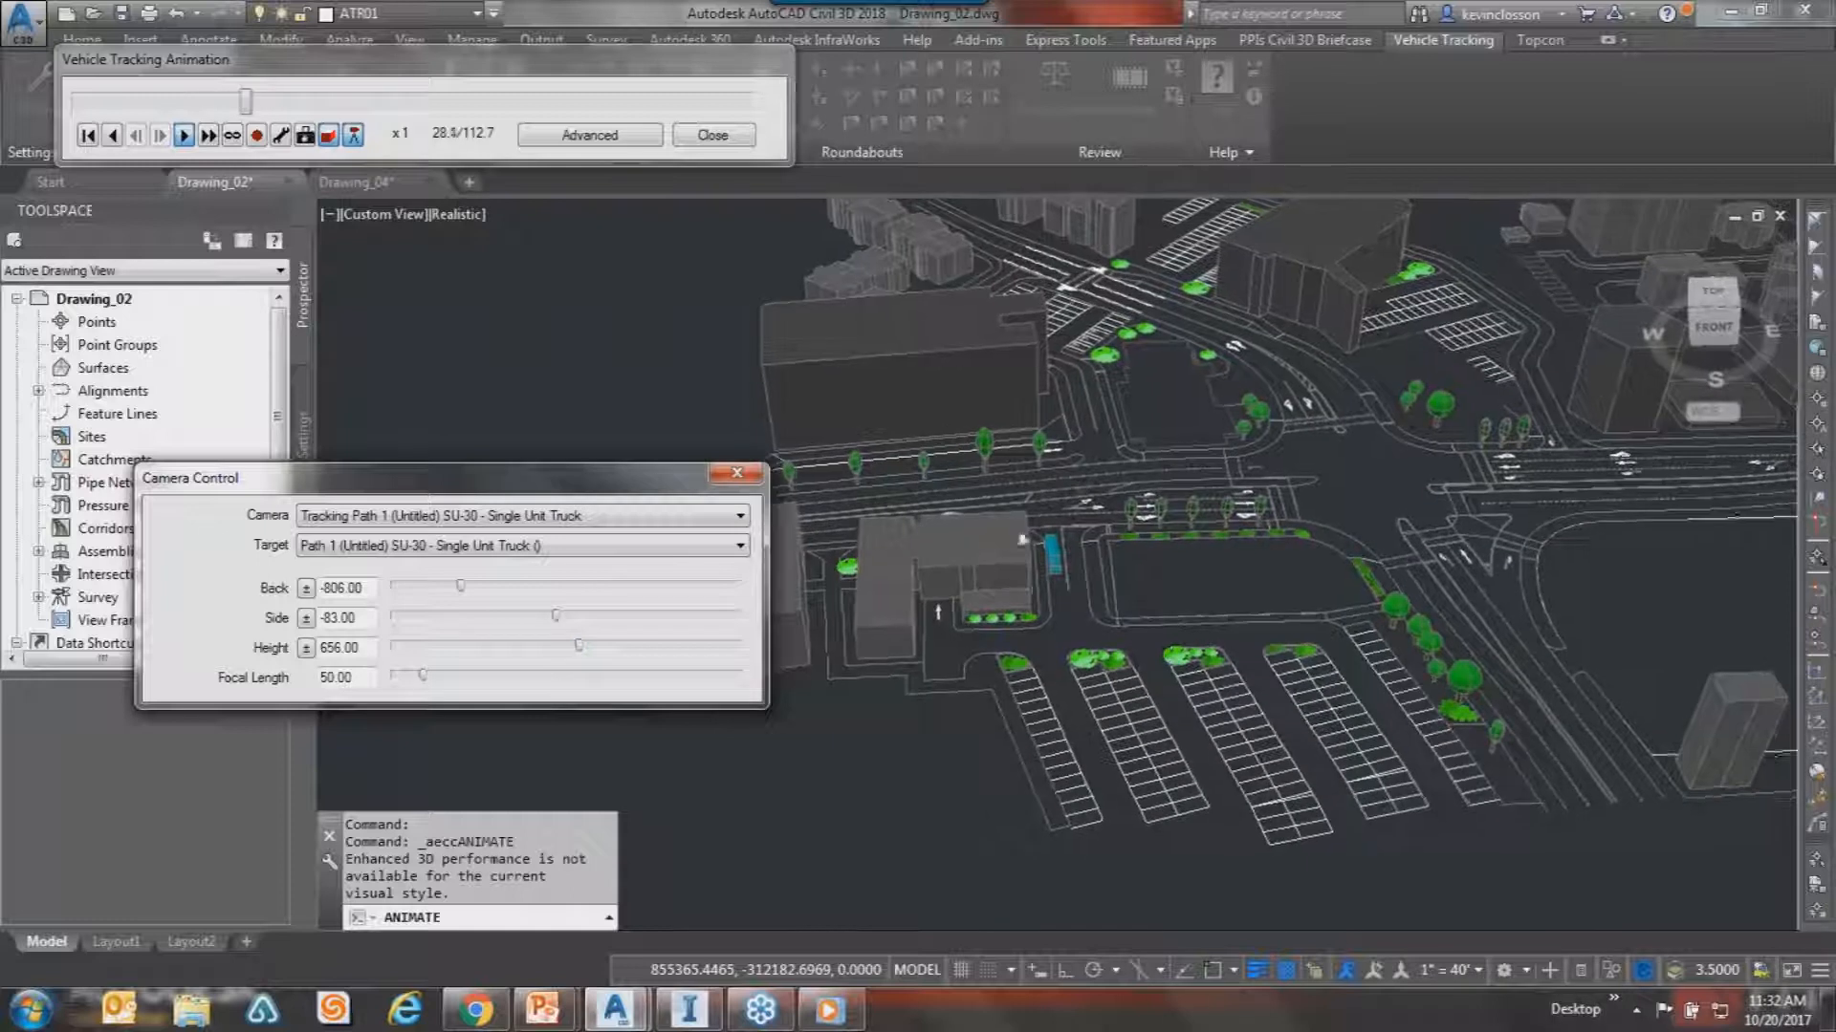
{"action": "left_click_drag", "start_coordinate": [587, 486], "coordinate": [436, 211]}
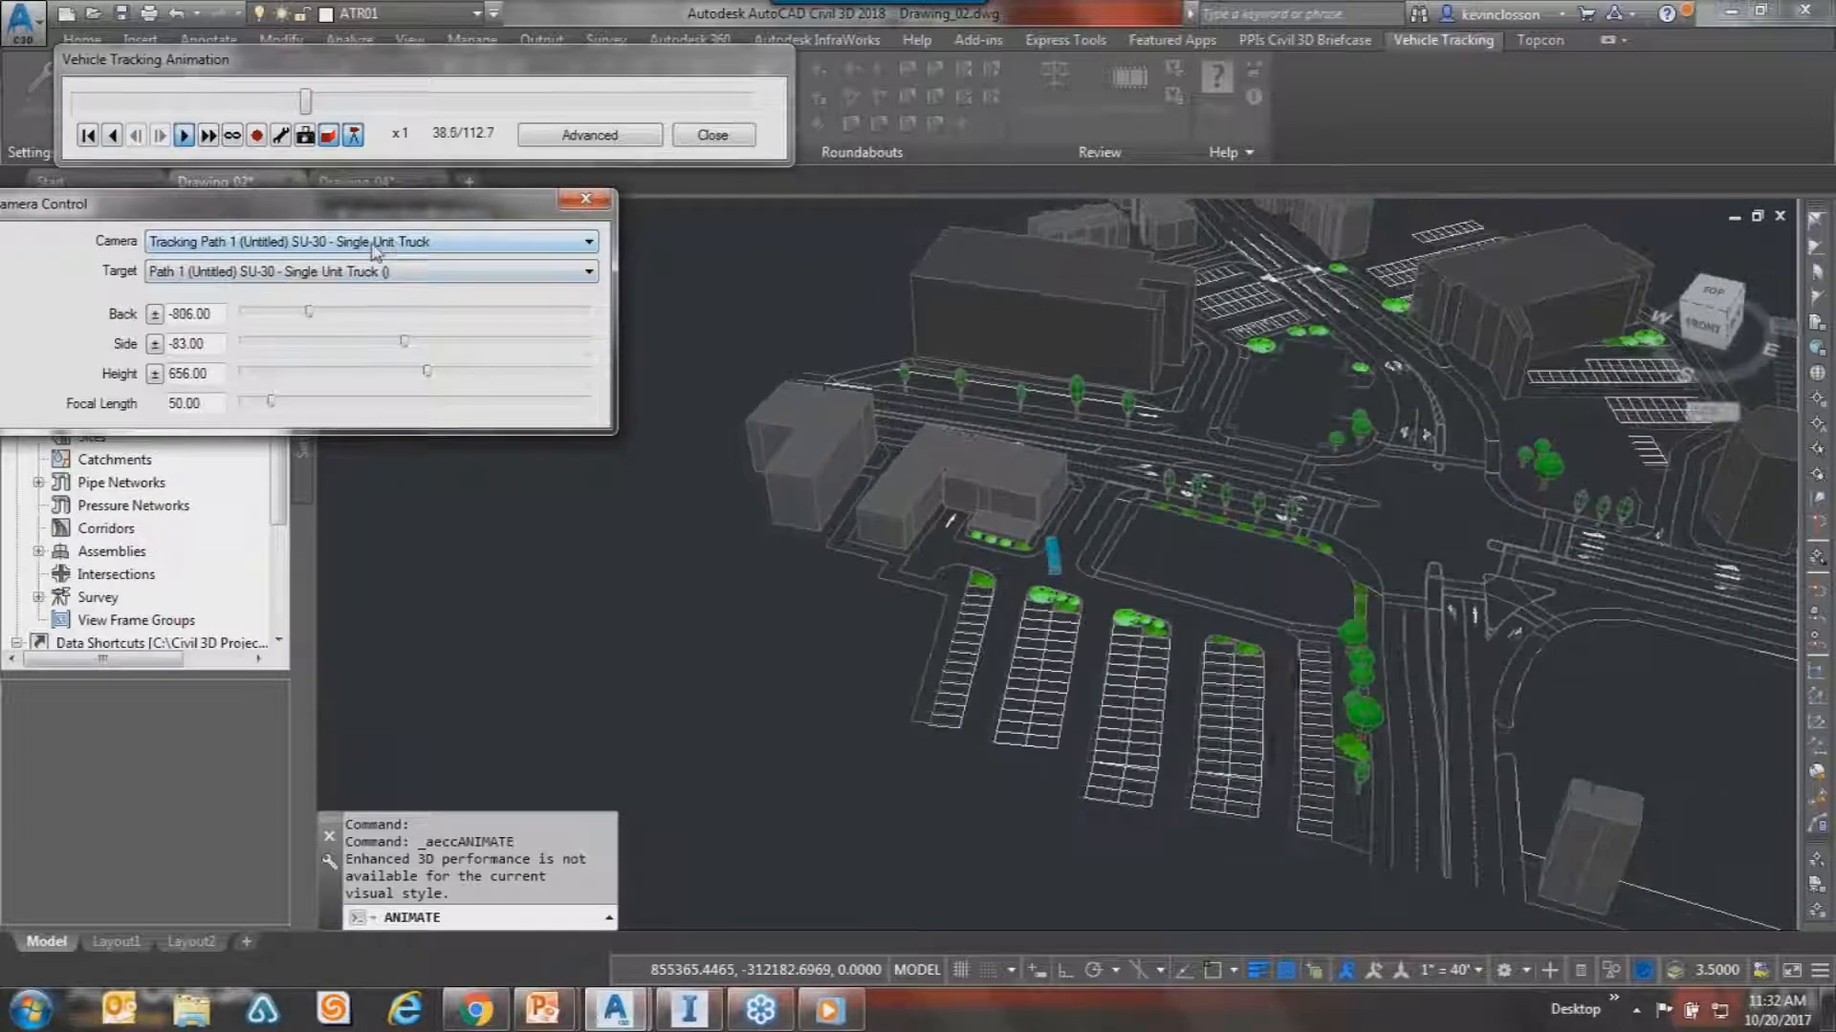
Try the Driver's eye camera, scrub the animation forward, then return to Tracking Path 1.
{"action": "left_click", "coordinate": [420, 243]}
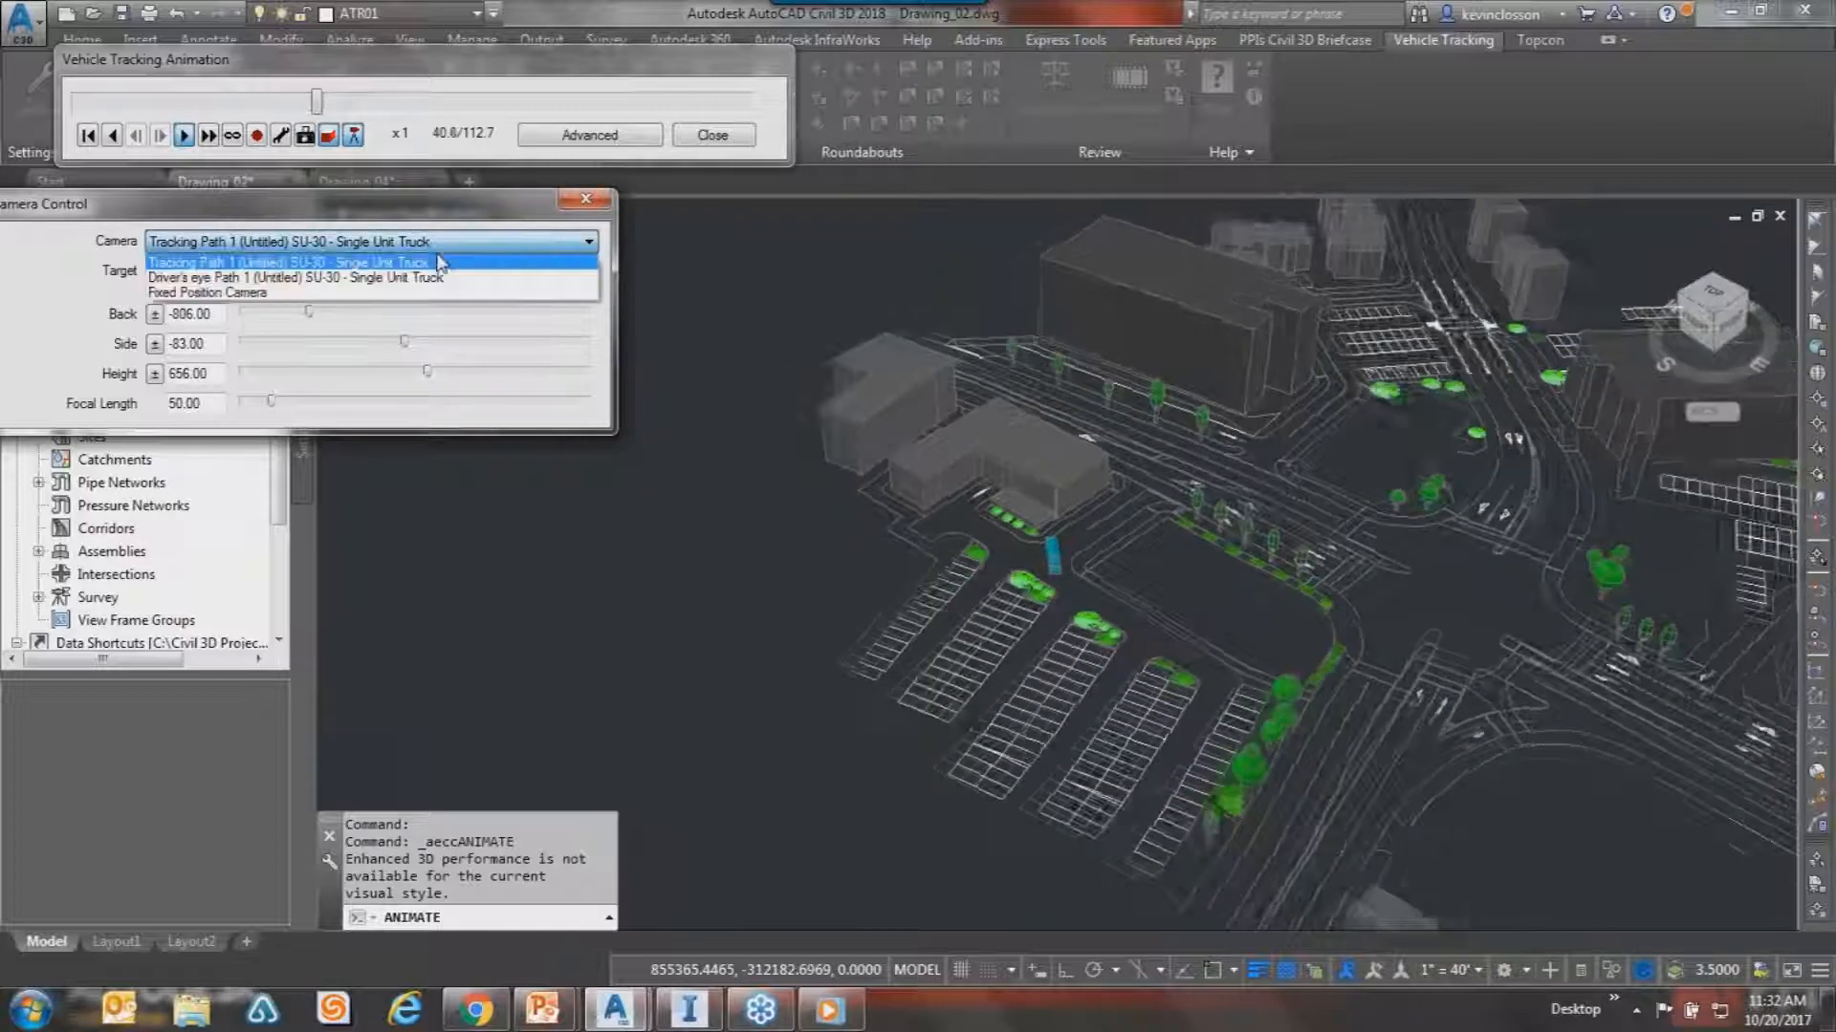
{"action": "left_click", "coordinate": [418, 280]}
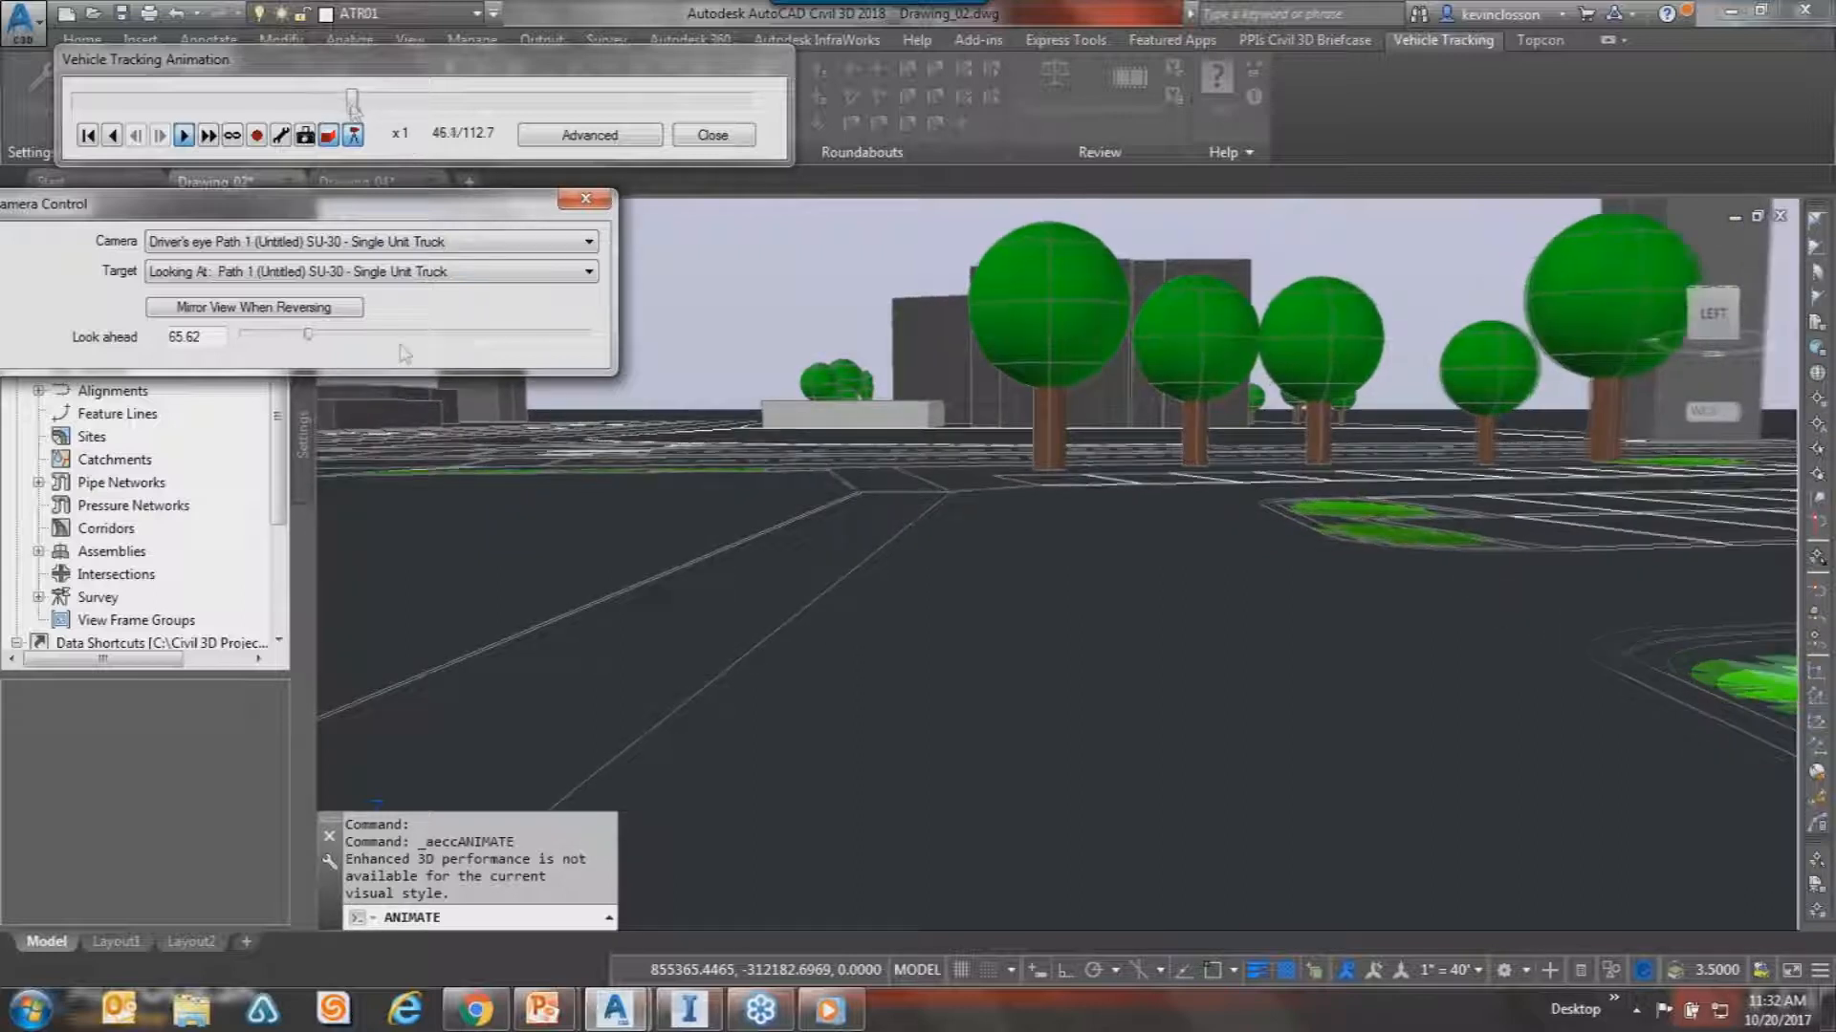
{"action": "left_click_drag", "start_coordinate": [368, 103], "coordinate": [472, 162]}
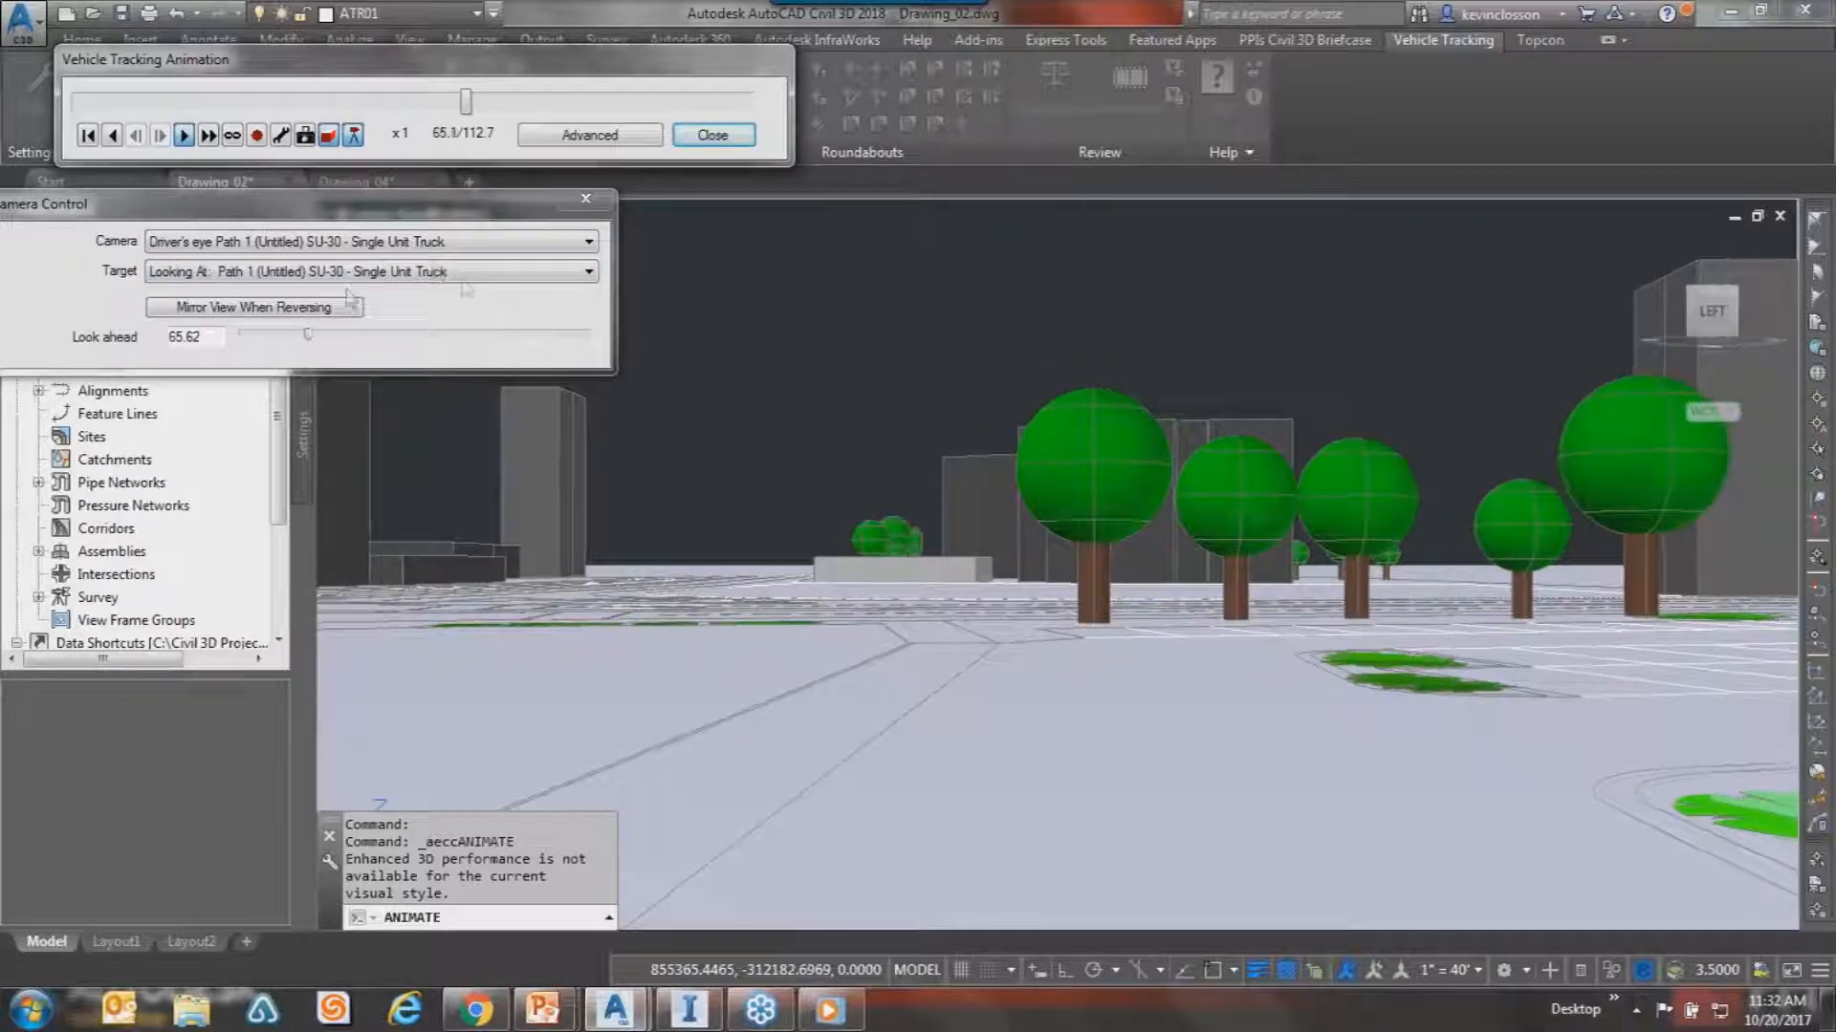
{"action": "left_click", "coordinate": [421, 241]}
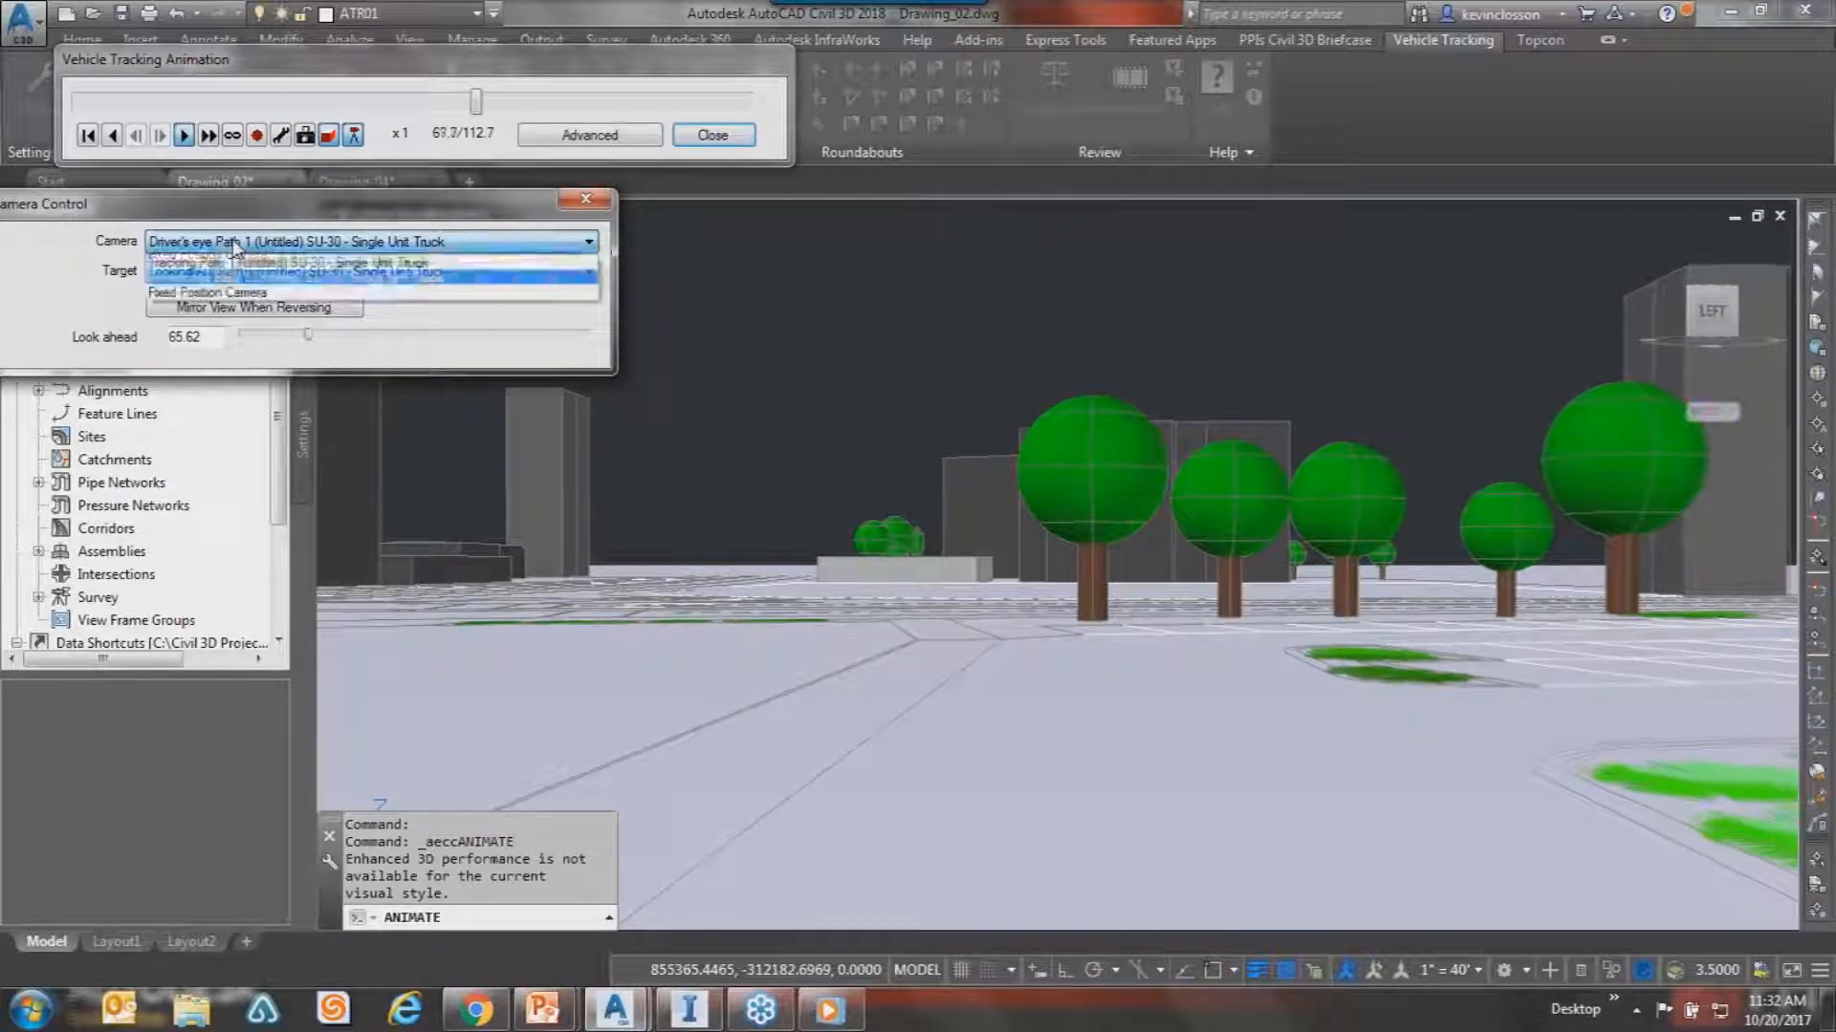
{"action": "left_click", "coordinate": [435, 271]}
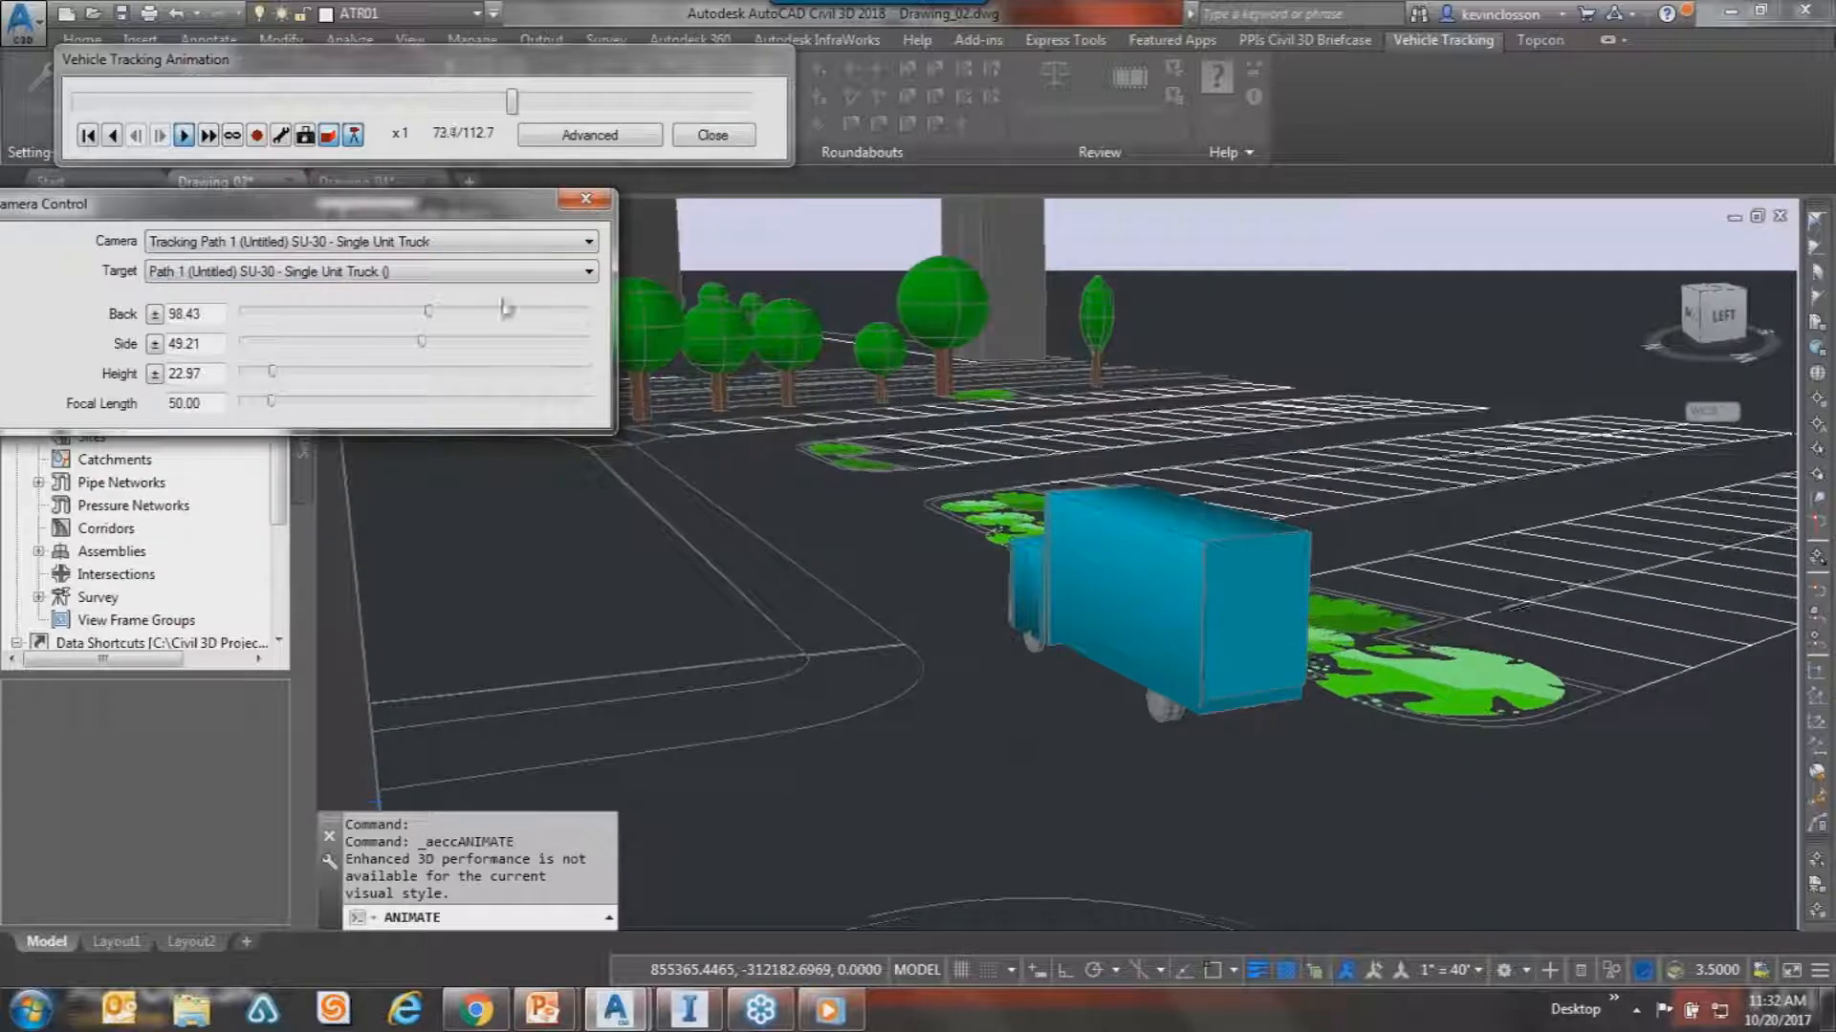
Keep the target on the truck path, set Side -135 and Height 314, and advance the animation.
{"action": "left_click", "coordinate": [490, 271]}
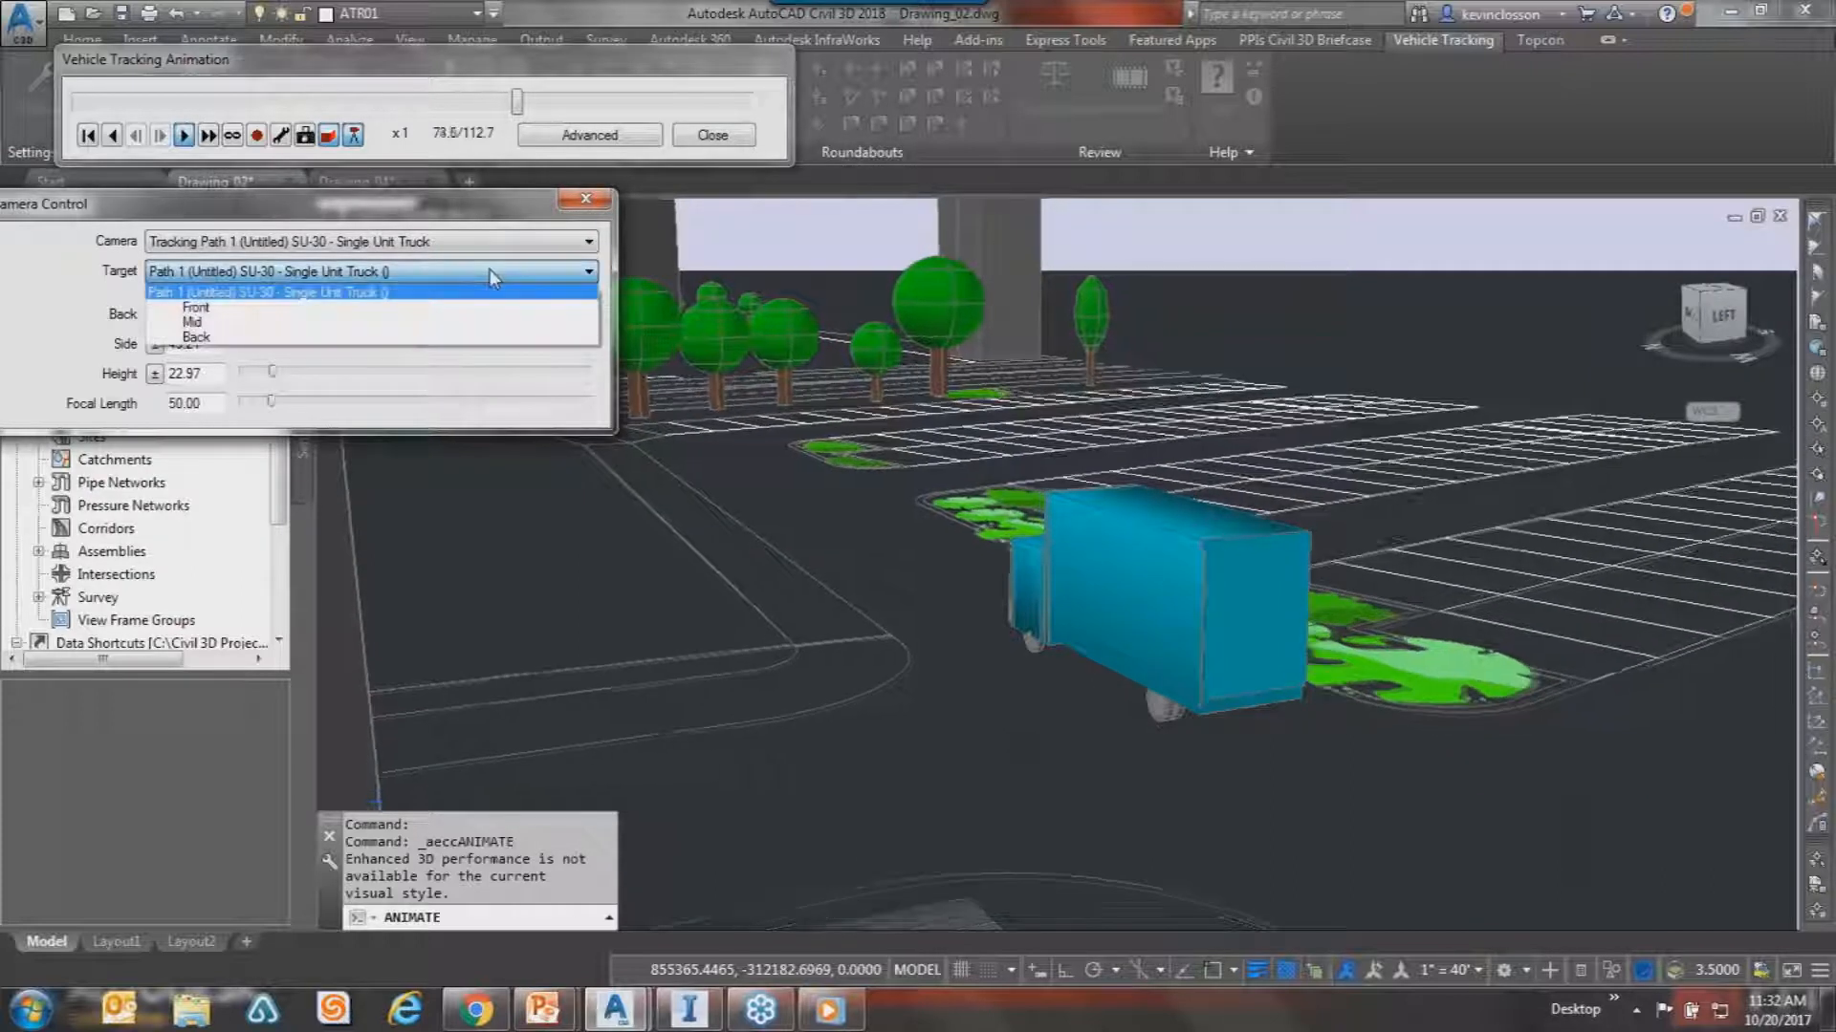
{"action": "left_click", "coordinate": [361, 307]}
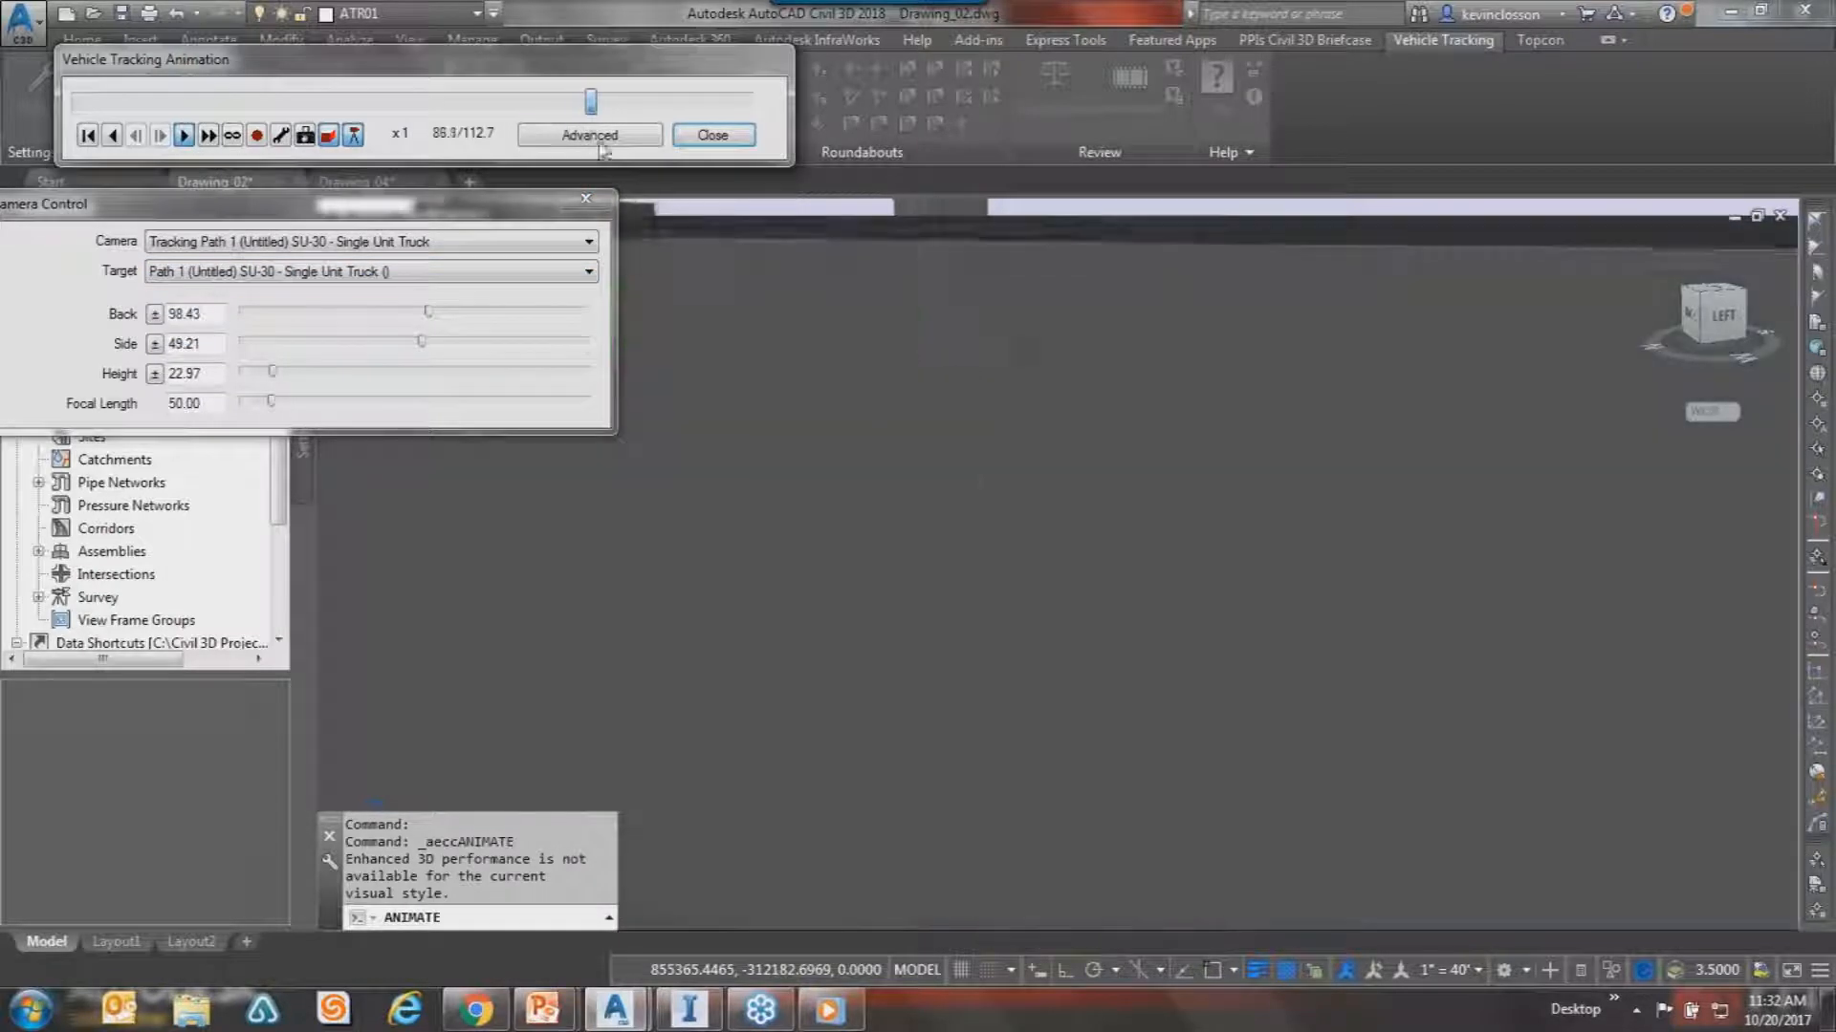
{"action": "left_click_drag", "start_coordinate": [419, 345], "coordinate": [398, 344]}
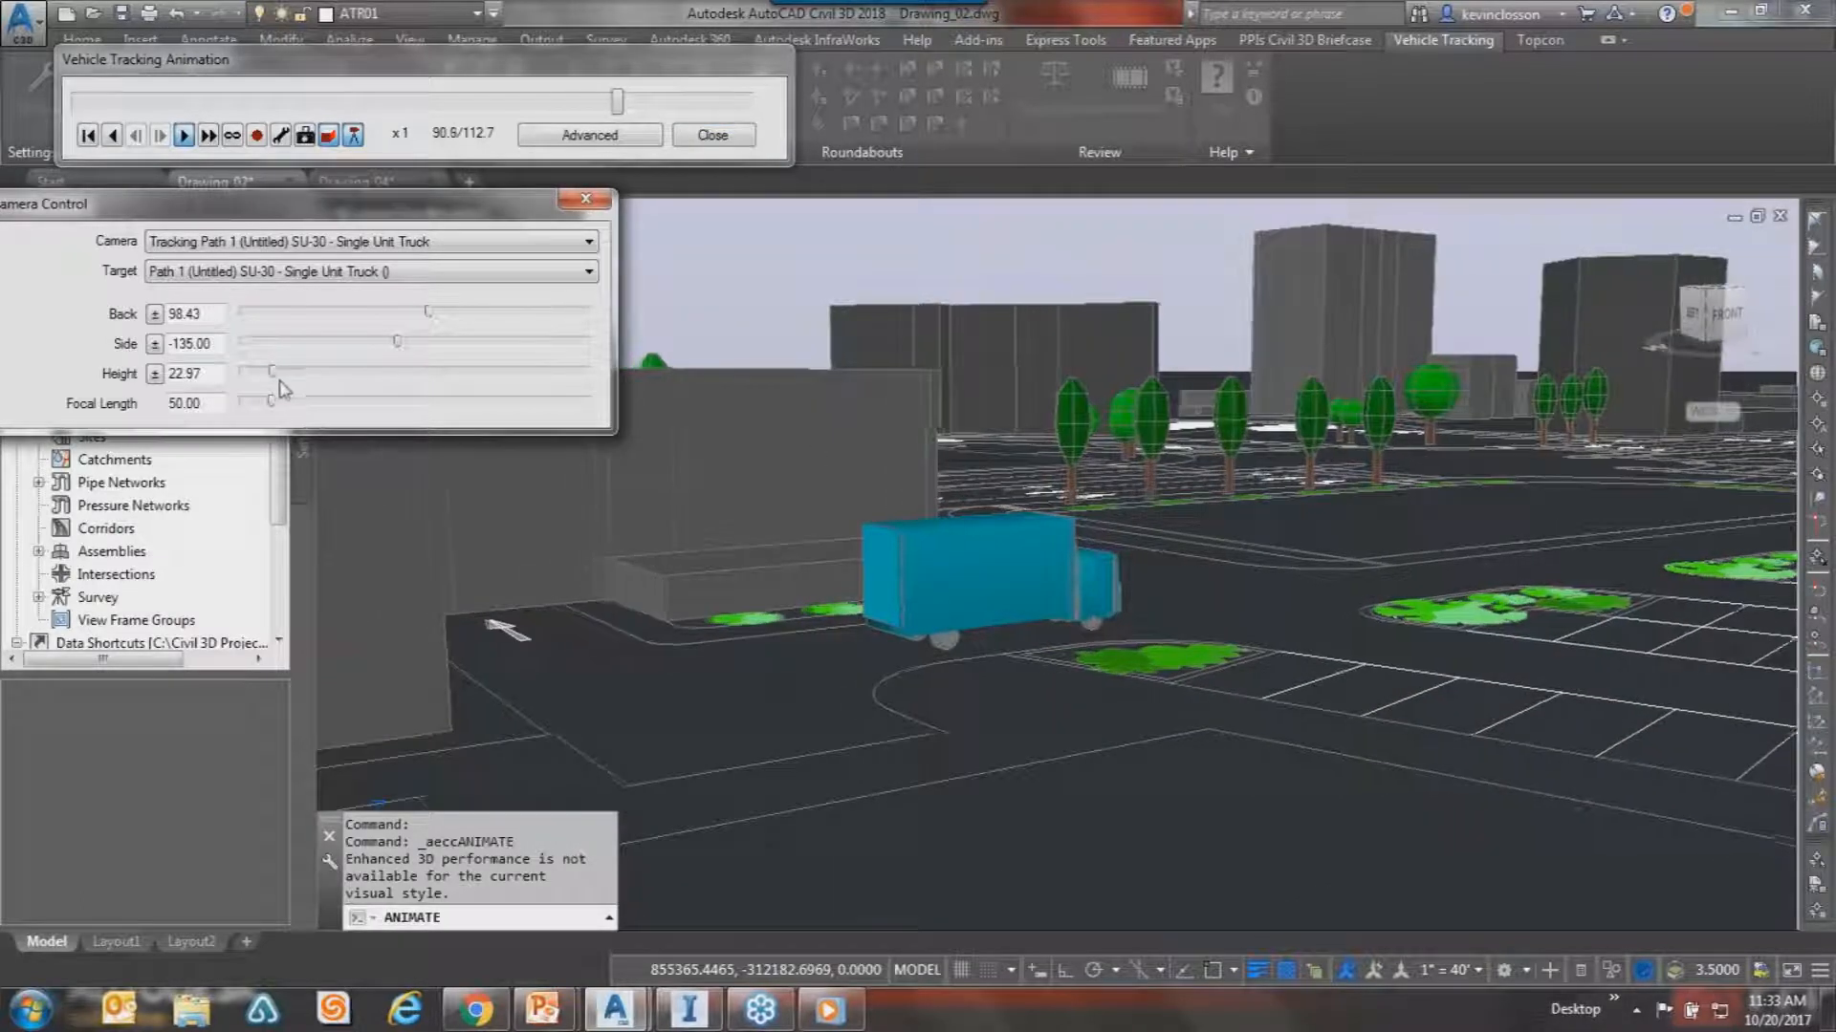
{"action": "left_click_drag", "start_coordinate": [318, 392], "coordinate": [346, 392]}
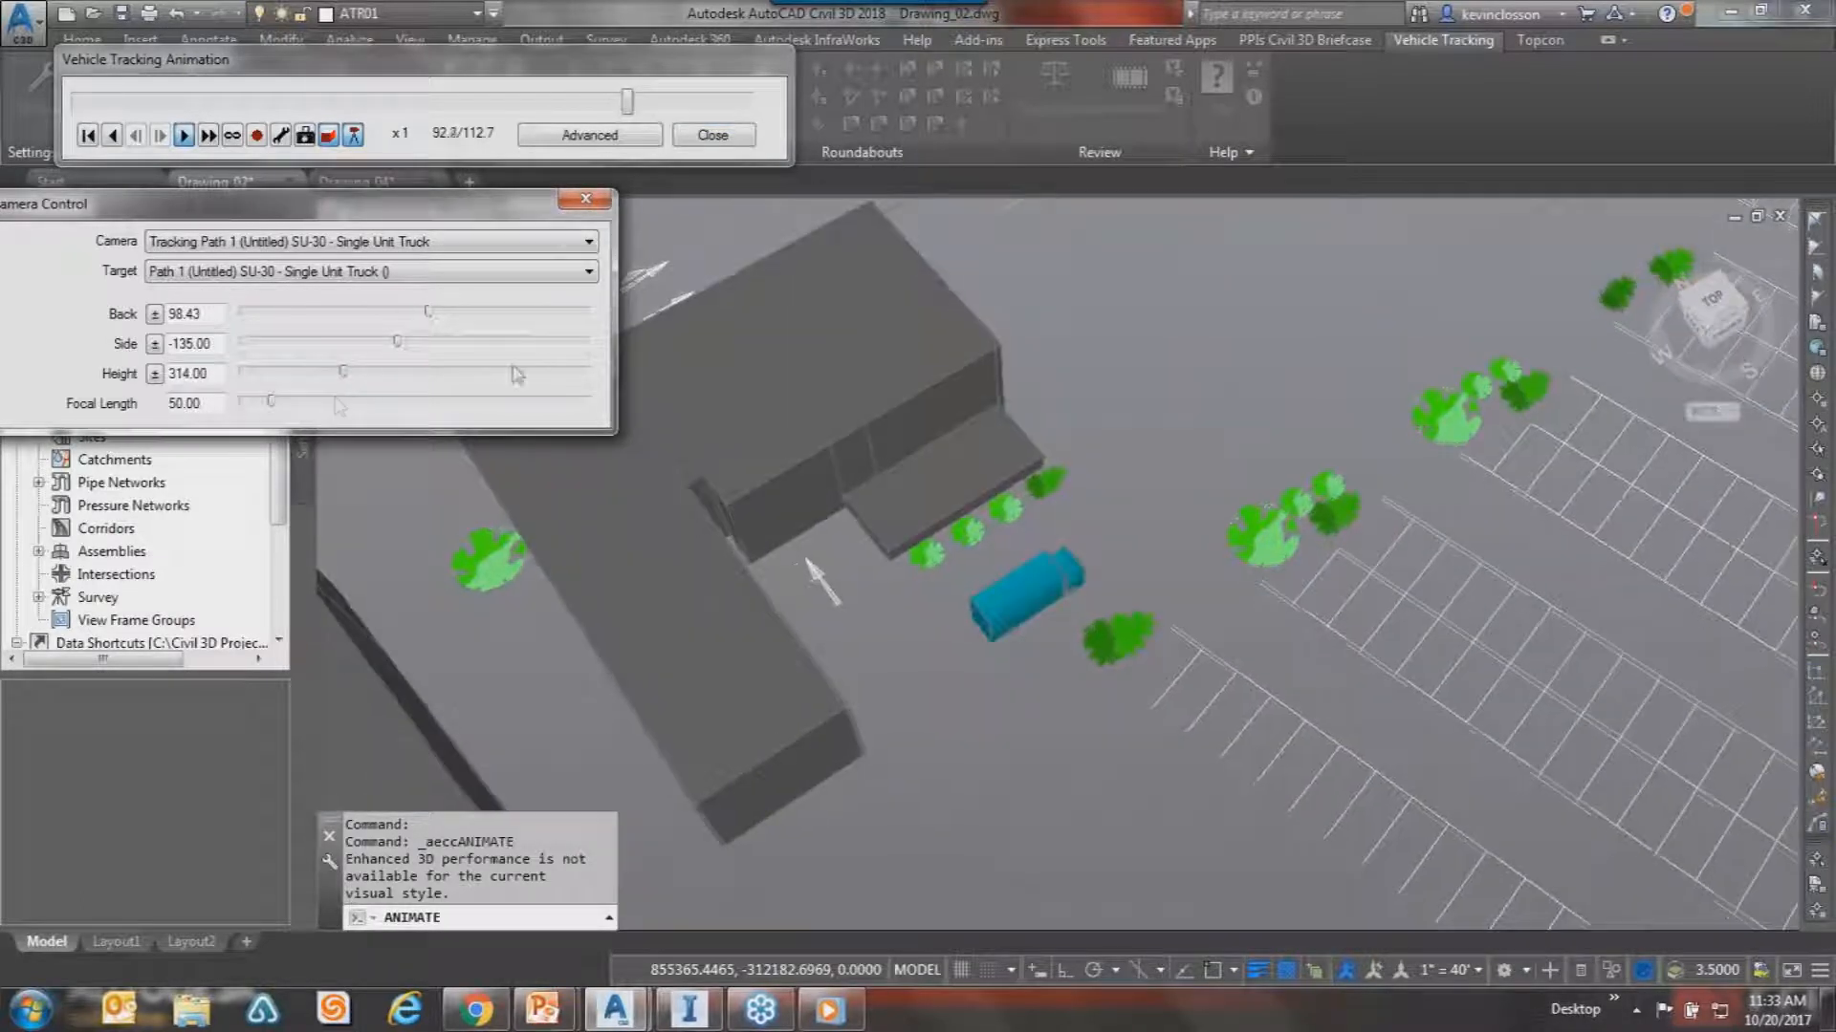
{"action": "left_click_drag", "start_coordinate": [638, 104], "coordinate": [661, 104]}
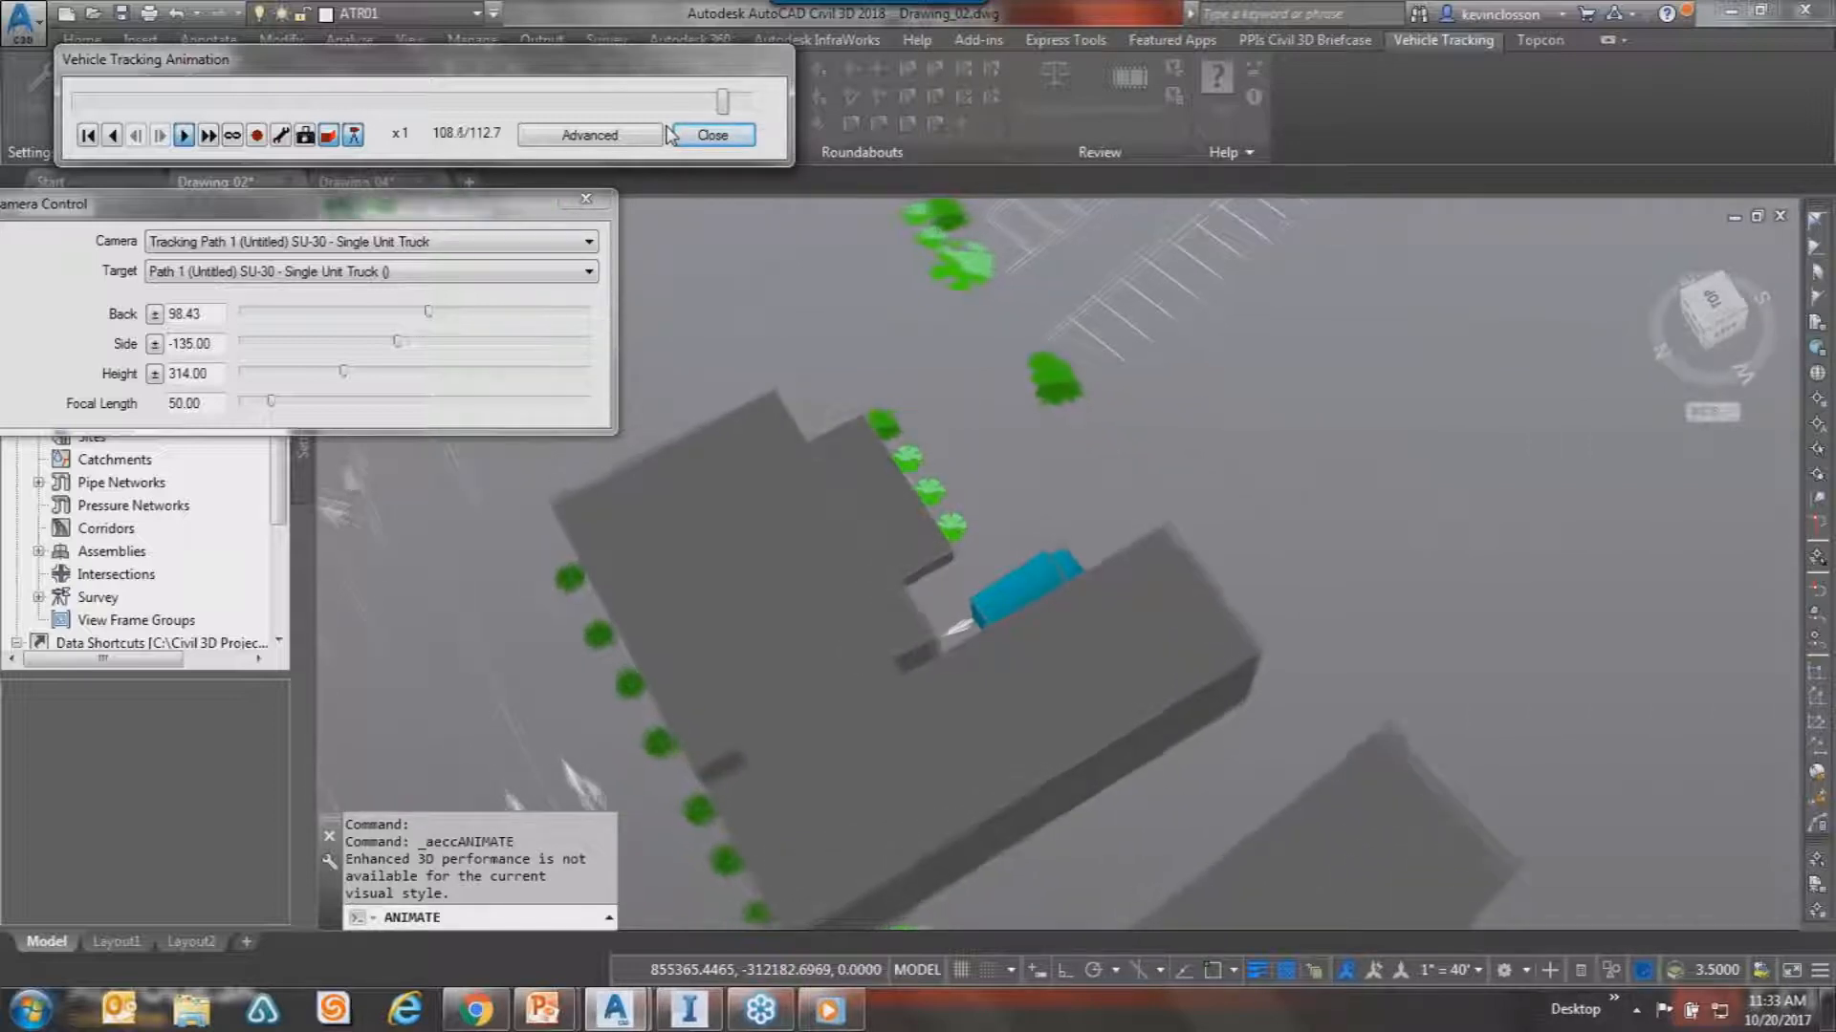
{"action": "left_click", "coordinate": [253, 242]}
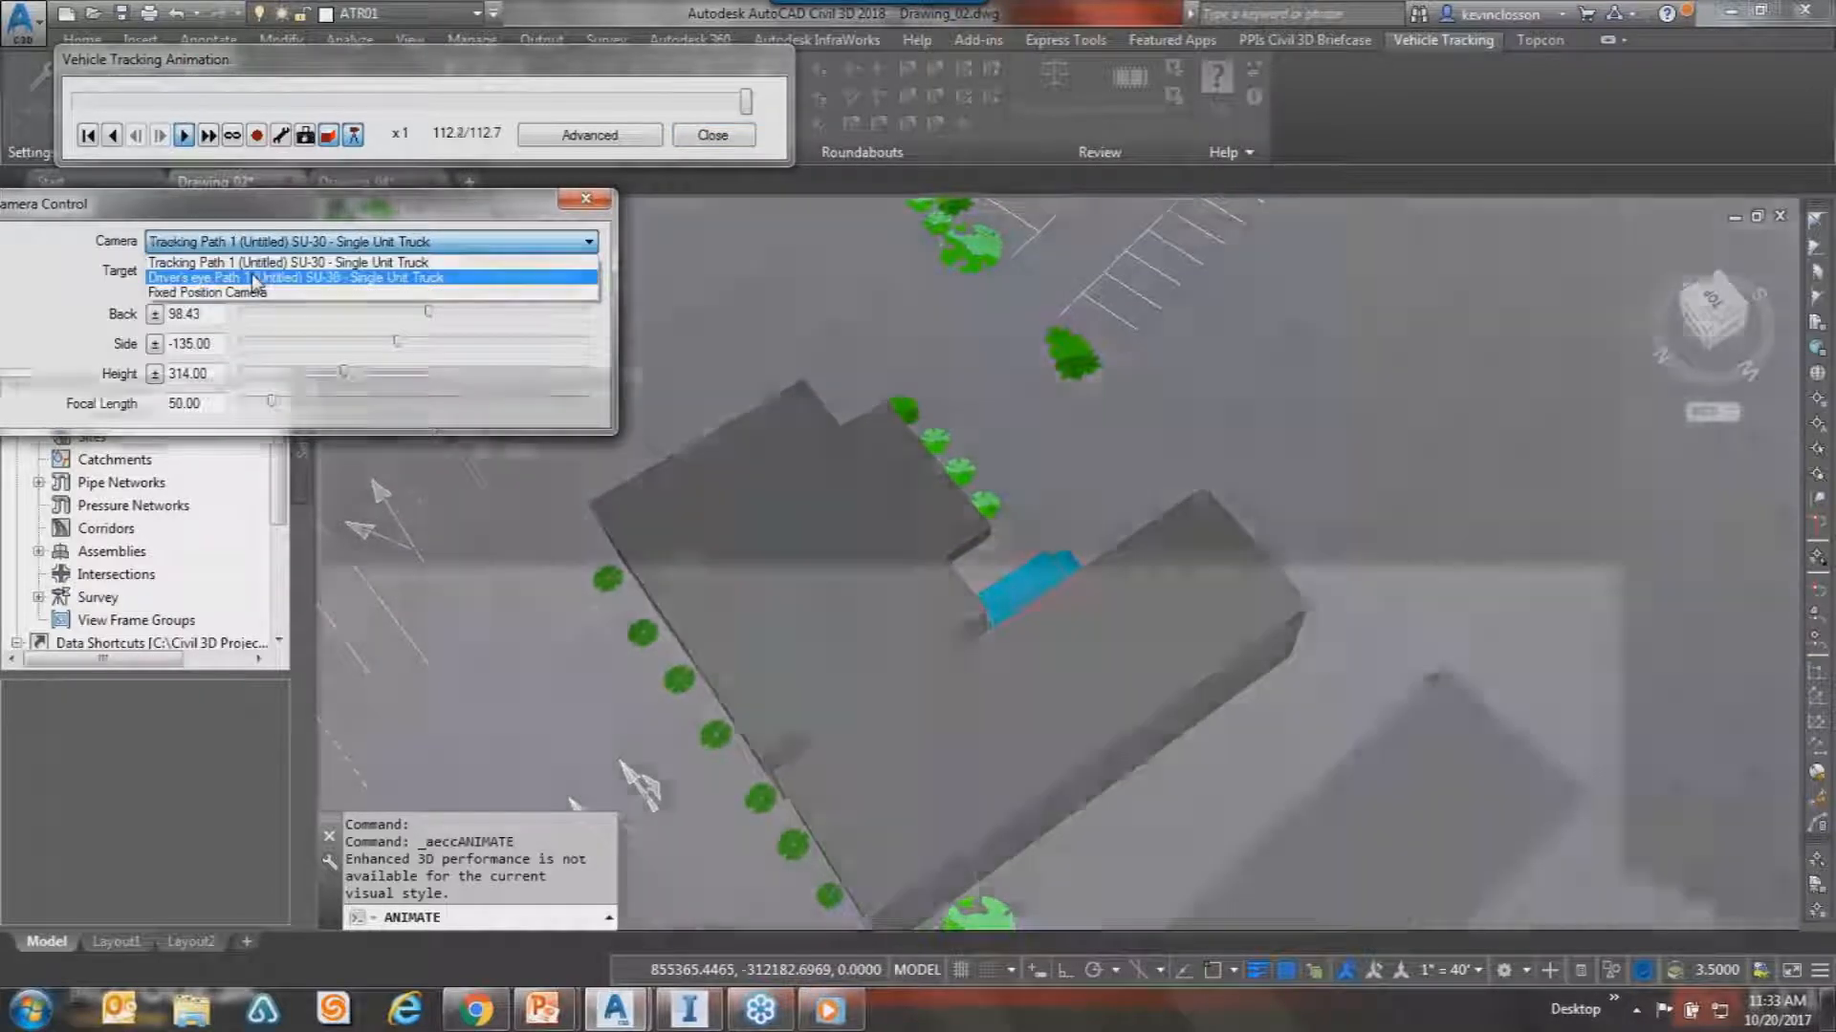
Switch to Driver's eye, rewind to 96.9 of 112.7, and set Target to Looking Left.
{"action": "left_click", "coordinate": [253, 278]}
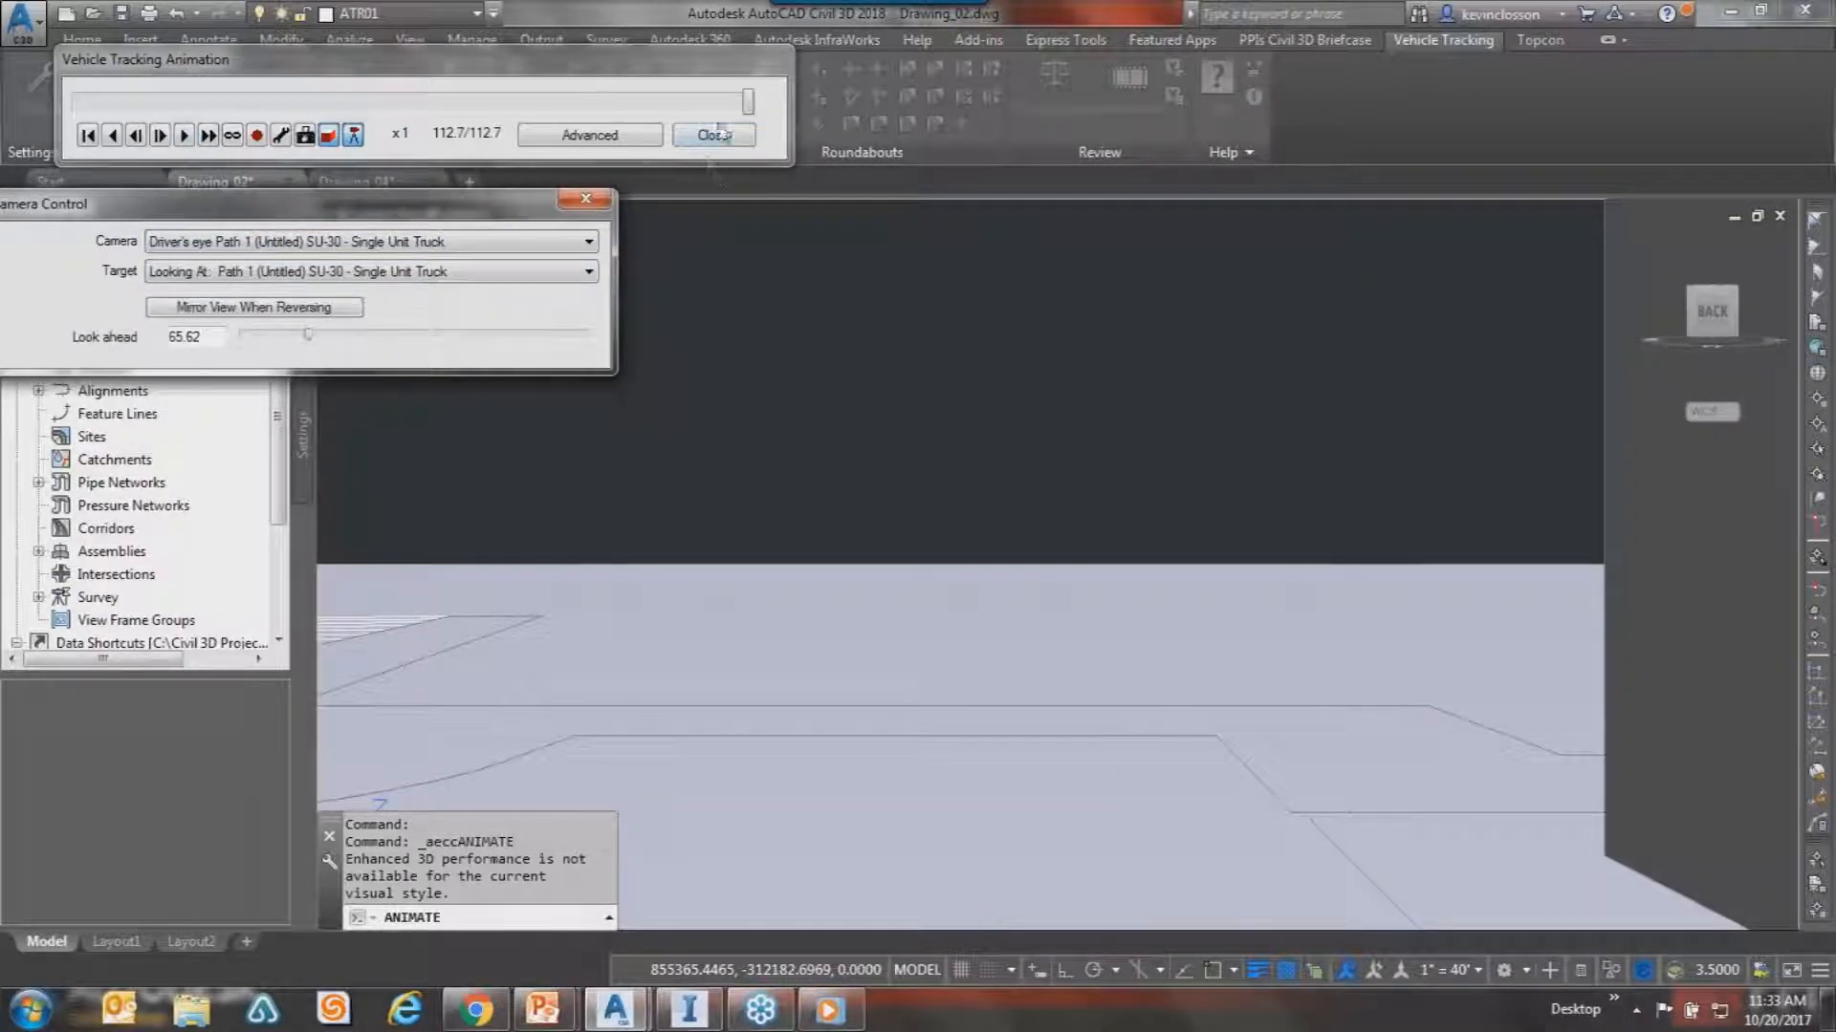
{"action": "left_click_drag", "start_coordinate": [750, 110], "coordinate": [656, 116]}
{"action": "left_click", "coordinate": [535, 273]}
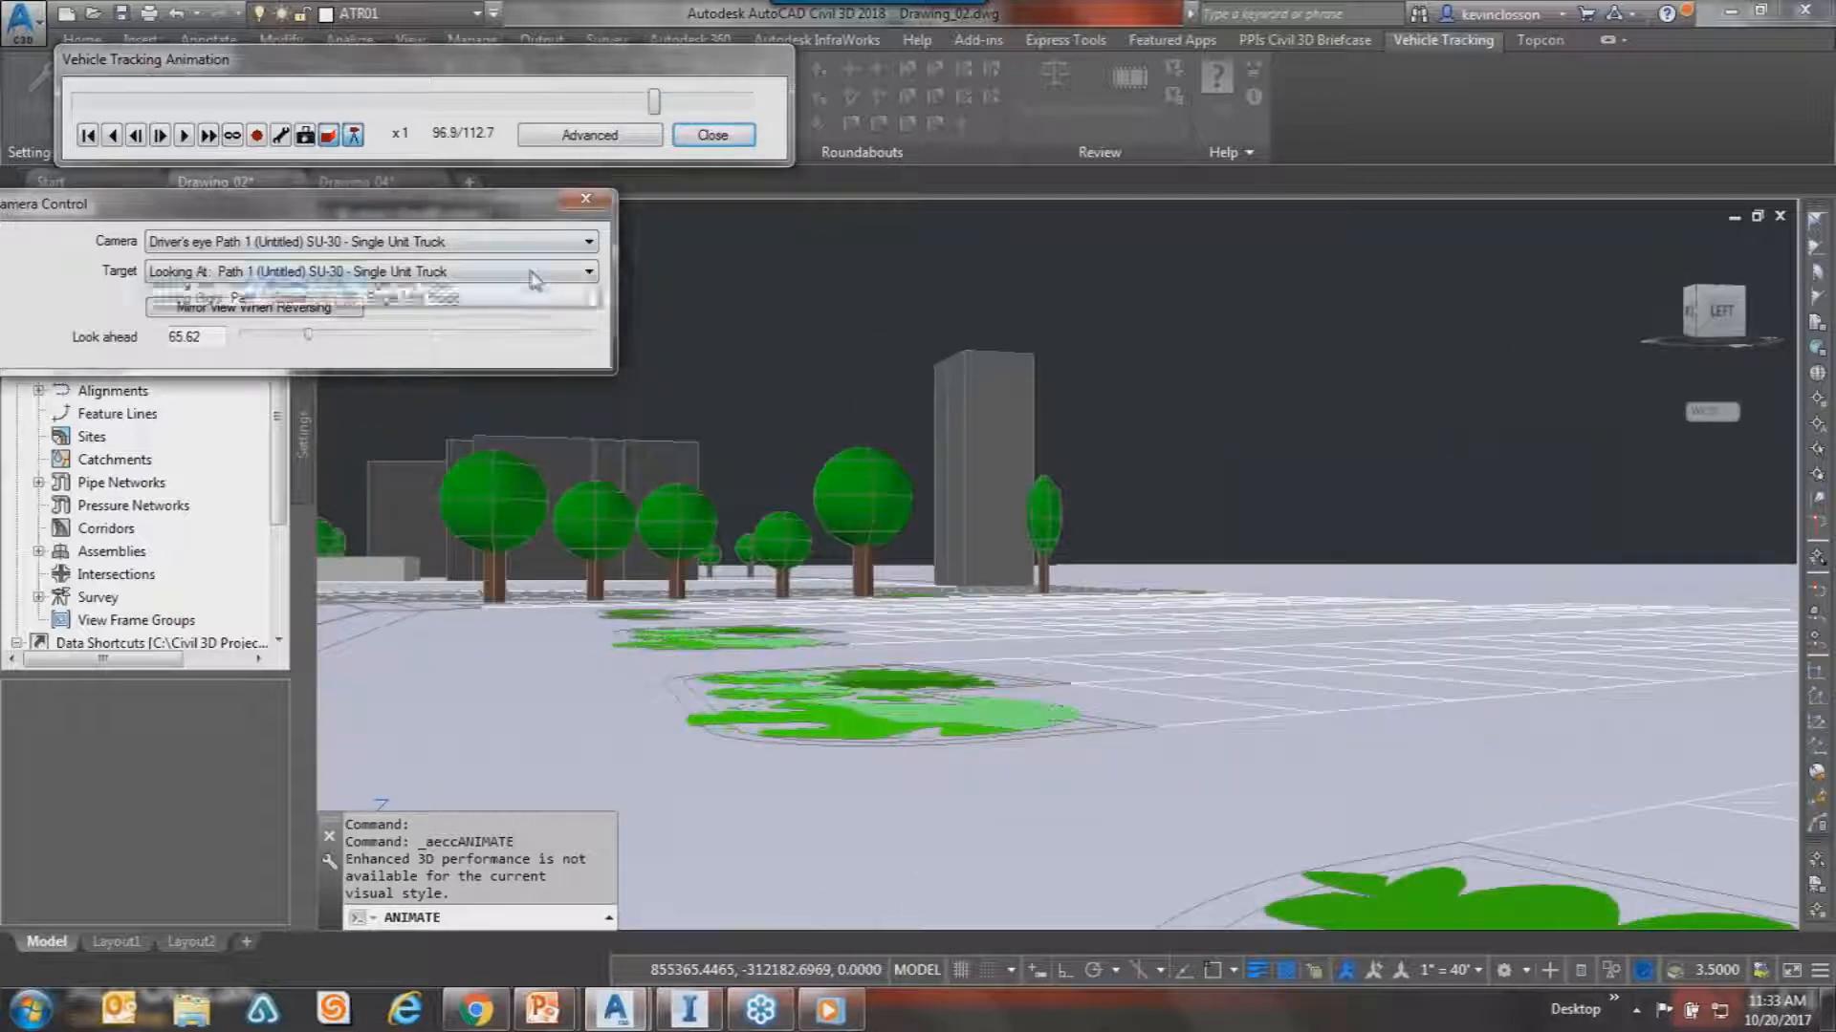
{"action": "left_click", "coordinate": [458, 322]}
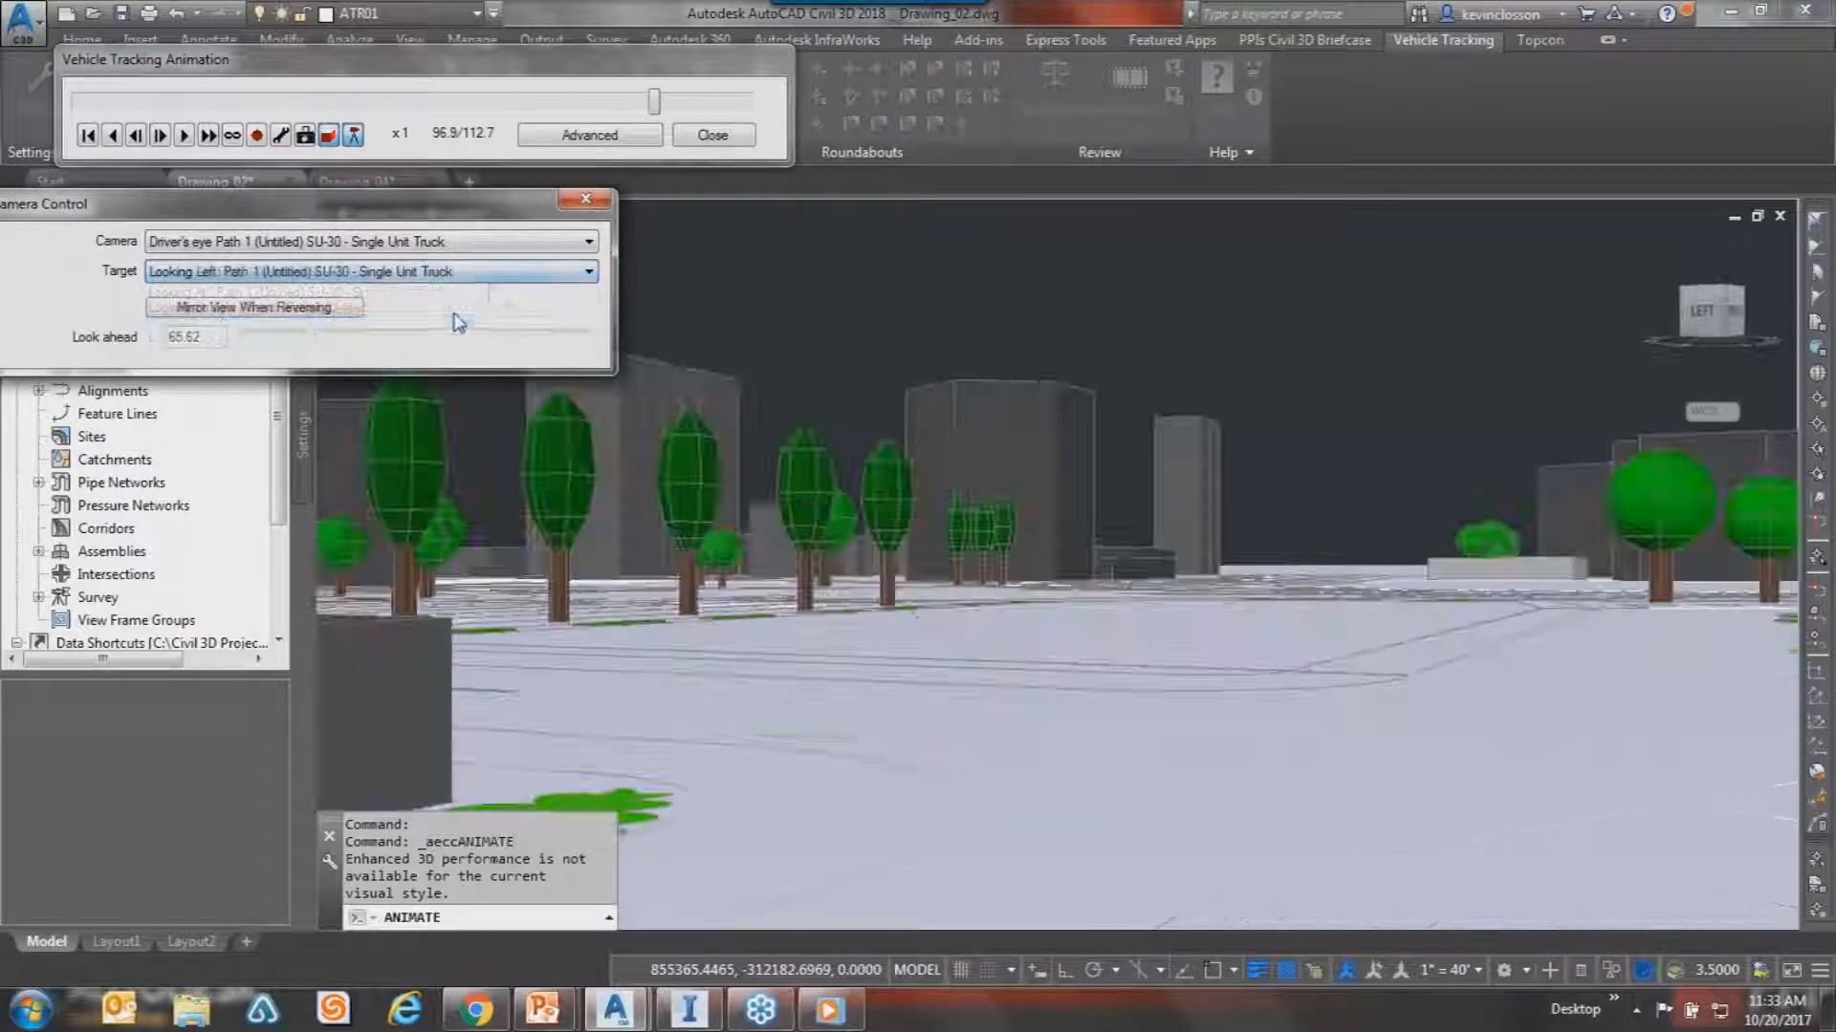
{"action": "left_click", "coordinate": [505, 275]}
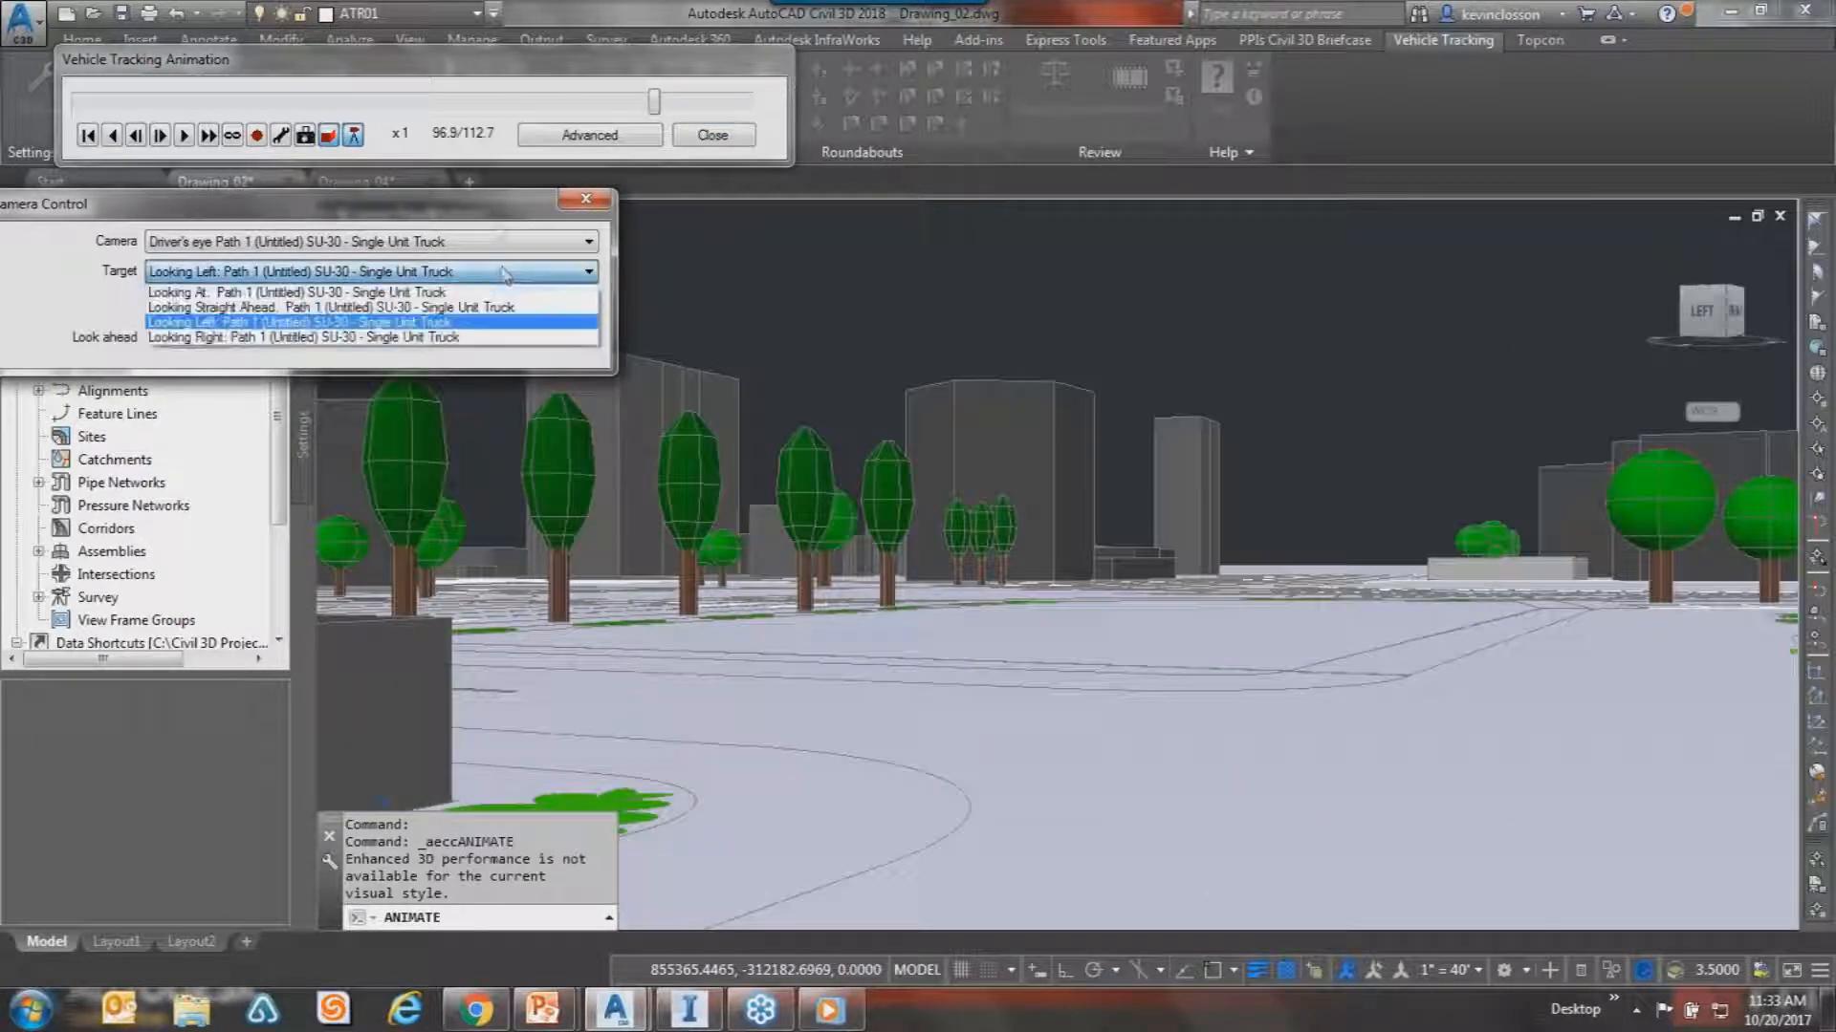
{"action": "left_click", "coordinate": [504, 215]}
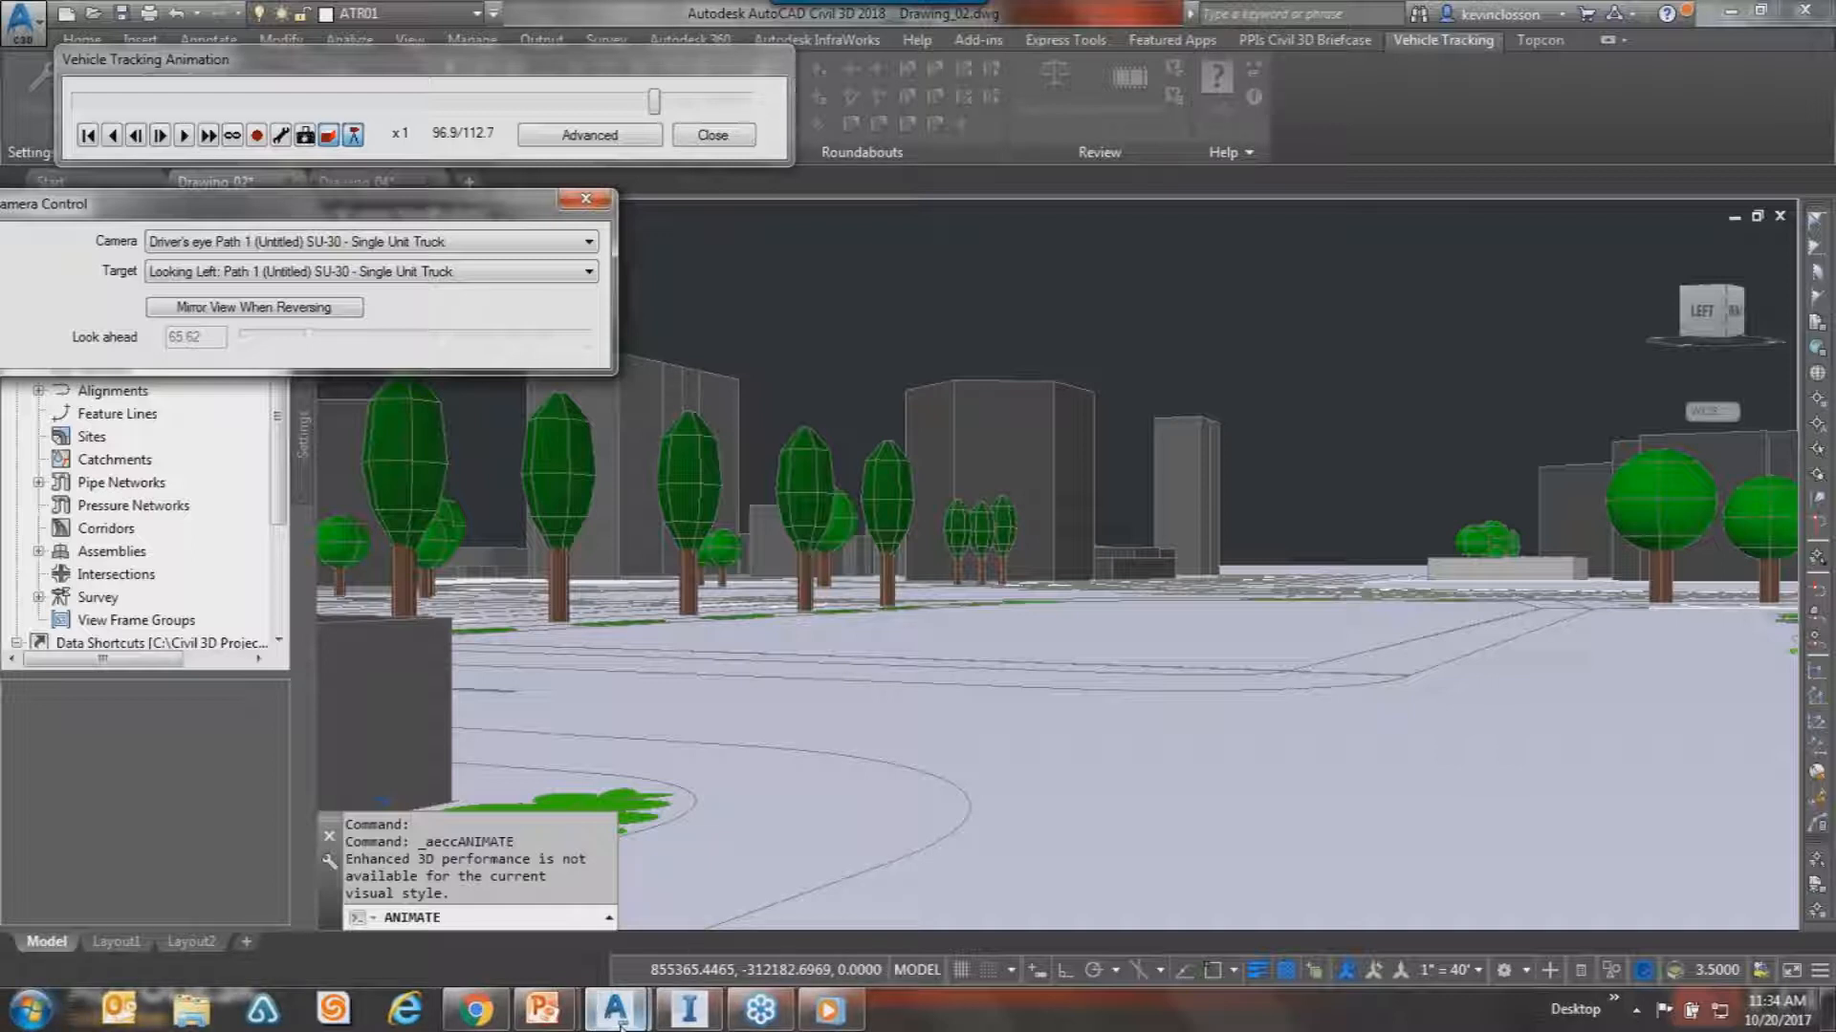
{"action": "mouse_move", "coordinate": [546, 1021]}
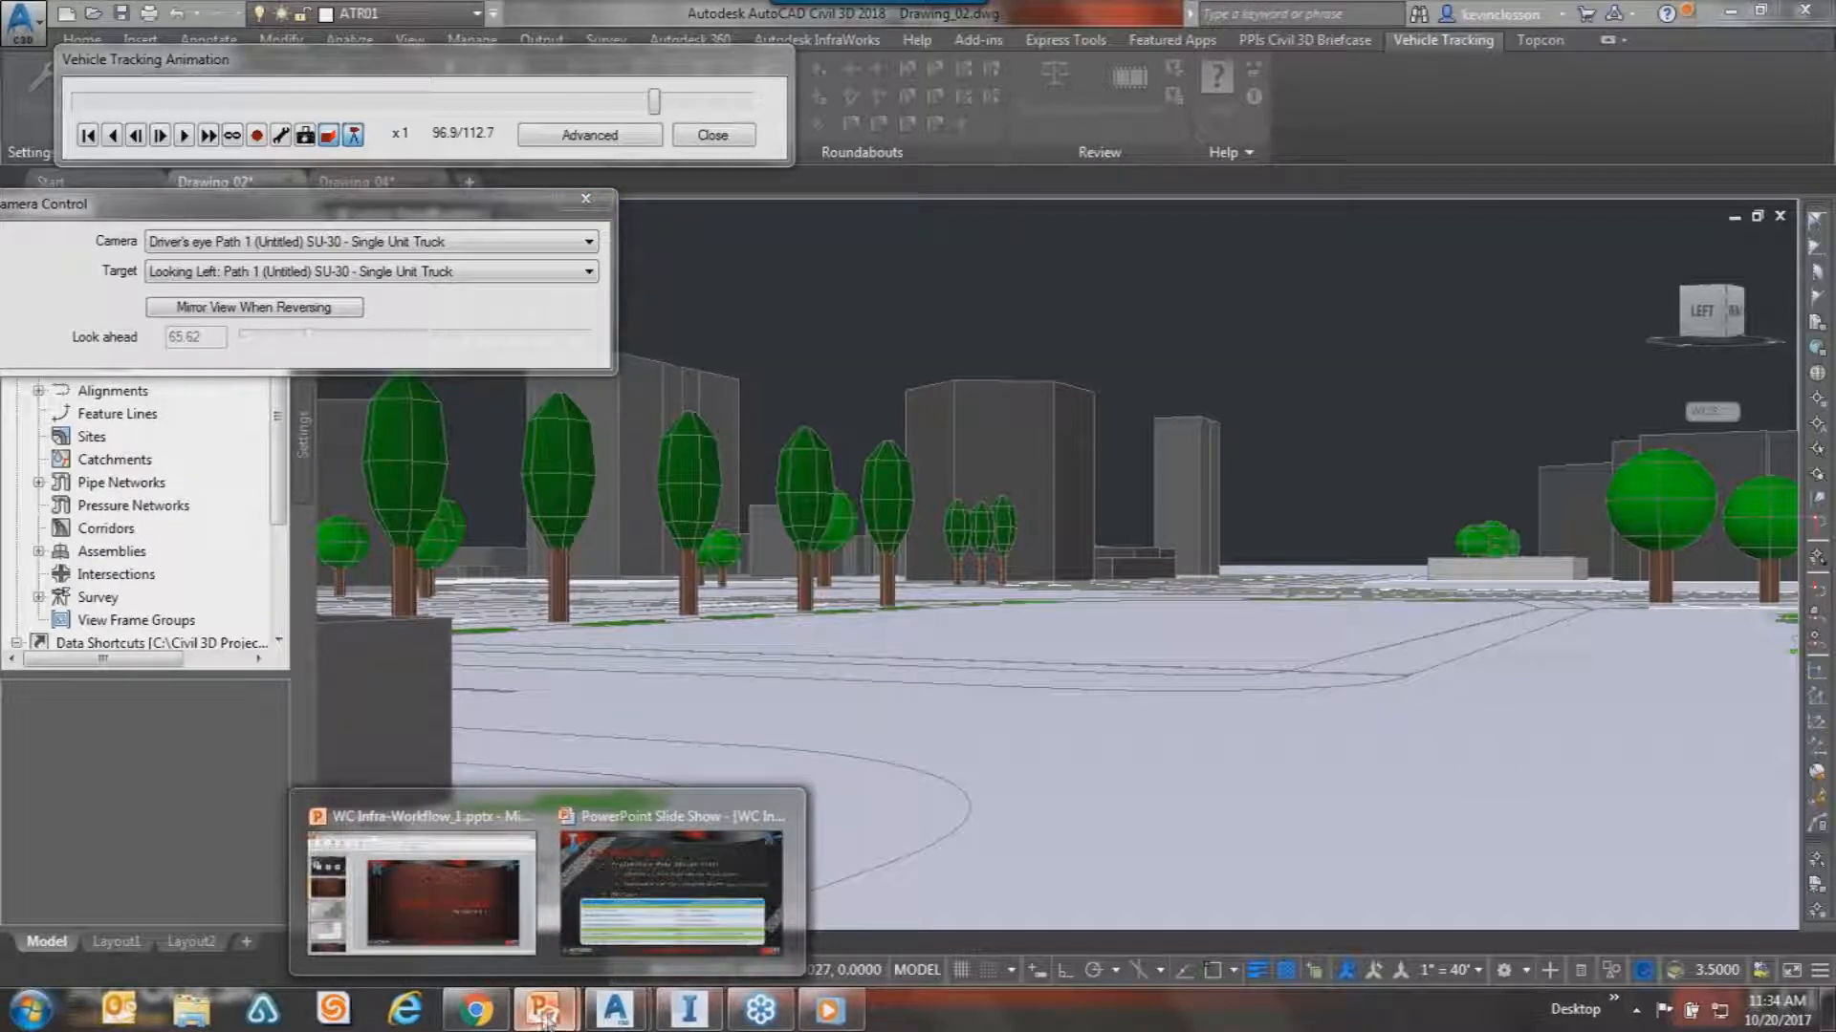
Bring WC Infra-Workflow_1.pptx to the front and select the final slide 26, 'We Thank You!'.
{"action": "mouse_move", "coordinate": [528, 872]}
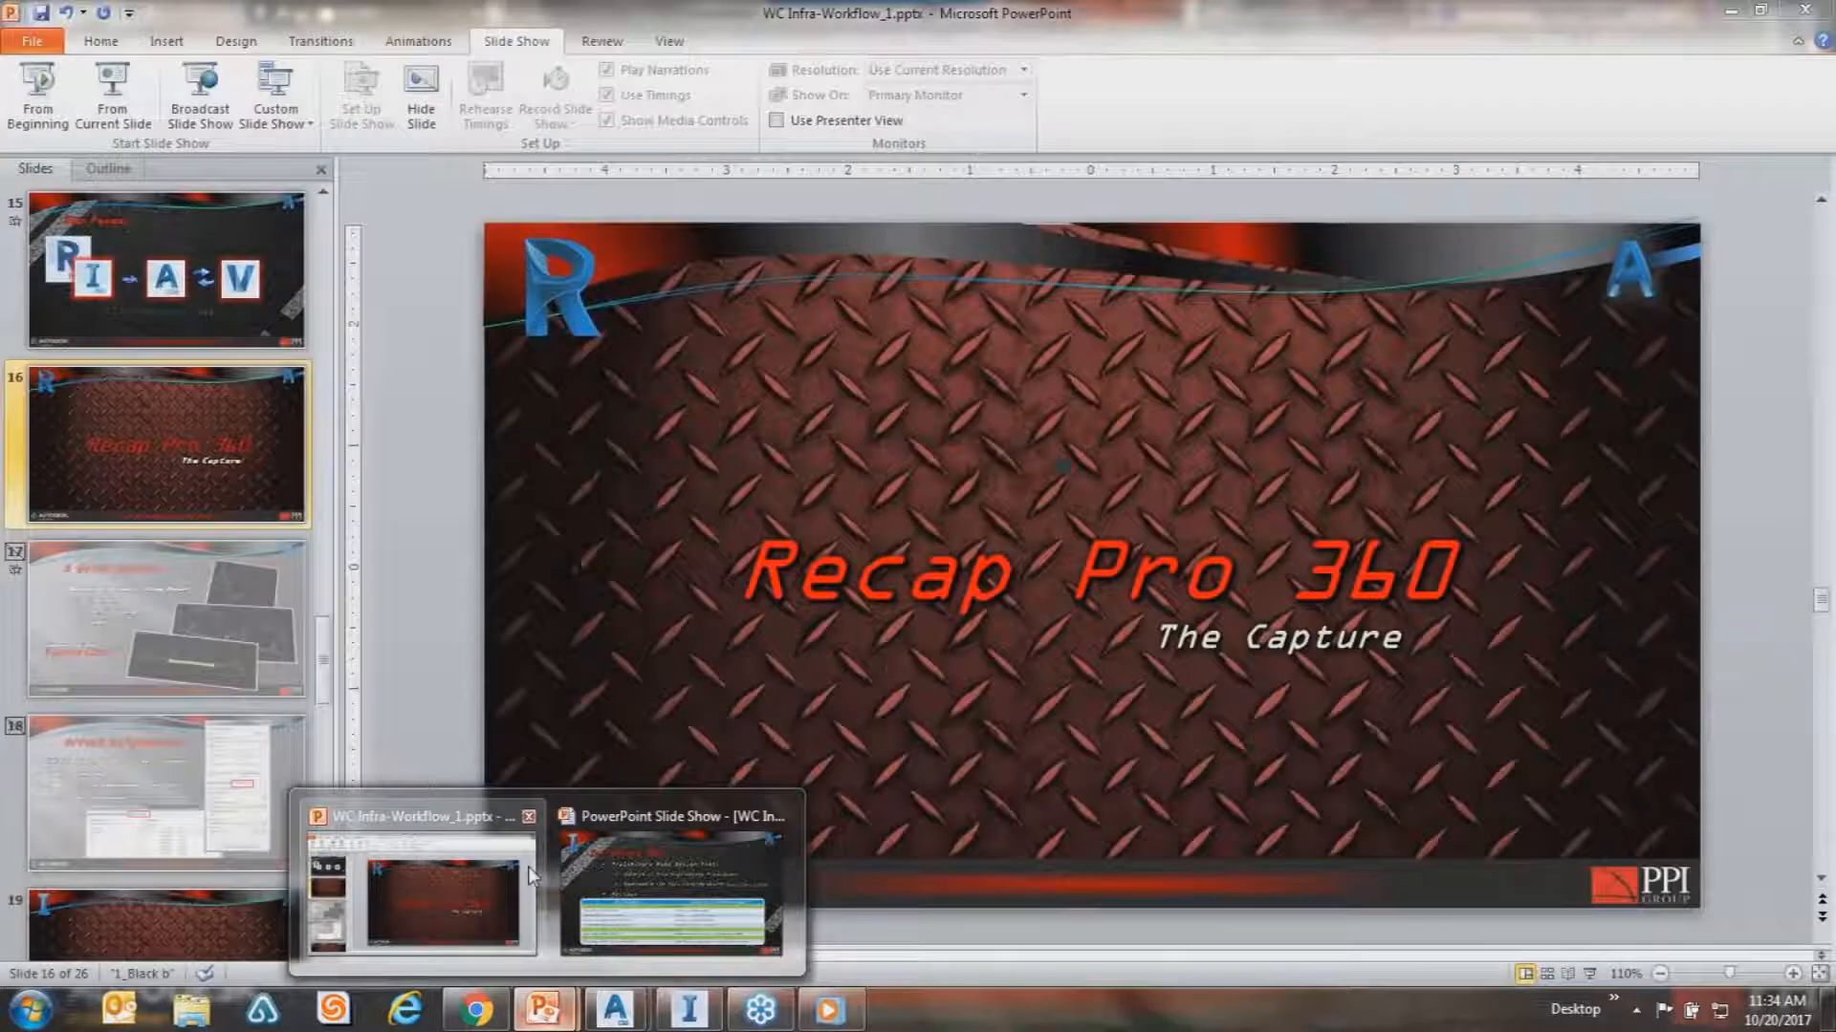
{"action": "left_click", "coordinate": [528, 866]}
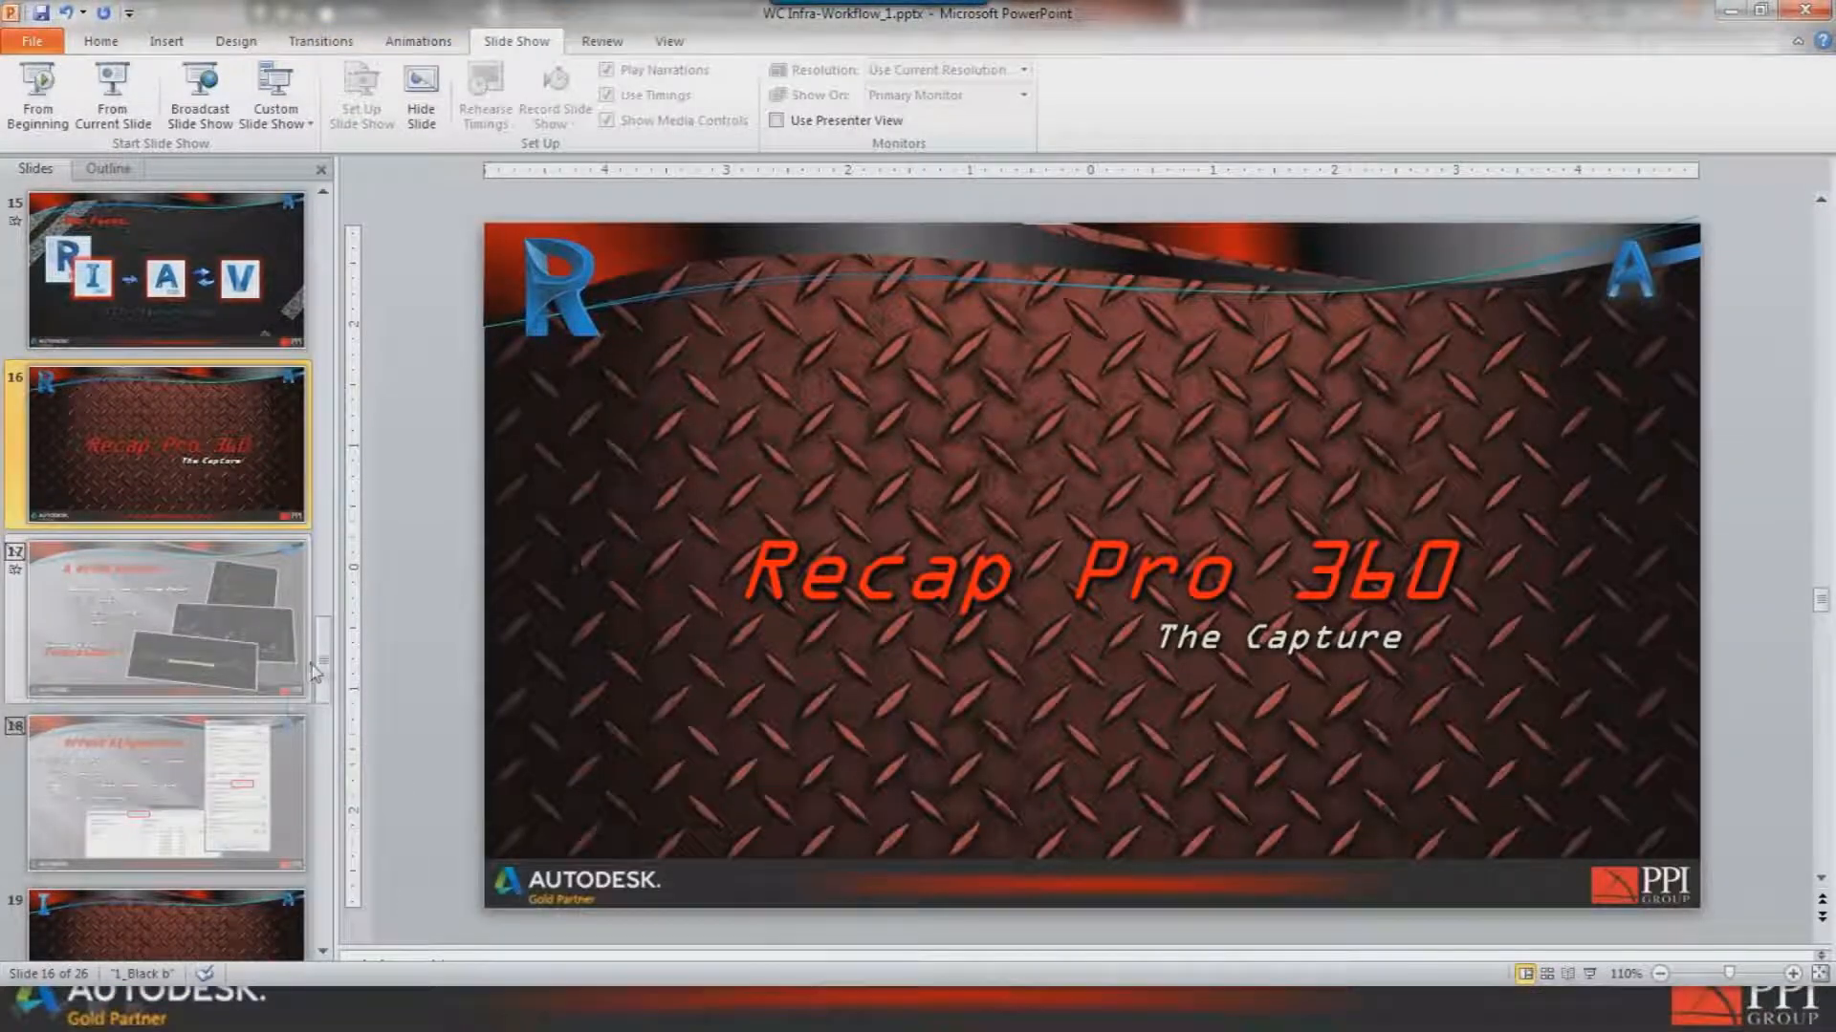
{"action": "left_click", "coordinate": [325, 952]}
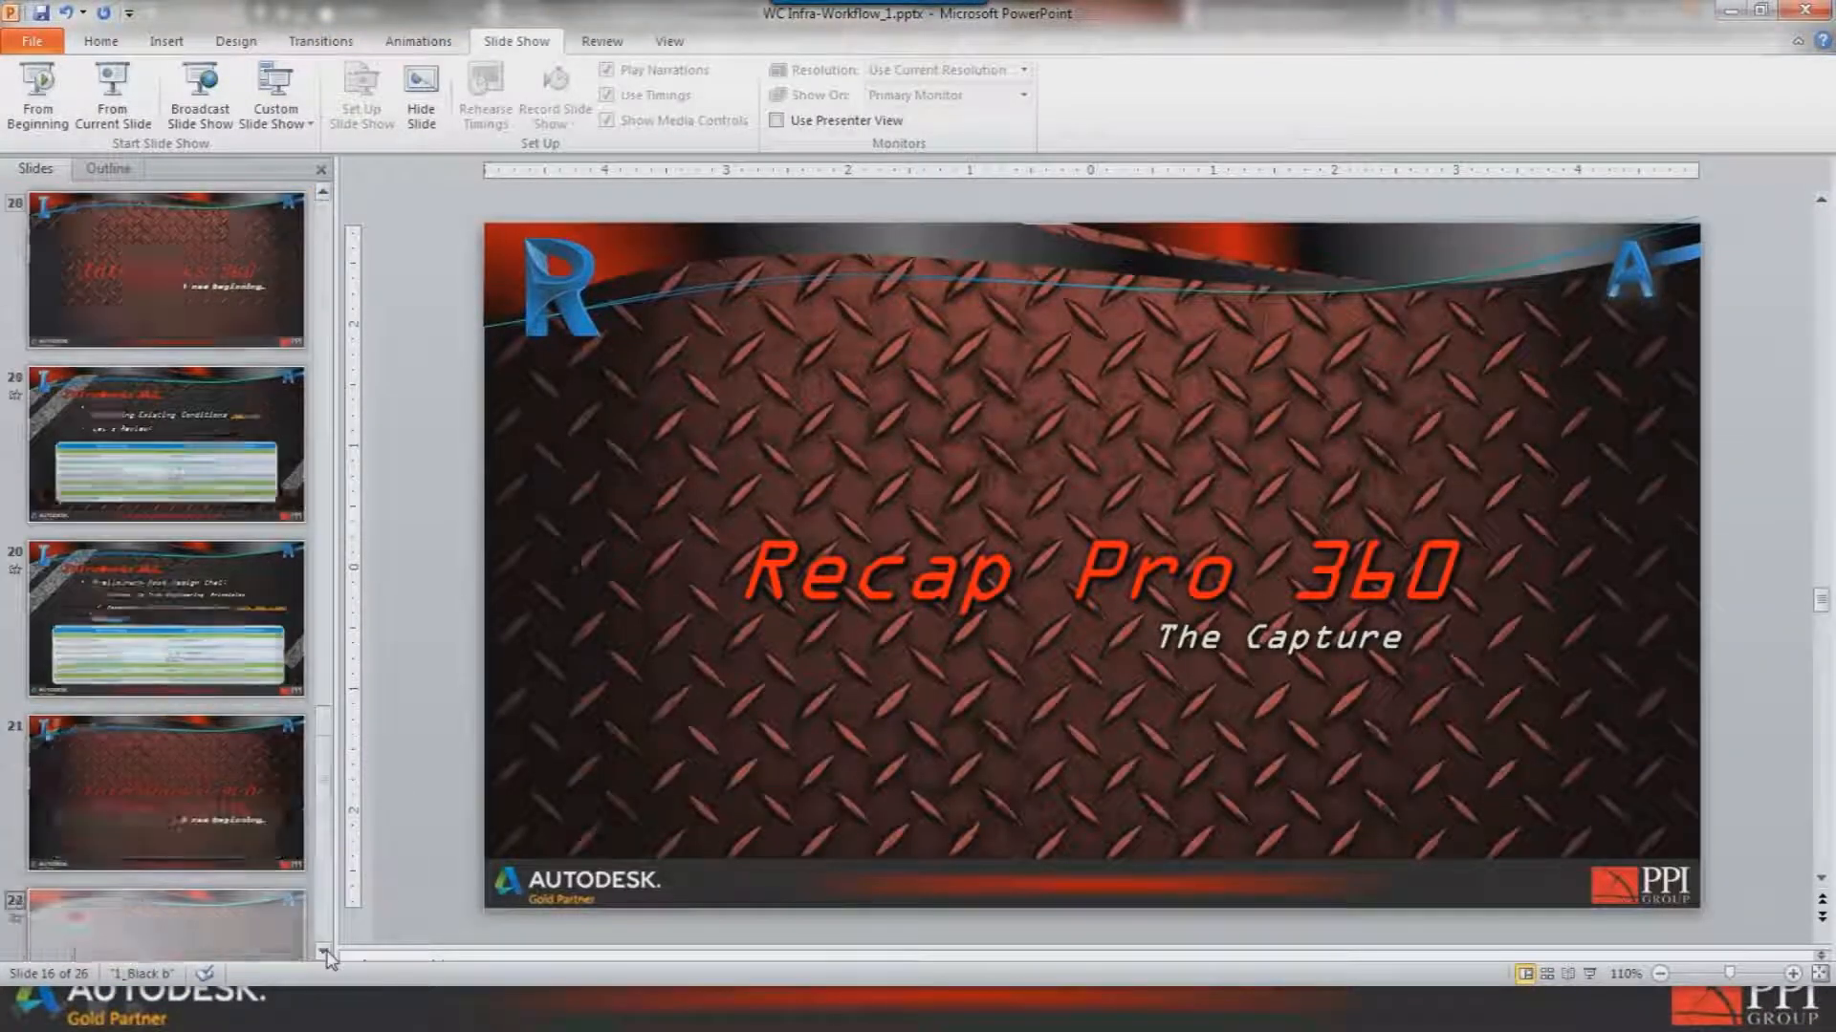
{"action": "left_click", "coordinate": [166, 793]}
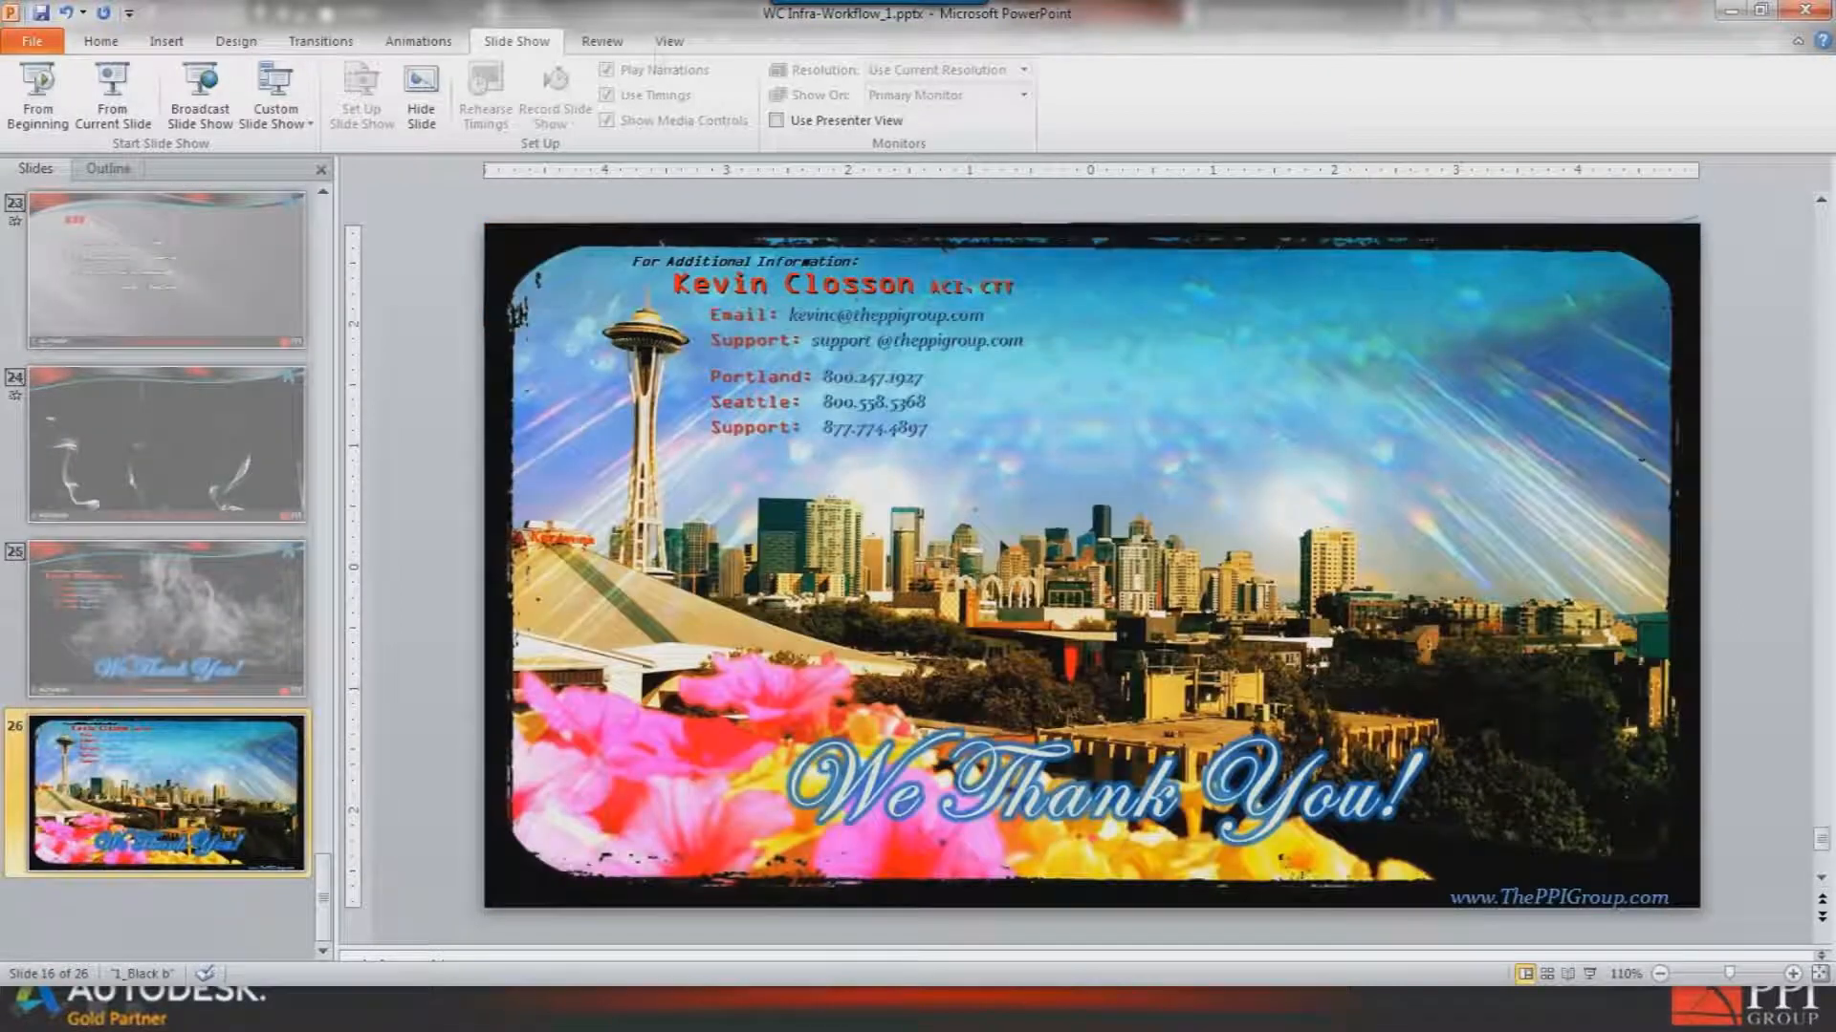
Start the slide show from the current slide and advance once.
{"action": "left_click", "coordinate": [615, 44]}
{"action": "left_click", "coordinate": [522, 38]}
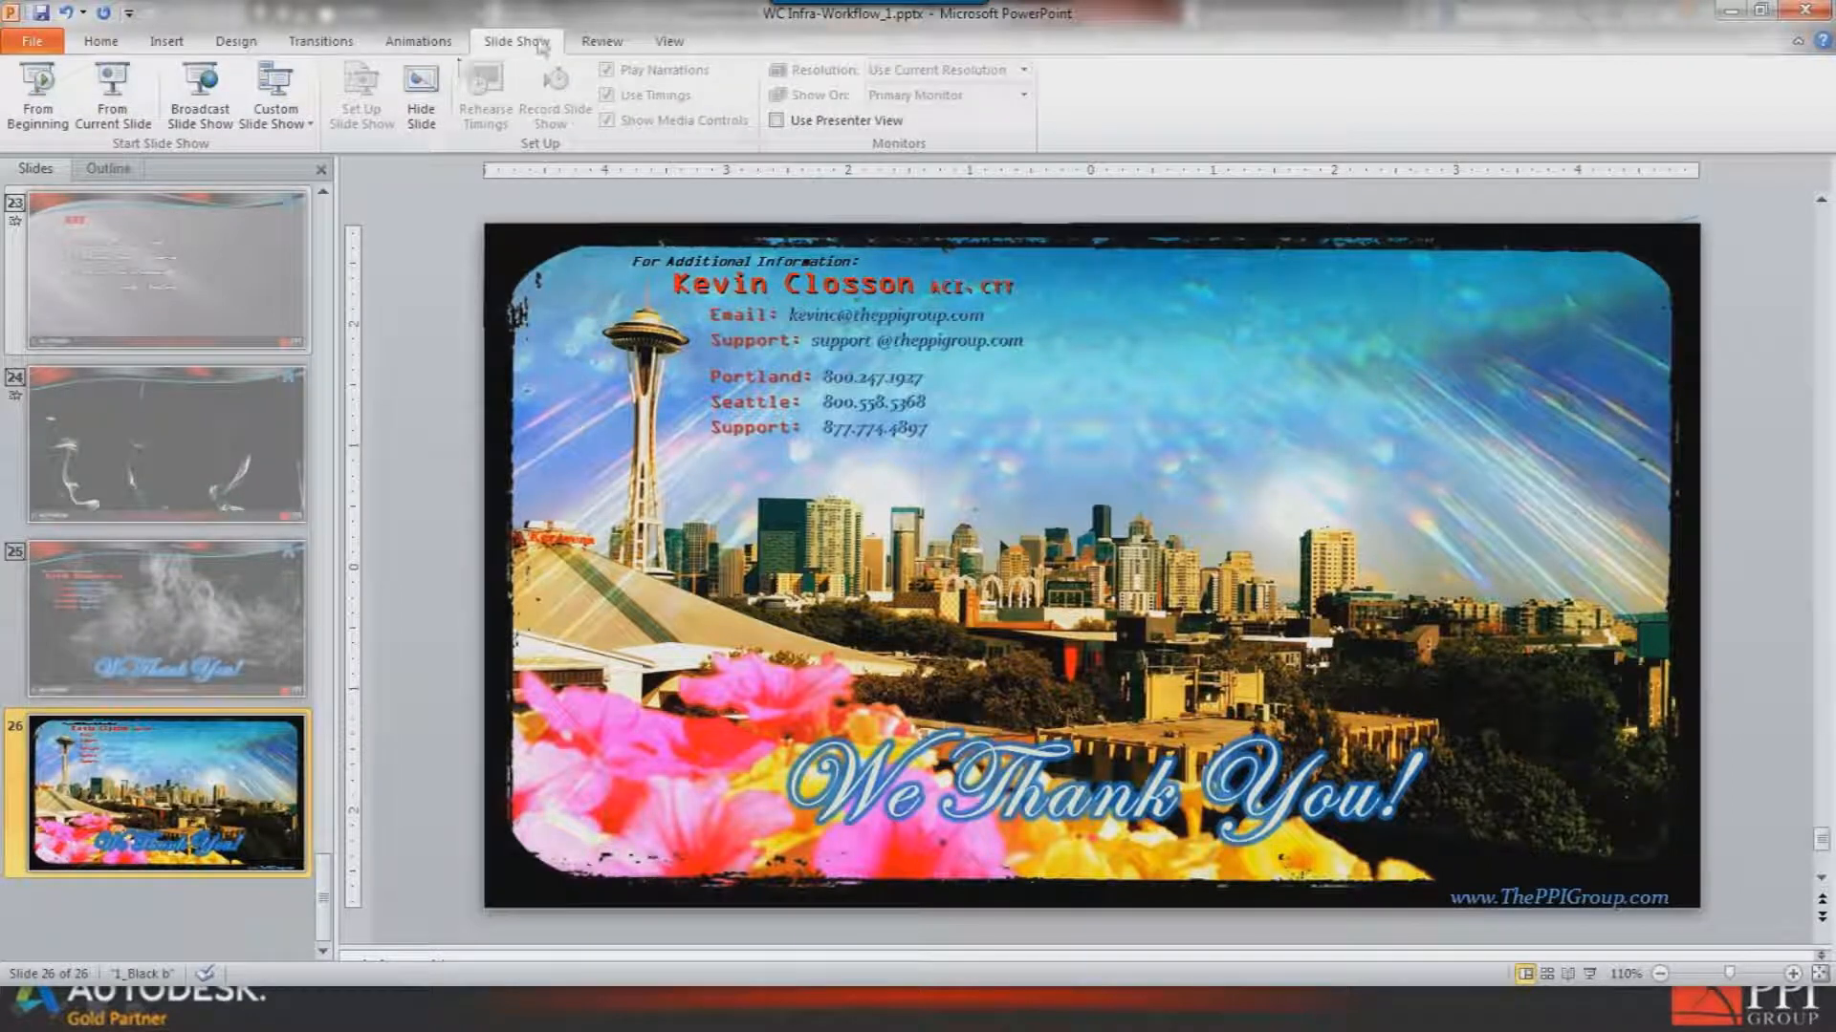
{"action": "left_click", "coordinate": [108, 91]}
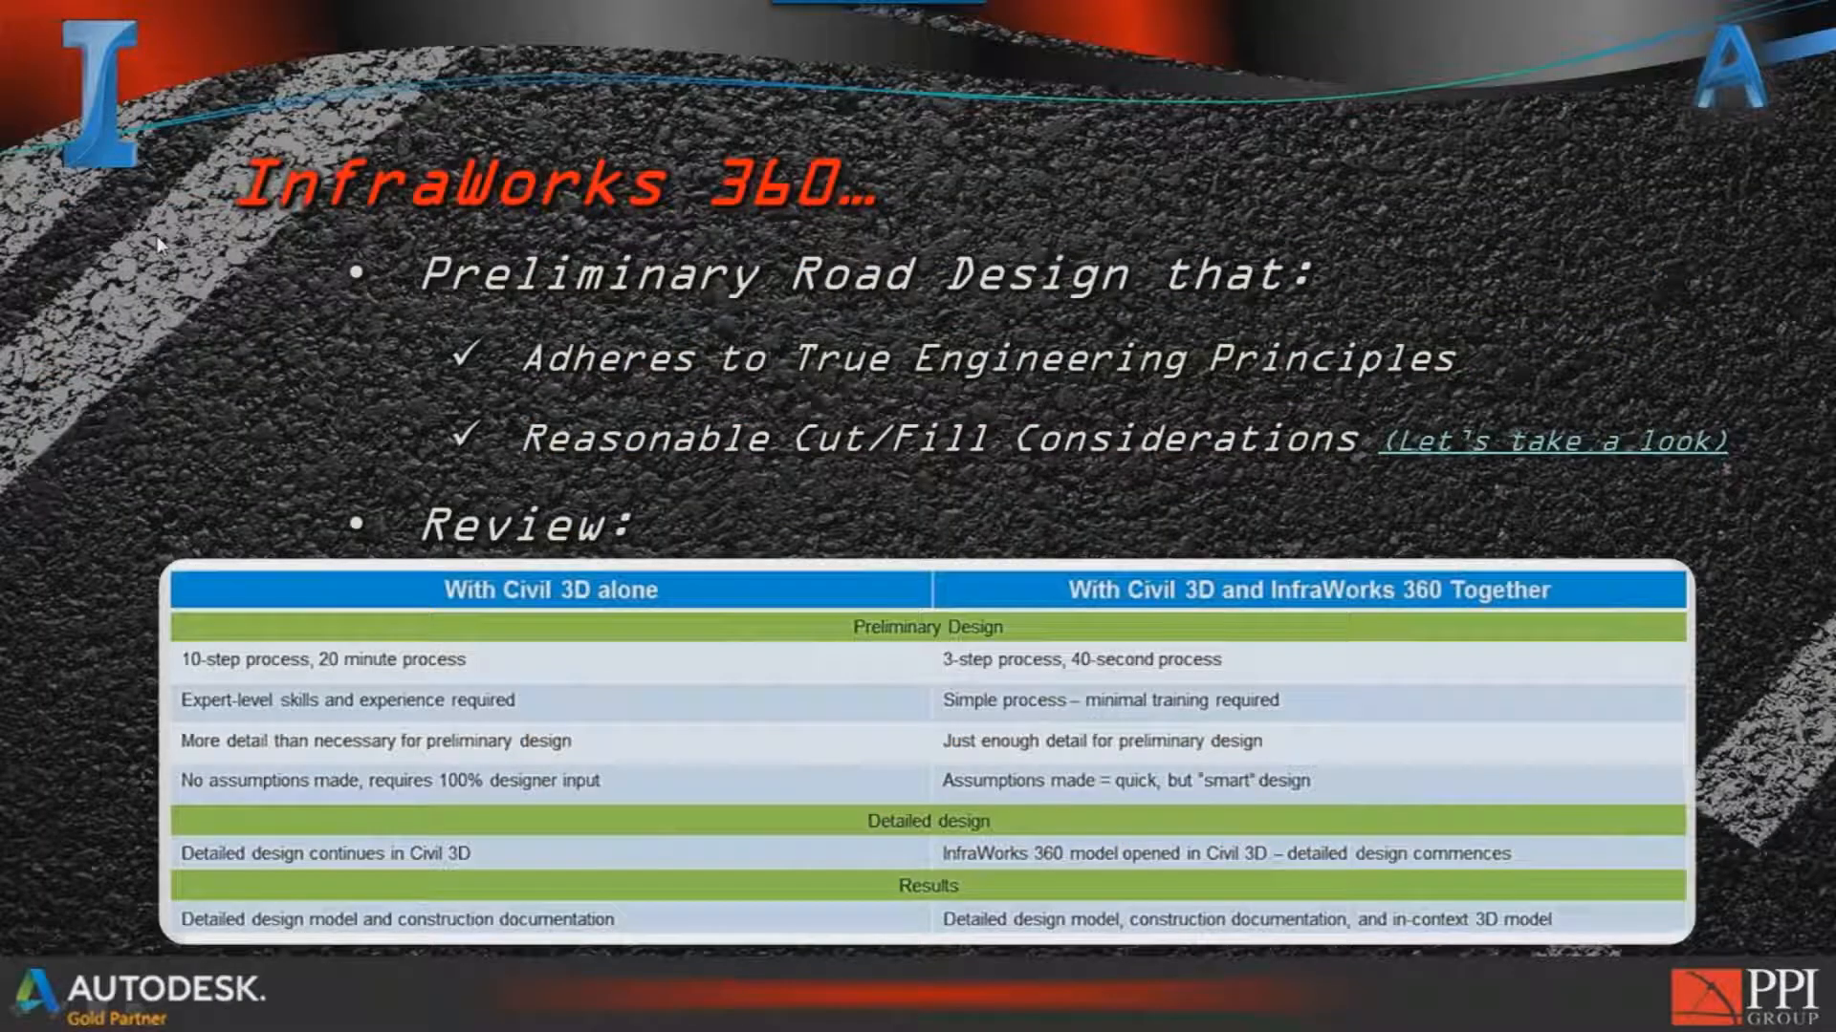
{"action": "key", "text": "Right"}
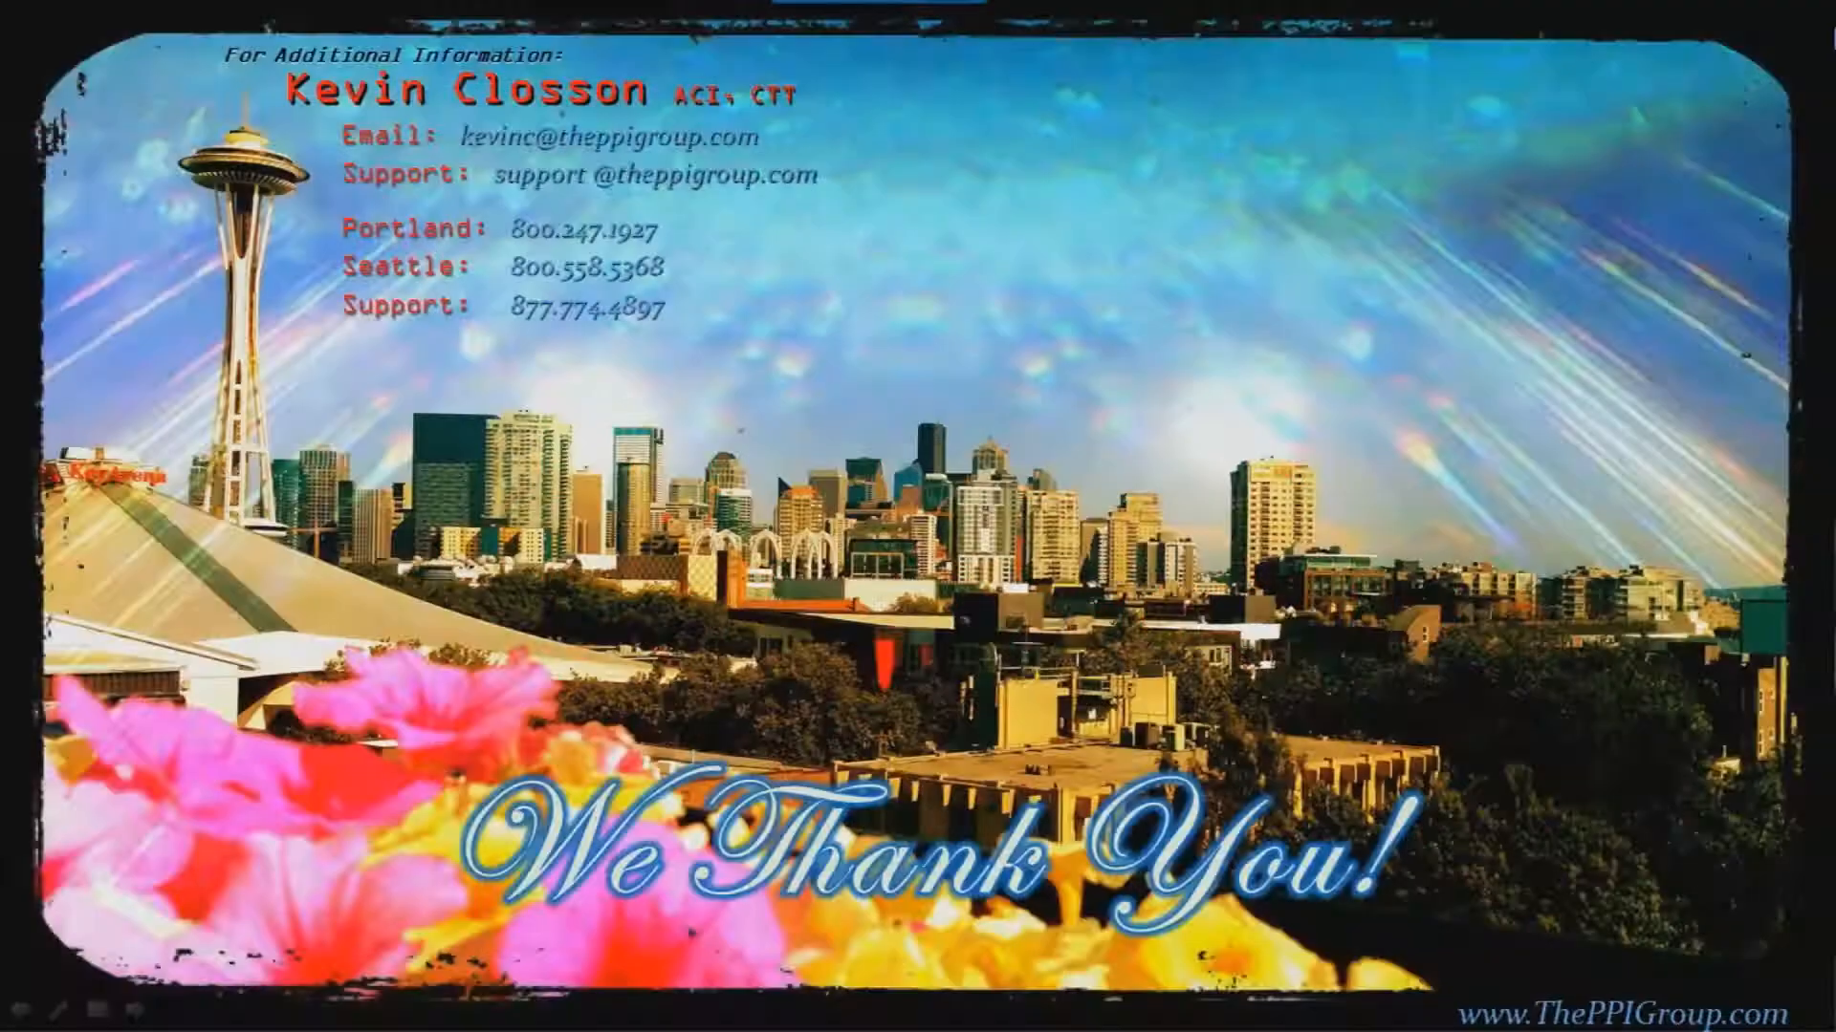